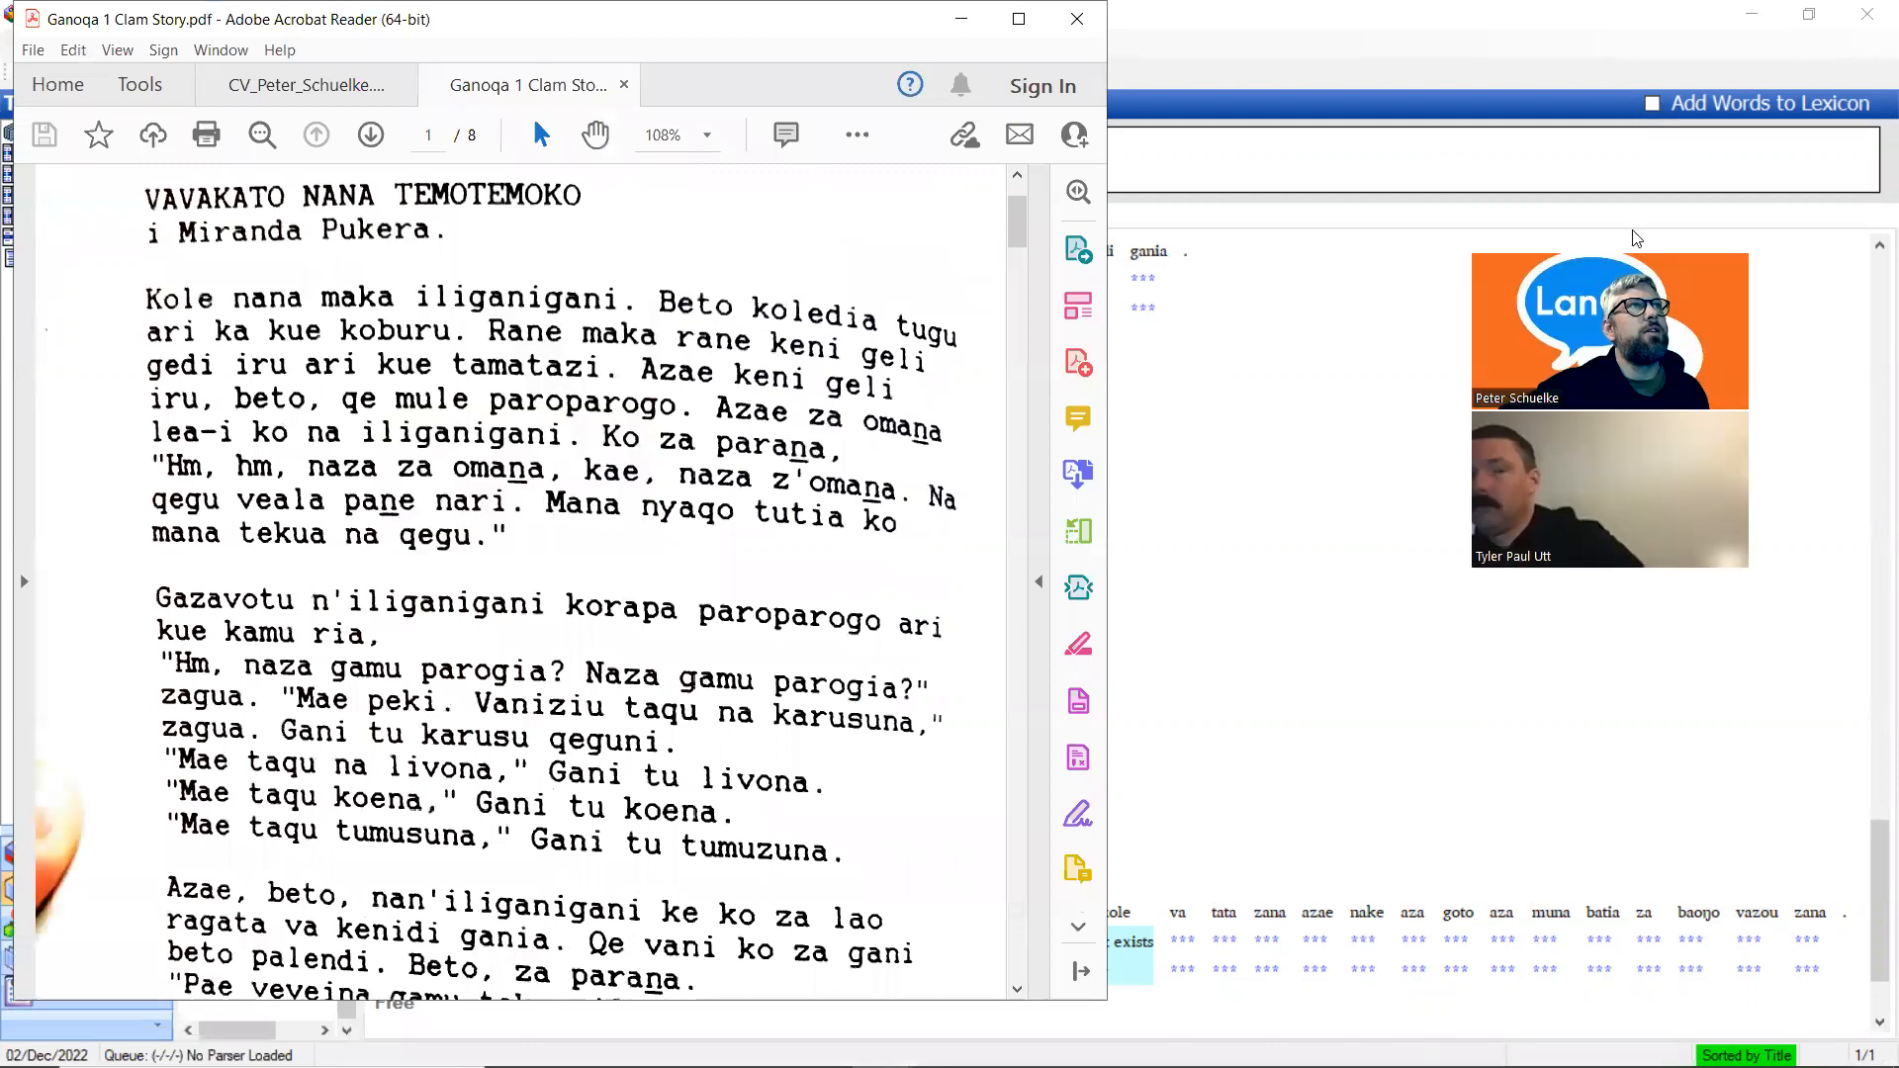
# Read the clam story's Ganoqa text and the start of its English translation in the PDF
pyautogui.scroll(-15, 670, 448)
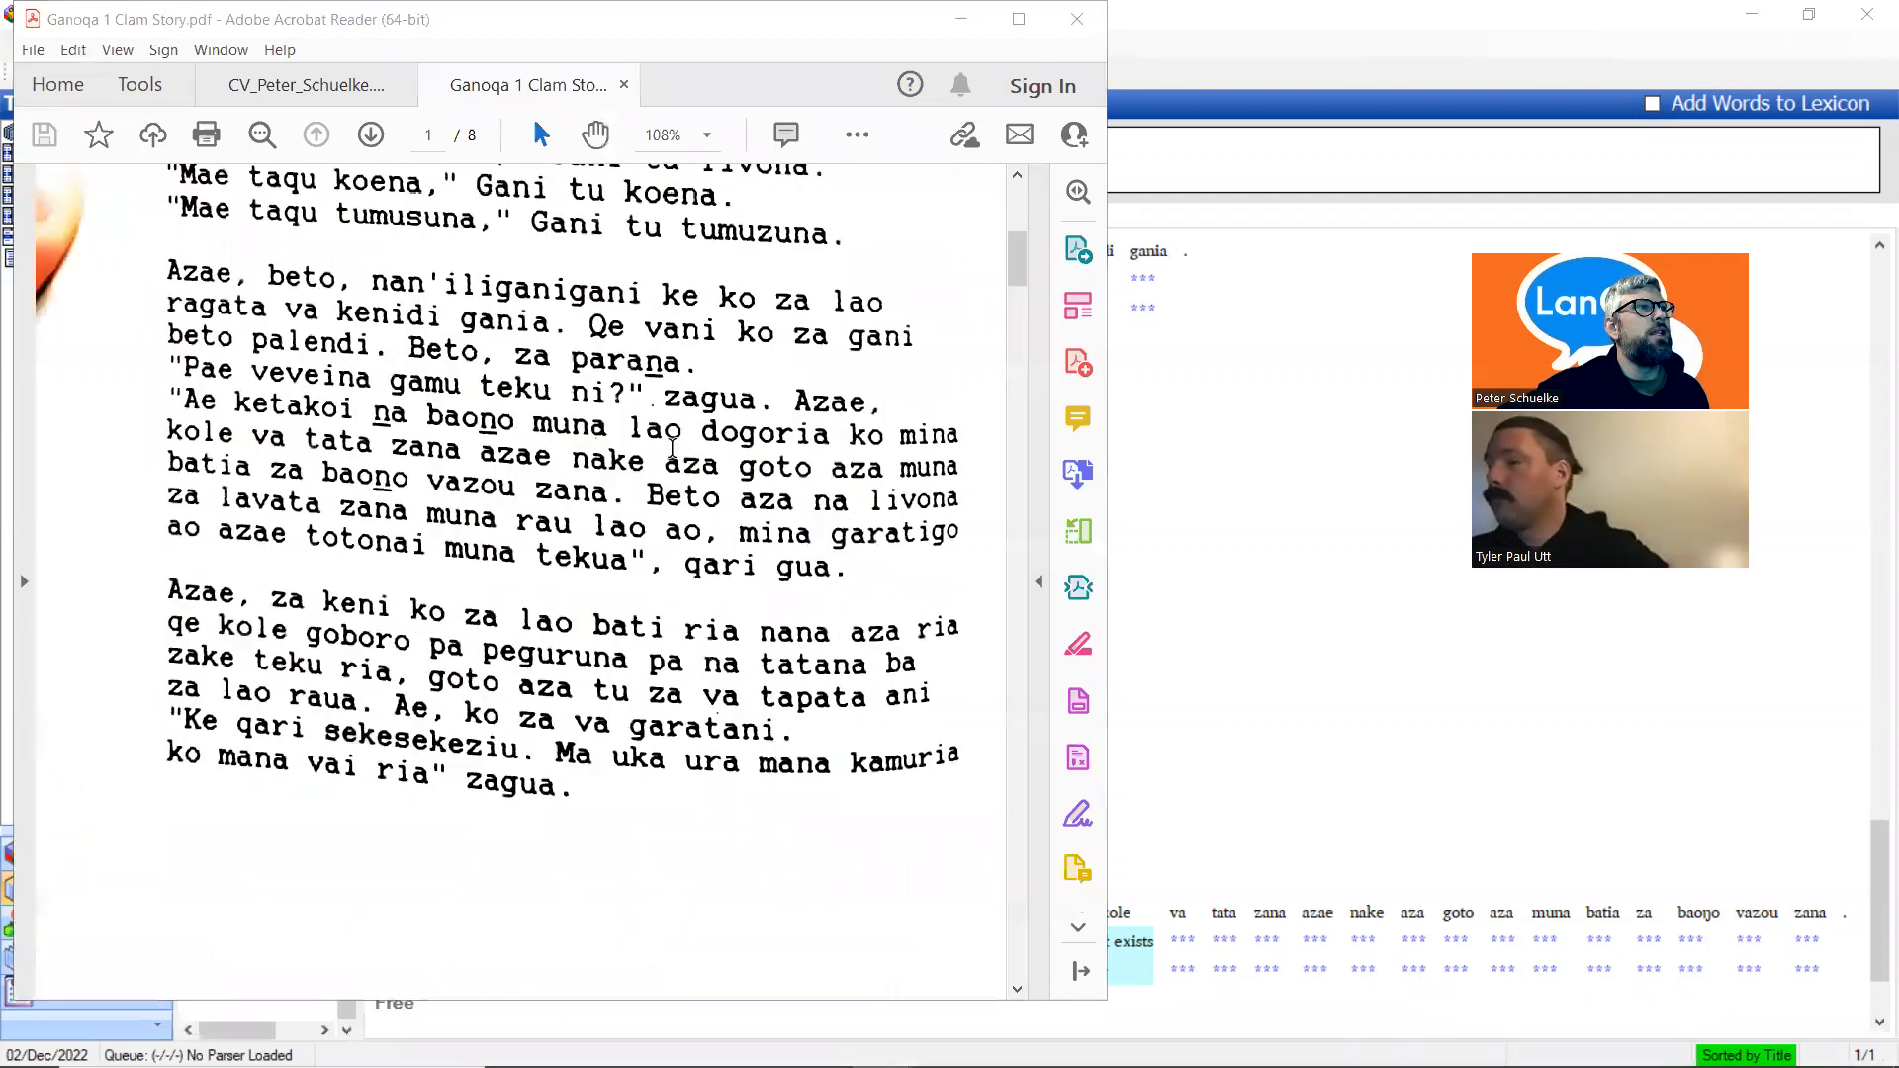
pyautogui.scroll(-2, 670, 448)
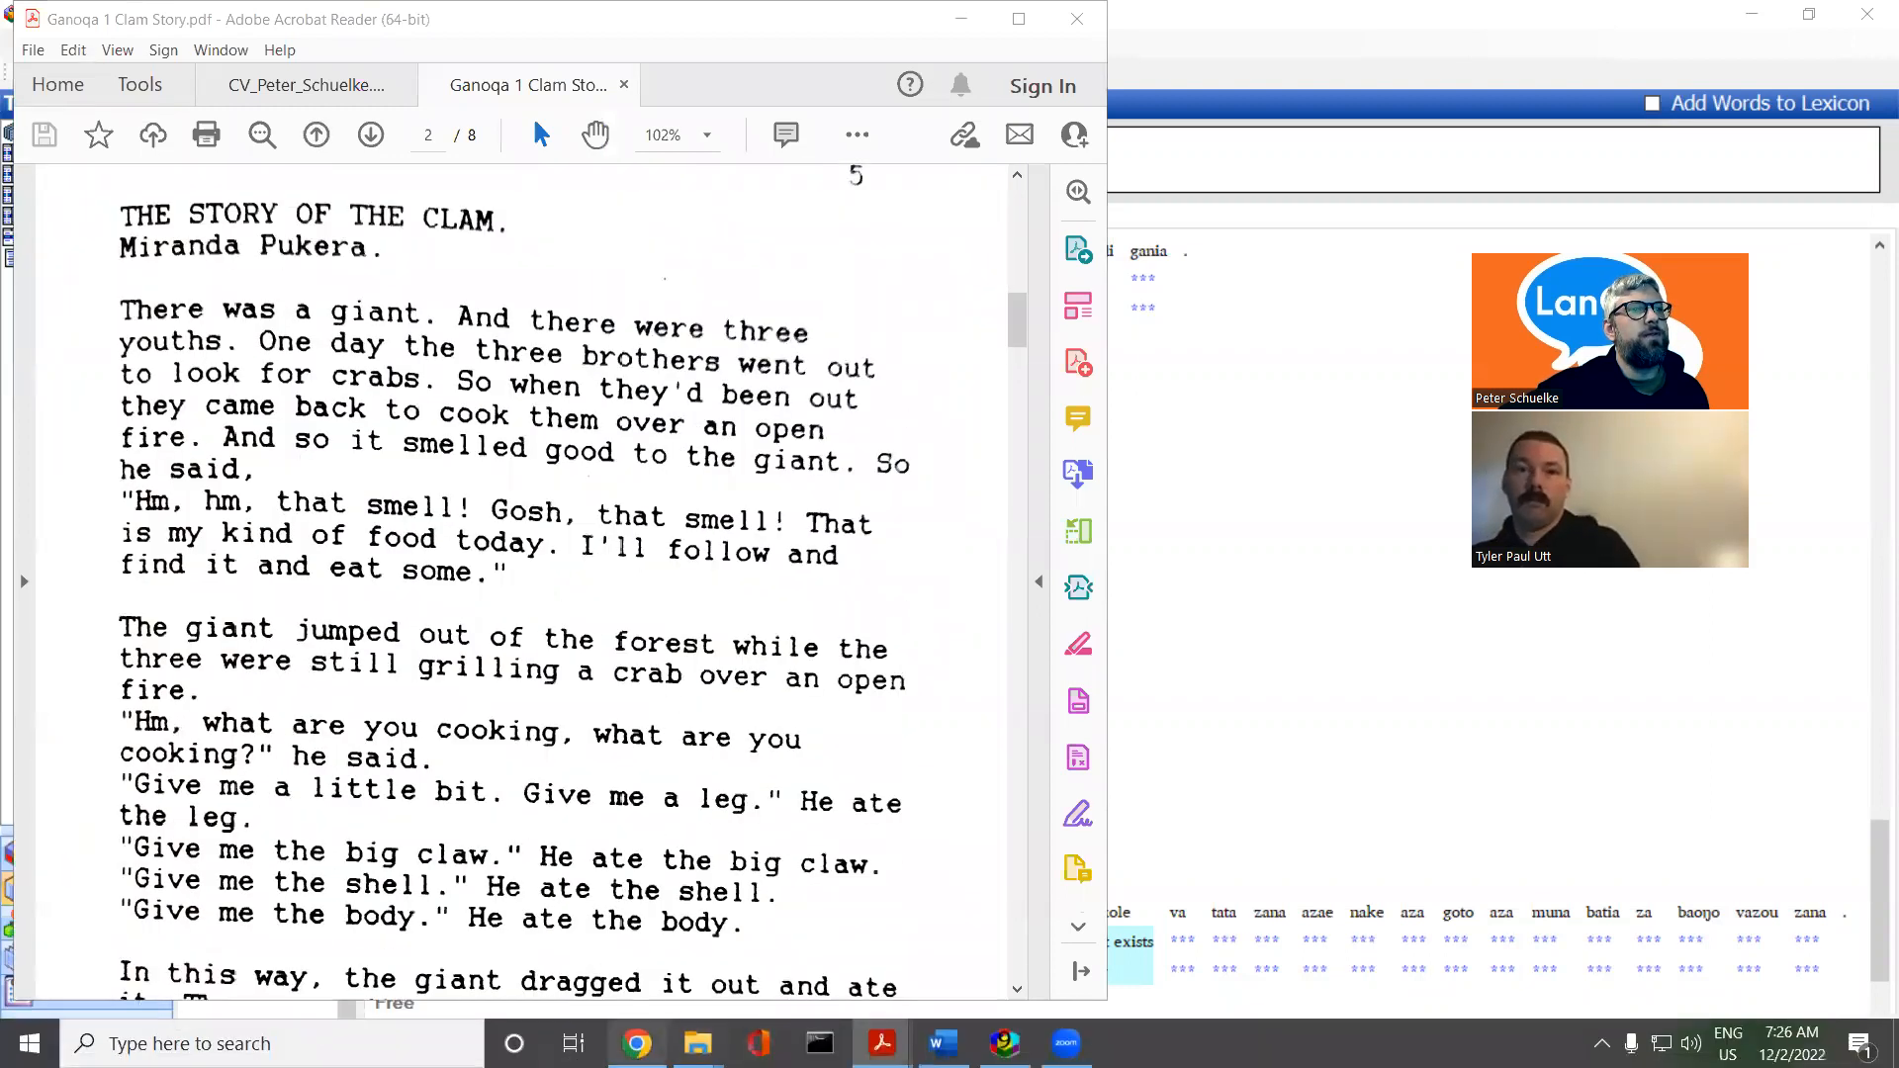
# Switch to Chrome in a maximized window and review the transcribed story in the Ganoqa 1 document
pyautogui.click(637, 1044)
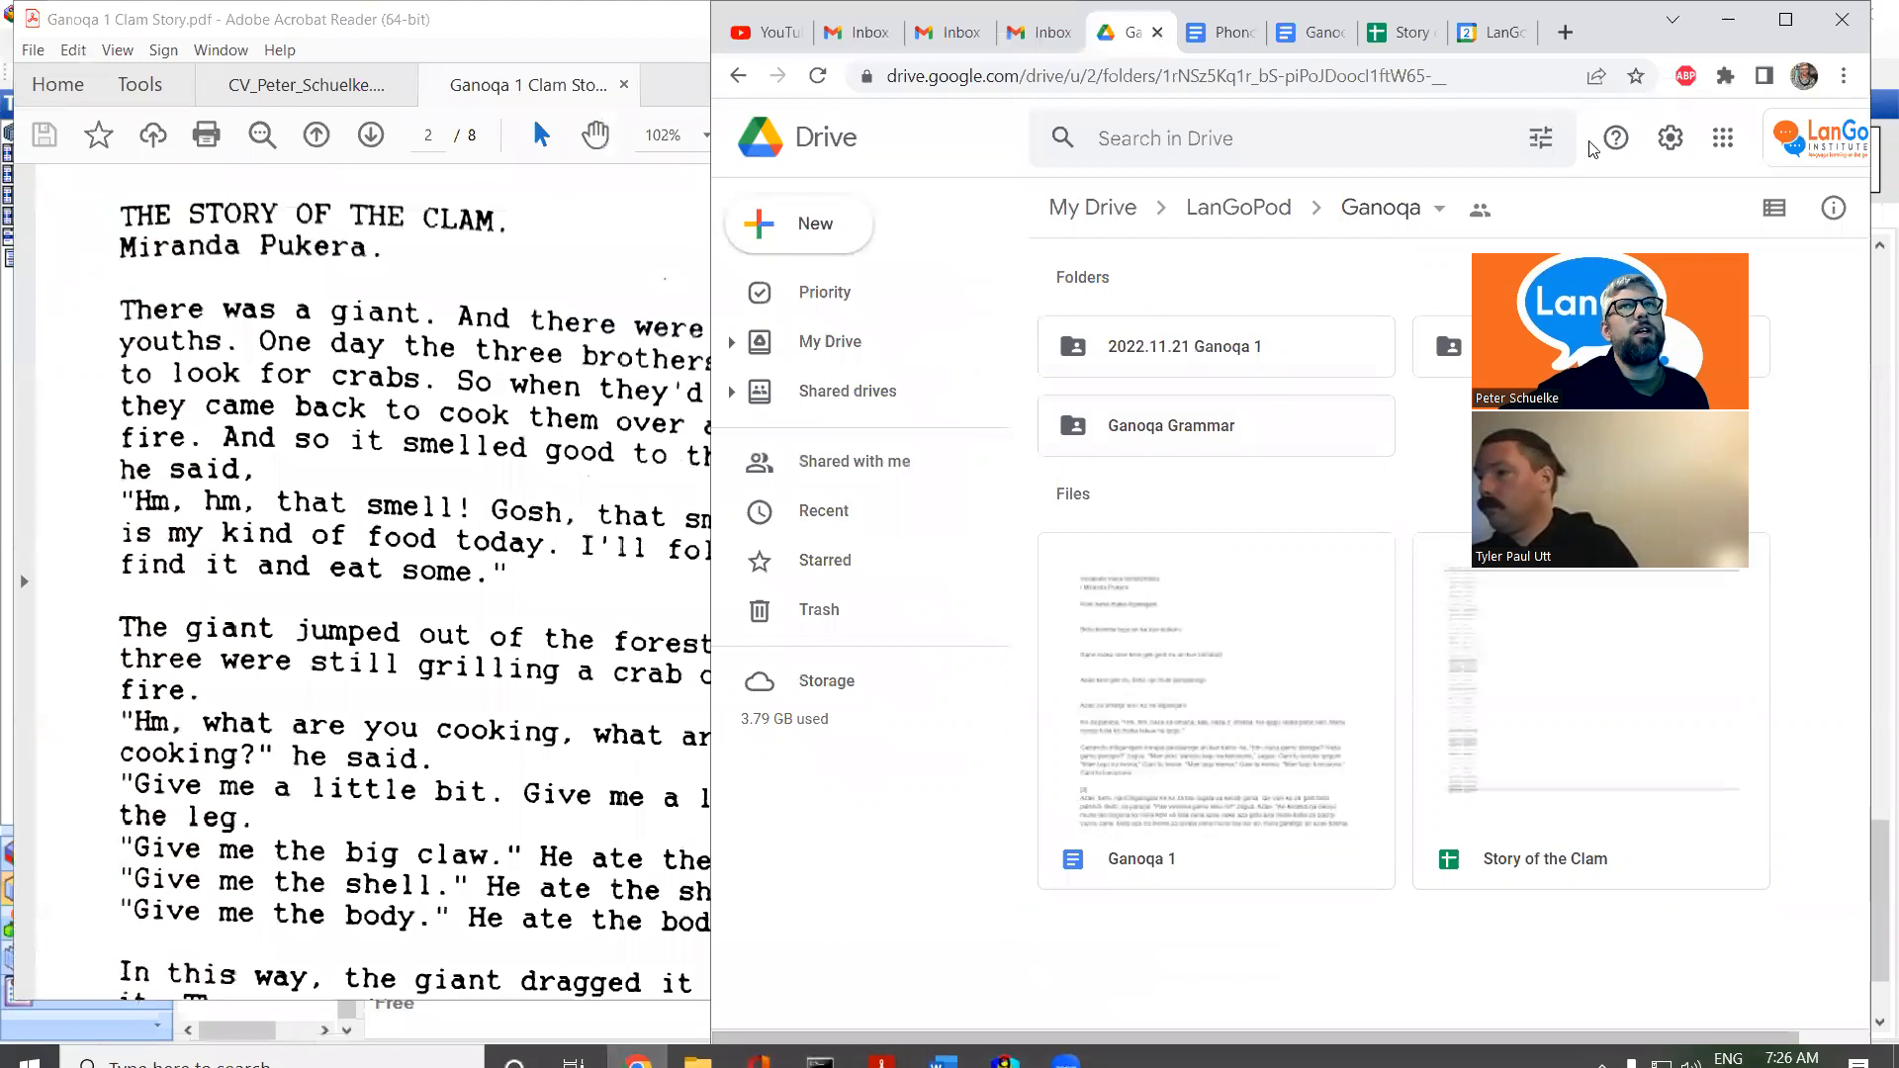
pyautogui.click(1811, 18)
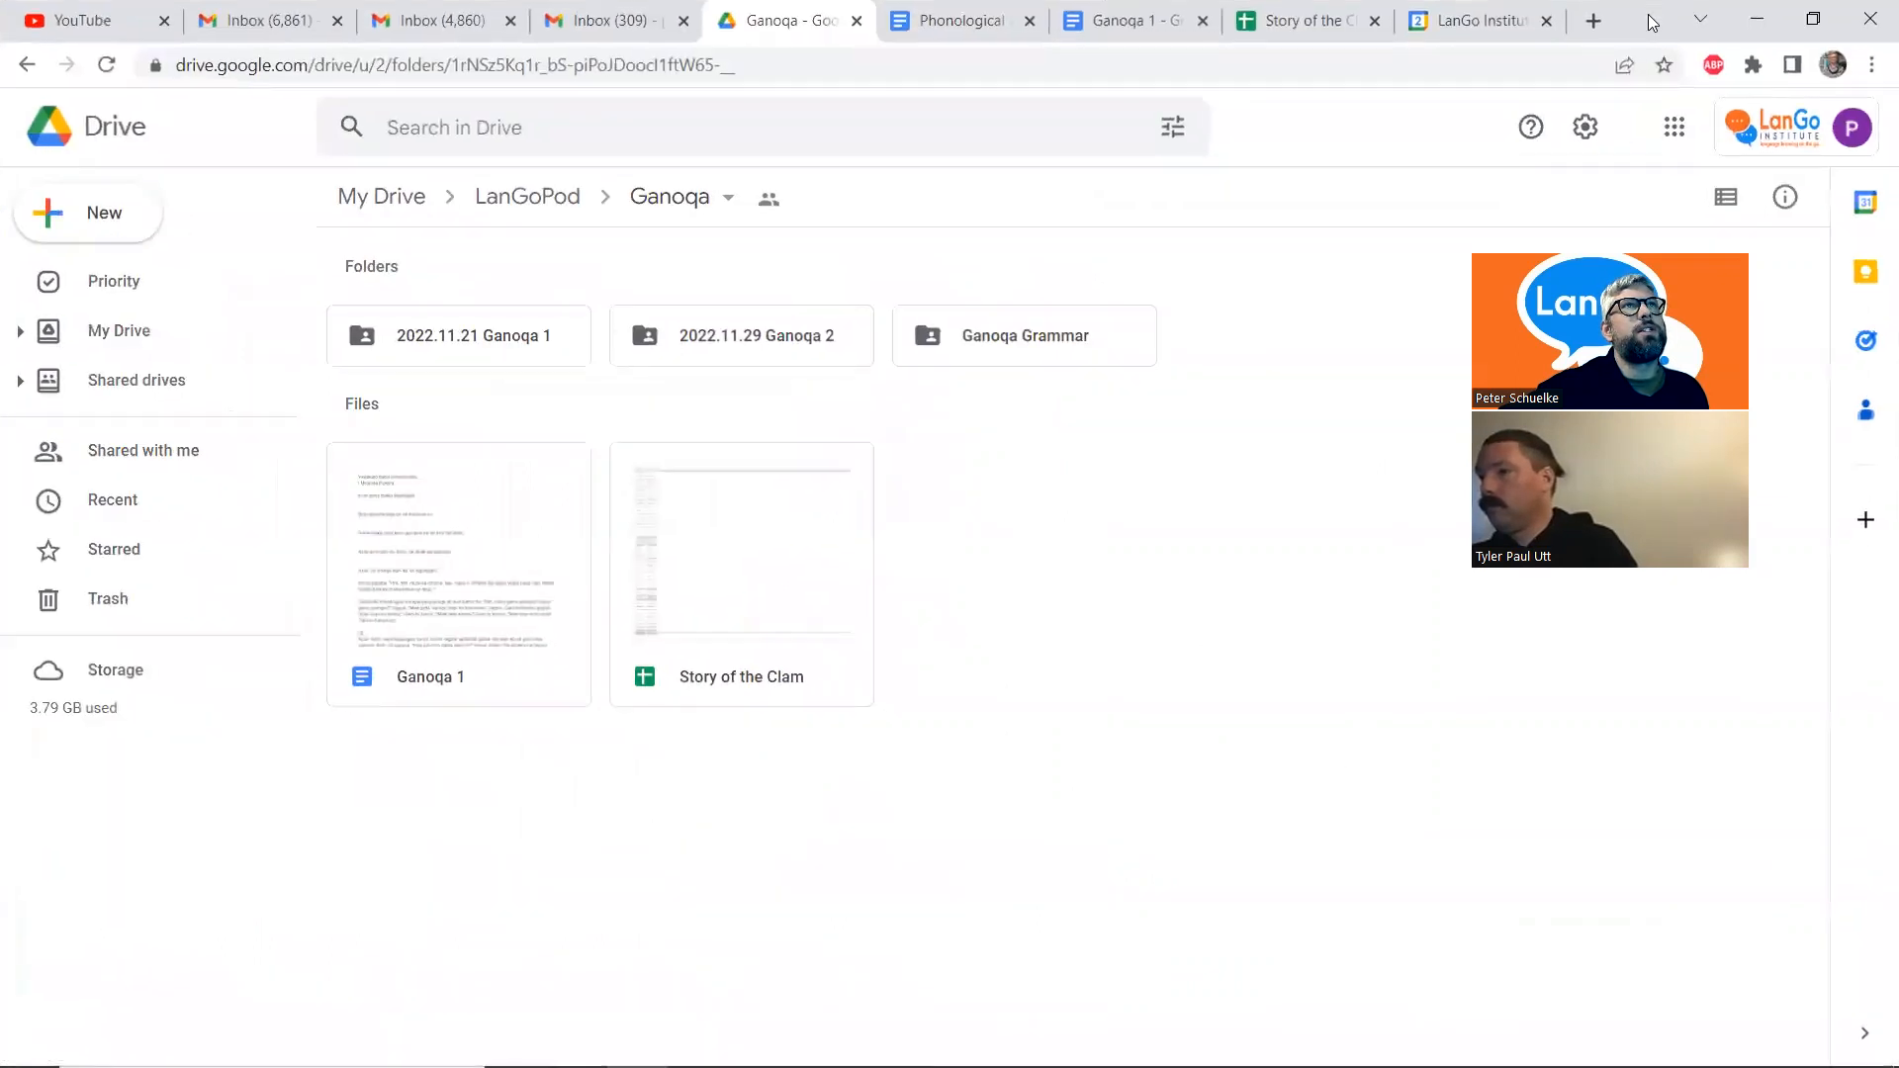
pyautogui.click(1136, 17)
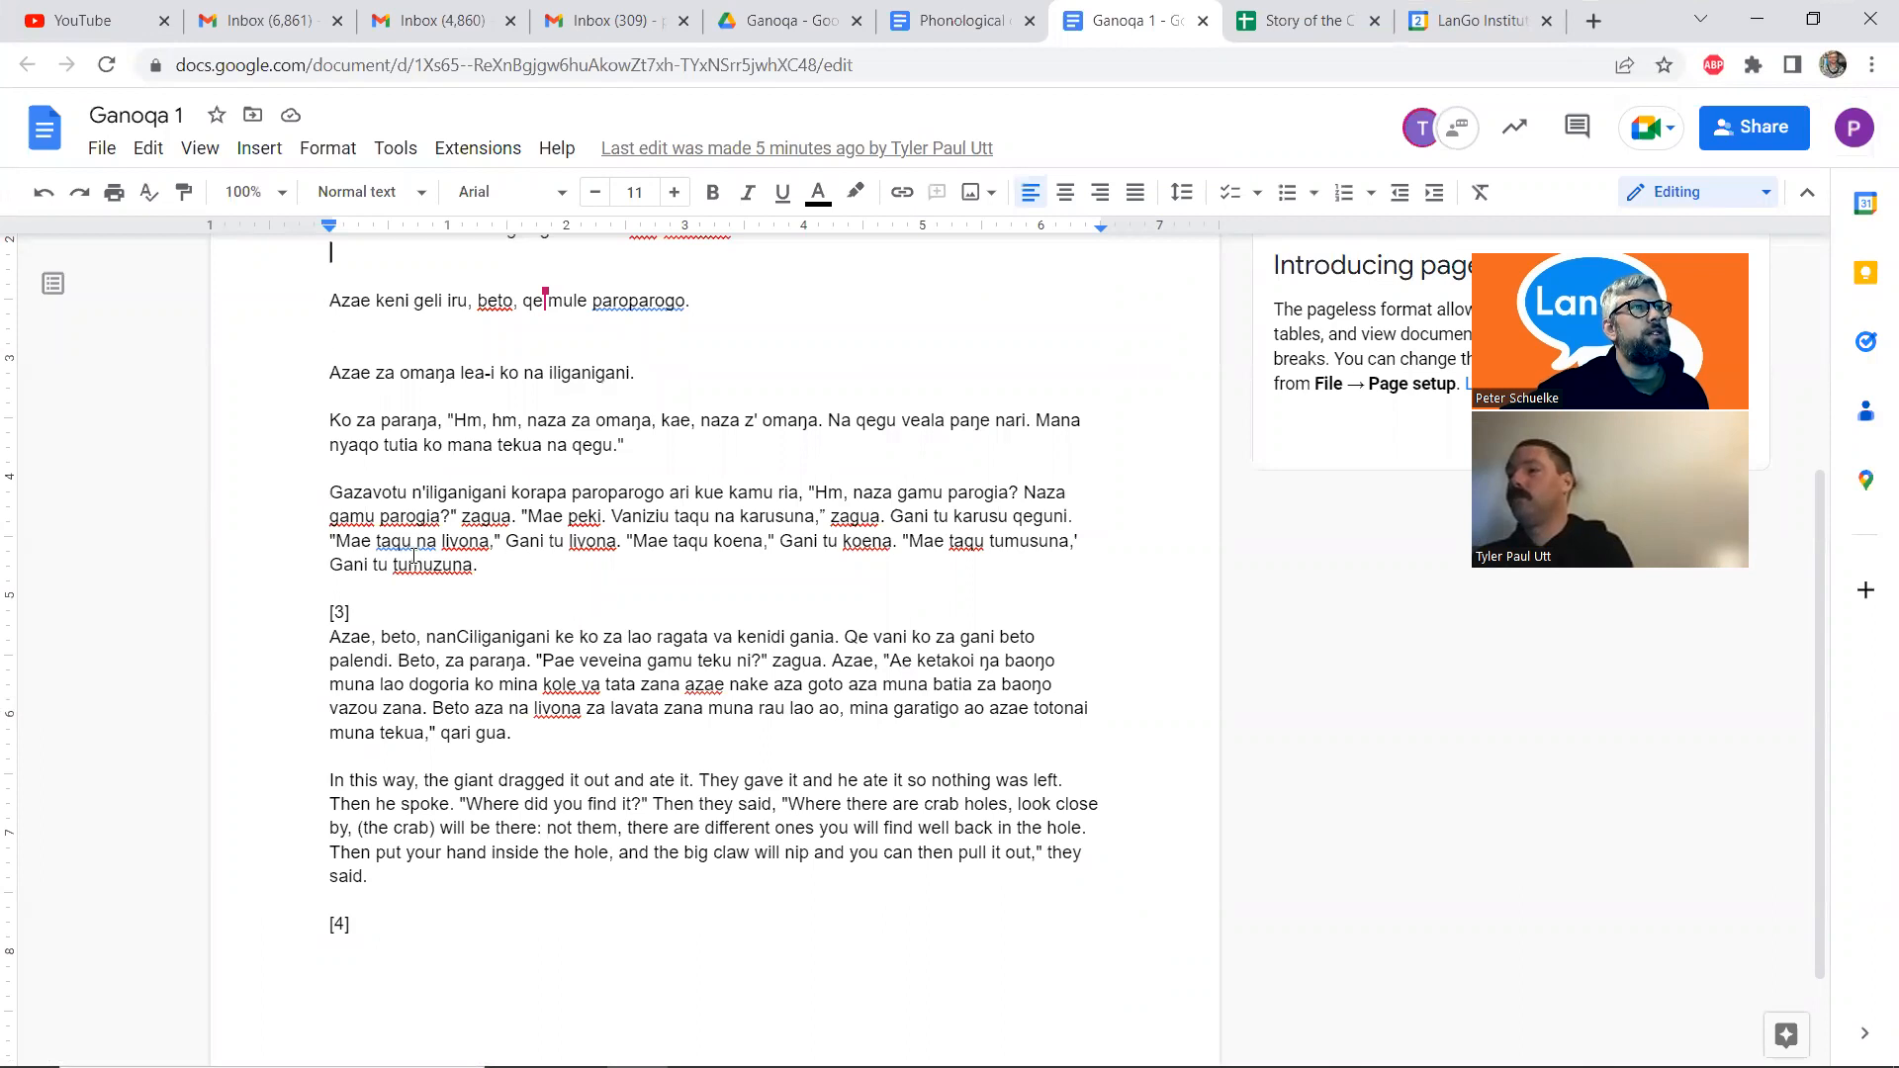
pyautogui.scroll(4, 350, 519)
pyautogui.scroll(-4, 351, 519)
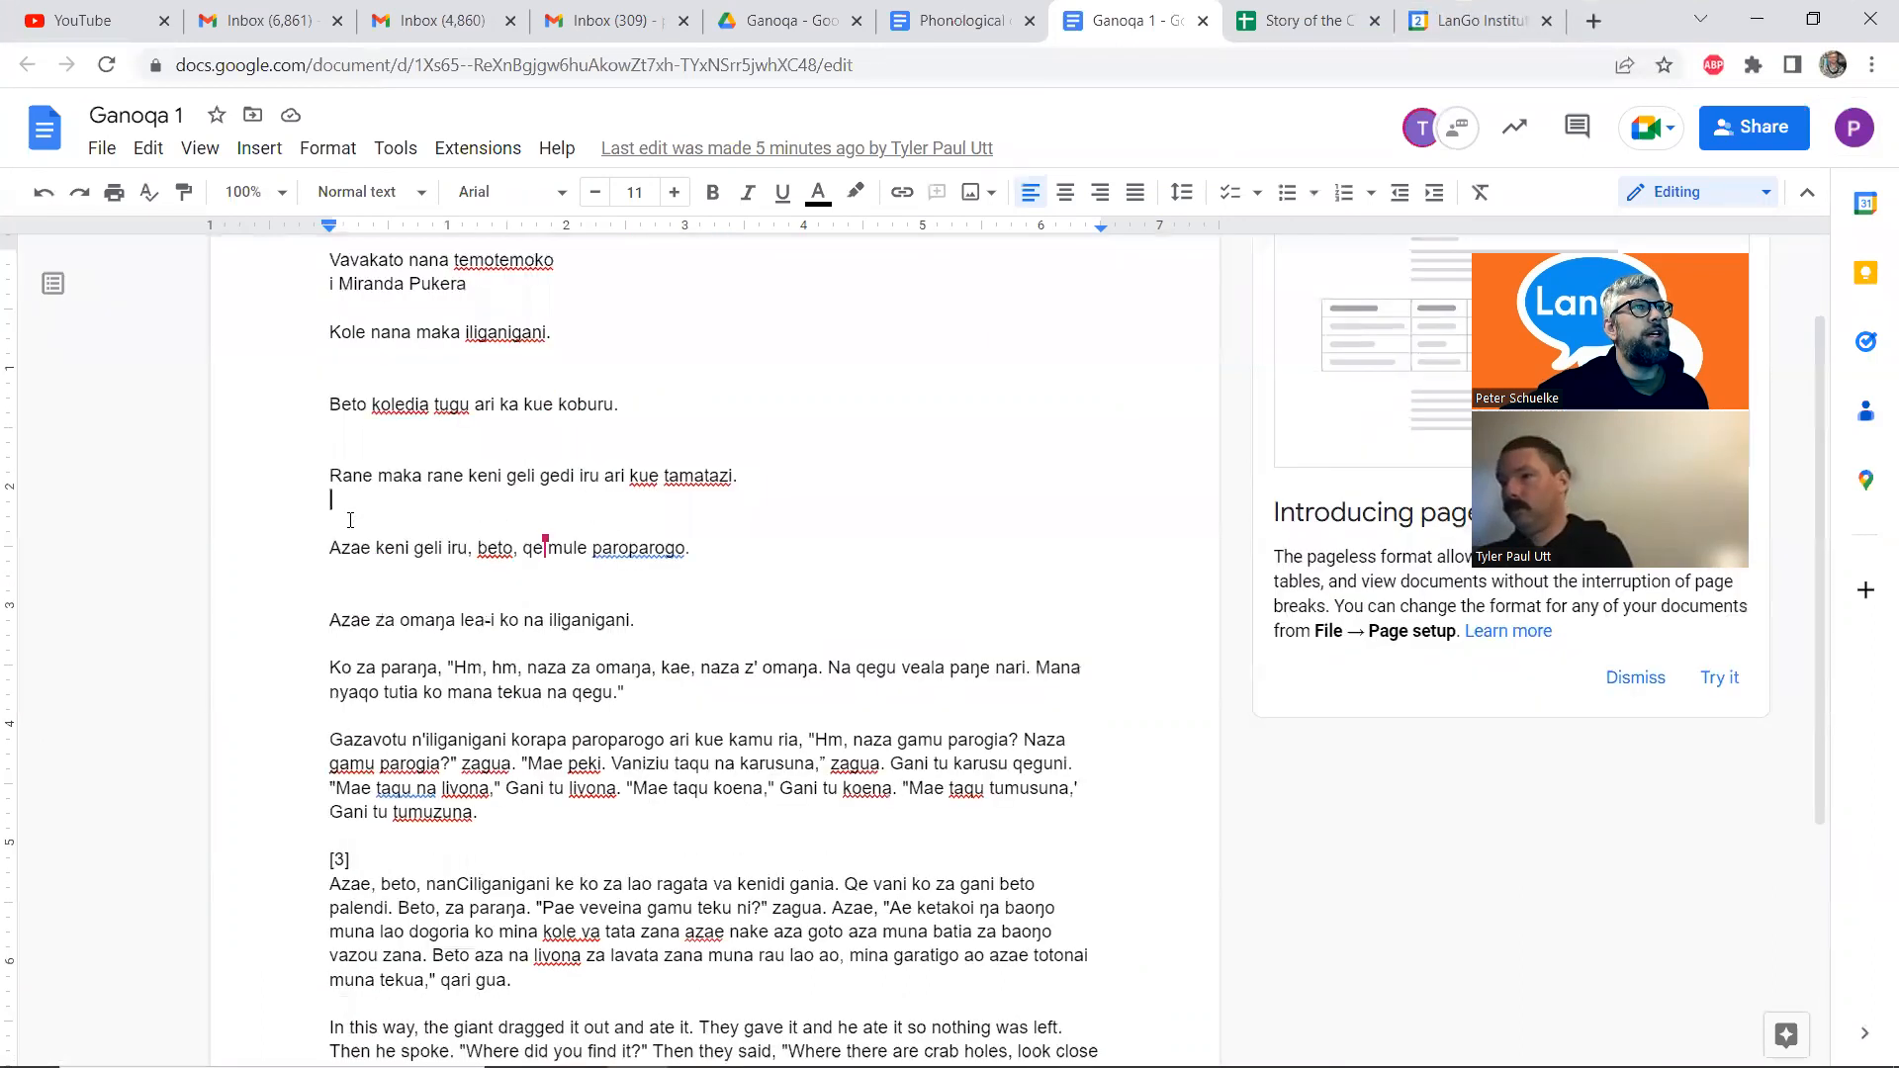
pyautogui.scroll(1, 350, 519)
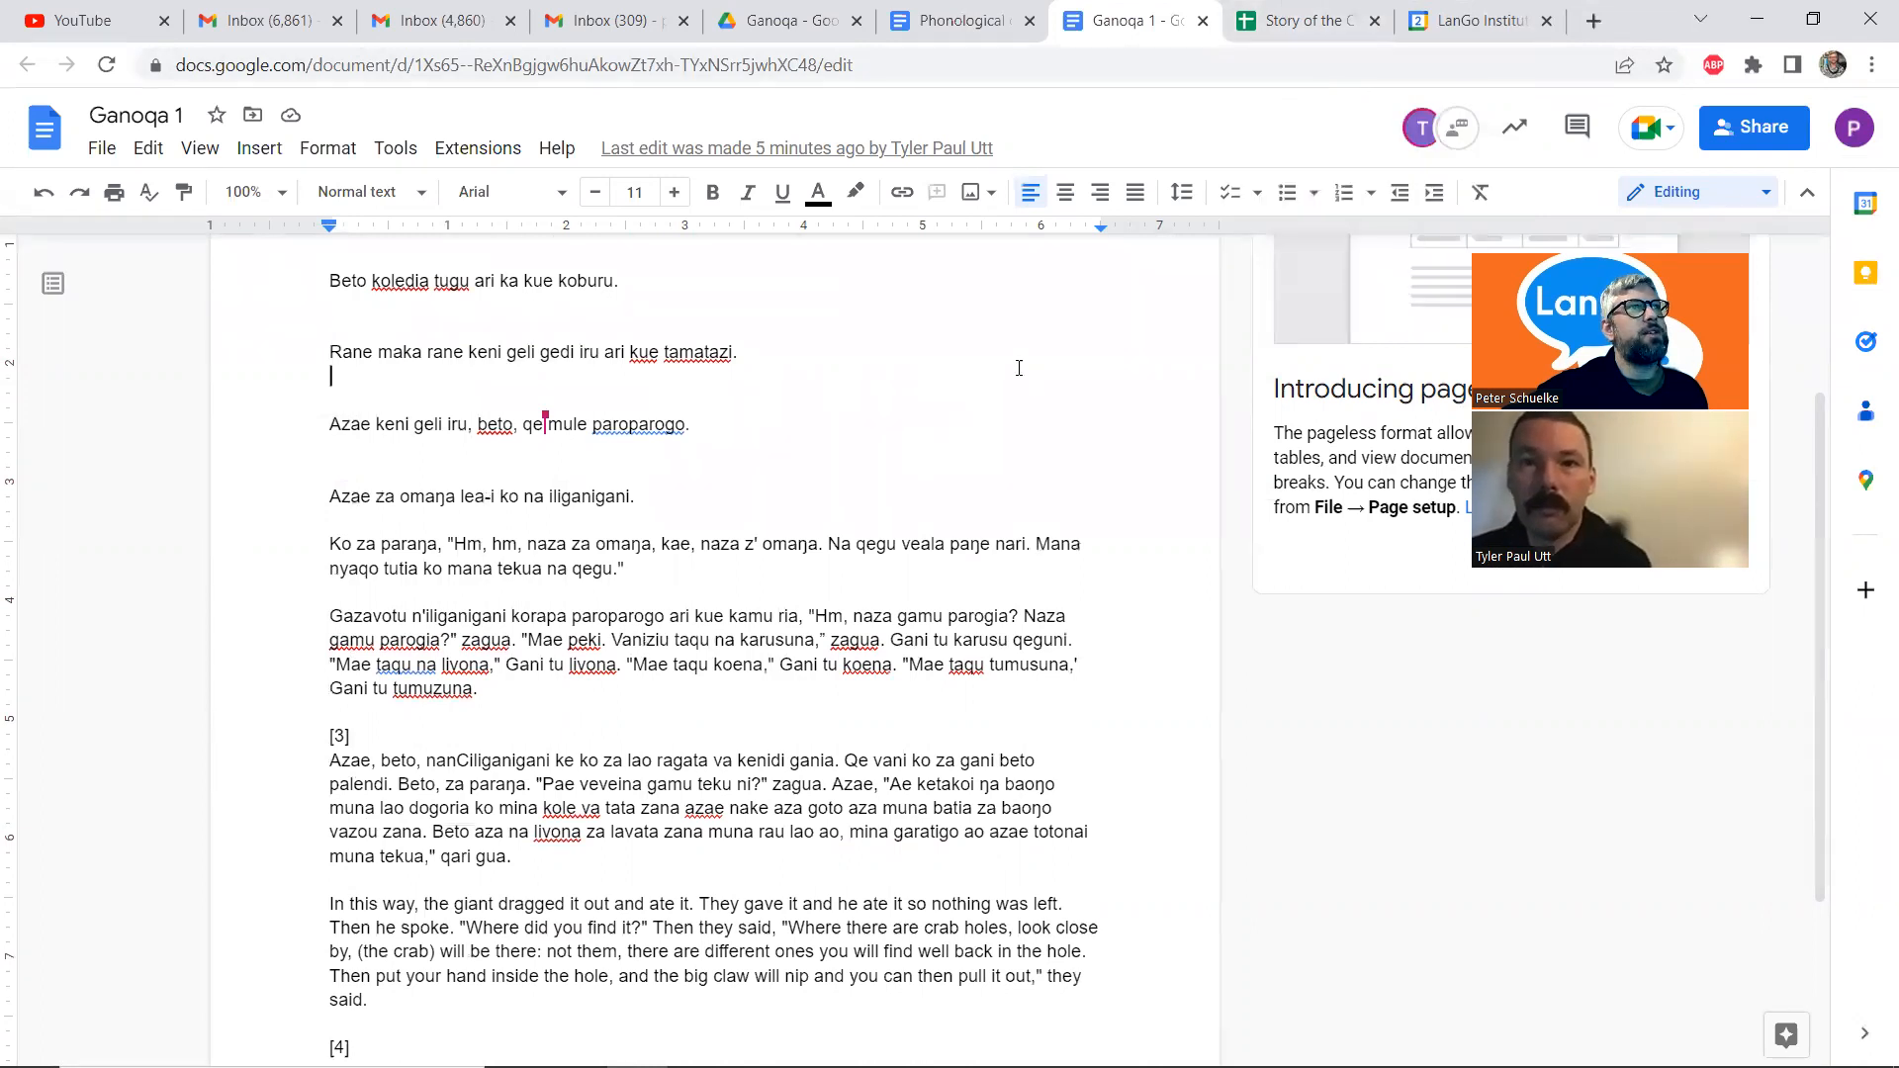
# Examine the Story of the Clam spreadsheet from its title row, comparing the Ganoqa sentences with their English translations
pyautogui.click(1283, 25)
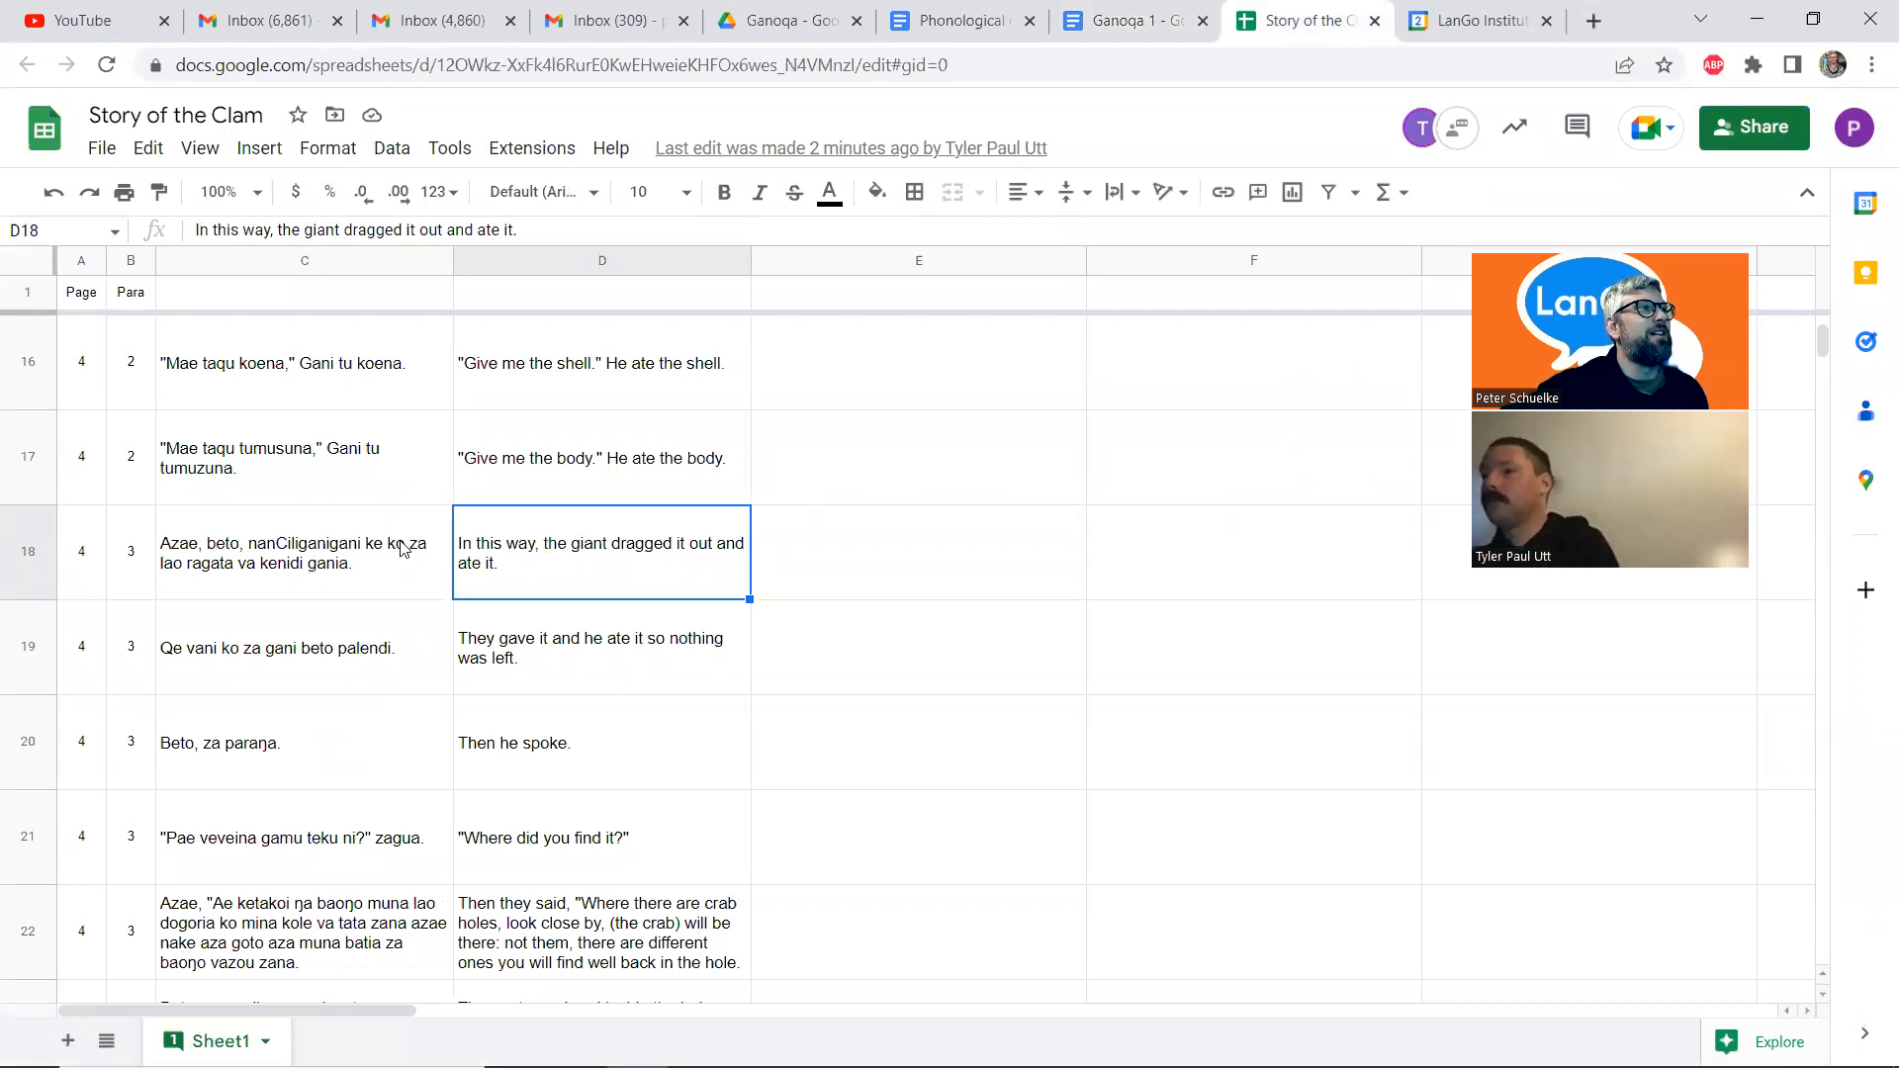
pyautogui.scroll(8, 413, 526)
pyautogui.scroll(6, 403, 550)
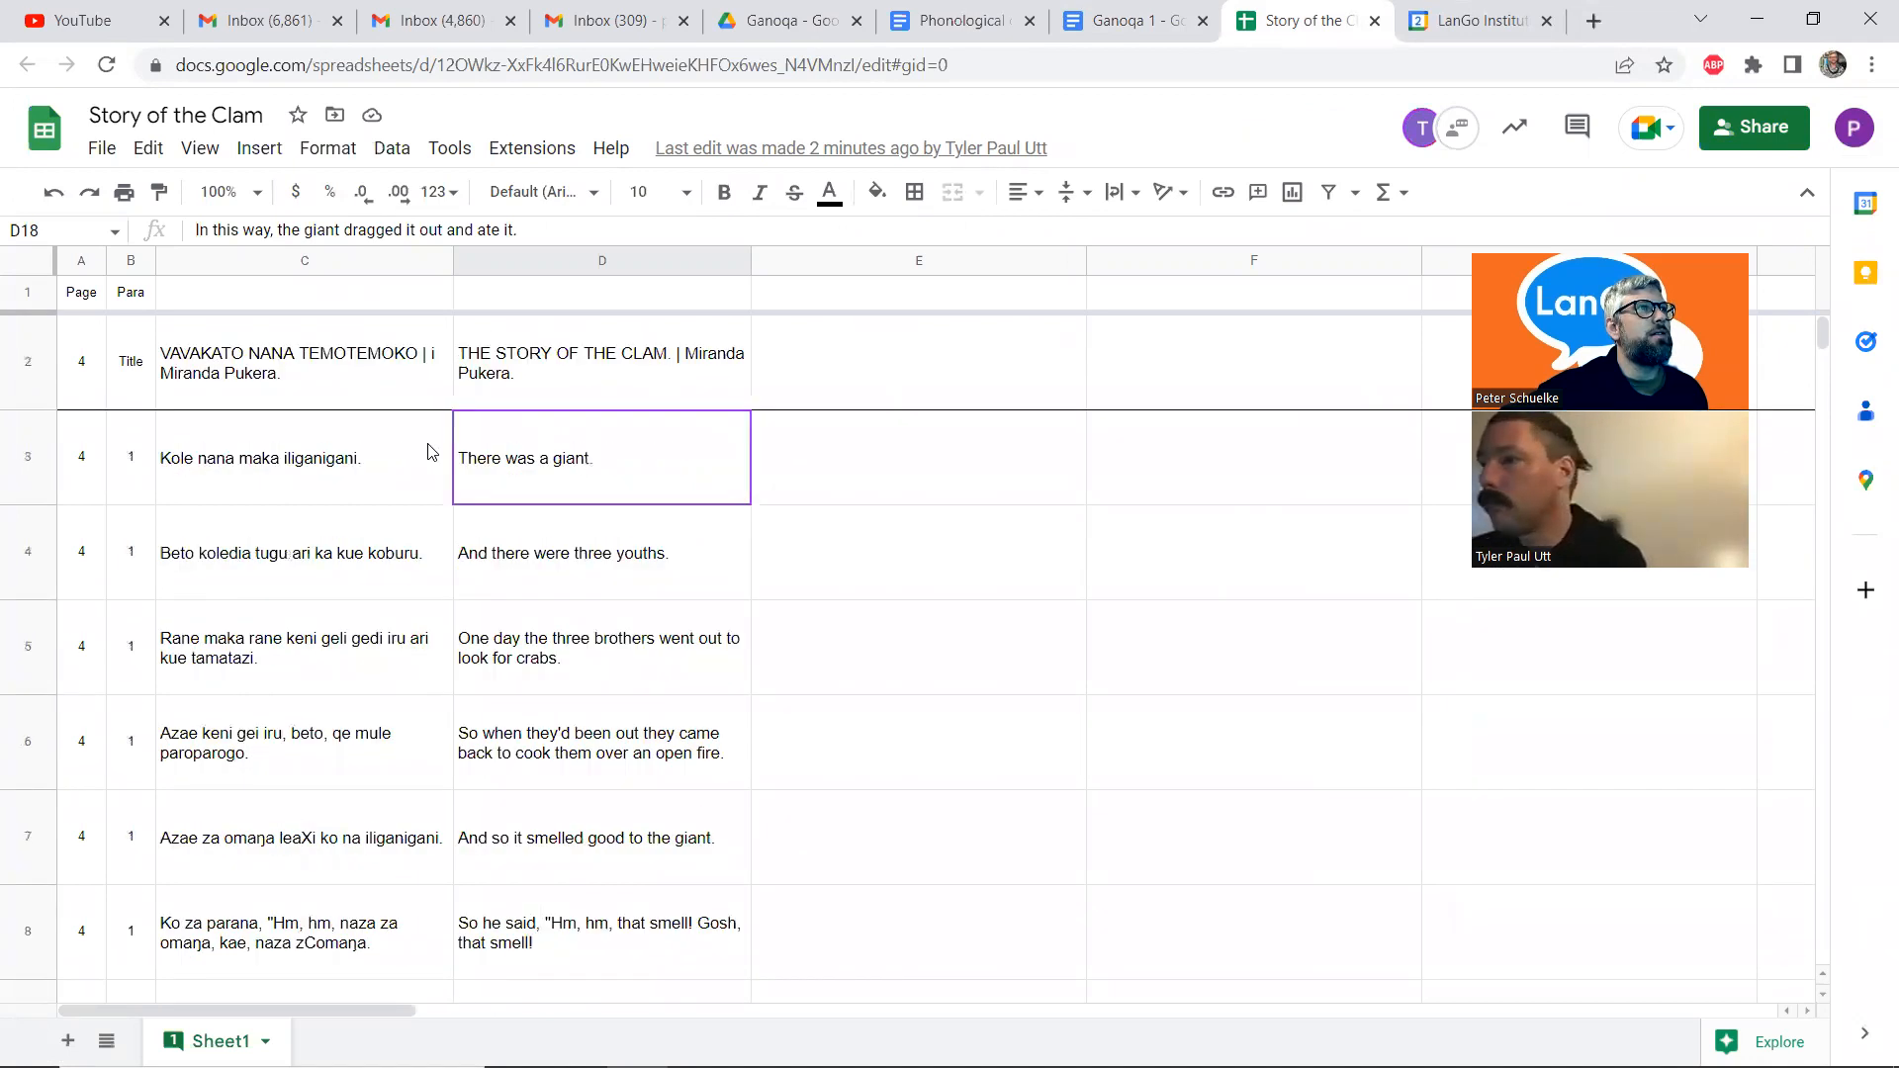
pyautogui.click(265, 452)
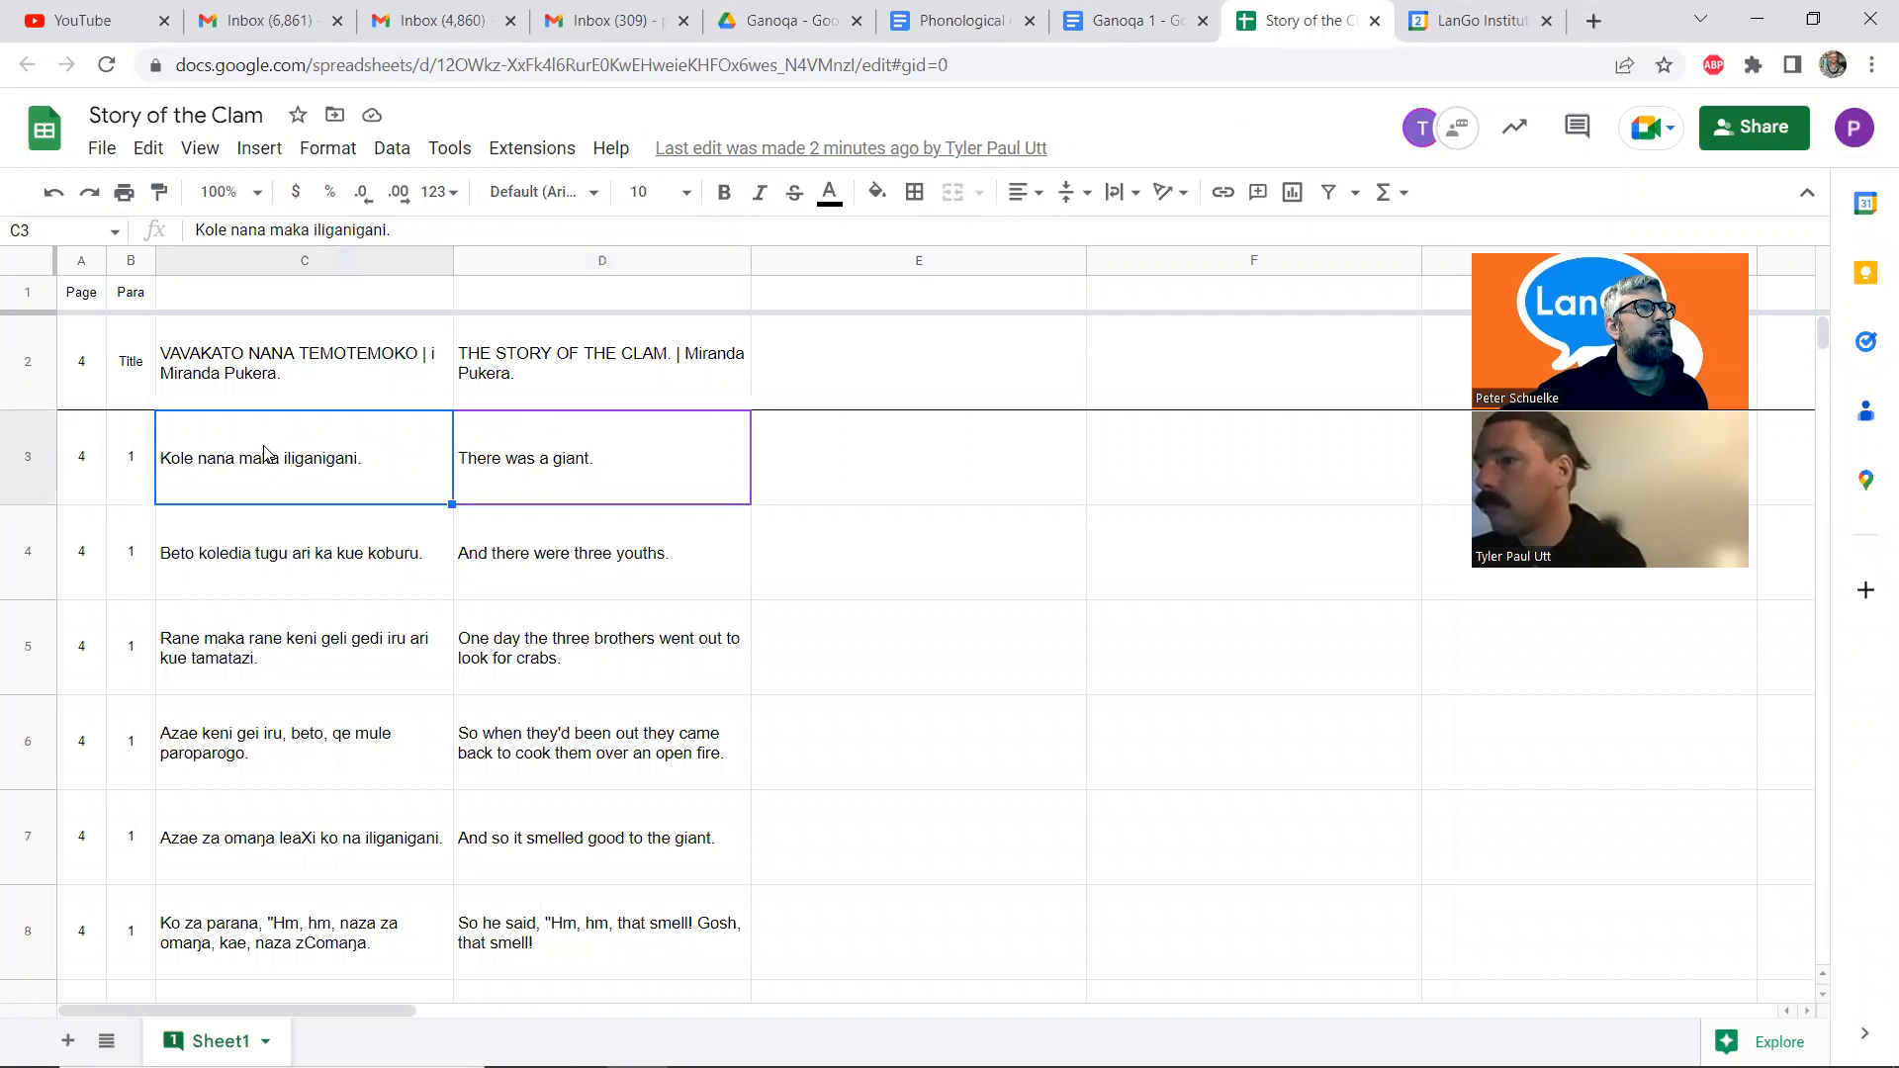
pyautogui.click(445, 579)
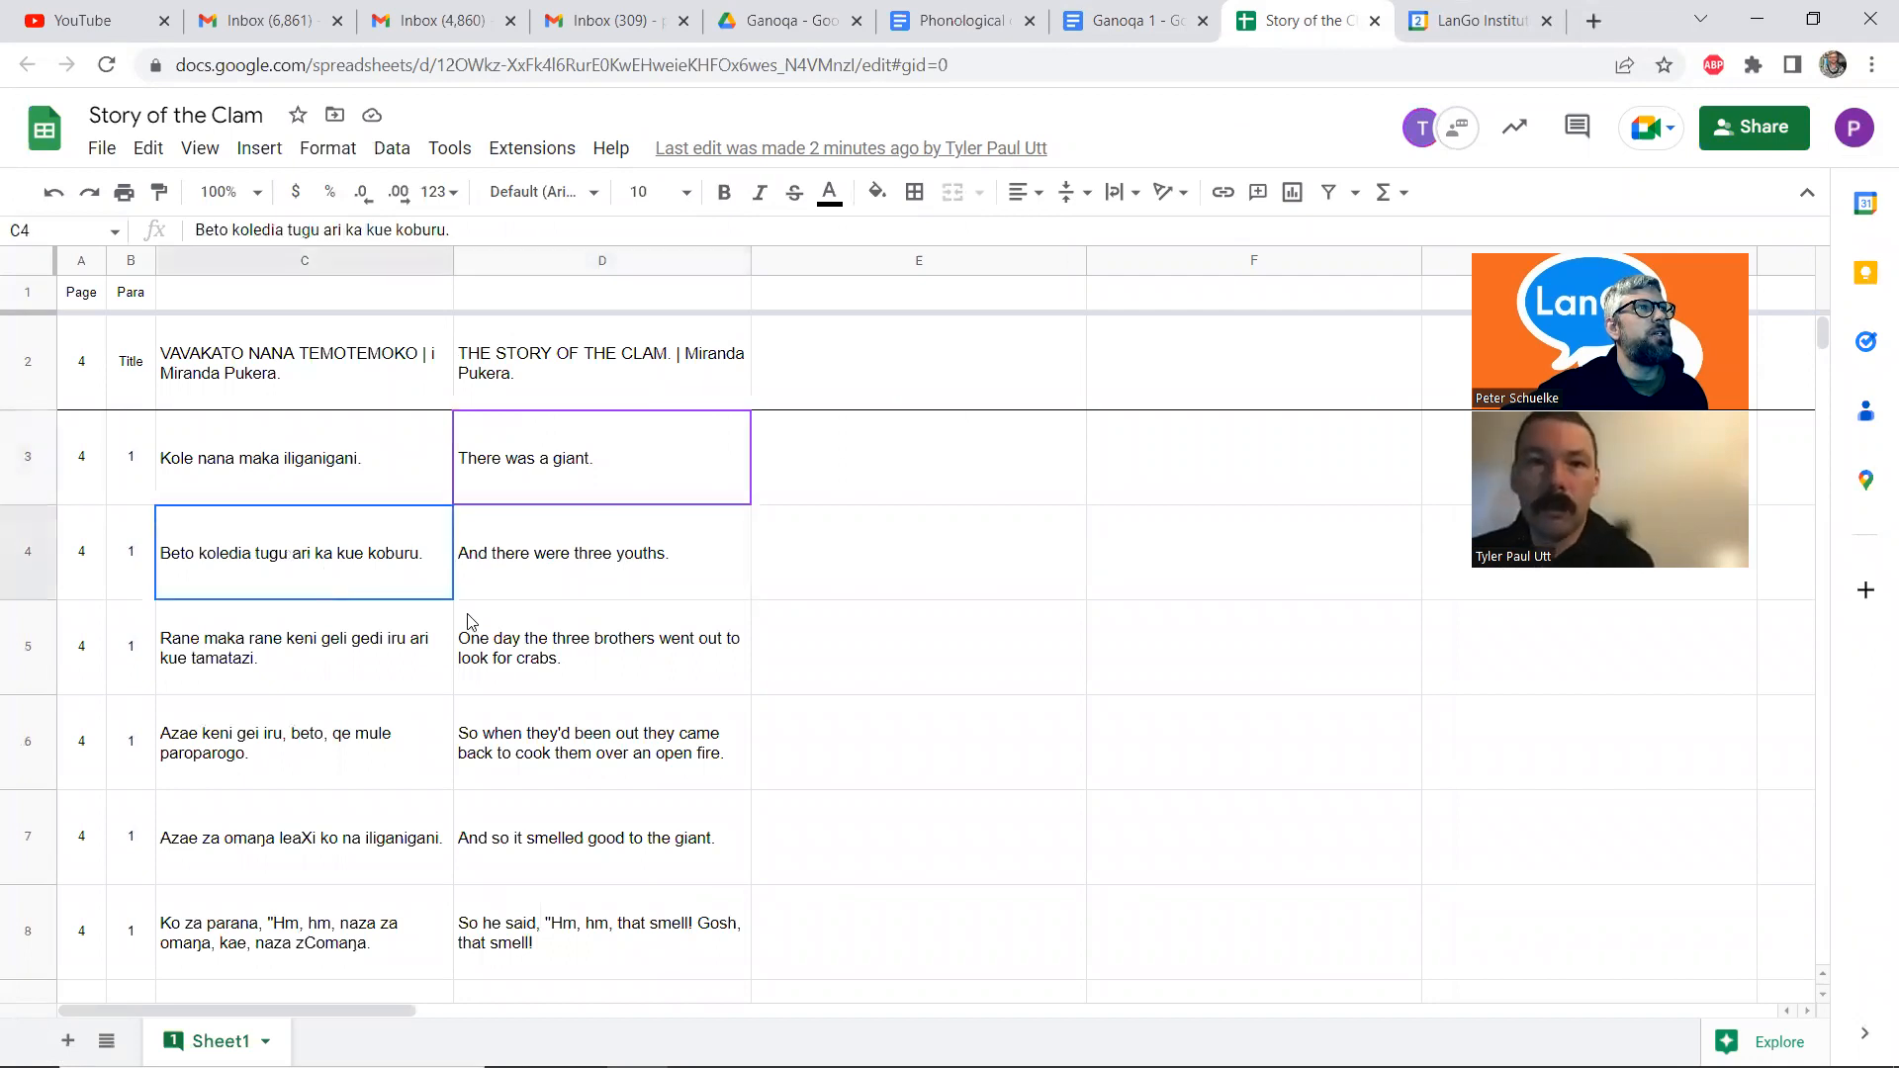
pyautogui.click(582, 651)
pyautogui.scroll(-5, 407, 649)
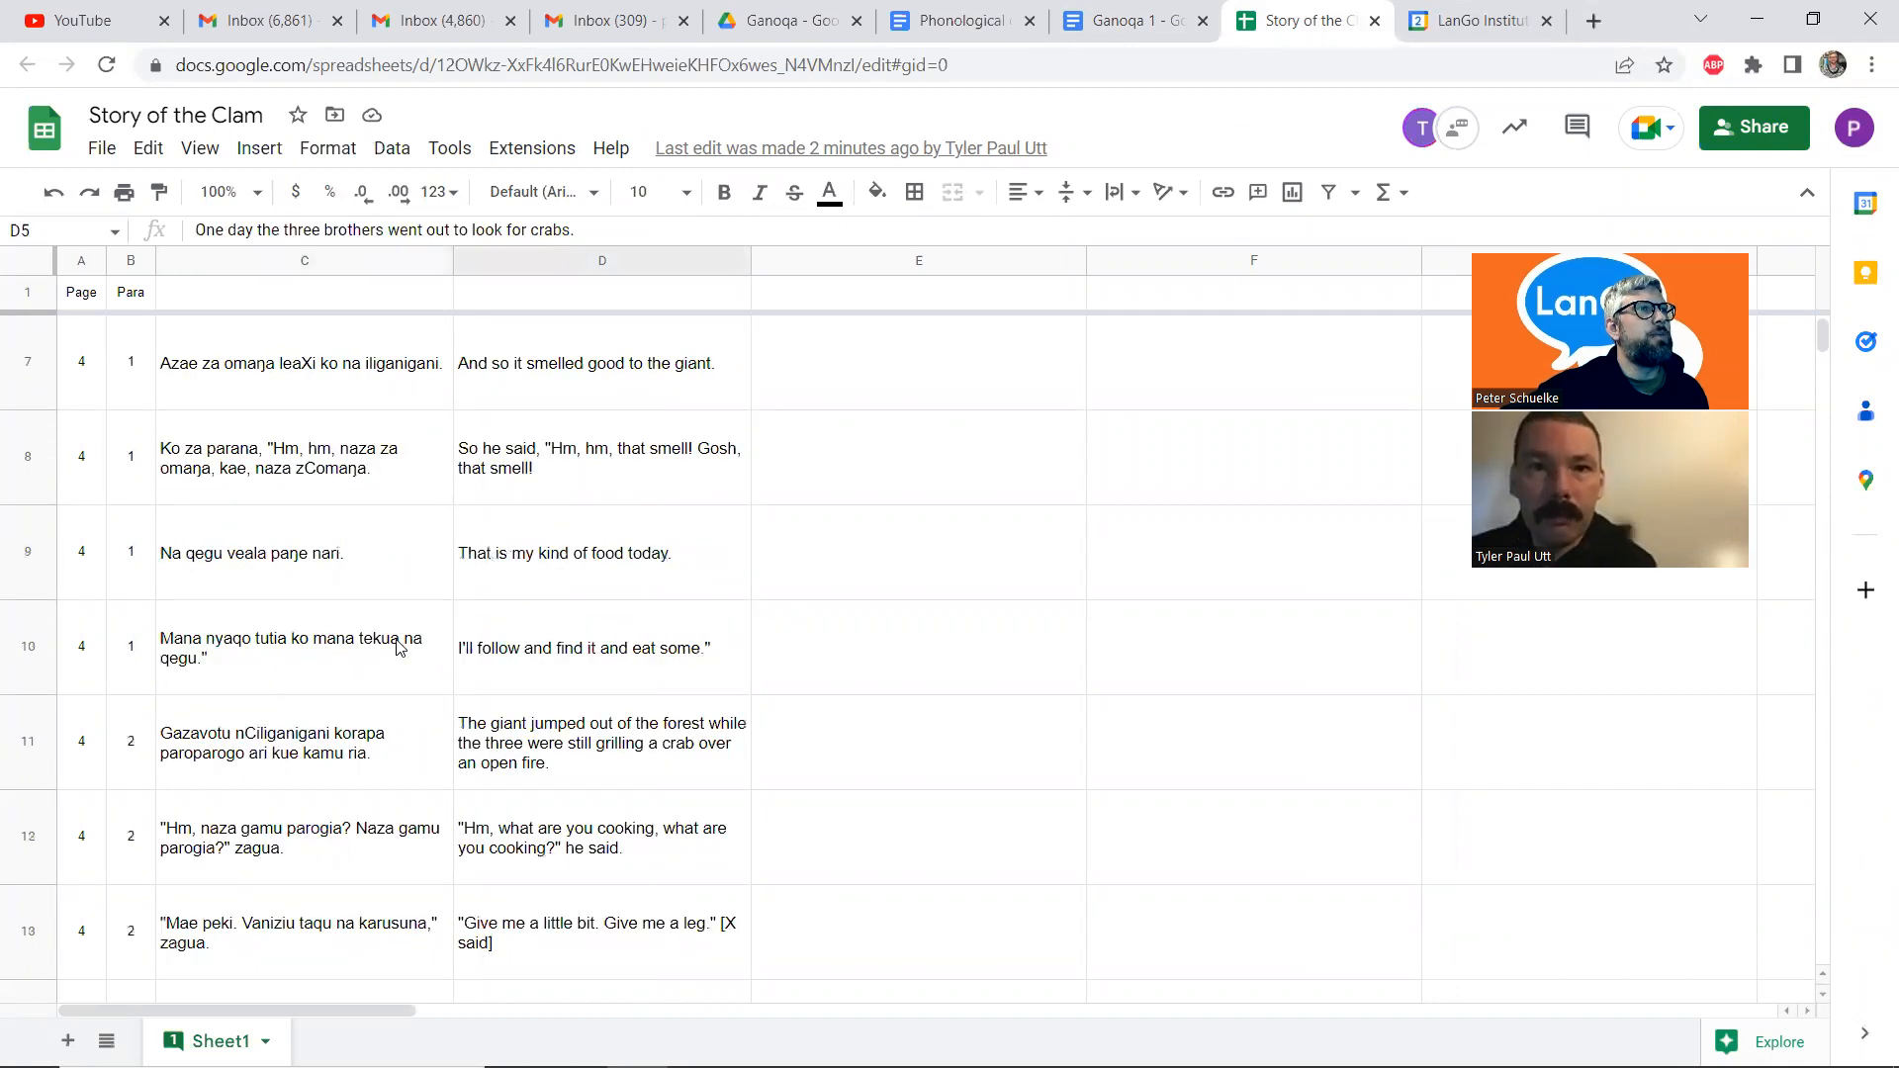
pyautogui.scroll(-1, 399, 648)
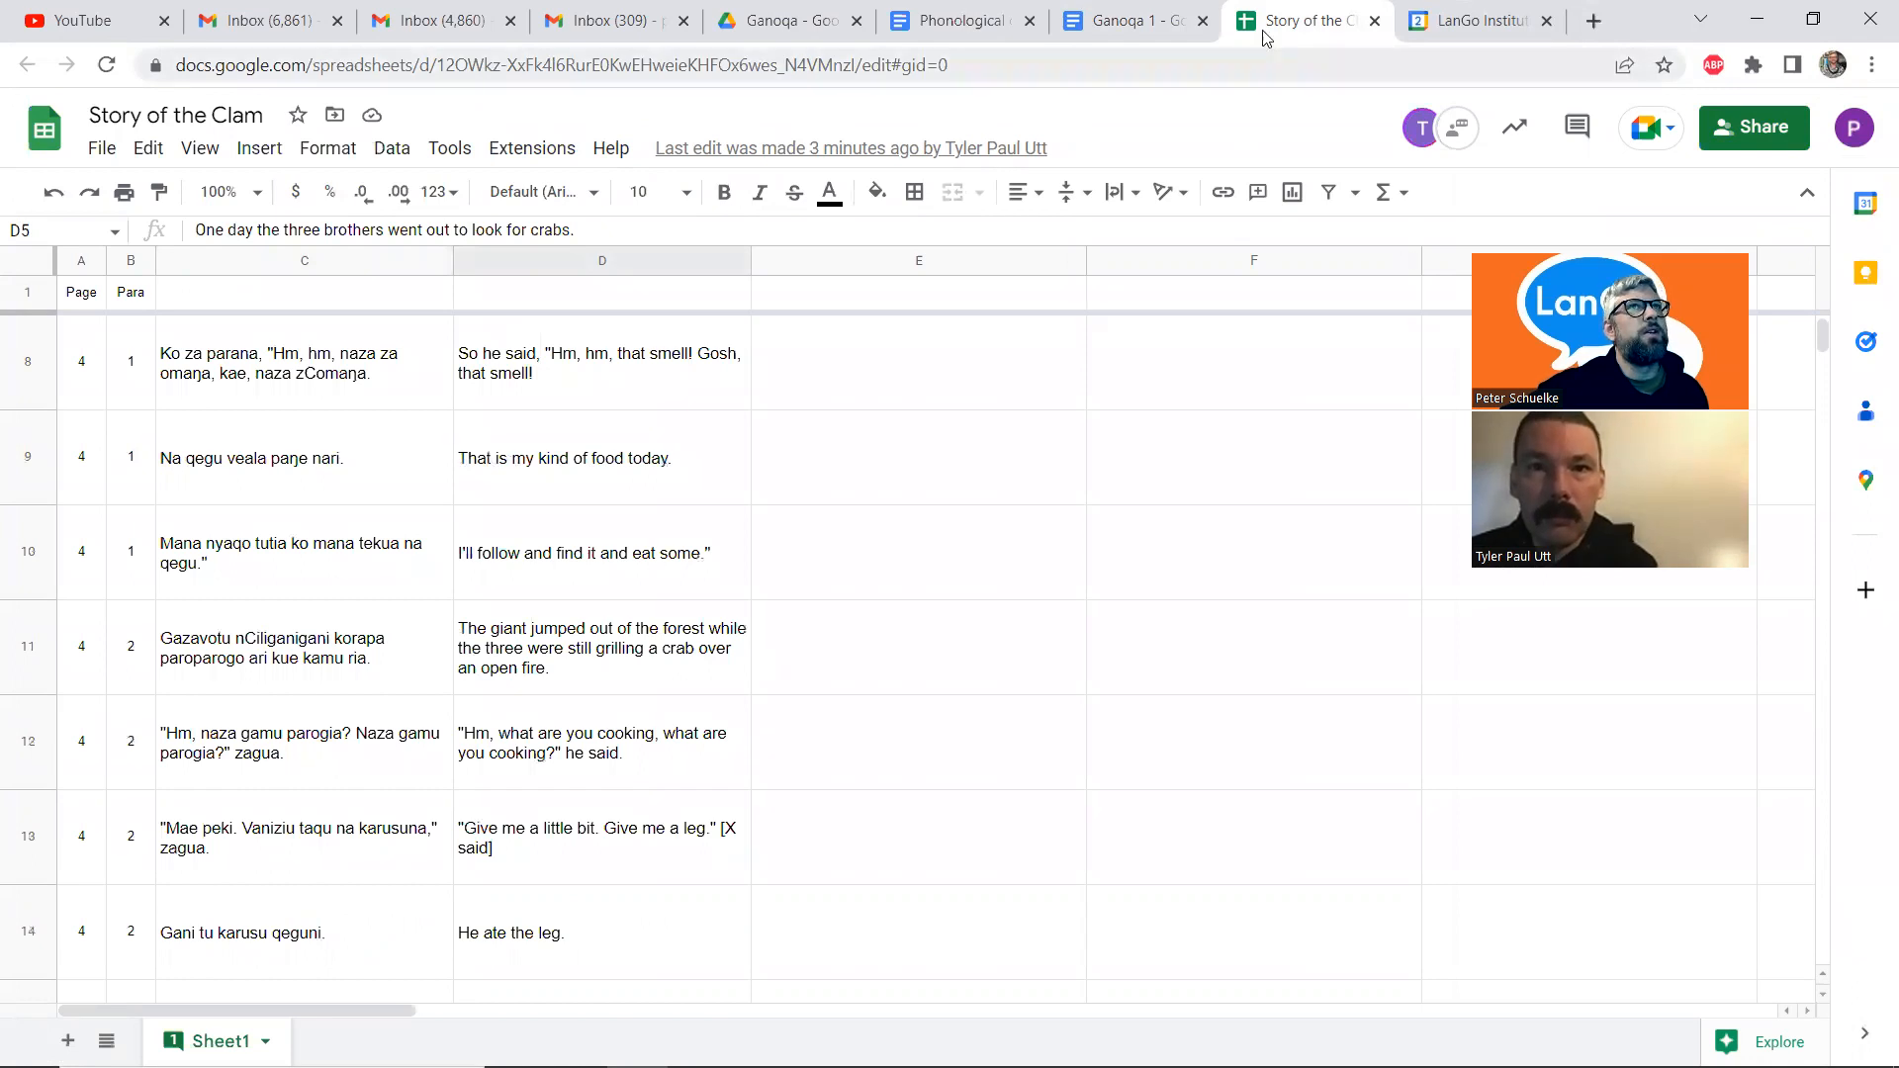
# Switch to FieldWorks Language Explorer and examine the story's interlinear glosses from the beginning, including line 1.3's free translation
pyautogui.click(1130, 12)
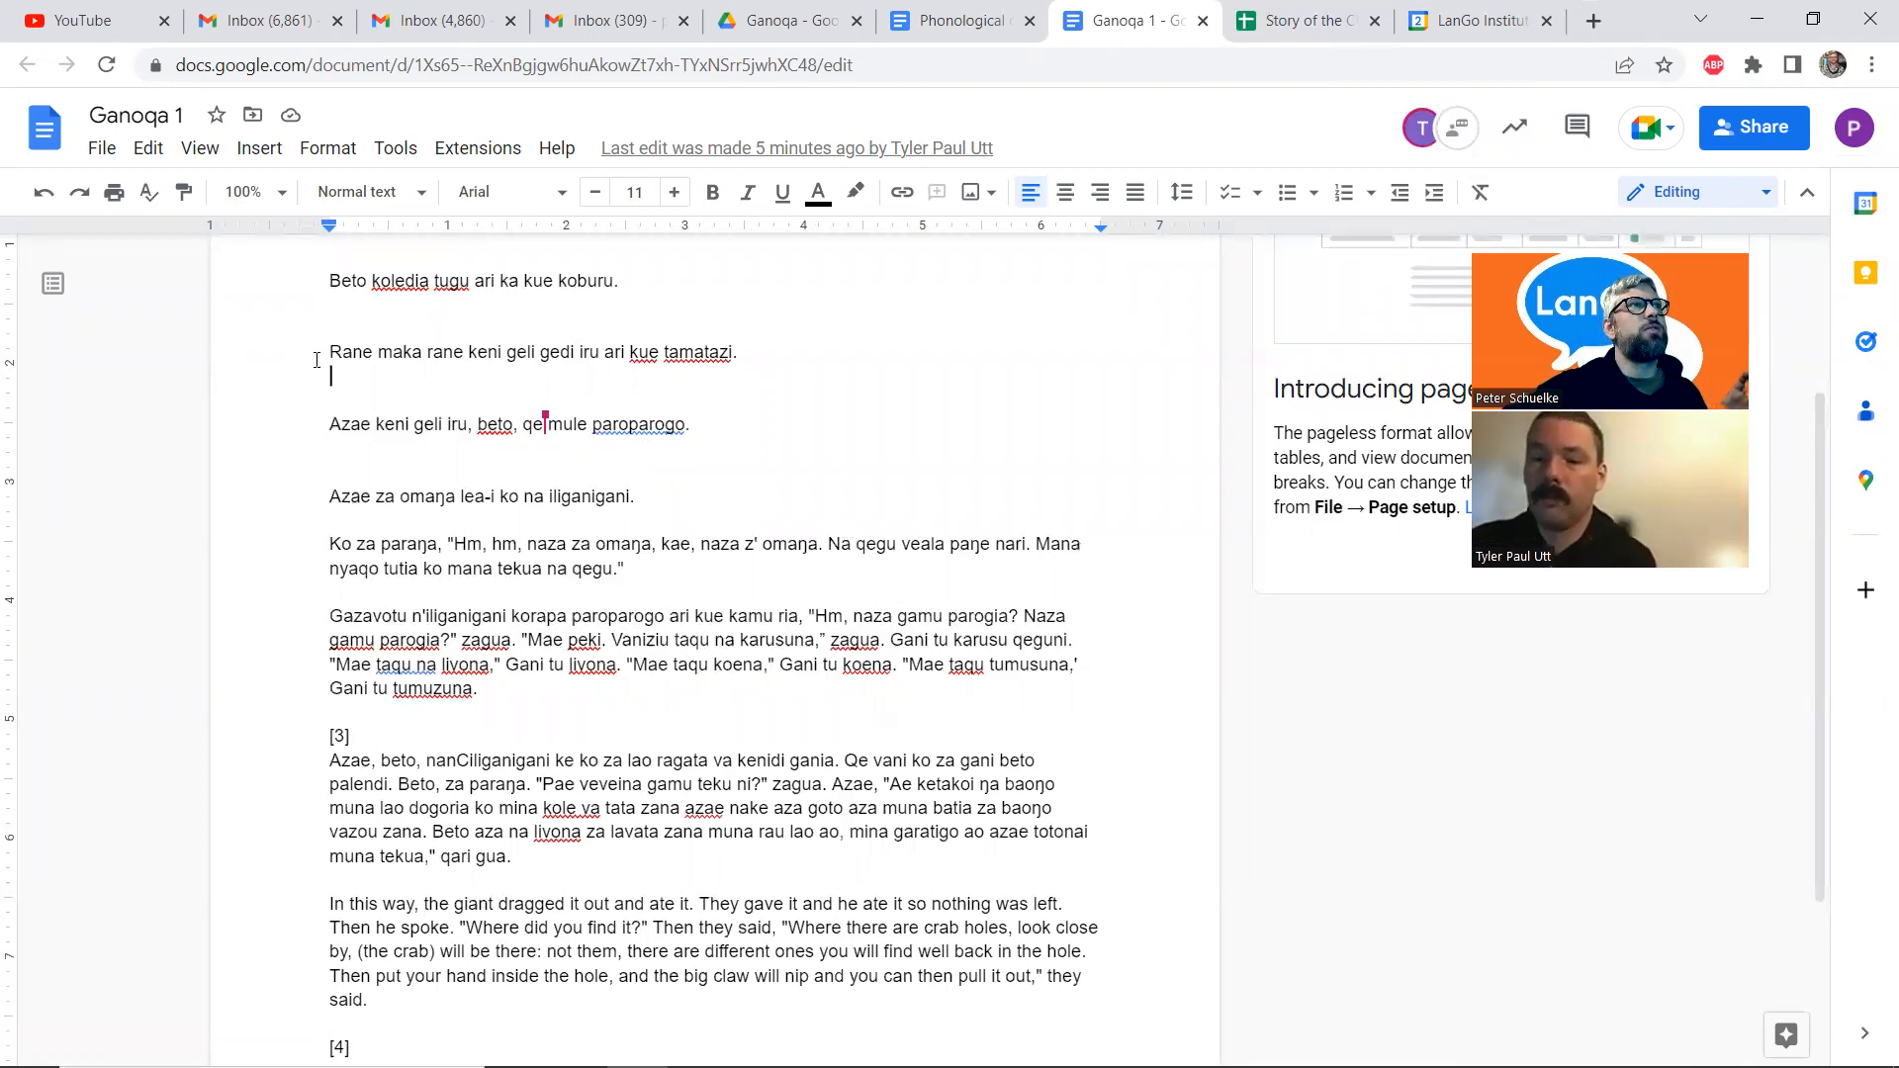
pyautogui.moveTo(943, 1063)
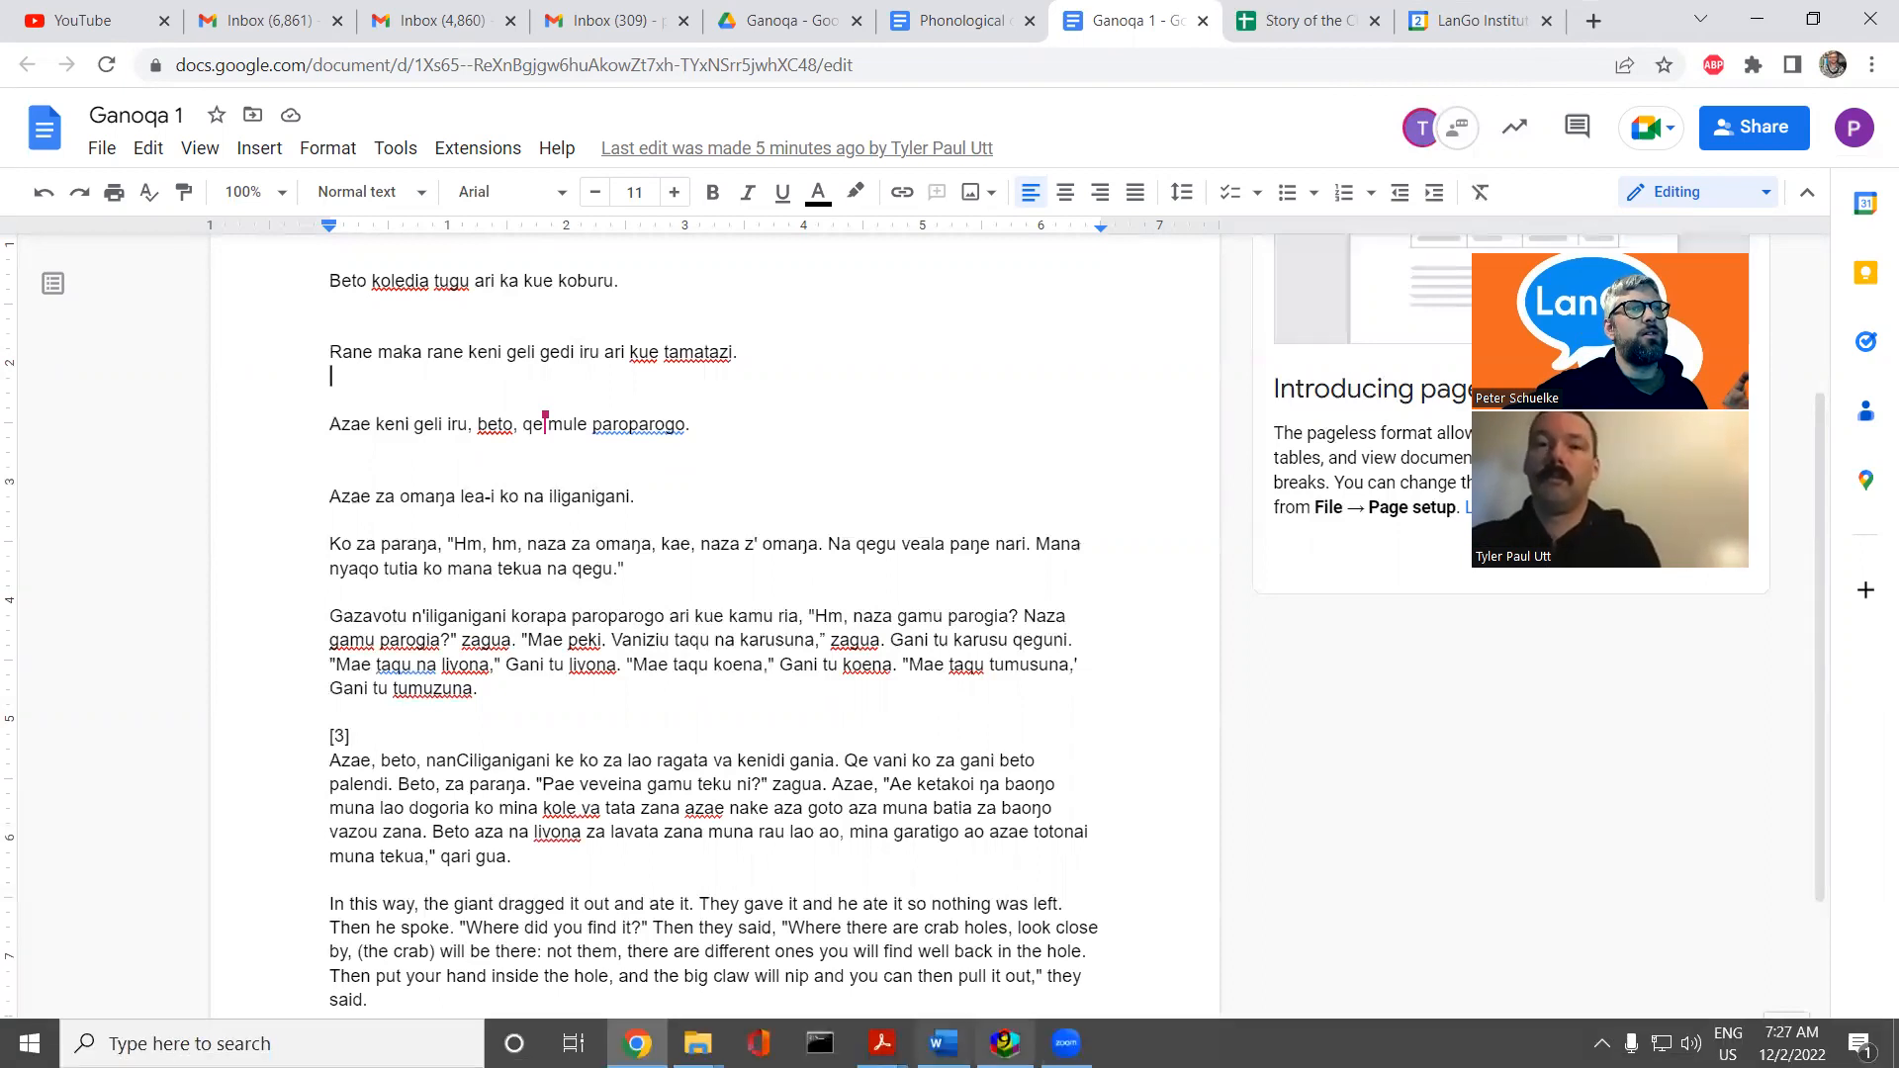
pyautogui.click(1005, 1042)
pyautogui.scroll(8, 896, 726)
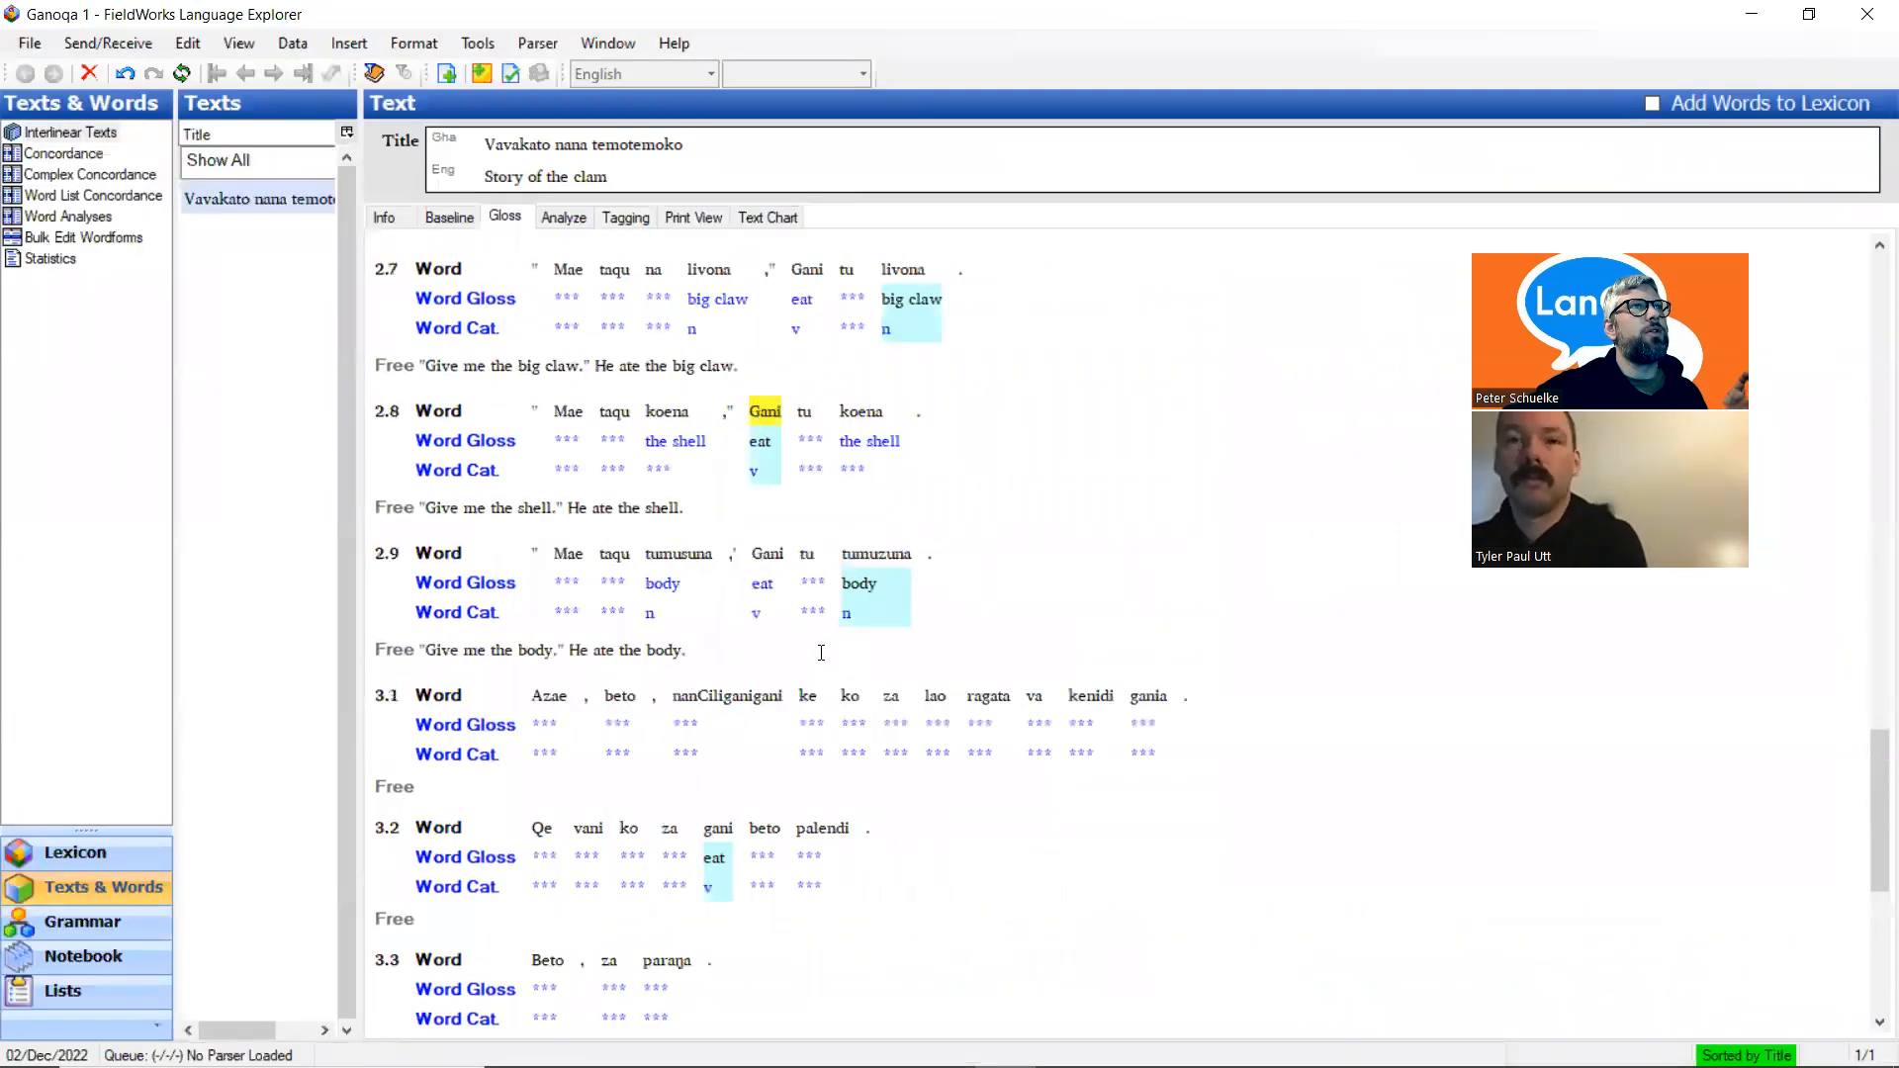
pyautogui.scroll(10, 821, 653)
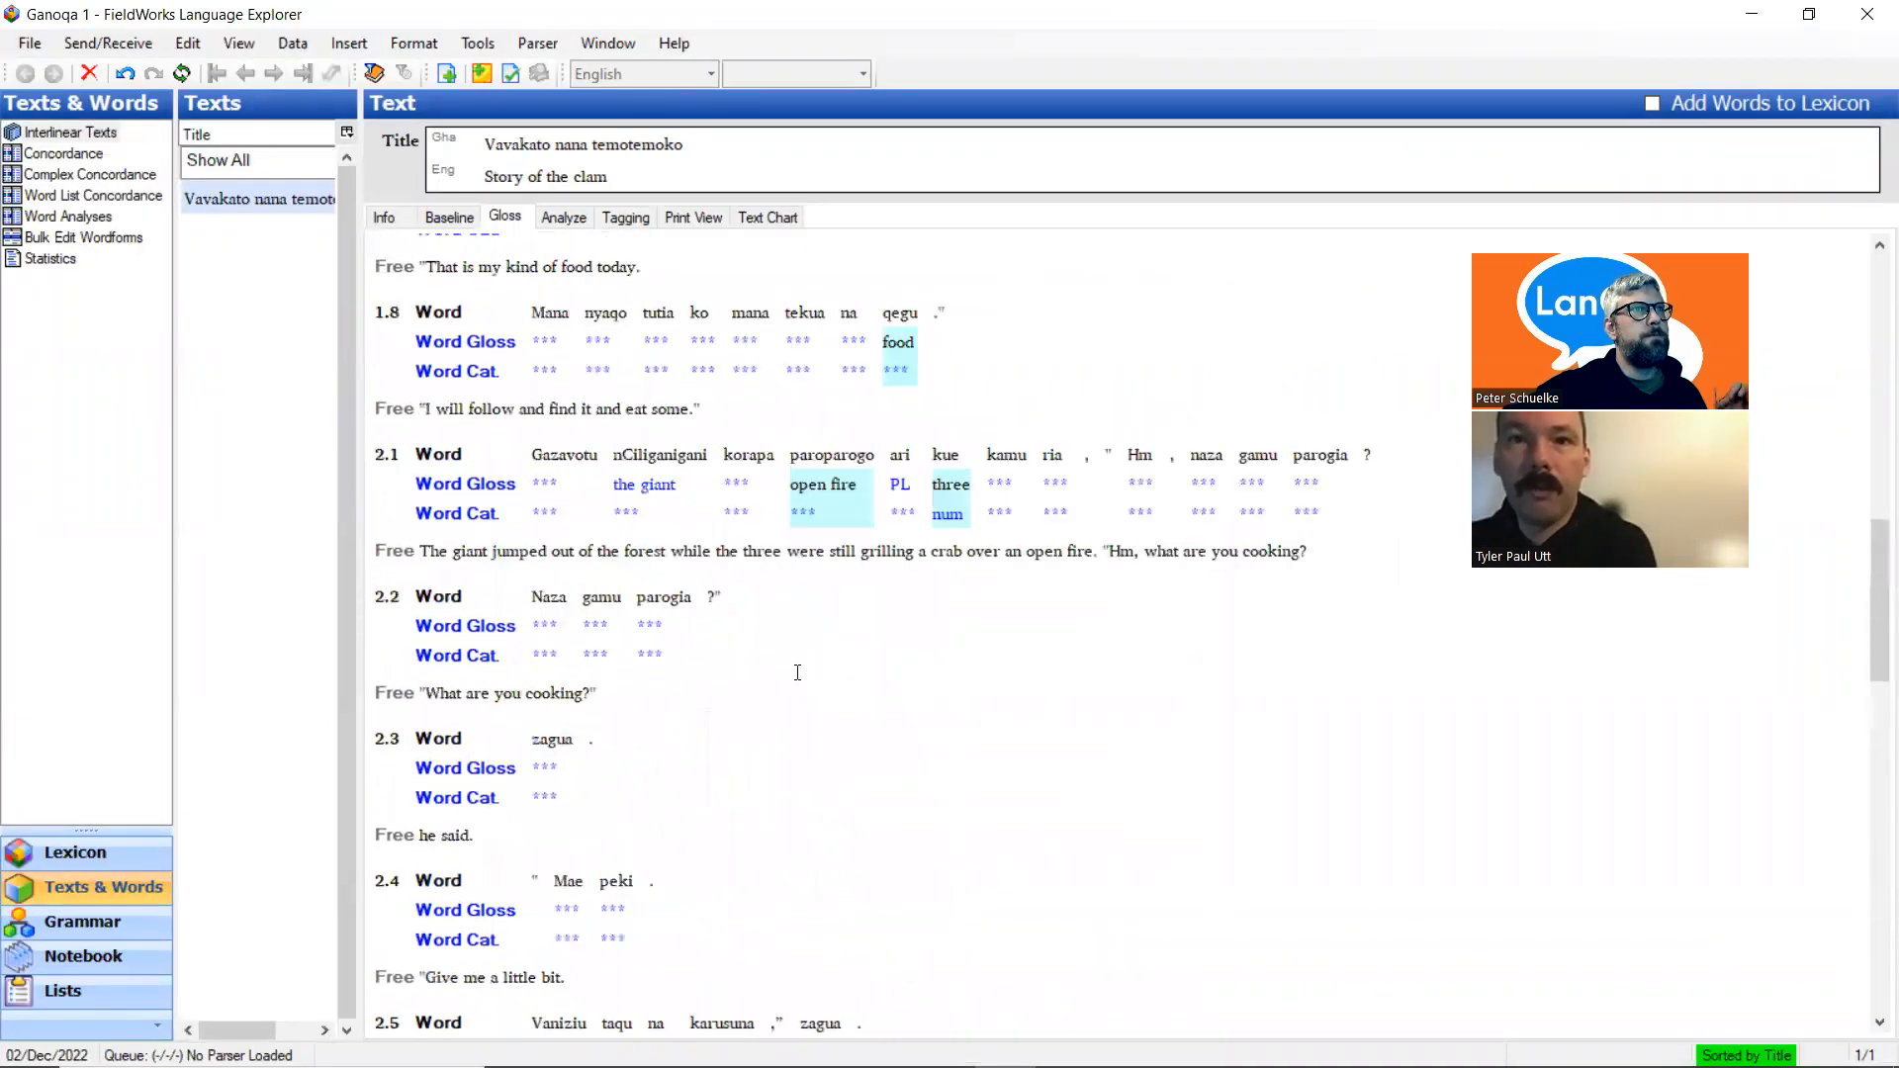
pyautogui.scroll(5, 797, 673)
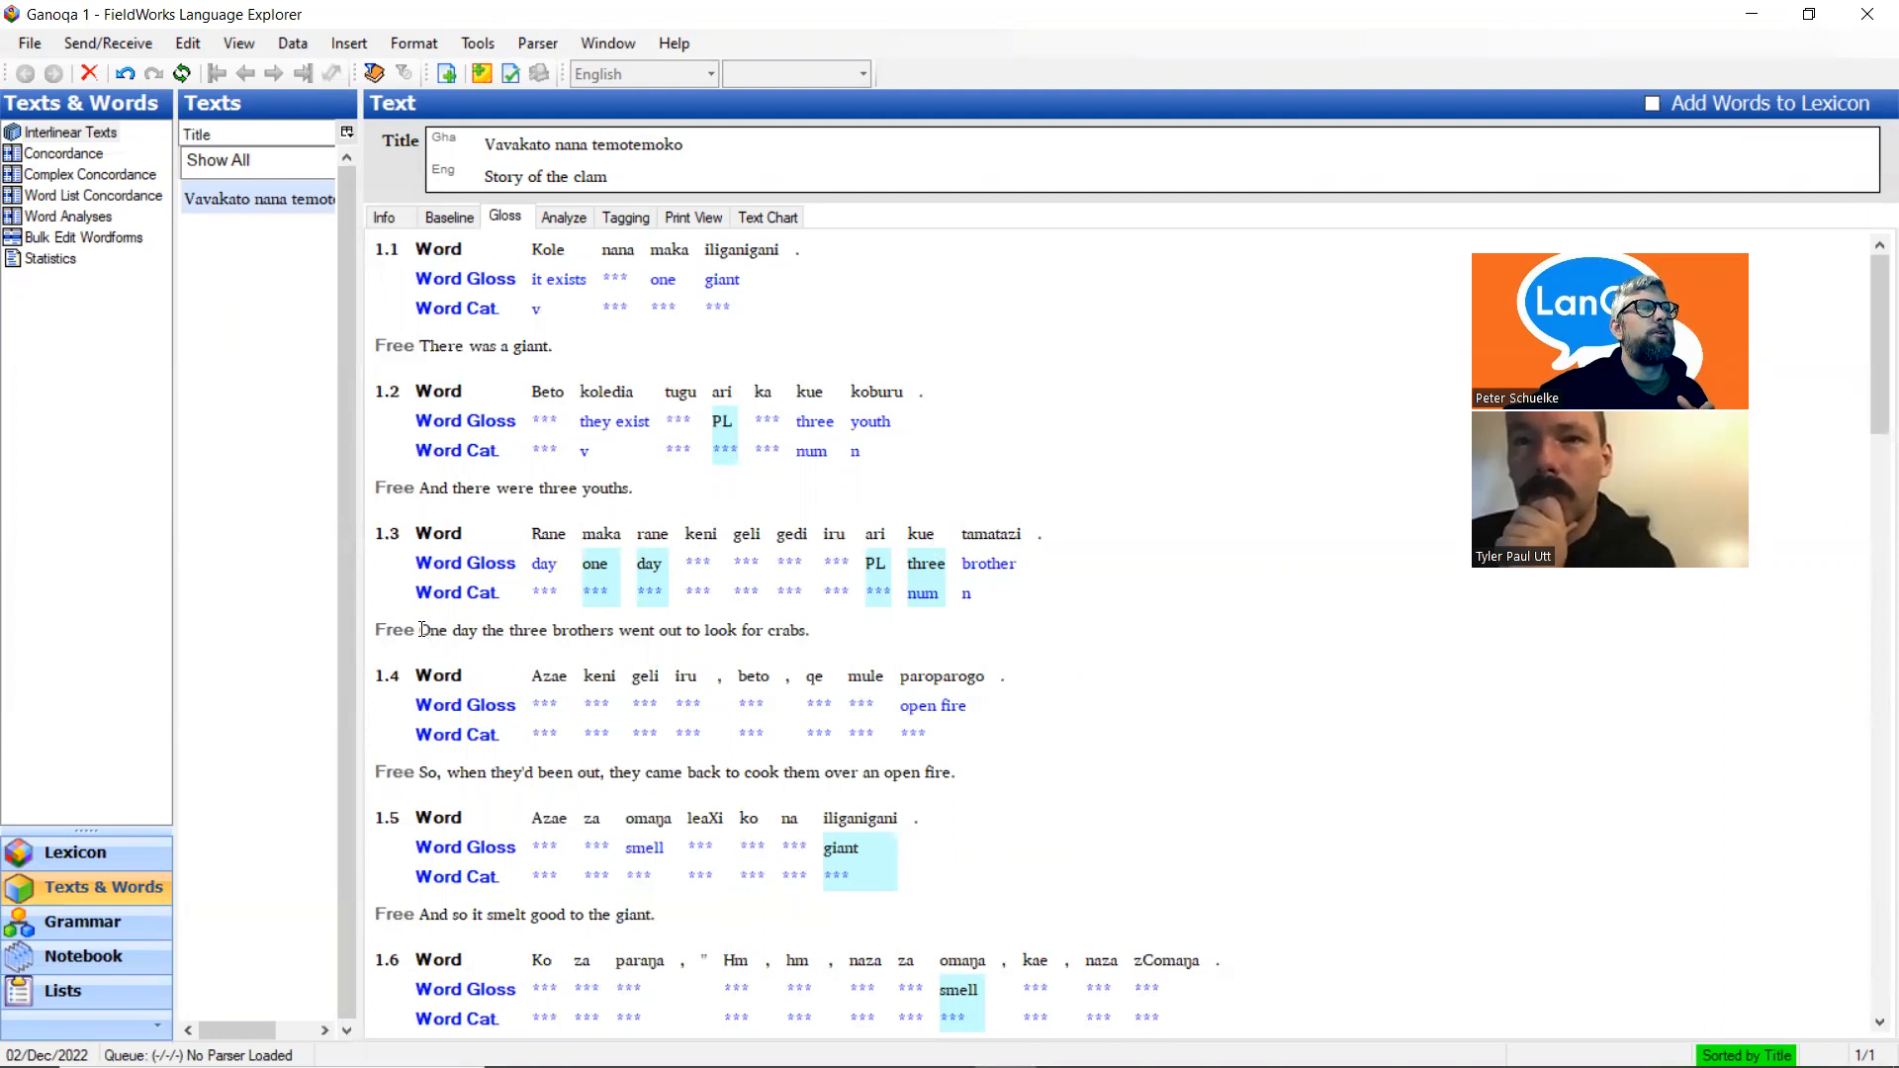
pyautogui.moveTo(423, 630); pyautogui.dragTo(825, 625)
pyautogui.click(824, 625)
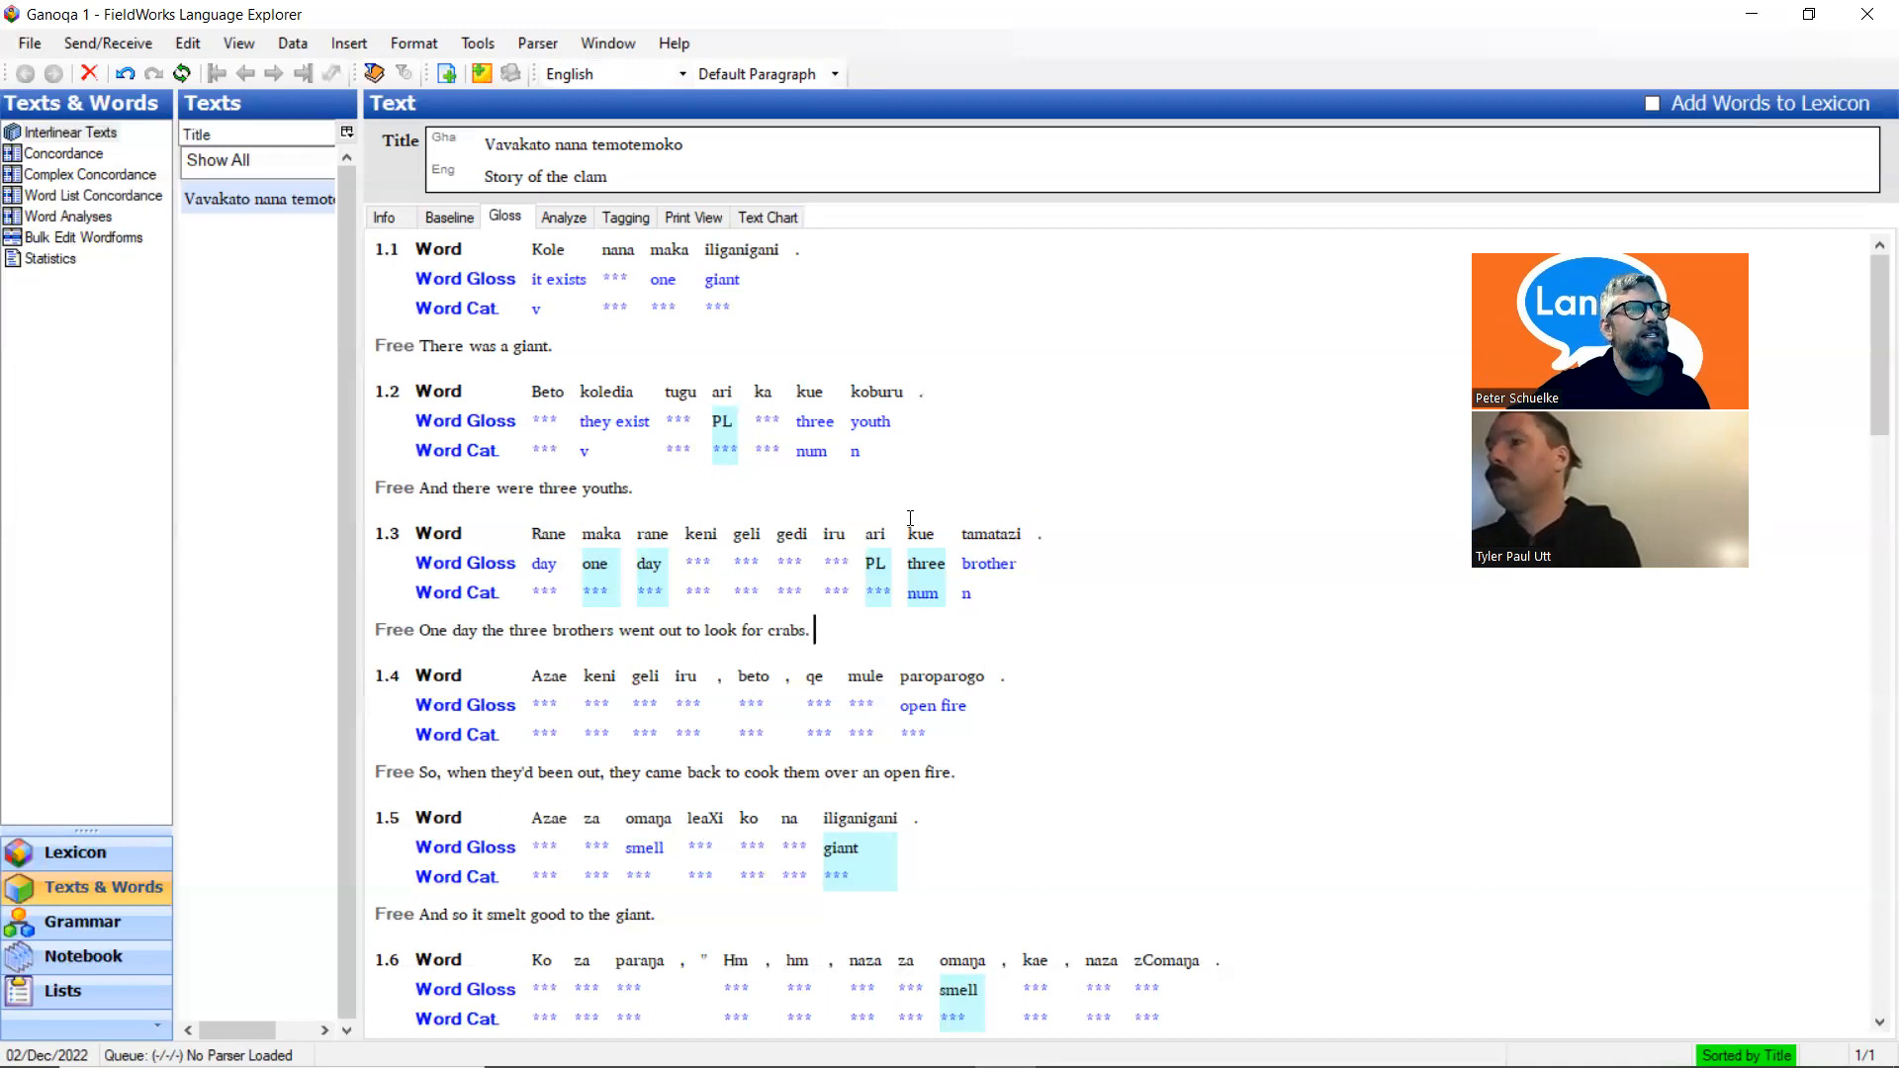
# Look through the story's remaining interlinear lines up to line 3.7, checking their glosses and free translations
pyautogui.scroll(-3, 912, 518)
pyautogui.click(681, 766)
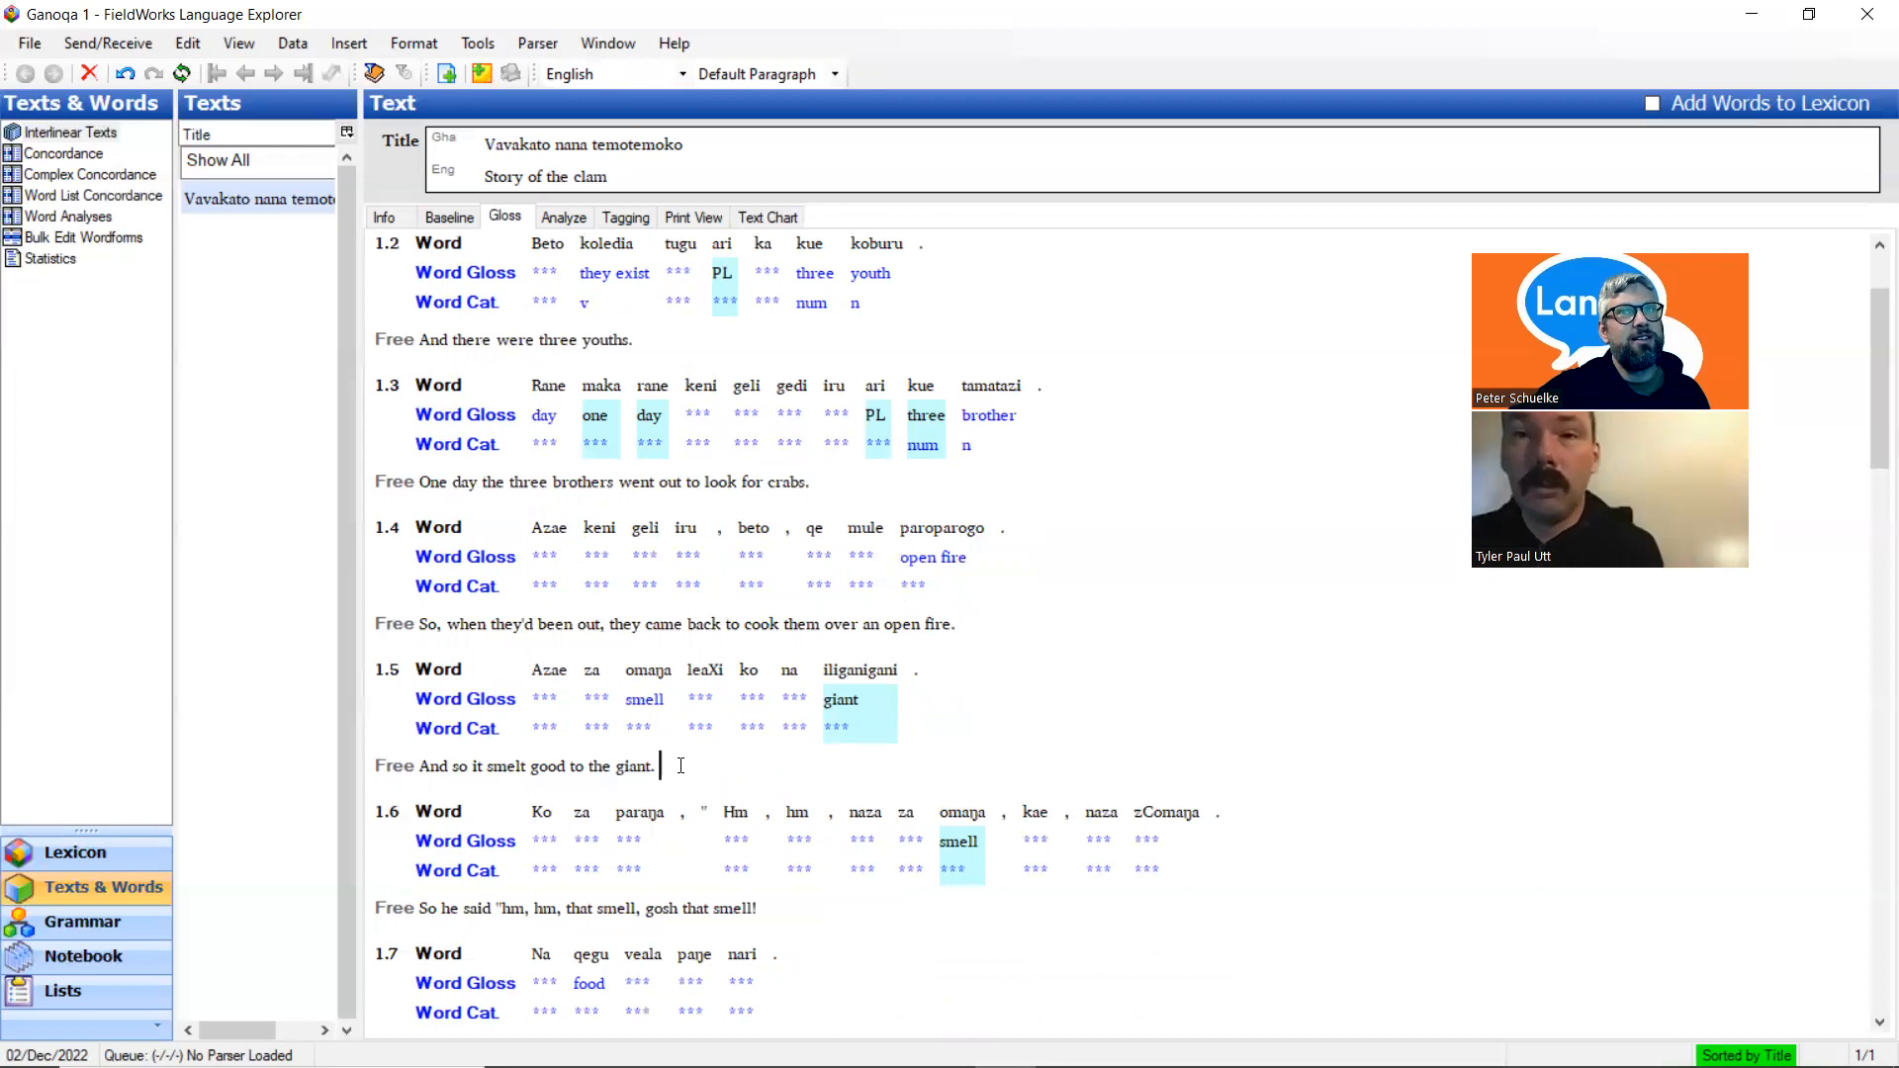
pyautogui.scroll(-3, 681, 766)
pyautogui.scroll(-20, 682, 764)
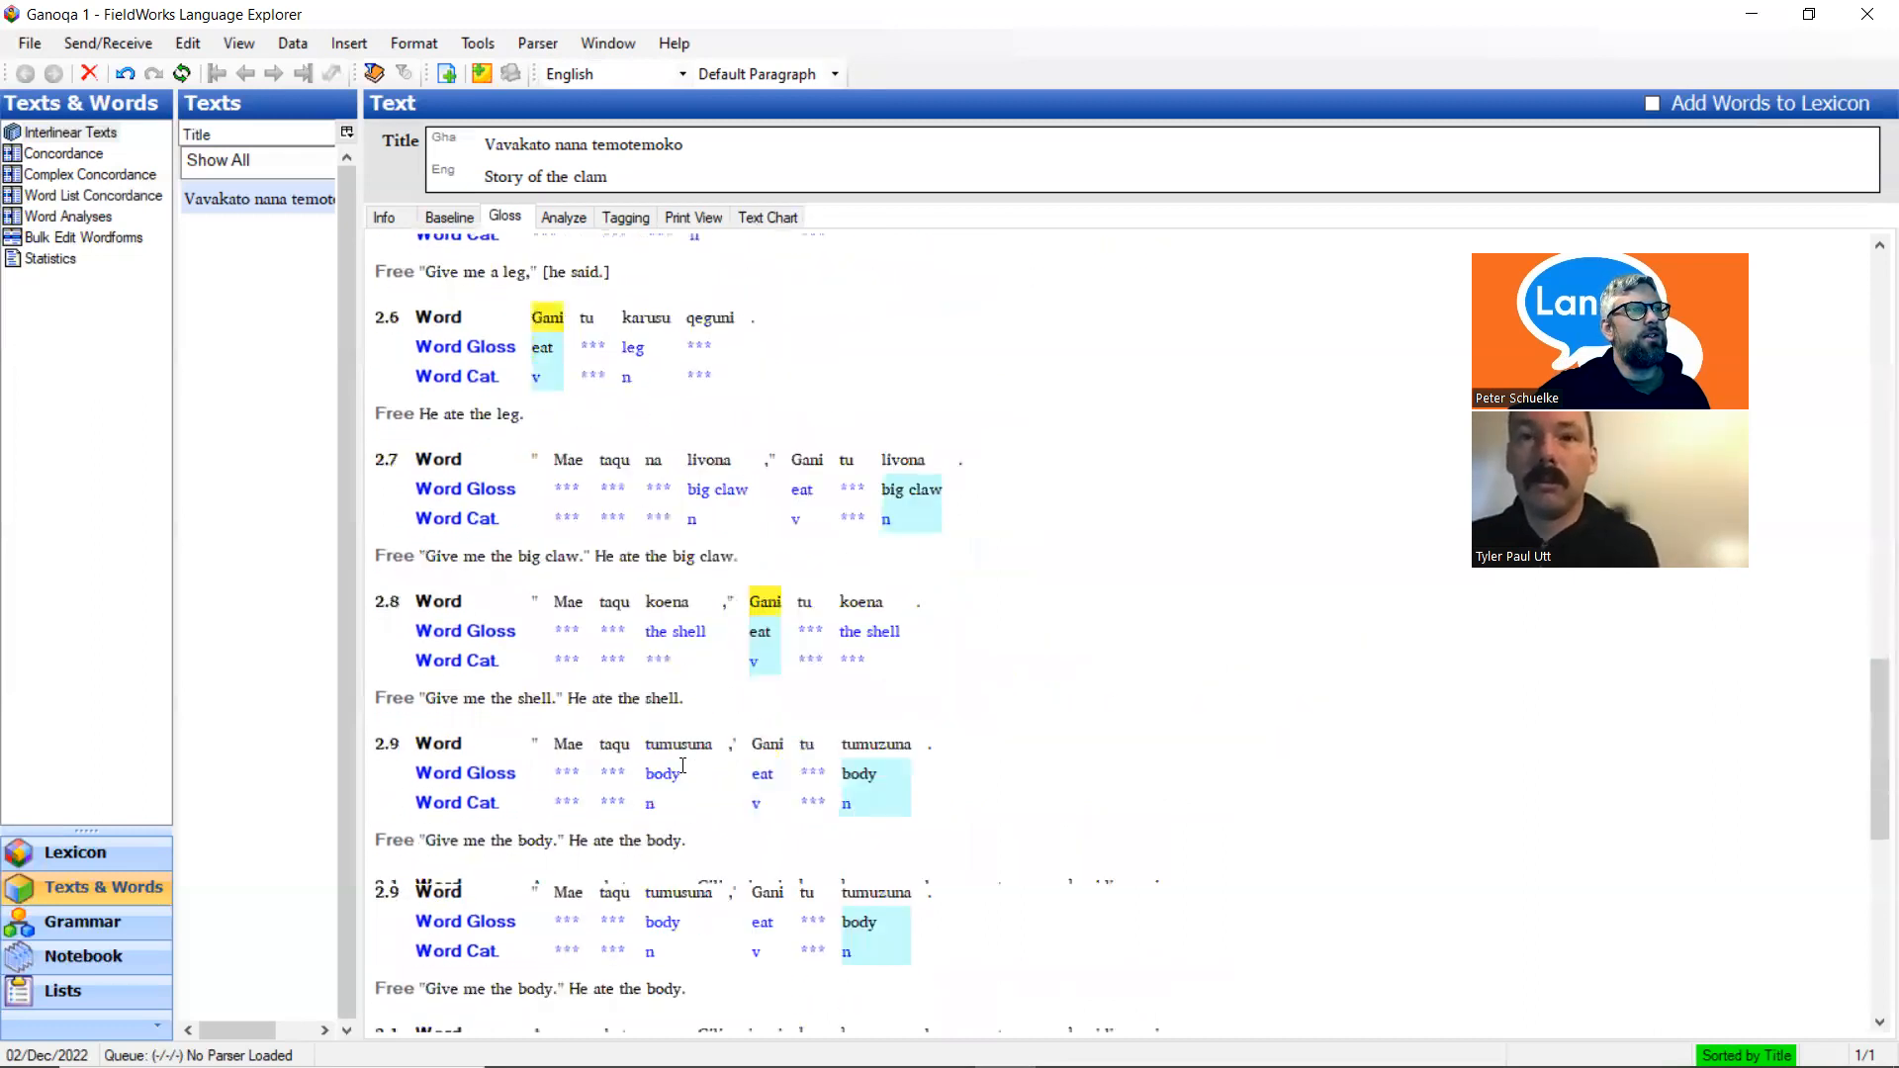
pyautogui.scroll(-1, 693, 764)
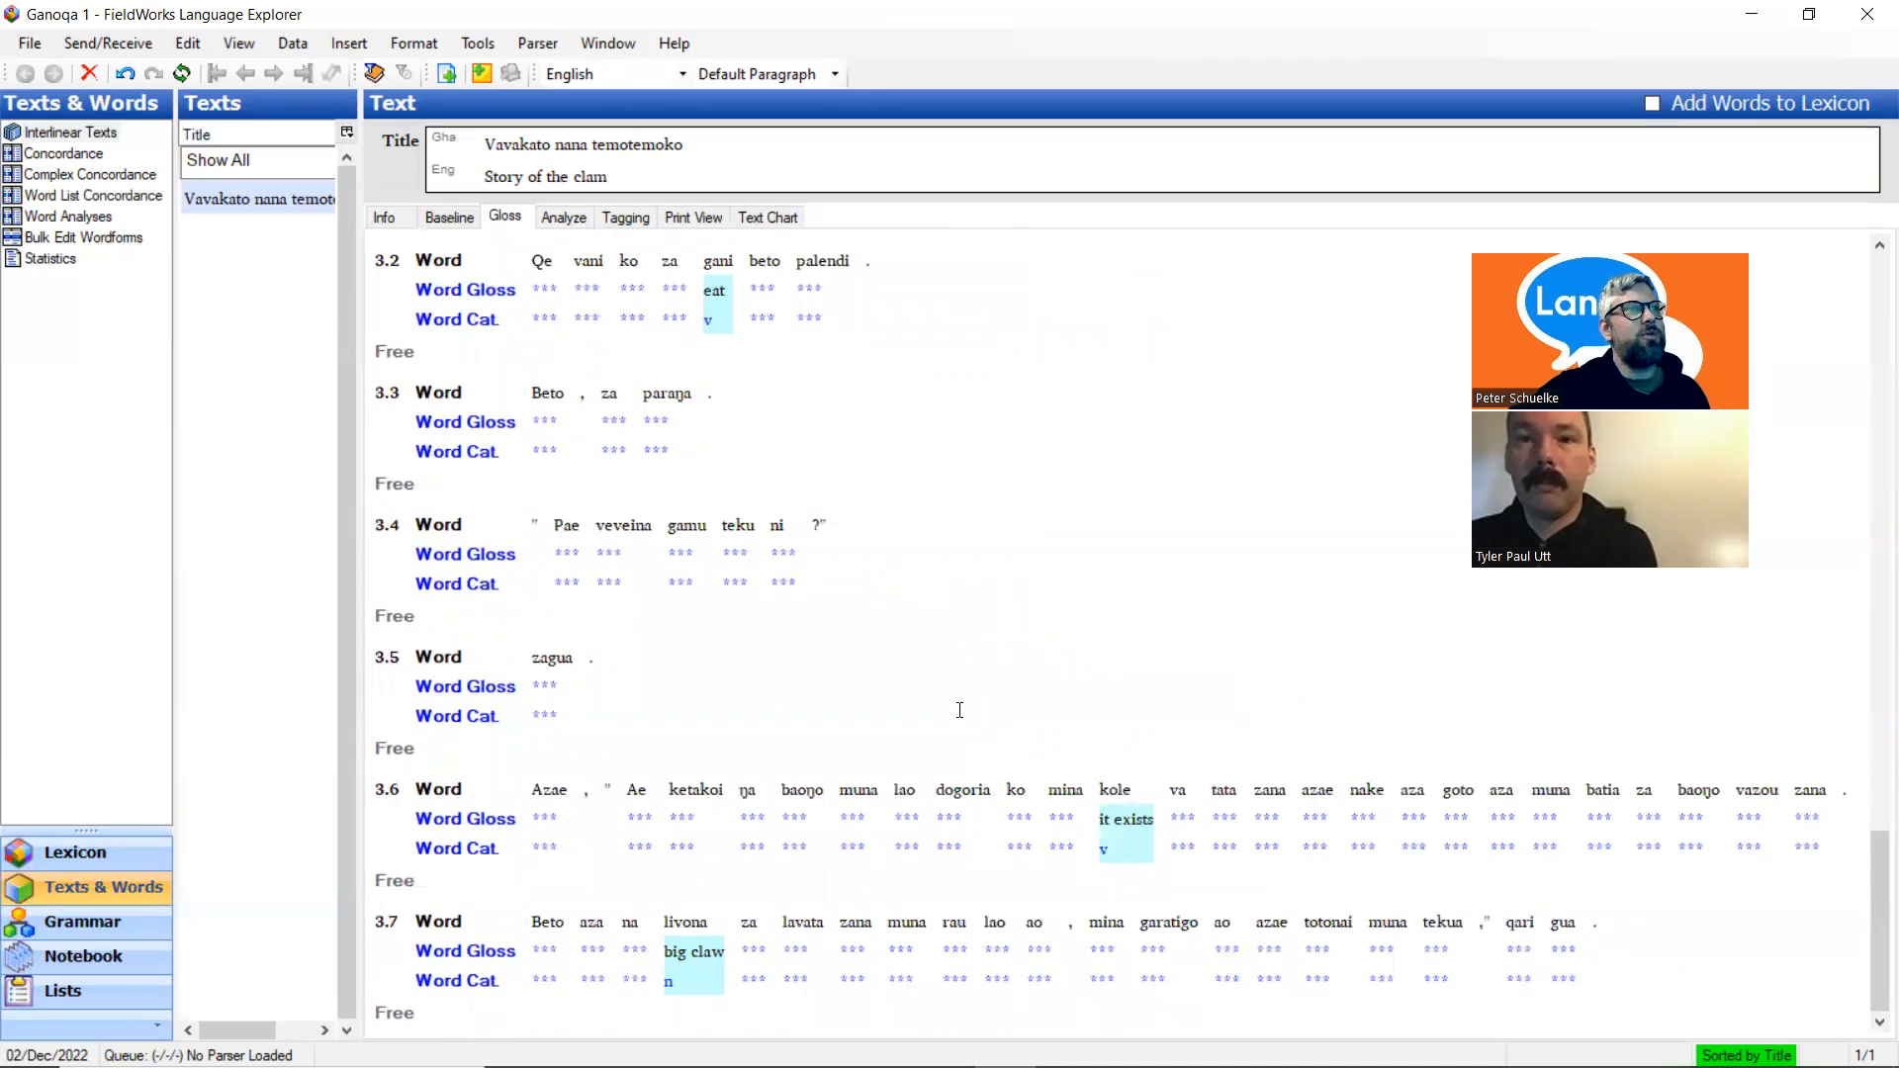
pyautogui.scroll(10, 959, 710)
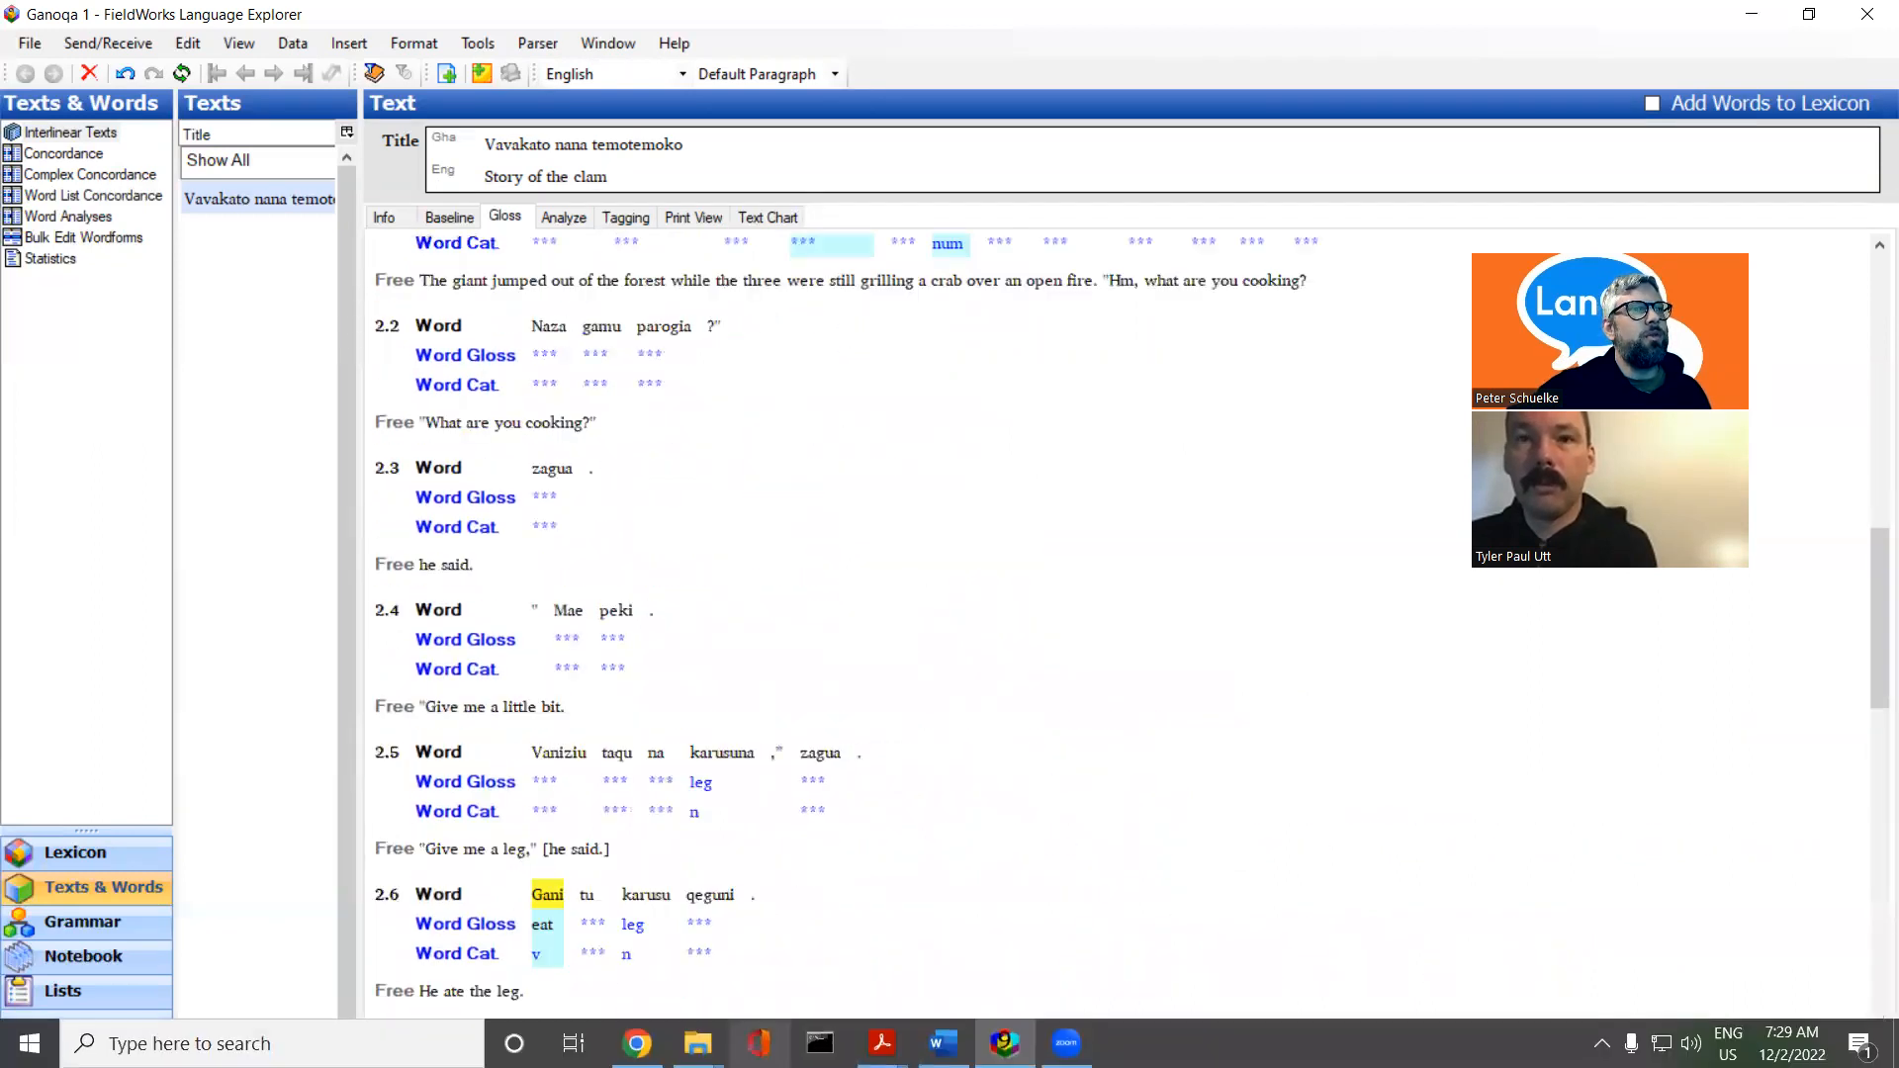
# Switch to Chrome, open the Phonological observation document and dismiss its pageless format suggestion
pyautogui.click(637, 1043)
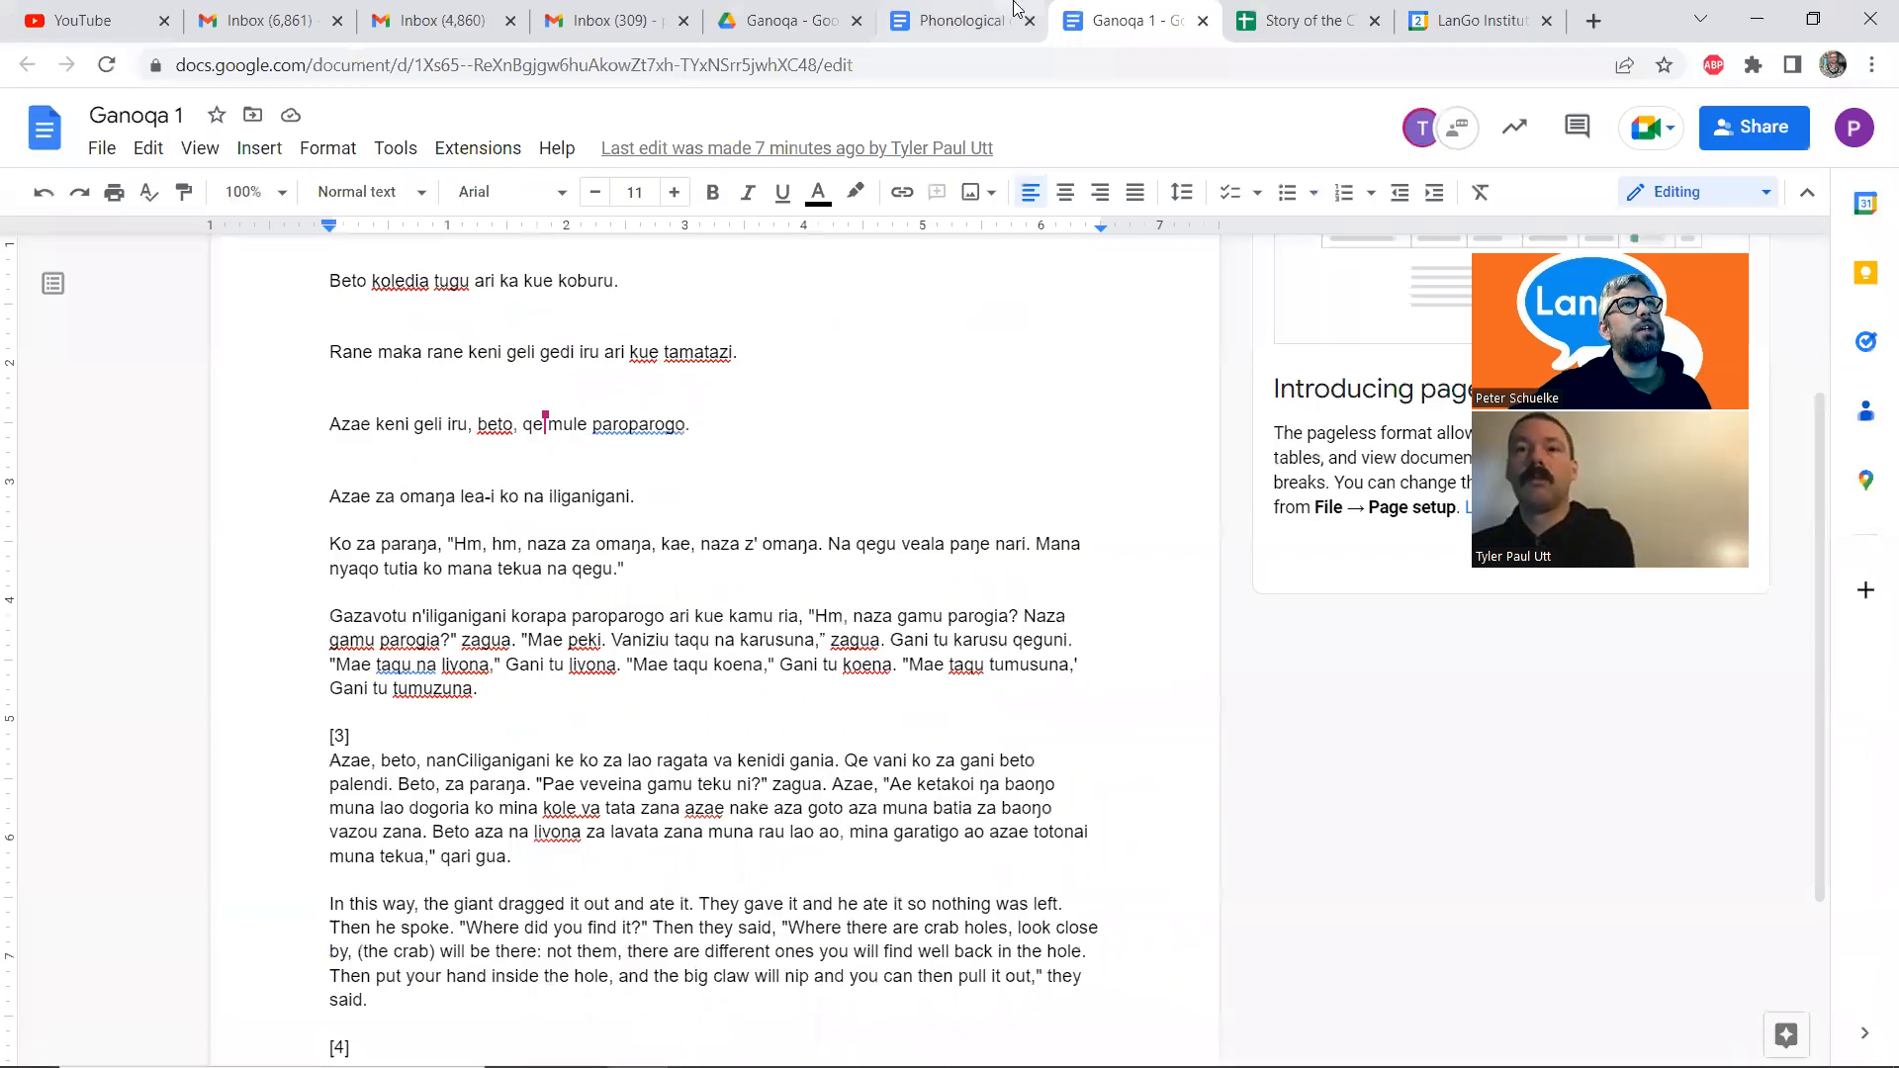
pyautogui.click(960, 22)
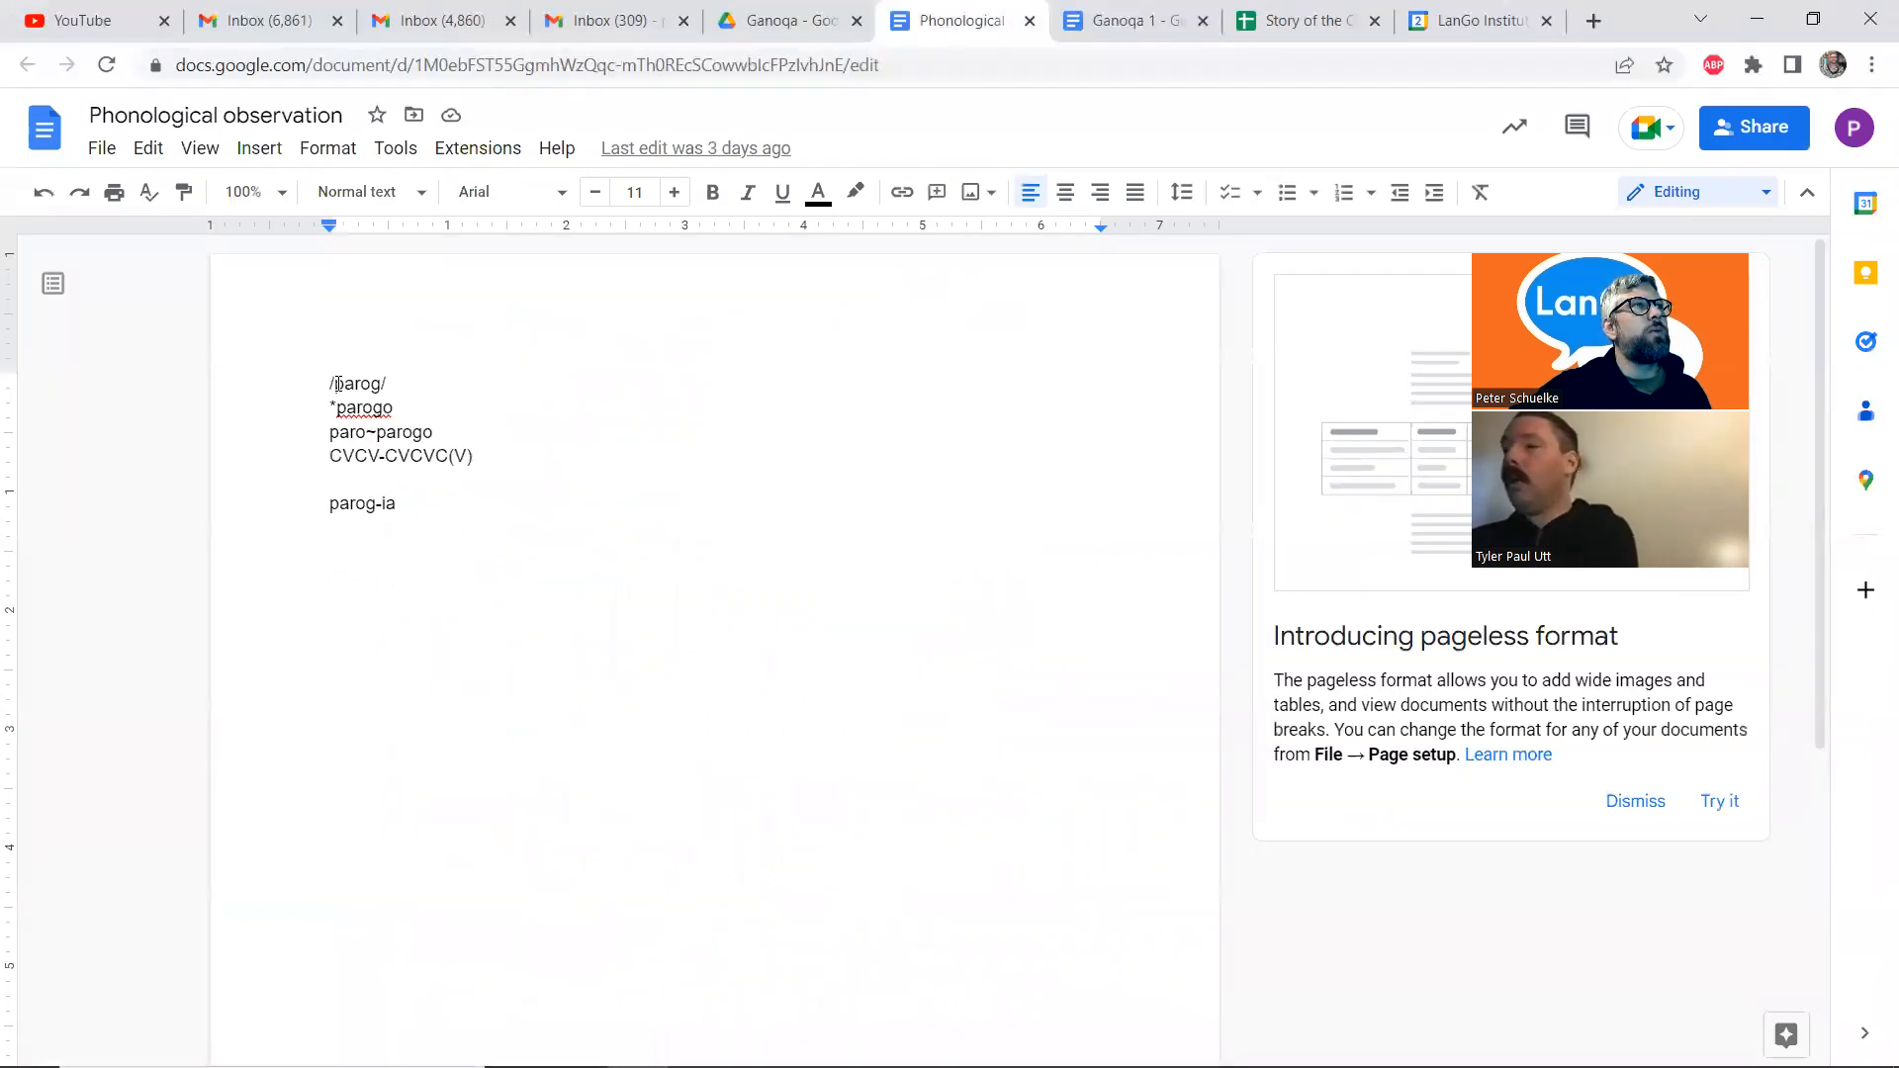
pyautogui.write('/')
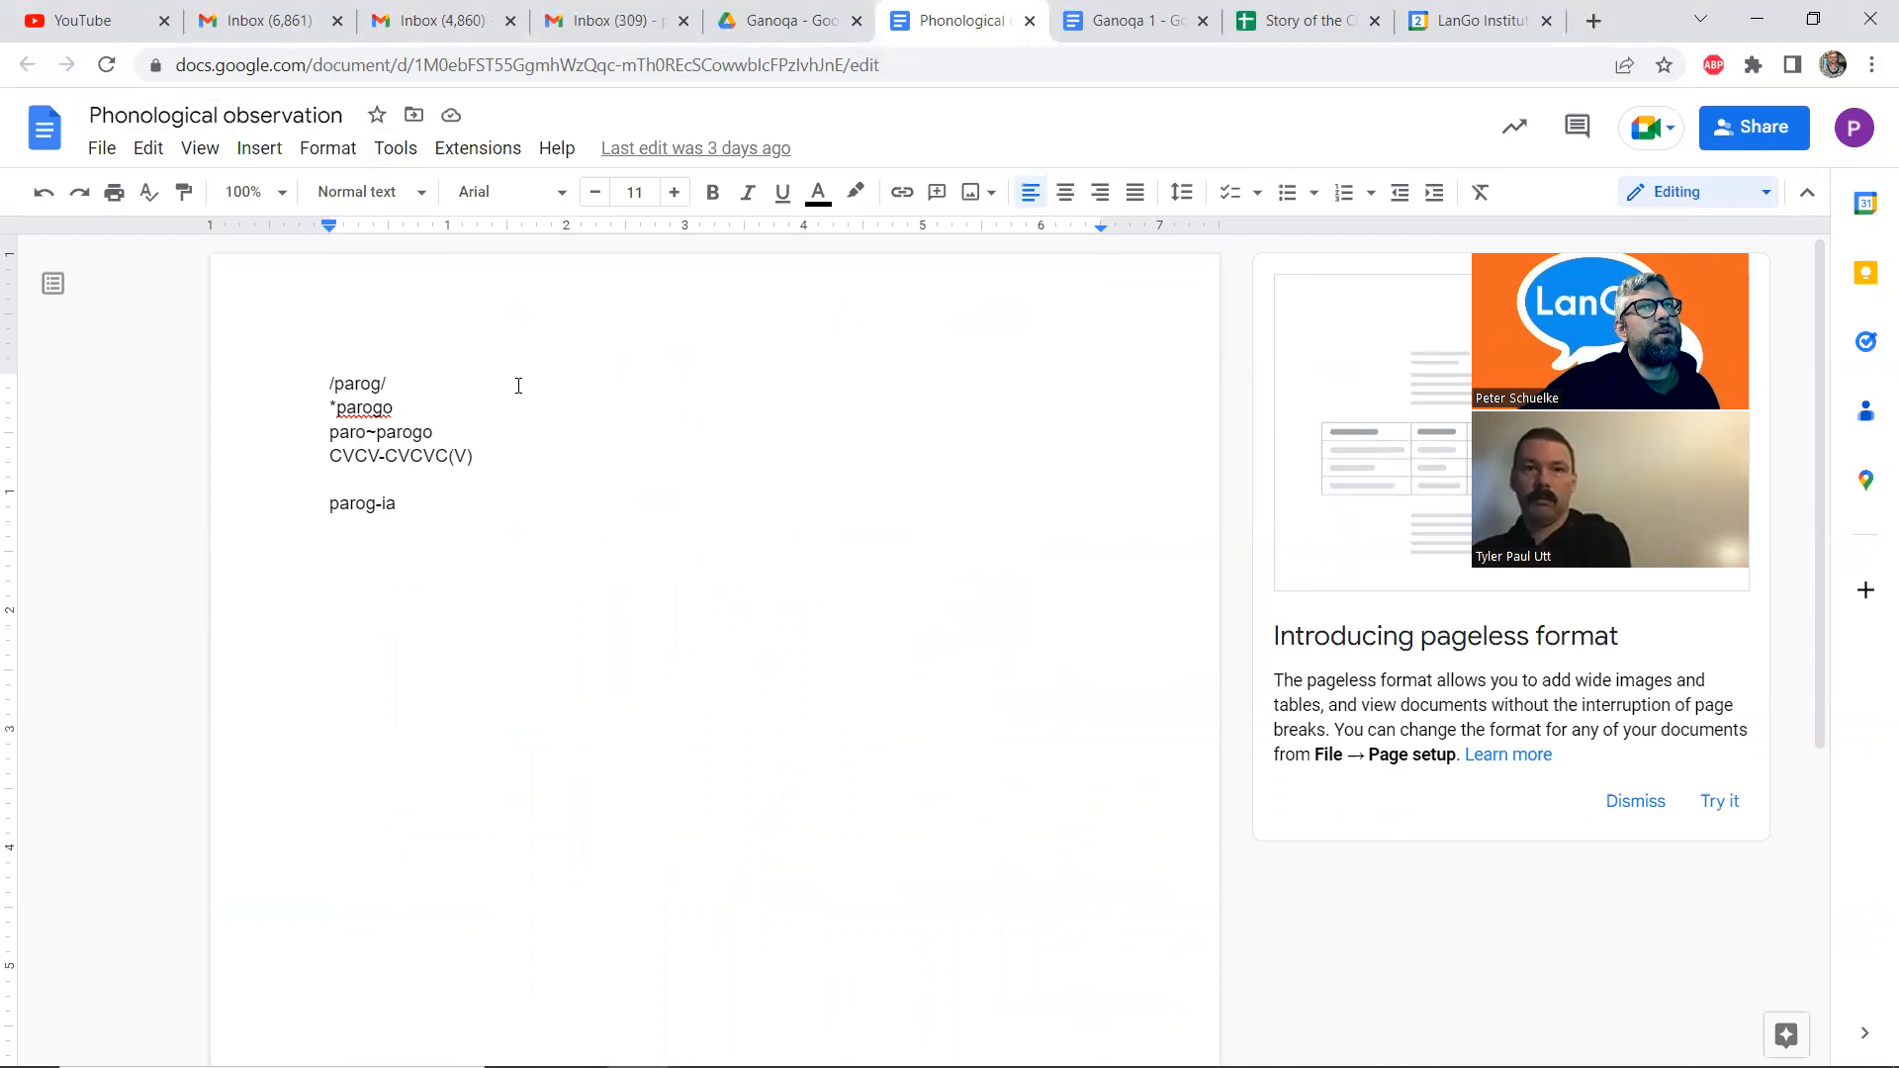
pyautogui.click(1634, 799)
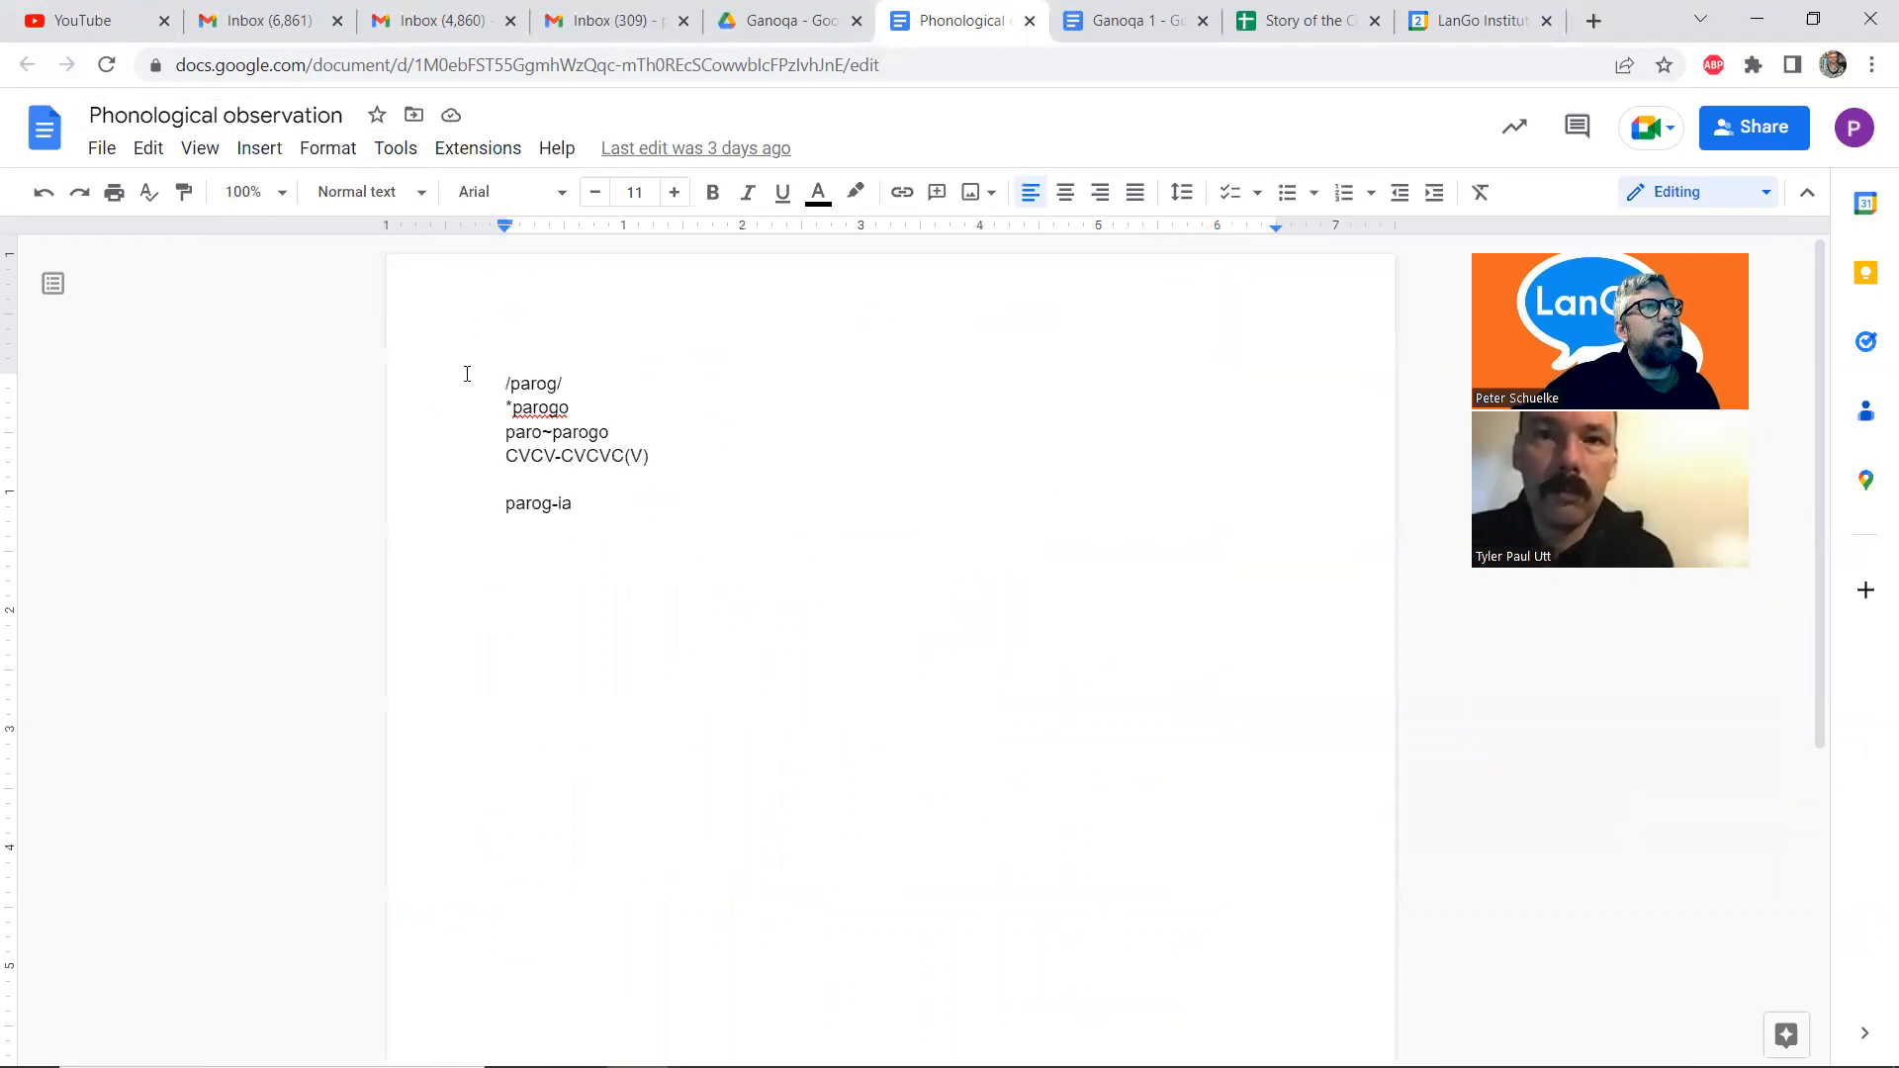
# Compare the suffix in "parog-ia" with the final vowel of "paro~parogo"
pyautogui.moveTo(560, 406); pyautogui.dragTo(609, 432)
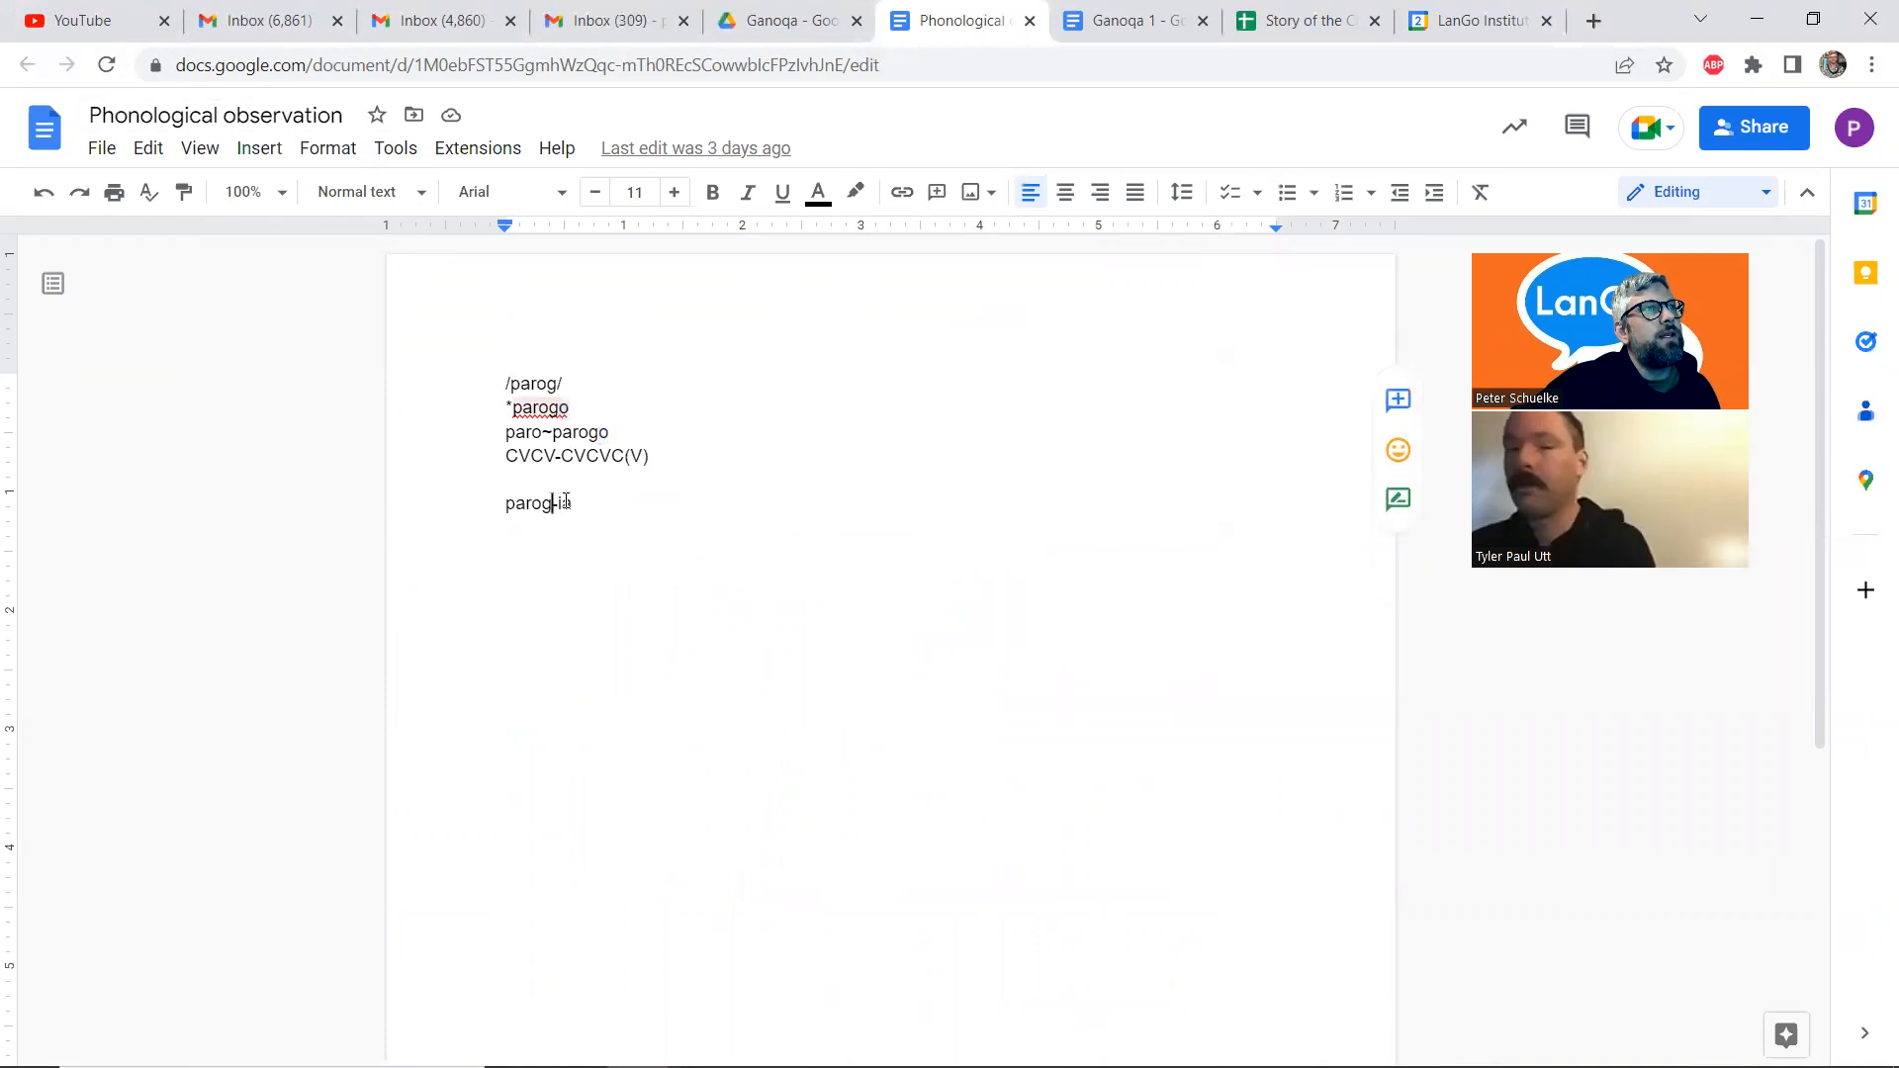
pyautogui.moveTo(552, 503); pyautogui.dragTo(582, 505)
pyautogui.moveTo(600, 436); pyautogui.dragTo(611, 435)
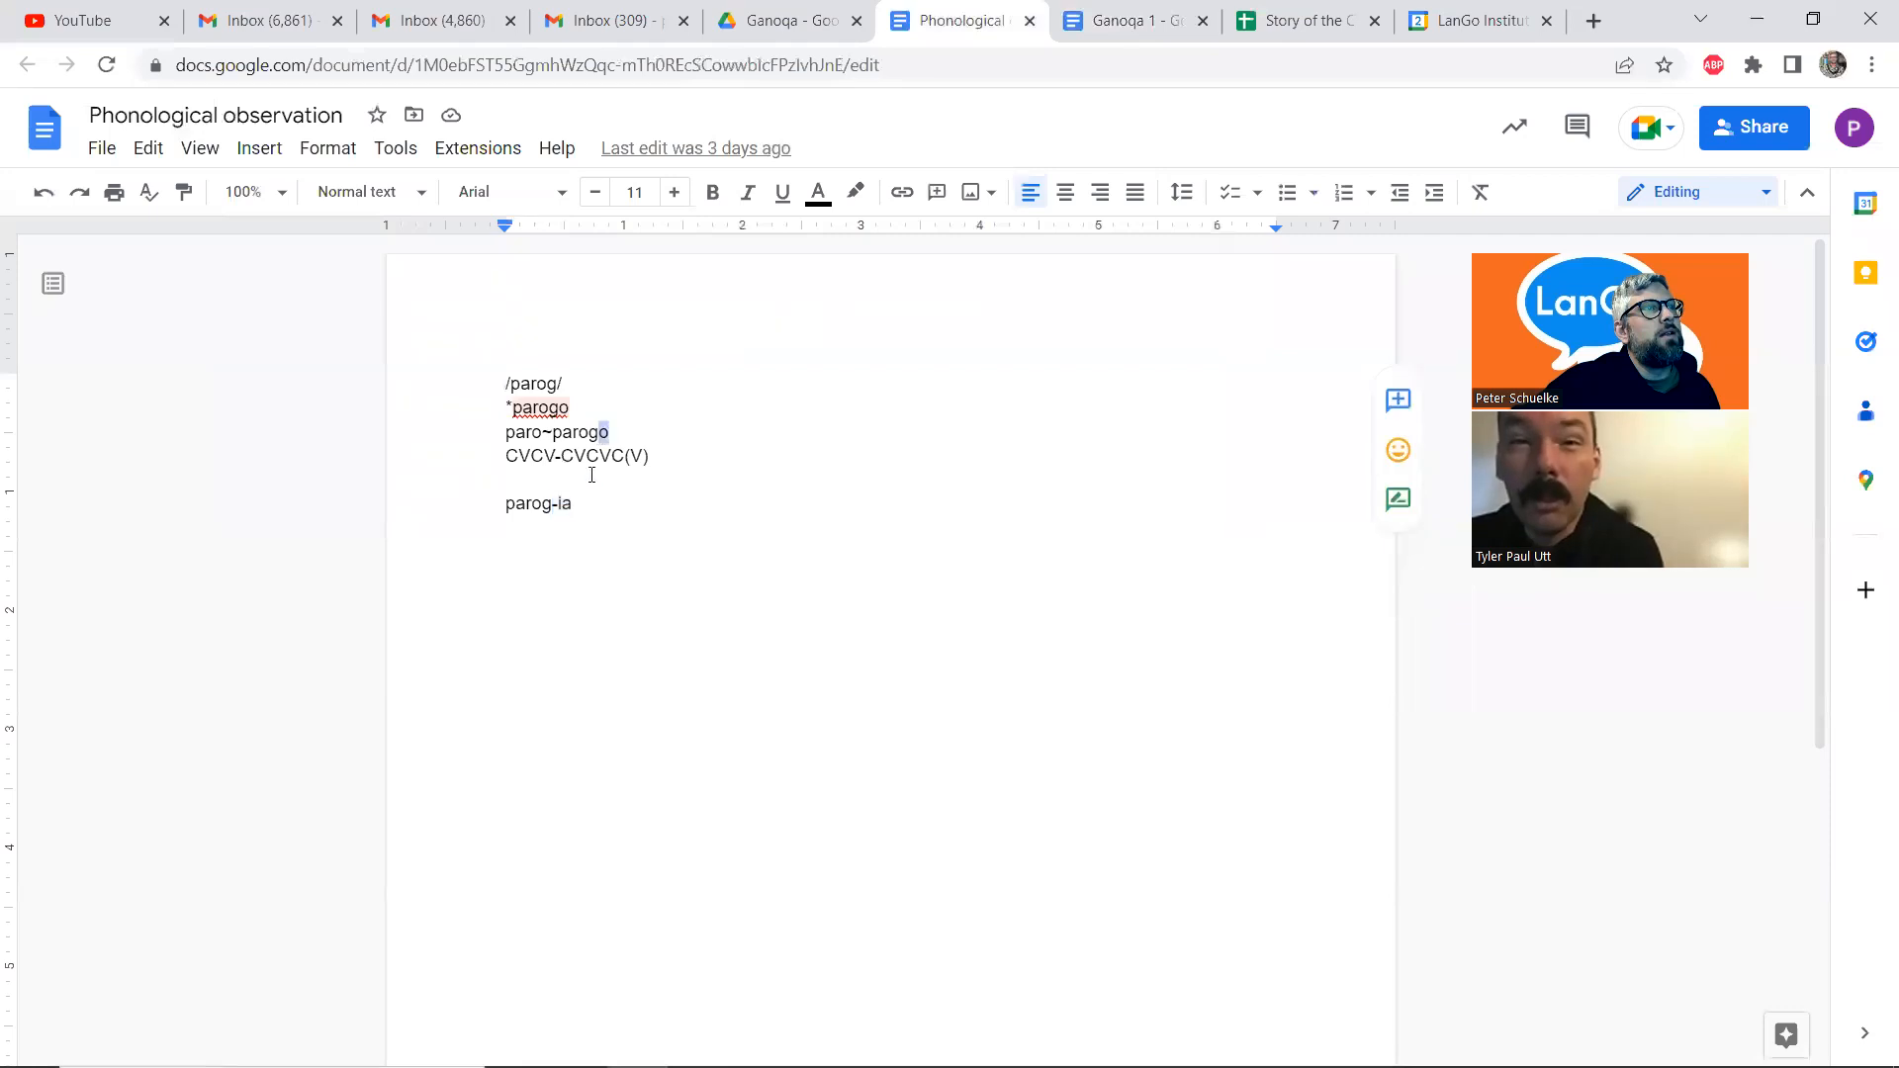
# Add two new lines below "parog-ia" at the end of the document
pyautogui.click(565, 509)
pyautogui.click(599, 503)
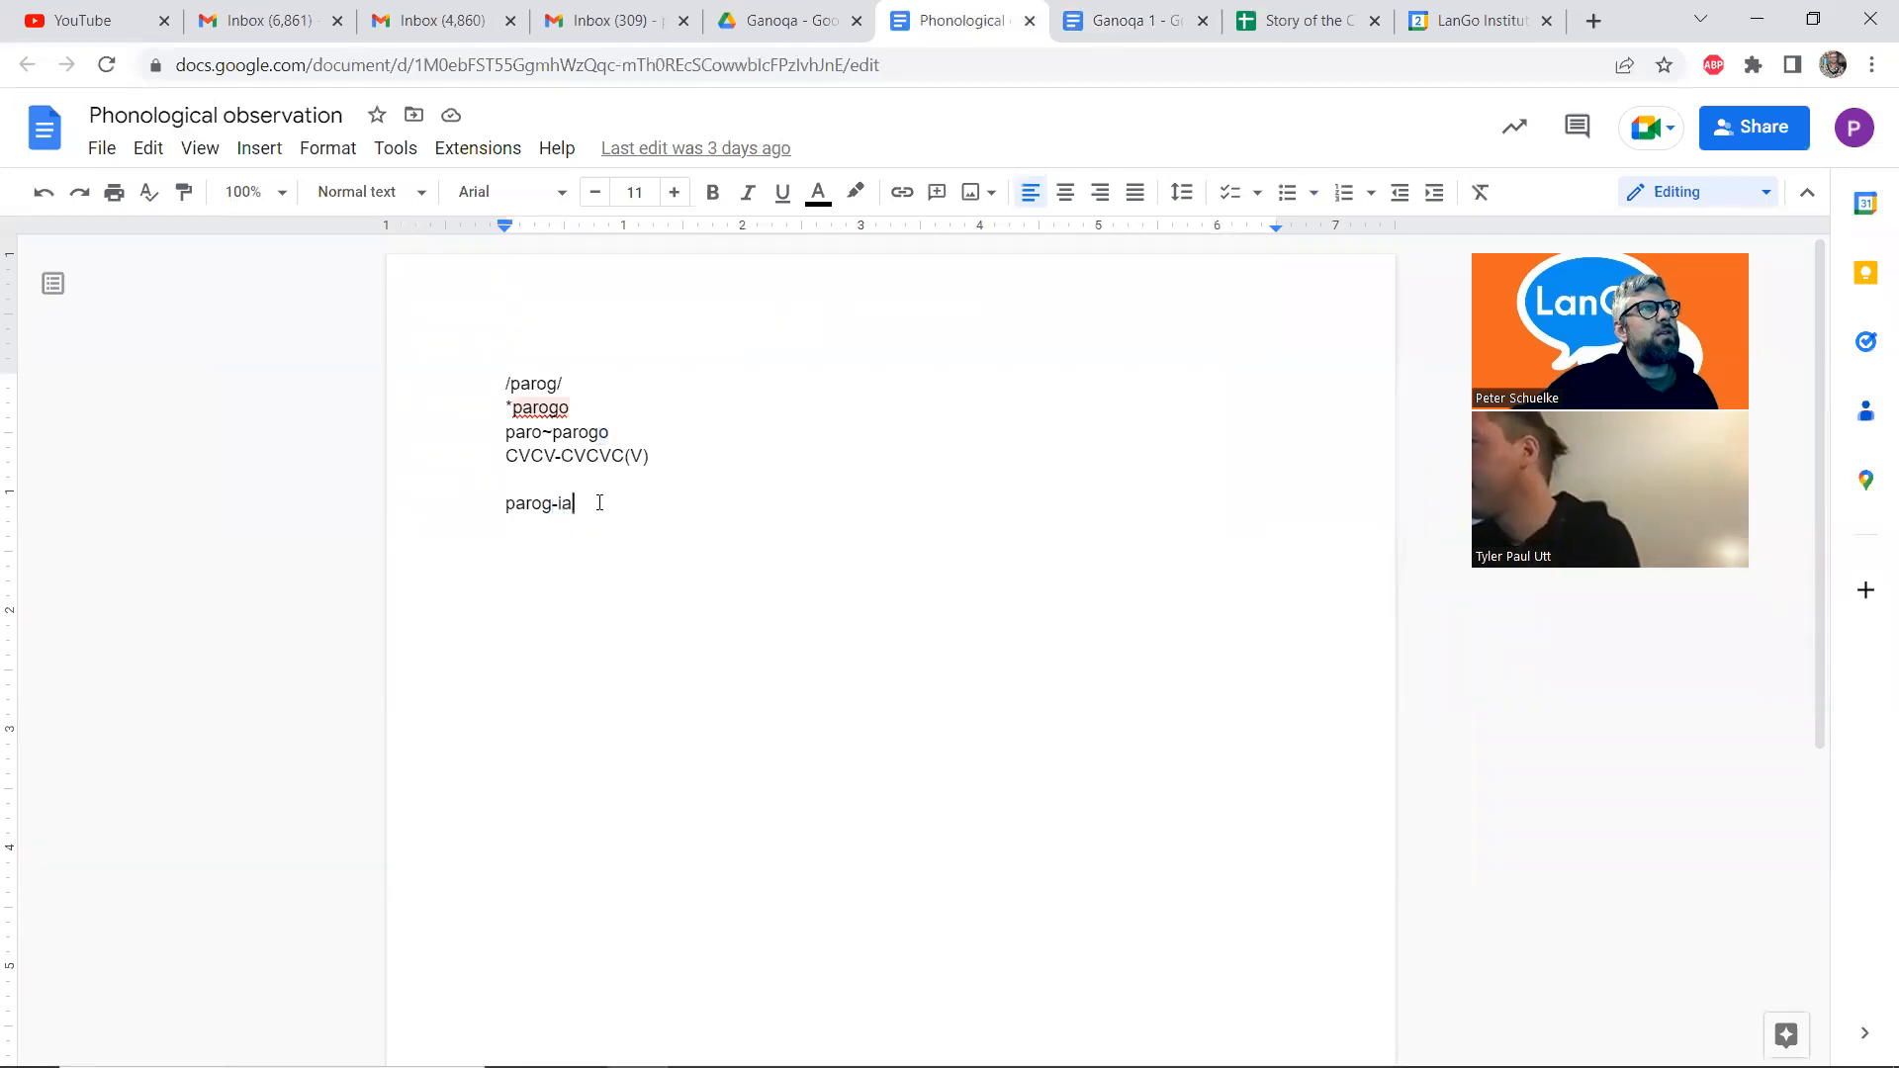
pyautogui.press('Return')
pyautogui.press('Return')
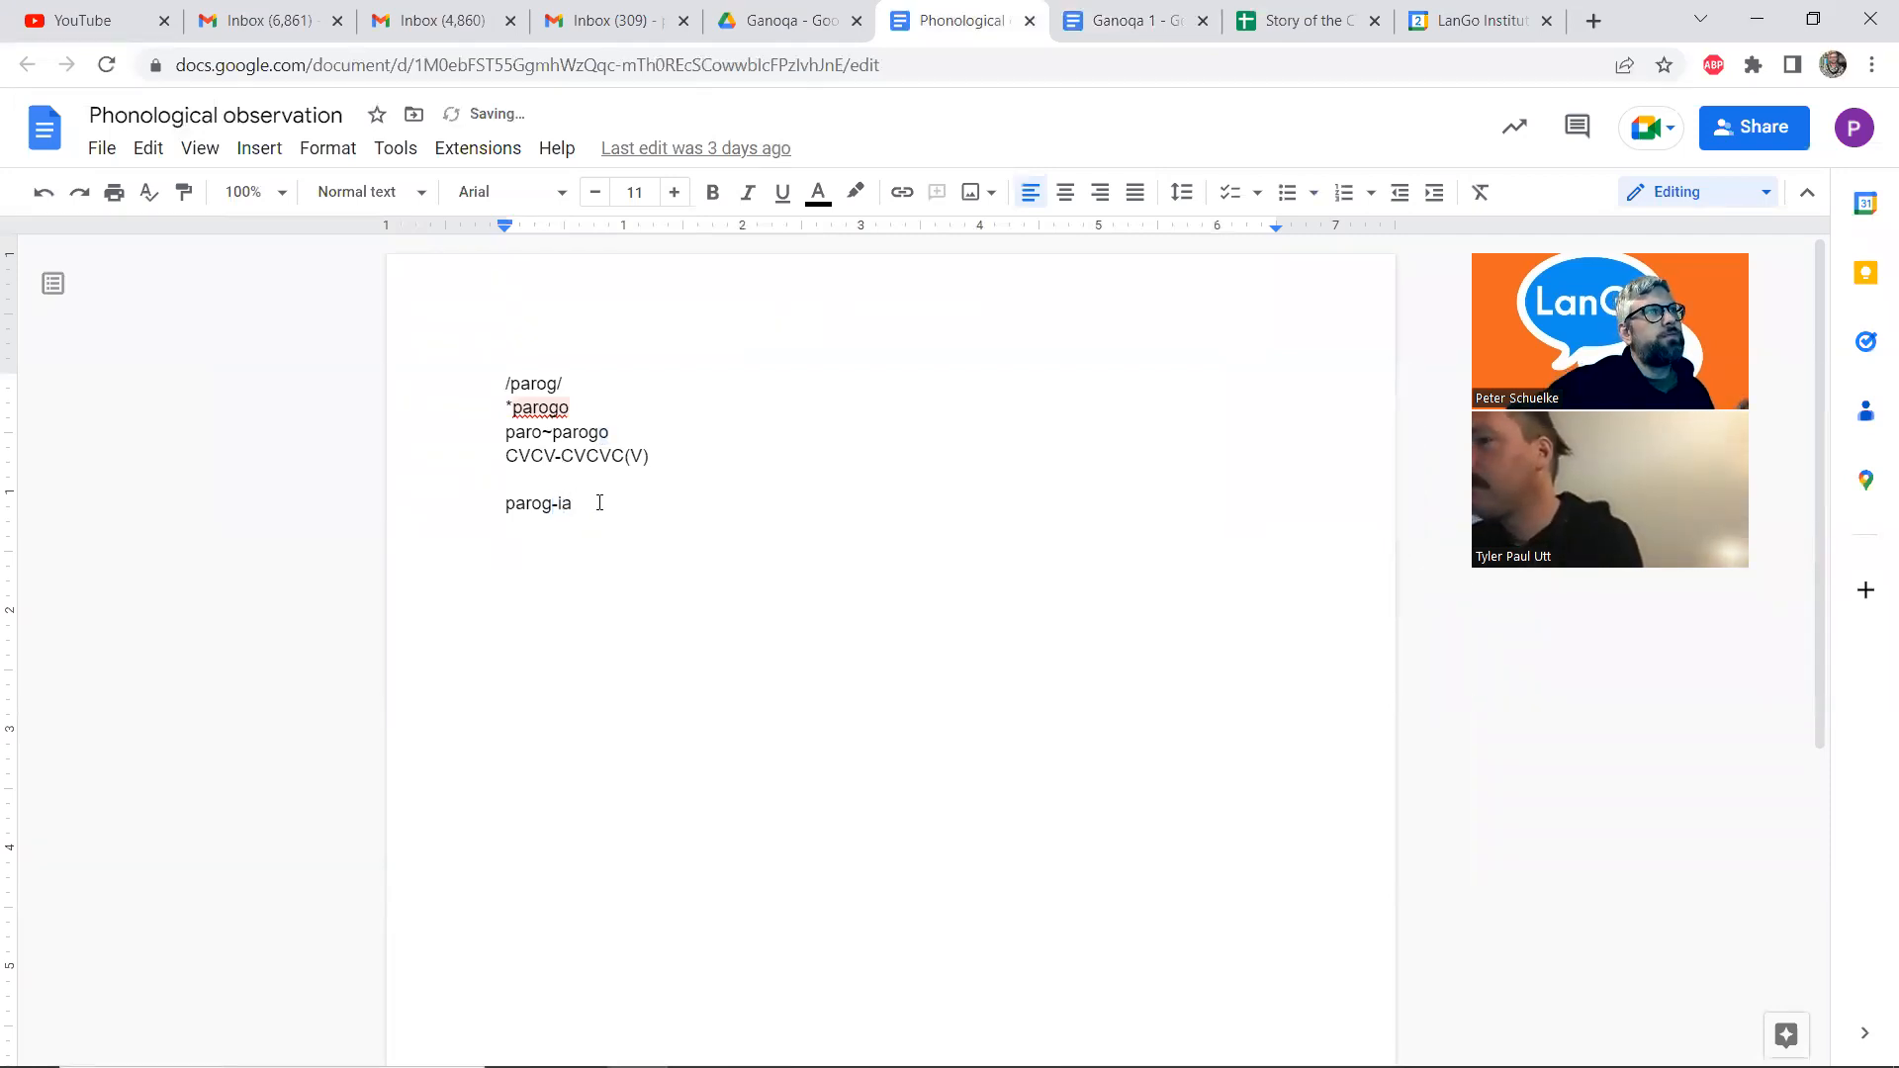
# Check who has access to the Phonological observation document in its sharing settings
pyautogui.click(1770, 126)
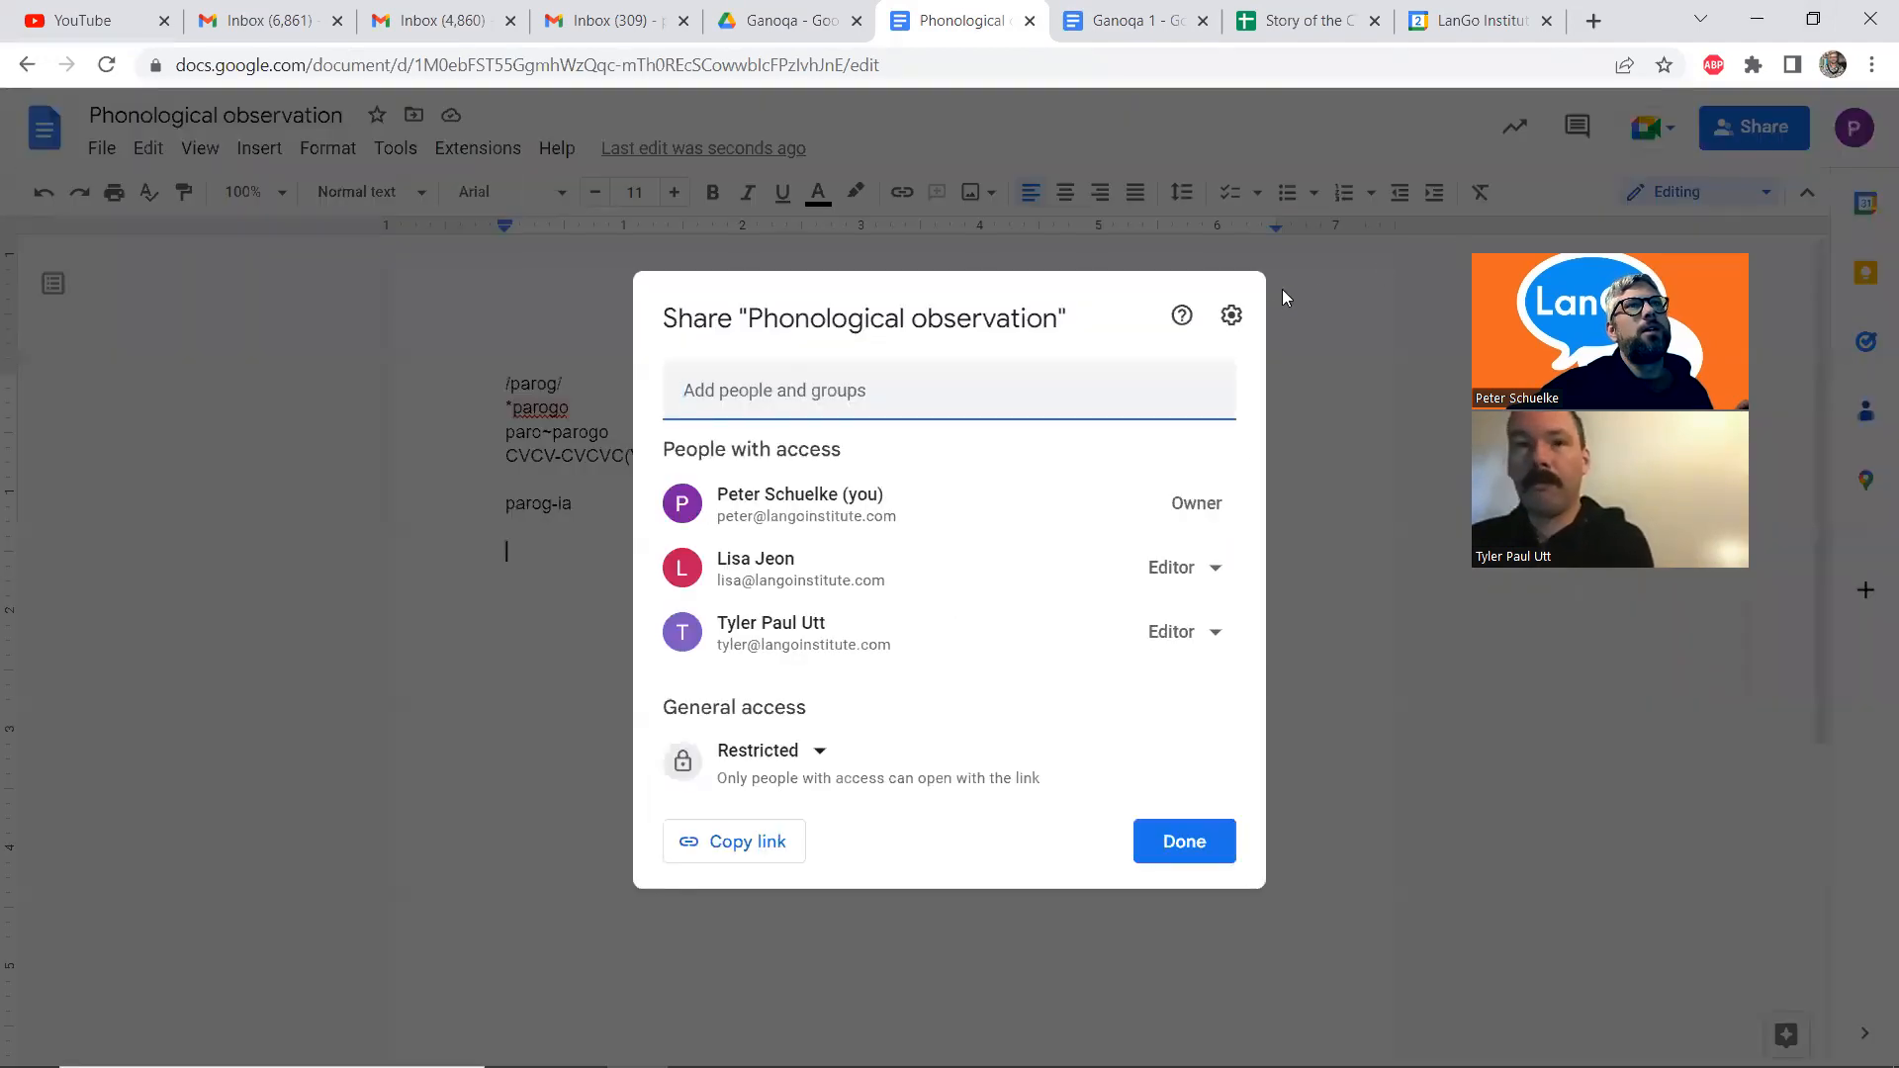
pyautogui.click(1204, 848)
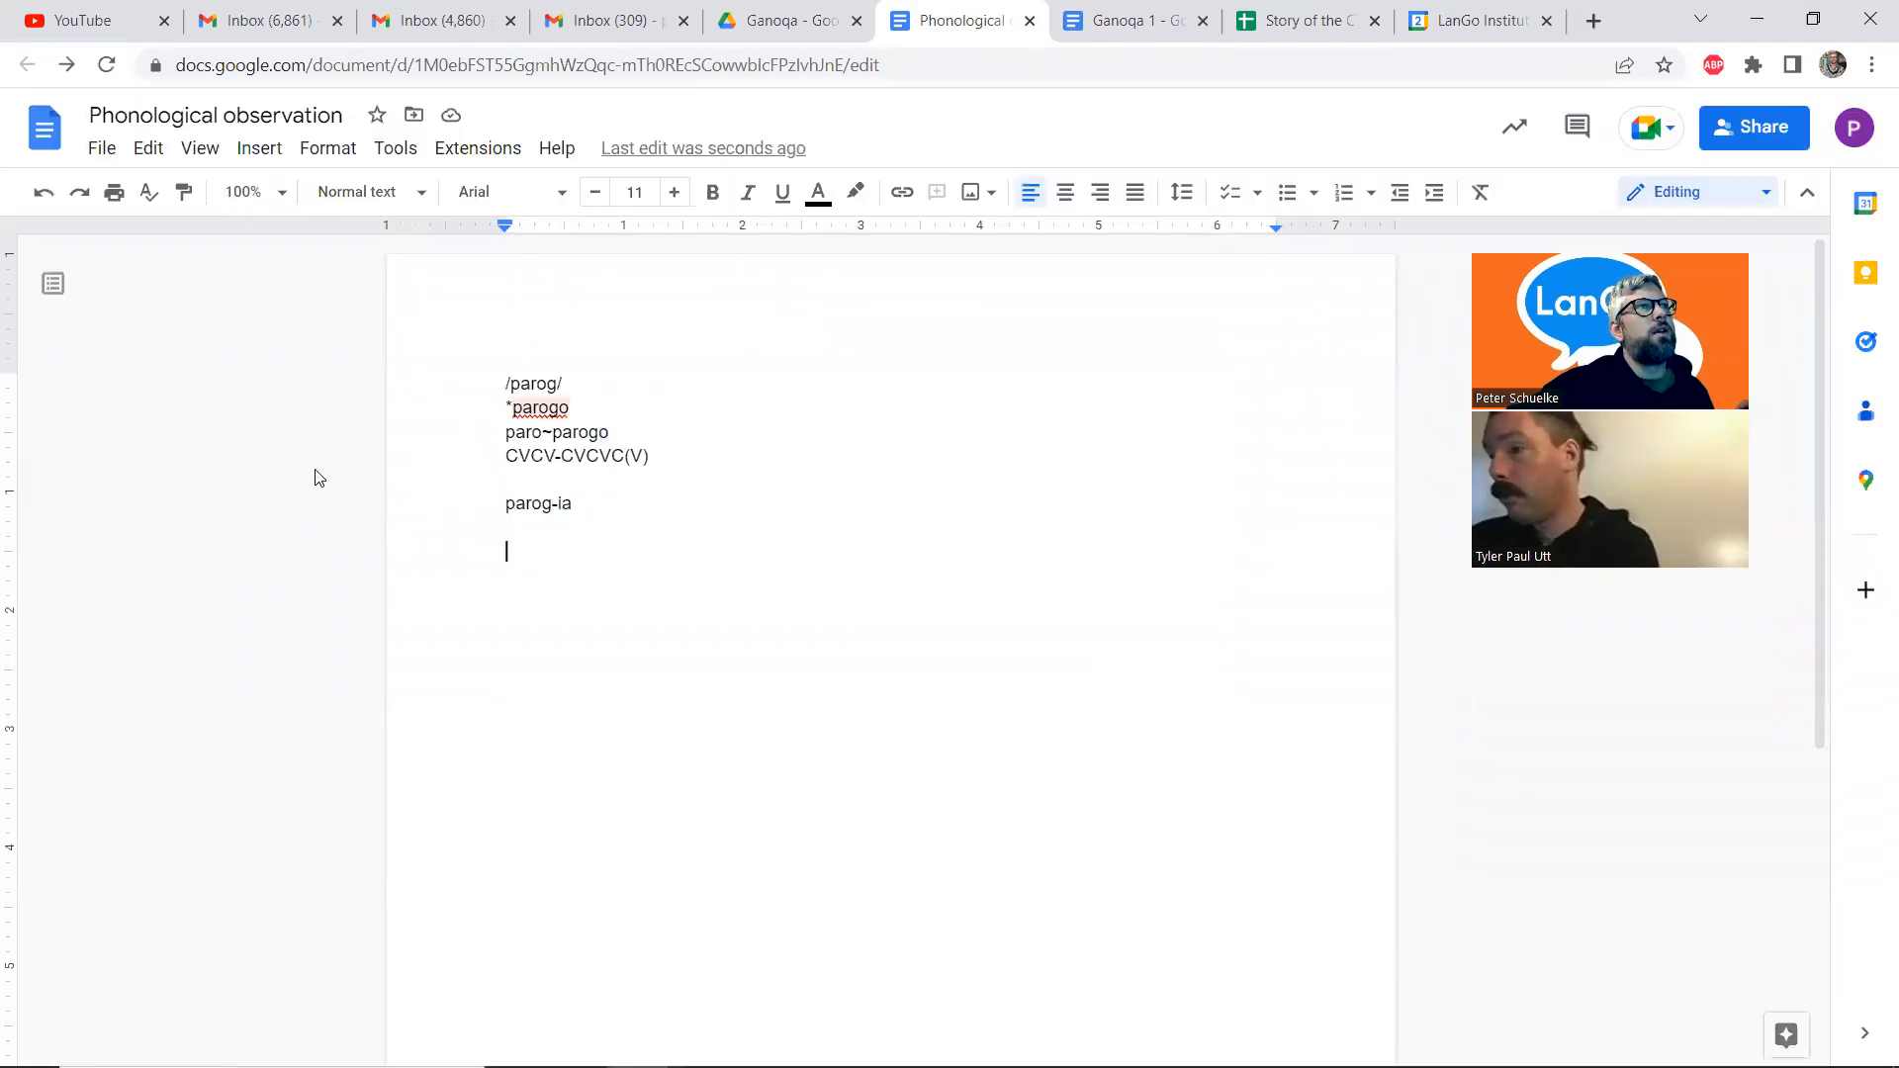
pyautogui.click(552, 407)
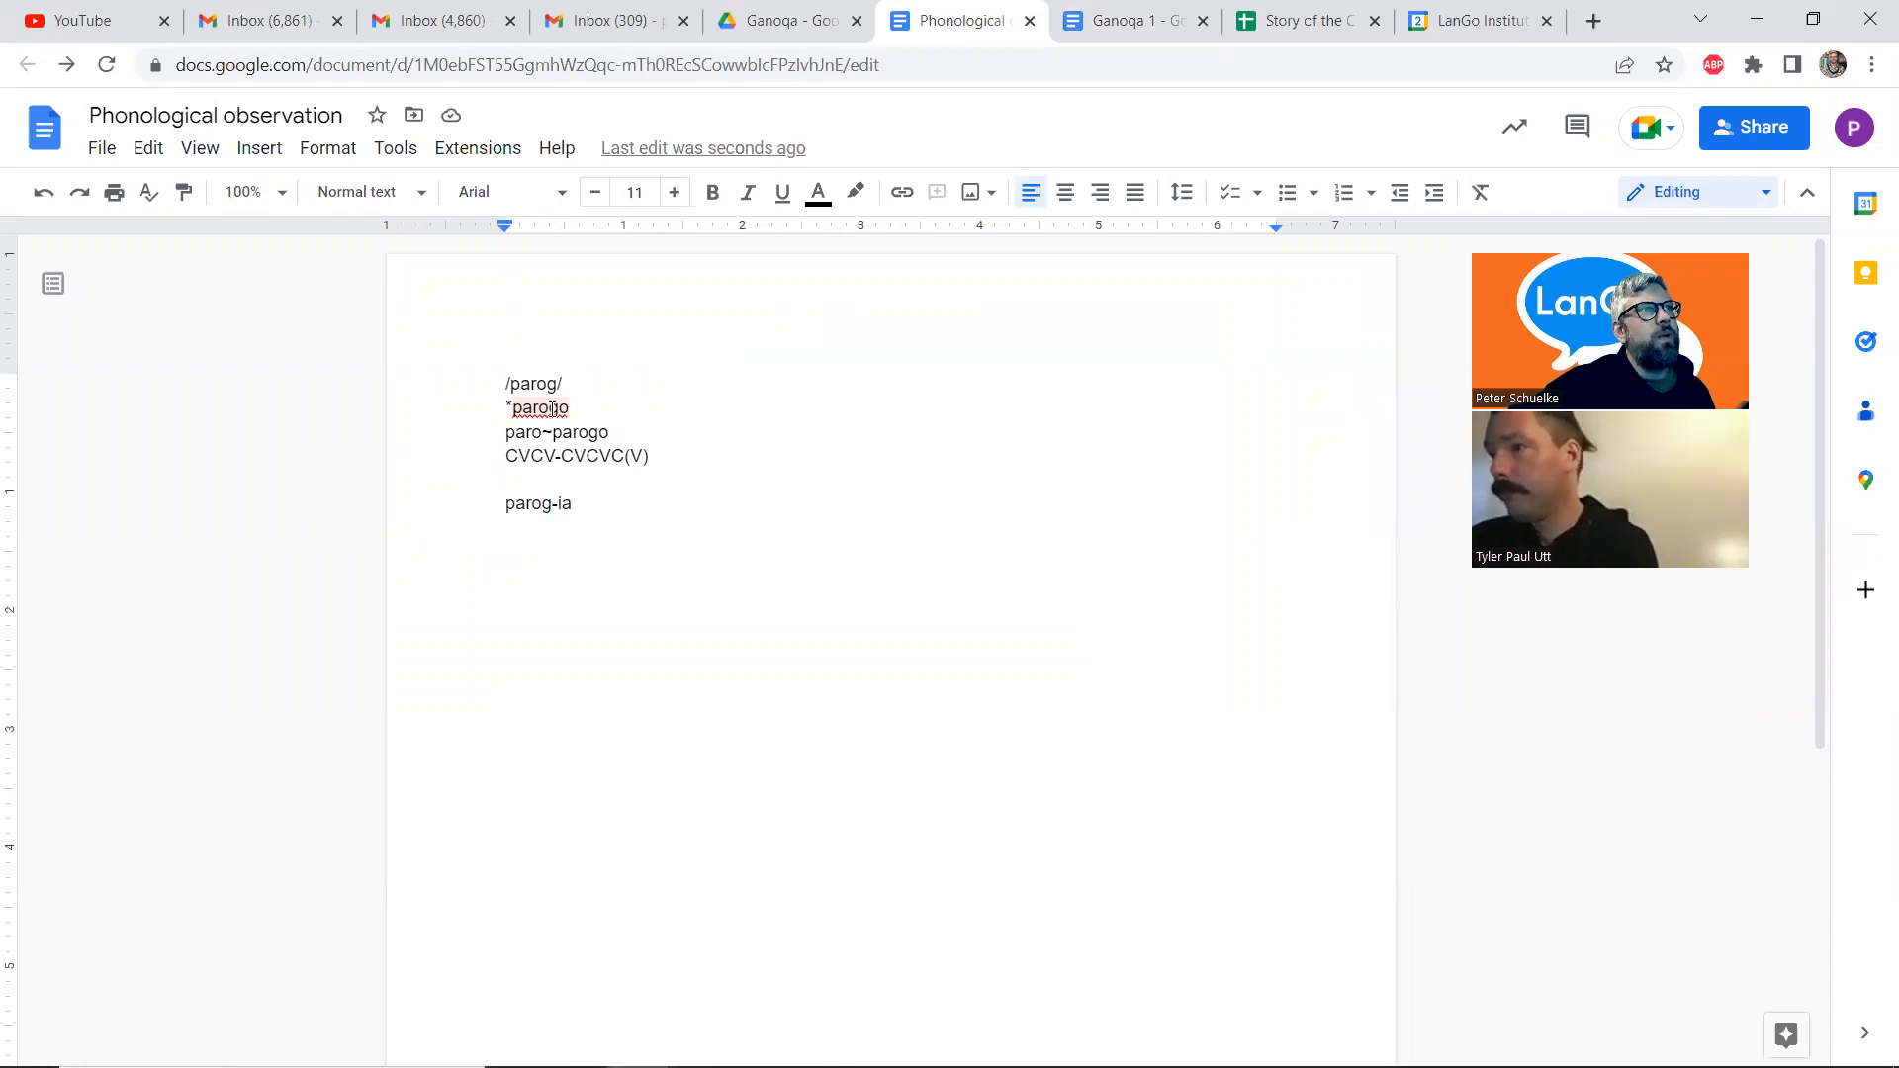
pyautogui.click(514, 481)
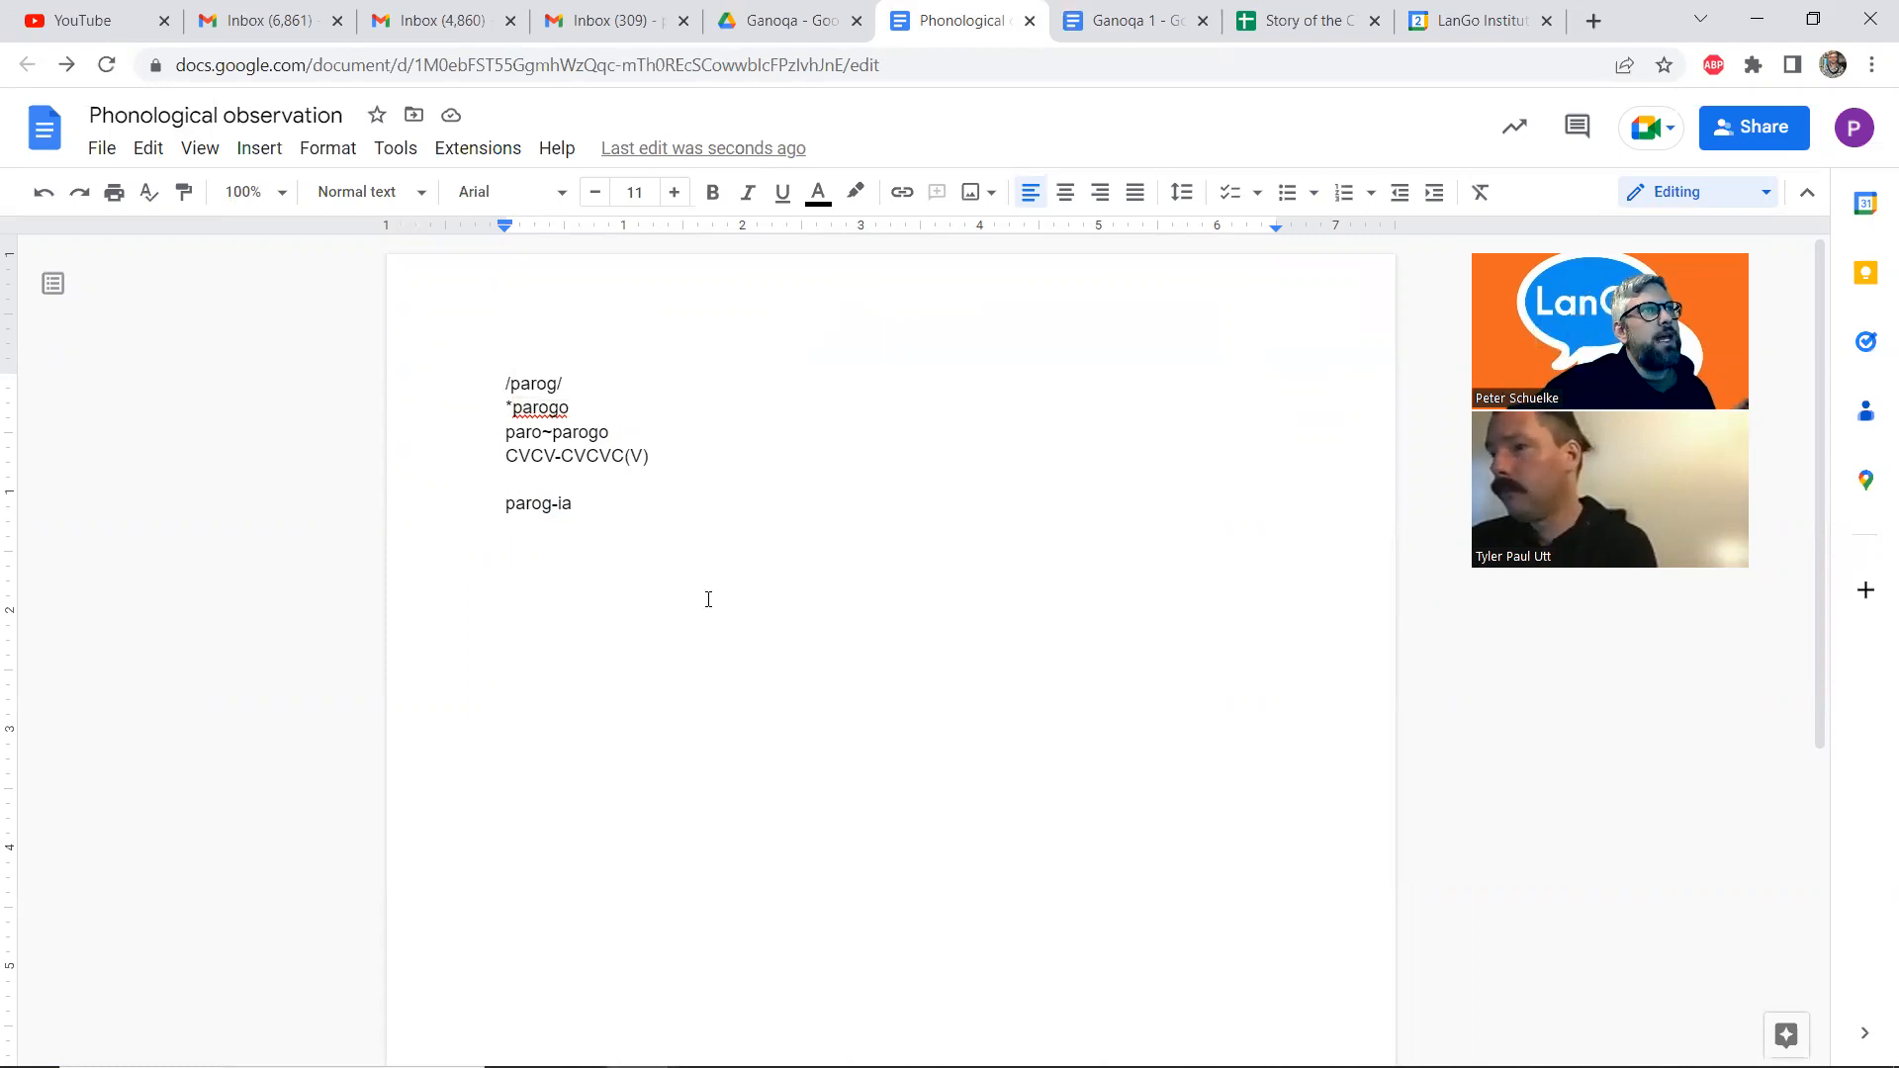
# Compare the final vowel of "paro~parogo", the root /parog/ and the "-ia" suffix of "parog-ia" in the notes
pyautogui.moveTo(597, 432); pyautogui.dragTo(615, 432)
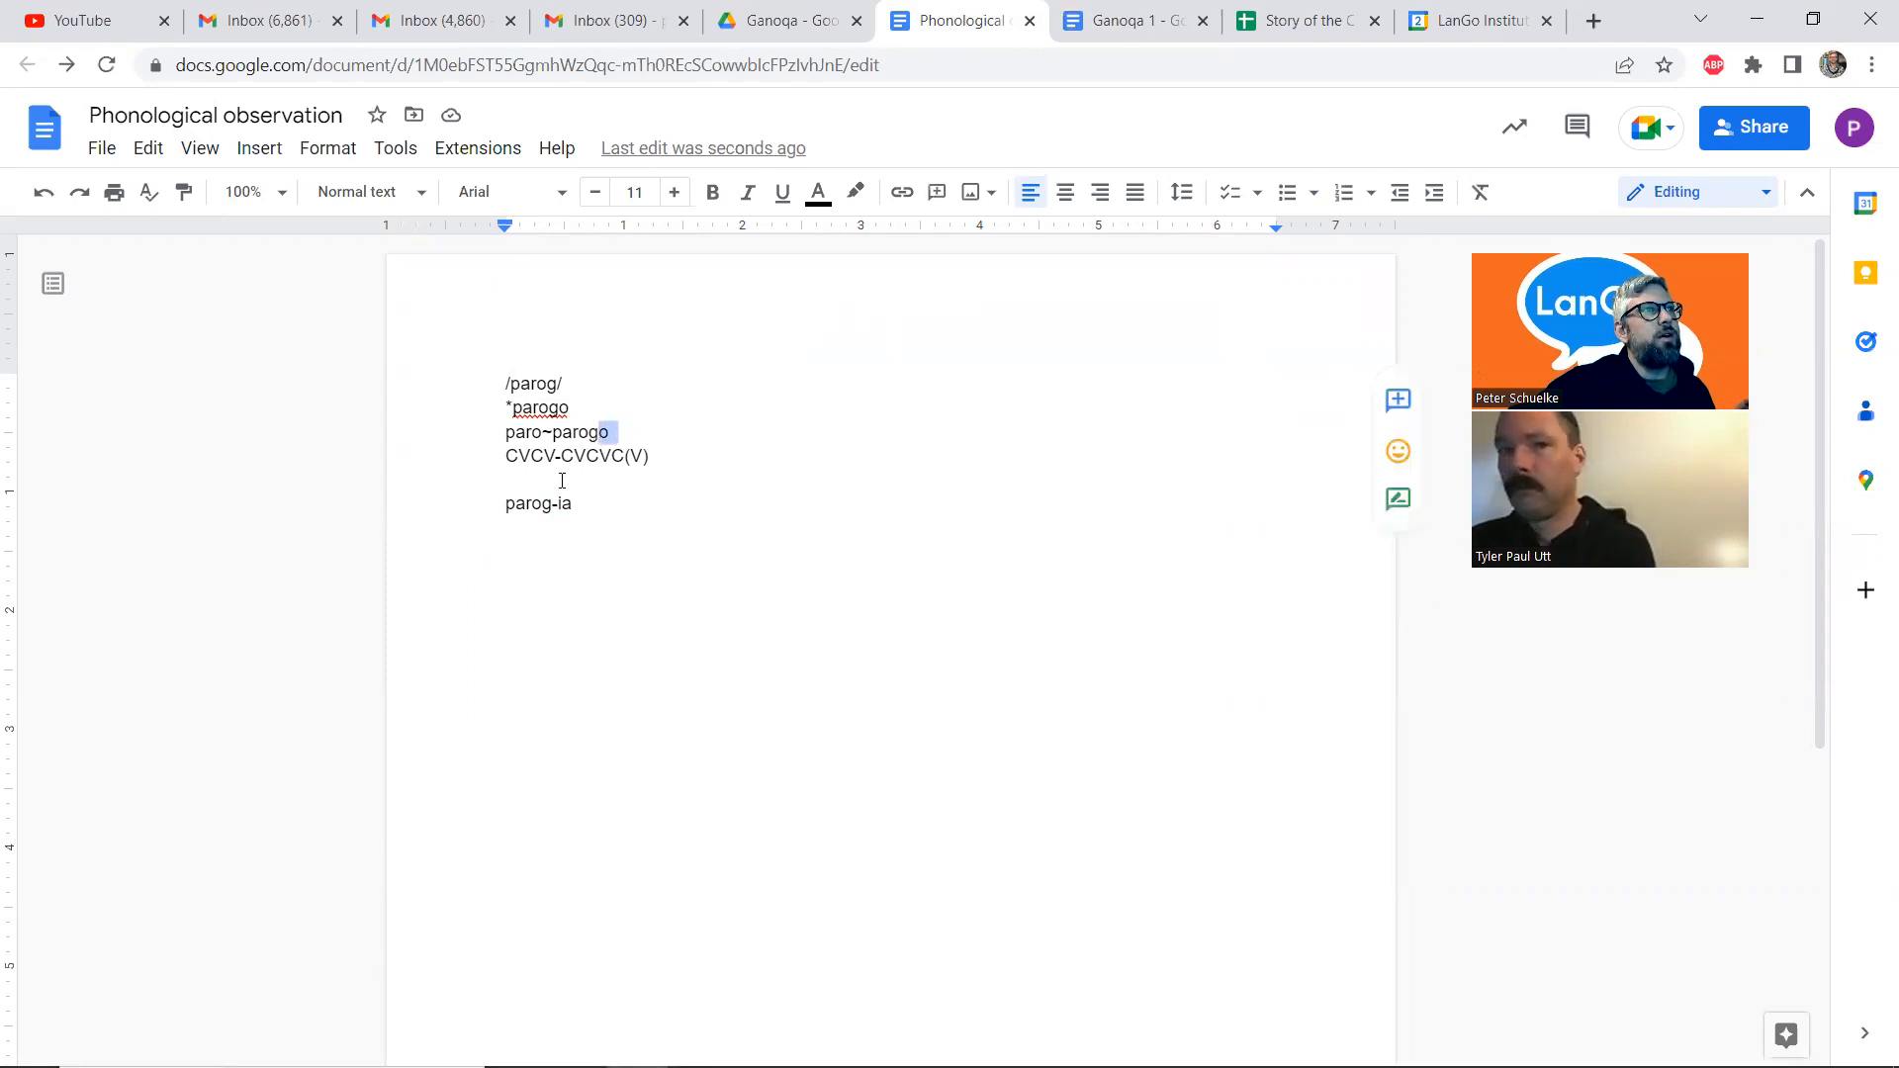
pyautogui.moveTo(556, 499); pyautogui.dragTo(584, 504)
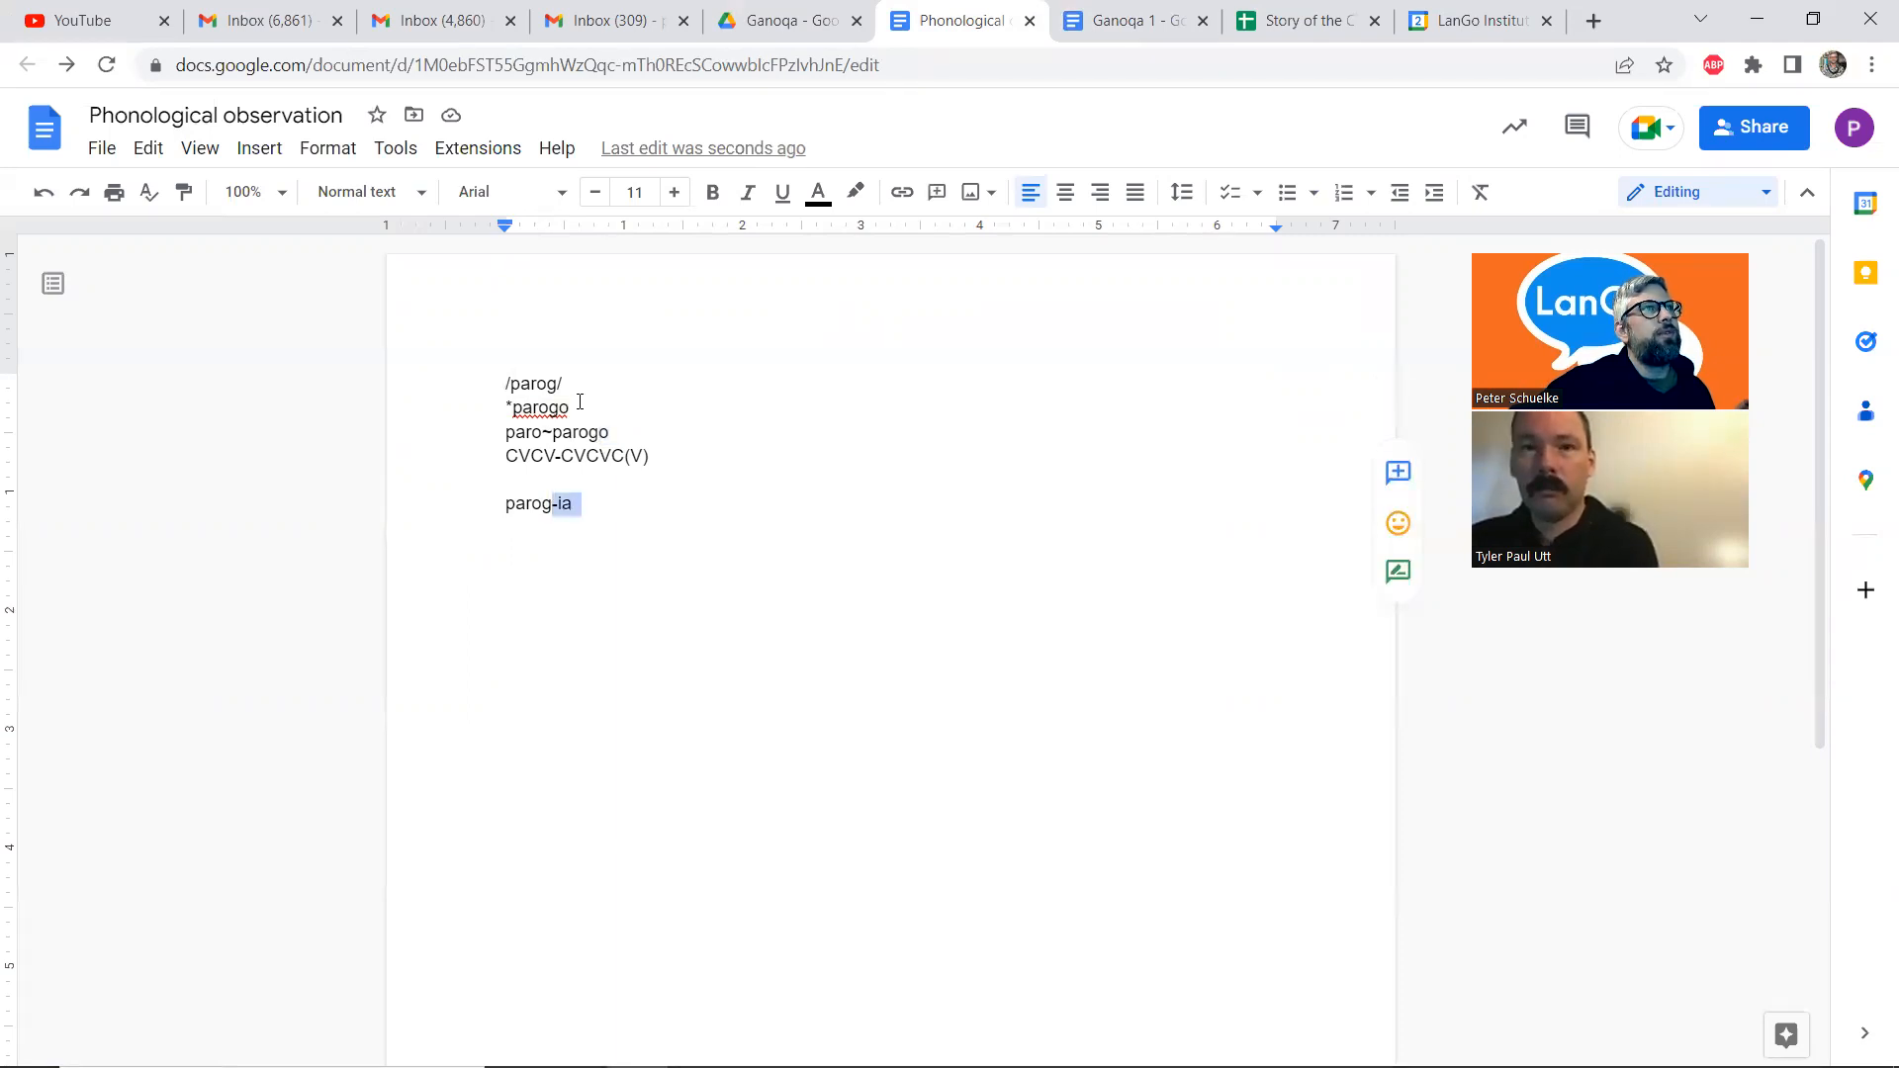
pyautogui.click(577, 404)
pyautogui.click(508, 431)
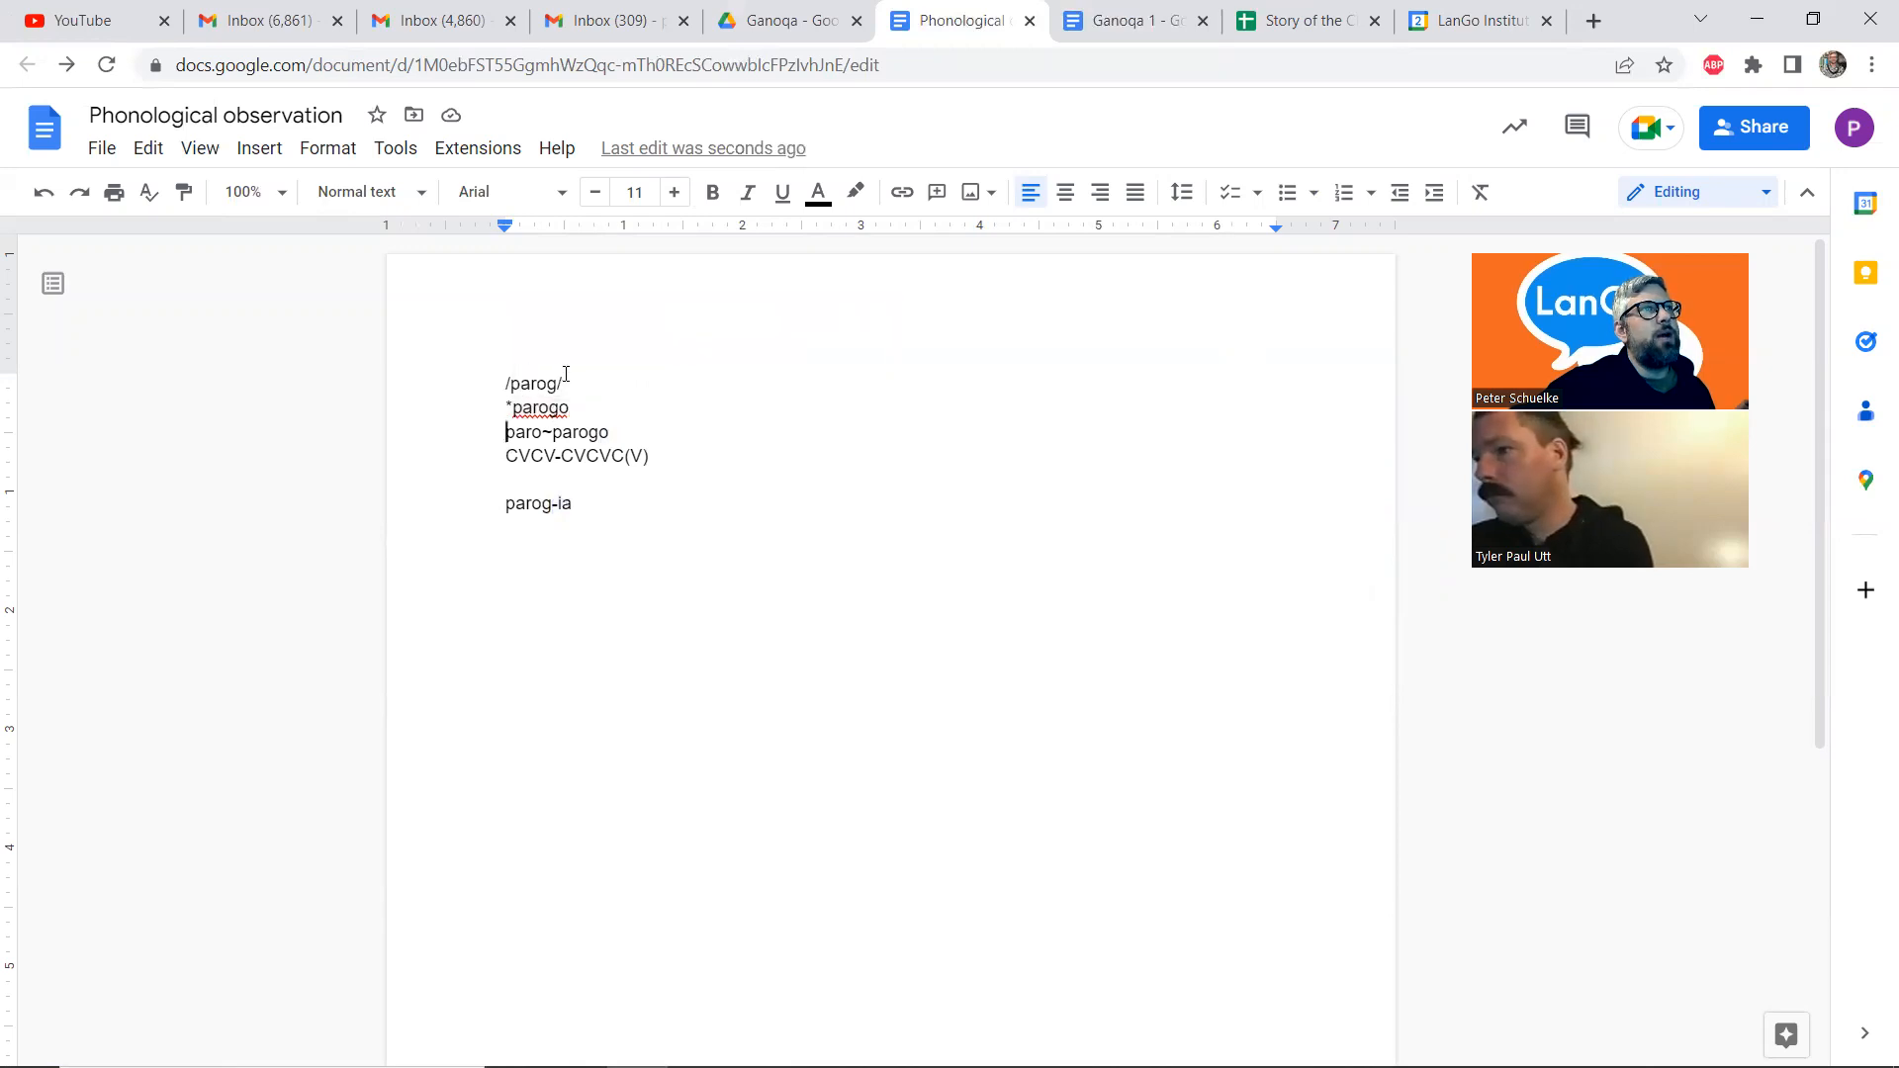
pyautogui.moveTo(561, 382); pyautogui.dragTo(509, 384)
pyautogui.click(626, 528)
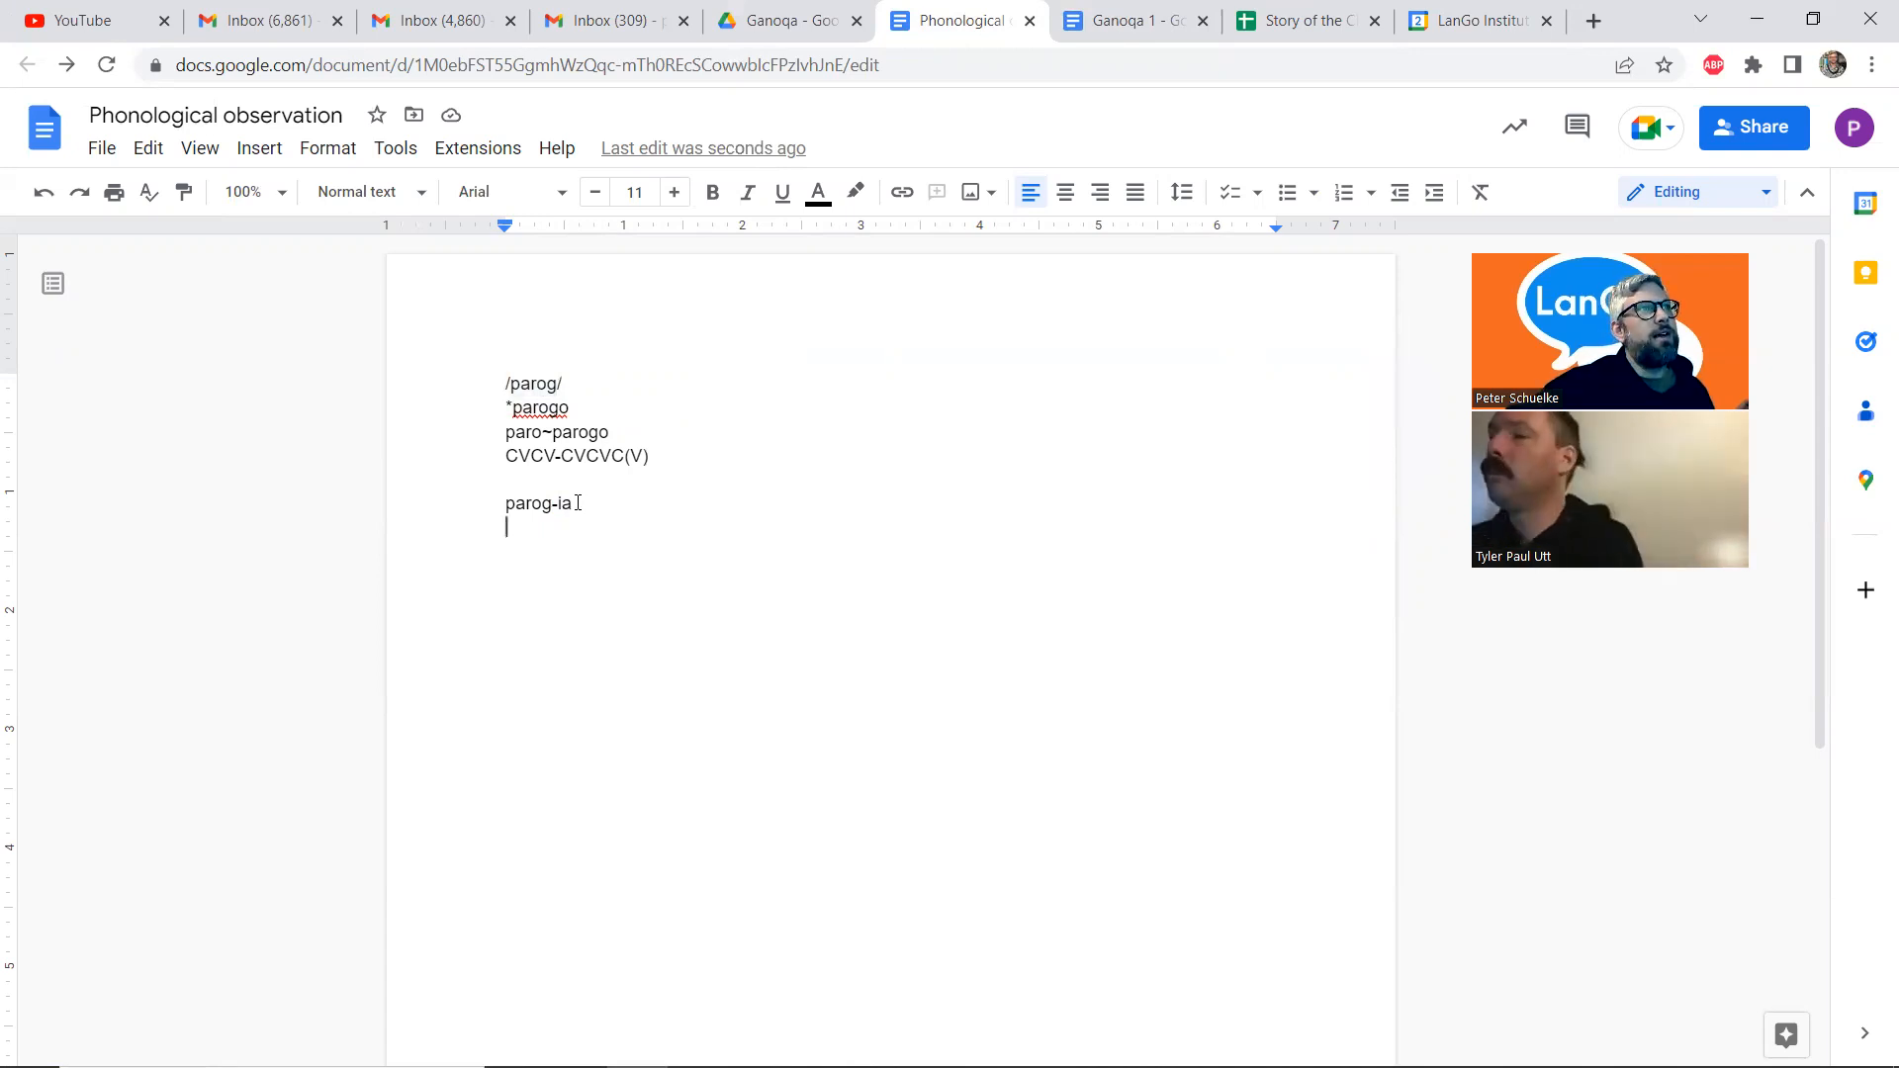
pyautogui.moveTo(552, 503); pyautogui.dragTo(591, 501)
pyautogui.click(594, 514)
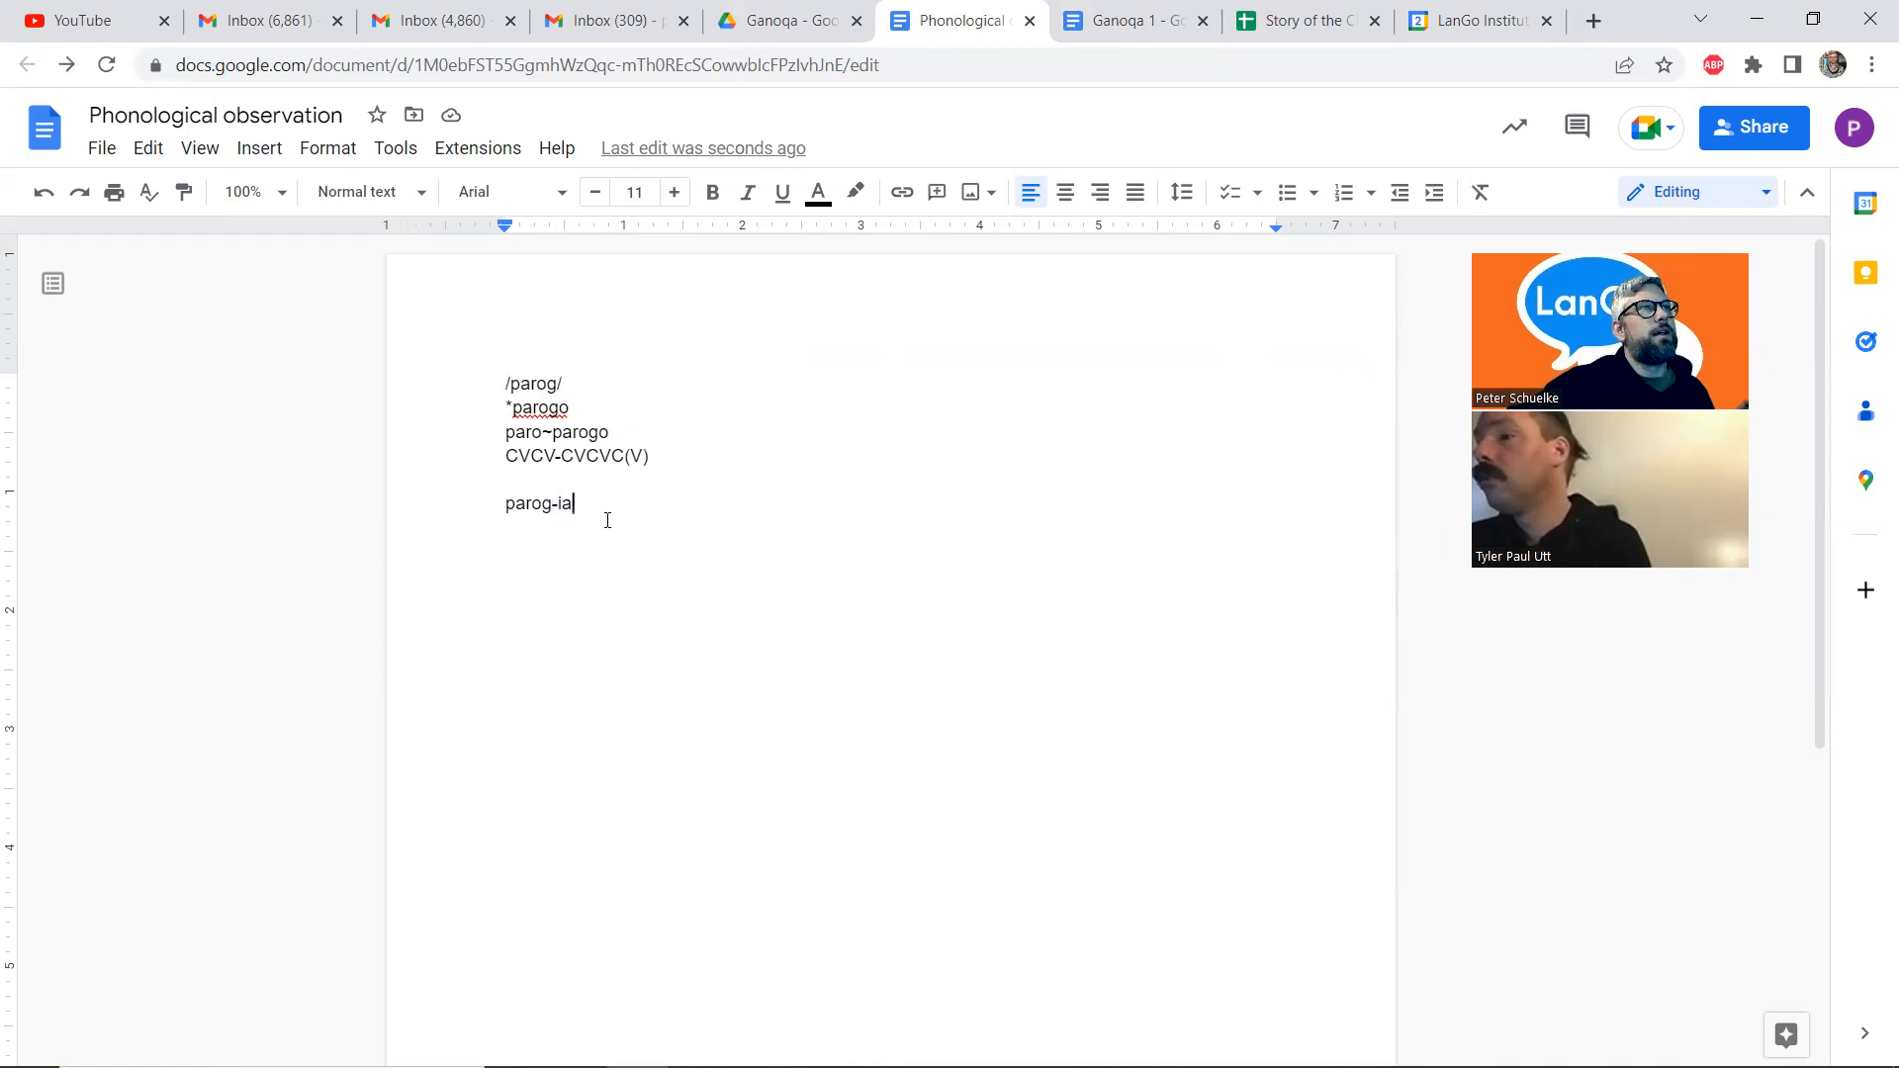
# Switch to FieldWorks Language Explorer and review the glossed opening lines of the clam story
pyautogui.moveTo(1119, 1025)
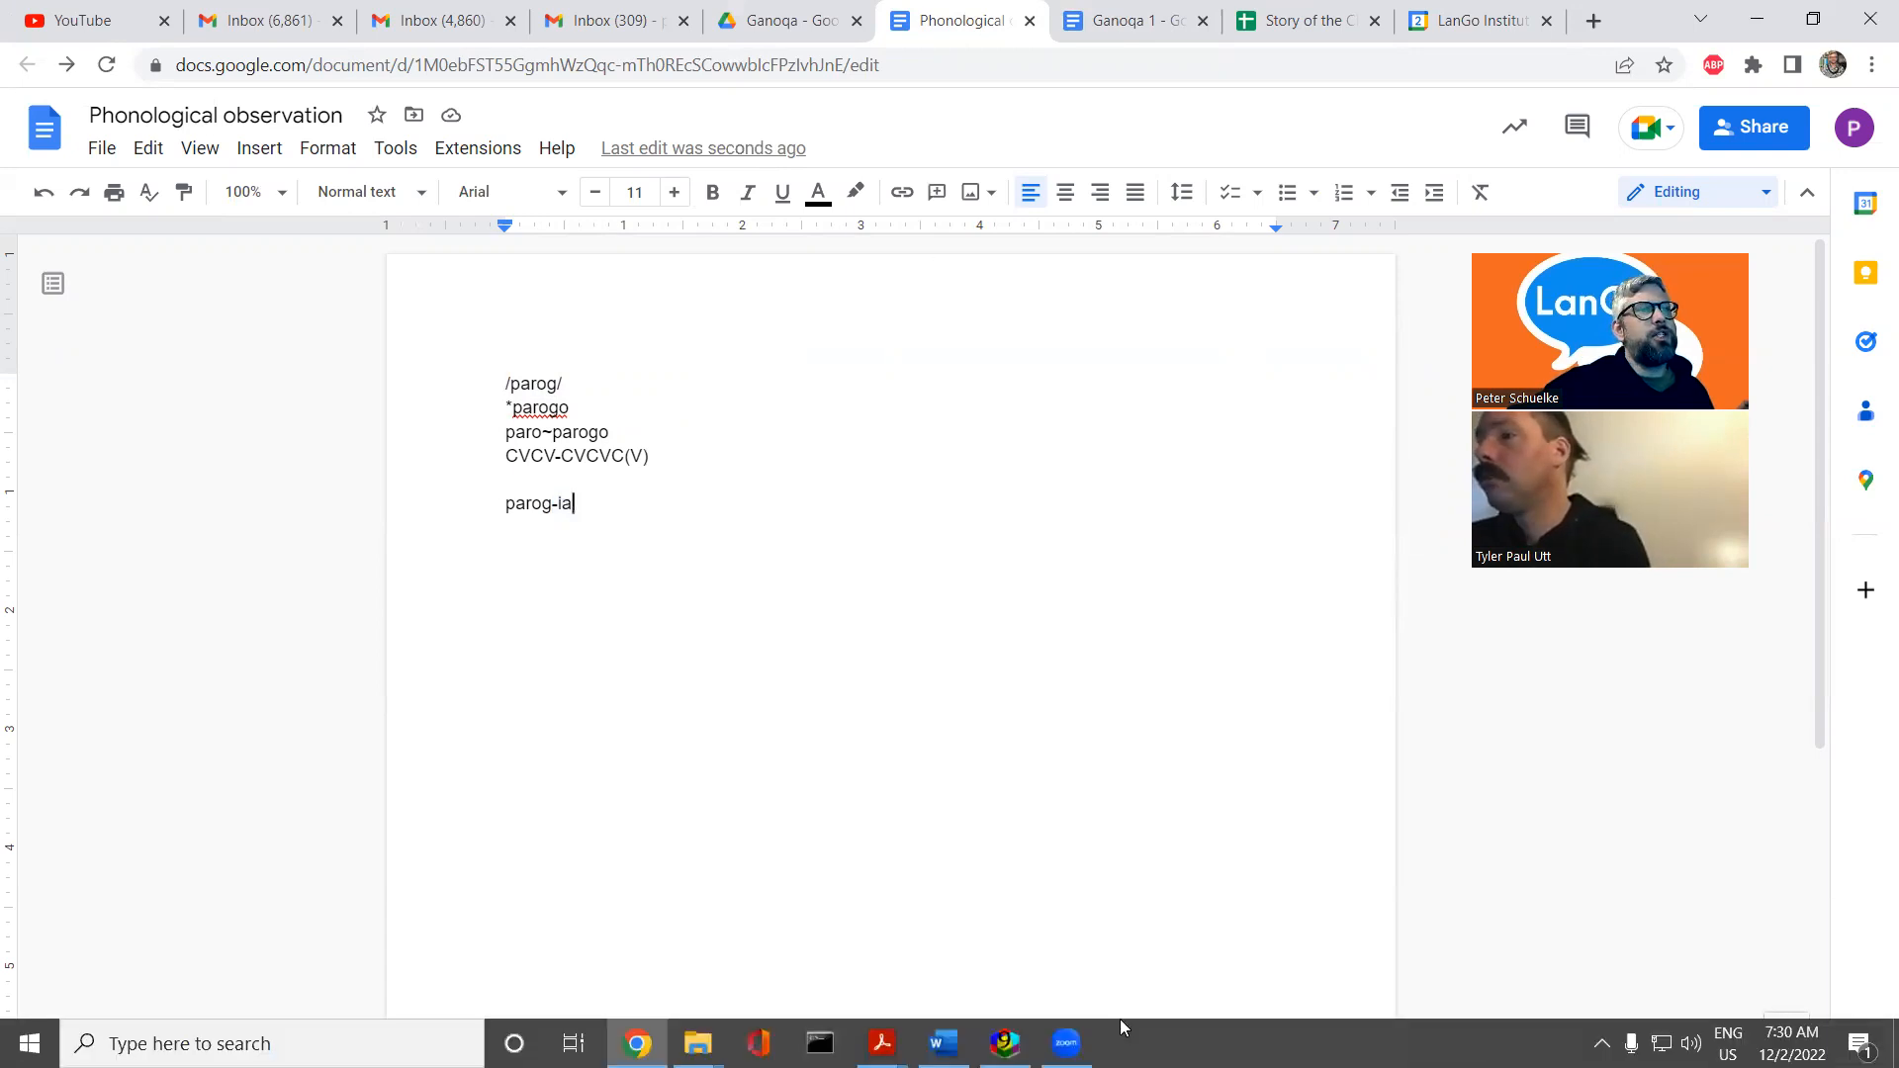
pyautogui.moveTo(1005, 1042)
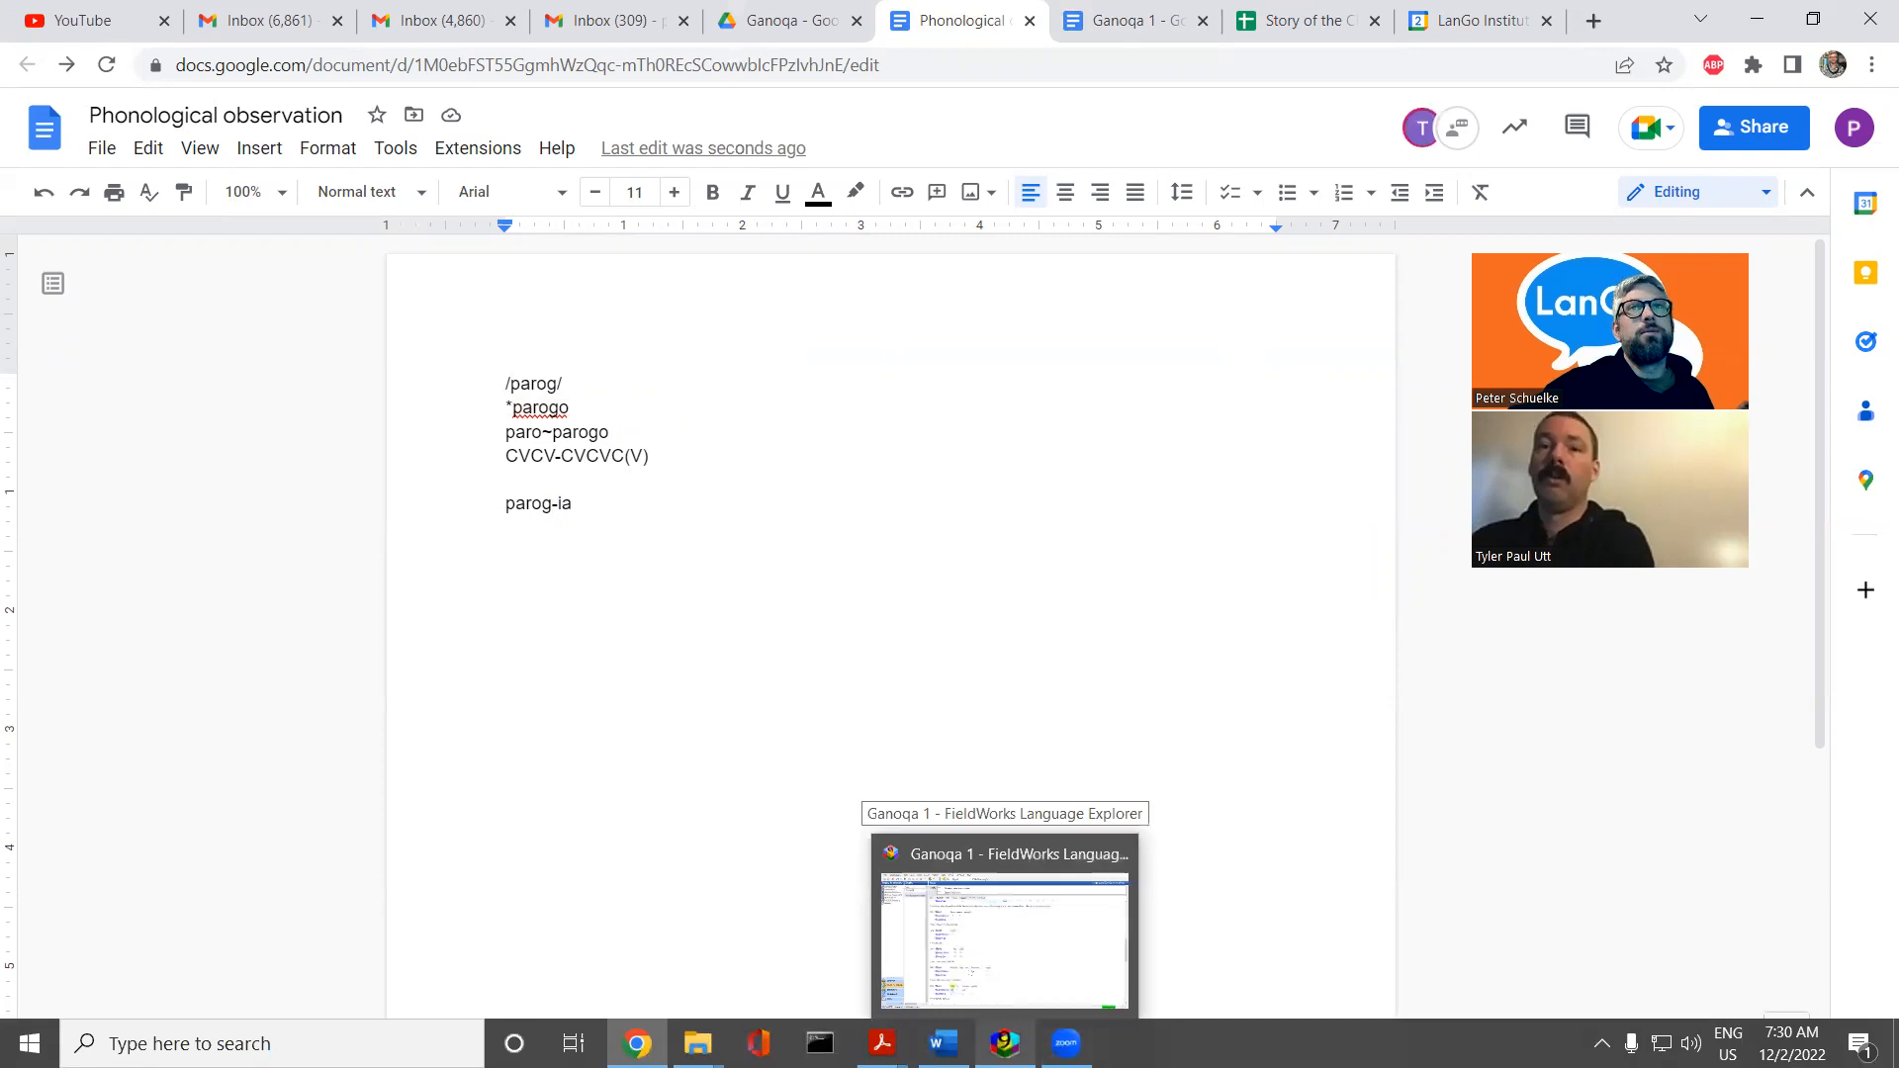
pyautogui.click(1004, 930)
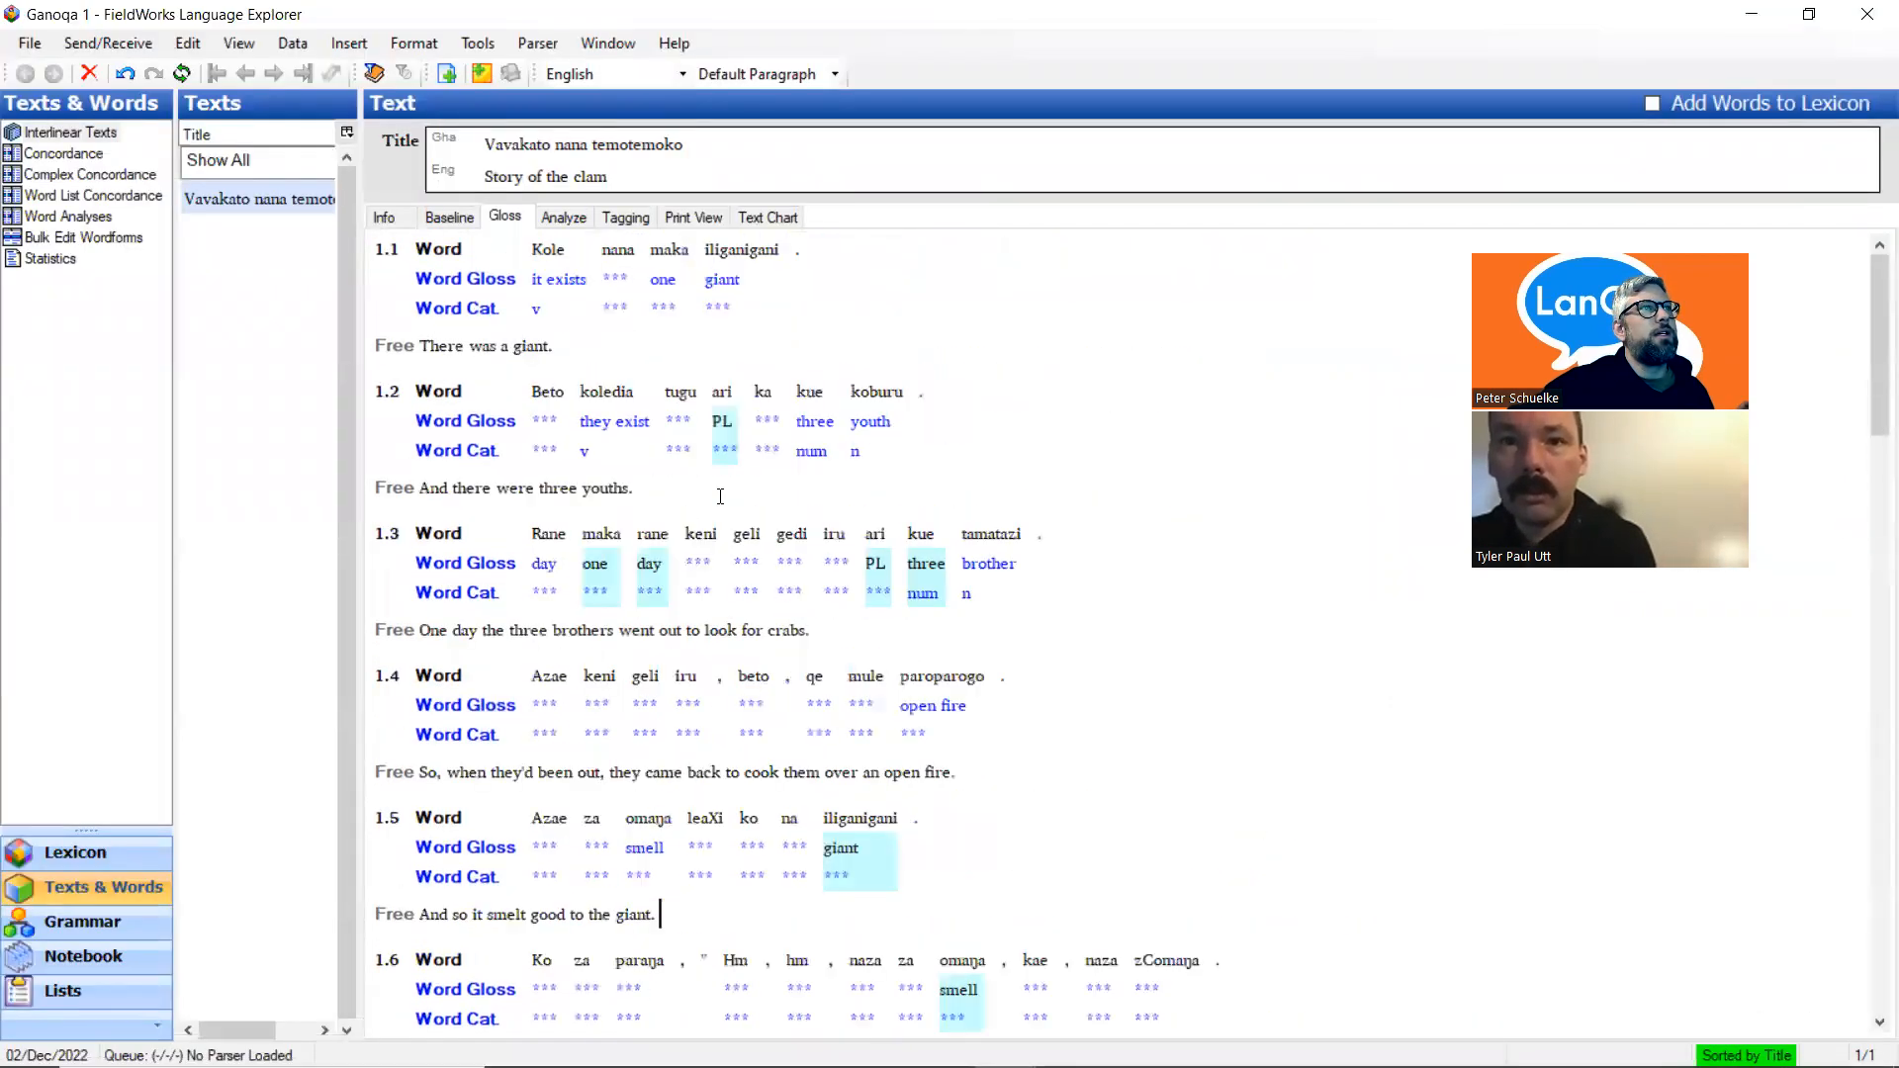
pyautogui.scroll(-3, 720, 497)
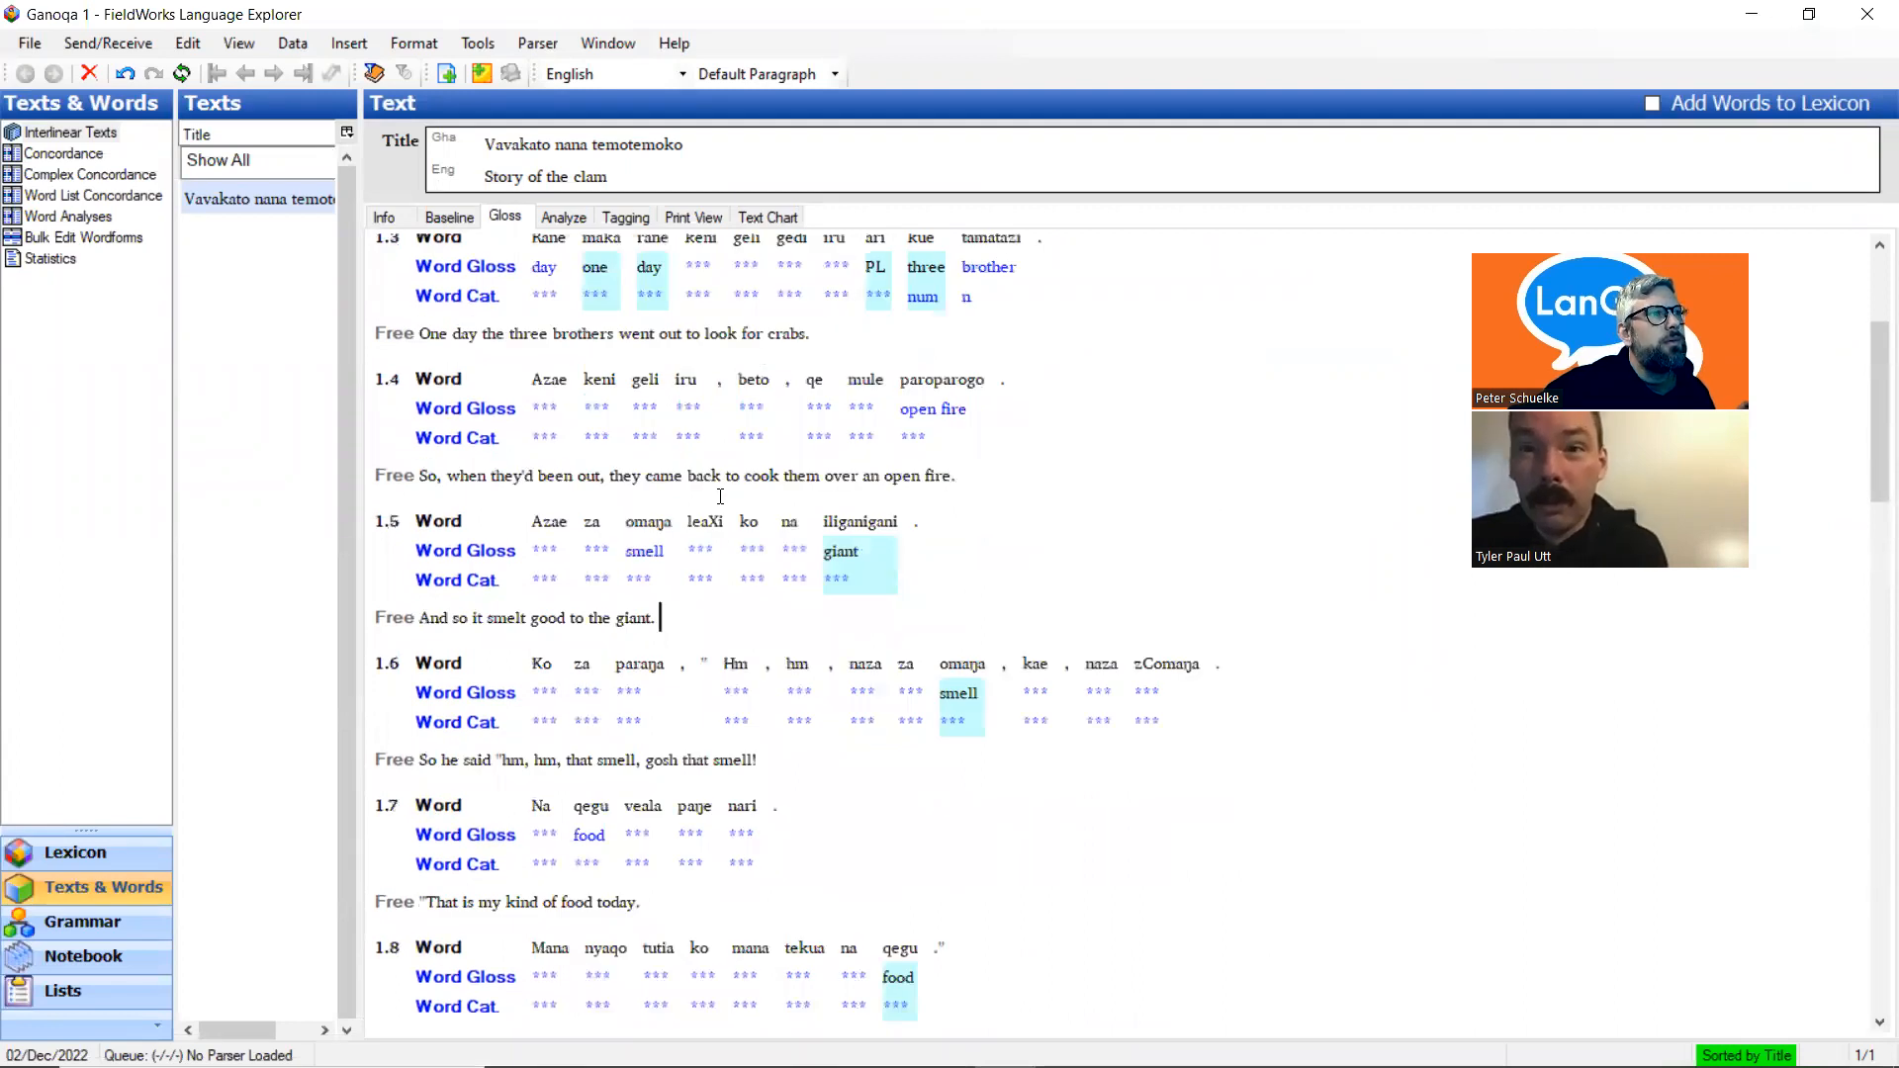
pyautogui.scroll(-2, 722, 500)
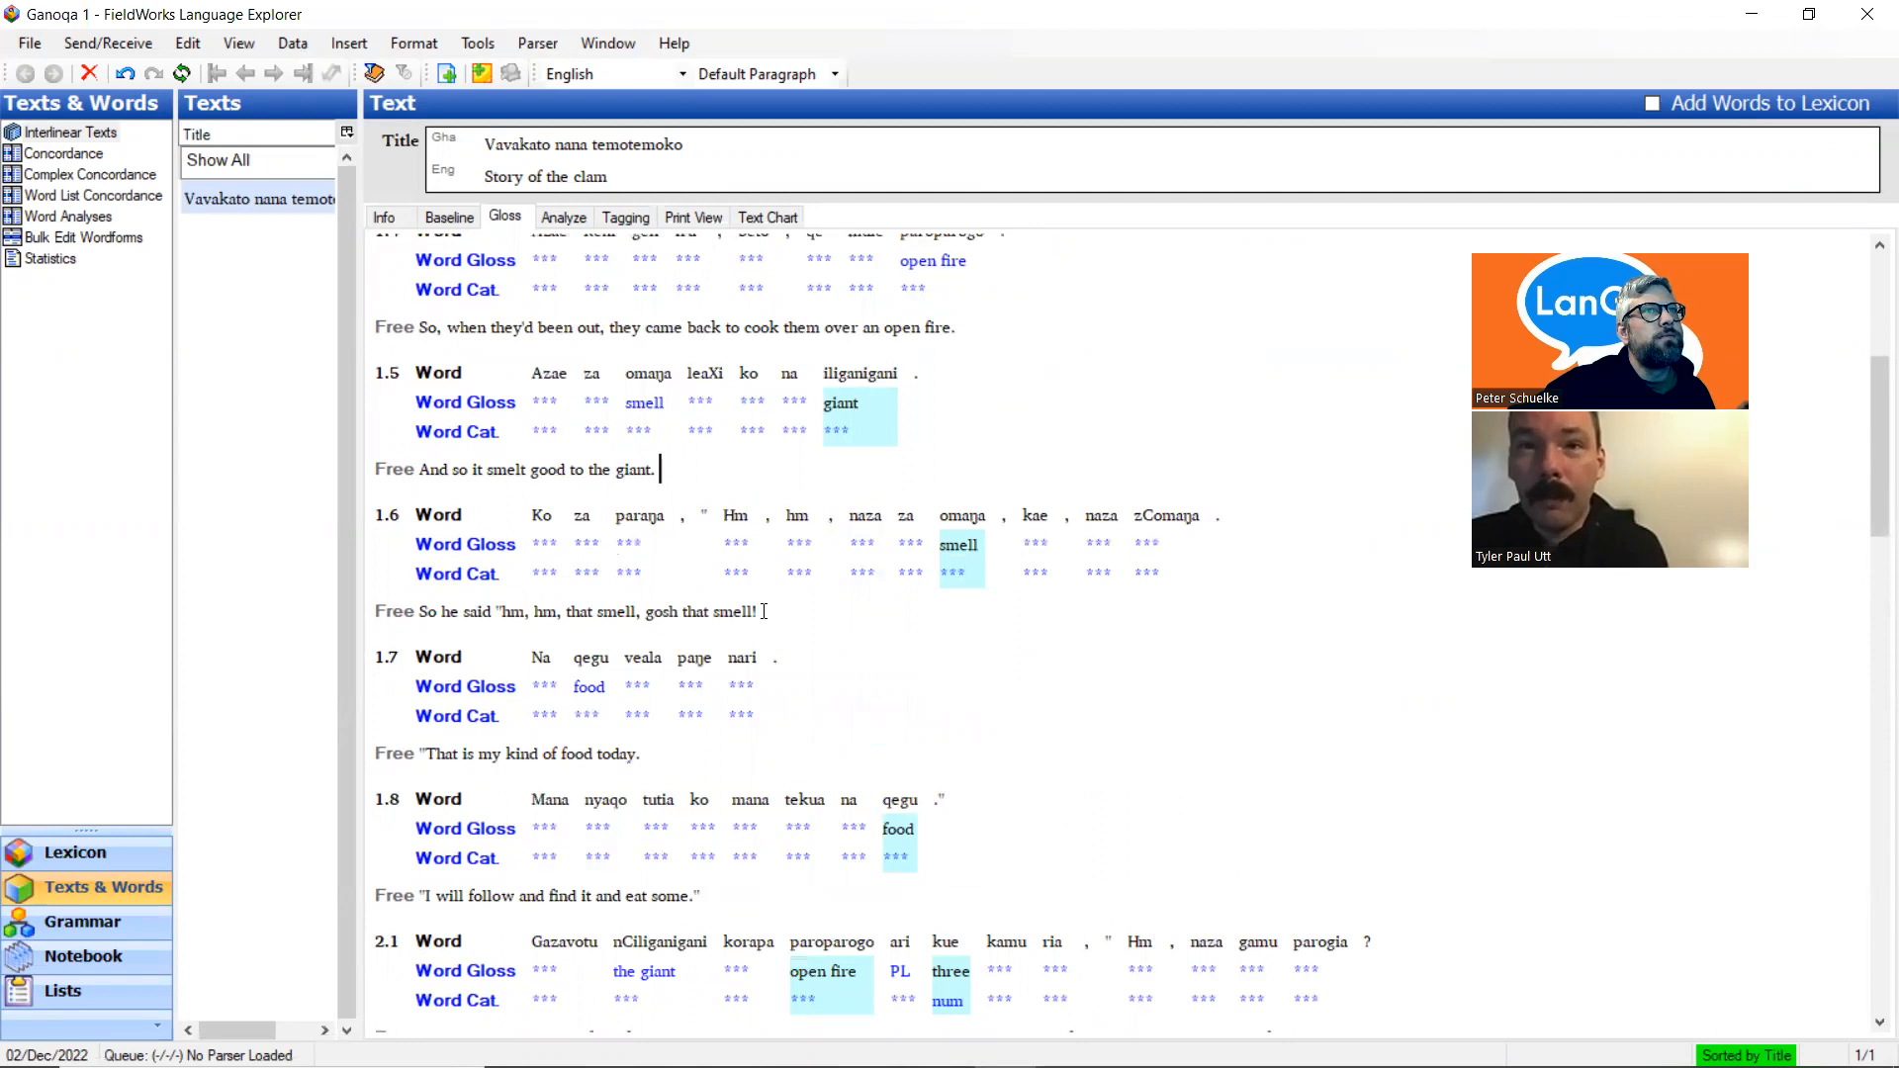
pyautogui.scroll(3, 767, 612)
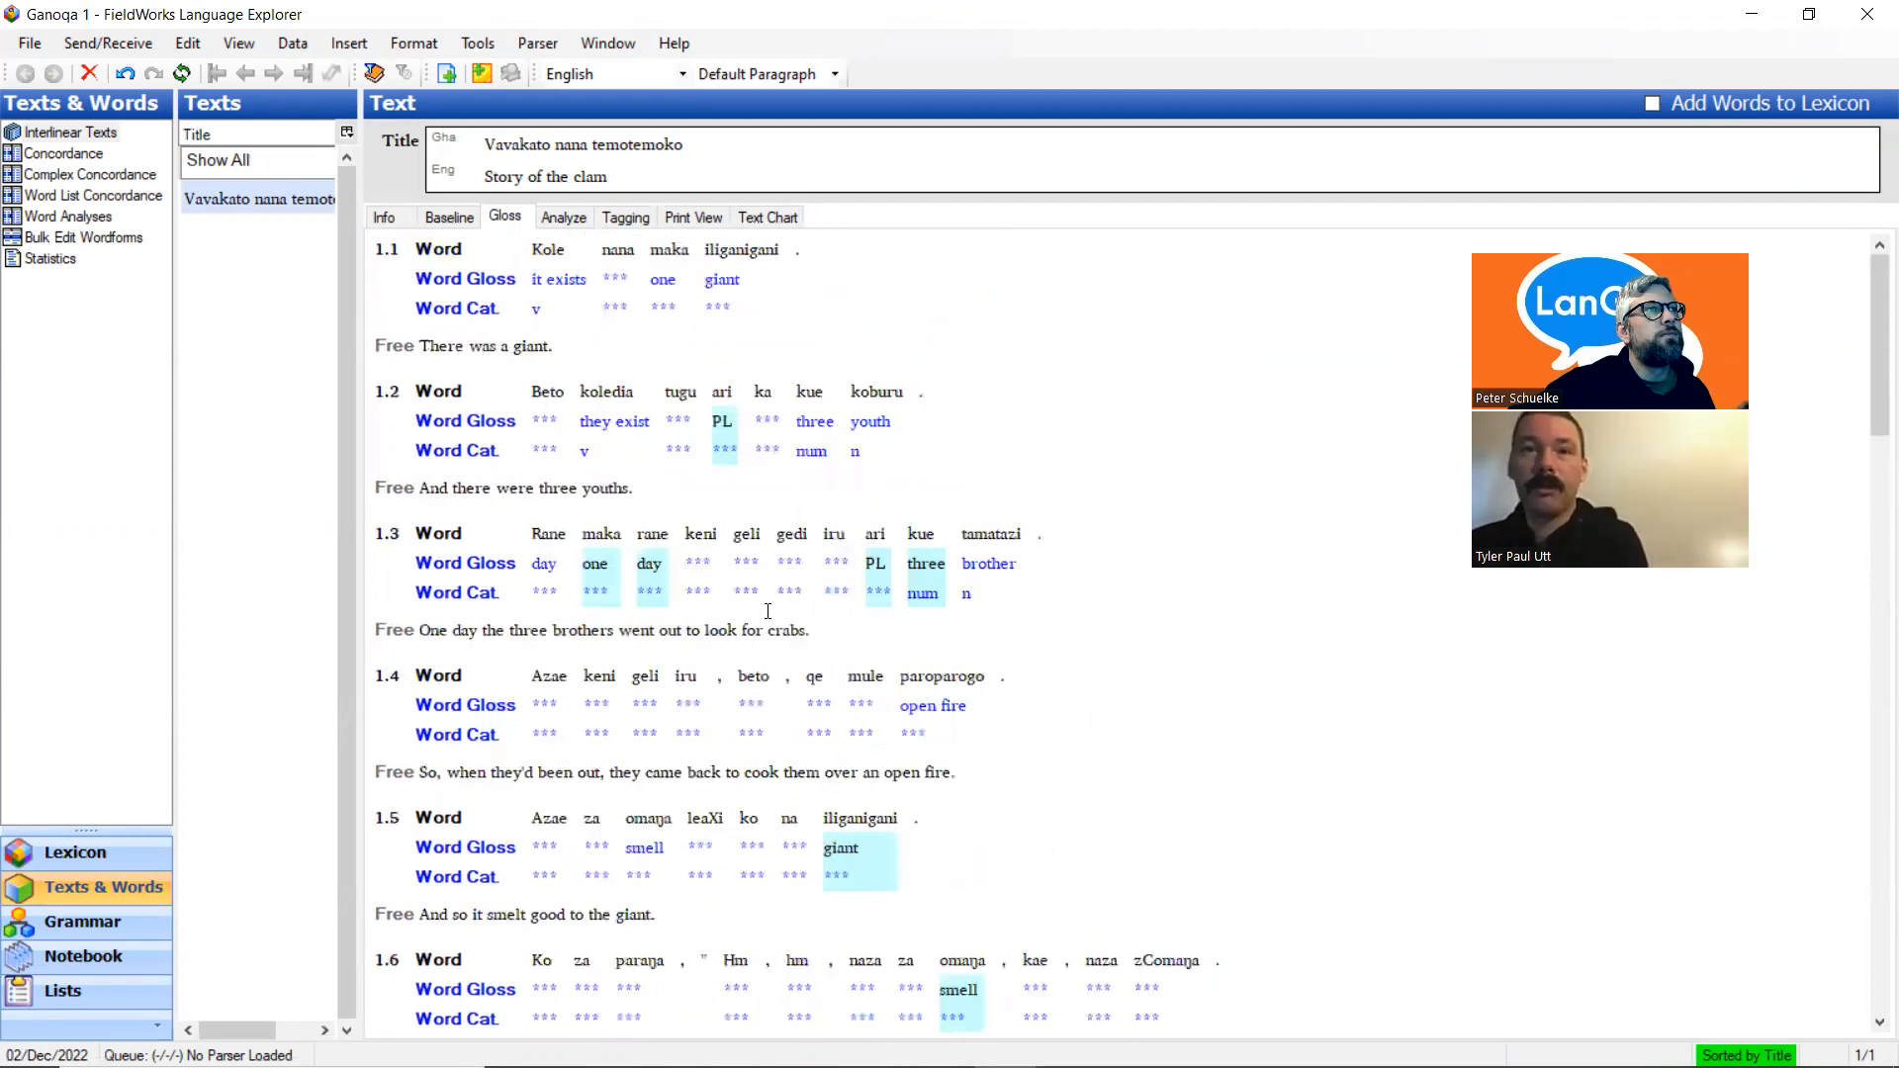
# Gloss the word "leaXi" in line 1.5 as "it is pleasing"
pyautogui.click(698, 890)
pyautogui.scroll(-2, 683, 902)
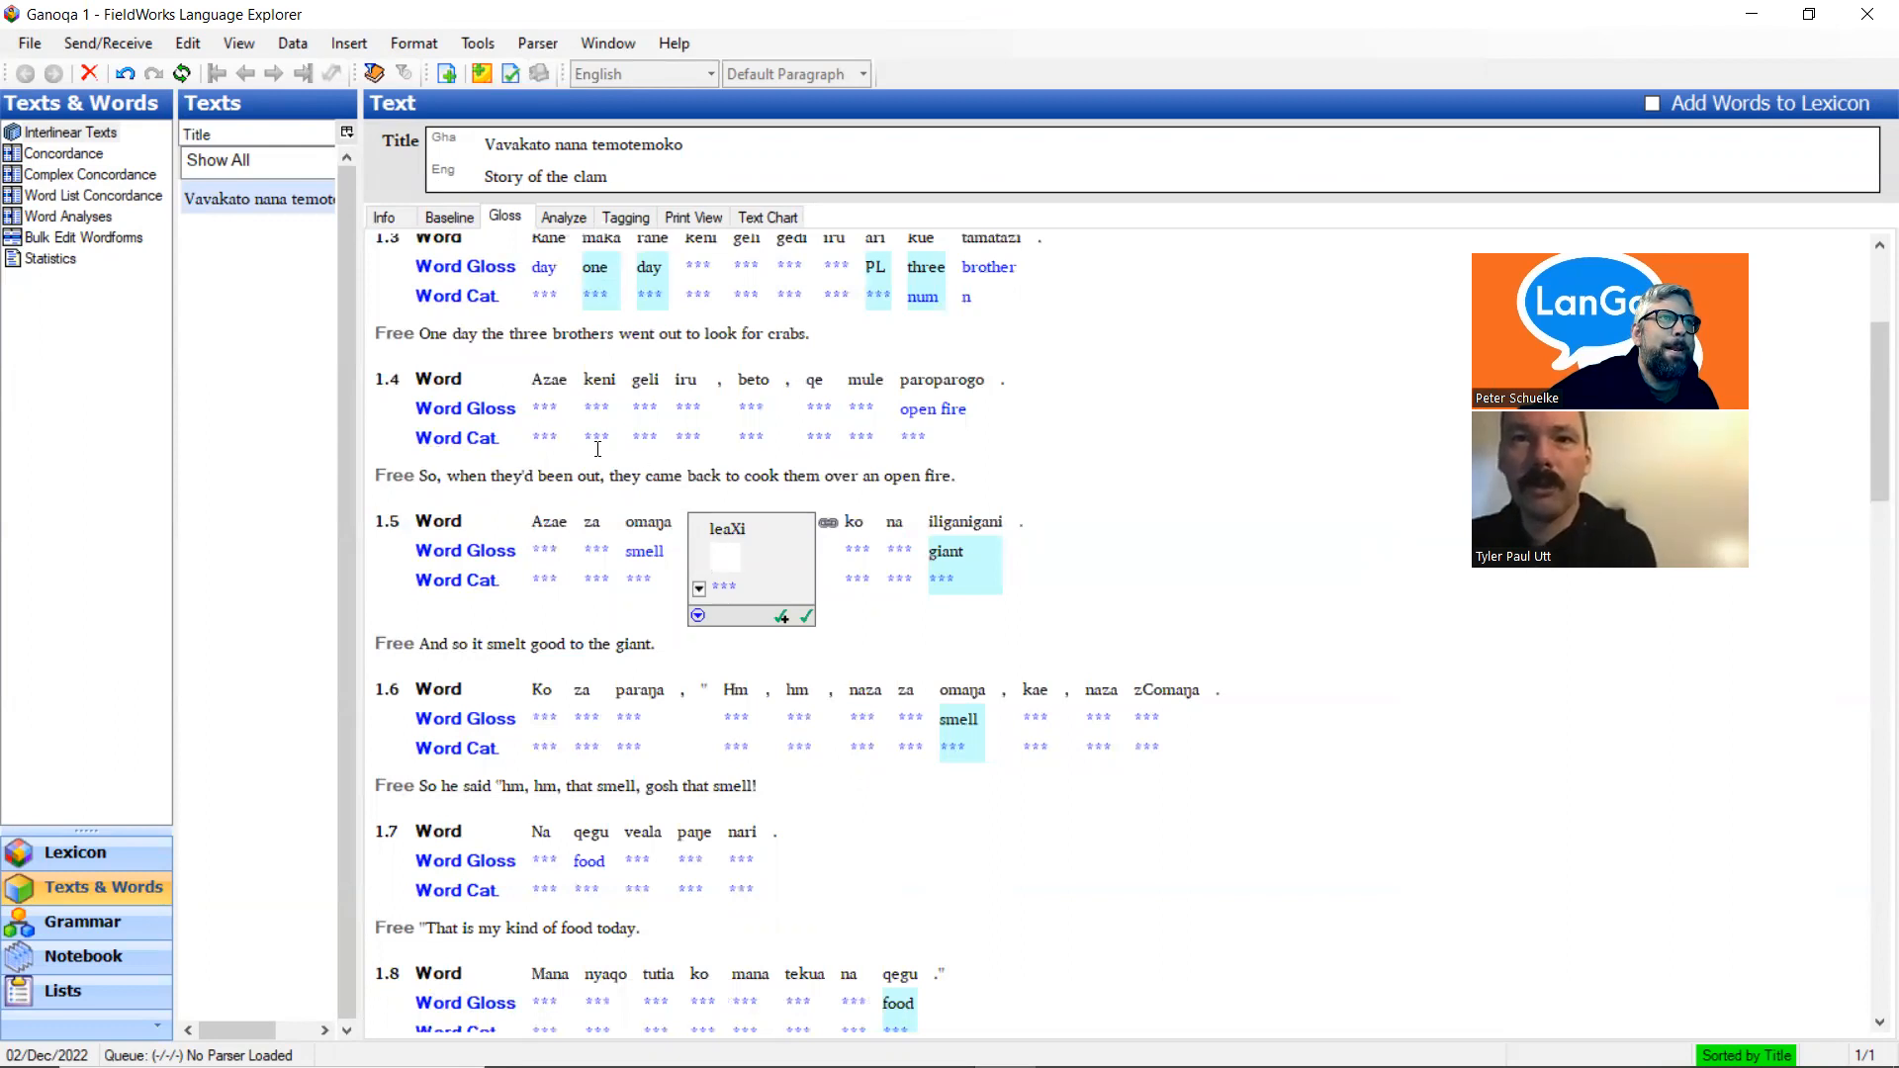
pyautogui.write('it is')
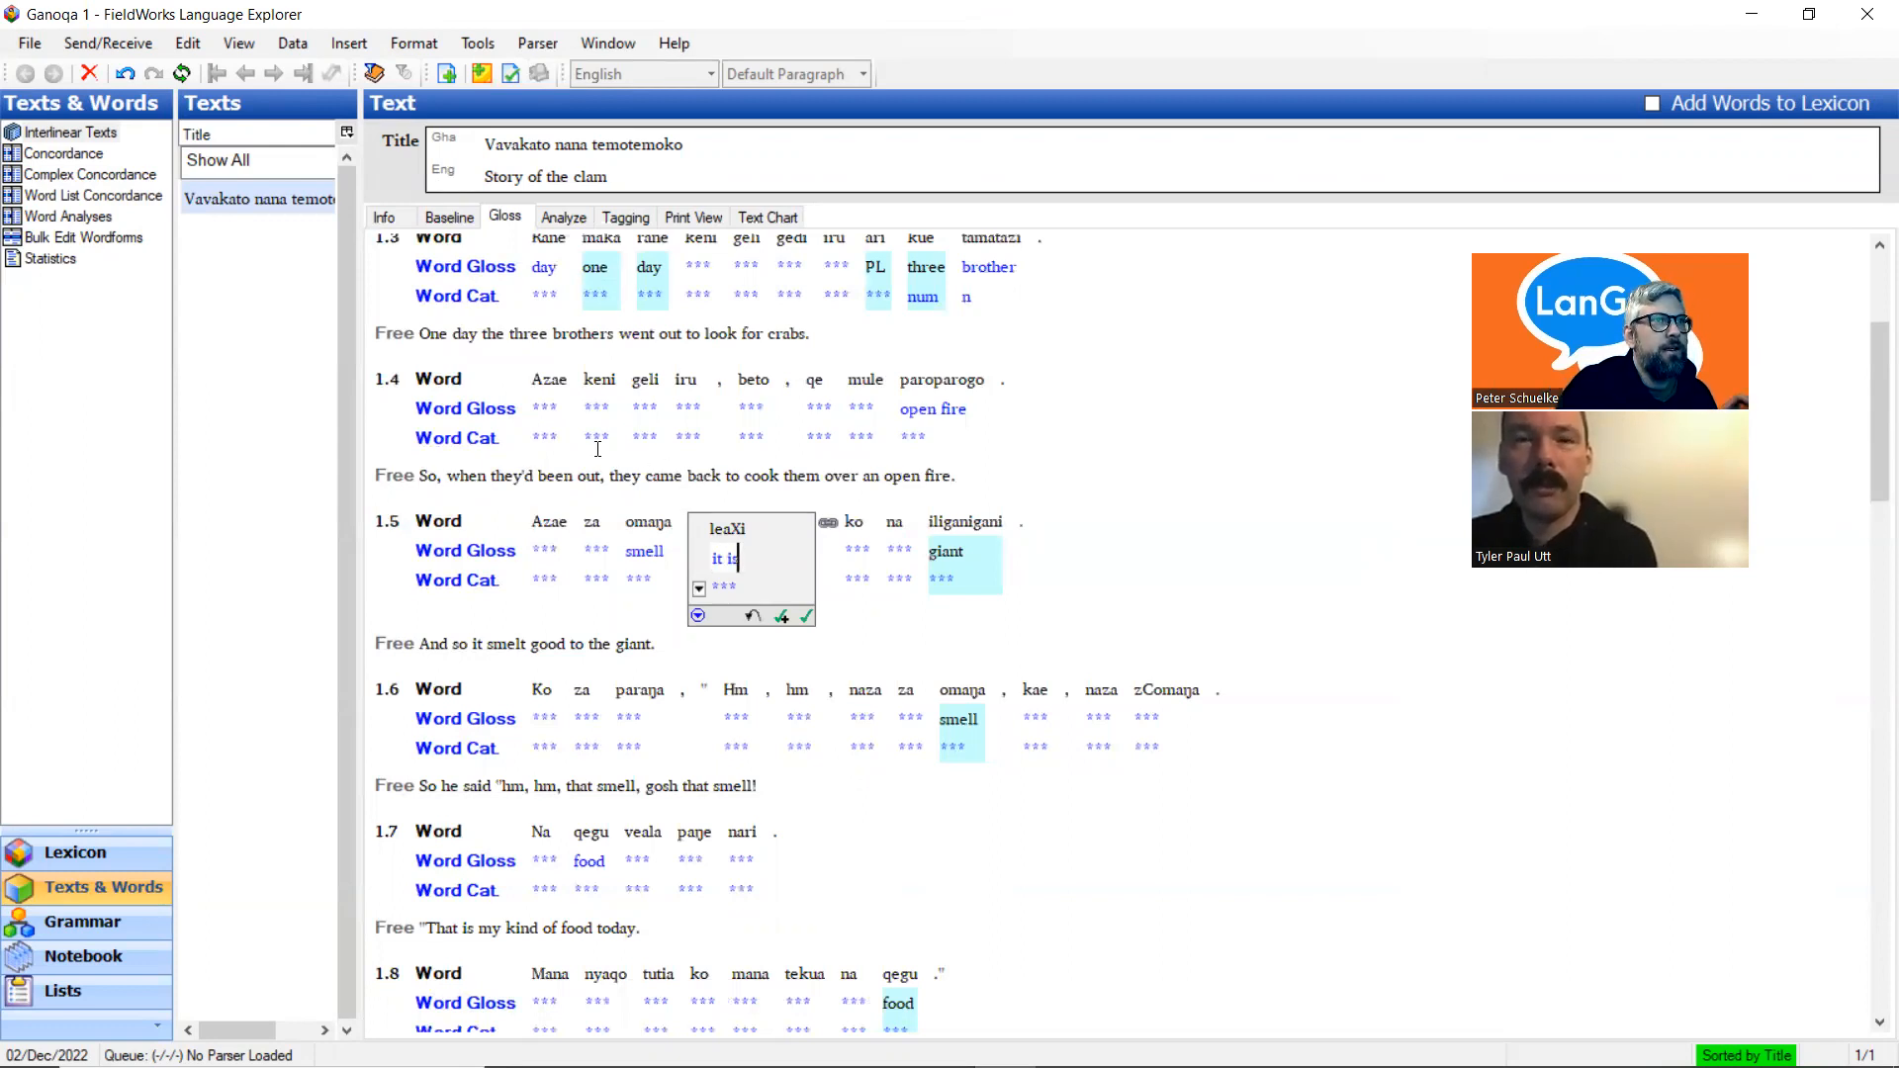
pyautogui.write(' pleasing')
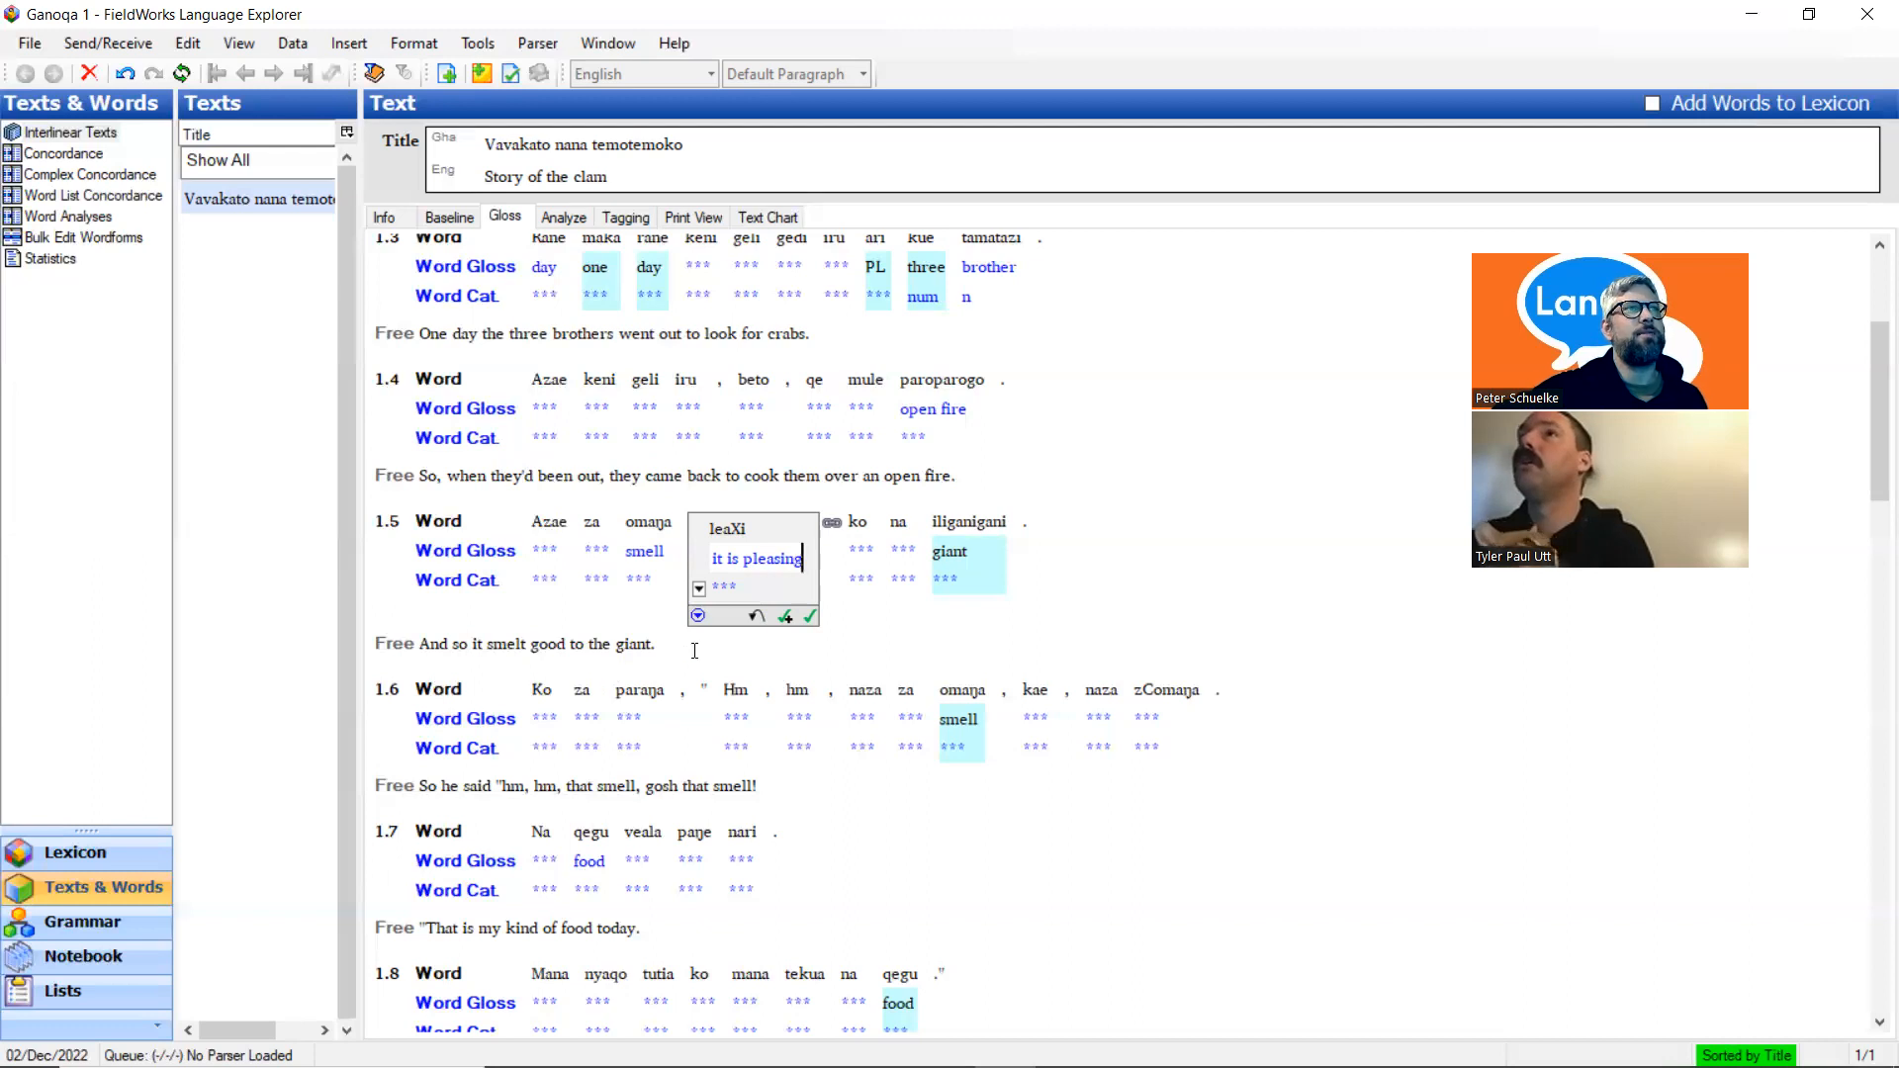
pyautogui.click(694, 650)
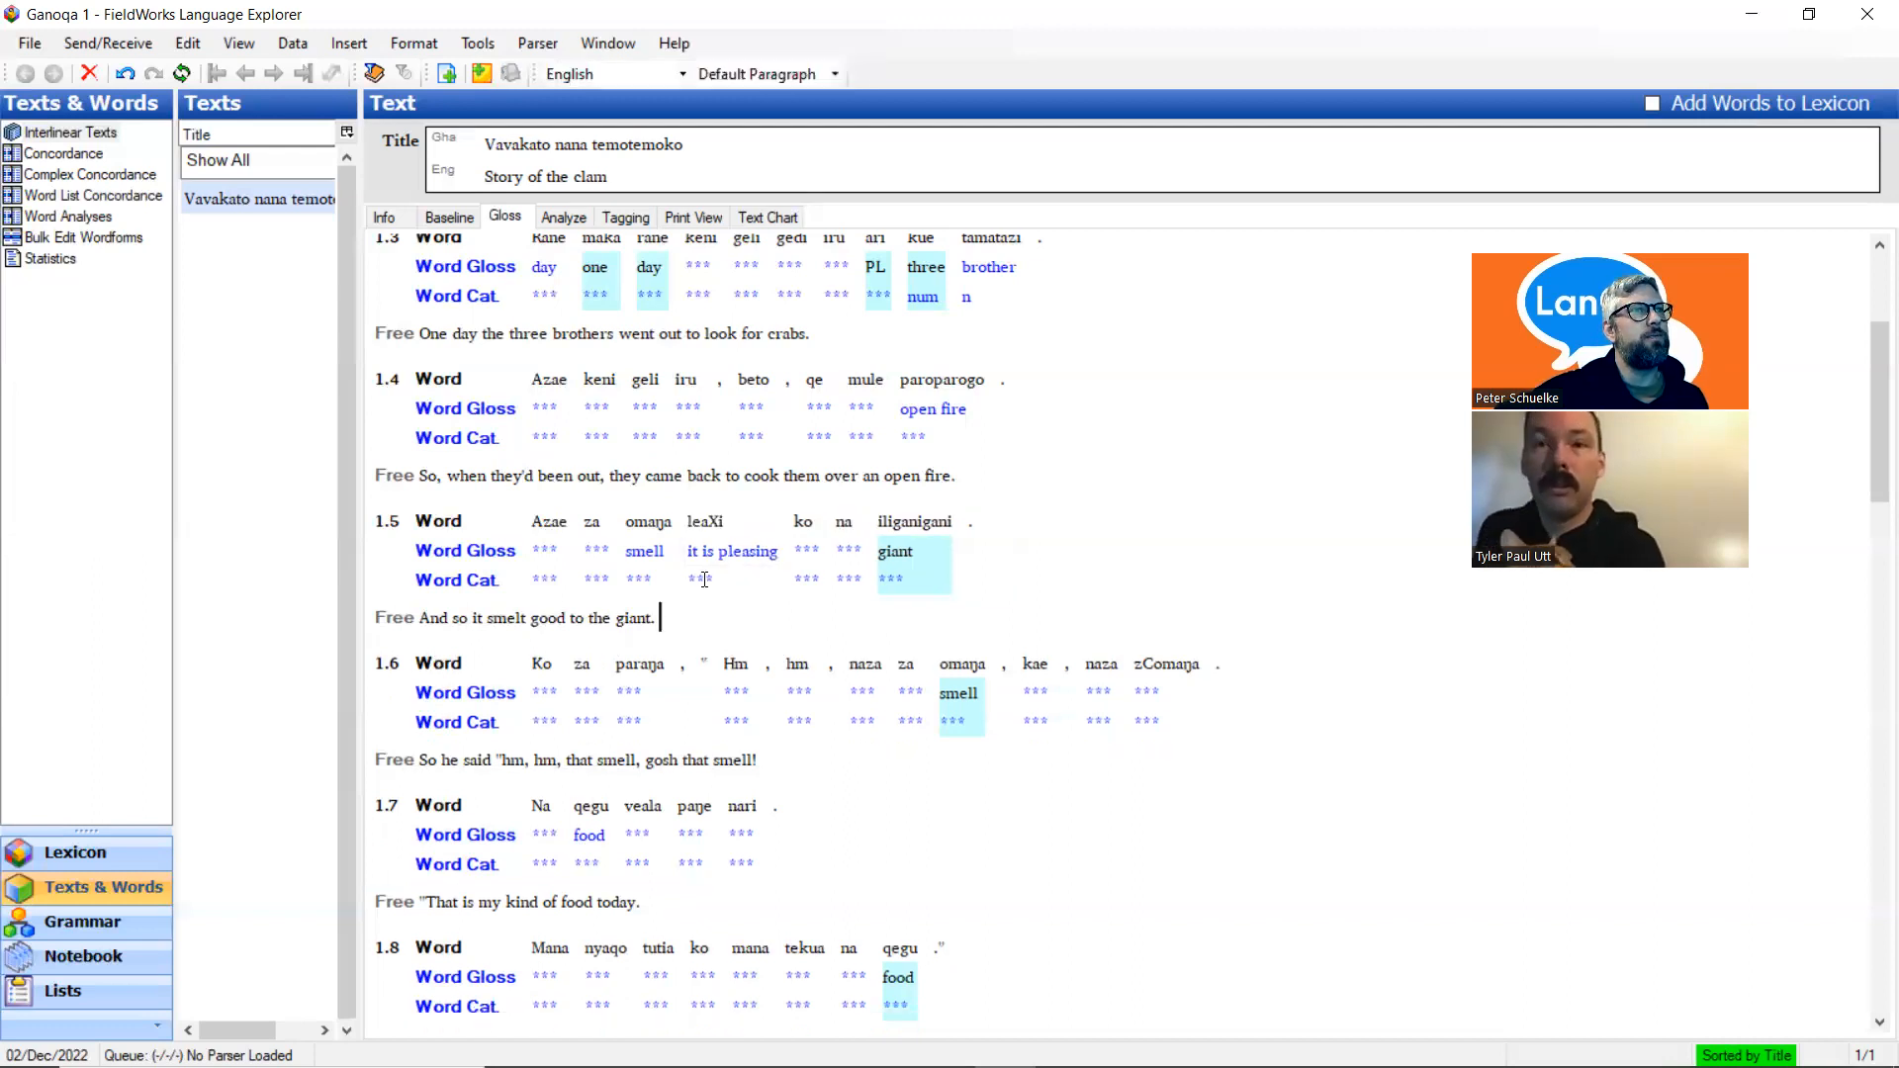
# Open "leaXi" in line 1.5 for morpheme analysis and split it into "lea" and "-i"
pyautogui.click(714, 525)
pyautogui.click(690, 644)
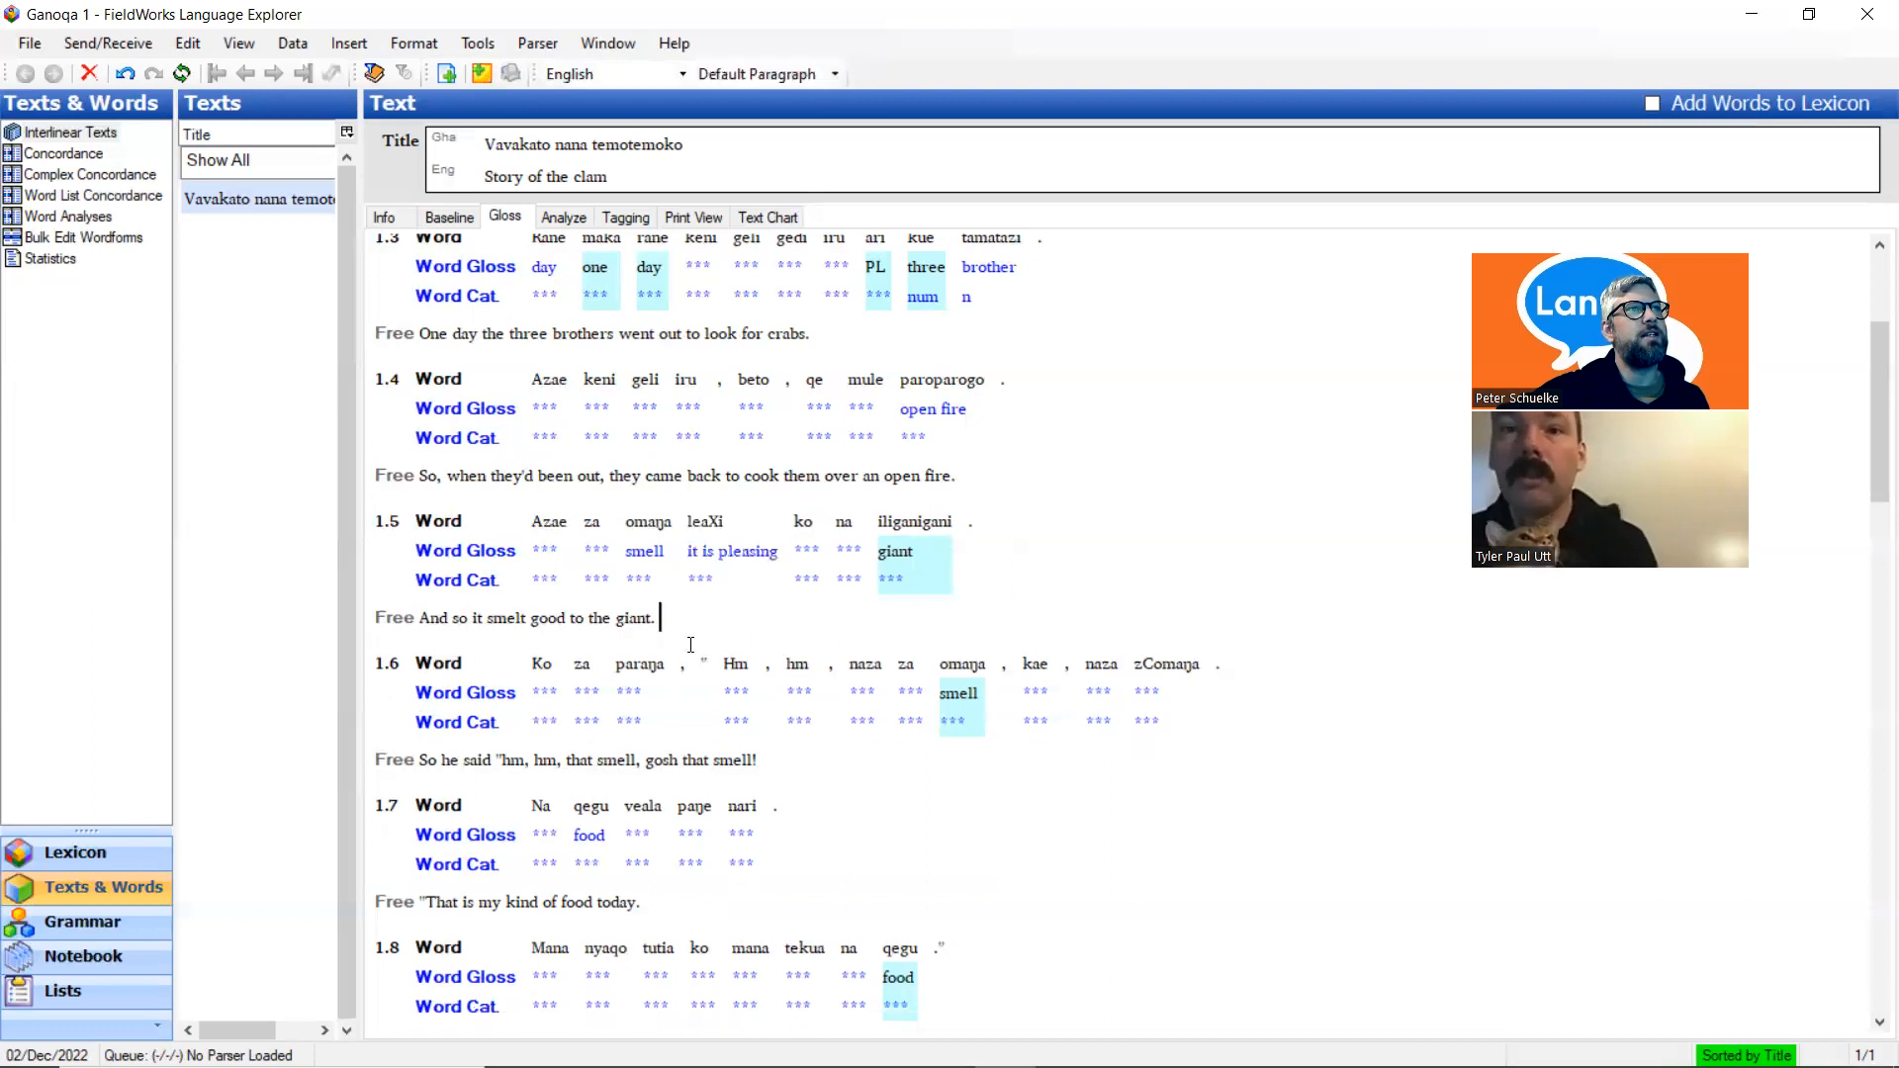
pyautogui.click(716, 516)
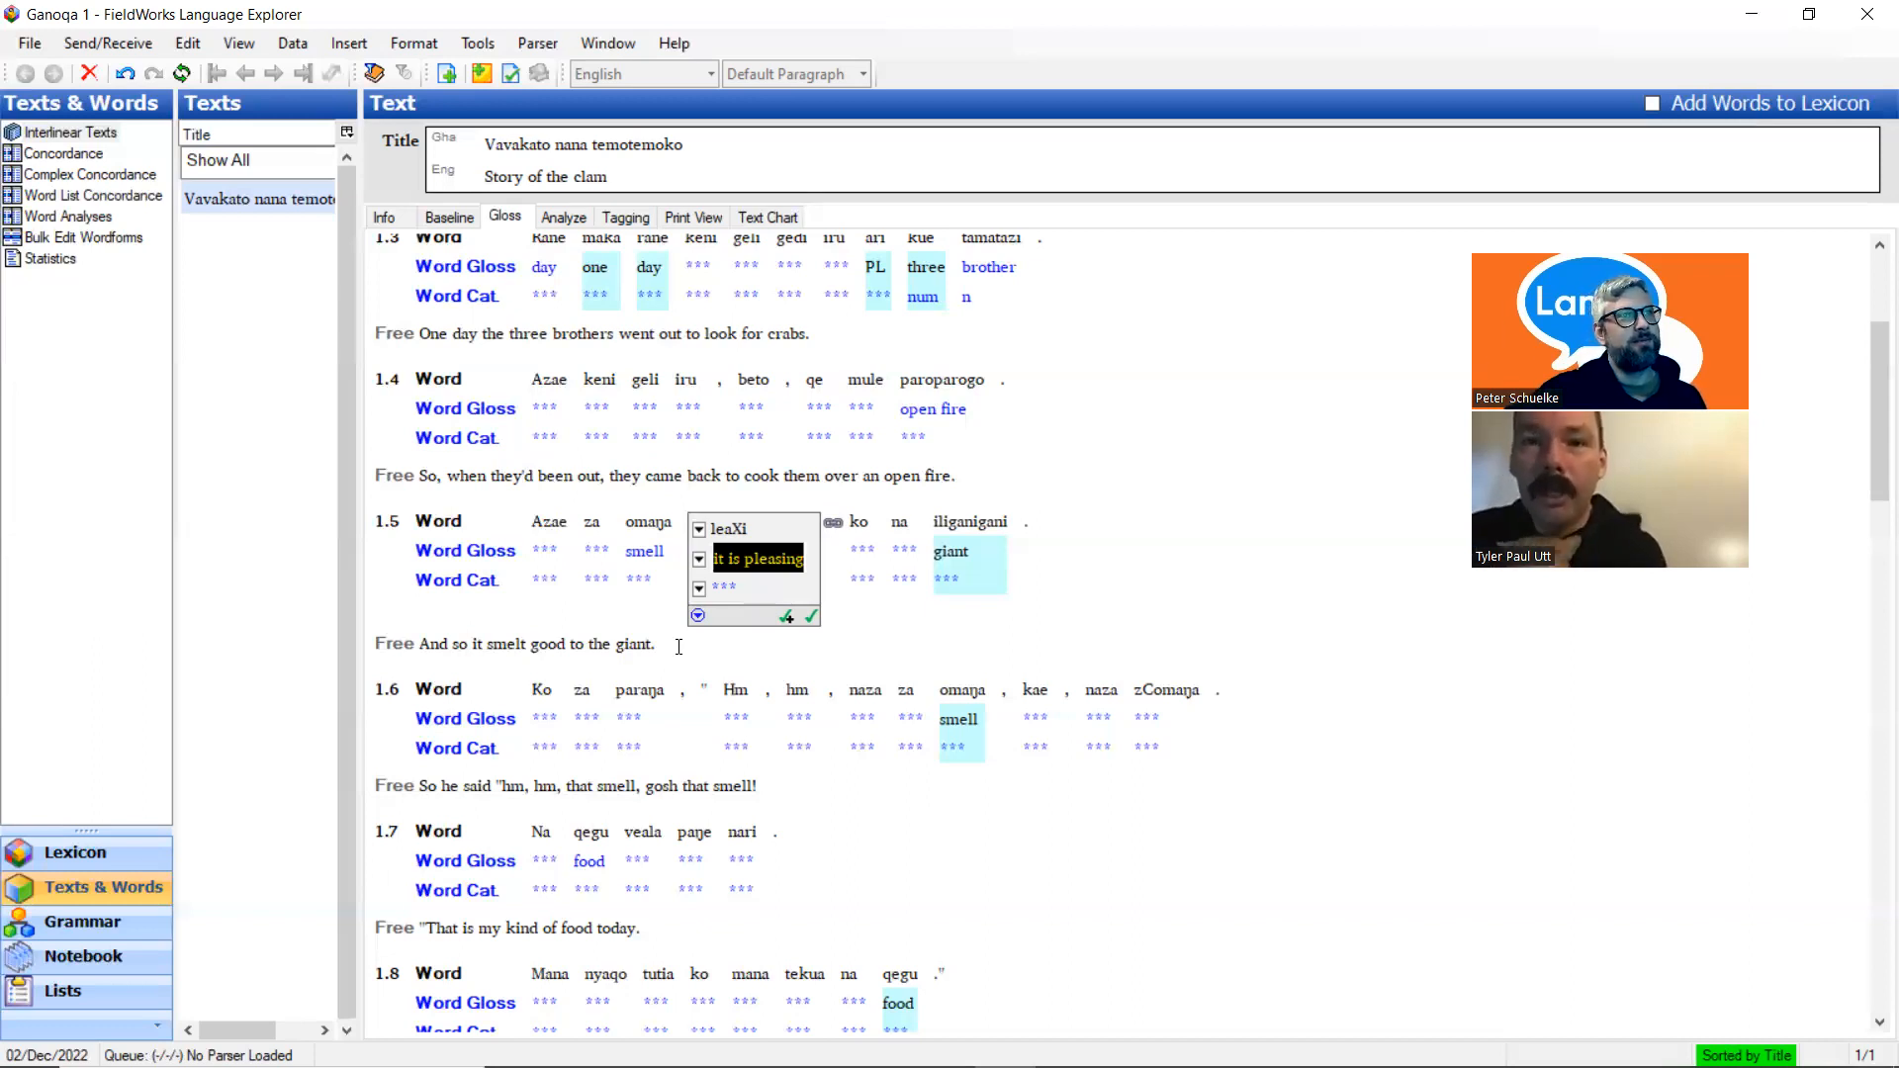
pyautogui.click(579, 225)
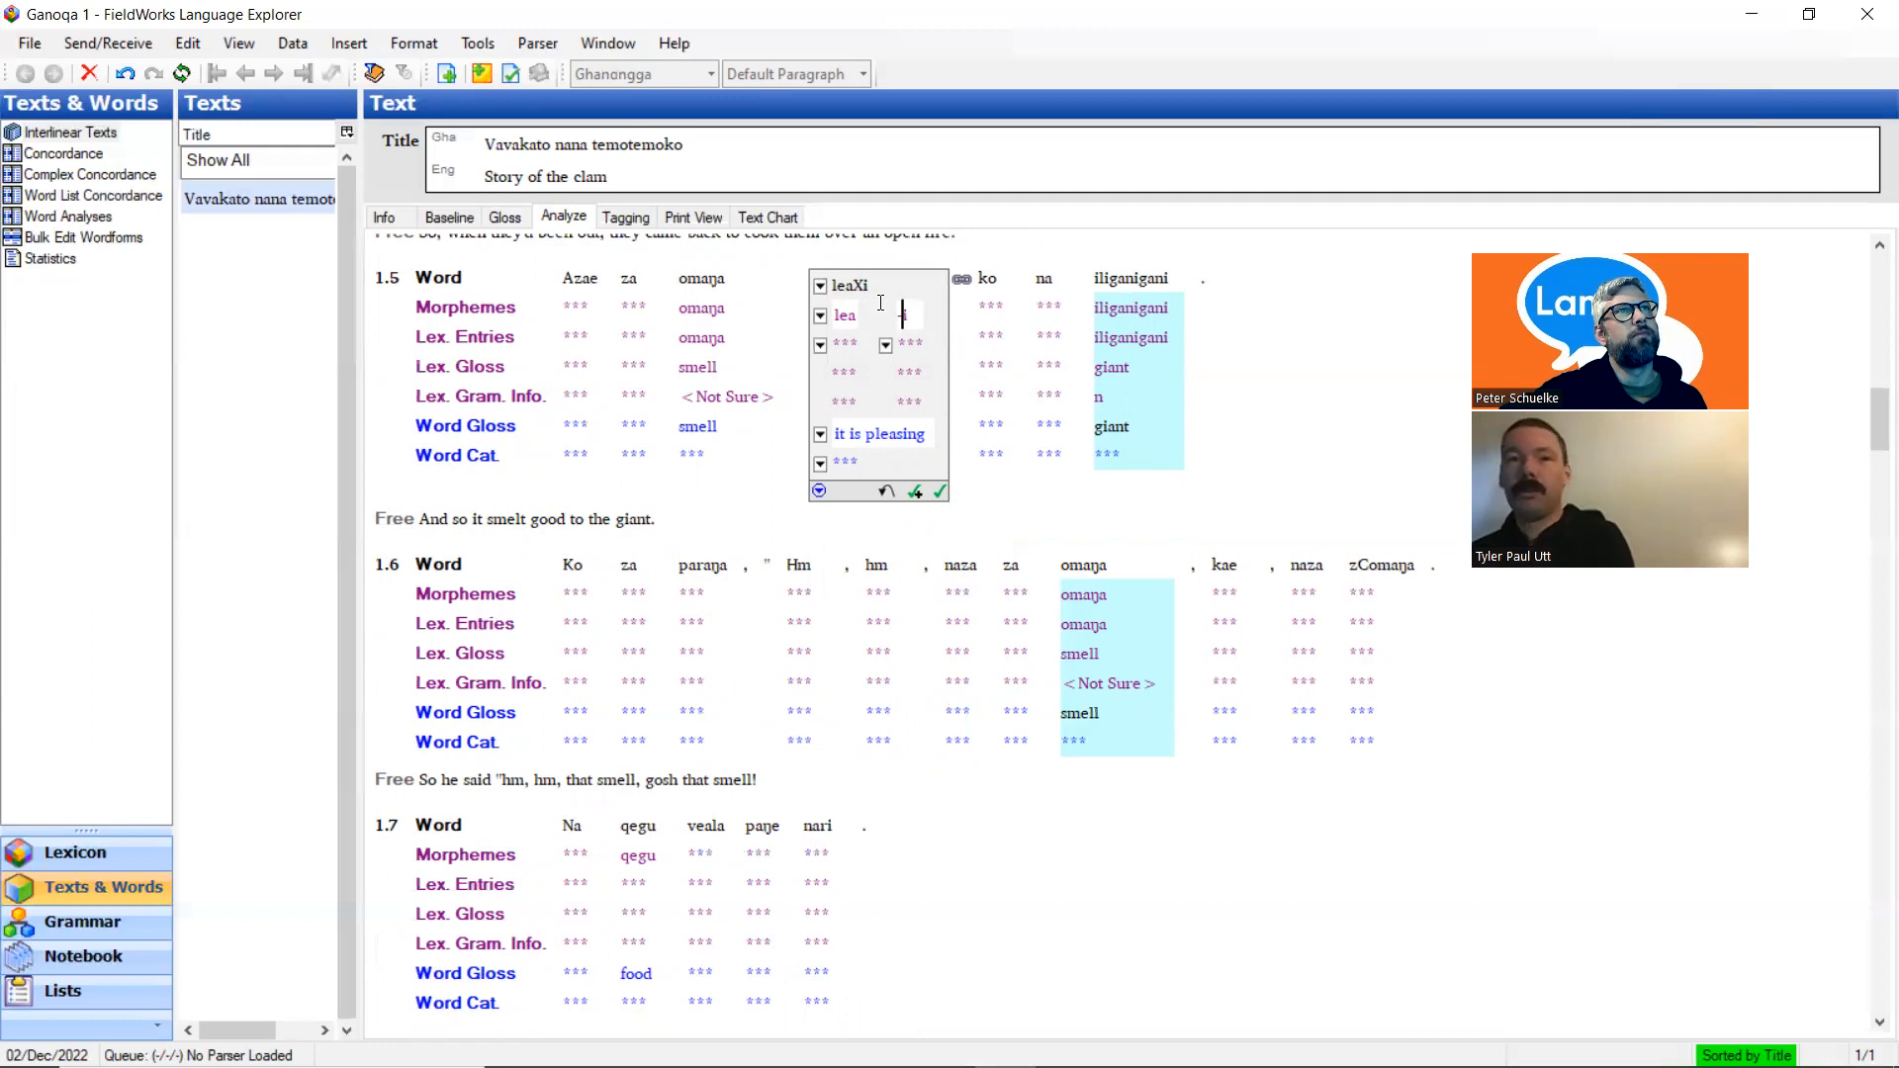
# Create a new lexical entry for the stem "lea" with the gloss "please" and the category Verb
pyautogui.click(820, 345)
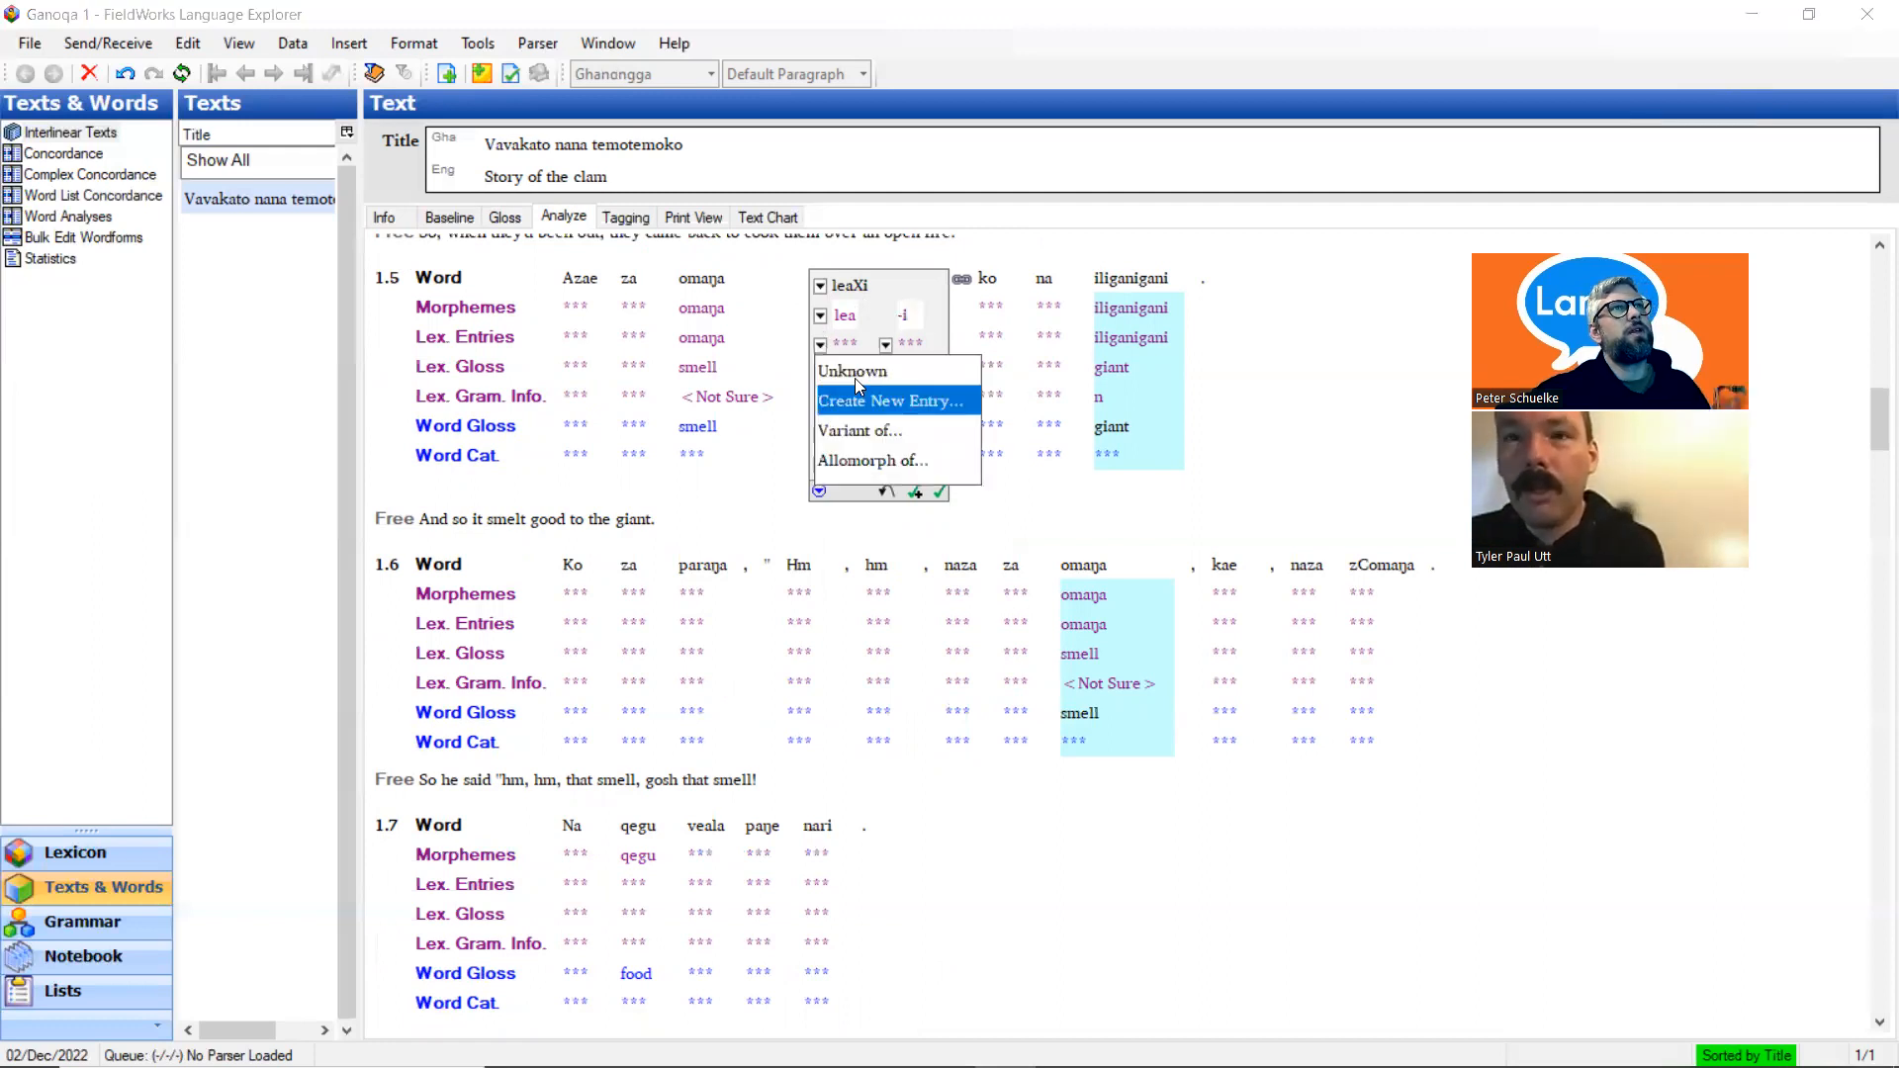
pyautogui.click(855, 381)
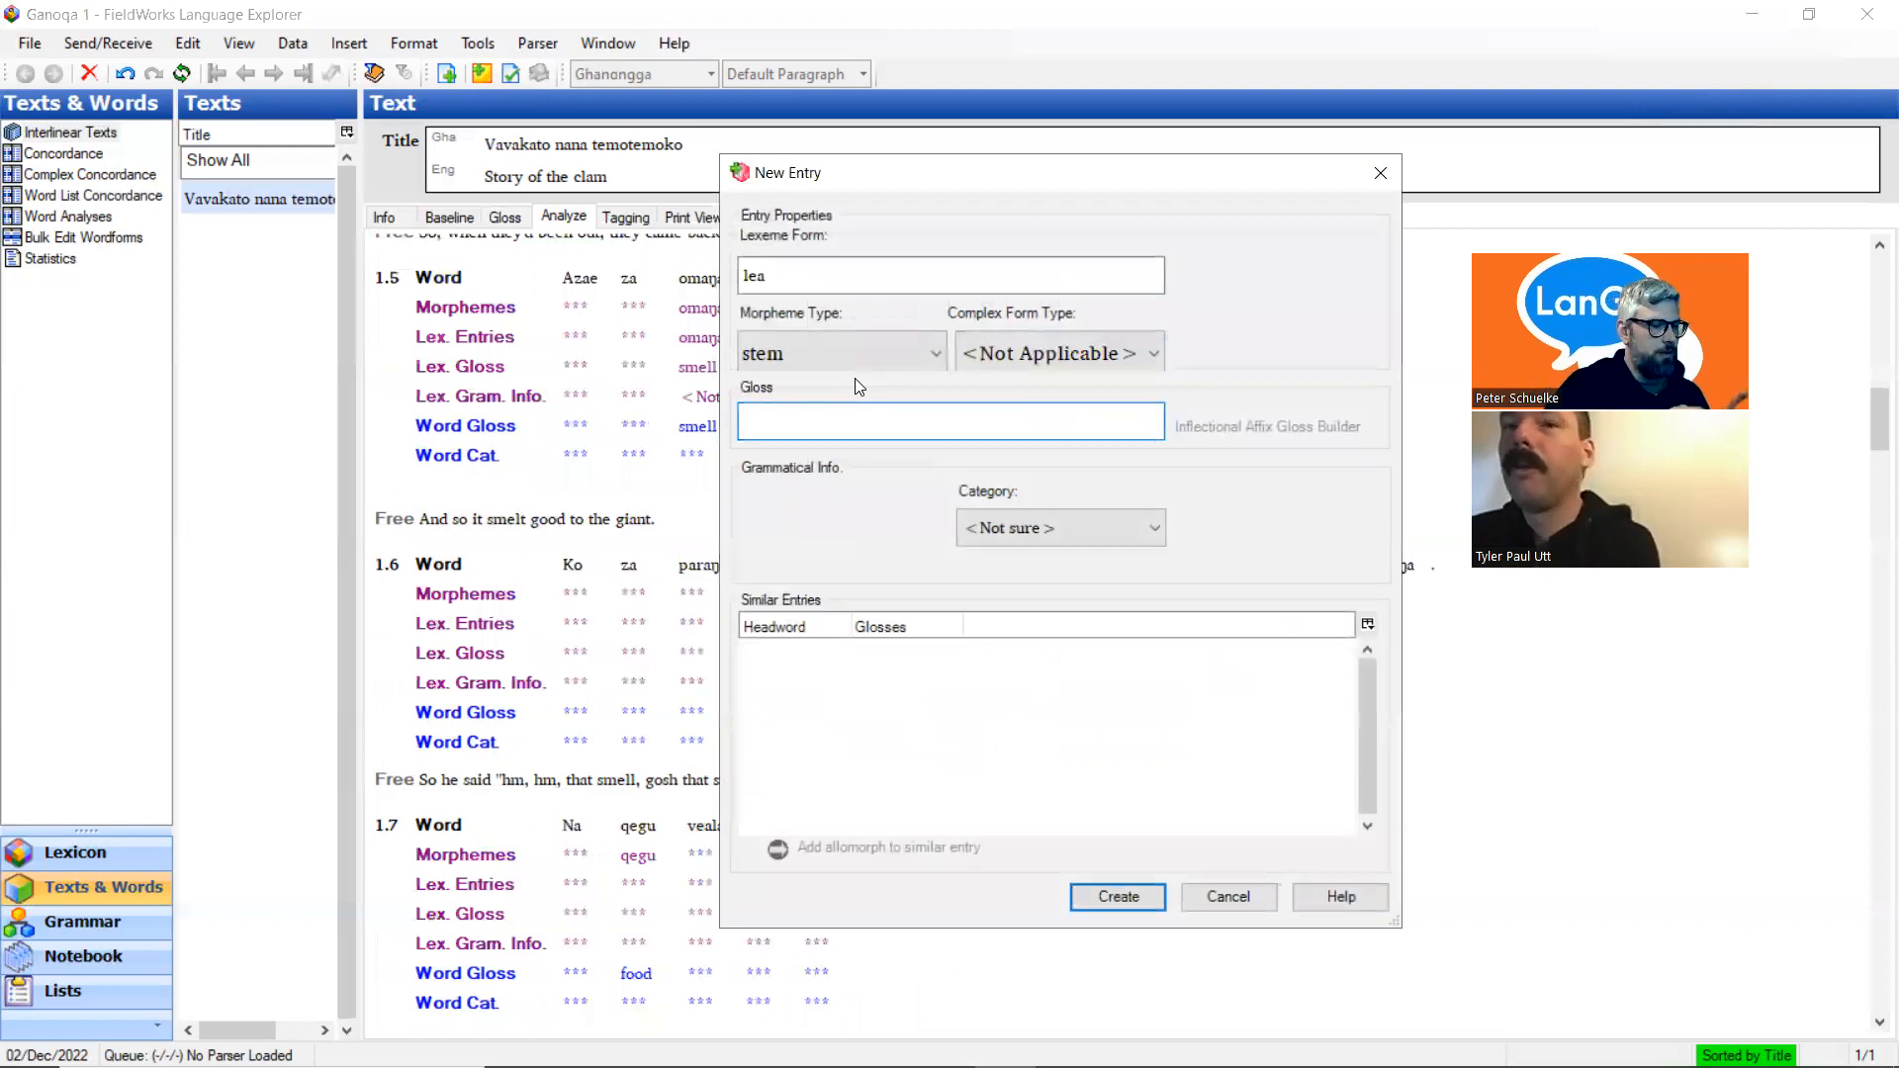
pyautogui.write('please')
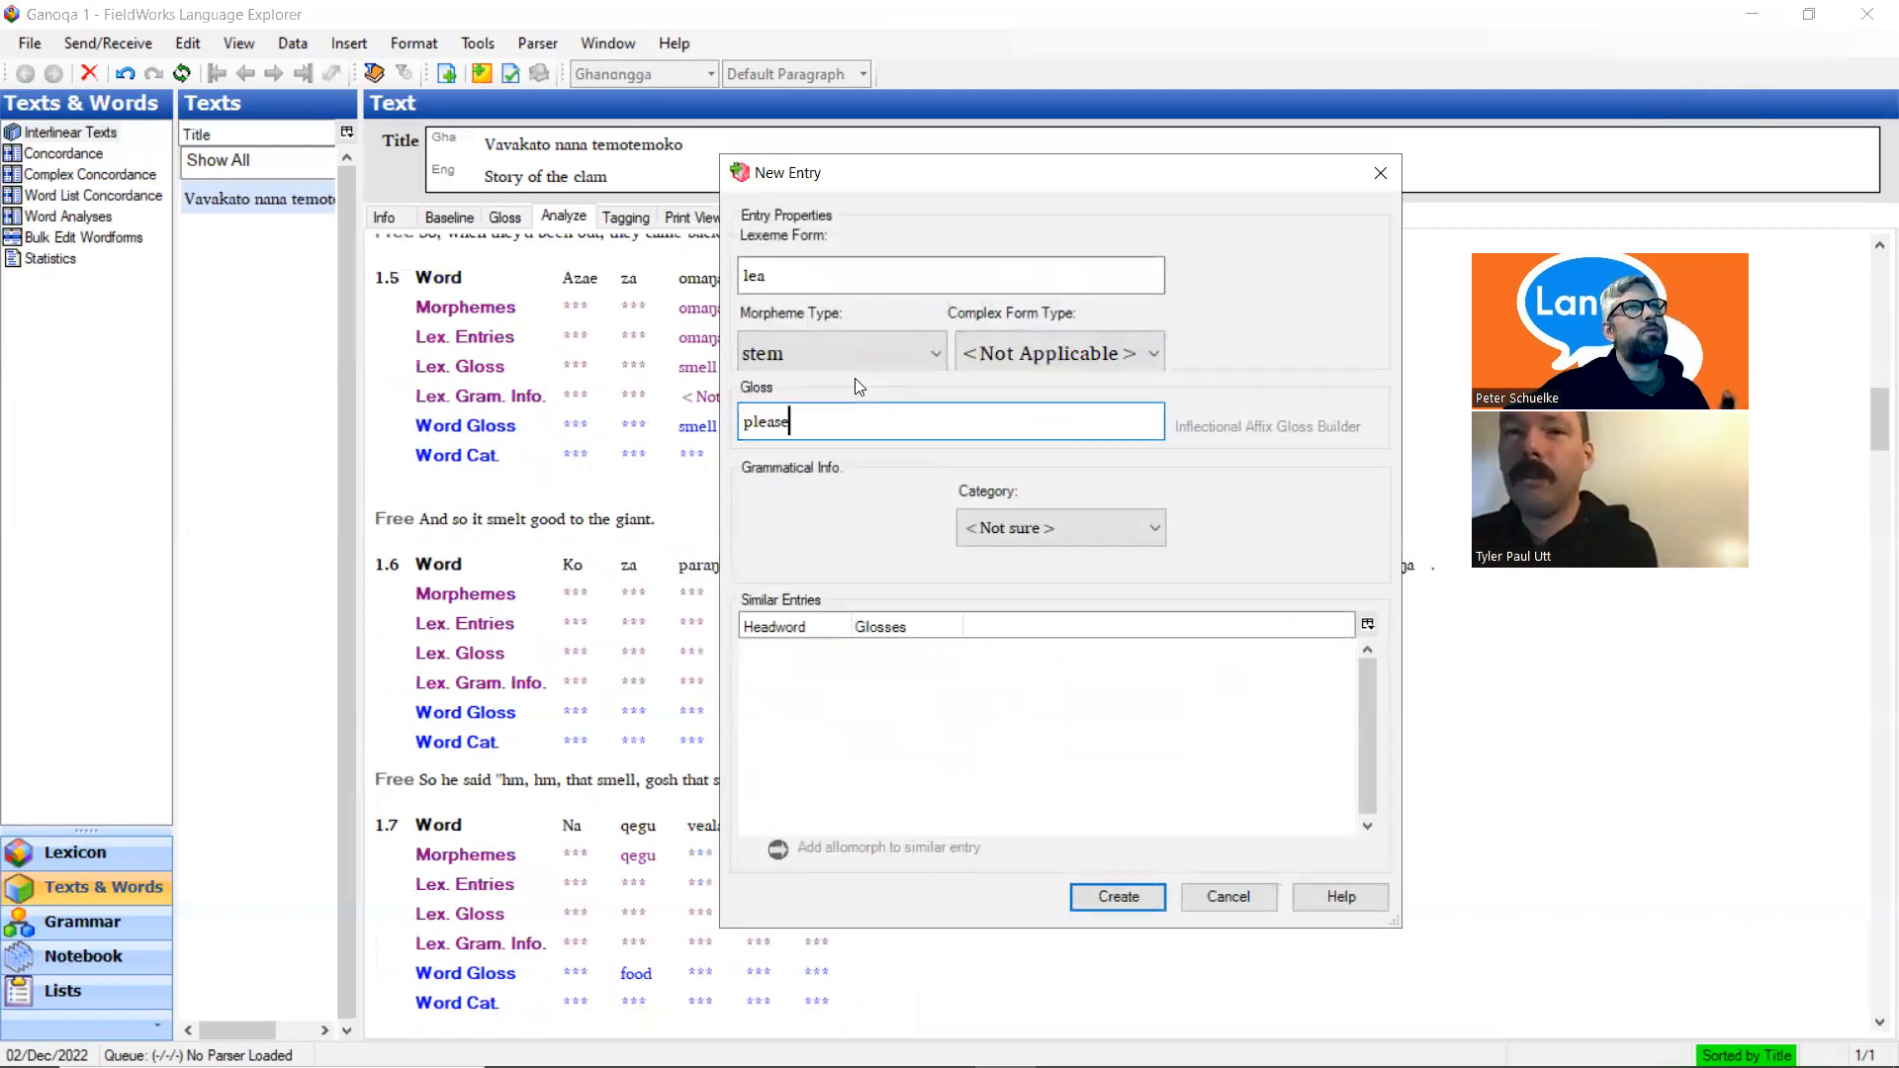
pyautogui.click(1111, 532)
pyautogui.click(1006, 663)
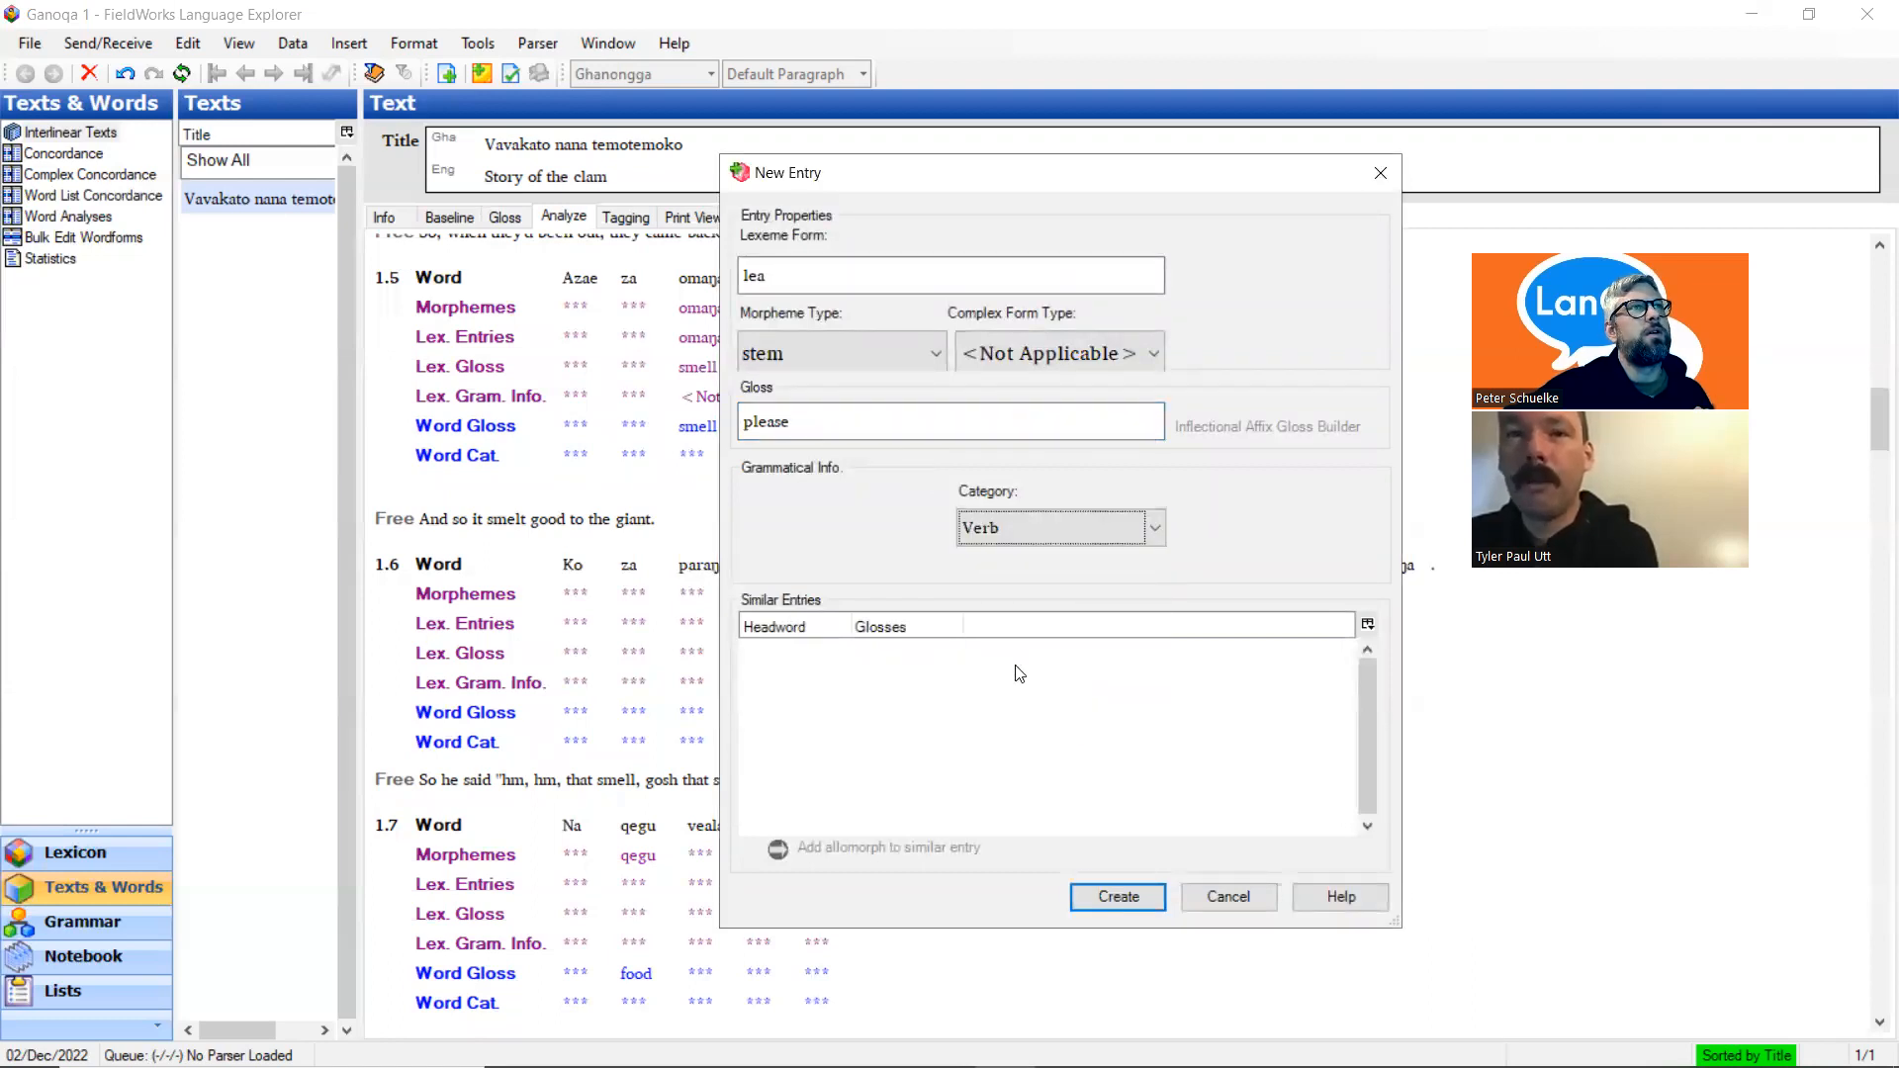
pyautogui.click(1128, 898)
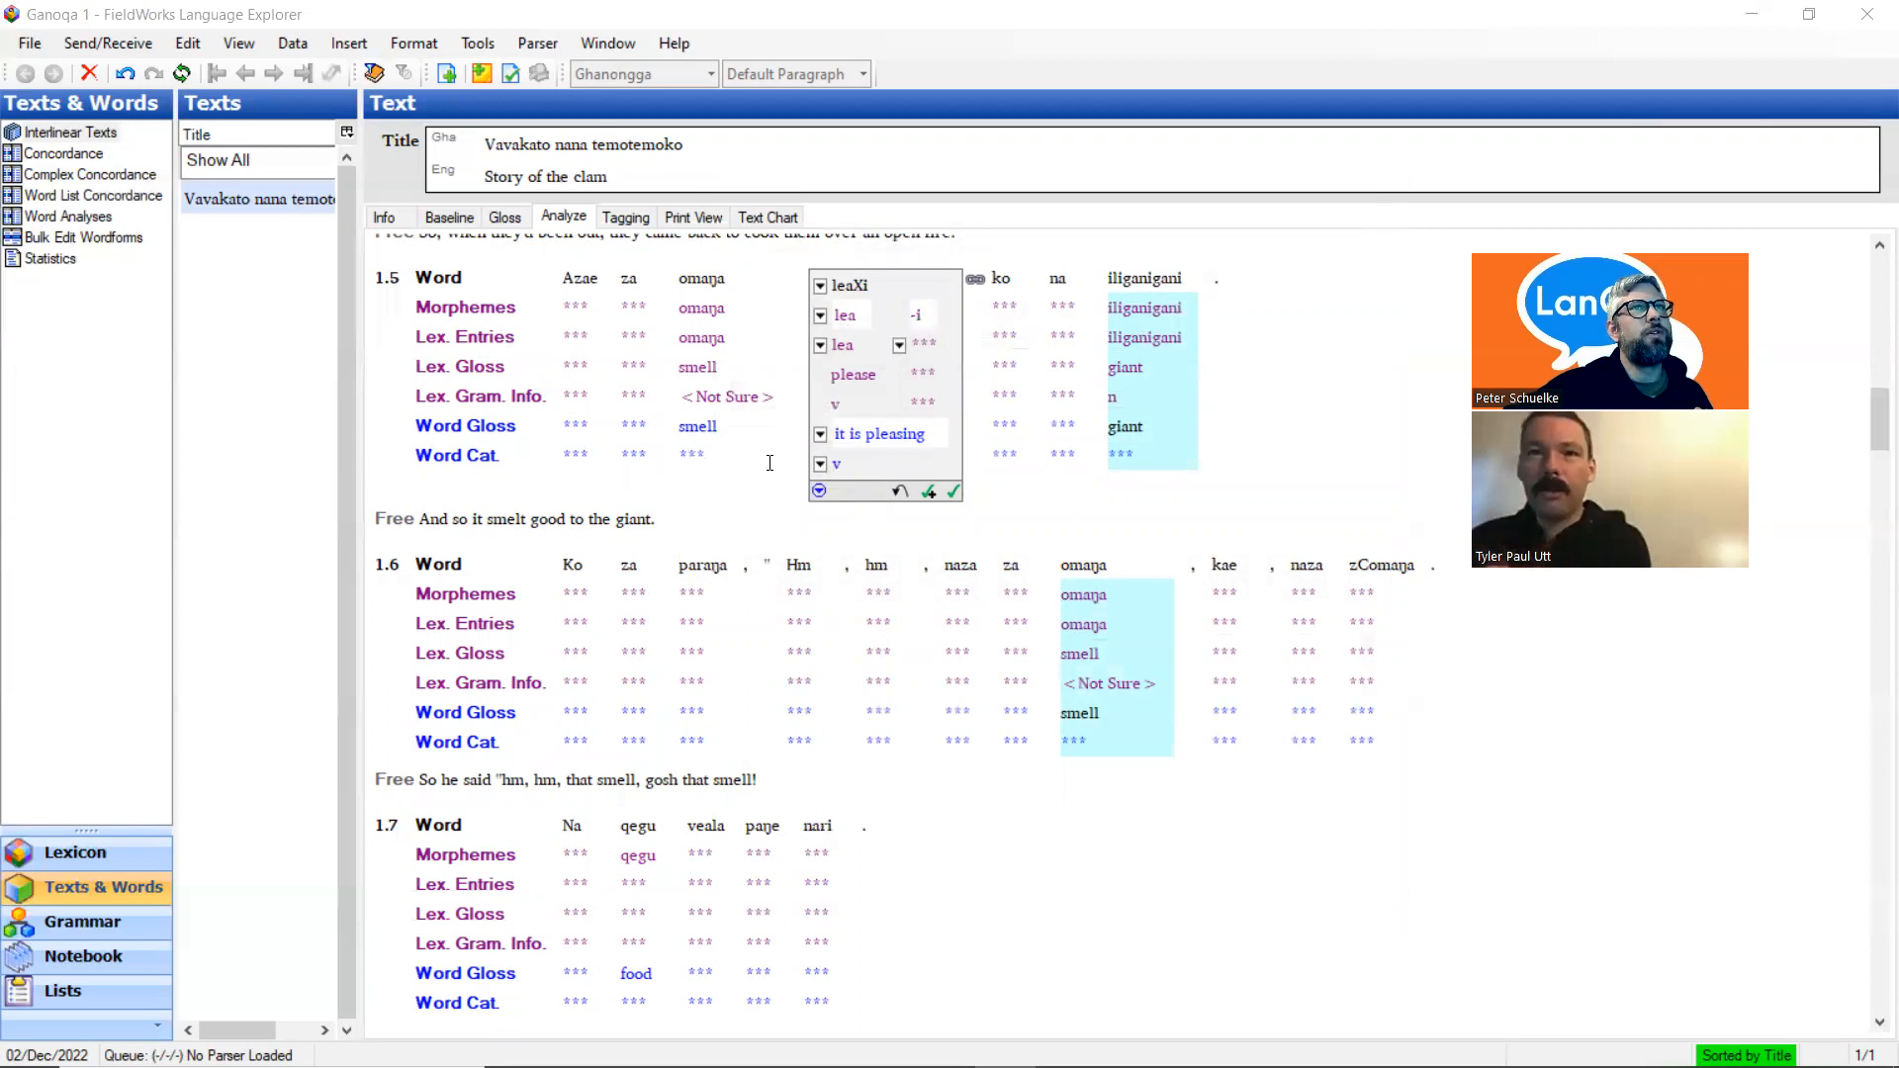
# Examine the morpheme analysis throughout the clam story, comparing the other lines with "leaXi" and "omaŋa" in lines 1.5 and 1.6
pyautogui.scroll(3, 894, 382)
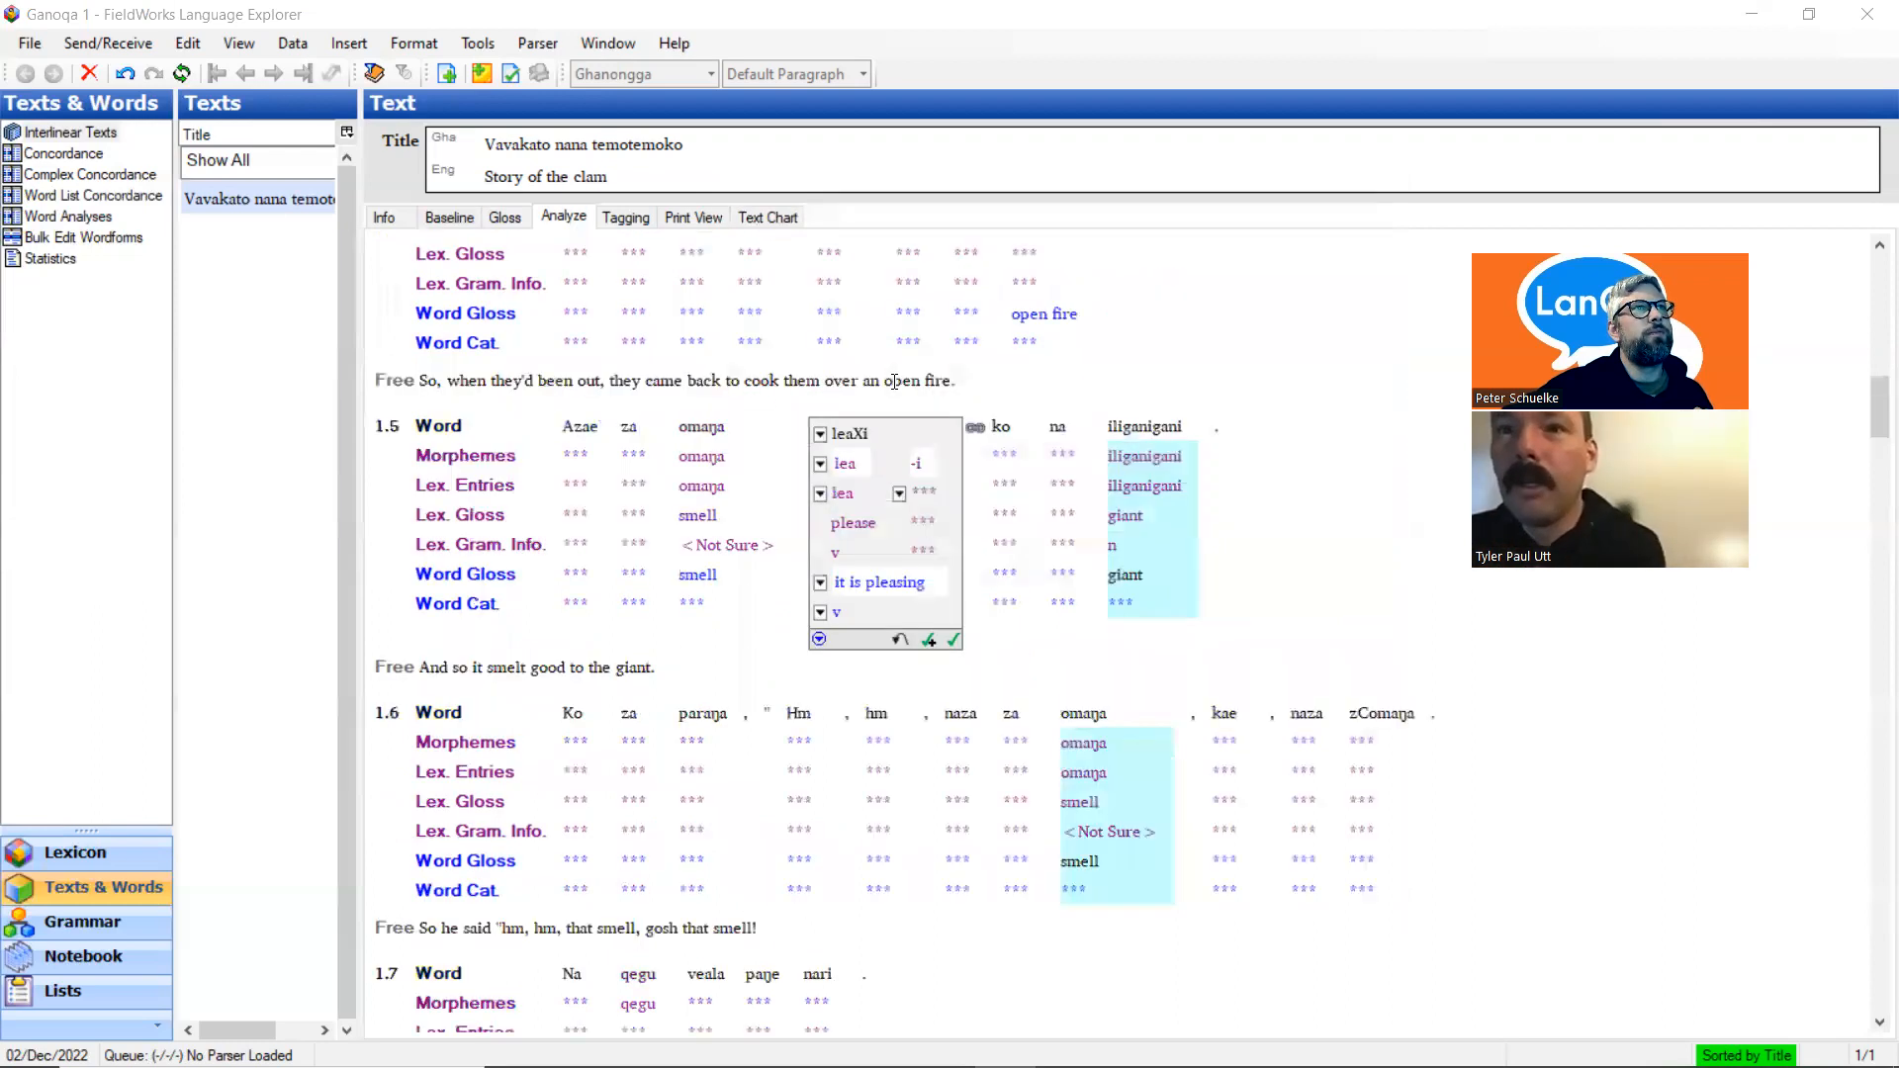
pyautogui.scroll(5, 894, 381)
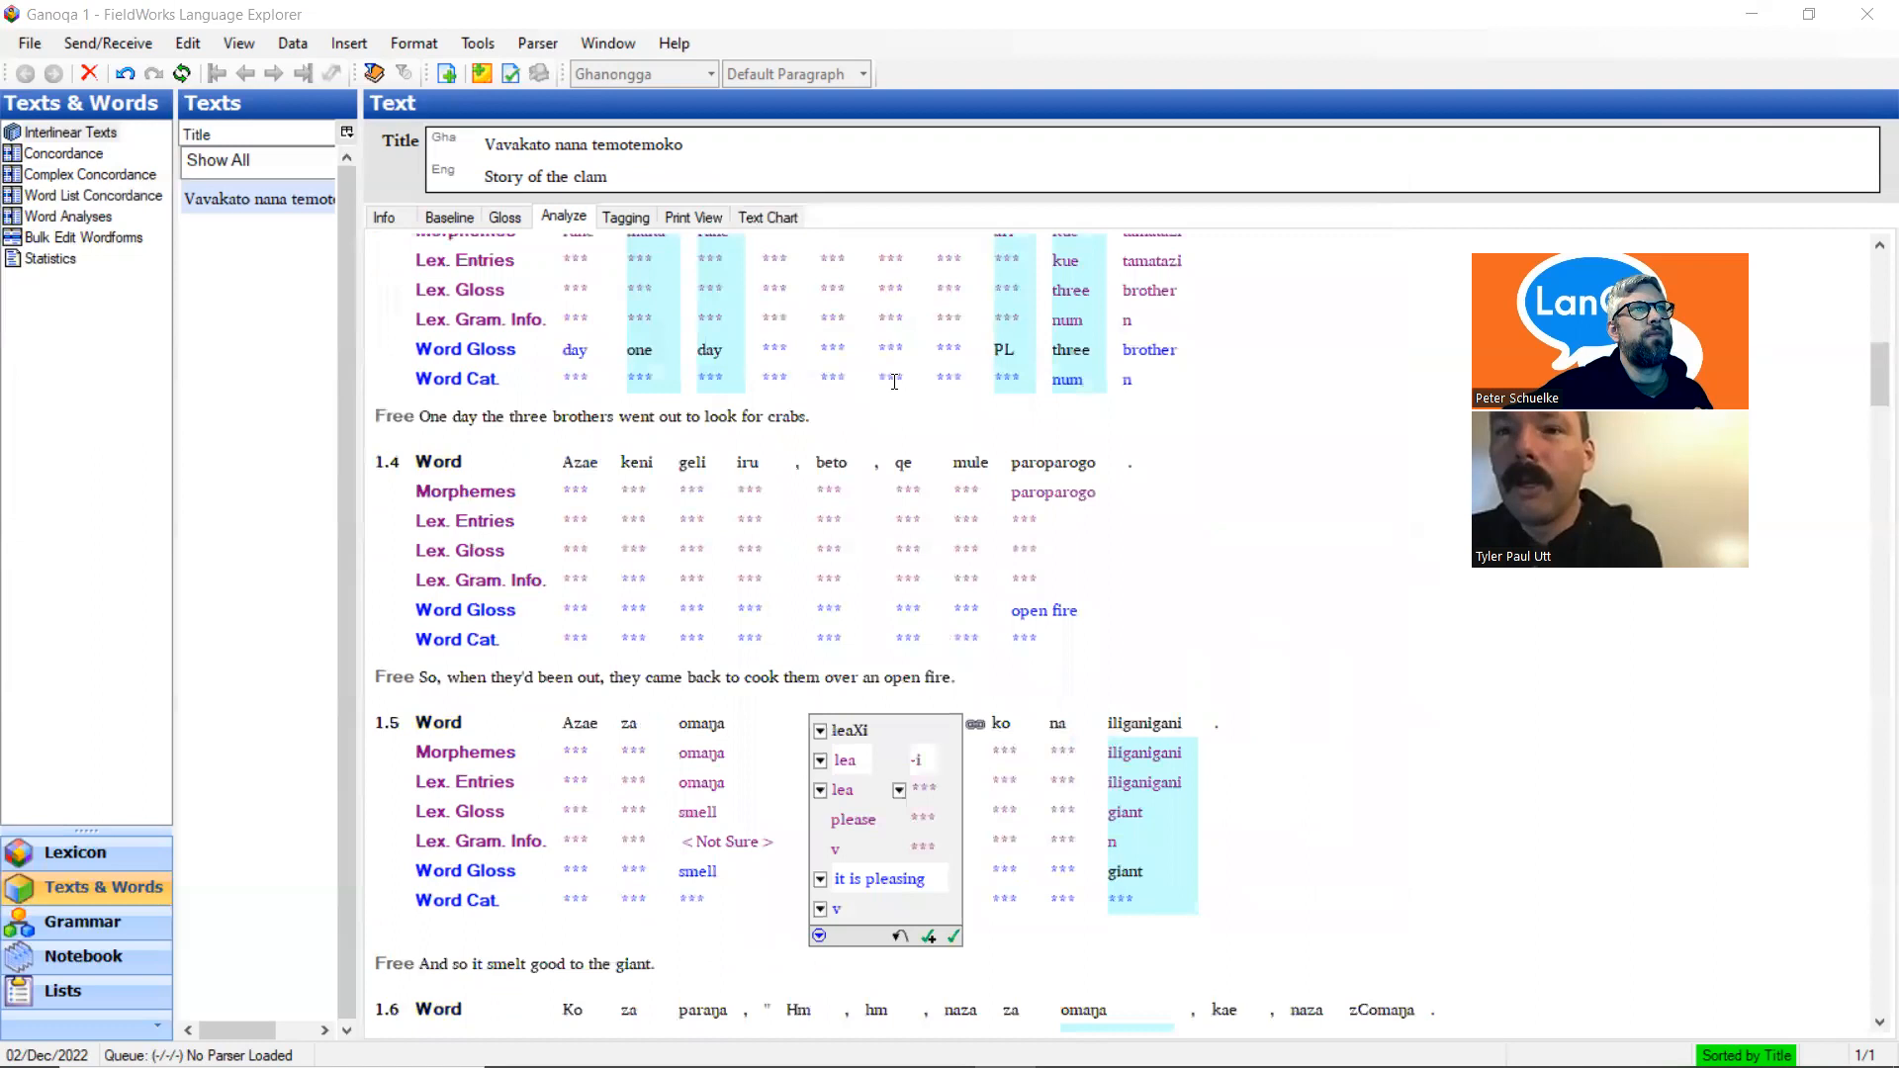
pyautogui.scroll(-3, 894, 382)
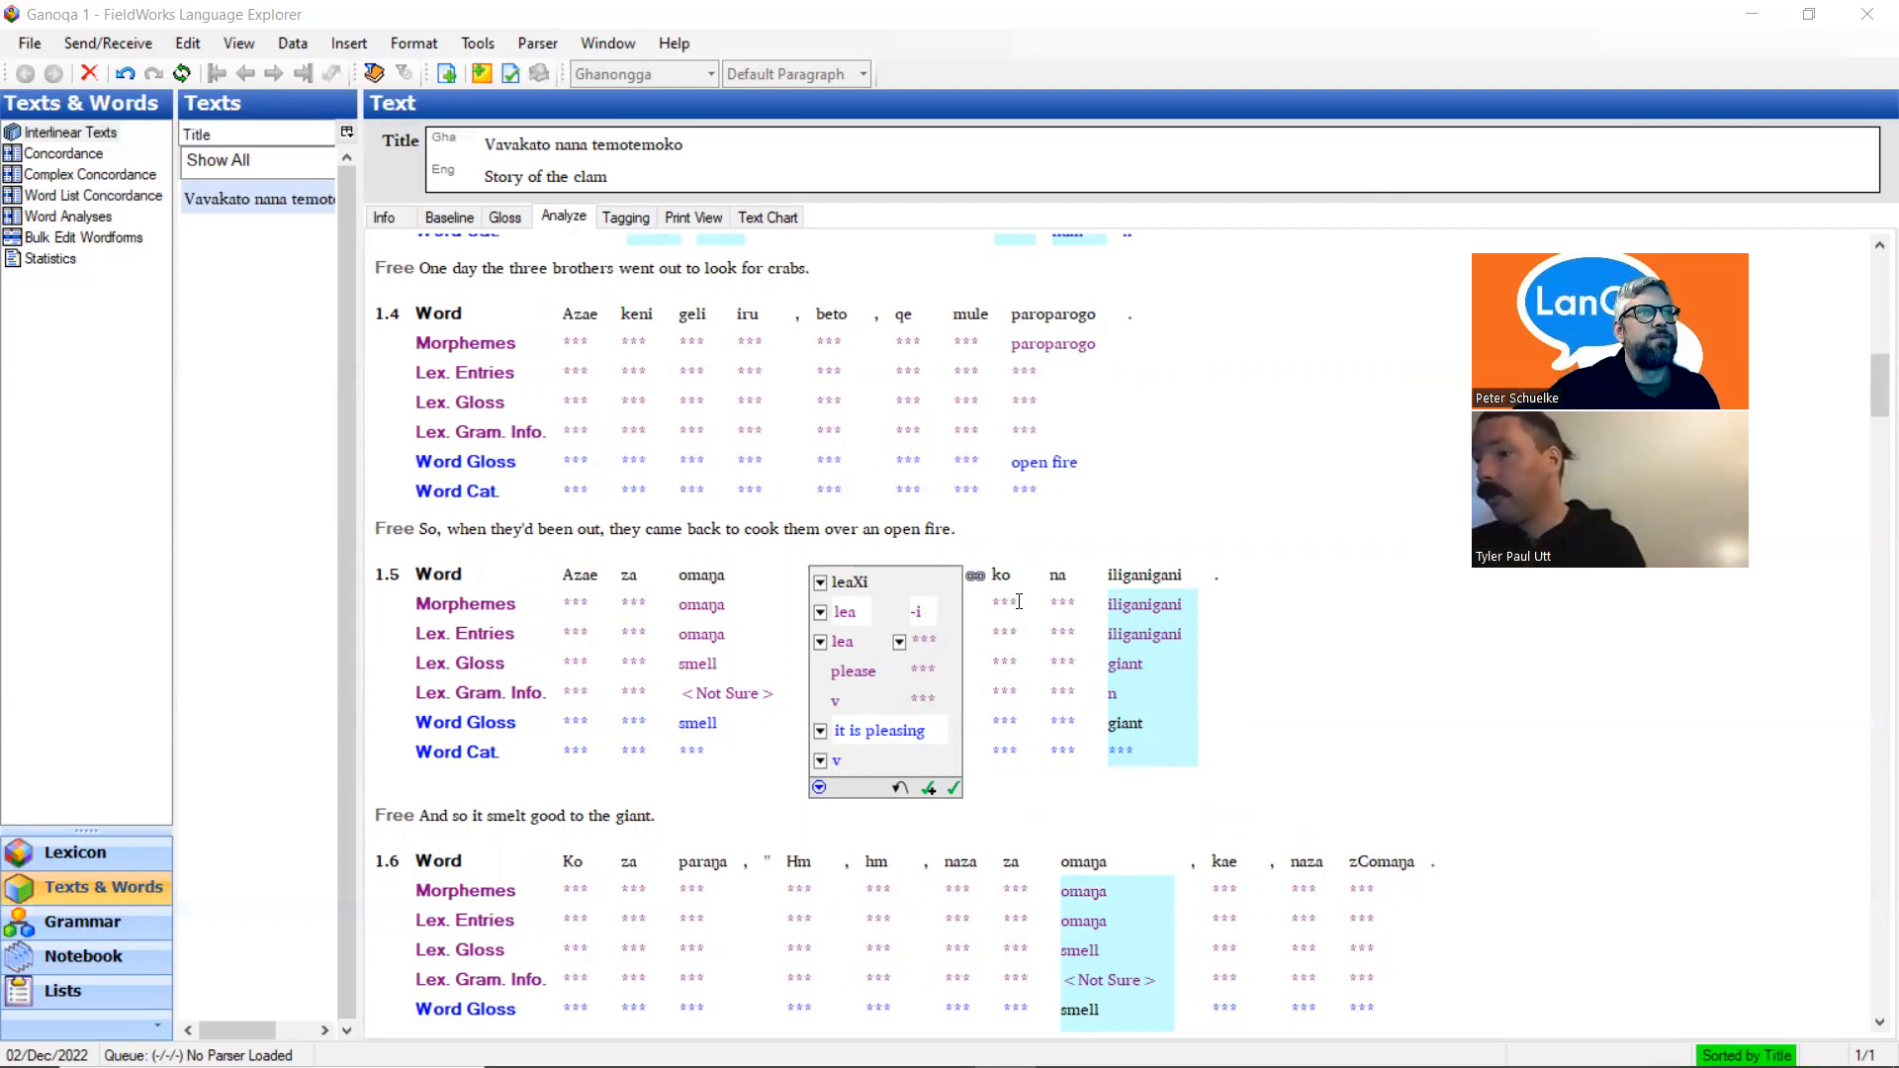
pyautogui.scroll(-15, 1018, 602)
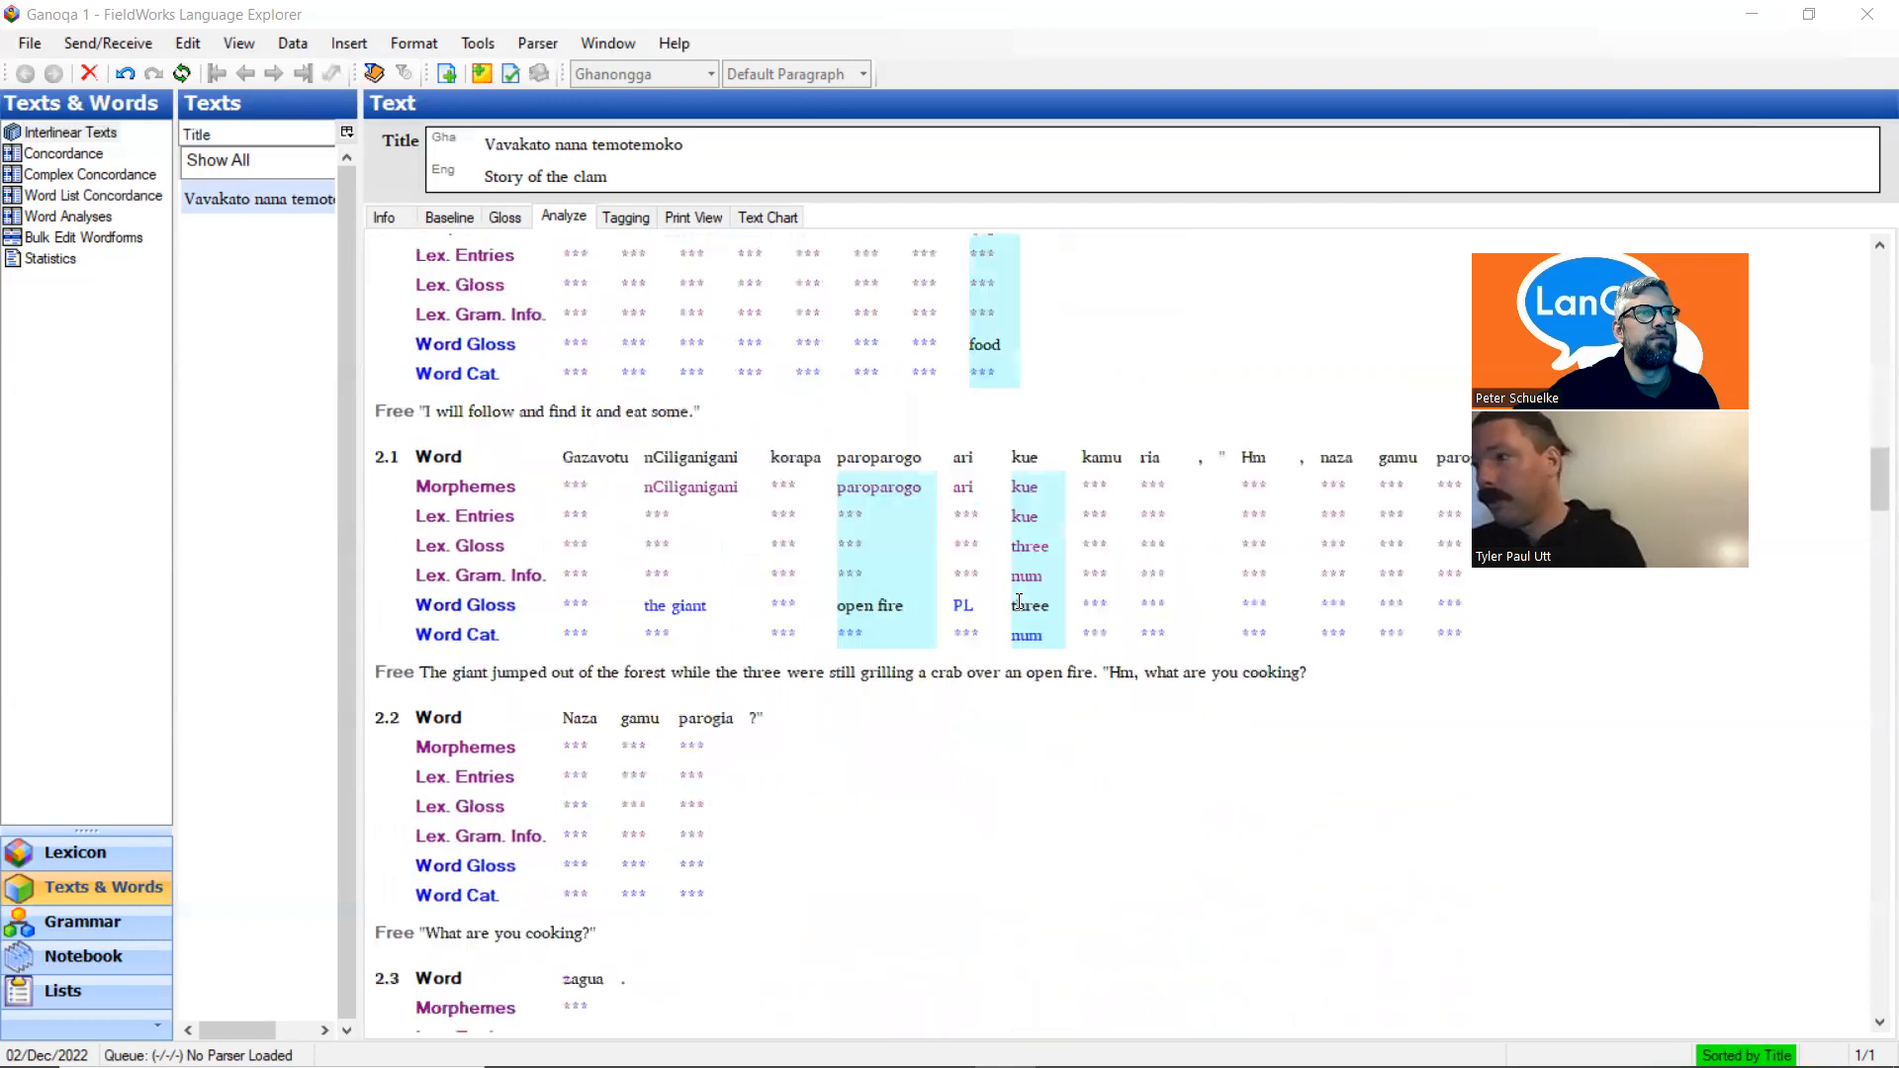
pyautogui.scroll(-15, 1019, 602)
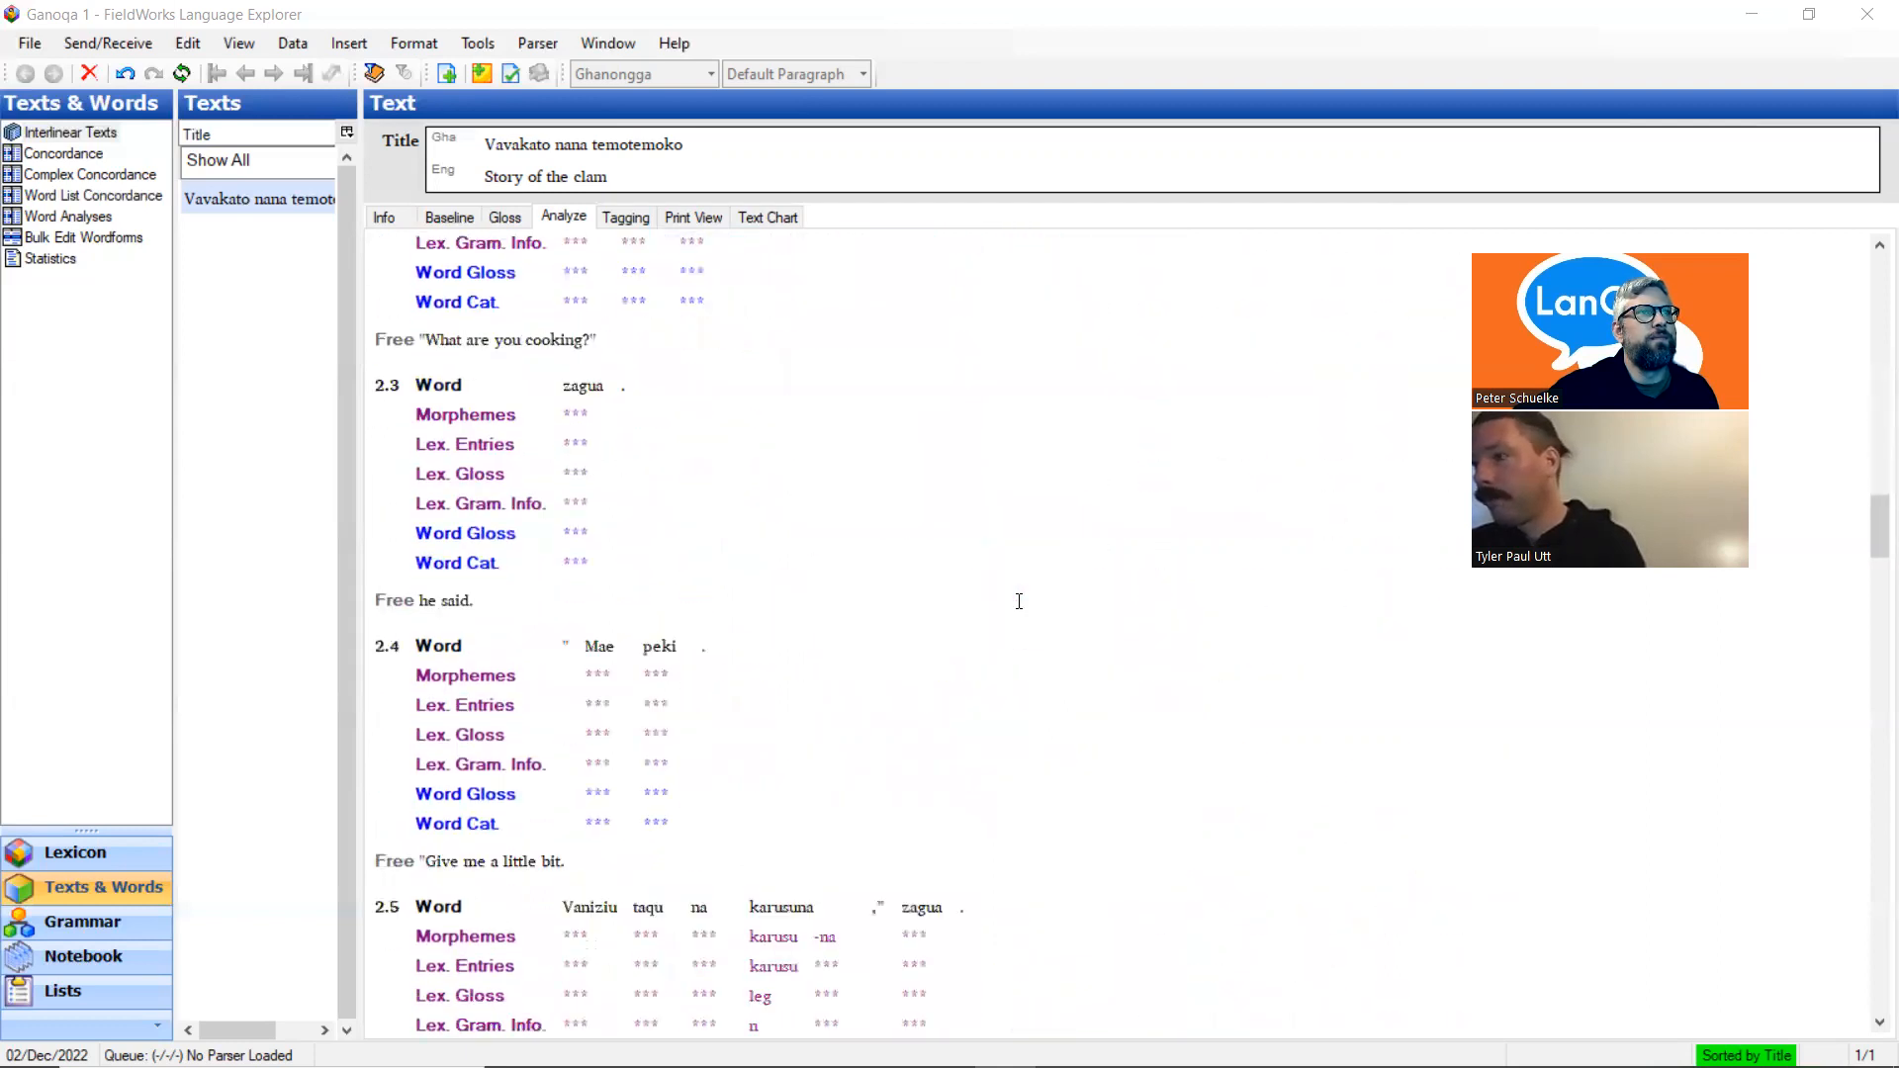
pyautogui.scroll(-20, 1019, 602)
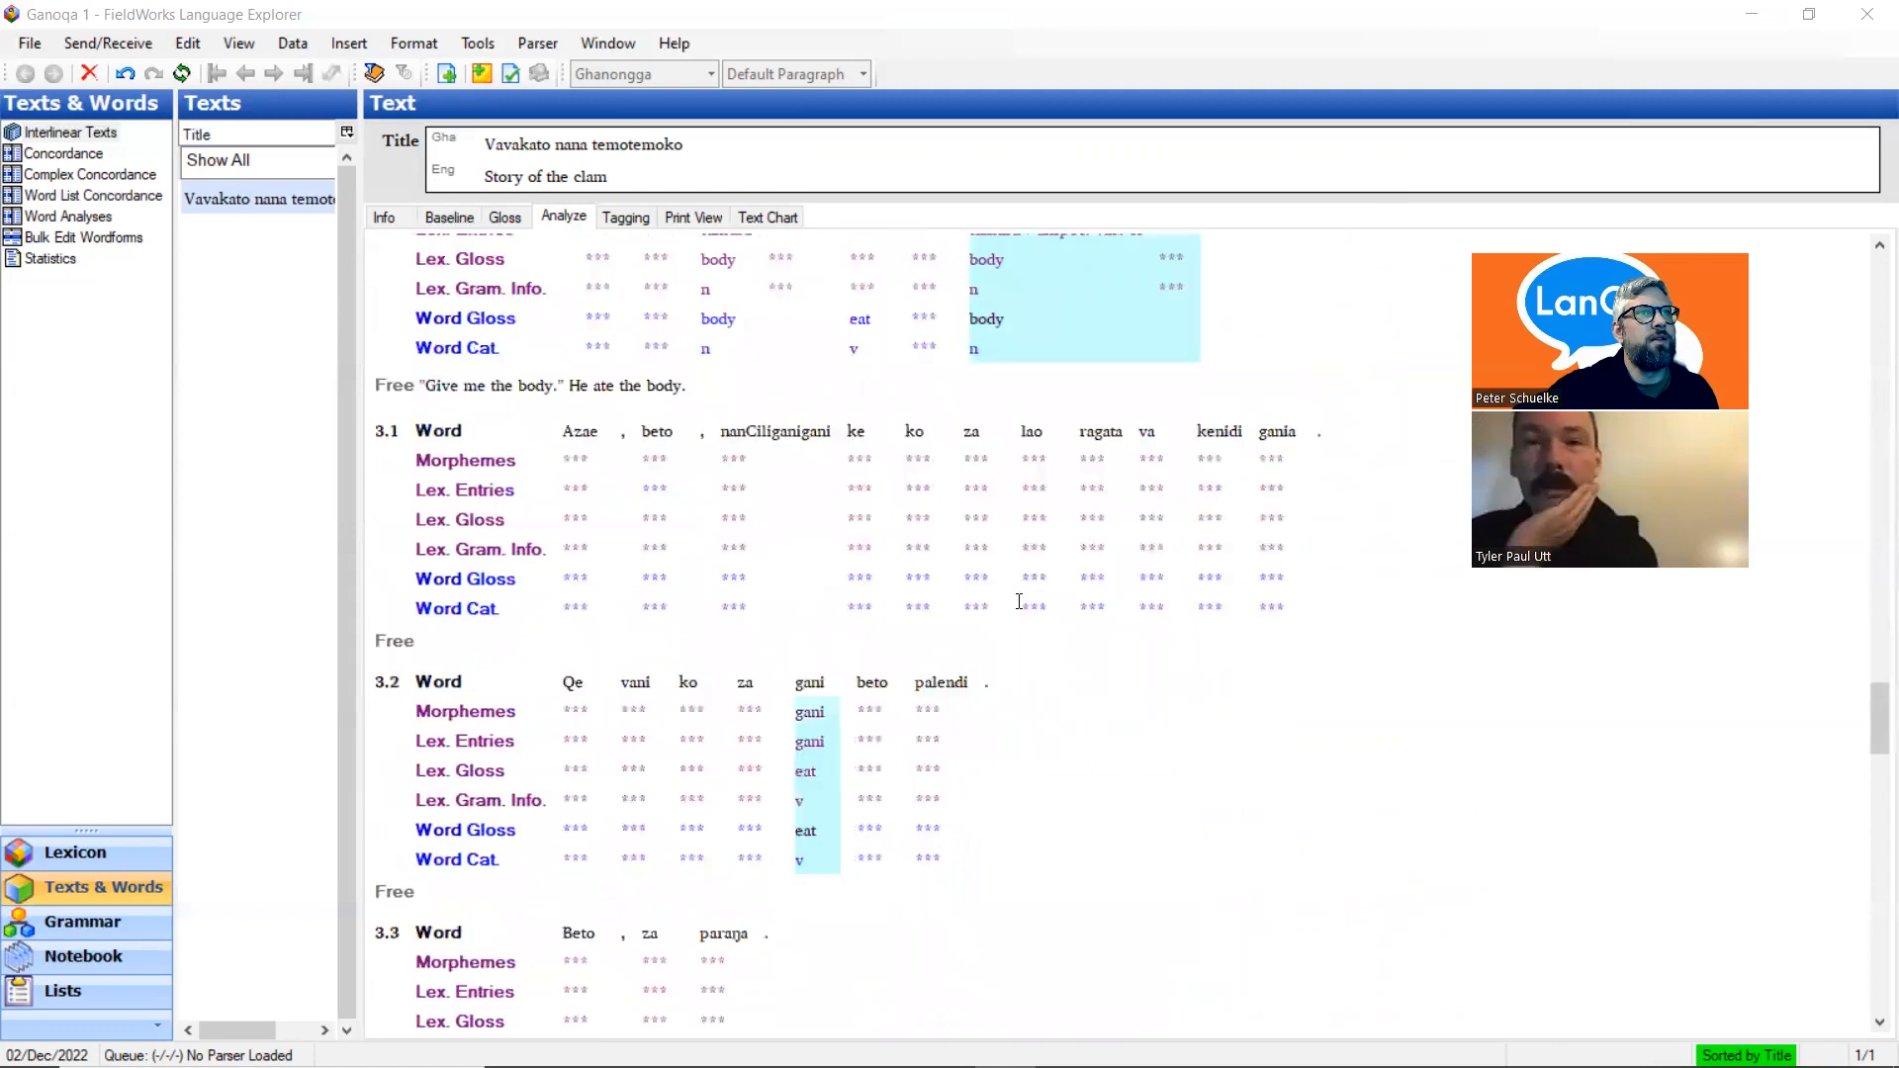
pyautogui.scroll(-5, 1018, 602)
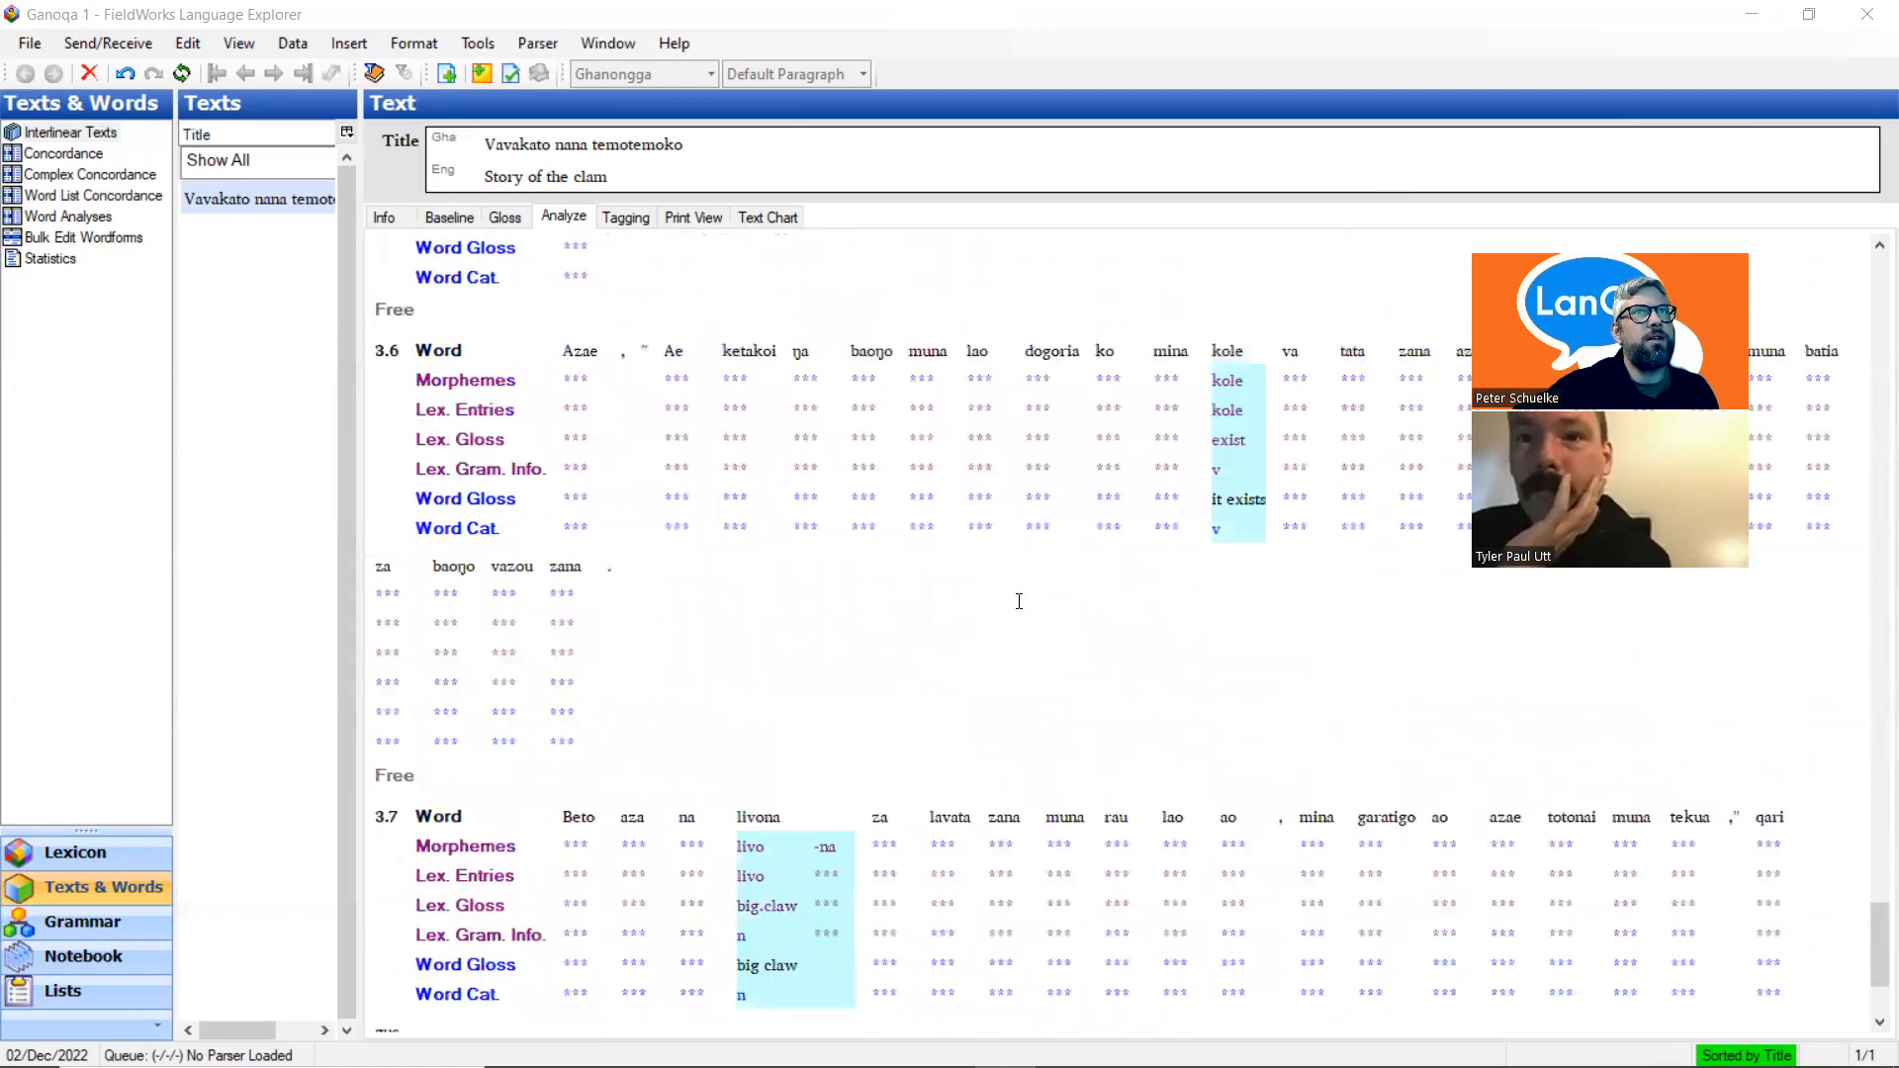
pyautogui.scroll(-4, 1019, 602)
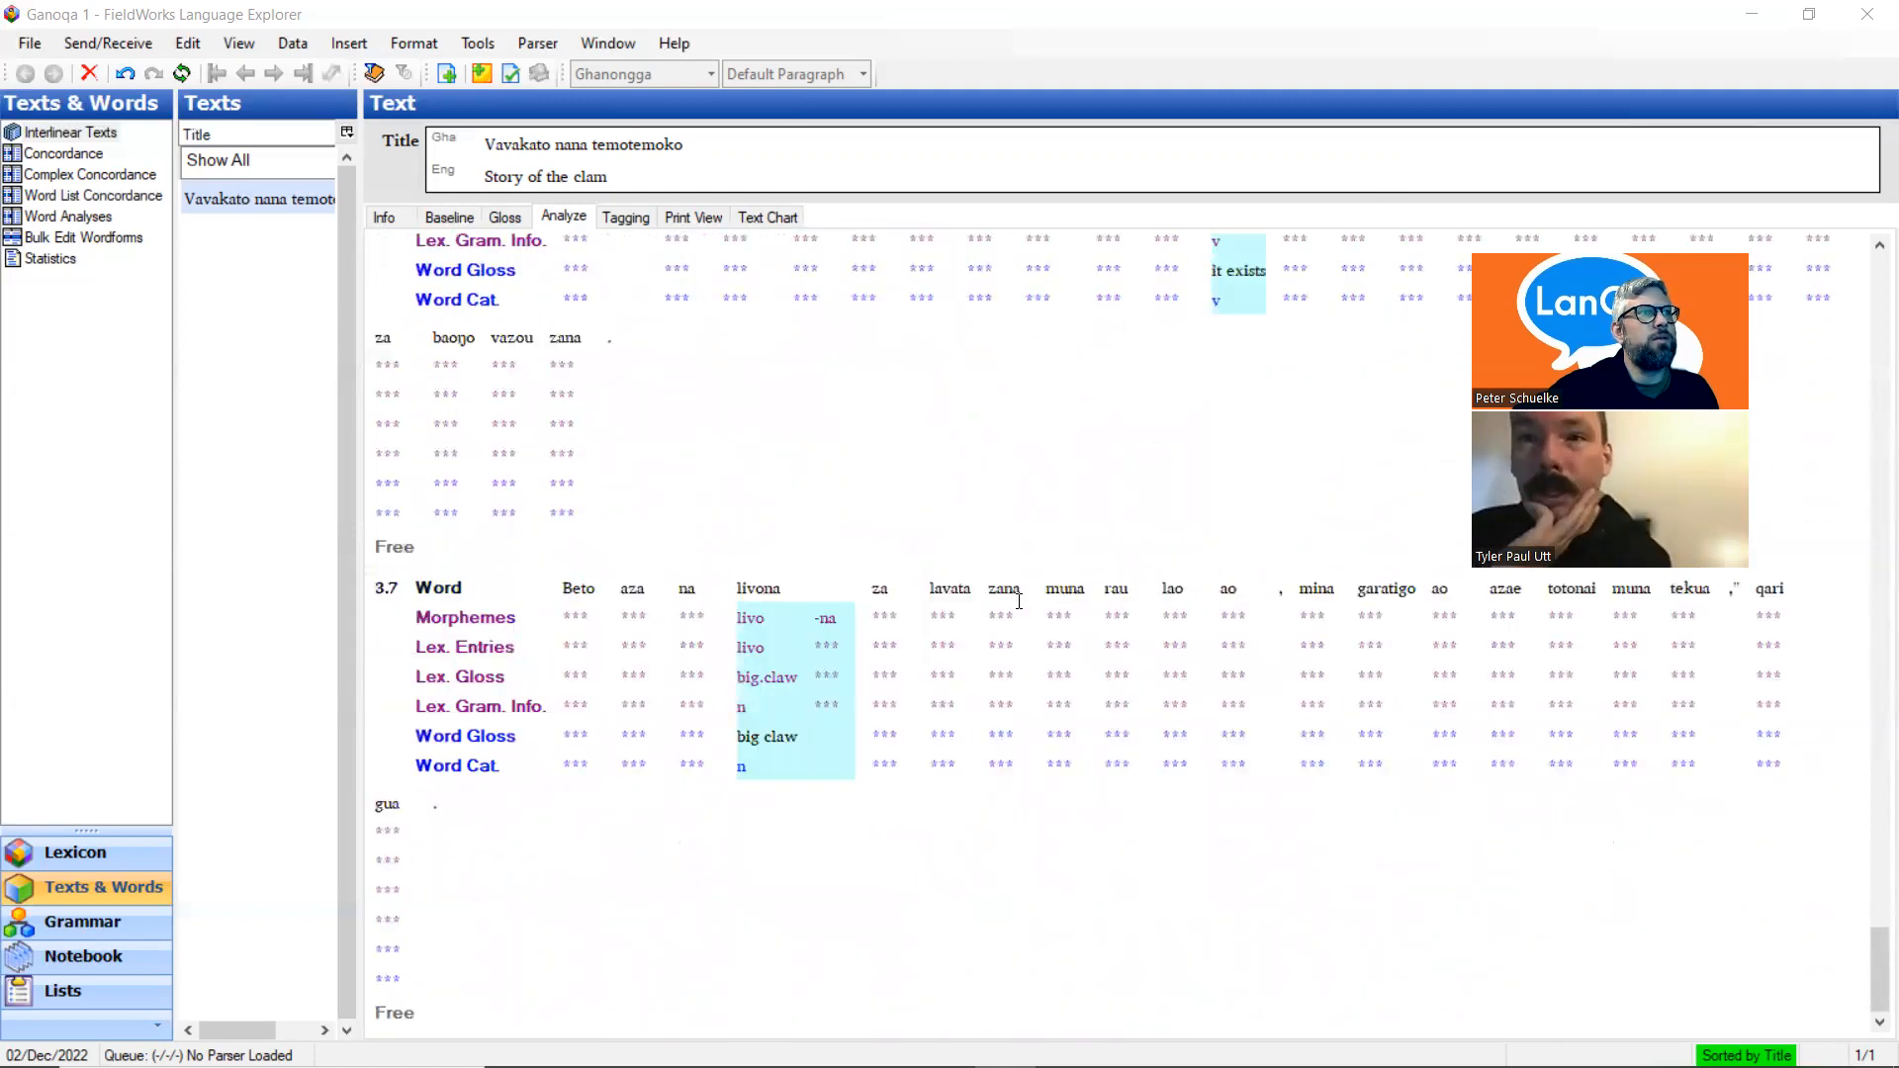
pyautogui.scroll(20, 1019, 601)
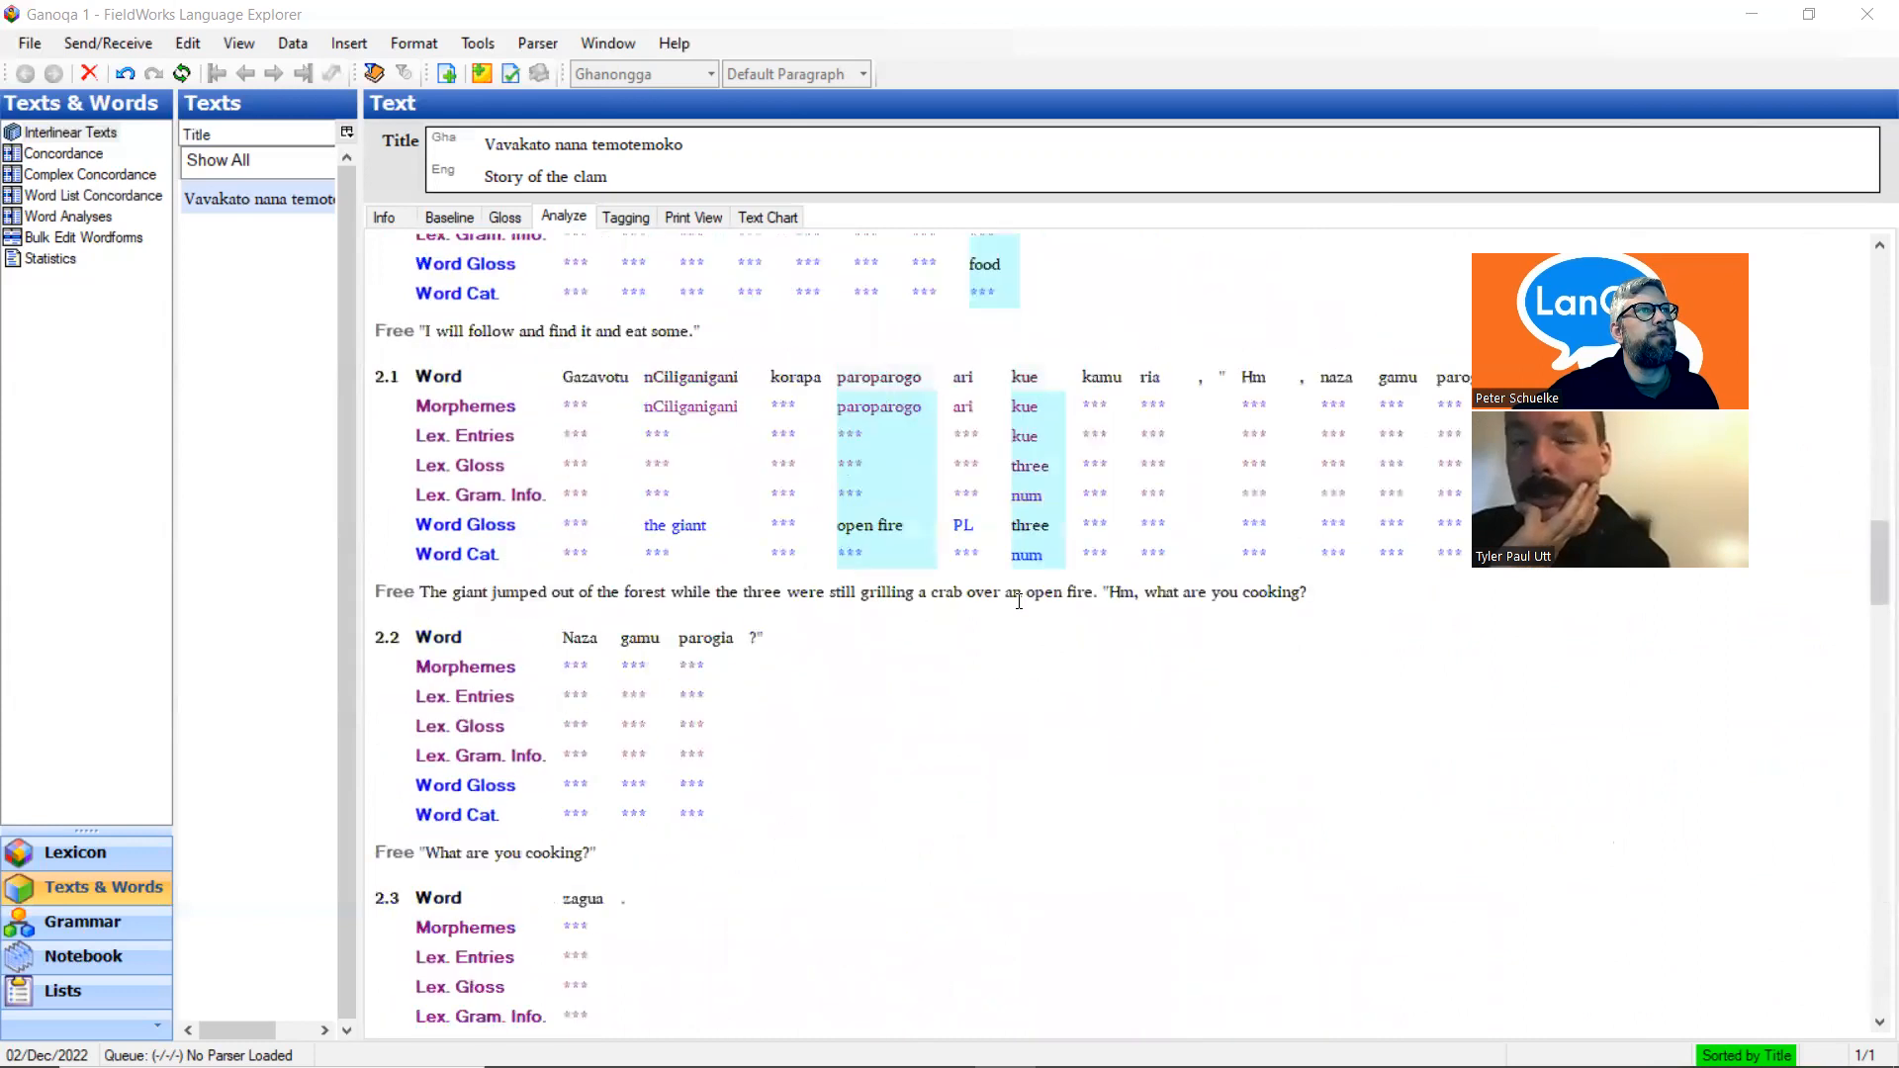
pyautogui.scroll(16, 1019, 601)
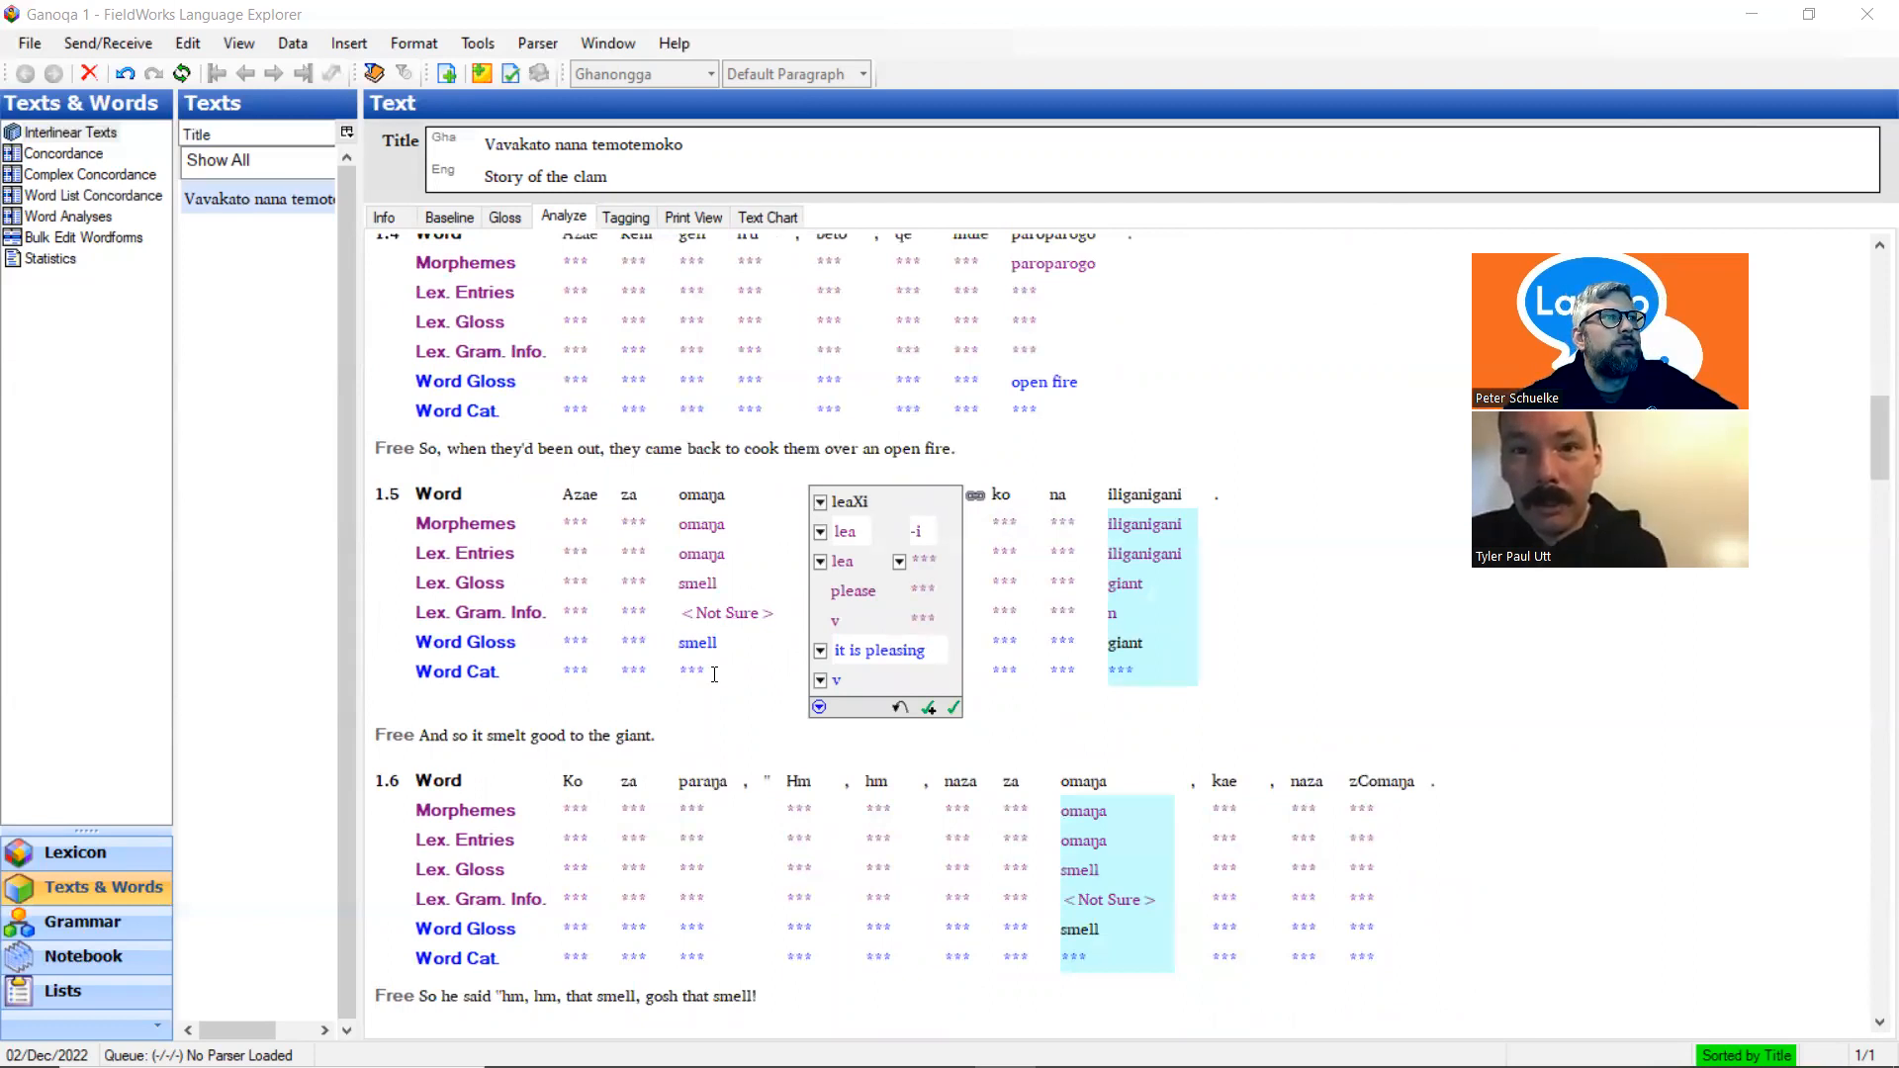
pyautogui.scroll(-3, 796, 741)
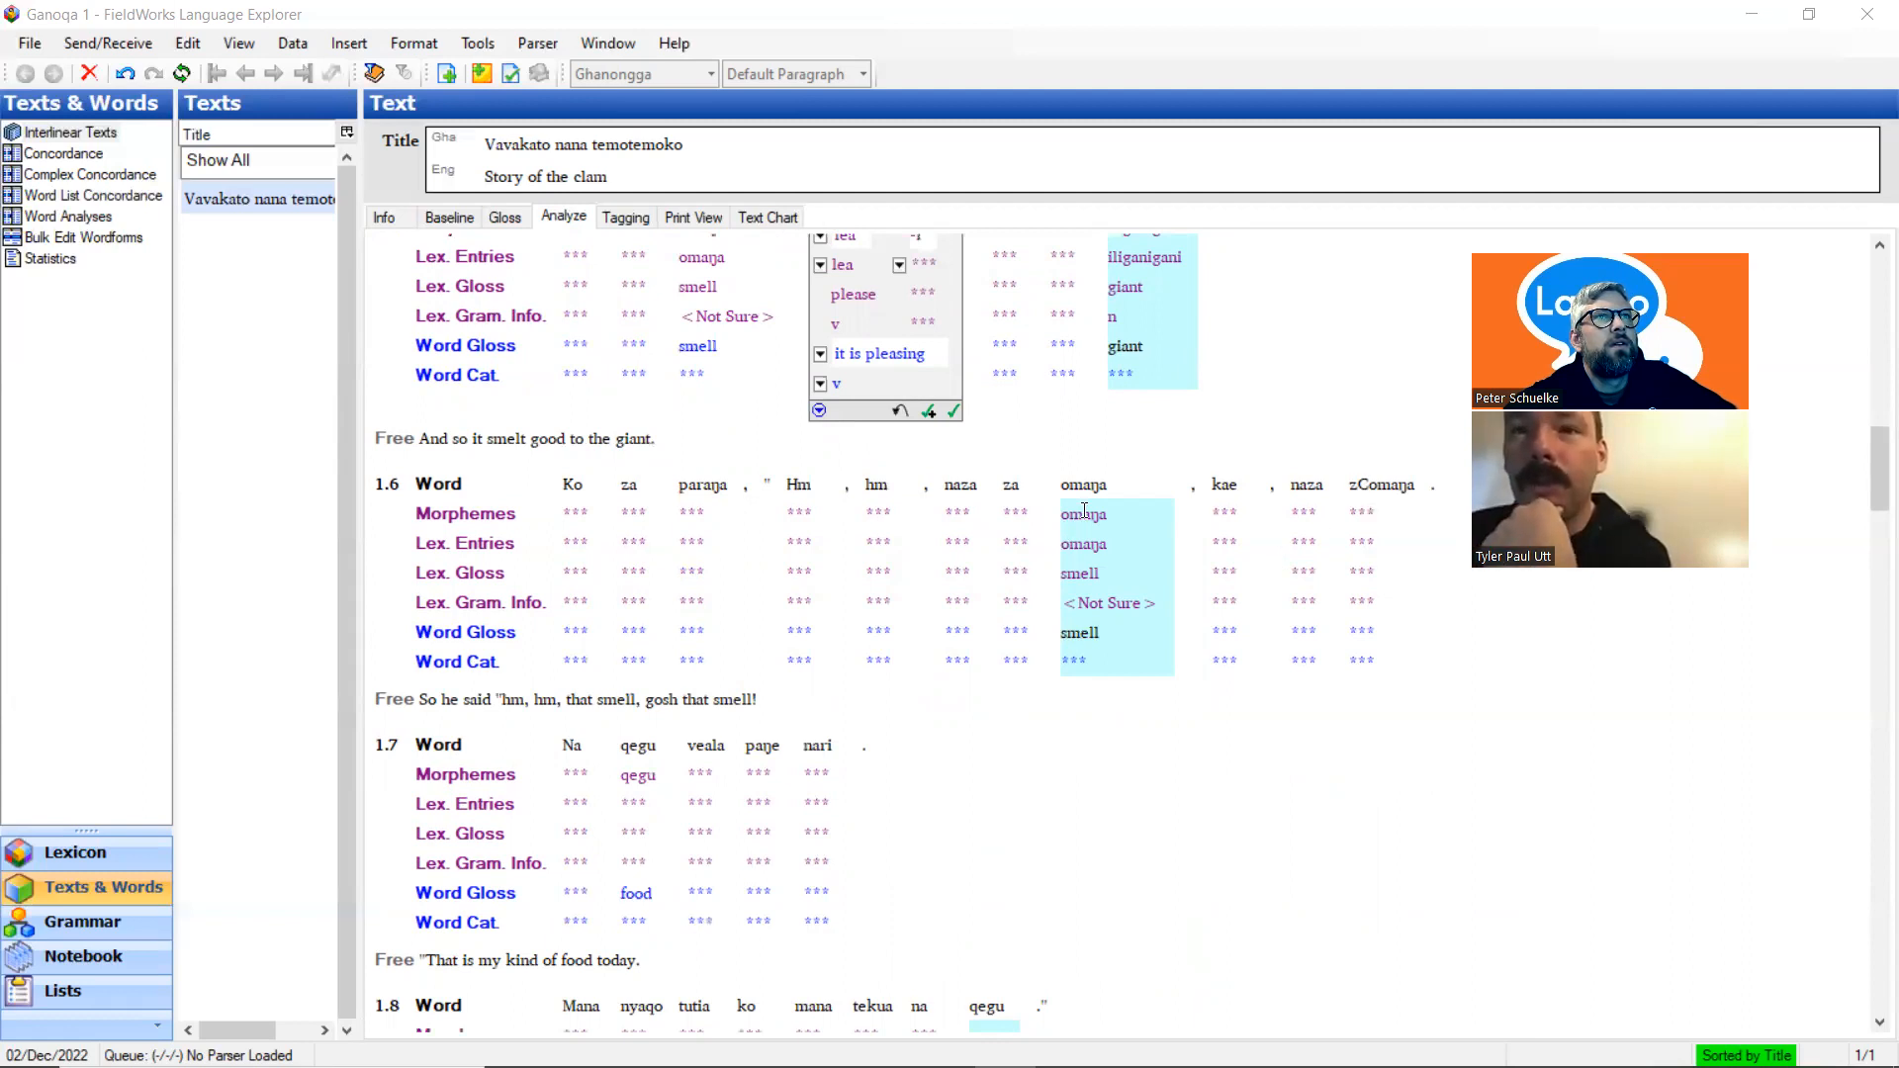
pyautogui.scroll(3, 1084, 511)
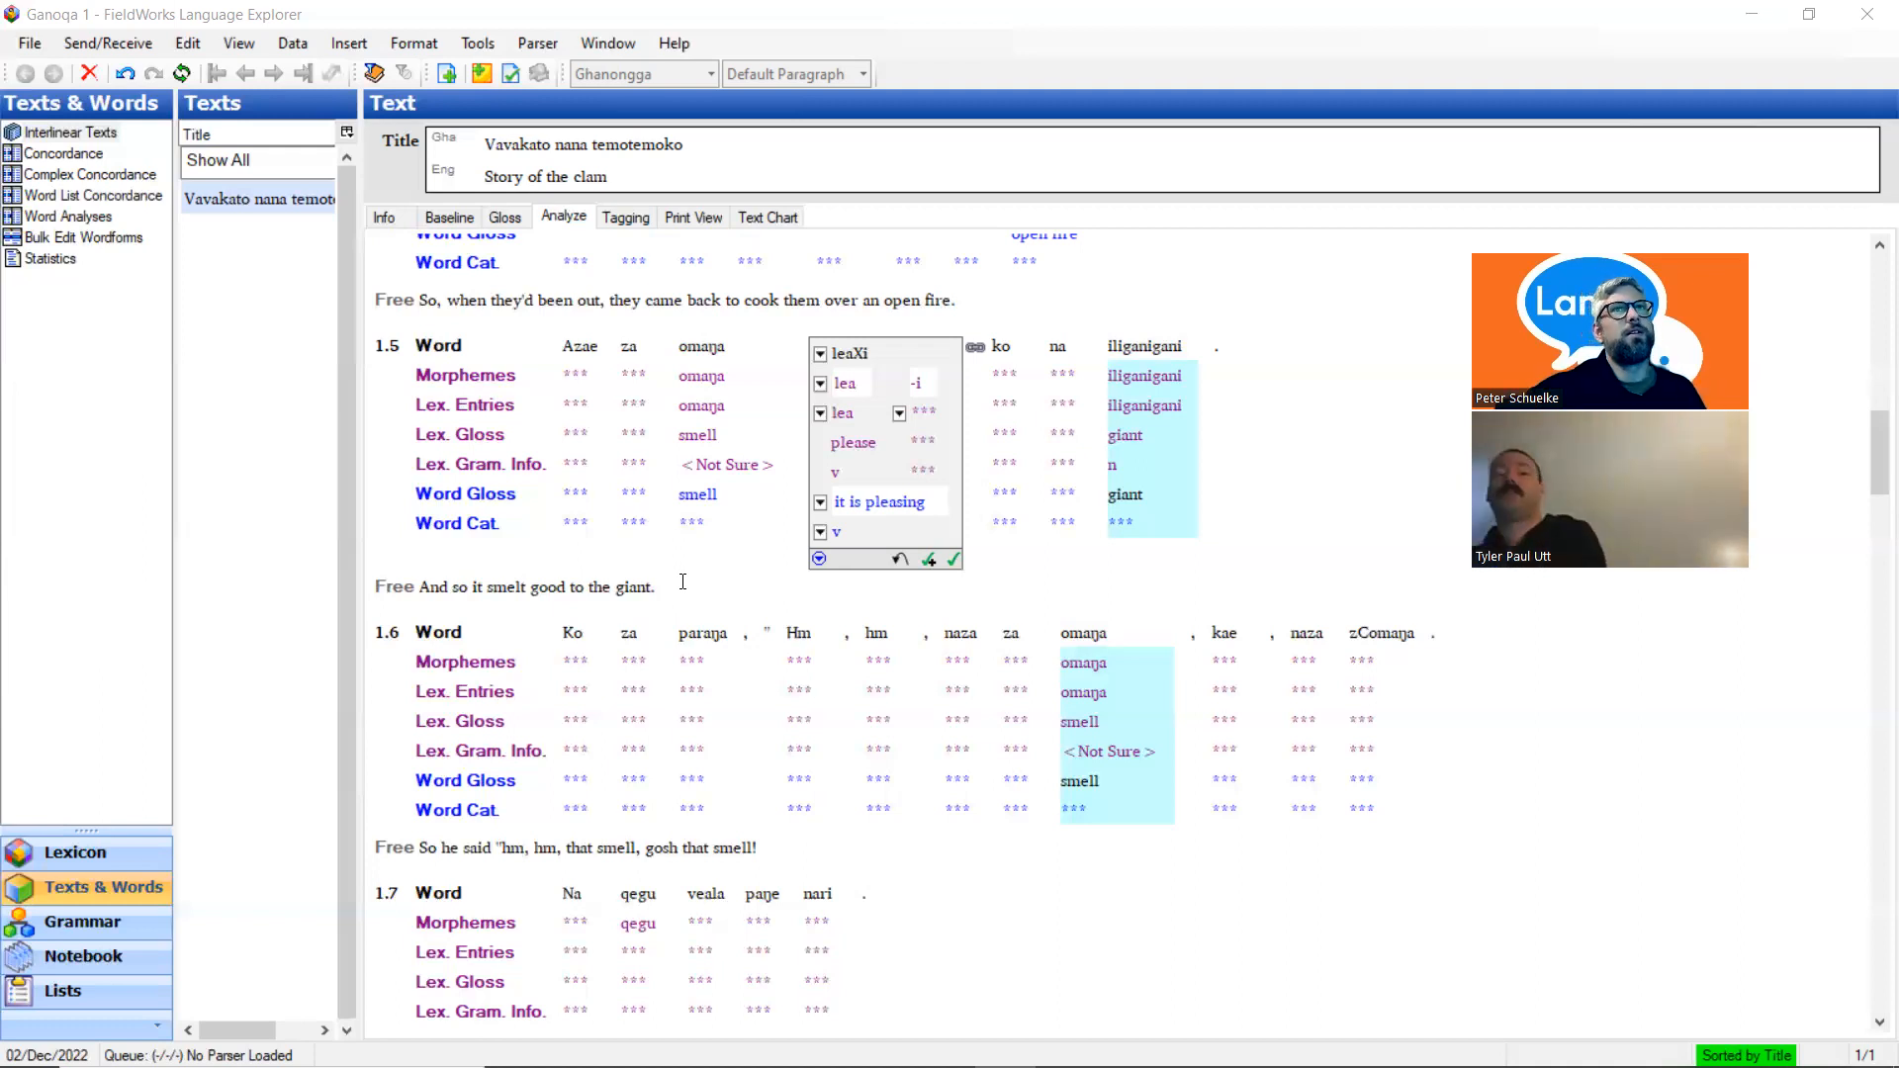
# Switch to the Phonological observation document in Chrome and add two new lines below "parog-ia"
pyautogui.moveTo(789, 1029)
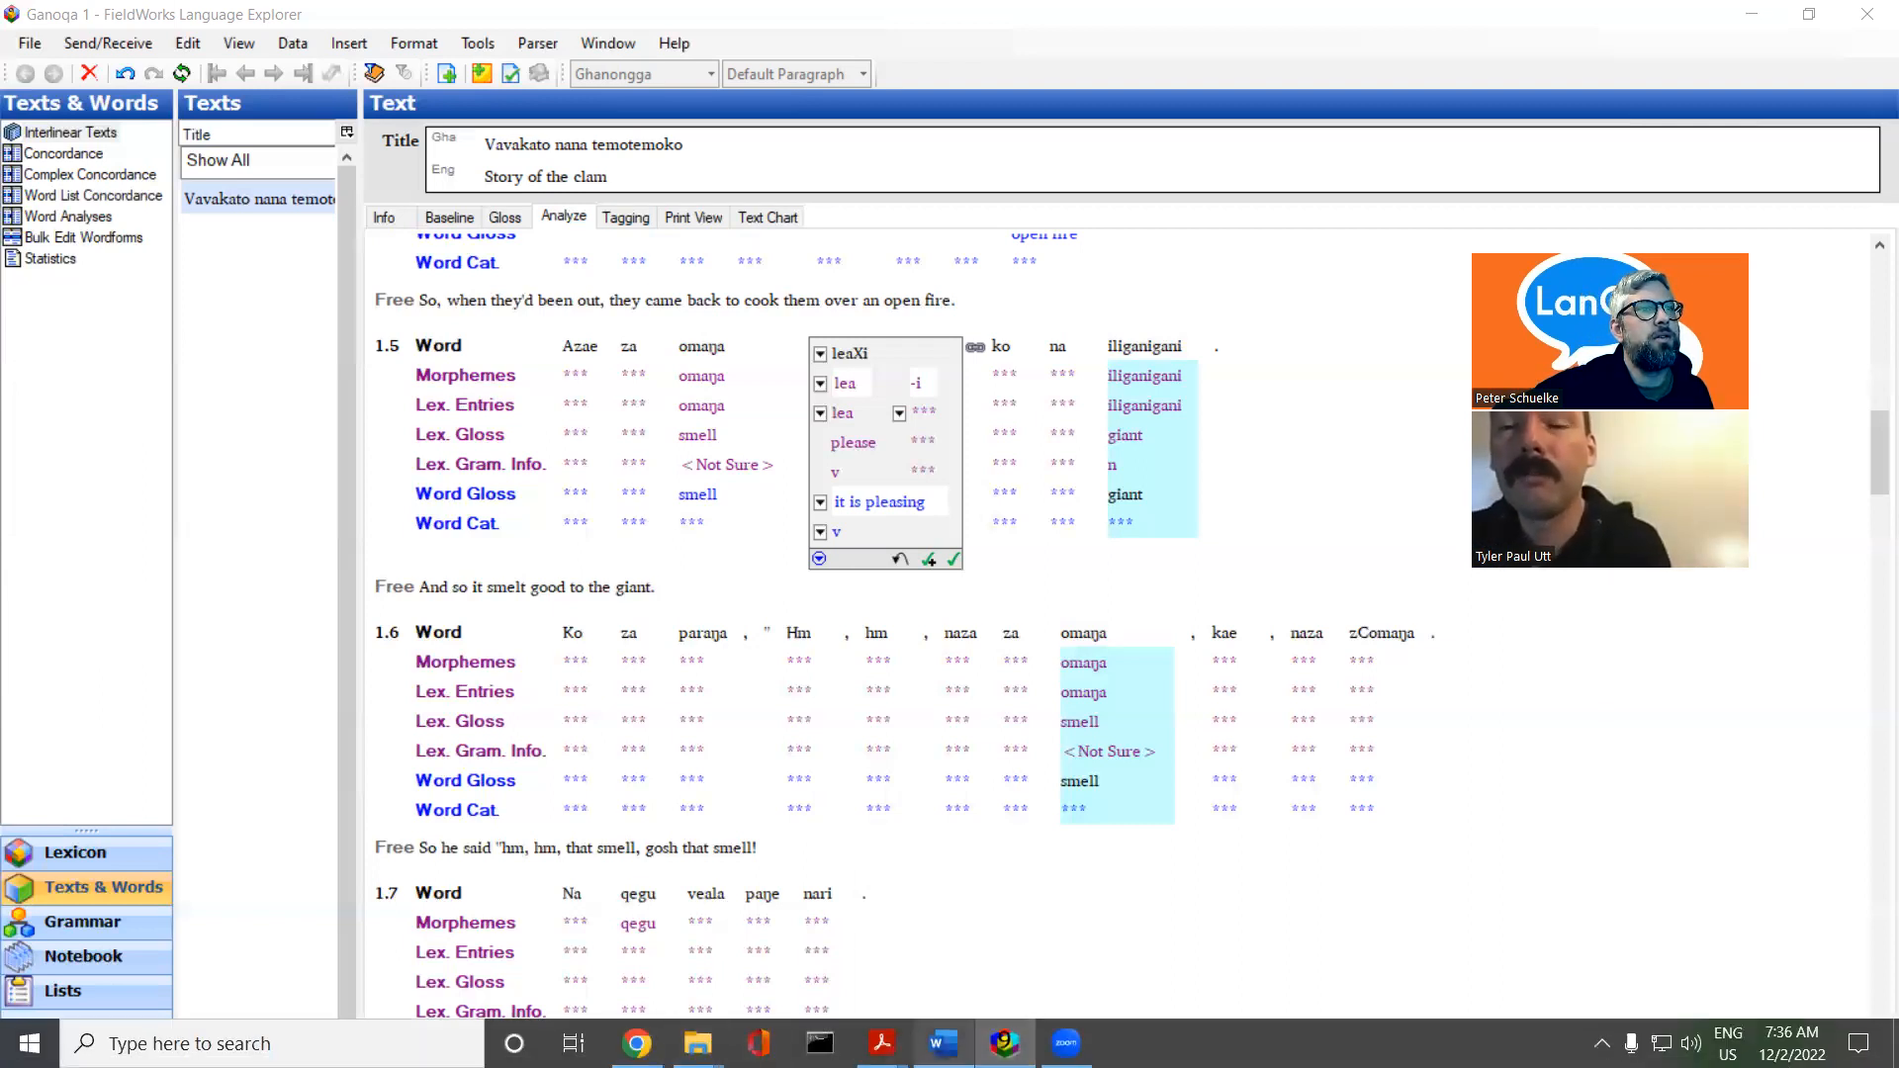
pyautogui.moveTo(637, 1044)
pyautogui.click(683, 920)
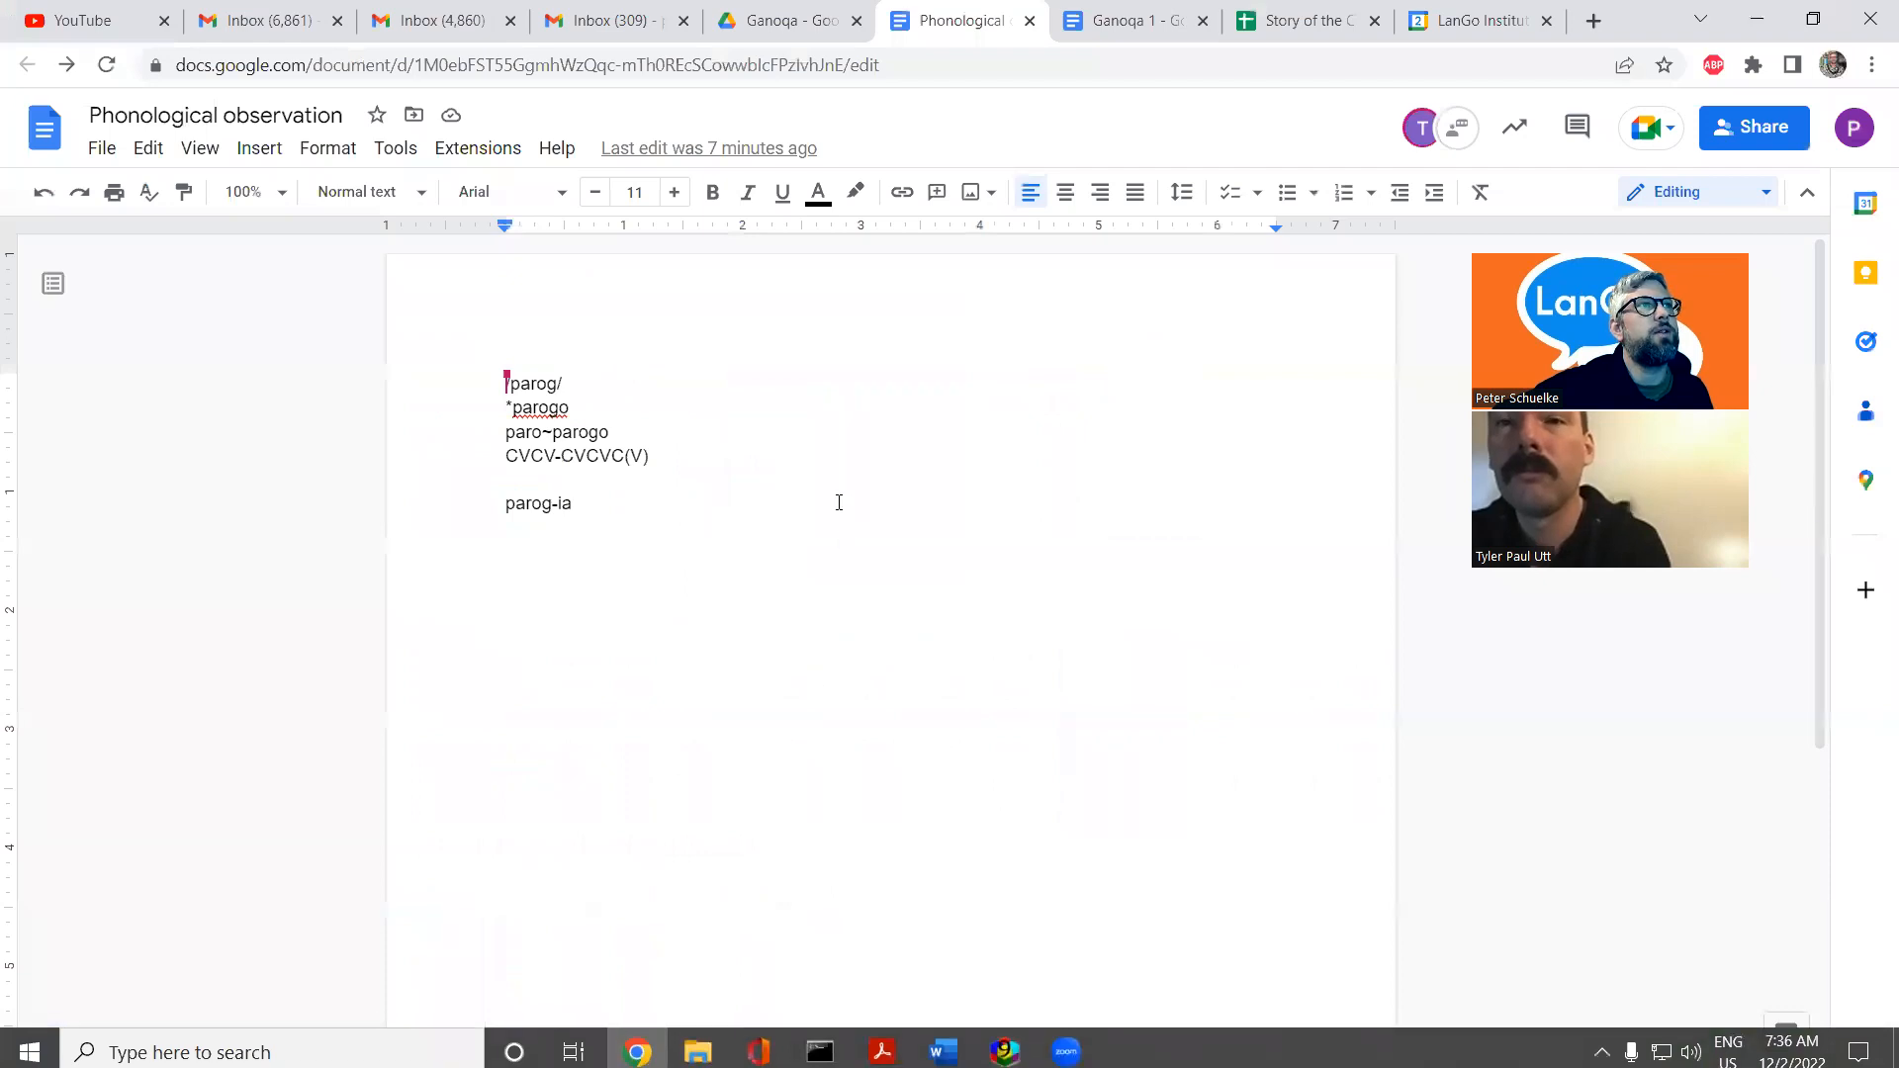
pyautogui.press('Return')
pyautogui.press('Return')
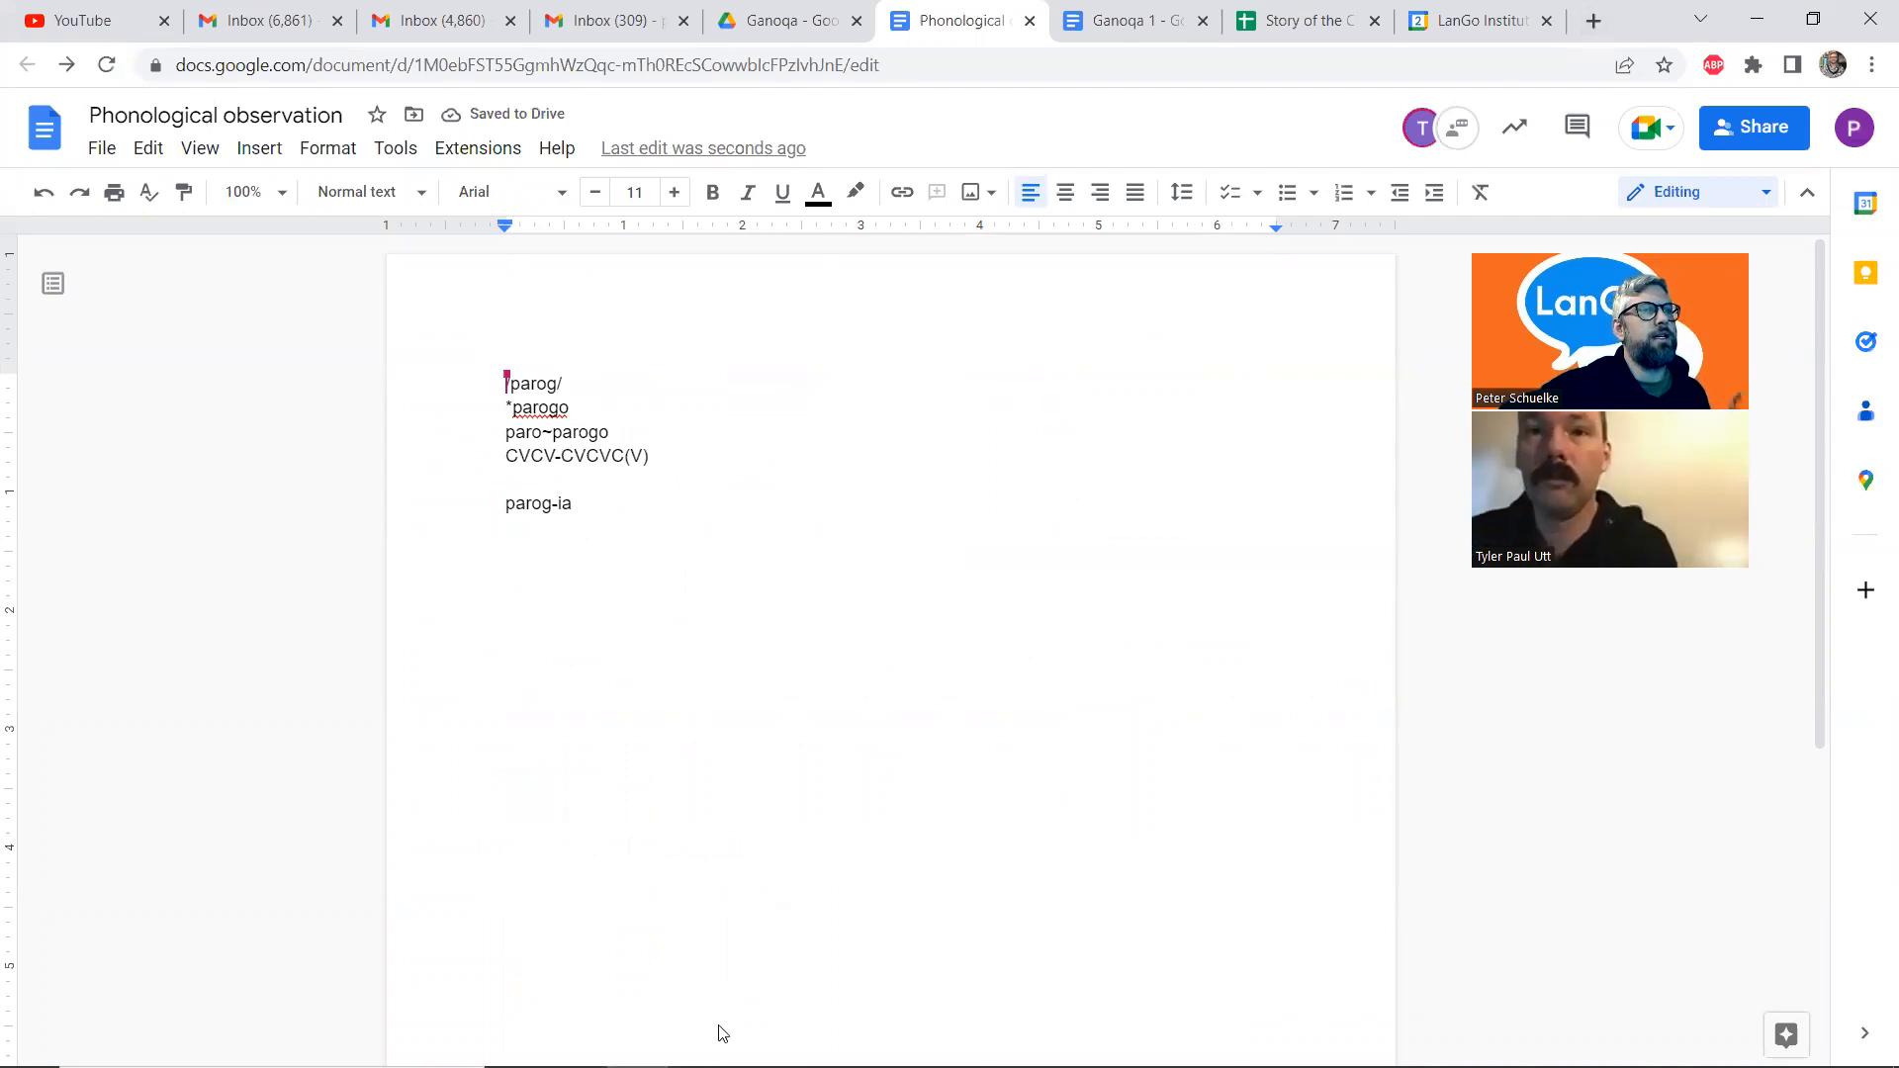
# Try to transfer "omaŋa" from line 1.5 in FieldWorks into the Phonological observation document below "parog-ia", and undo the paste
pyautogui.click(1005, 1047)
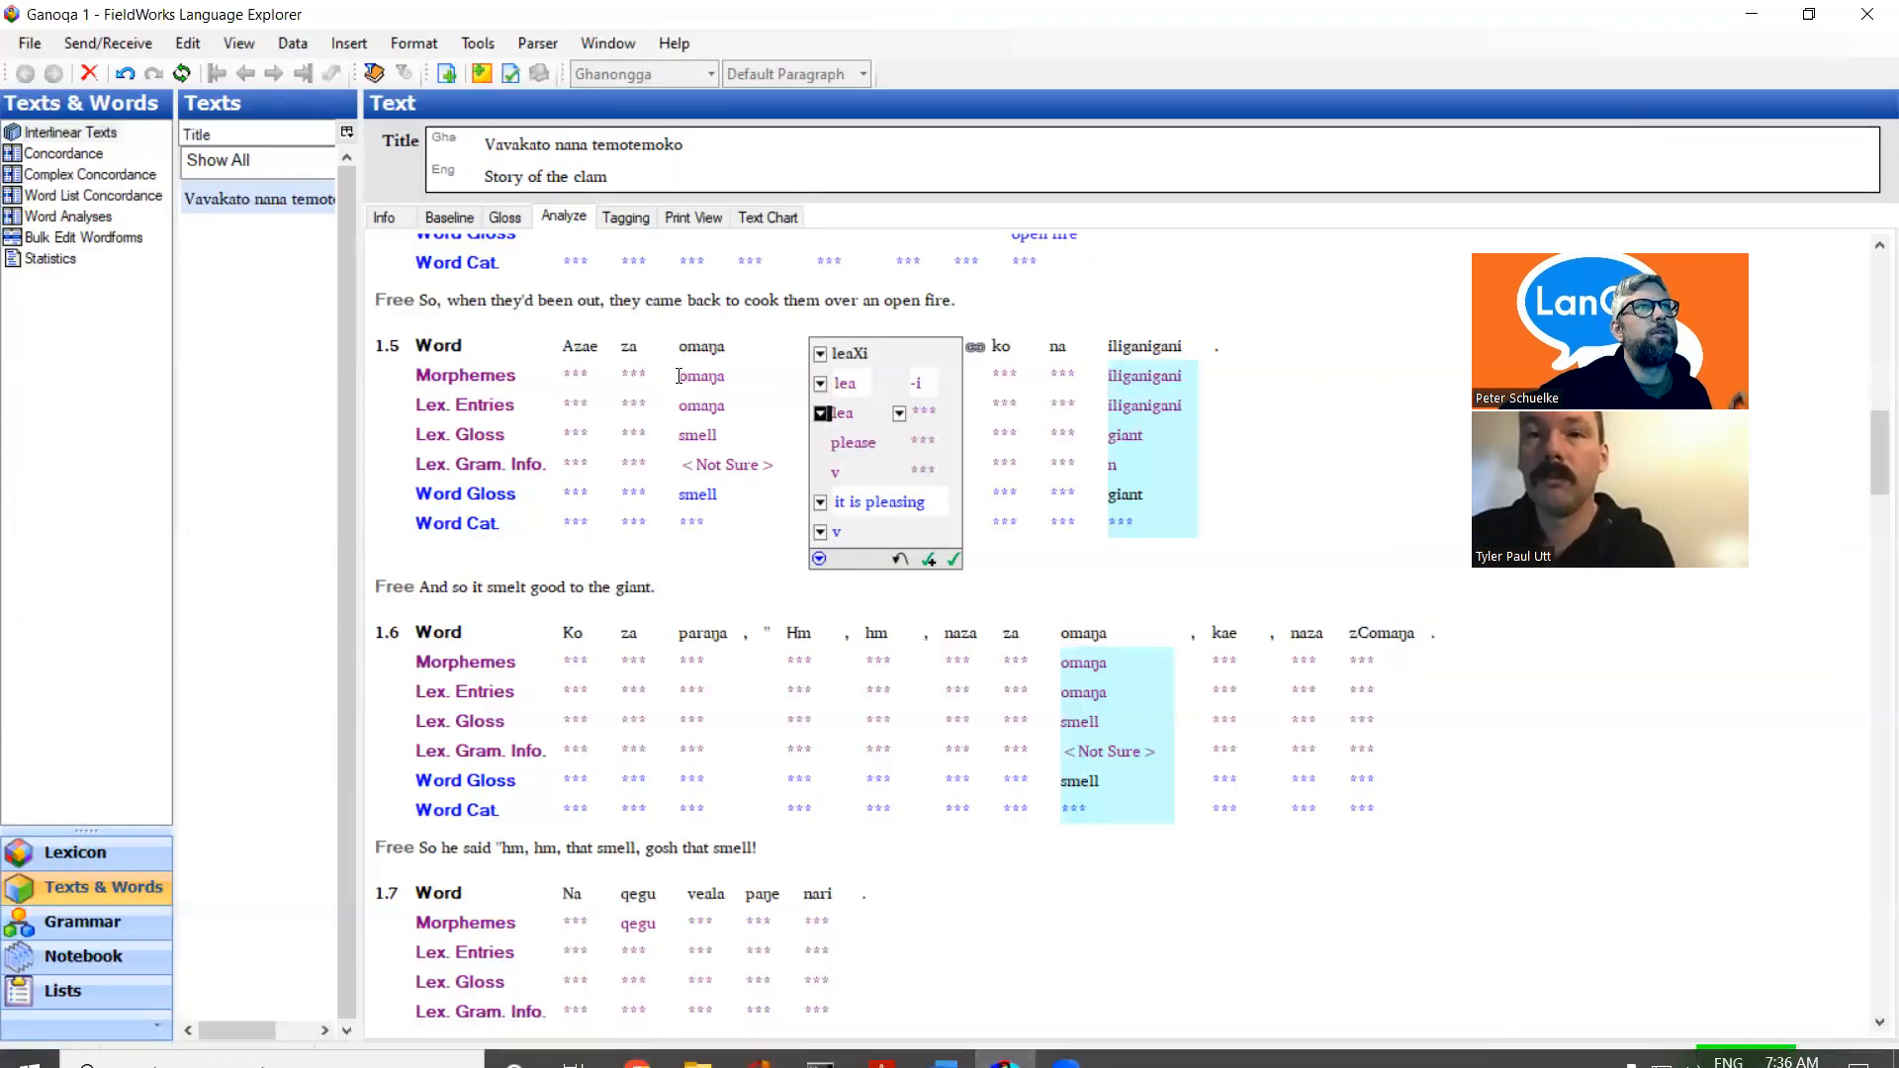
pyautogui.click(704, 348)
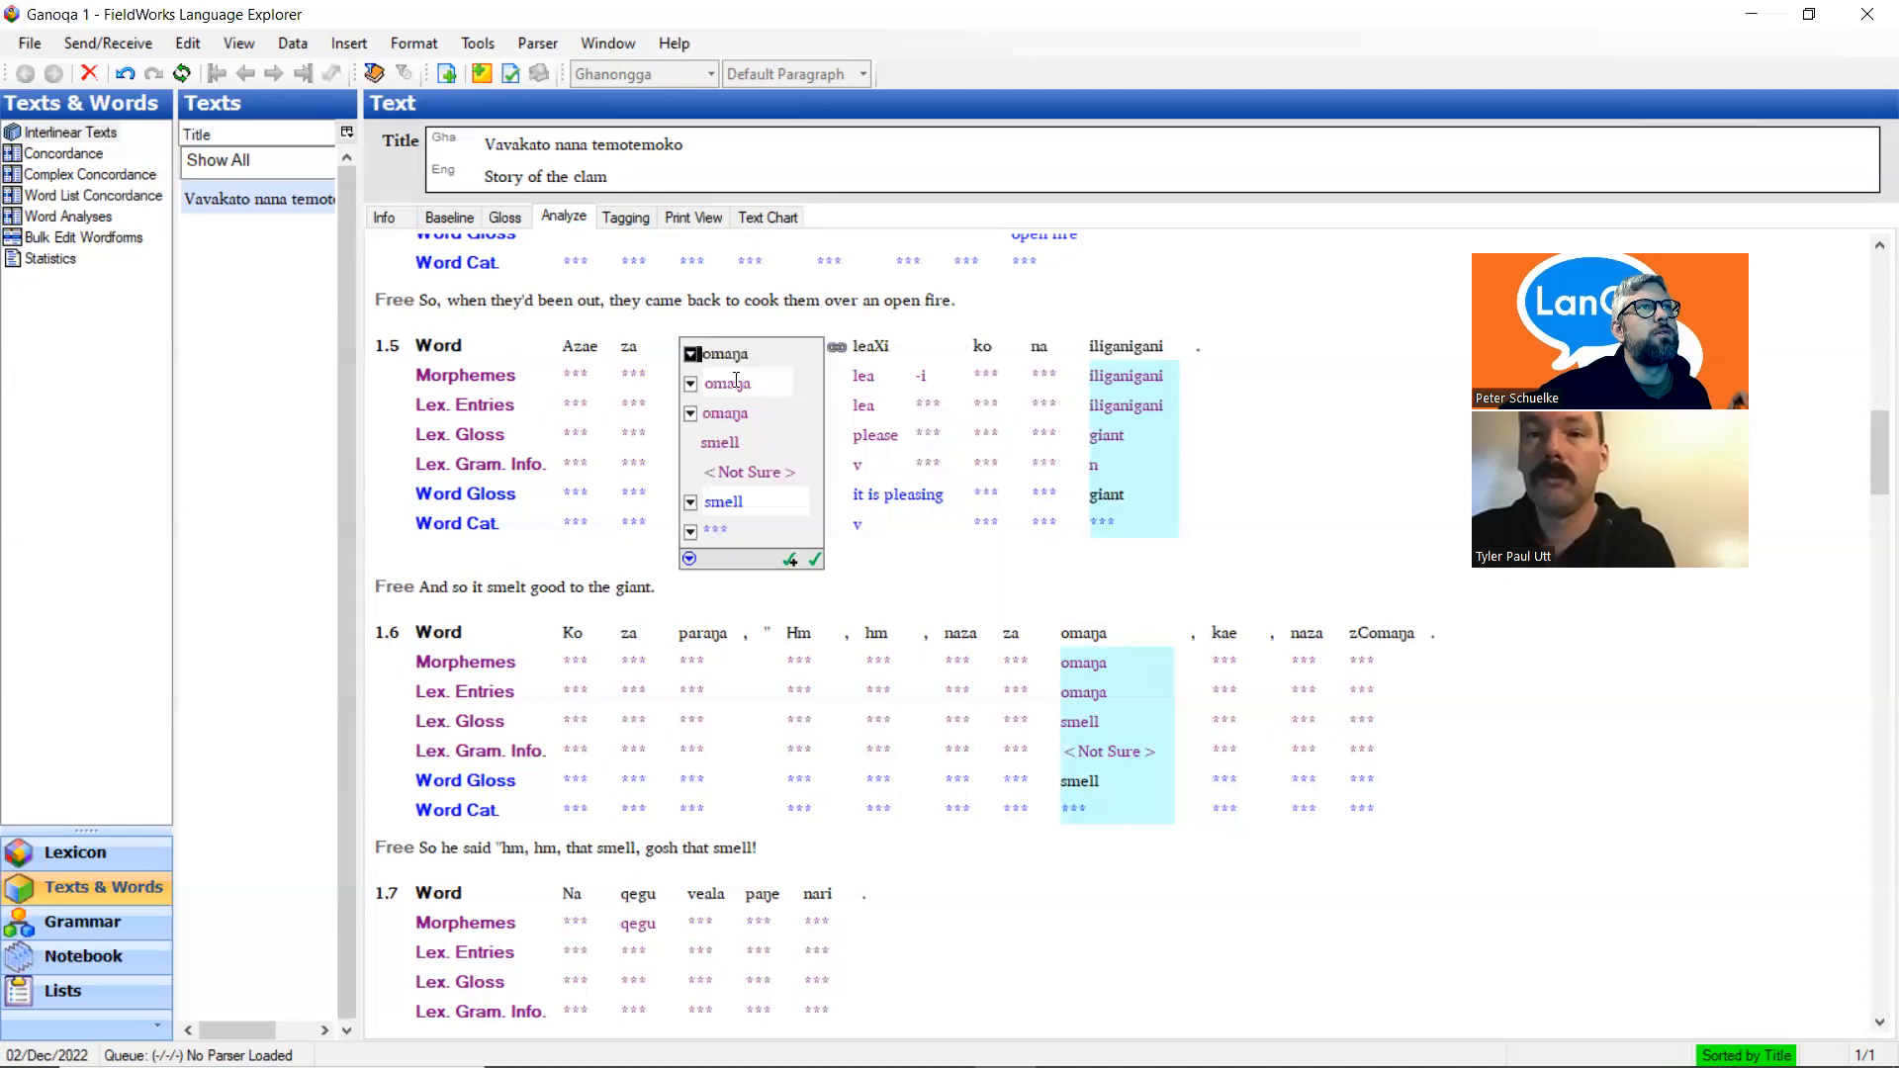
pyautogui.moveTo(752, 382); pyautogui.dragTo(709, 380)
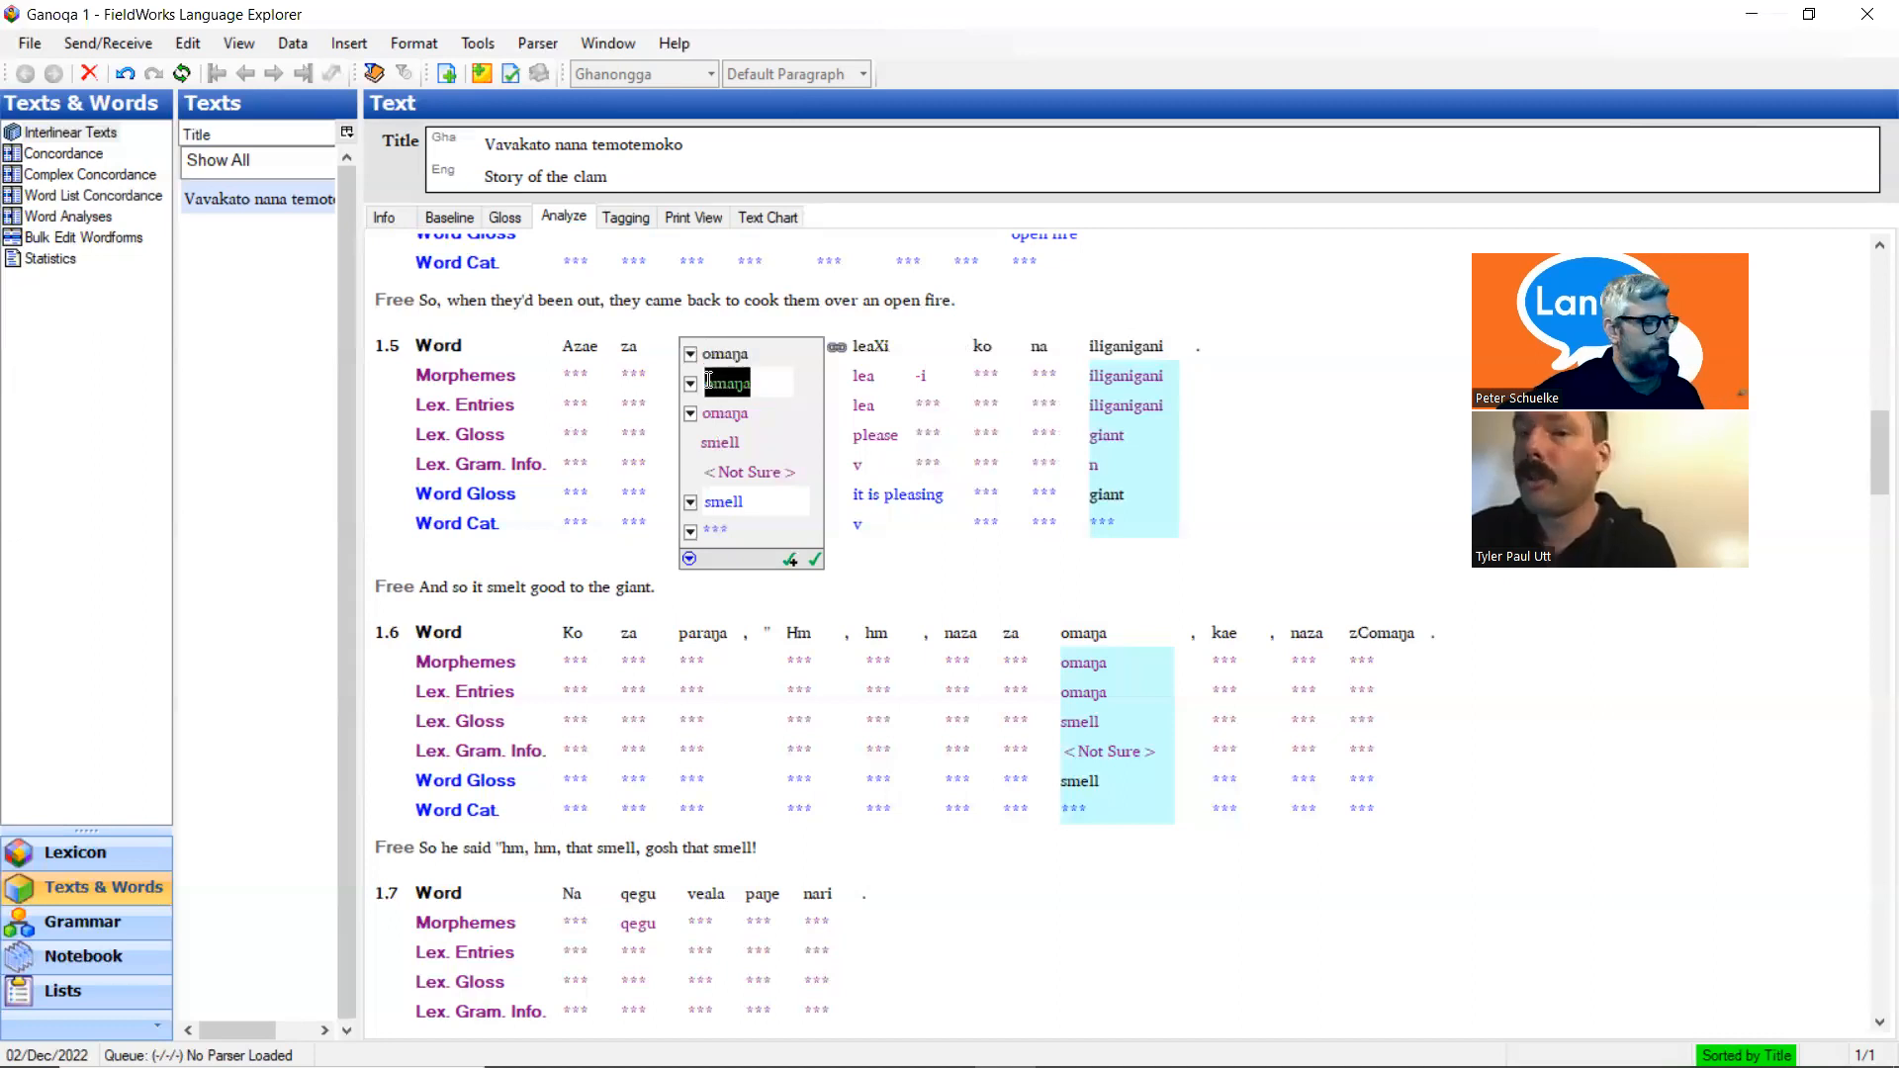
pyautogui.moveTo(741, 1066)
pyautogui.moveTo(637, 1043)
pyautogui.click(637, 935)
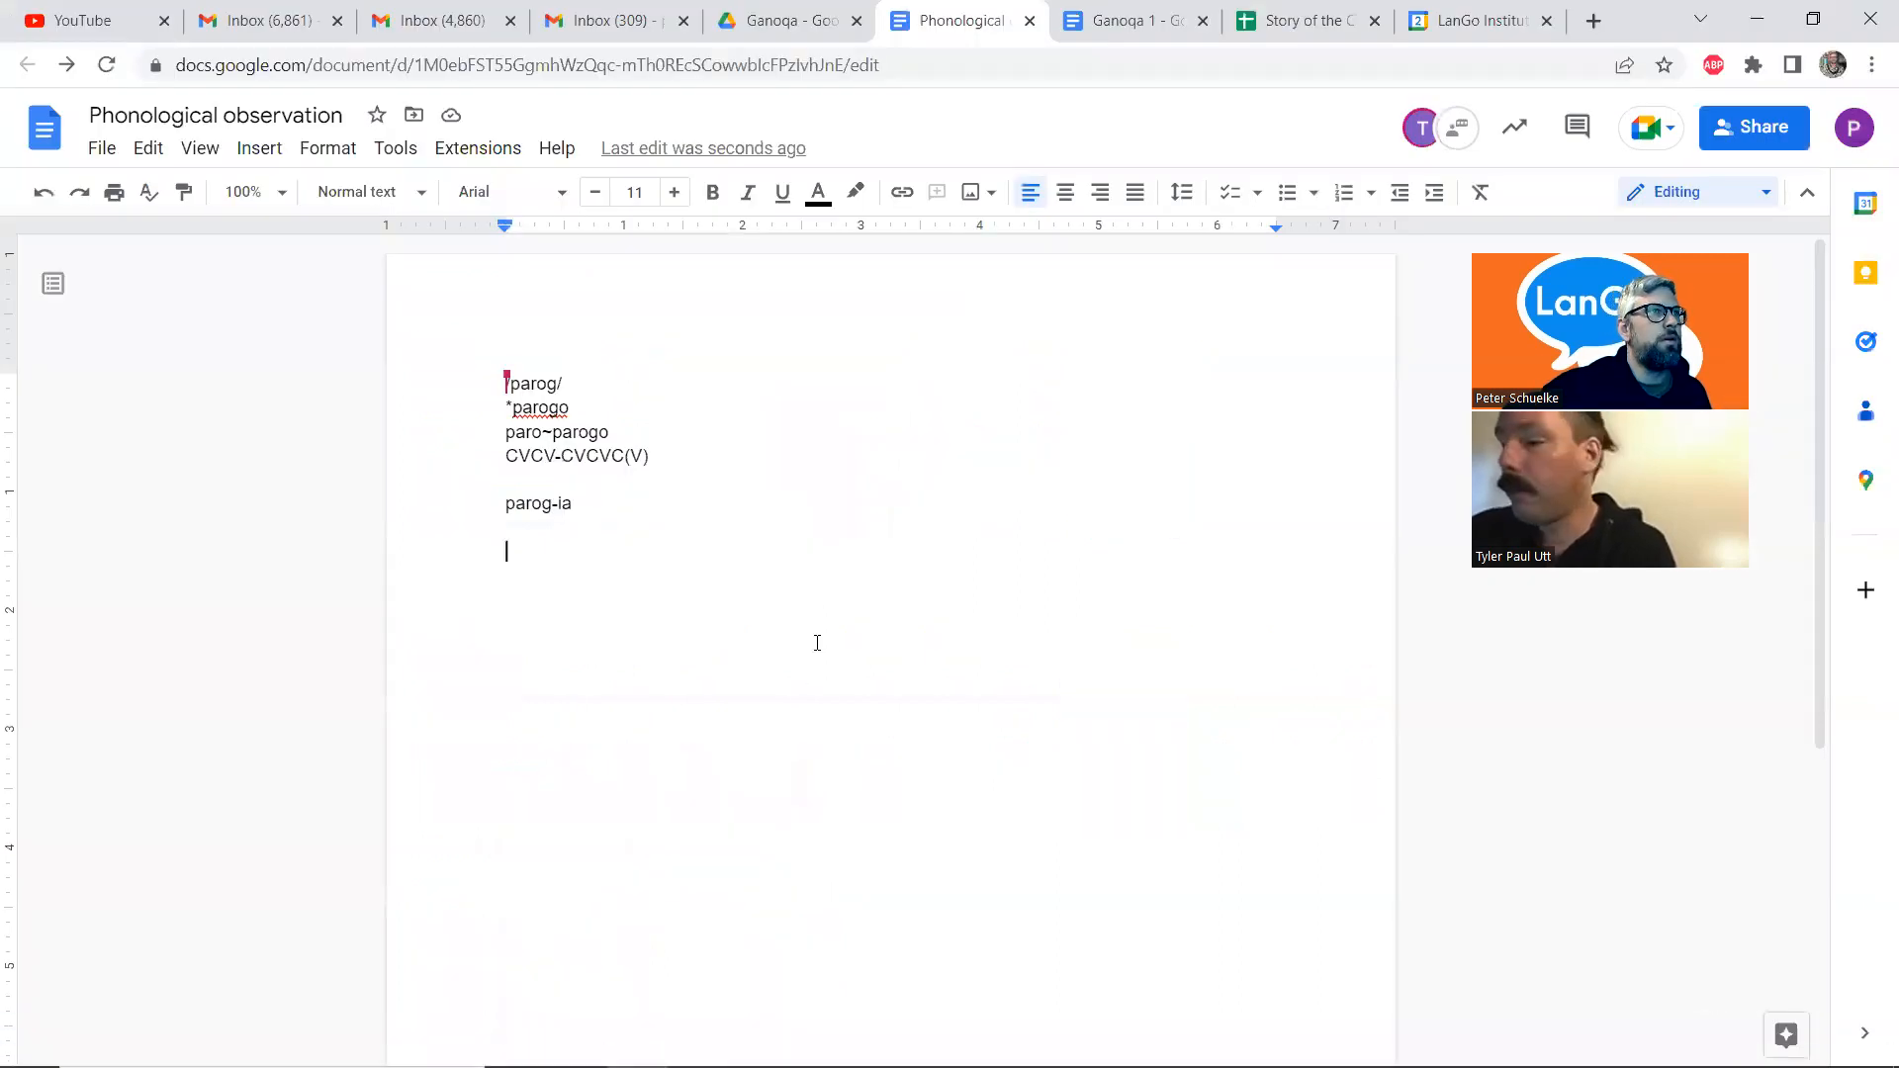
pyautogui.rightClick(509, 567)
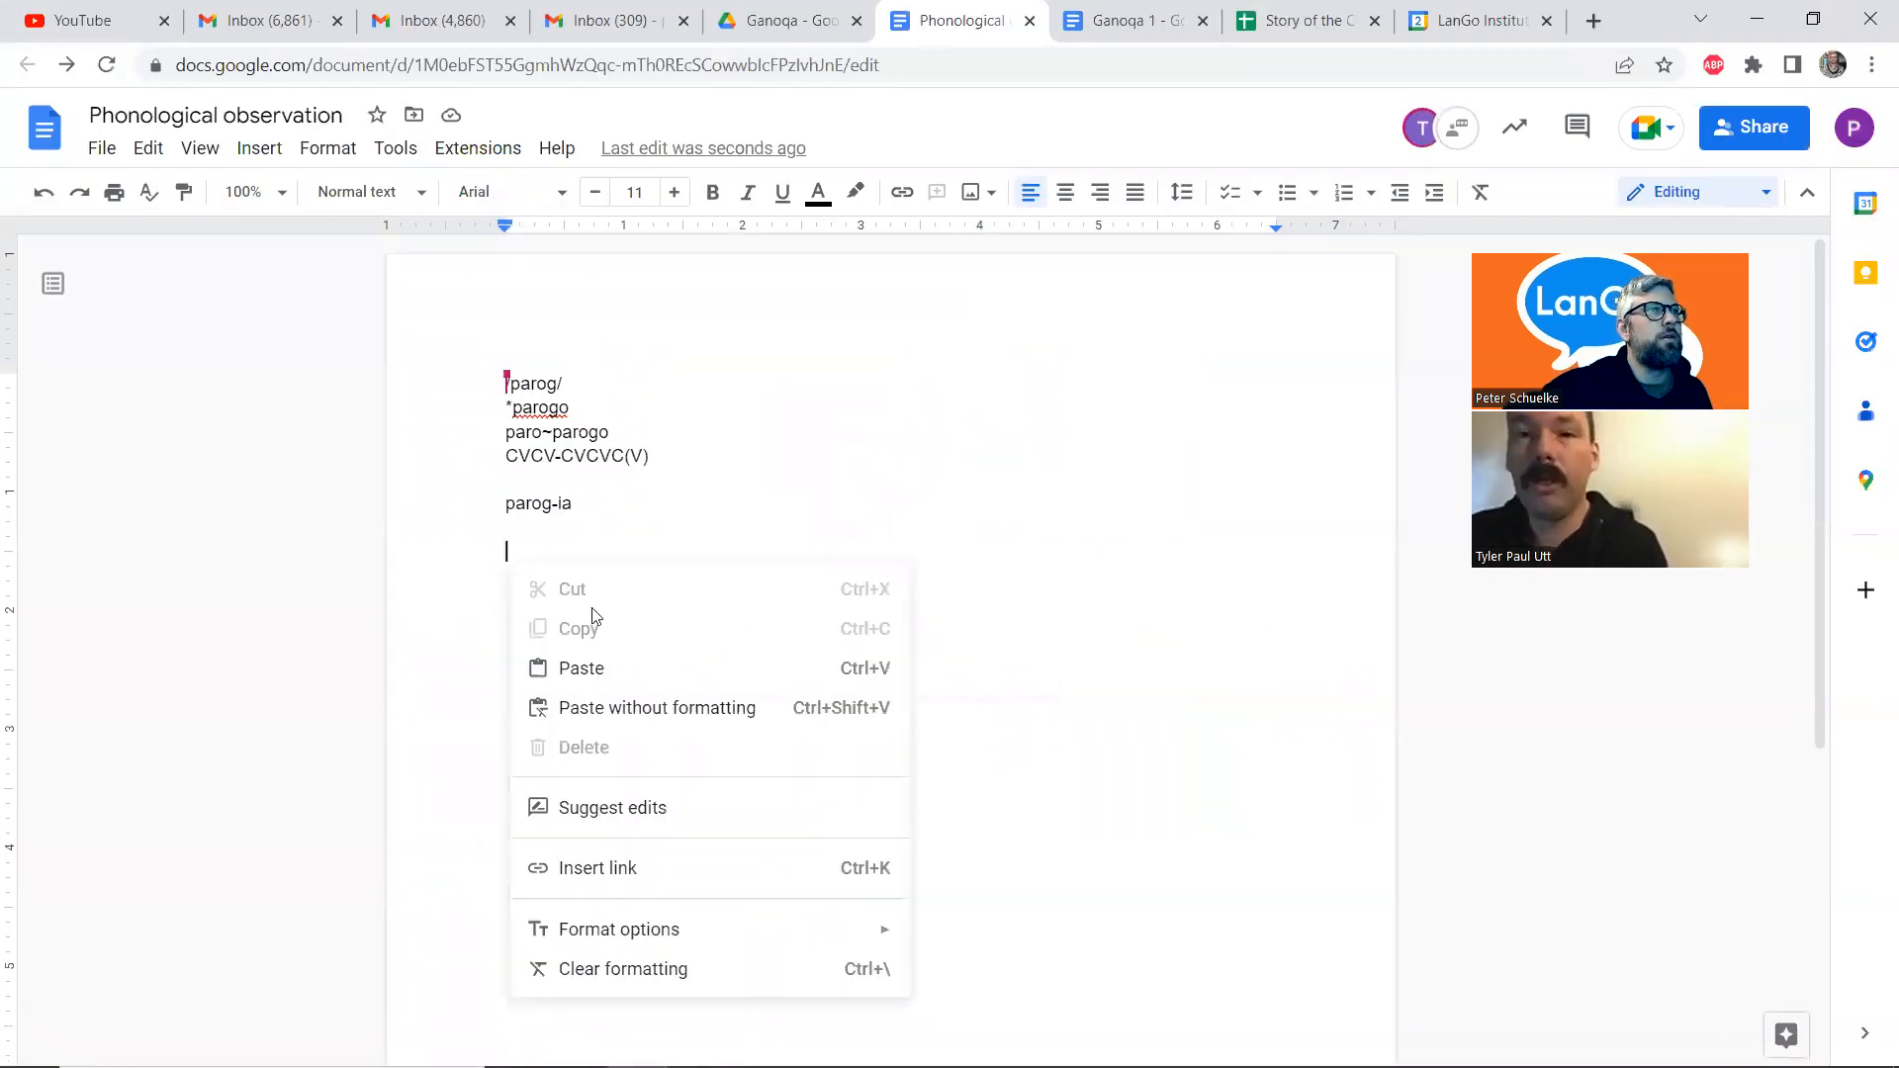
pyautogui.click(679, 705)
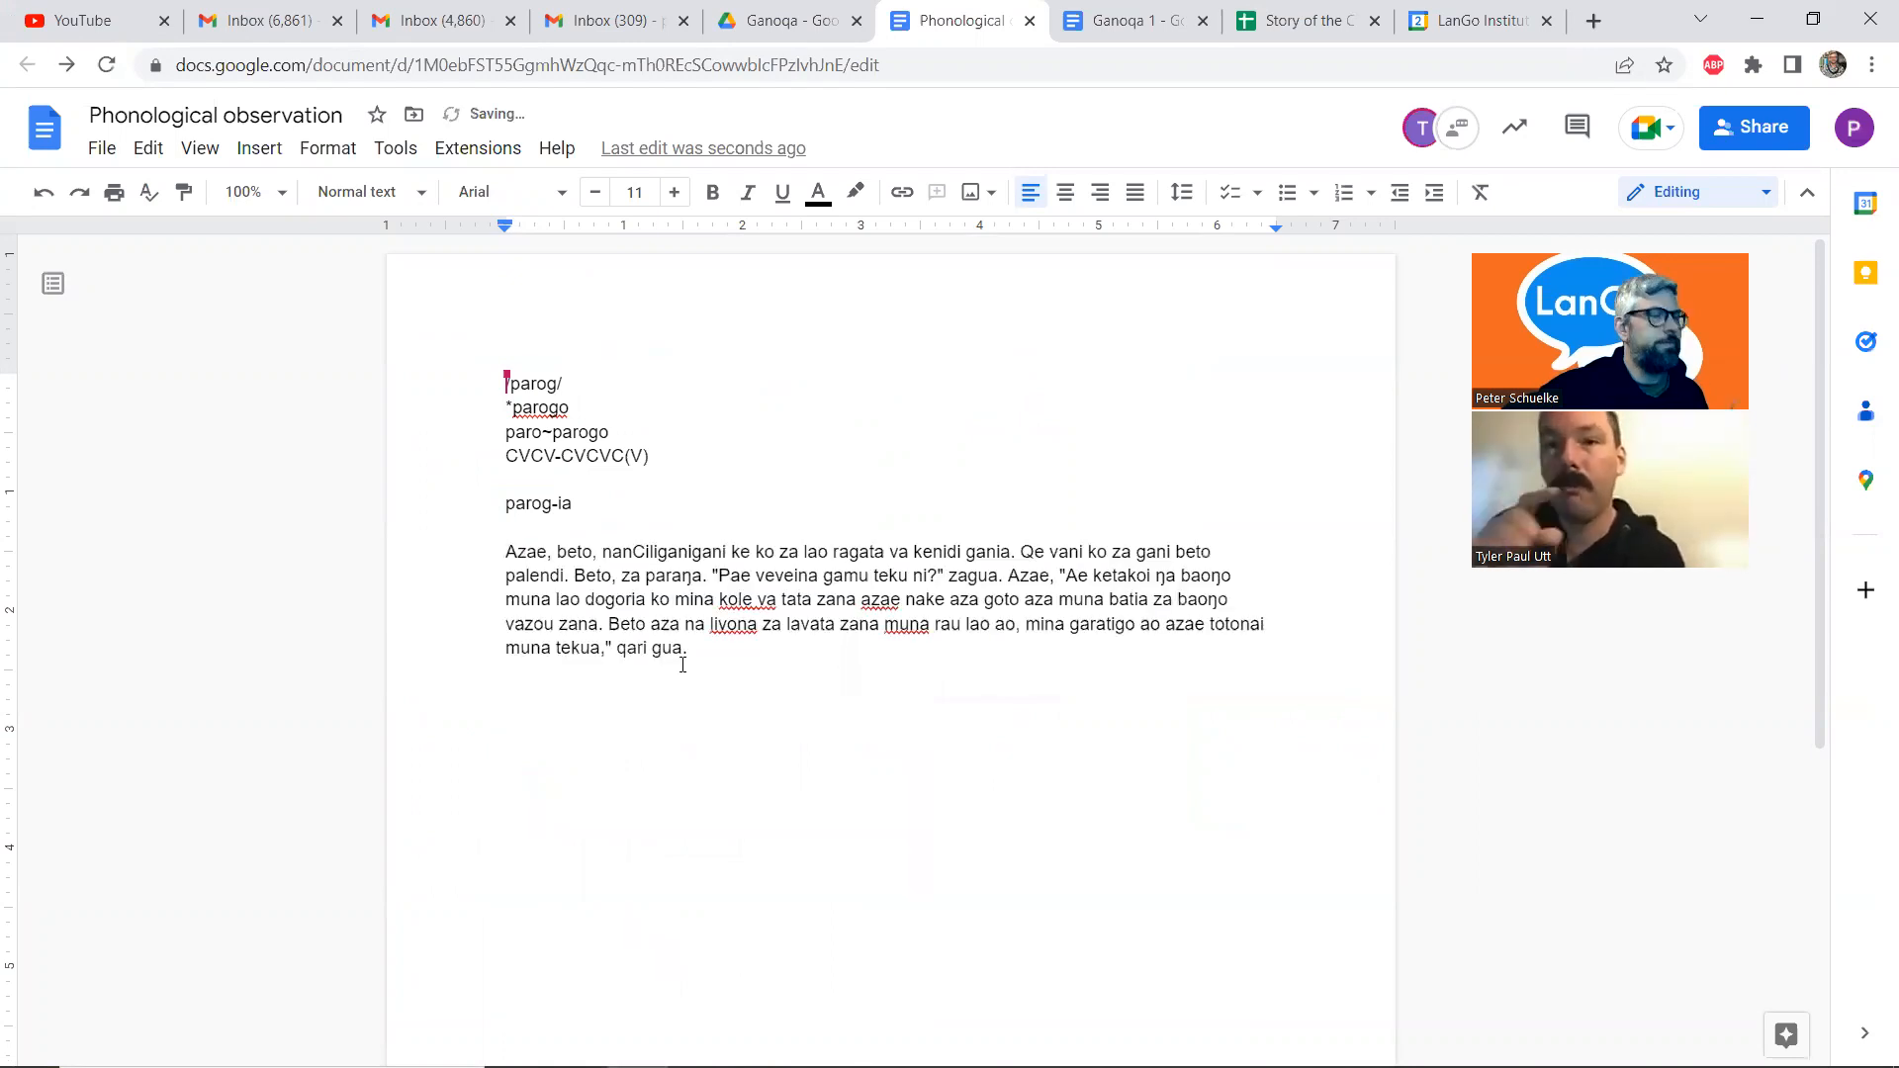
pyautogui.hotkey('ctrl', 'z')
# Open the i2speak.com IPA keyboard in a new browser tab
pyautogui.click(1593, 20)
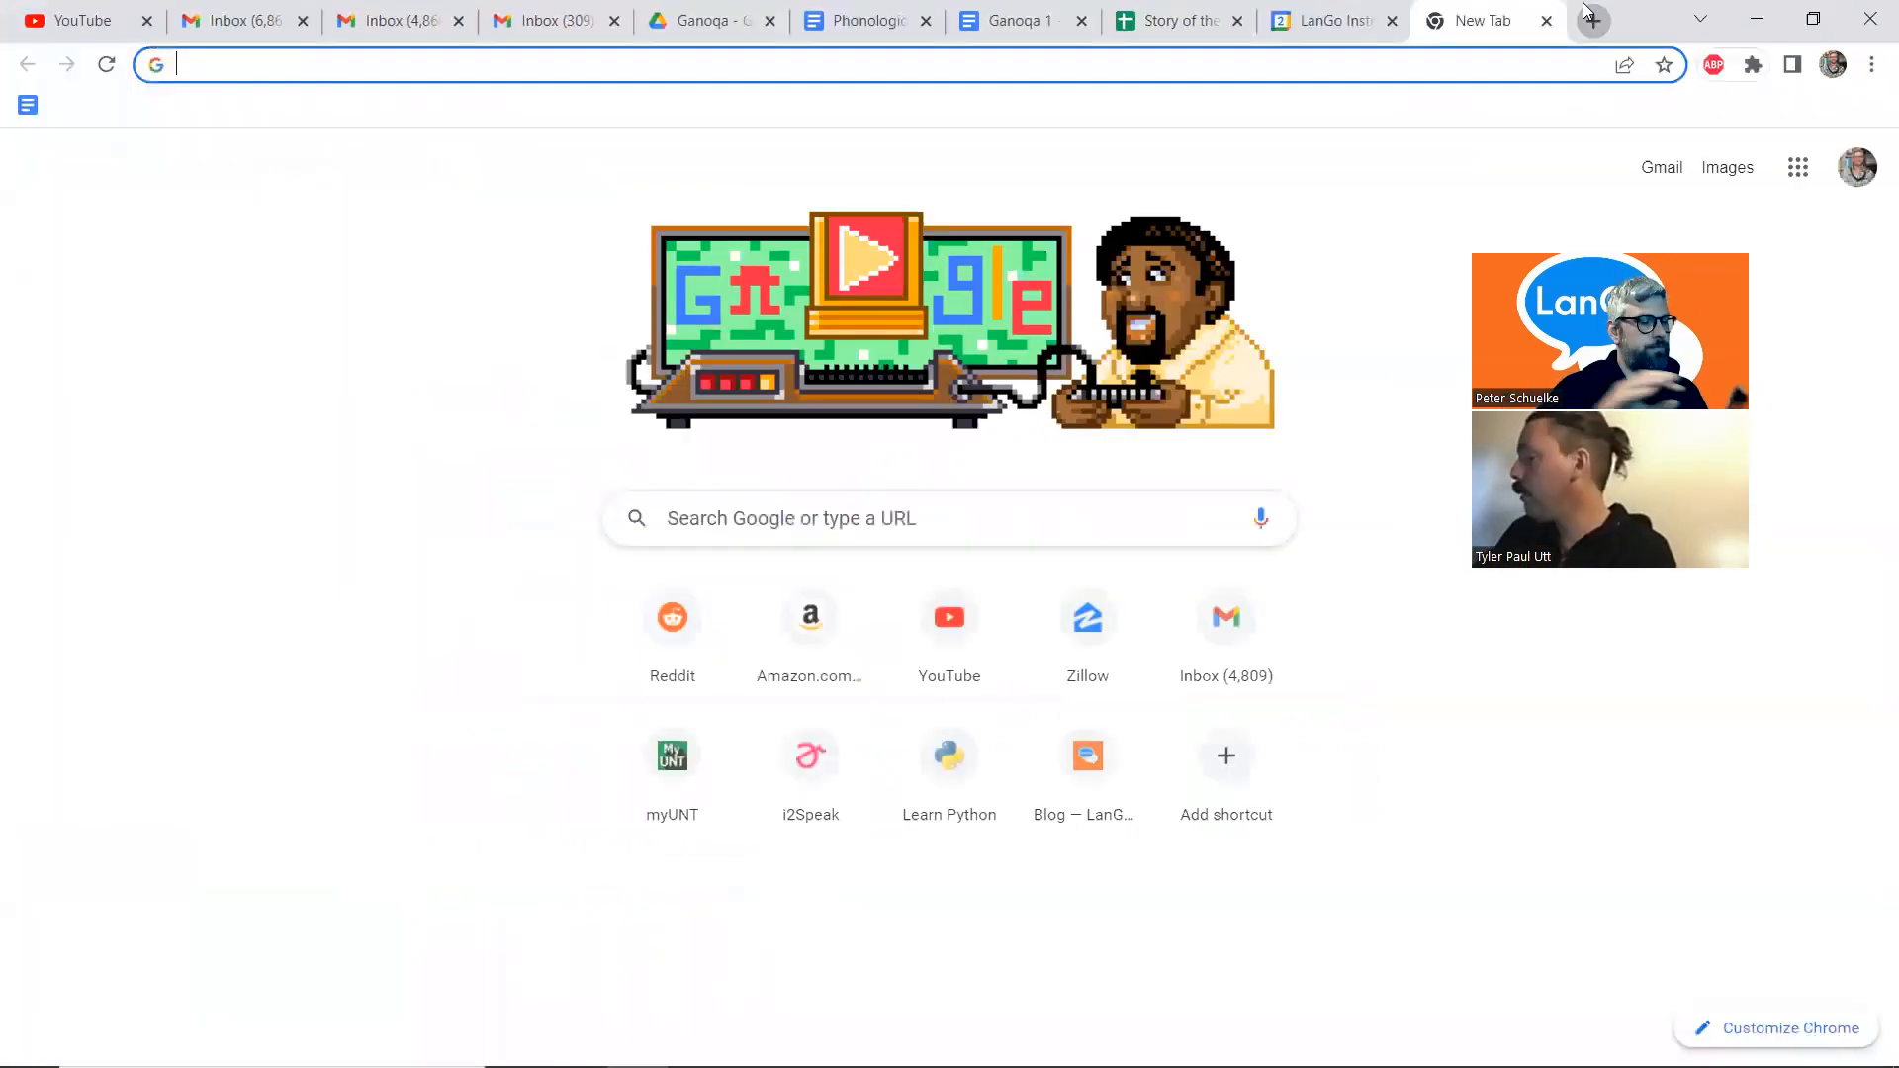
pyautogui.write('i2speak.com/#_')
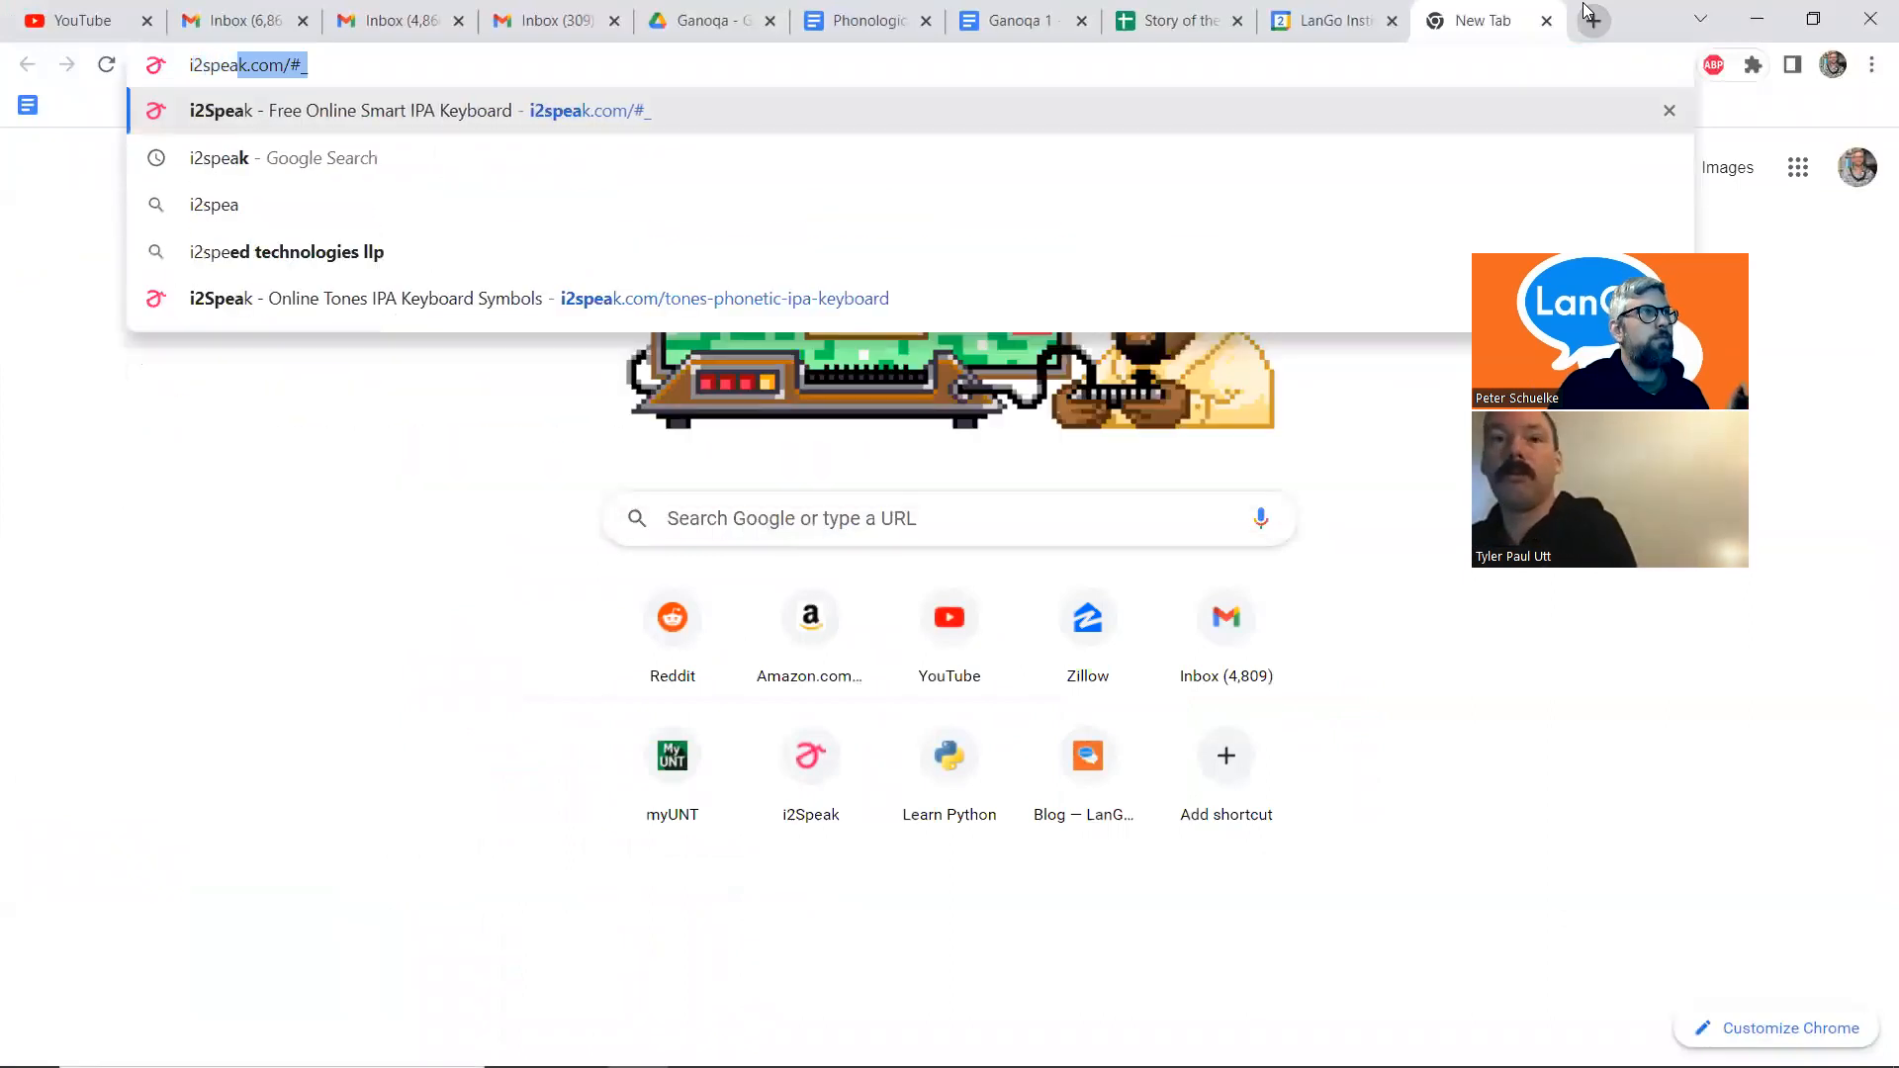
pyautogui.press('Return')
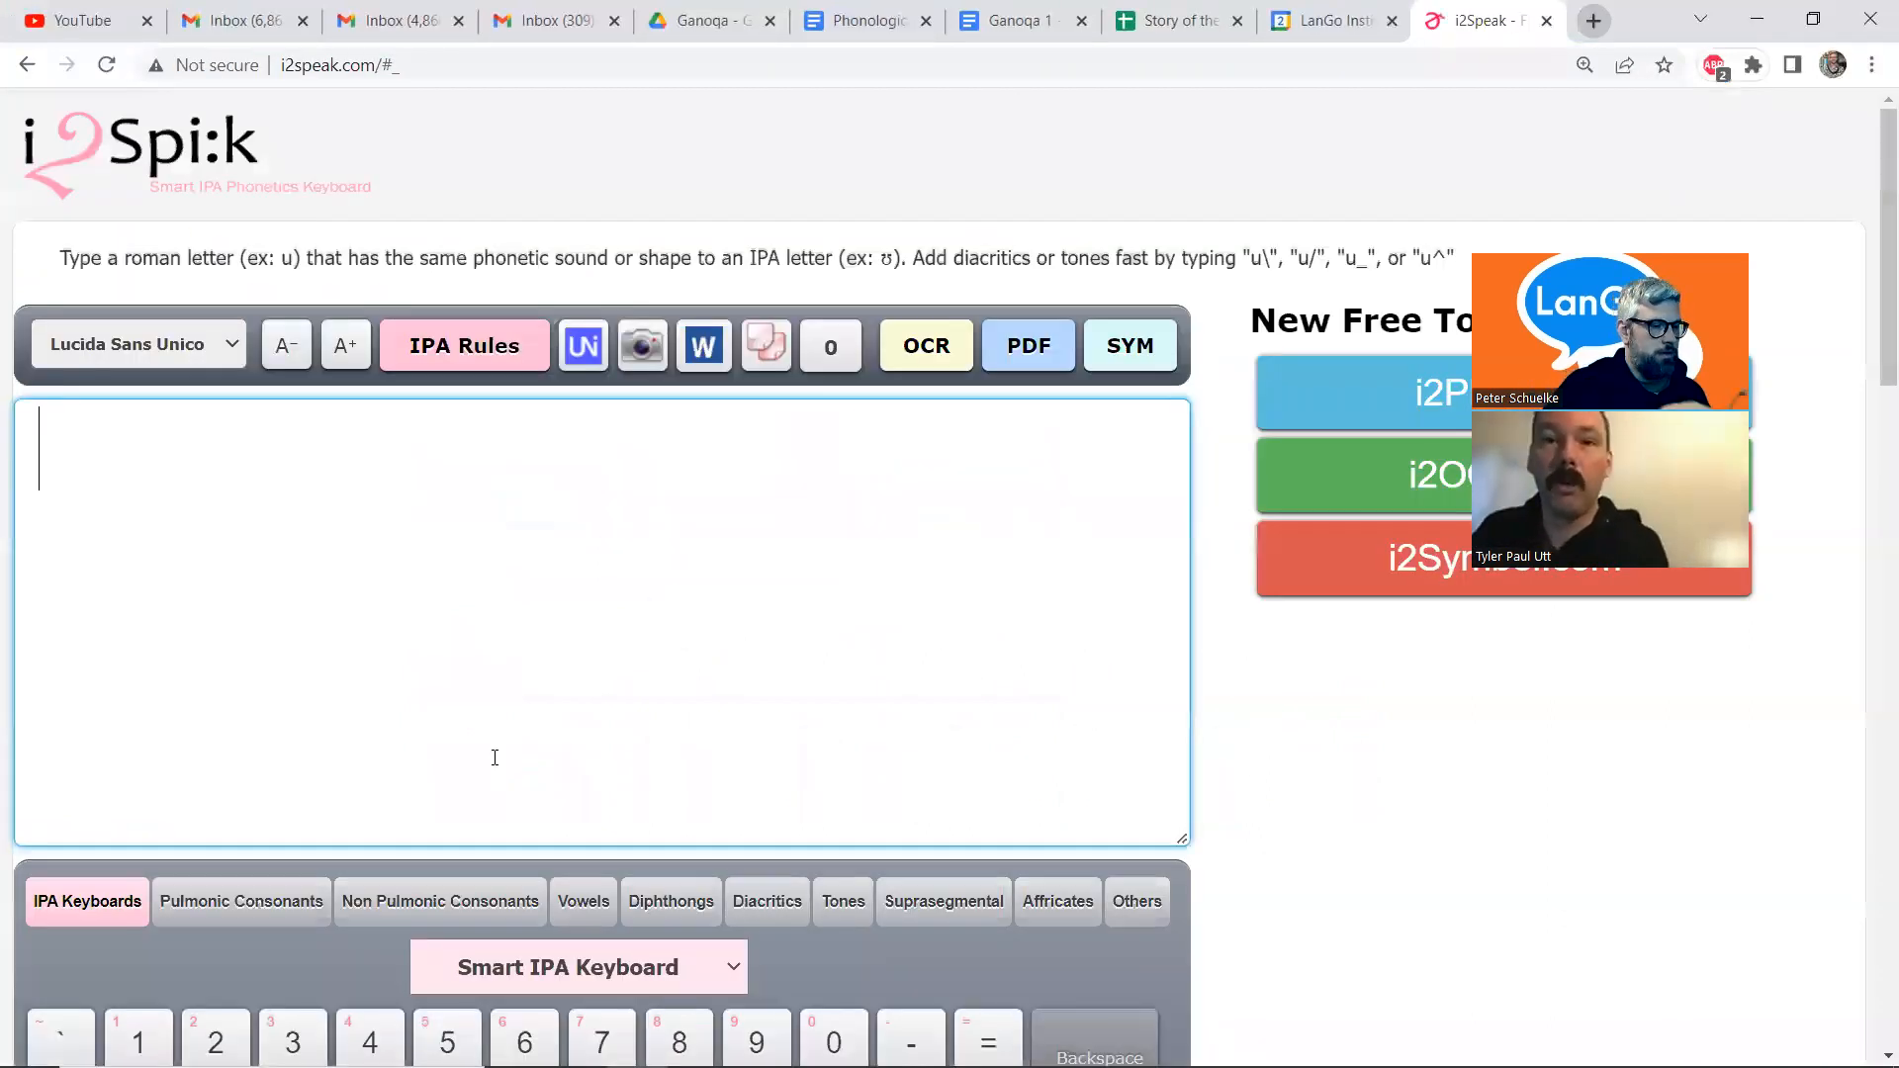
# Write "omaŋ" with the IPA keyboard and copy it
pyautogui.write('oman')
pyautogui.press('Down')
pyautogui.press('Return')
pyautogui.hotkey('shift', 'Left')
pyautogui.hotkey('shift', 'Left')
pyautogui.hotkey('shift', 'Left')
pyautogui.hotkey('shift', 'Left')
pyautogui.hotkey('ctrl', 'c')
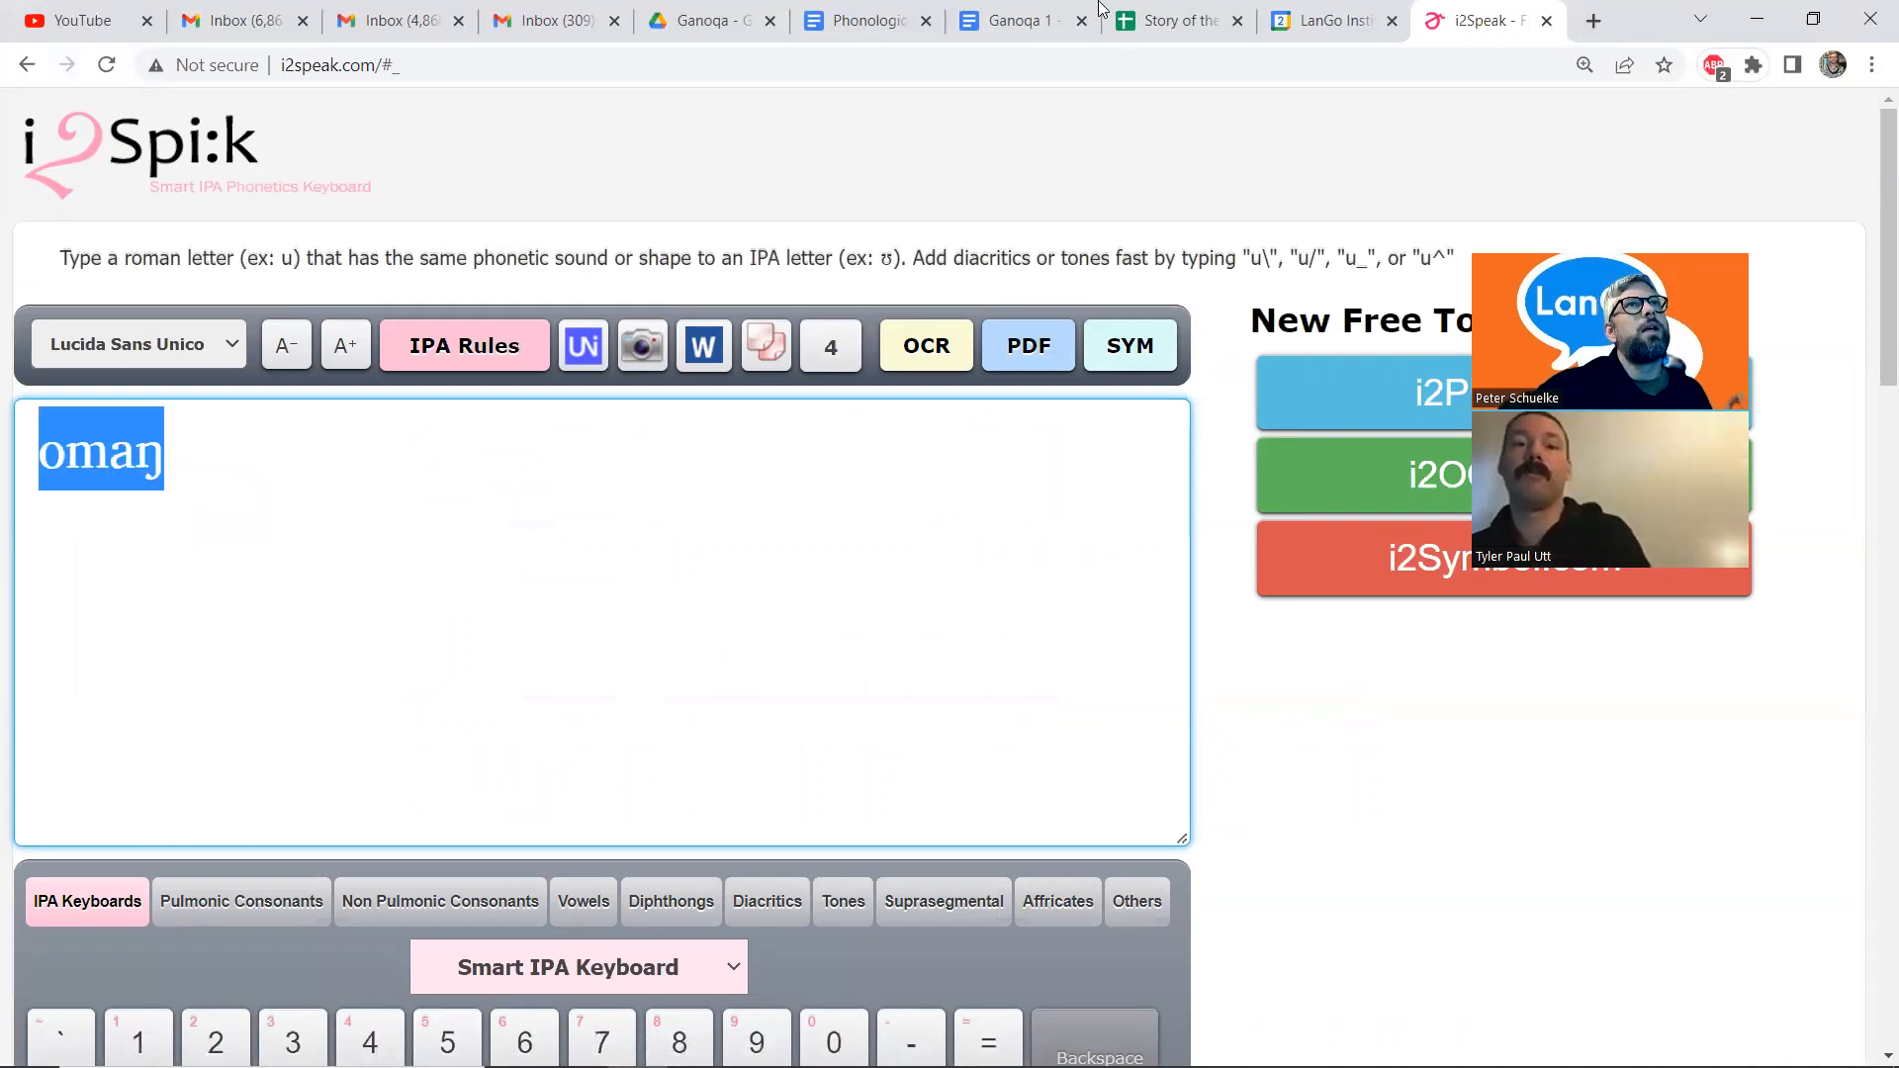
# Insert the copied form below "parog-ia" in the Phonological observation document, written between slashes as "/omaŋ/"
pyautogui.click(1069, 20)
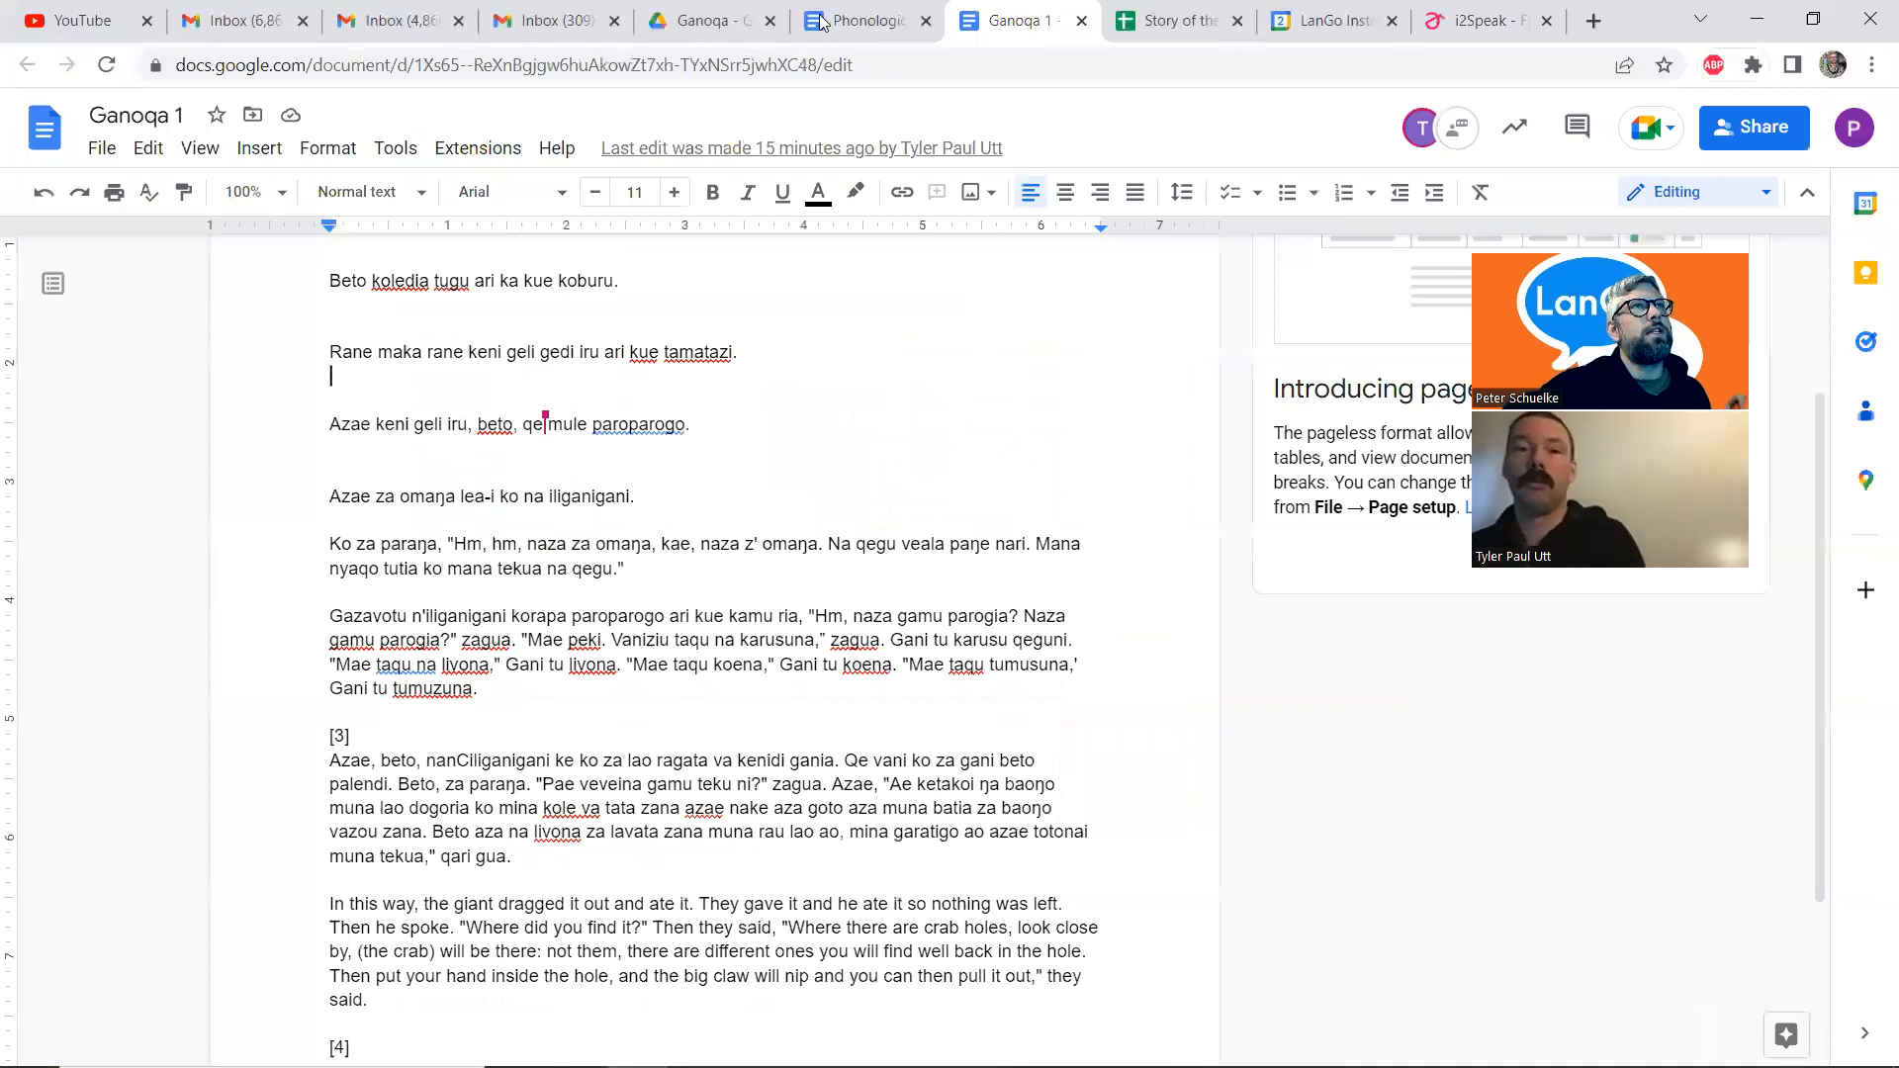
pyautogui.hotkey('ctrl', 'shift', 'Tab')
pyautogui.hotkey('ctrl', 'v')
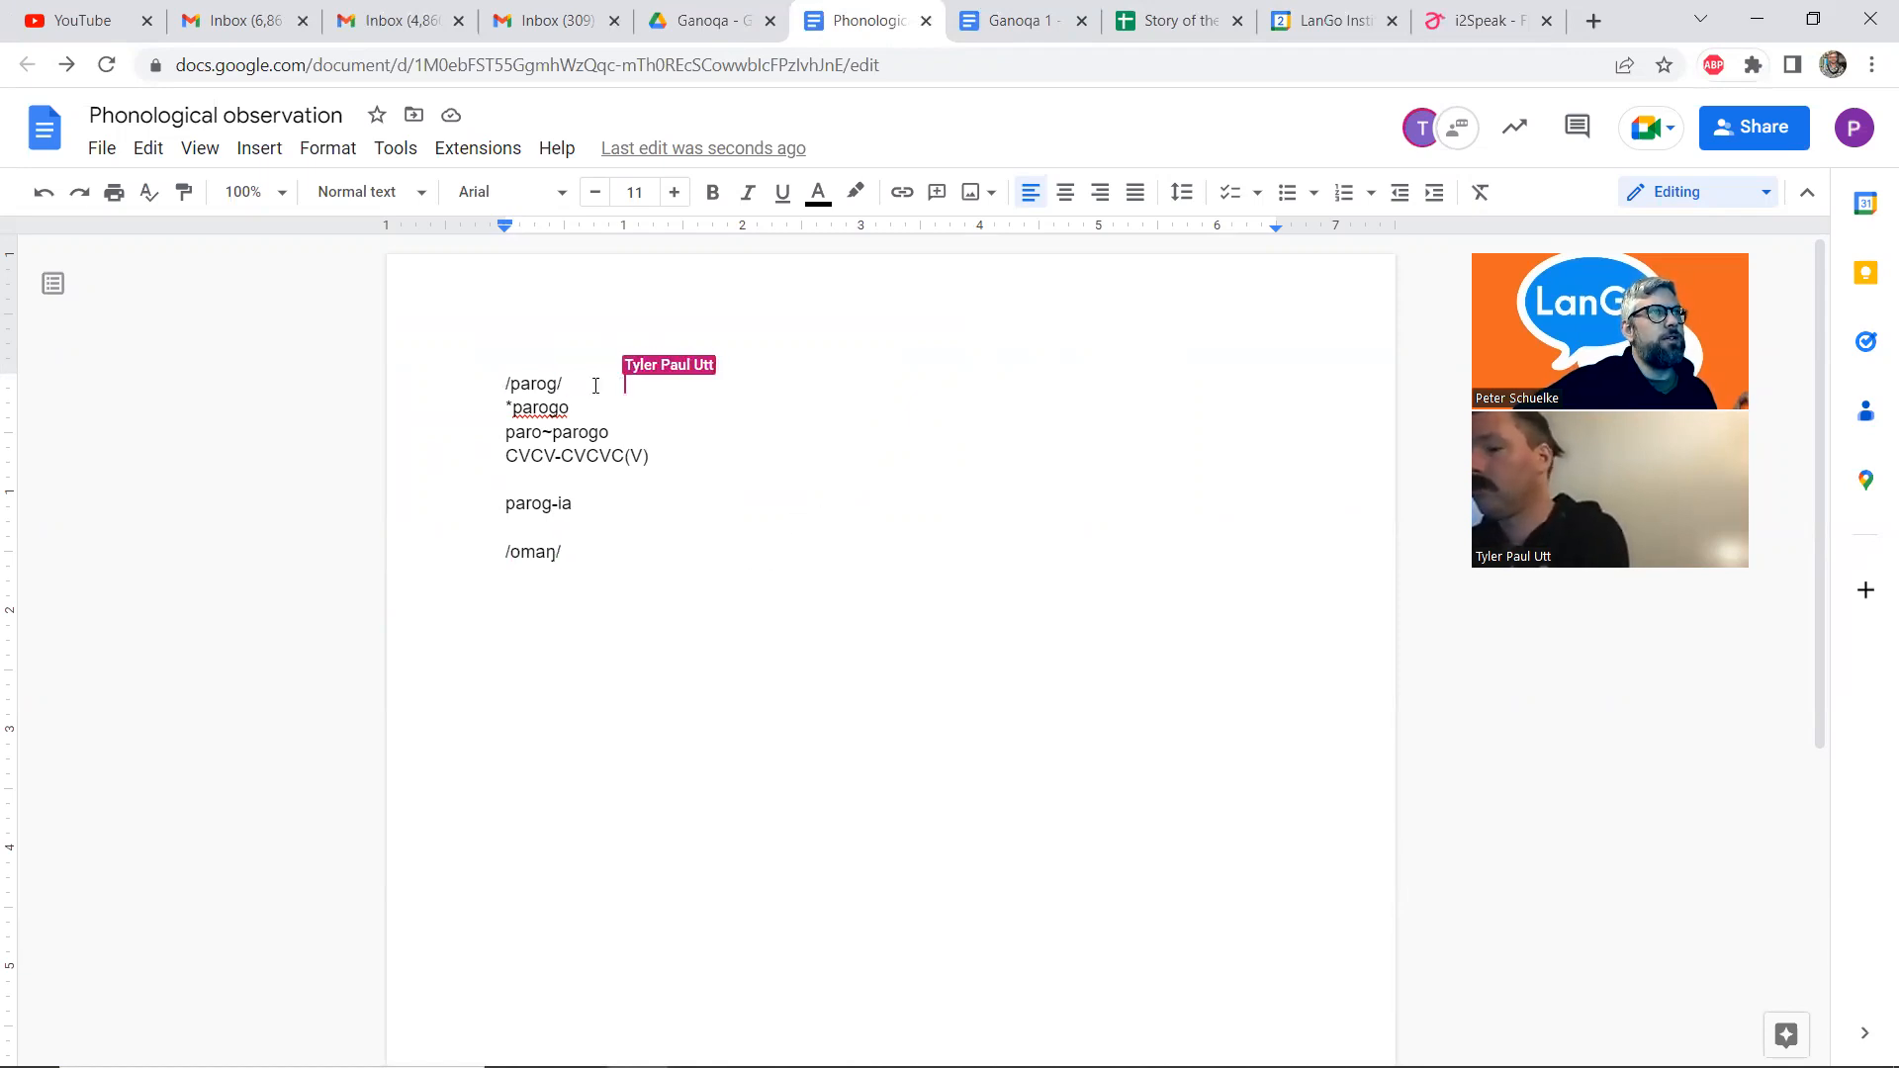
pyautogui.write('/')
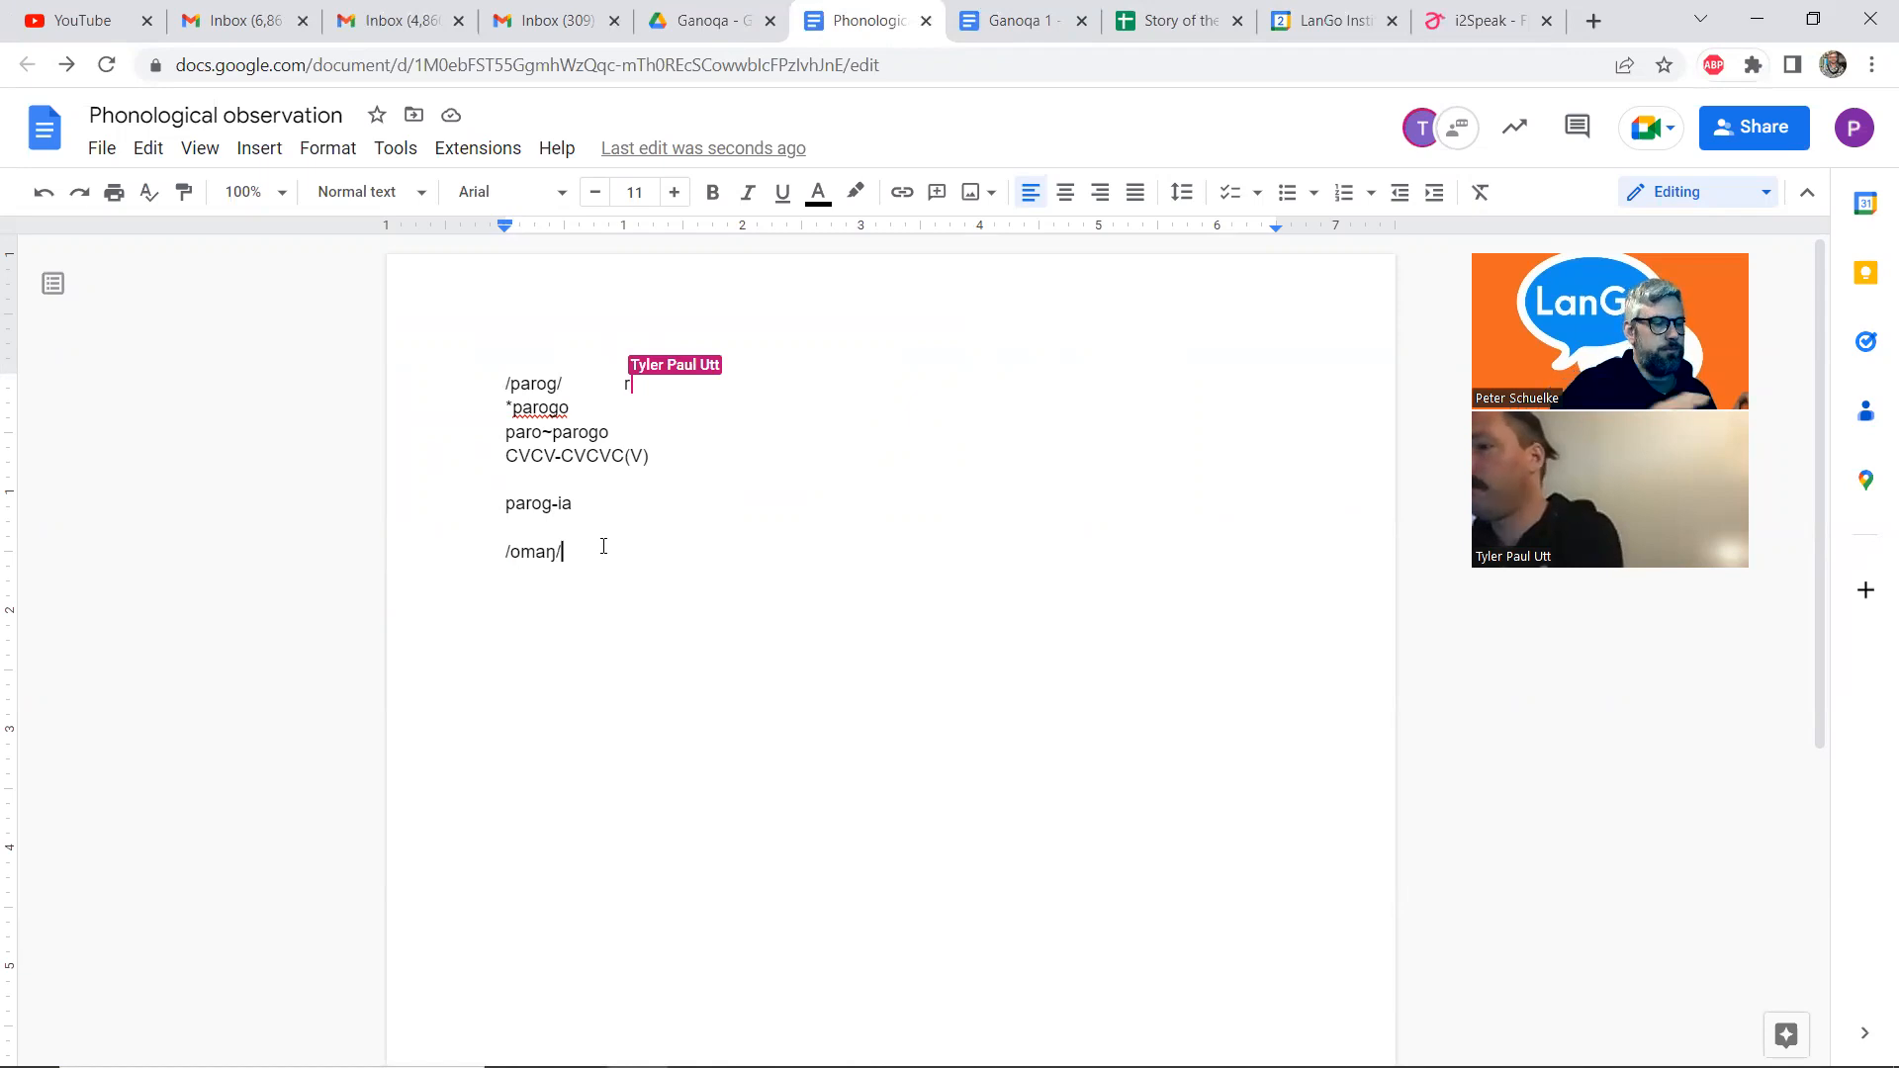
# Add the gloss 'smell' in single quotes beside "/omaŋ/", separated by a tab
pyautogui.press('Tab')
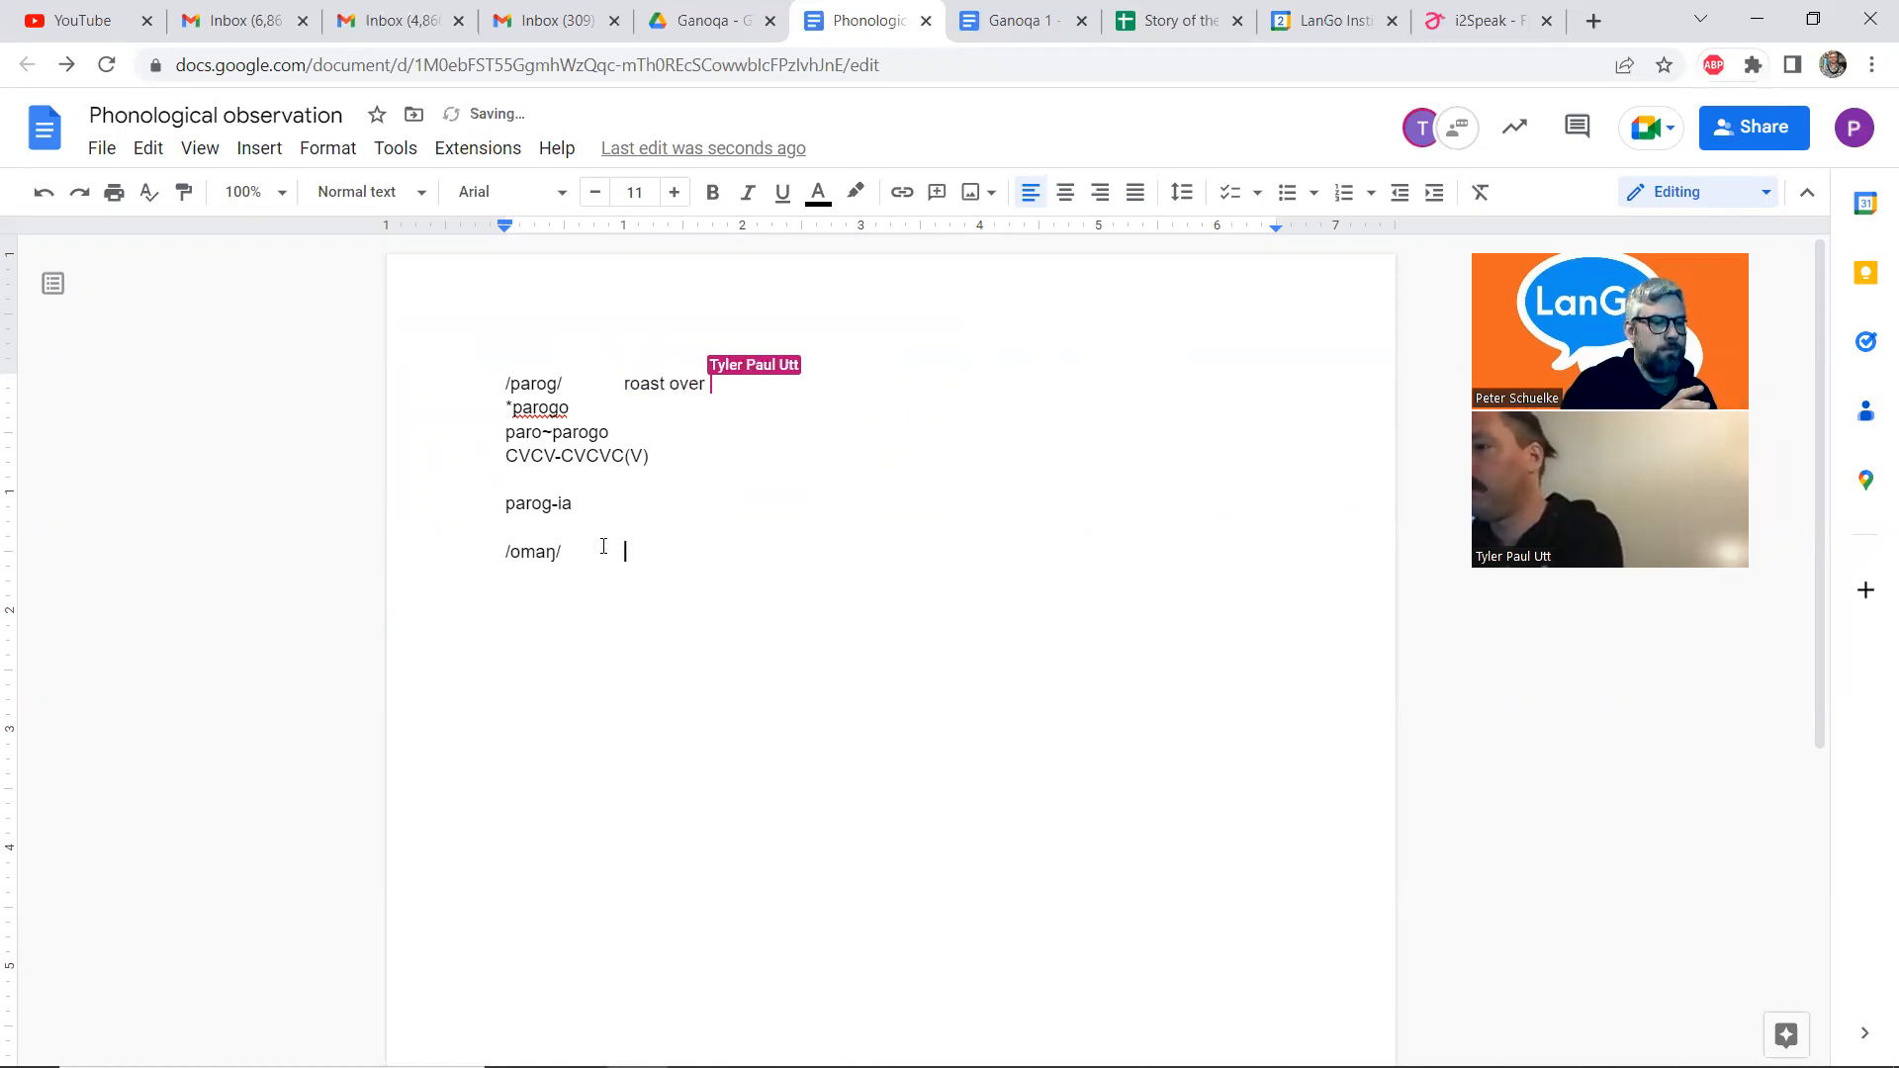
pyautogui.write('ˈsmne')
pyautogui.press('BackSpace')
pyautogui.press('BackSpace')
pyautogui.write('ell')
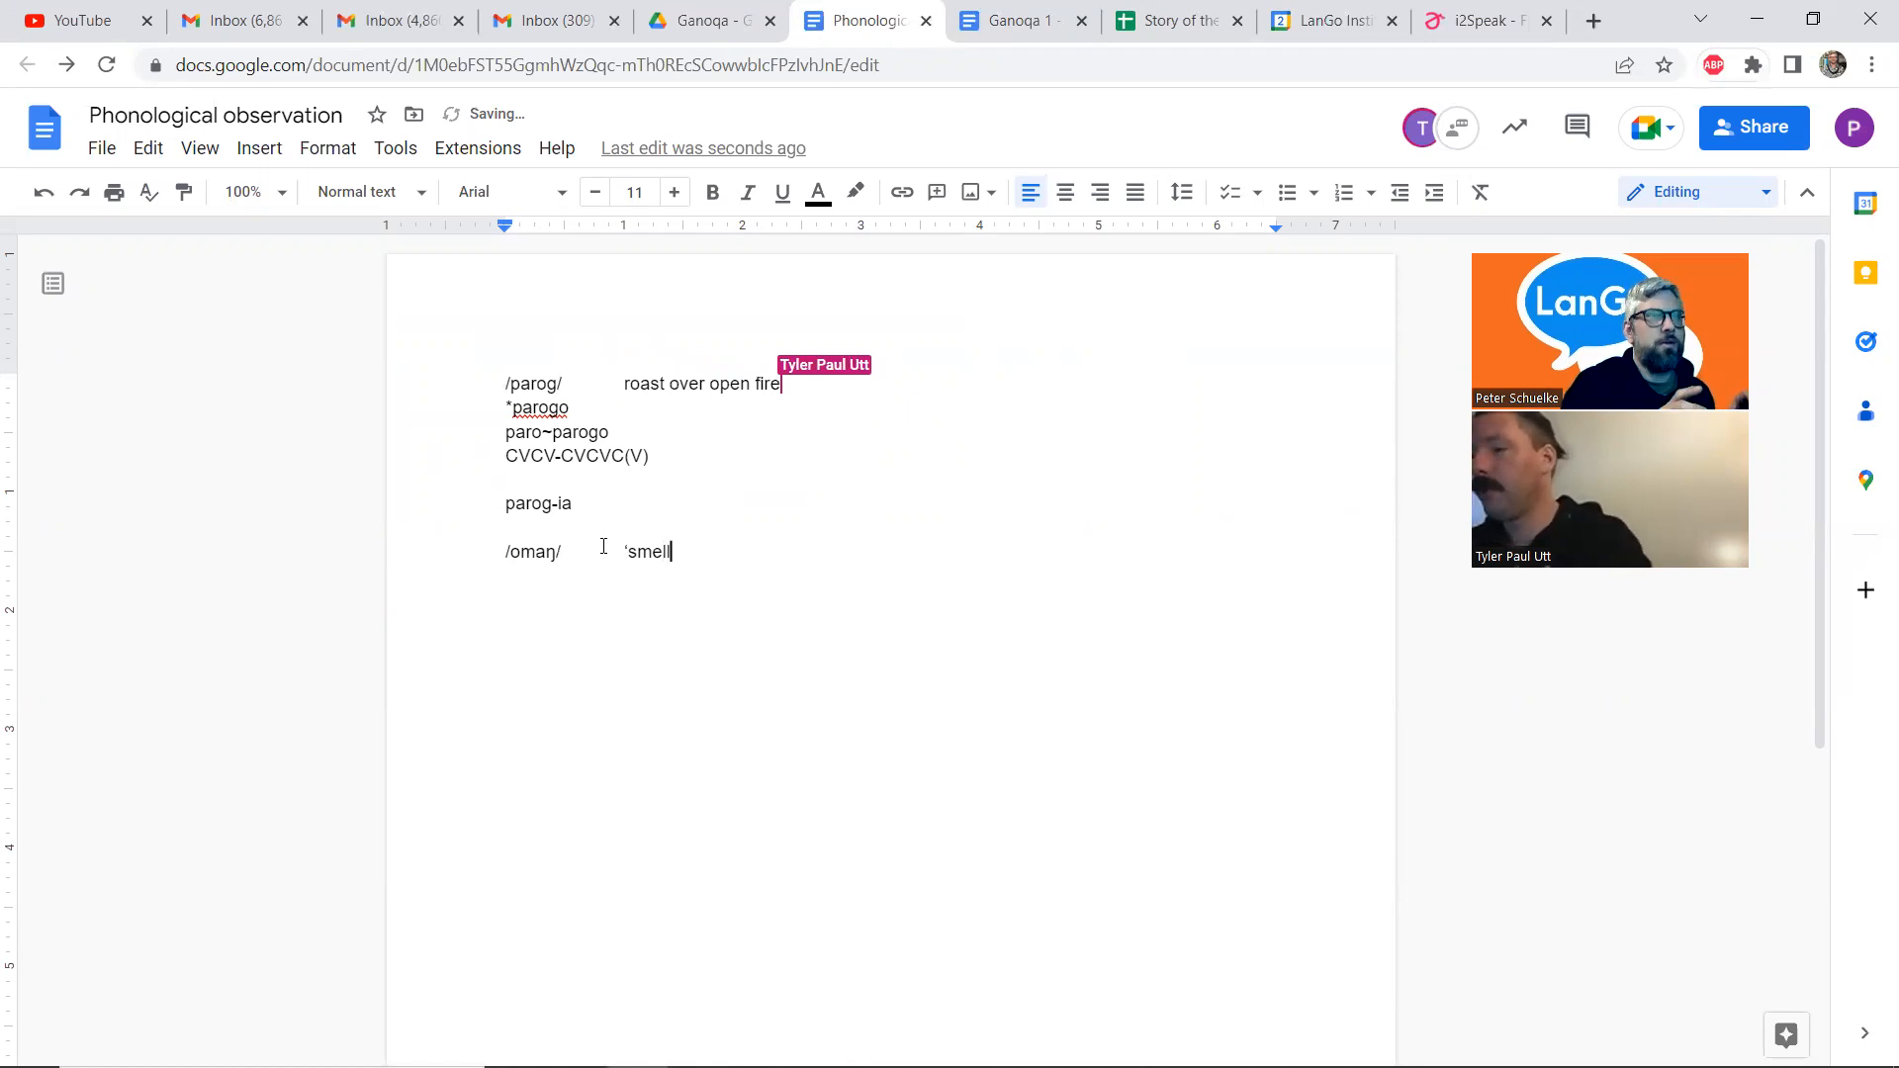
pyautogui.write("'")
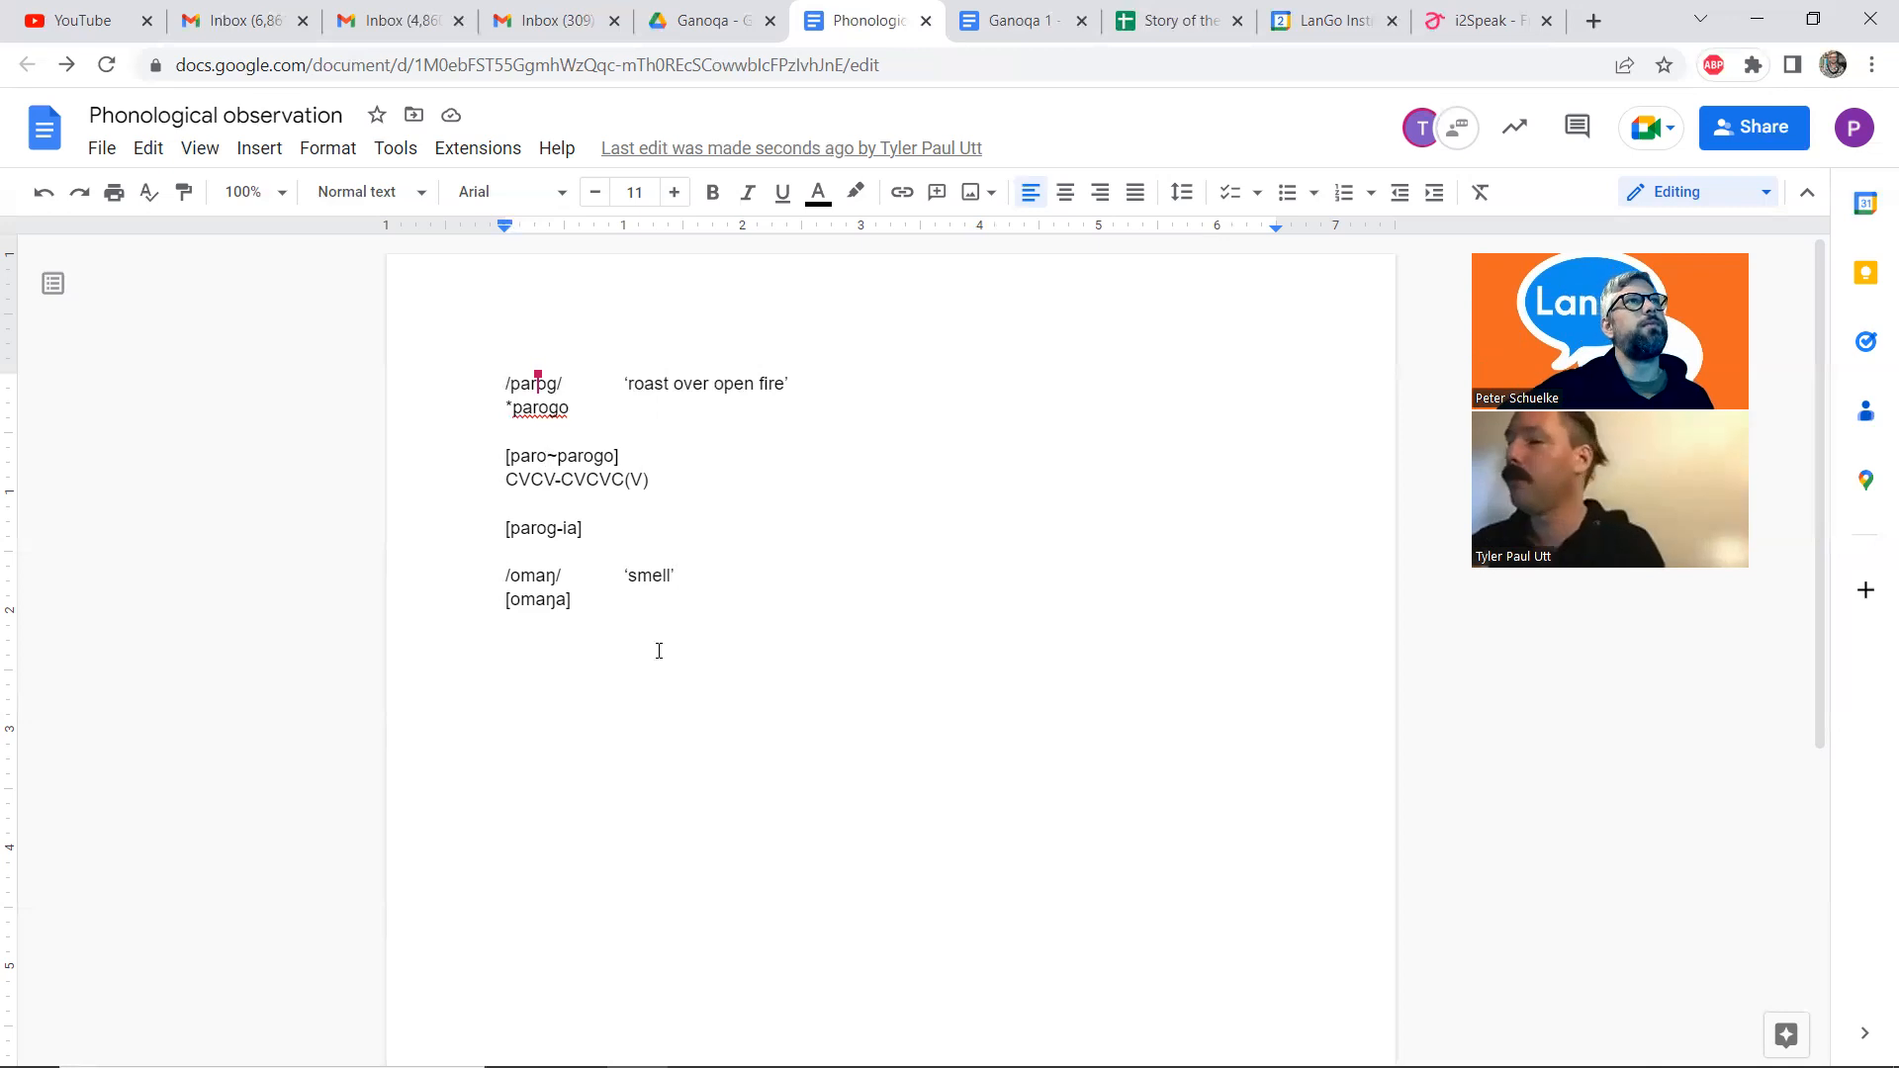
# Switch to FieldWorks, join "za" and "omaŋa" in line 1.5 into one phrase, and divide it into the morphemes "za" and "omaŋa"
pyautogui.moveTo(1005, 1064)
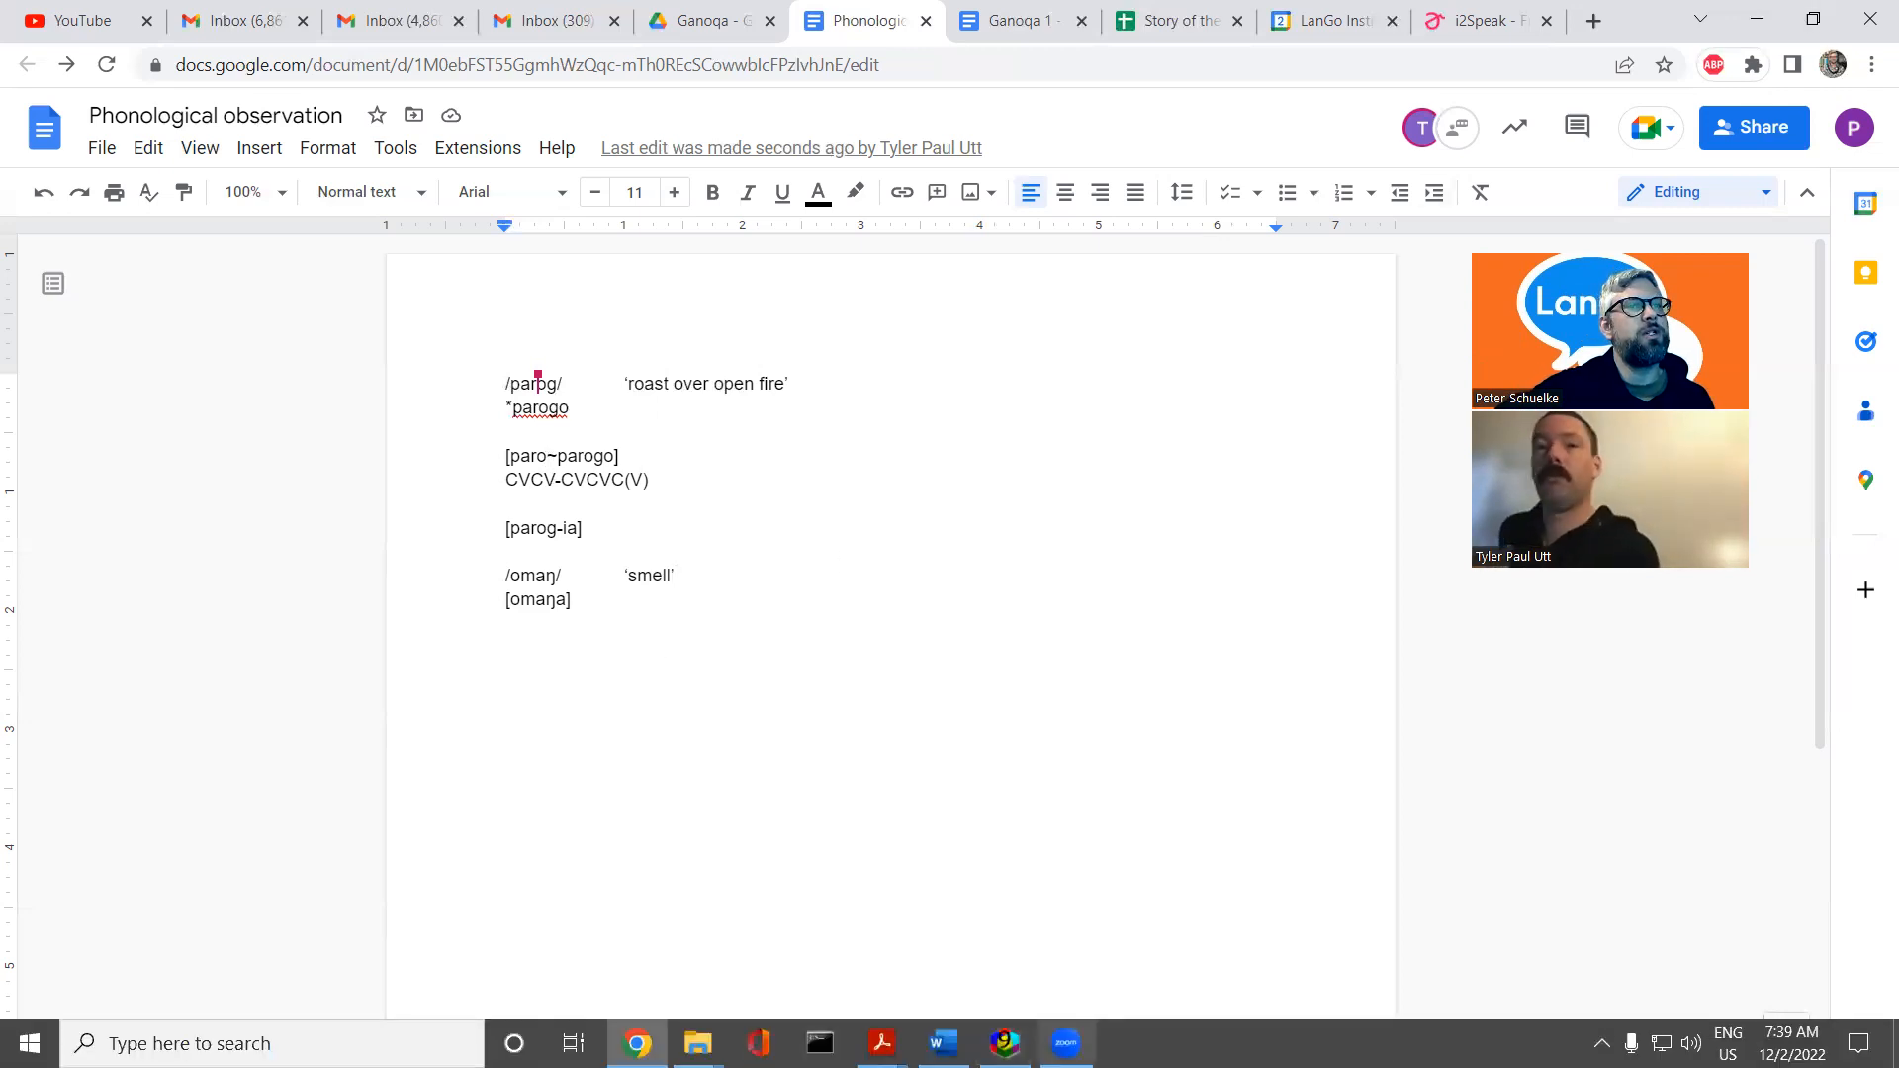
pyautogui.click(1005, 1043)
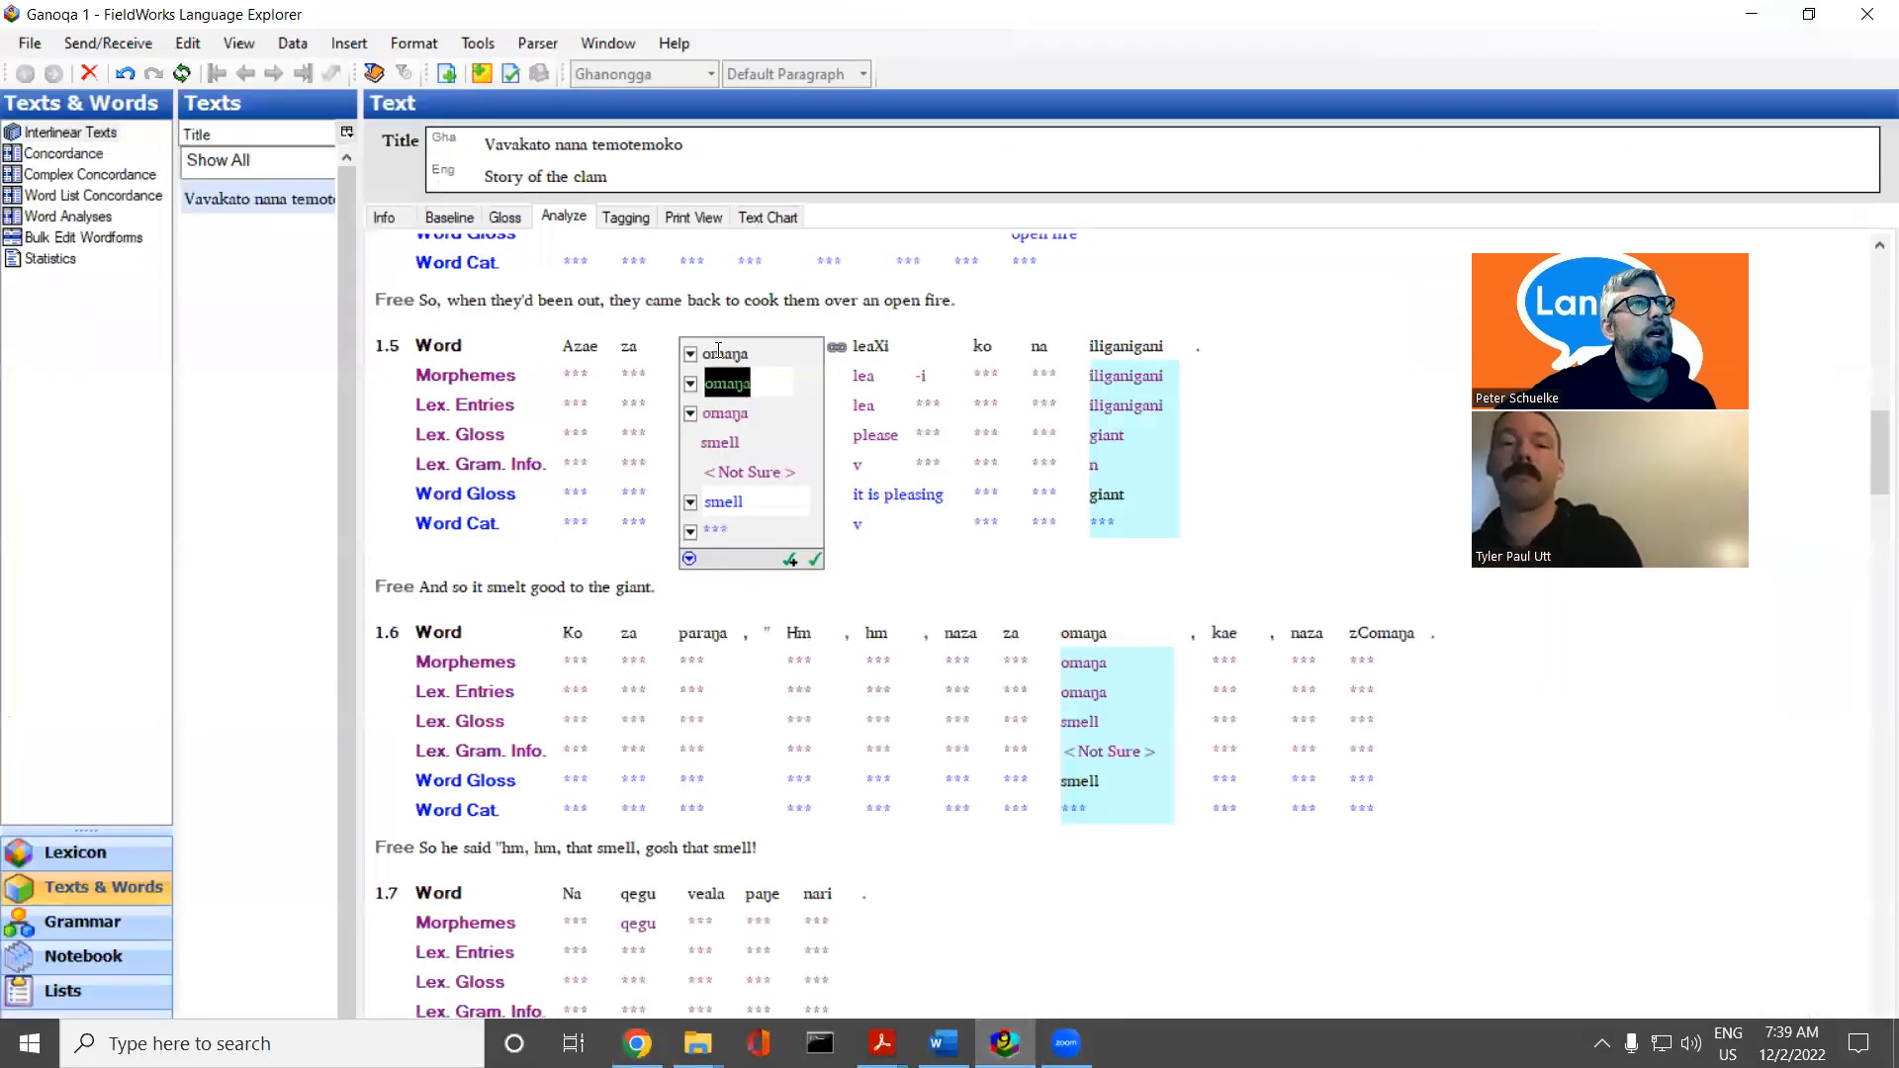
pyautogui.click(670, 591)
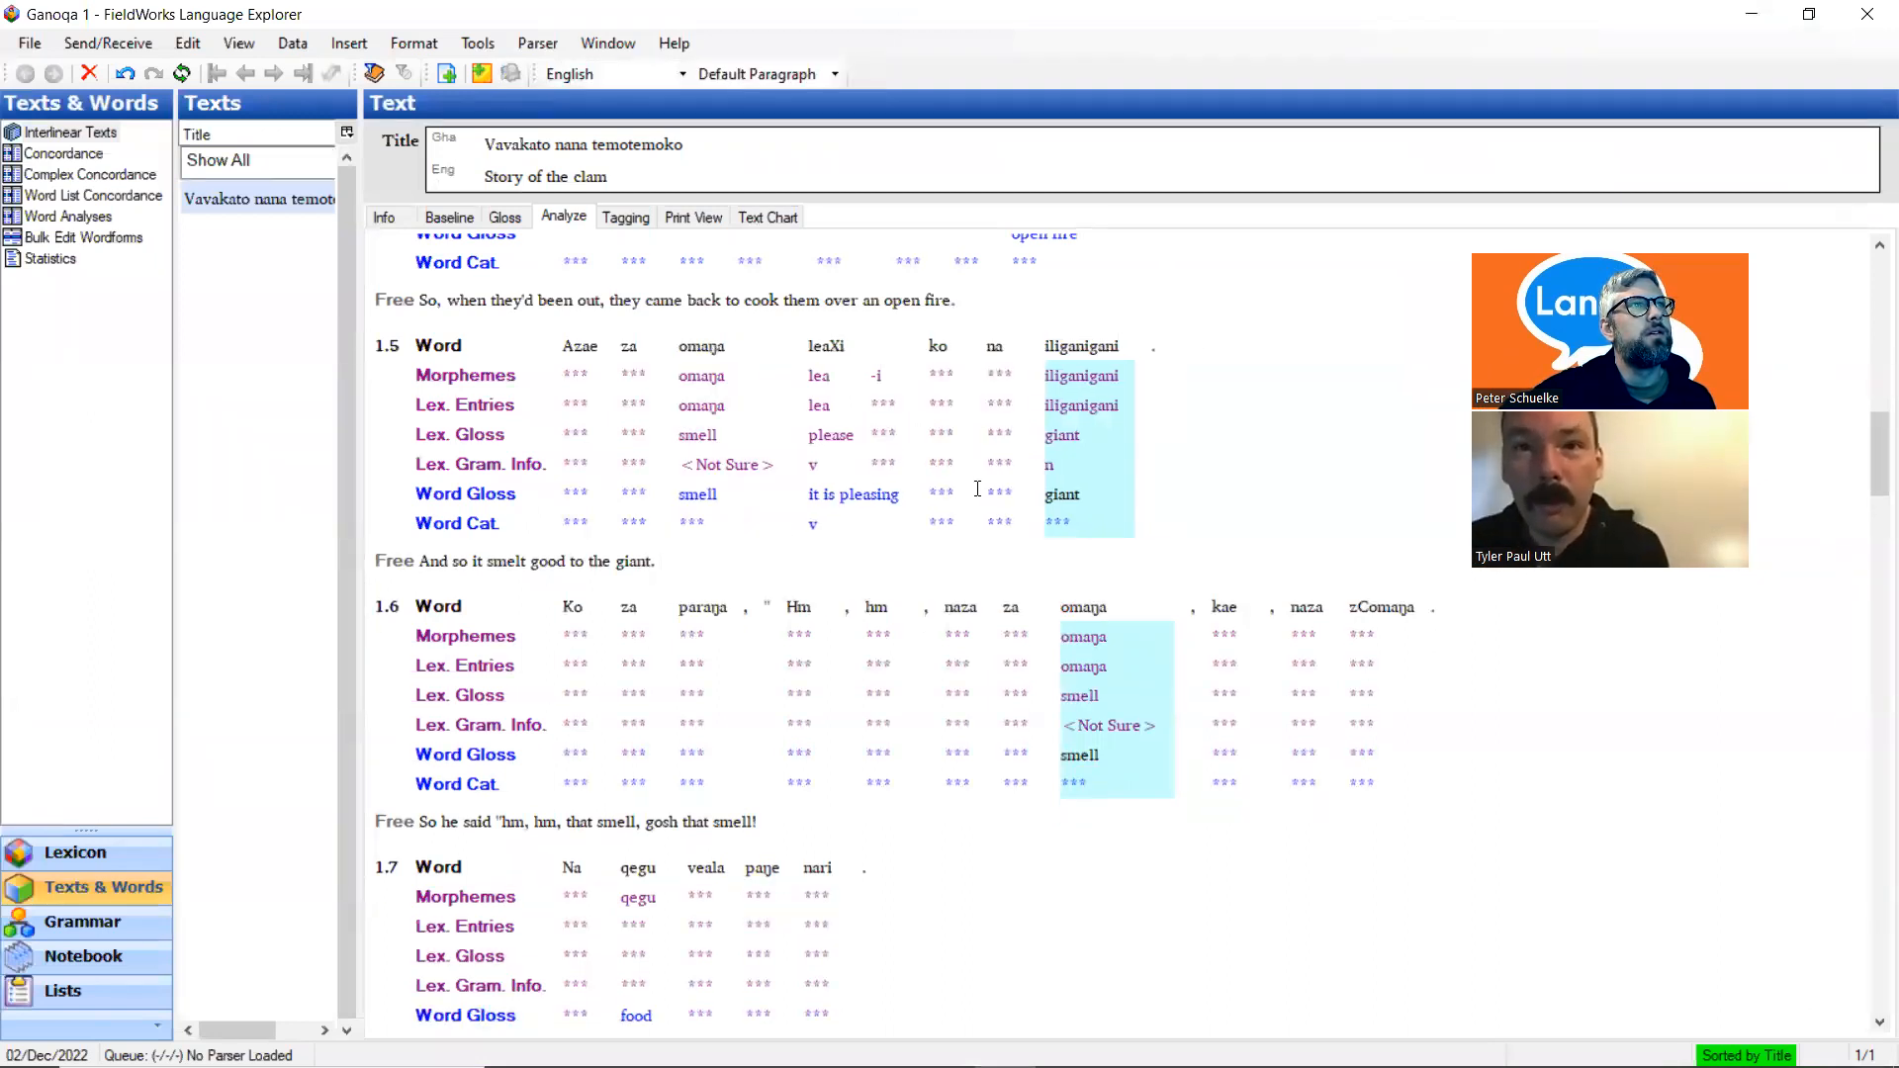
pyautogui.click(647, 373)
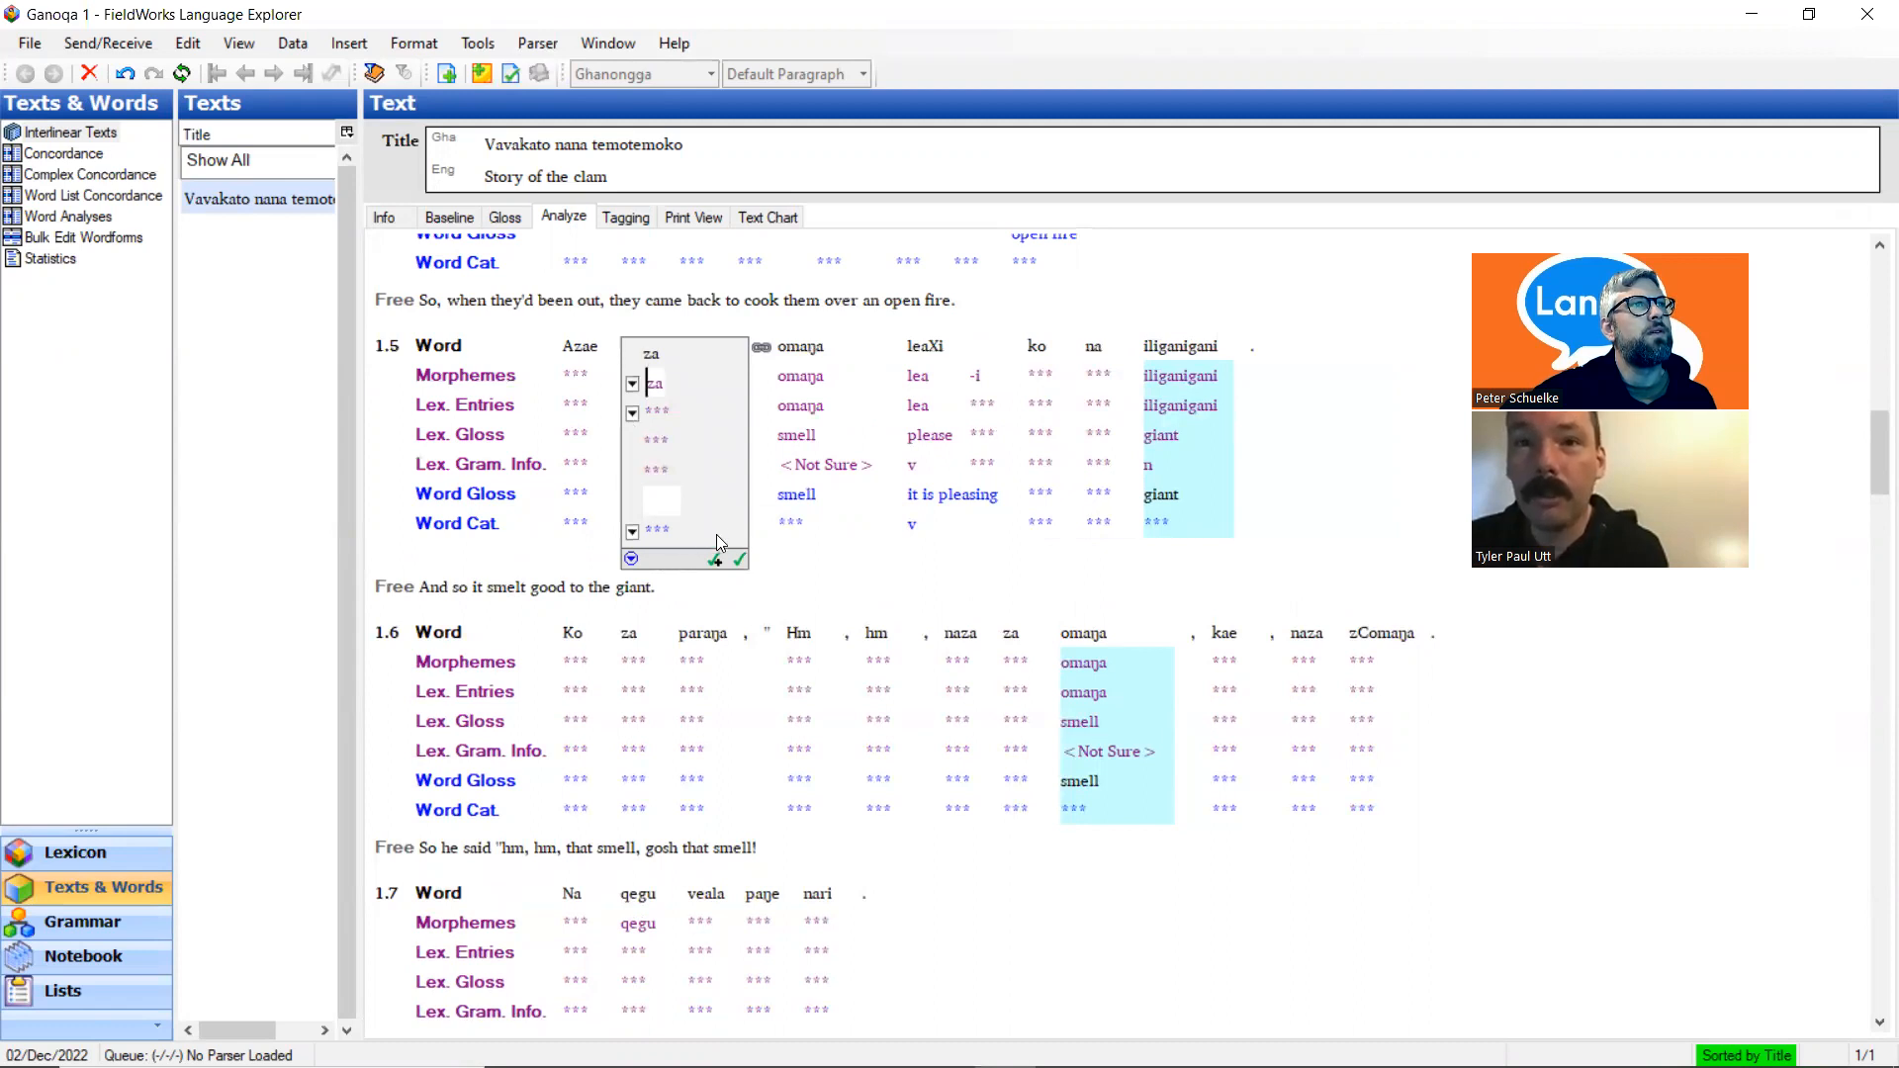
pyautogui.click(762, 348)
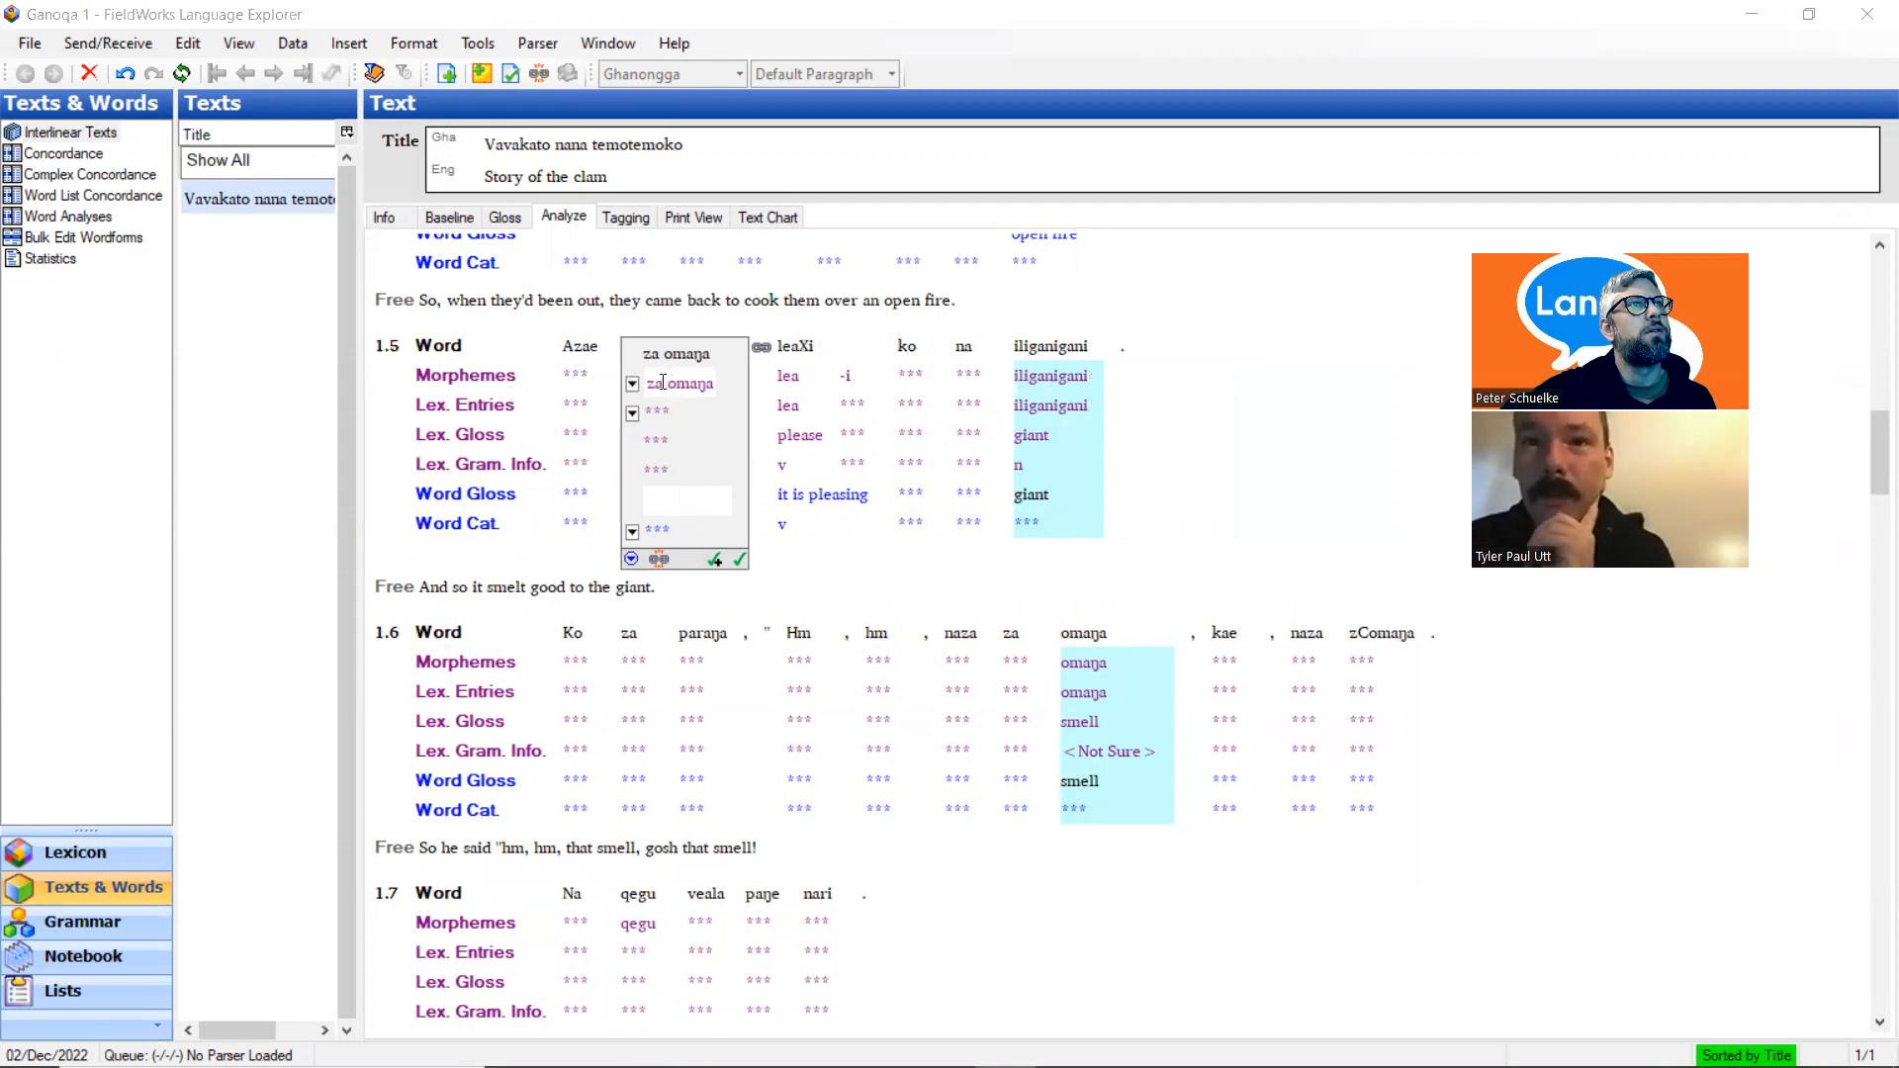
pyautogui.click(706, 355)
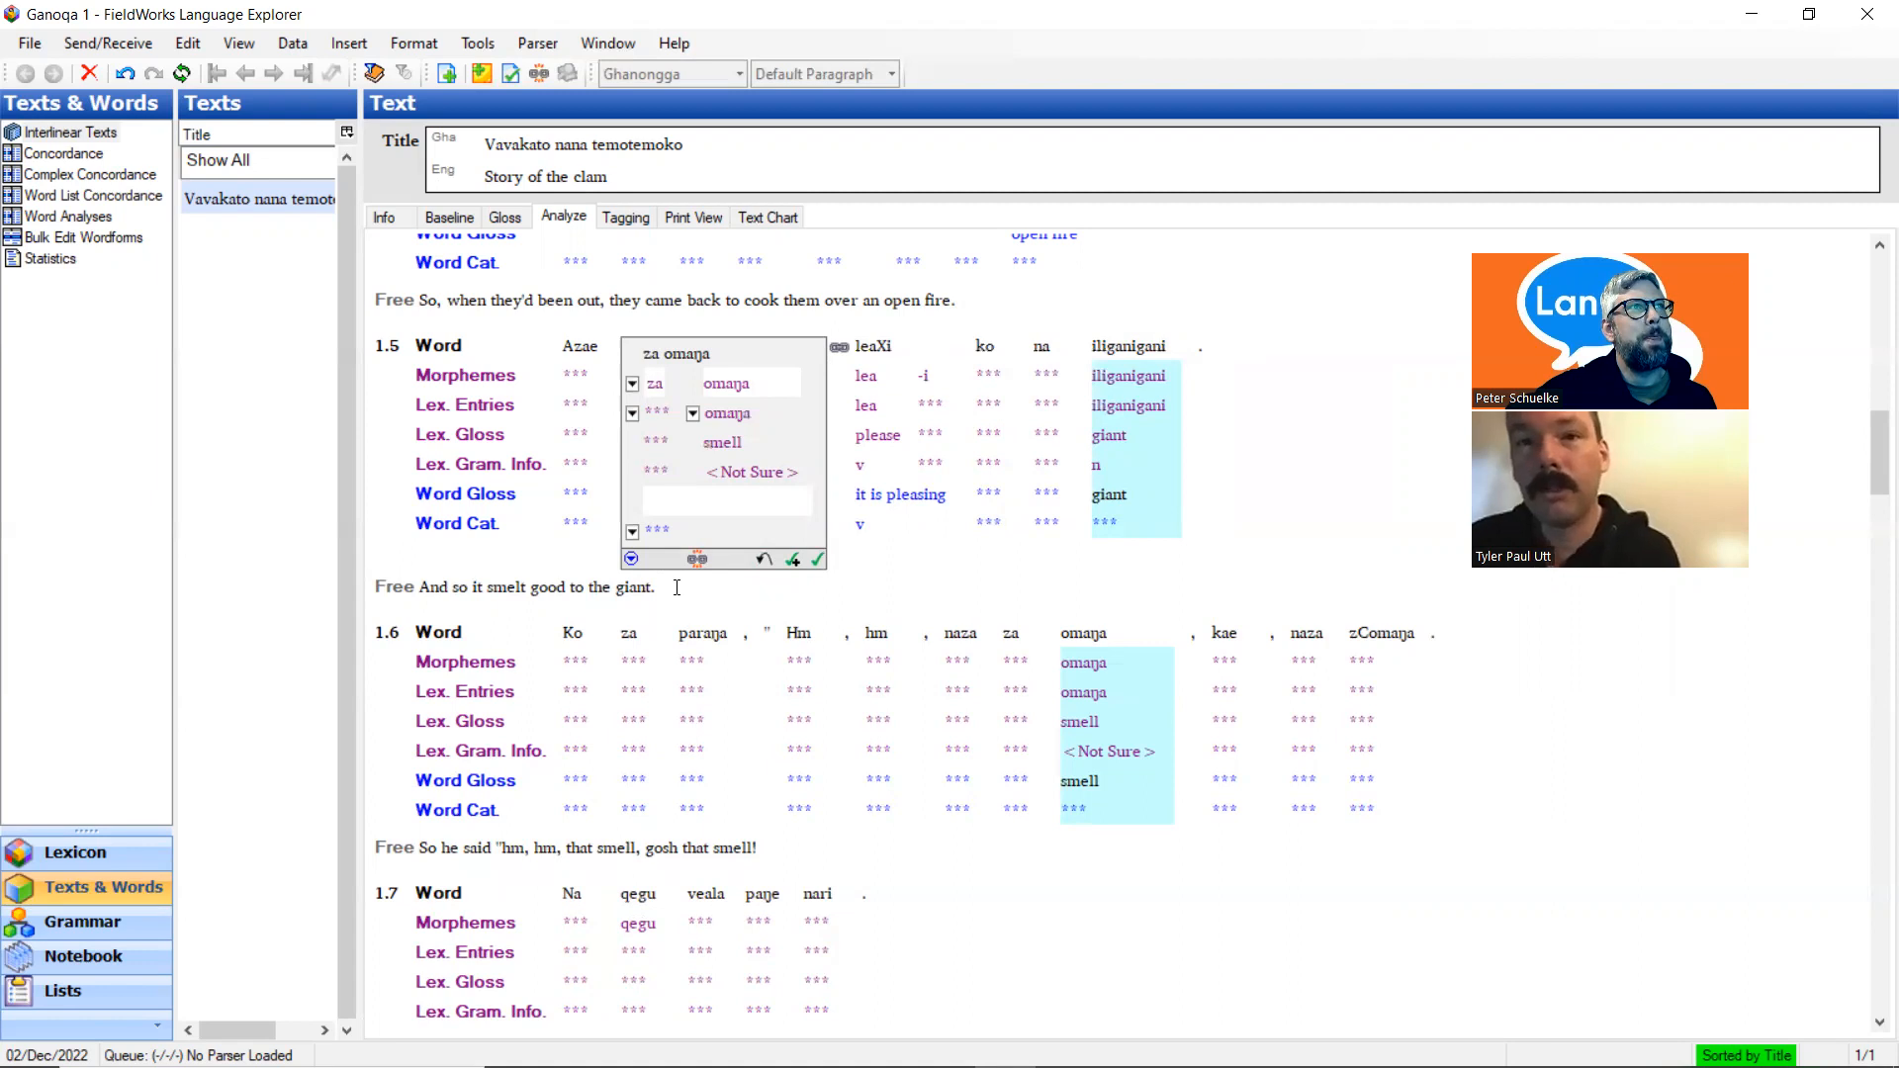
# Compare the phrase "za omaŋa" with the preceding lines of the story and break it back into separate words
pyautogui.scroll(3, 677, 588)
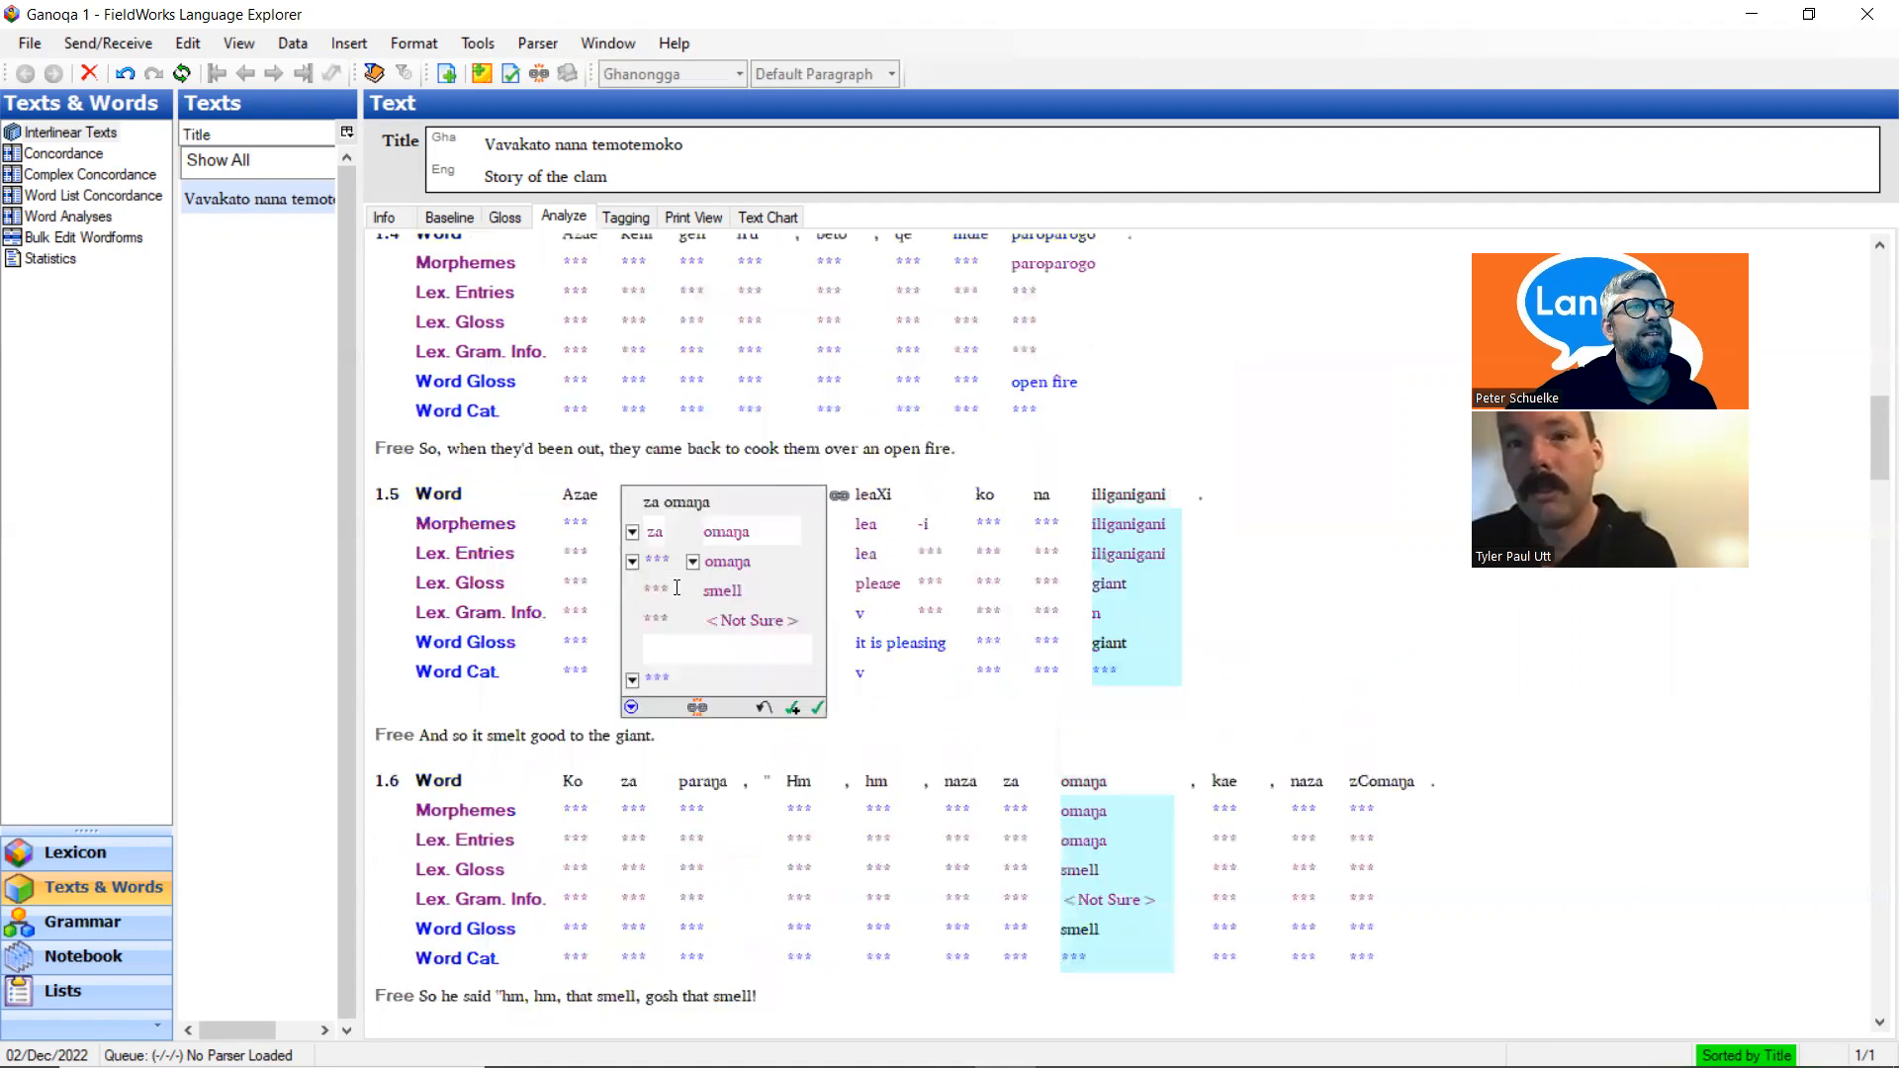
pyautogui.scroll(3, 677, 588)
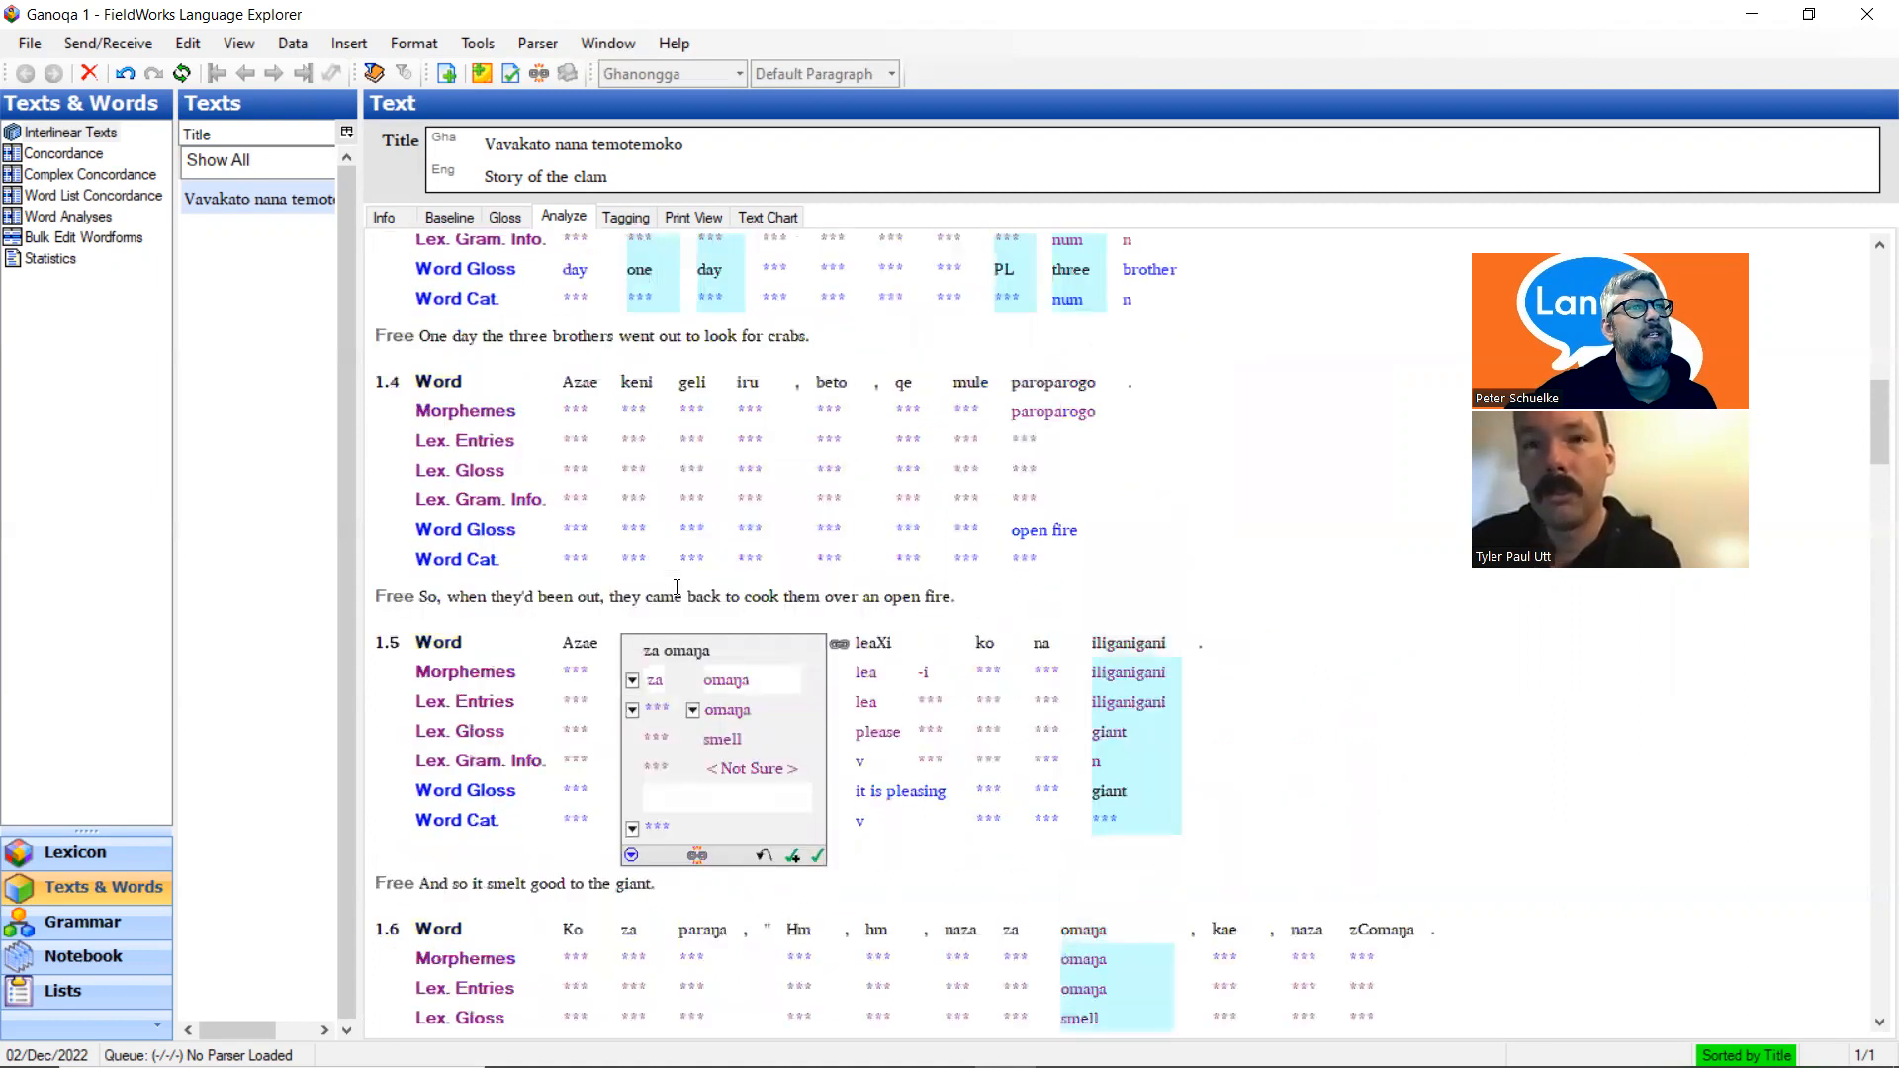
pyautogui.scroll(3, 676, 587)
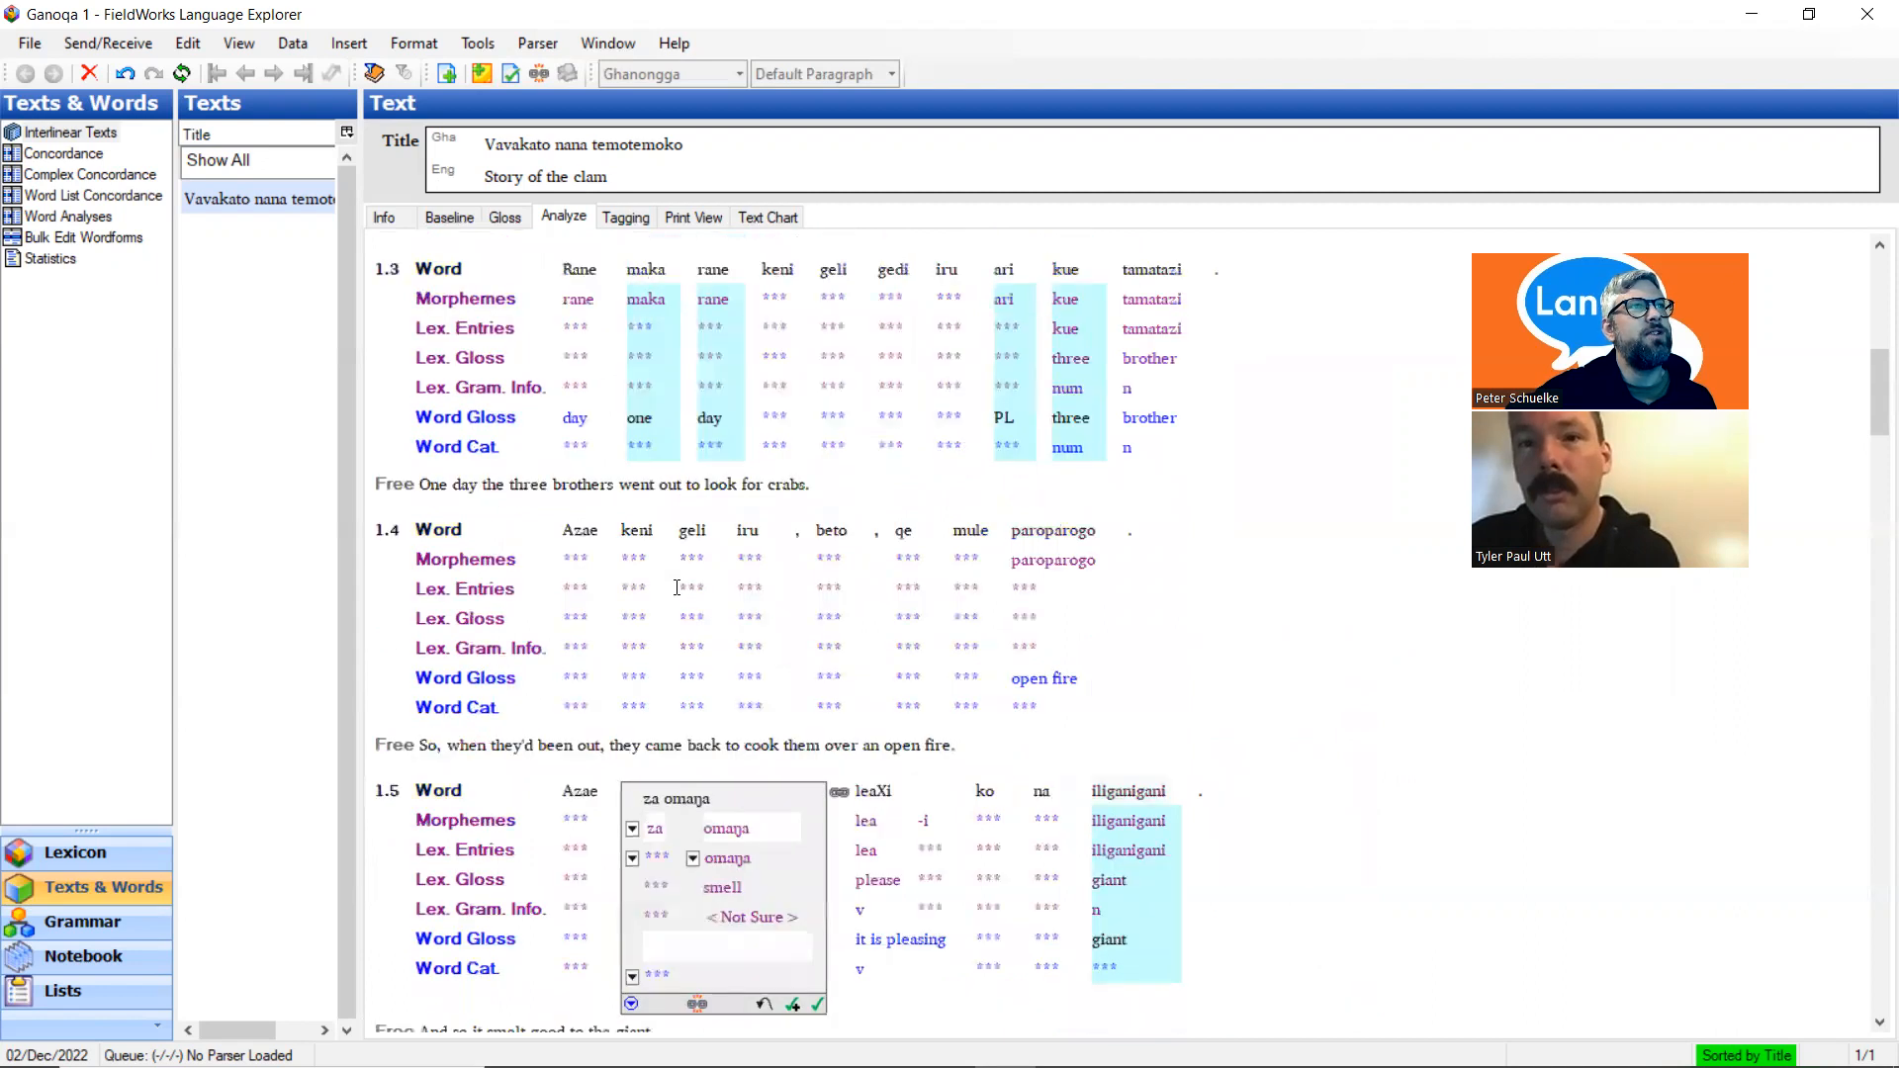
pyautogui.scroll(3, 677, 587)
pyautogui.scroll(-9, 676, 588)
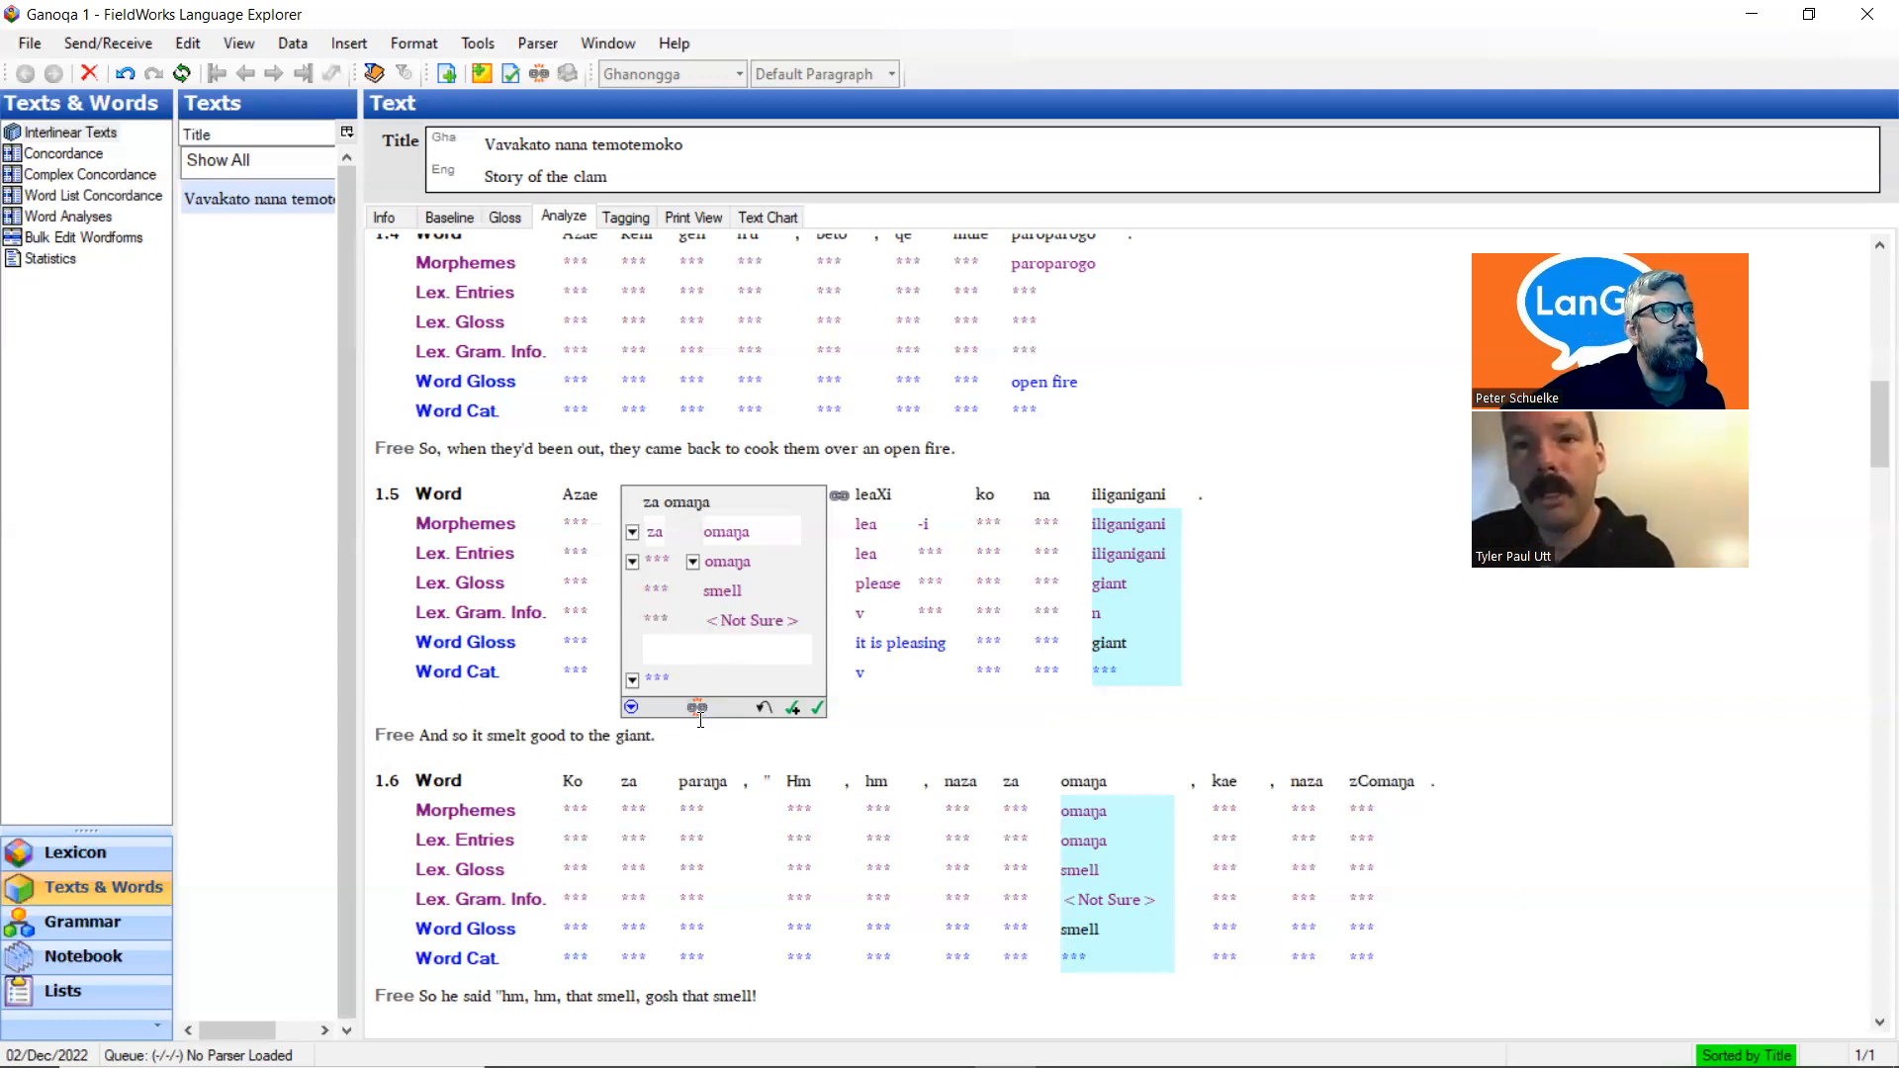
pyautogui.click(697, 707)
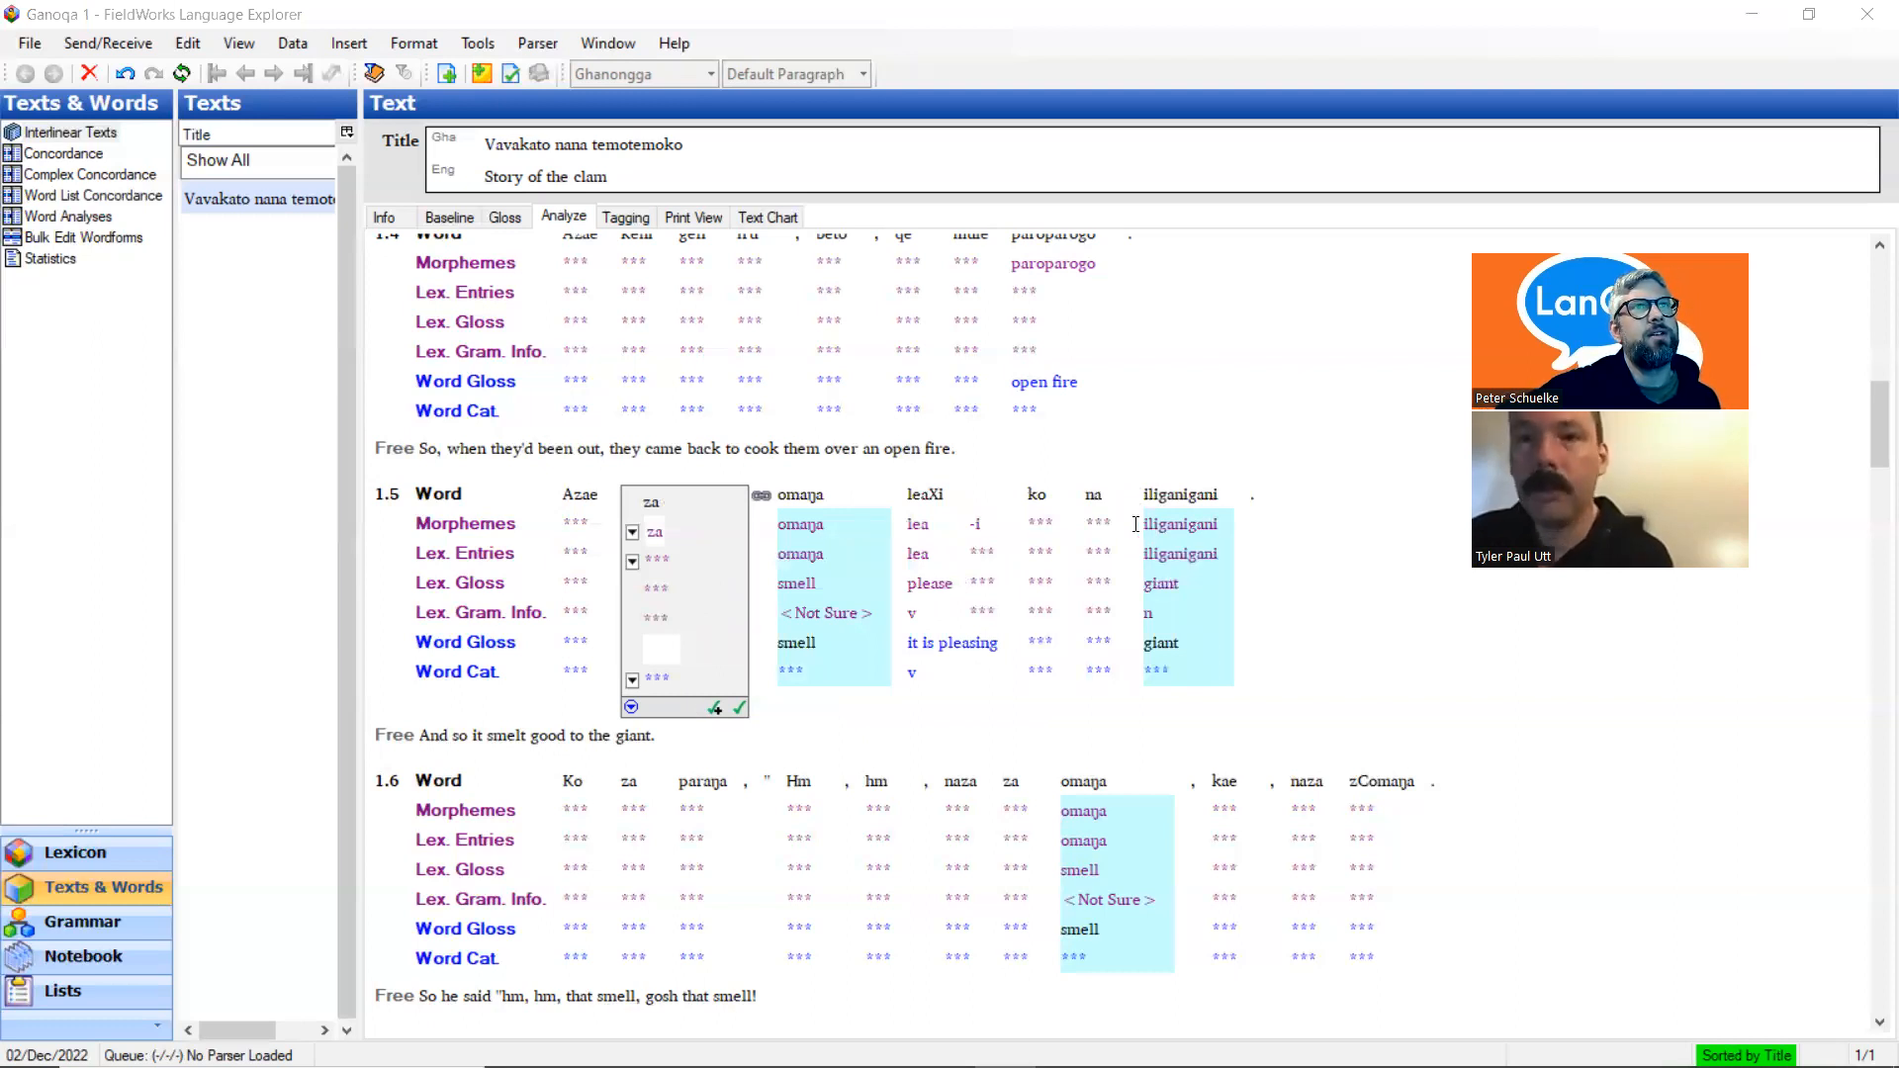
# Join "na" and "iliganigani" in line 1.5 into one phrase and divide it into the morphemes "na" and "iliganigani"
pyautogui.click(1098, 521)
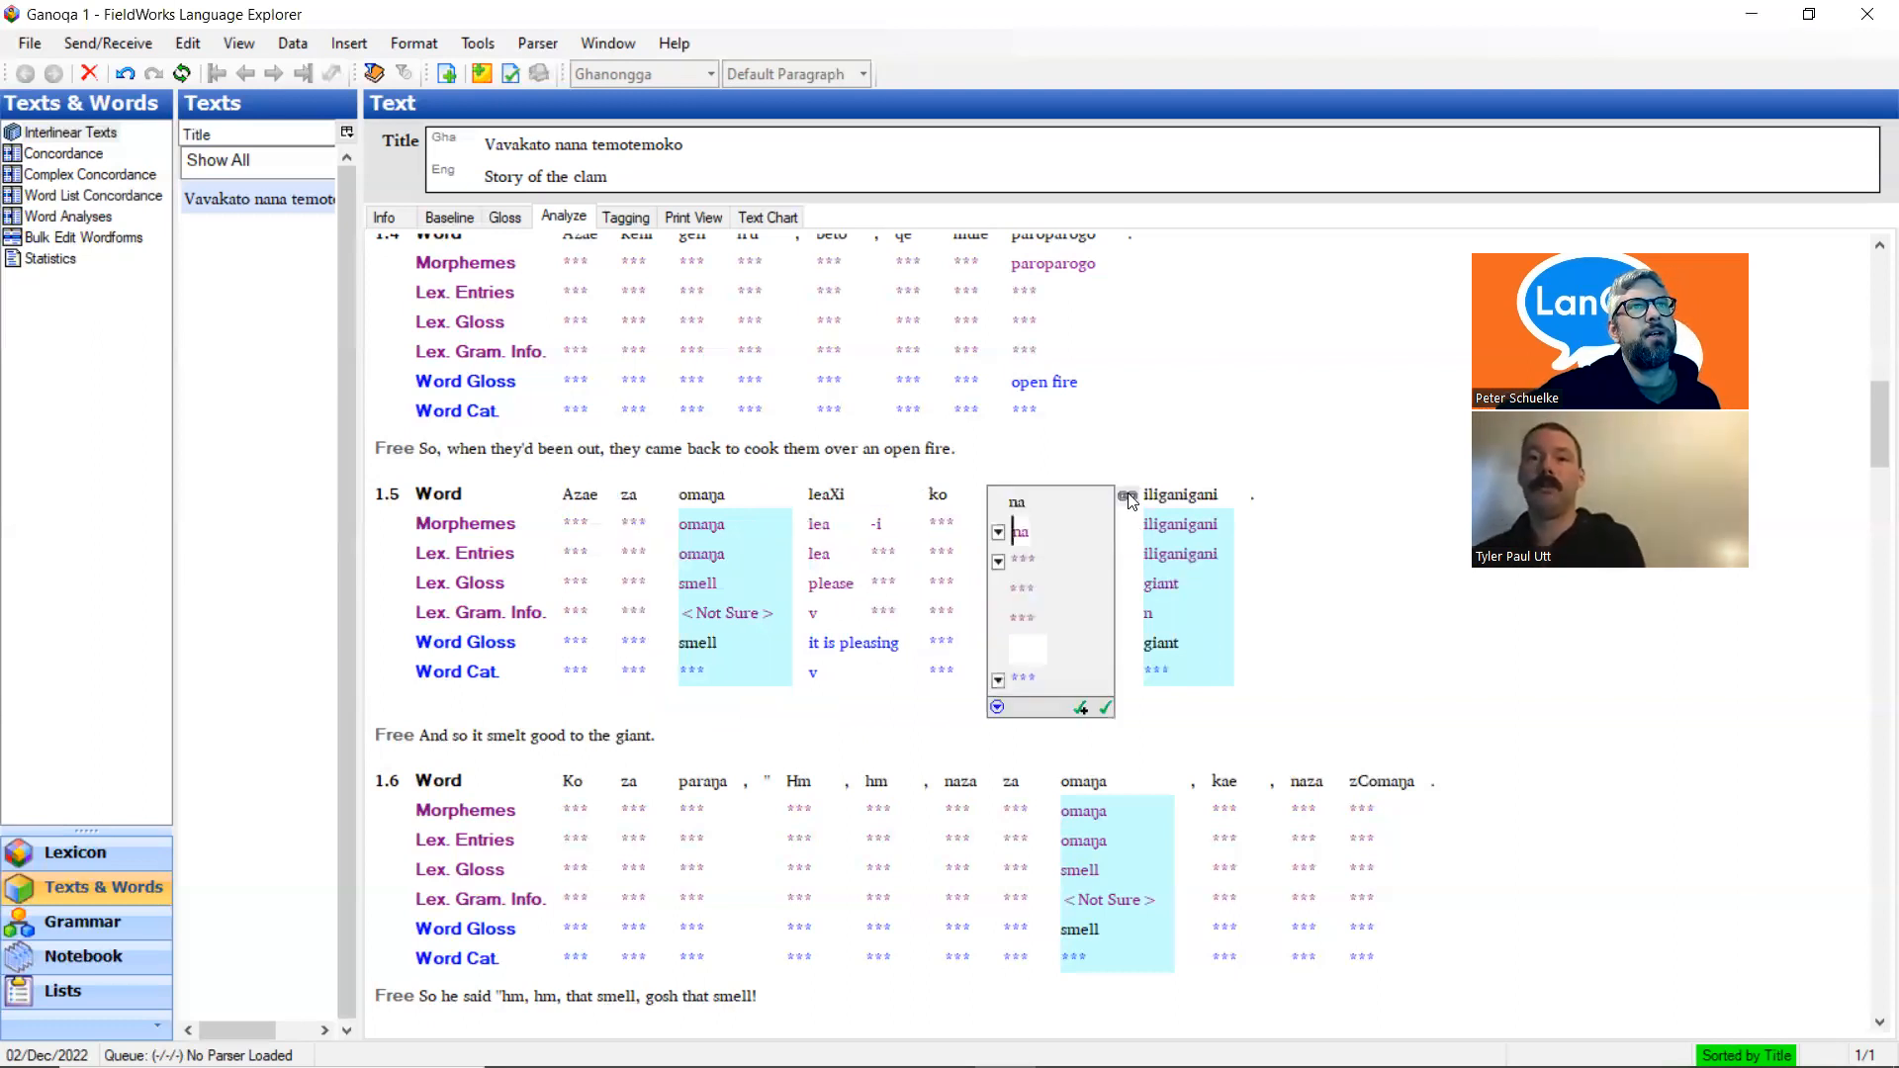
pyautogui.click(1128, 497)
pyautogui.click(1029, 534)
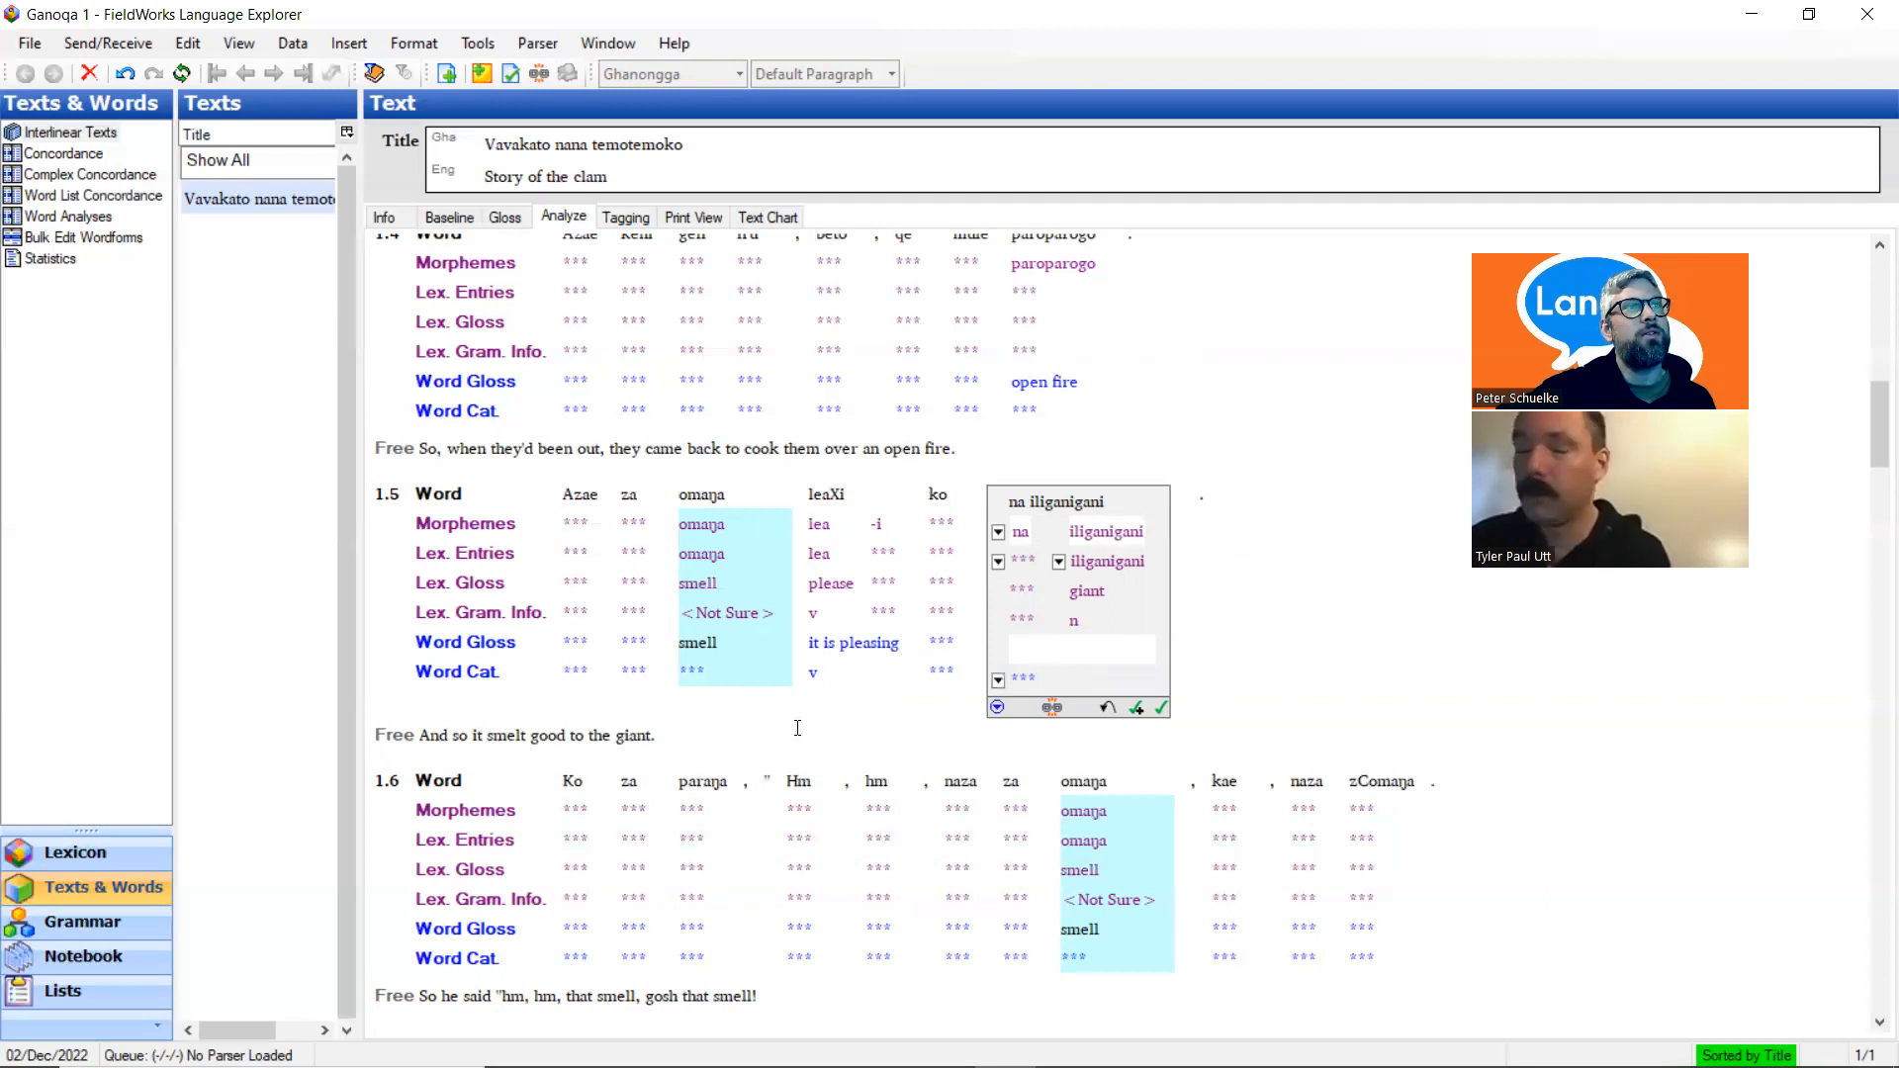
# Start a new lexicon entry for the morpheme "na" in line 1.5 with the gloss "ART"
pyautogui.click(998, 563)
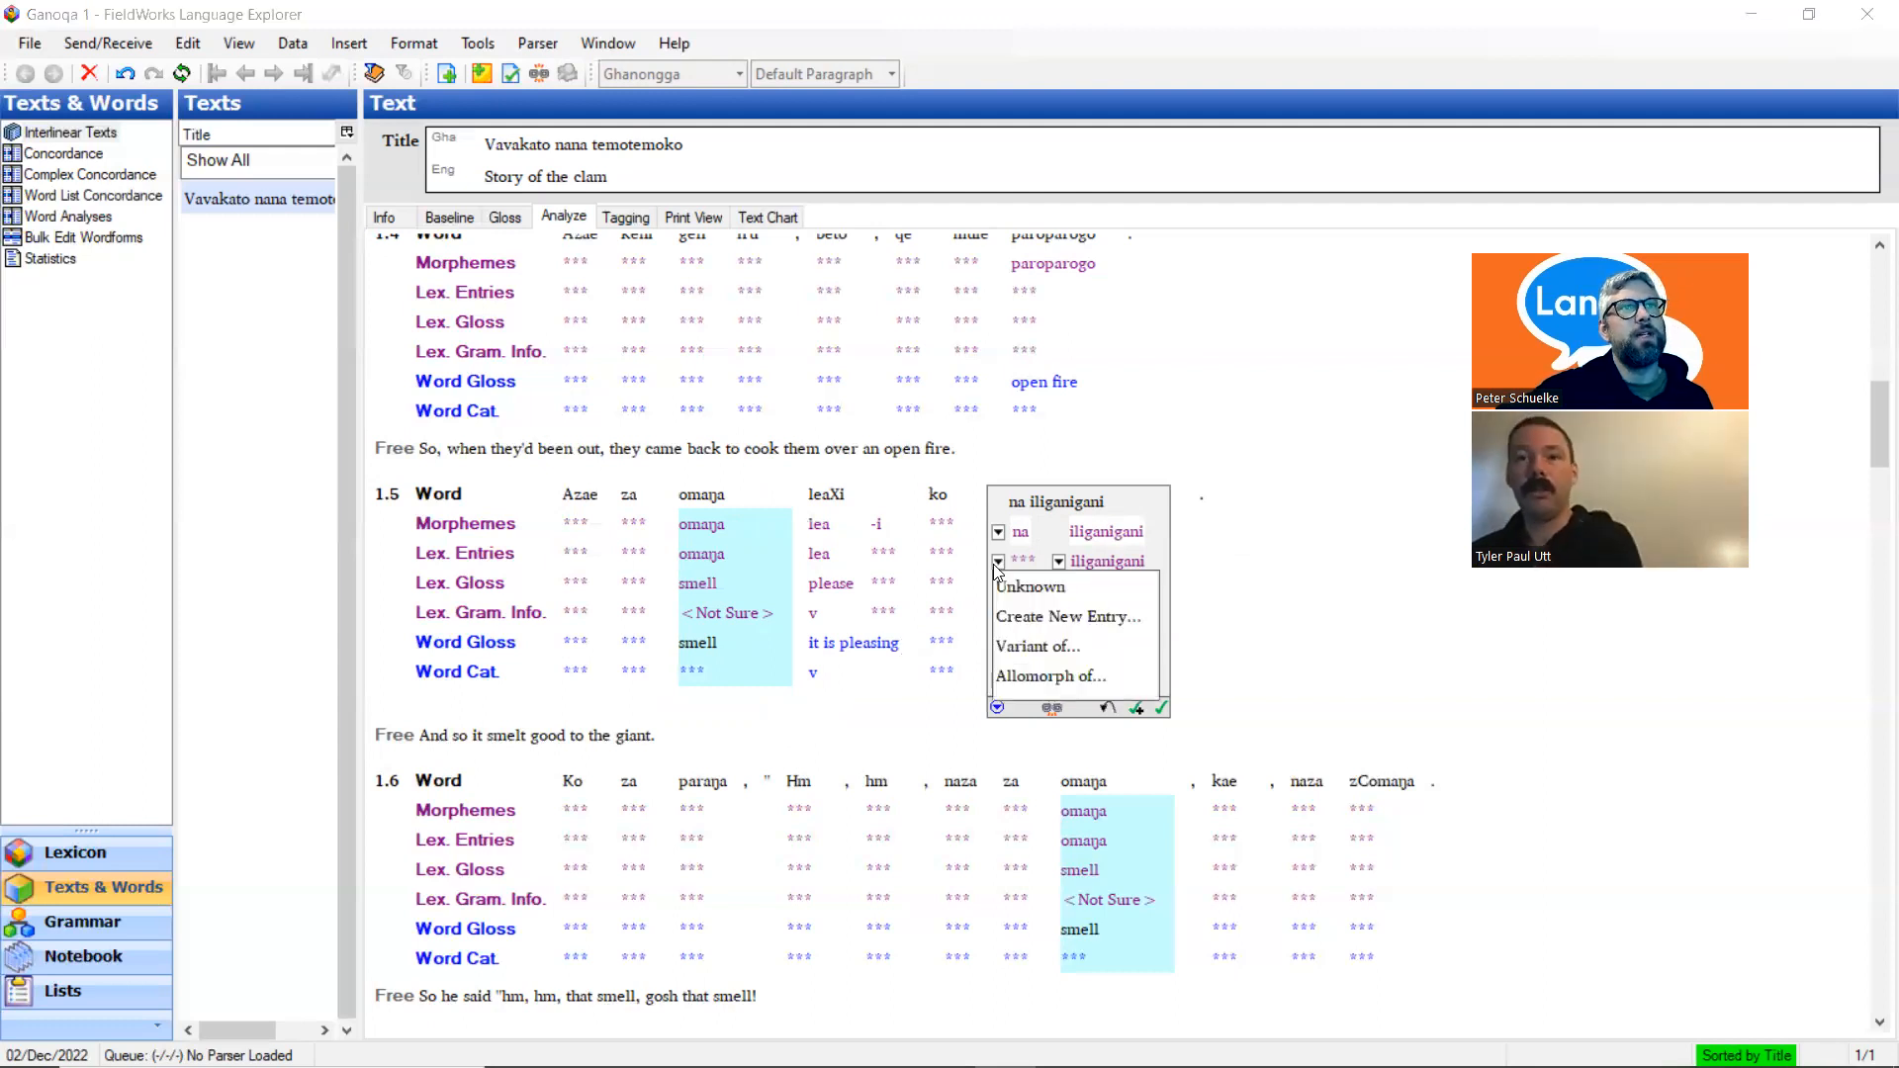
pyautogui.click(1008, 619)
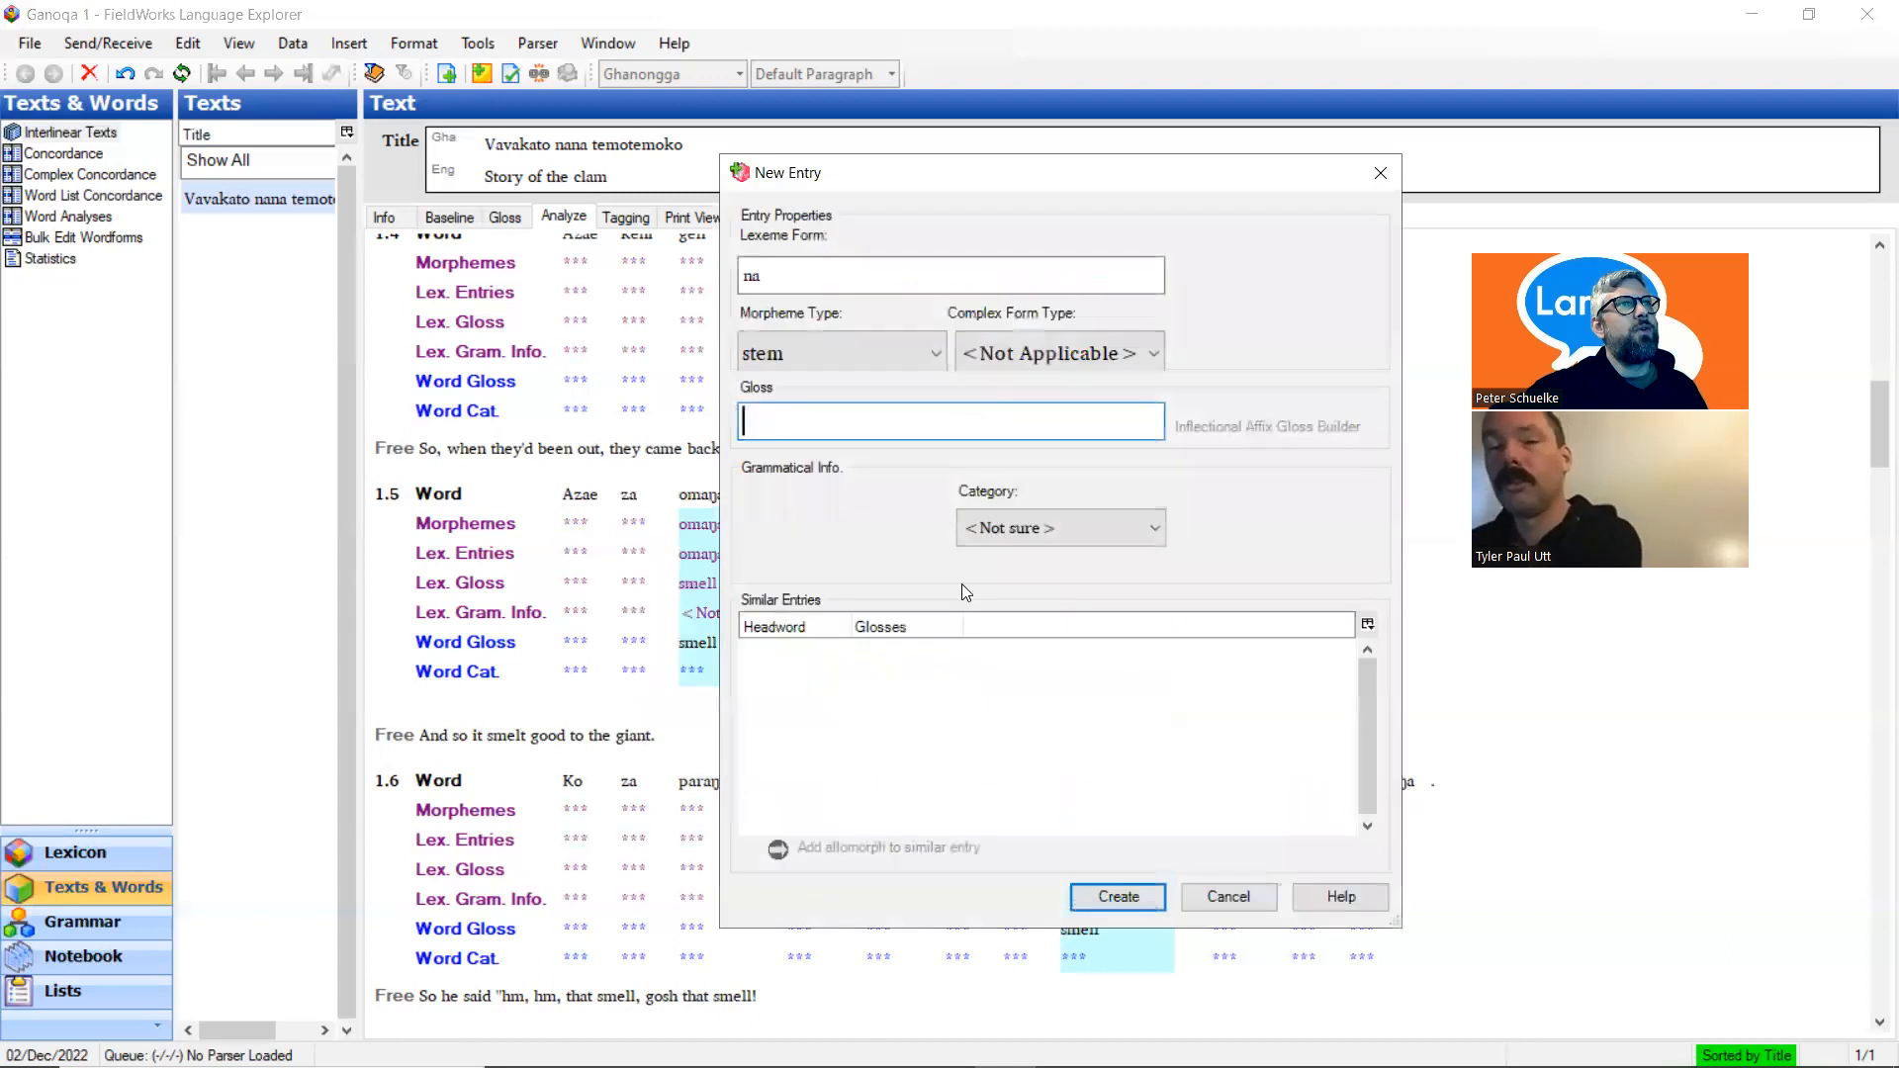
pyautogui.write('ART')
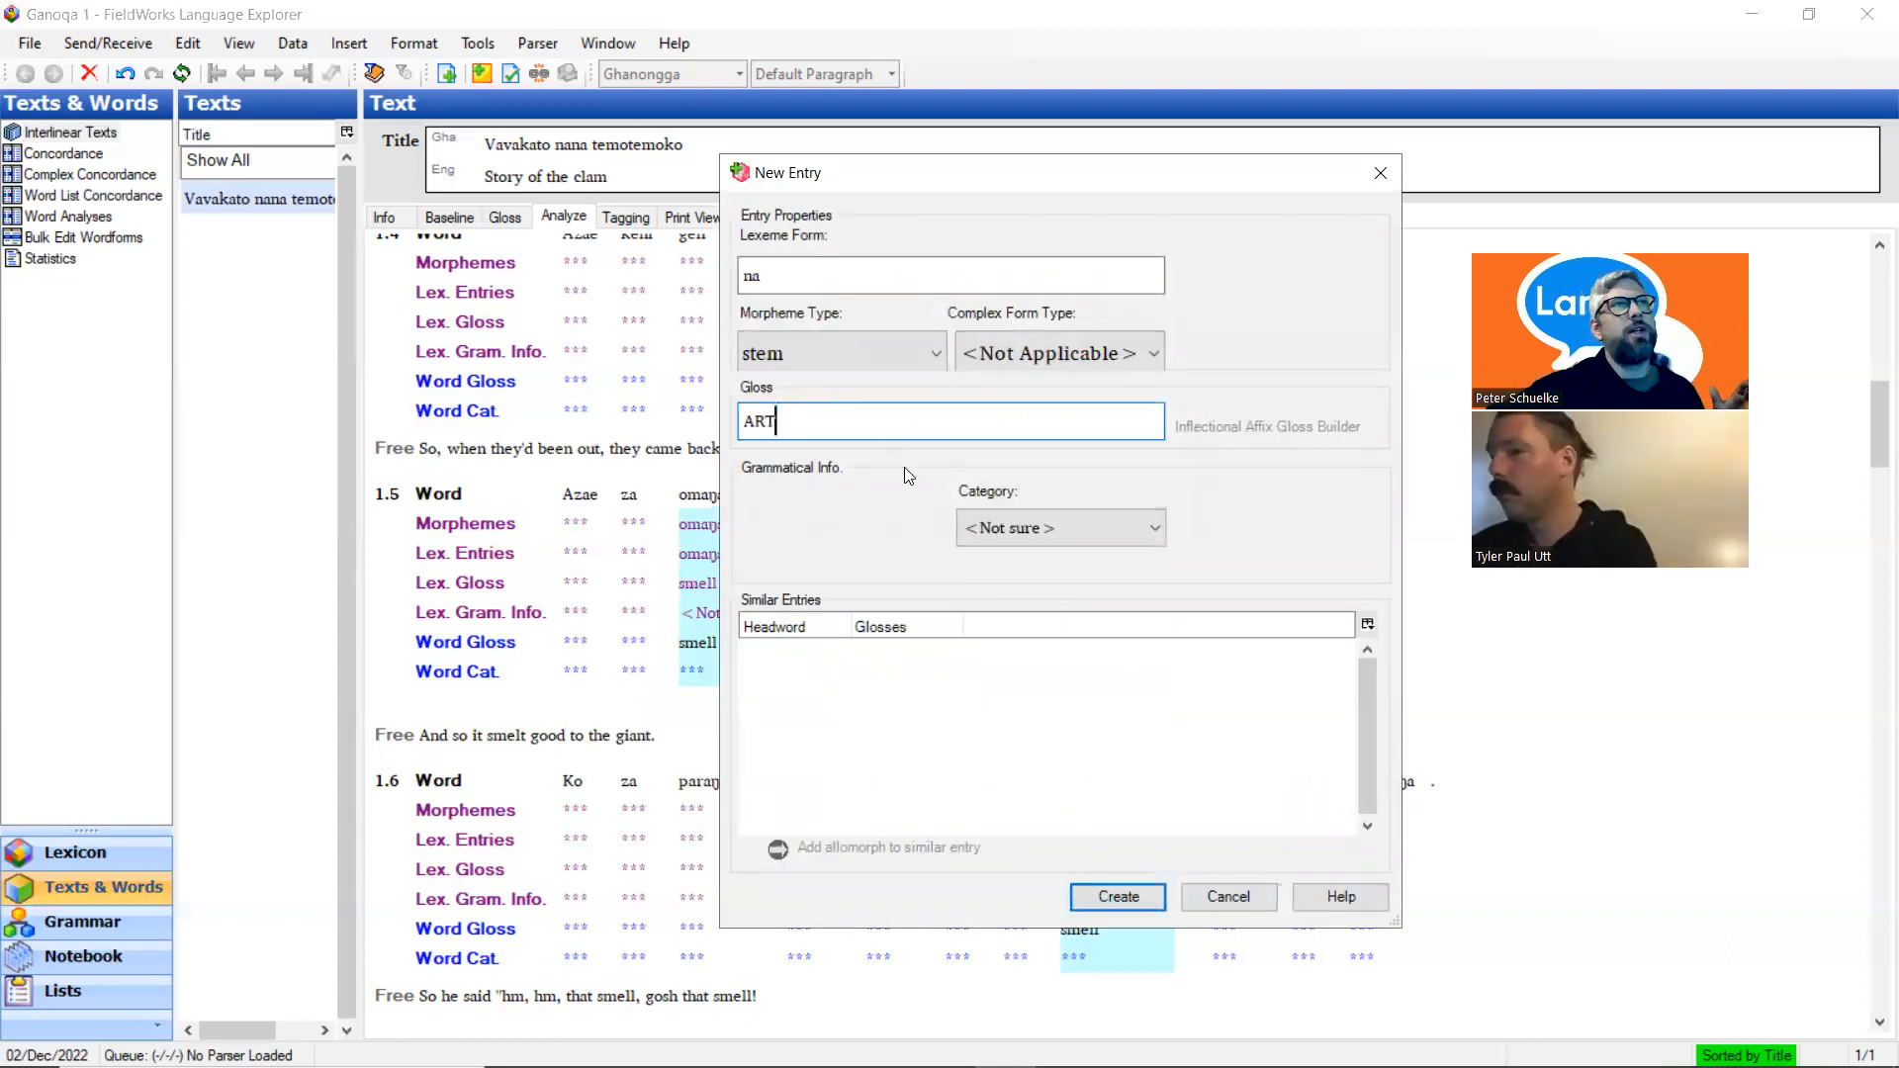
# Add the category Article, found under Determiner in the category catalog, to the "na" entry and create the entry
pyautogui.click(995, 526)
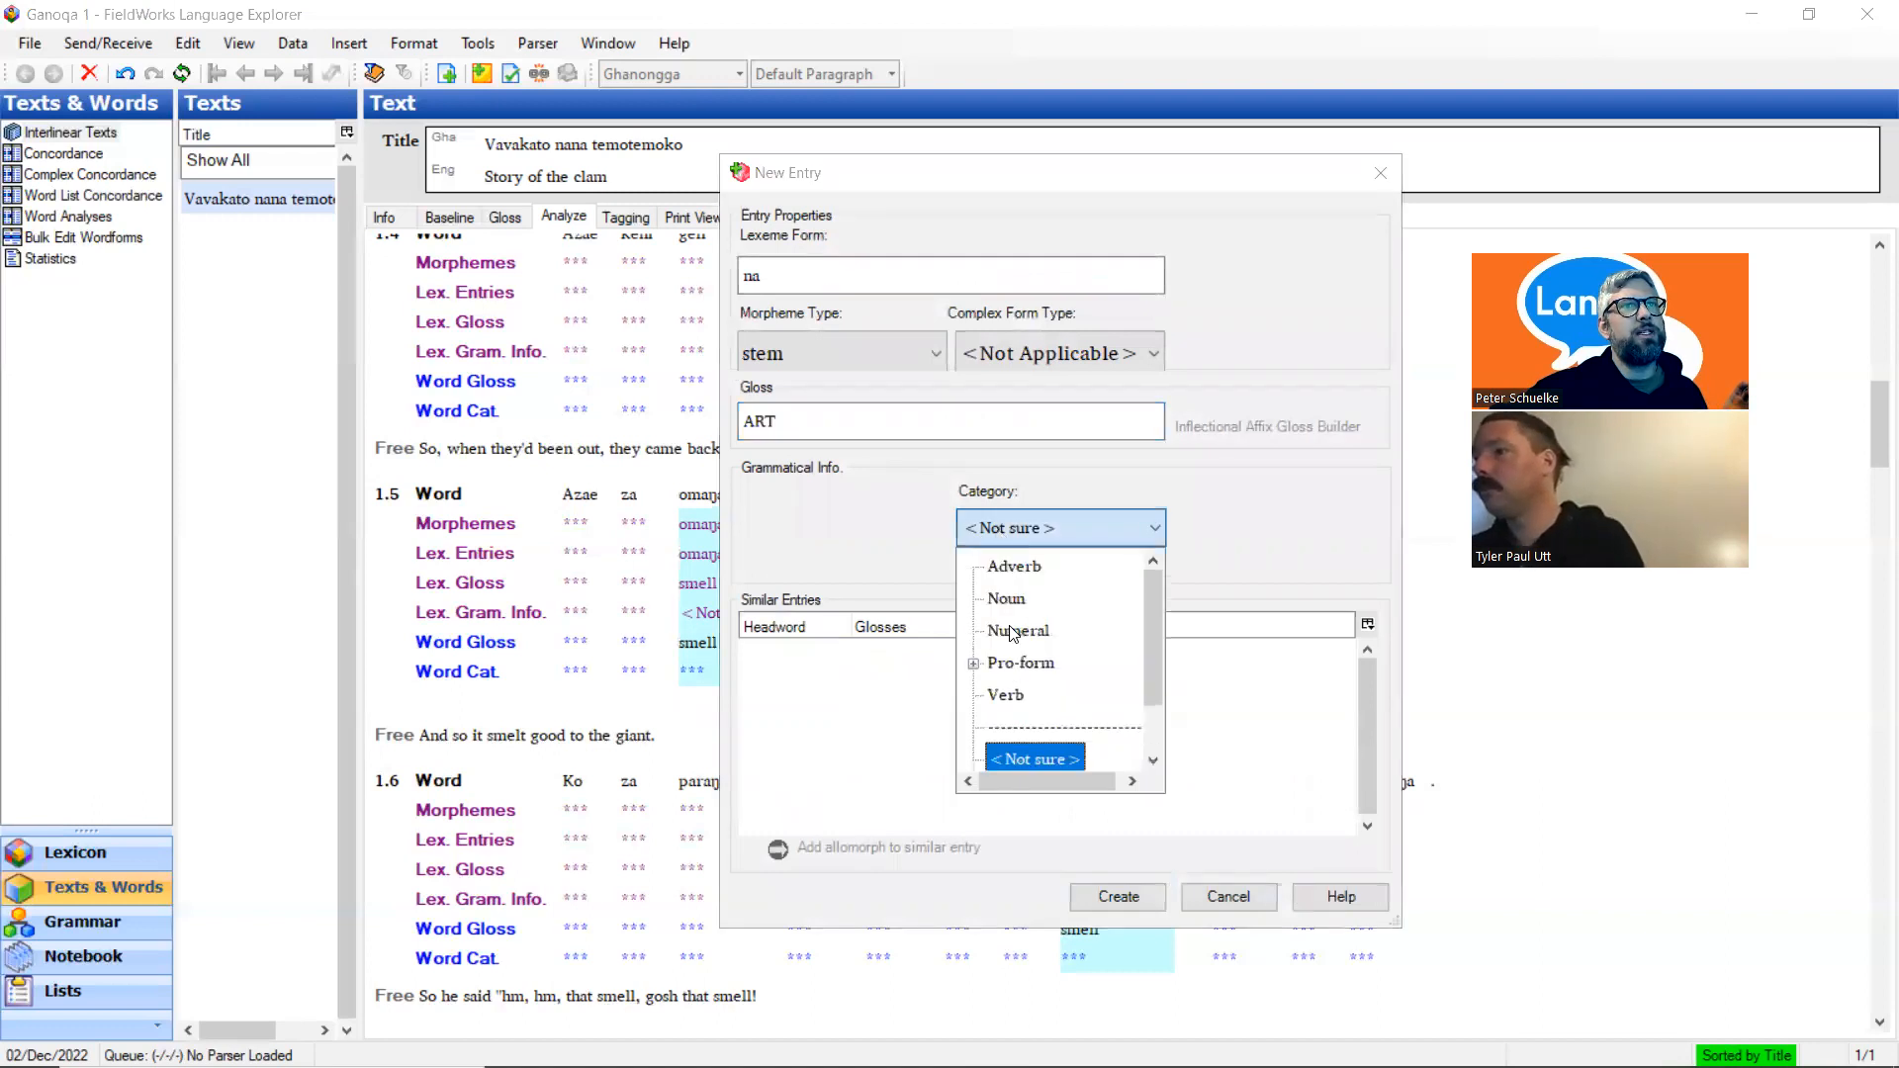
pyautogui.scroll(-1, 1015, 602)
pyautogui.scroll(1, 1016, 602)
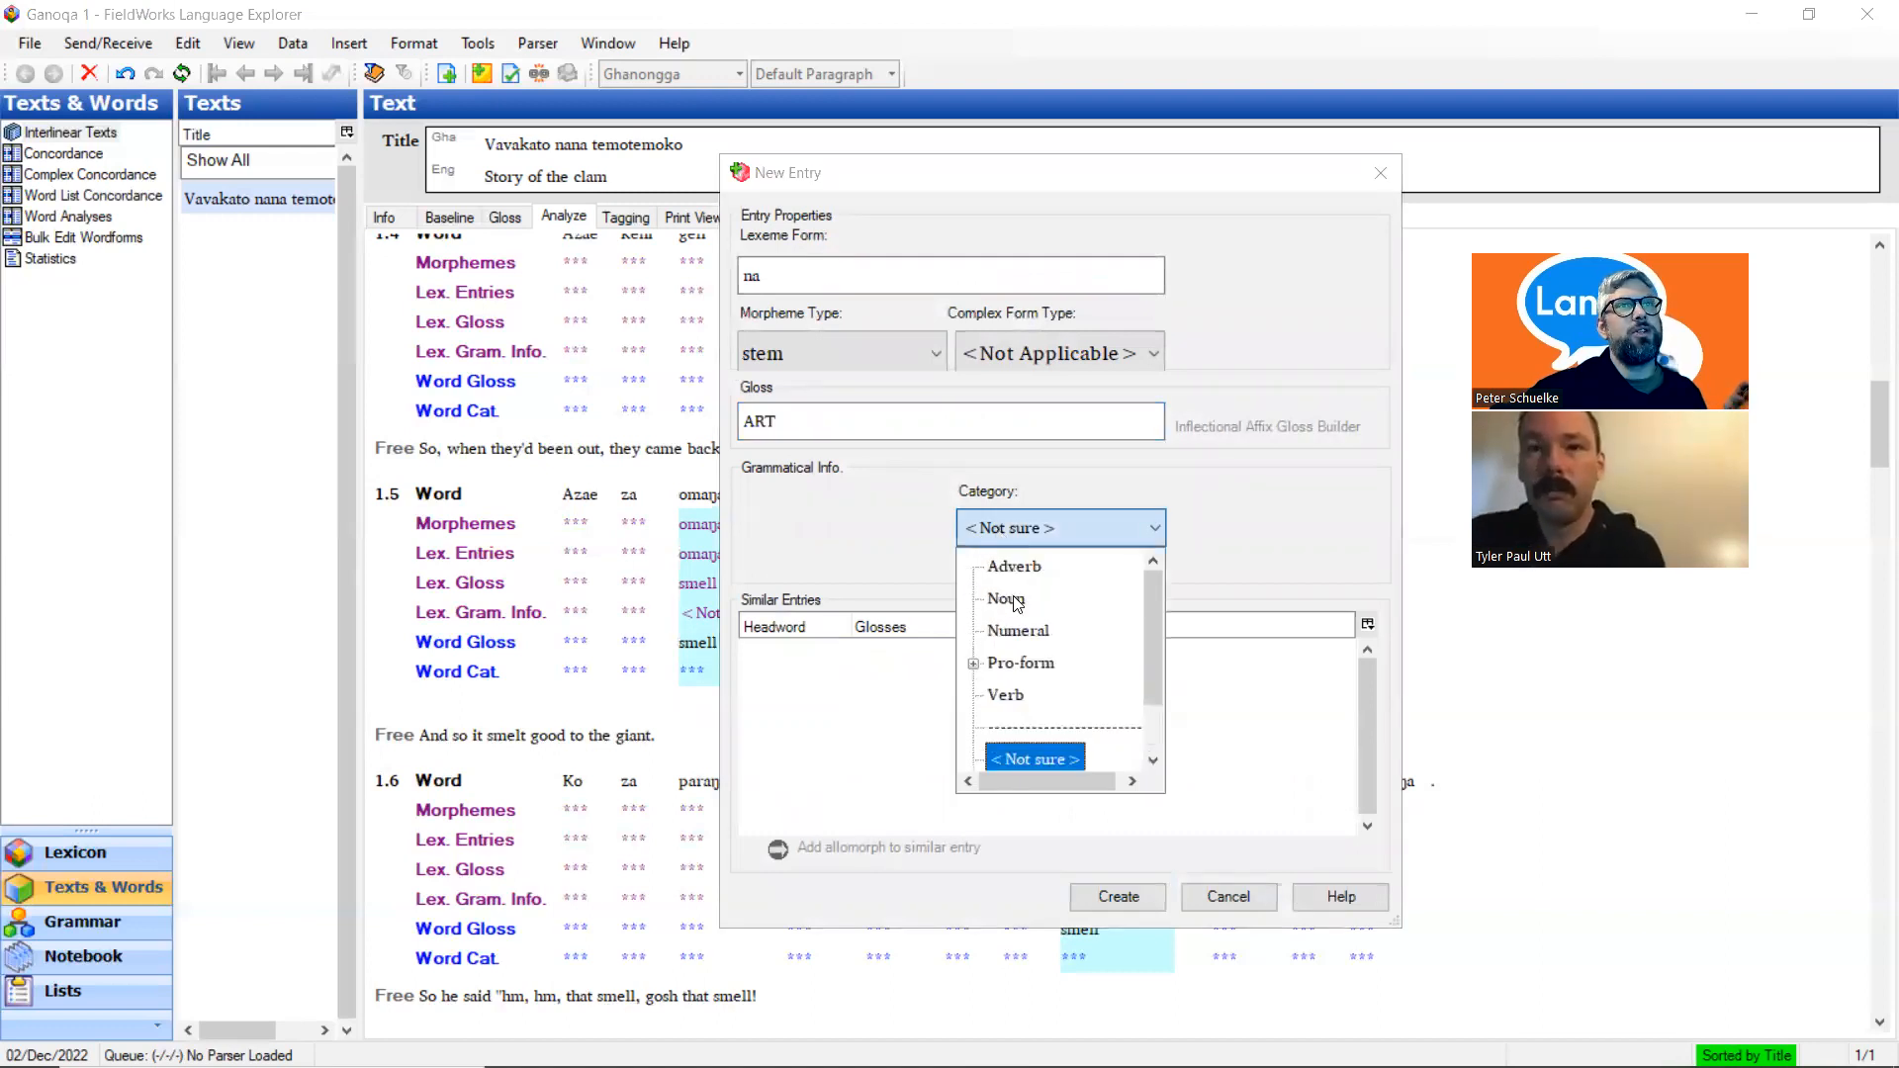
pyautogui.scroll(-1, 1017, 700)
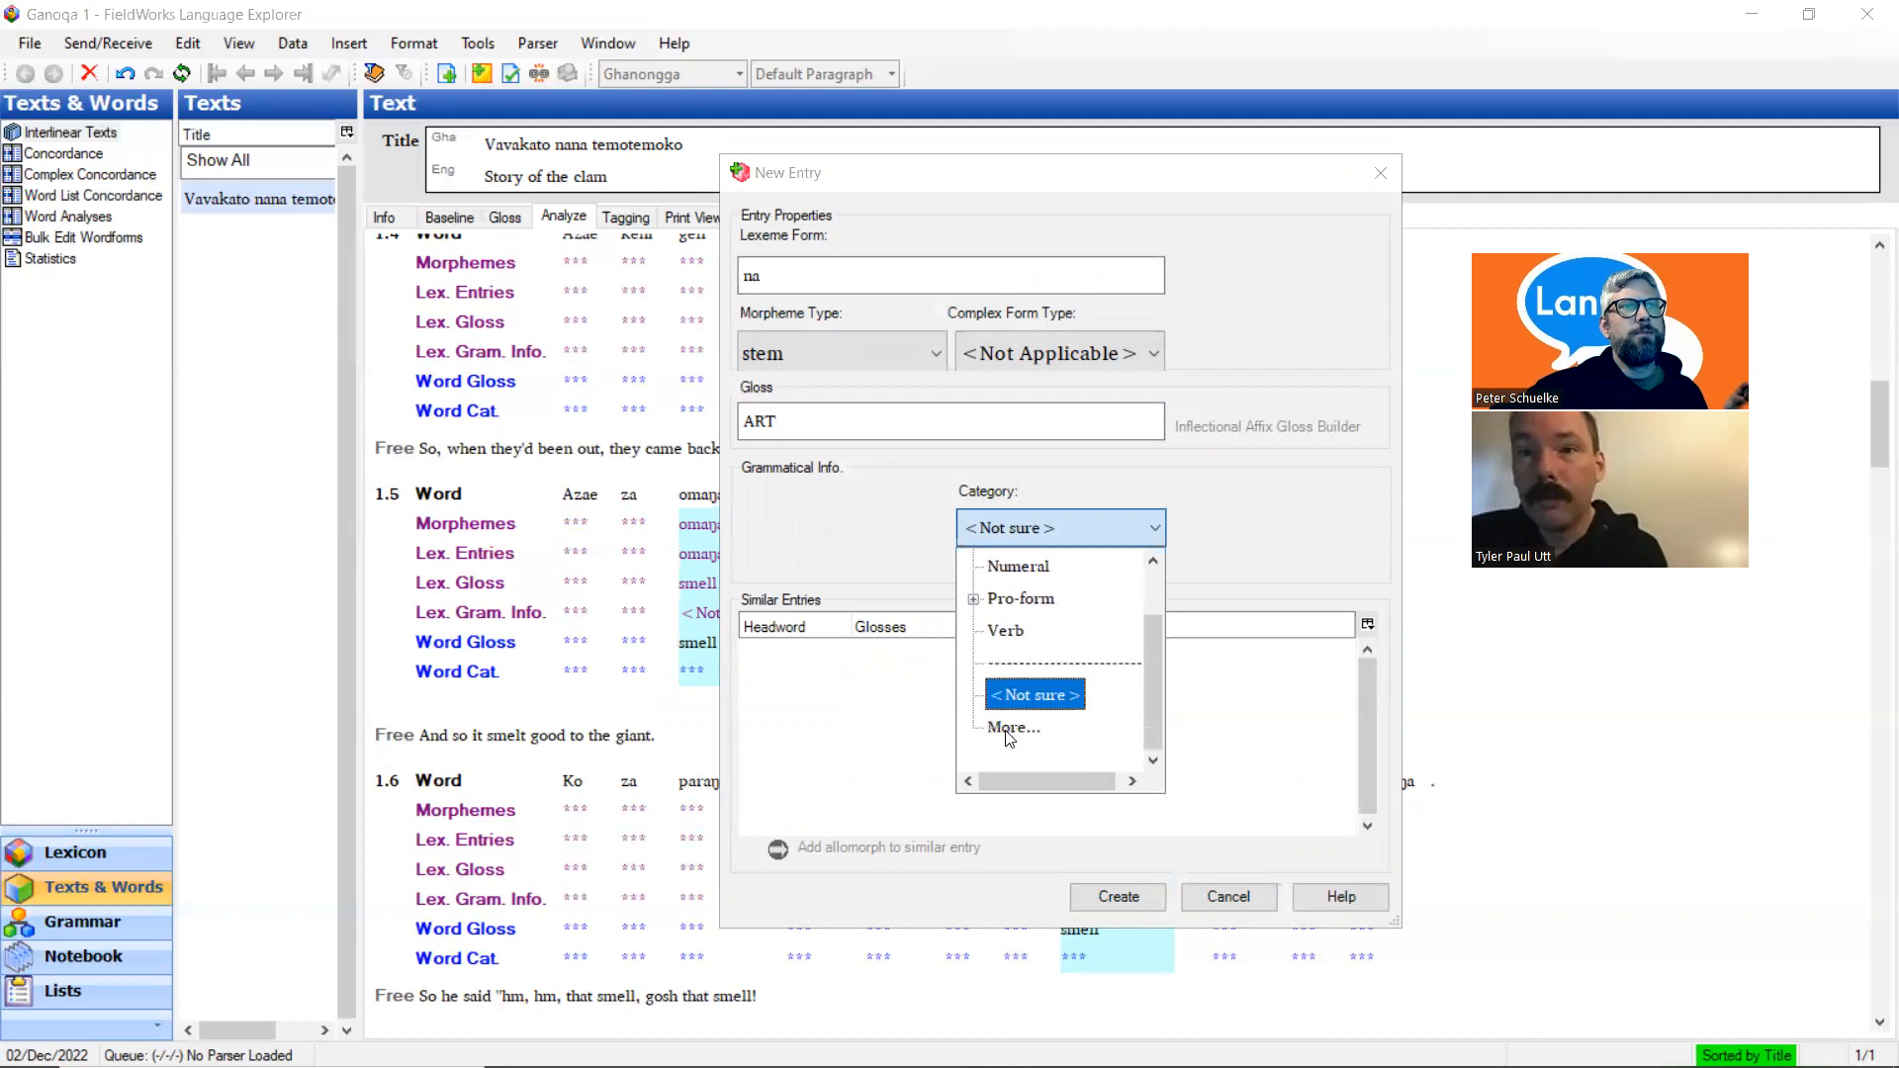
pyautogui.click(1007, 732)
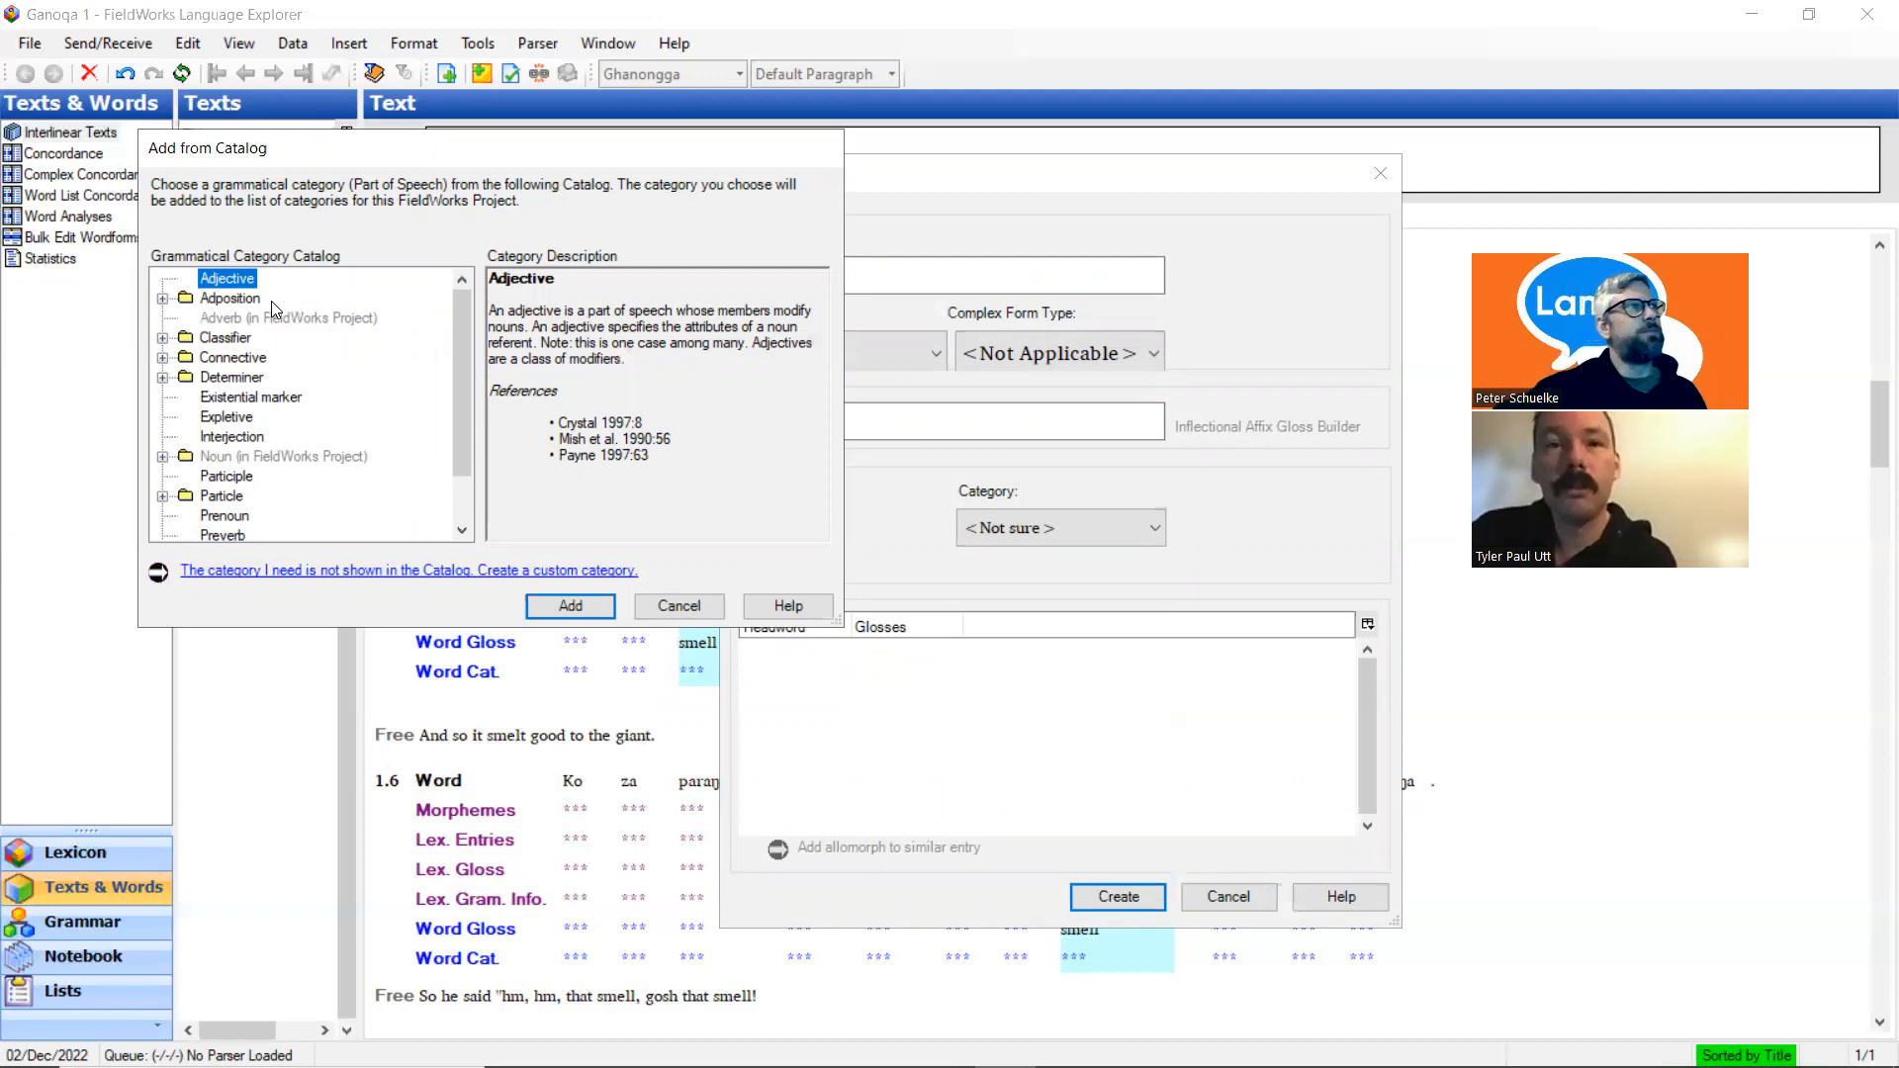
pyautogui.click(164, 378)
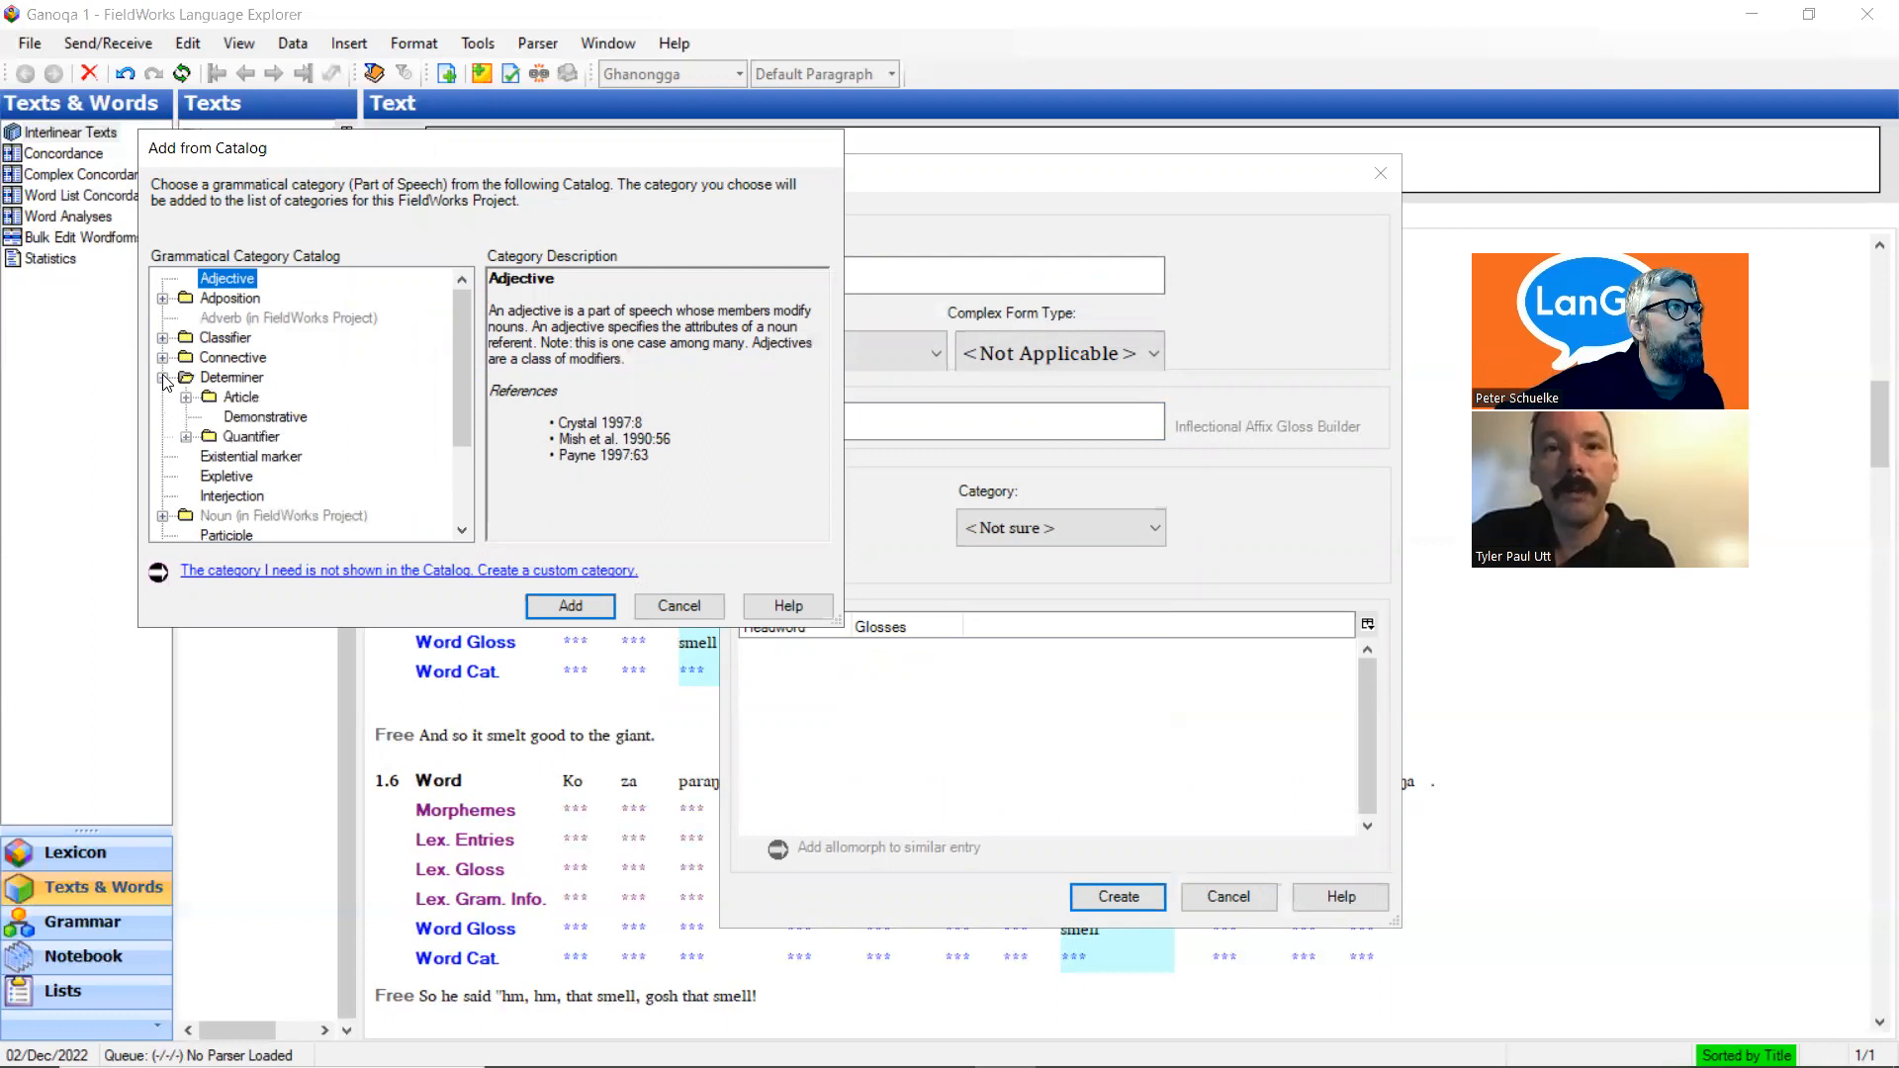
pyautogui.click(227, 398)
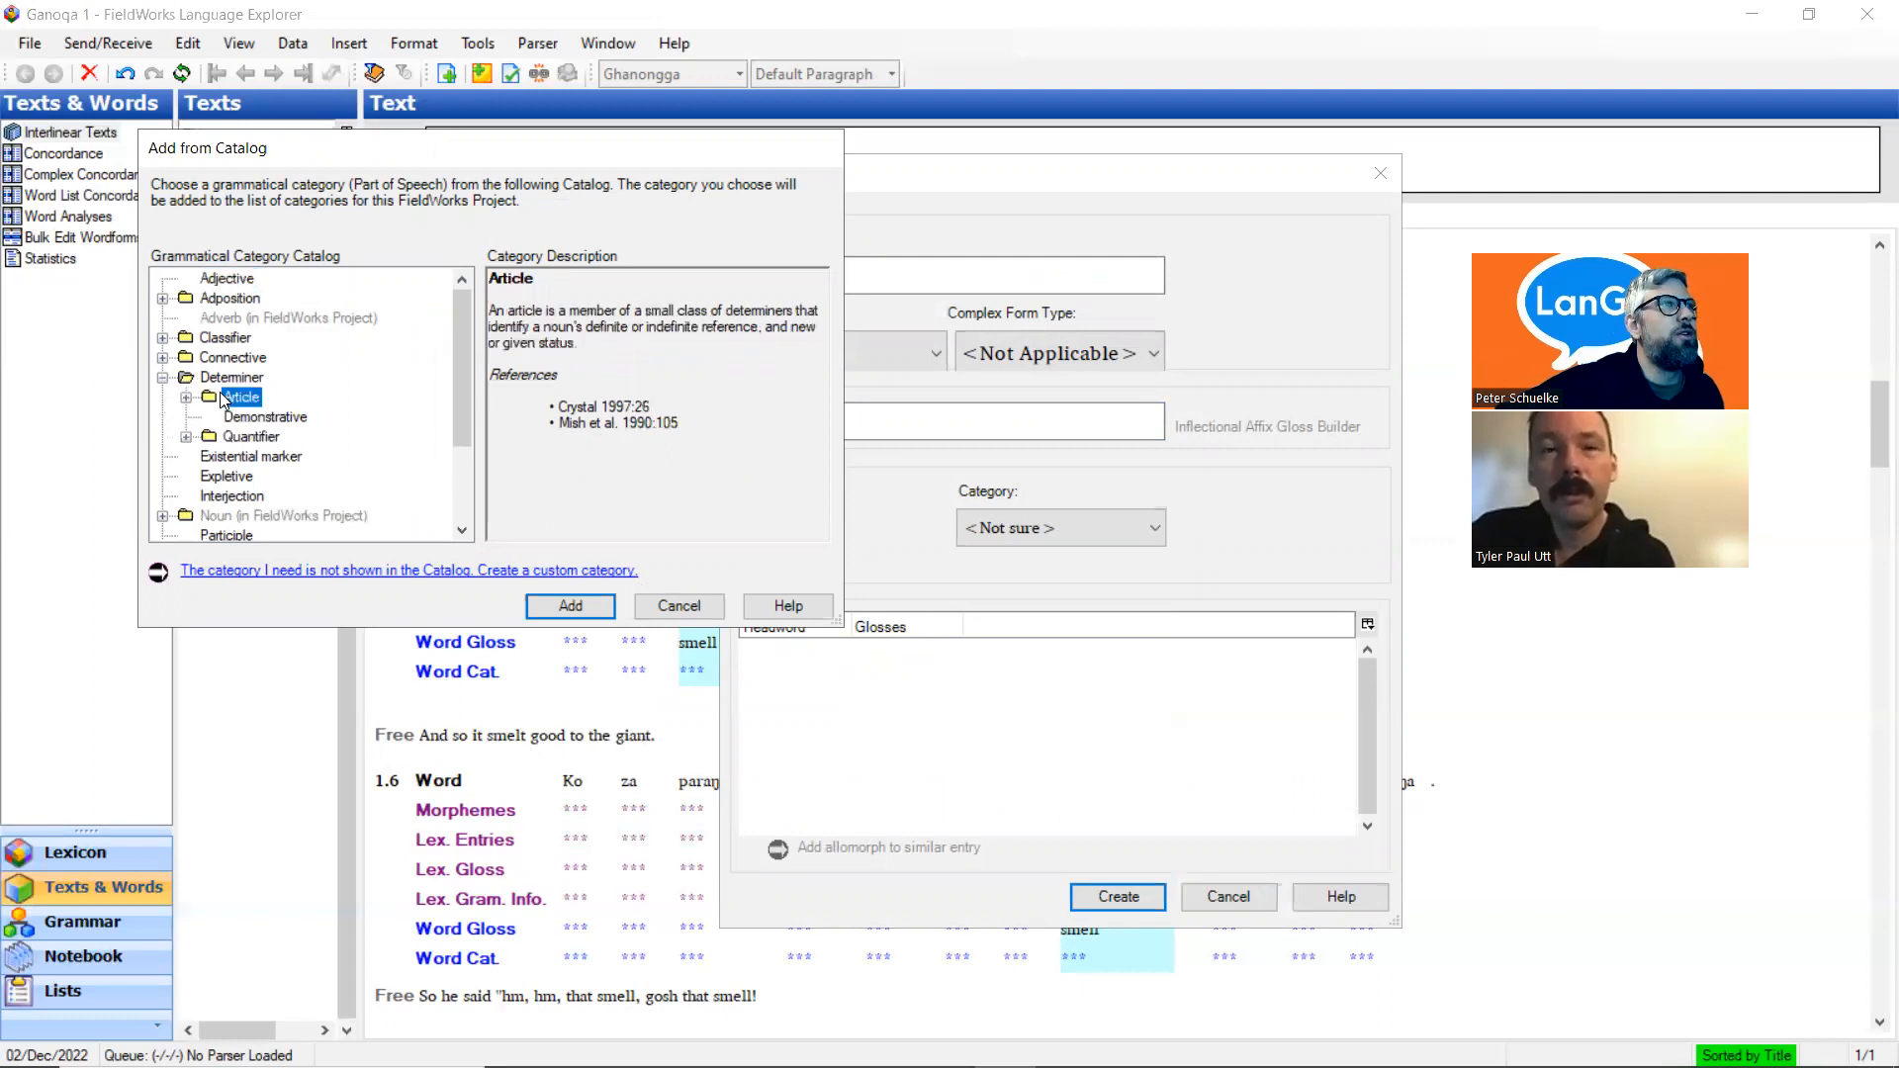
pyautogui.click(566, 611)
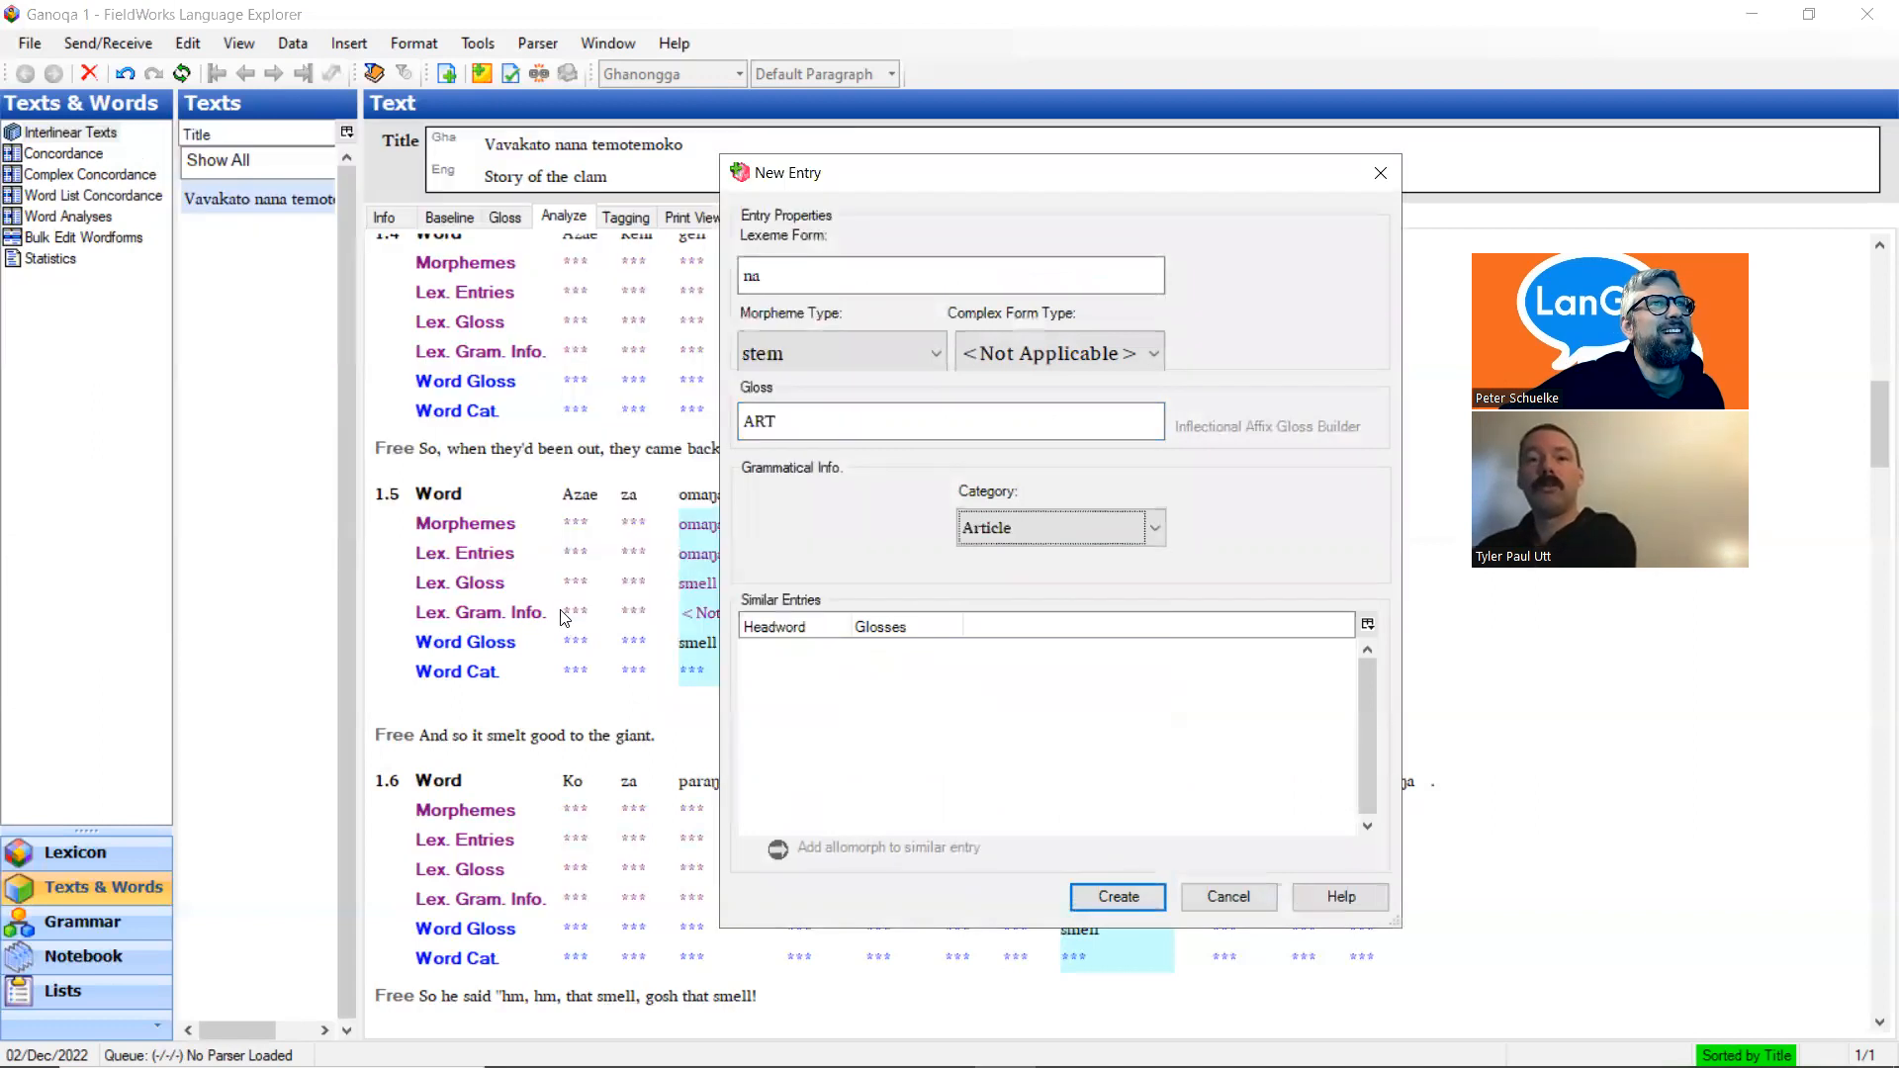
pyautogui.click(1128, 898)
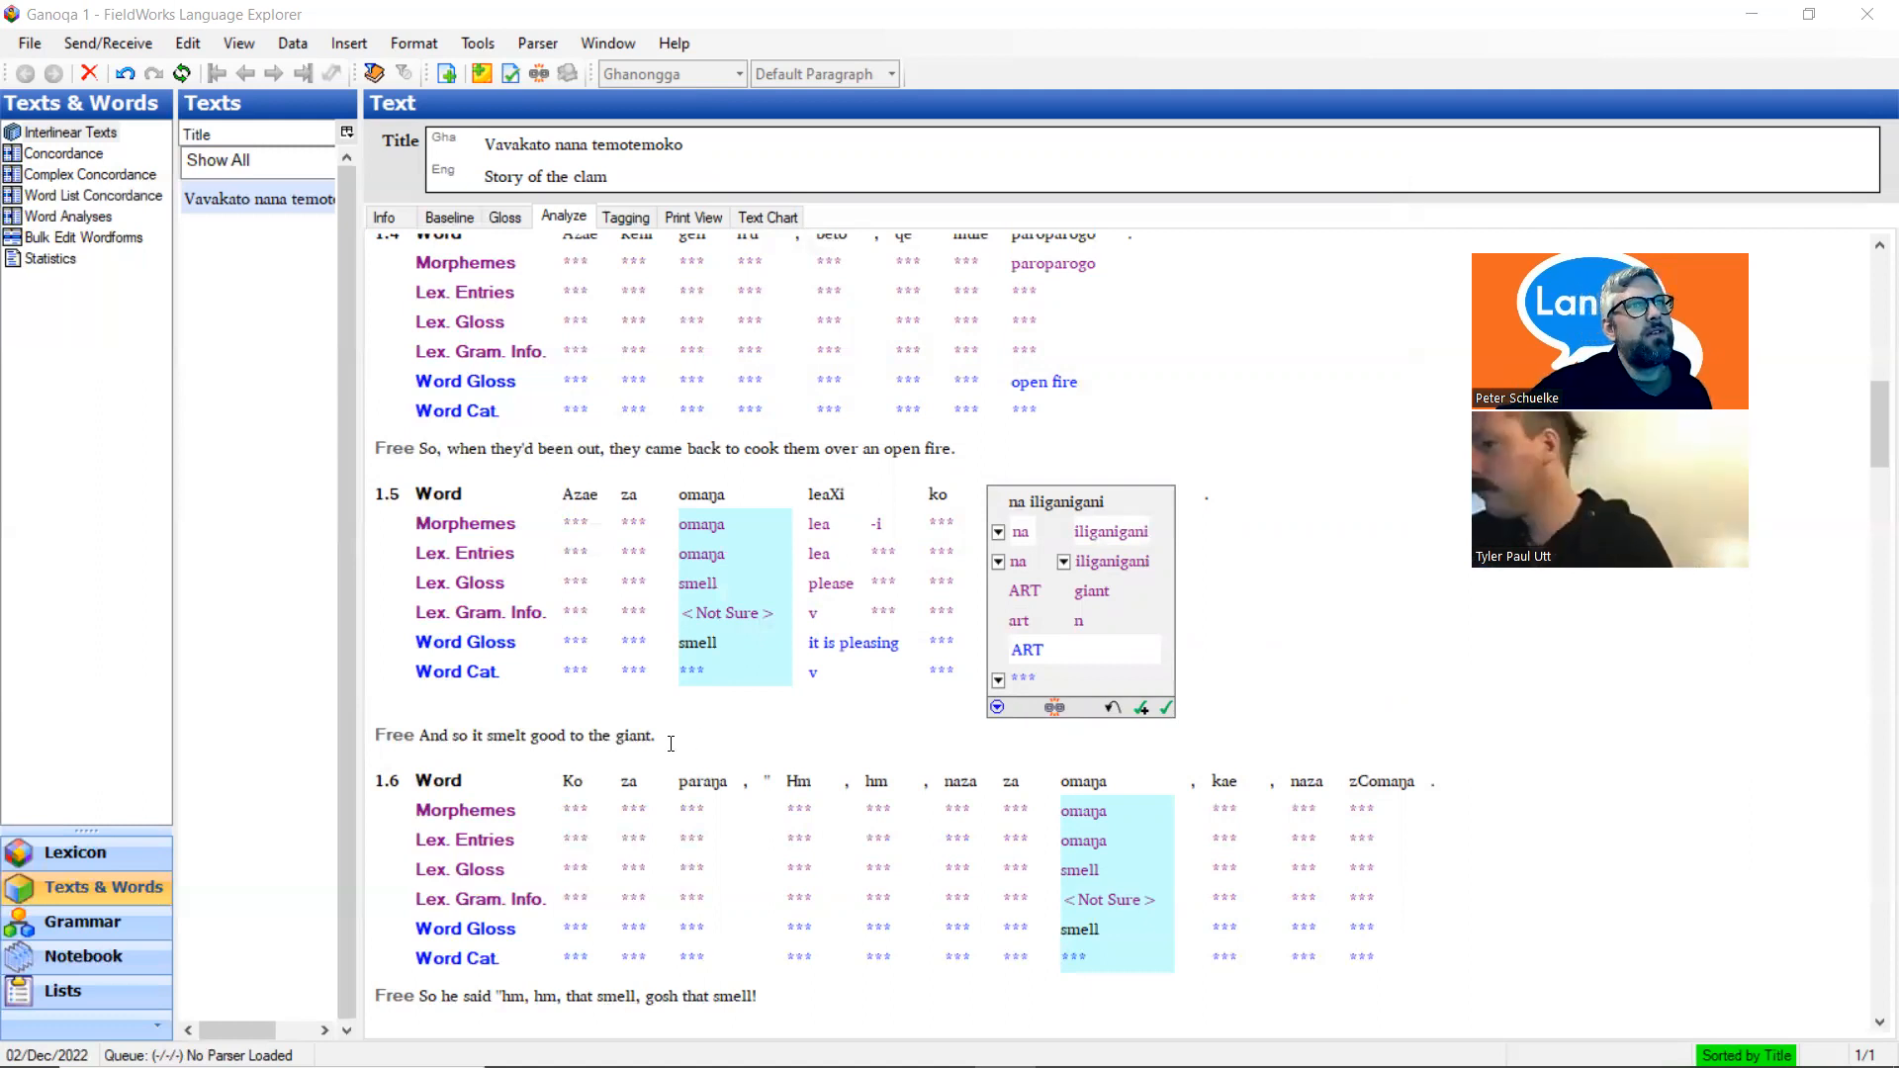
# Replace the word gloss of the phrase "na iliganigani" in line 1.5 with "the giant" and close its analysis
pyautogui.moveTo(1067, 653); pyautogui.dragTo(1009, 651)
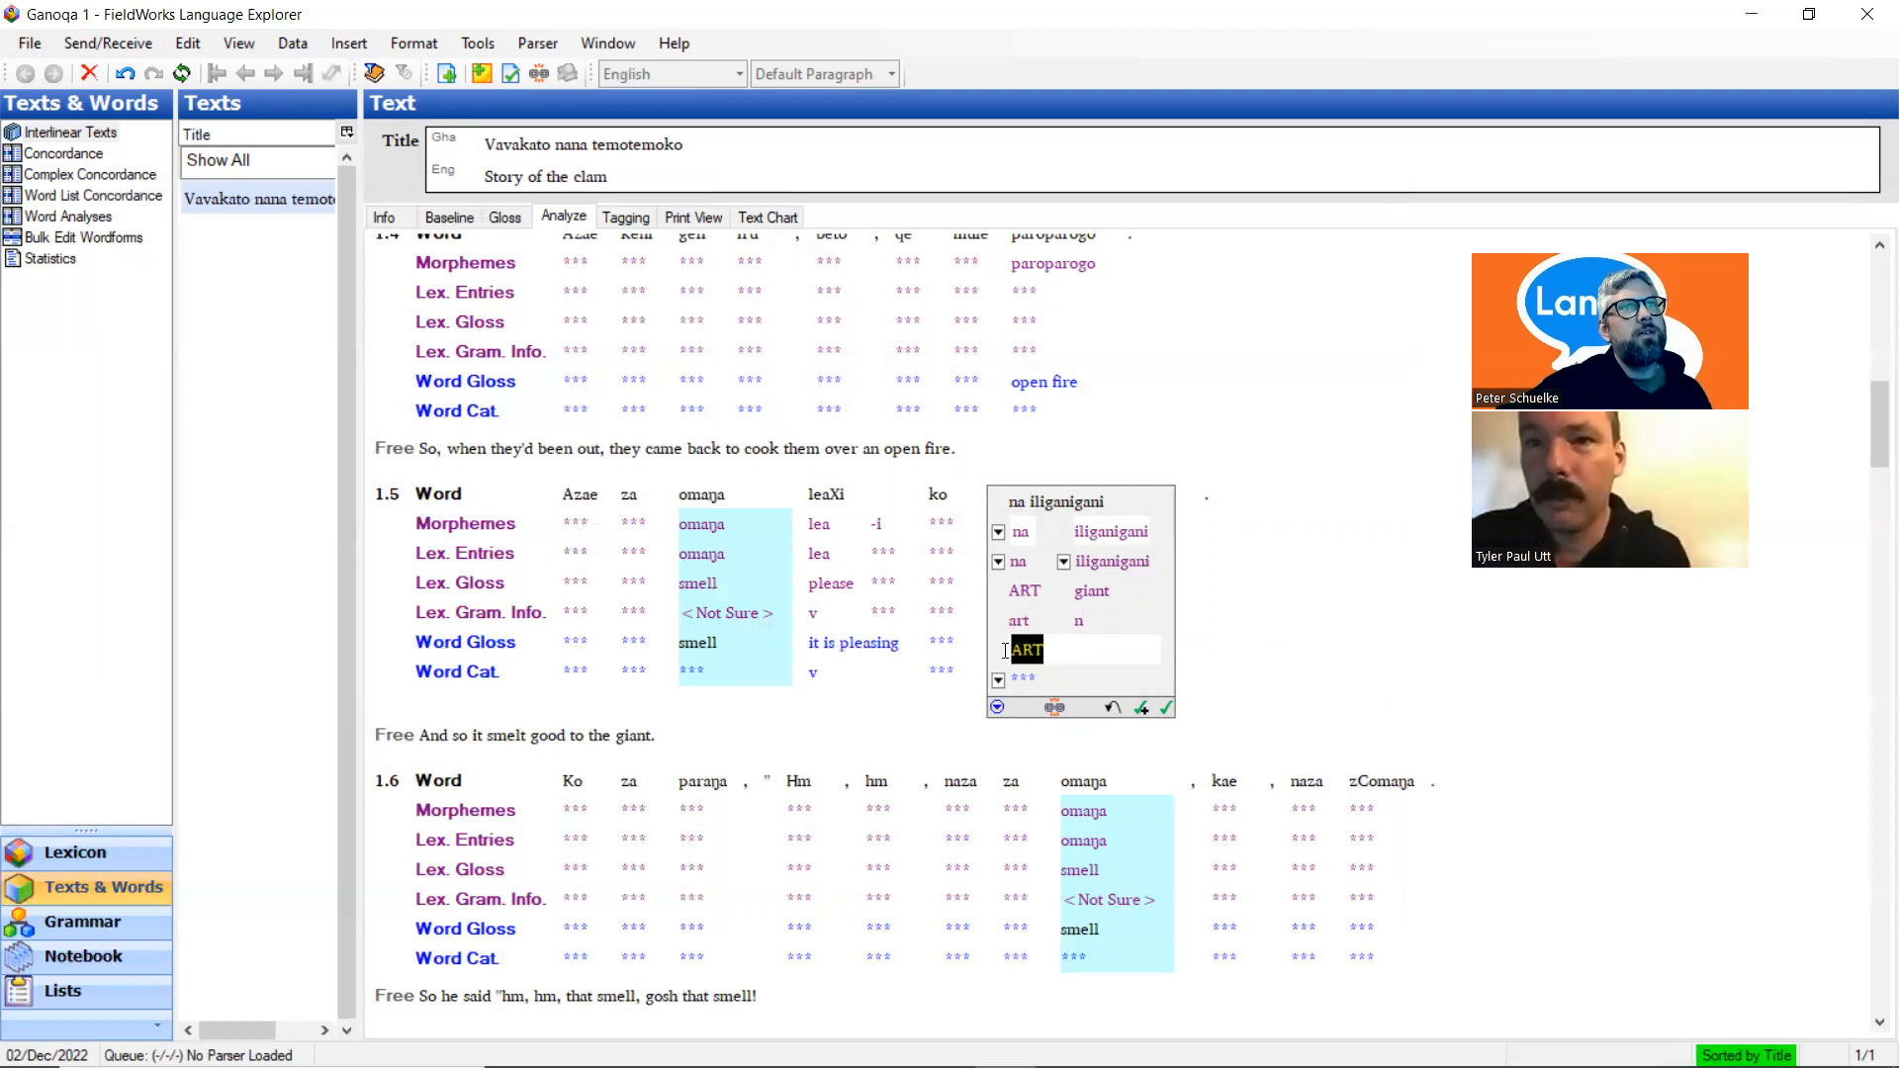
pyautogui.write('the giant')
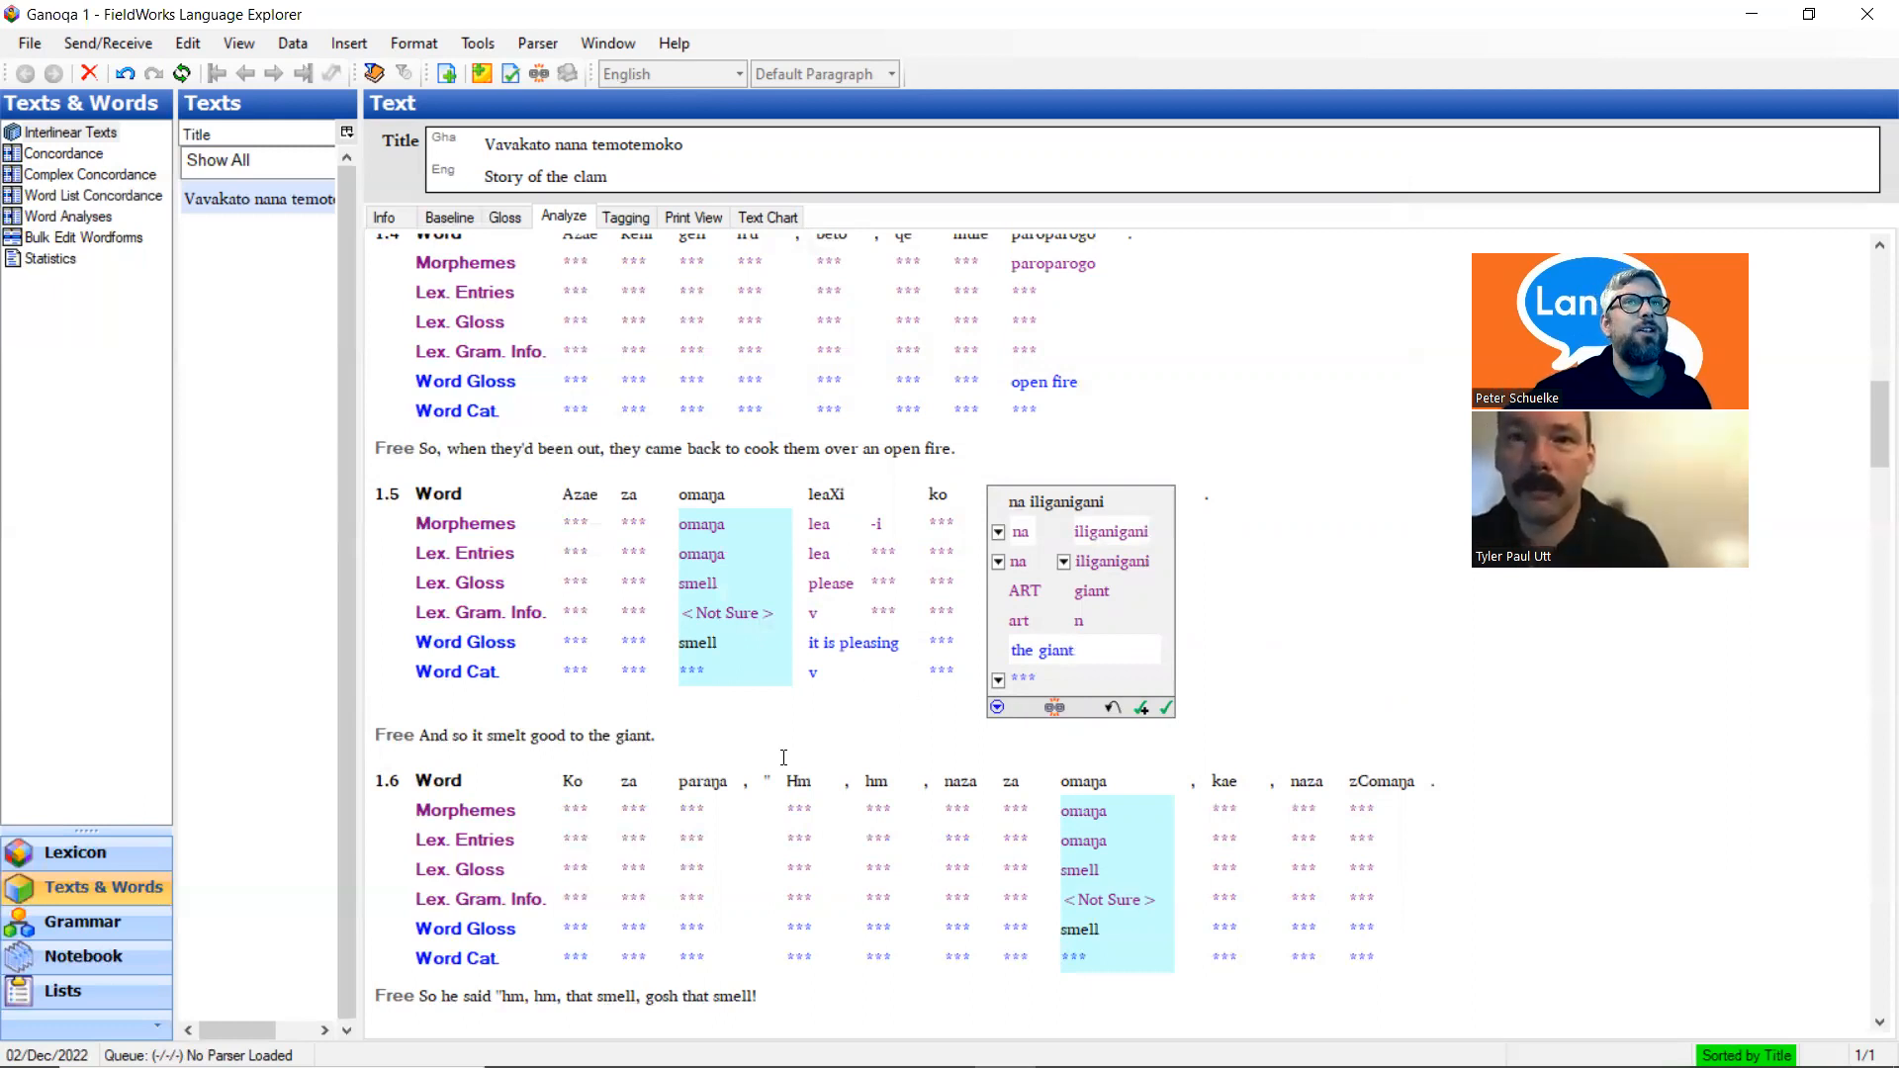
pyautogui.click(718, 740)
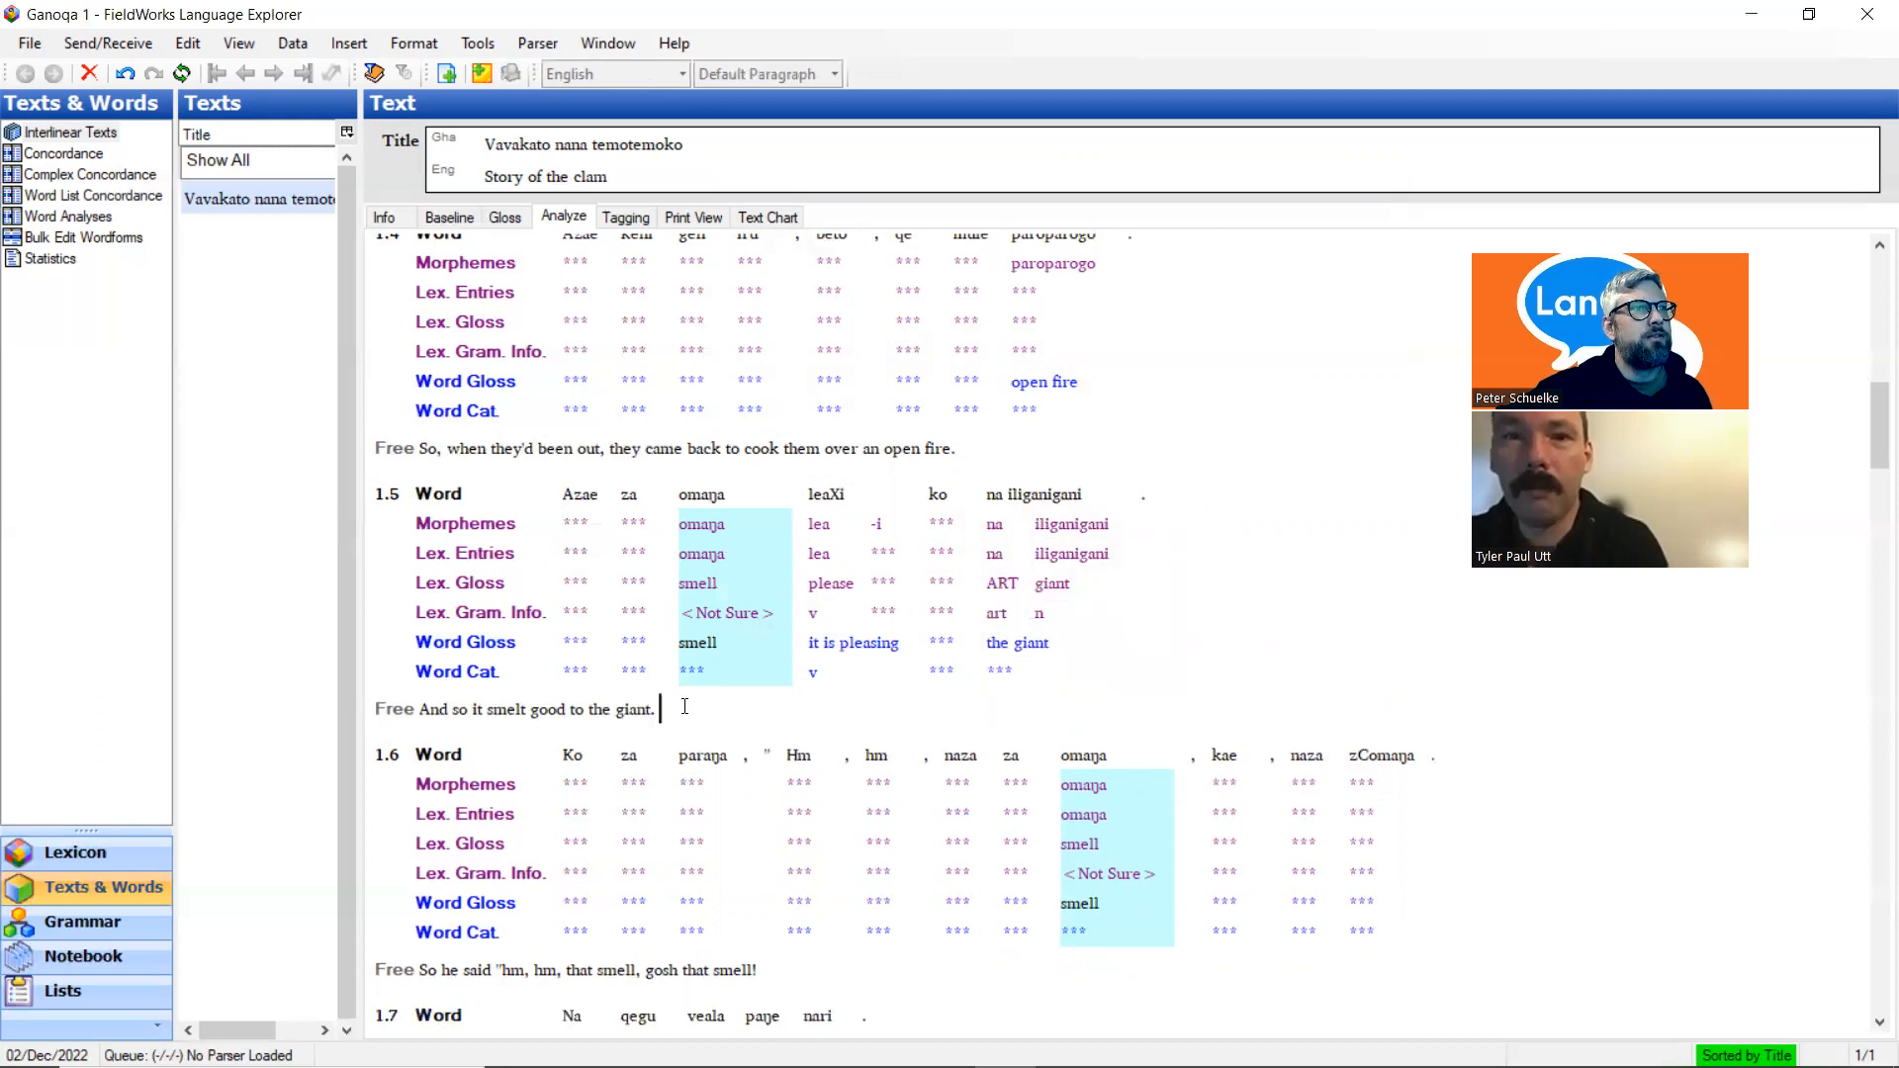
# Start a new lexicon entry for "paraŋa" in line 1.6 with the gloss "speak" and the category Verb
pyautogui.scroll(-3, 693, 703)
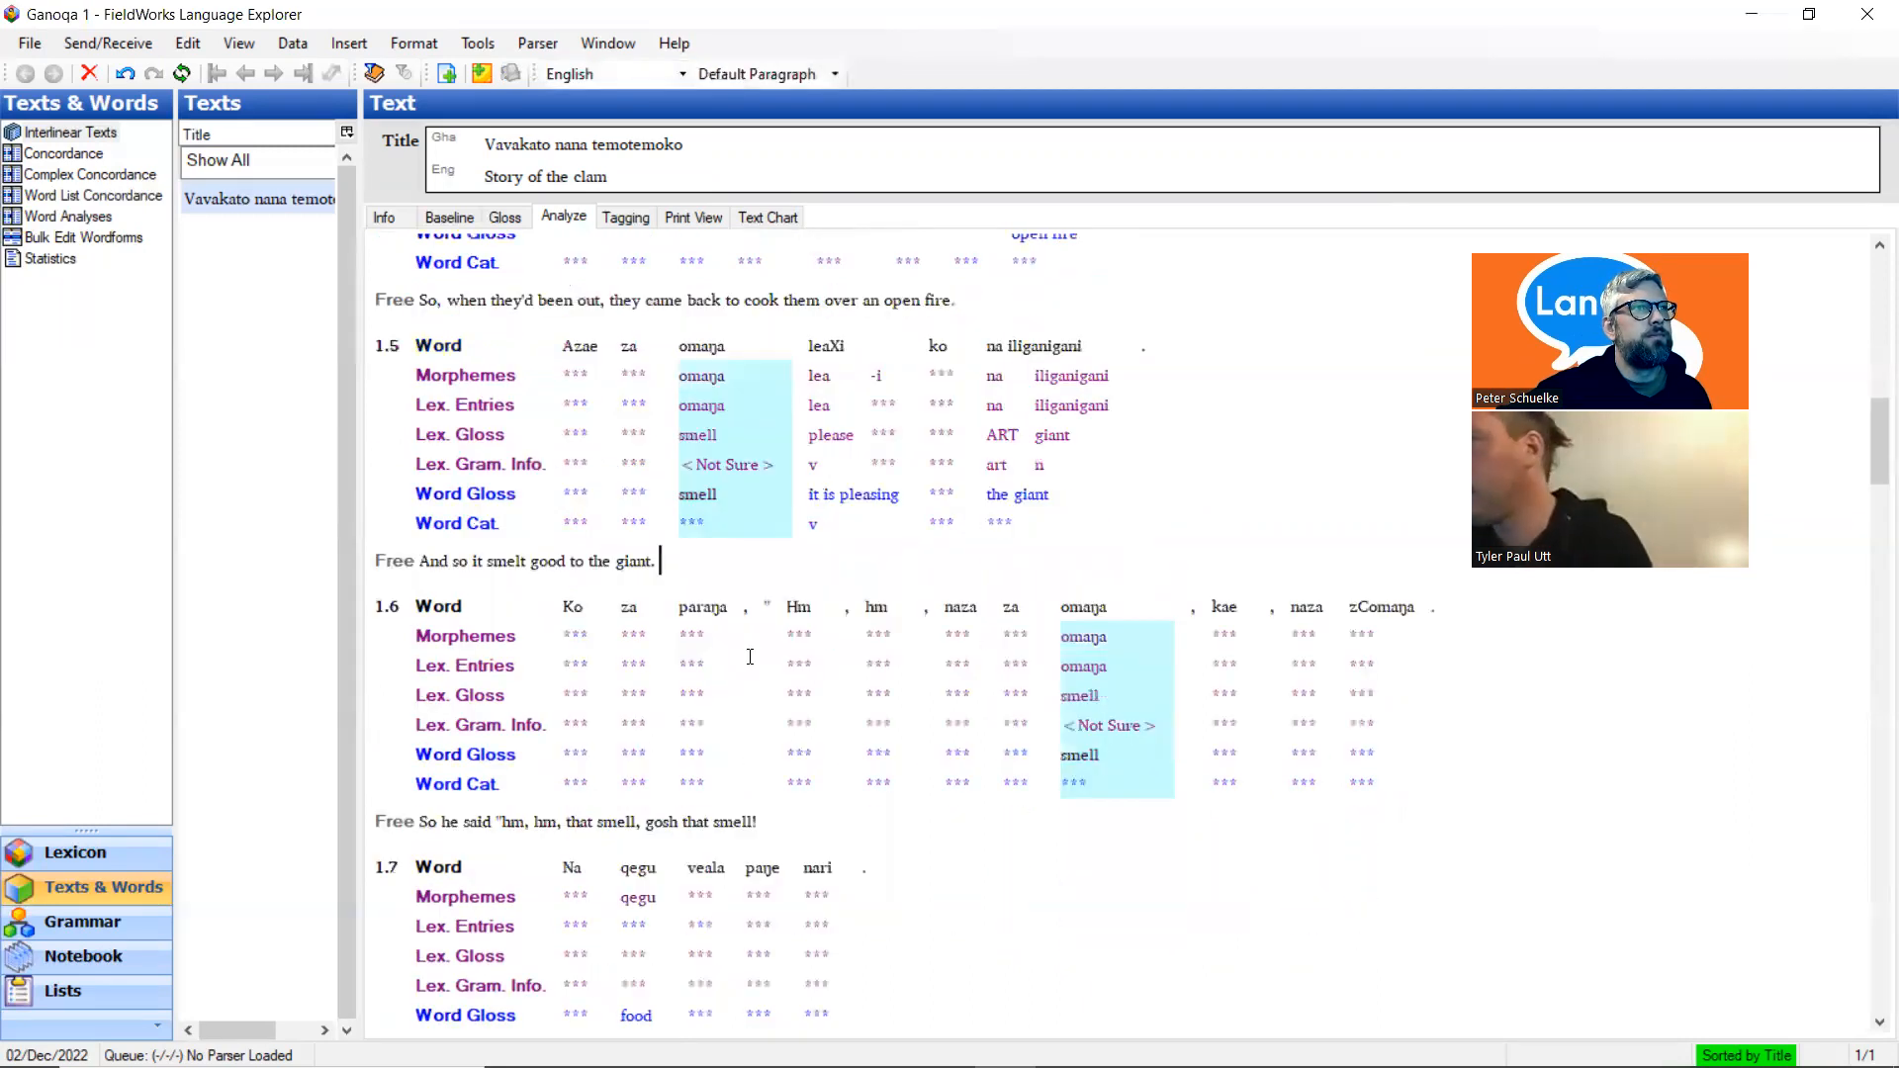
pyautogui.click(699, 644)
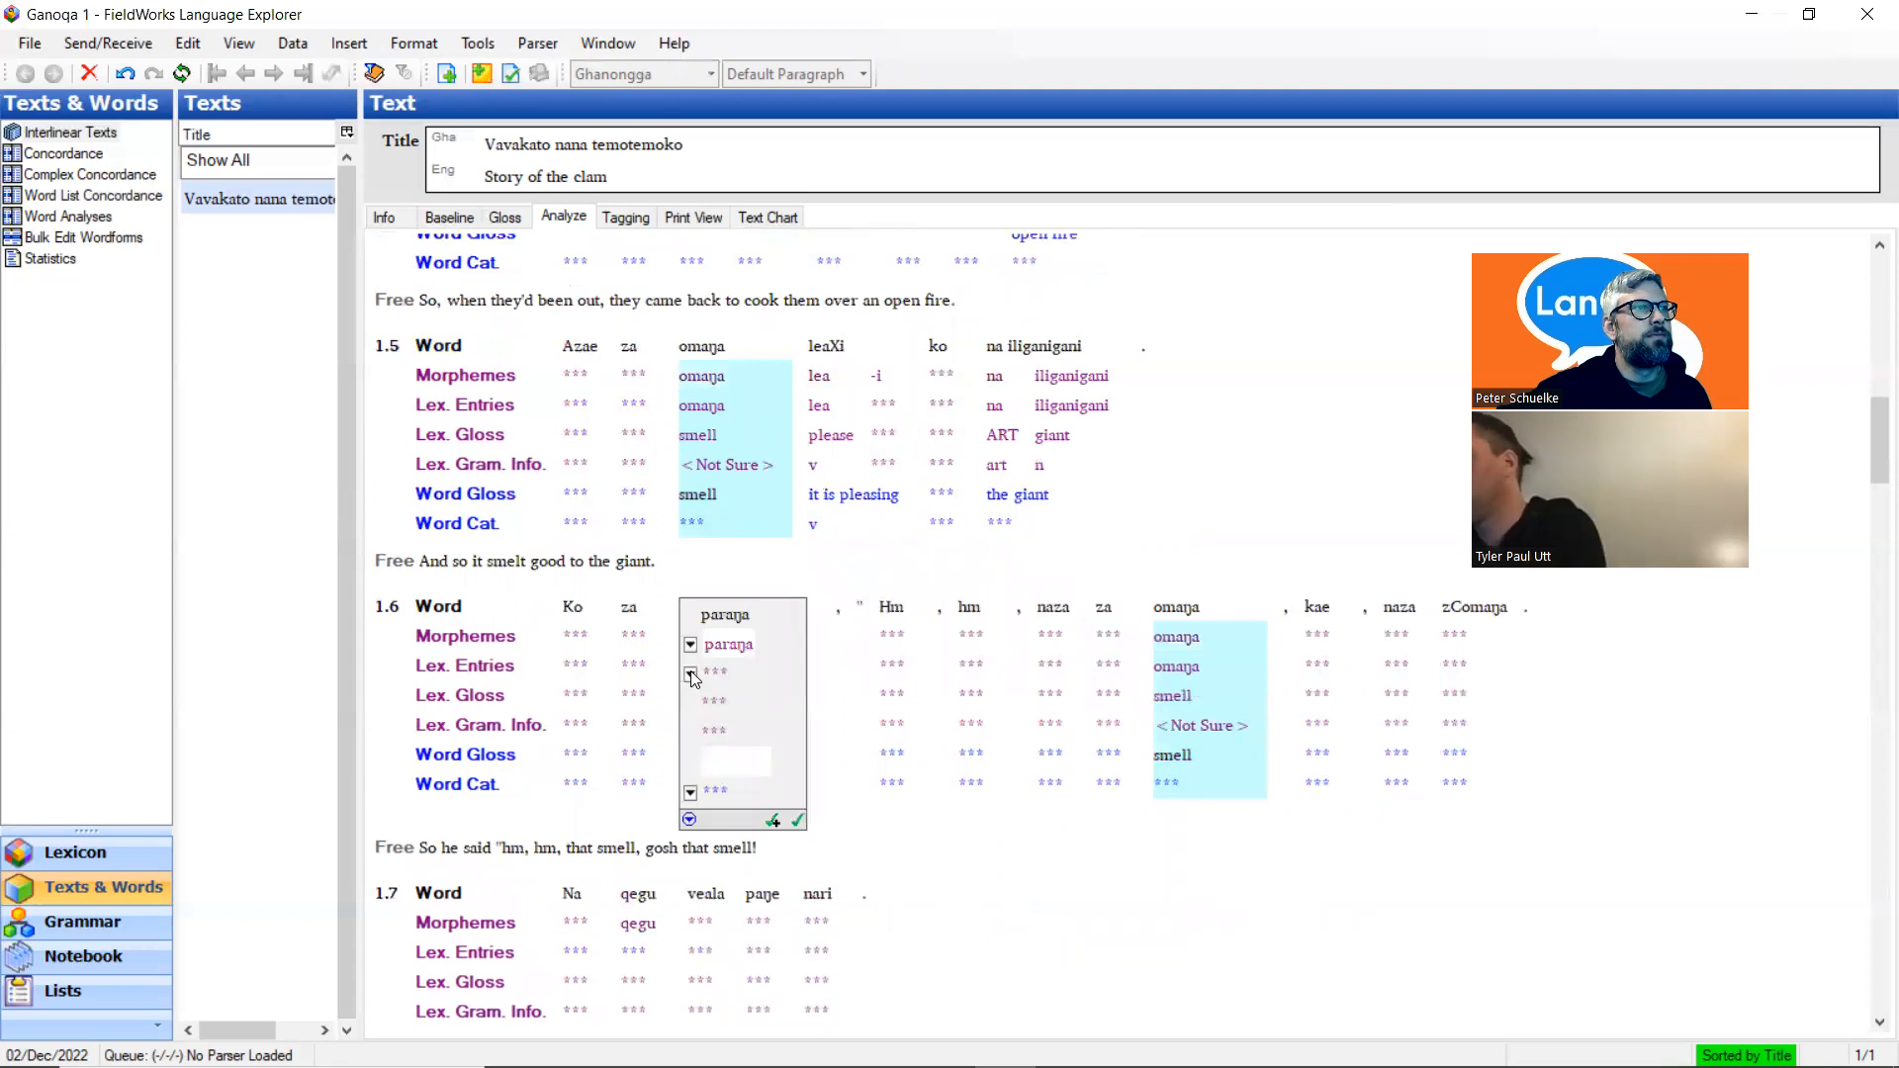
pyautogui.click(690, 673)
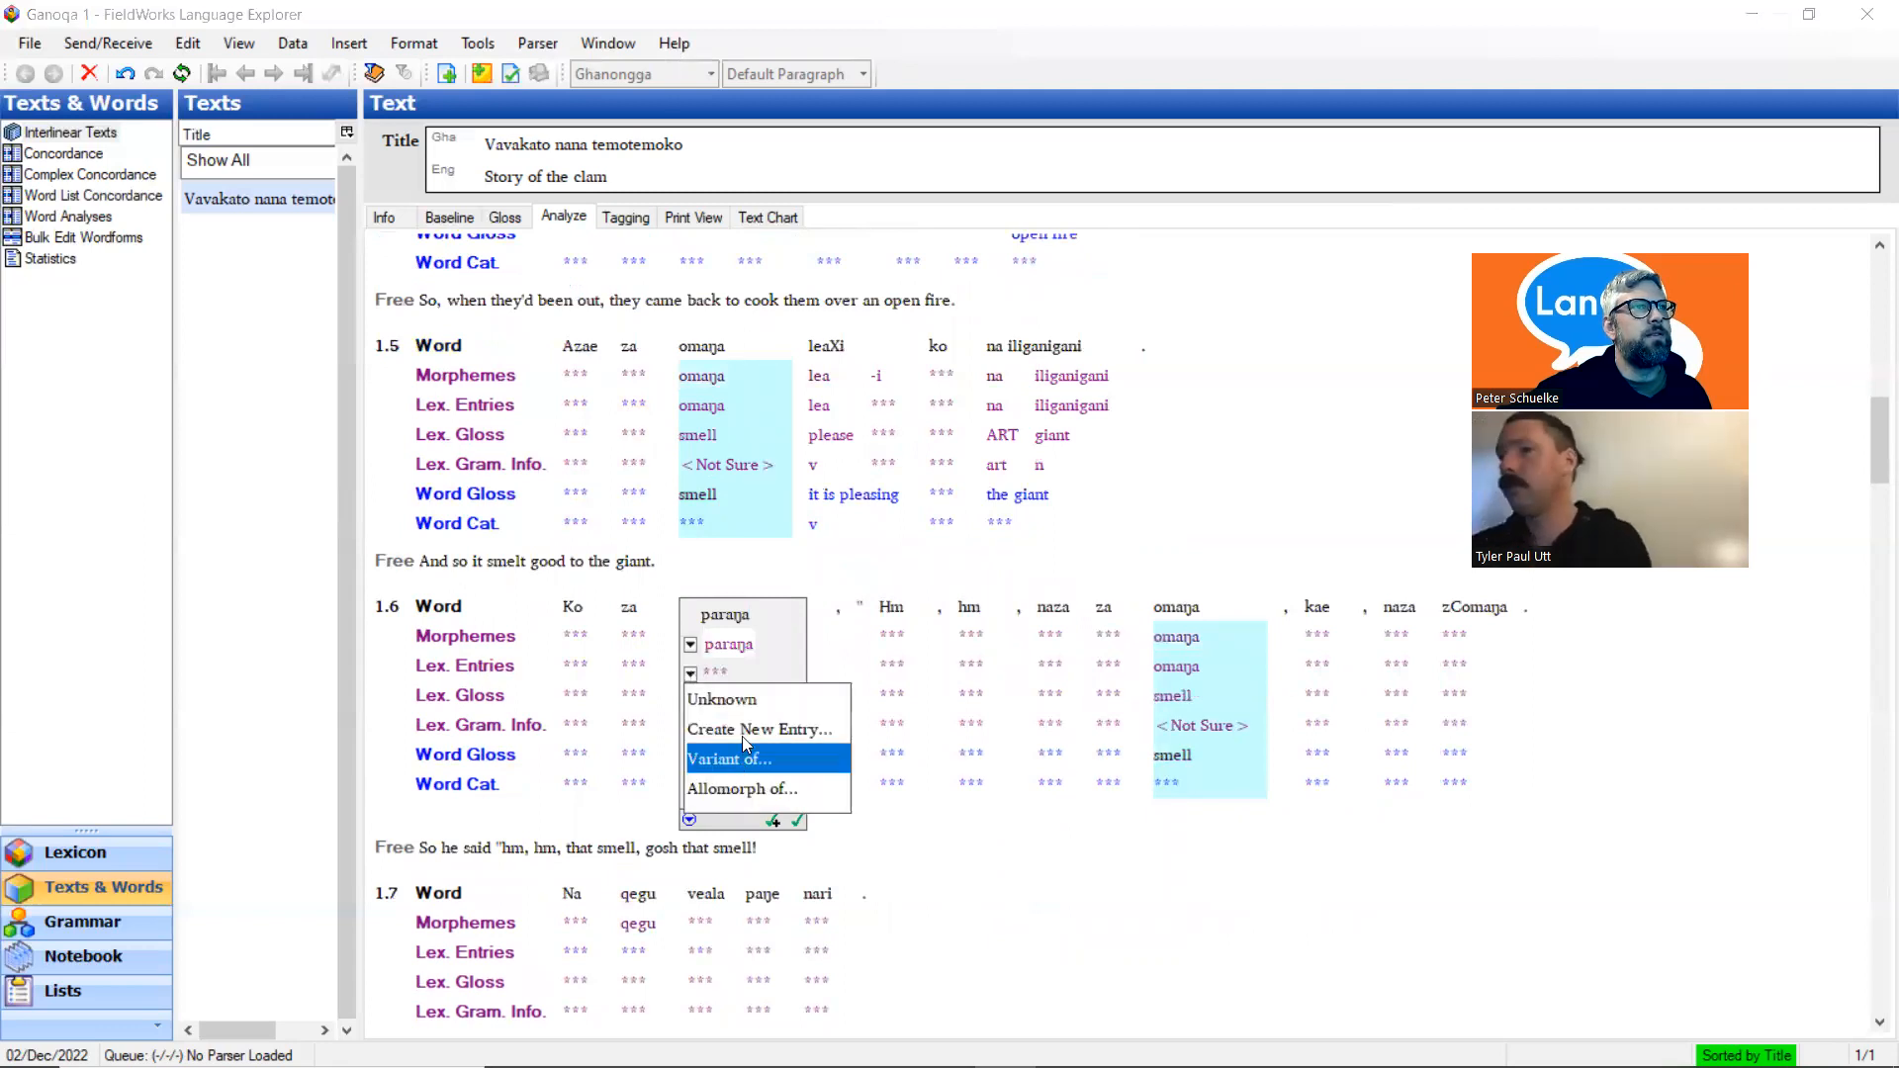
pyautogui.click(748, 730)
pyautogui.write('speak')
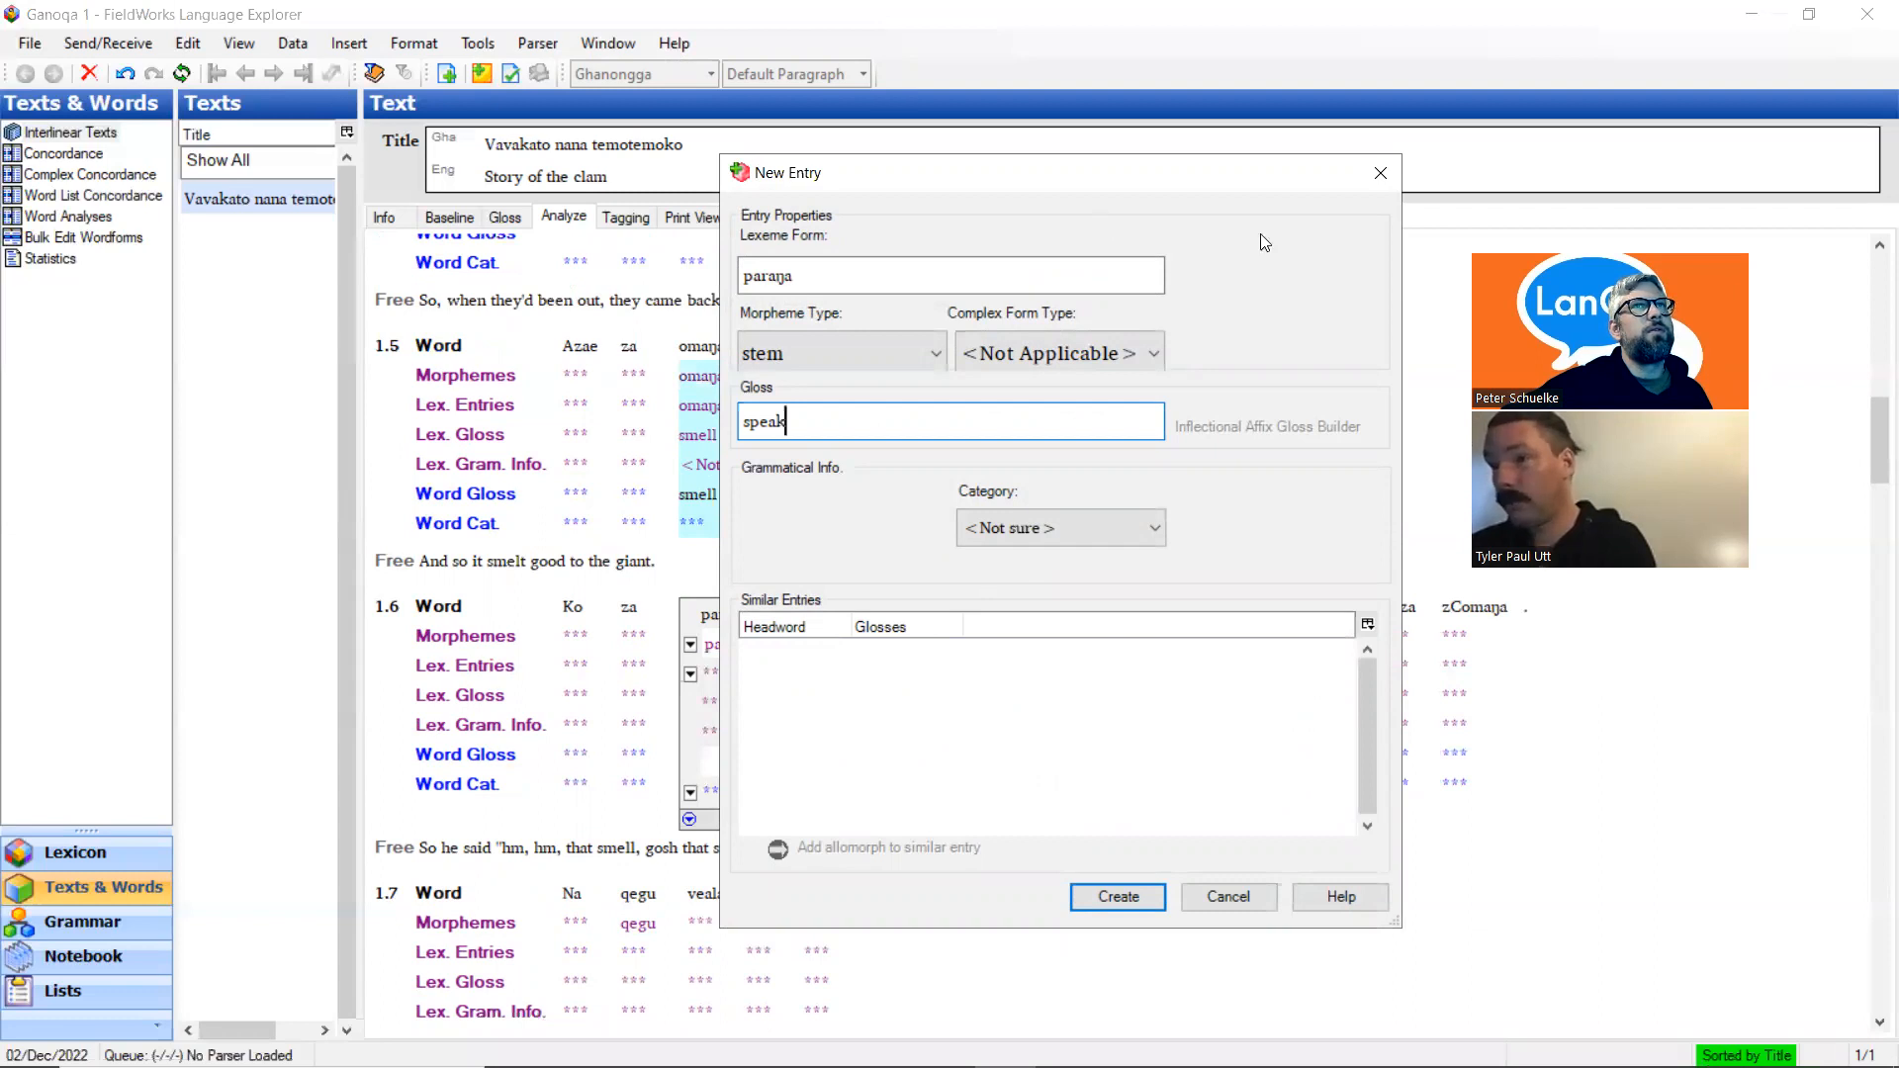
pyautogui.moveTo(1276, 180); pyautogui.dragTo(1258, 233)
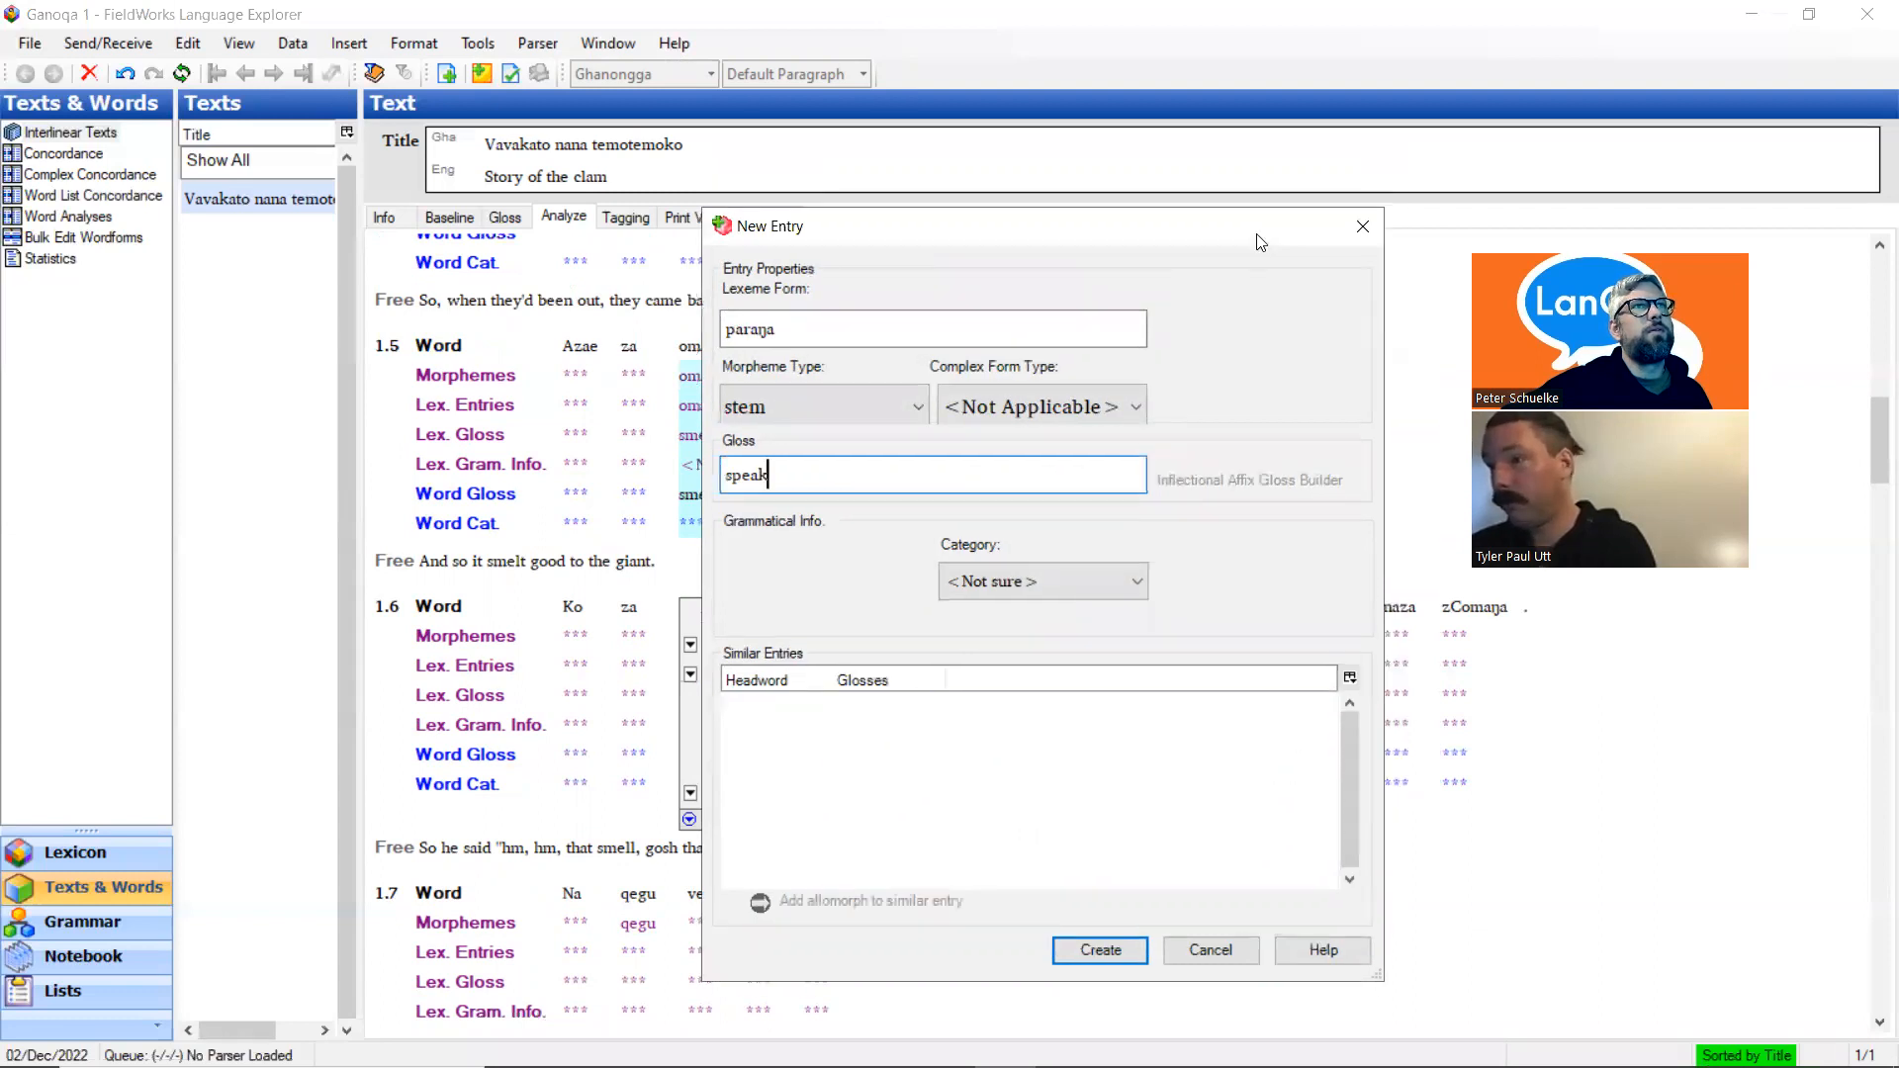
pyautogui.click(1086, 577)
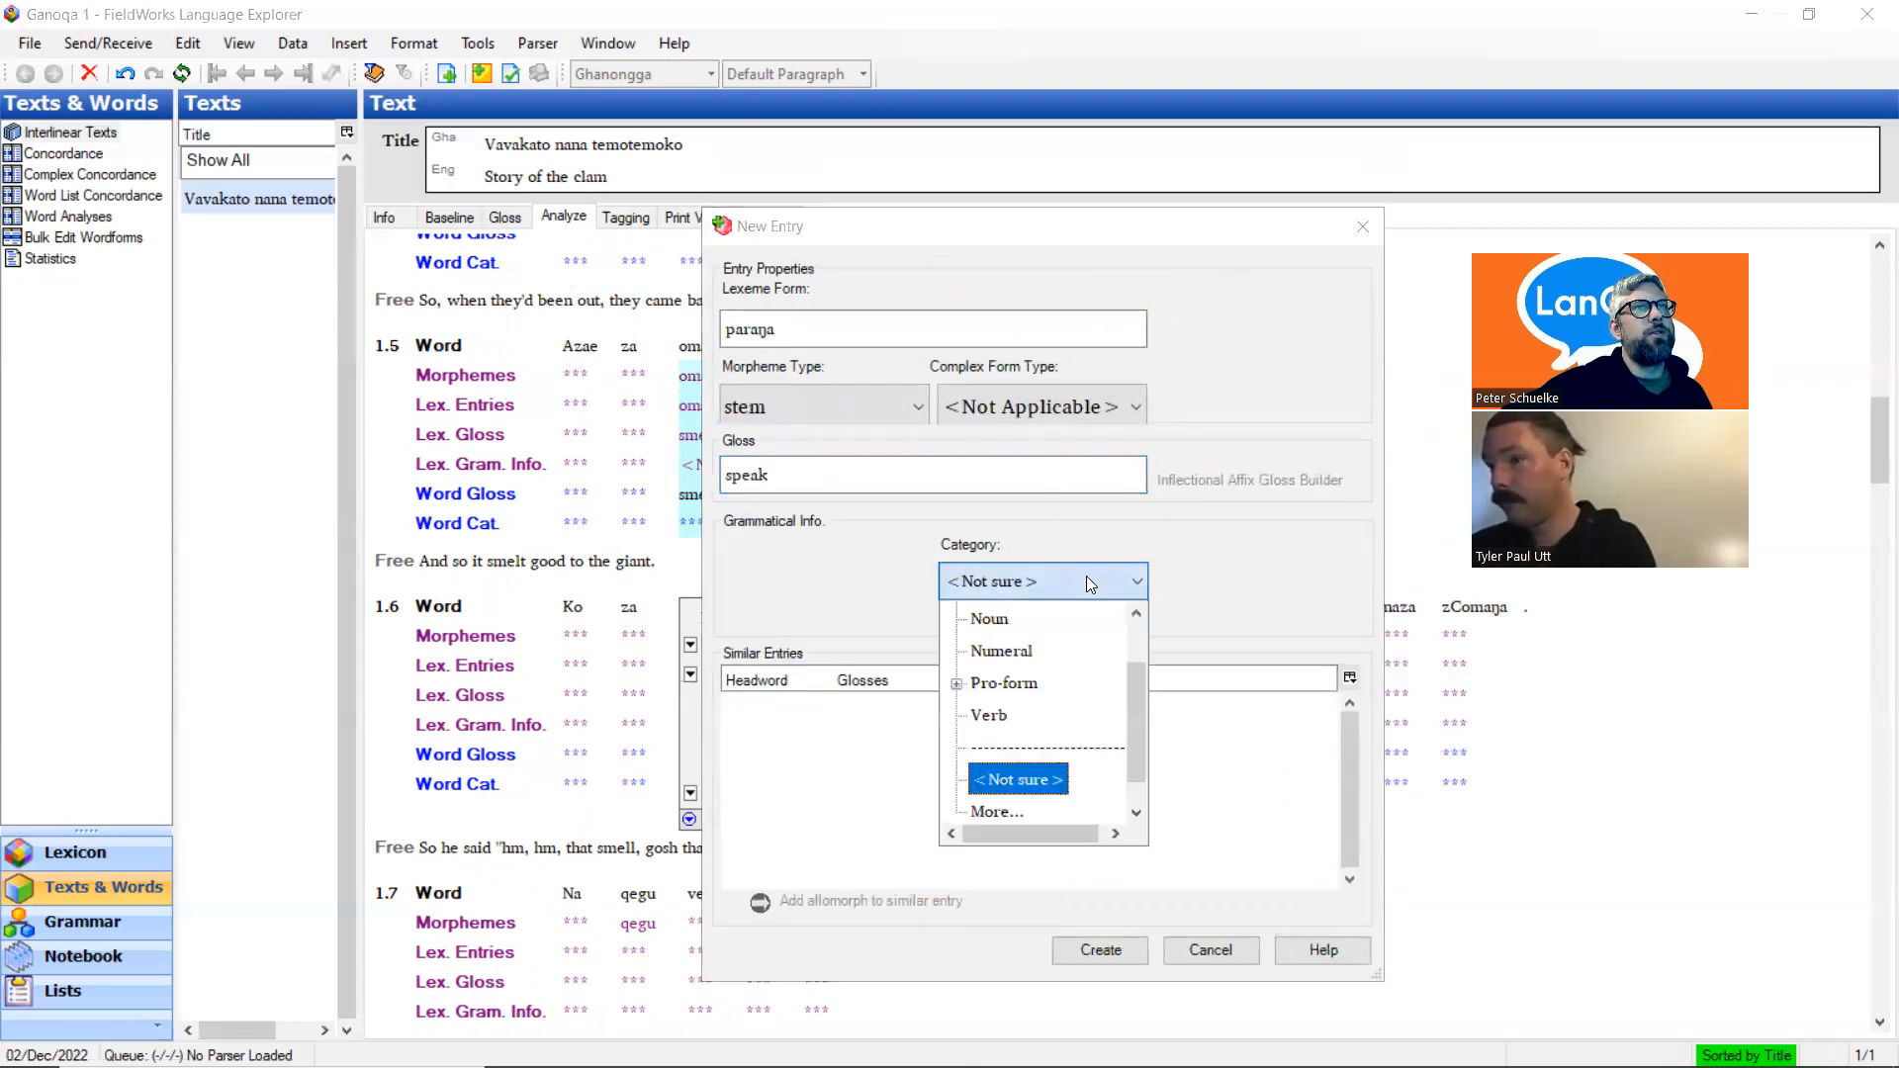
pyautogui.click(991, 714)
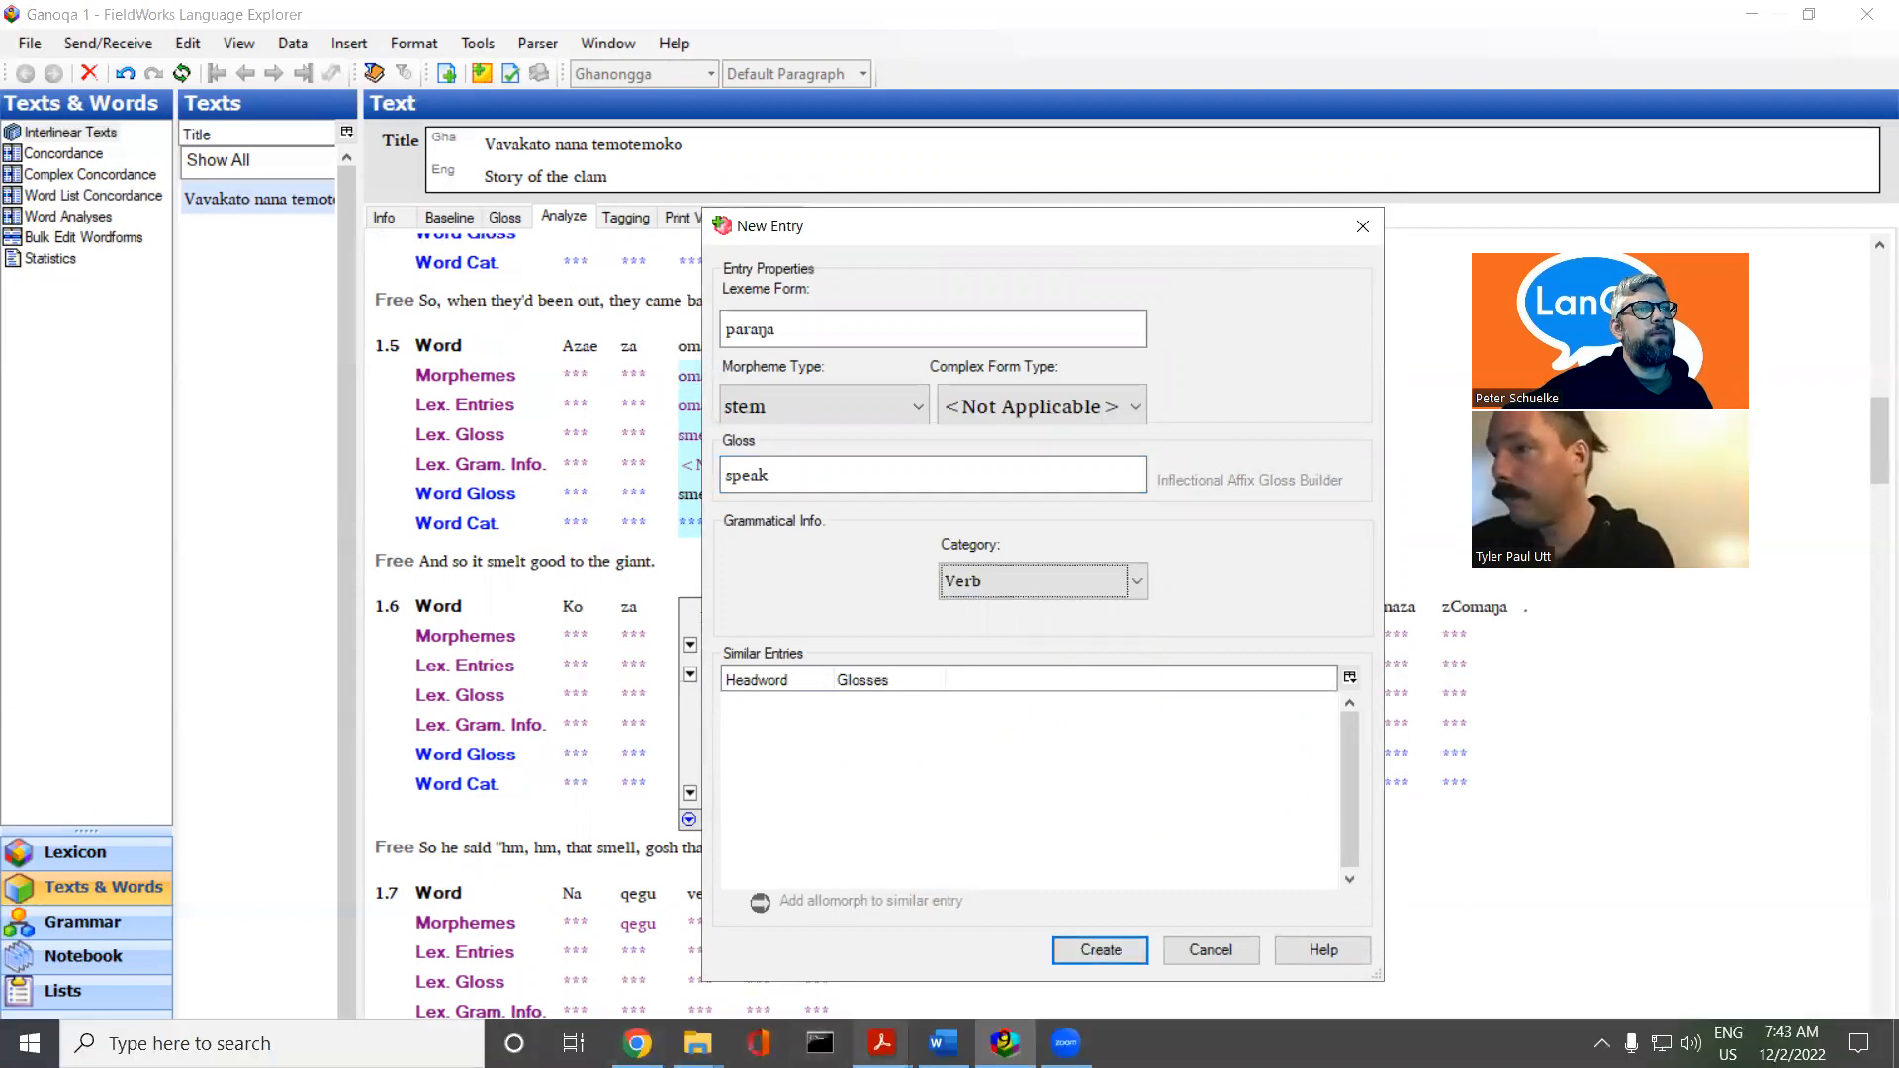
# Switch to the clam story PDF in Acrobat Reader and compare its English translation with the original text around "parana"
pyautogui.moveTo(882, 1043)
pyautogui.click(979, 930)
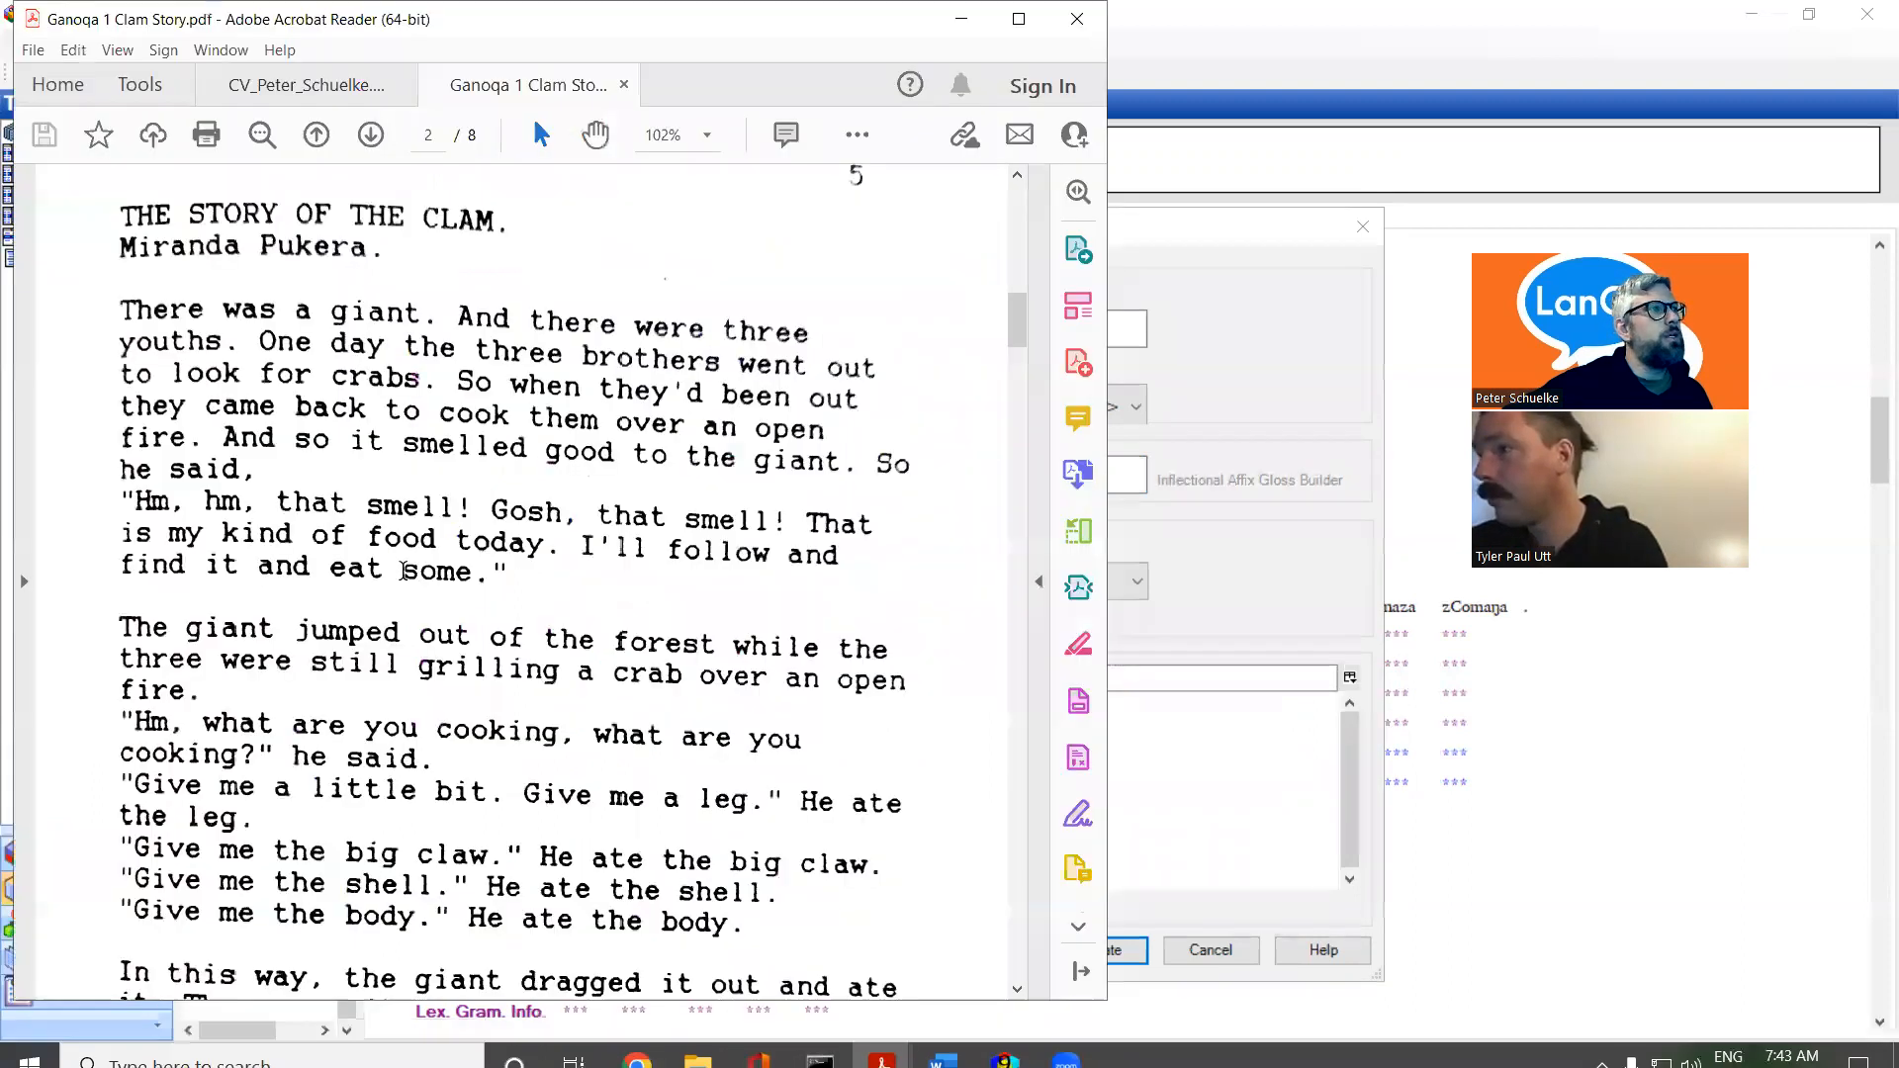
pyautogui.scroll(-4, 422, 583)
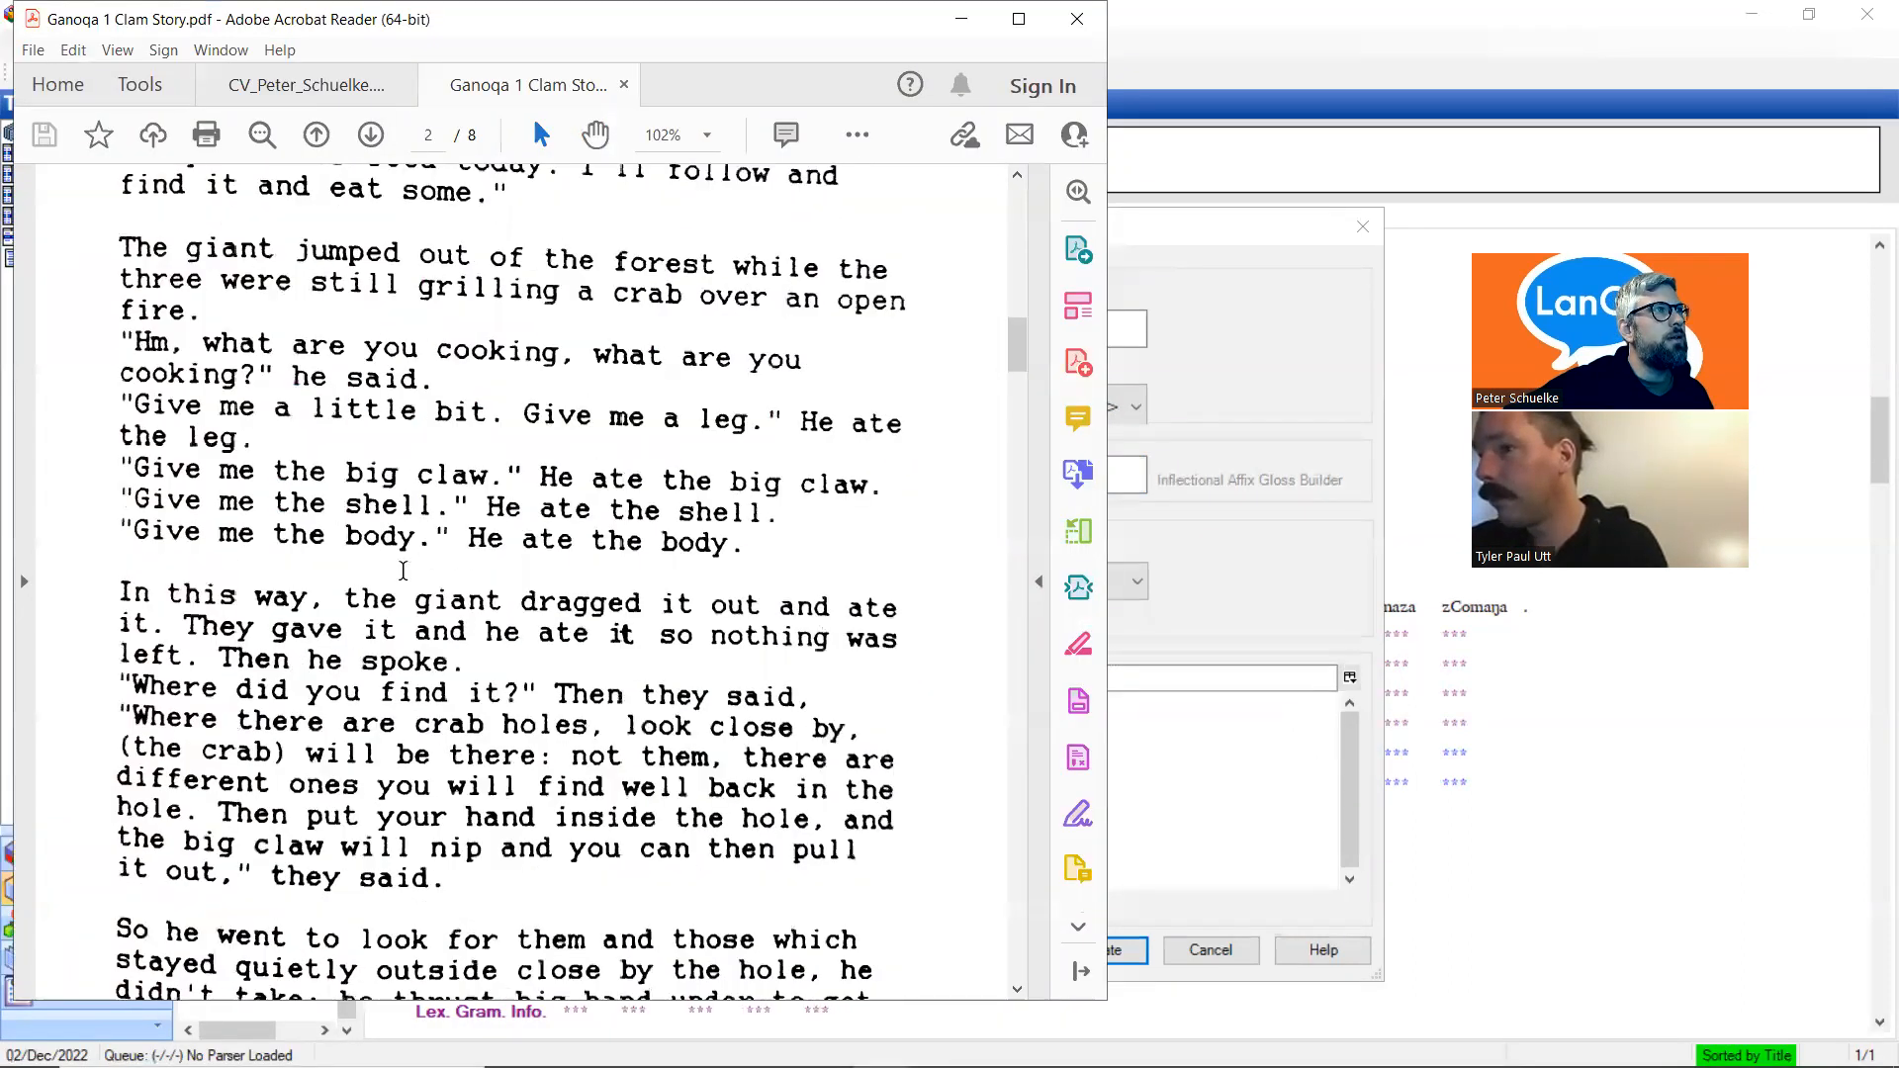
pyautogui.scroll(10, 403, 571)
pyautogui.scroll(6, 404, 571)
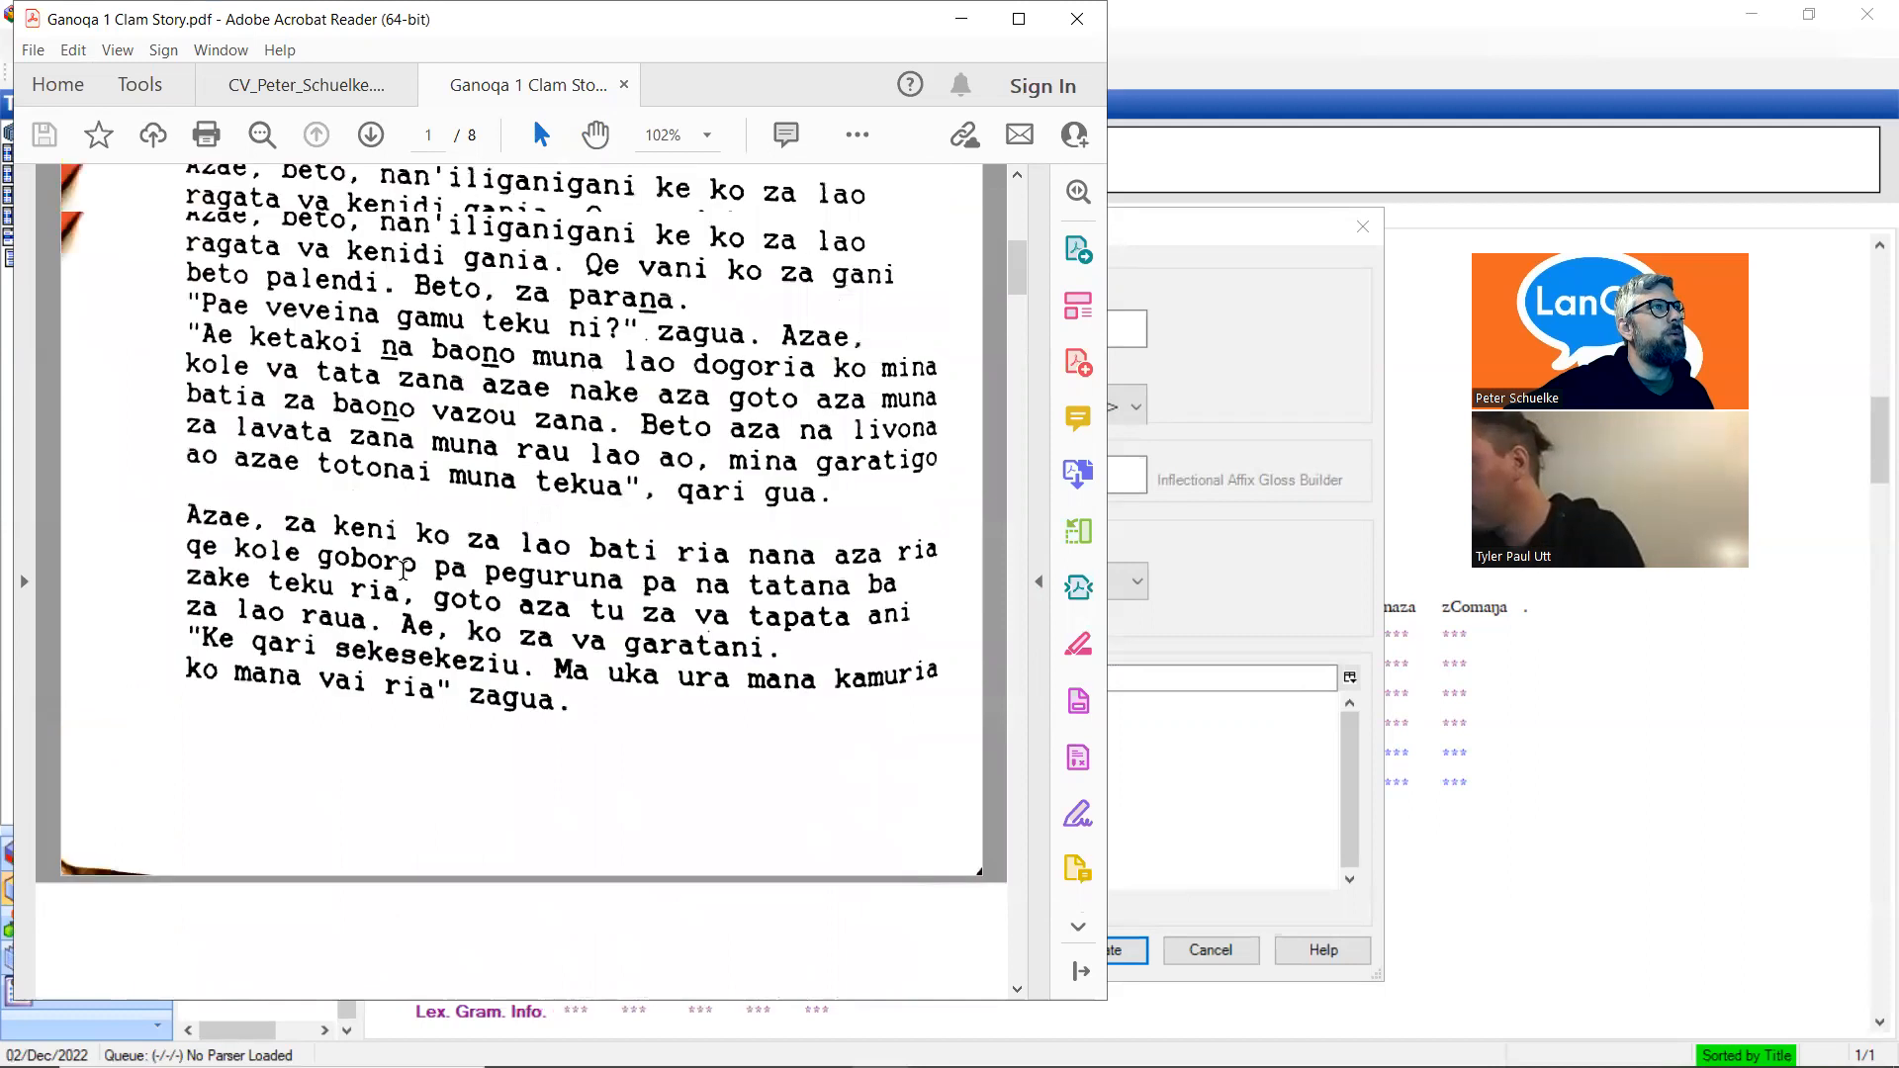
pyautogui.scroll(3, 404, 570)
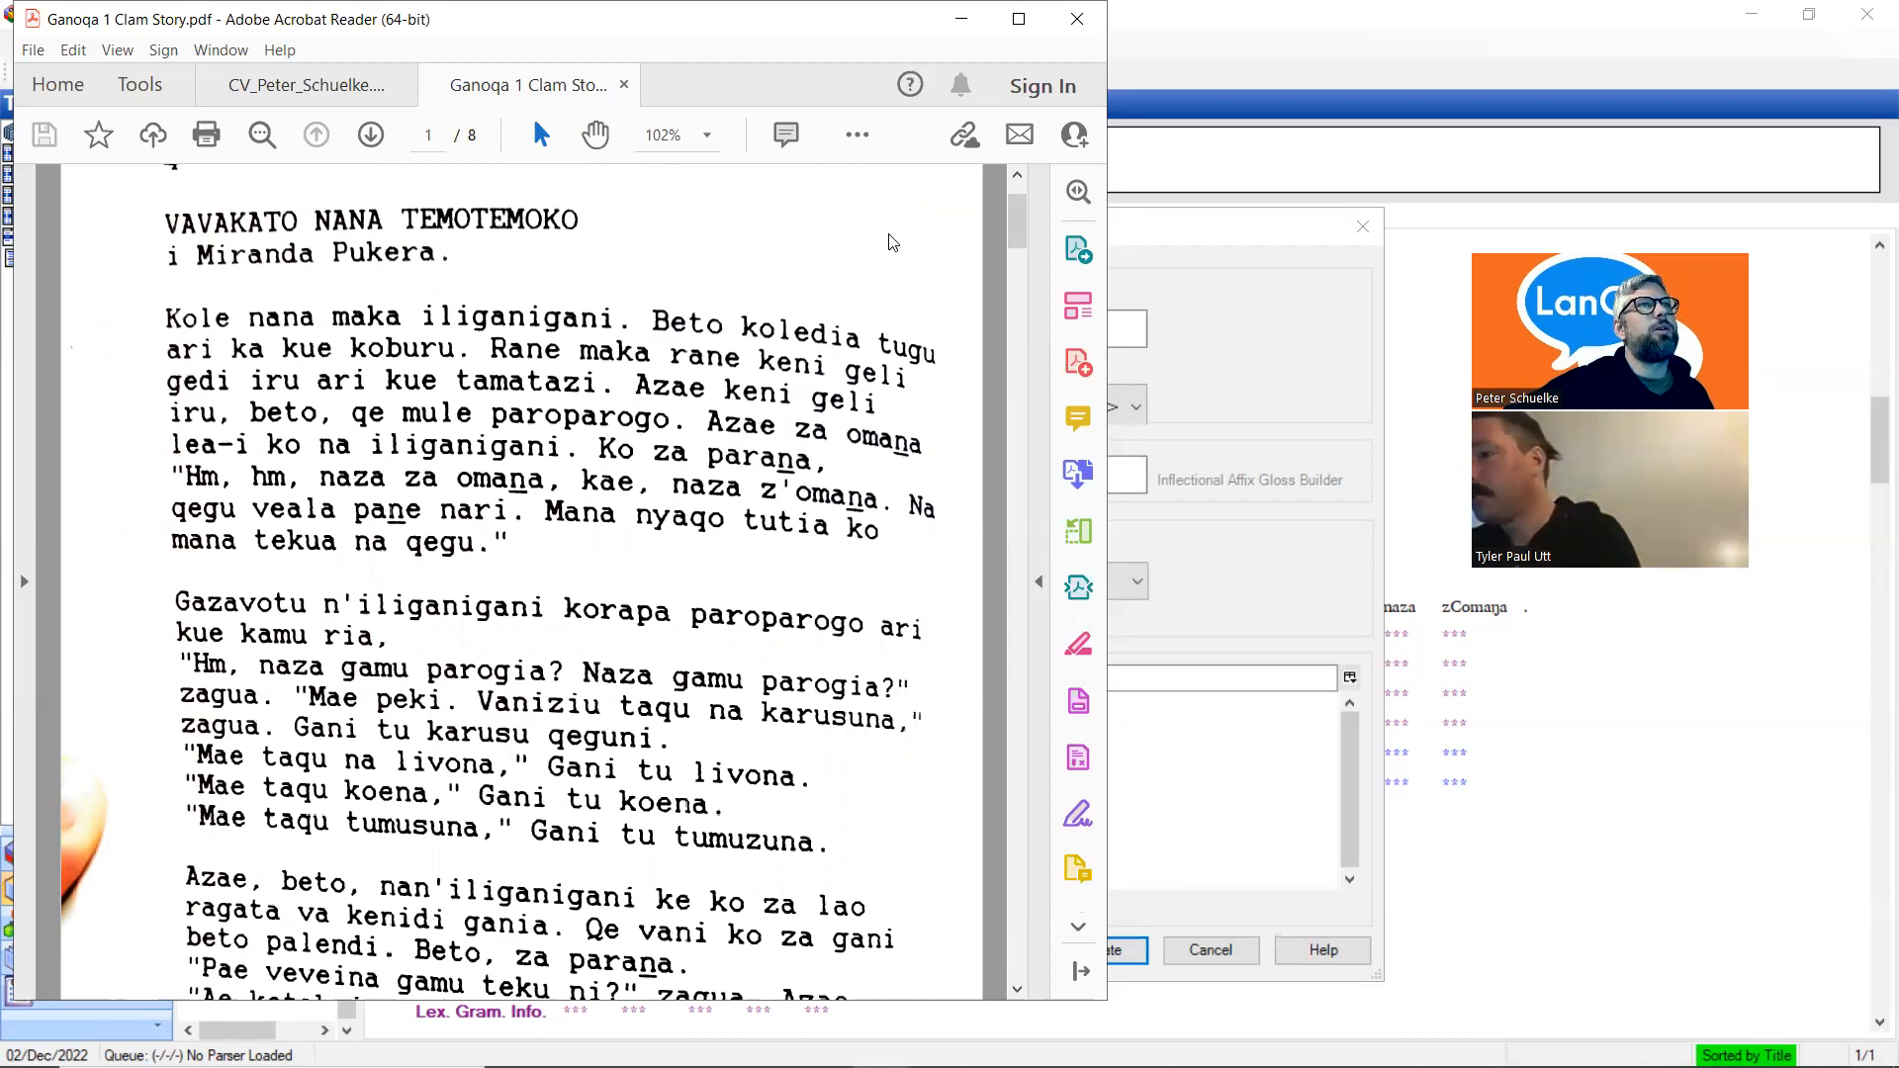
# Return to FieldWorks and create the "paraŋa" entry for line 1.6
pyautogui.click(1199, 366)
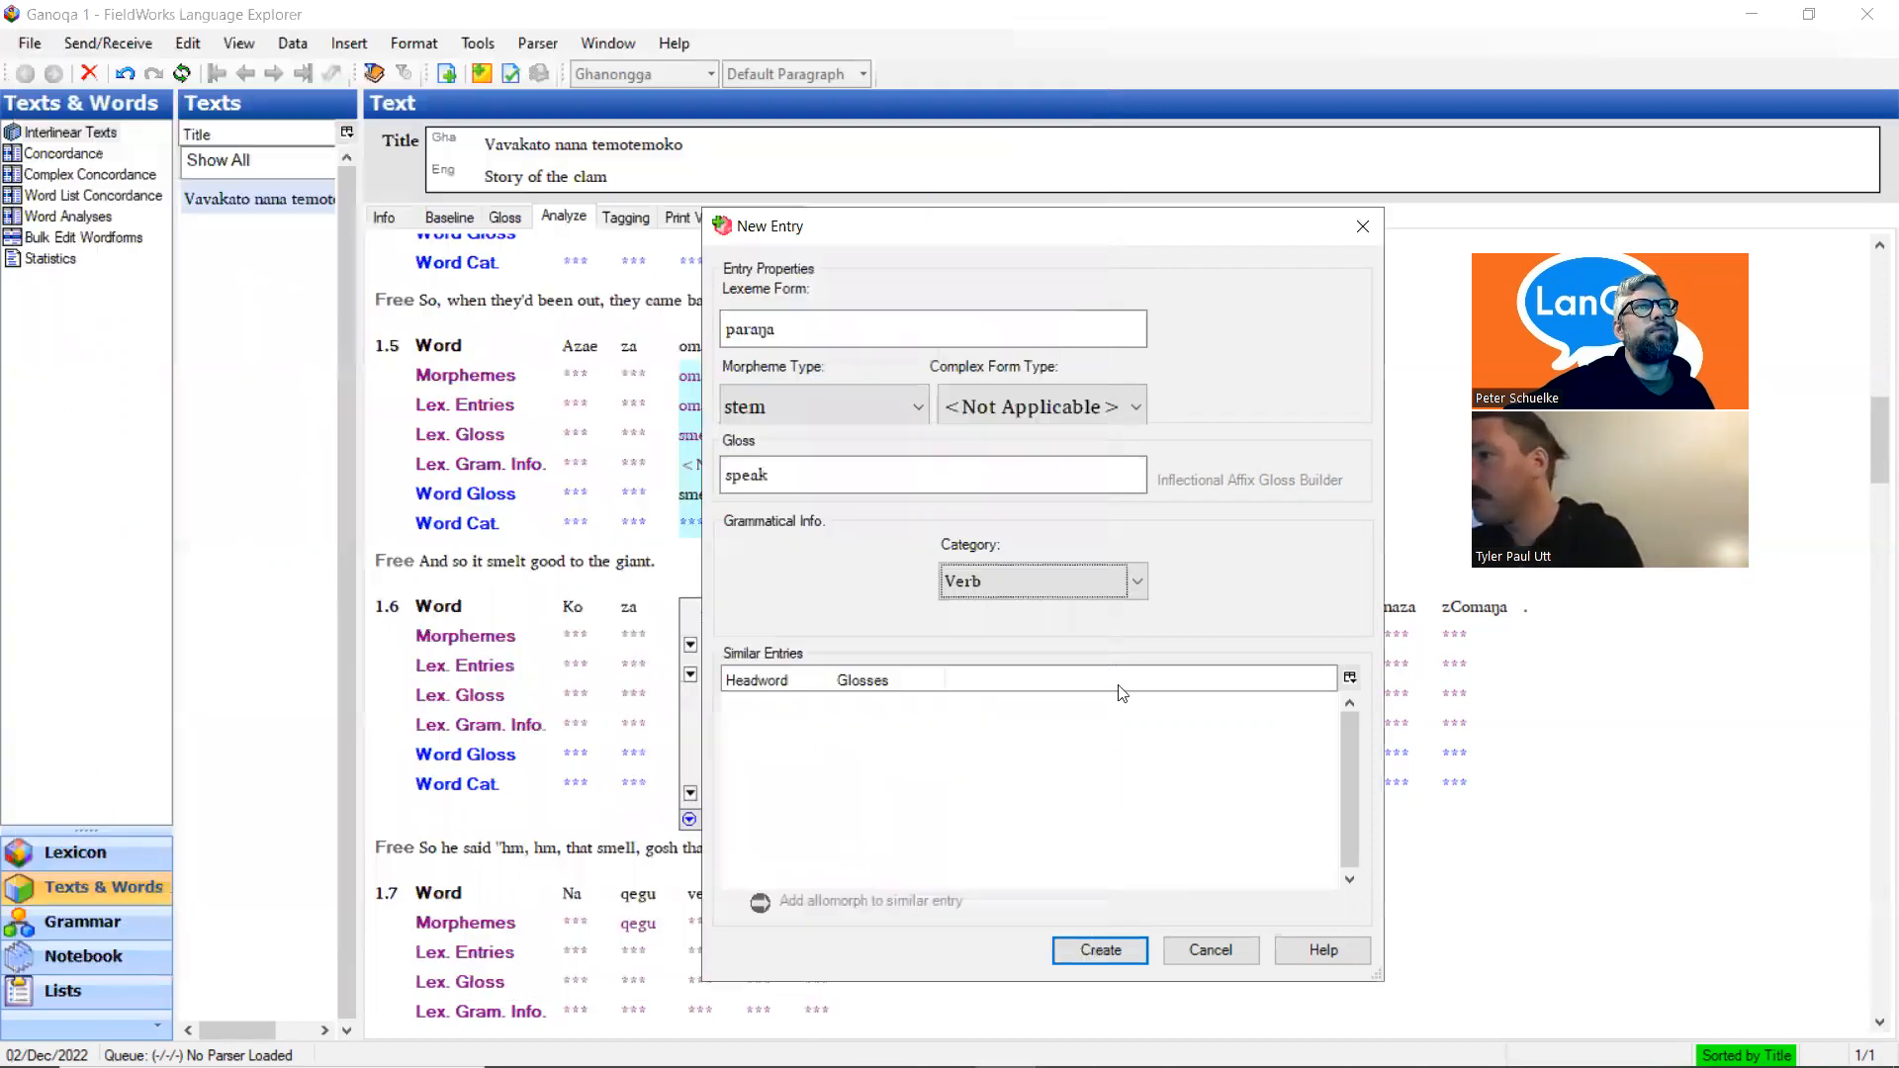
pyautogui.click(1101, 950)
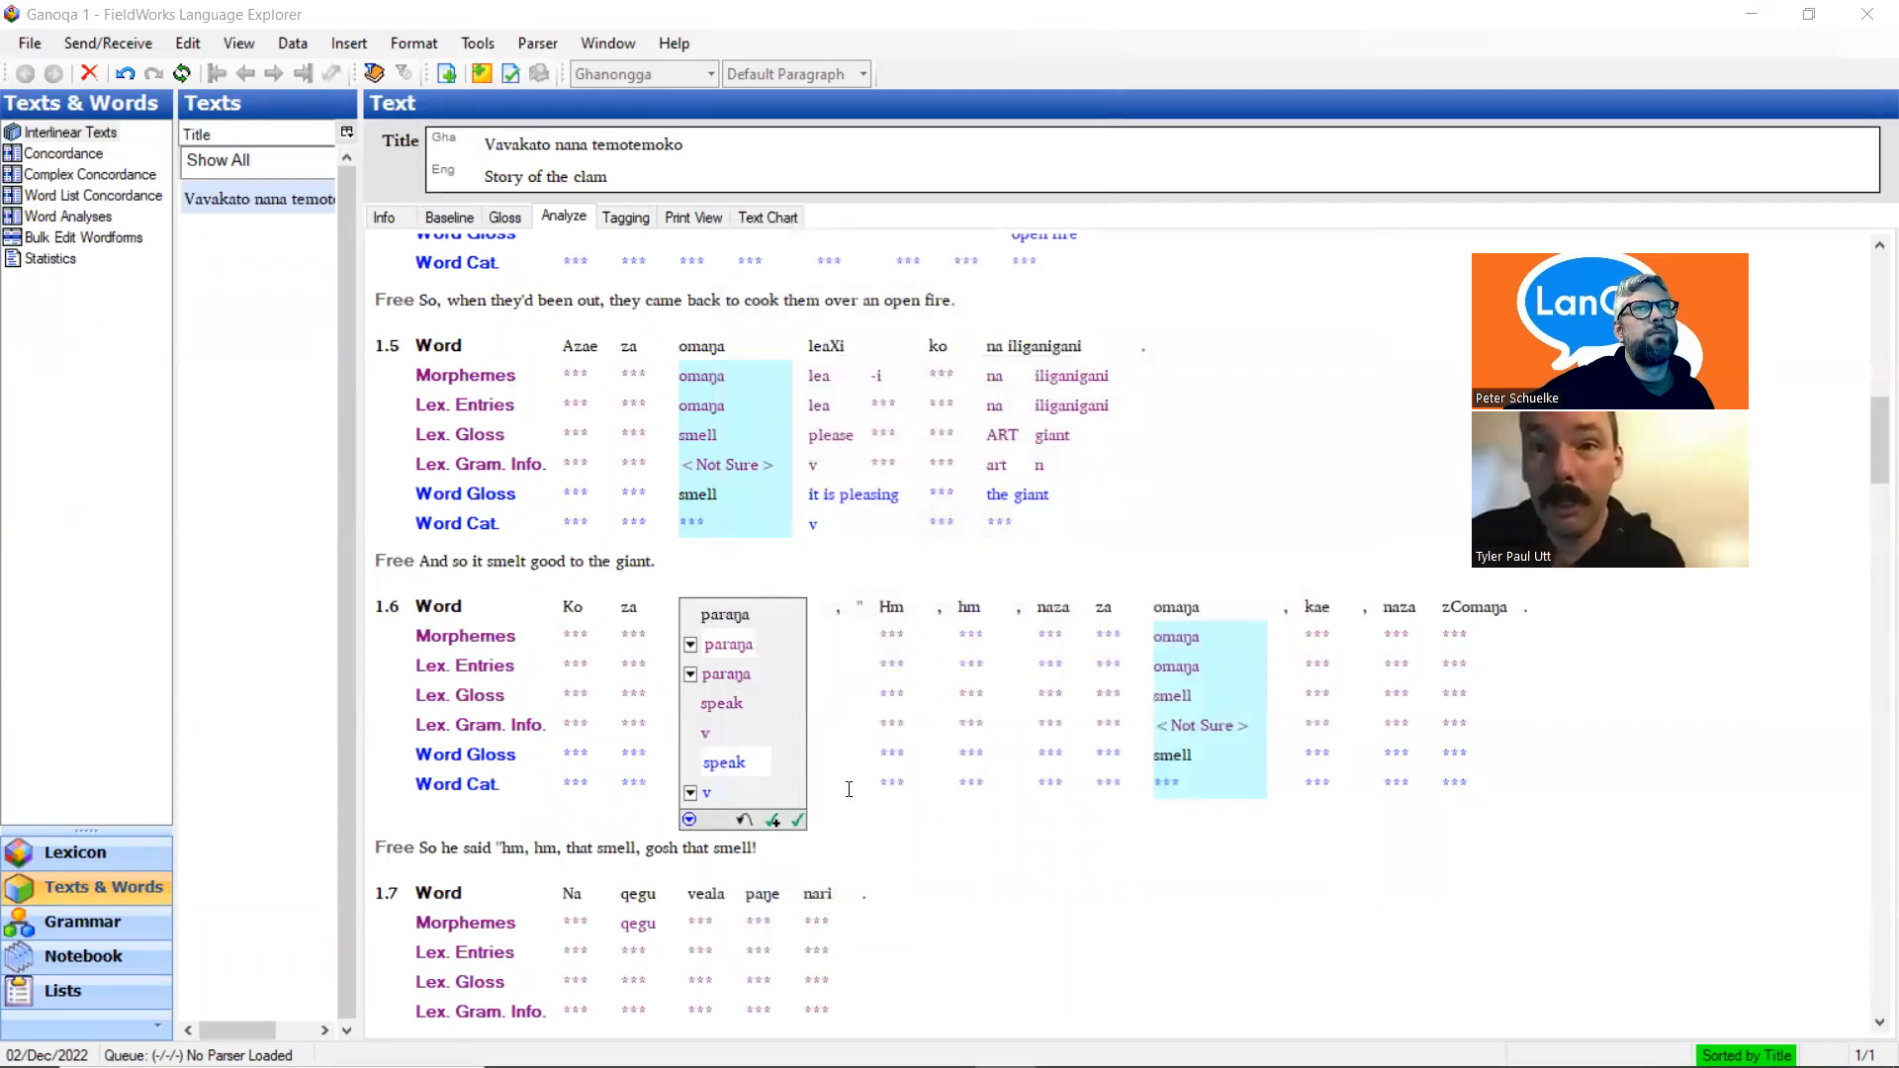
pyautogui.scroll(-3, 849, 788)
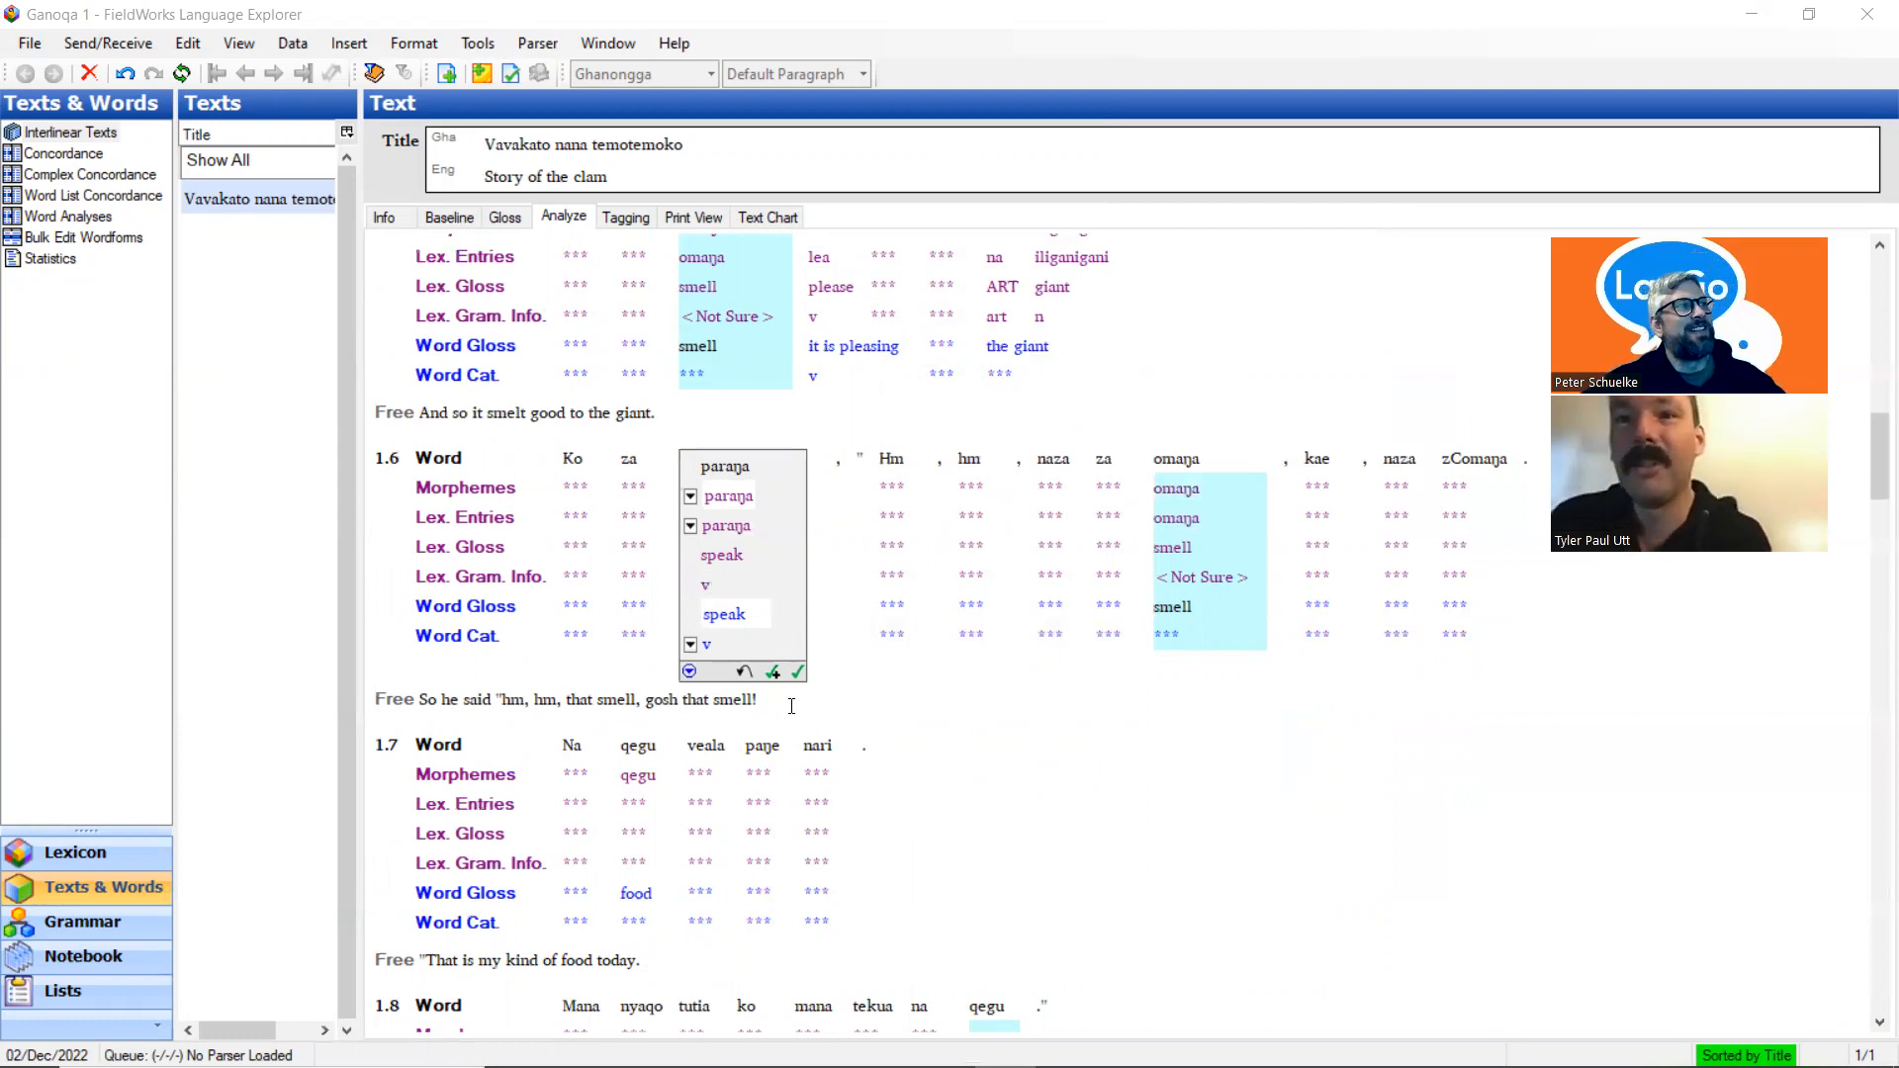
pyautogui.scroll(3, 815, 701)
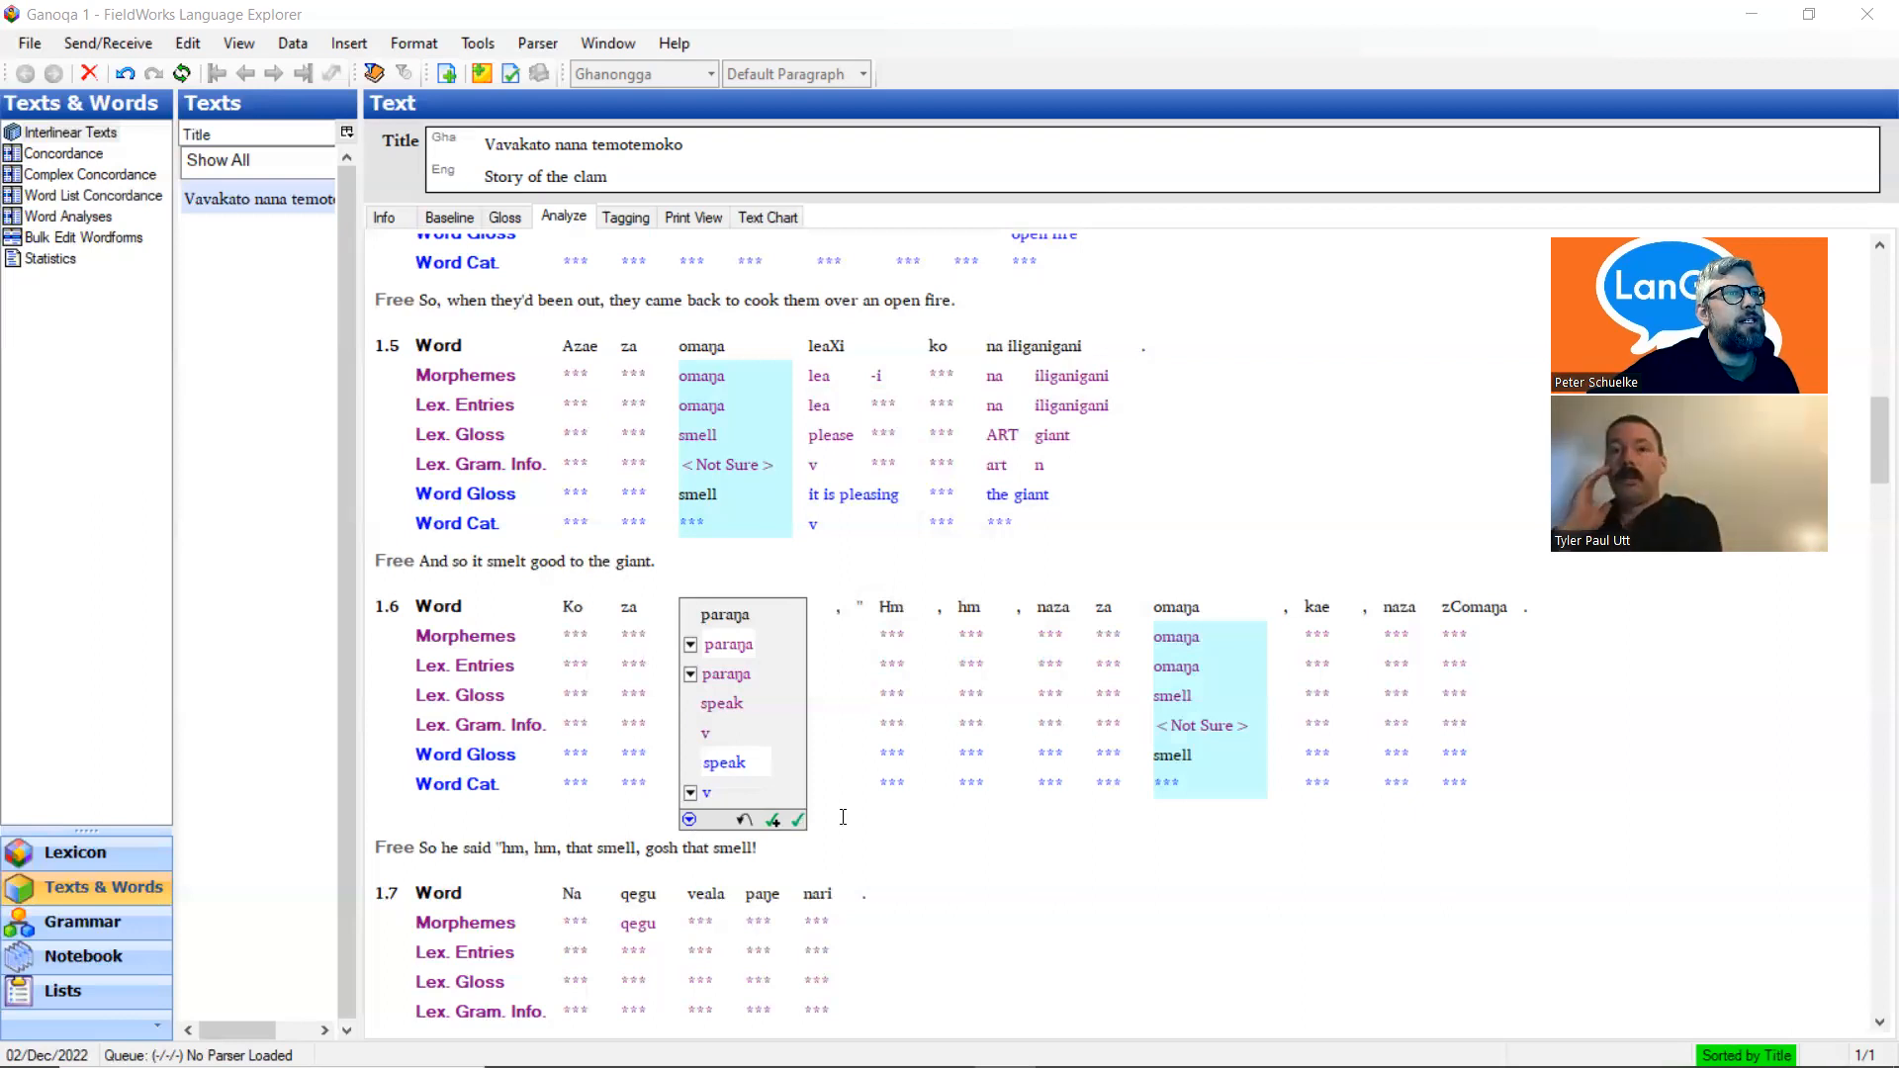
# Open the analysis of "za" in line 1.6 and compare the word's use with lines 1.4 and 1.5
pyautogui.click(655, 609)
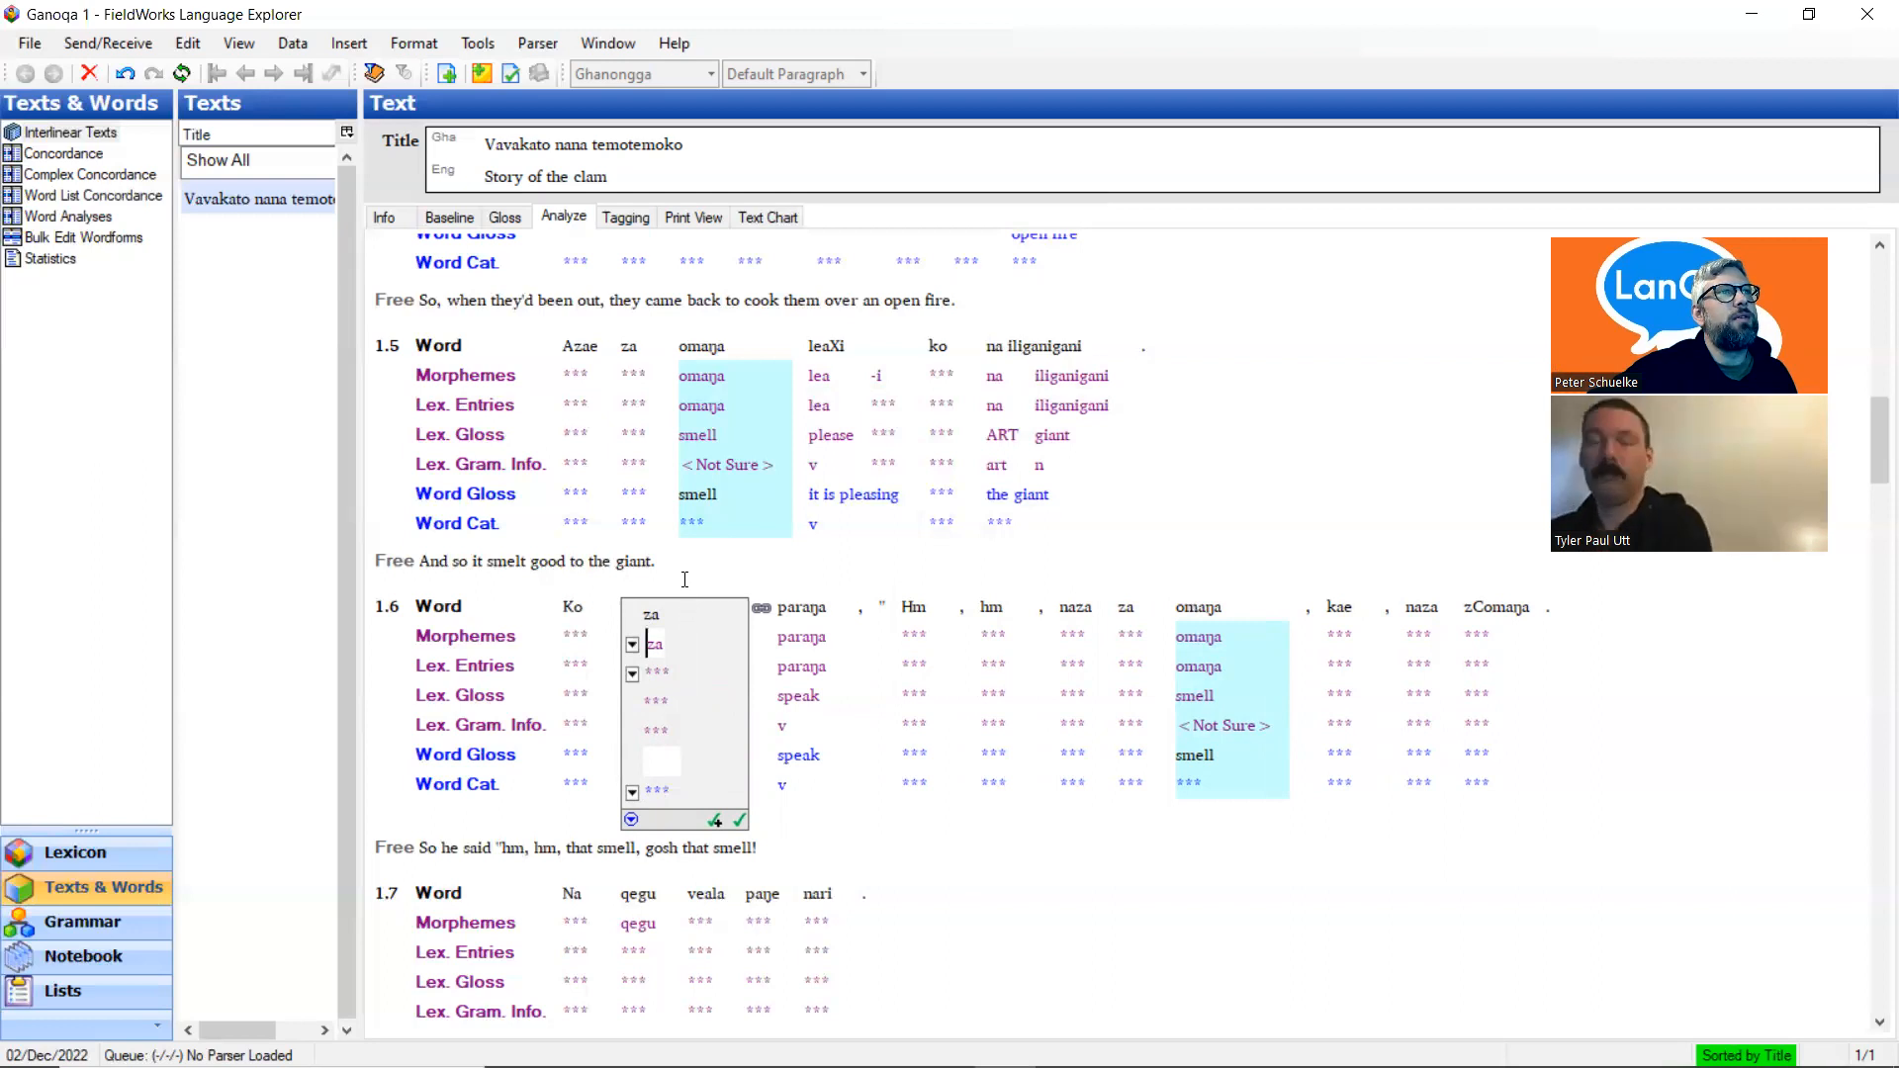
pyautogui.scroll(2, 685, 580)
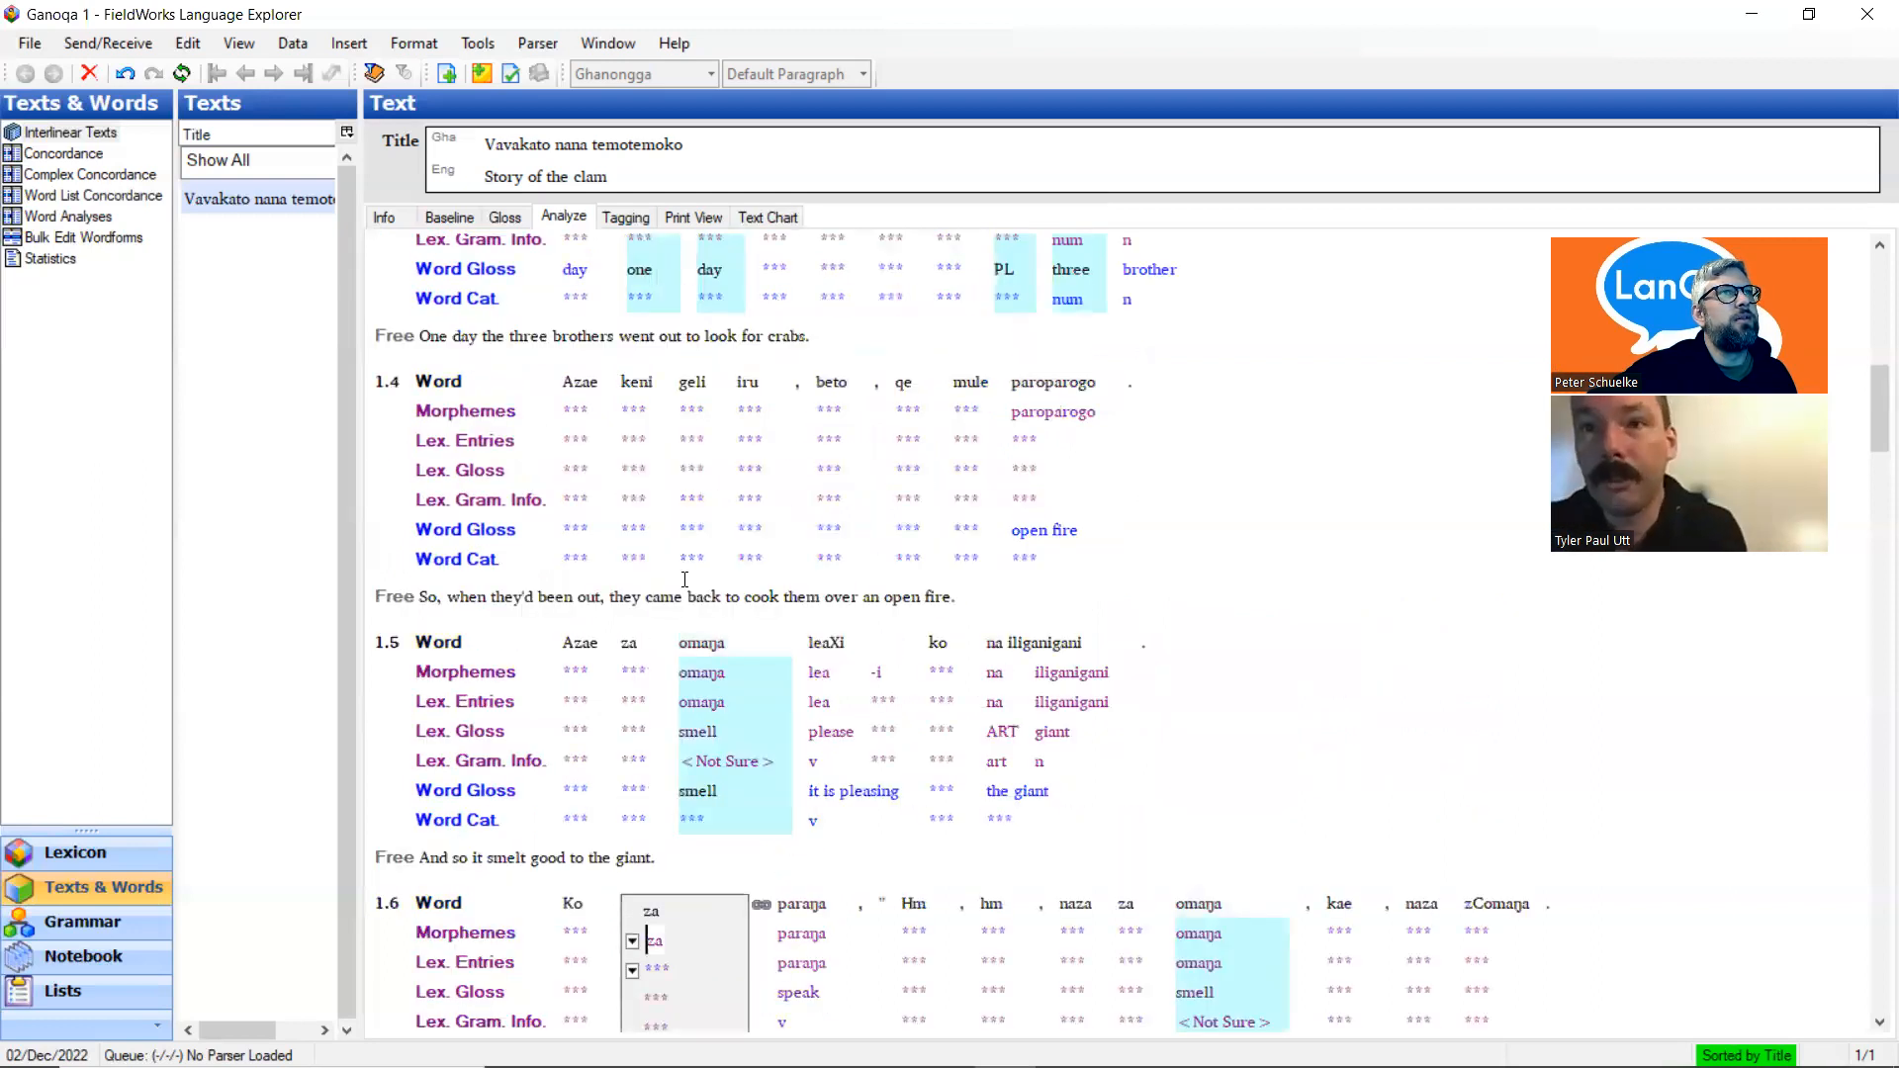
pyautogui.scroll(-1, 685, 580)
pyautogui.scroll(-1, 684, 581)
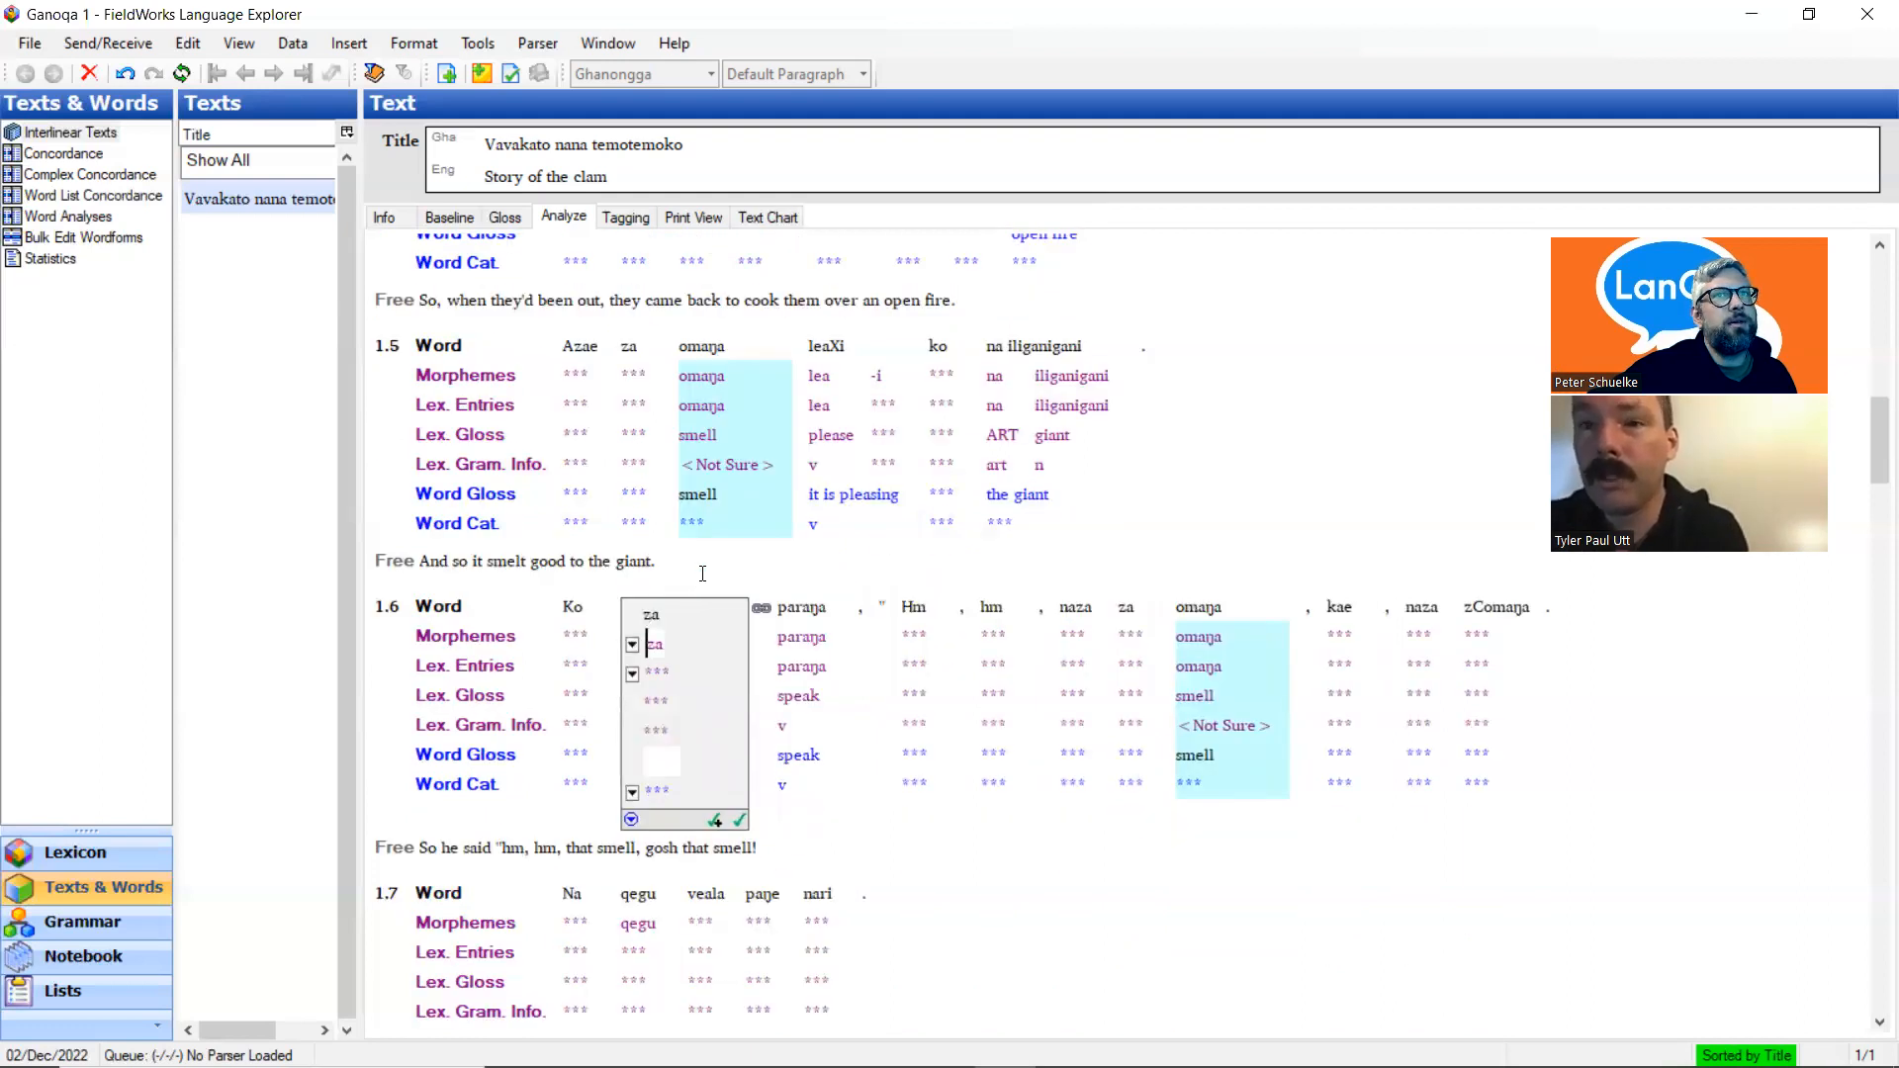
pyautogui.scroll(2, 869, 566)
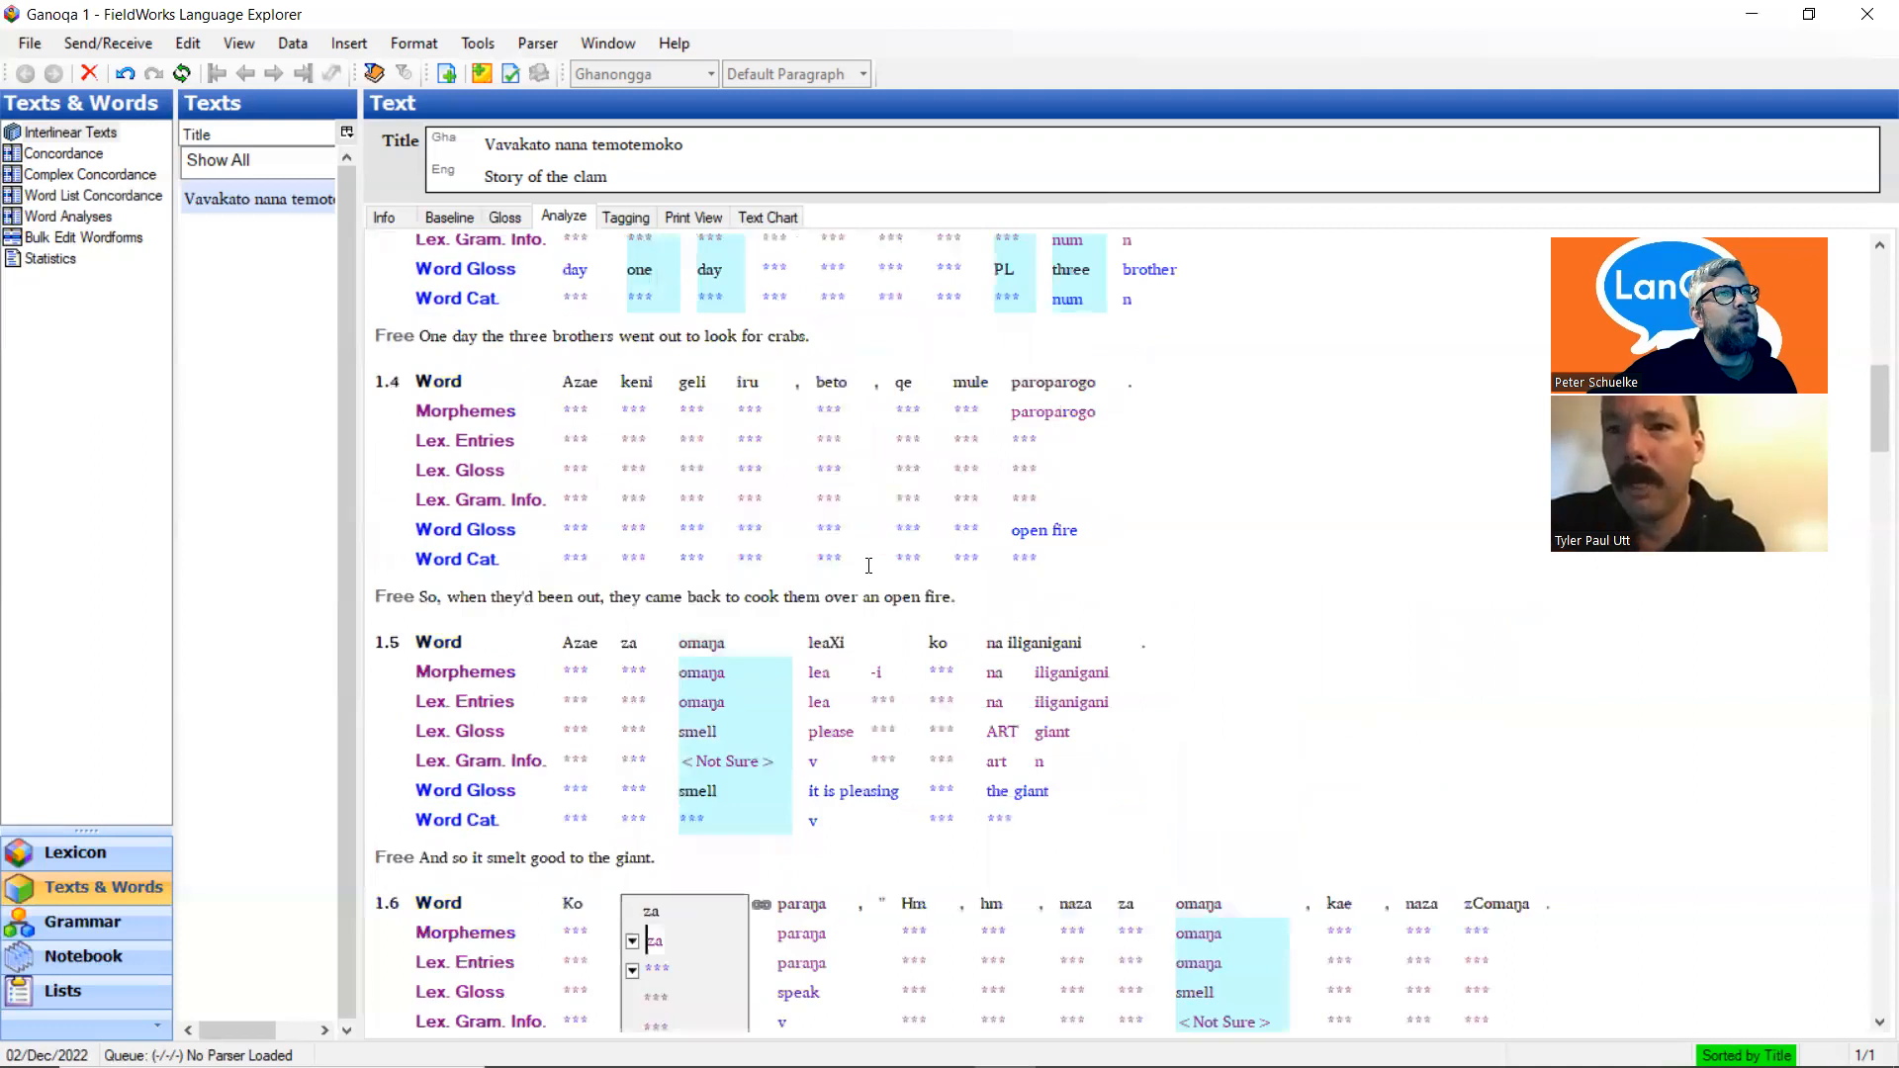
pyautogui.scroll(-1, 657, 524)
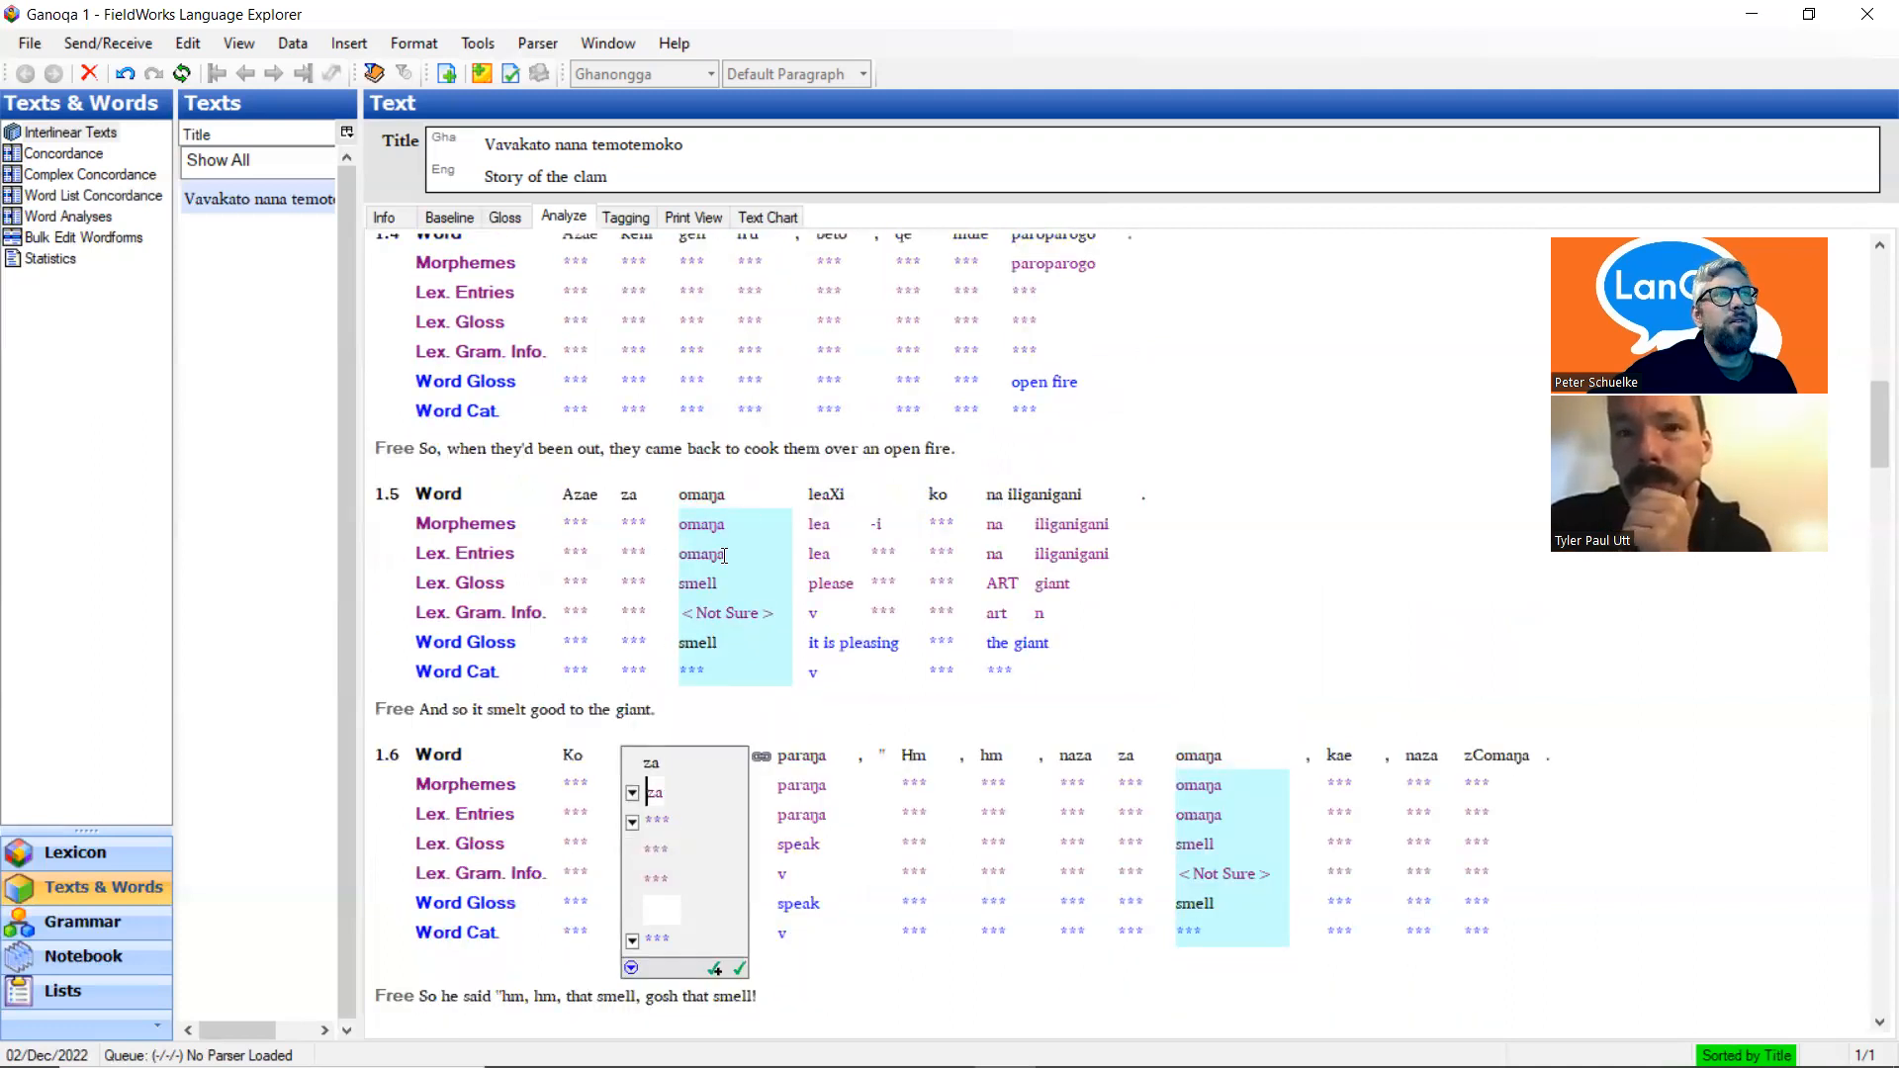
pyautogui.scroll(-1, 704, 590)
pyautogui.scroll(-1, 836, 609)
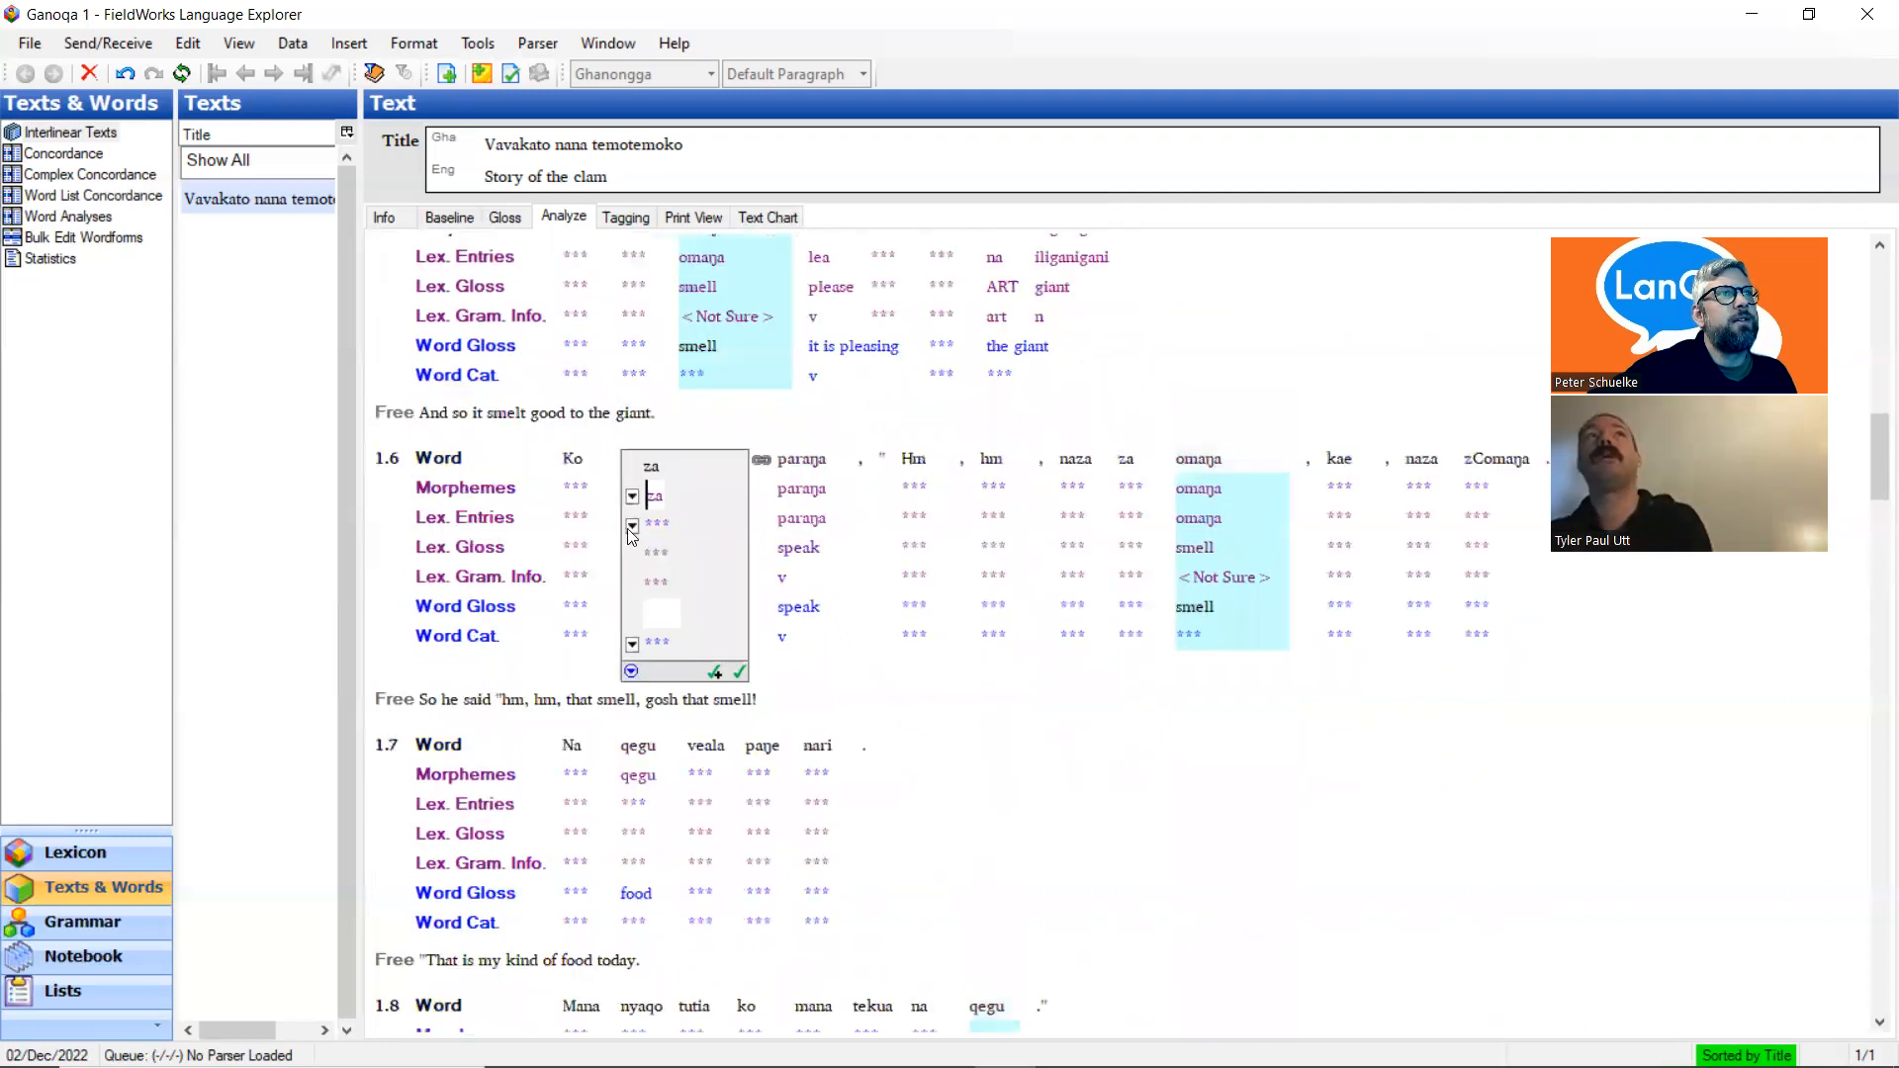
# Split "zComaŋa" in line 1.6 into the morphemes "z'" and "omaŋa"
pyautogui.scroll(1, 627, 528)
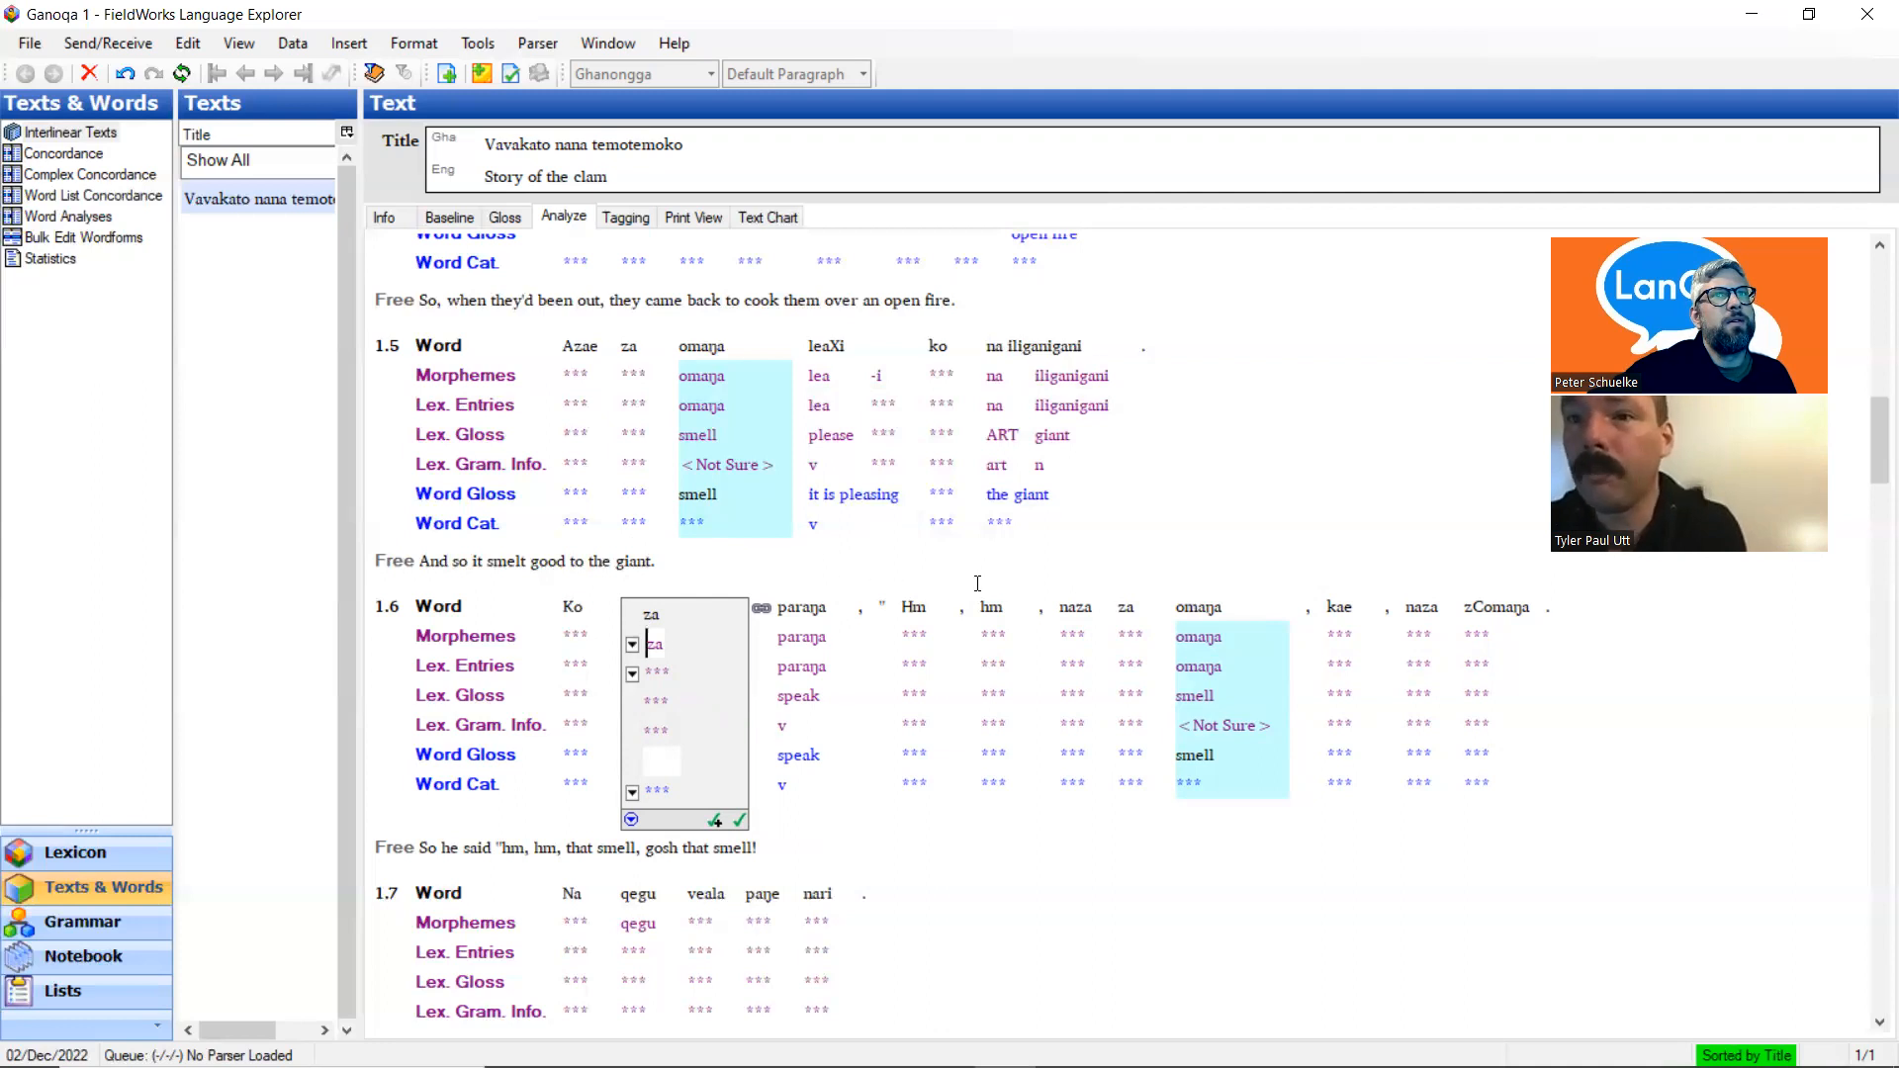
pyautogui.click(1499, 637)
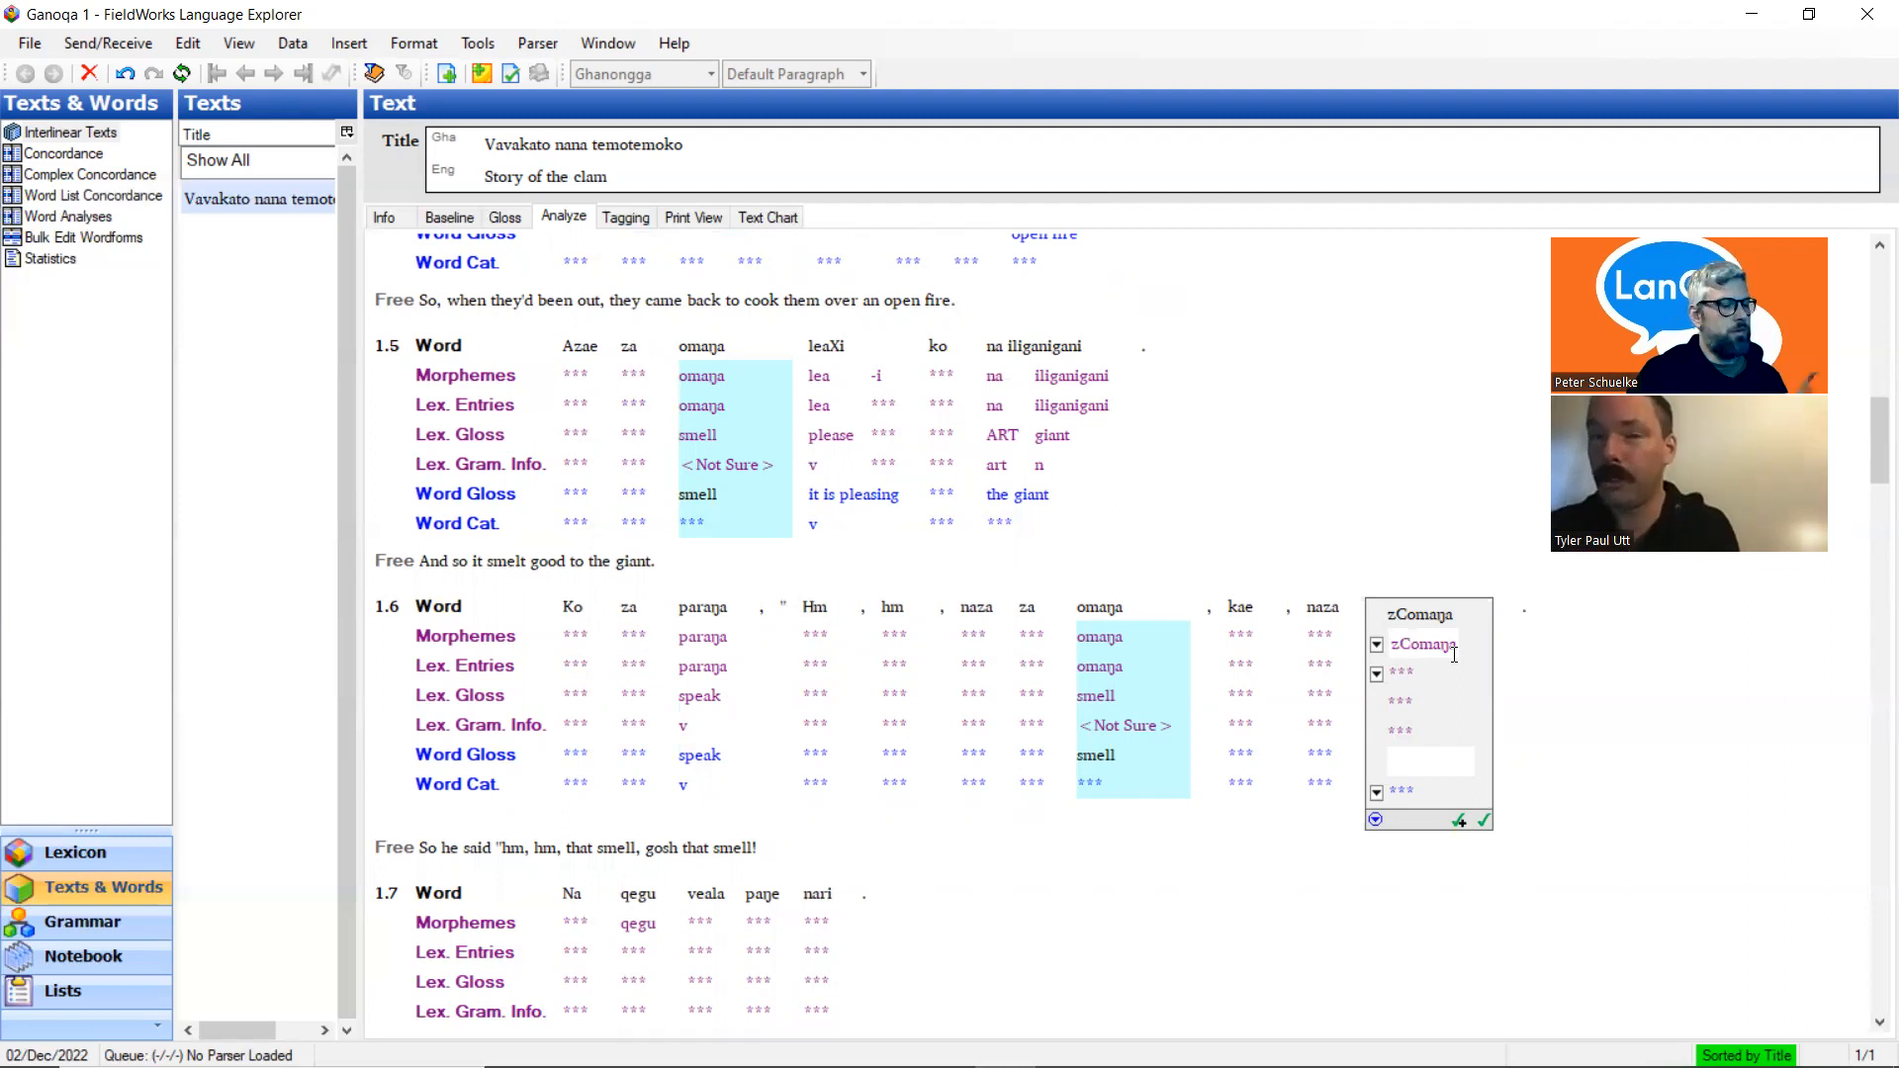
pyautogui.press('BackSpace')
pyautogui.write('a')
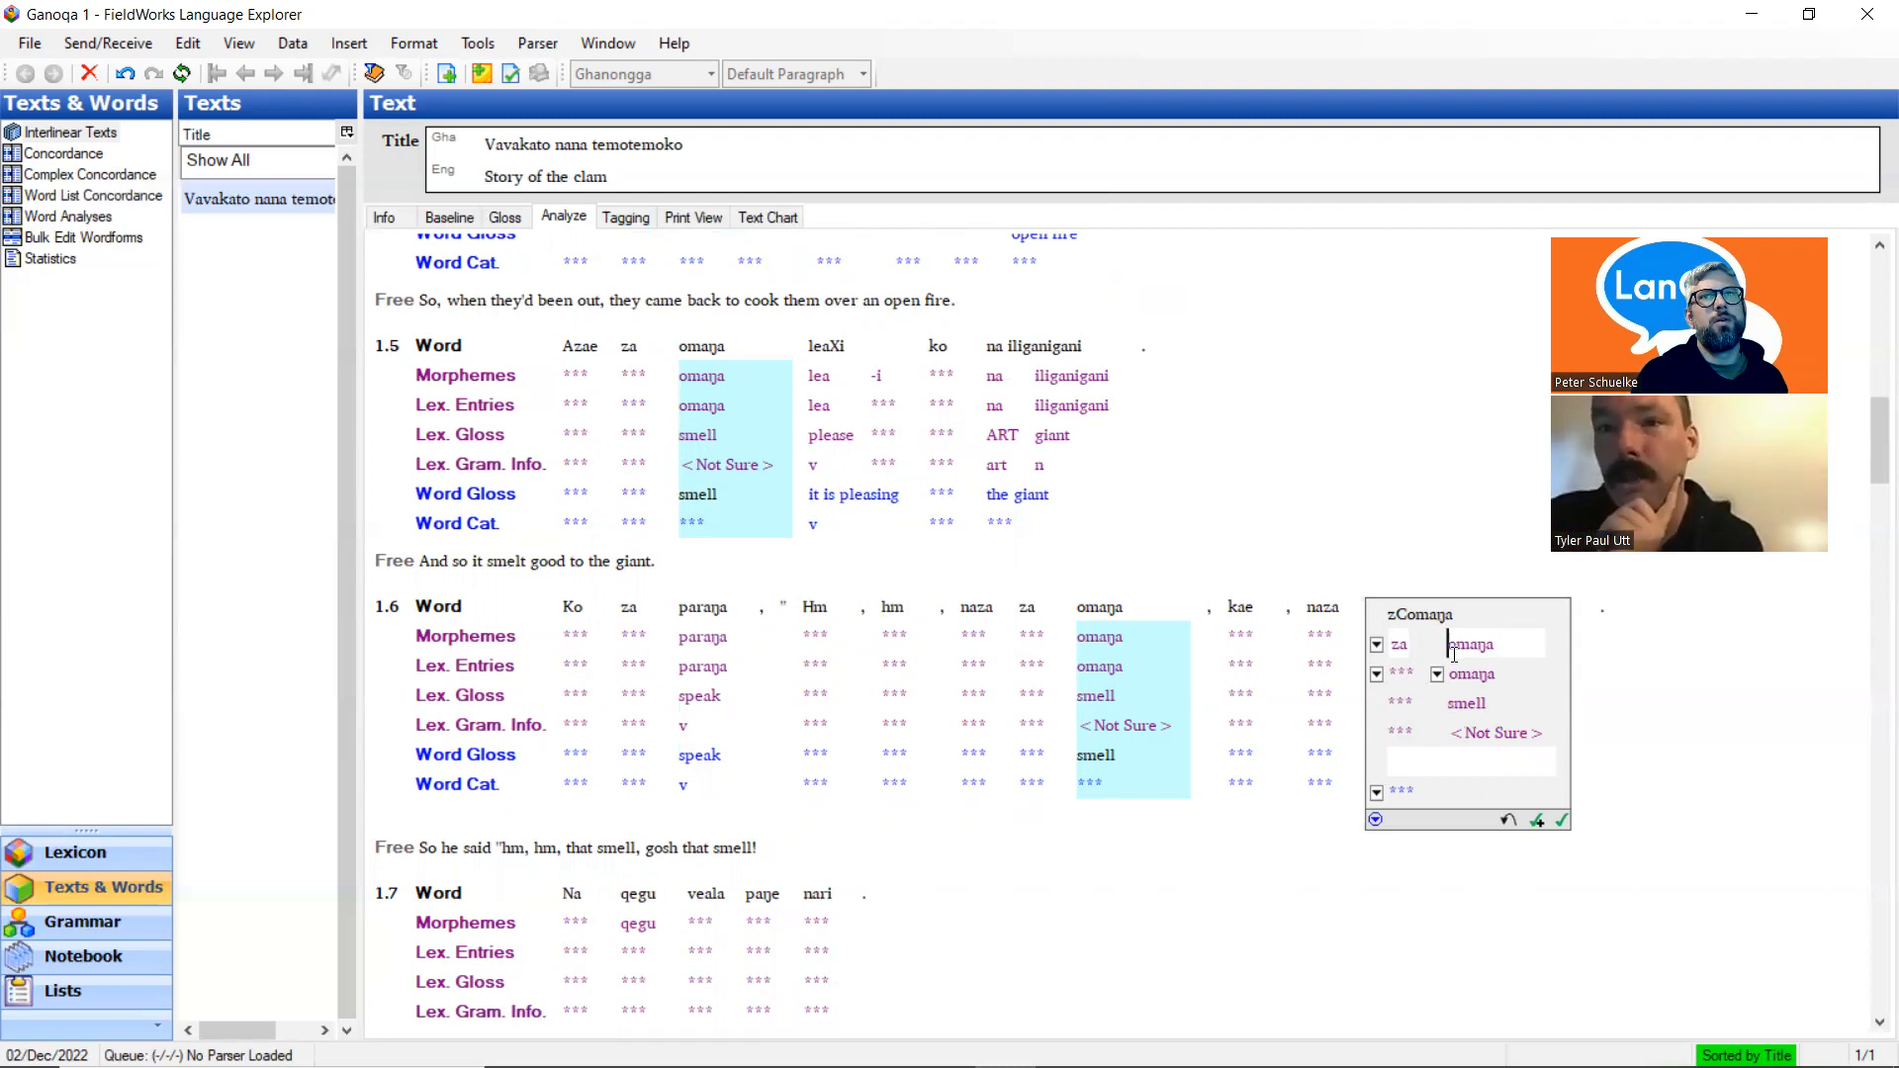
pyautogui.press('BackSpace')
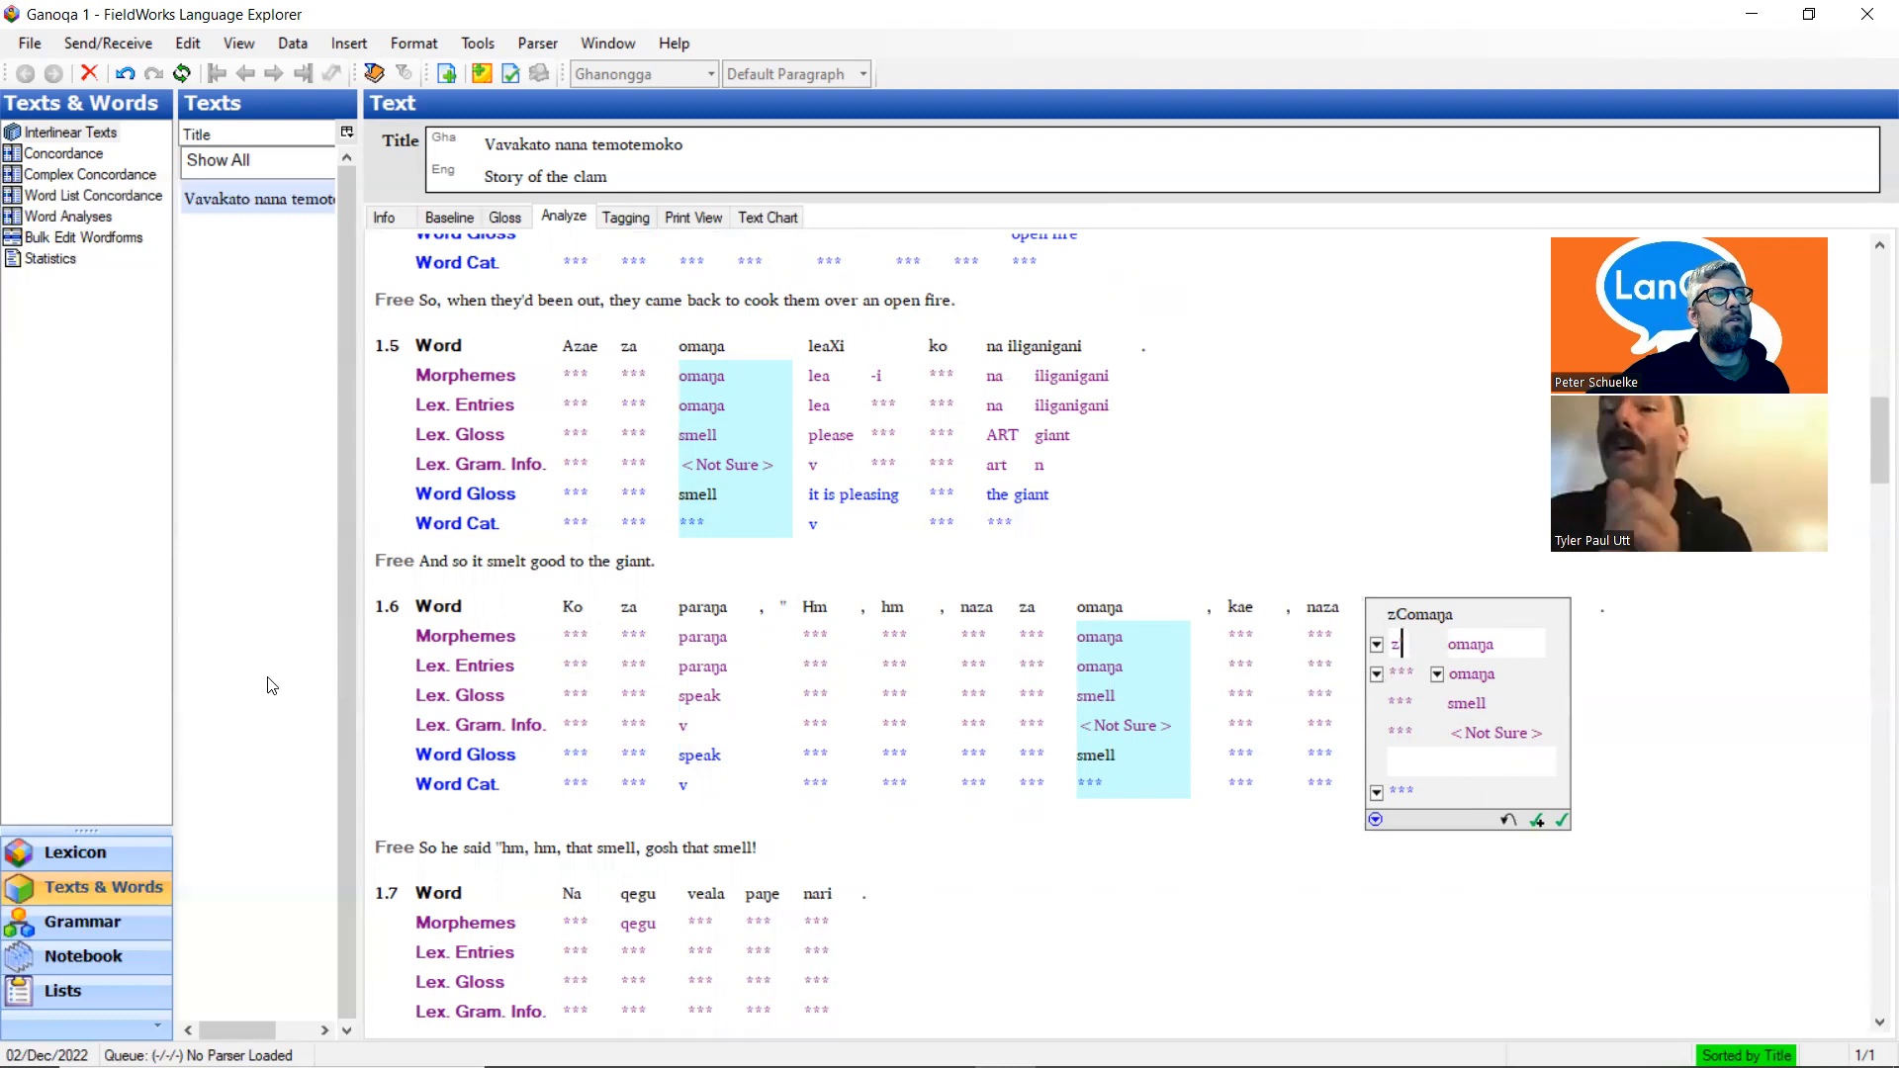
# Create a new stem entry for the first "za" in line 1.6 with the gloss "3SG"
pyautogui.click(648, 634)
pyautogui.click(633, 675)
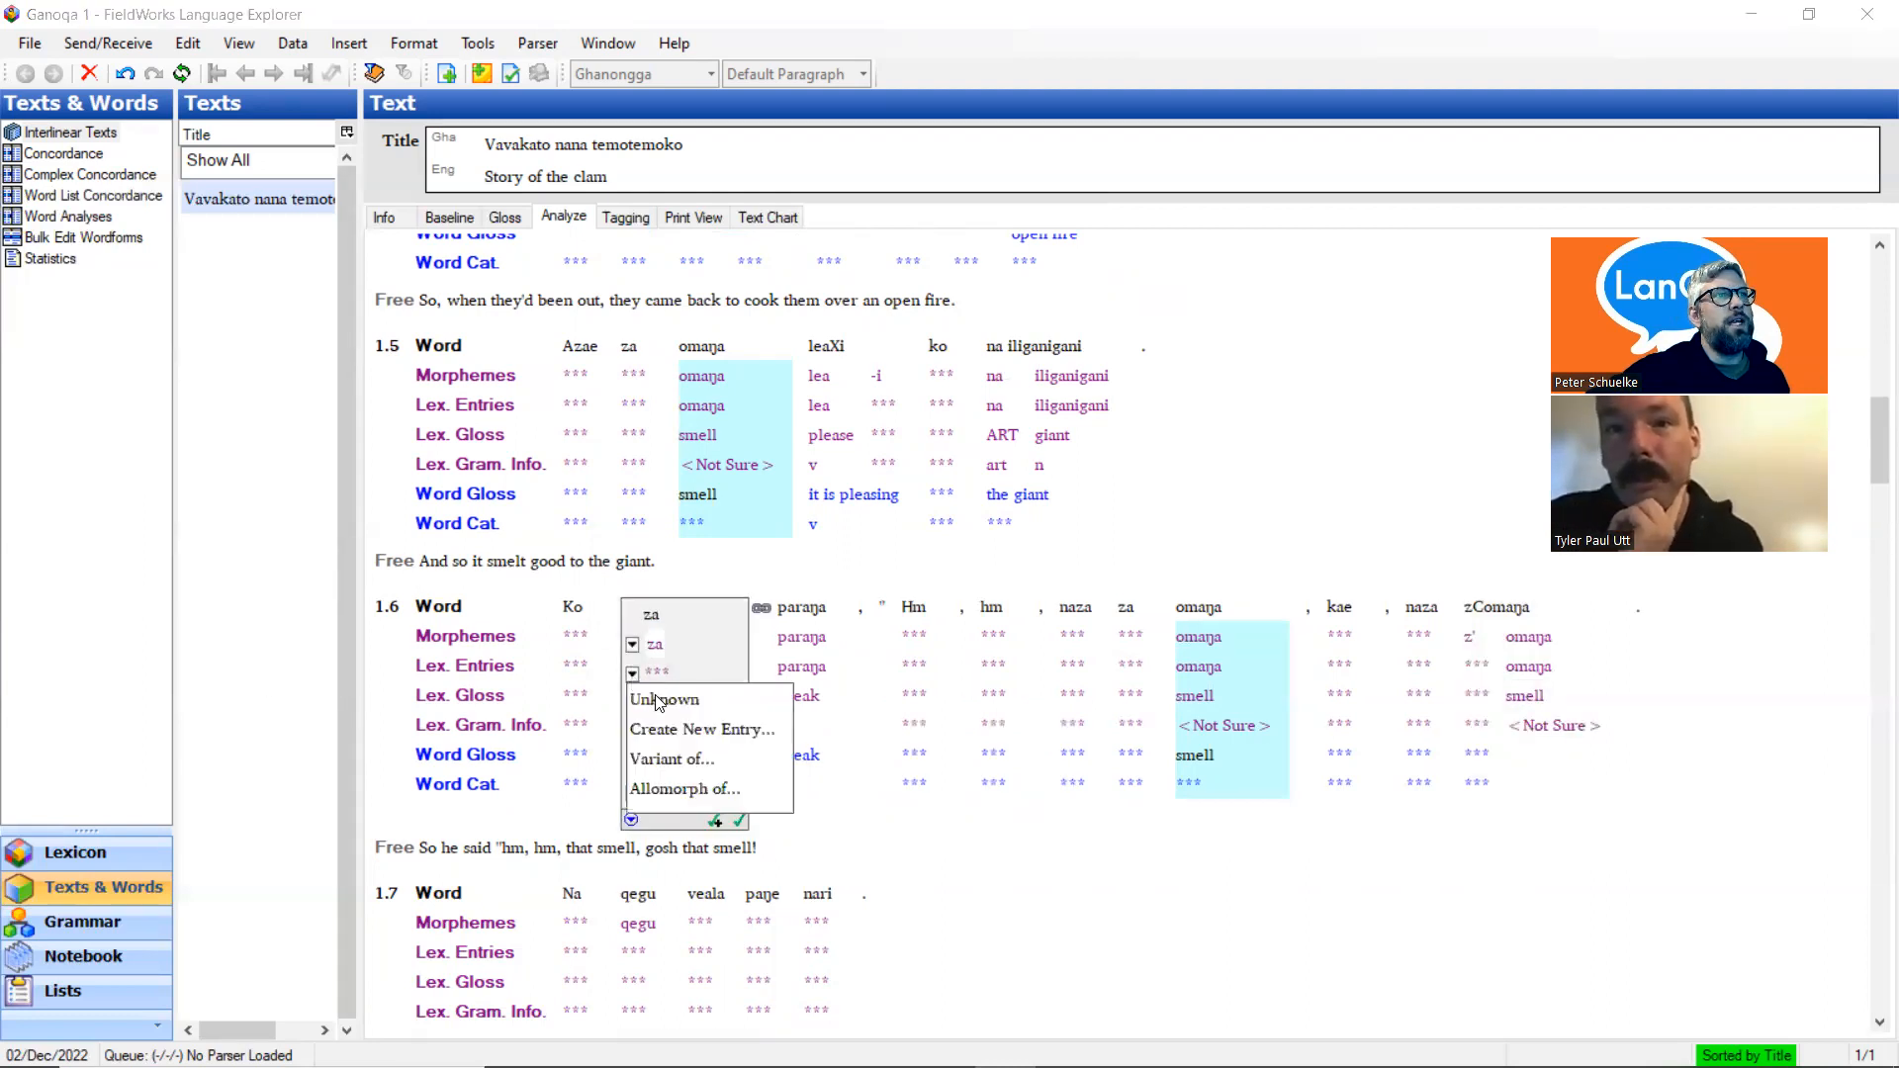
pyautogui.click(696, 728)
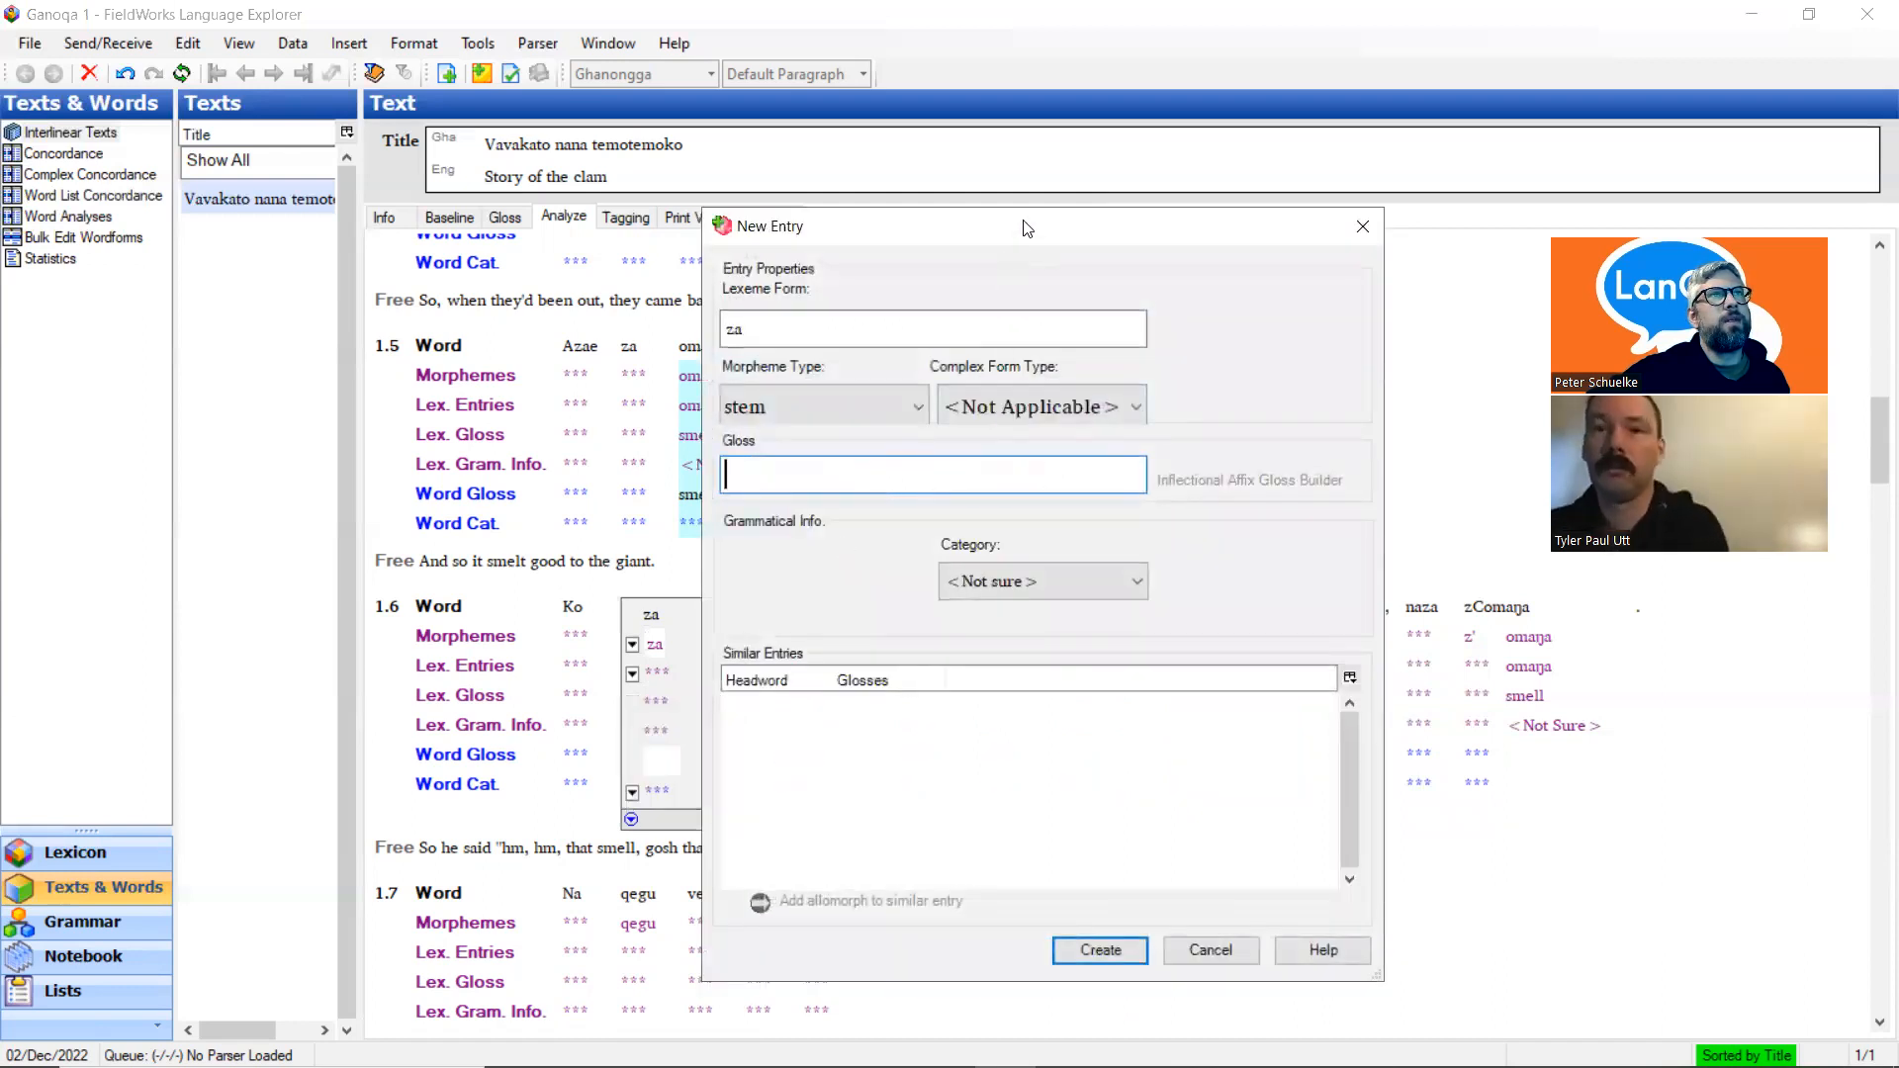
pyautogui.moveTo(1026, 227); pyautogui.dragTo(851, 253)
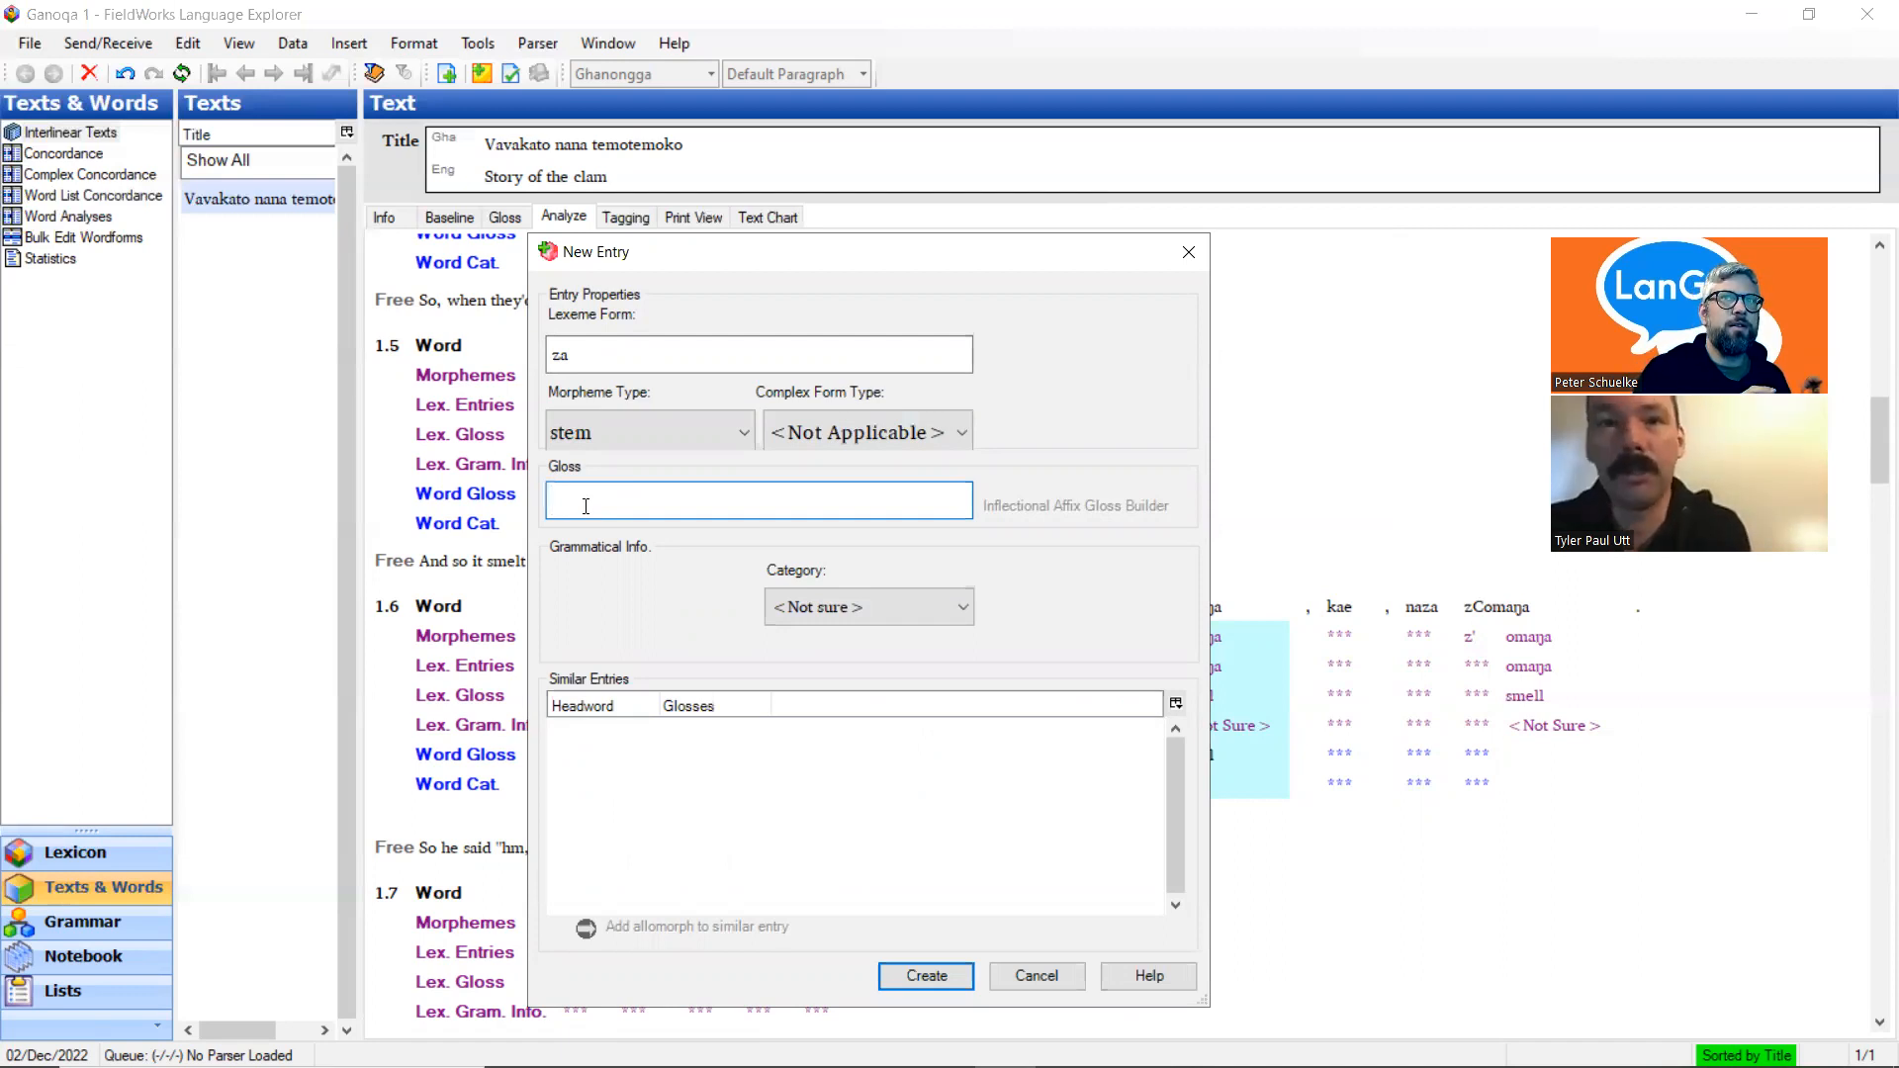
pyautogui.write('3sg')
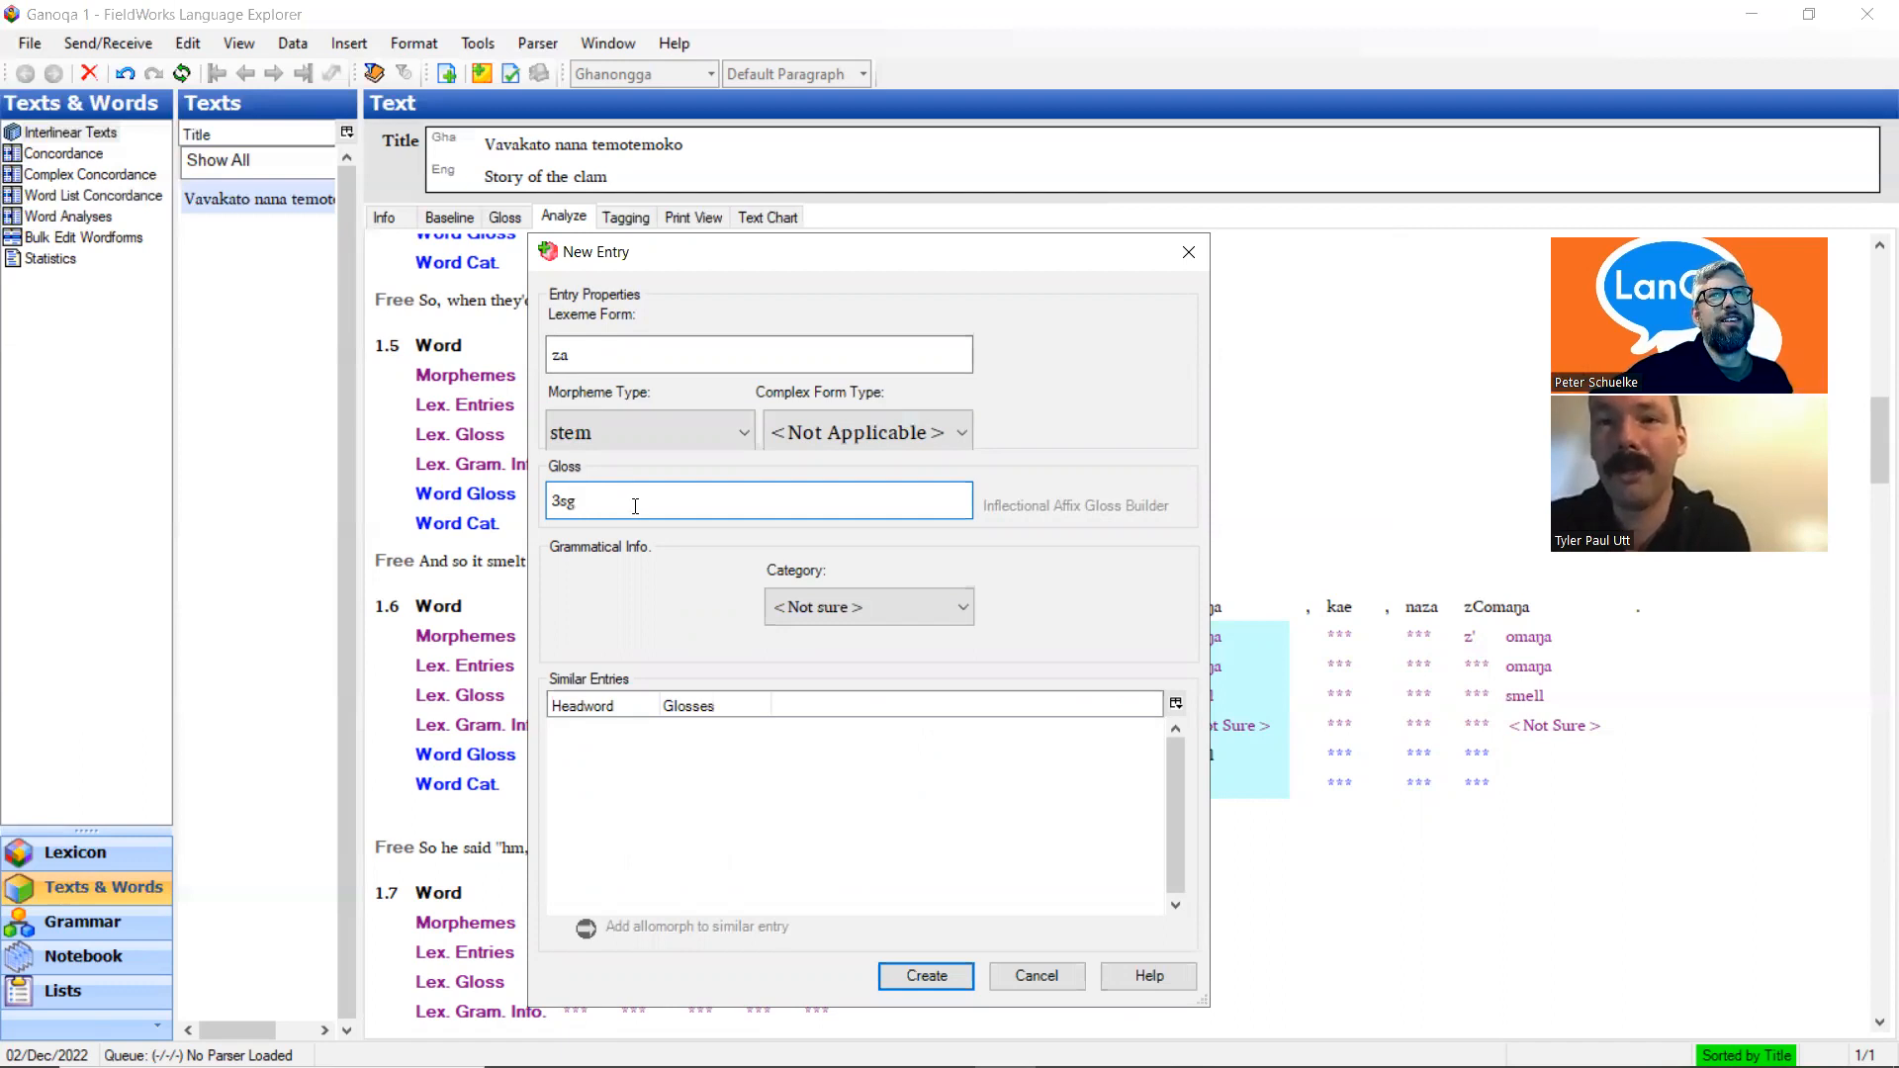
pyautogui.press('BackSpace')
pyautogui.press('BackSpace')
pyautogui.write('SG')
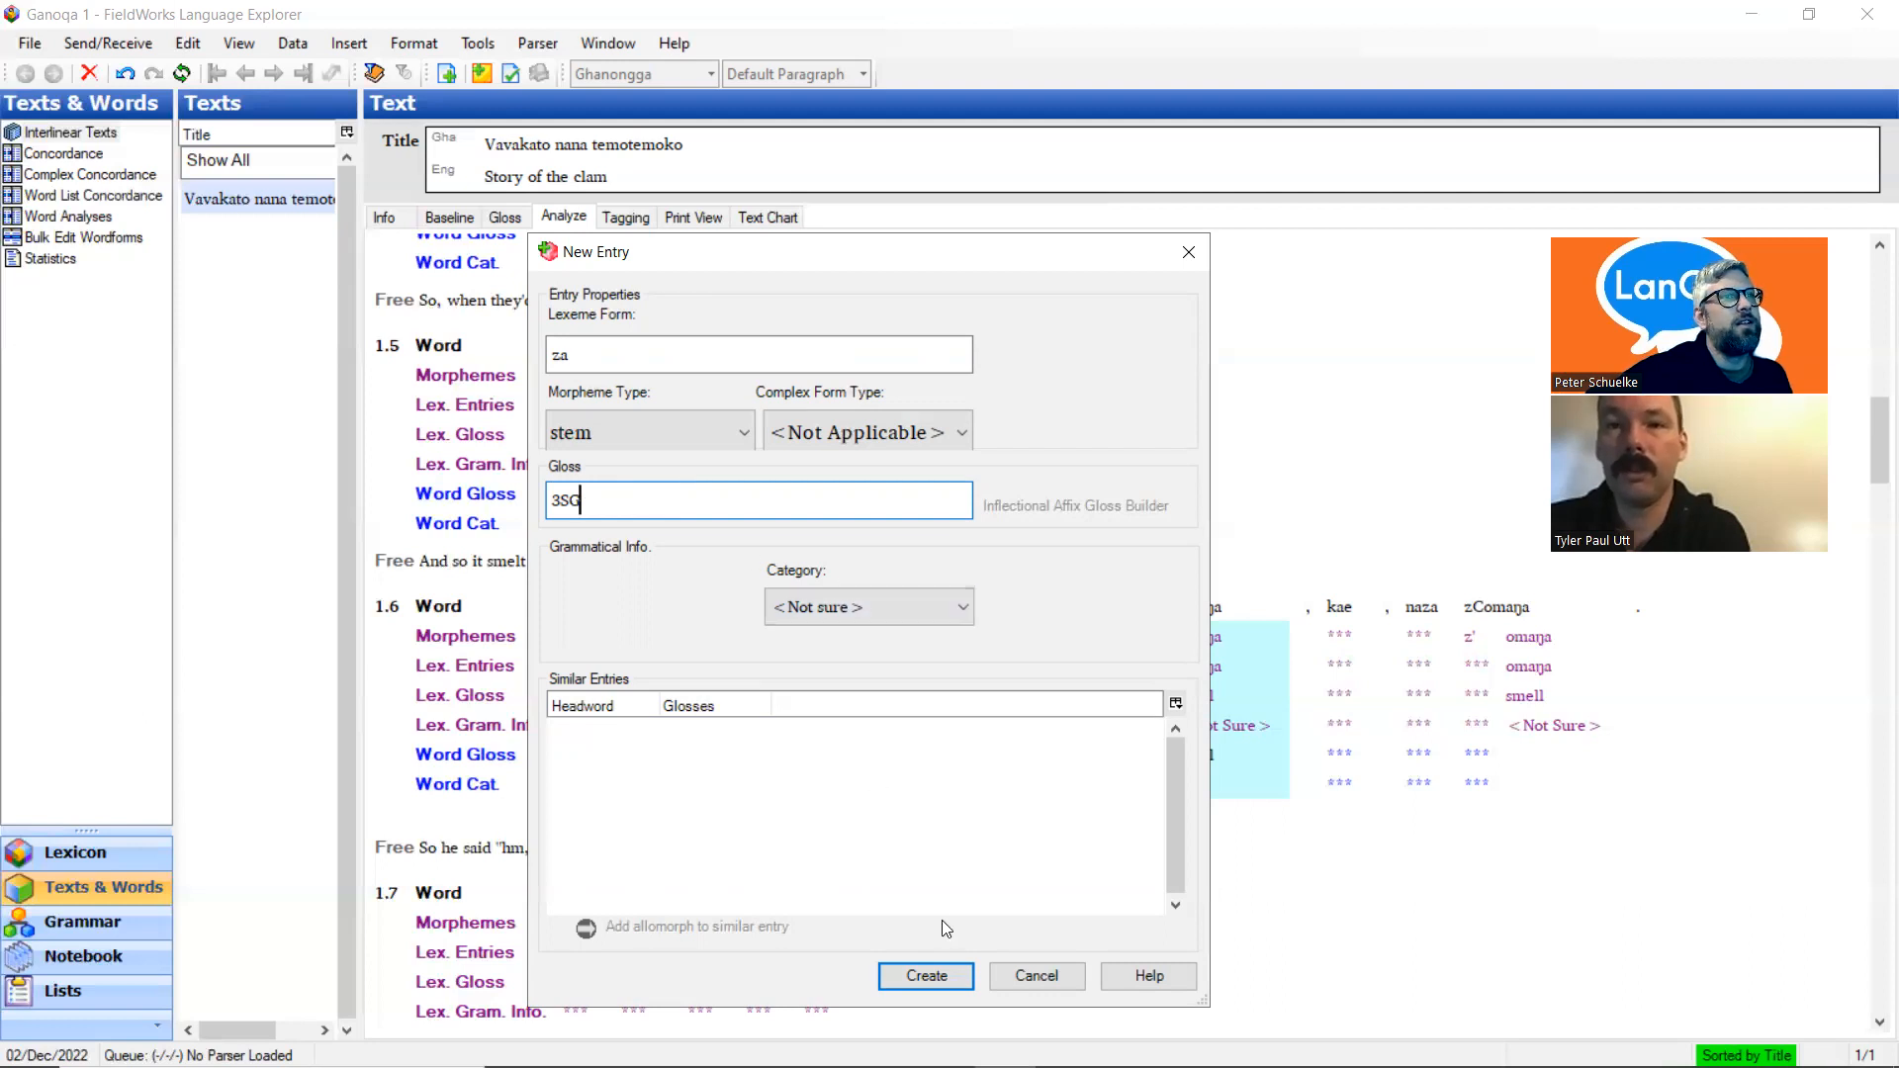
pyautogui.click(928, 976)
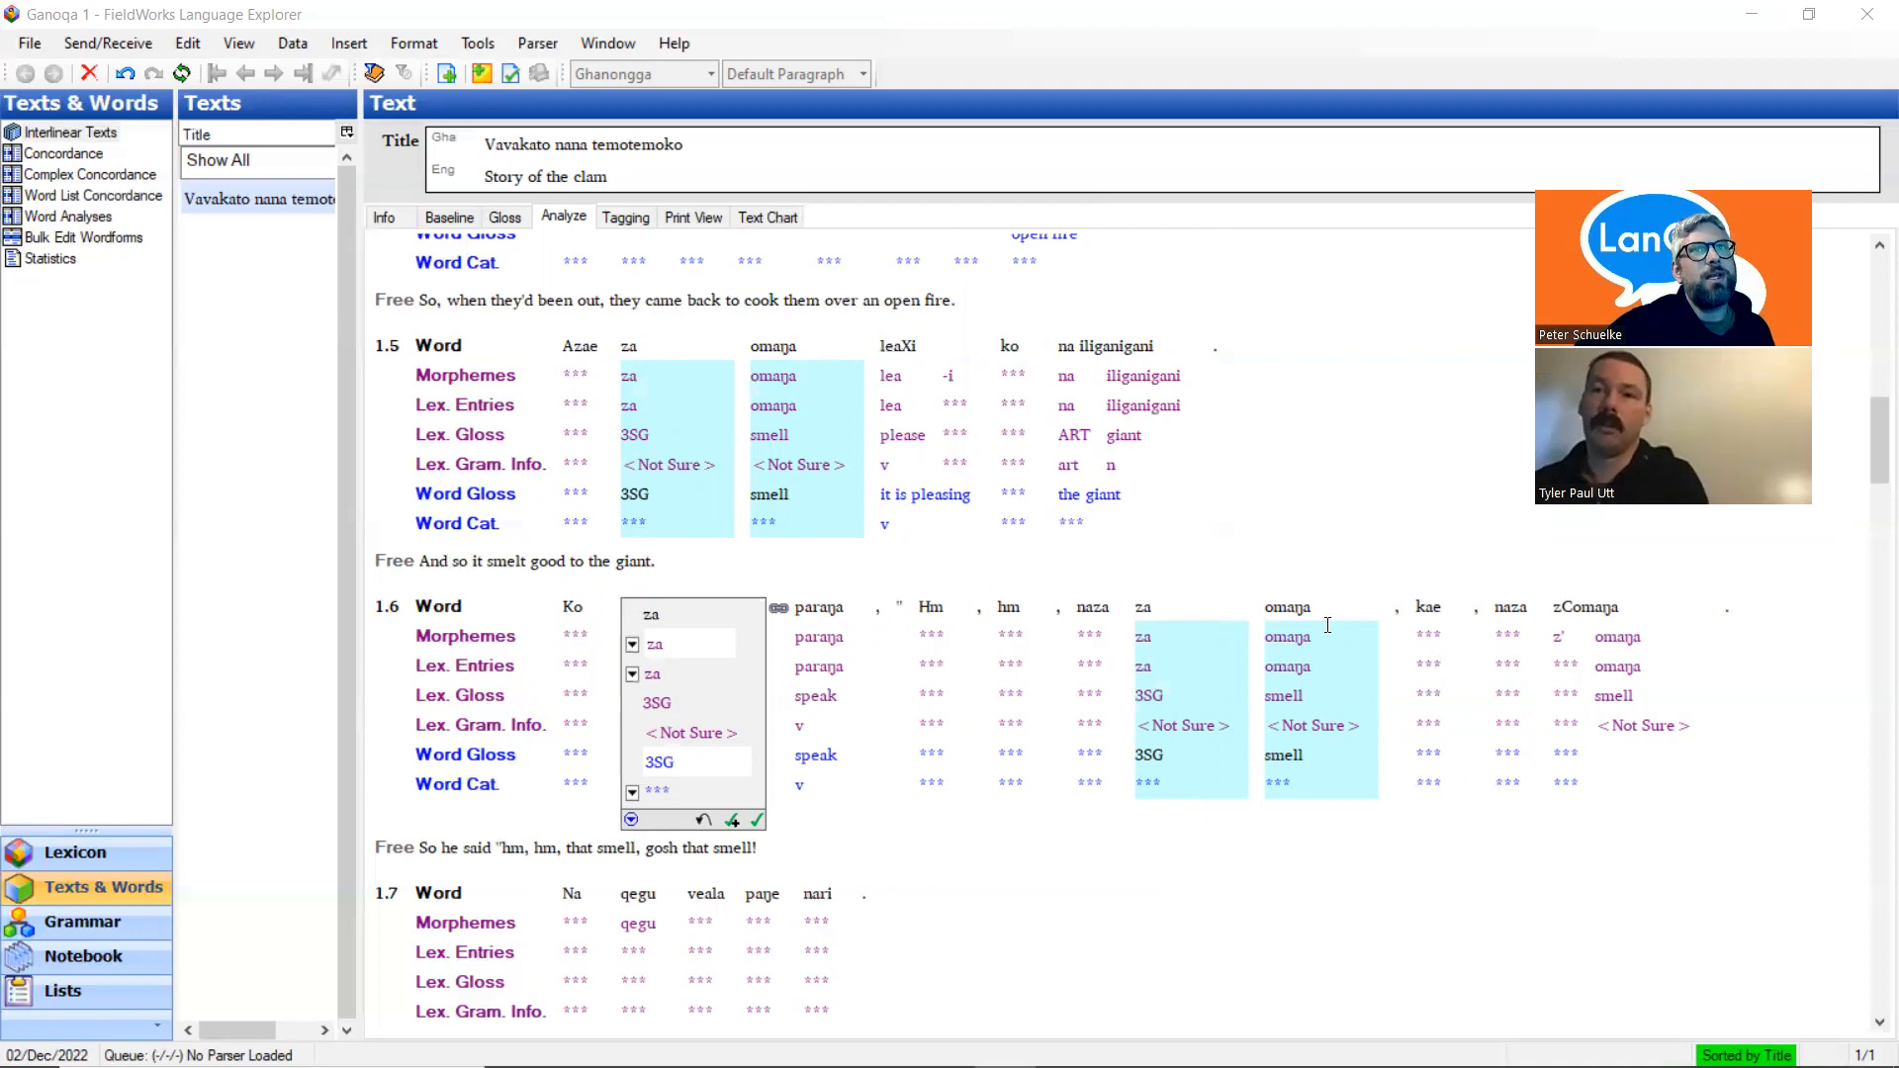
# Add the morpheme "z'" of "zComaŋa" in line 1.6 as an allomorph of the entry "za"
pyautogui.click(1583, 645)
pyautogui.click(1520, 676)
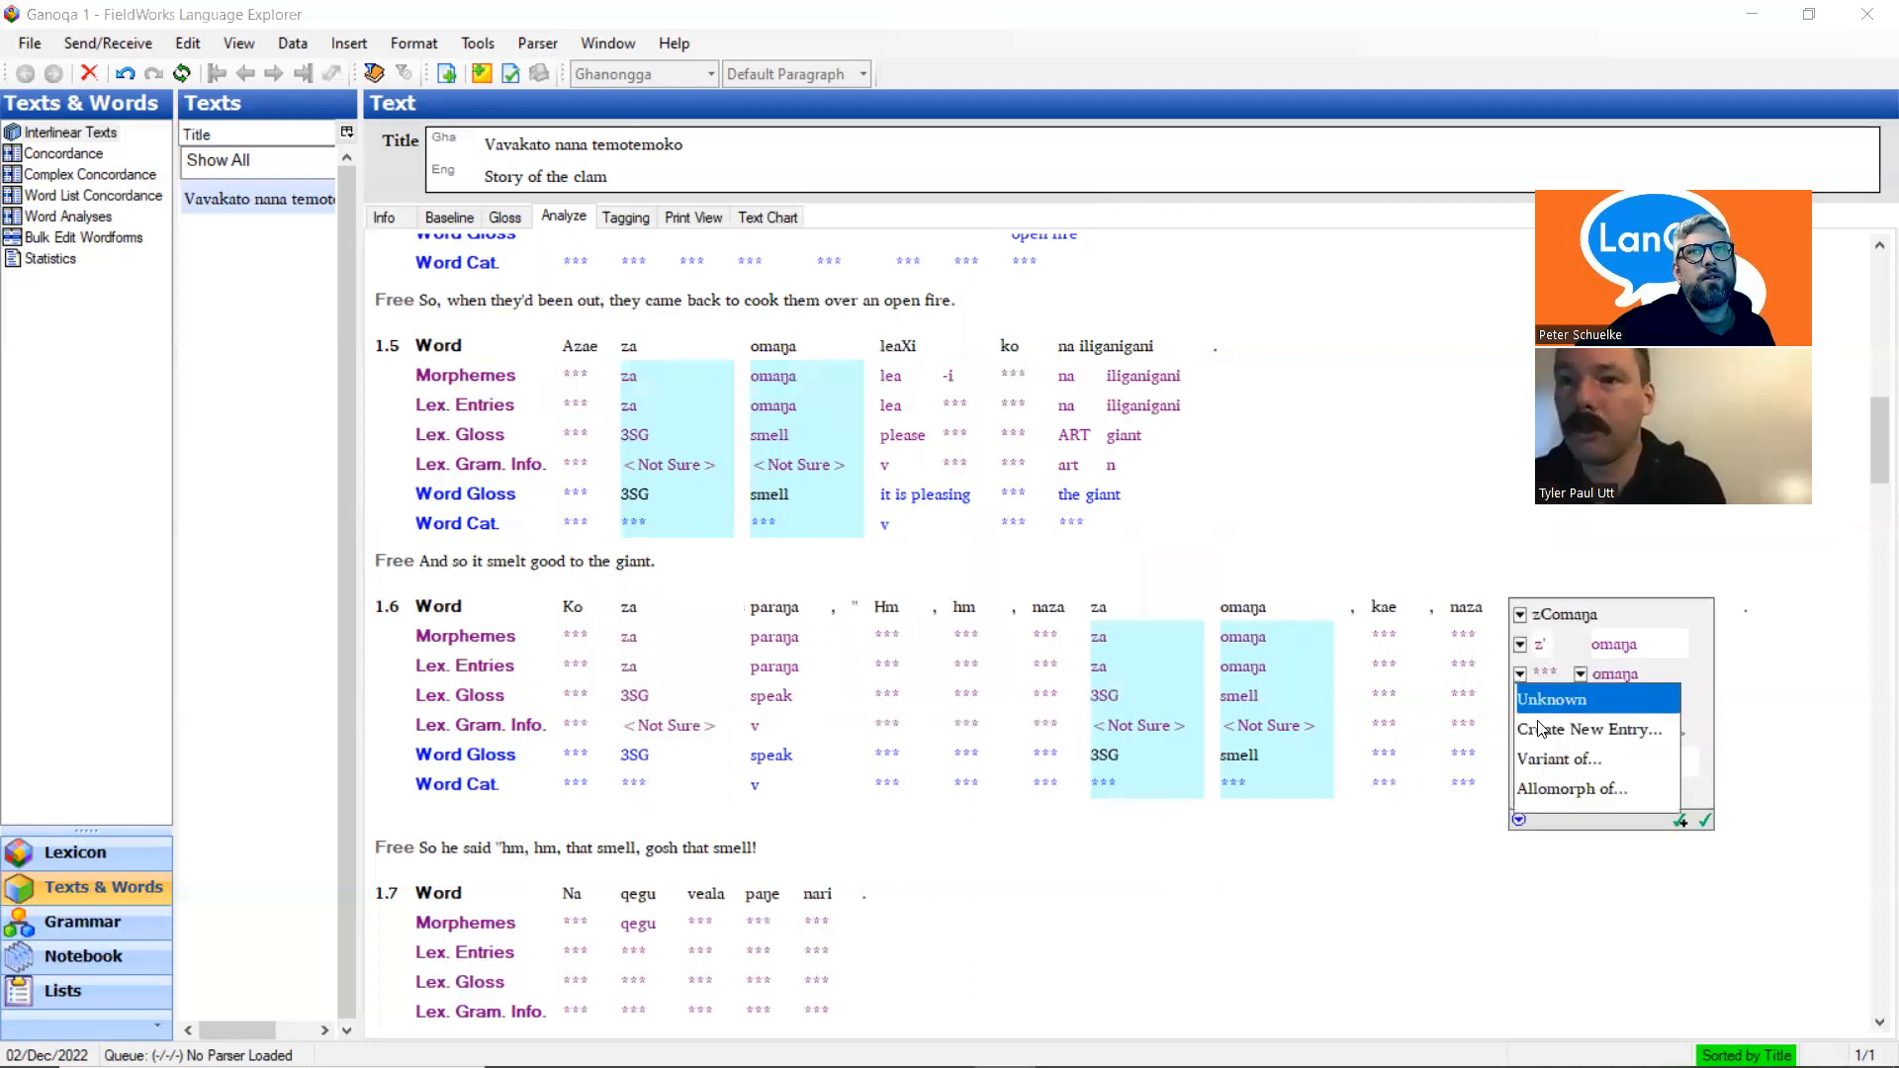
pyautogui.click(1553, 784)
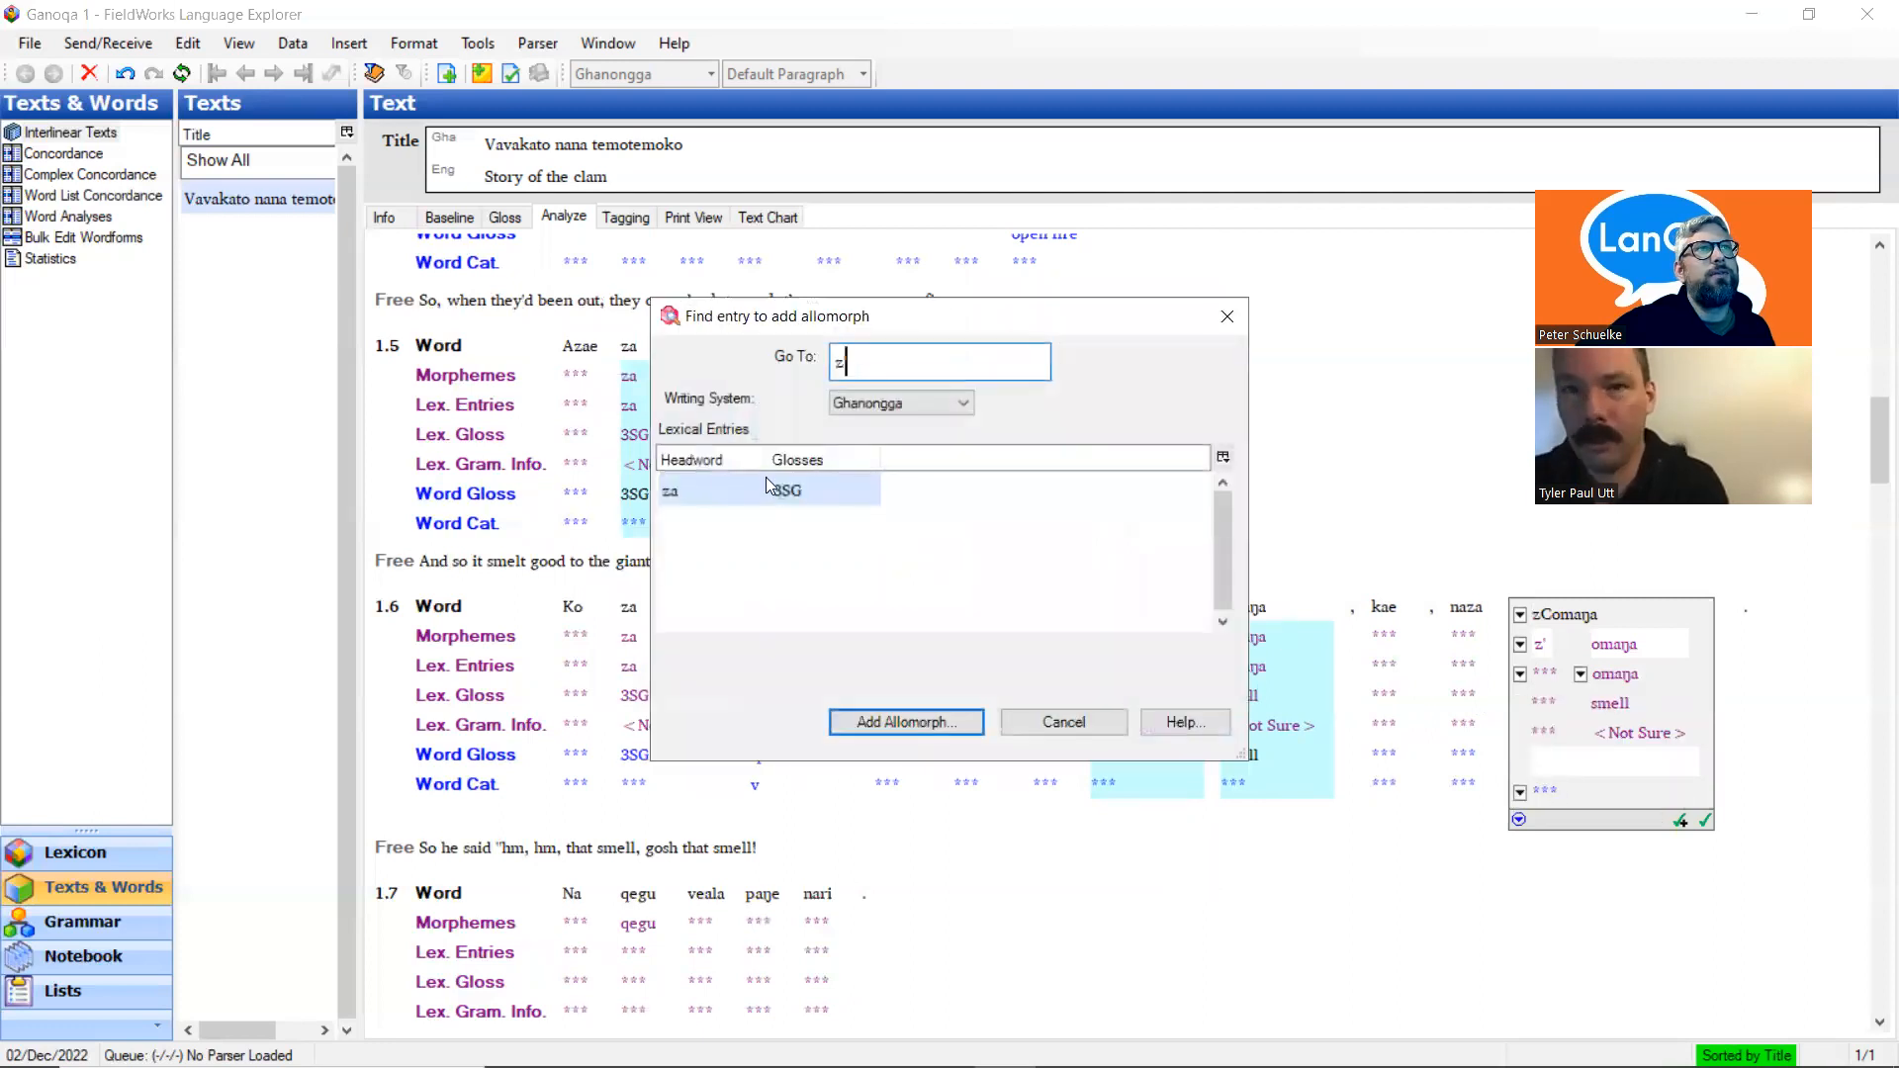
pyautogui.click(690, 490)
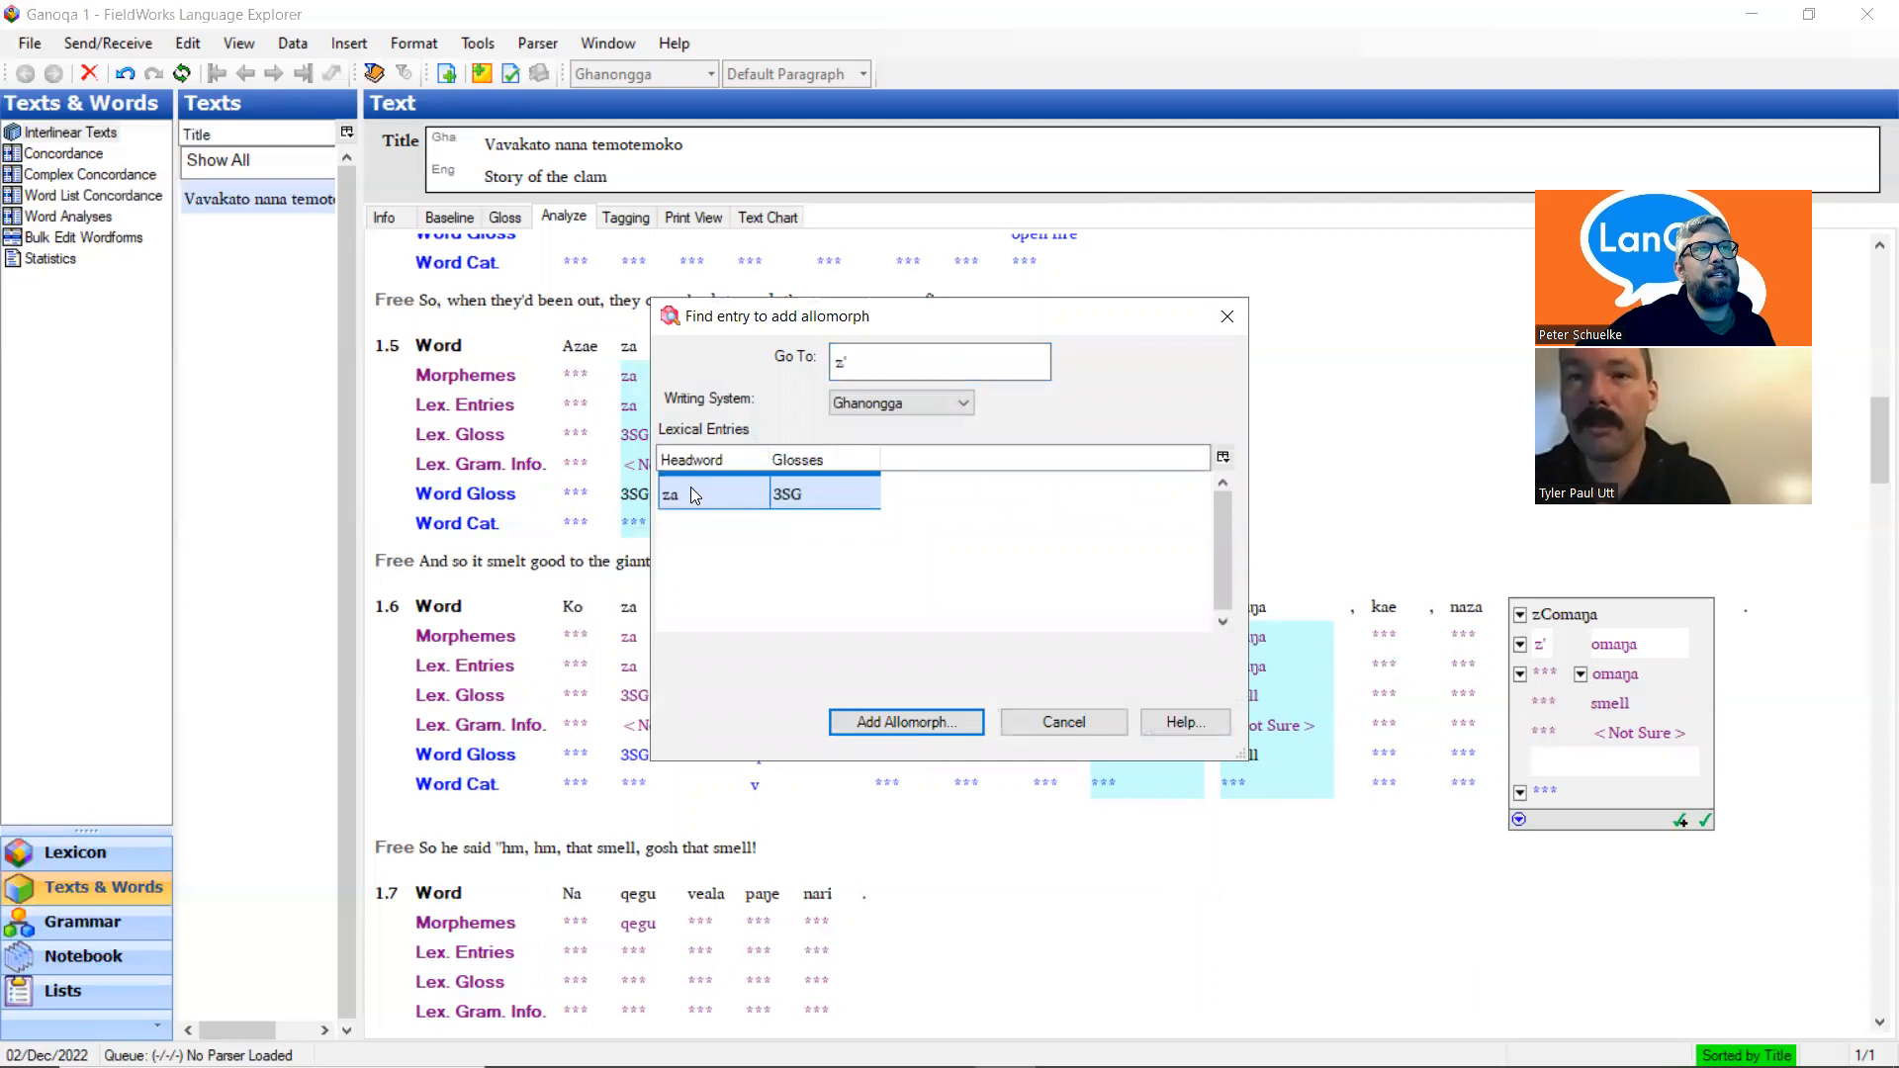
pyautogui.click(900, 718)
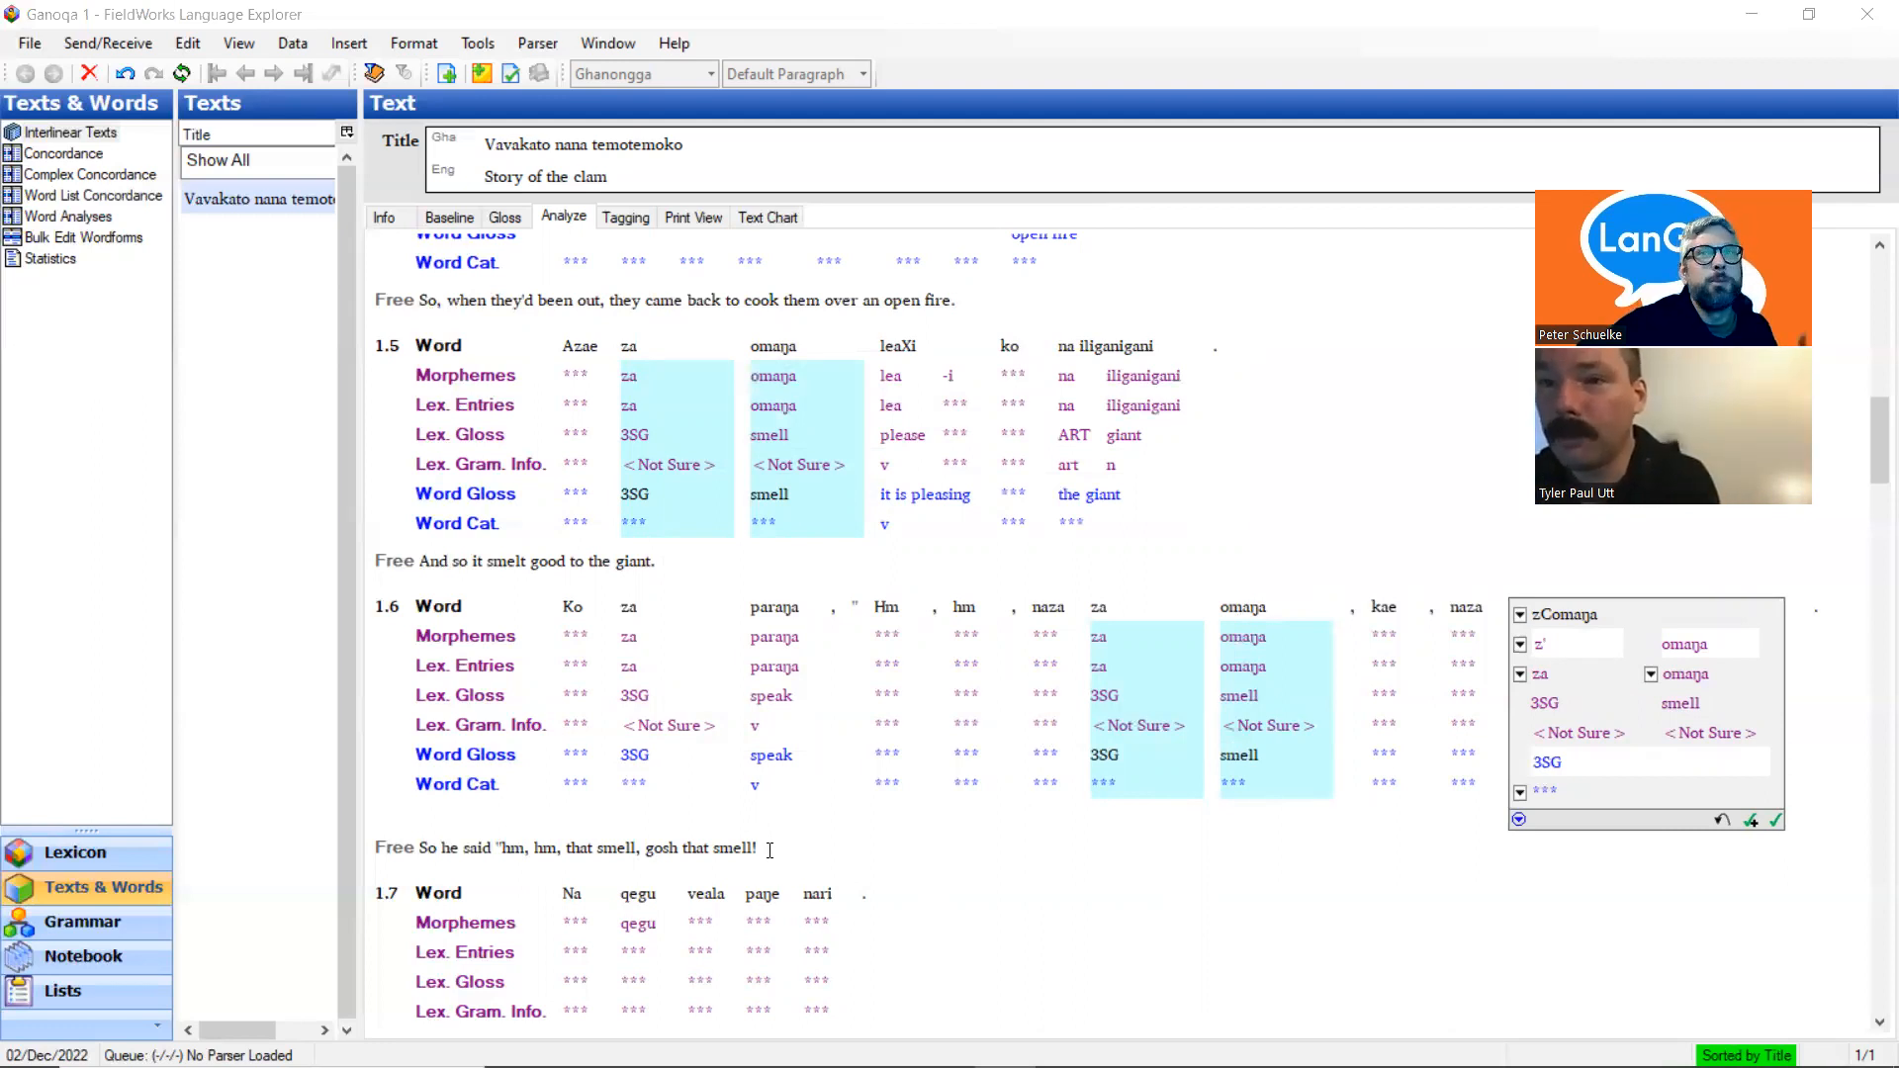
# Set the word gloss of "zComaŋa" in line 1.6 to "the smell"
pyautogui.click(1594, 764)
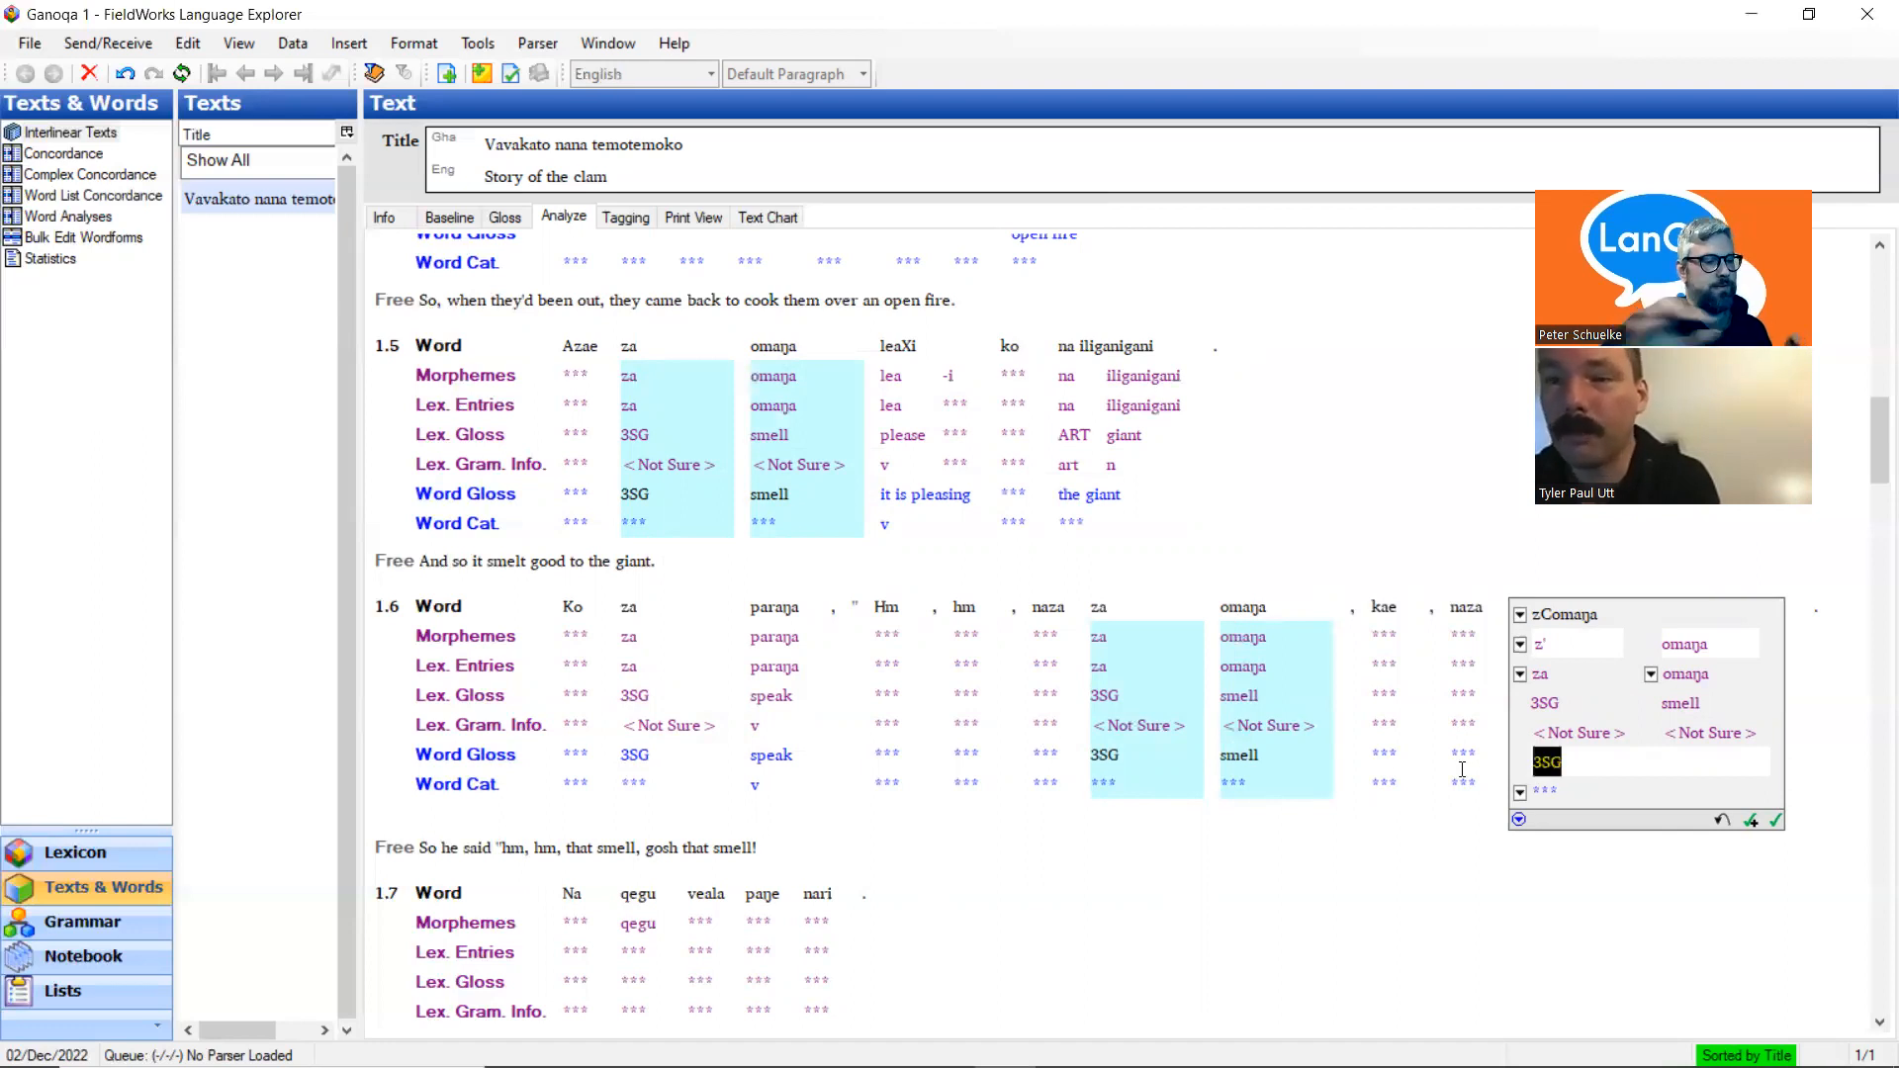
pyautogui.write('th')
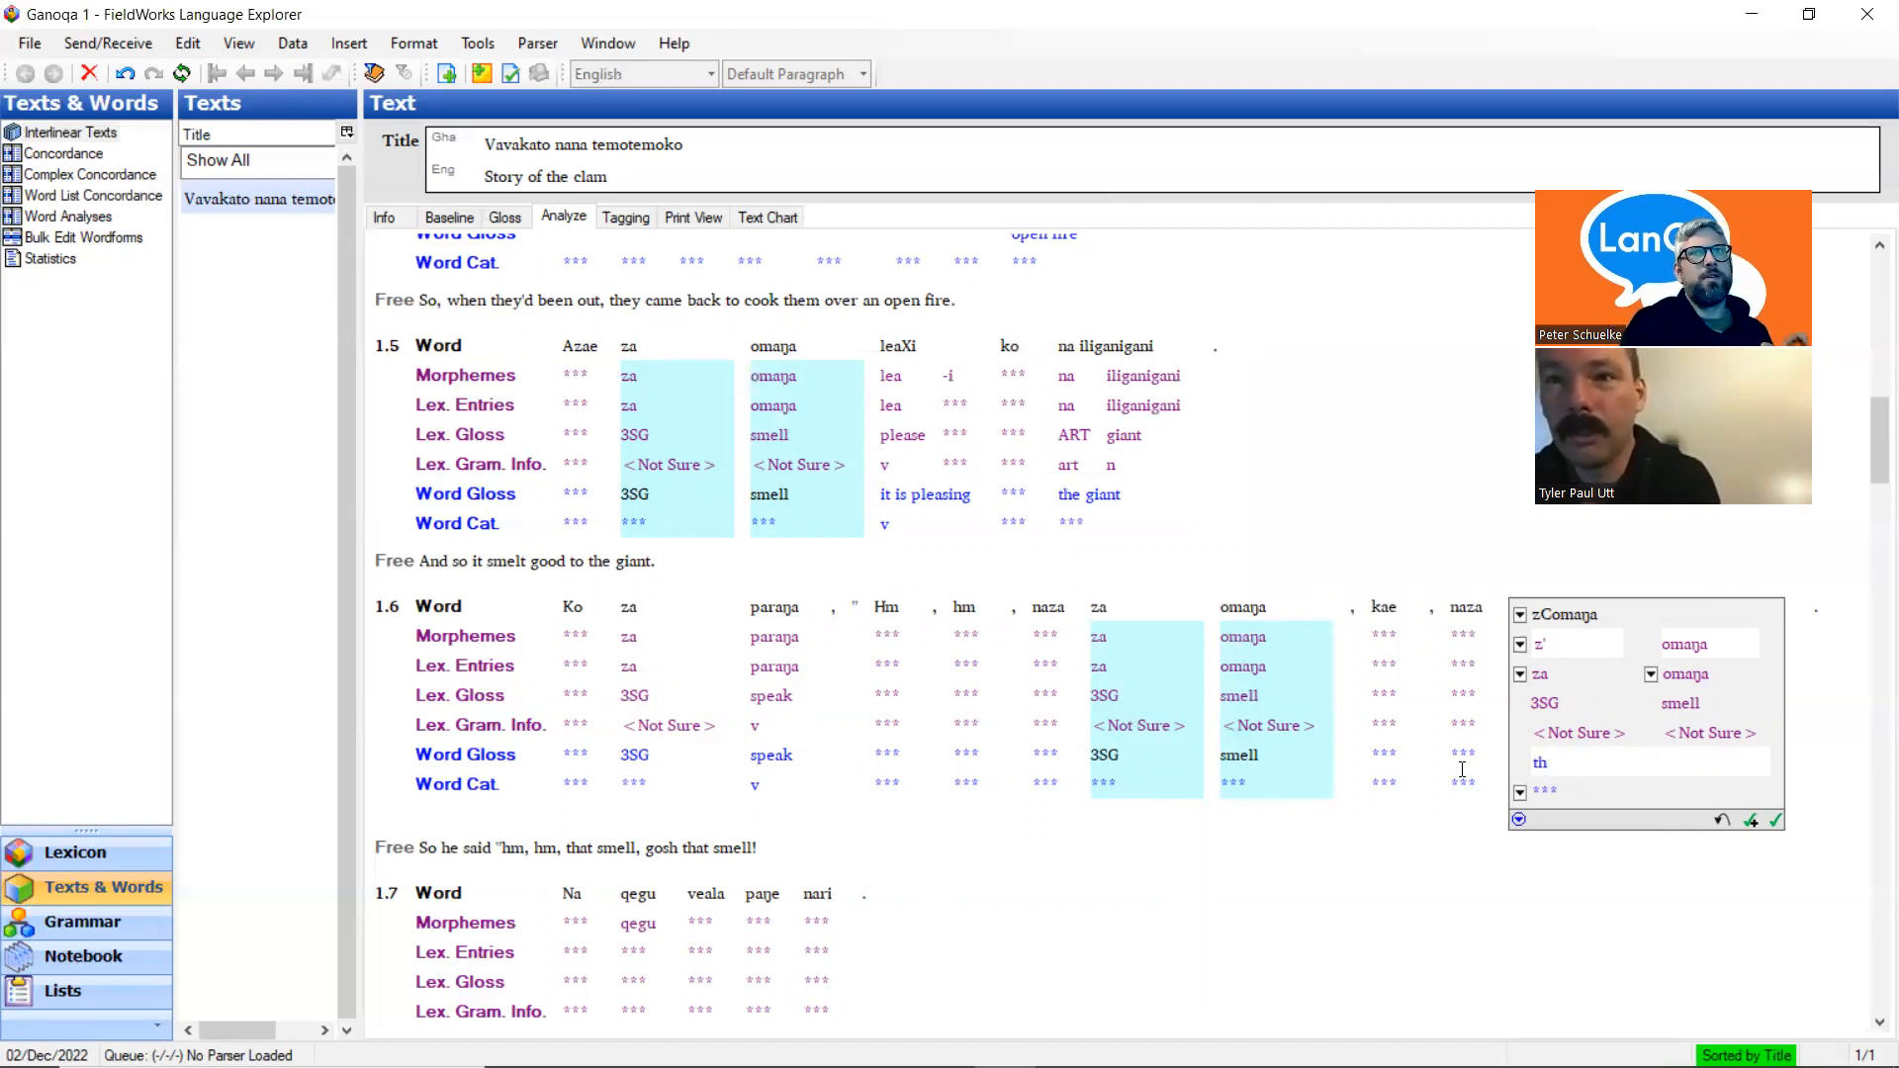
pyautogui.write('e smell')
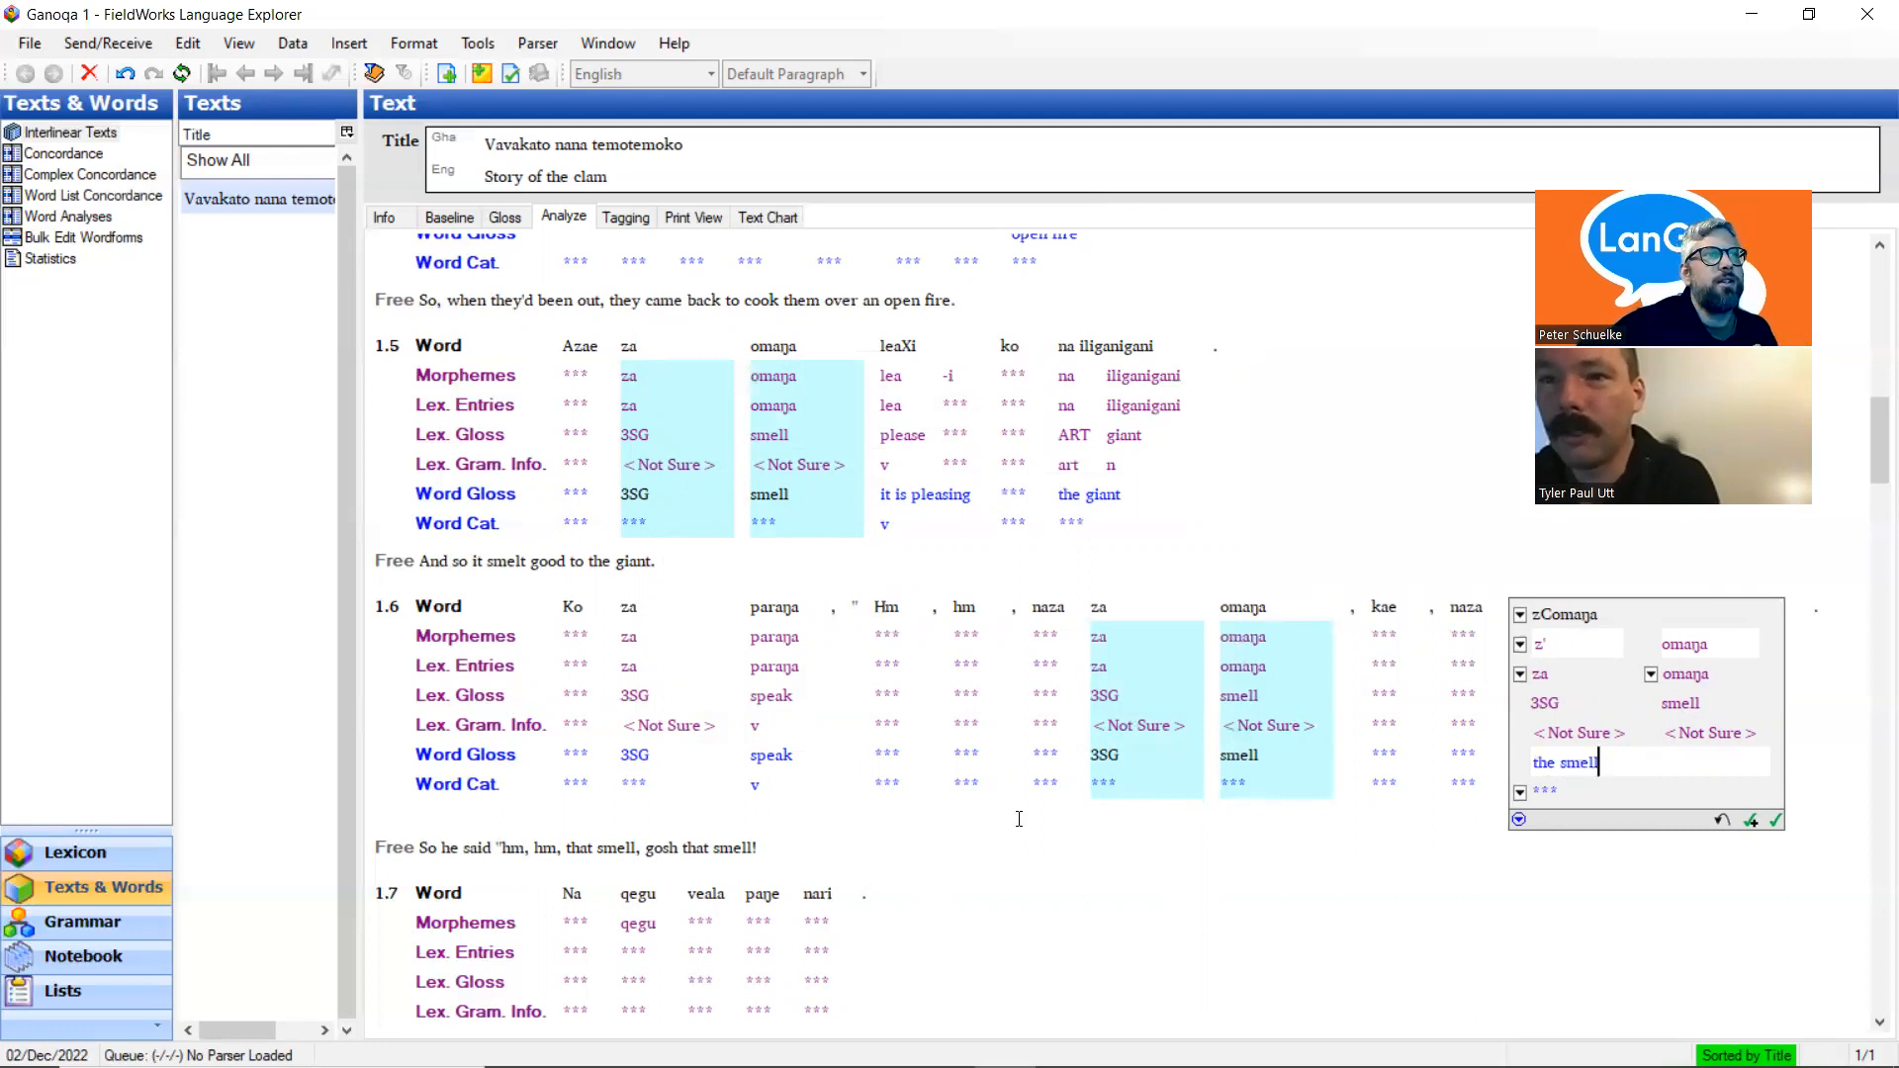
pyautogui.click(811, 852)
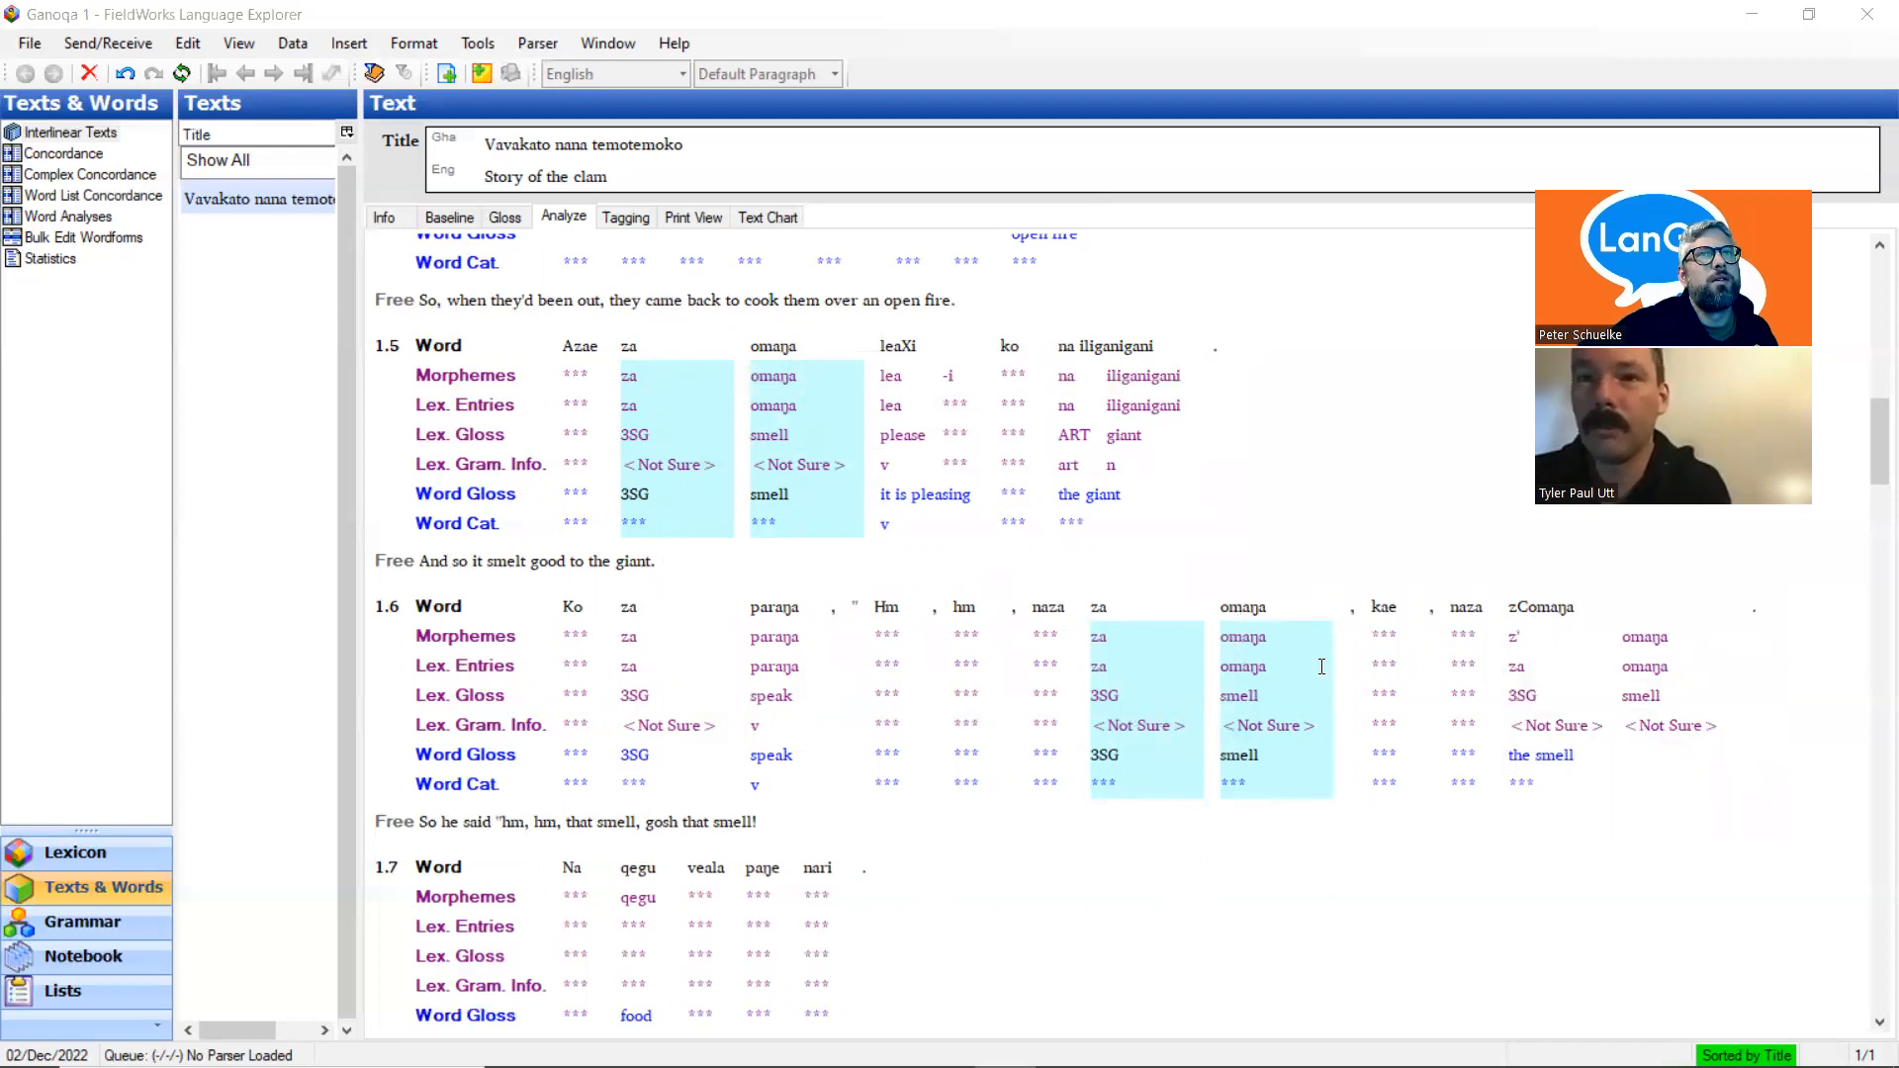
# Join "za" and "omaŋa" in line 1.6 into one phrase and split its analysis into those two morphemes
pyautogui.click(1122, 665)
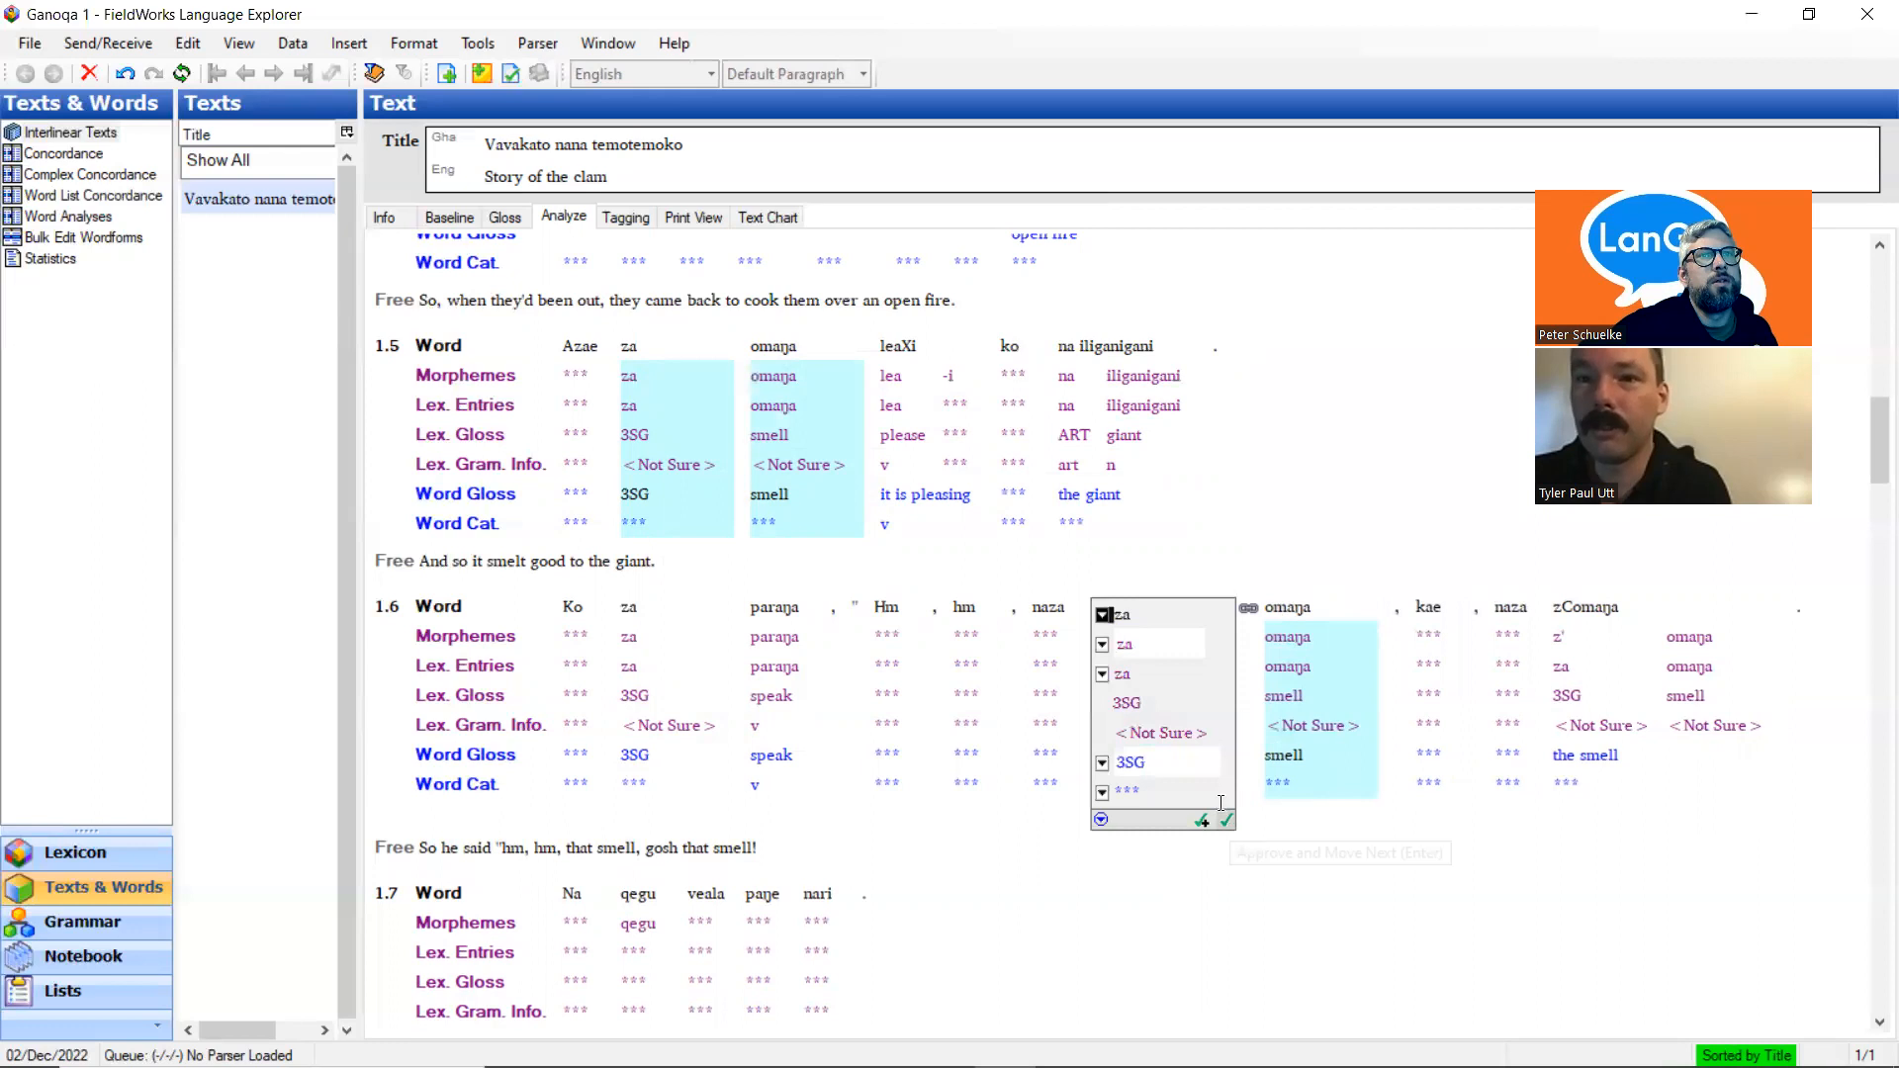
pyautogui.click(1249, 607)
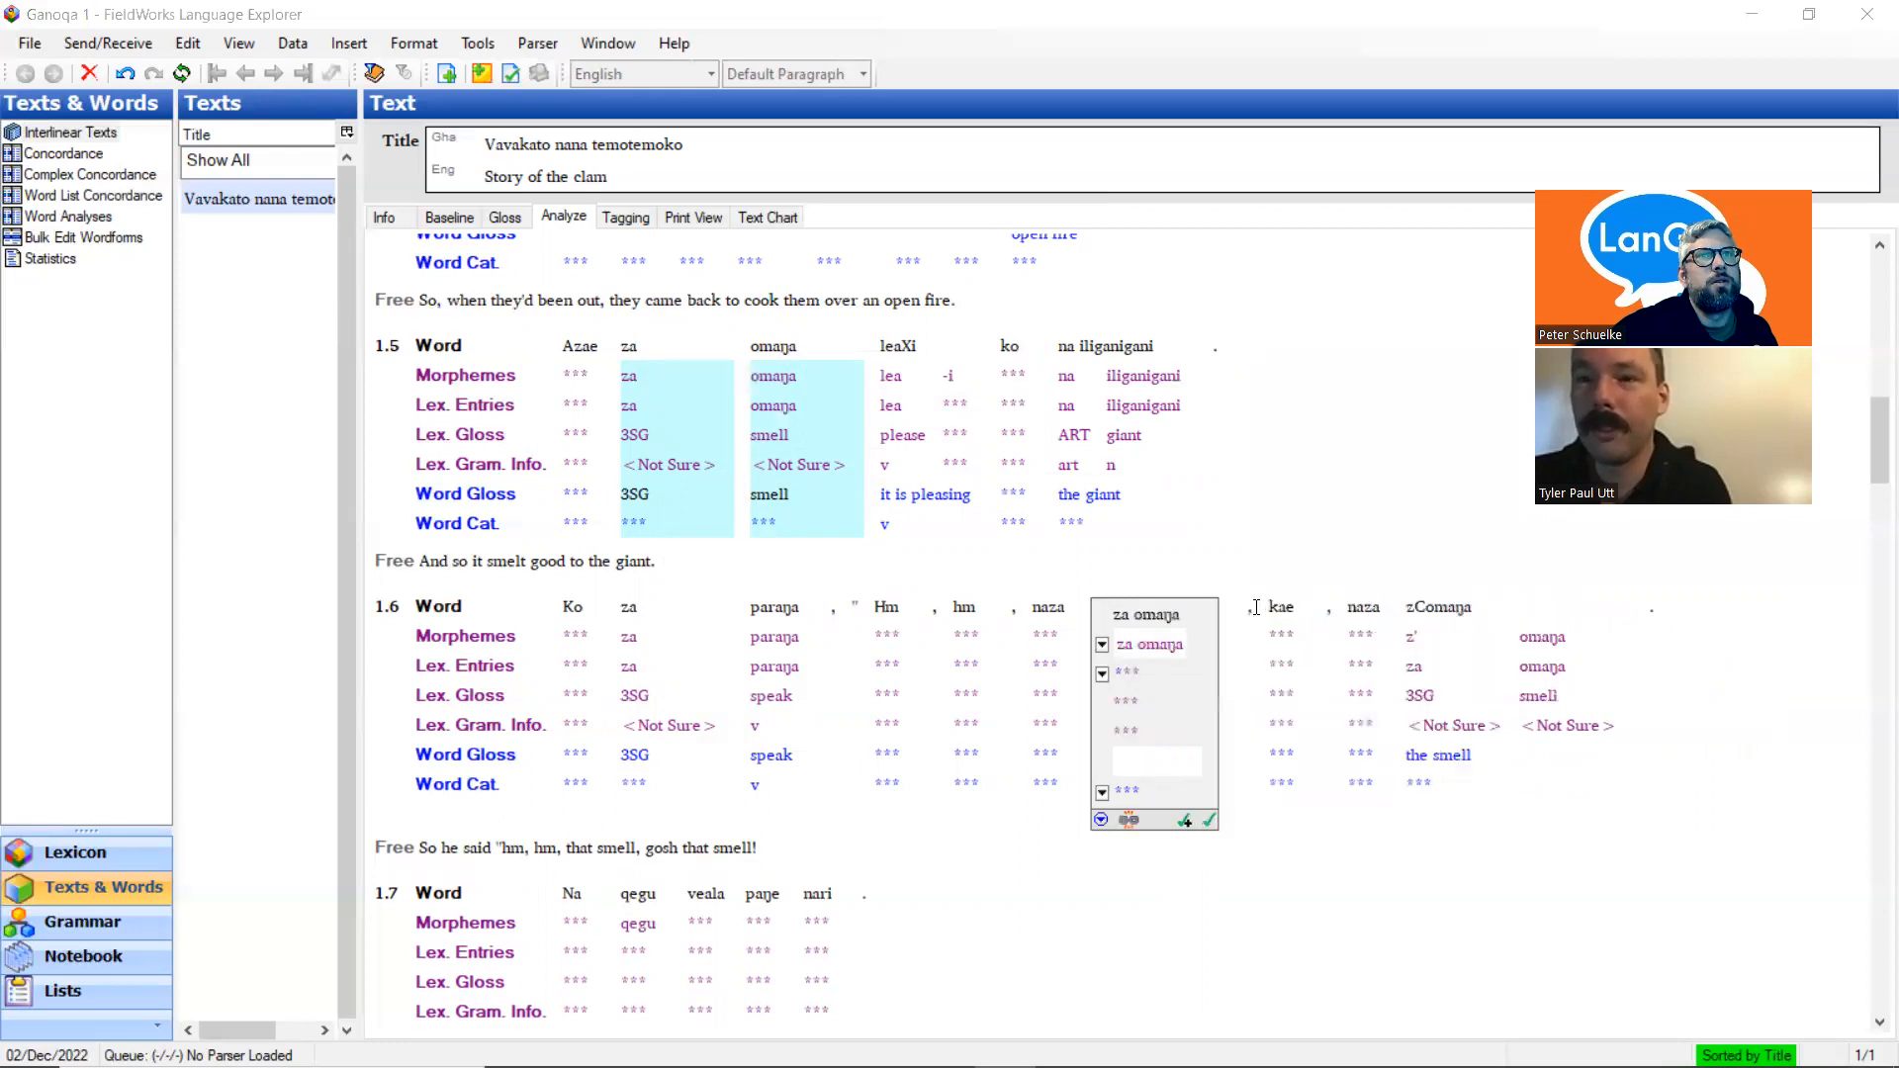
pyautogui.click(1132, 643)
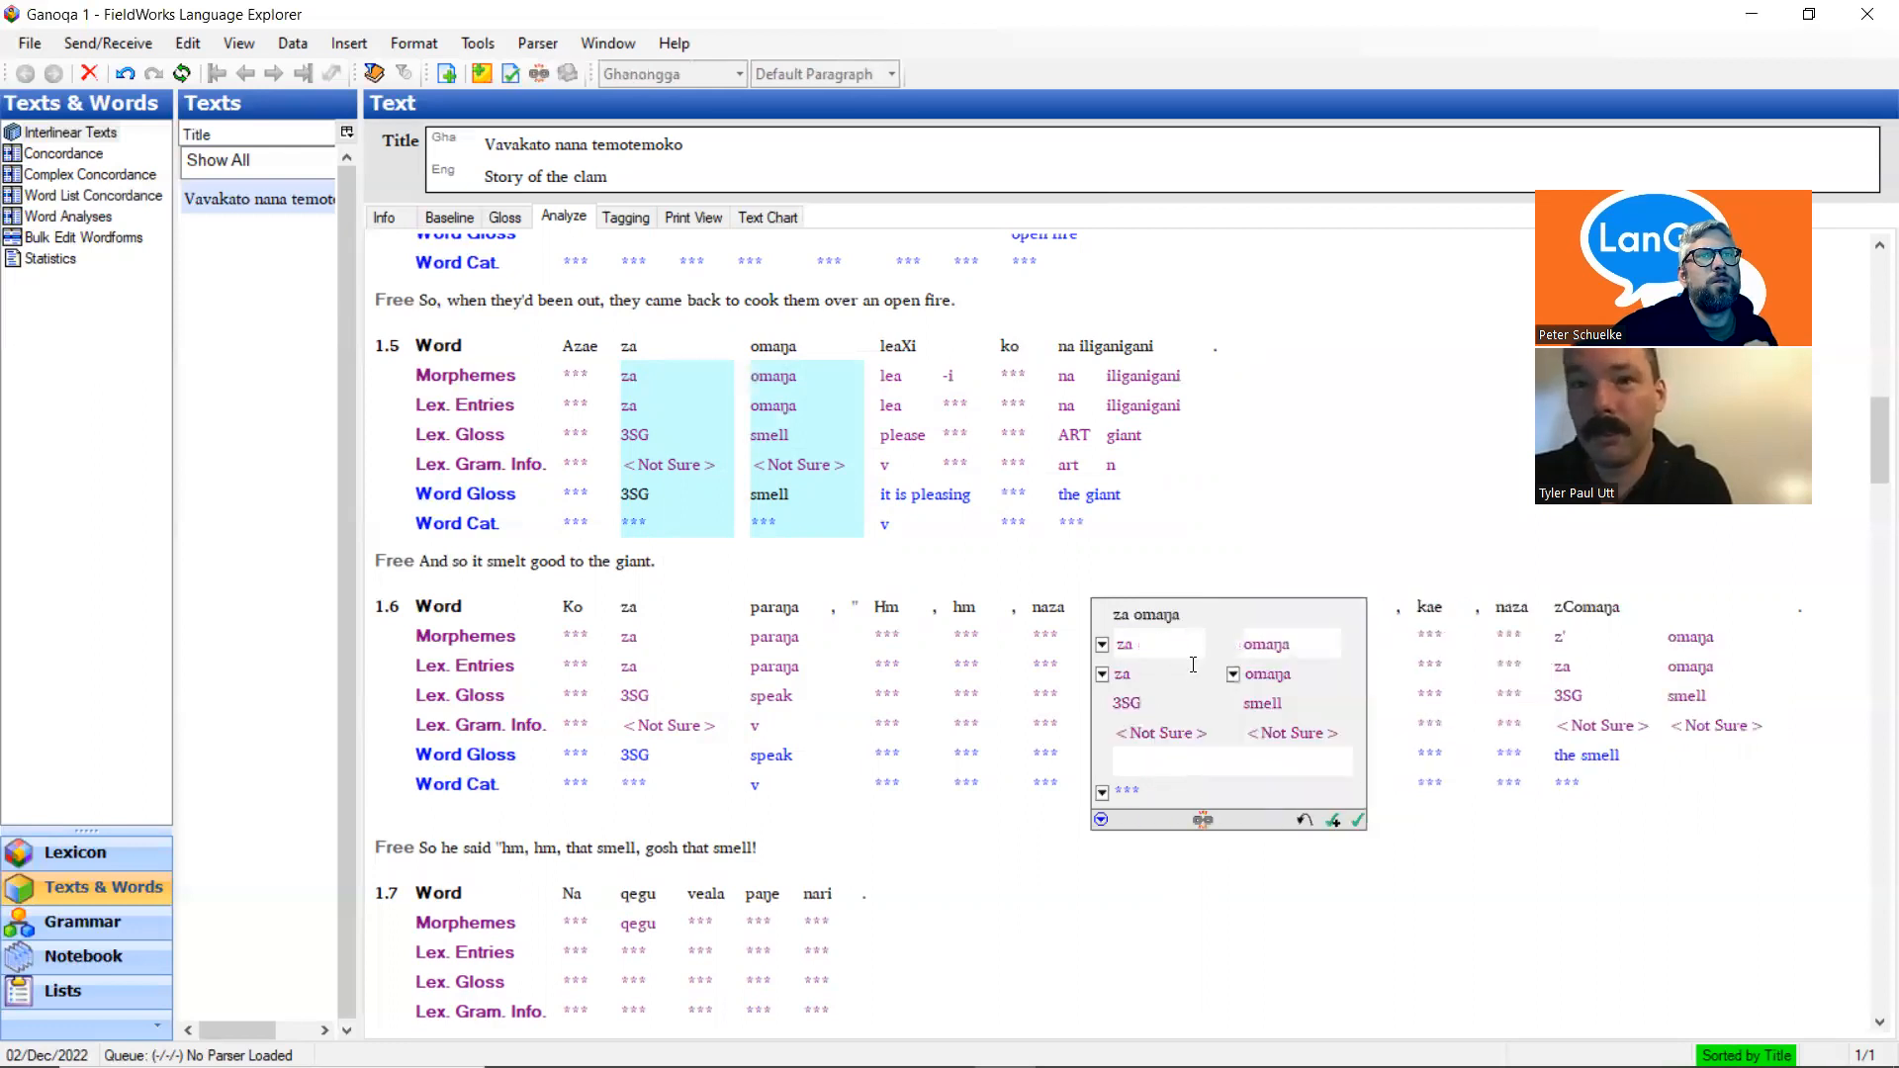
# Set the word gloss of the phrase "za omaŋa" in line 1.6 to "the smell"
pyautogui.click(1156, 760)
pyautogui.write('t')
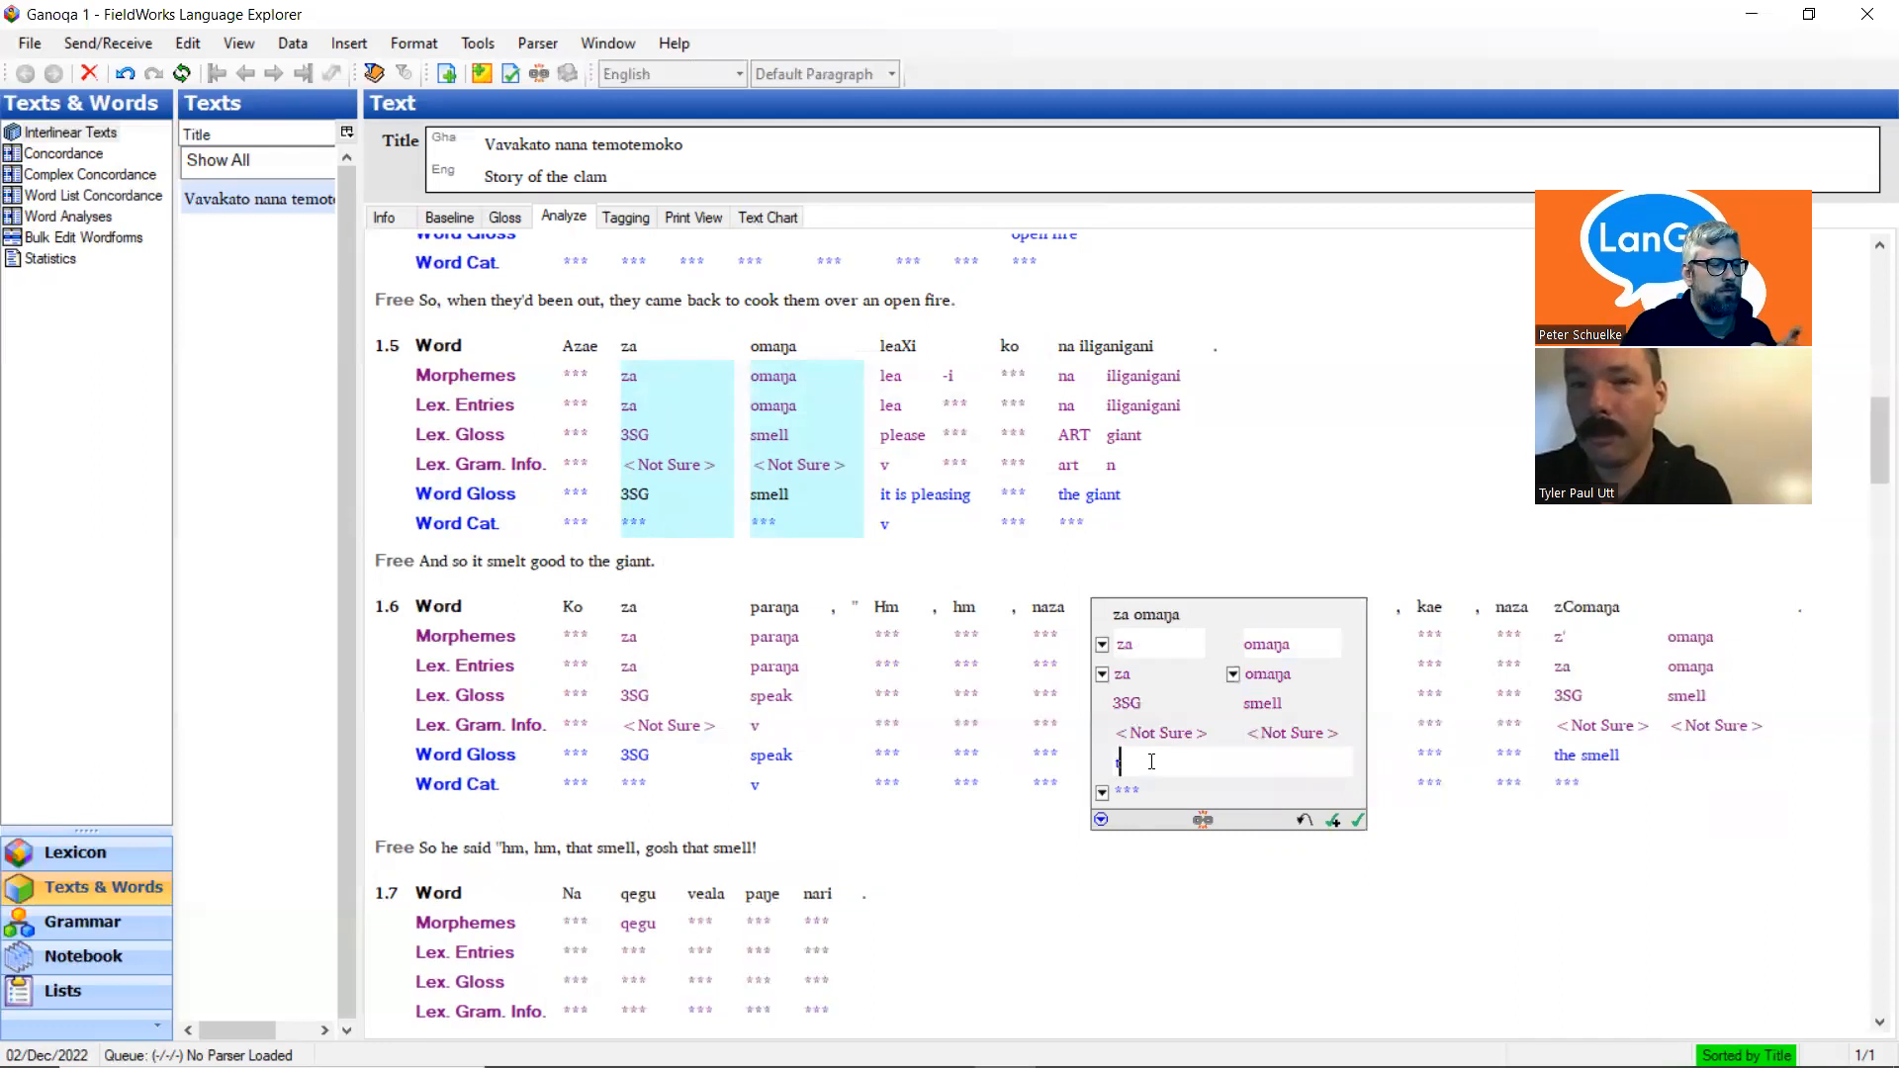
pyautogui.write('he smell')
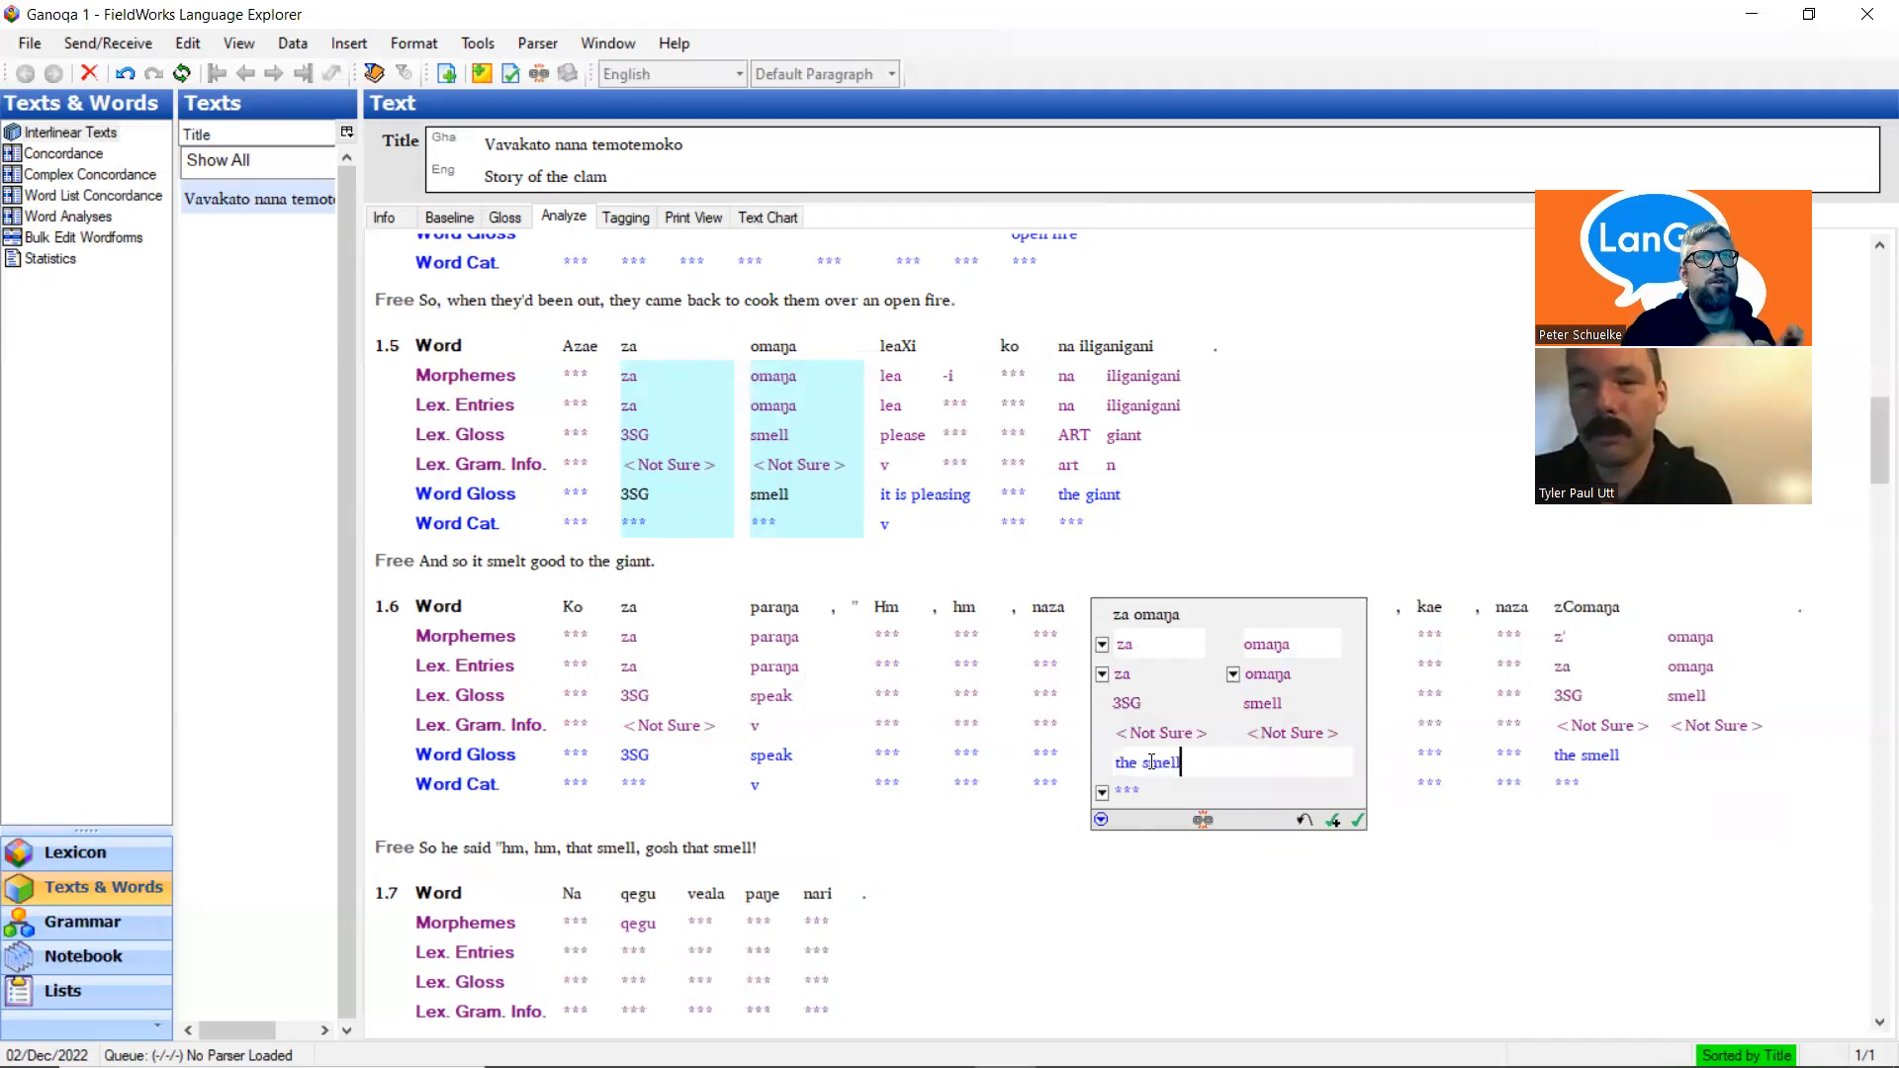
pyautogui.click(791, 852)
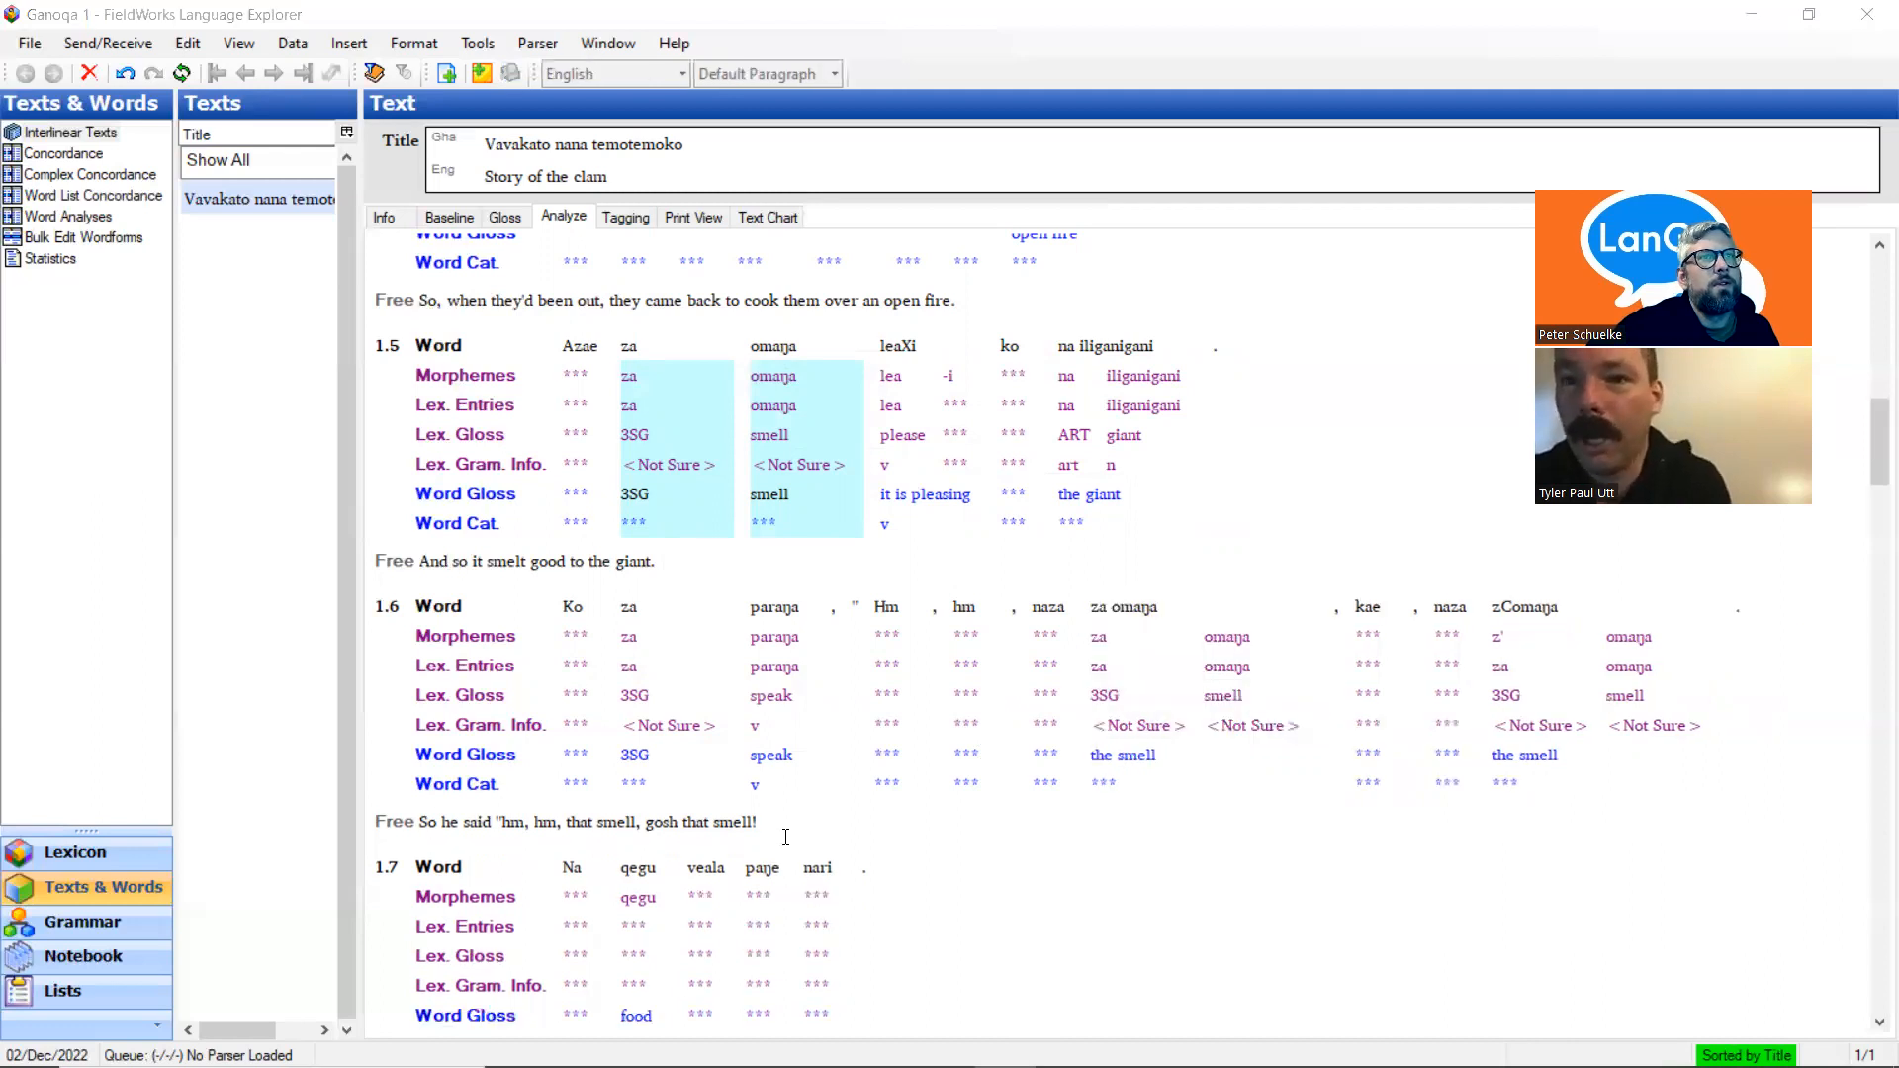
pyautogui.click(786, 829)
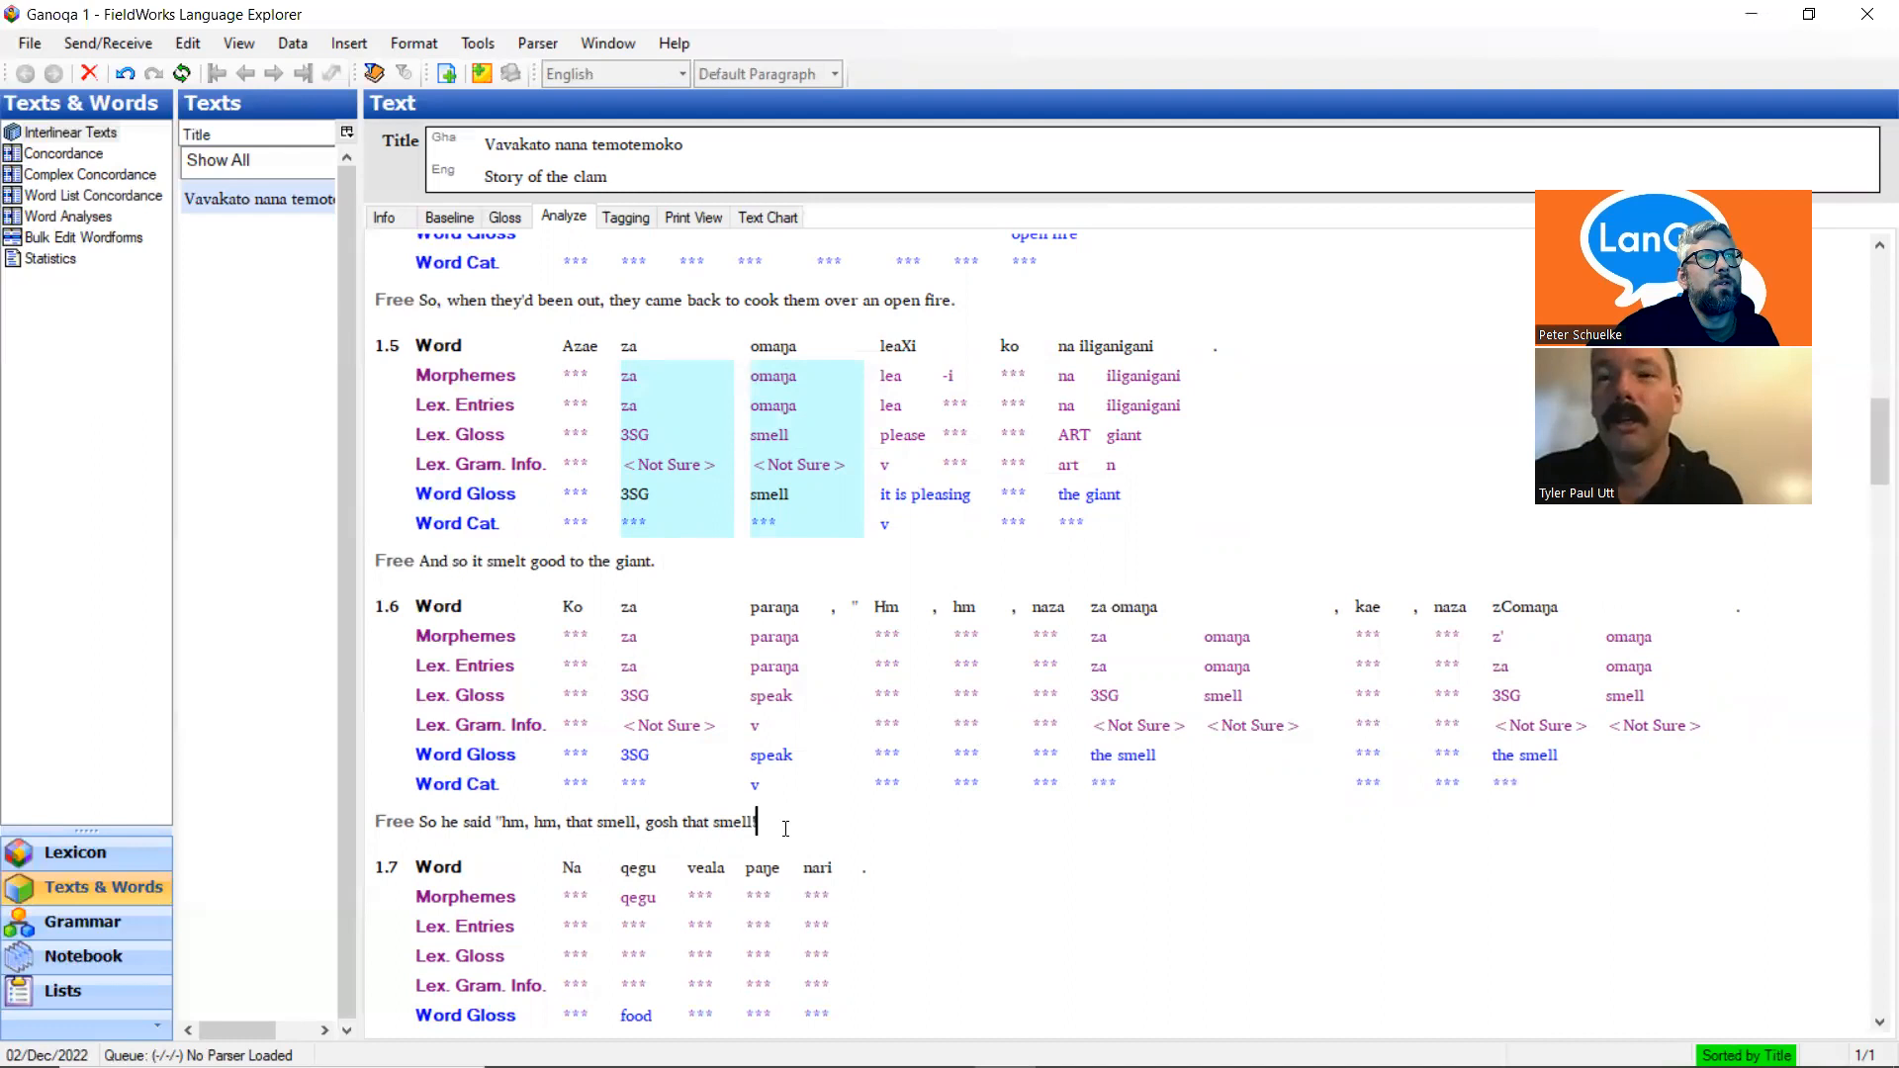
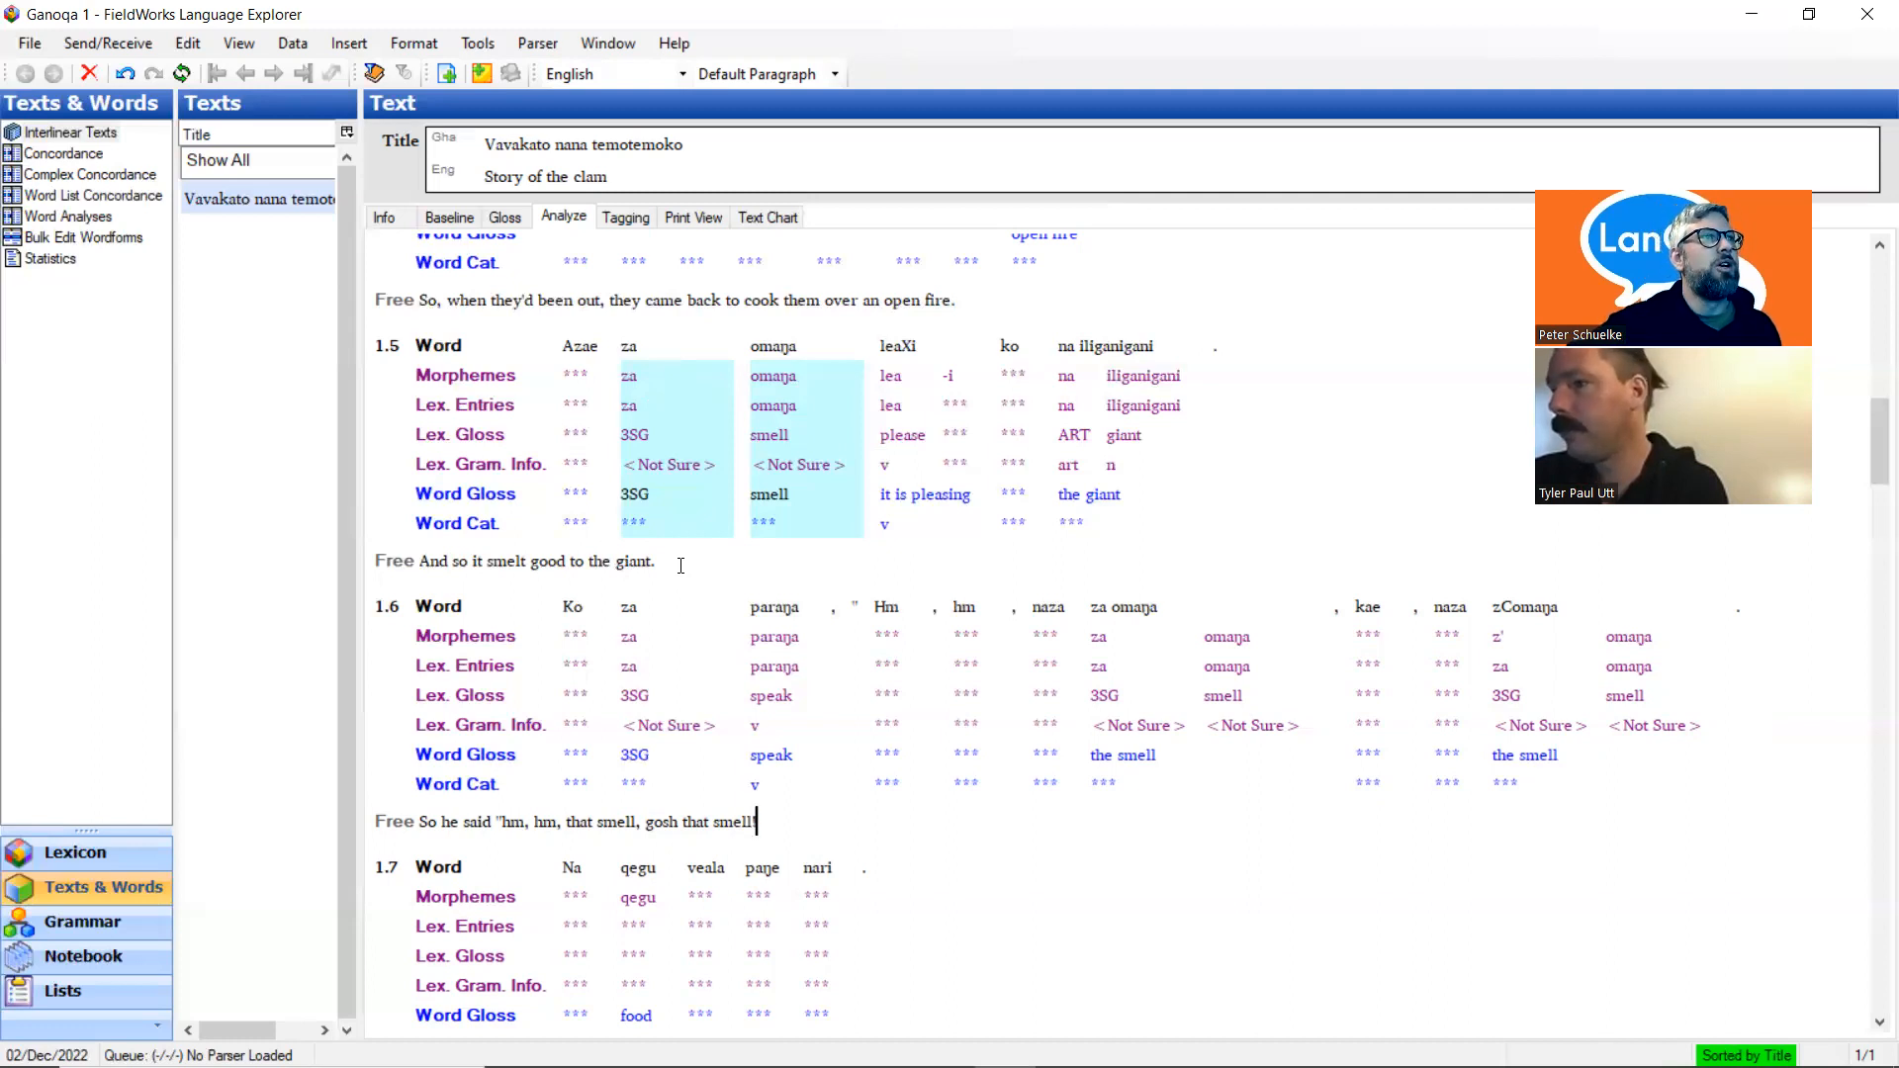
# Review the analyses and free translations of lines 1.1 to 1.6, comparing how "za" and the other words are used
pyautogui.scroll(2, 681, 565)
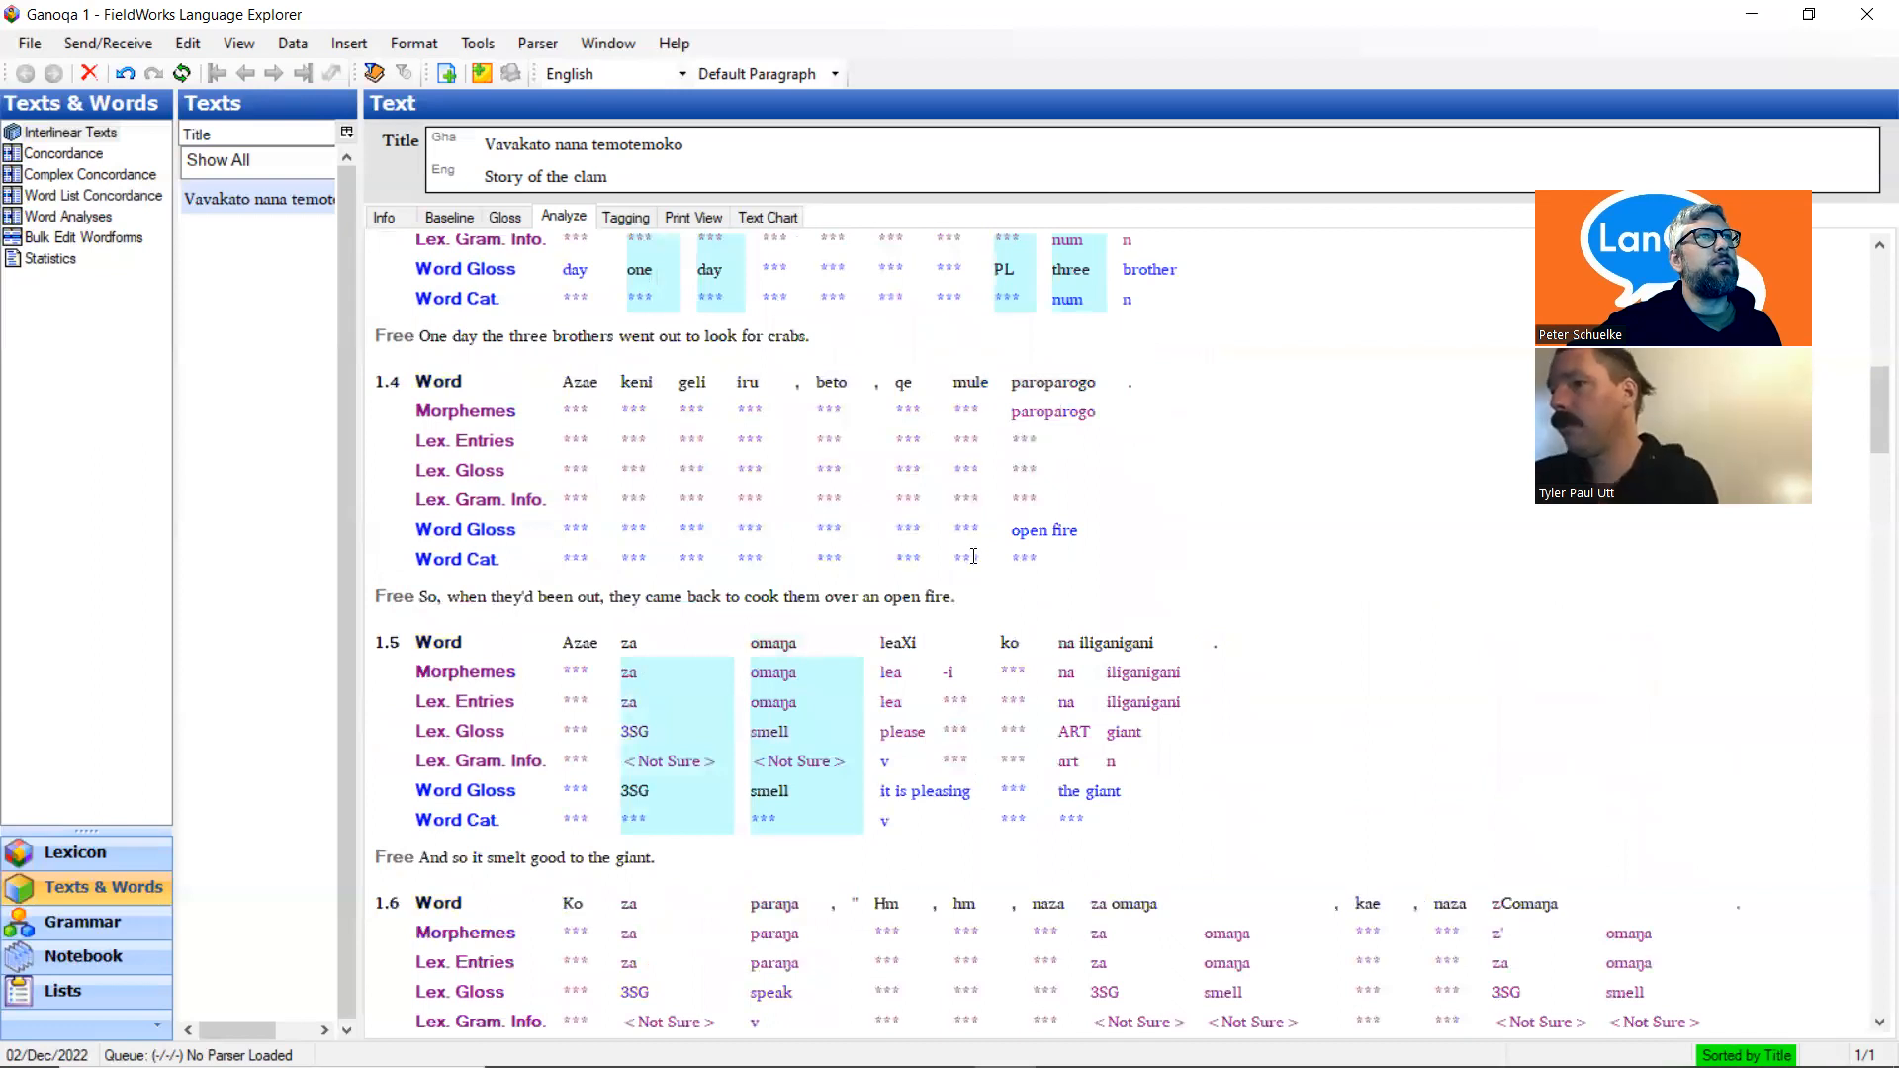
pyautogui.scroll(-3, 973, 556)
pyautogui.scroll(3, 870, 555)
pyautogui.scroll(4, 617, 587)
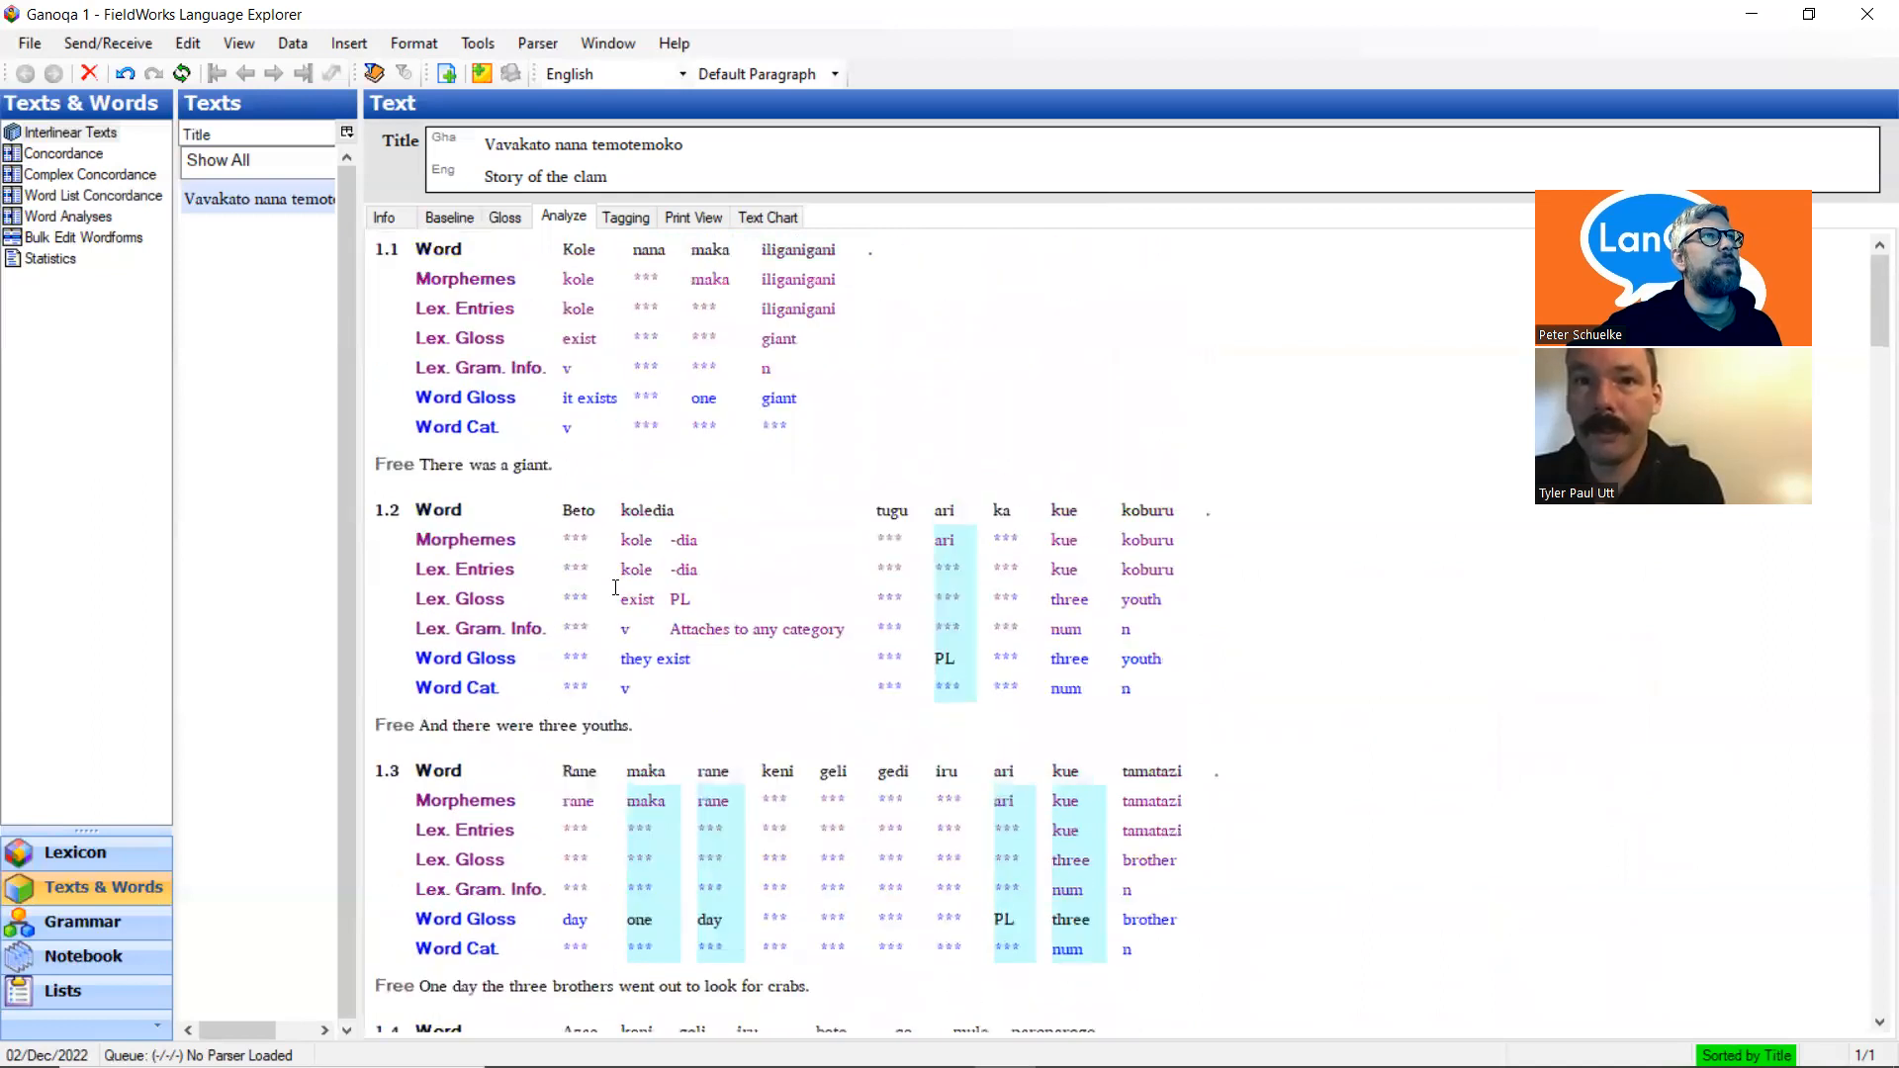
pyautogui.scroll(-4, 615, 574)
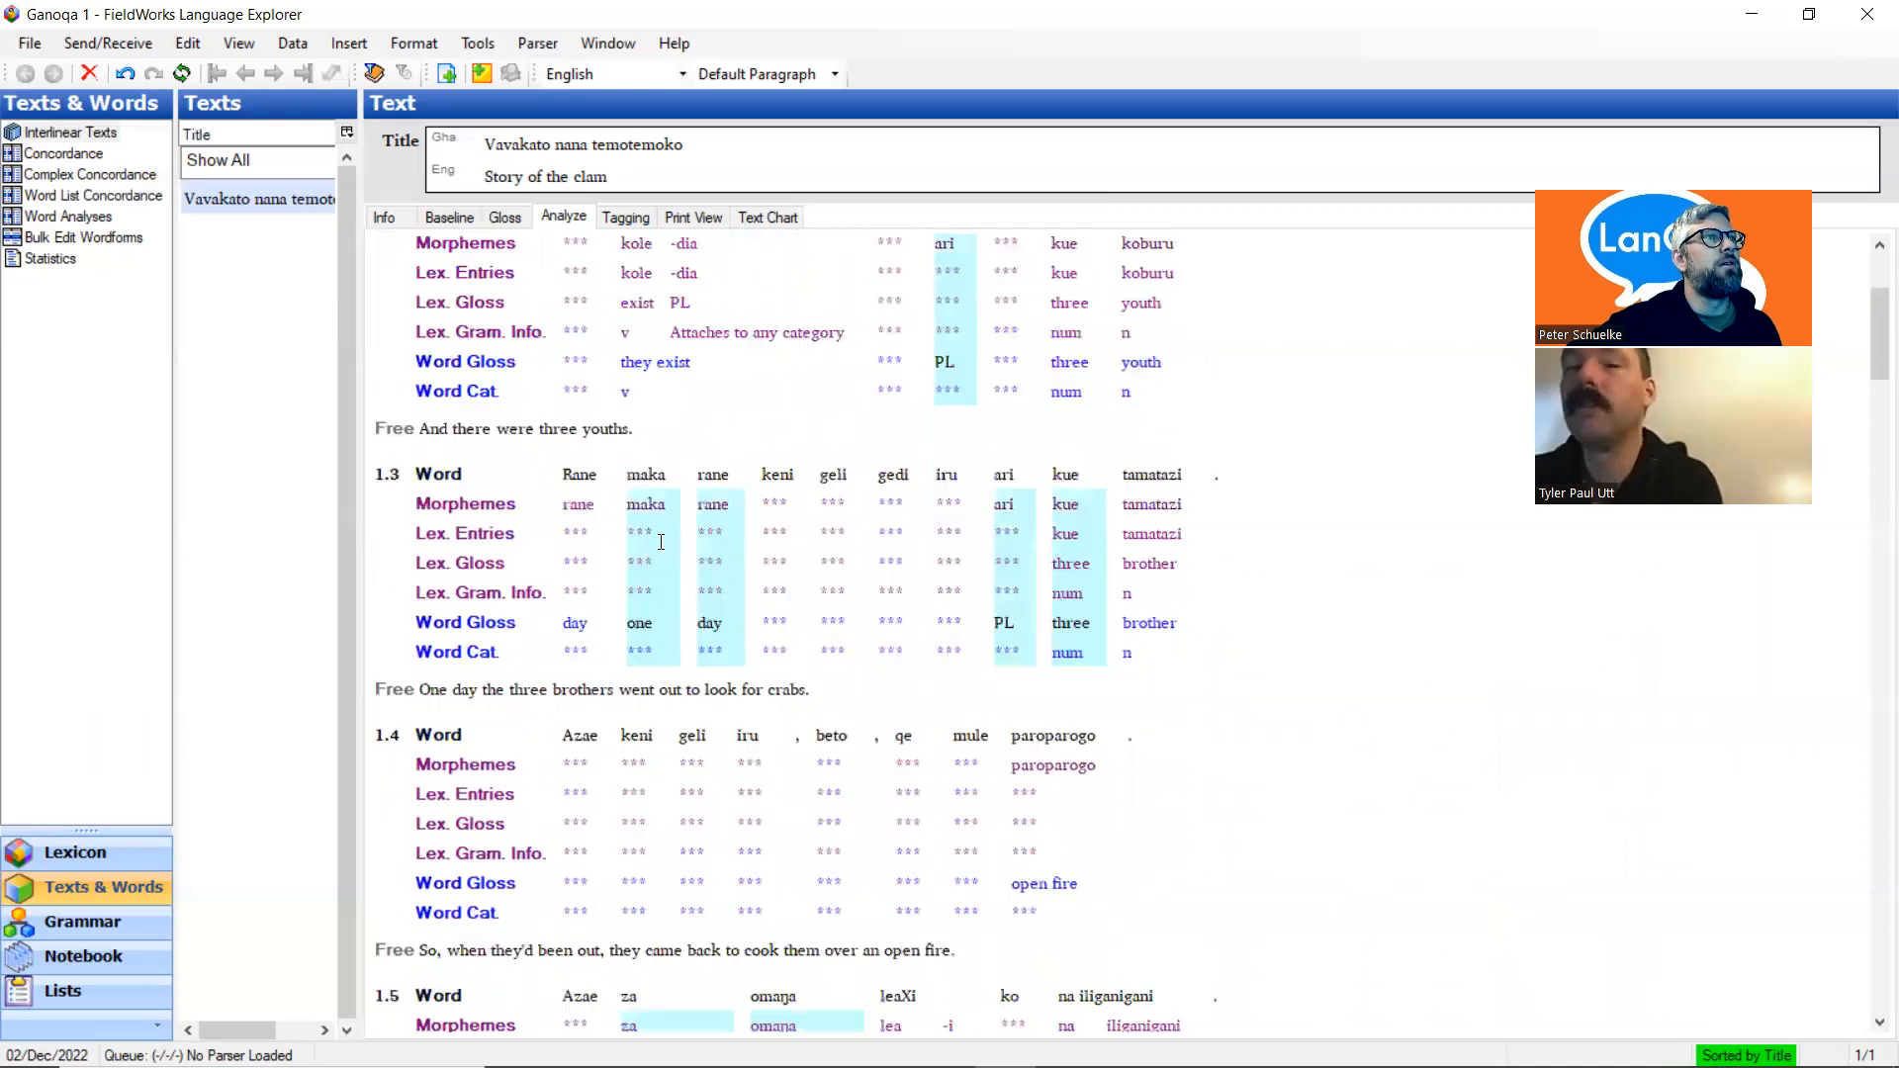
pyautogui.scroll(-1, 633, 550)
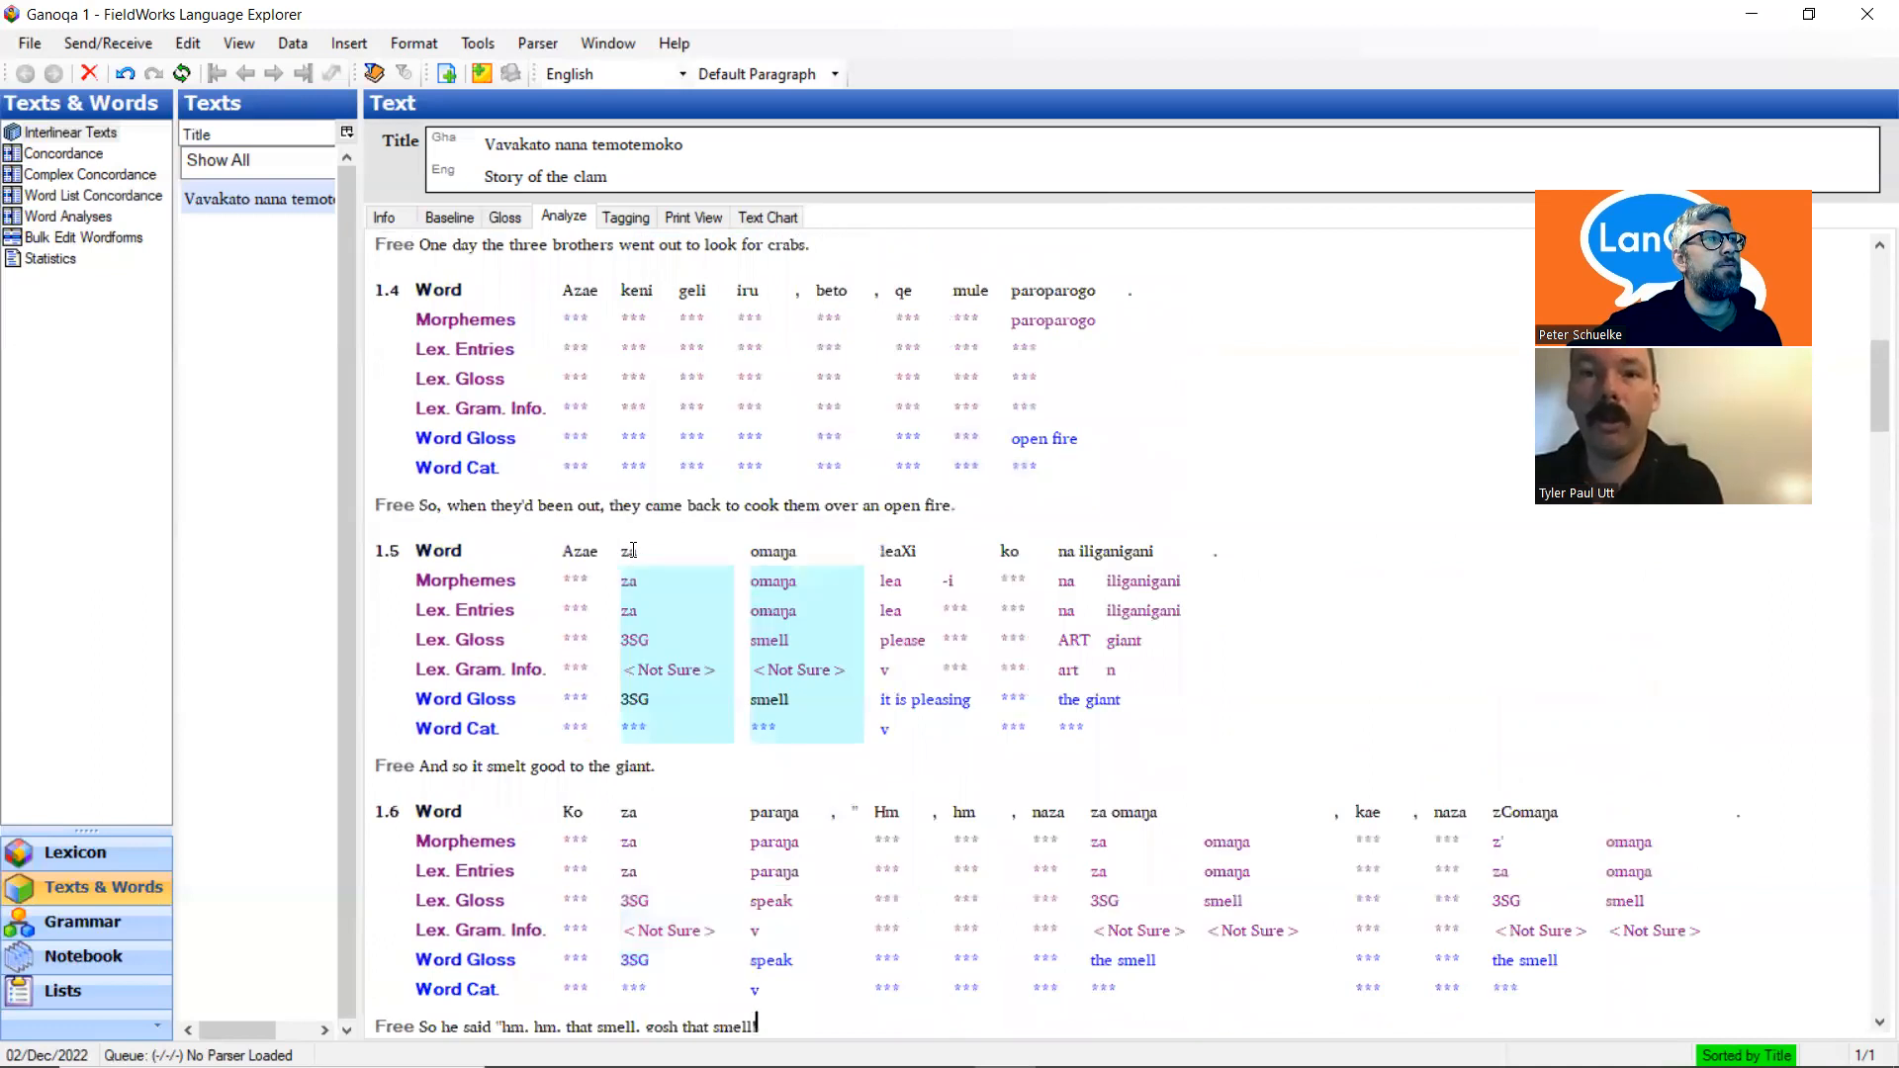
pyautogui.scroll(-1, 647, 578)
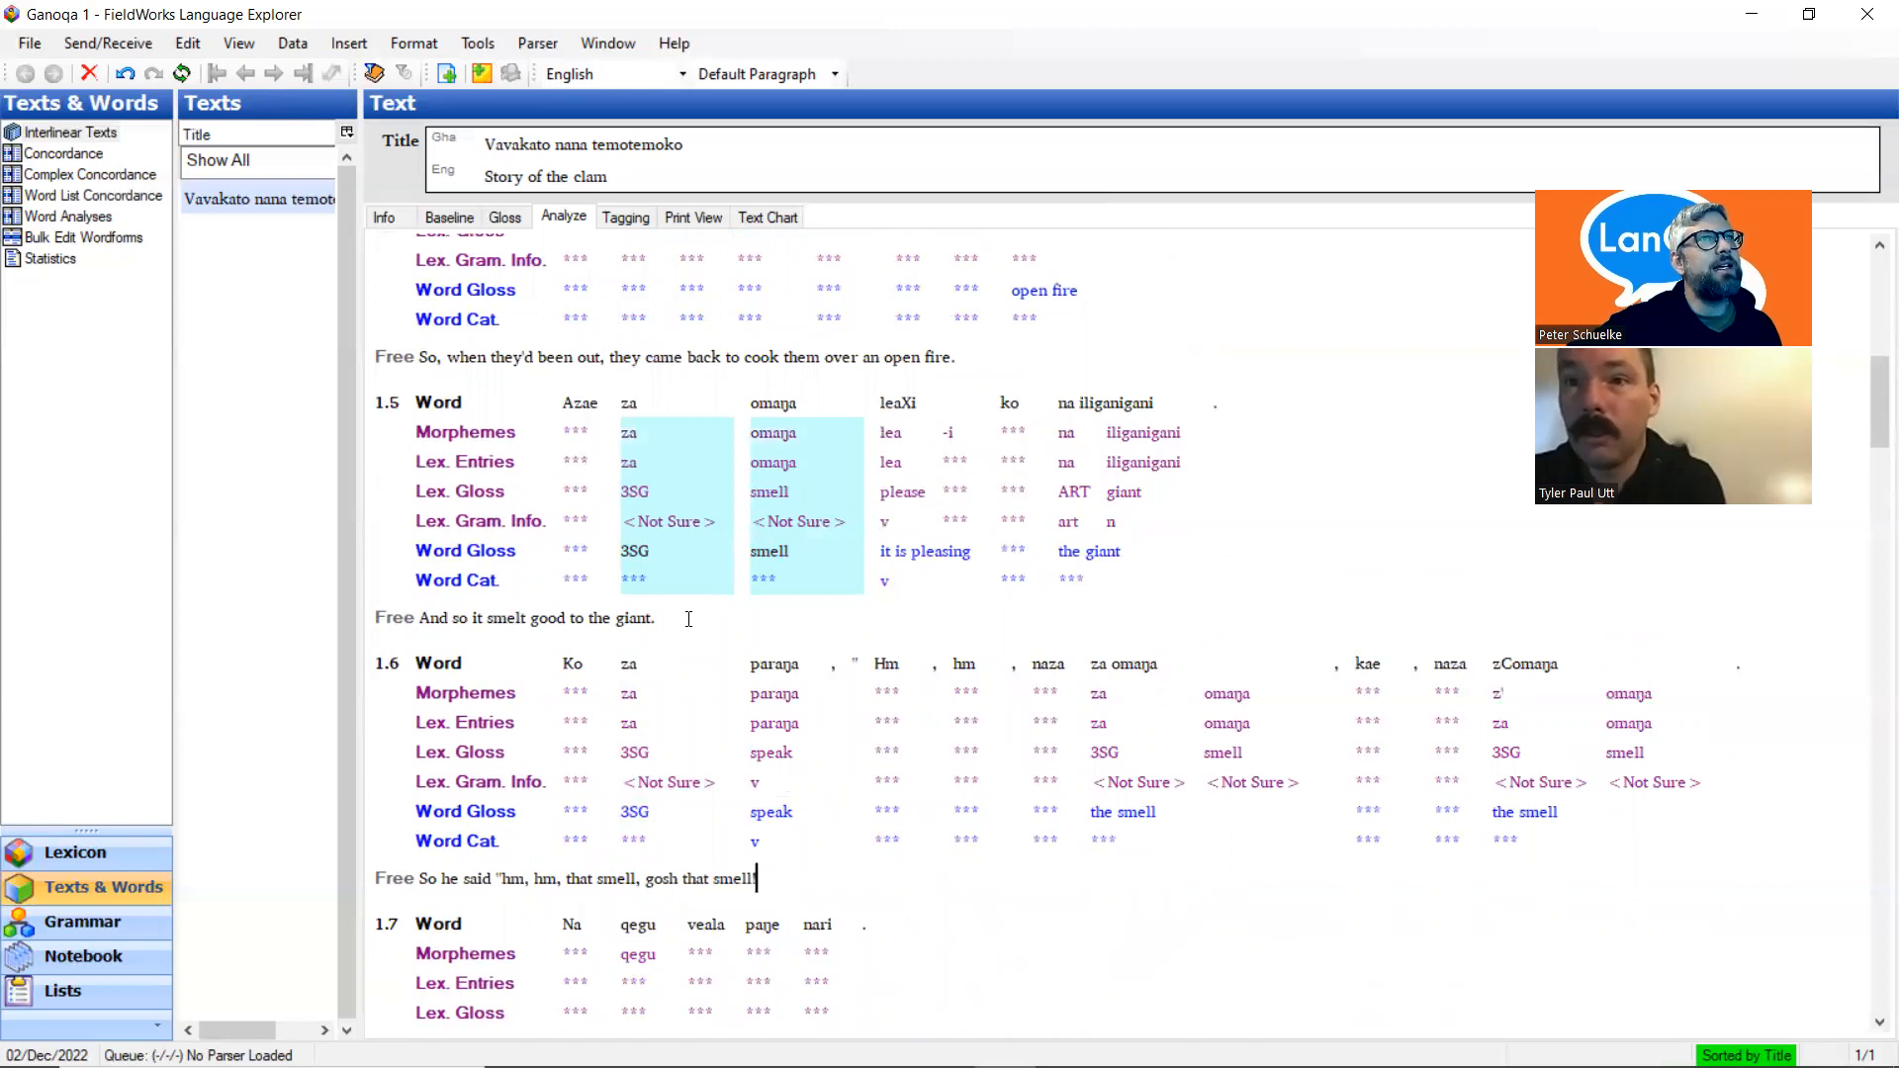
pyautogui.scroll(-1, 693, 618)
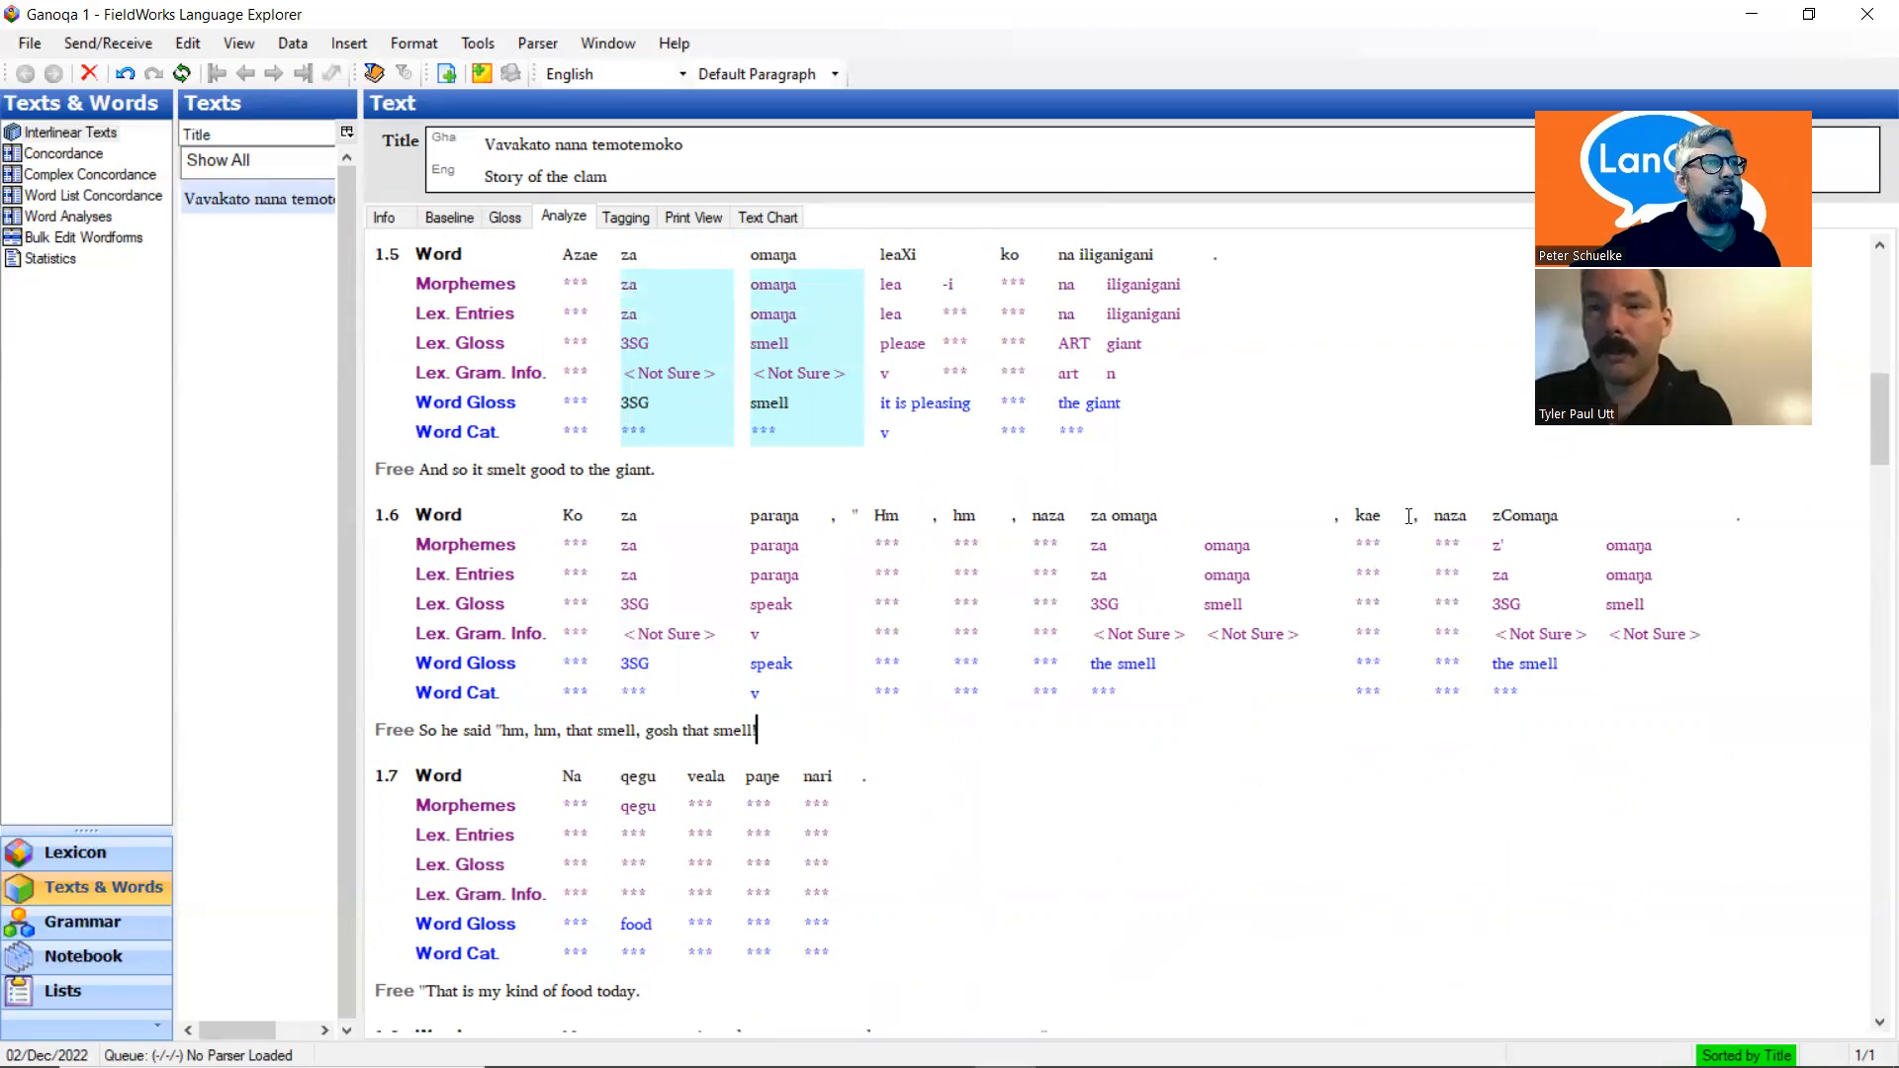
# Set the word gloss of "kae" in line 1.6 to "gosh", matching the free translation
pyautogui.moveTo(683, 732); pyautogui.dragTo(649, 737)
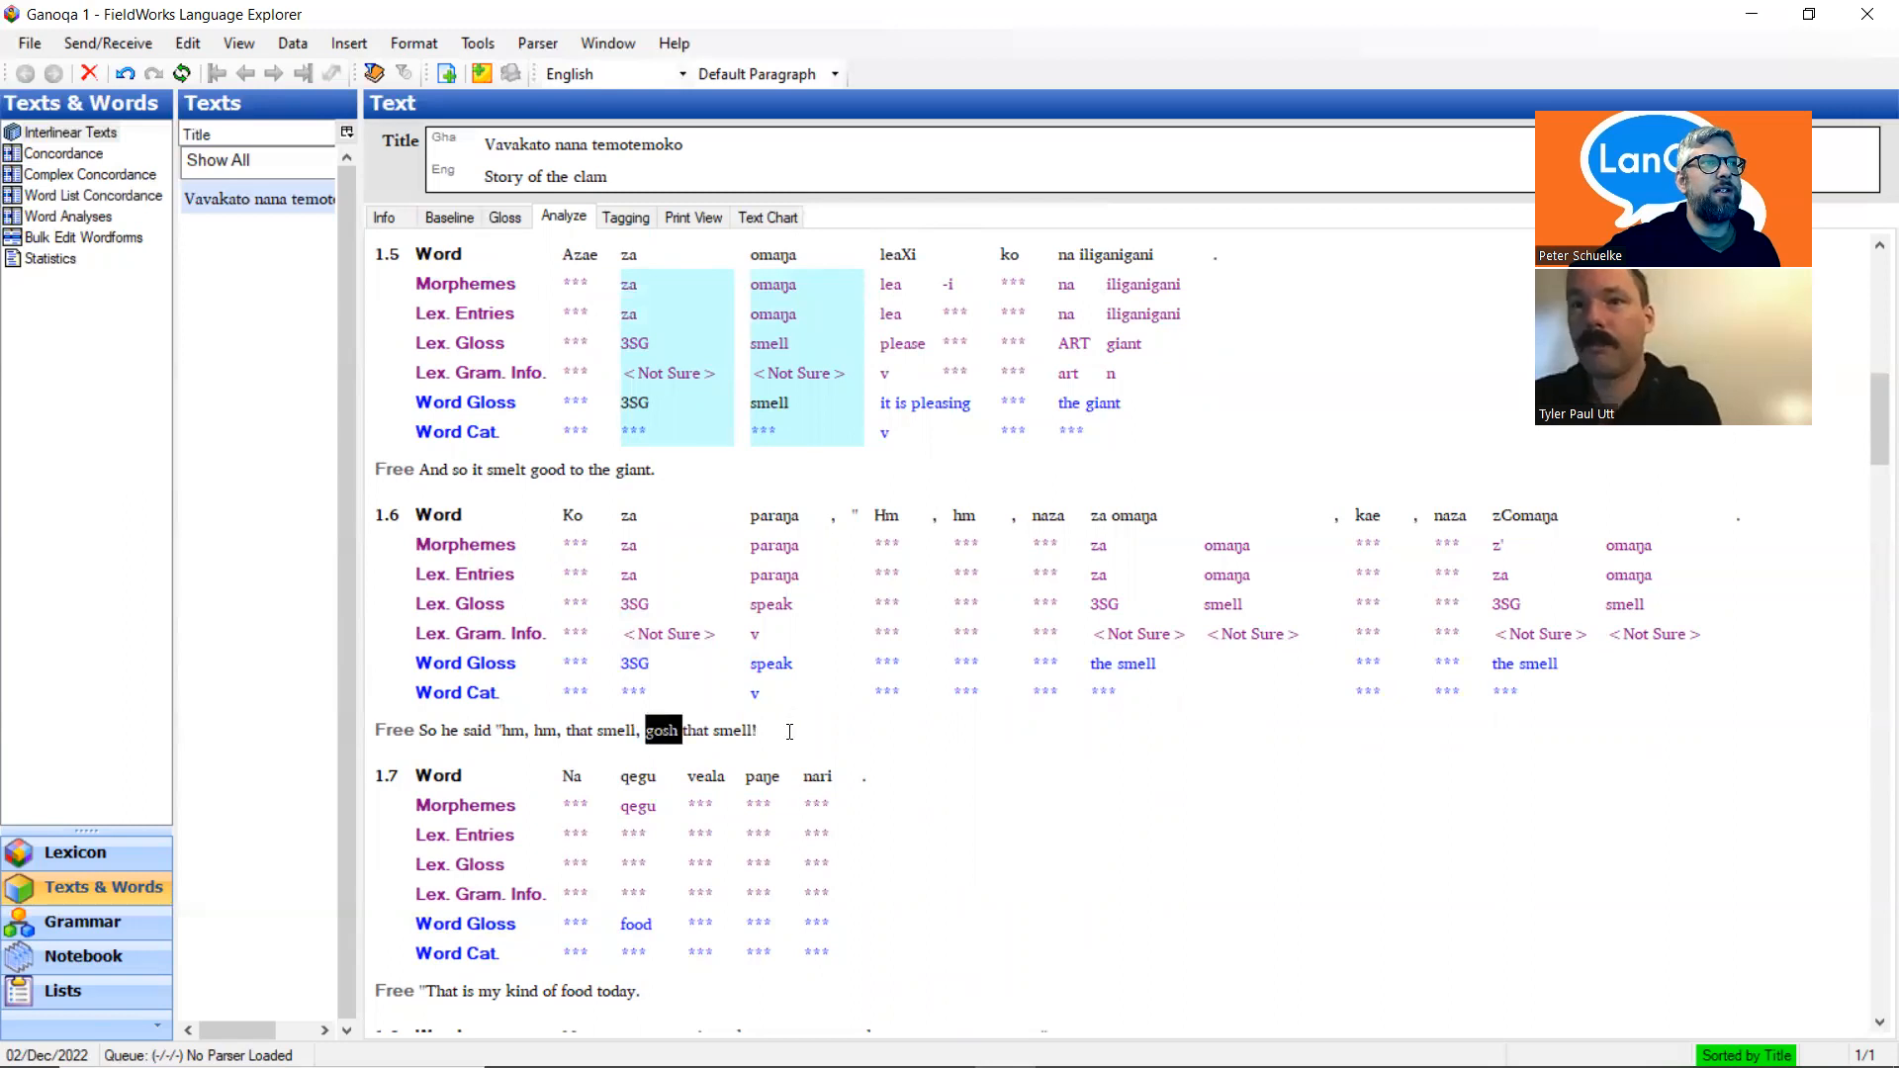
pyautogui.click(786, 733)
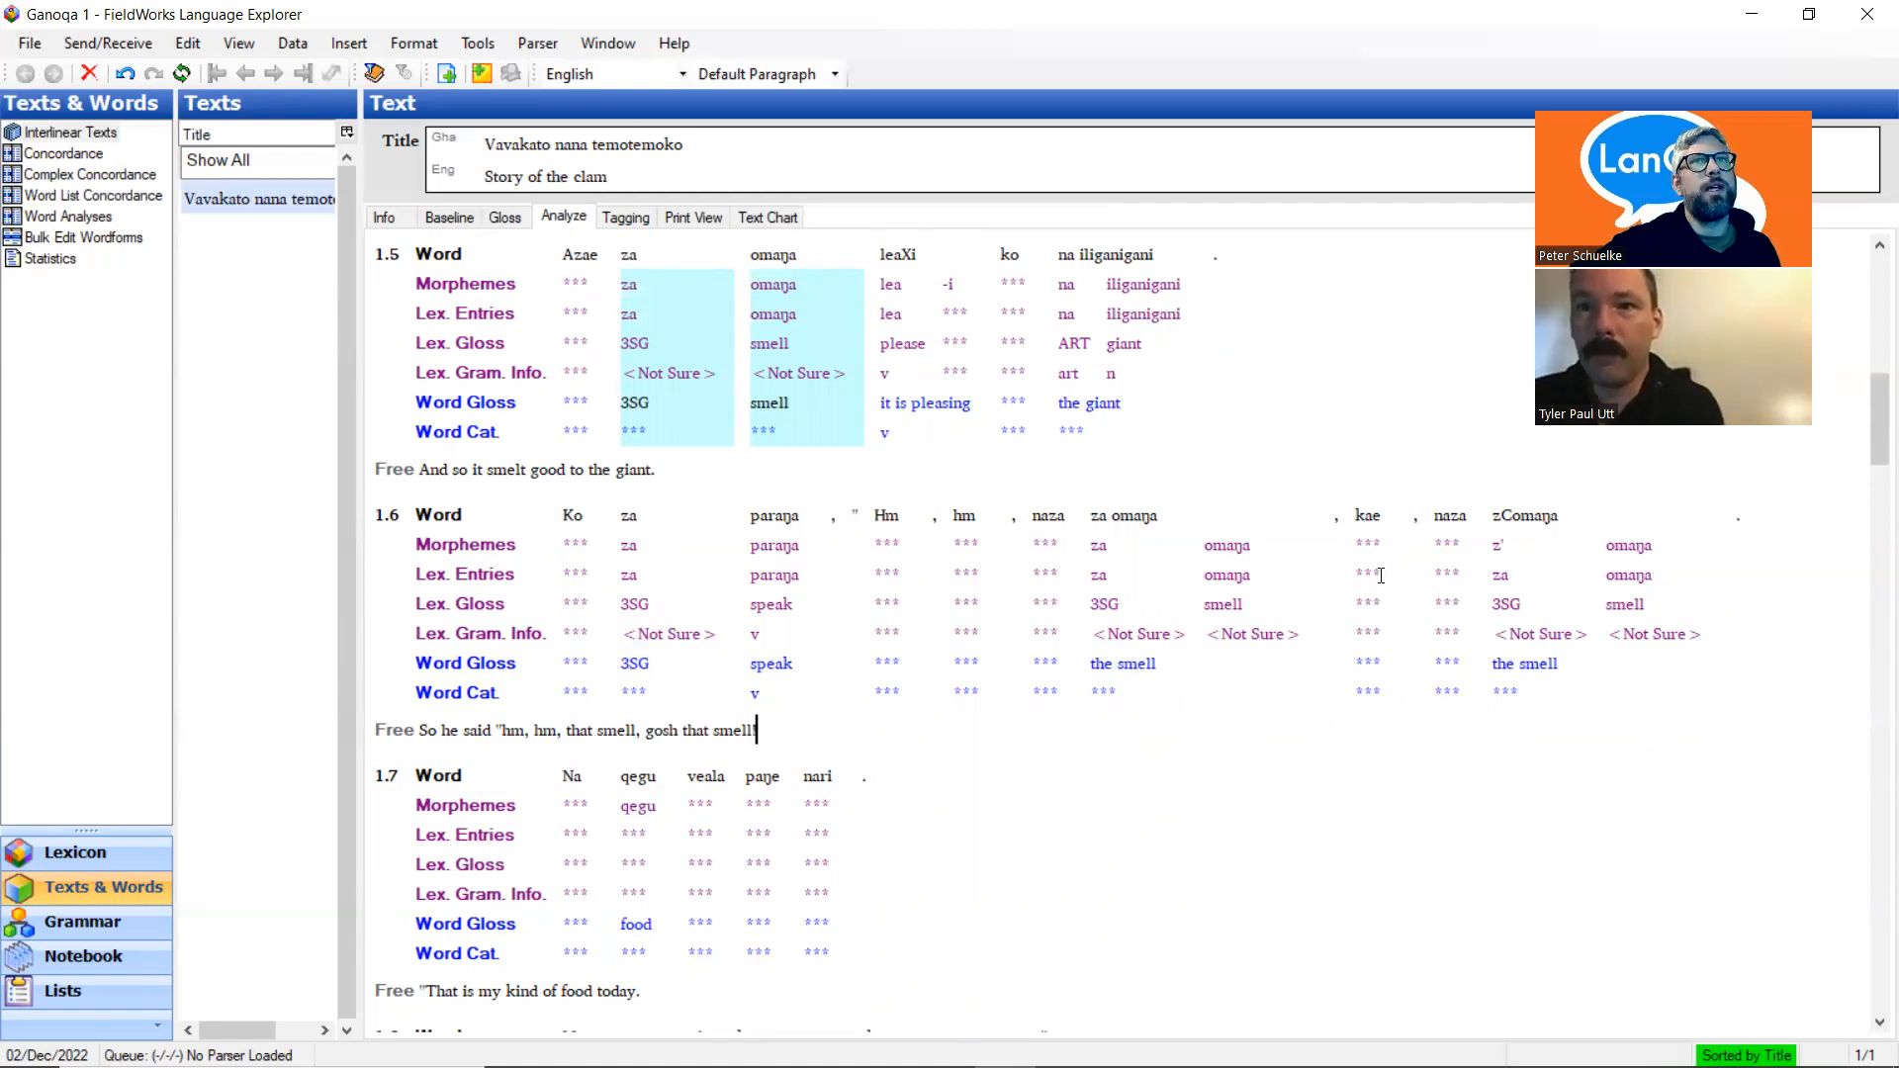
pyautogui.click(1369, 544)
pyautogui.click(1376, 662)
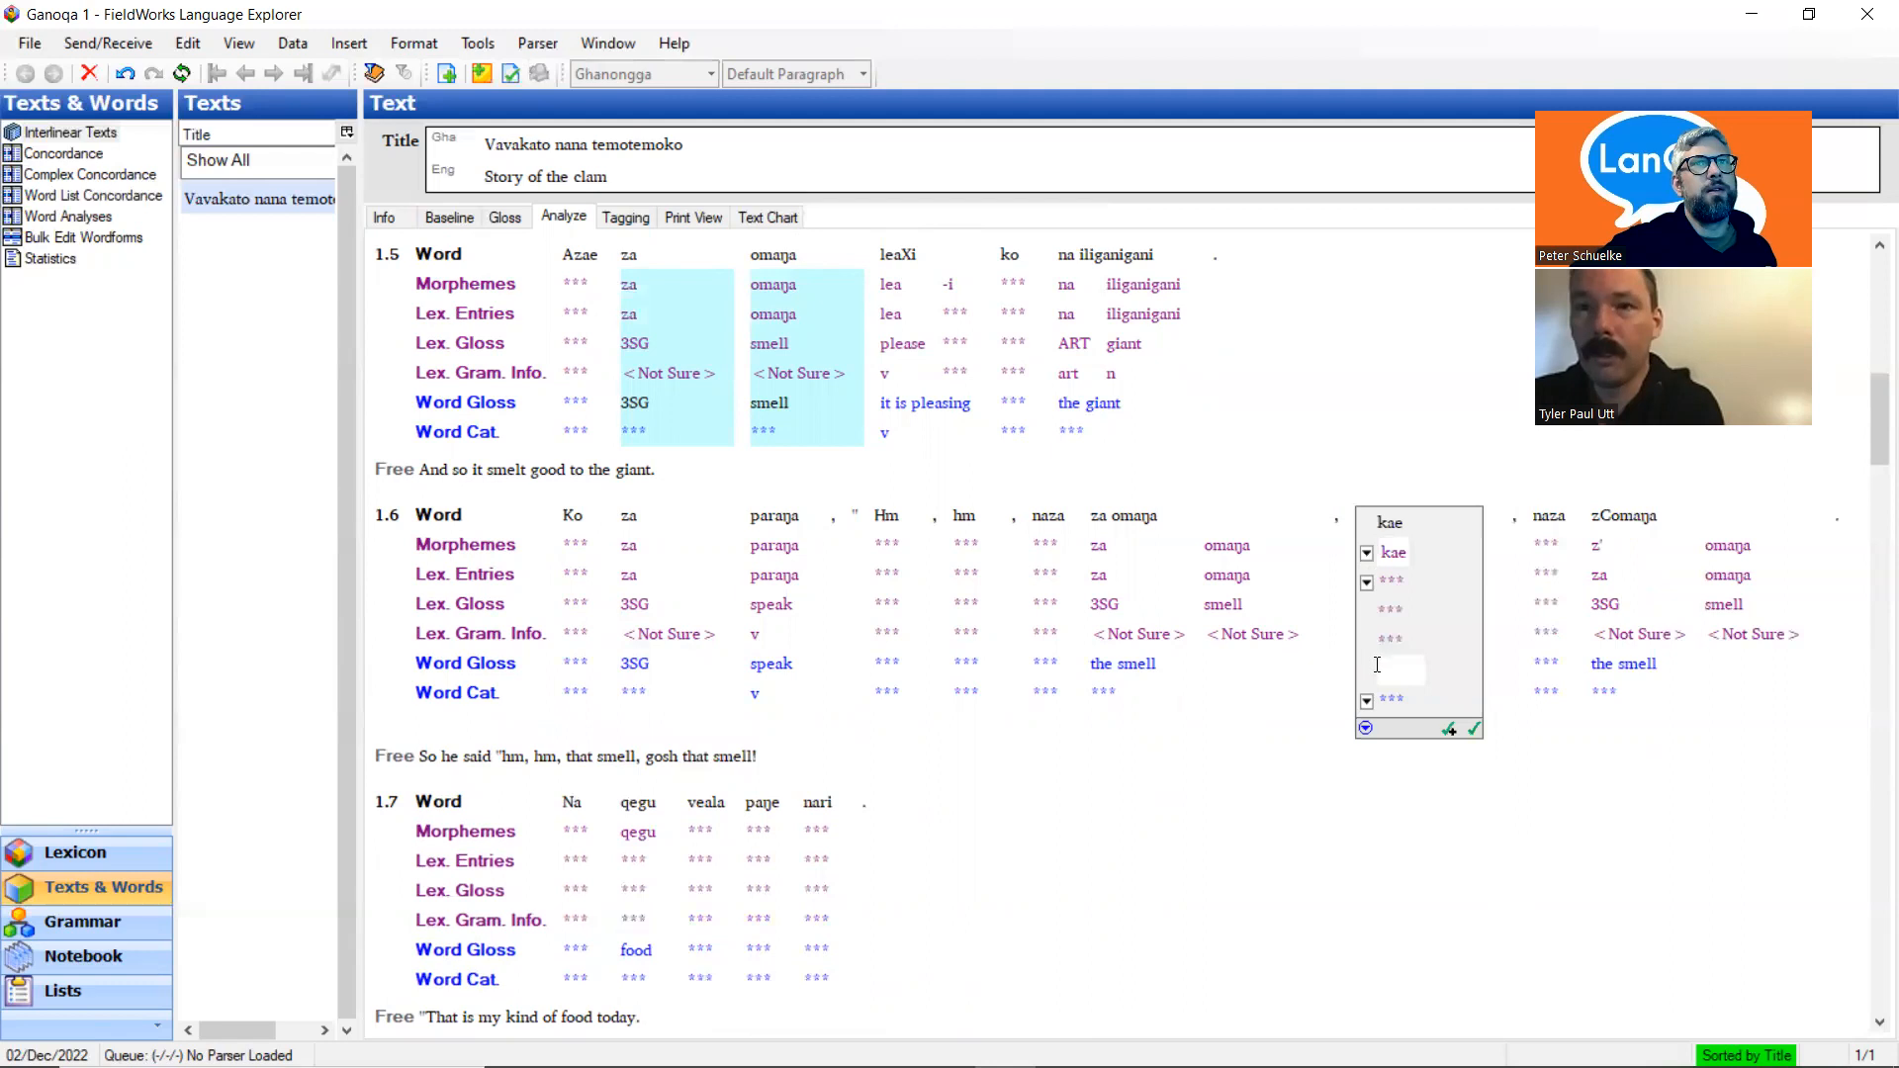
pyautogui.write('gosh')
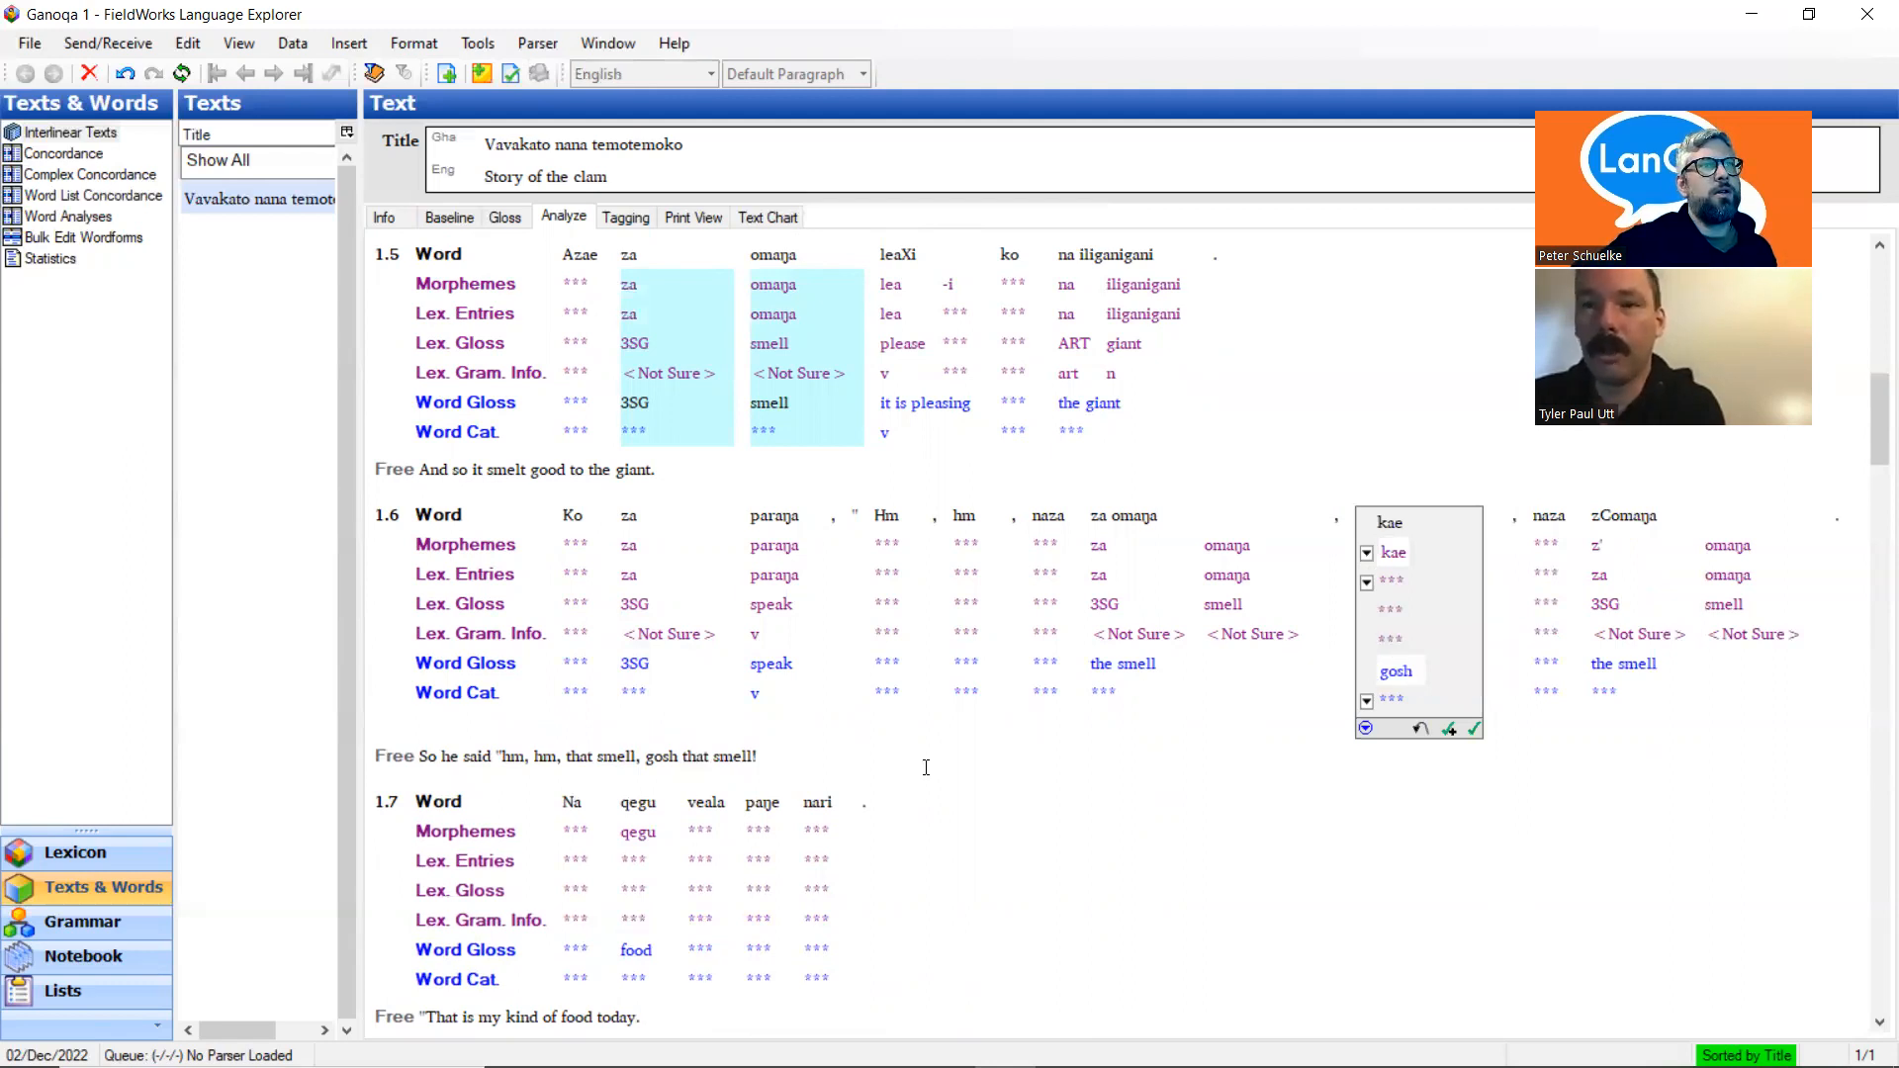
pyautogui.click(805, 764)
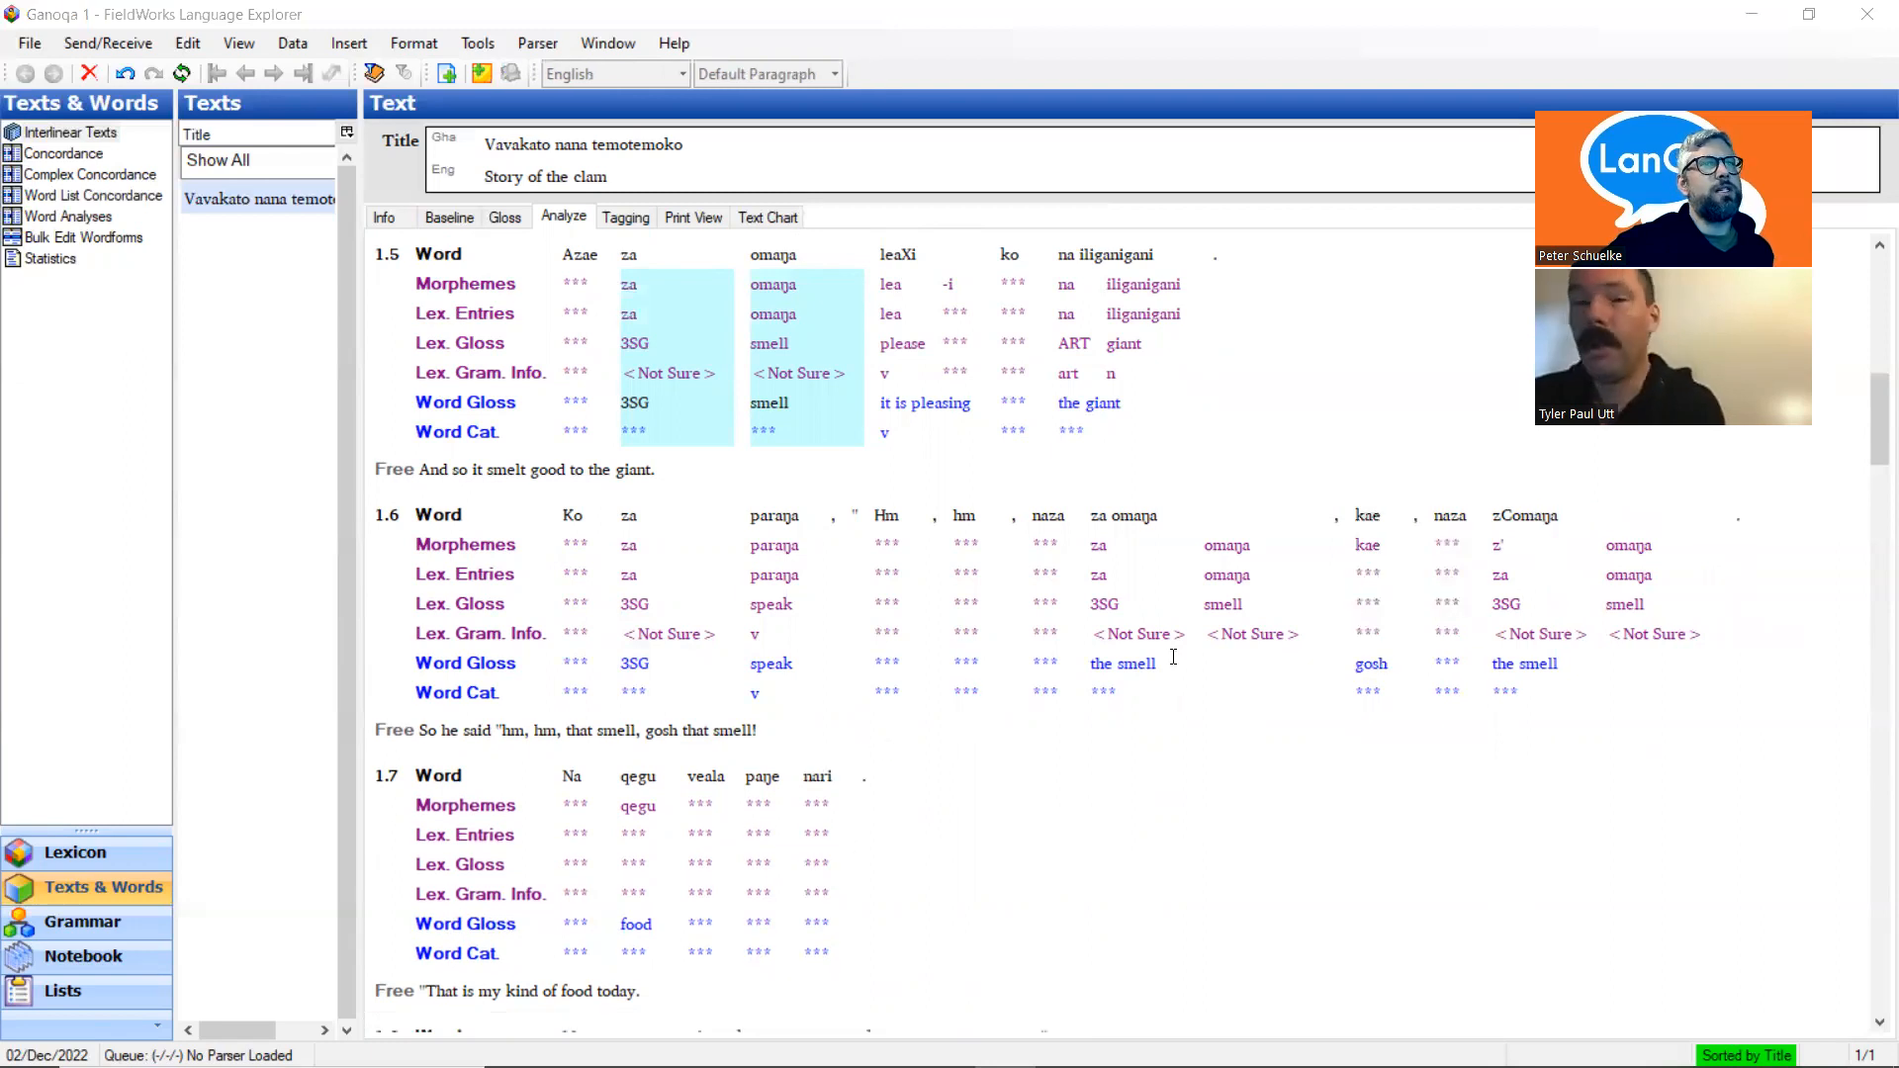
# Switch the text to the gloss view and set the word gloss of "Mae" in line 2.4 to "hither"
pyautogui.click(505, 219)
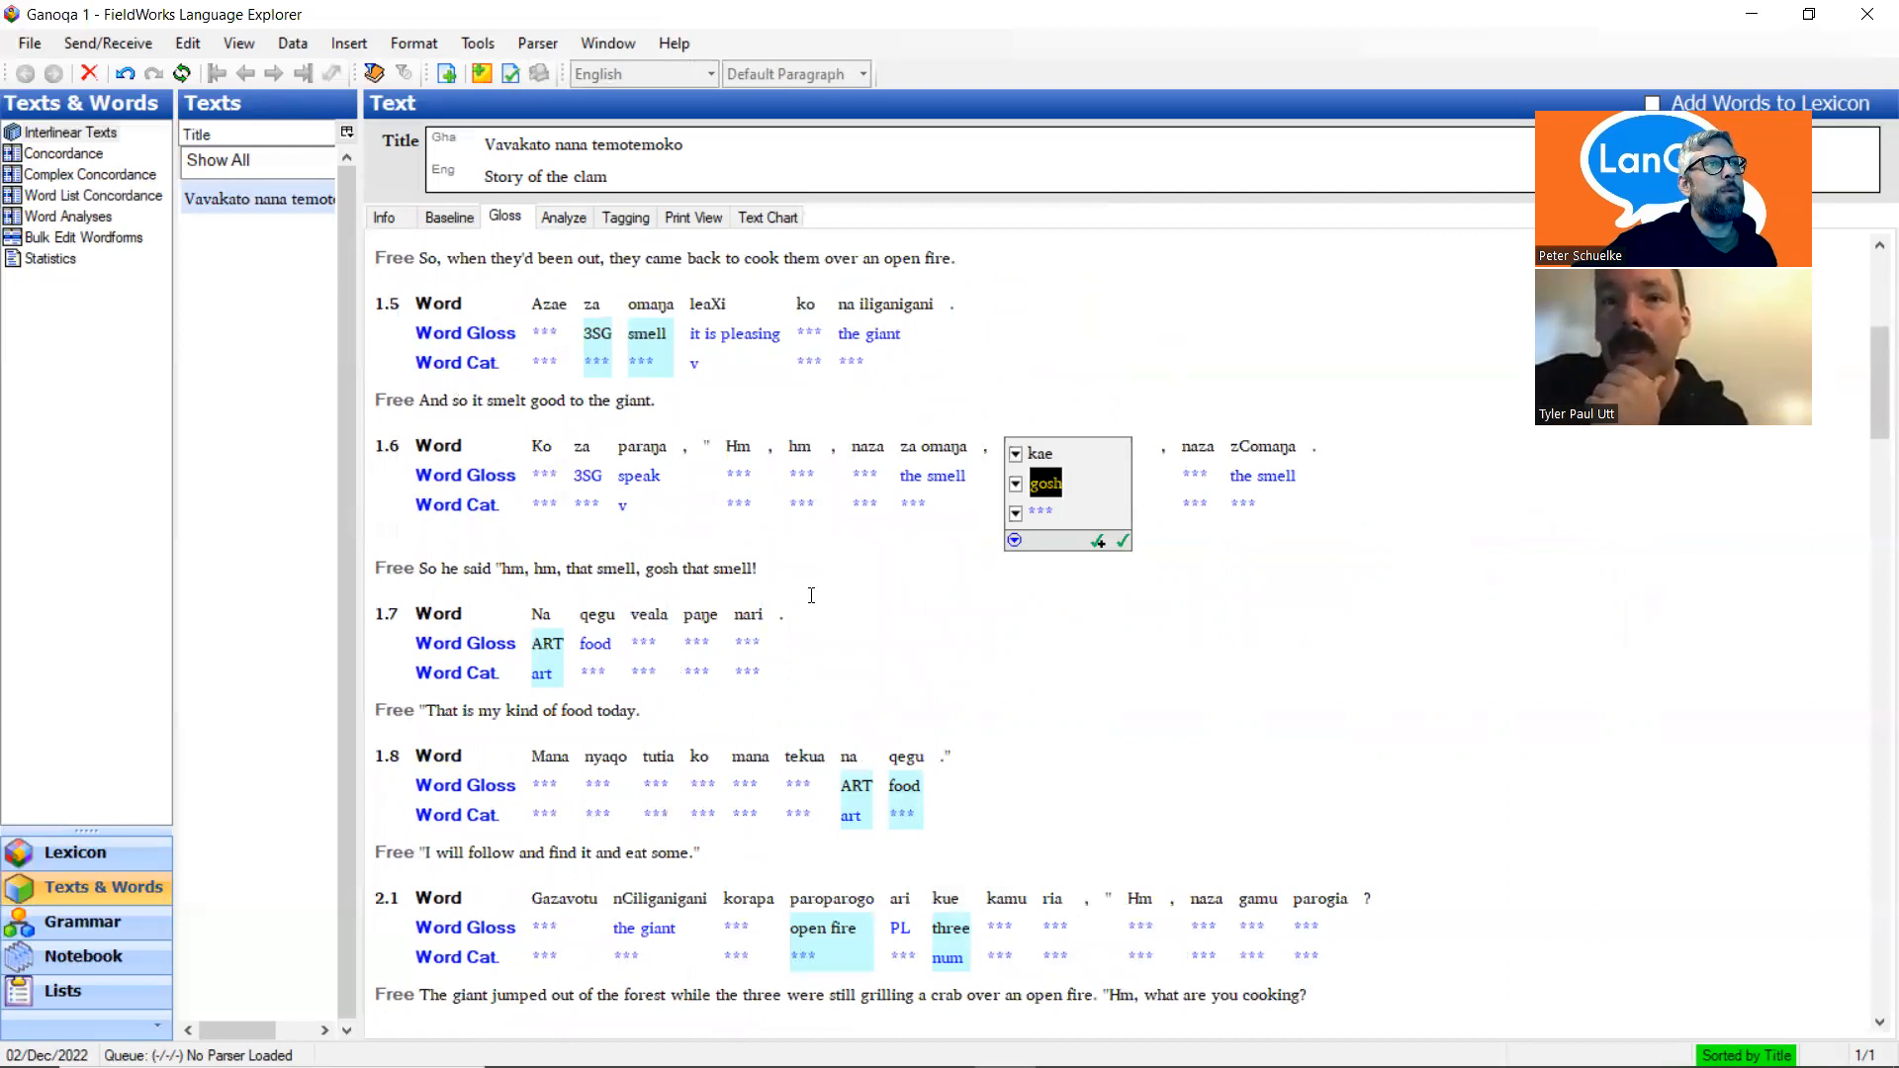
pyautogui.scroll(-3, 811, 594)
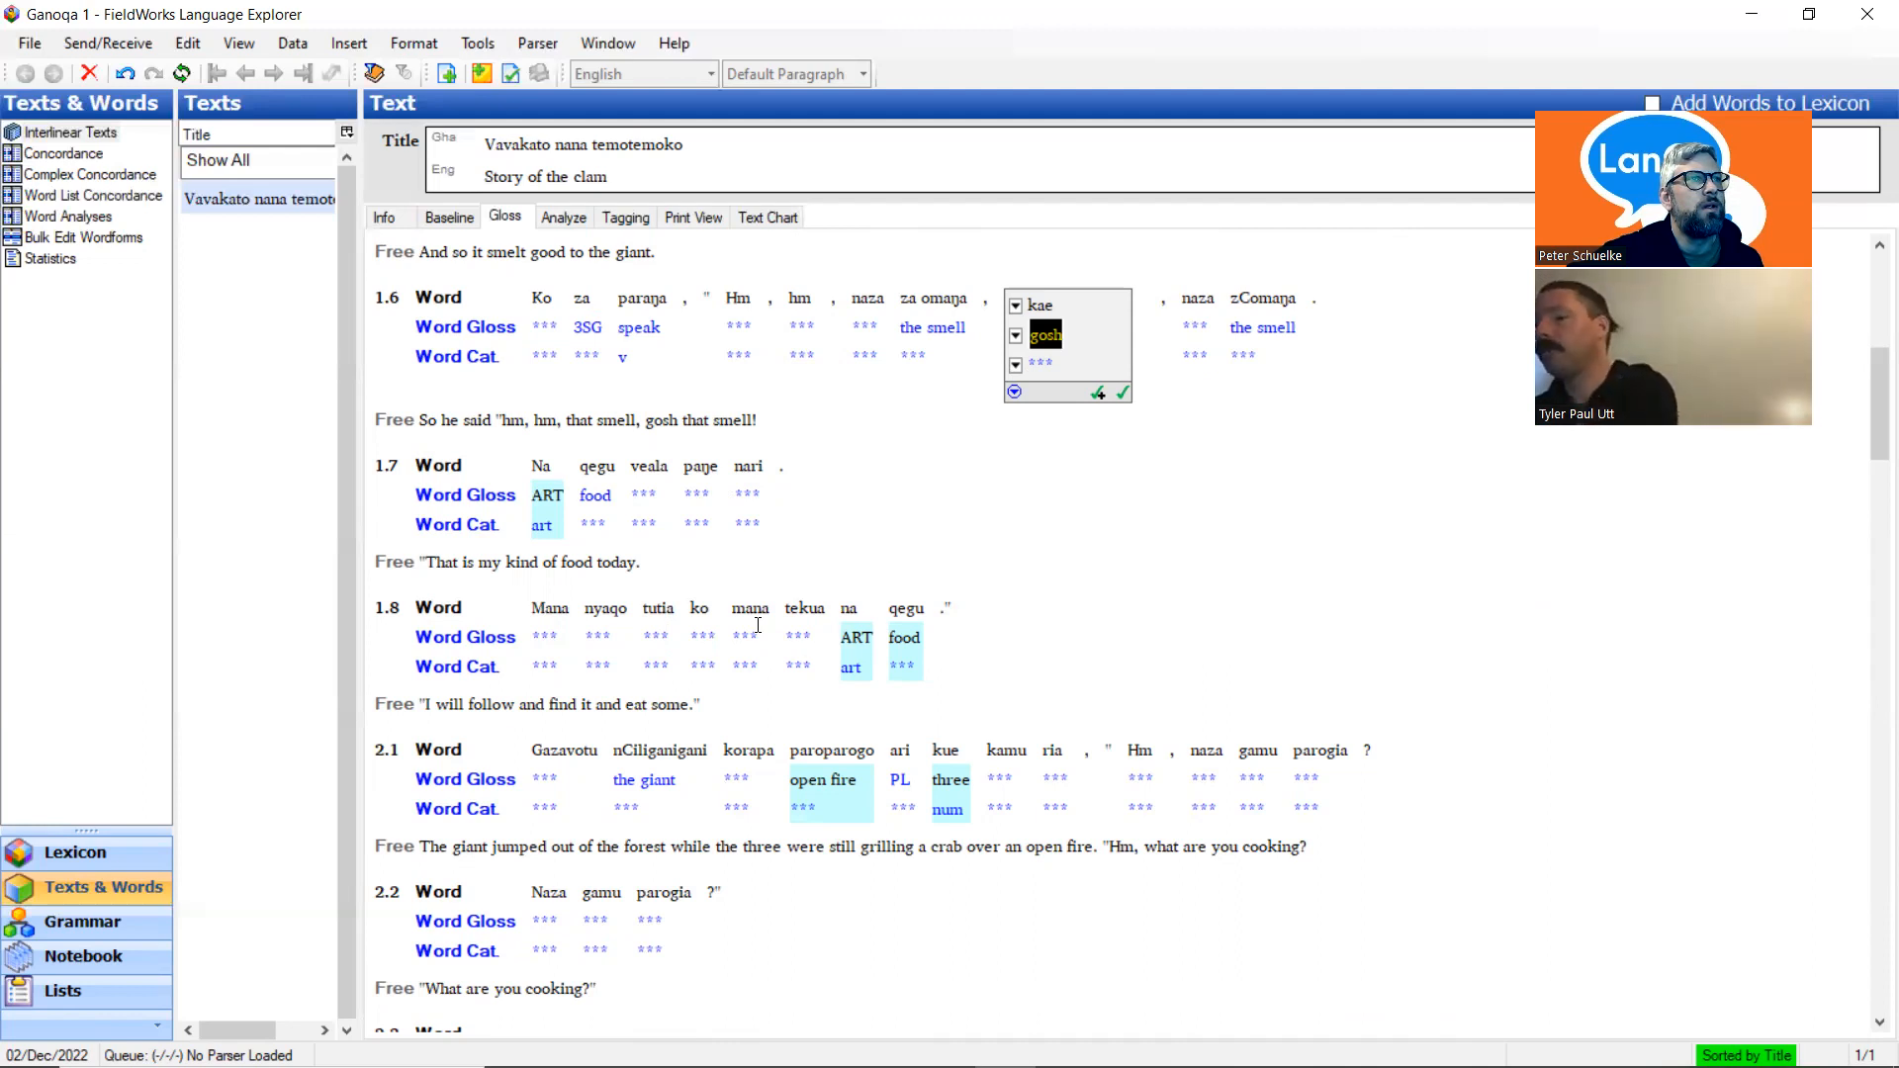
pyautogui.scroll(-5, 758, 625)
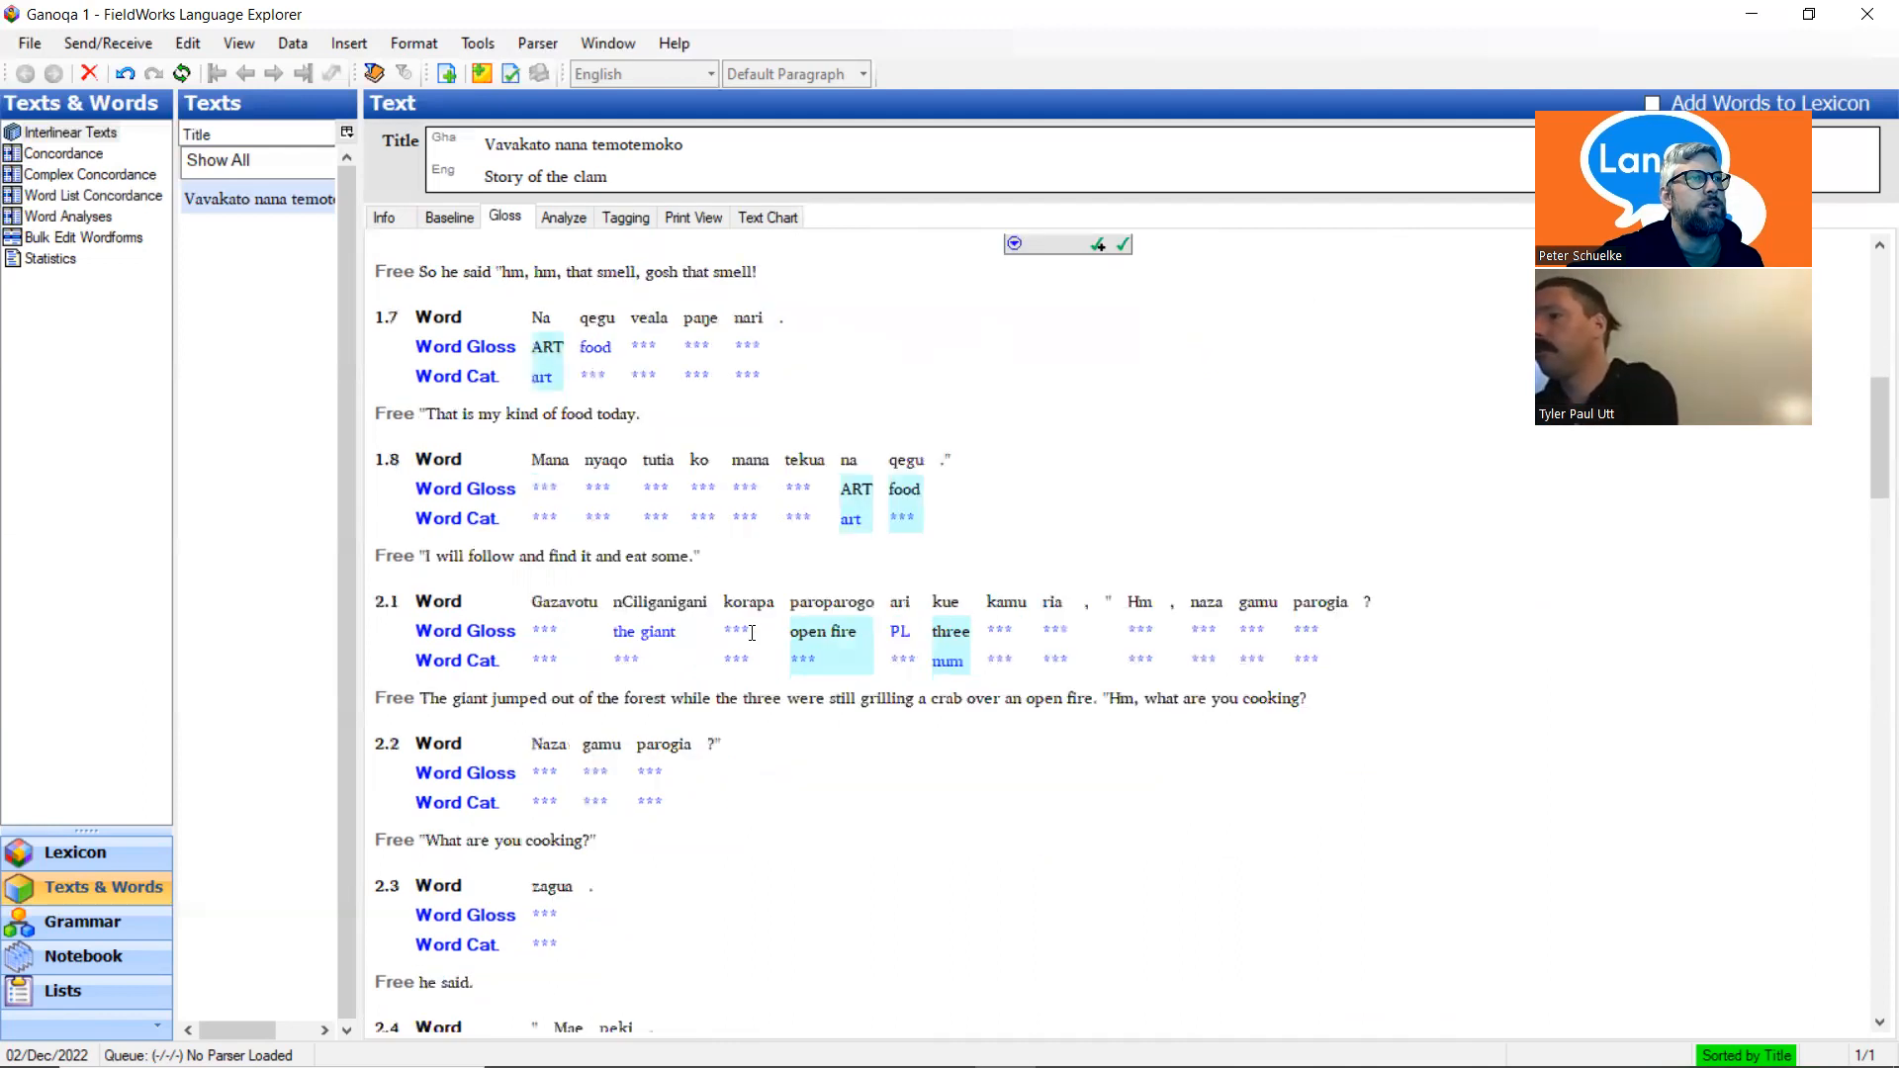
pyautogui.scroll(-7, 752, 633)
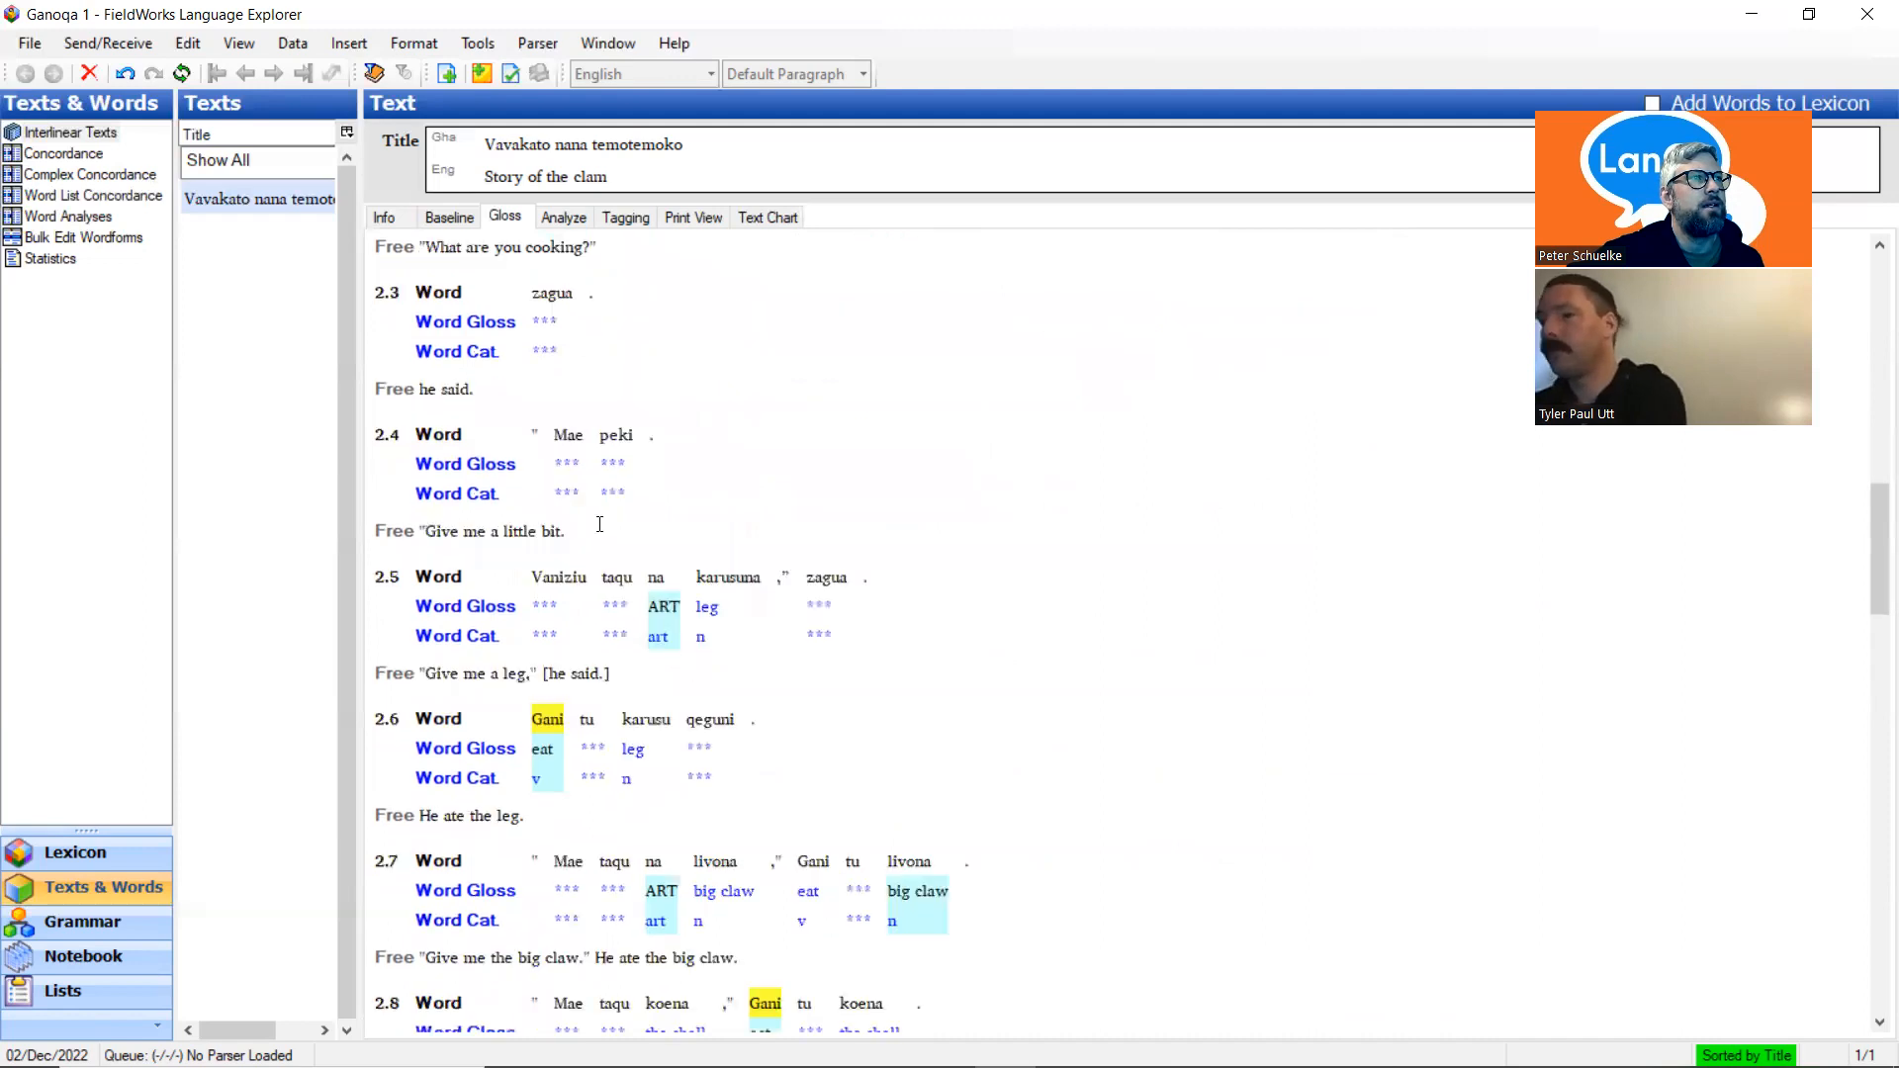
pyautogui.click(608, 505)
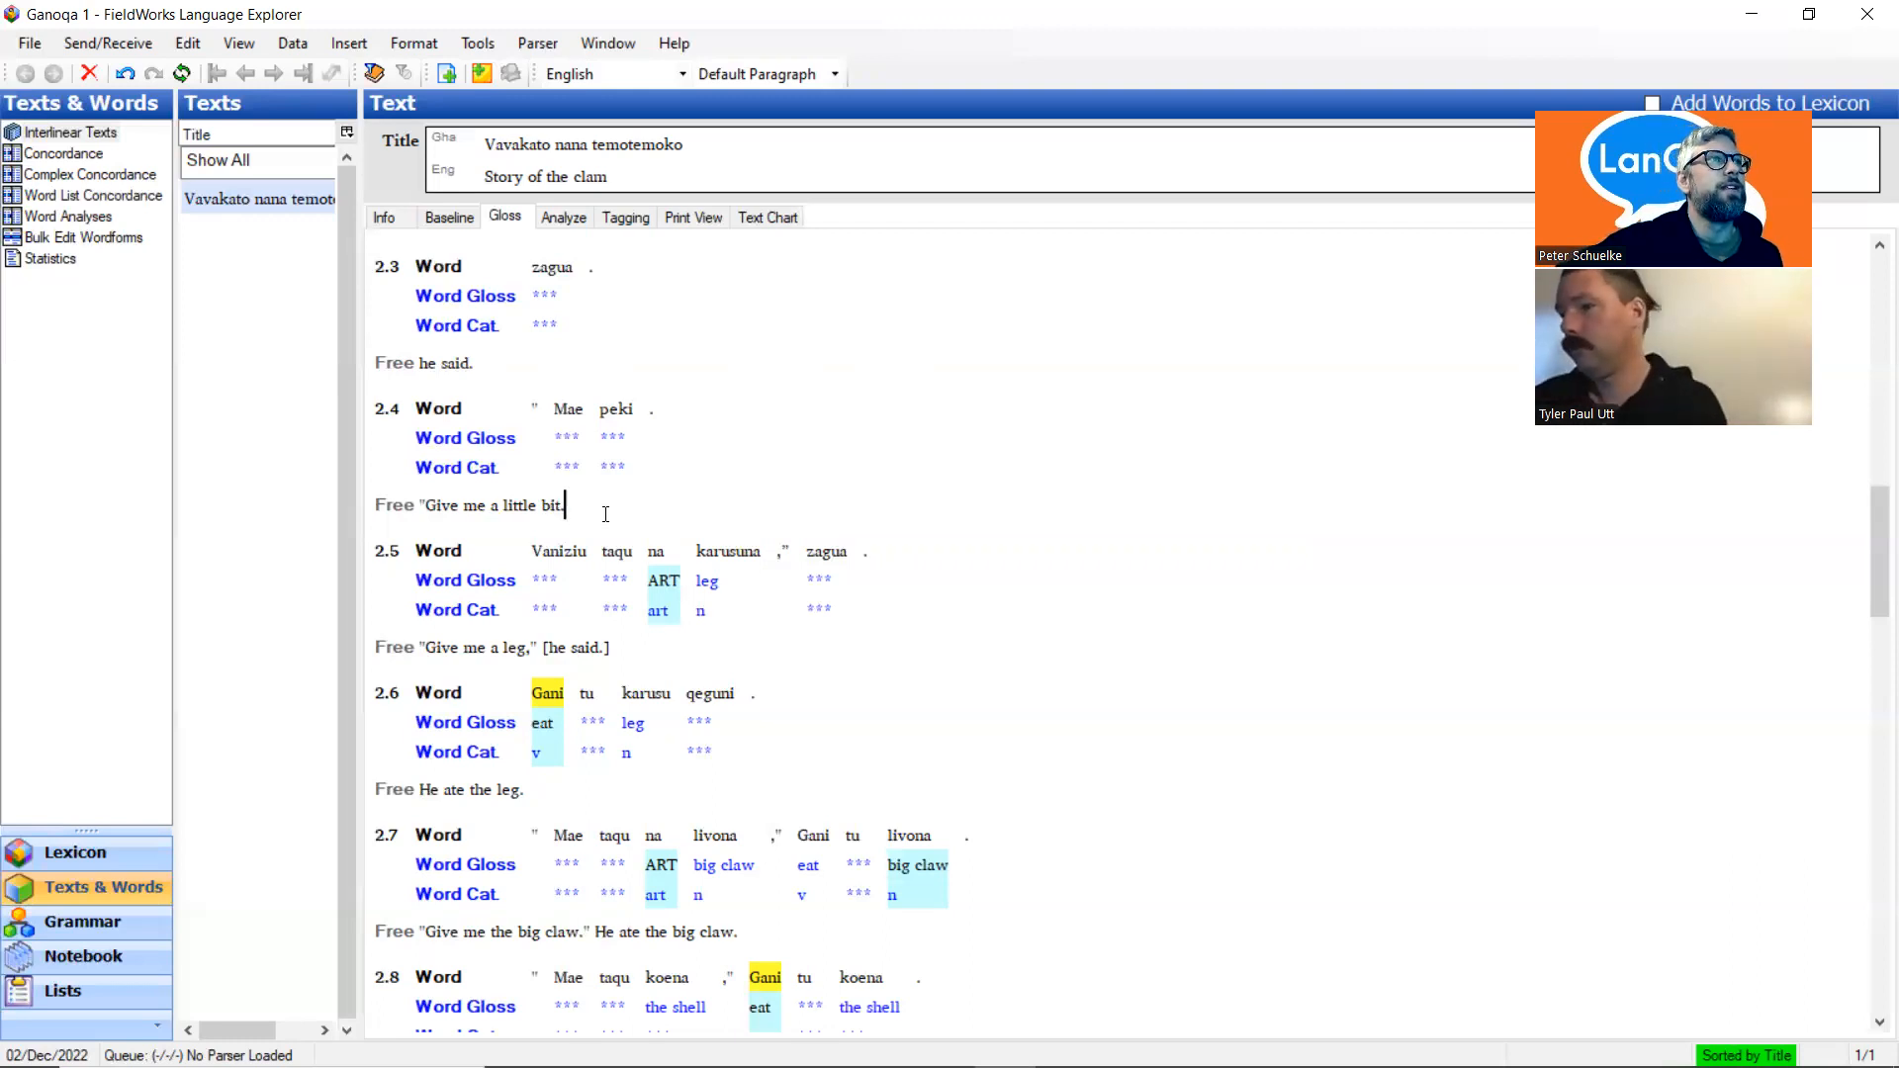
pyautogui.click(584, 437)
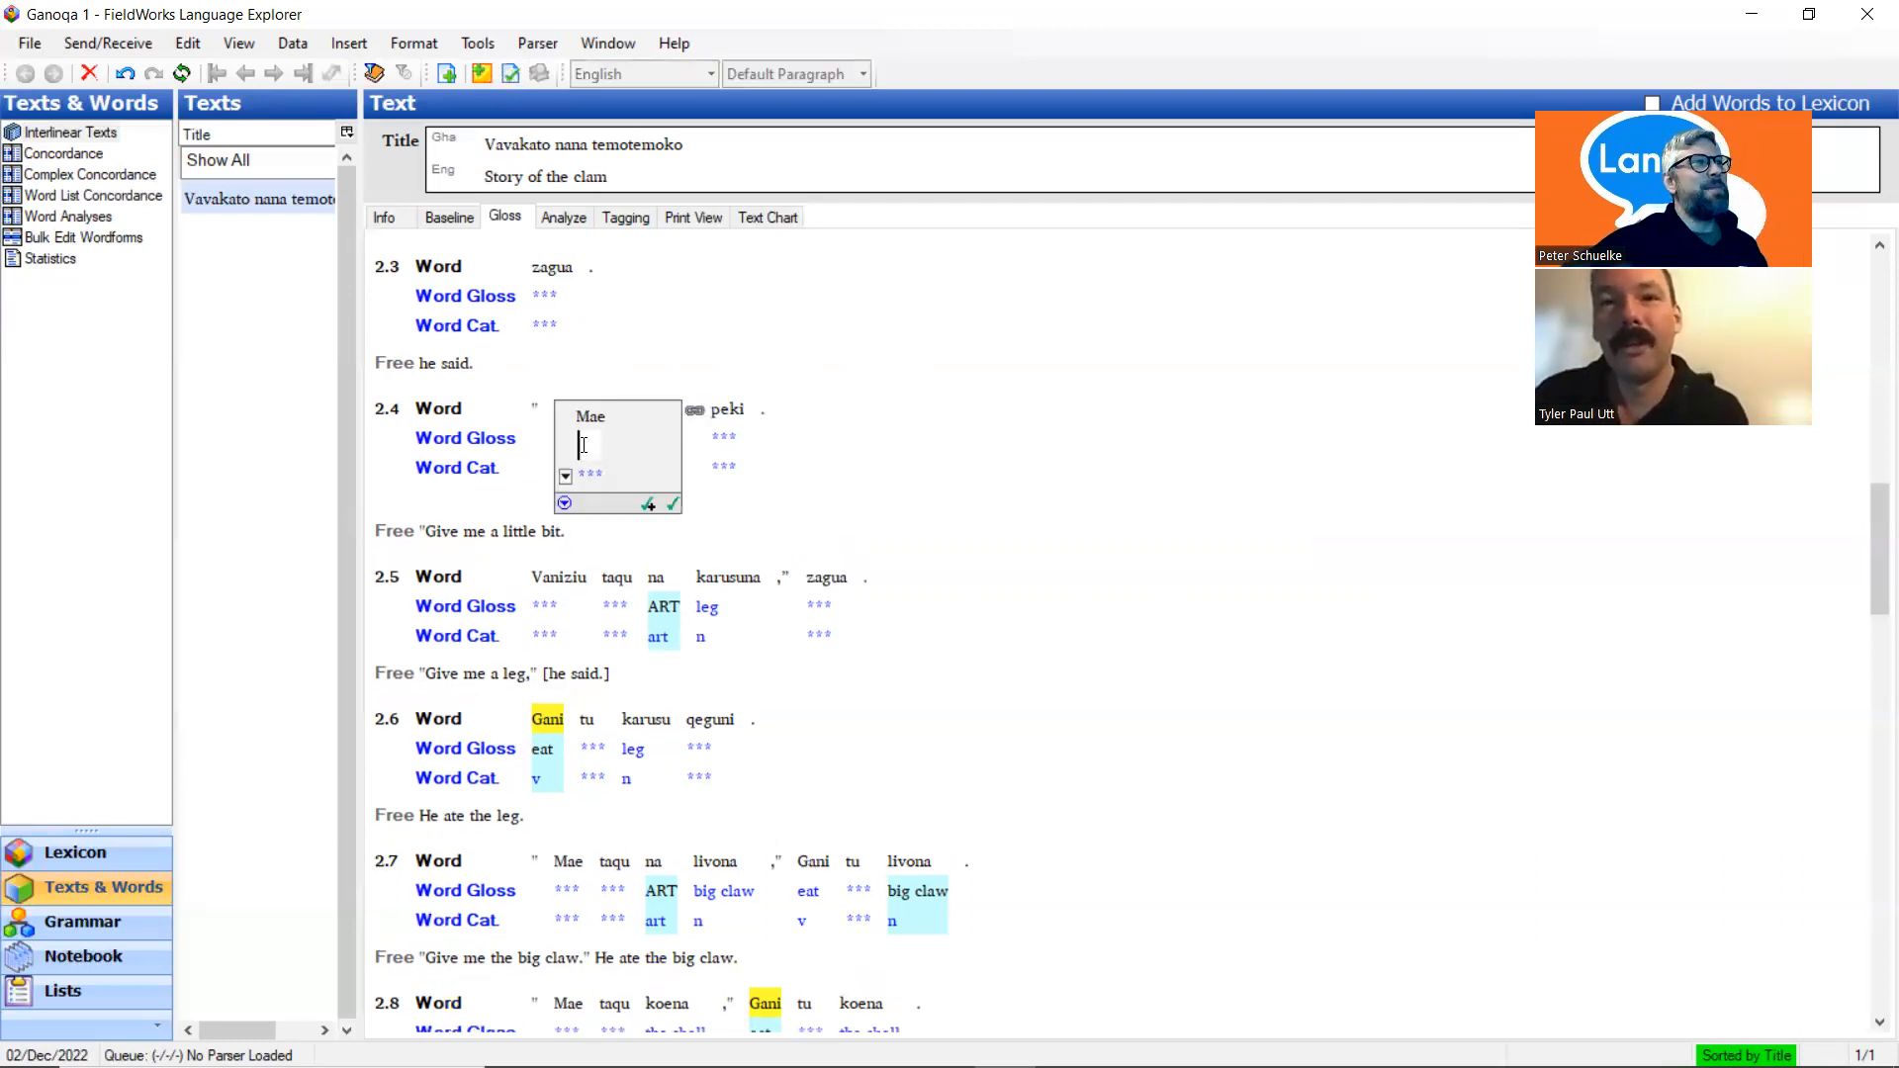
pyautogui.write('lither')
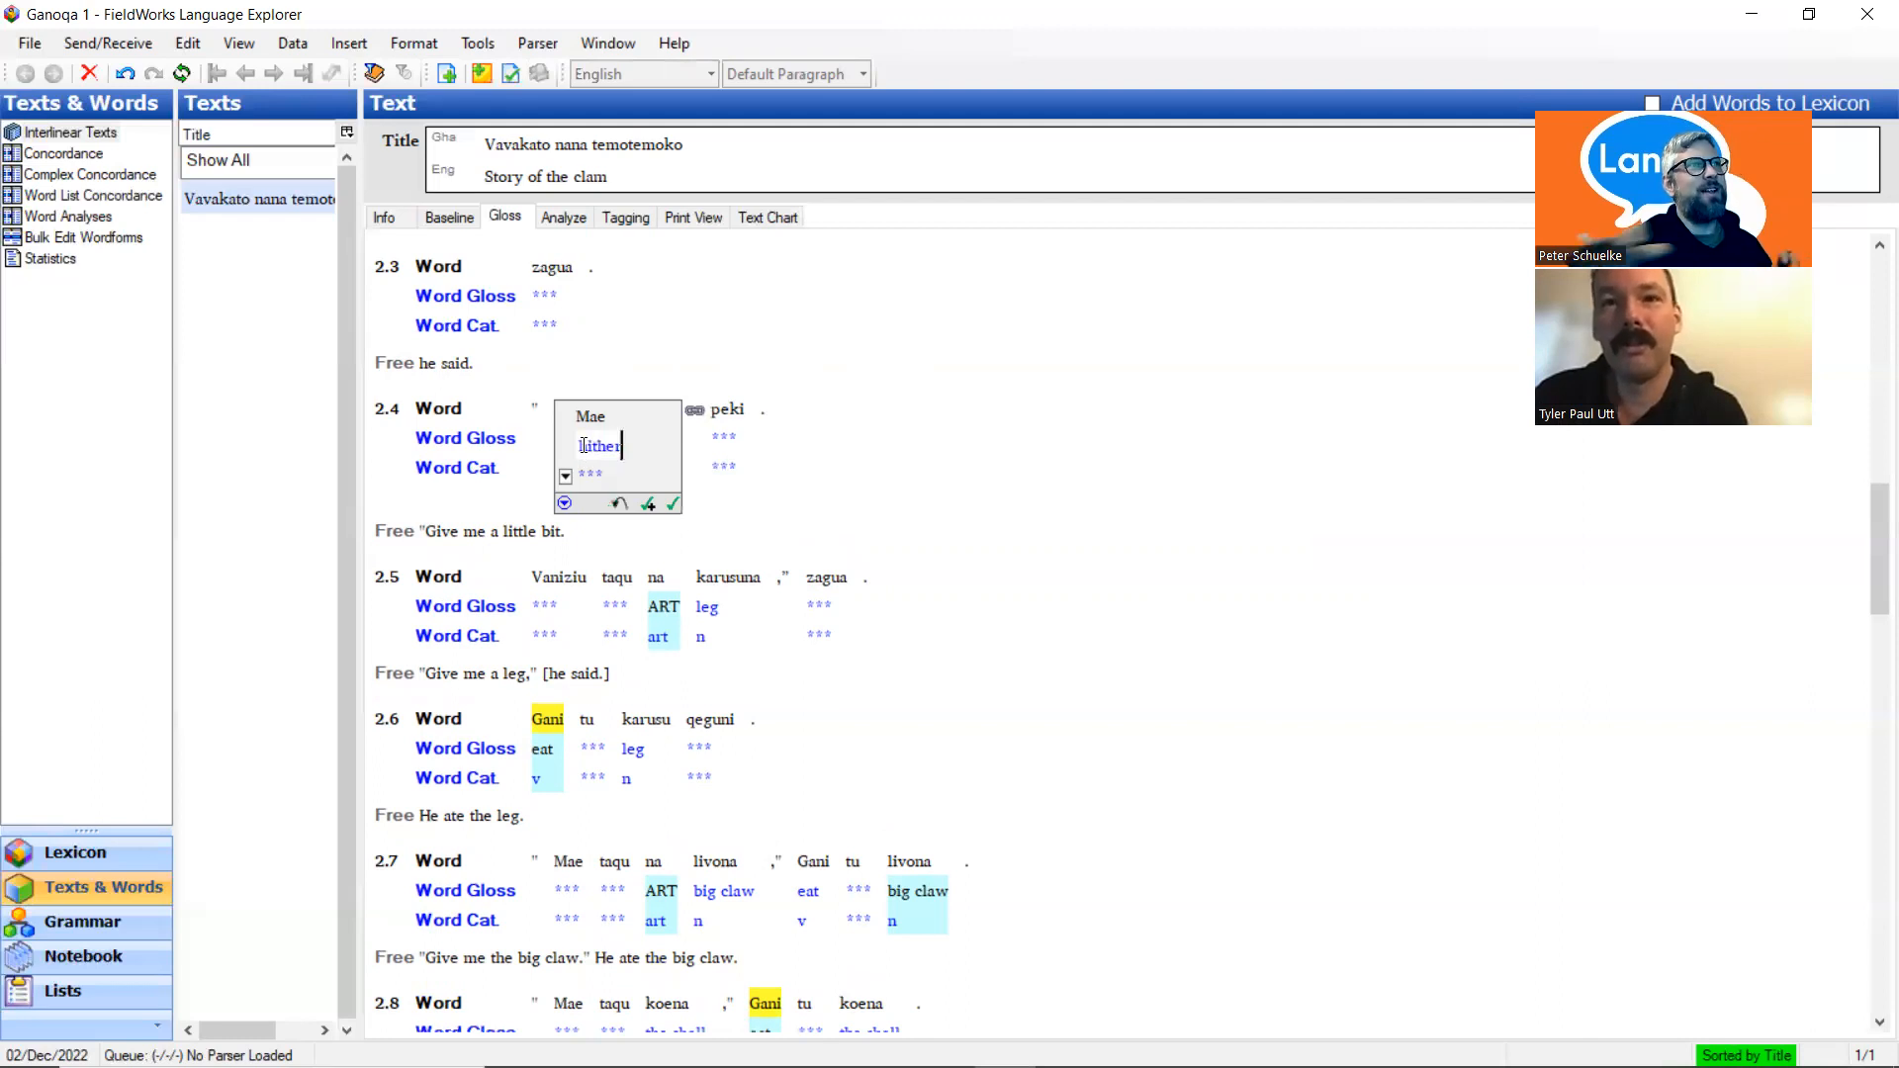
pyautogui.click(586, 539)
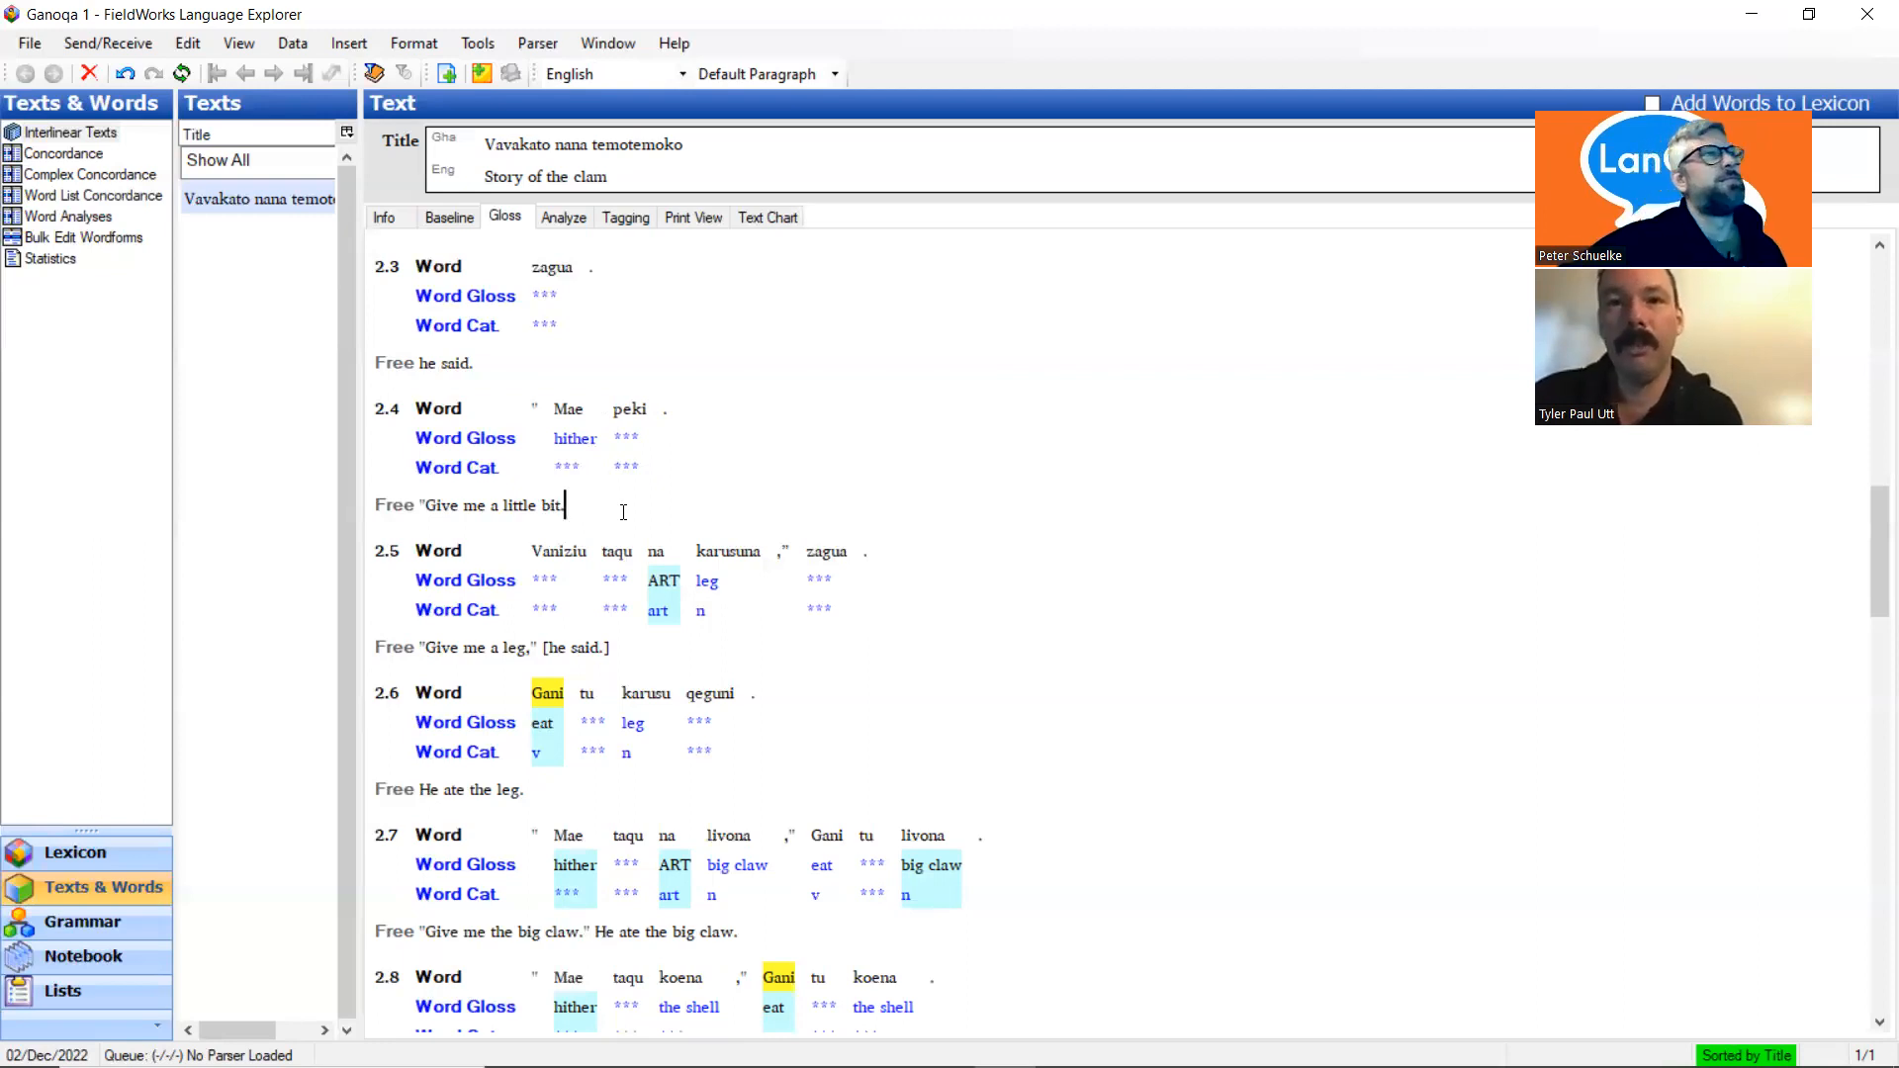
# Set the word gloss of "peki" in line 2.4 to "little bit"
pyautogui.click(653, 442)
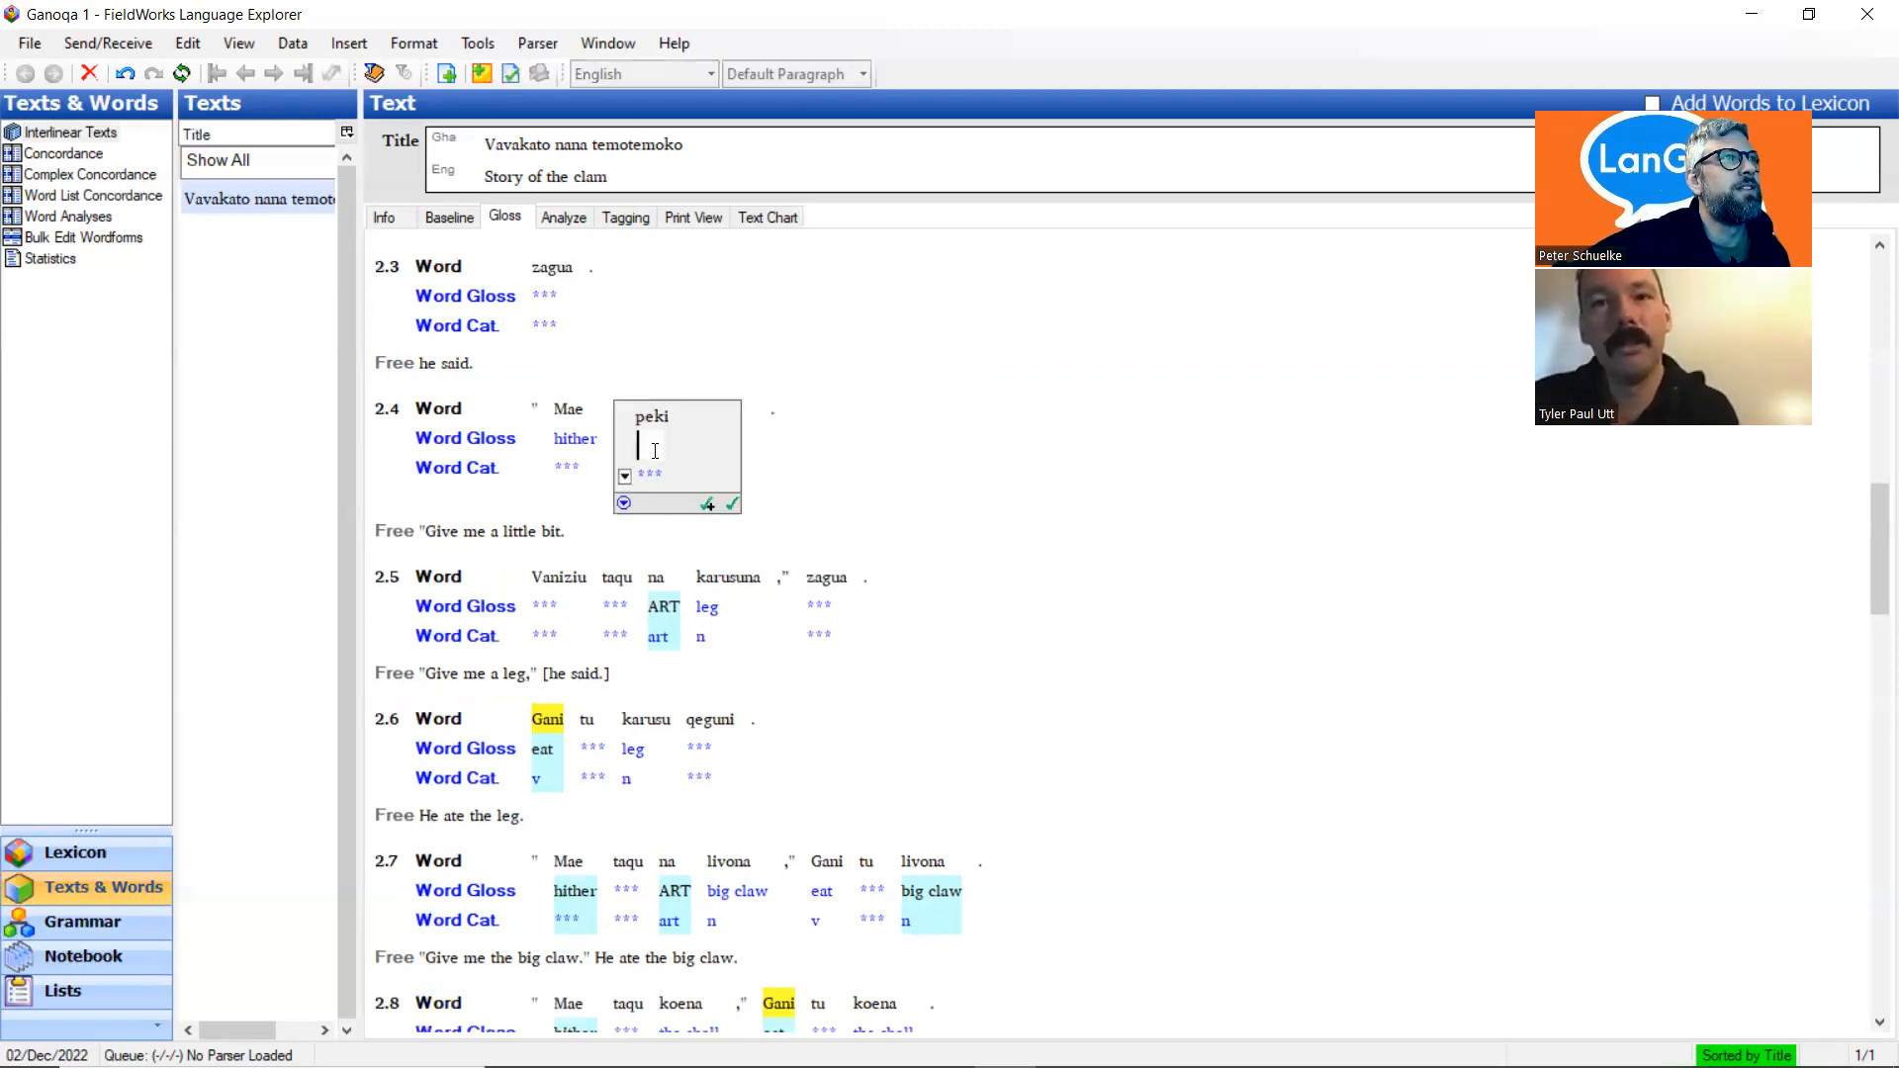
pyautogui.write('little')
pyautogui.write('bit')
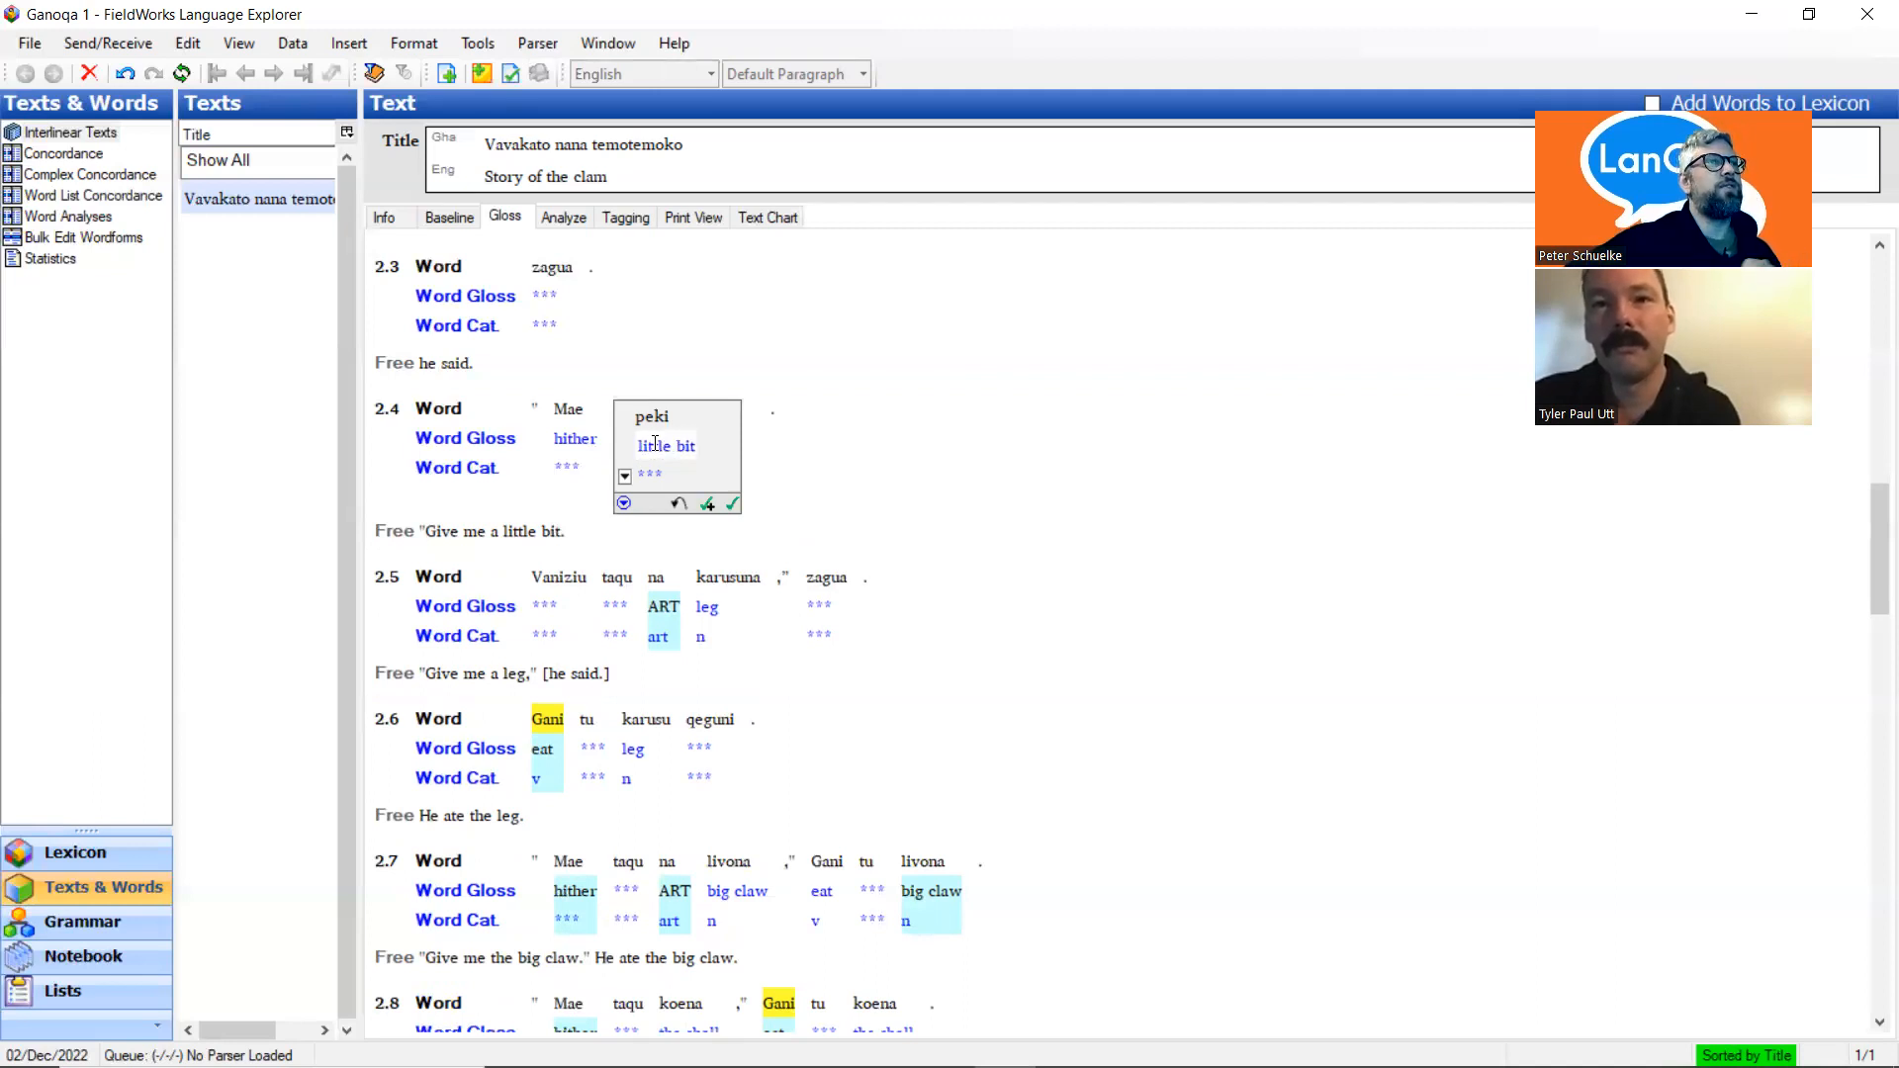
pyautogui.click(590, 535)
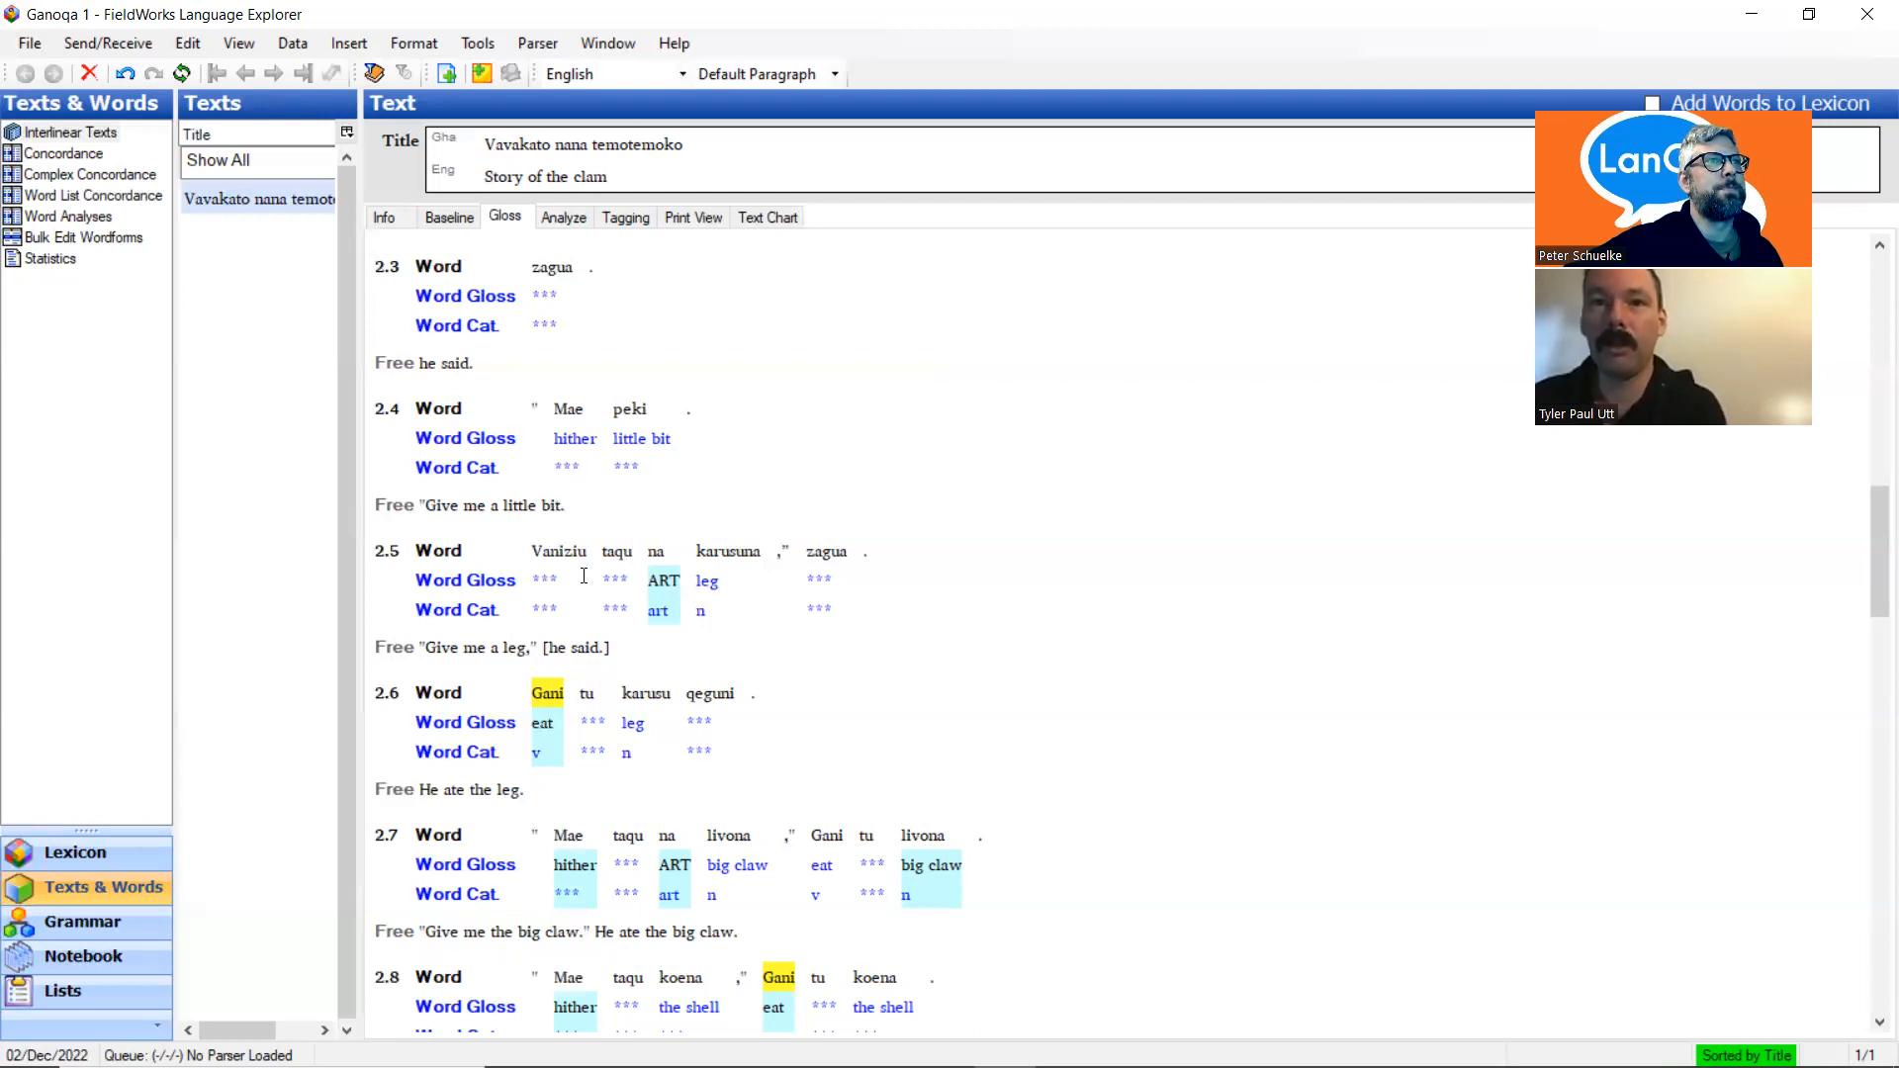
# Review the word glosses and free translations of lines 1.5 to 2.8, looking for words that still lack glosses
pyautogui.scroll(-3, 583, 575)
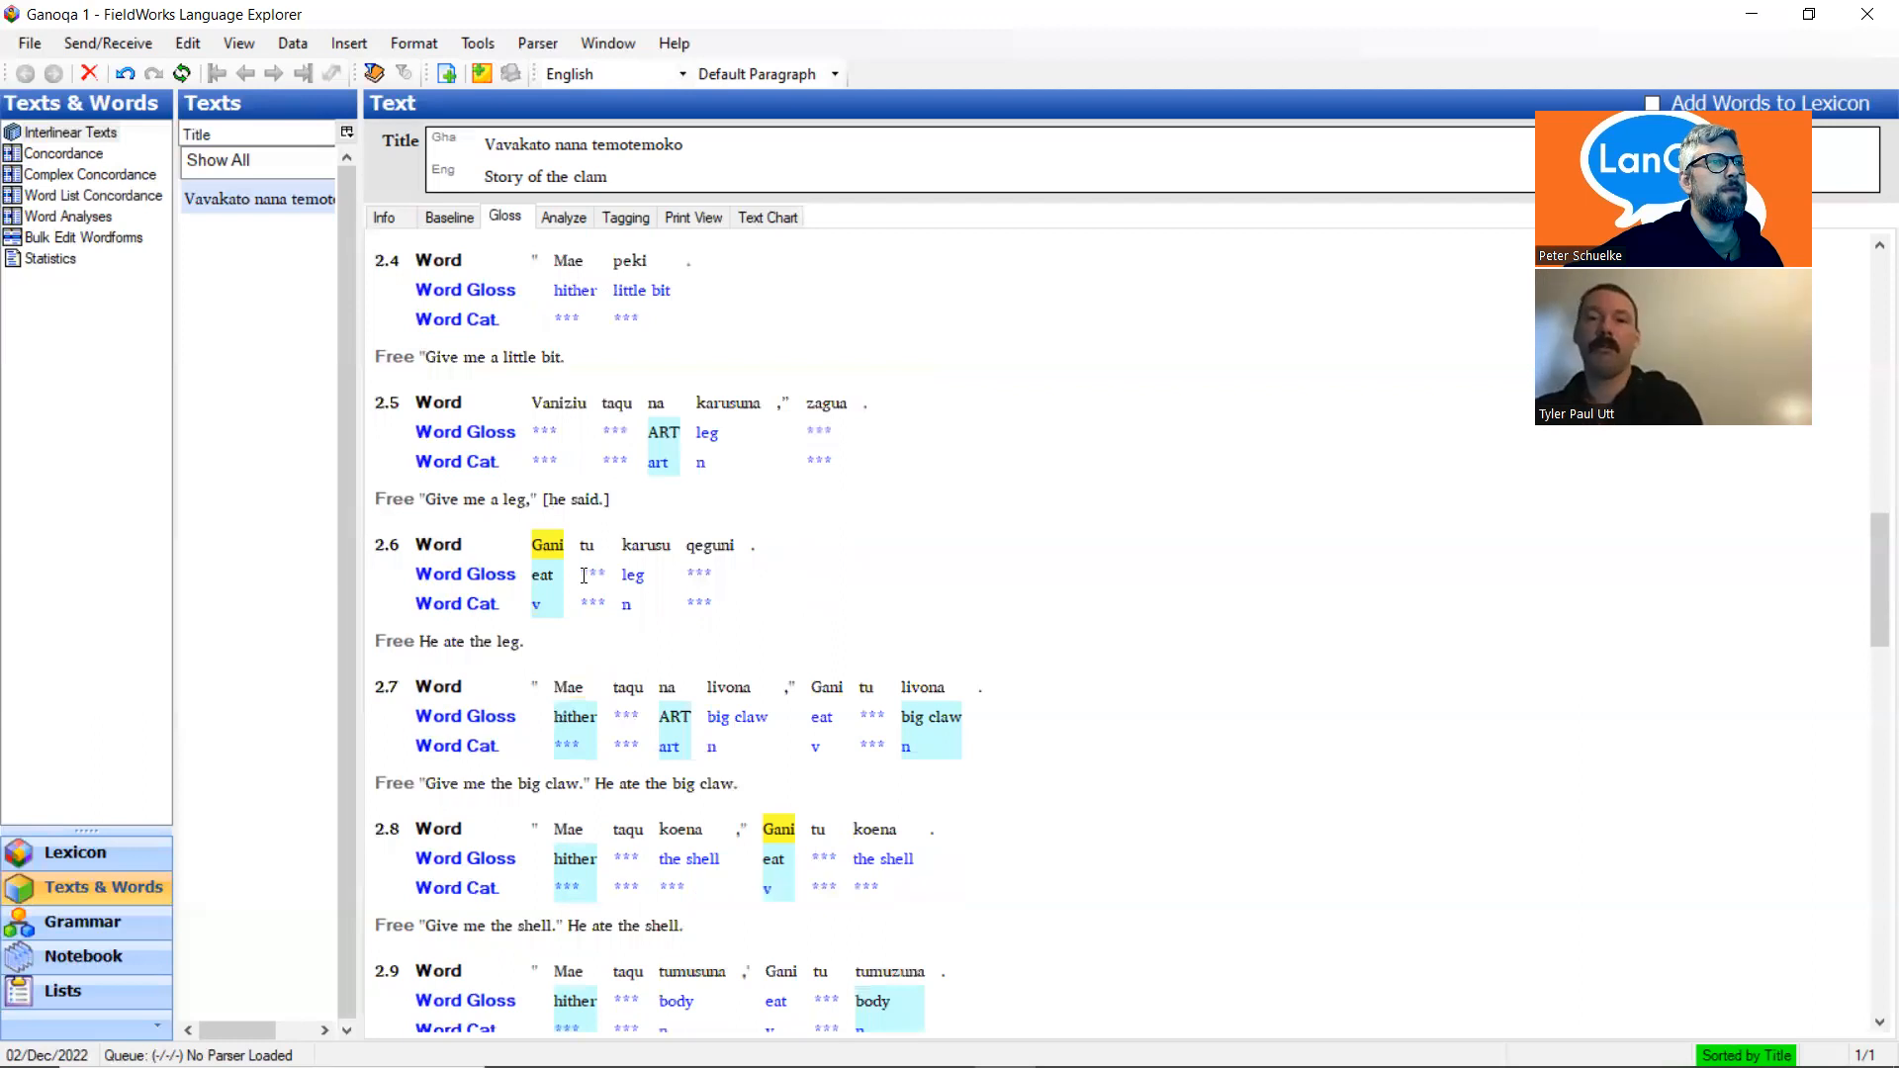
pyautogui.scroll(3, 583, 576)
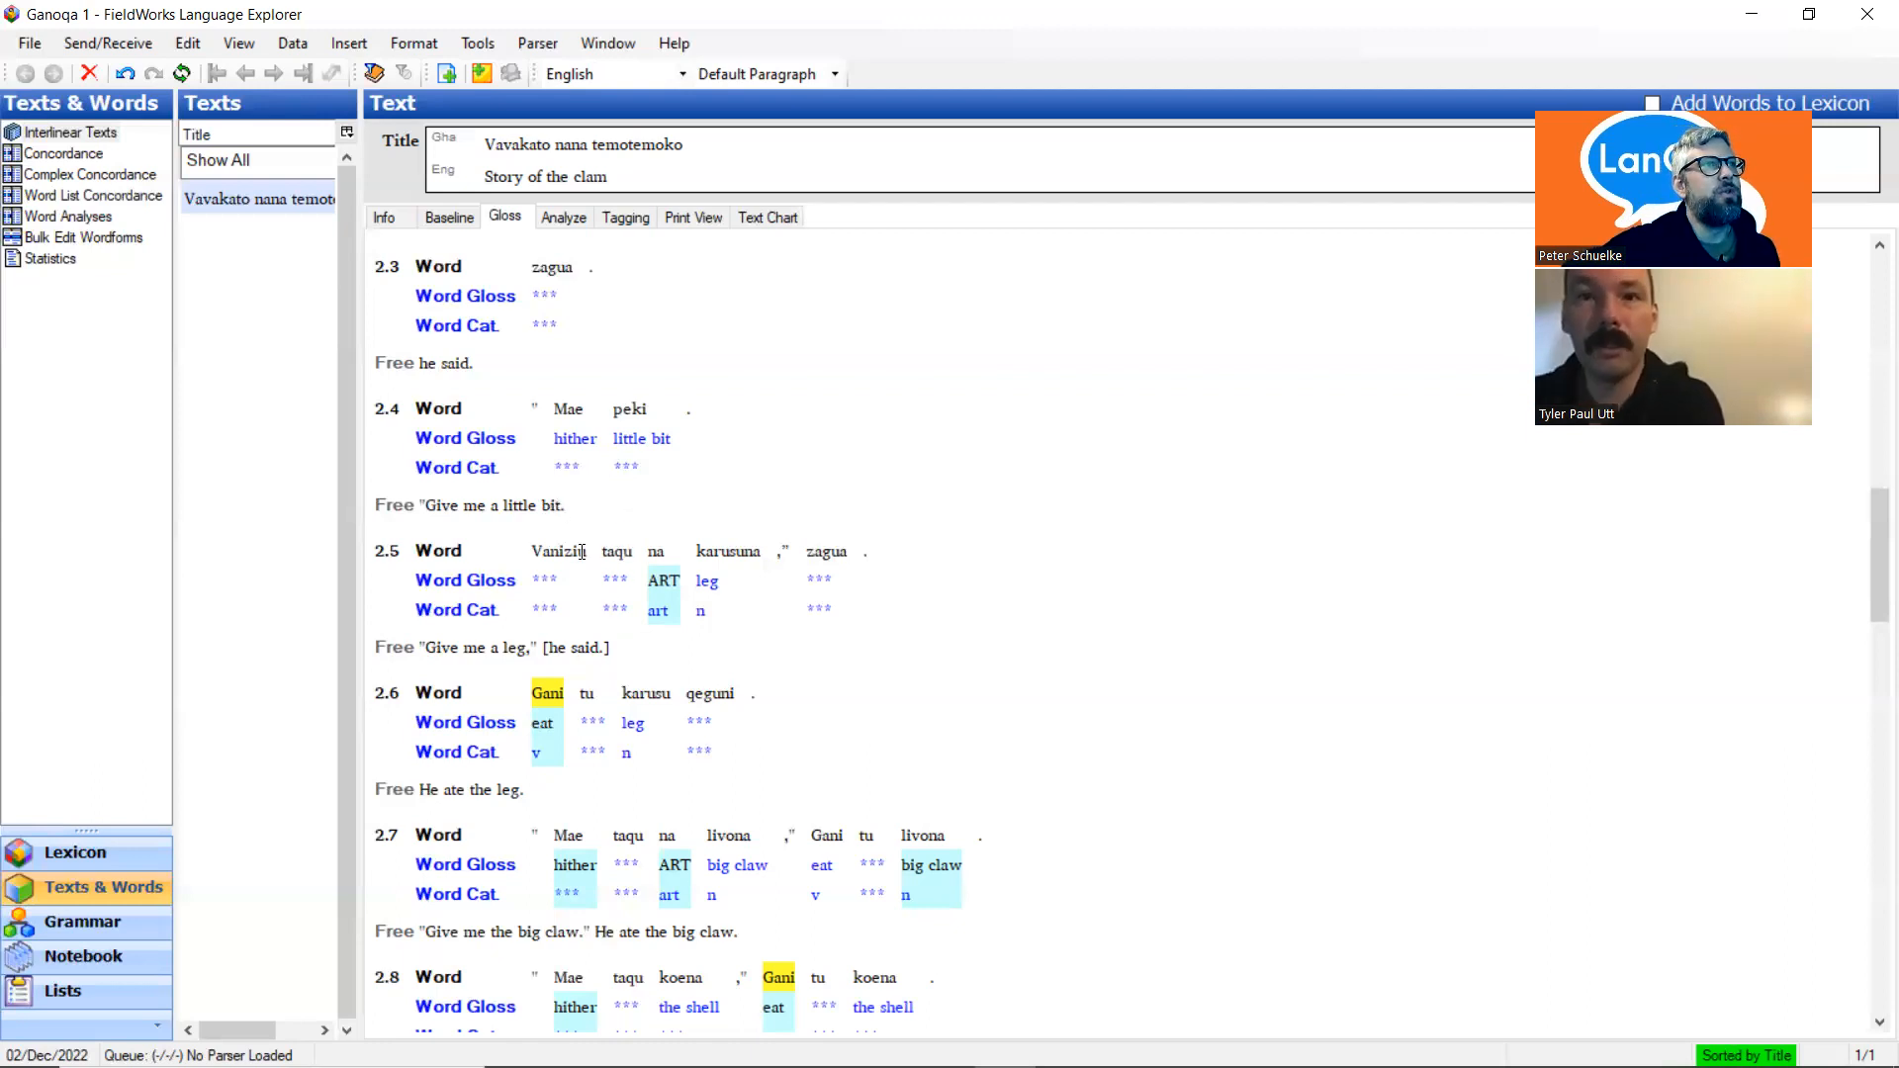
pyautogui.scroll(5, 581, 552)
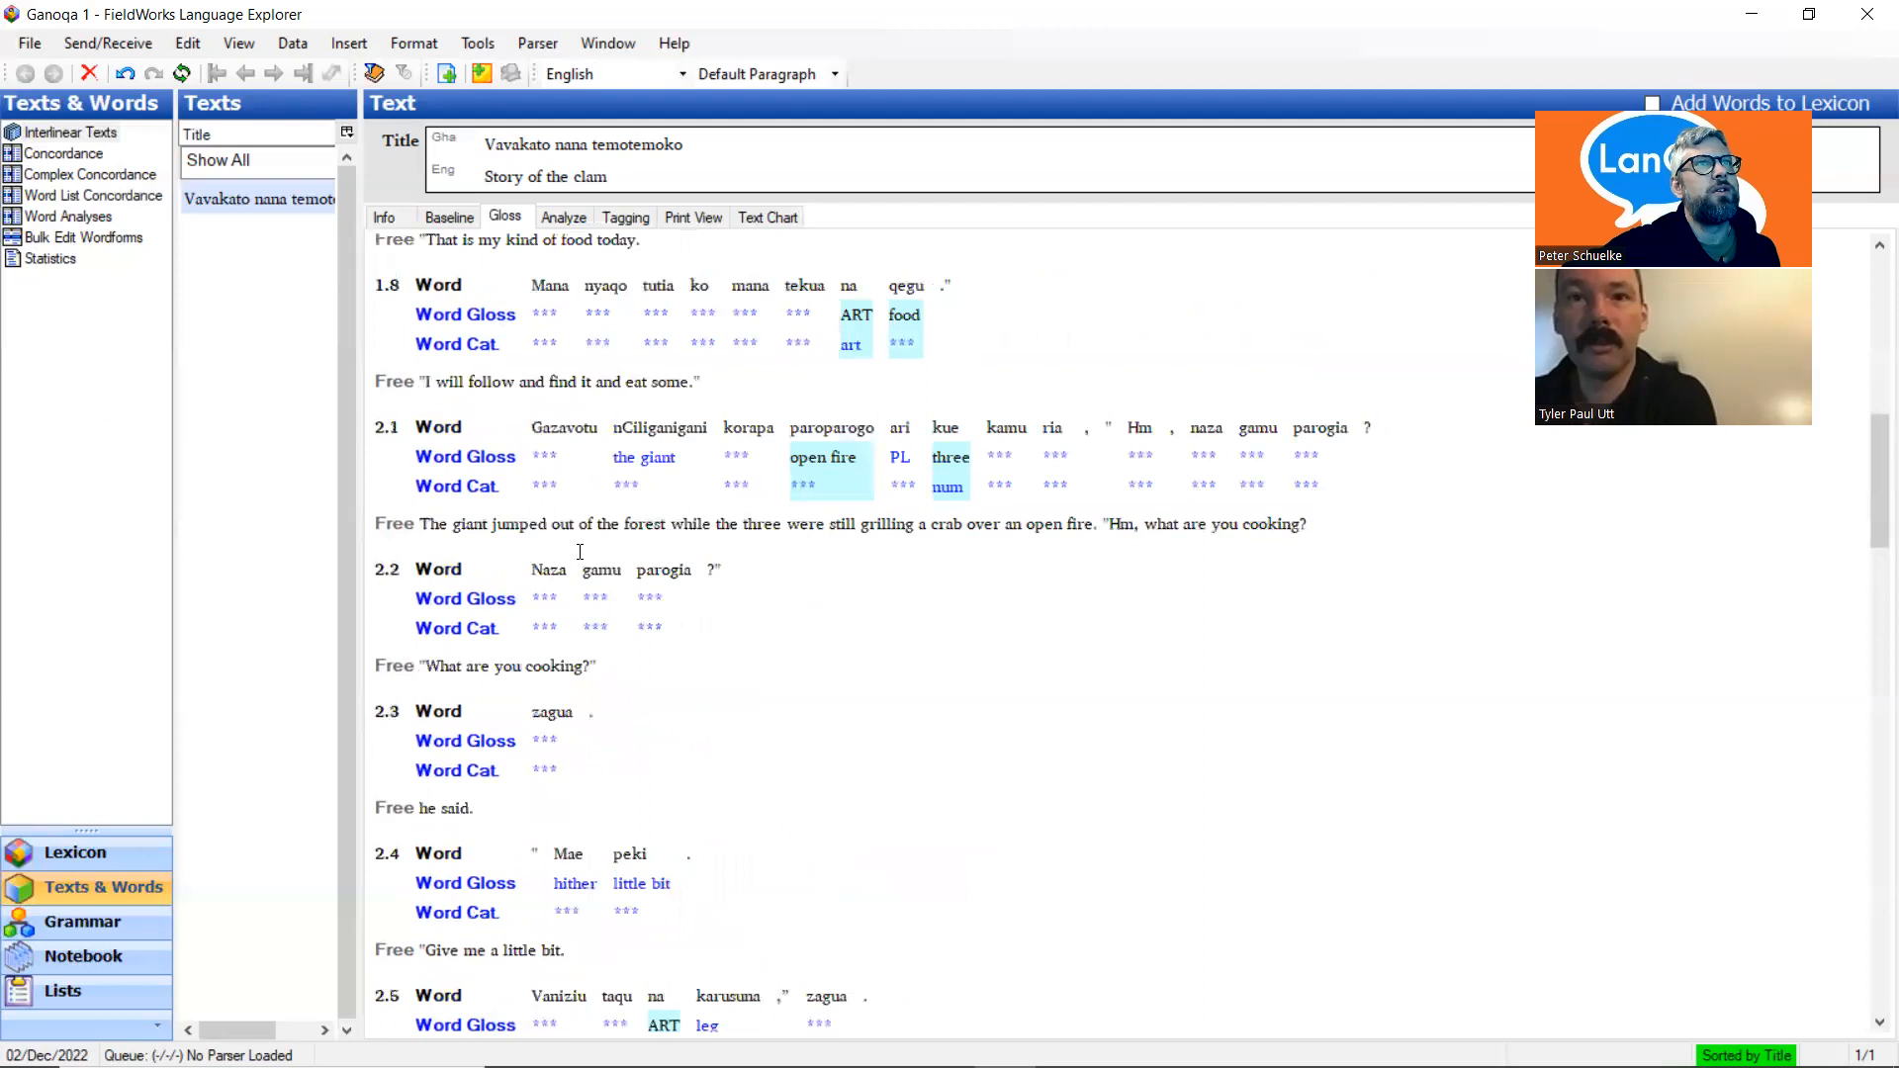
pyautogui.scroll(2, 581, 551)
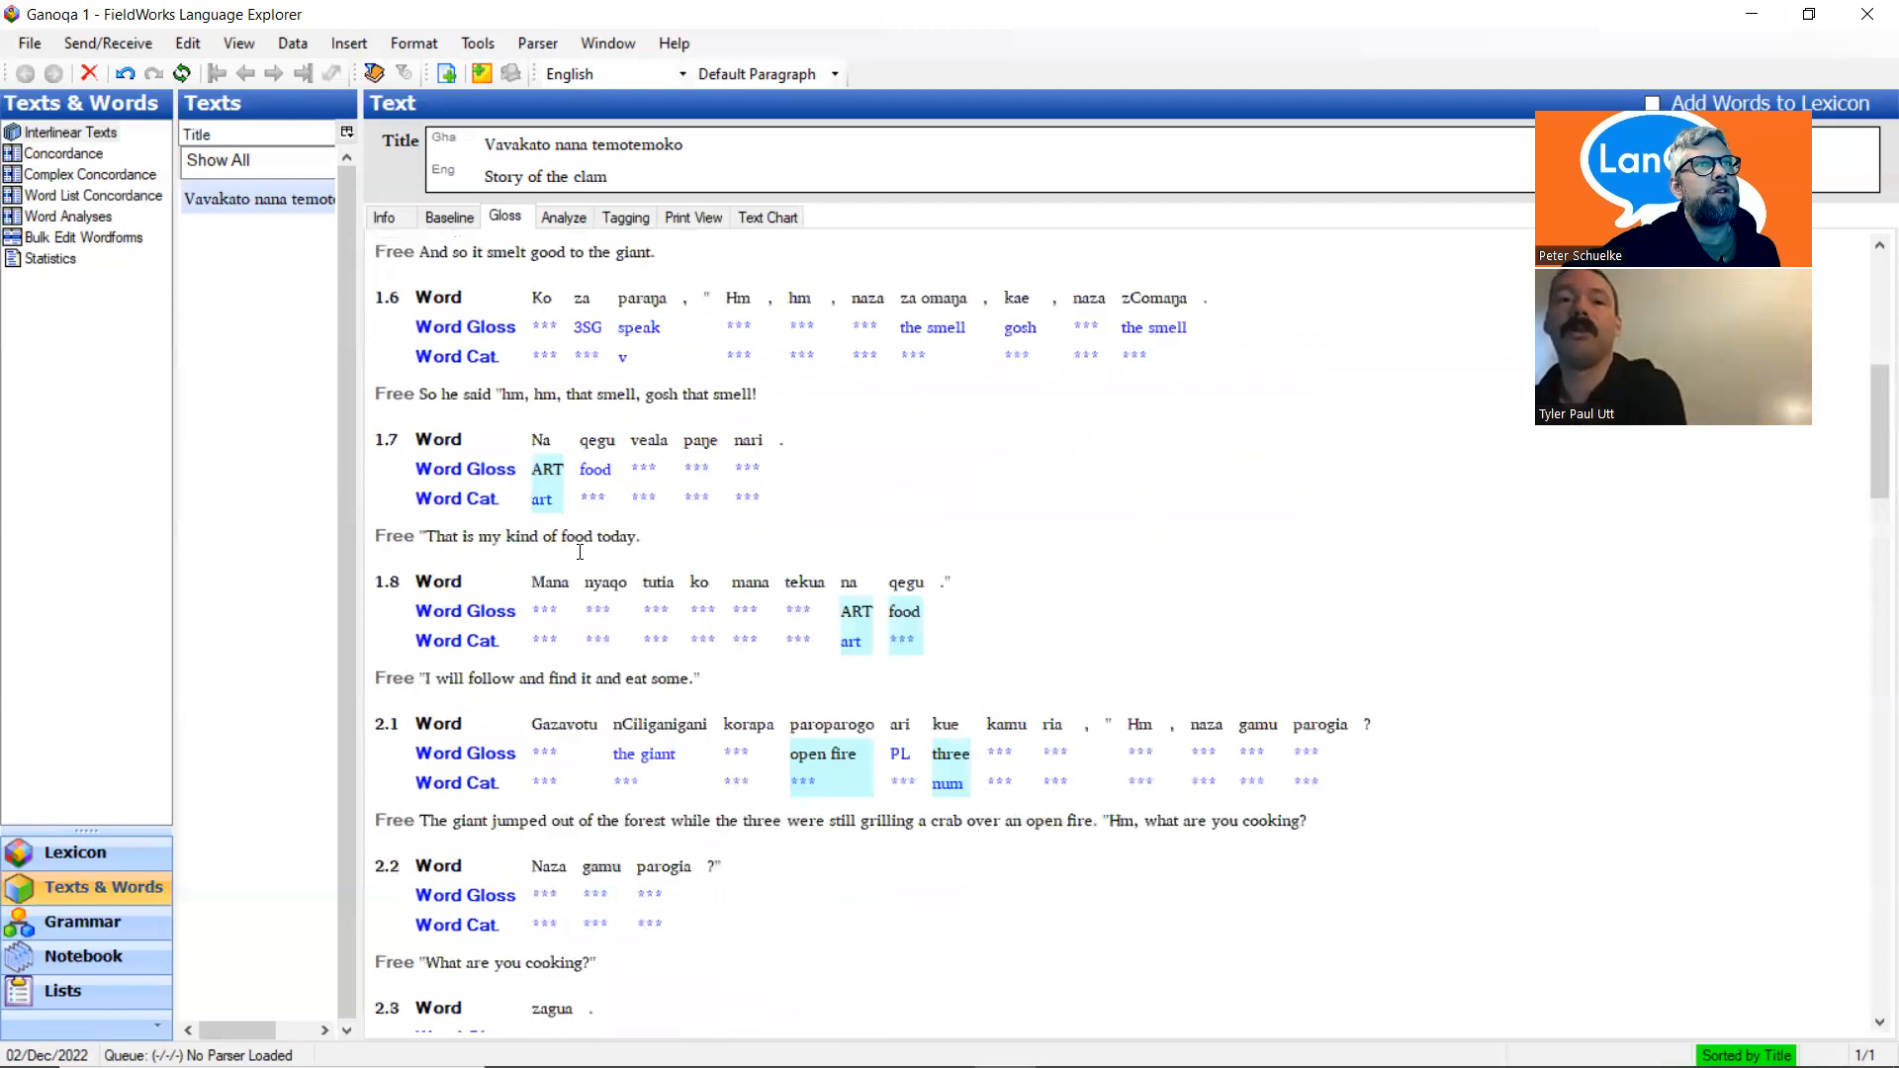
pyautogui.scroll(-1, 587, 552)
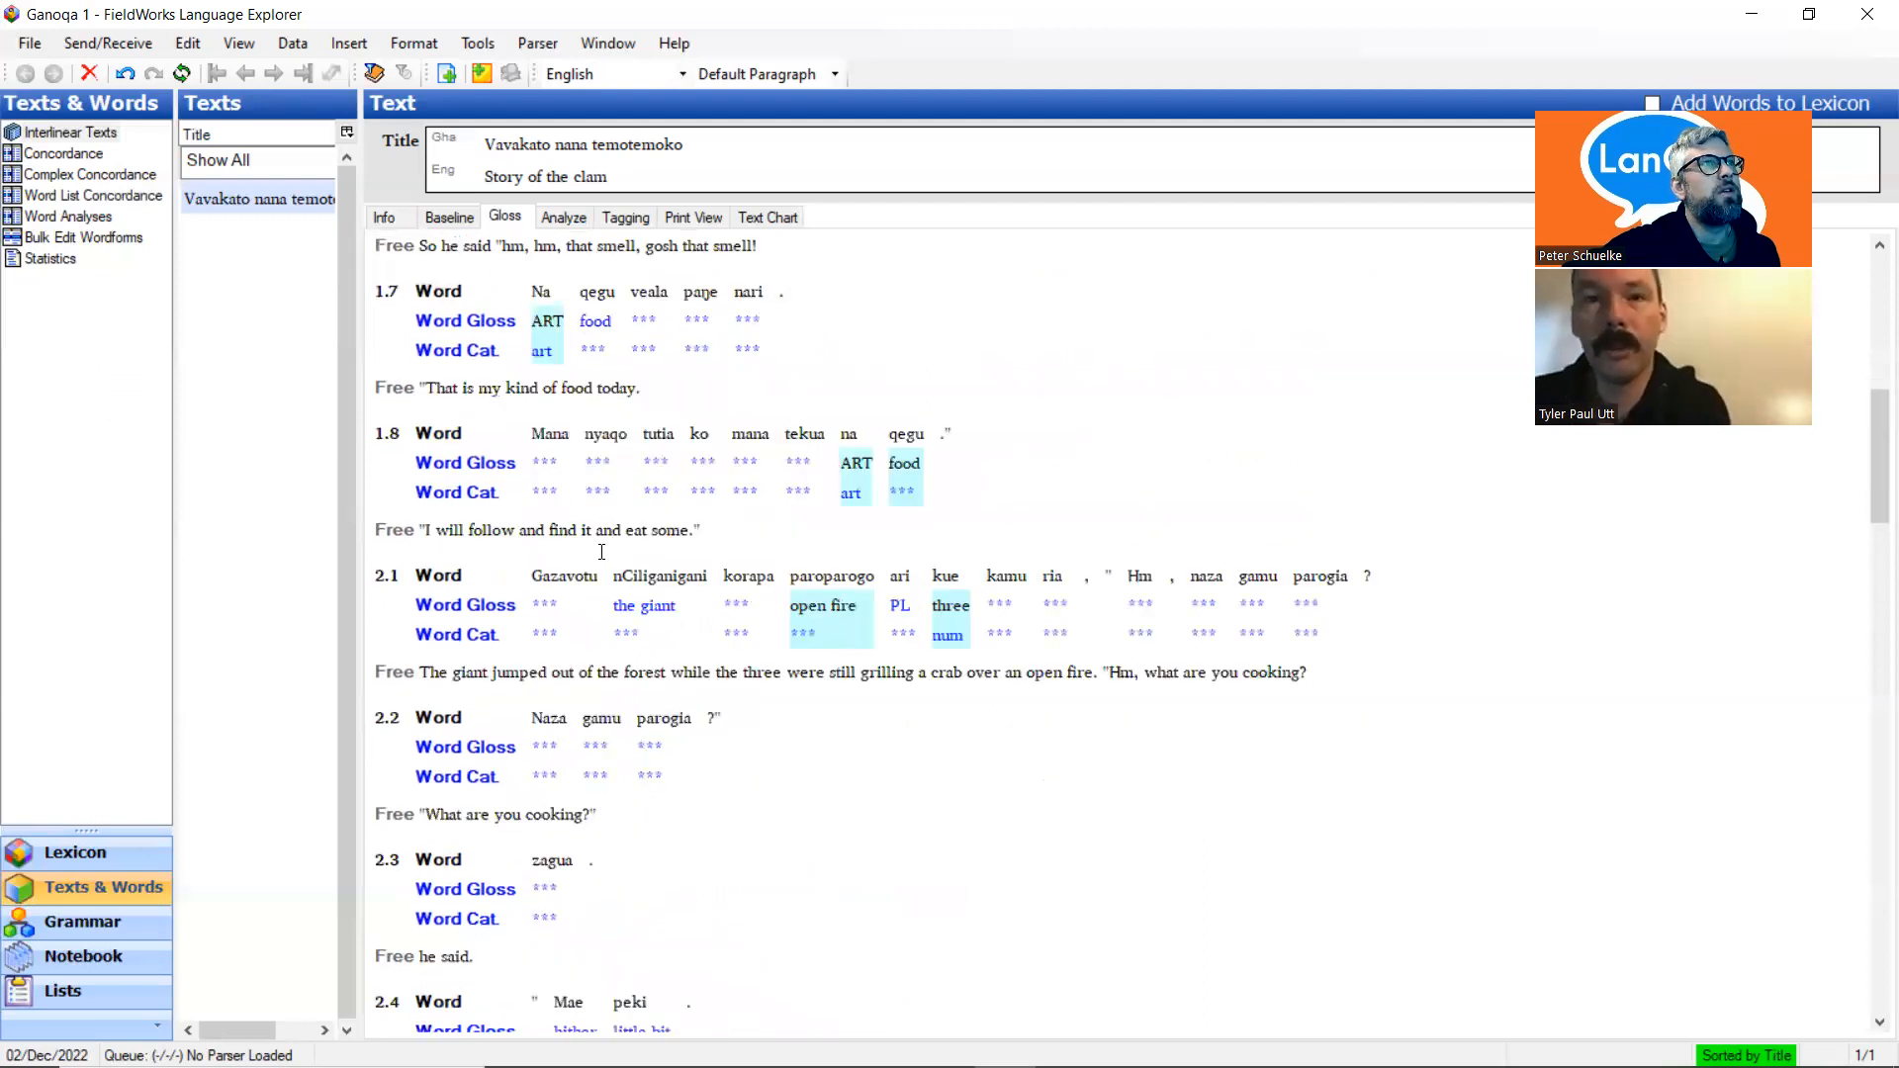
pyautogui.scroll(2, 602, 552)
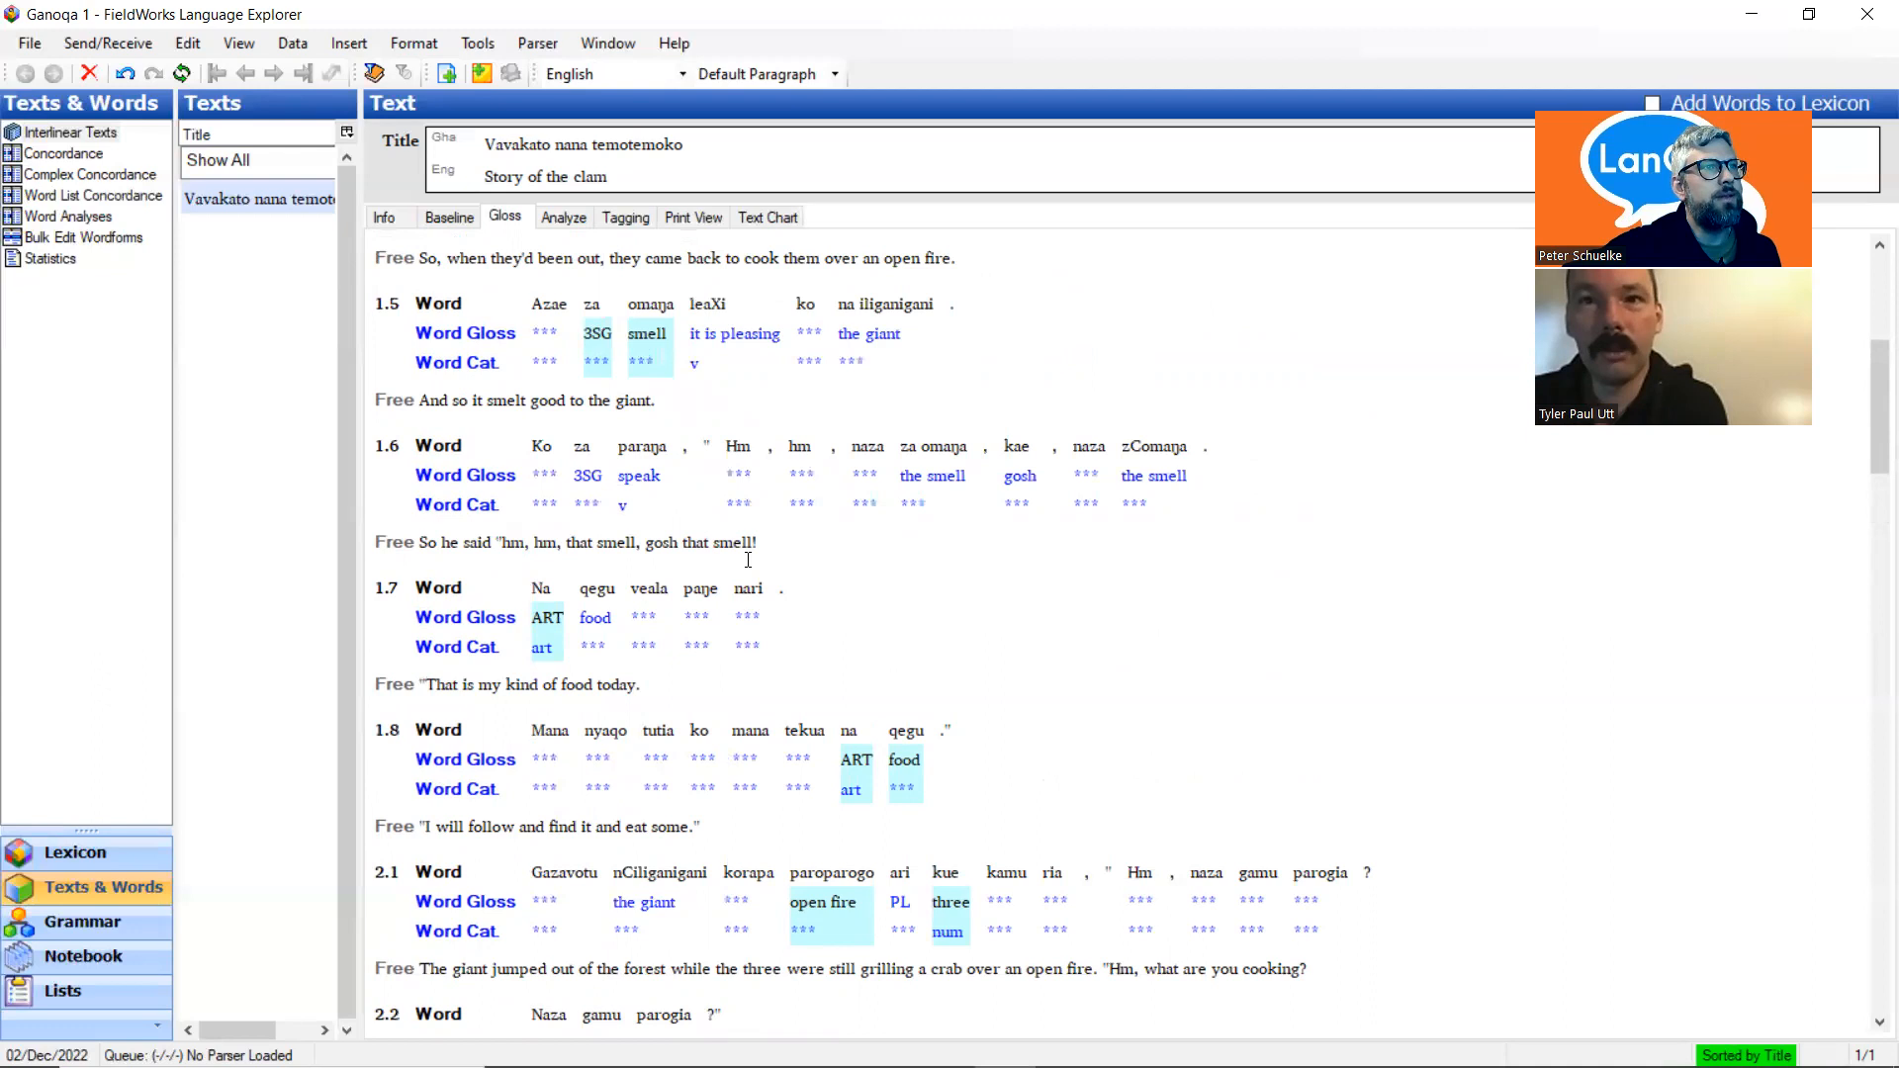
pyautogui.scroll(-3, 748, 560)
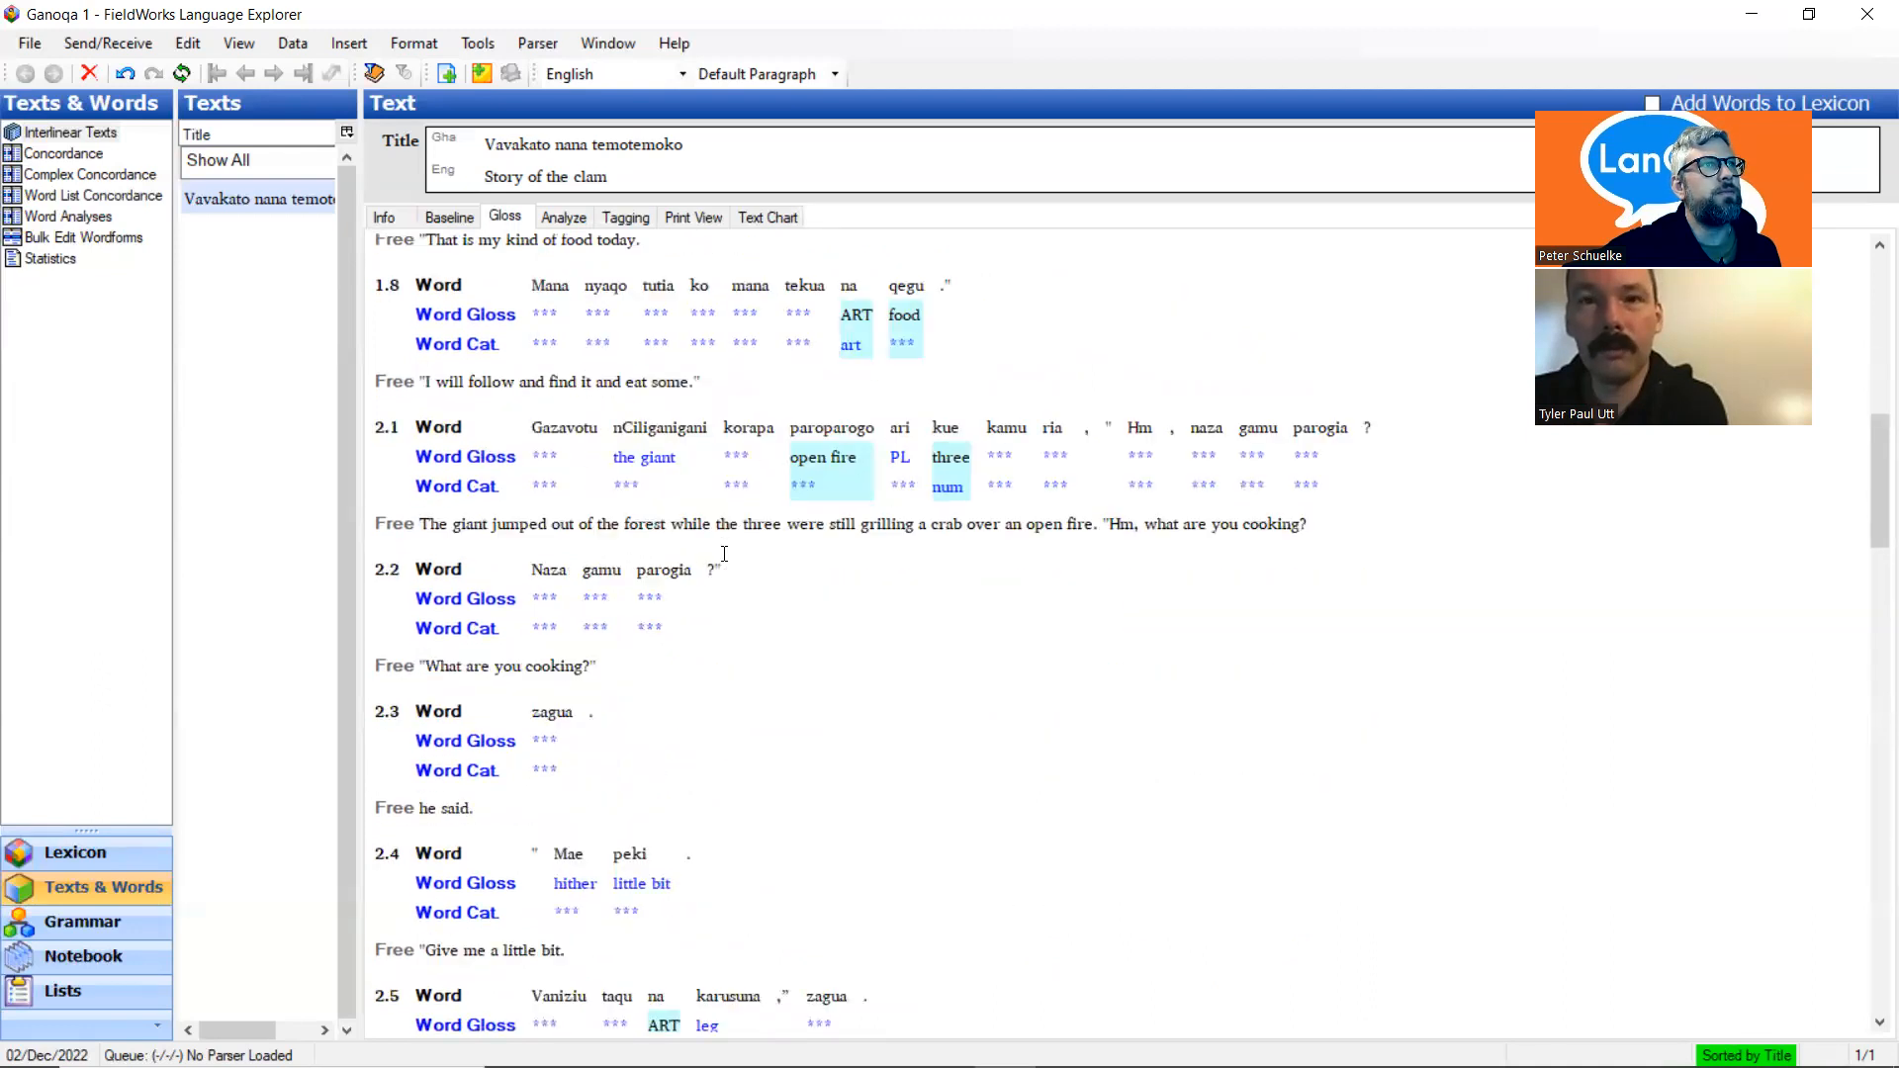
pyautogui.scroll(-1, 676, 321)
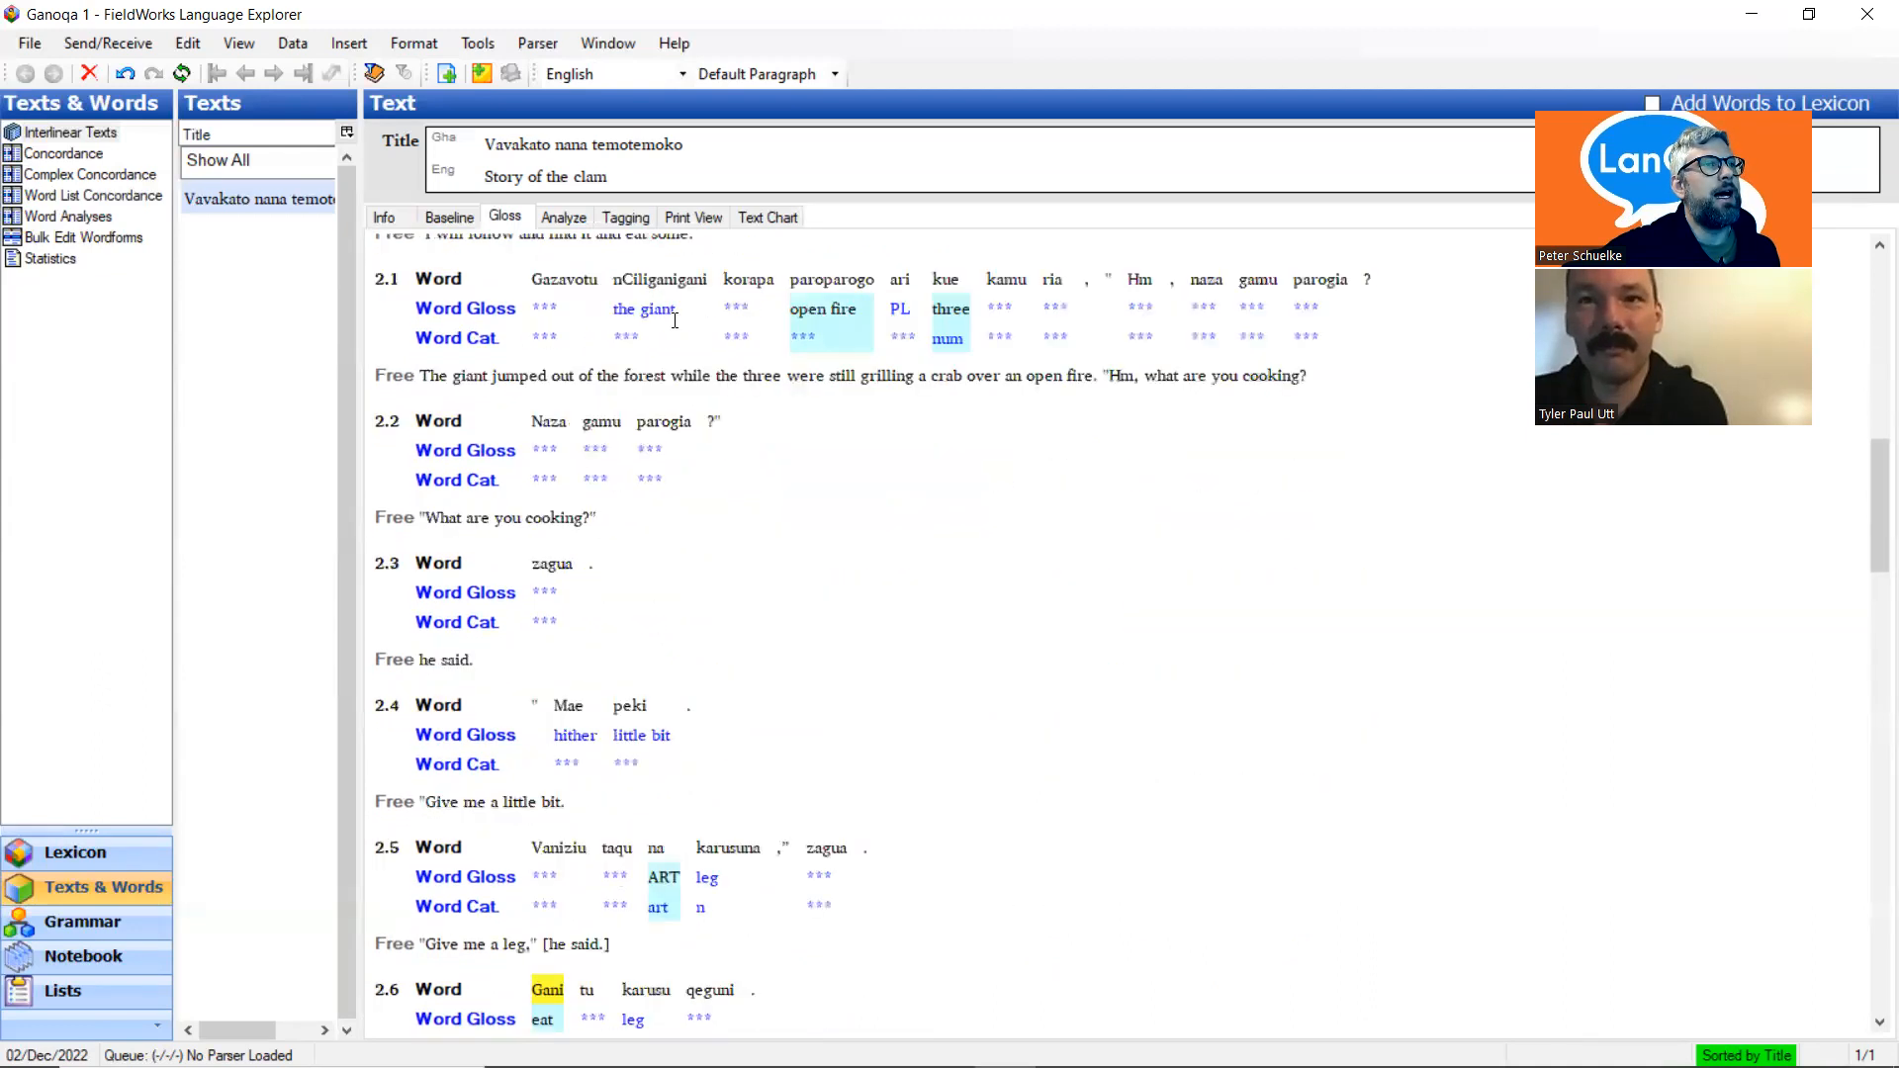
pyautogui.scroll(-2, 675, 320)
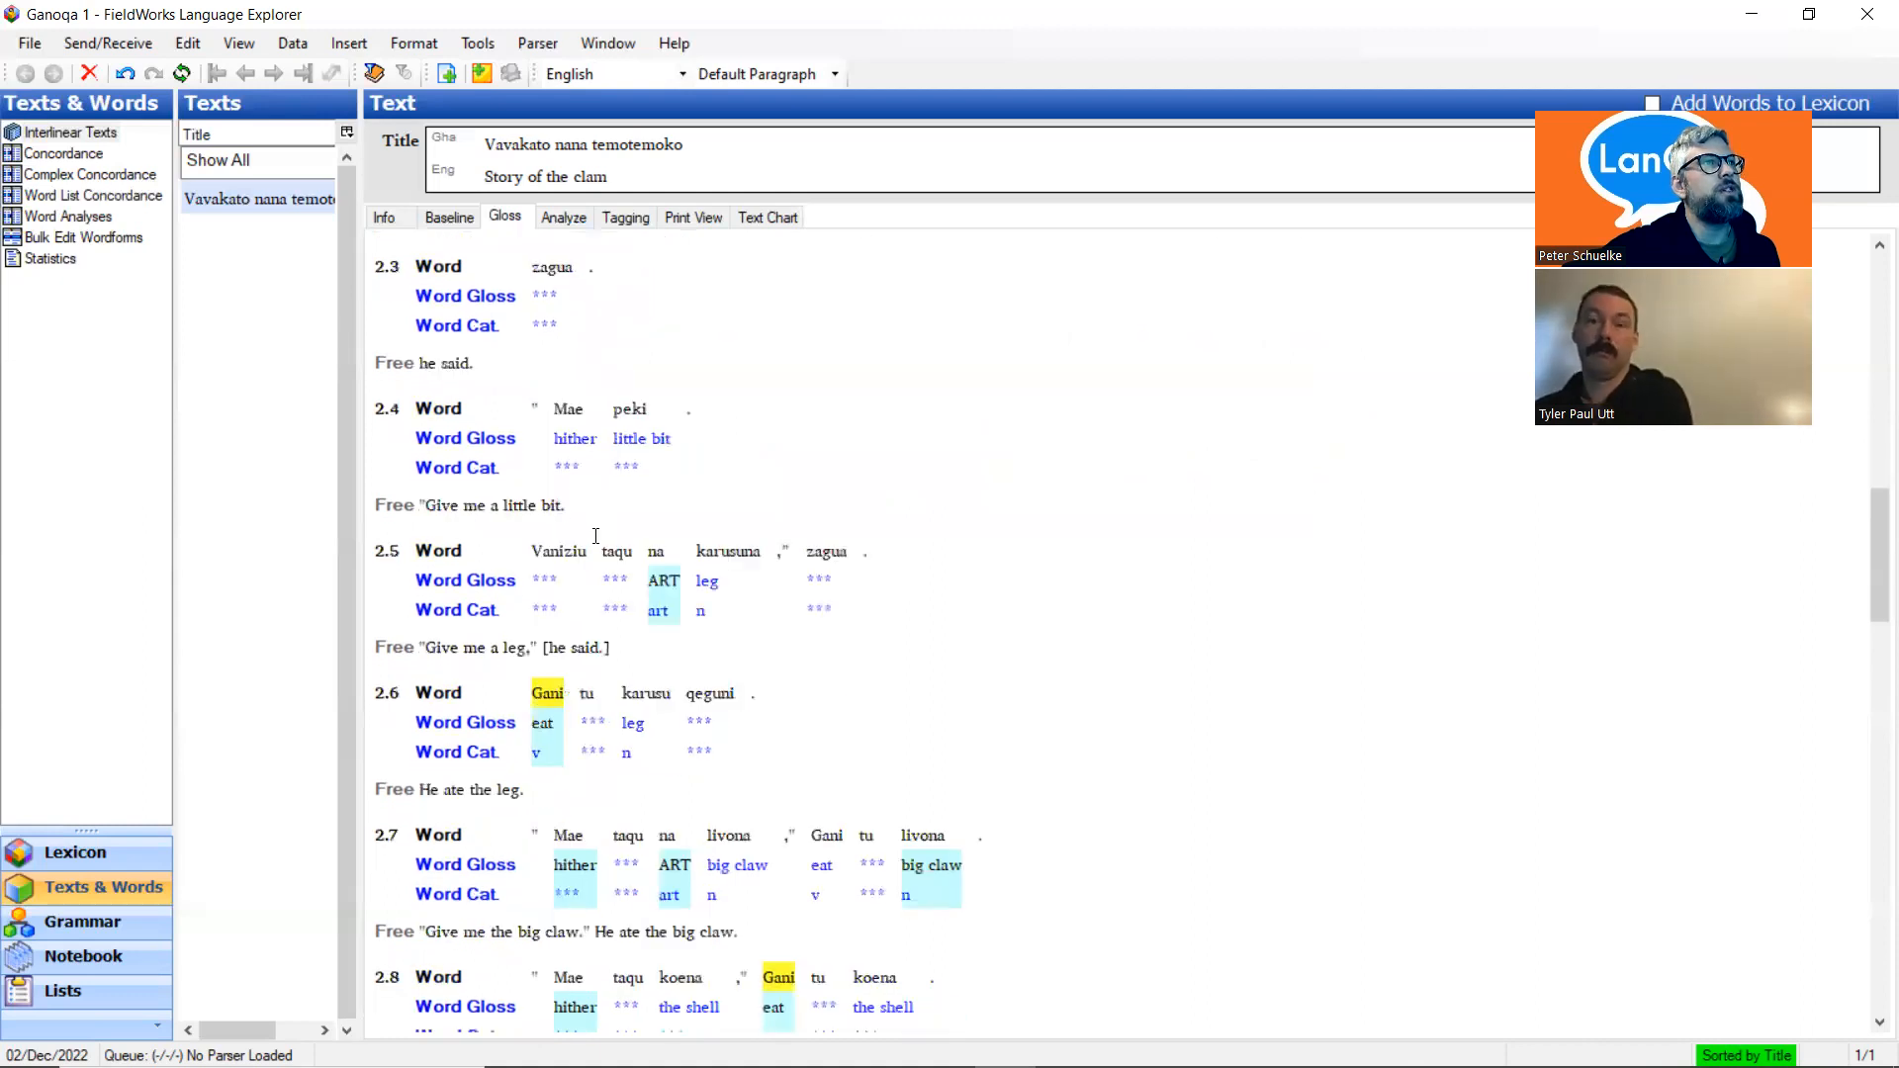
# Return to the morpheme analysis view and split "Vaniziu" in line 2.5 into the morphemes "vani" and "-ziu"
pyautogui.click(582, 586)
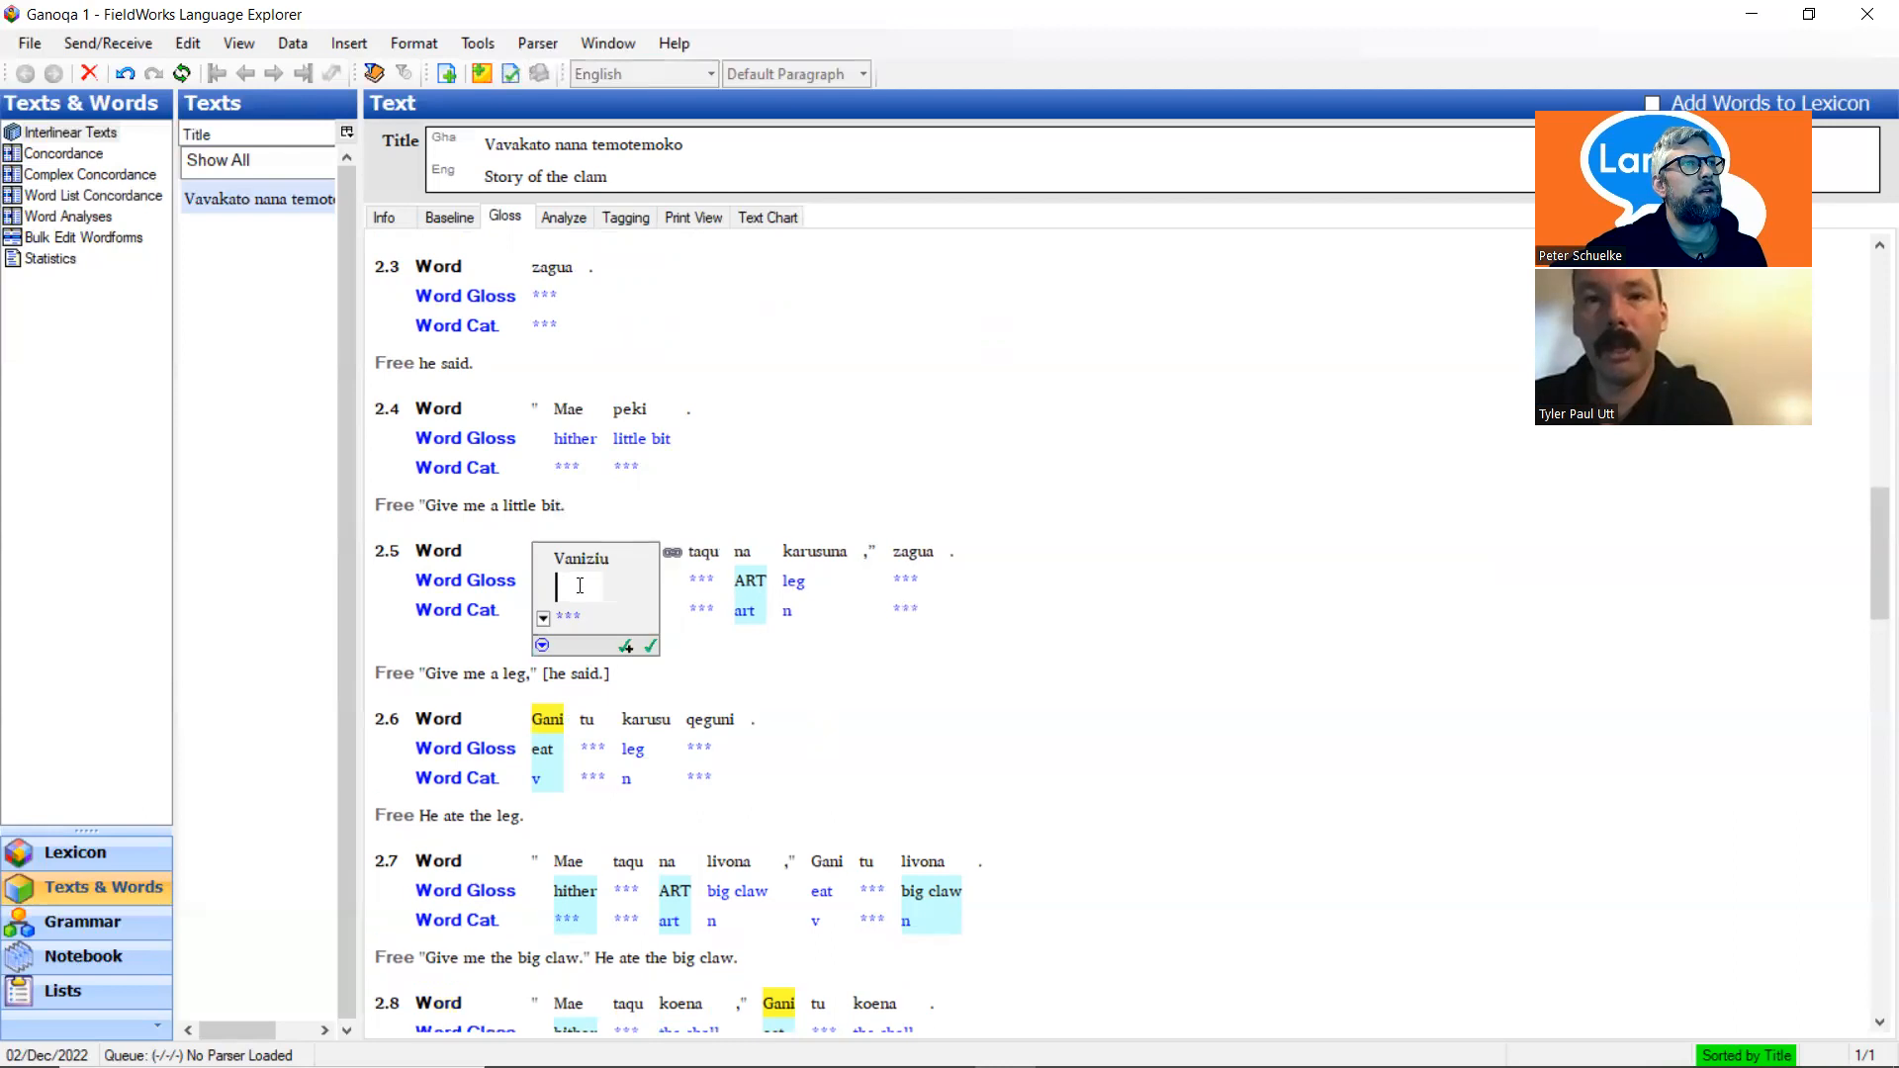
pyautogui.click(564, 217)
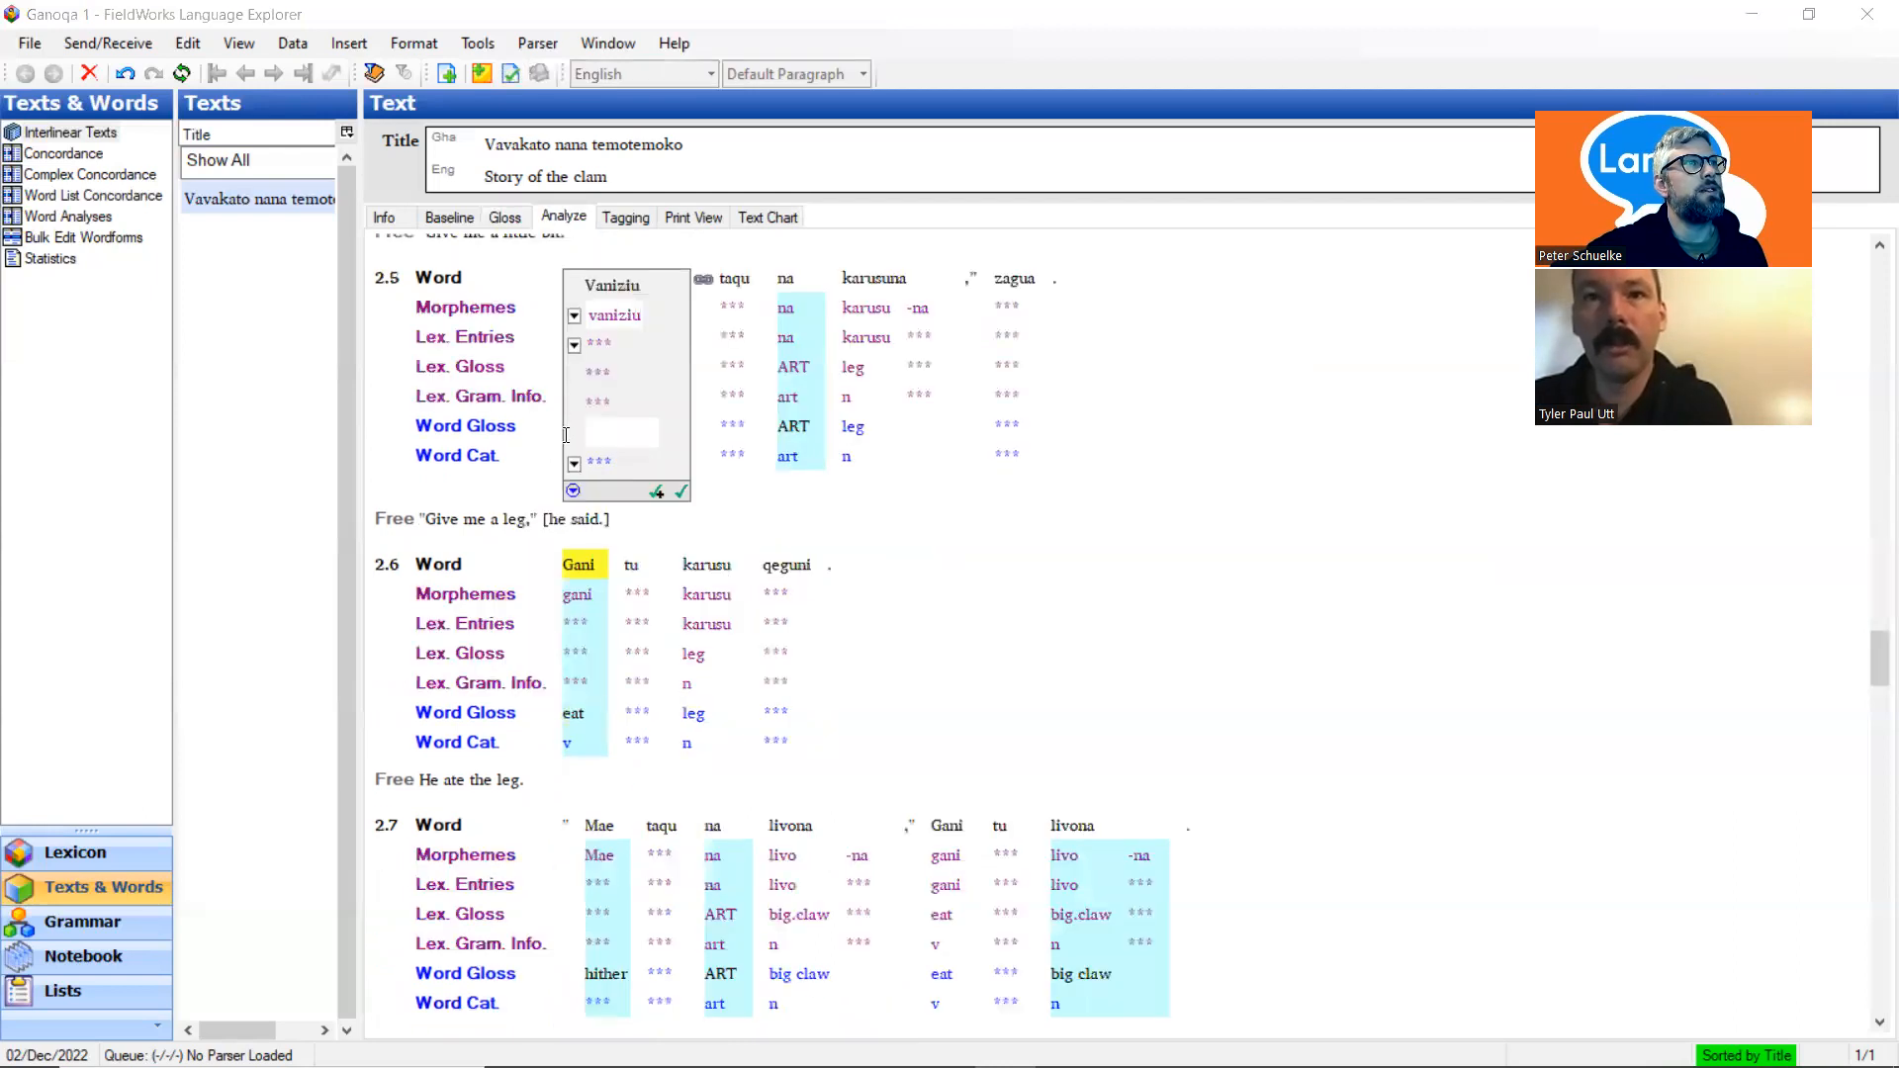
pyautogui.scroll(-1, 717, 480)
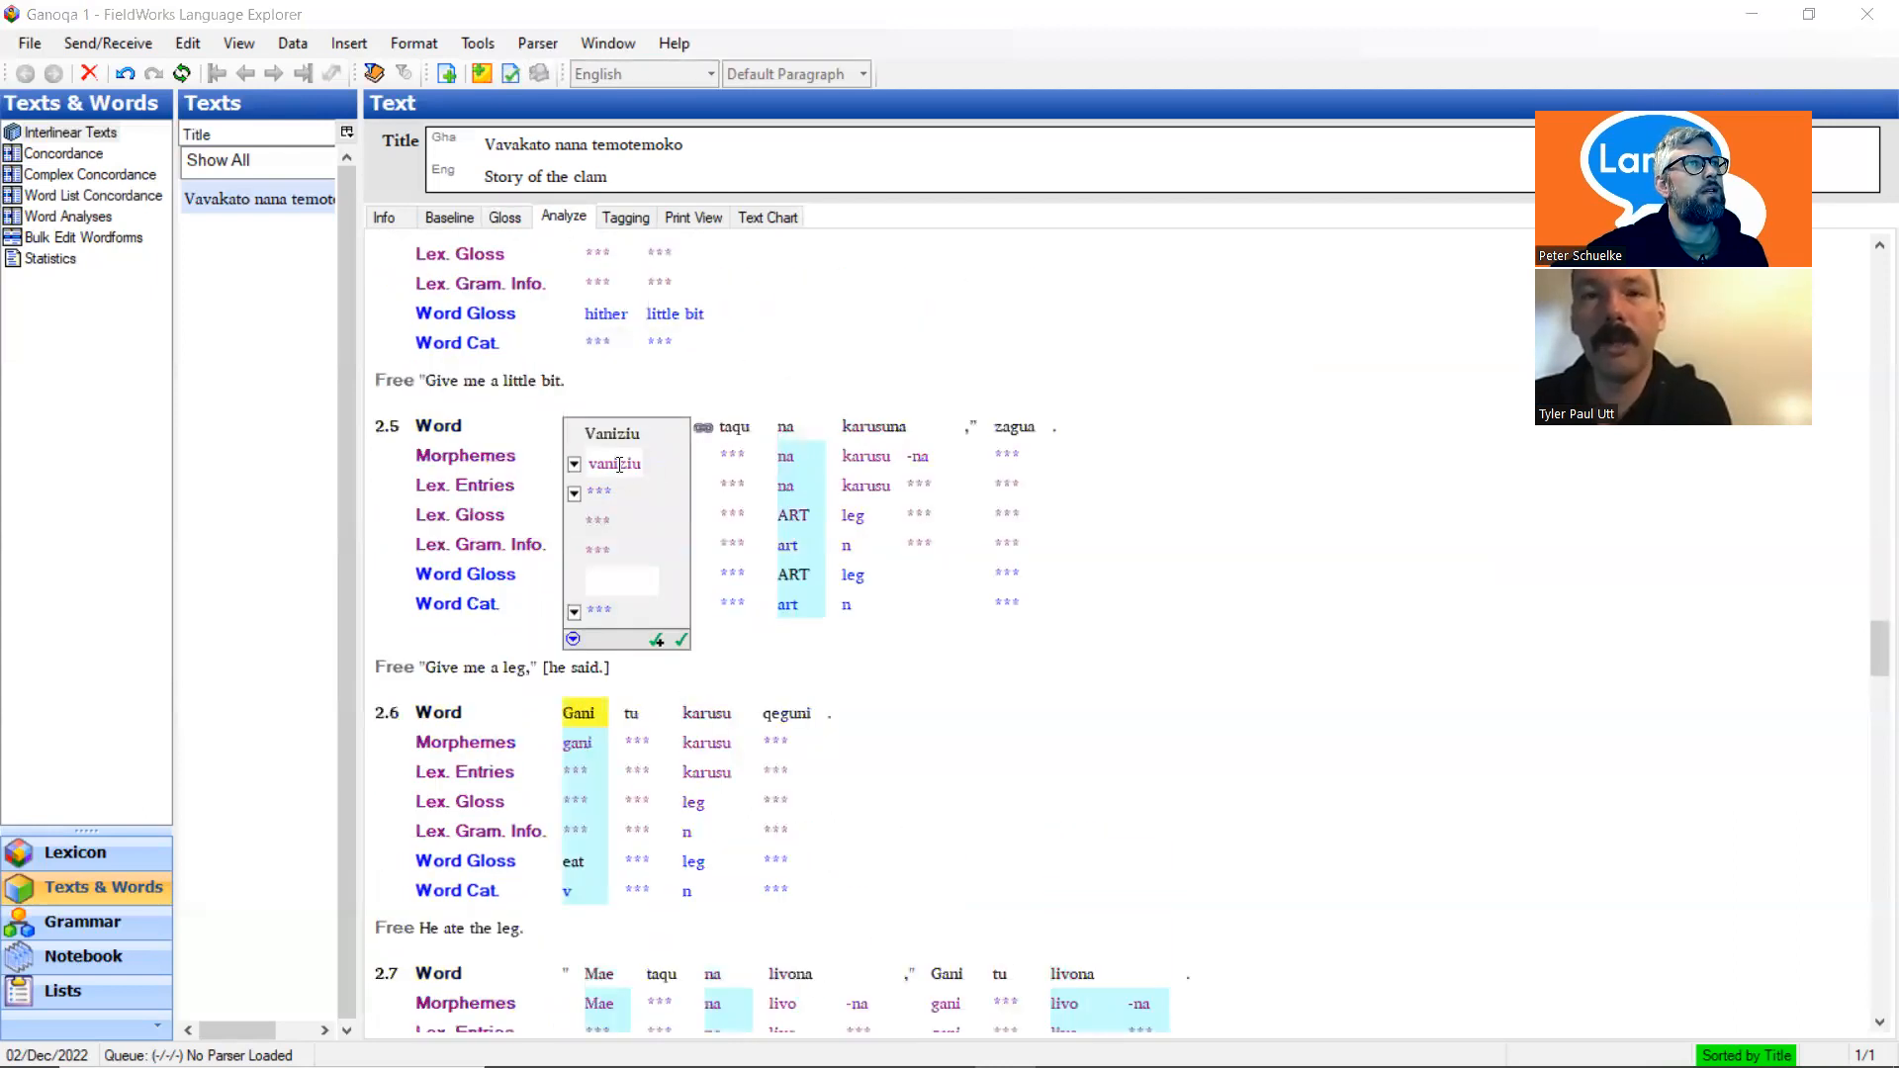
pyautogui.click(621, 464)
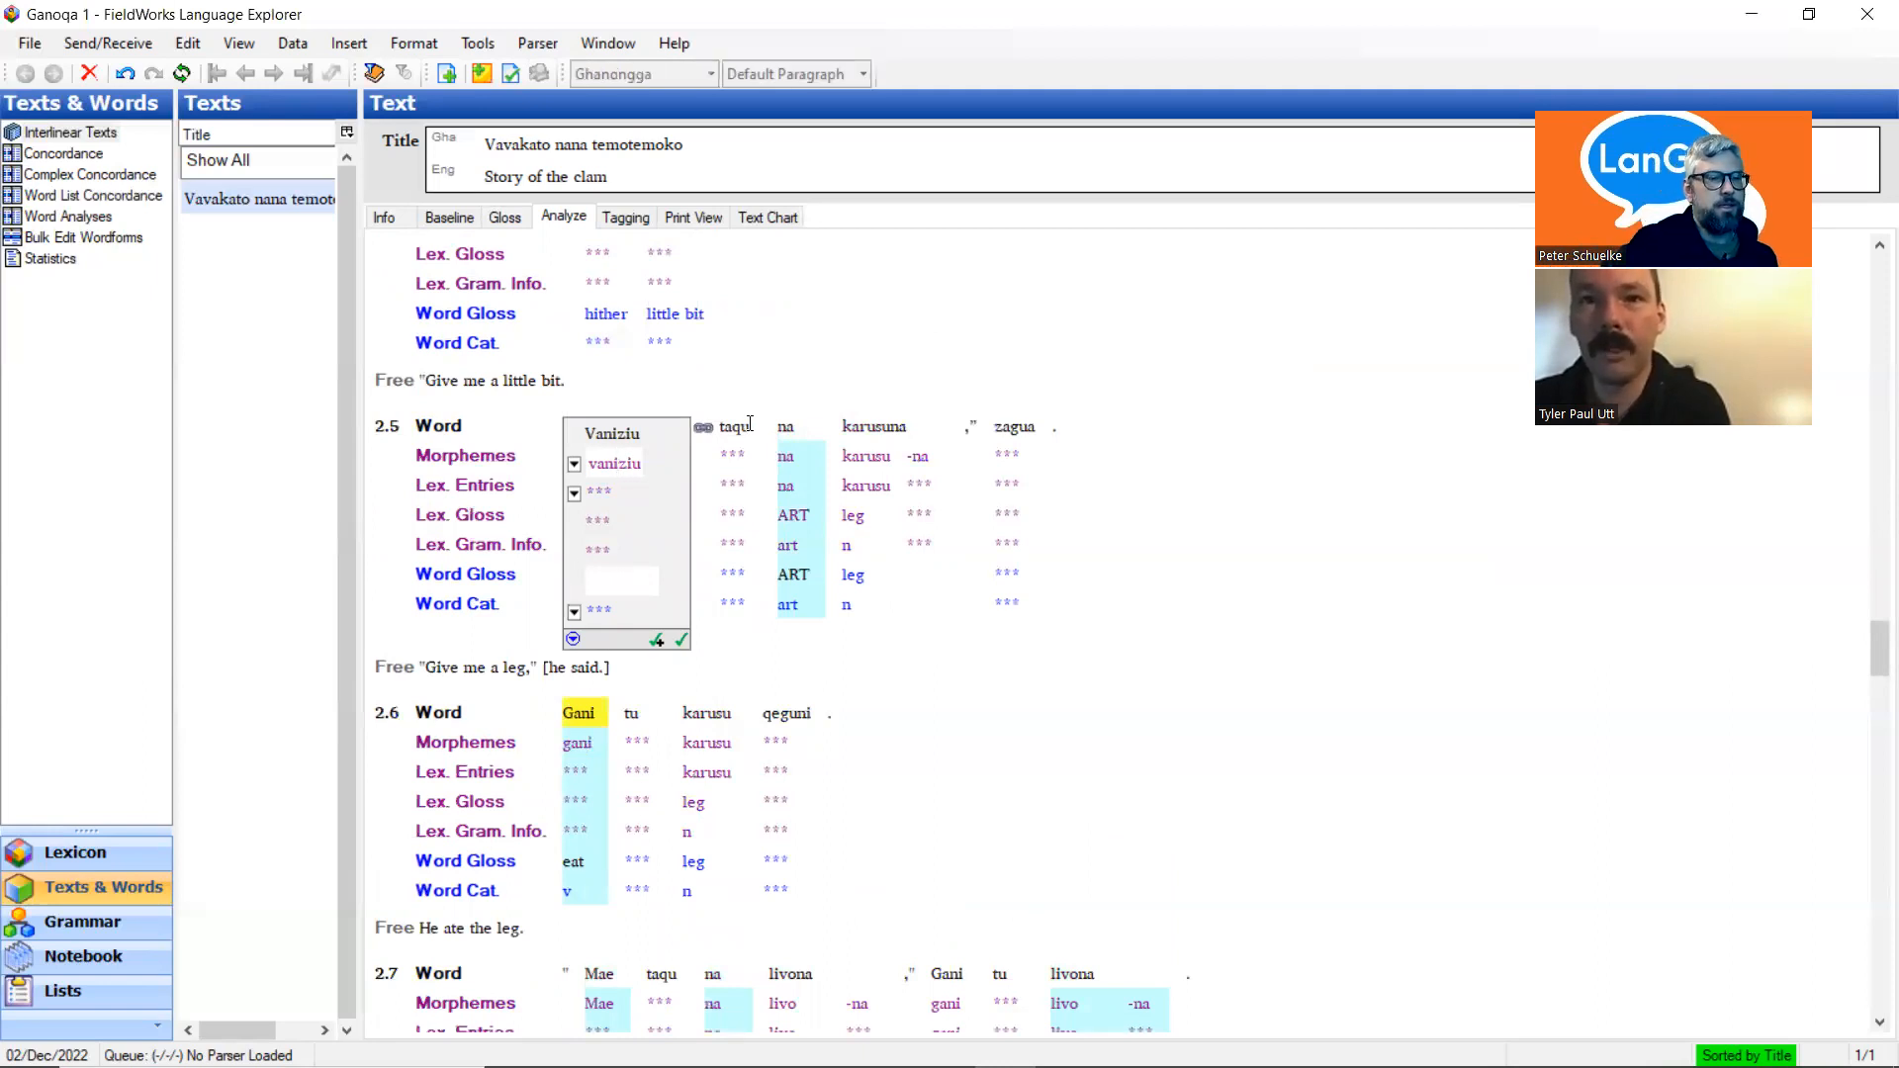
pyautogui.write('-')
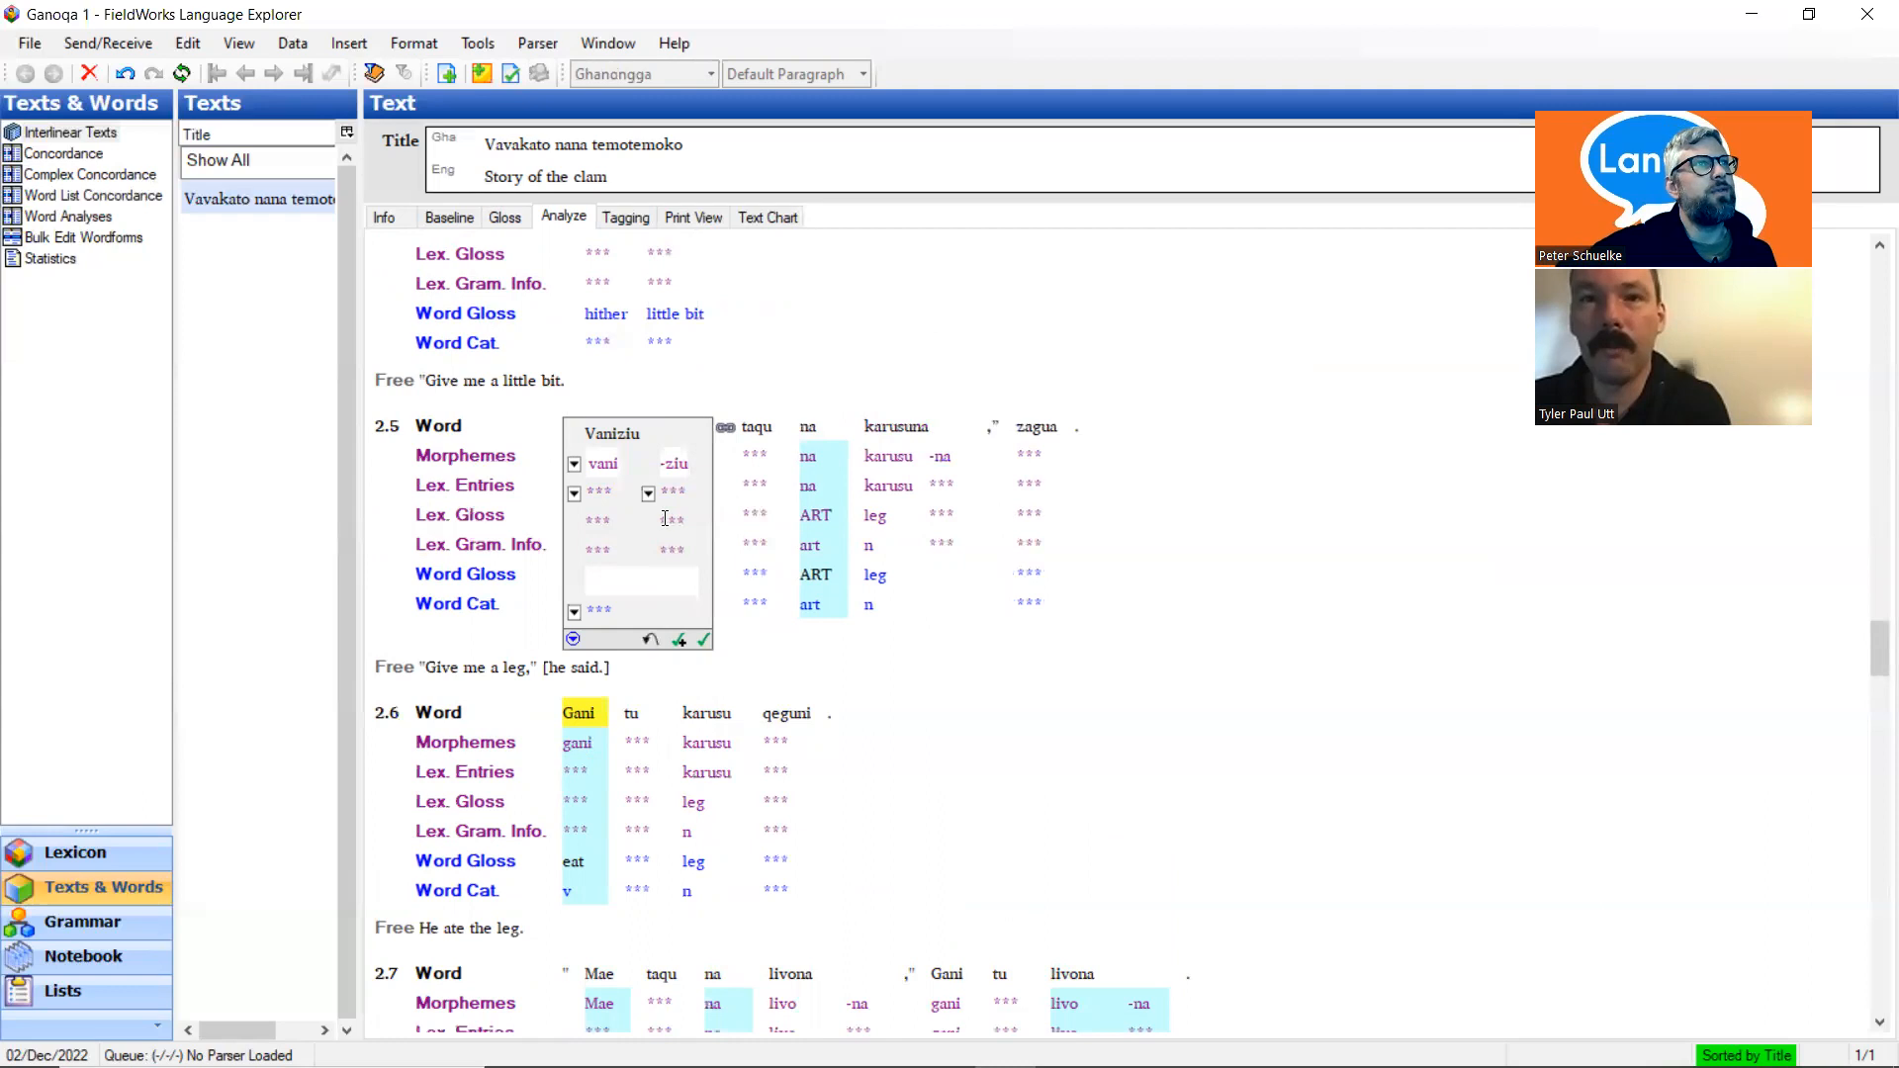
pyautogui.click(573, 494)
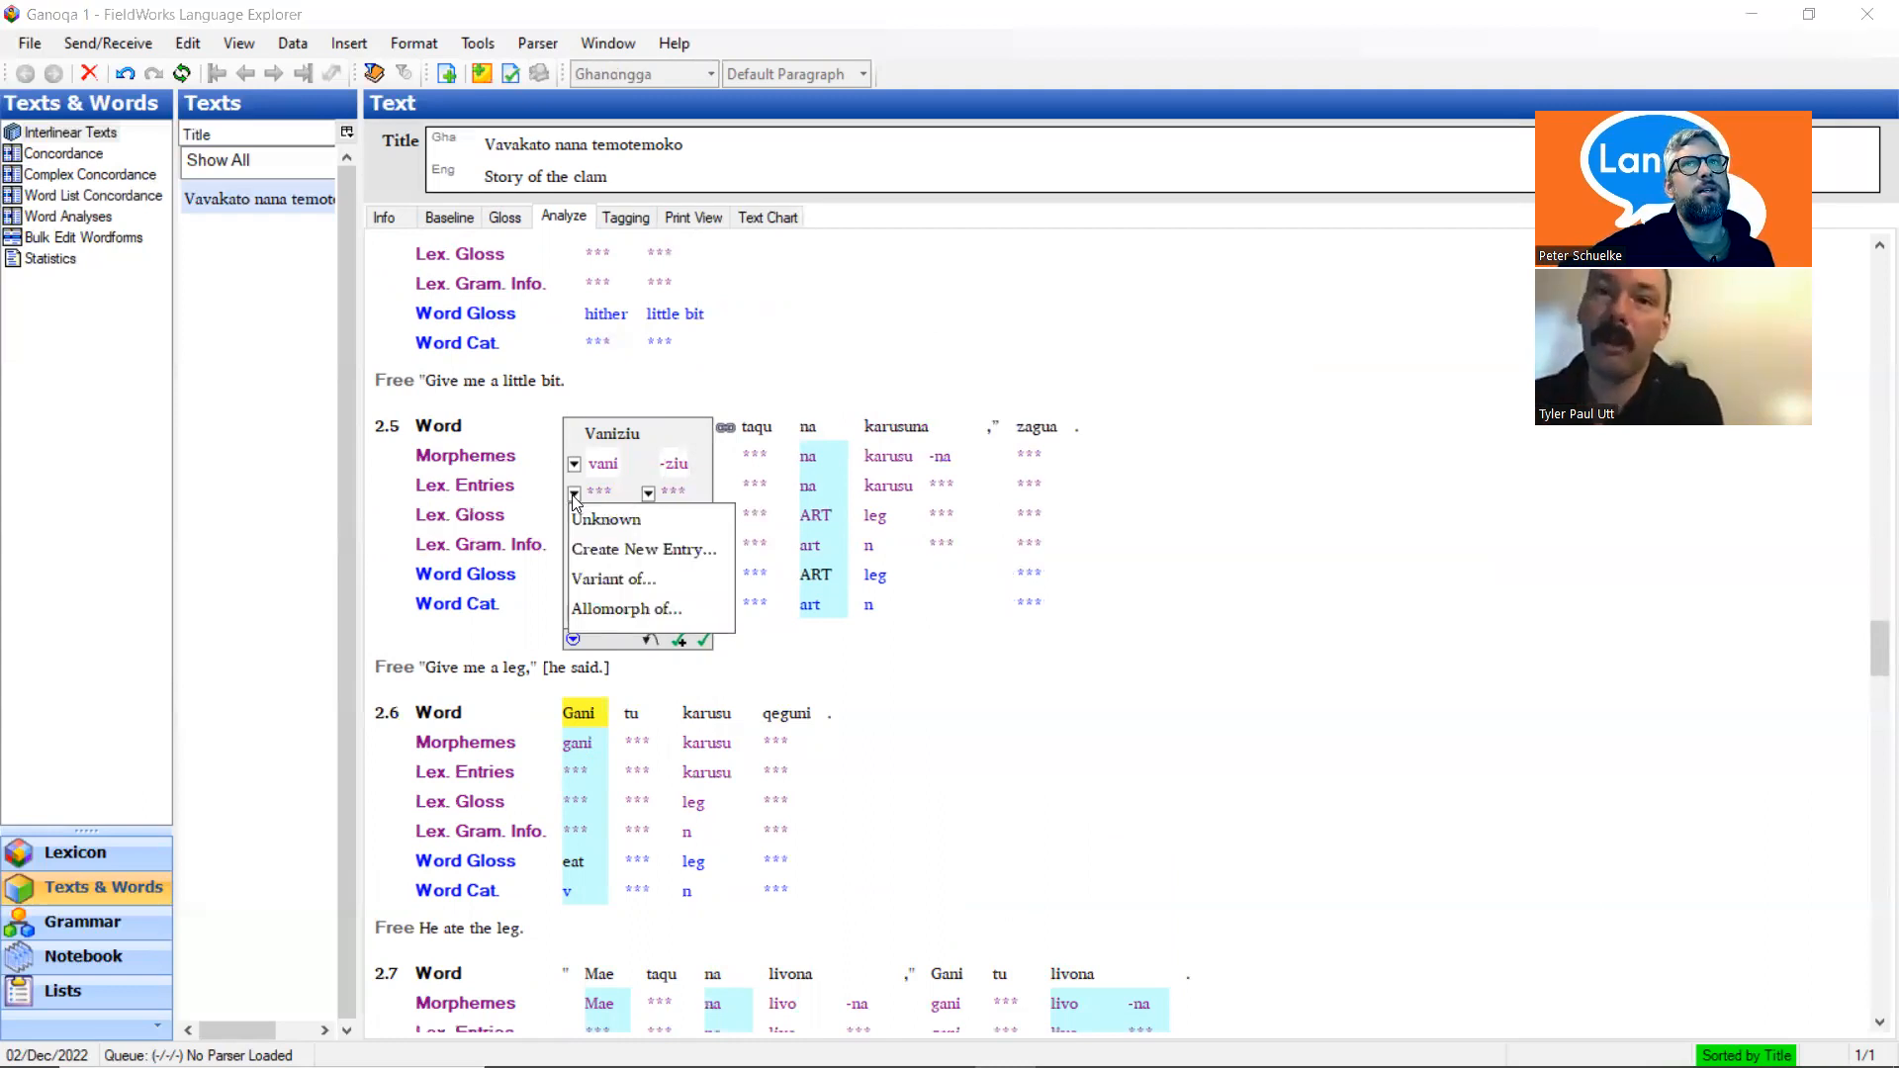
pyautogui.click(573, 495)
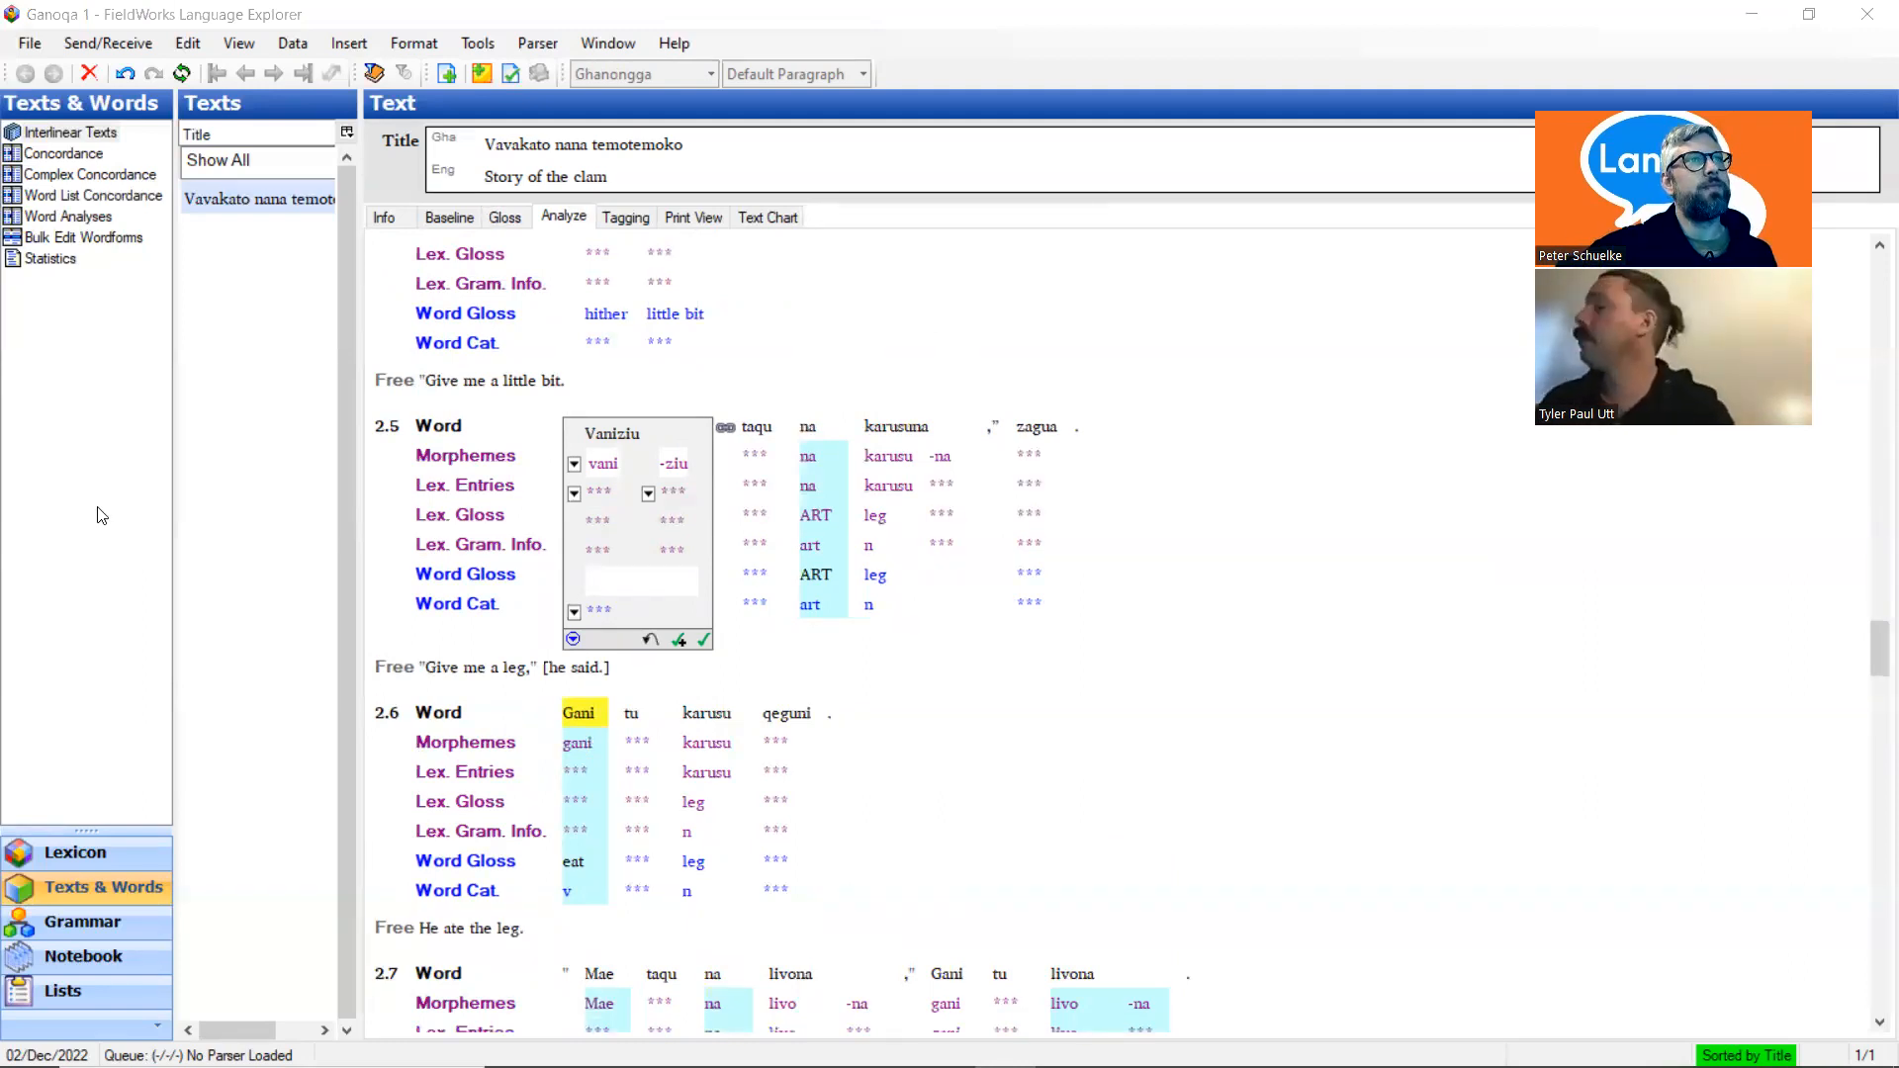
# Switch to the browser to check the Phonological observation notes in Google Docs, and return to FieldWorks
pyautogui.click(638, 1044)
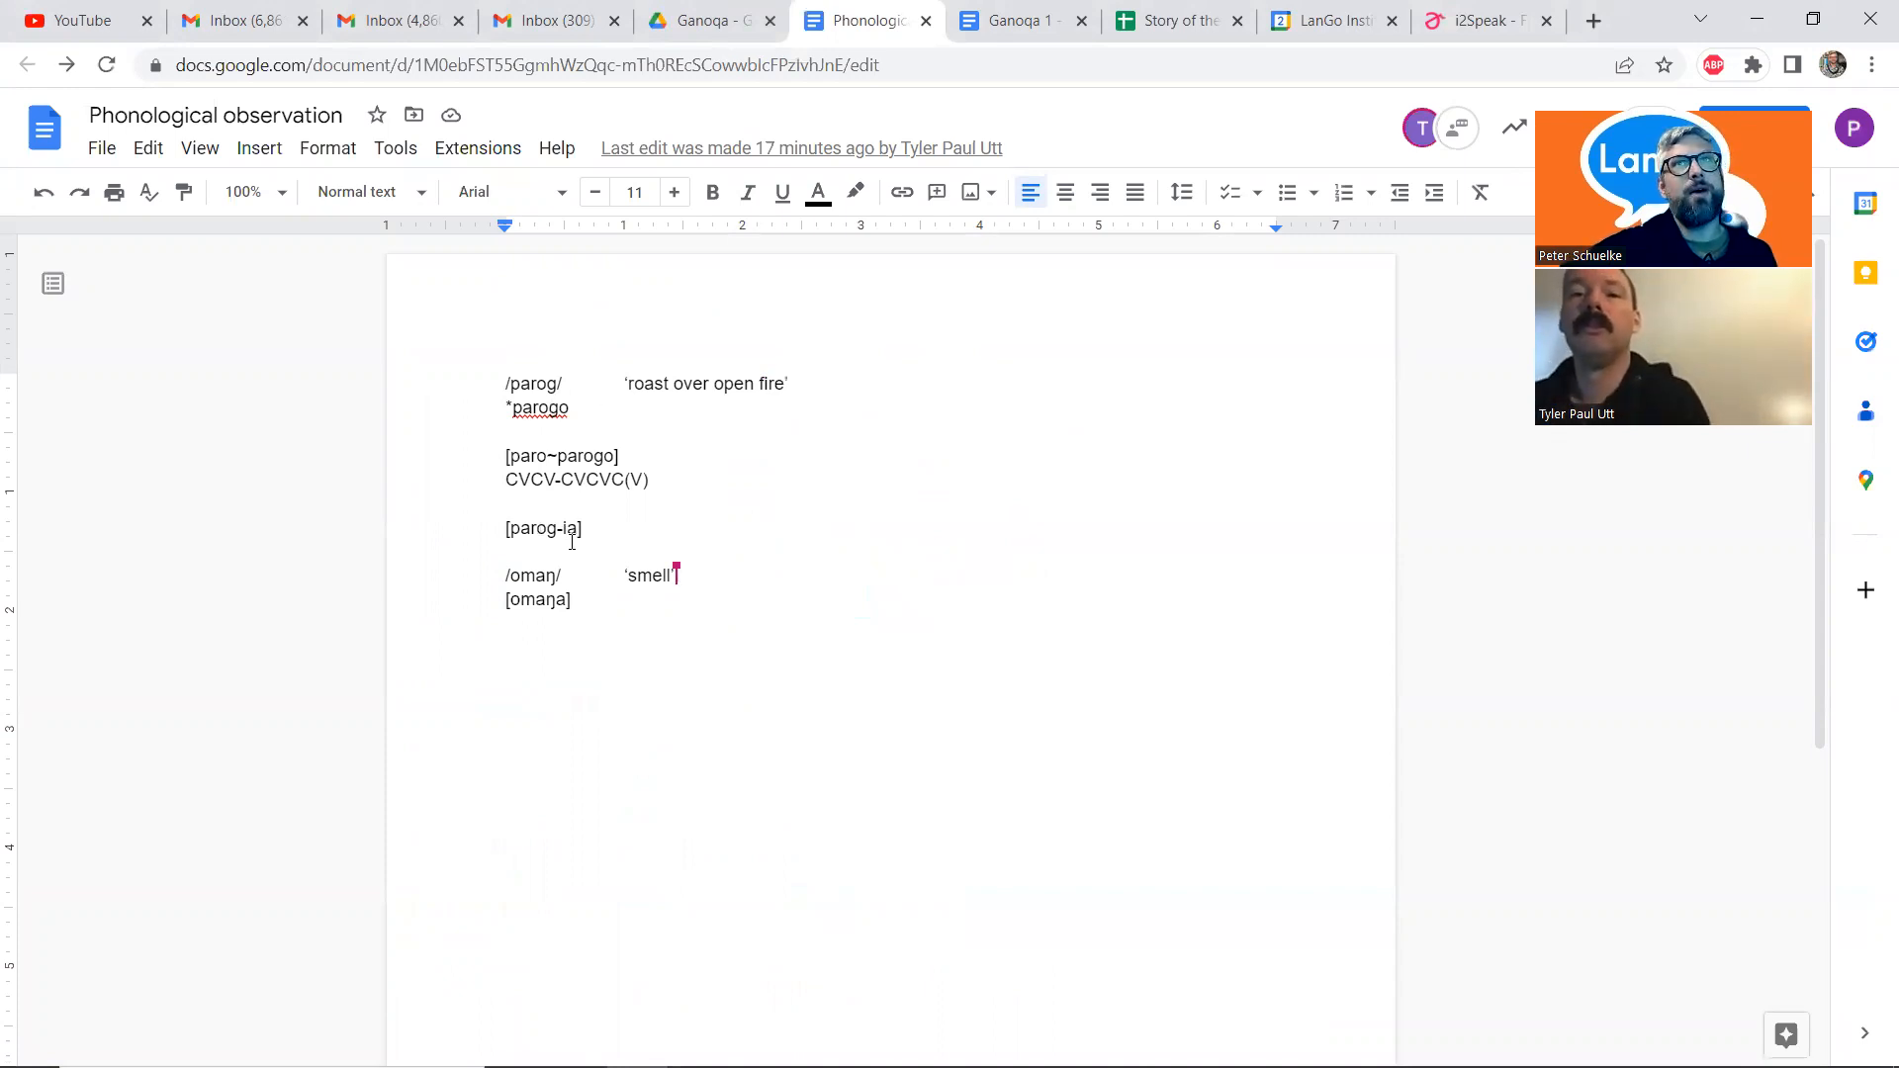
pyautogui.moveTo(827, 1030)
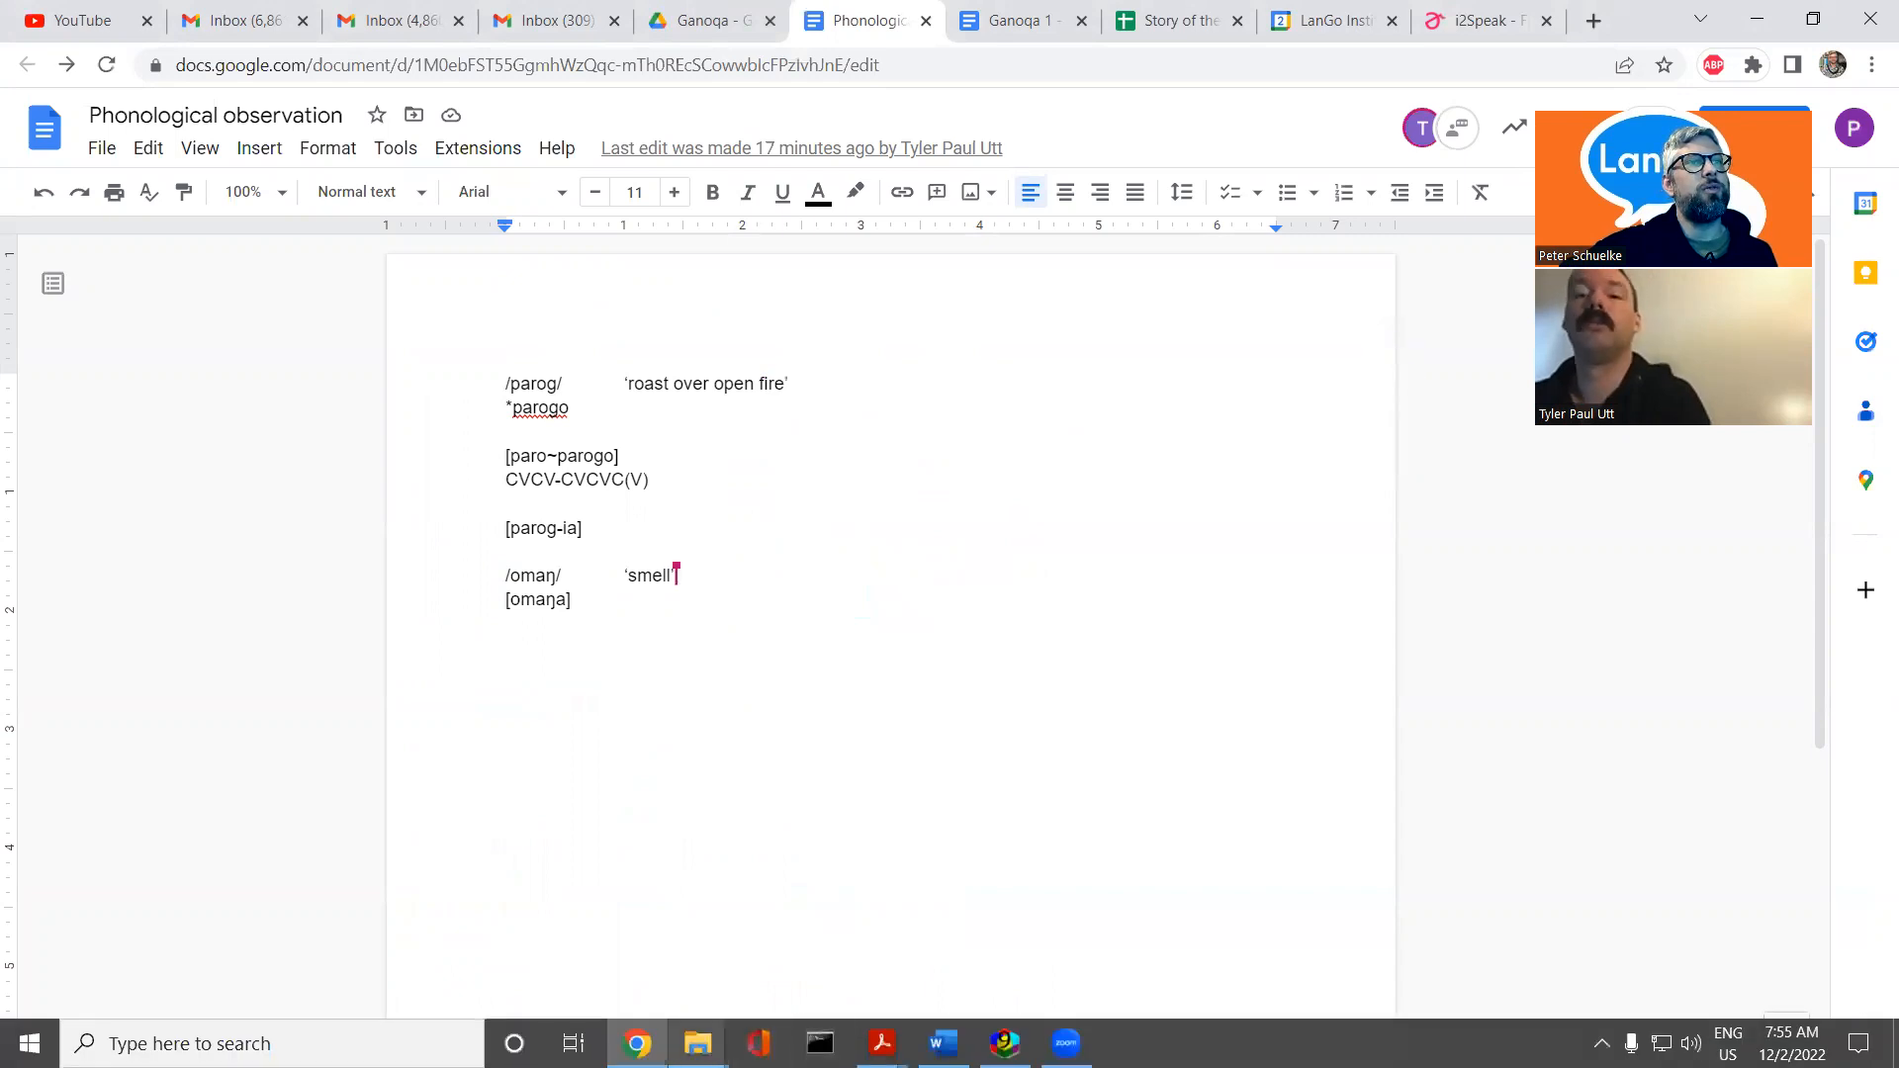
pyautogui.moveTo(882, 1044)
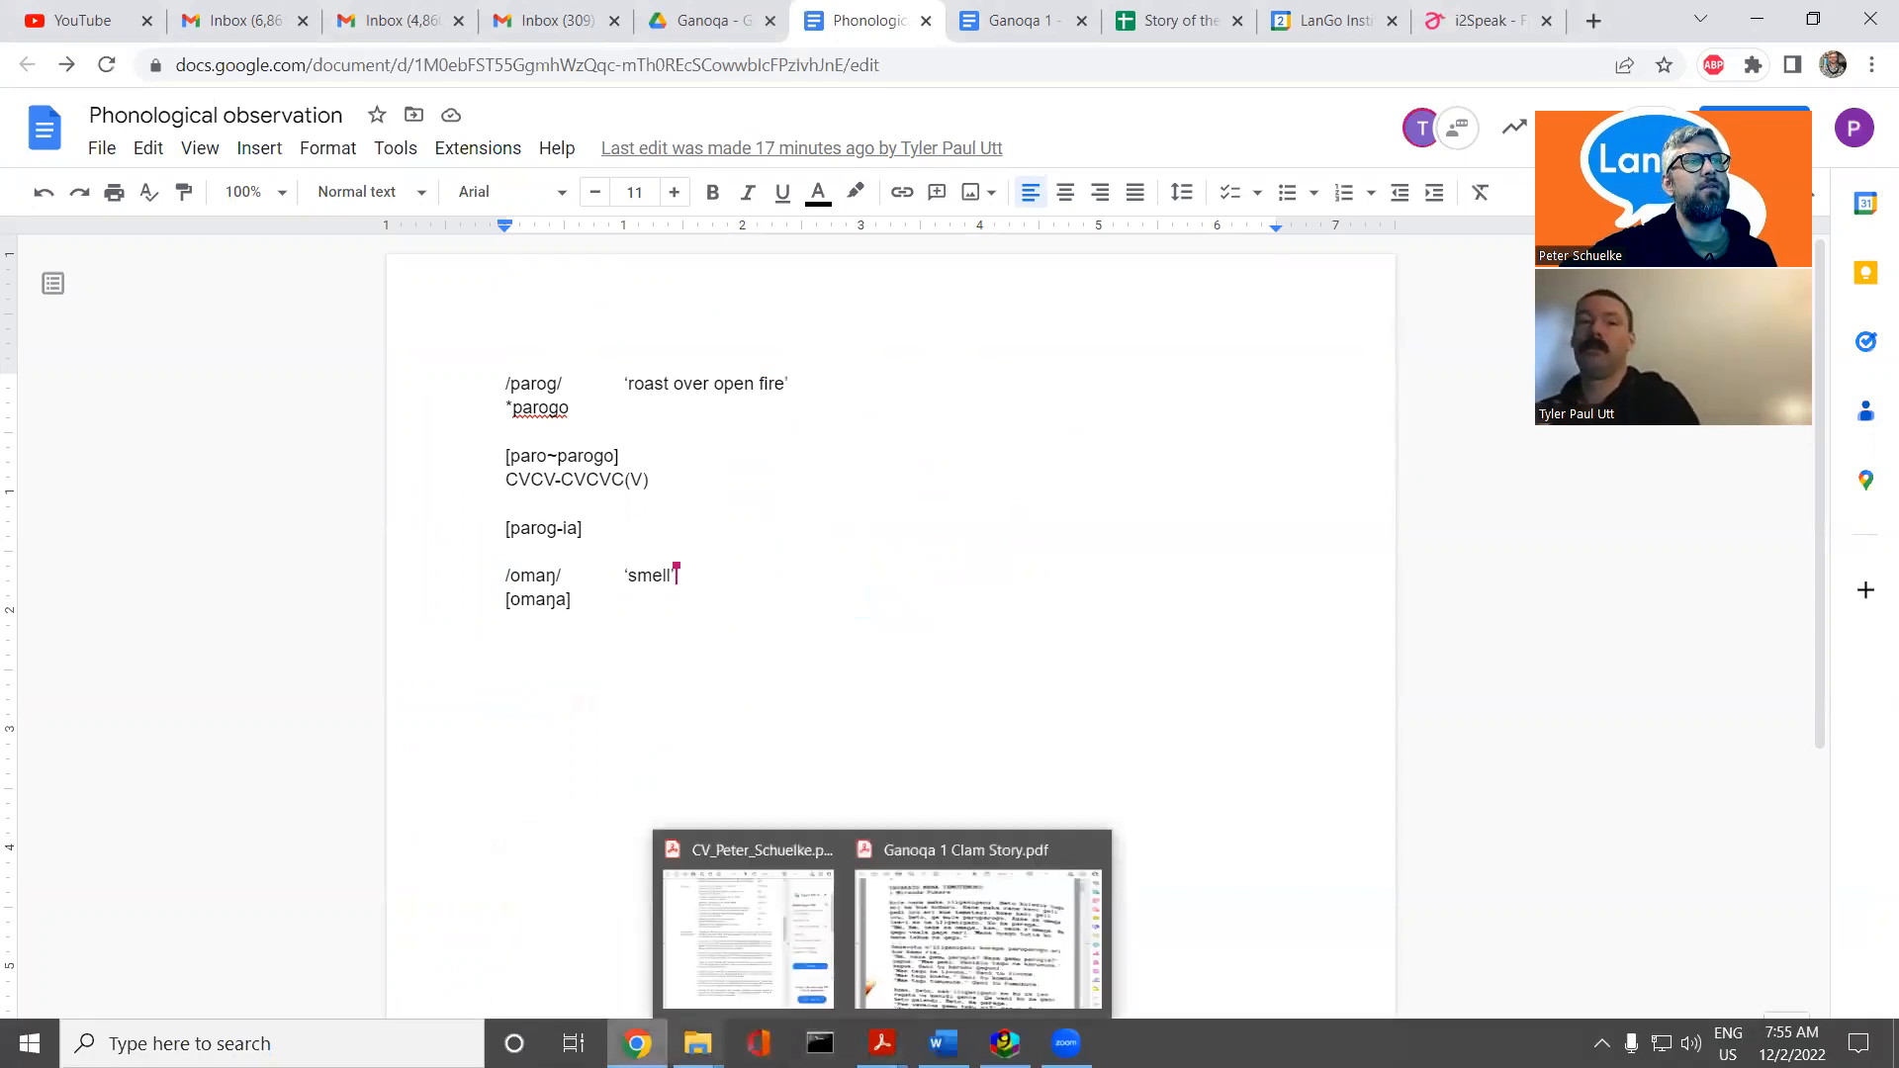
pyautogui.click(1005, 1044)
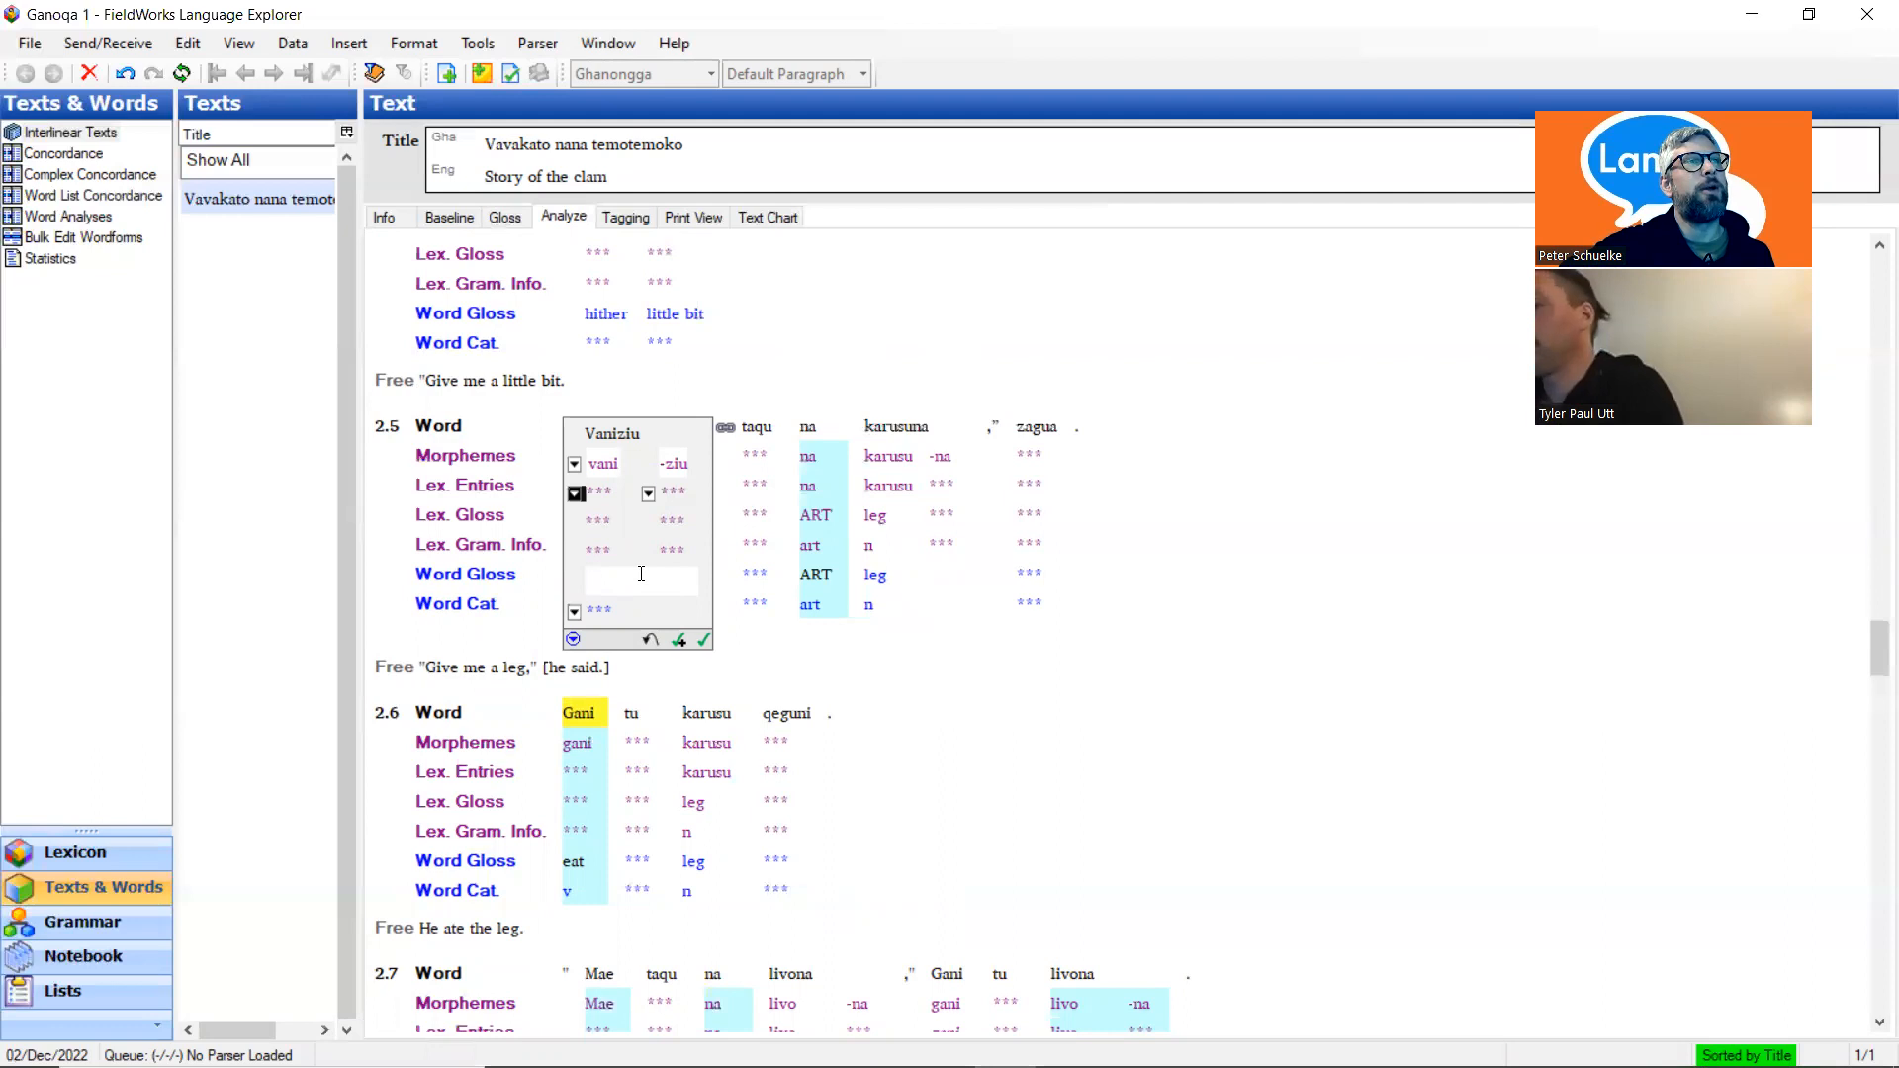
# Create a lexicon entry for the stem "vani" in line 2.5 with the gloss "give" and the category Verb
pyautogui.click(649, 494)
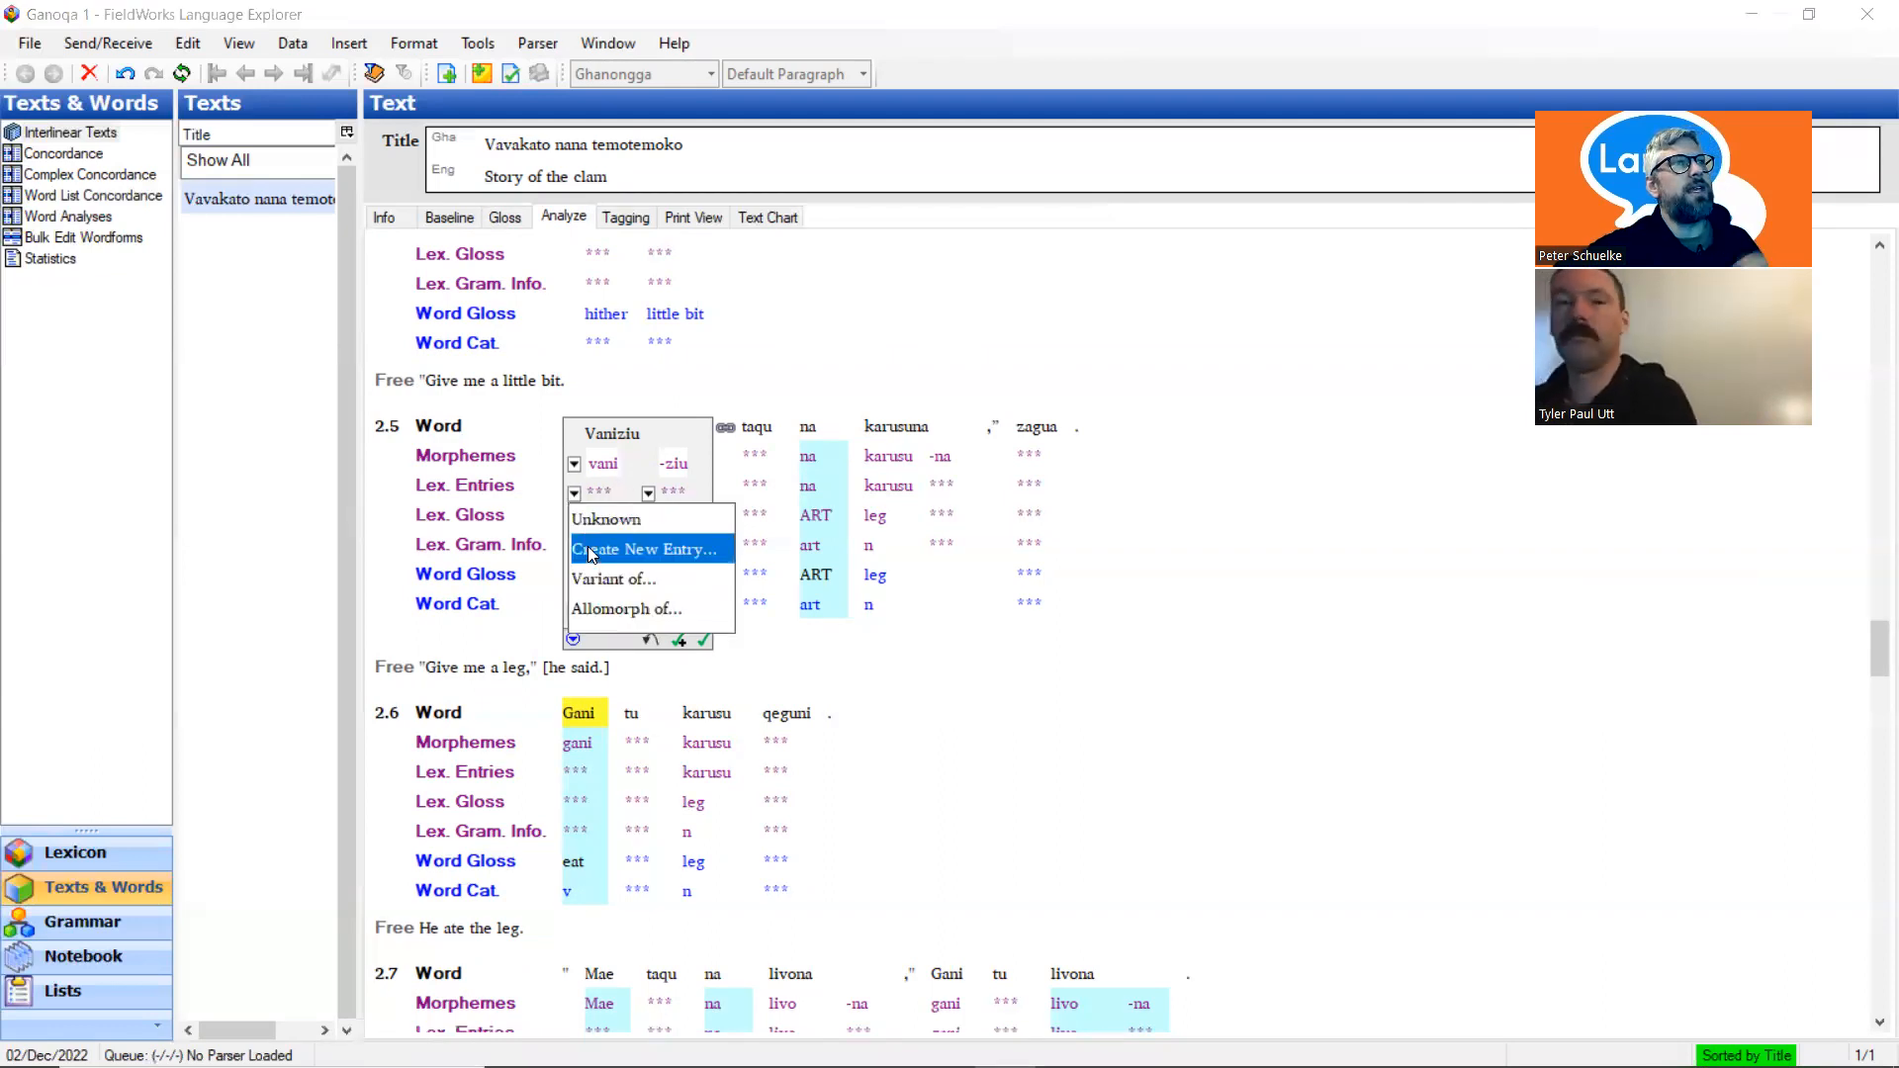
pyautogui.click(591, 553)
pyautogui.write('give')
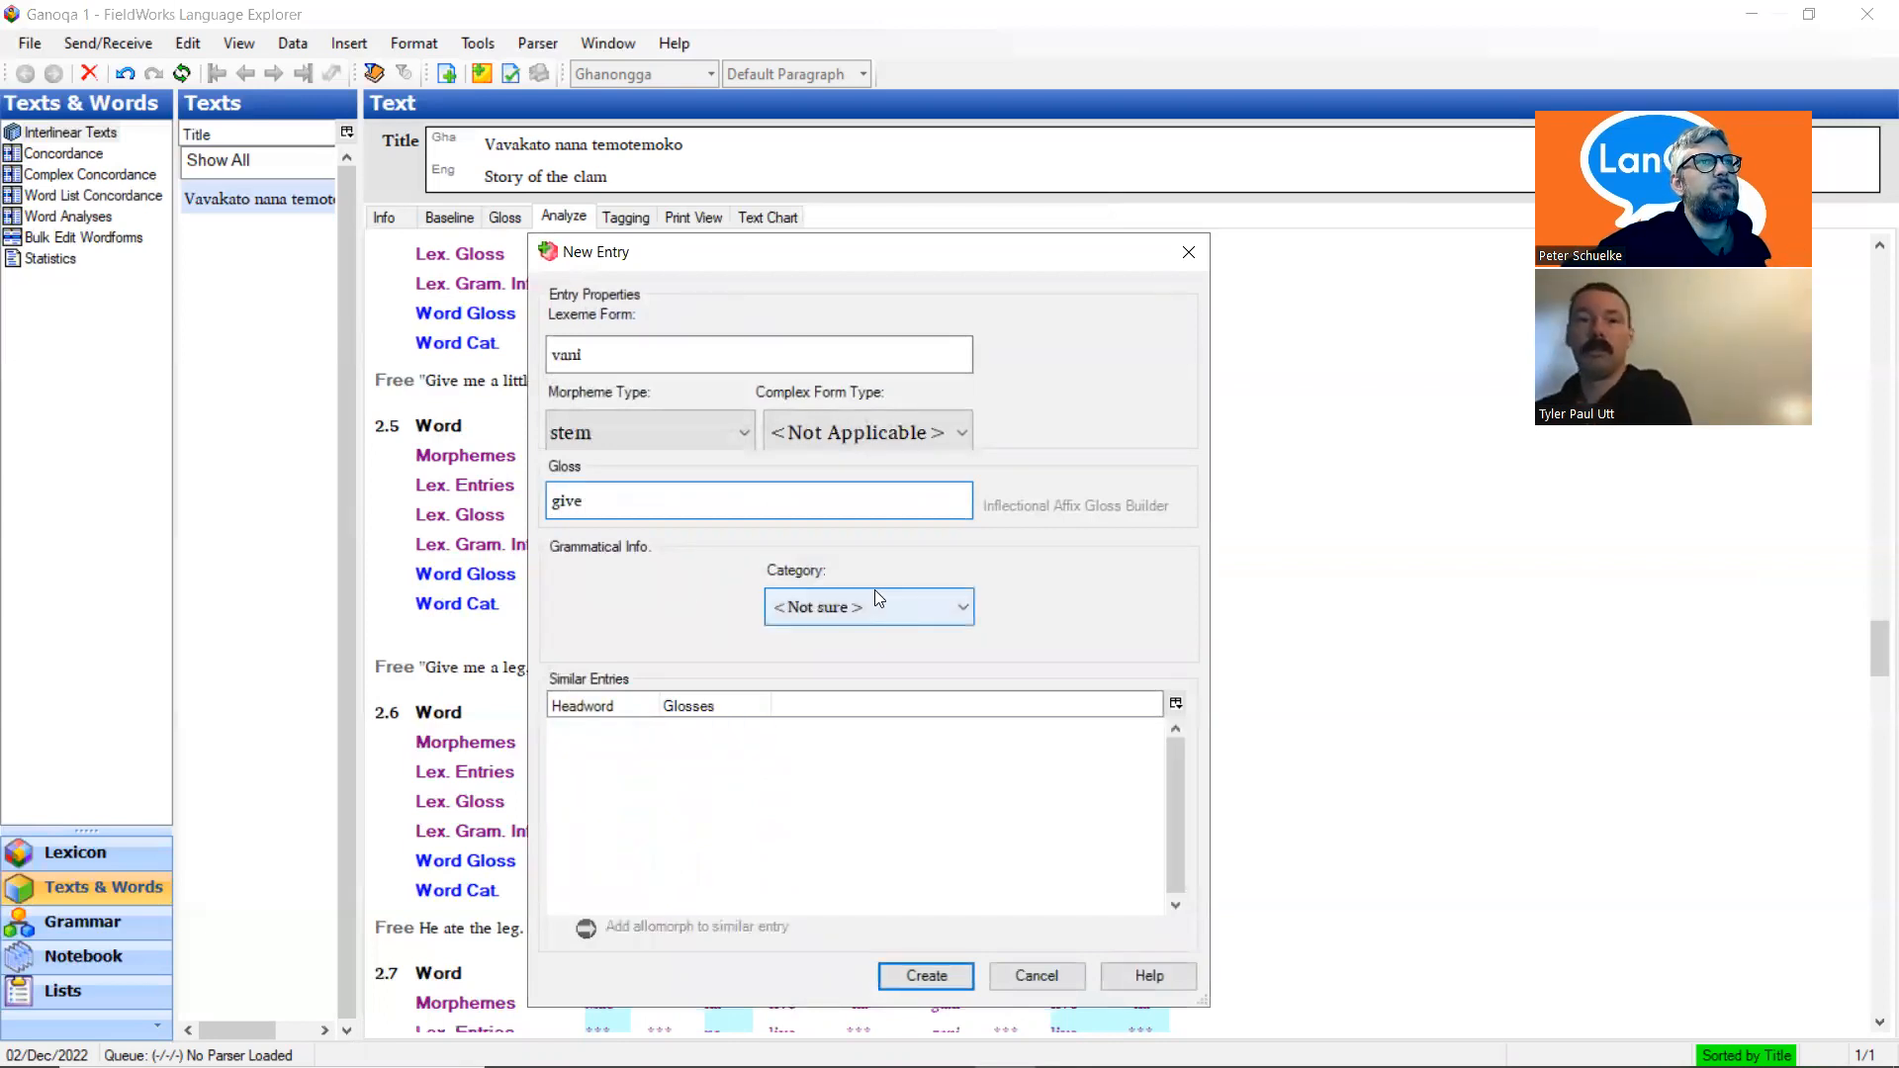
pyautogui.click(894, 614)
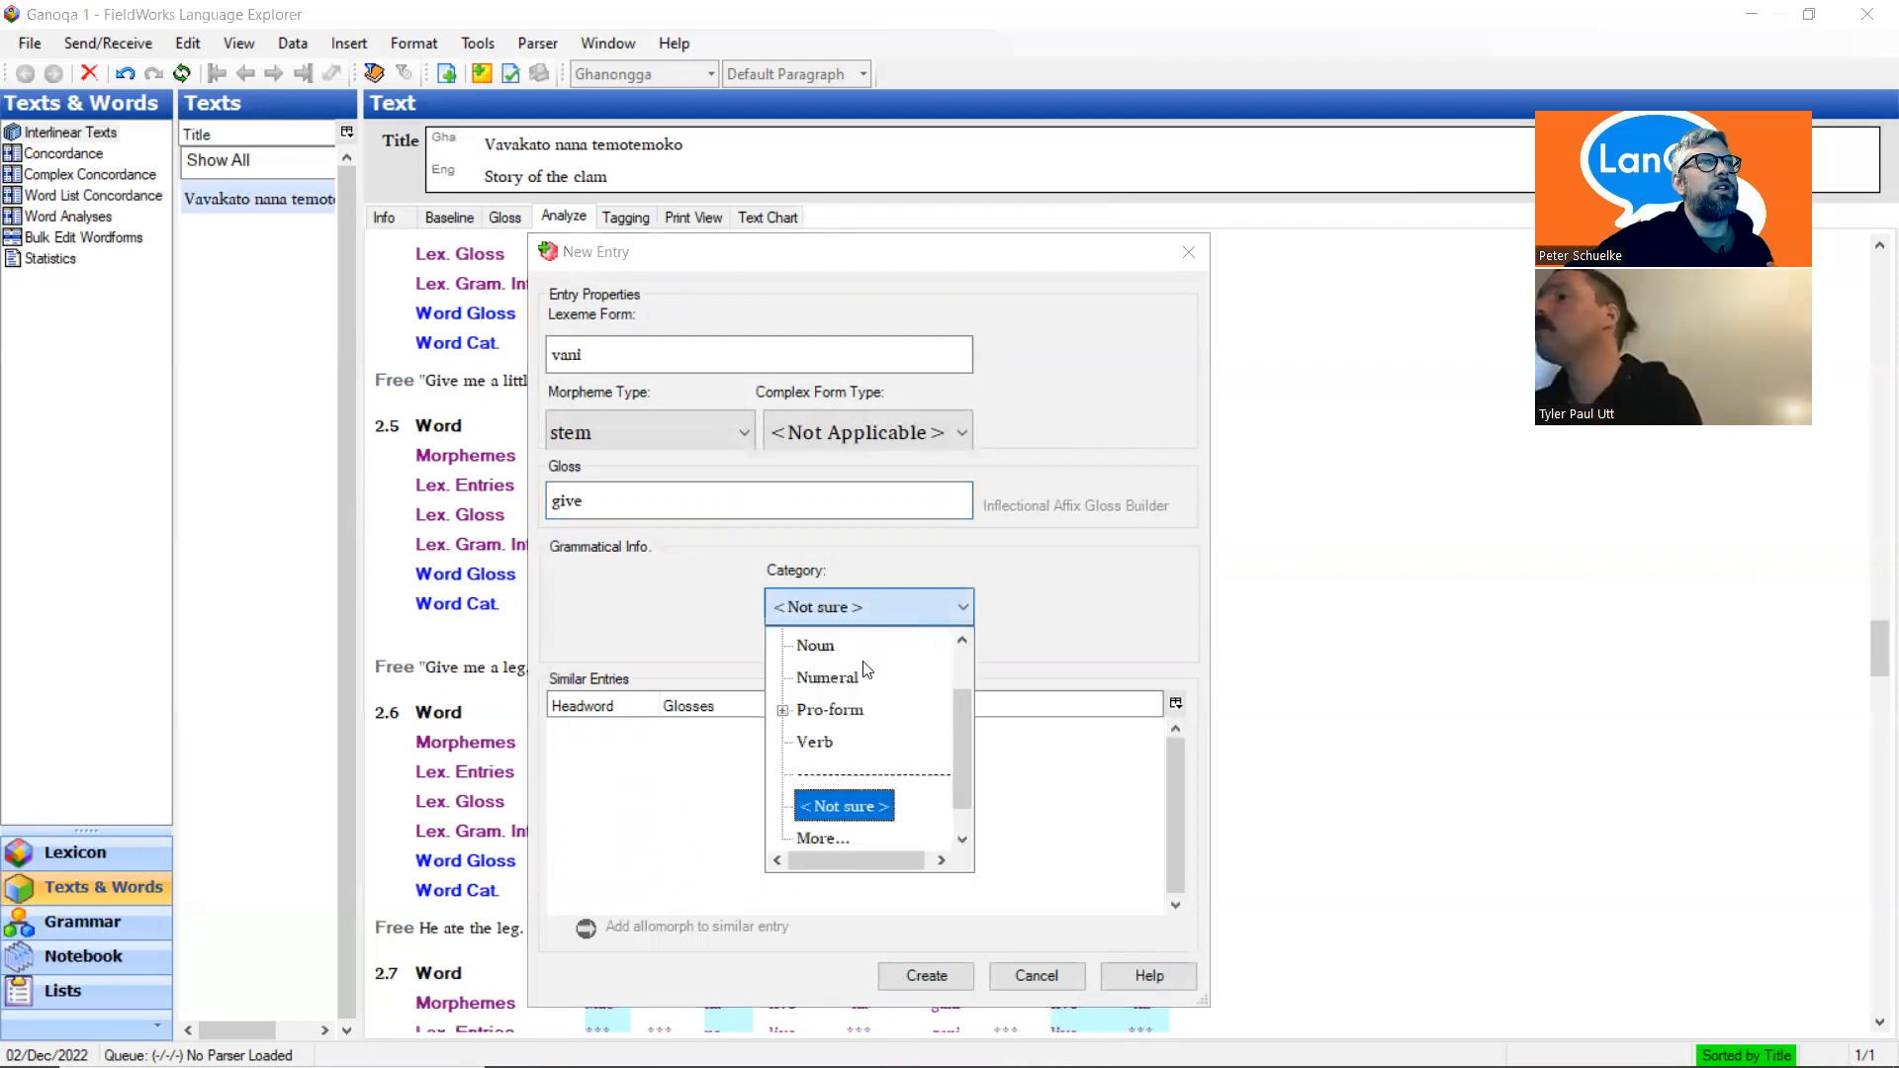
pyautogui.click(836, 740)
pyautogui.click(925, 976)
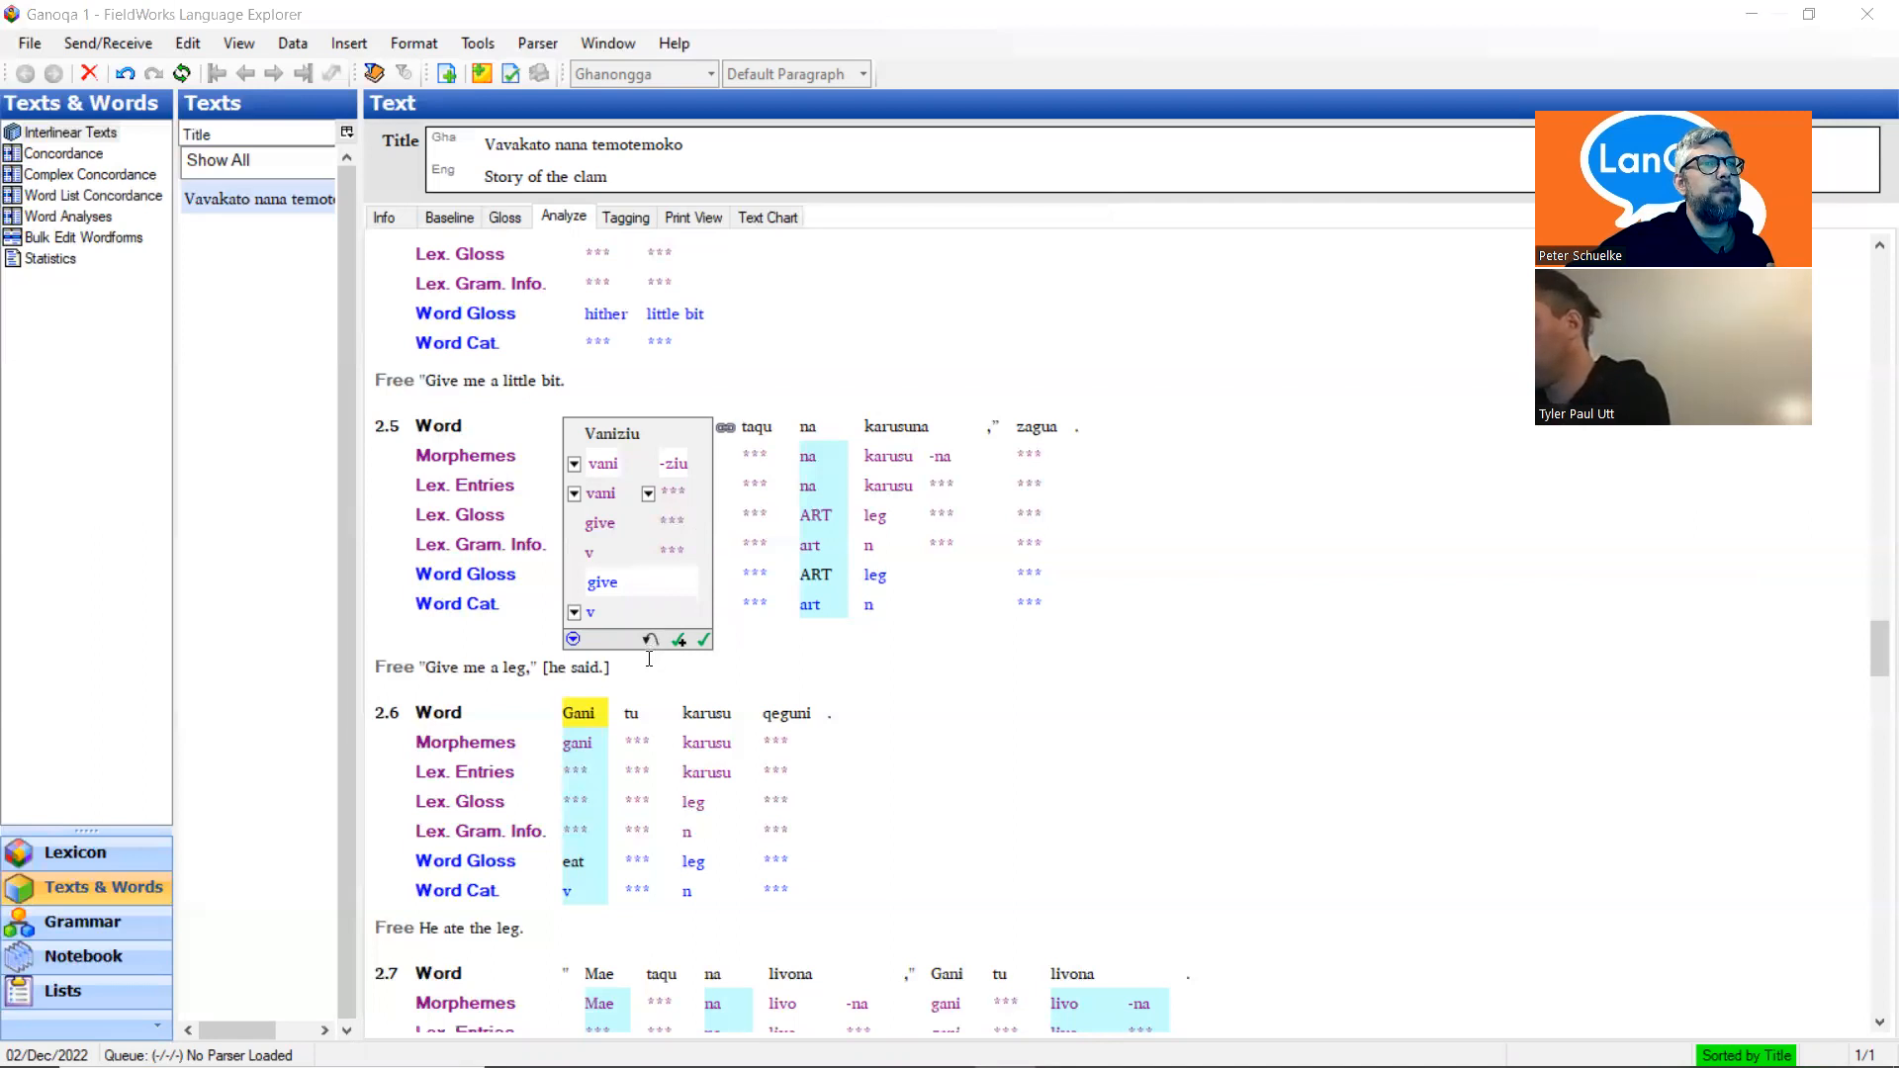
# Review lines 1.7 to 2.8, comparing the morpheme breaks and glosses with the free translations
pyautogui.scroll(10, 648, 659)
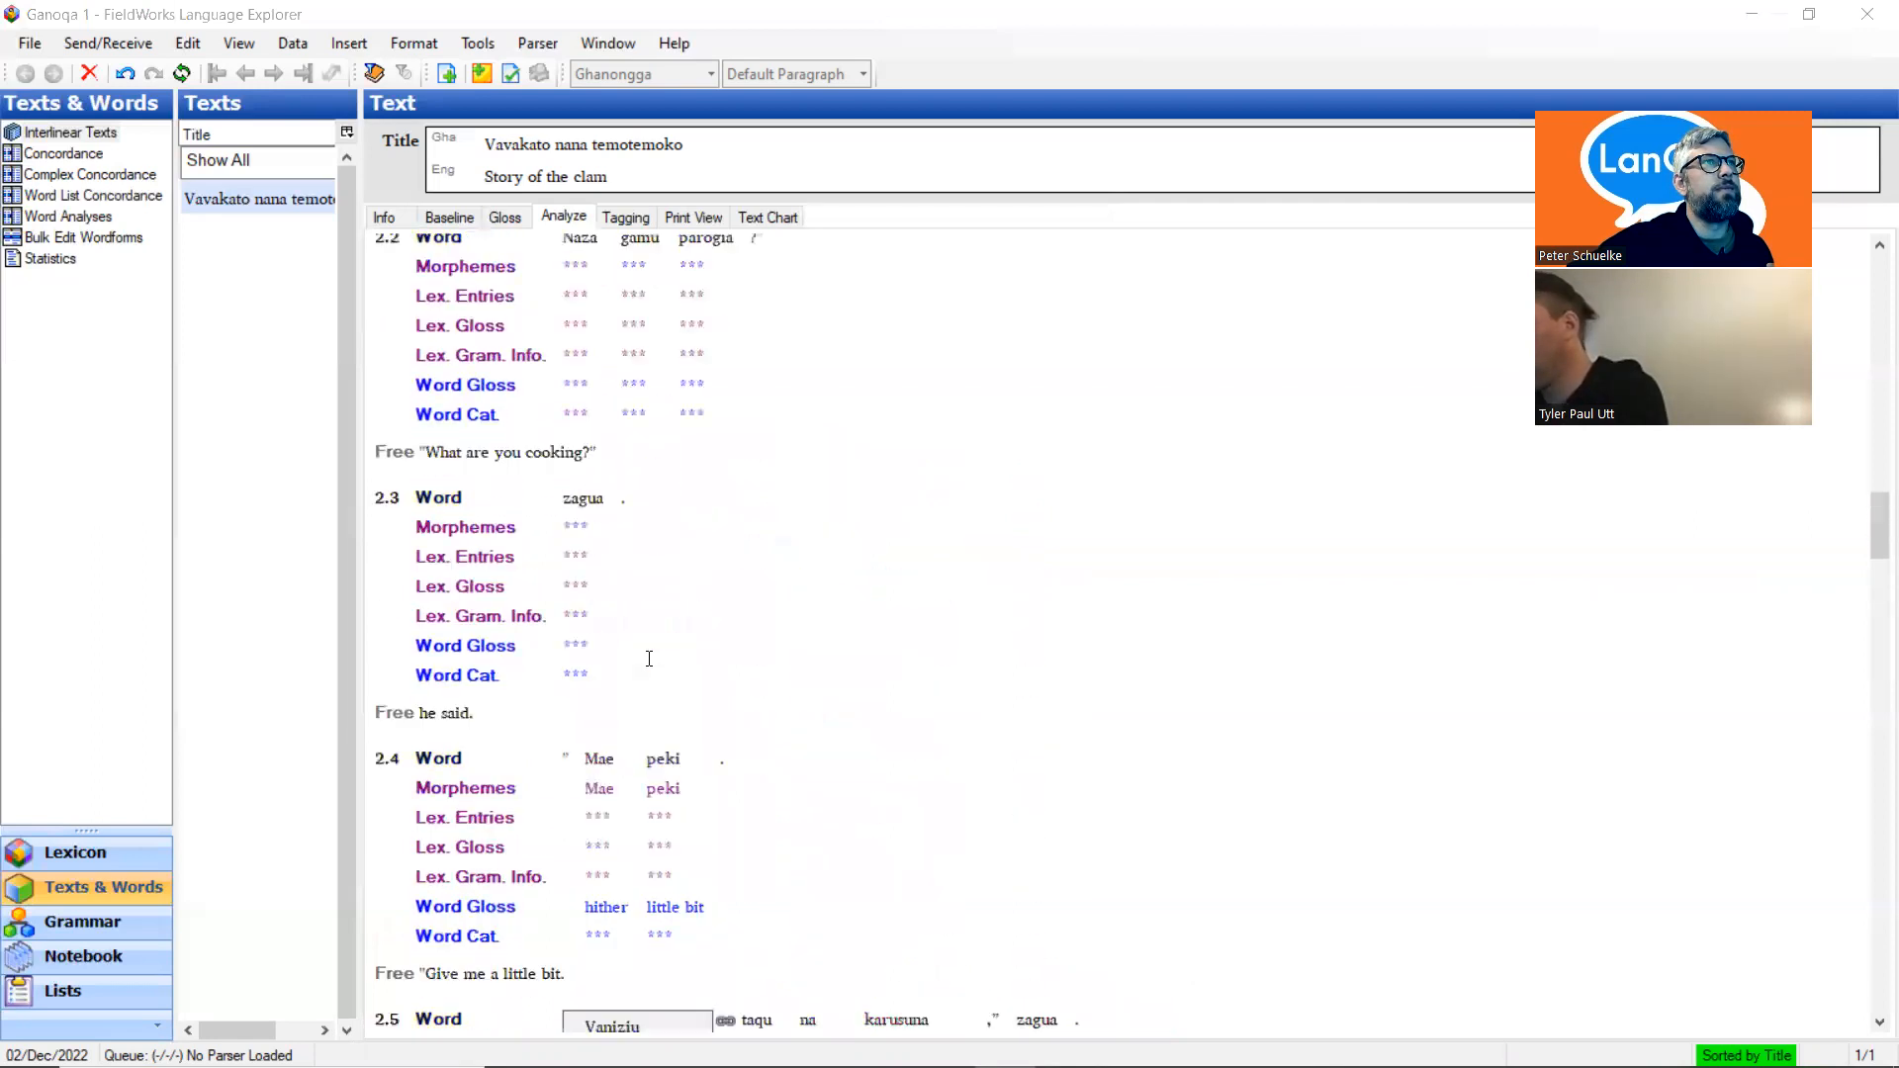
pyautogui.scroll(5, 648, 659)
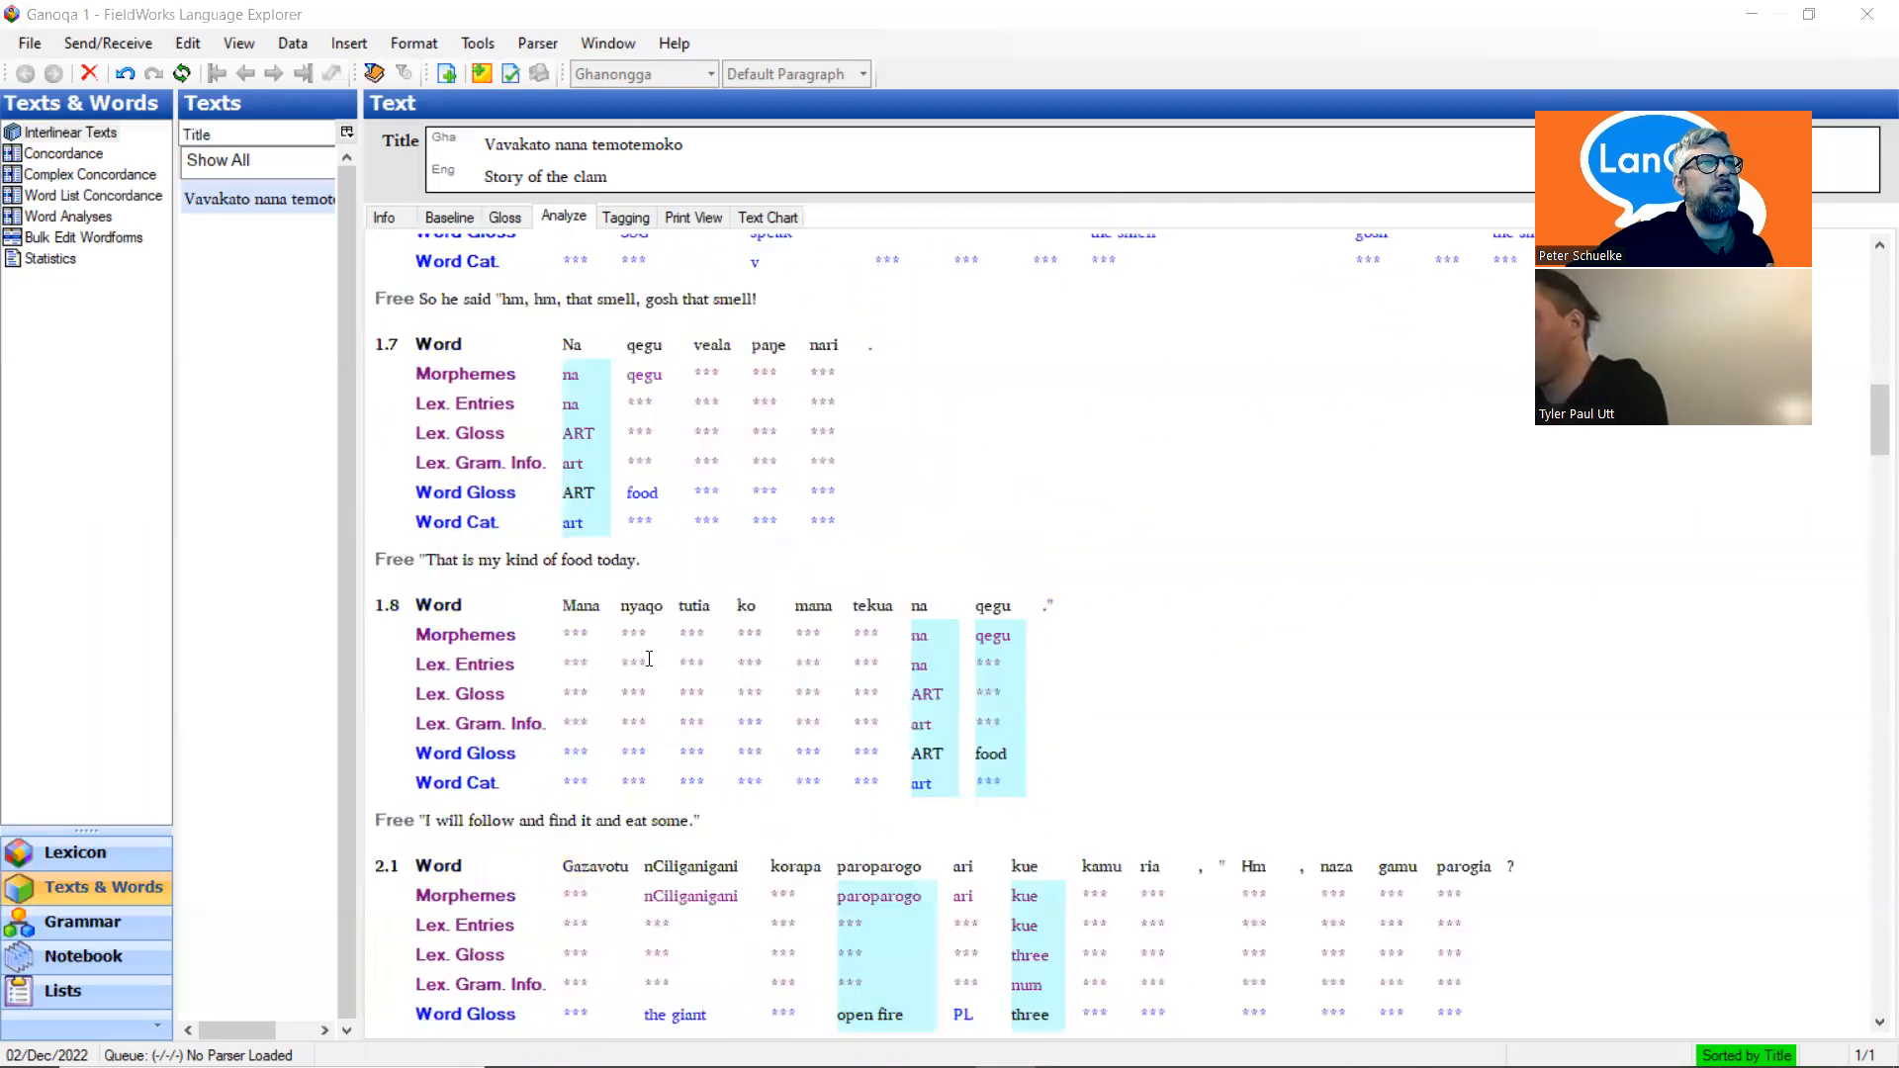
pyautogui.scroll(-2, 649, 658)
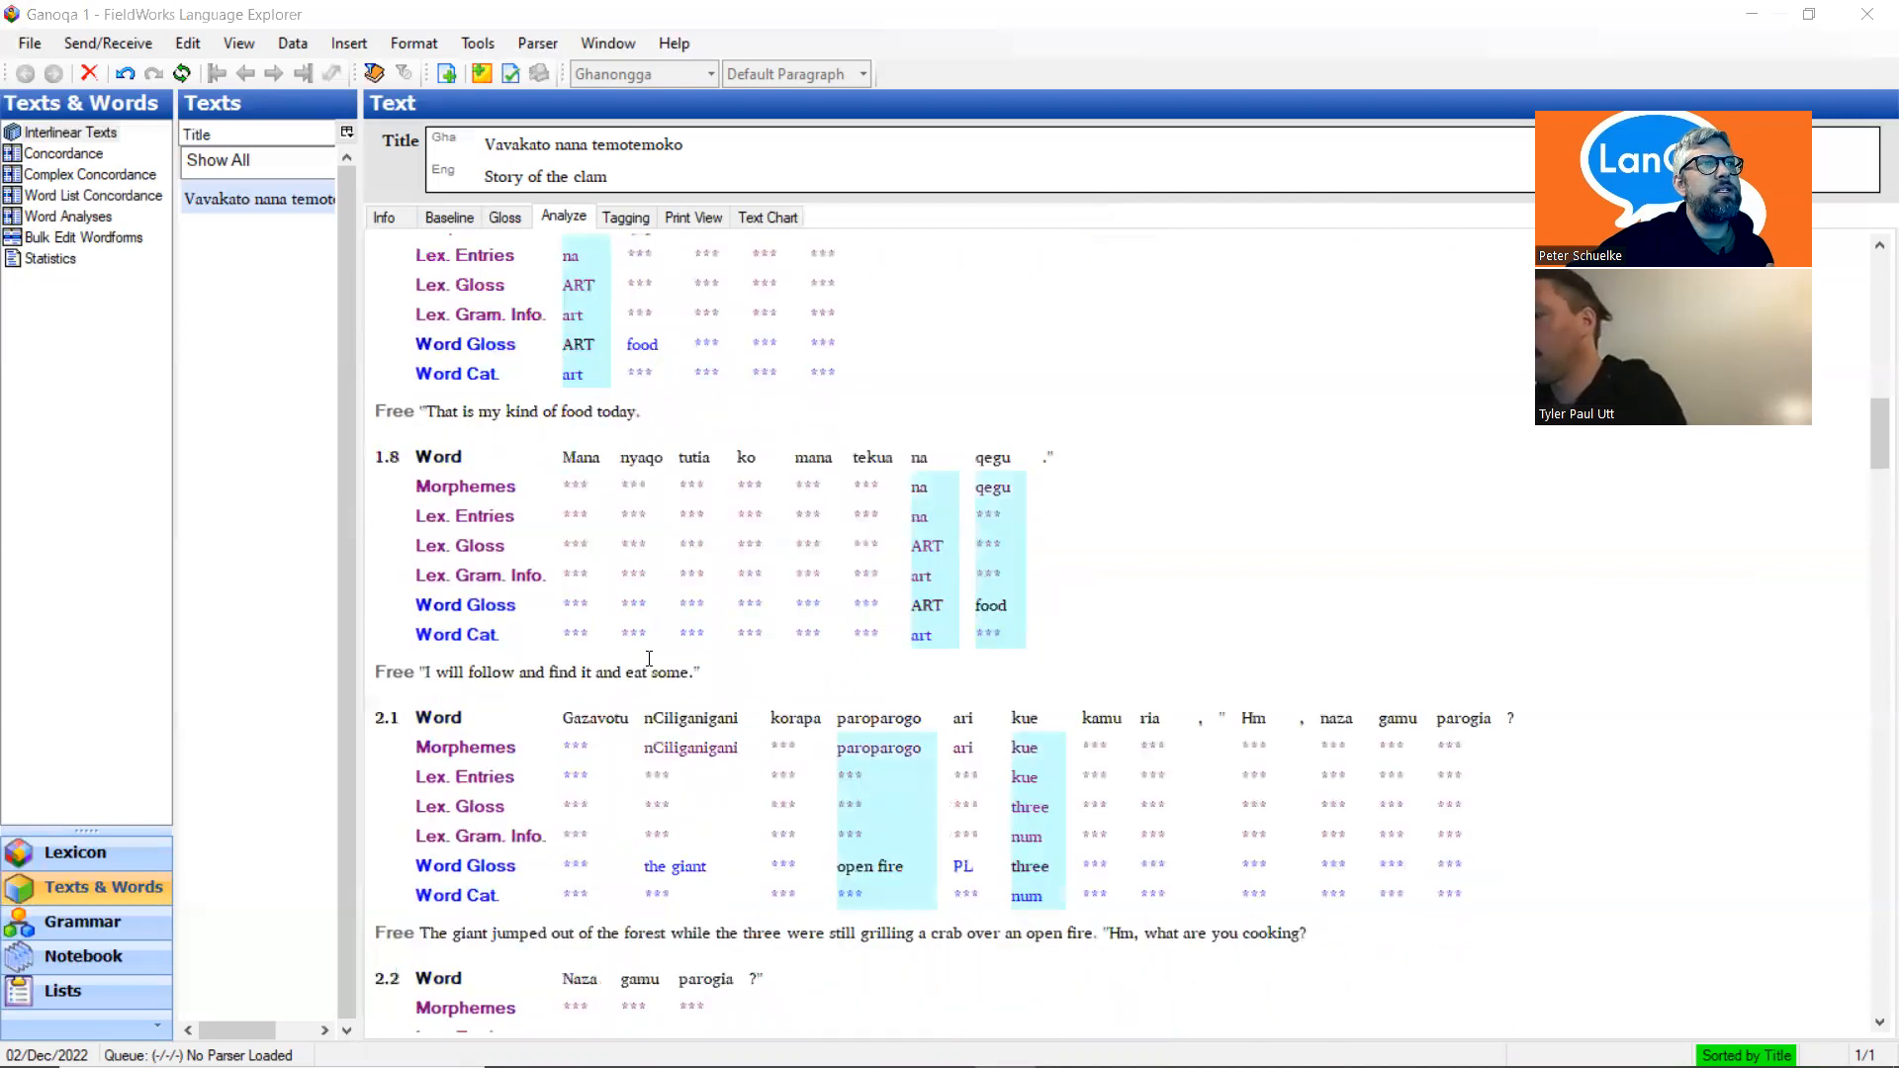
pyautogui.scroll(-2, 649, 659)
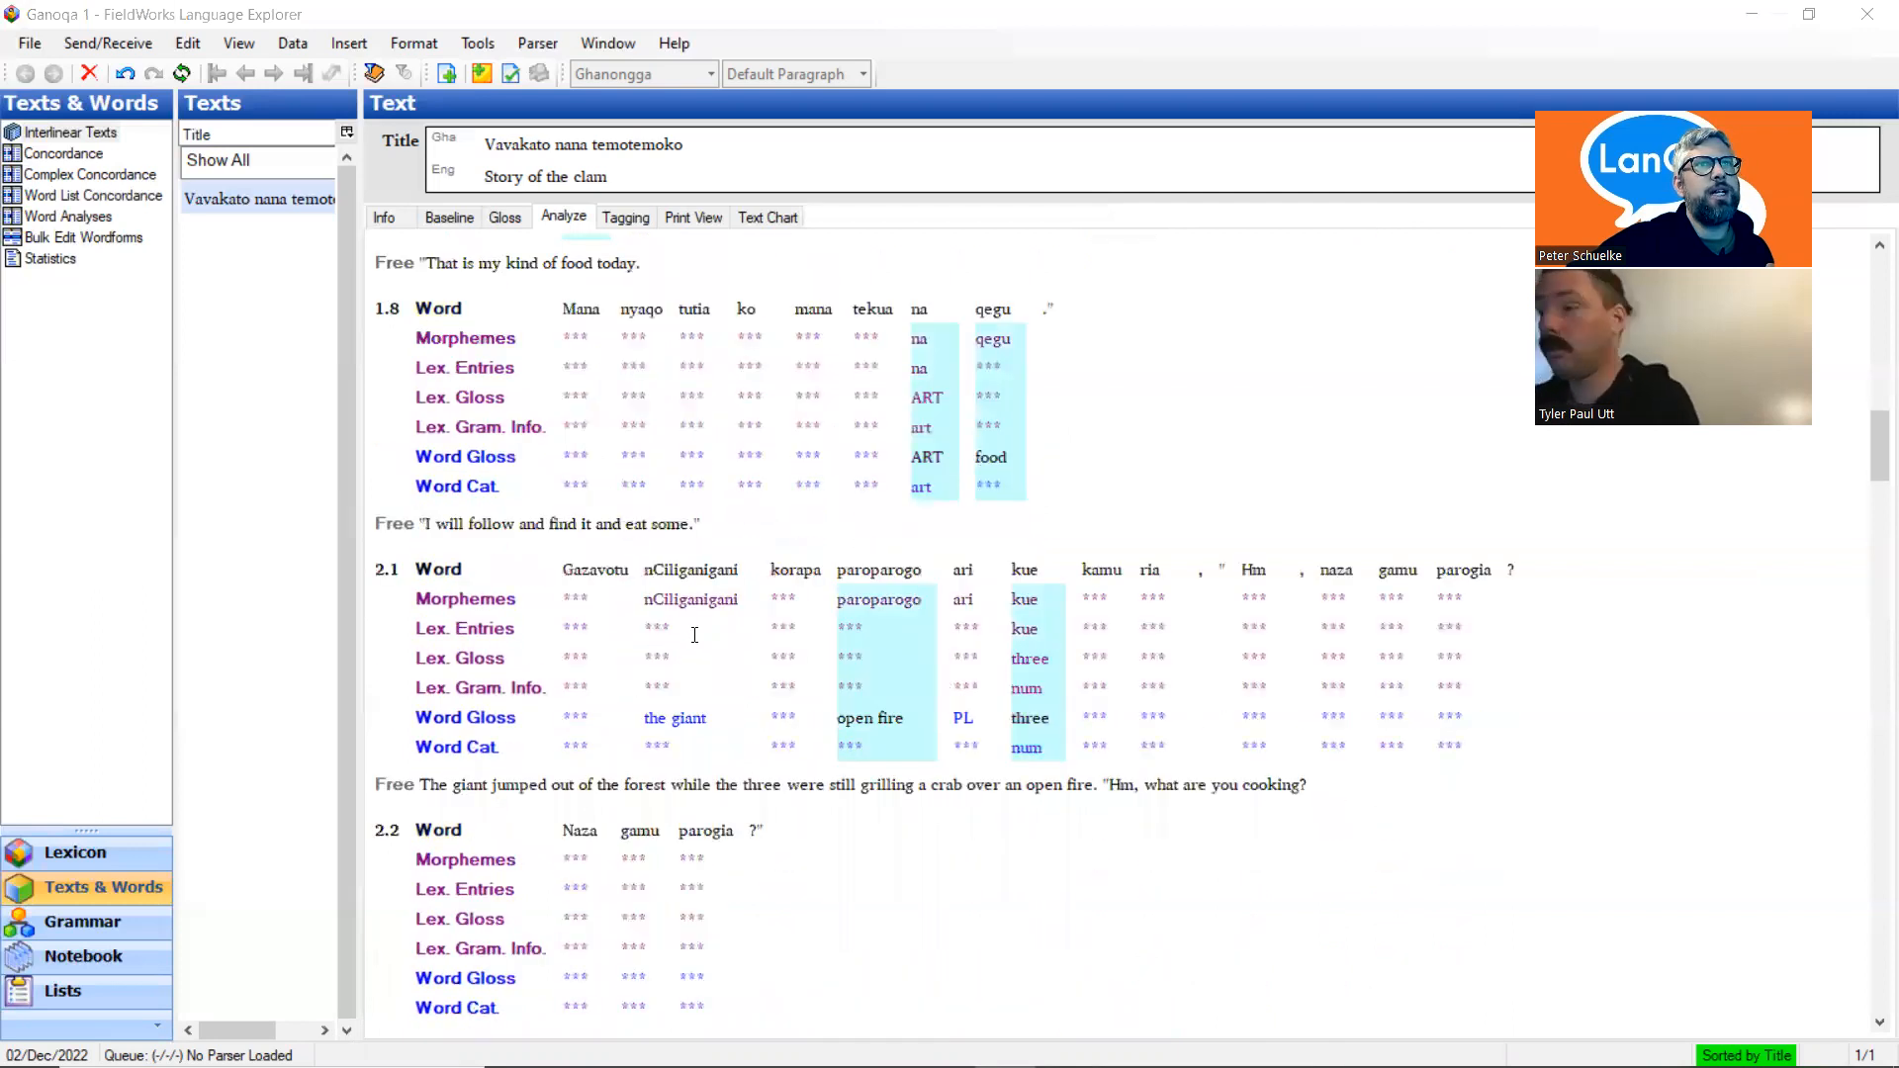
pyautogui.scroll(-2, 695, 635)
pyautogui.scroll(-2, 746, 635)
pyautogui.scroll(-2, 746, 635)
pyautogui.scroll(-8, 746, 635)
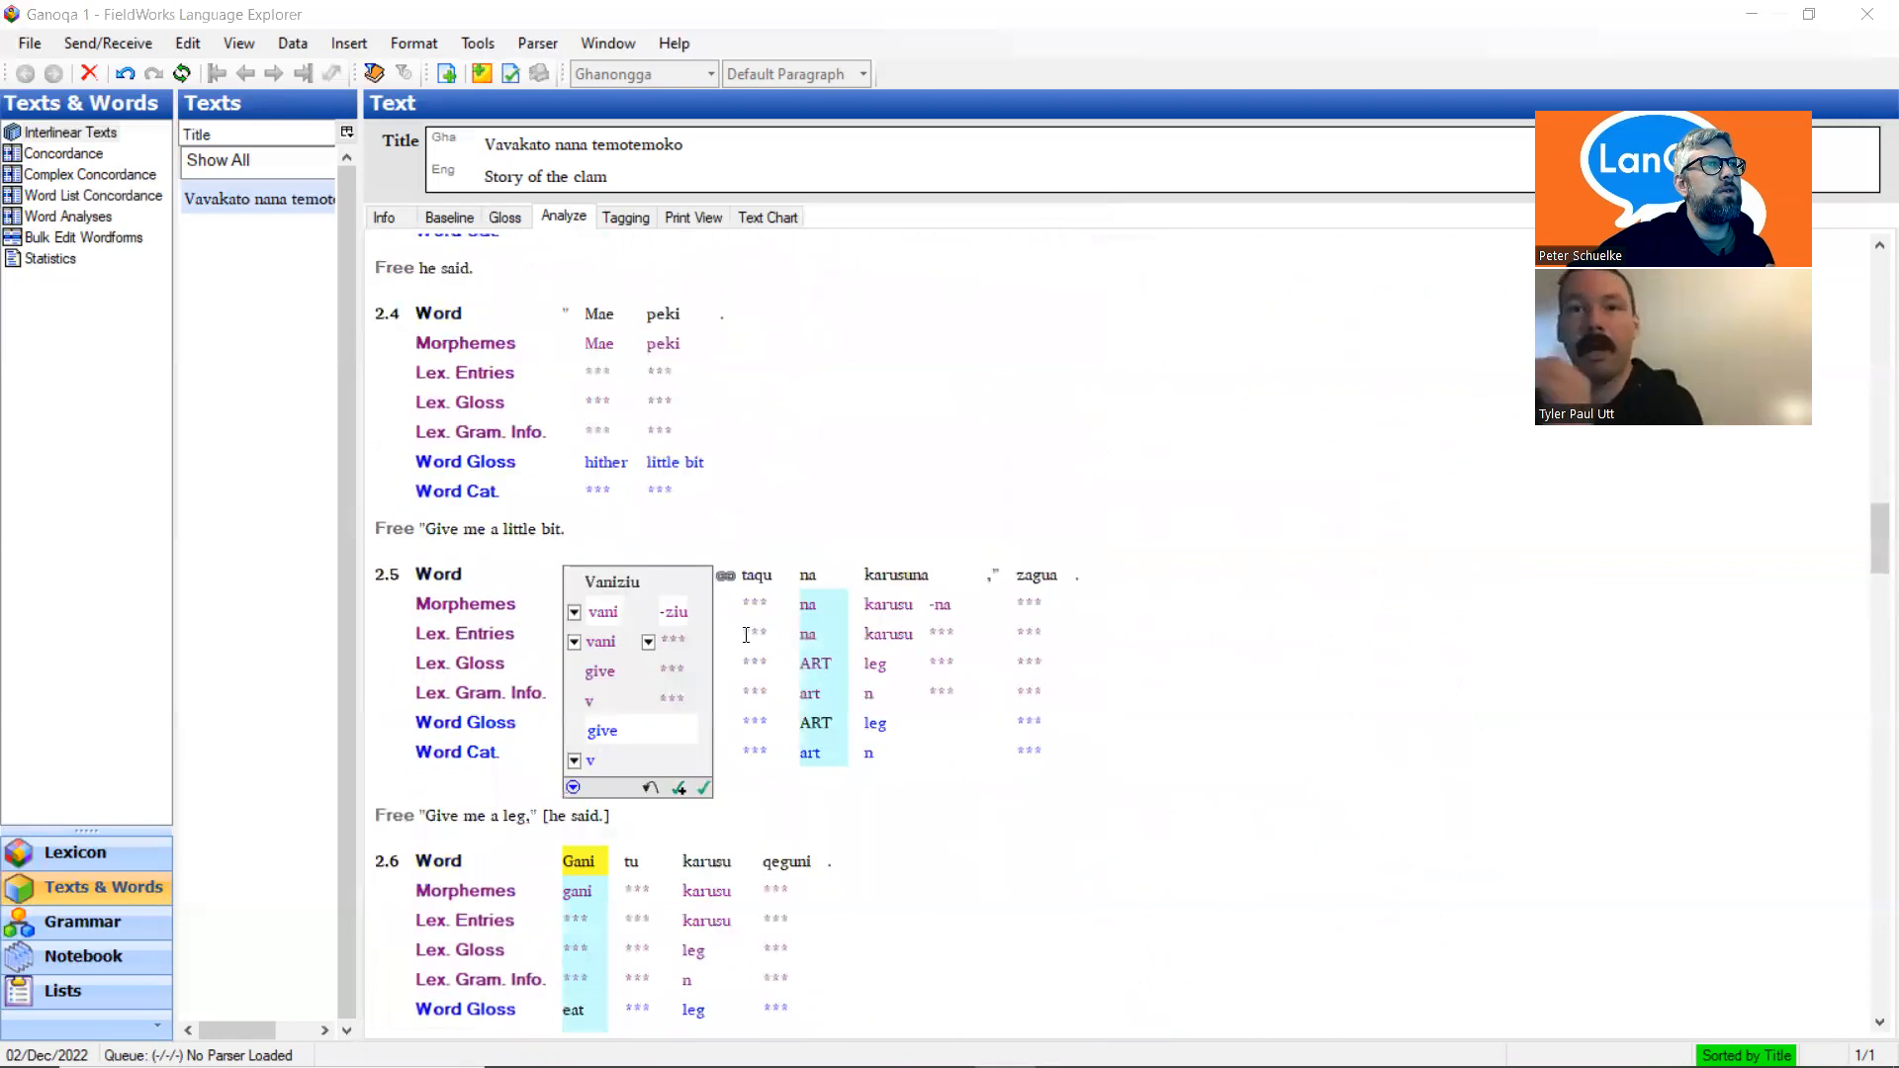
pyautogui.scroll(-8, 745, 635)
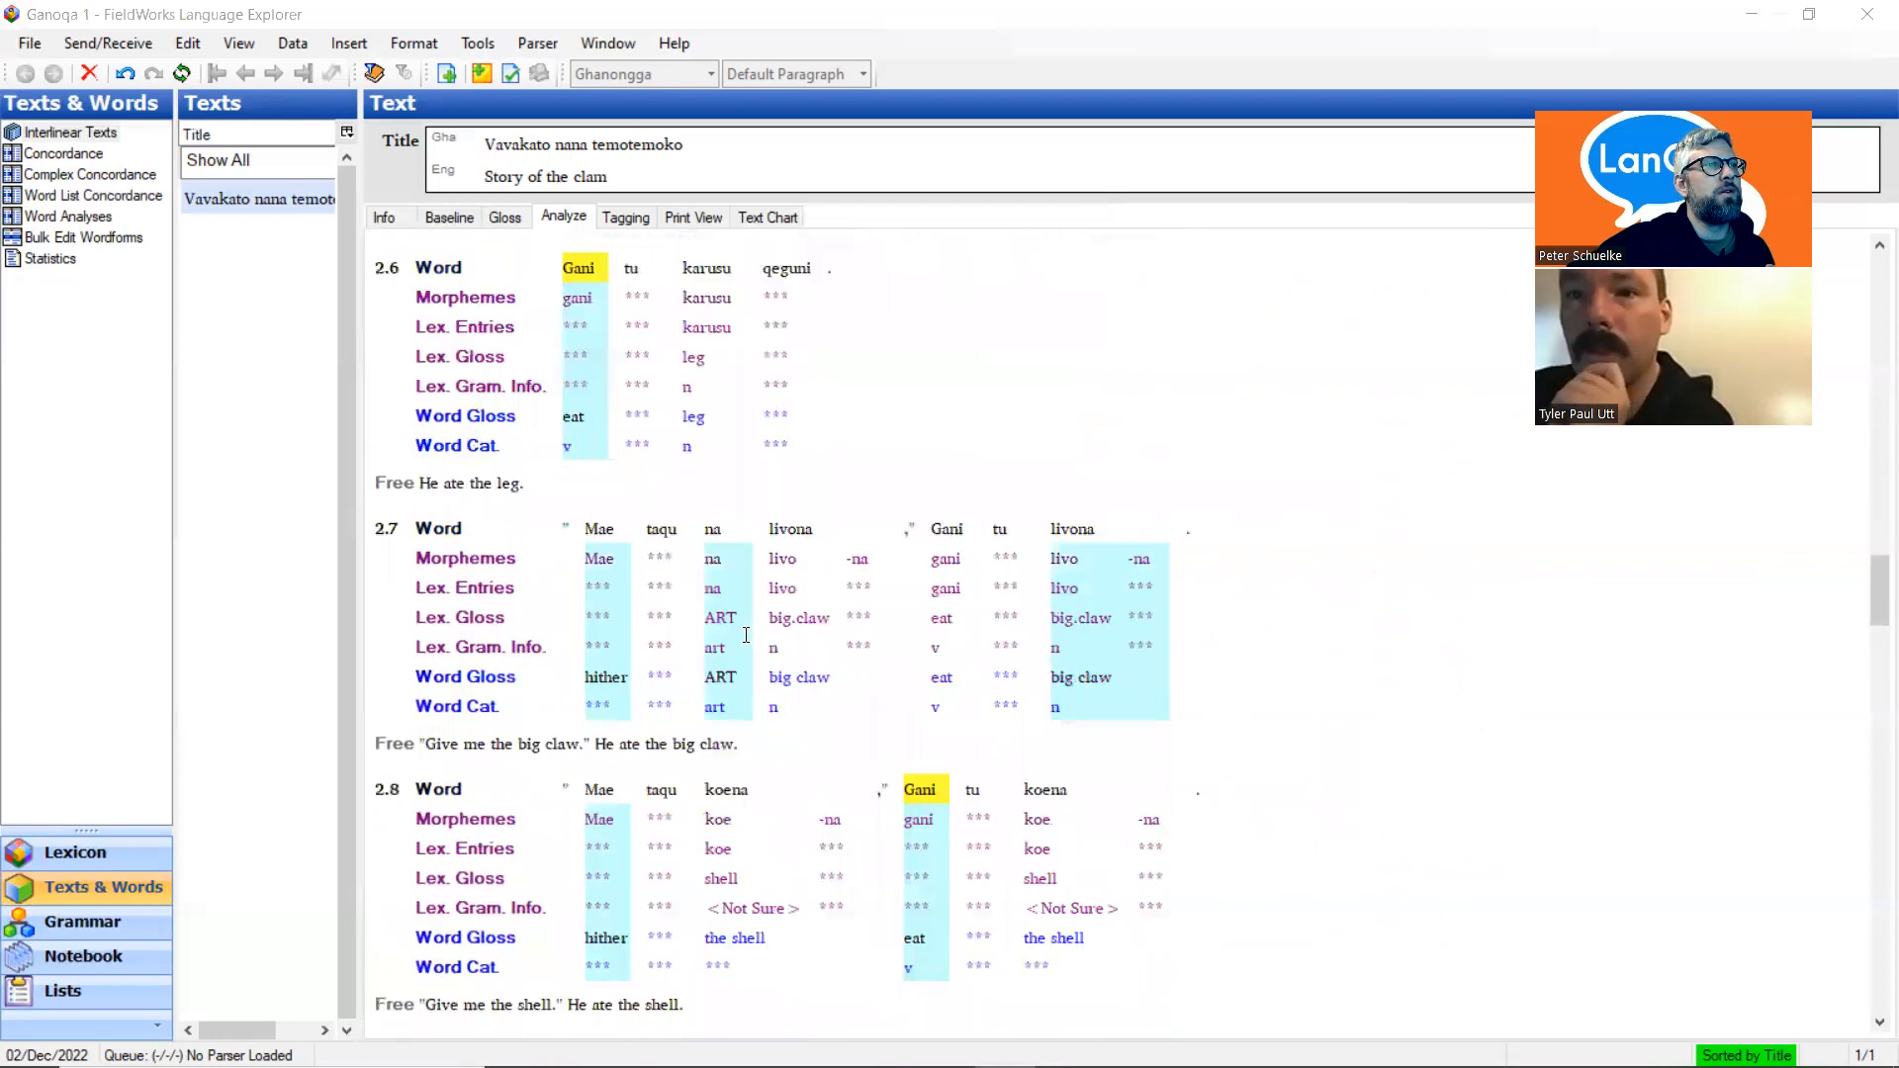
pyautogui.scroll(2, 745, 635)
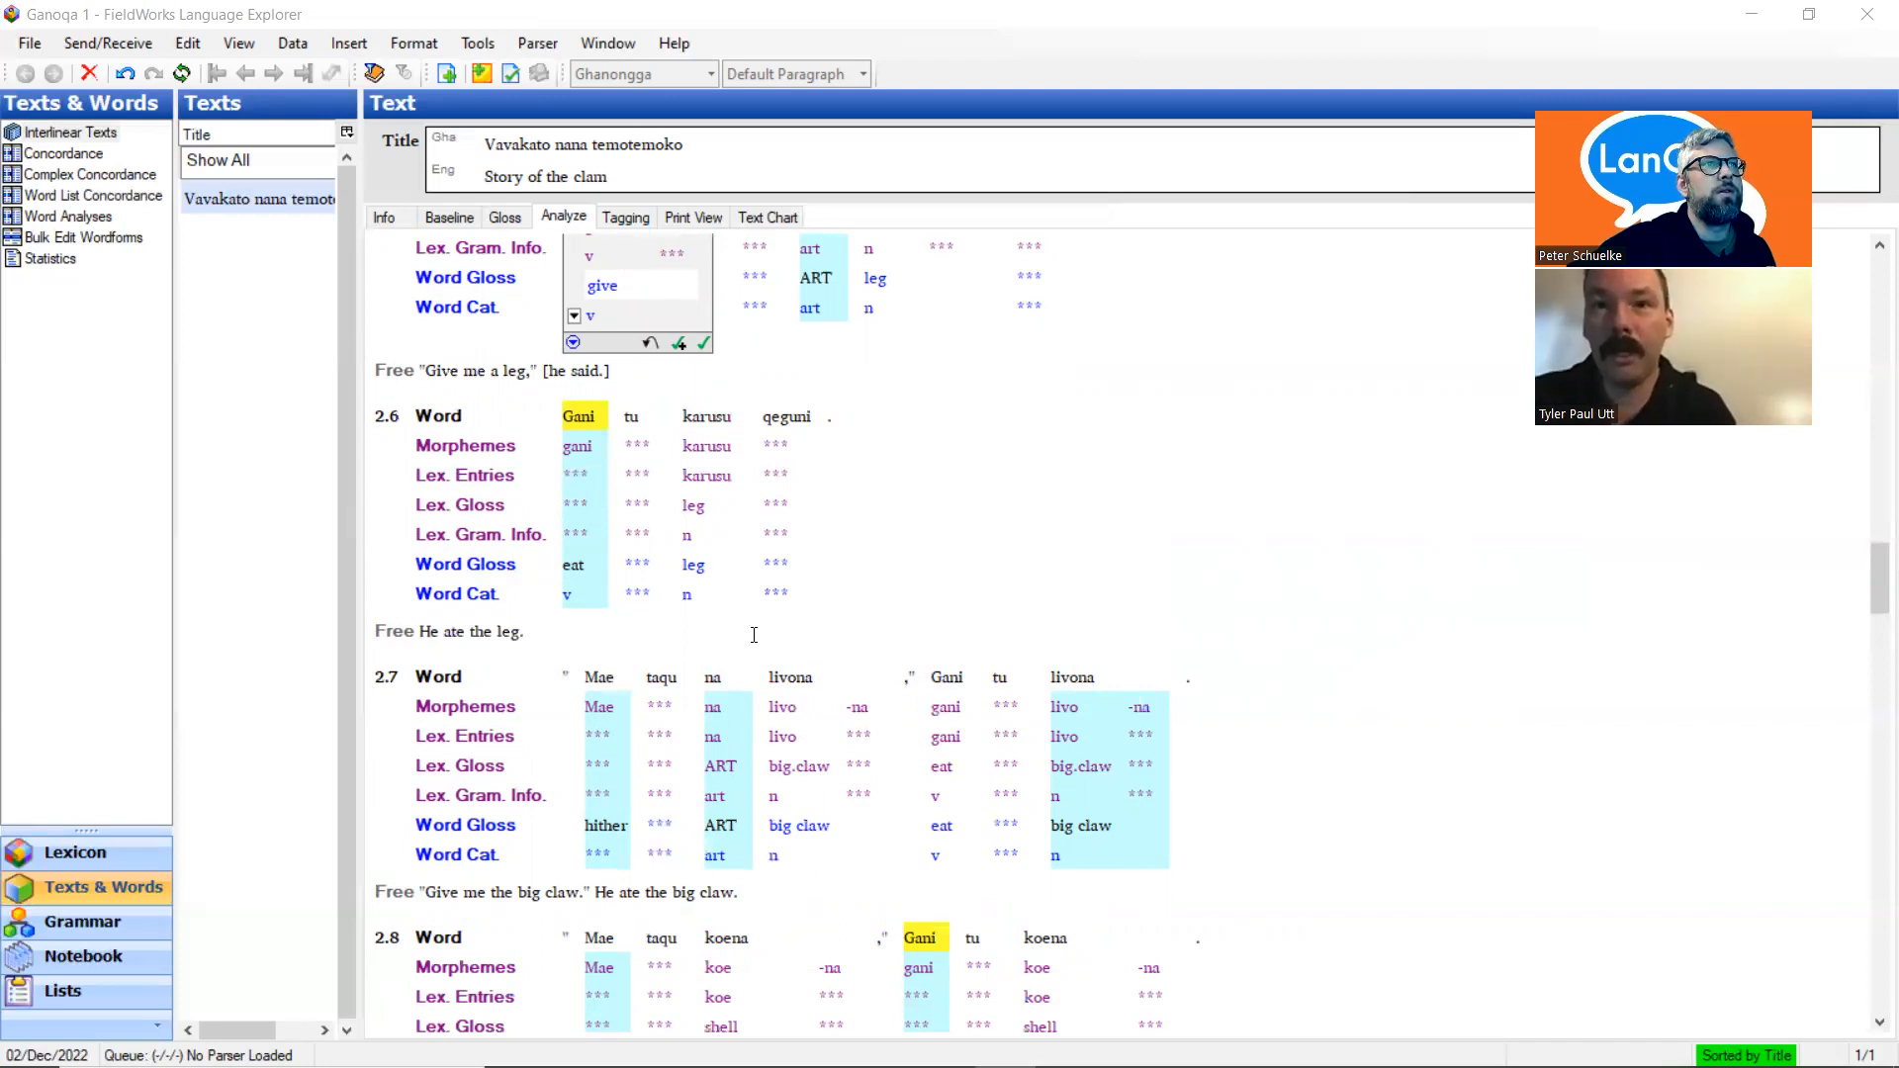
pyautogui.scroll(3, 638, 655)
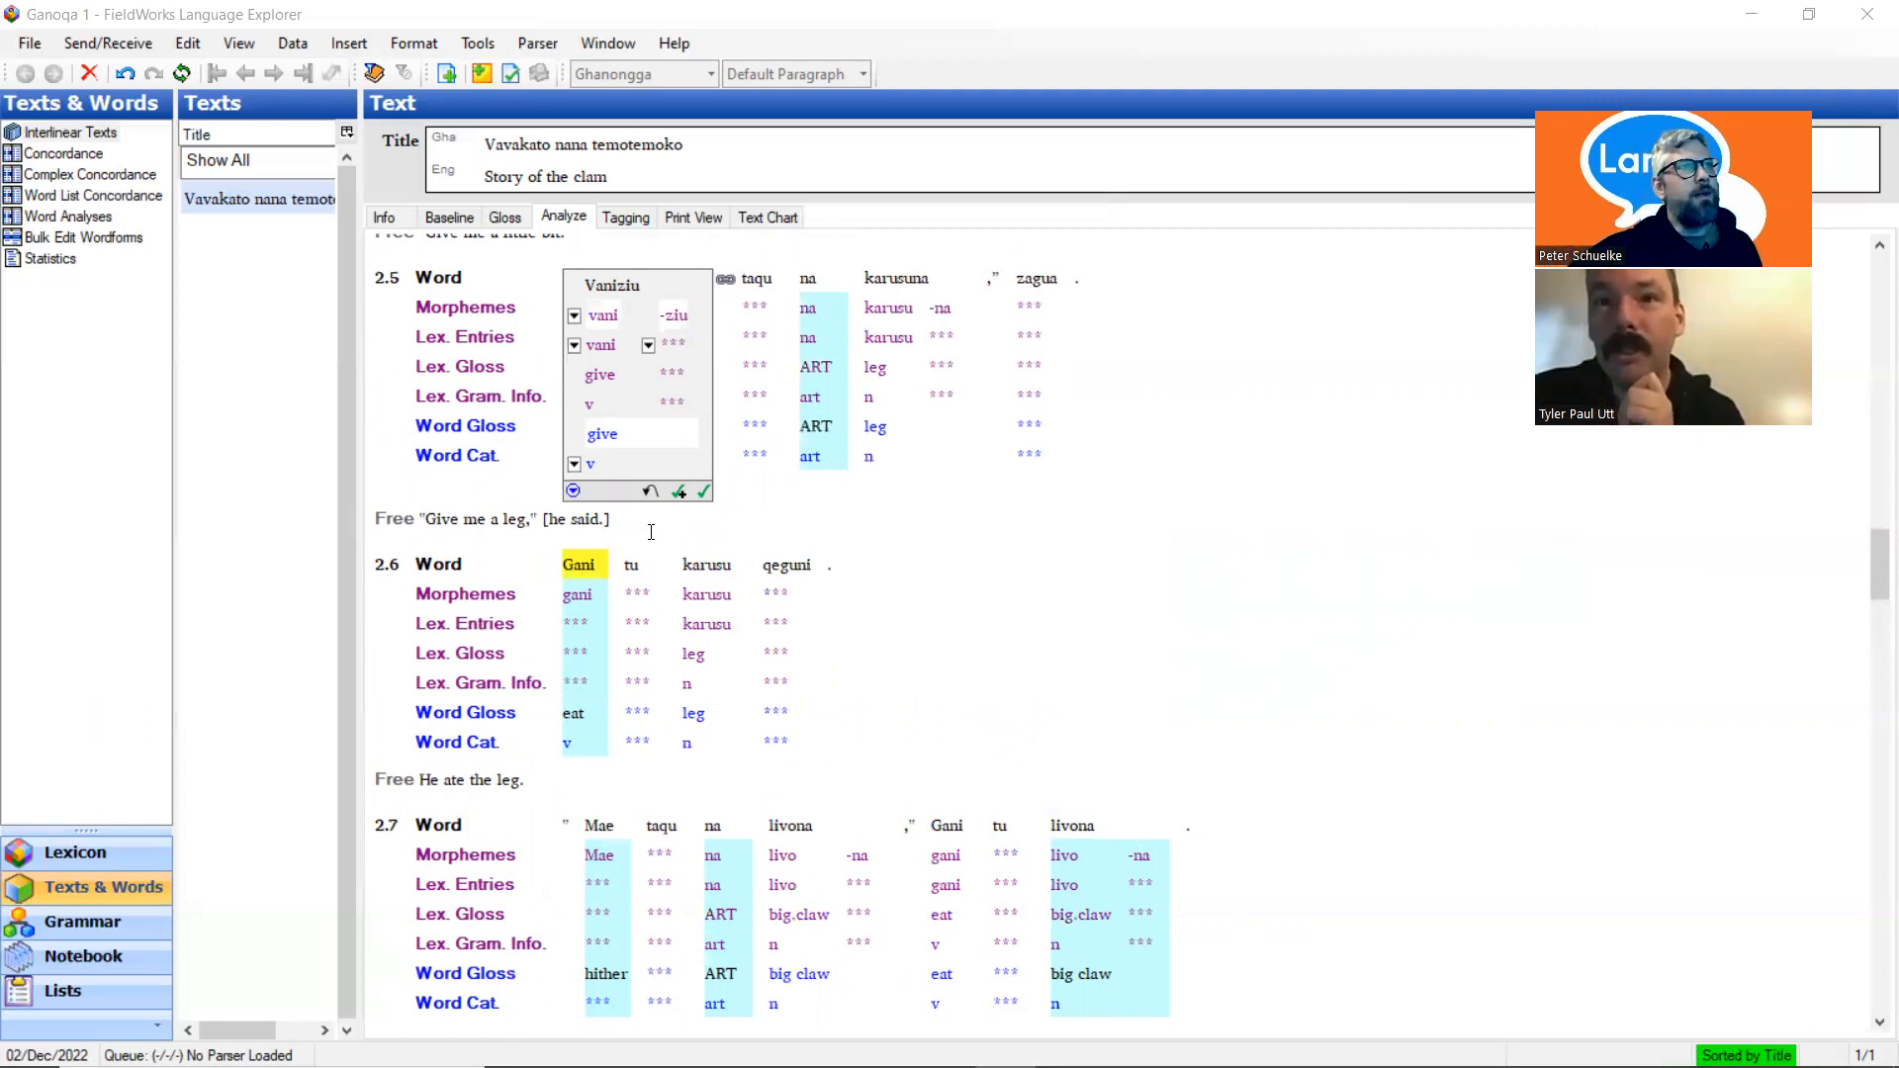
pyautogui.scroll(-1, 738, 550)
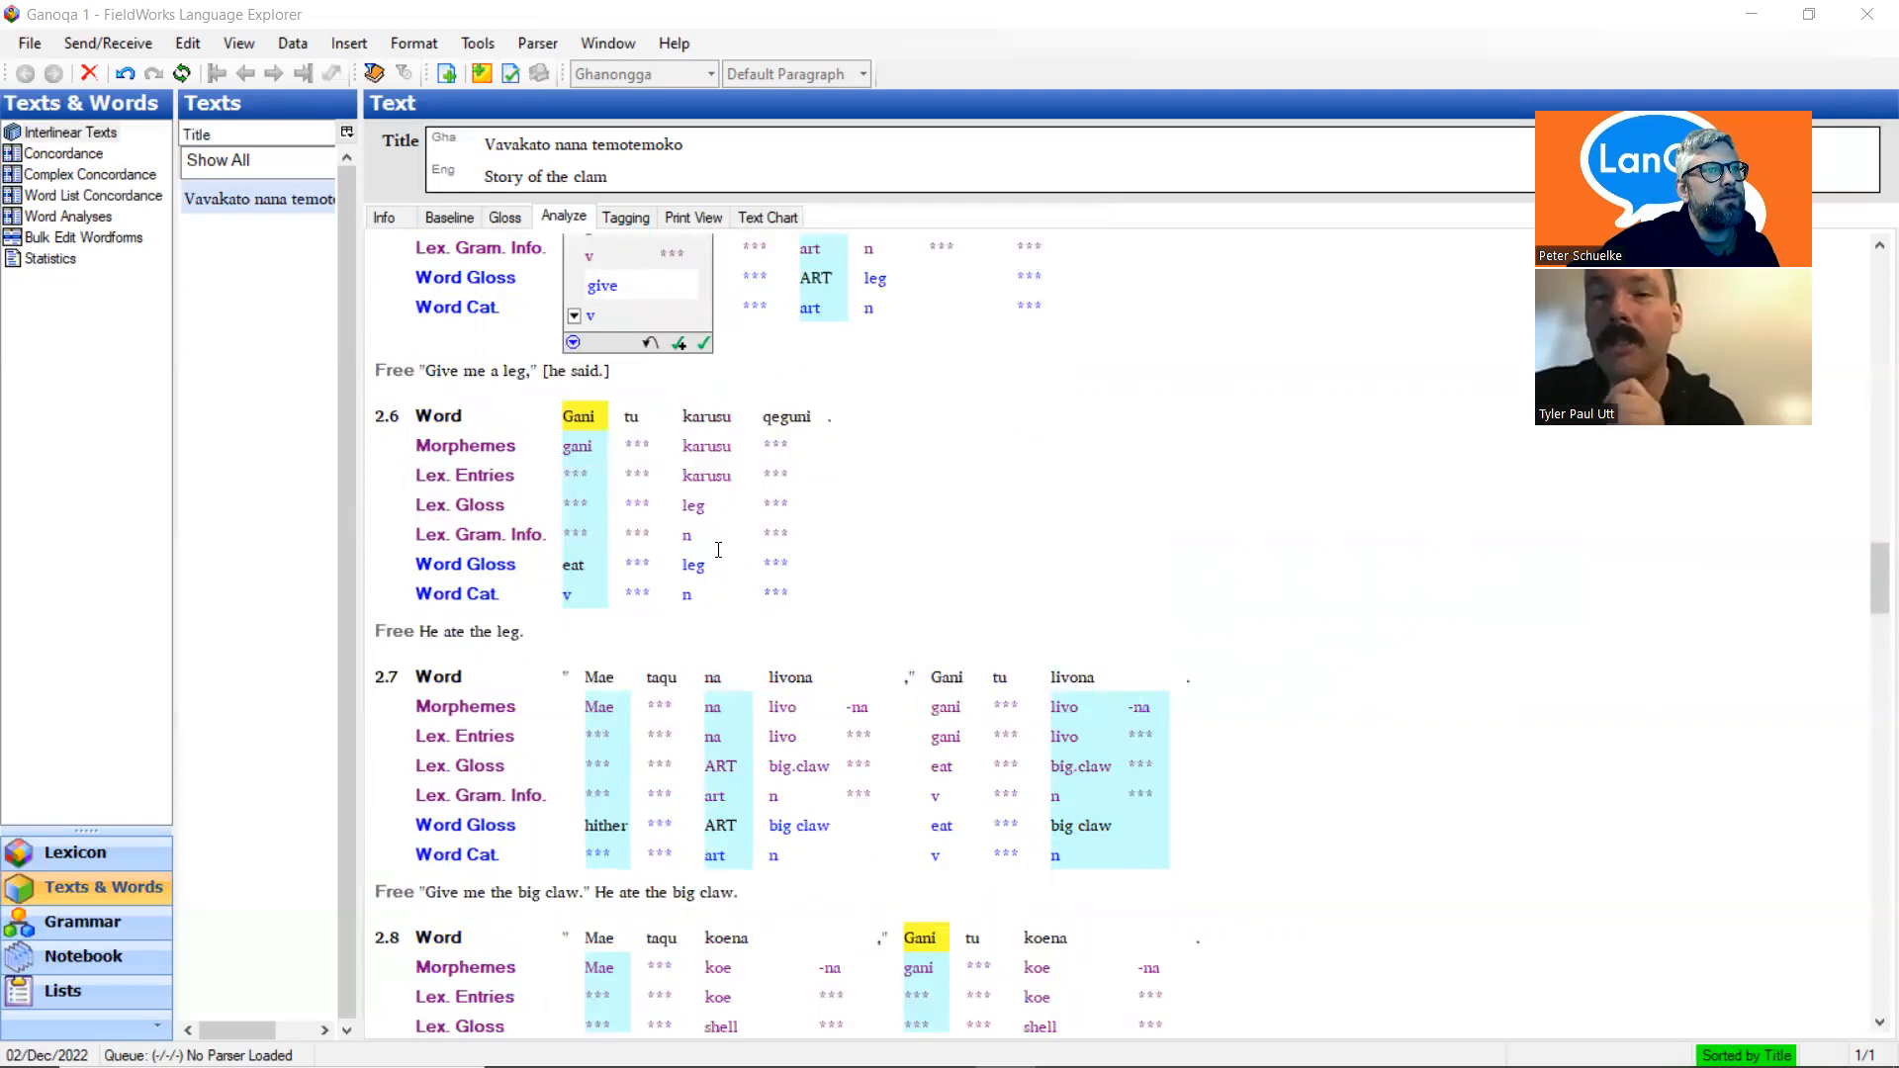
pyautogui.scroll(3, 727, 613)
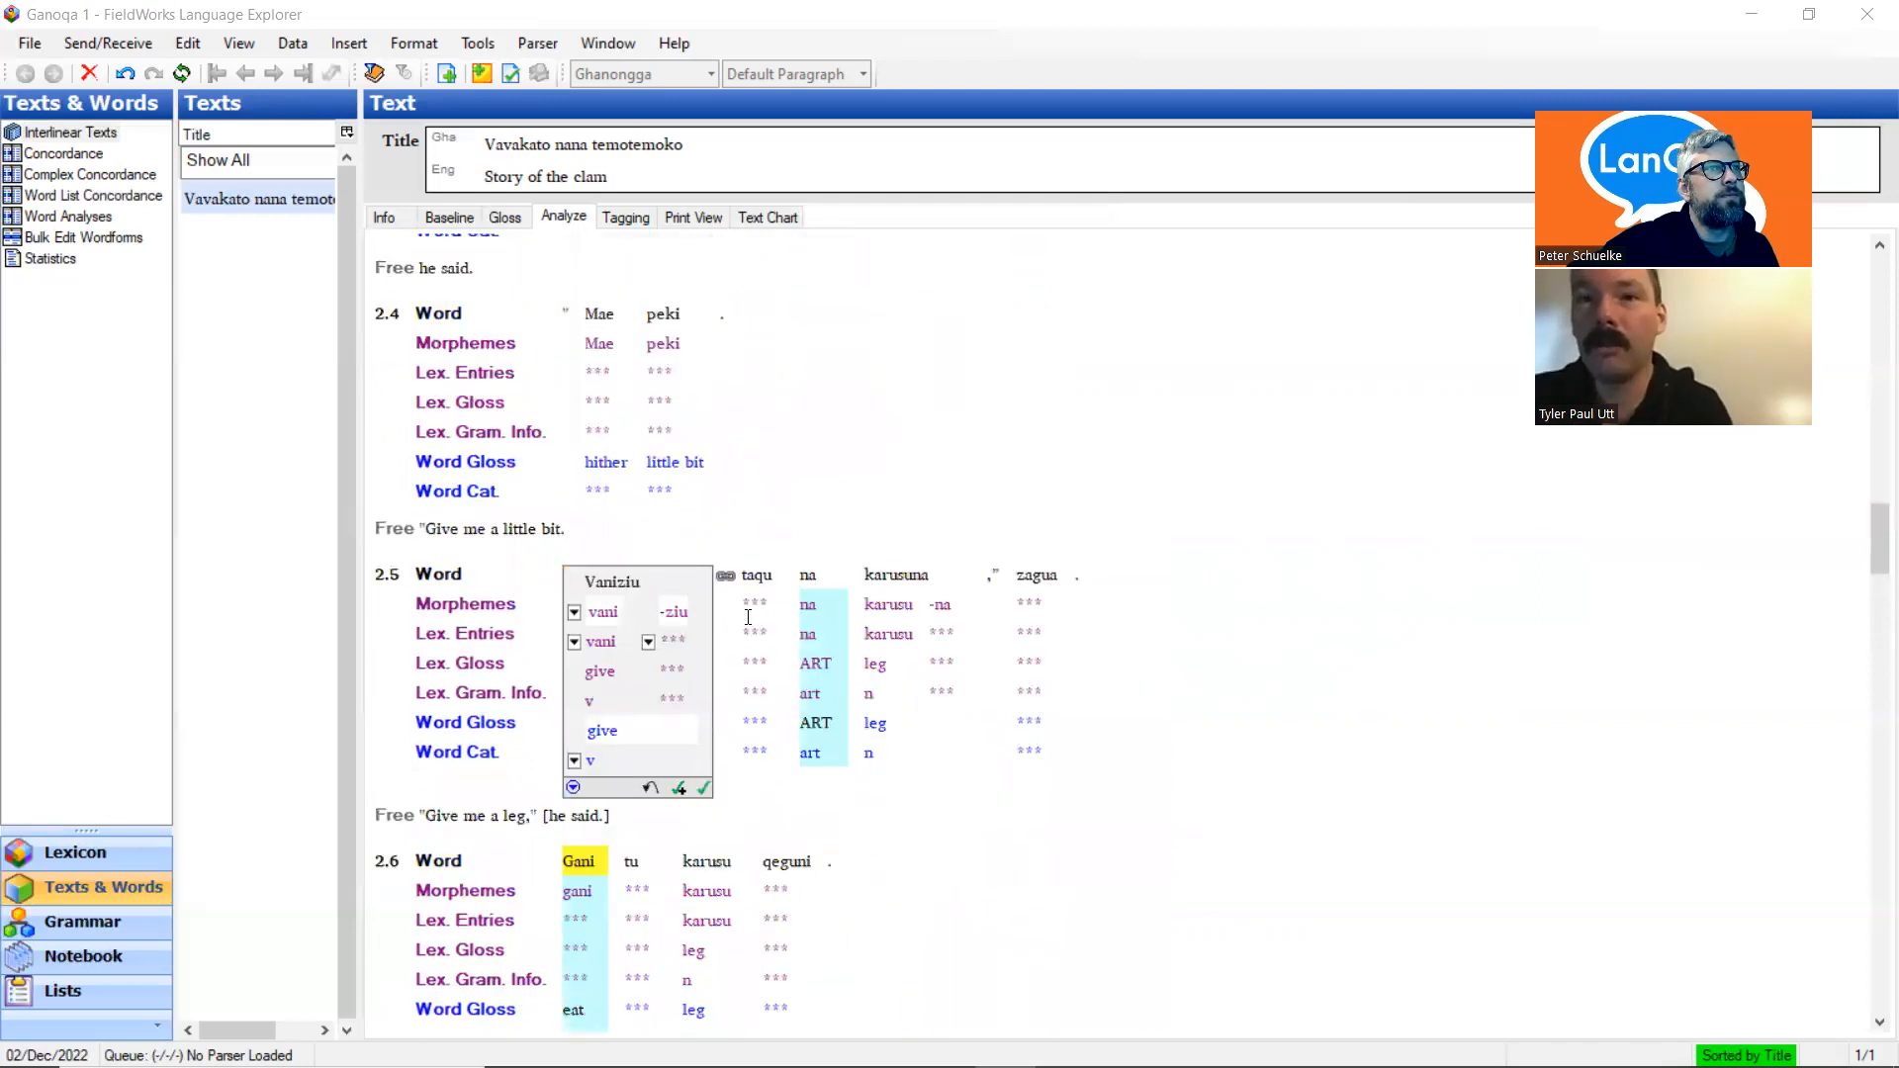
# Join "na" and "karusuna" in line 2.5 into one phrase and break it into the morphemes "na", "karusu" and "-na"
pyautogui.click(848, 605)
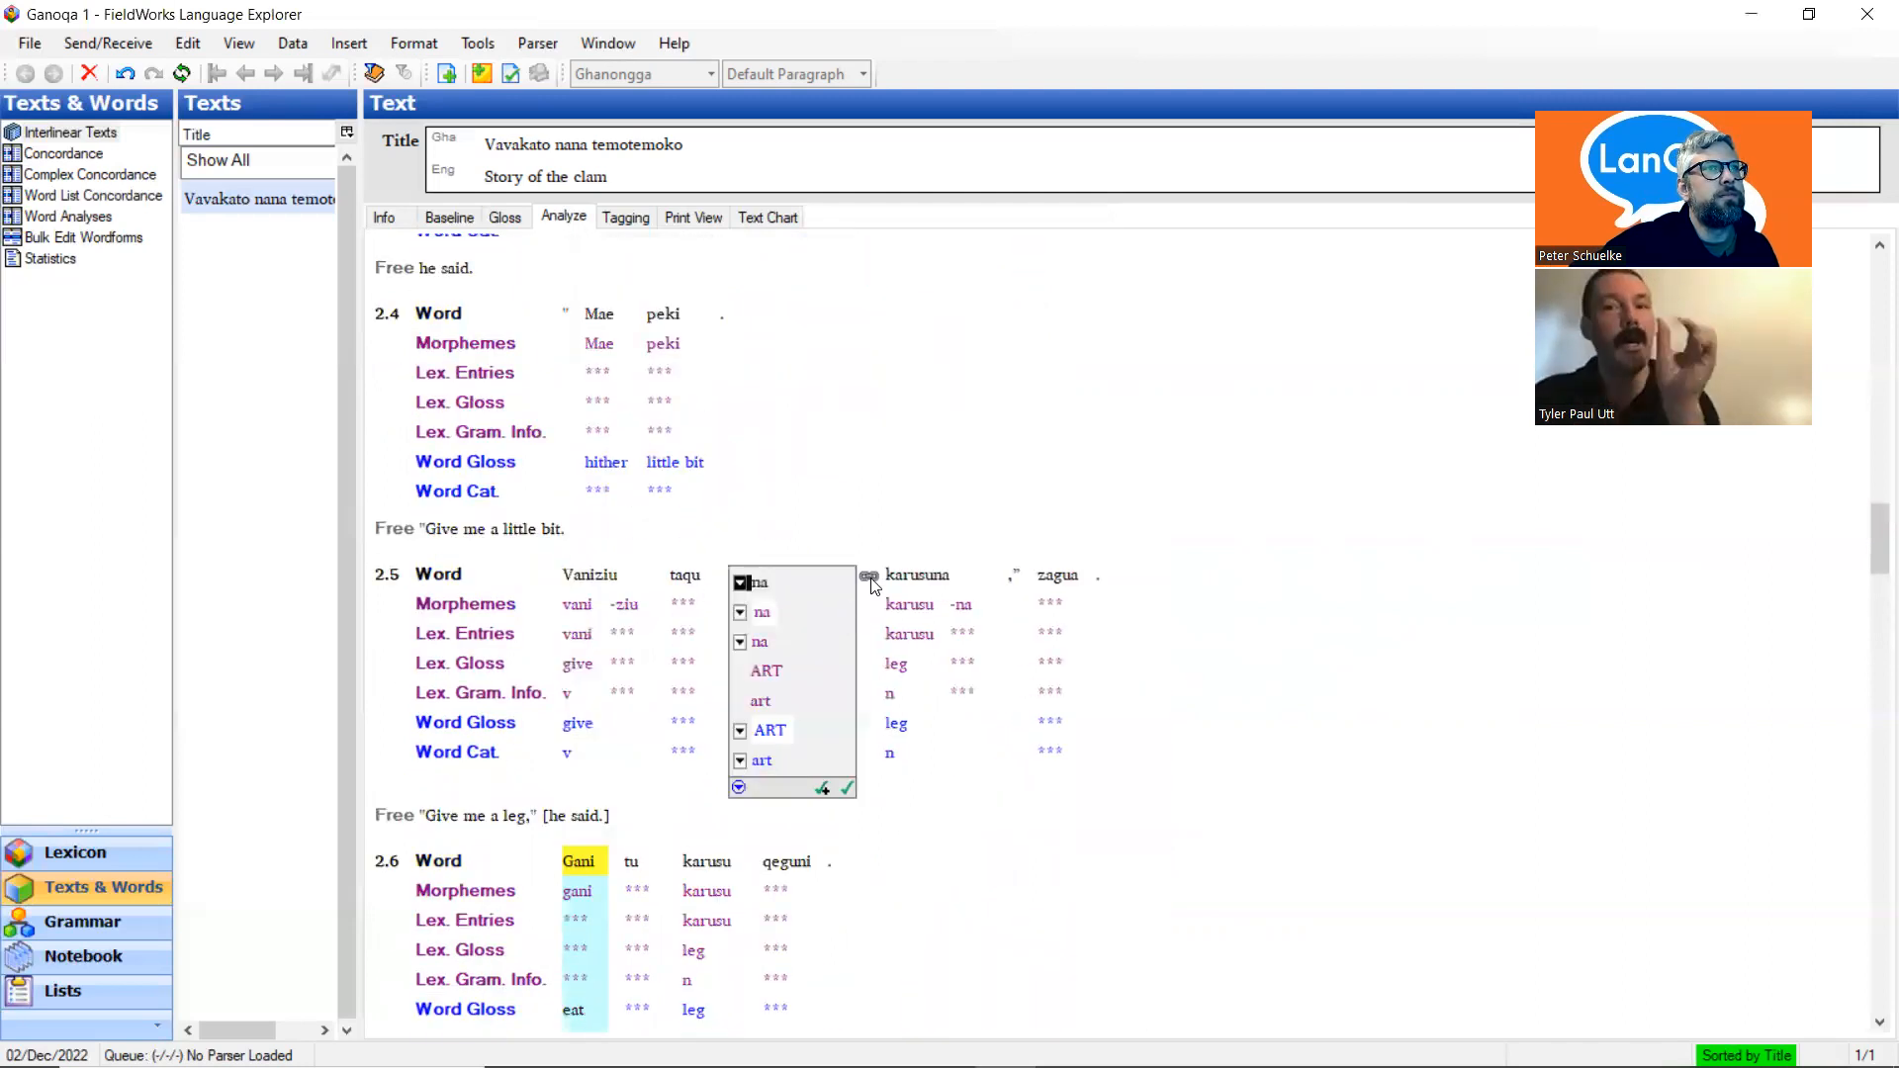
pyautogui.click(870, 579)
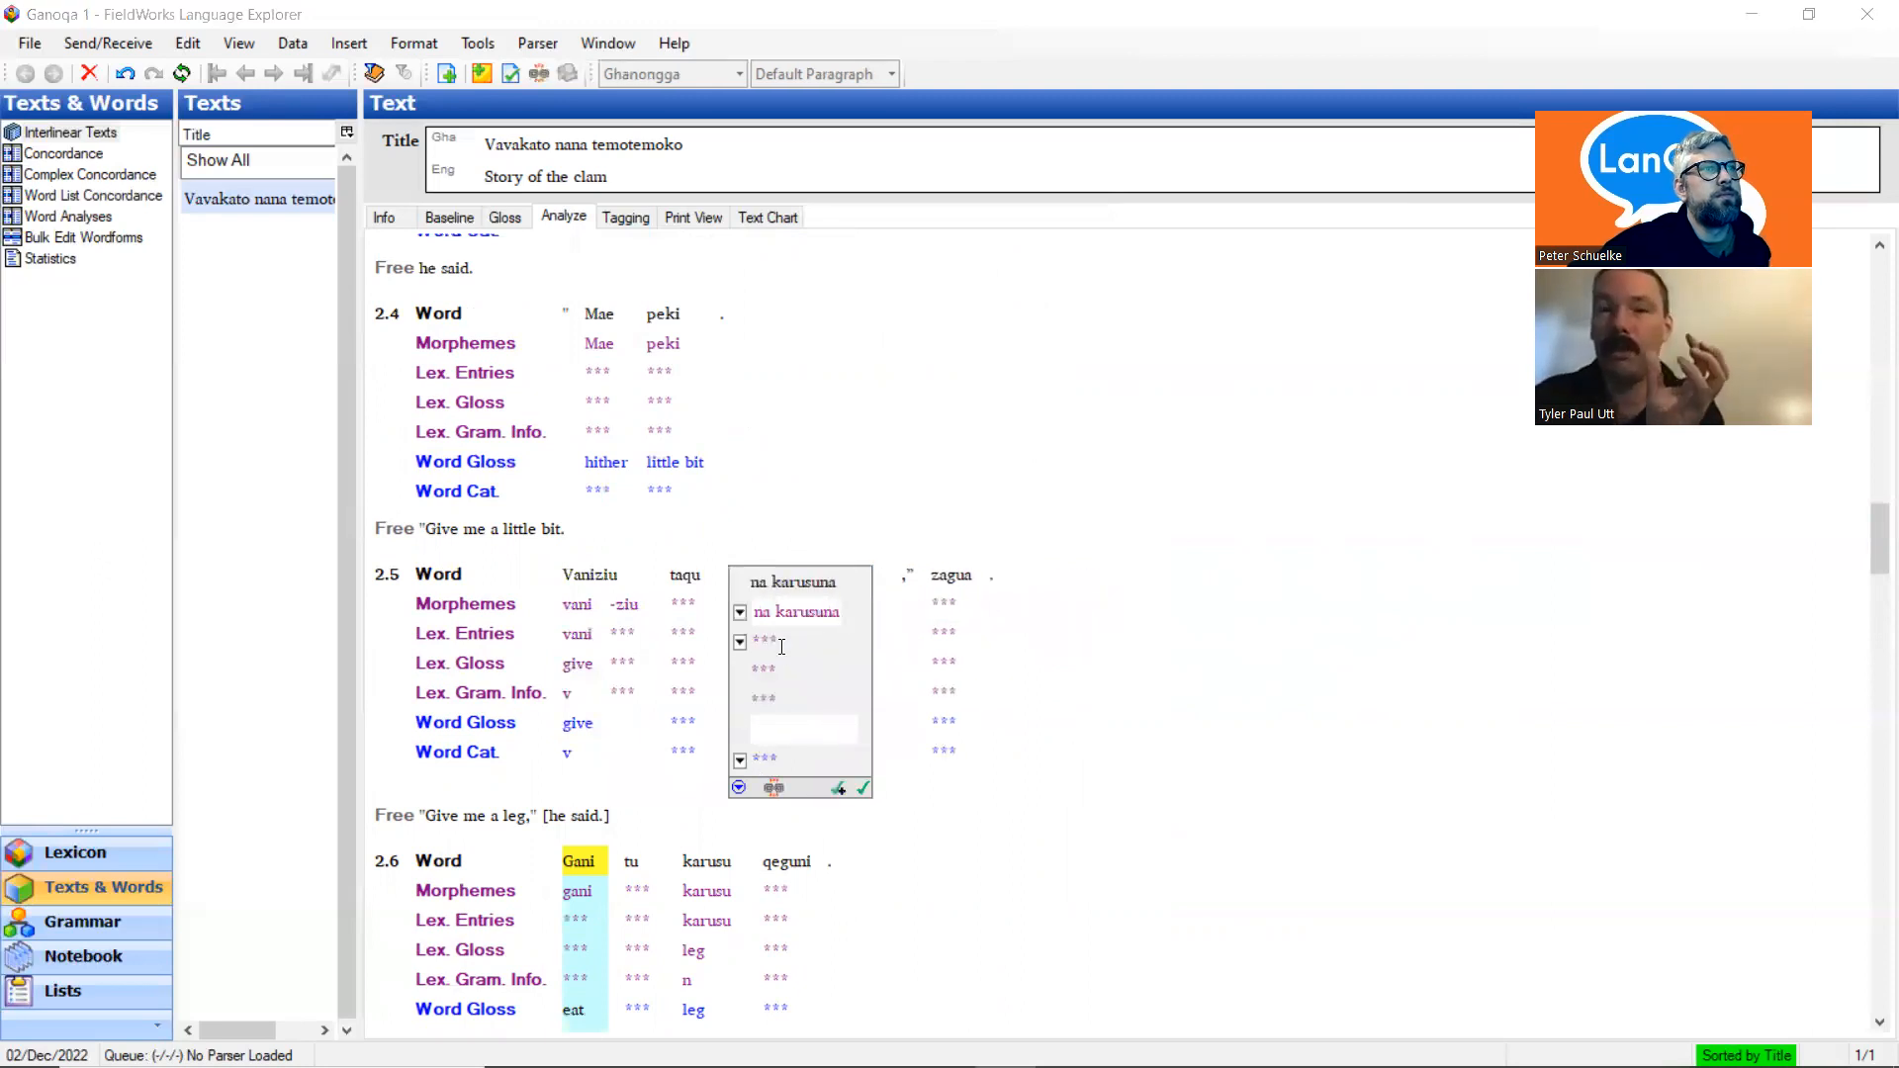
pyautogui.click(773, 608)
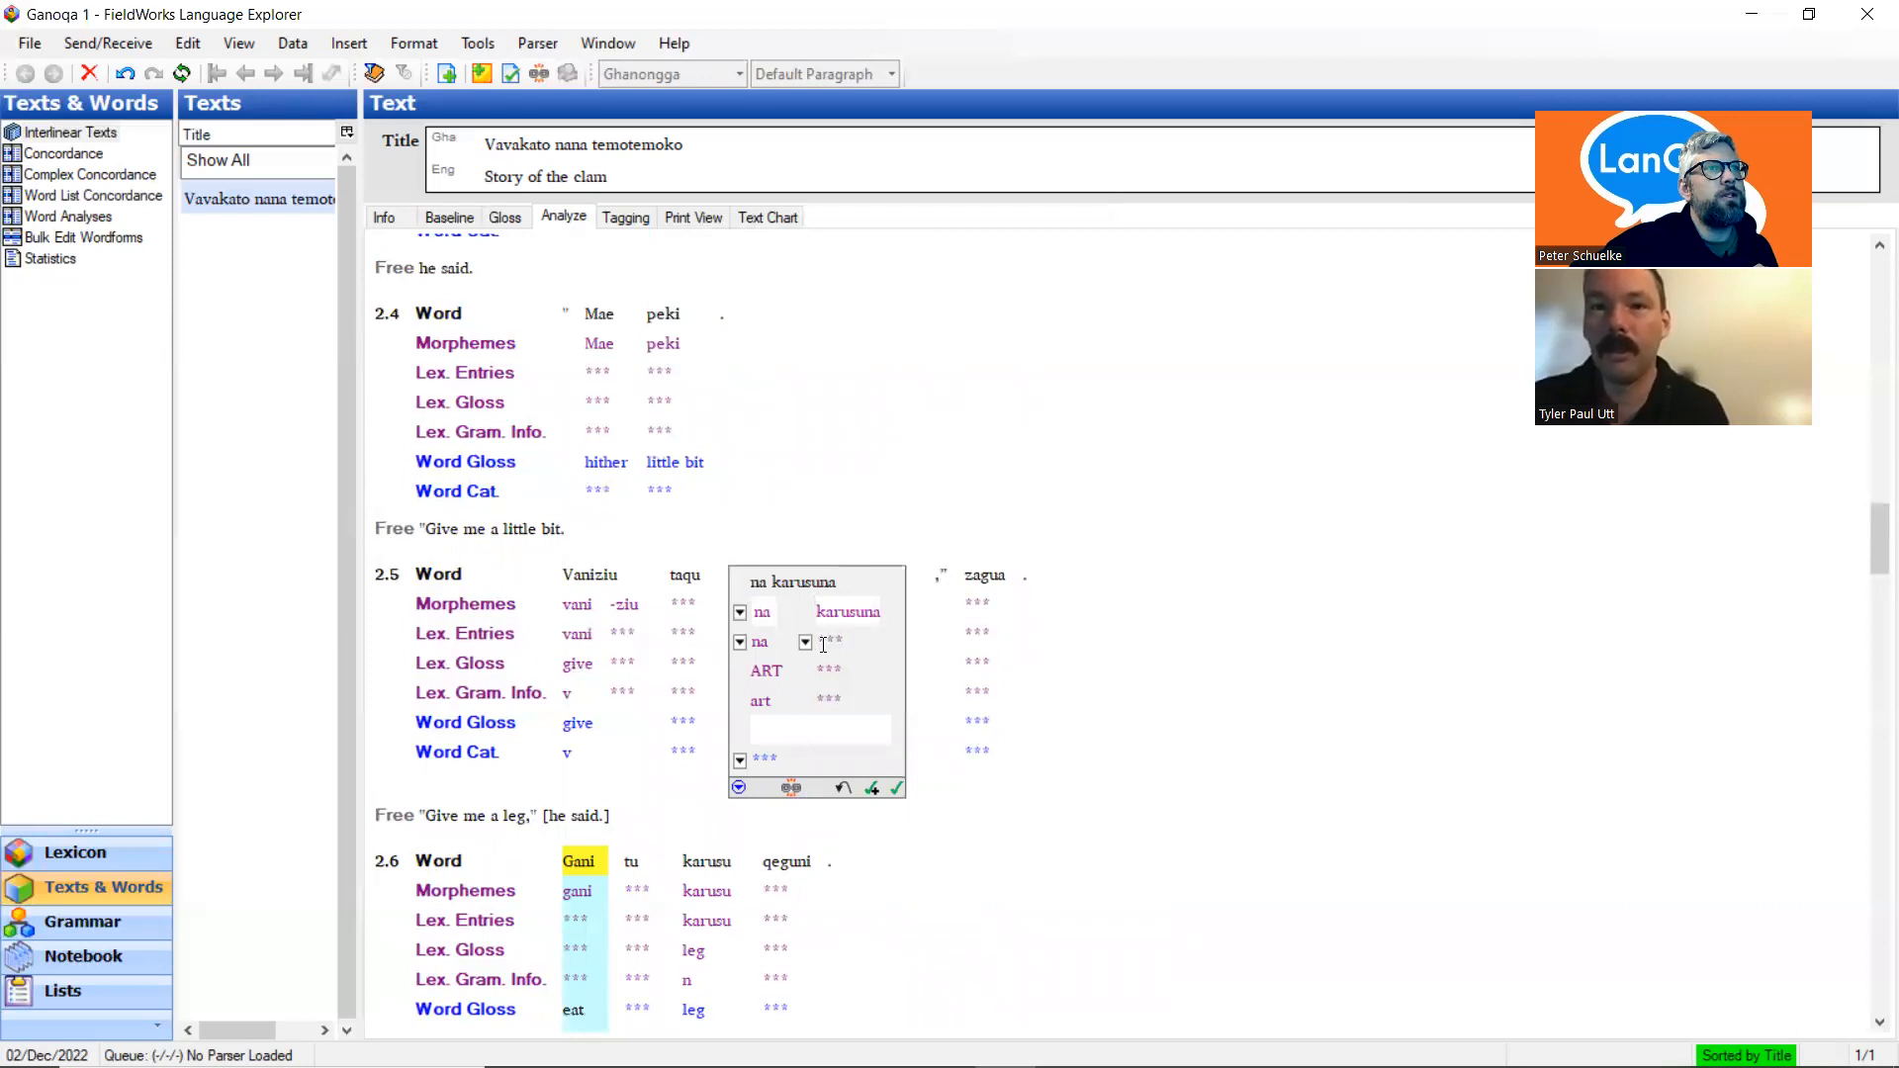
pyautogui.click(806, 642)
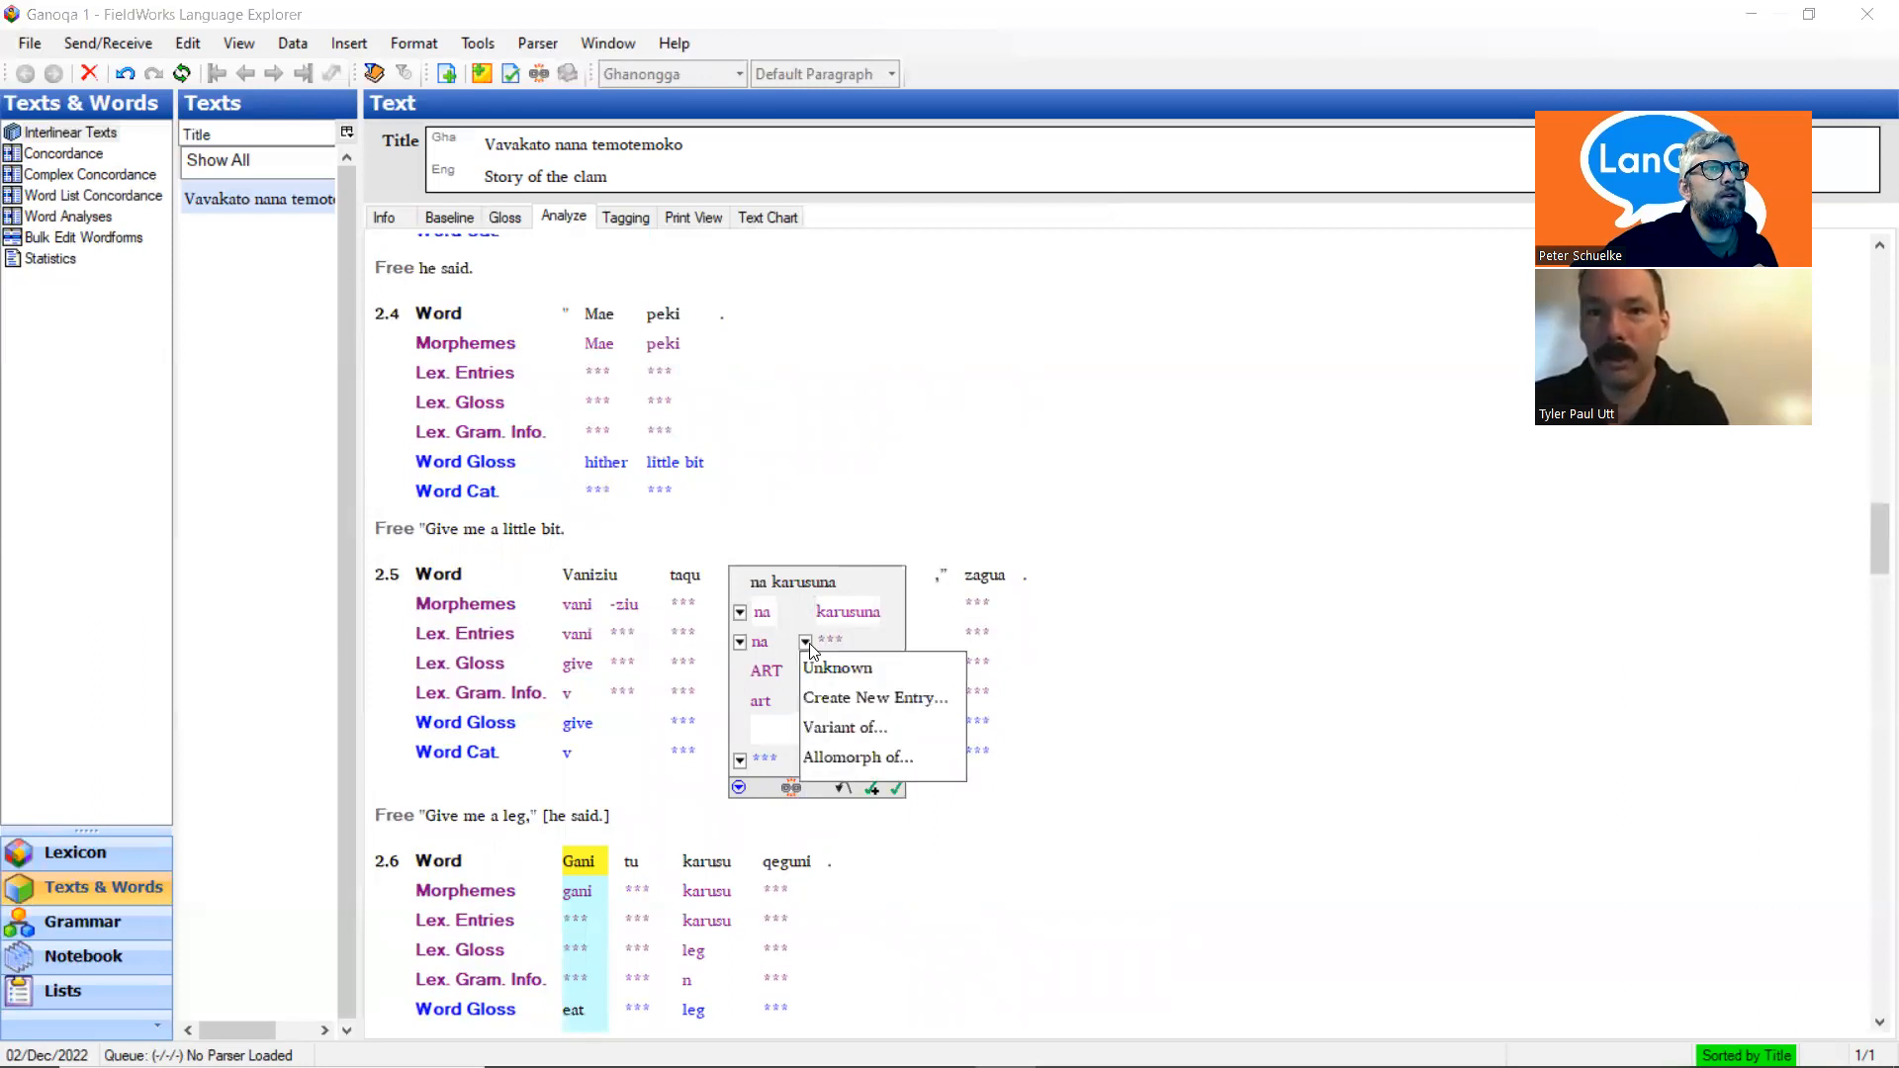
pyautogui.click(871, 608)
pyautogui.click(868, 610)
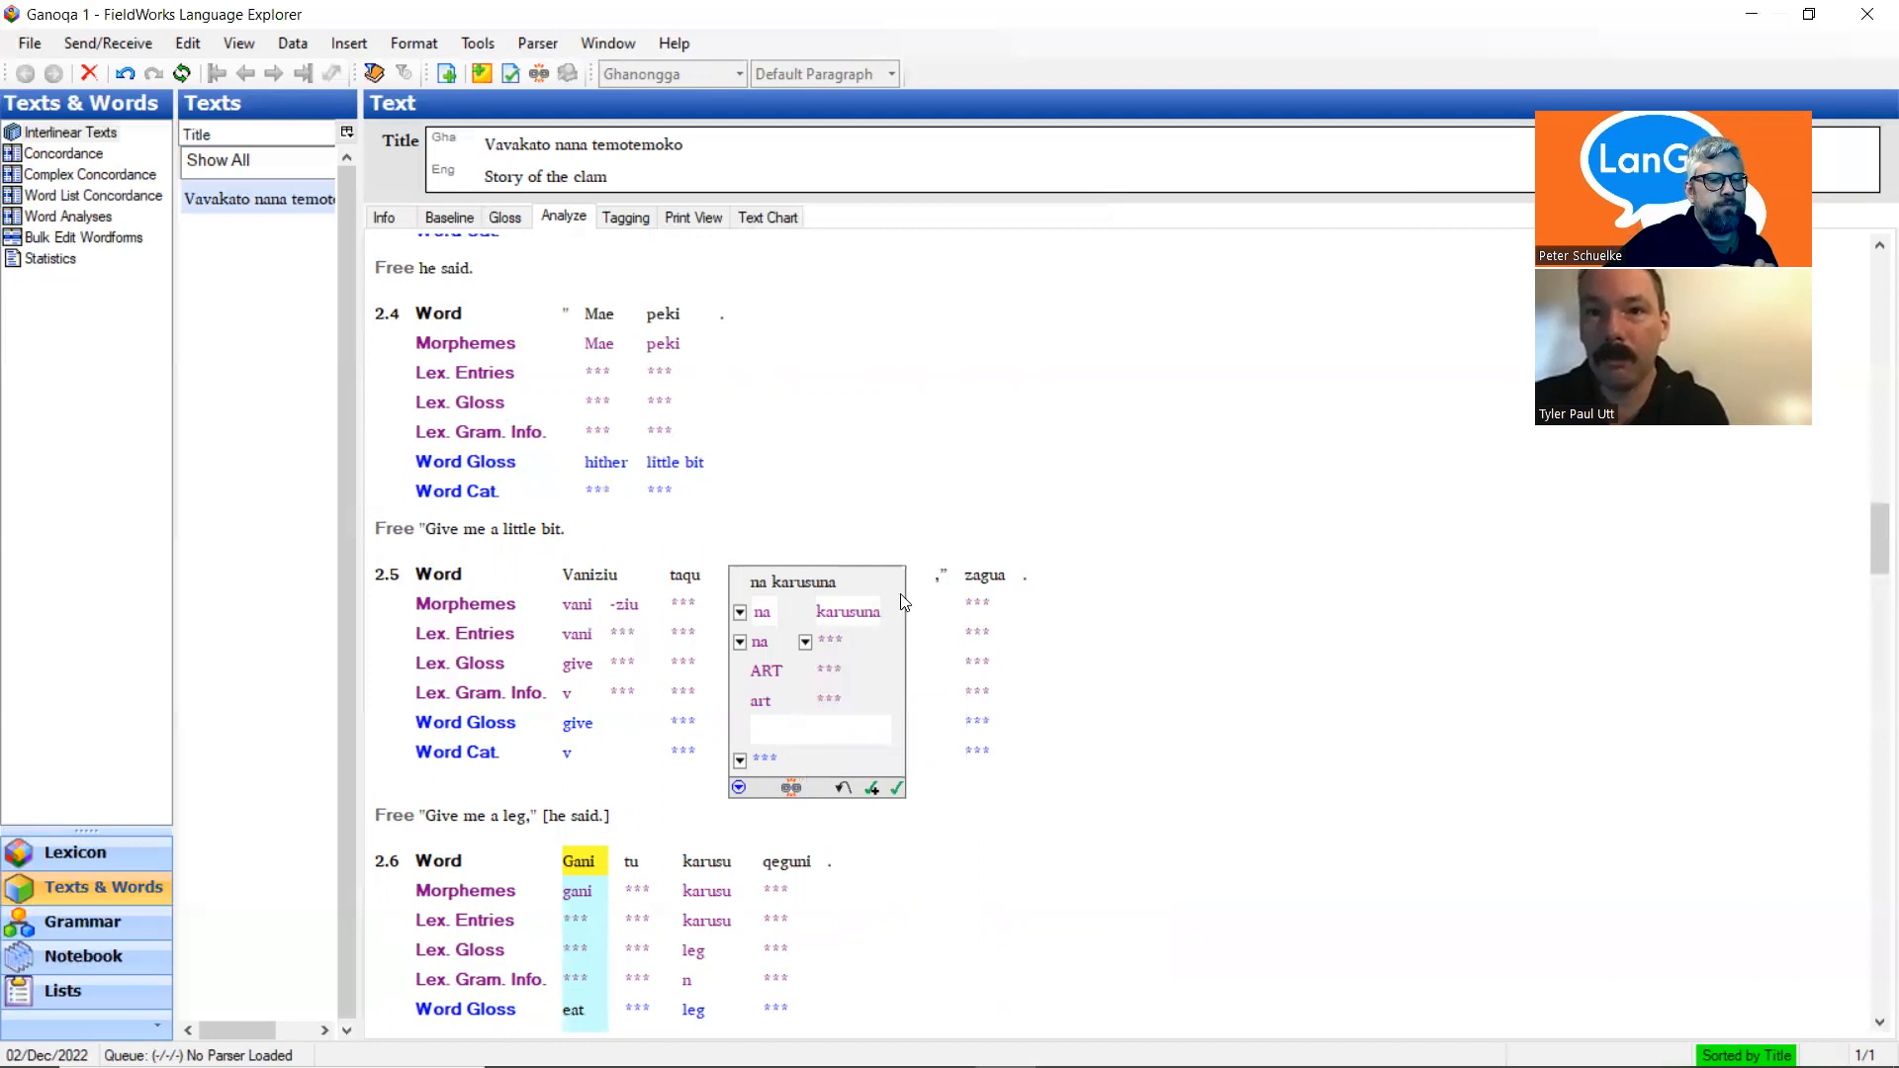
pyautogui.write('-')
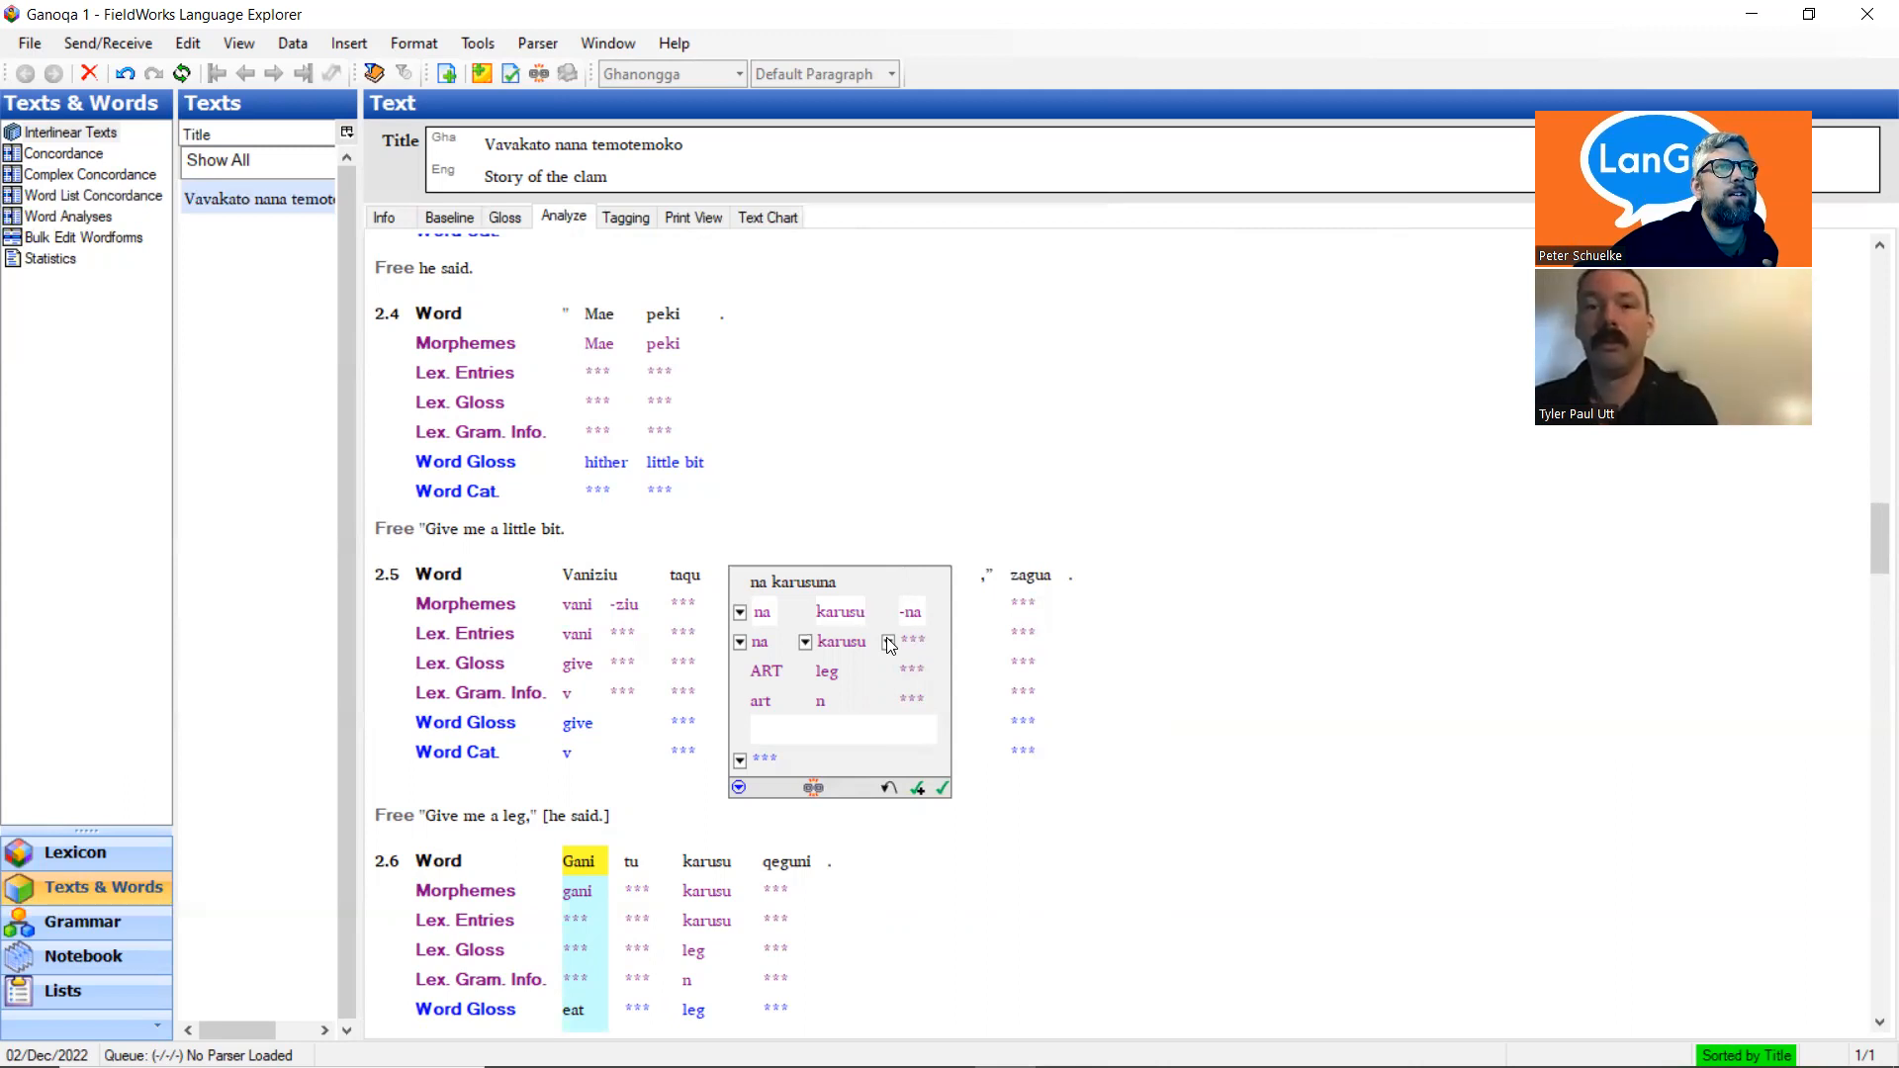
pyautogui.click(889, 643)
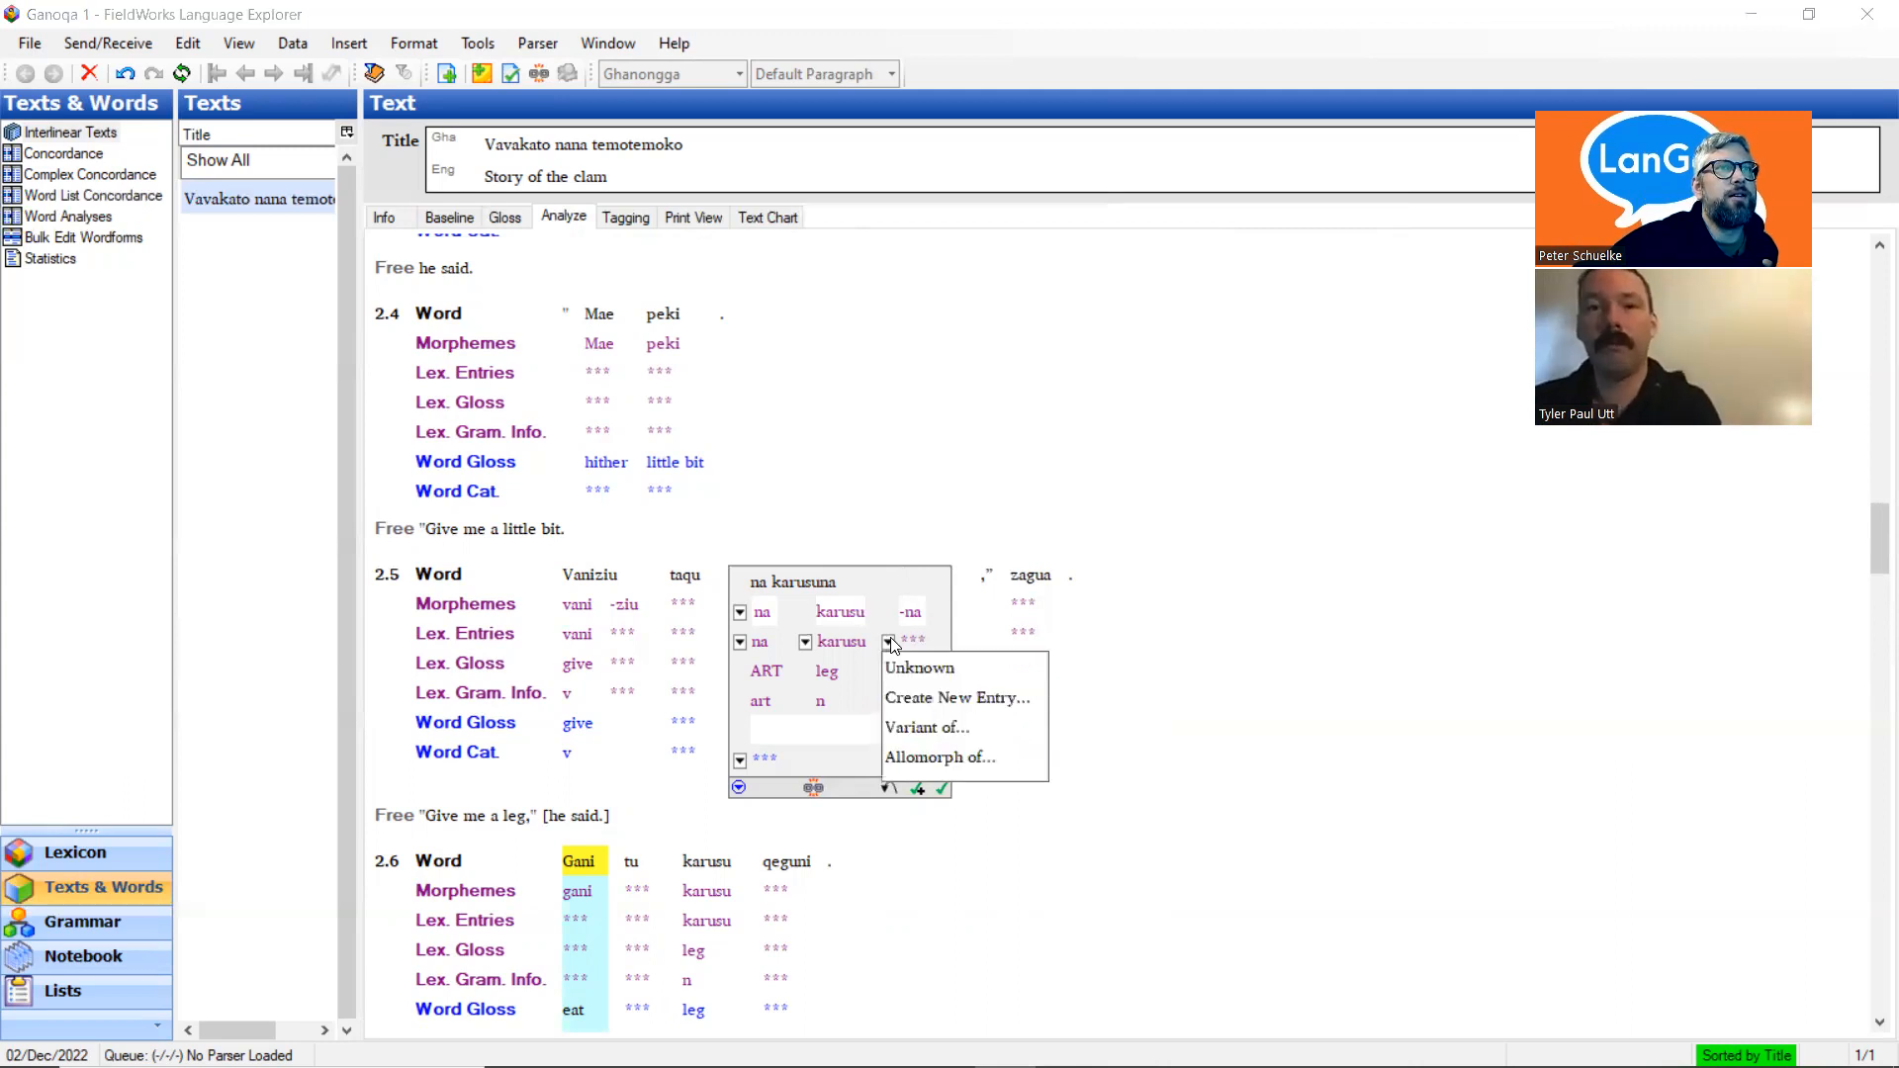
pyautogui.click(922, 704)
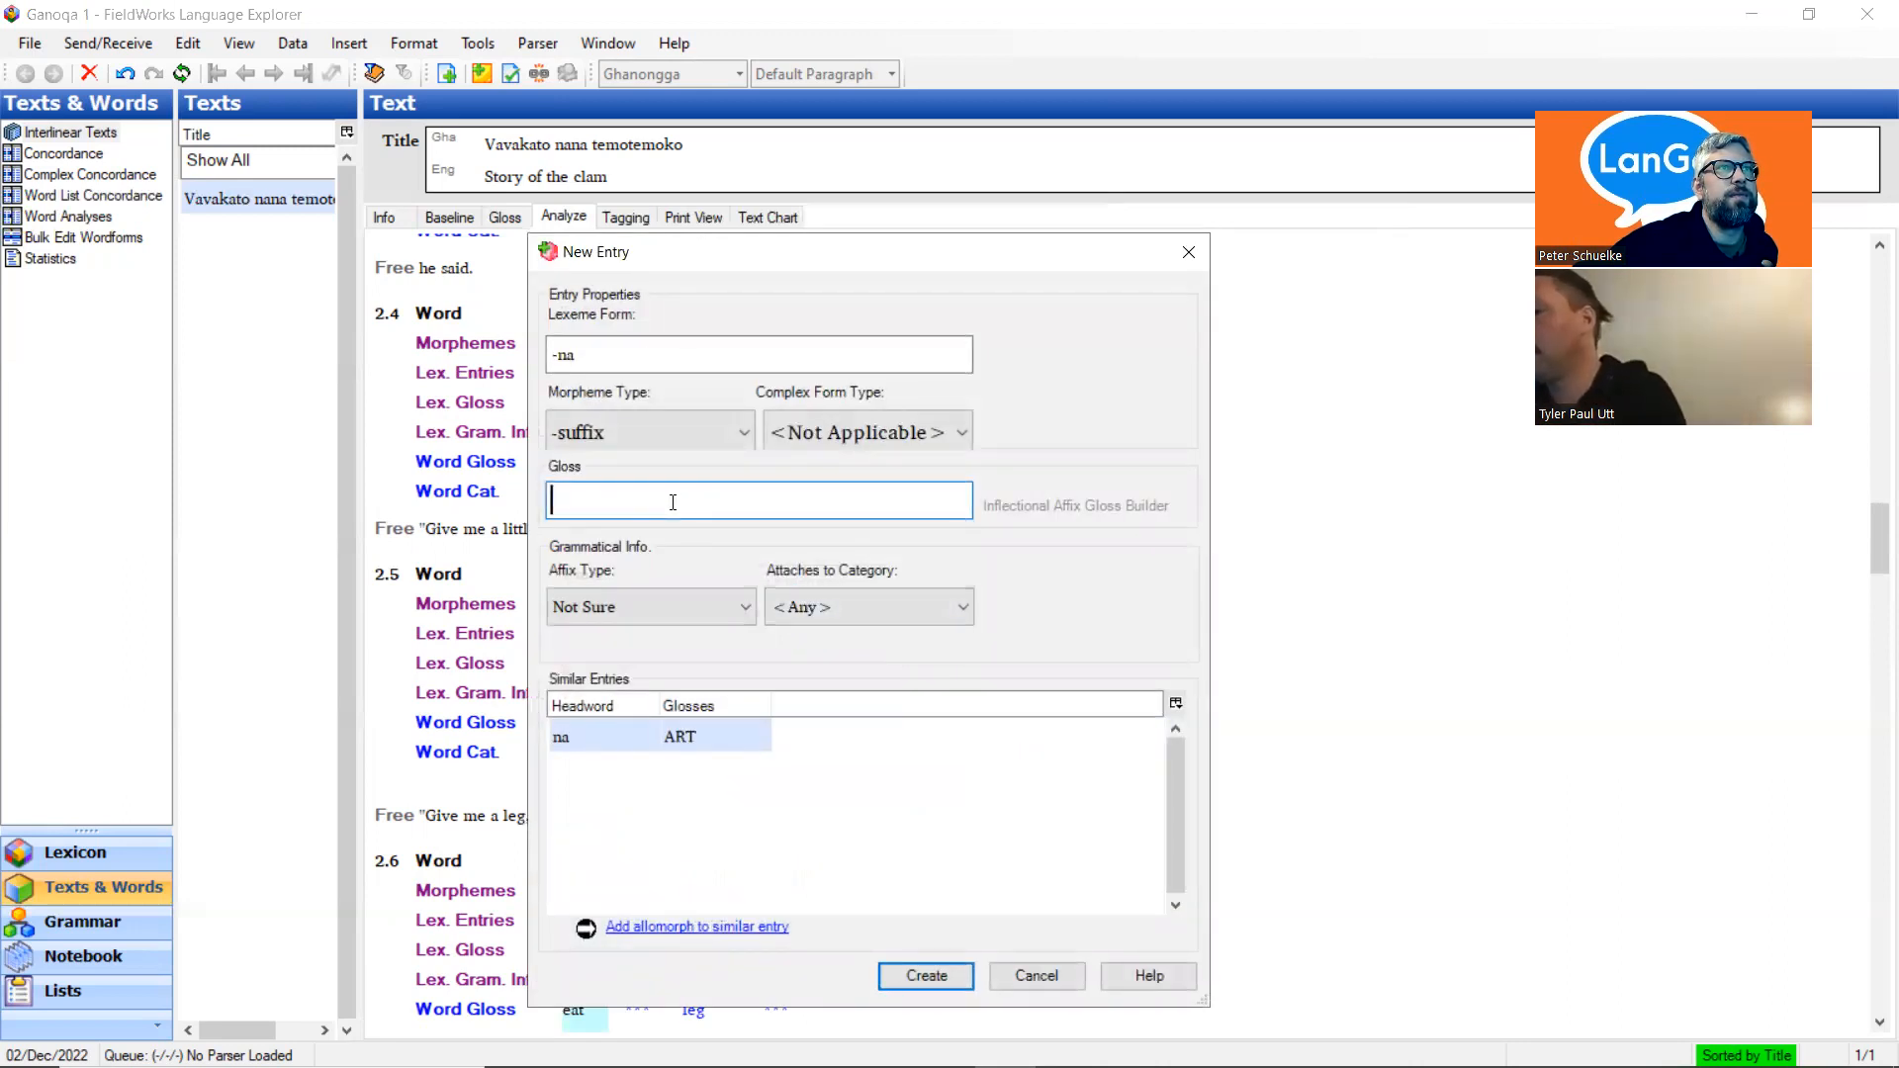
pyautogui.click(1187, 250)
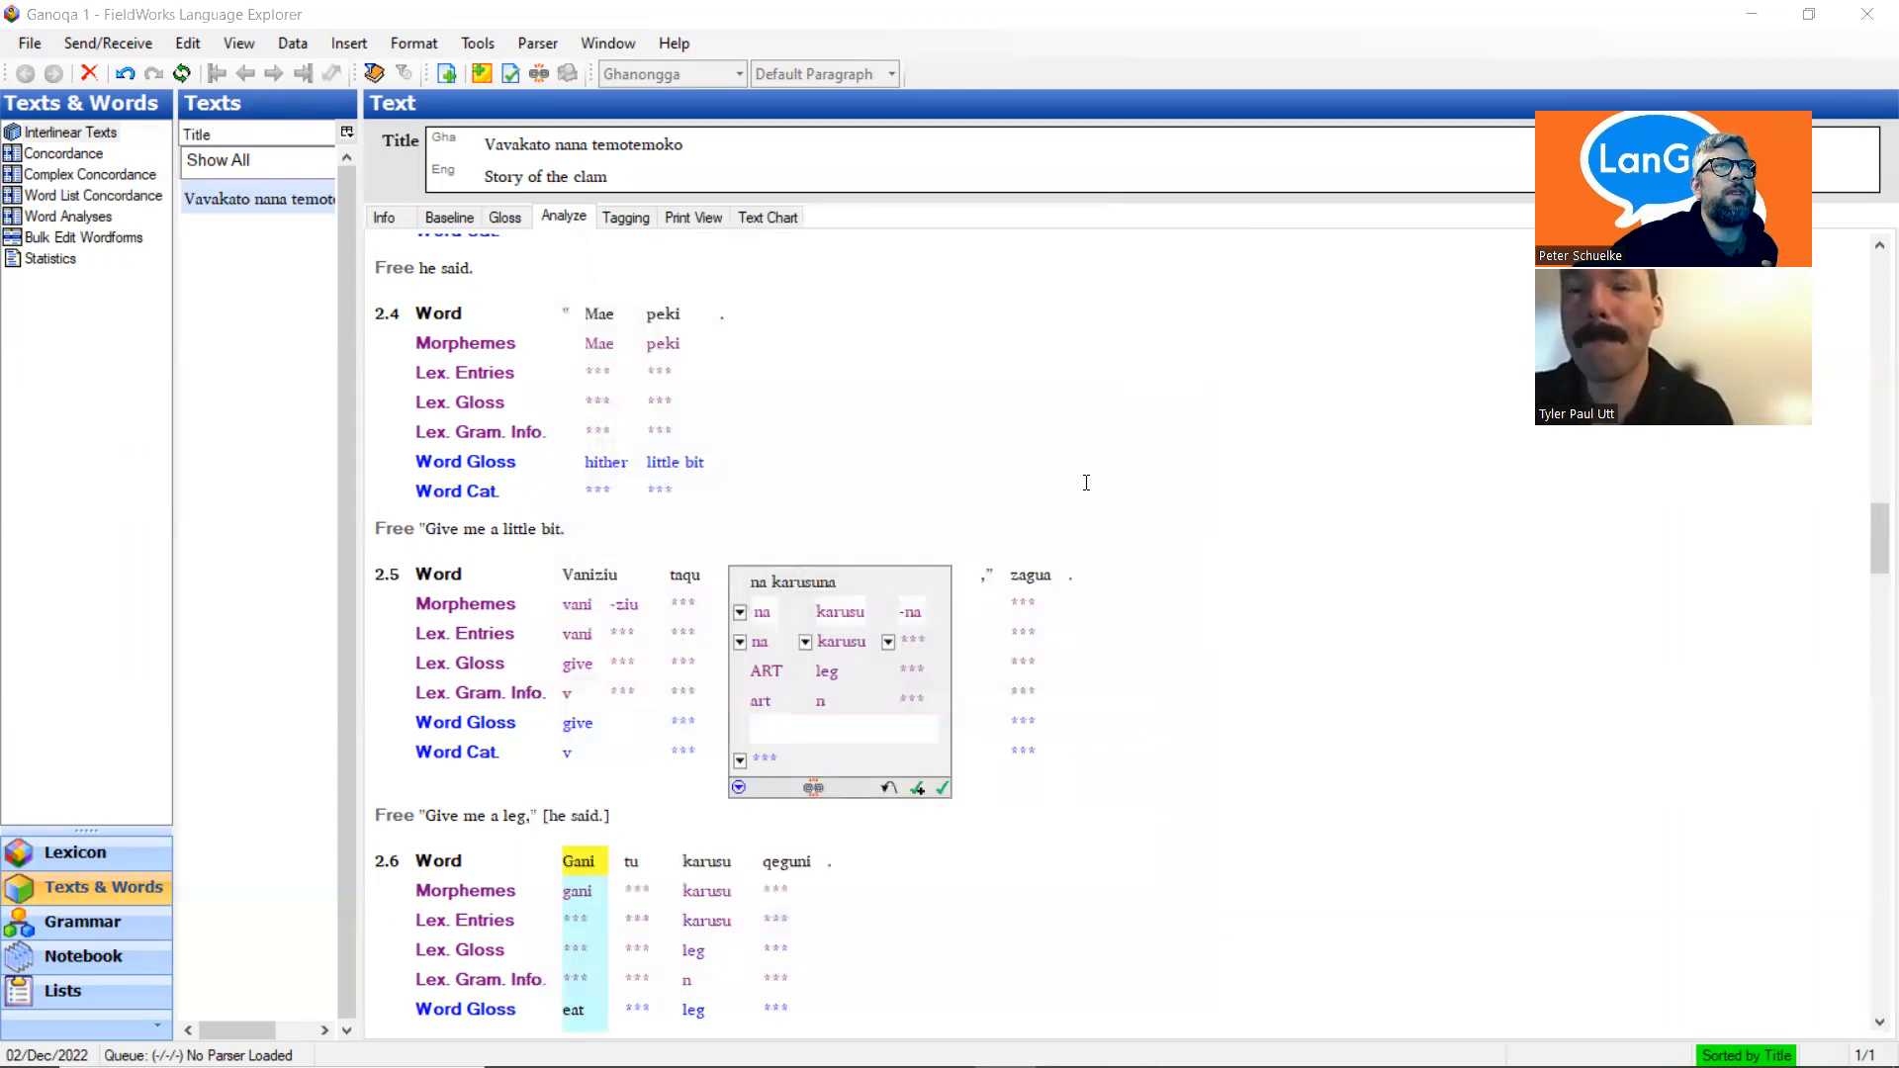
# Set the word gloss of the phrase "na karusuna" in line 2.5 to "the leg"
pyautogui.click(662, 811)
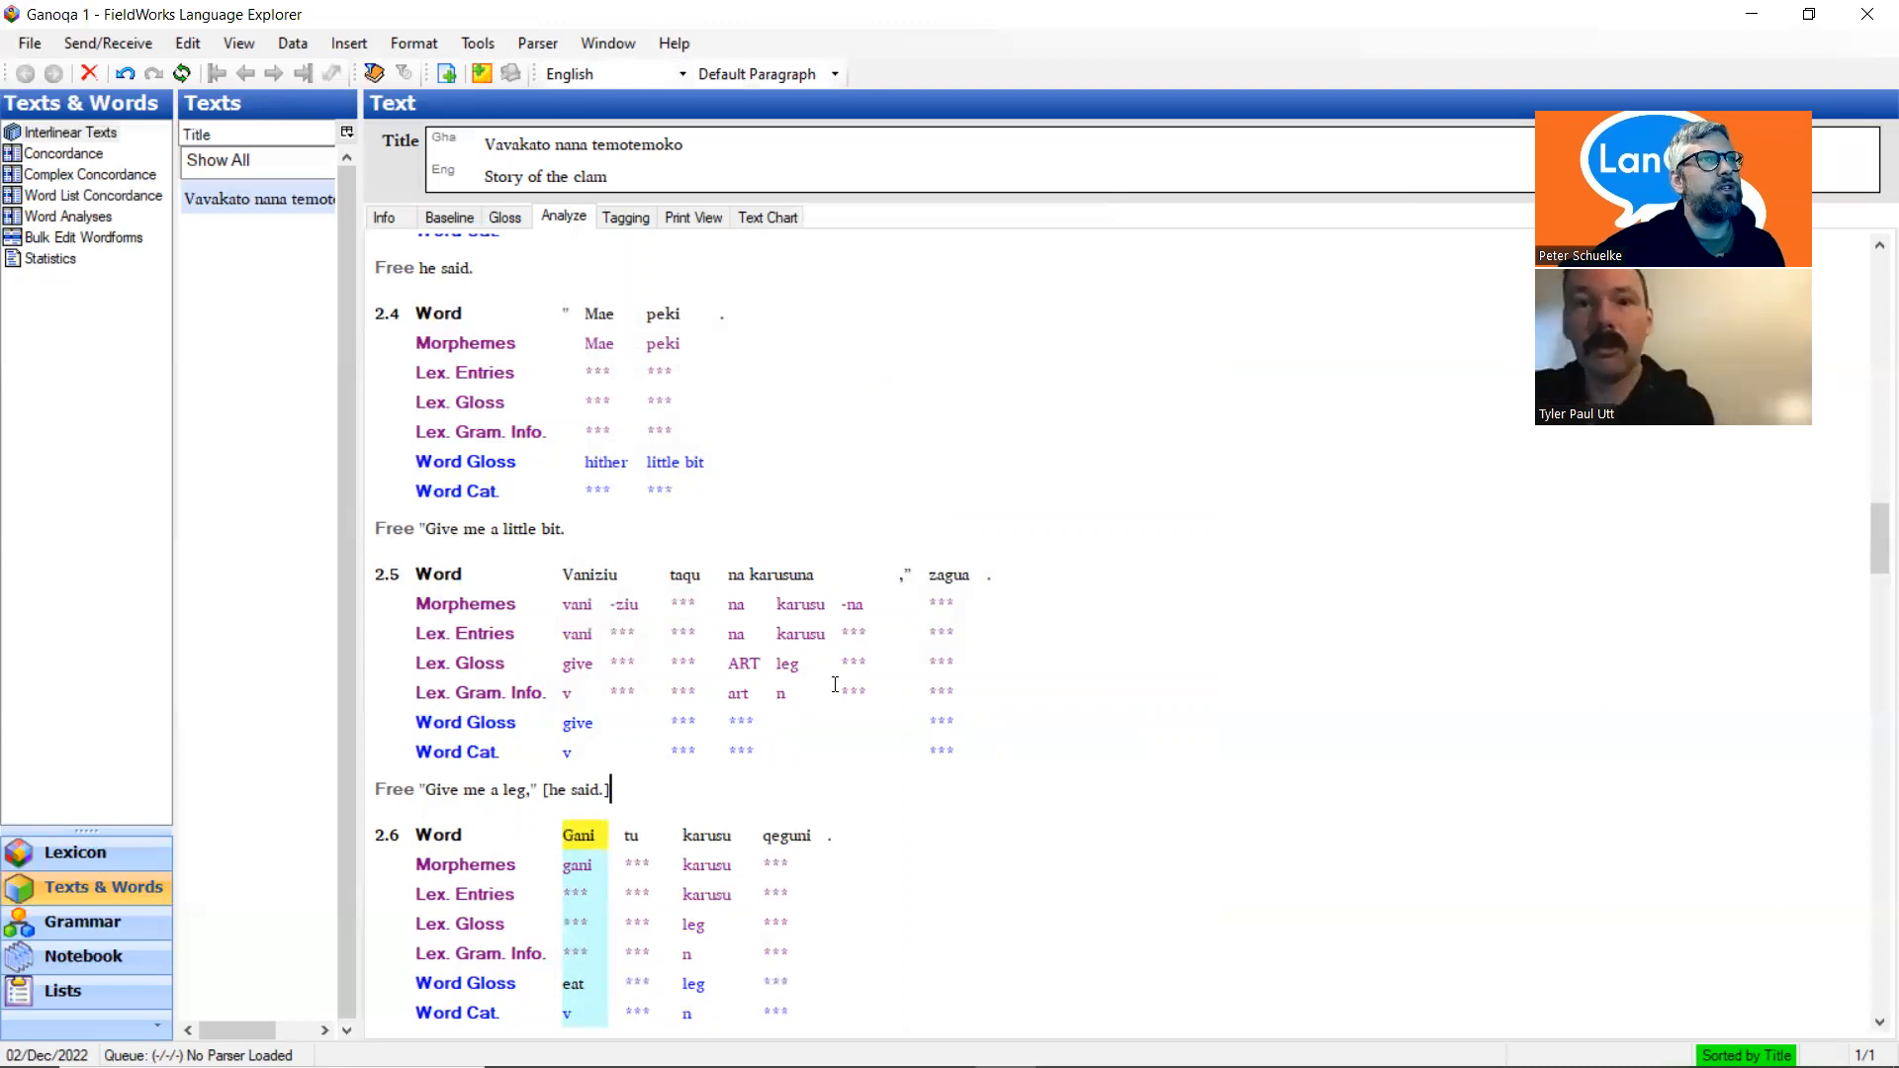
pyautogui.scroll(-2, 865, 638)
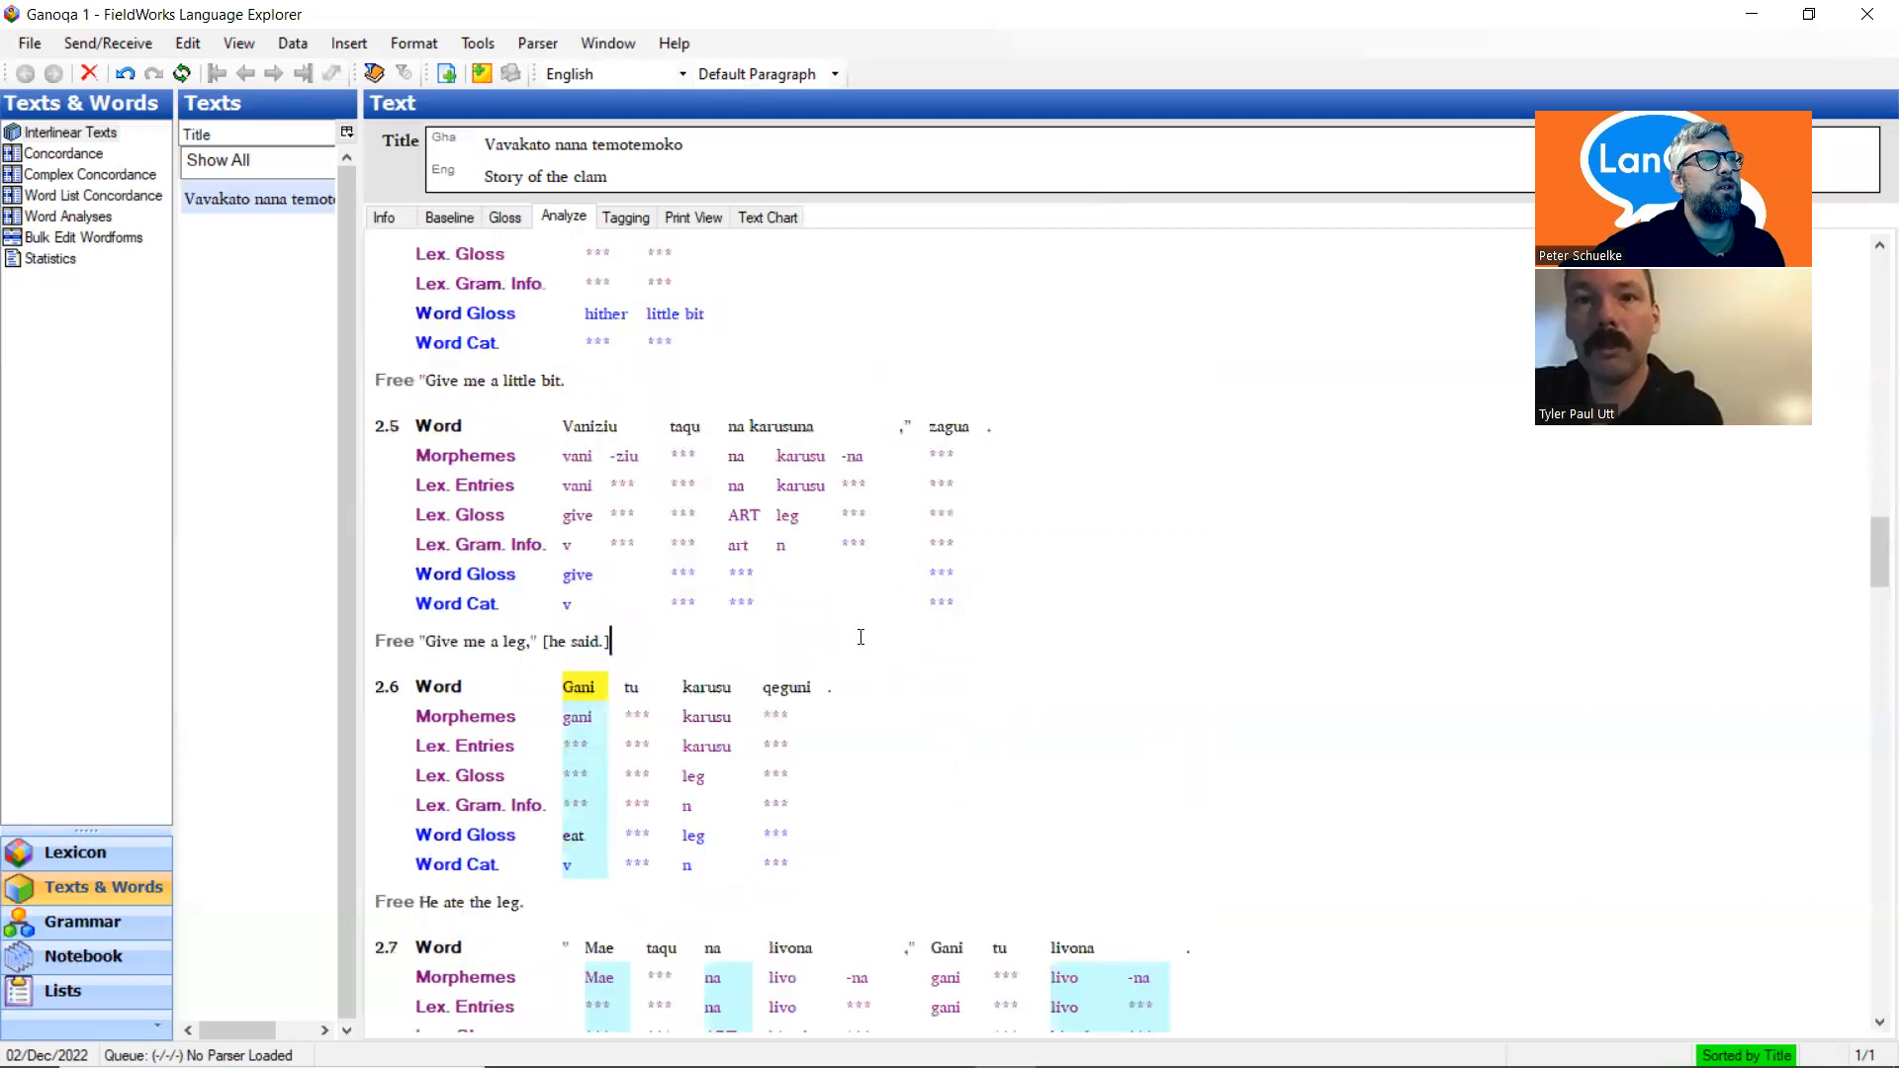
pyautogui.click(780, 575)
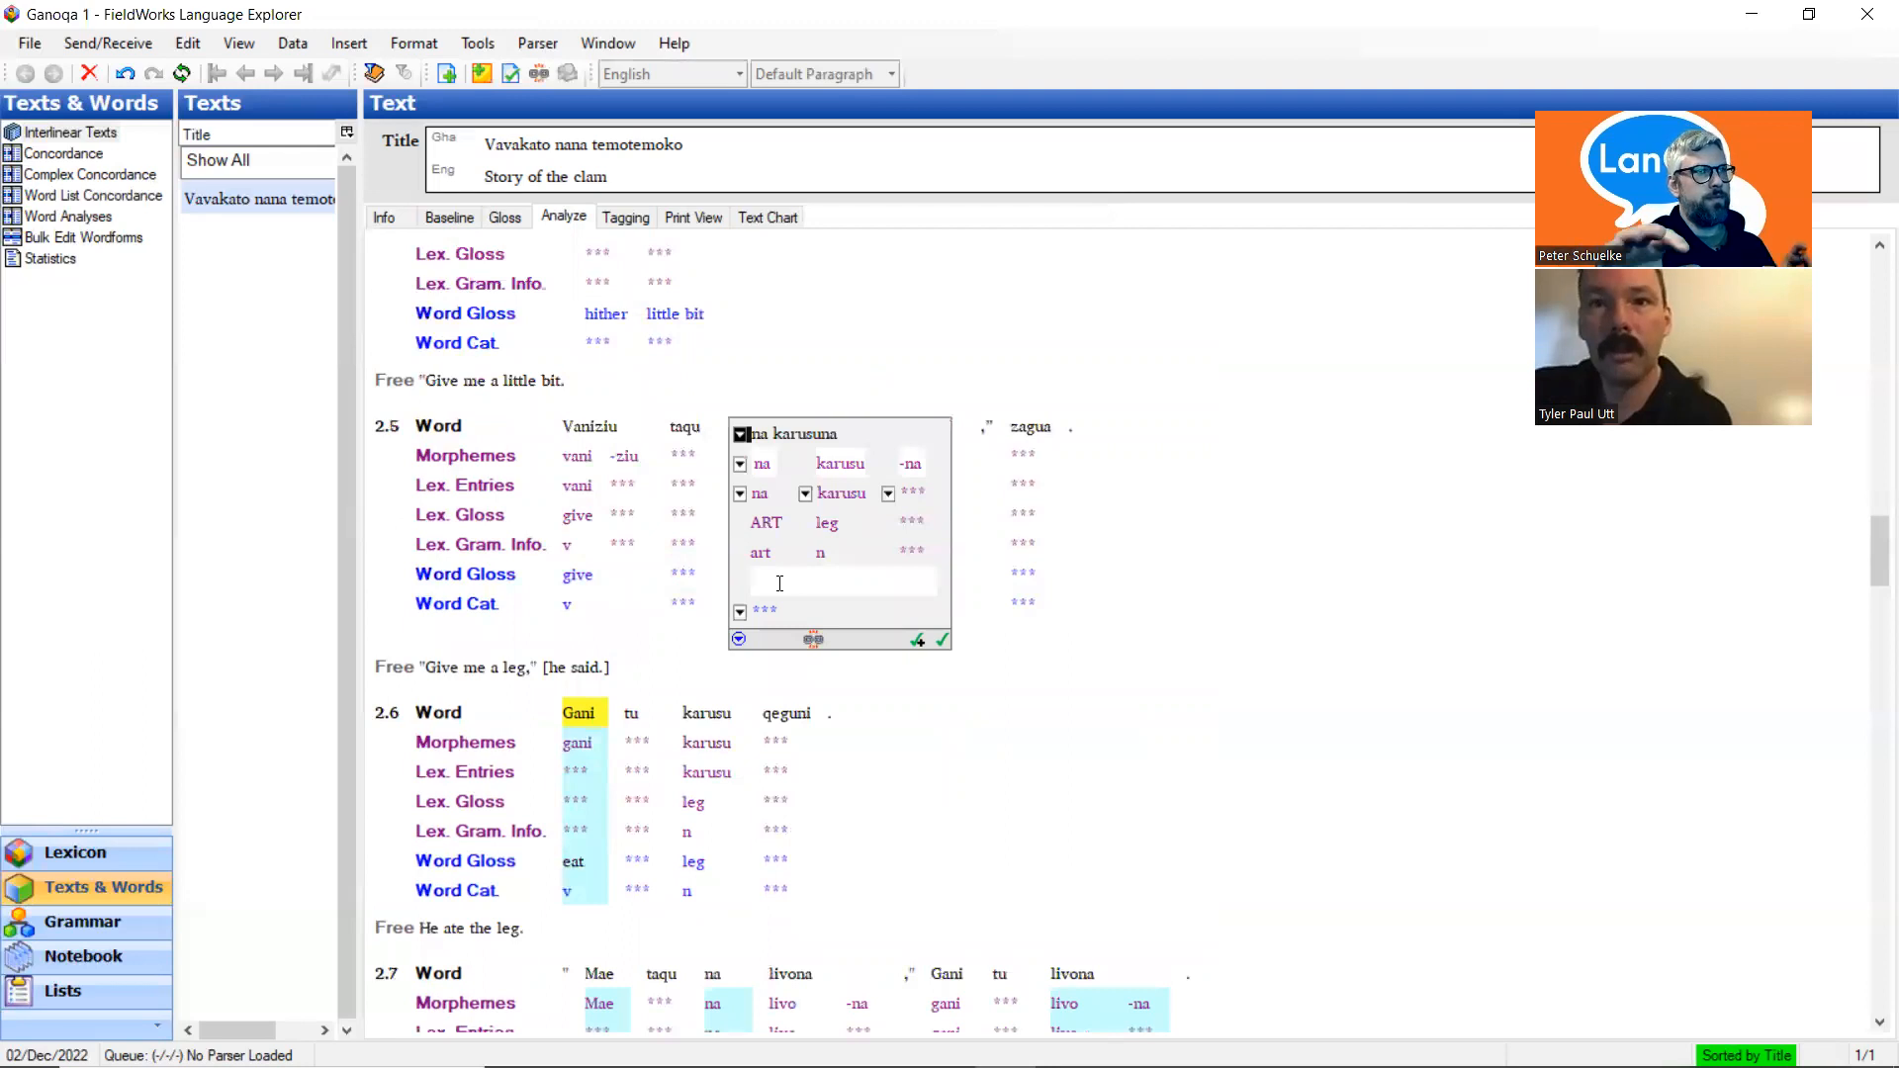
pyautogui.click(863, 582)
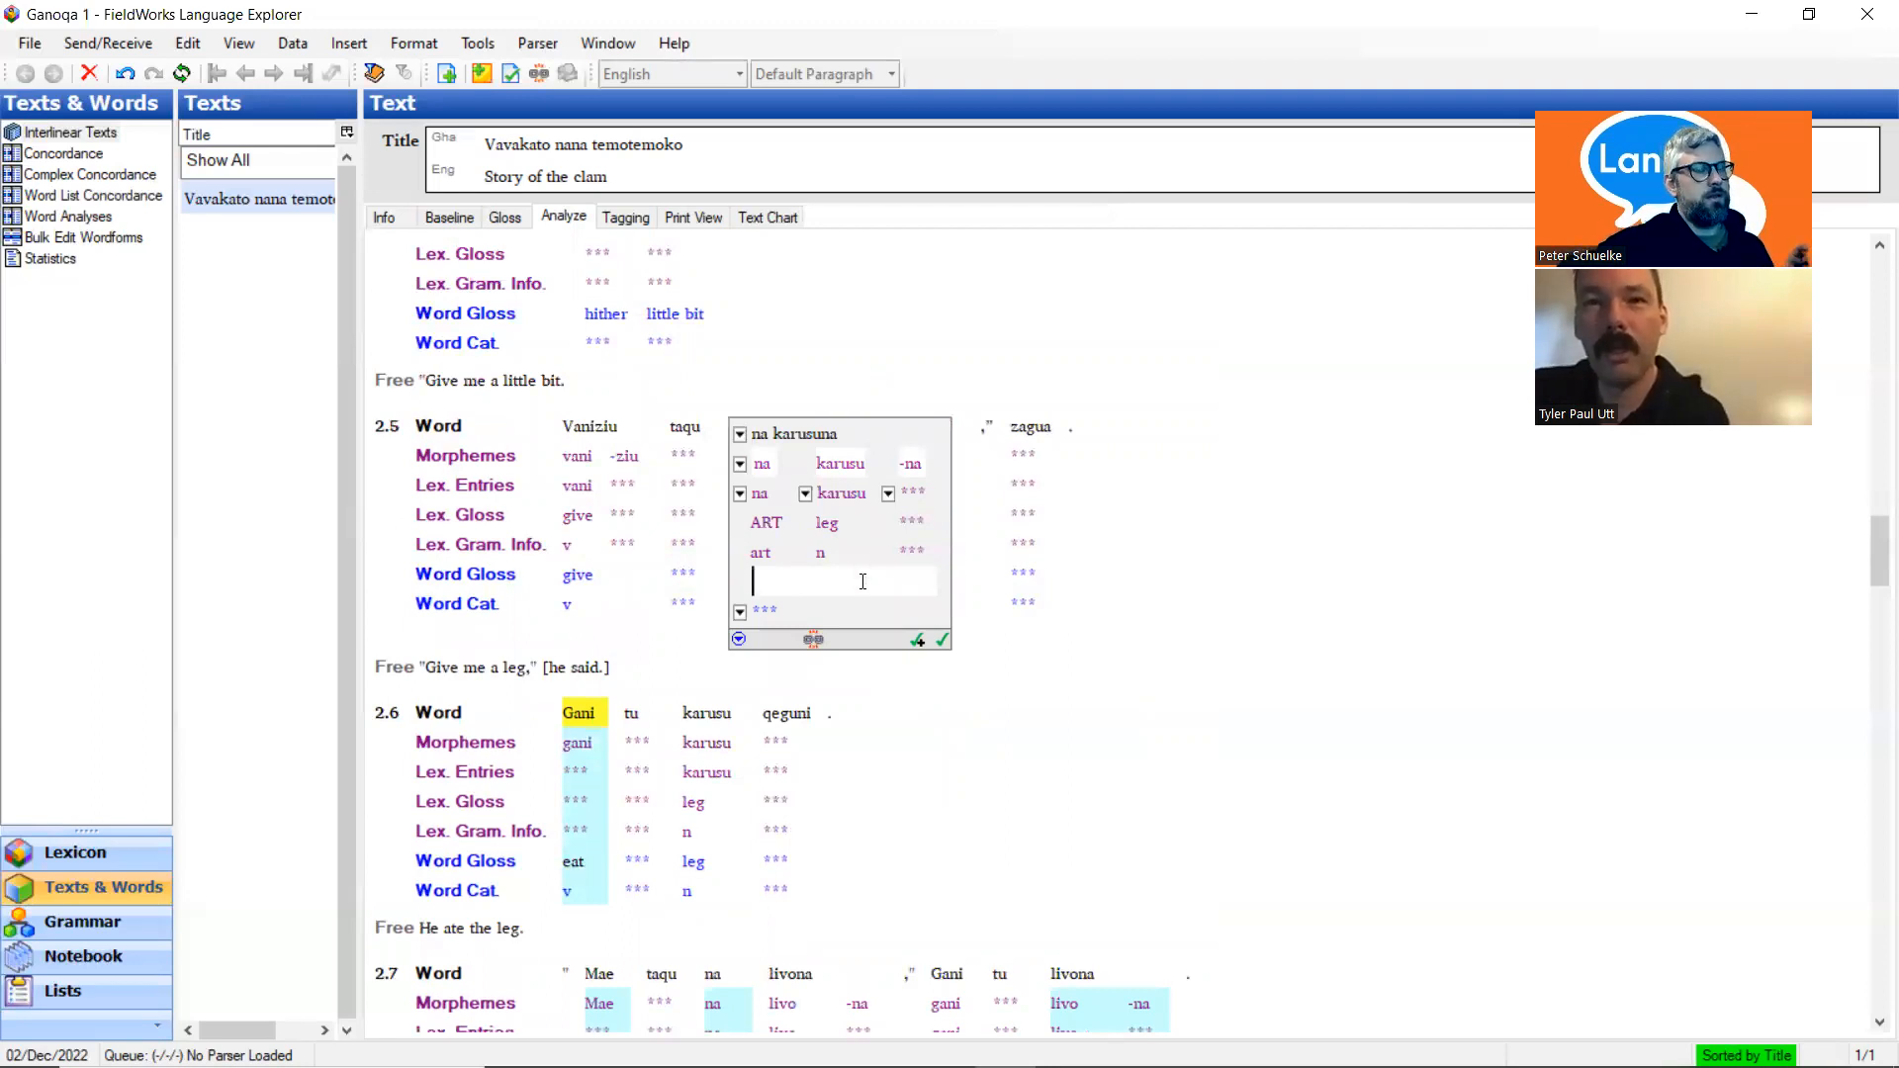
pyautogui.write('the leg')
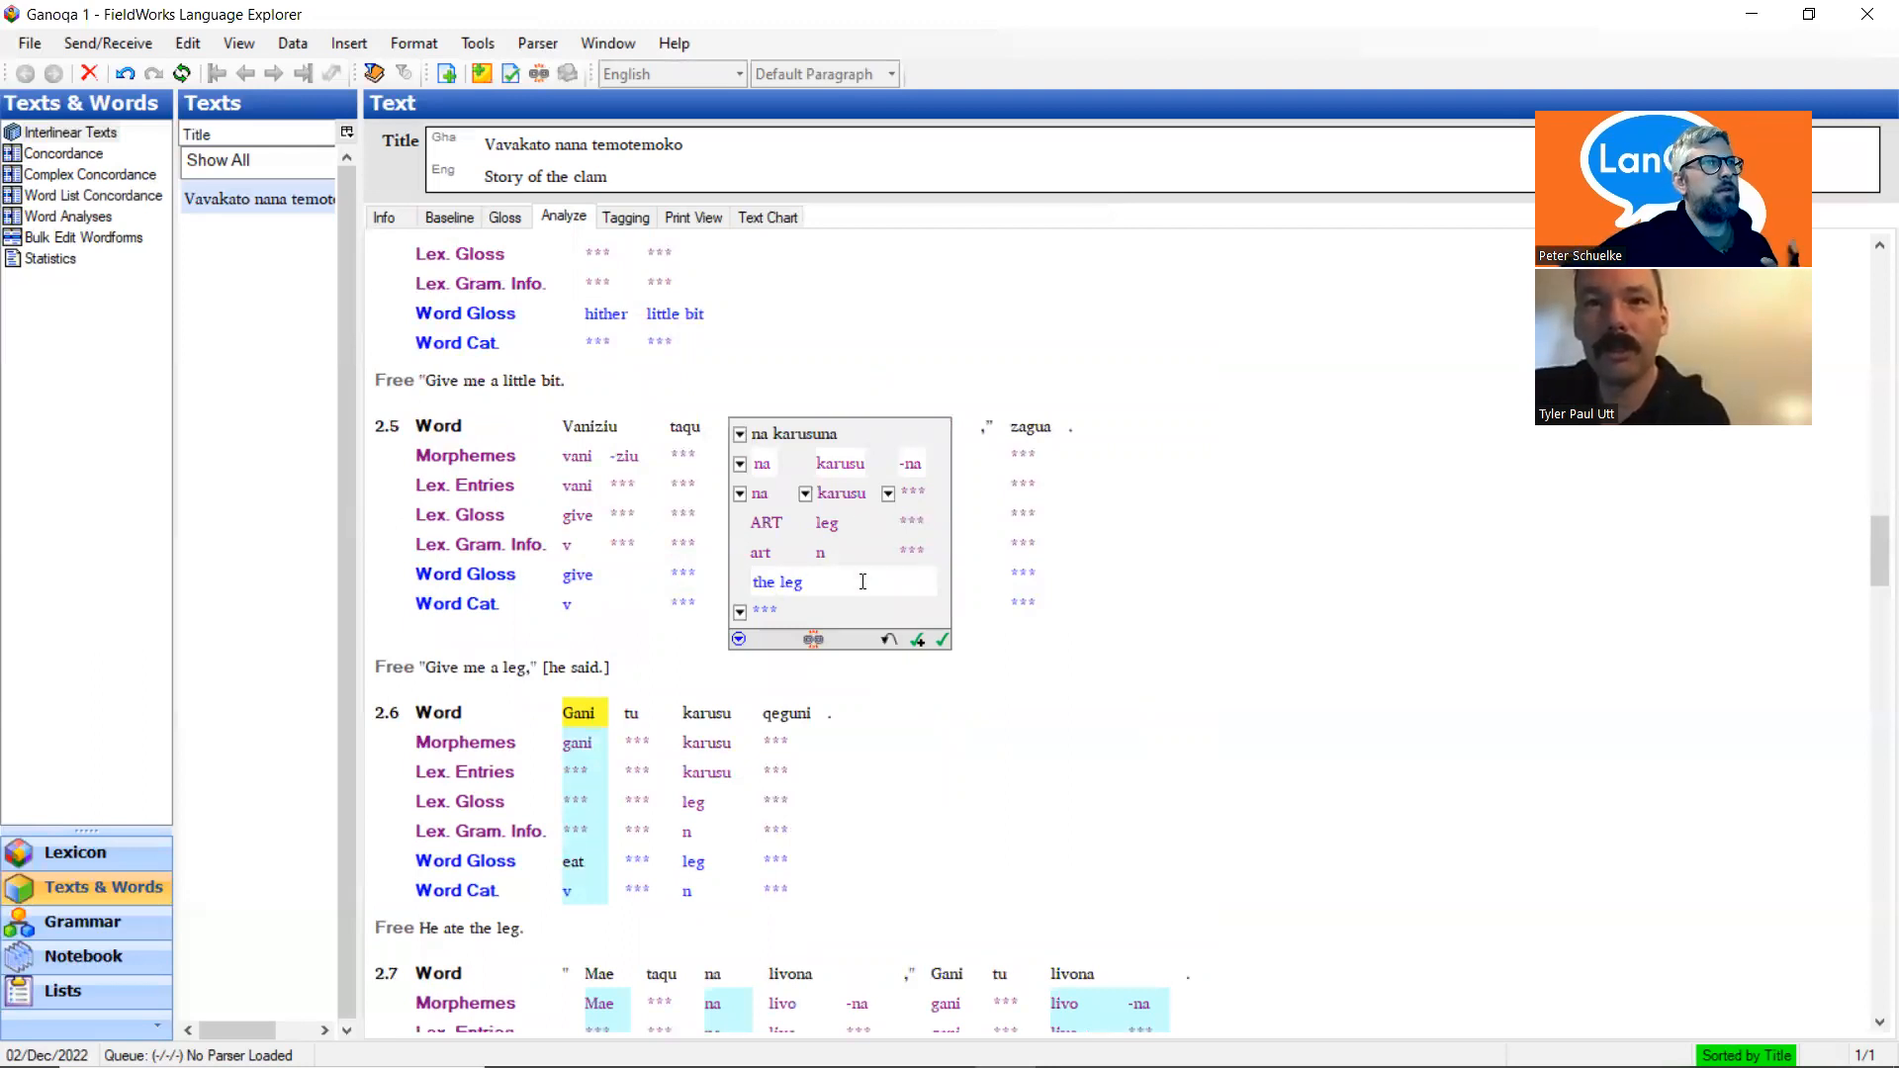
pyautogui.click(672, 672)
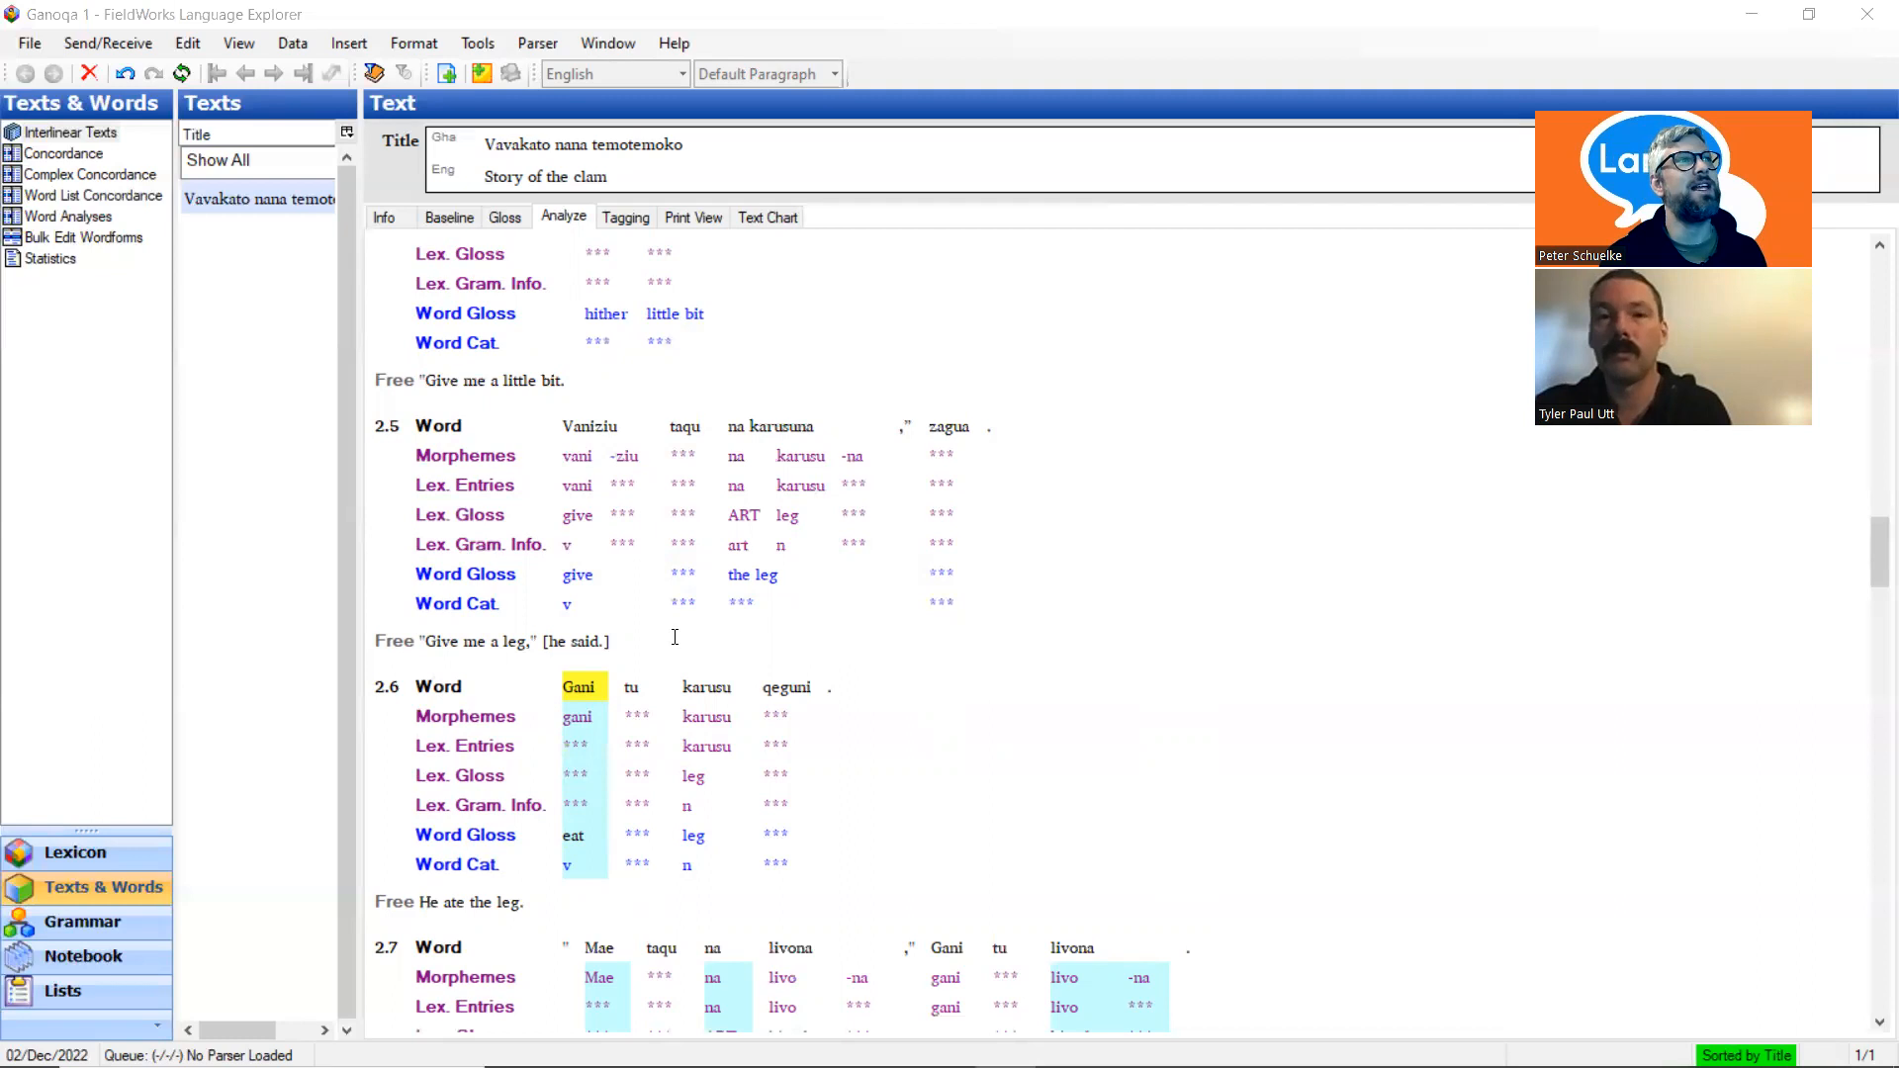
pyautogui.scroll(3, 675, 637)
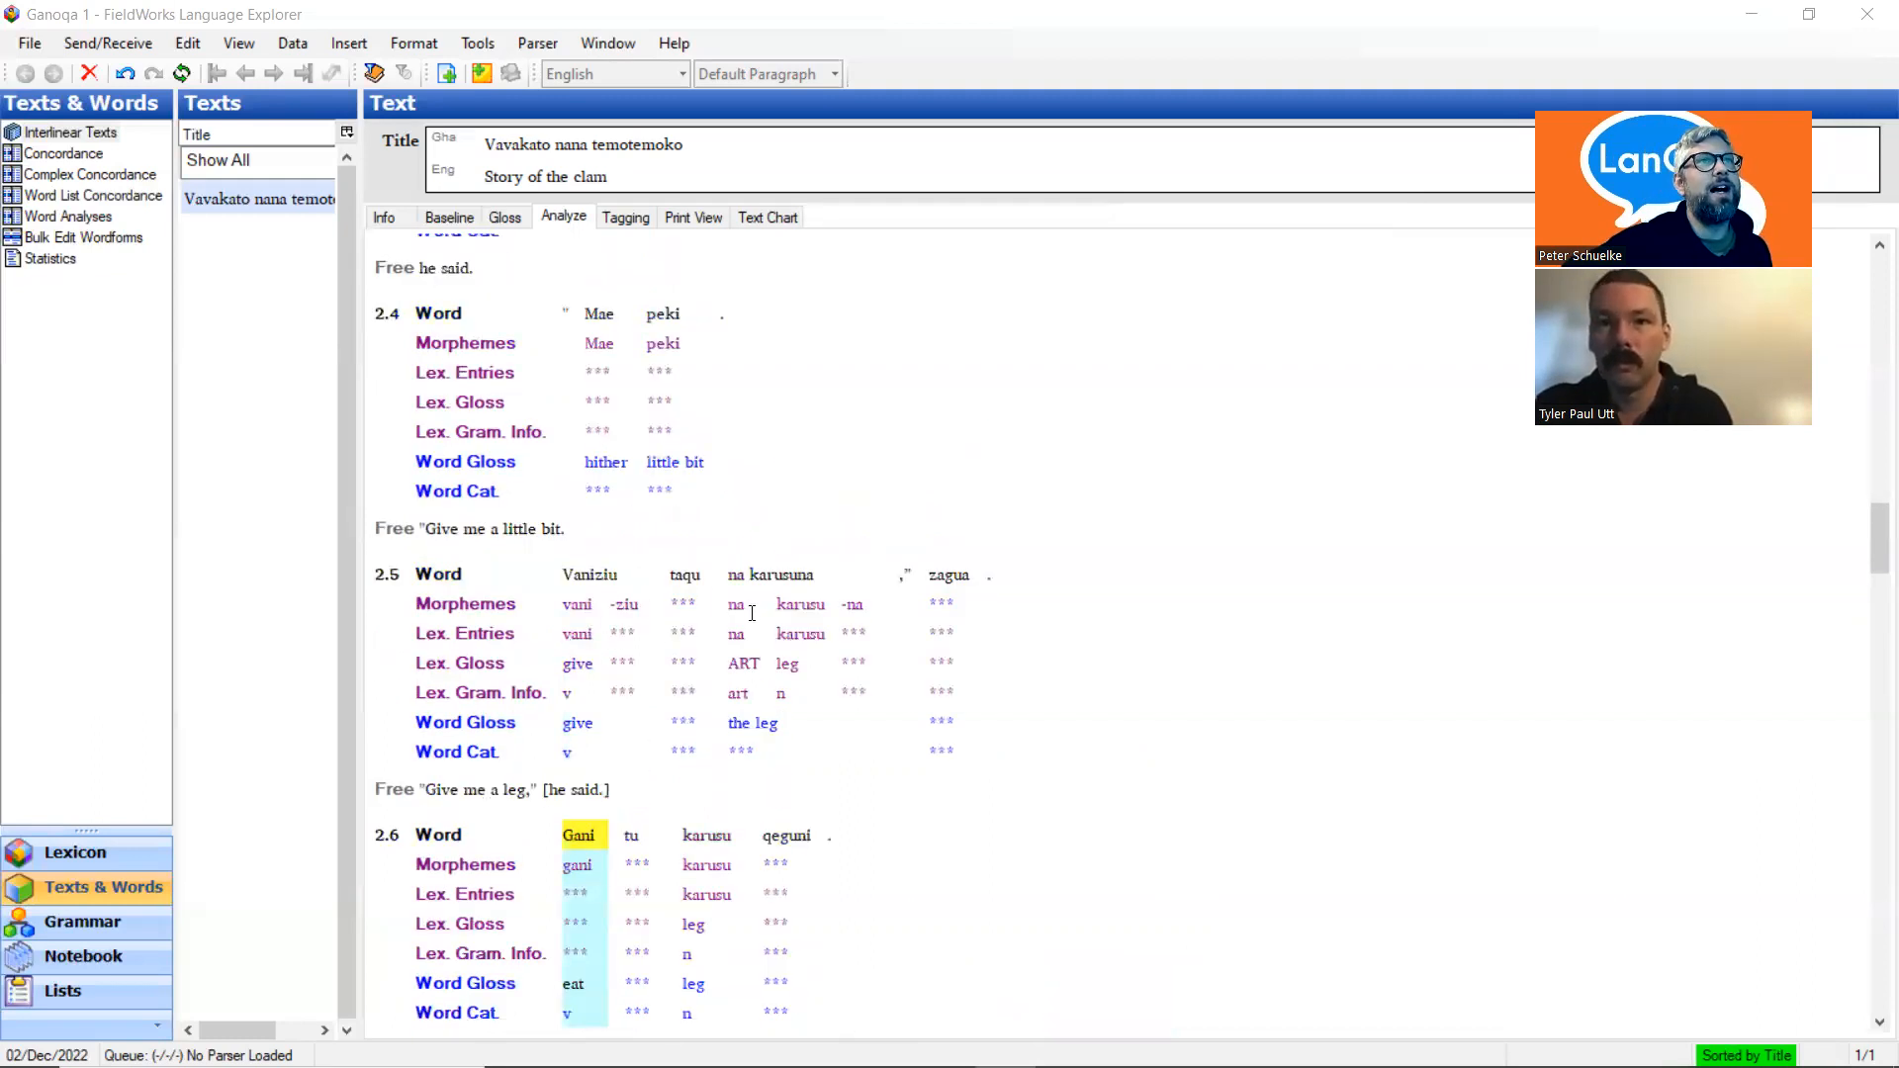
pyautogui.scroll(-3, 752, 613)
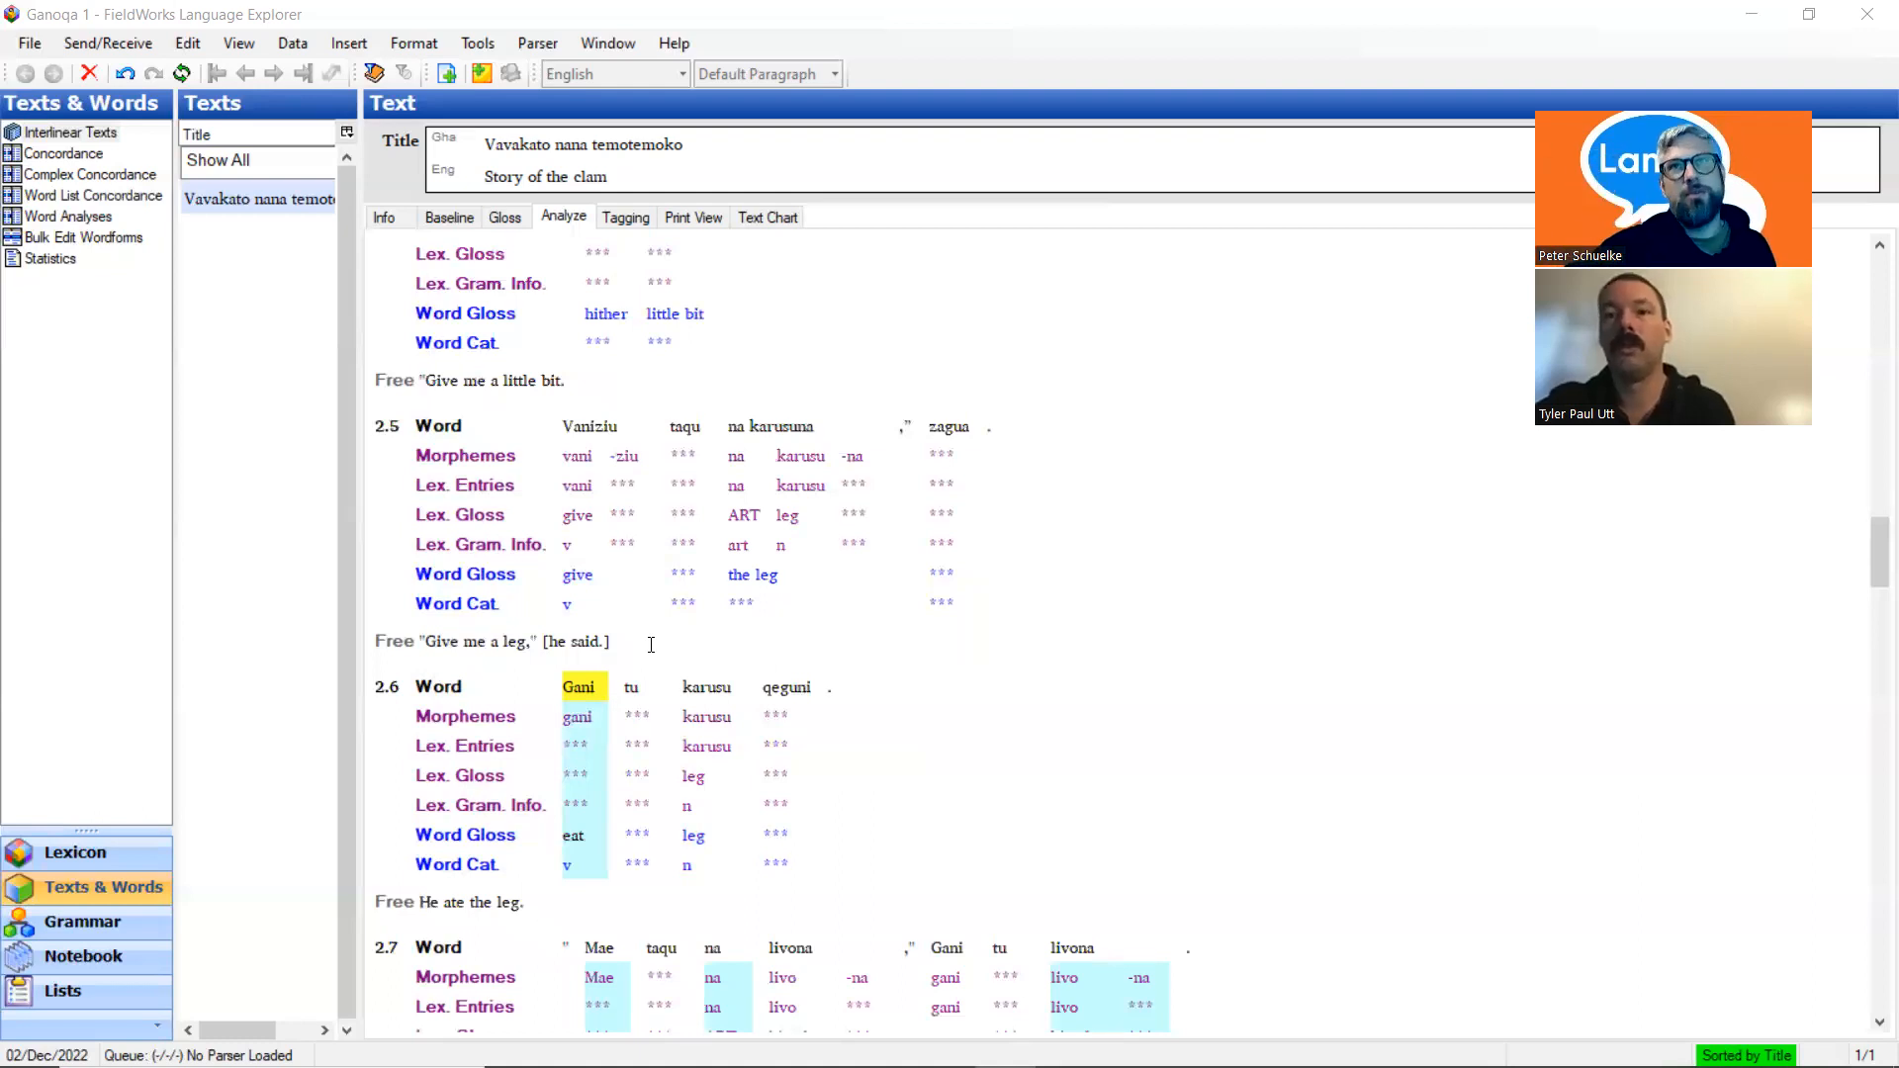
# Break the word "taqu" in line 2.5 into the morphemes "ta" and "-qu"
pyautogui.click(708, 457)
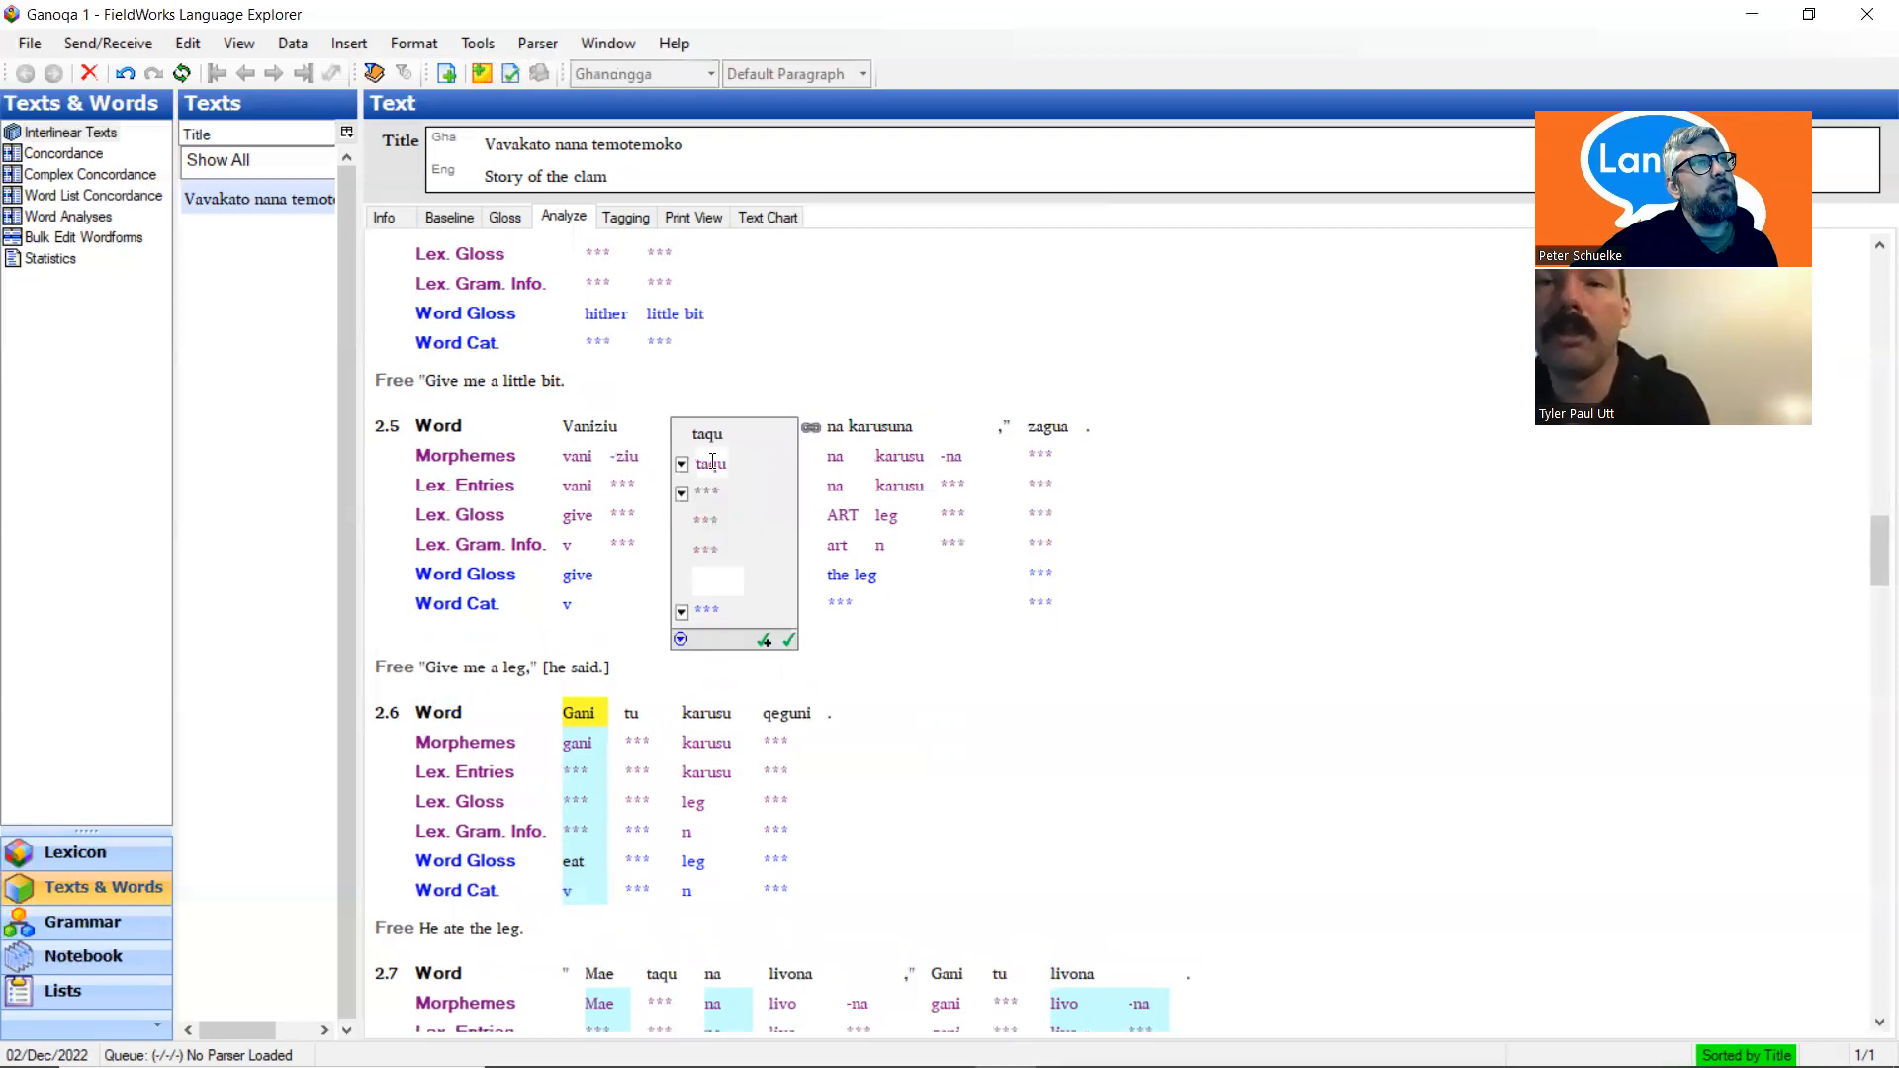
pyautogui.write('-')
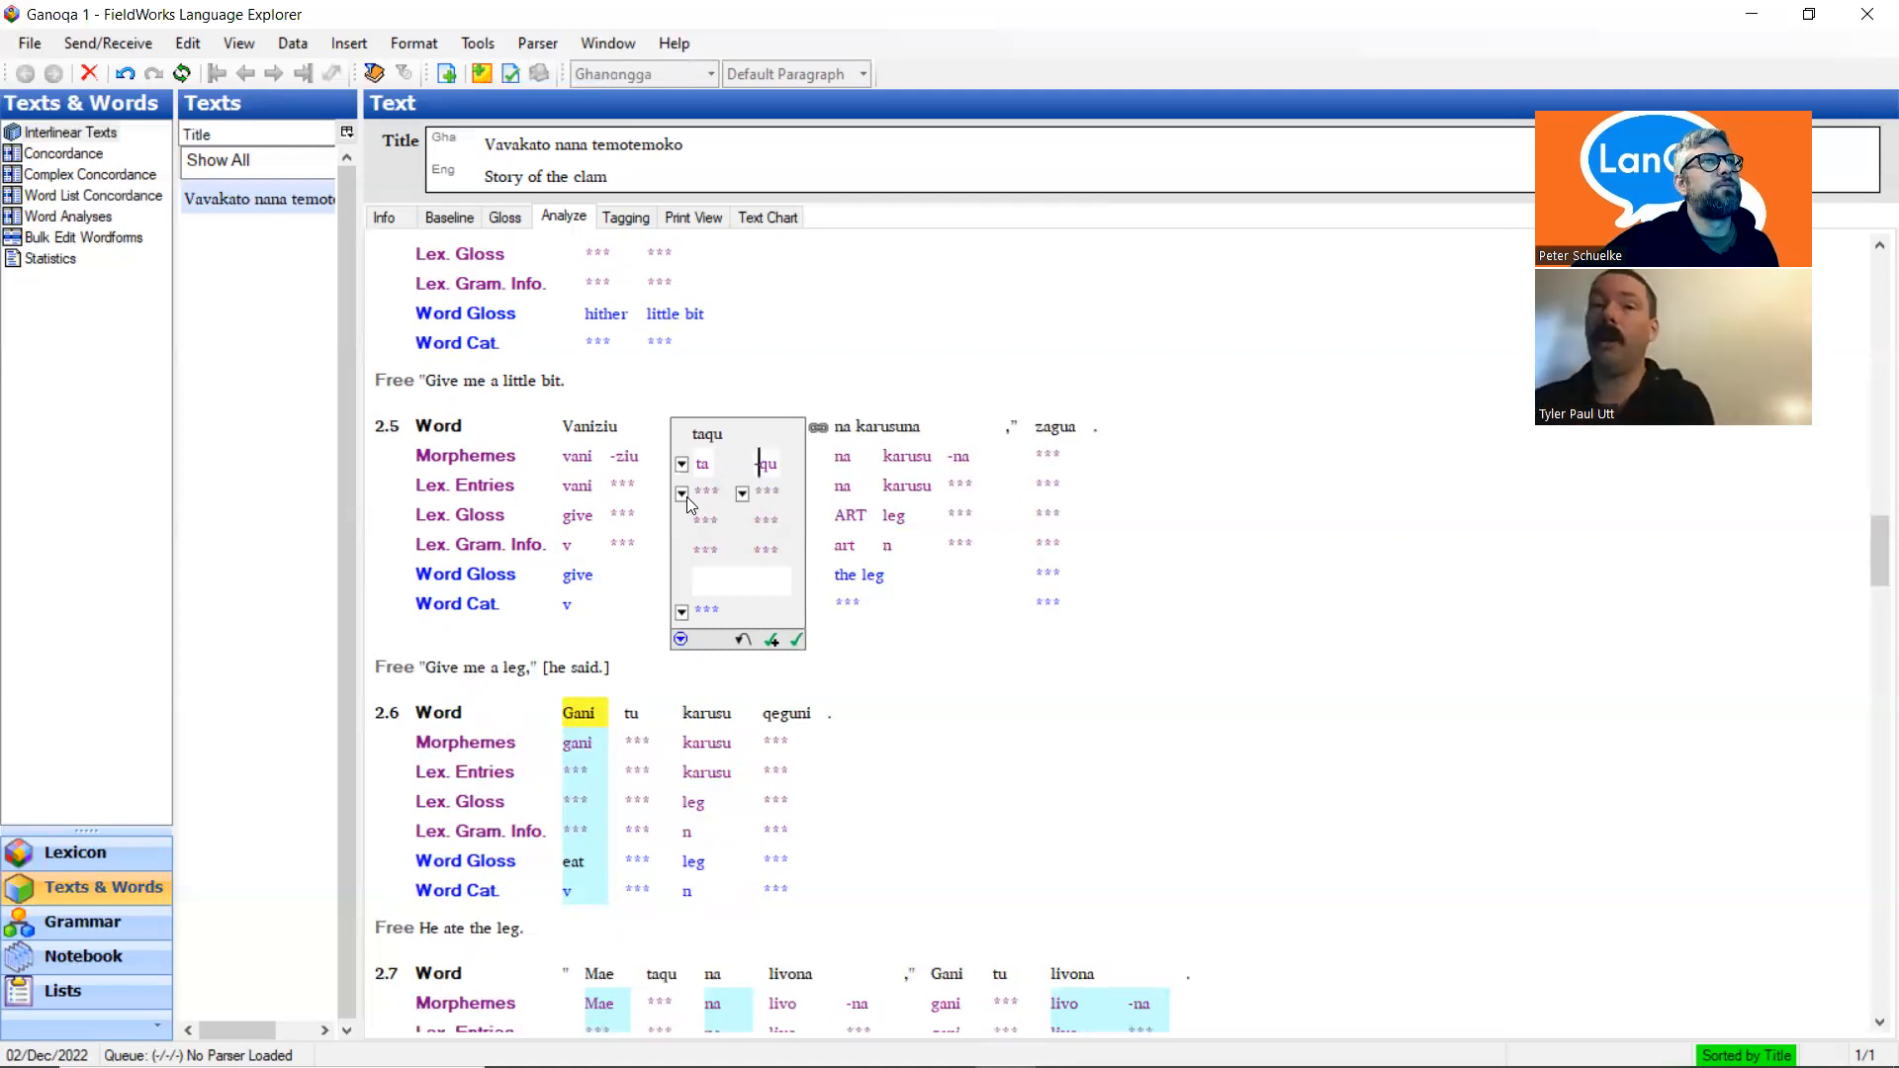
# Review the existing morpheme breaks and glosses from line 1.1 to line 2.5 against their free translations
pyautogui.scroll(9, 689, 501)
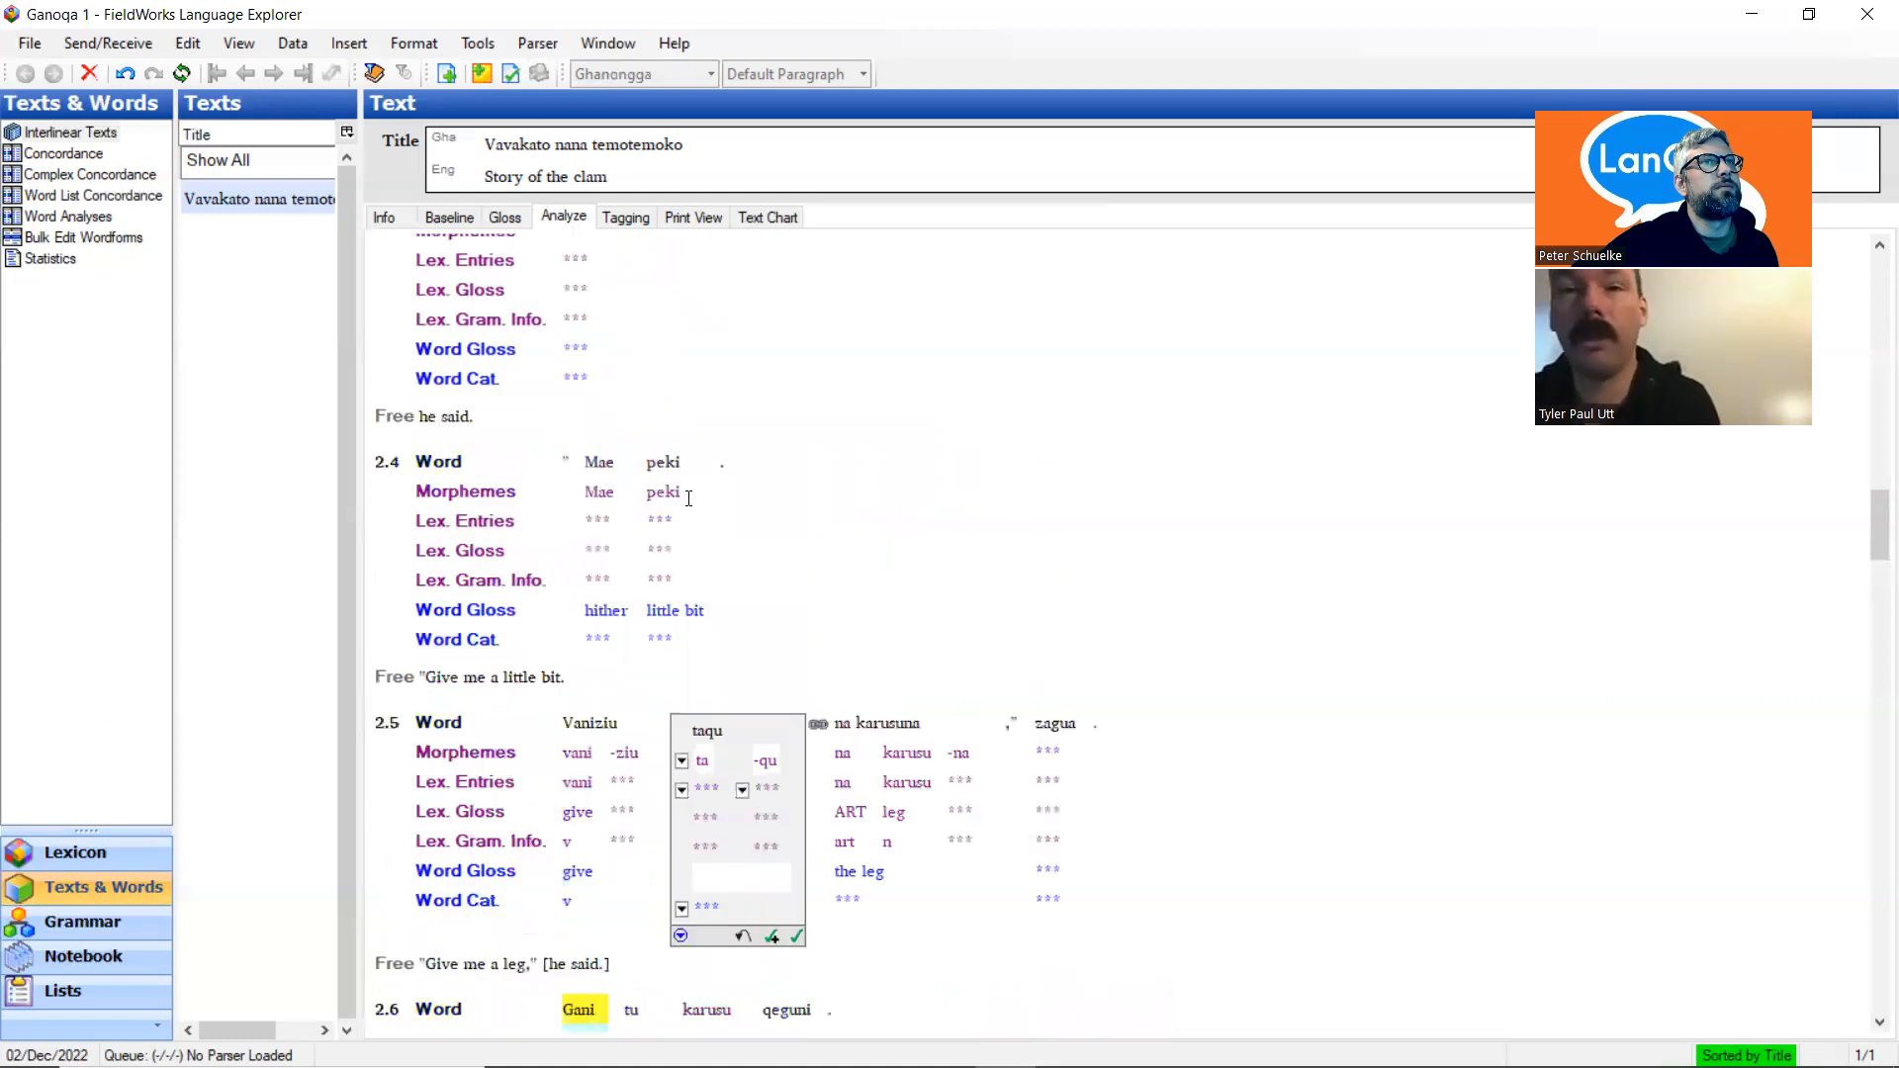
pyautogui.scroll(2, 689, 500)
pyautogui.scroll(-3, 690, 499)
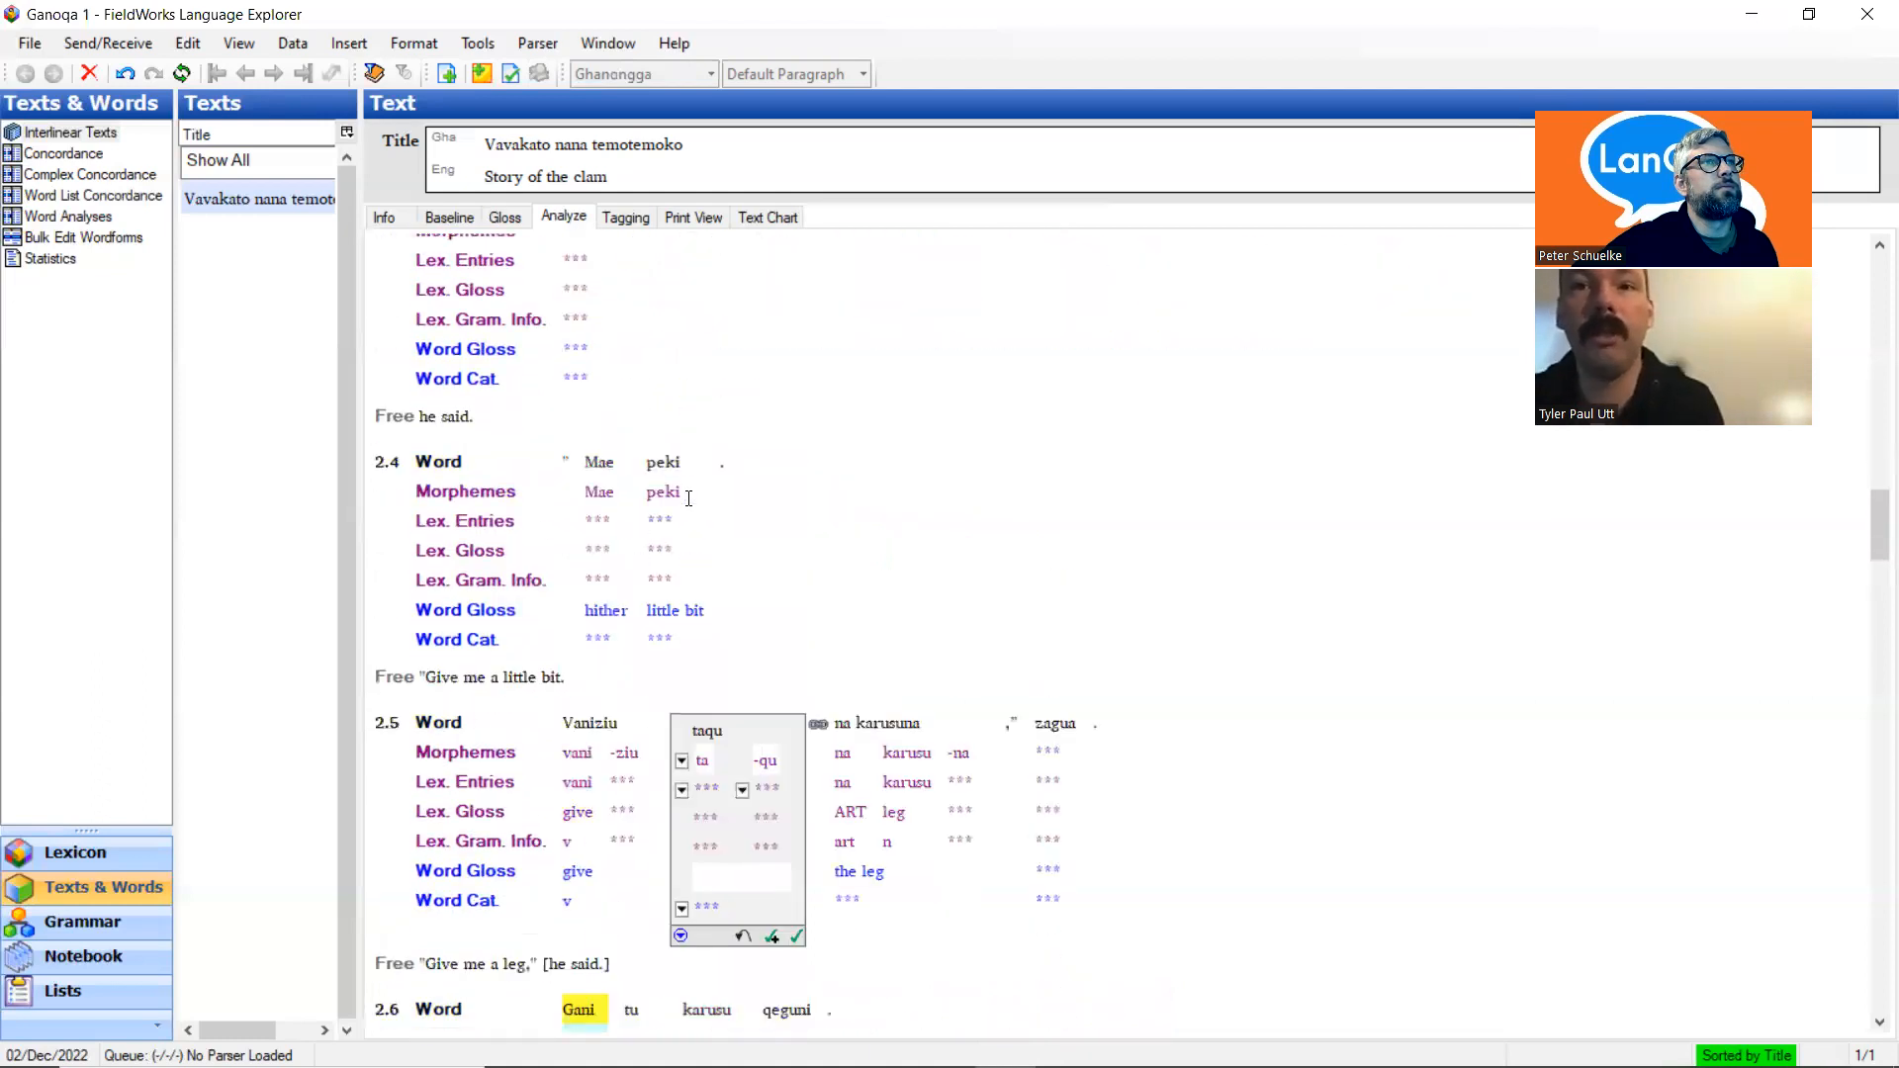
pyautogui.scroll(1, 689, 499)
pyautogui.scroll(3, 689, 499)
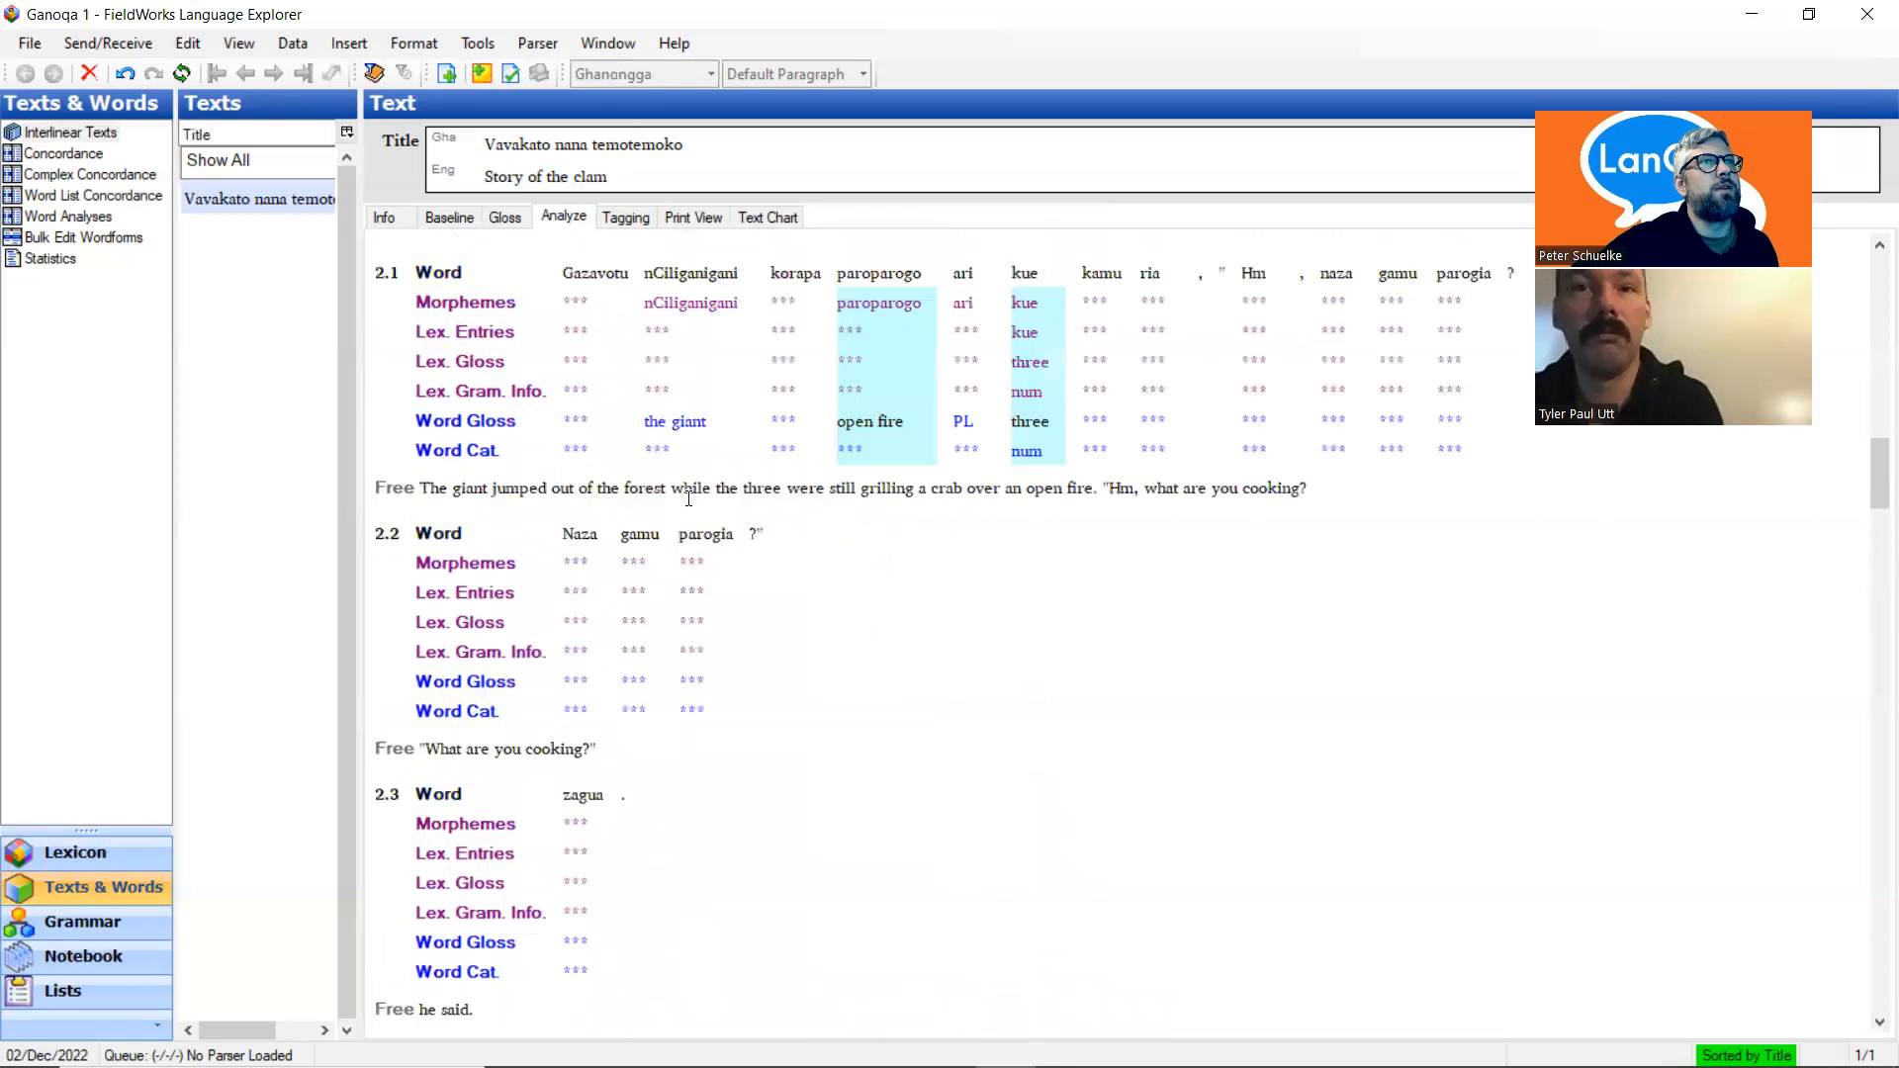
pyautogui.scroll(2, 1254, 536)
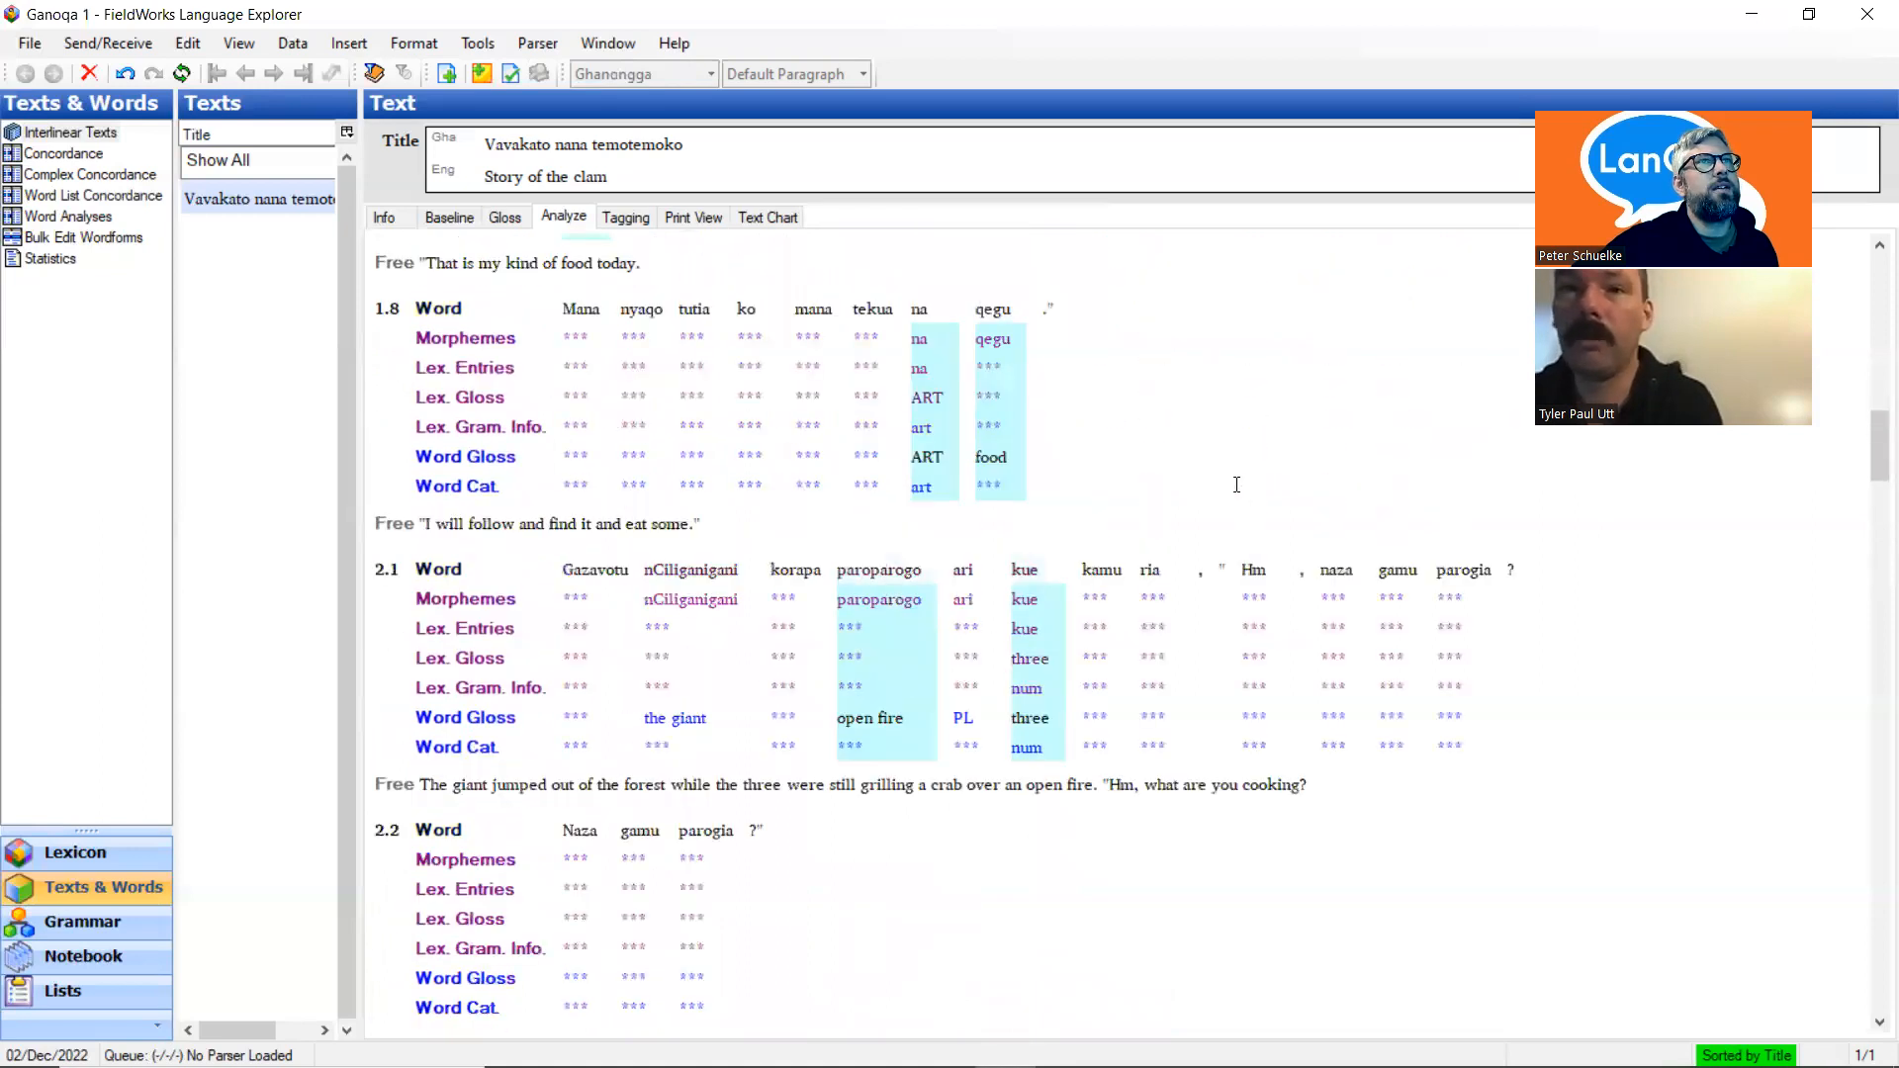
pyautogui.scroll(2, 1032, 365)
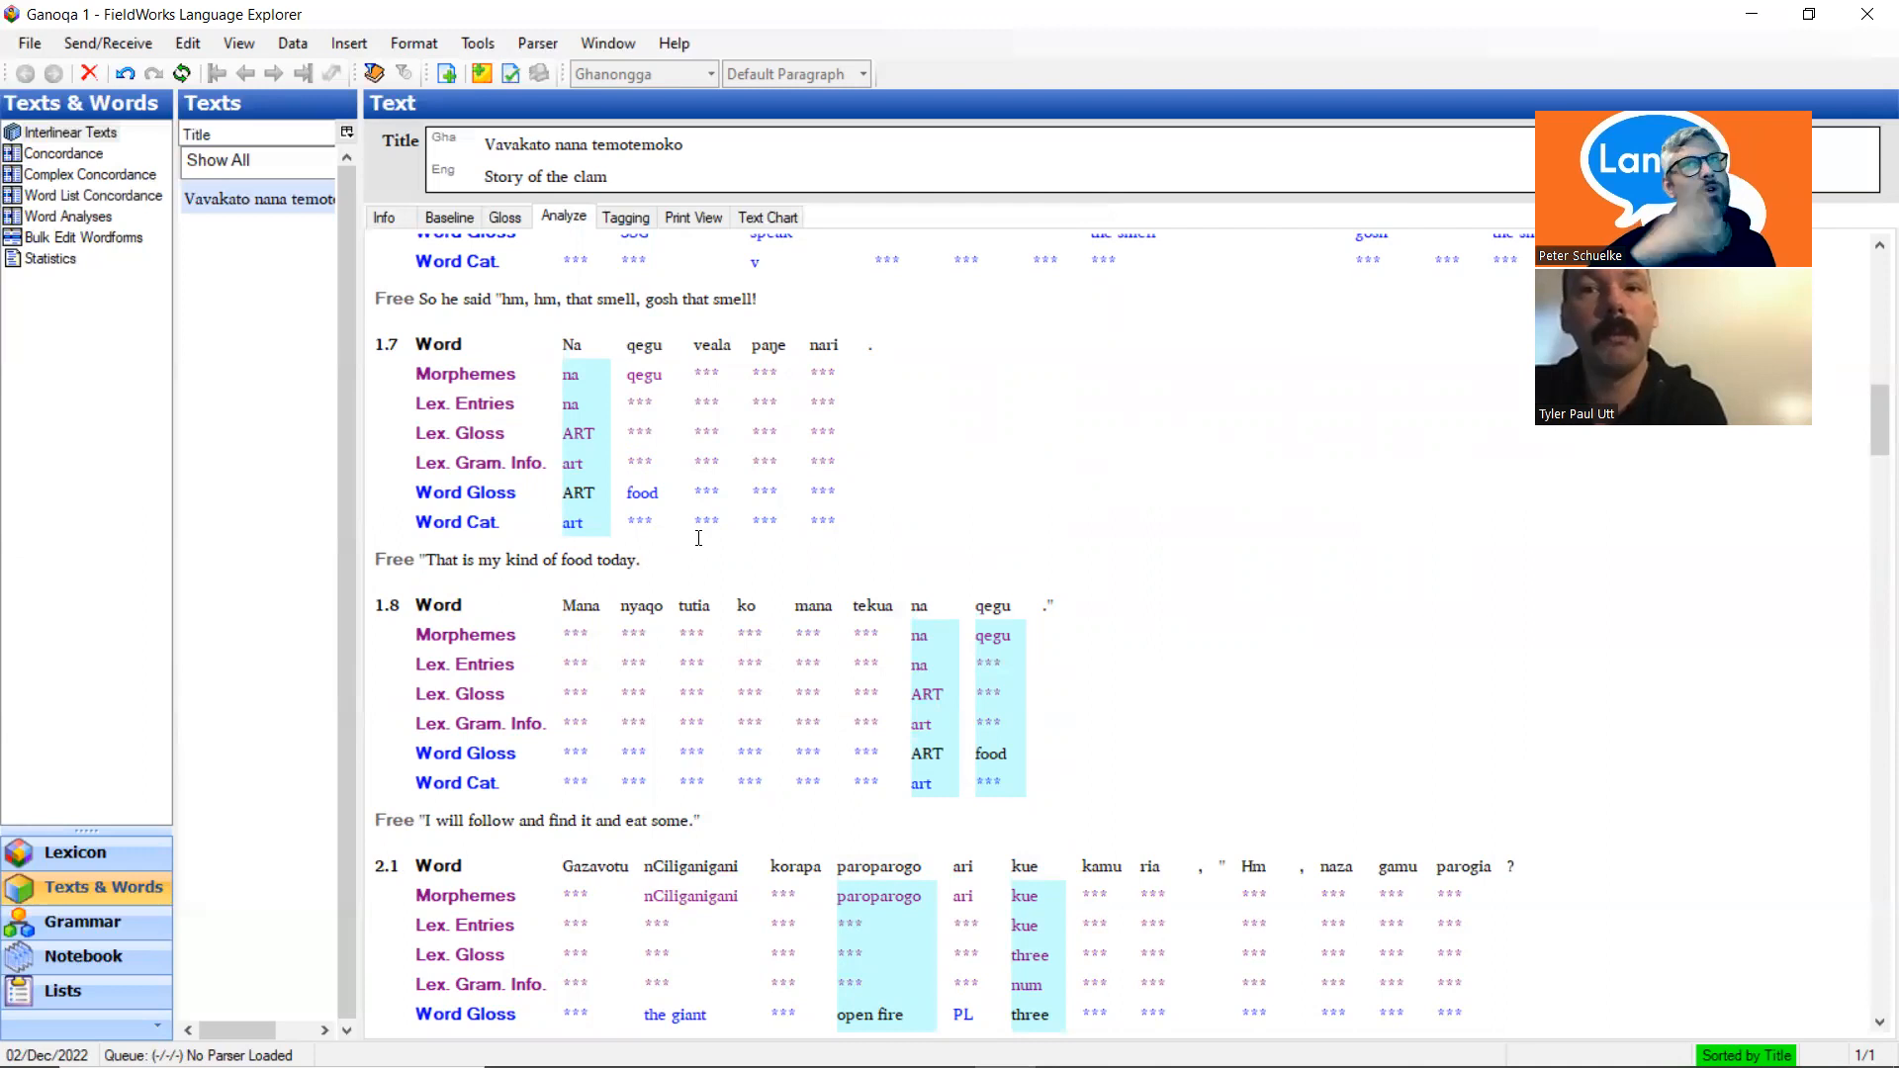
pyautogui.scroll(3, 703, 538)
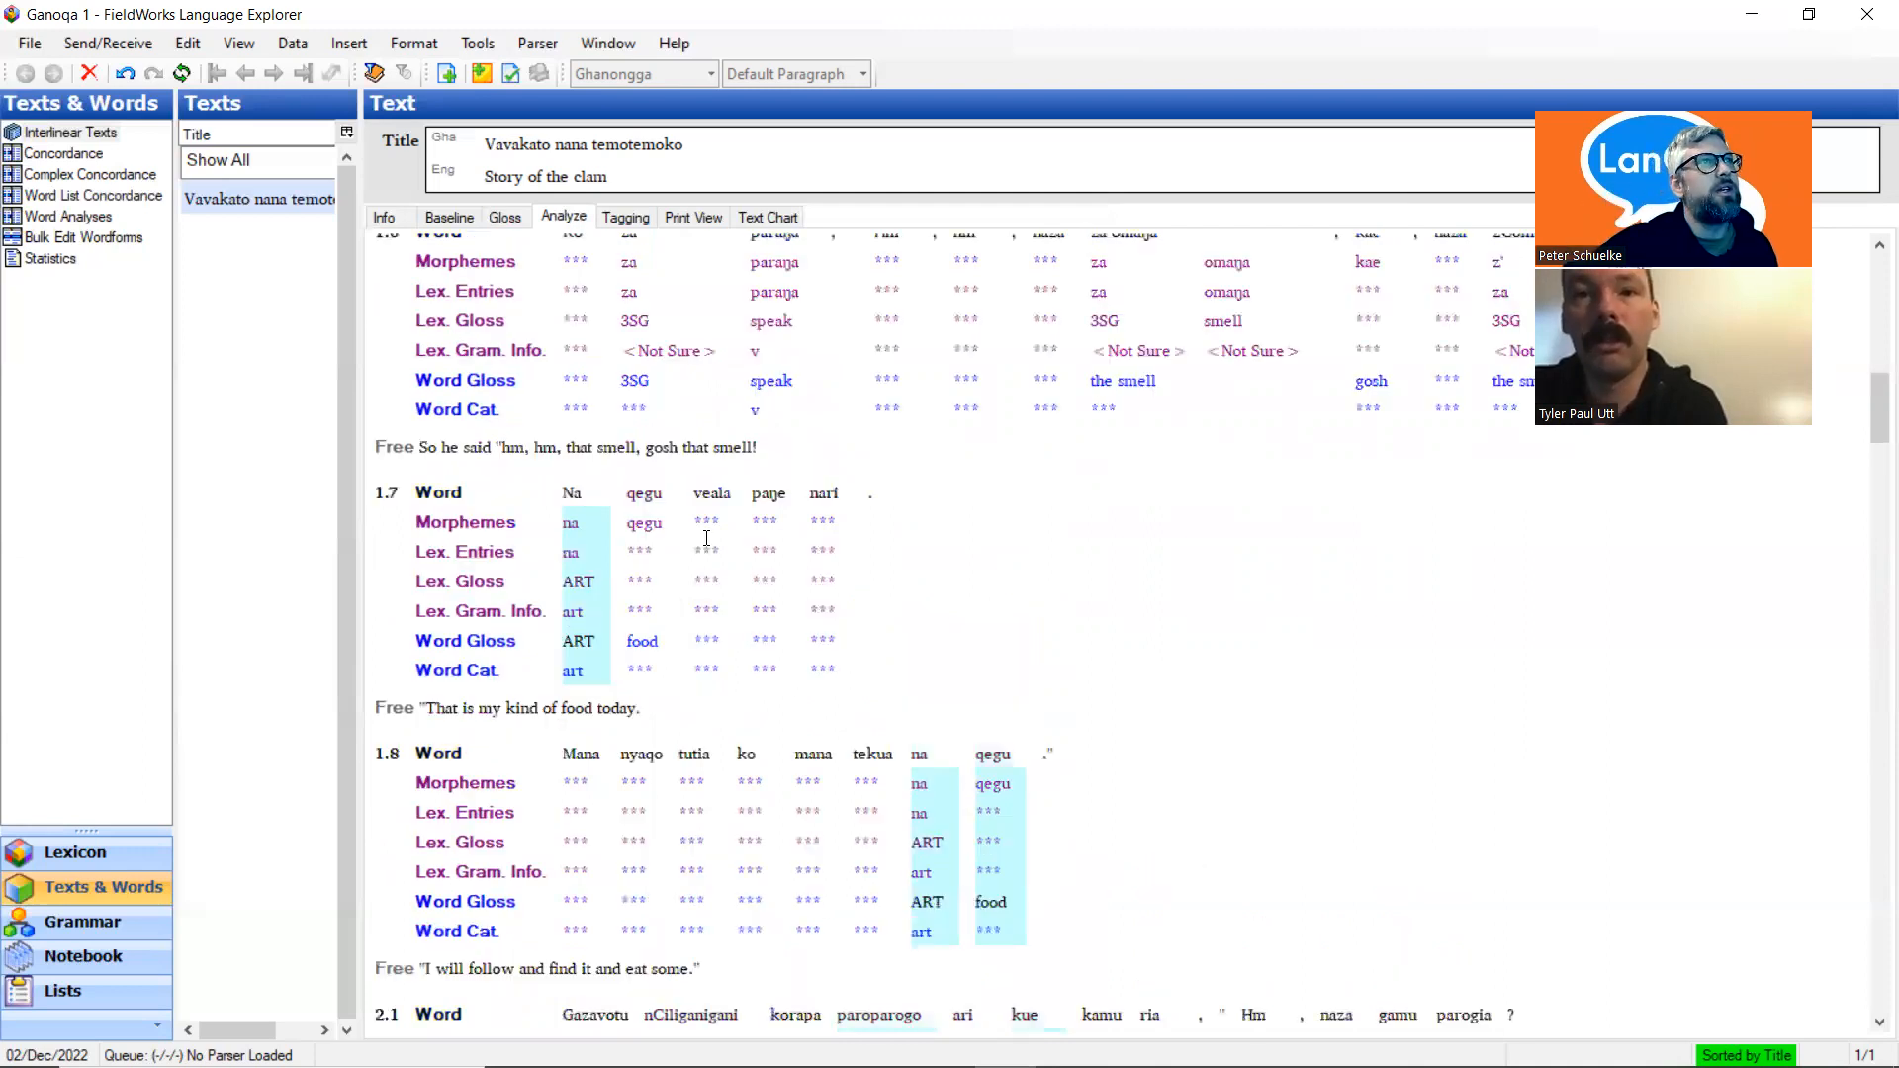
pyautogui.scroll(3, 706, 538)
pyautogui.scroll(6, 742, 544)
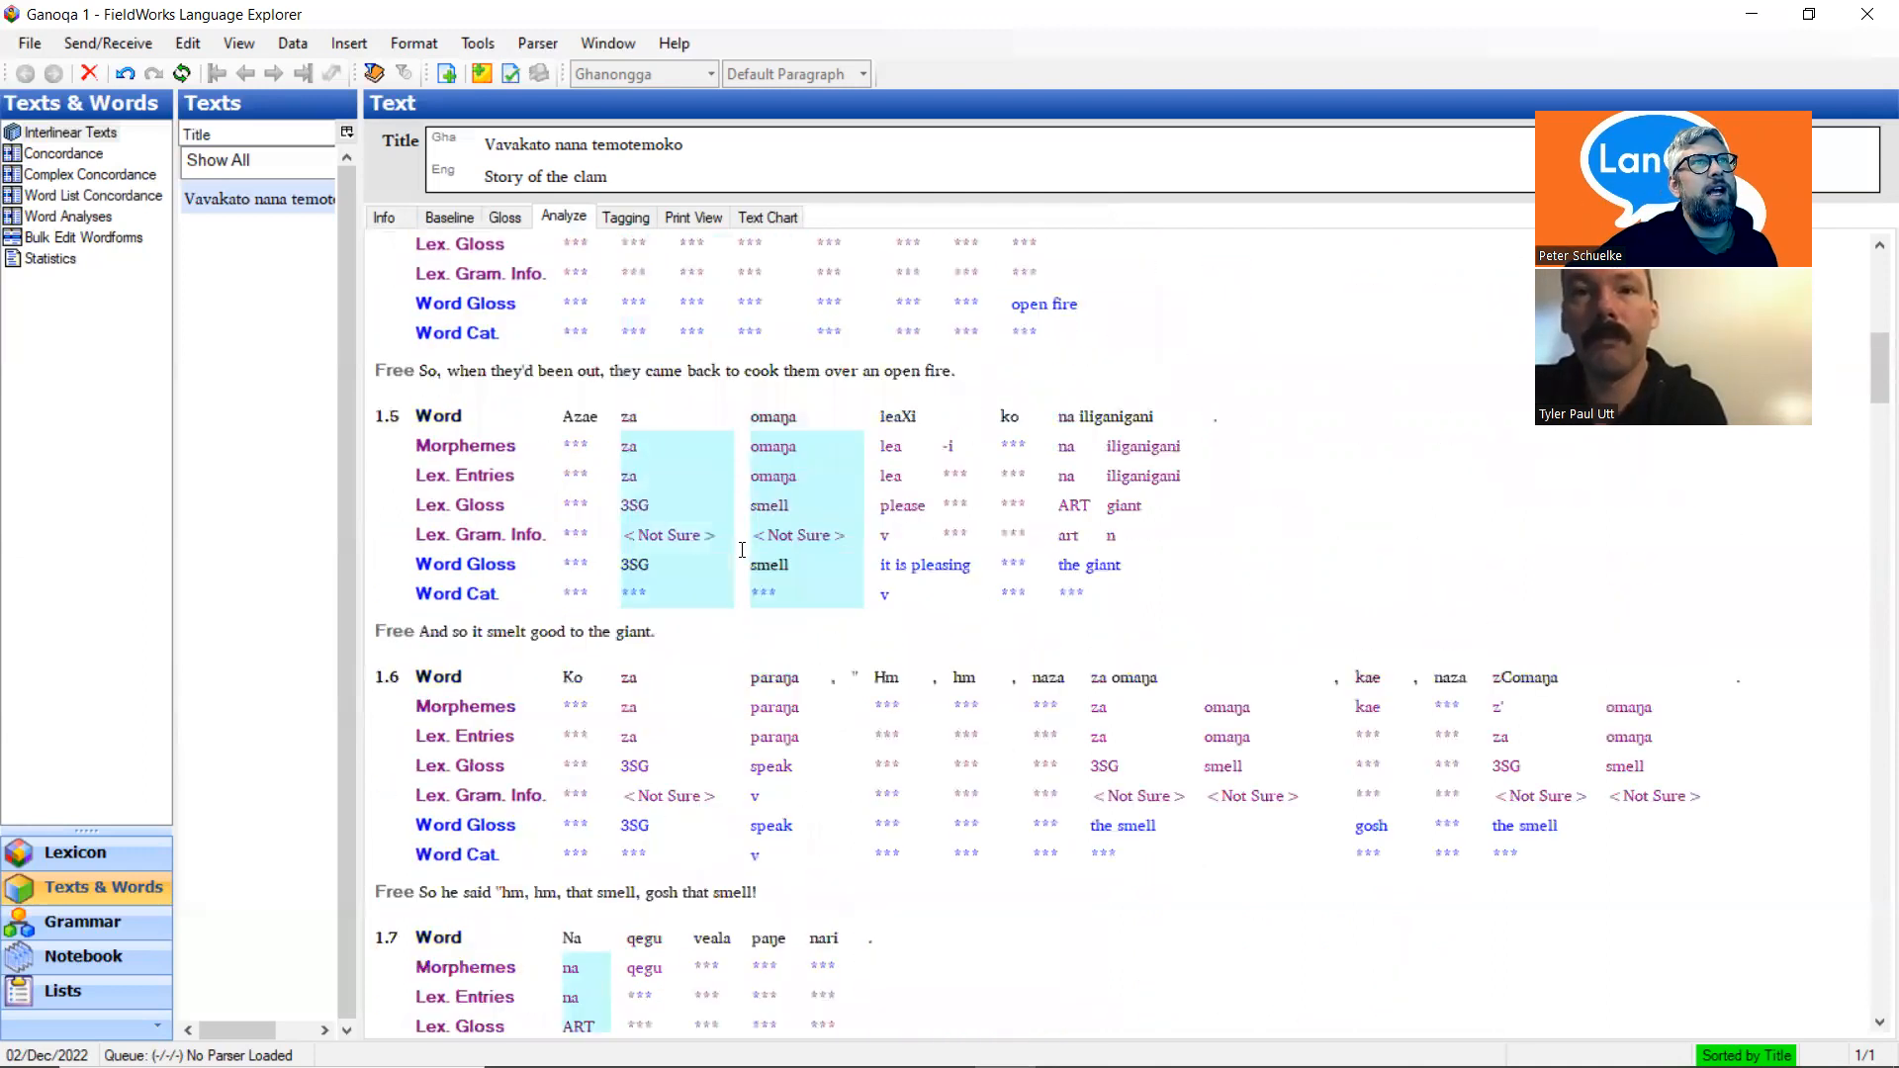
pyautogui.scroll(9, 742, 550)
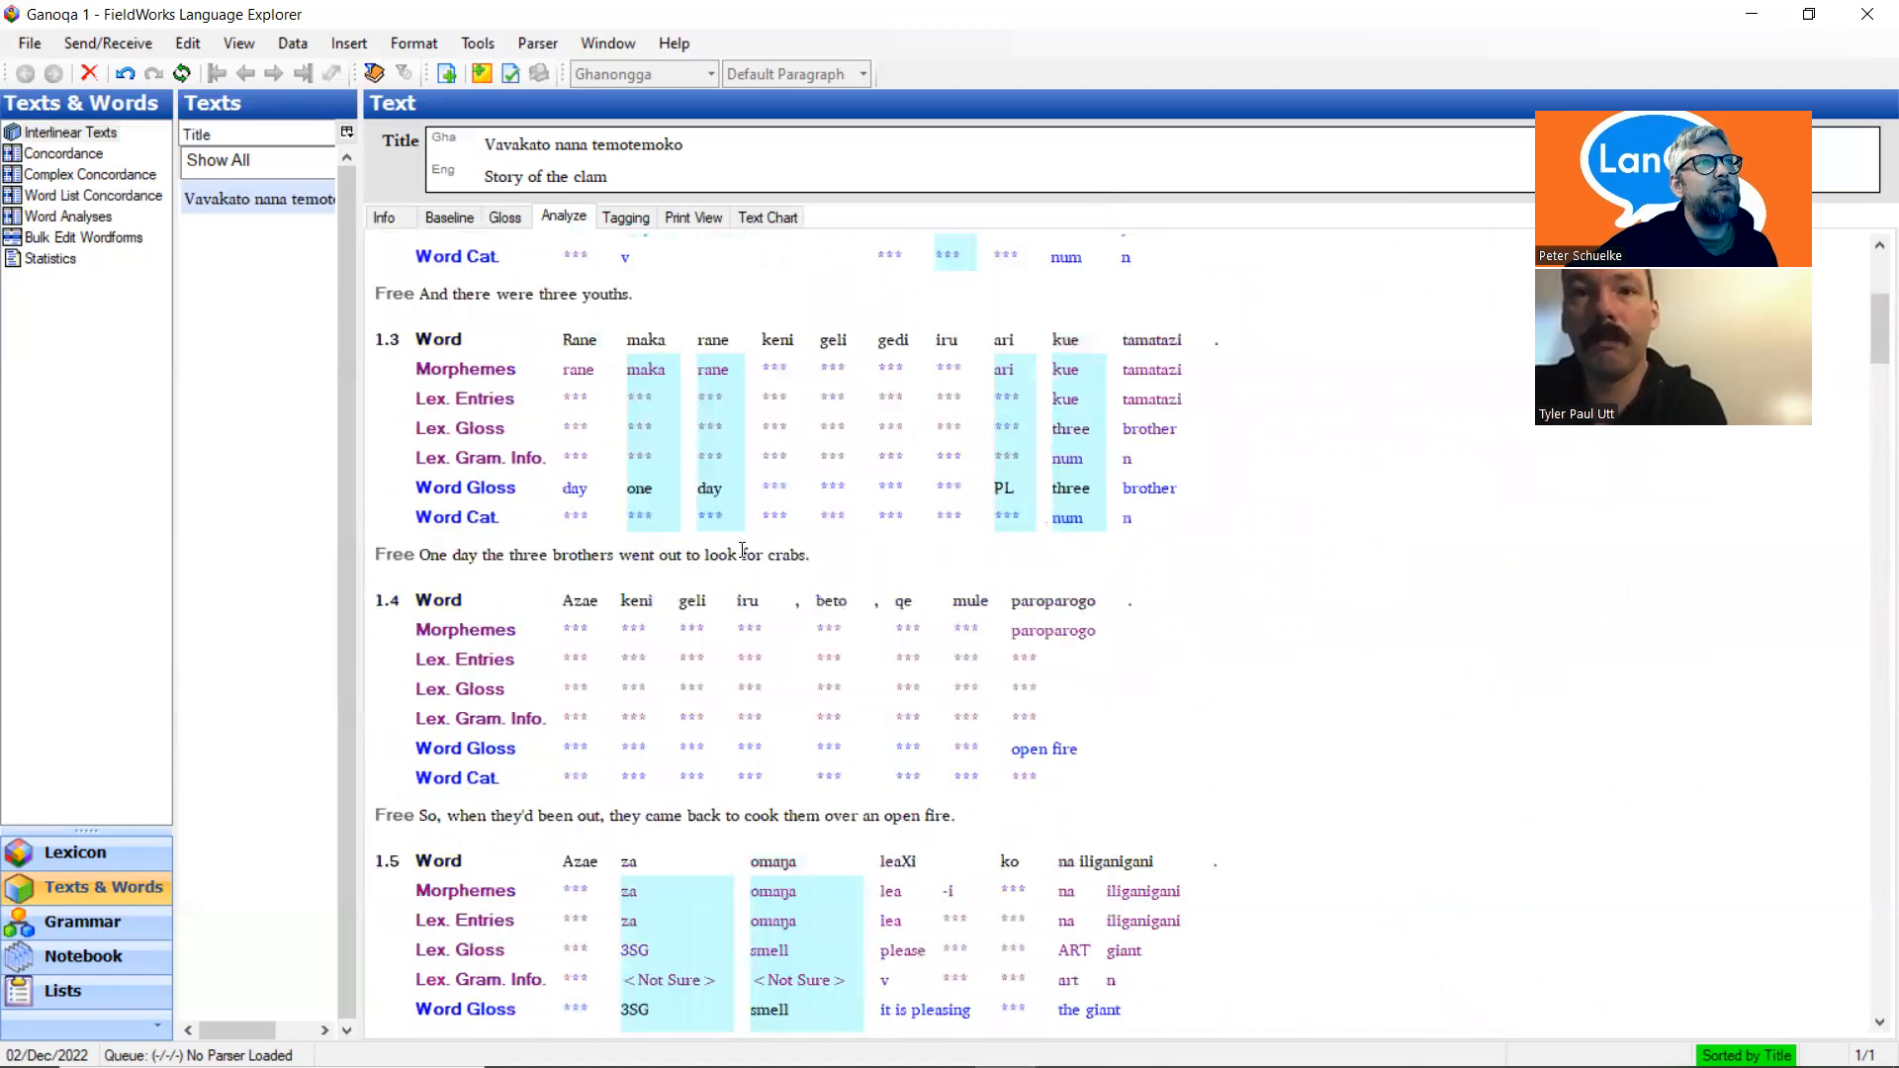
pyautogui.scroll(9, 742, 550)
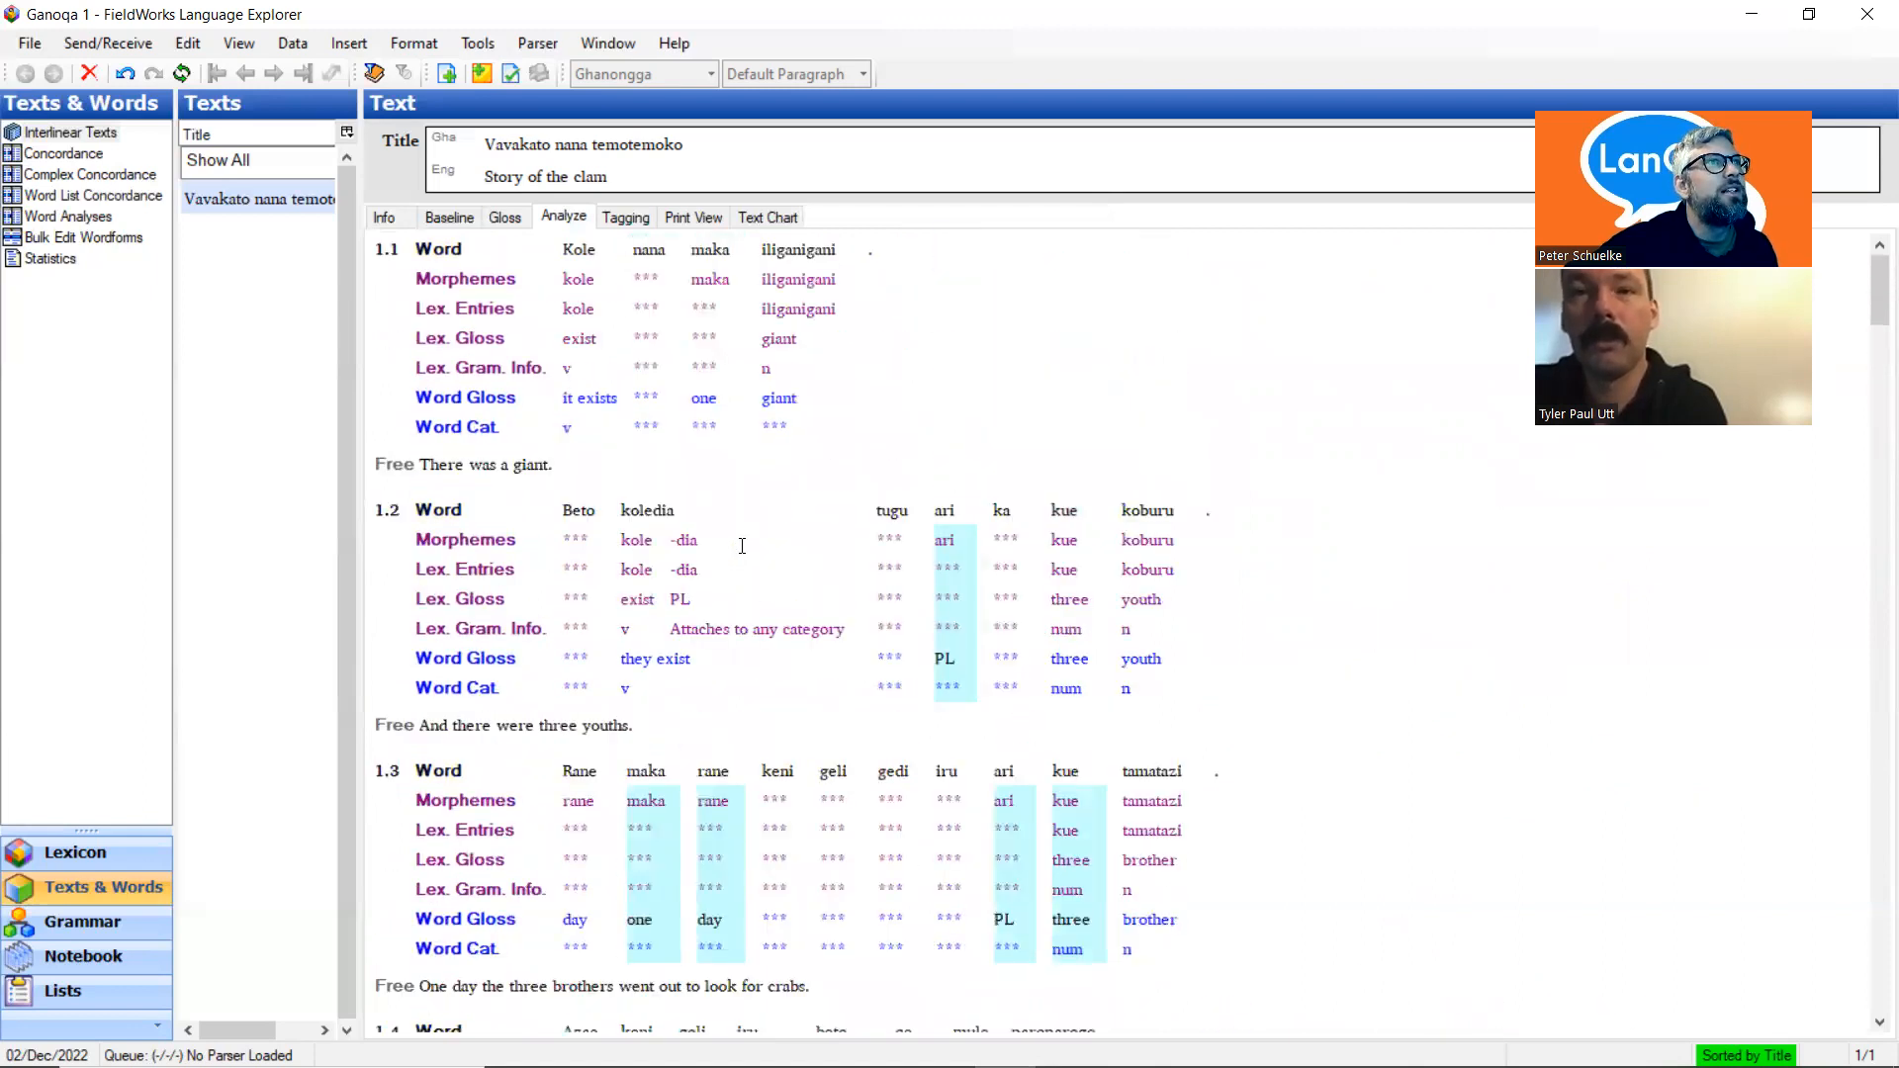
pyautogui.scroll(-20, 742, 550)
pyautogui.scroll(-20, 742, 546)
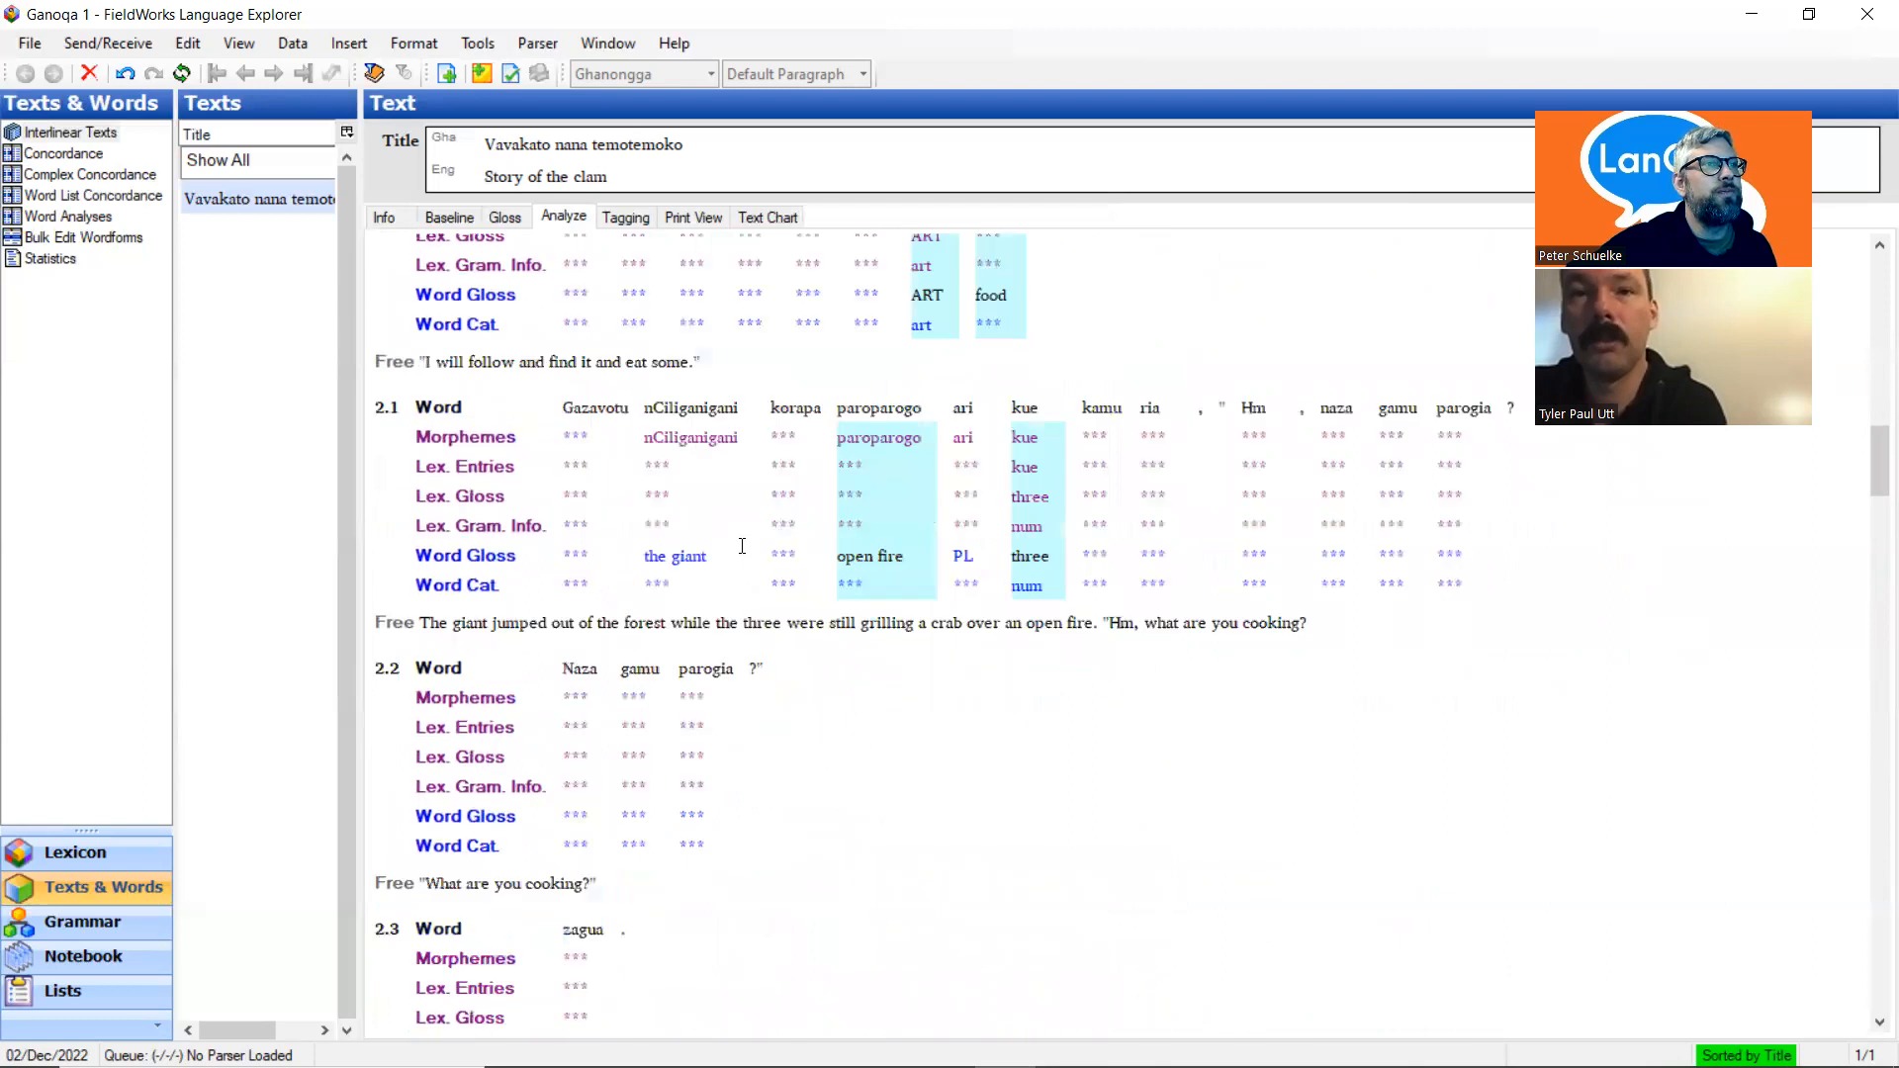
pyautogui.scroll(-3, 742, 546)
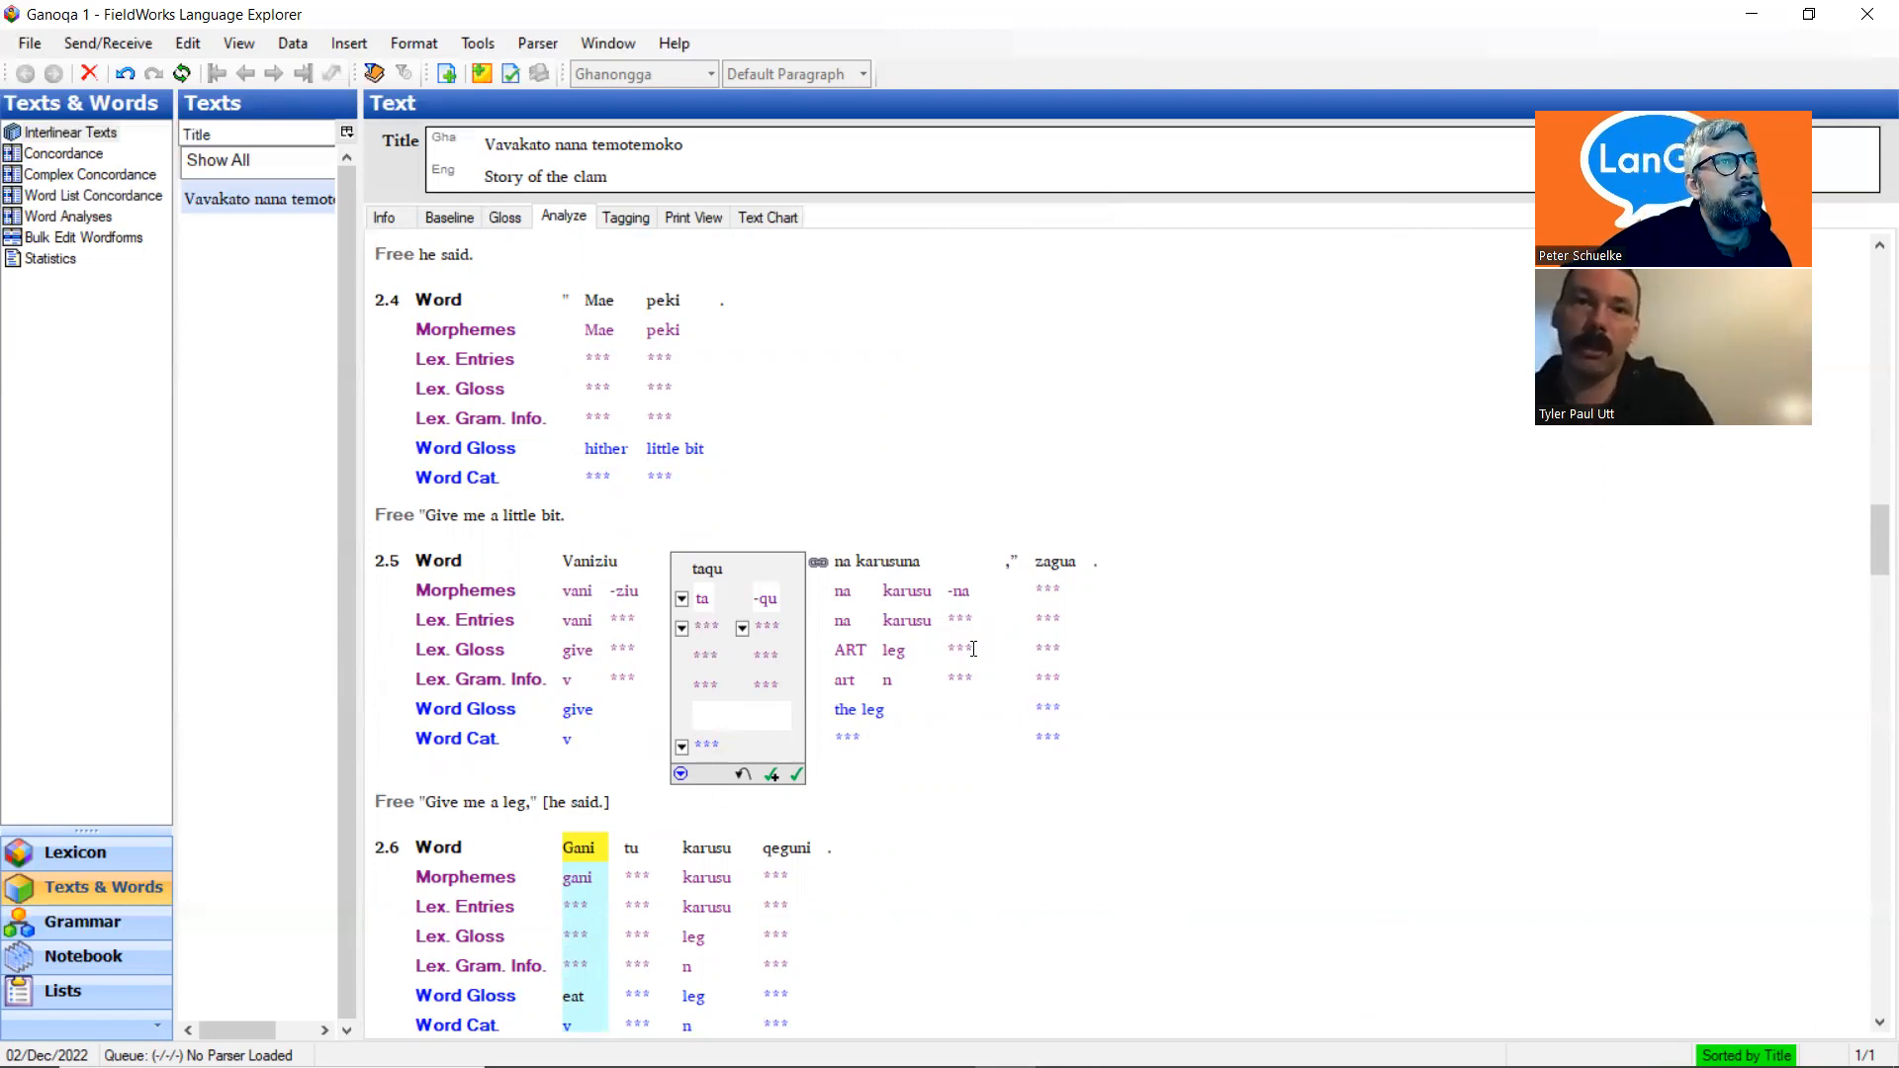
# Create a lexicon entry for the suffix "-ziu" of "Vaniziu" in line 2.5 with the gloss "1SG.OBJ", attaching to the category Verb
pyautogui.click(728, 712)
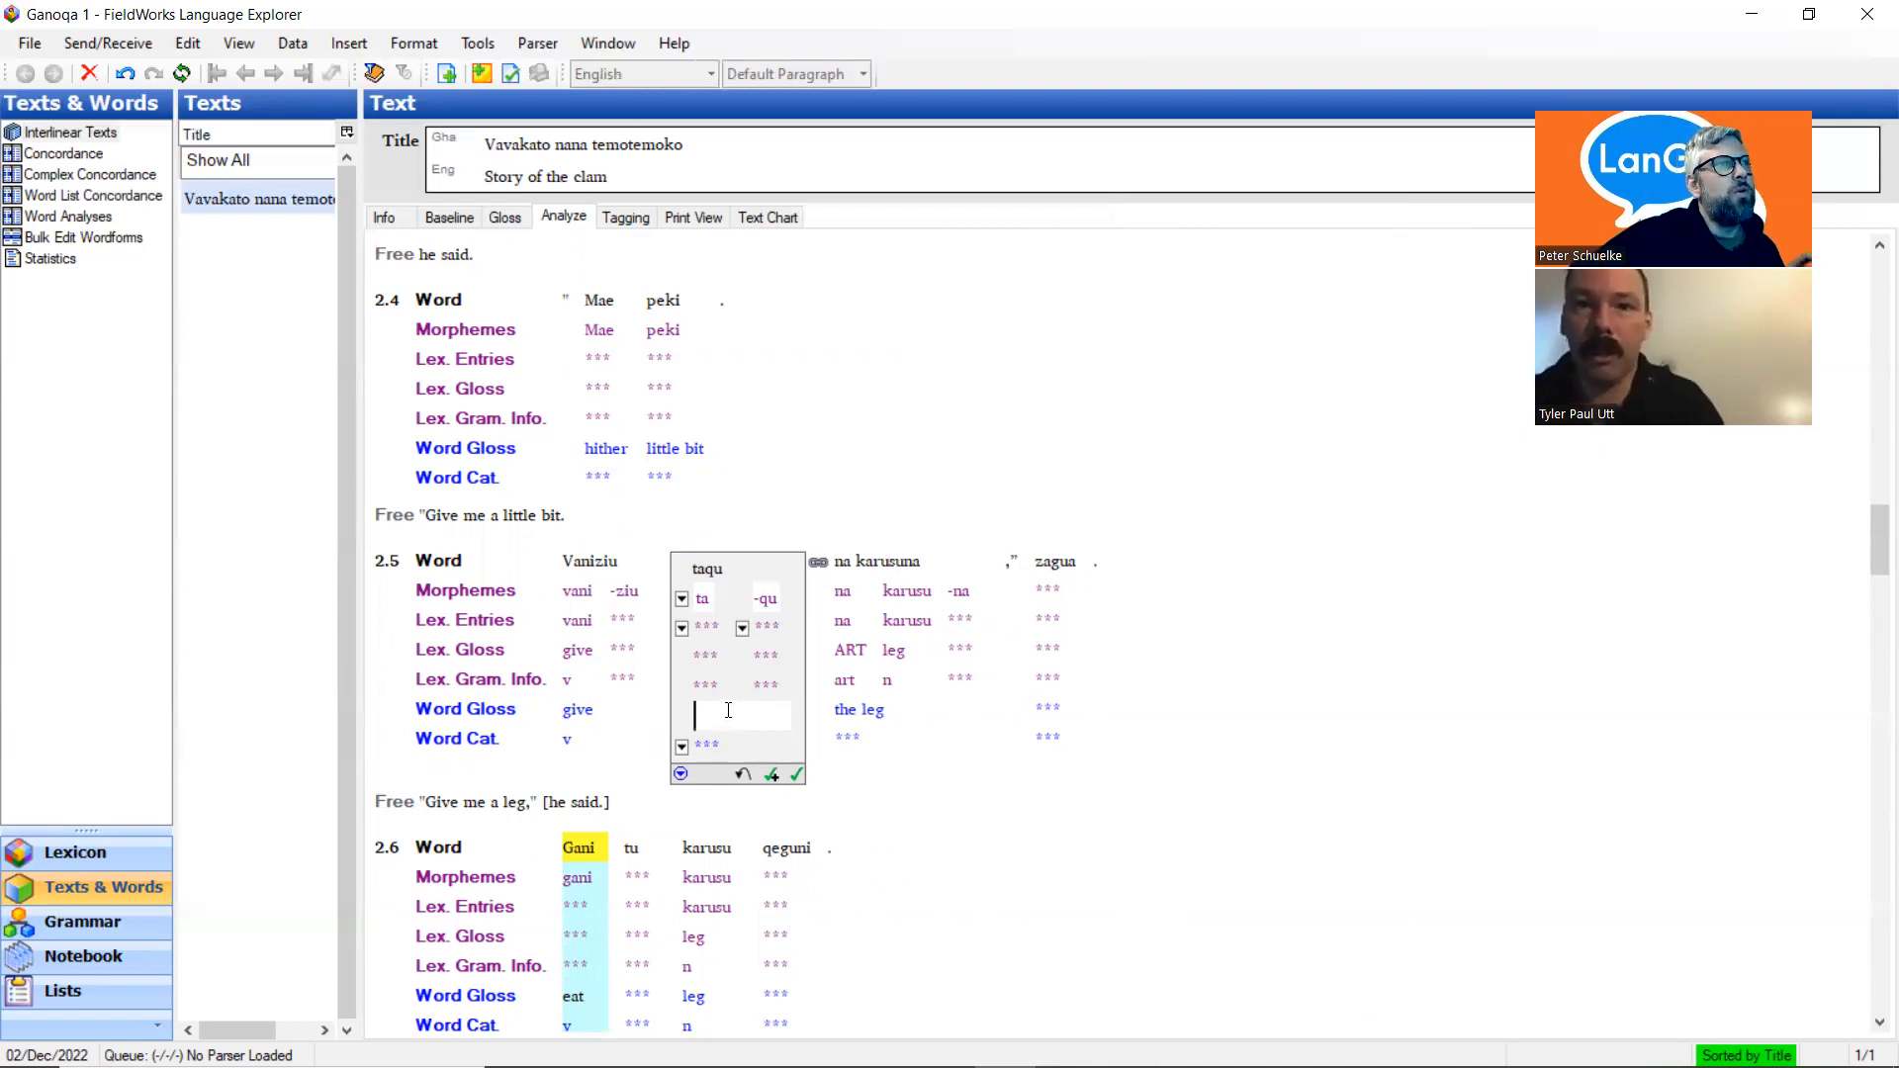
pyautogui.click(643, 610)
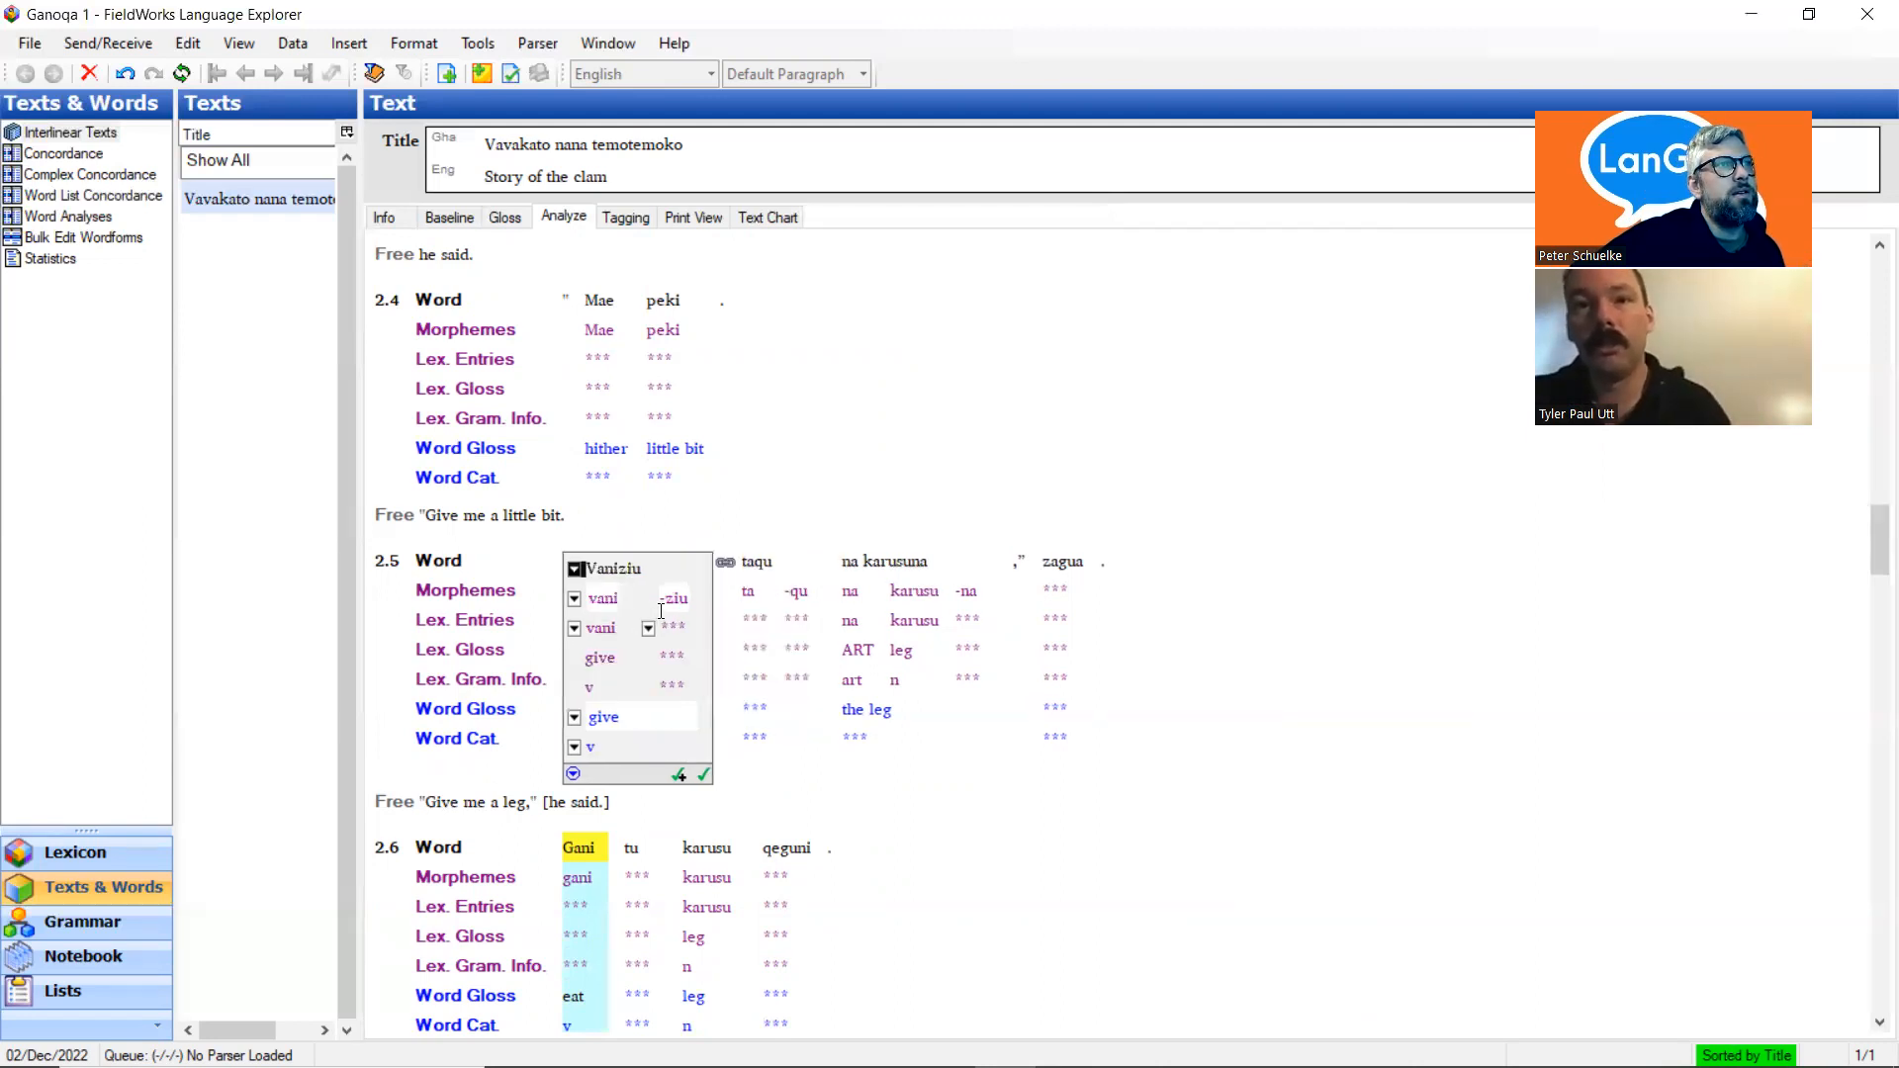
pyautogui.click(648, 629)
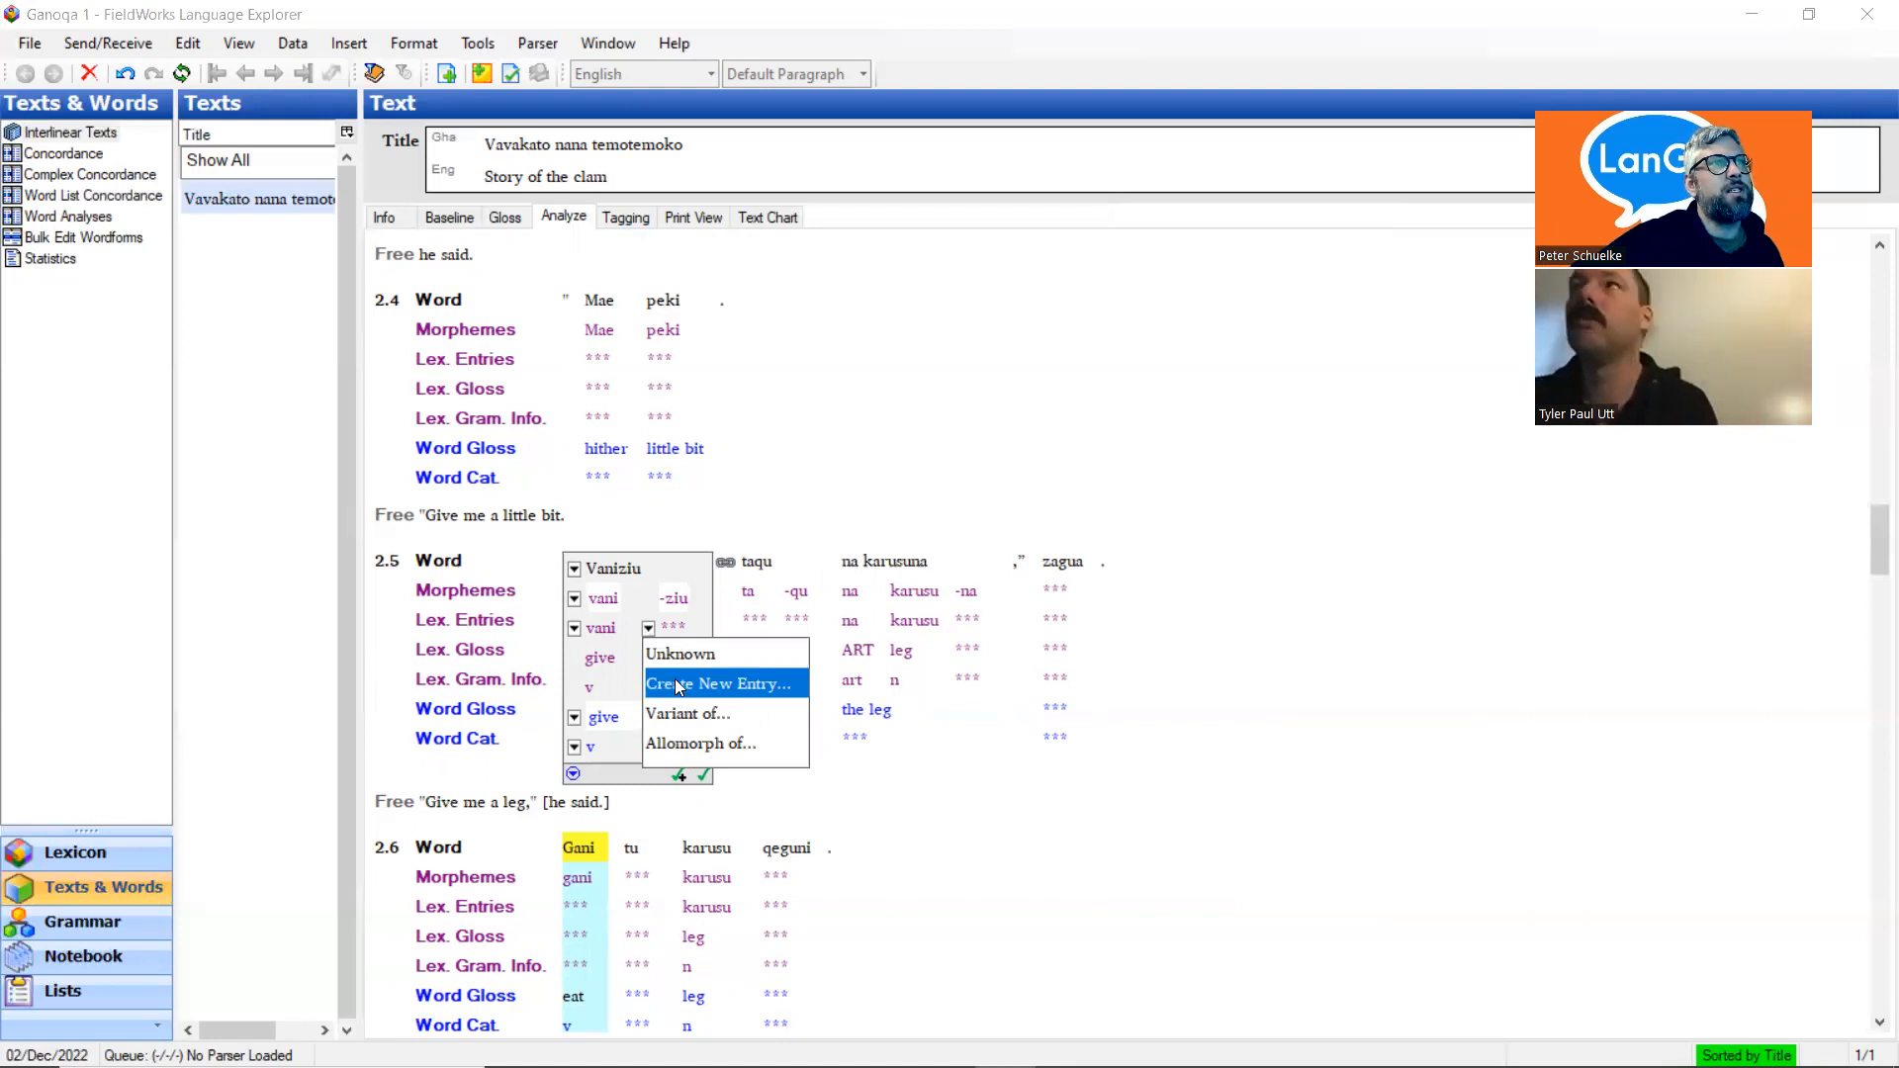
pyautogui.click(678, 687)
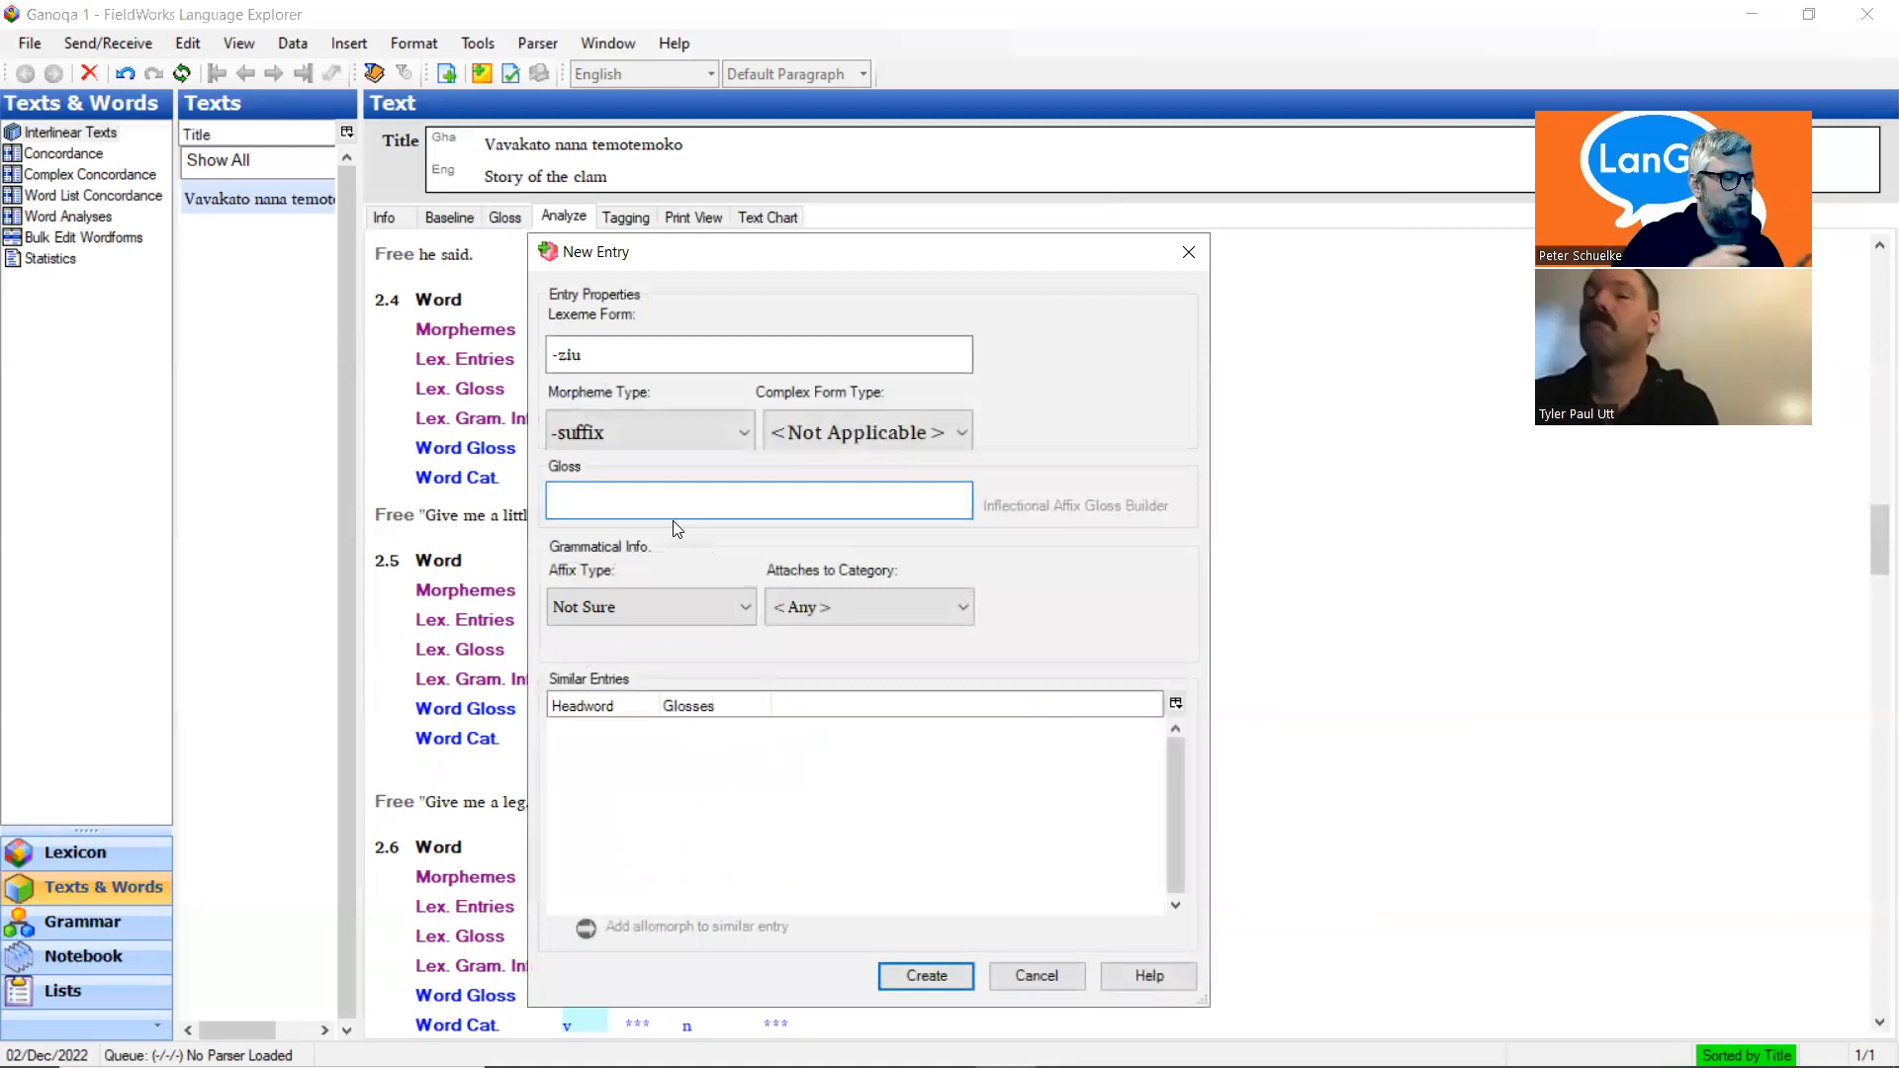
pyautogui.write('1SG.OBJ')
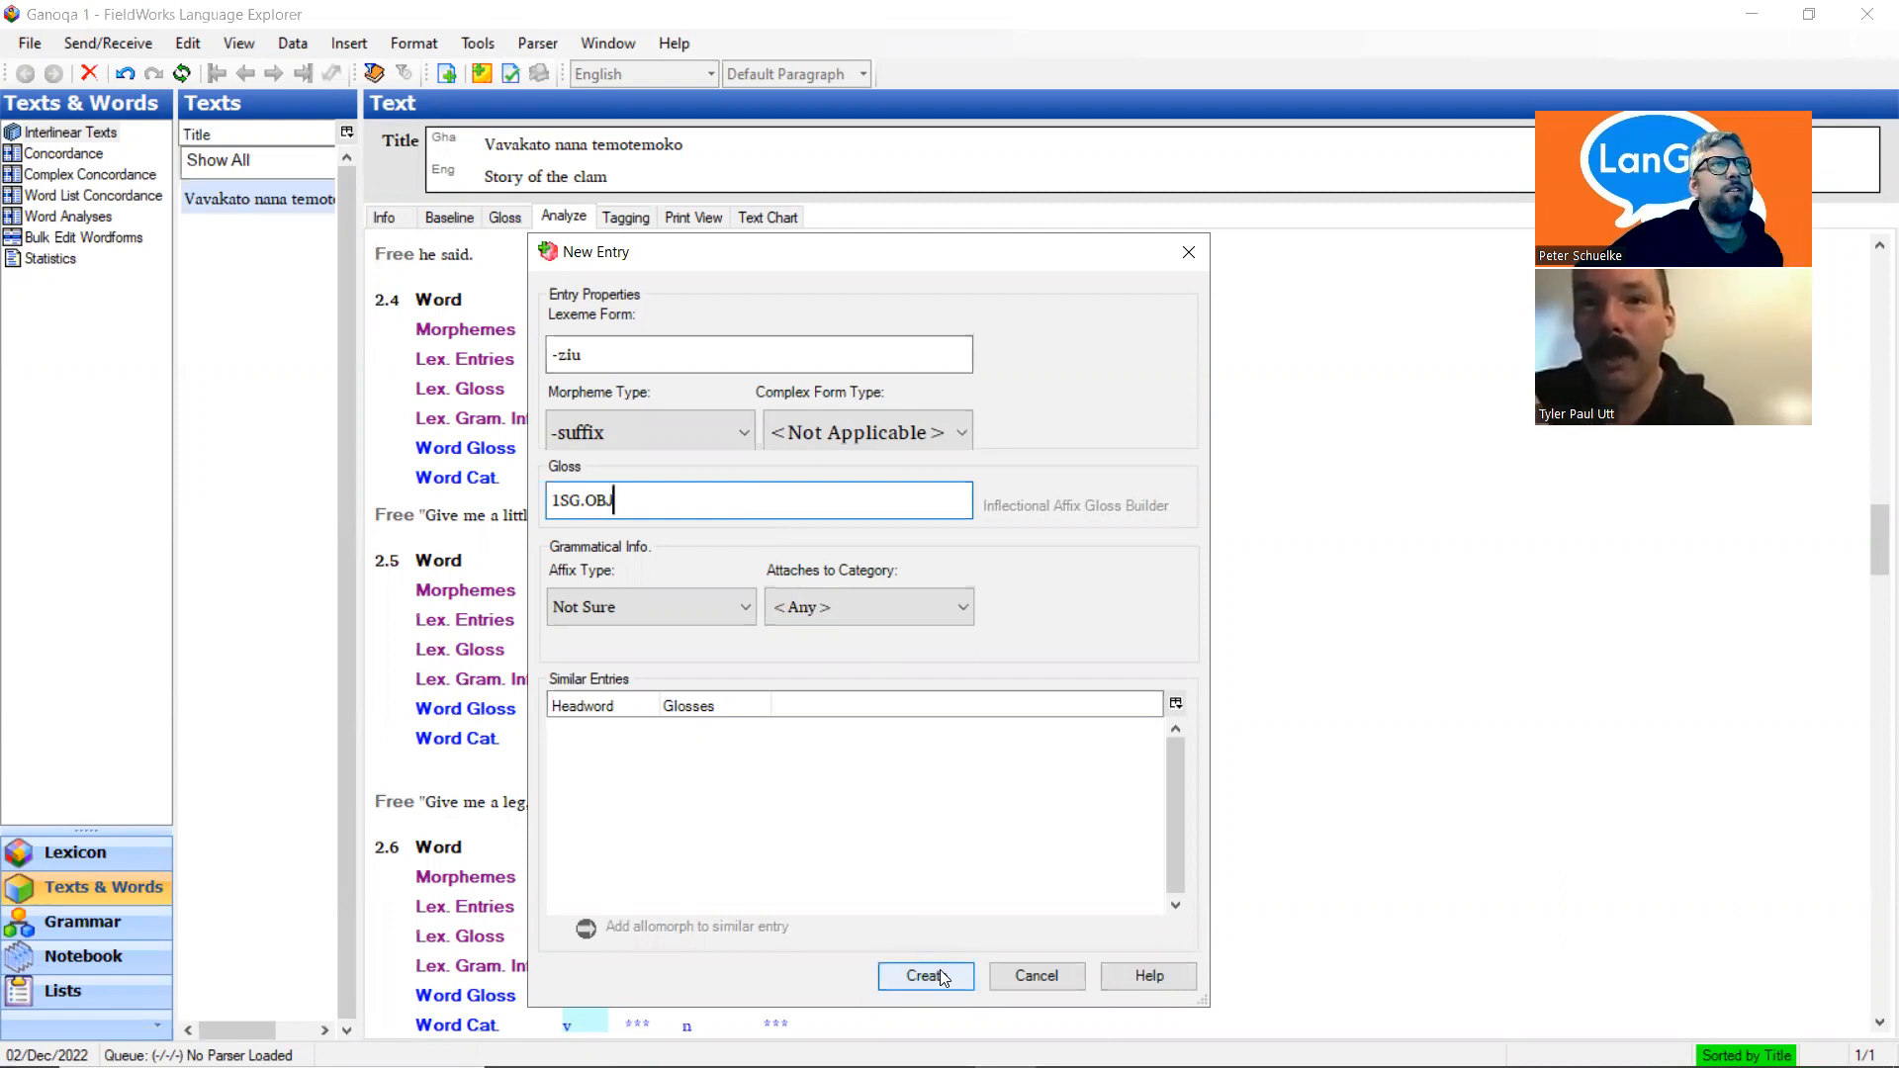
pyautogui.click(735, 608)
pyautogui.click(853, 607)
pyautogui.click(853, 607)
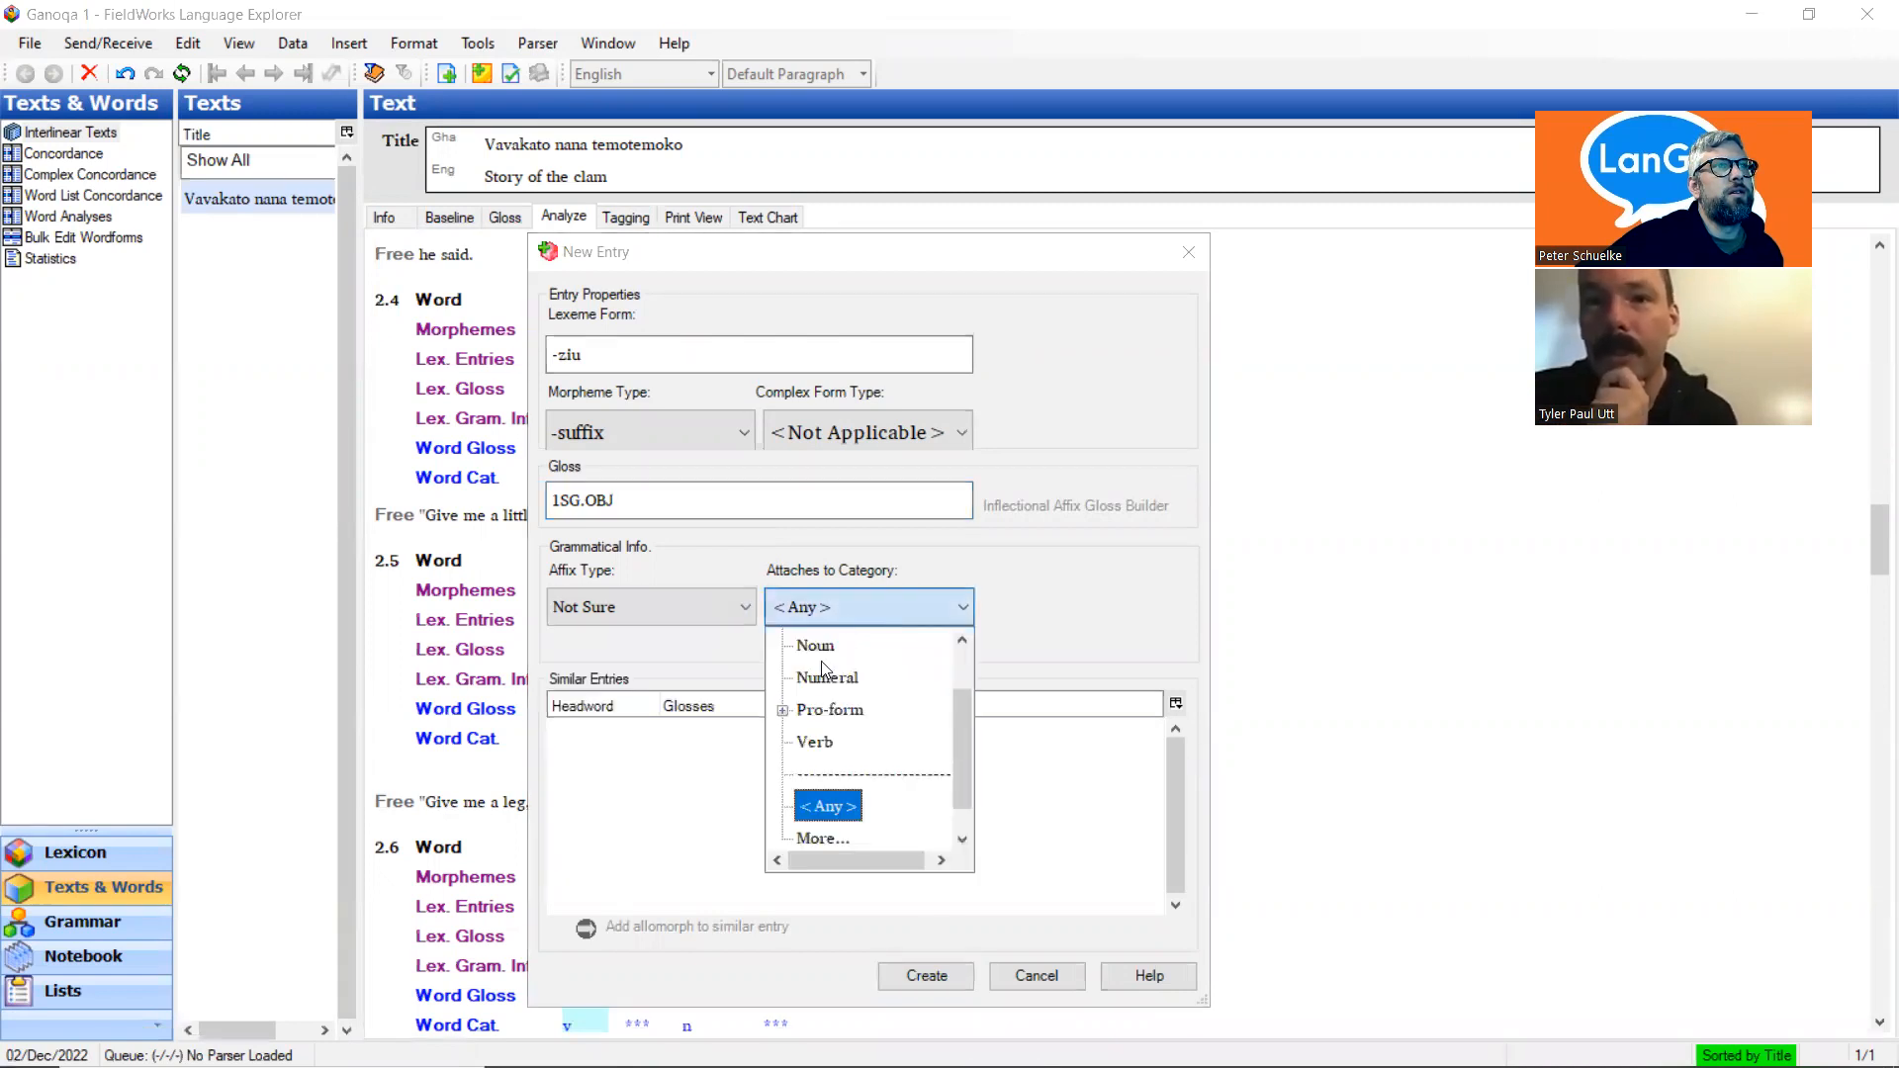
pyautogui.click(817, 742)
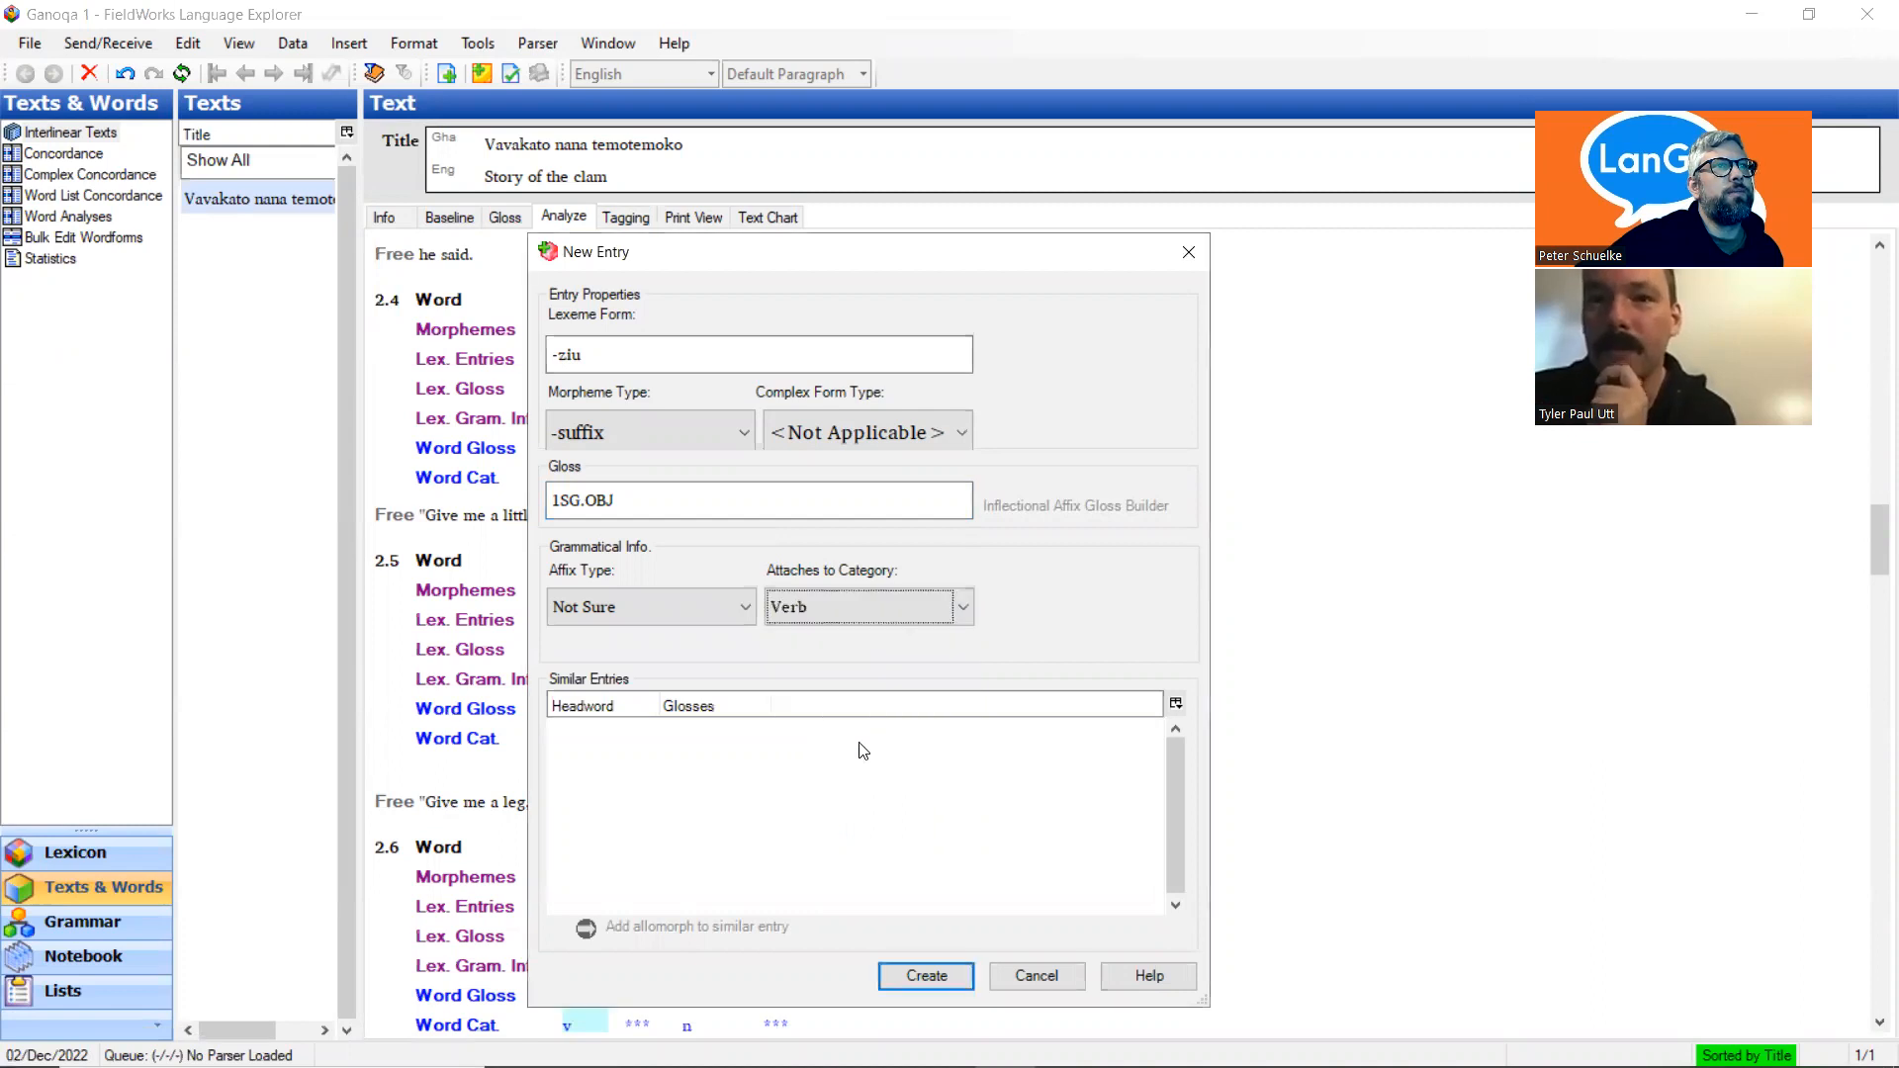
pyautogui.click(927, 976)
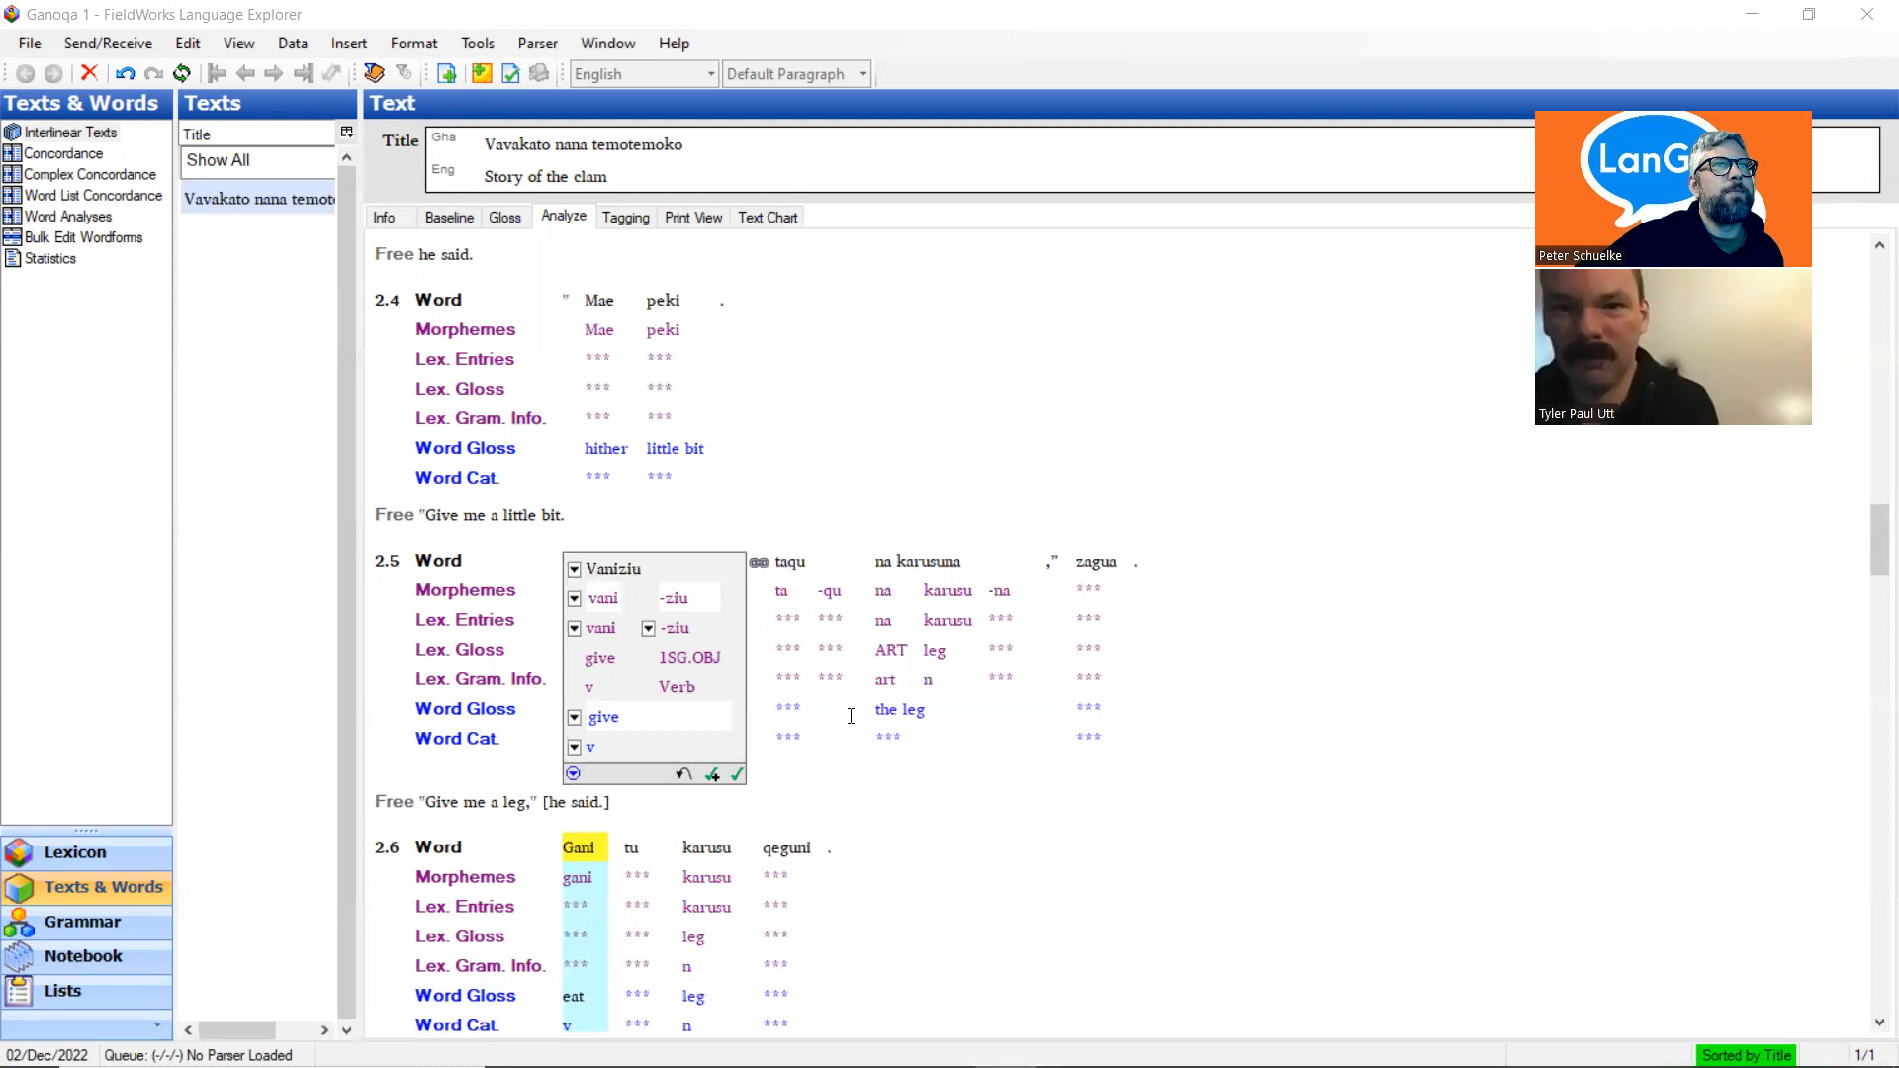
# Examine the verb forms in lines 1.8 to 2.5, including "parogia", "tutia" and "tekua", and compare them with "Vaniziu" and the free translations
pyautogui.scroll(8, 817, 719)
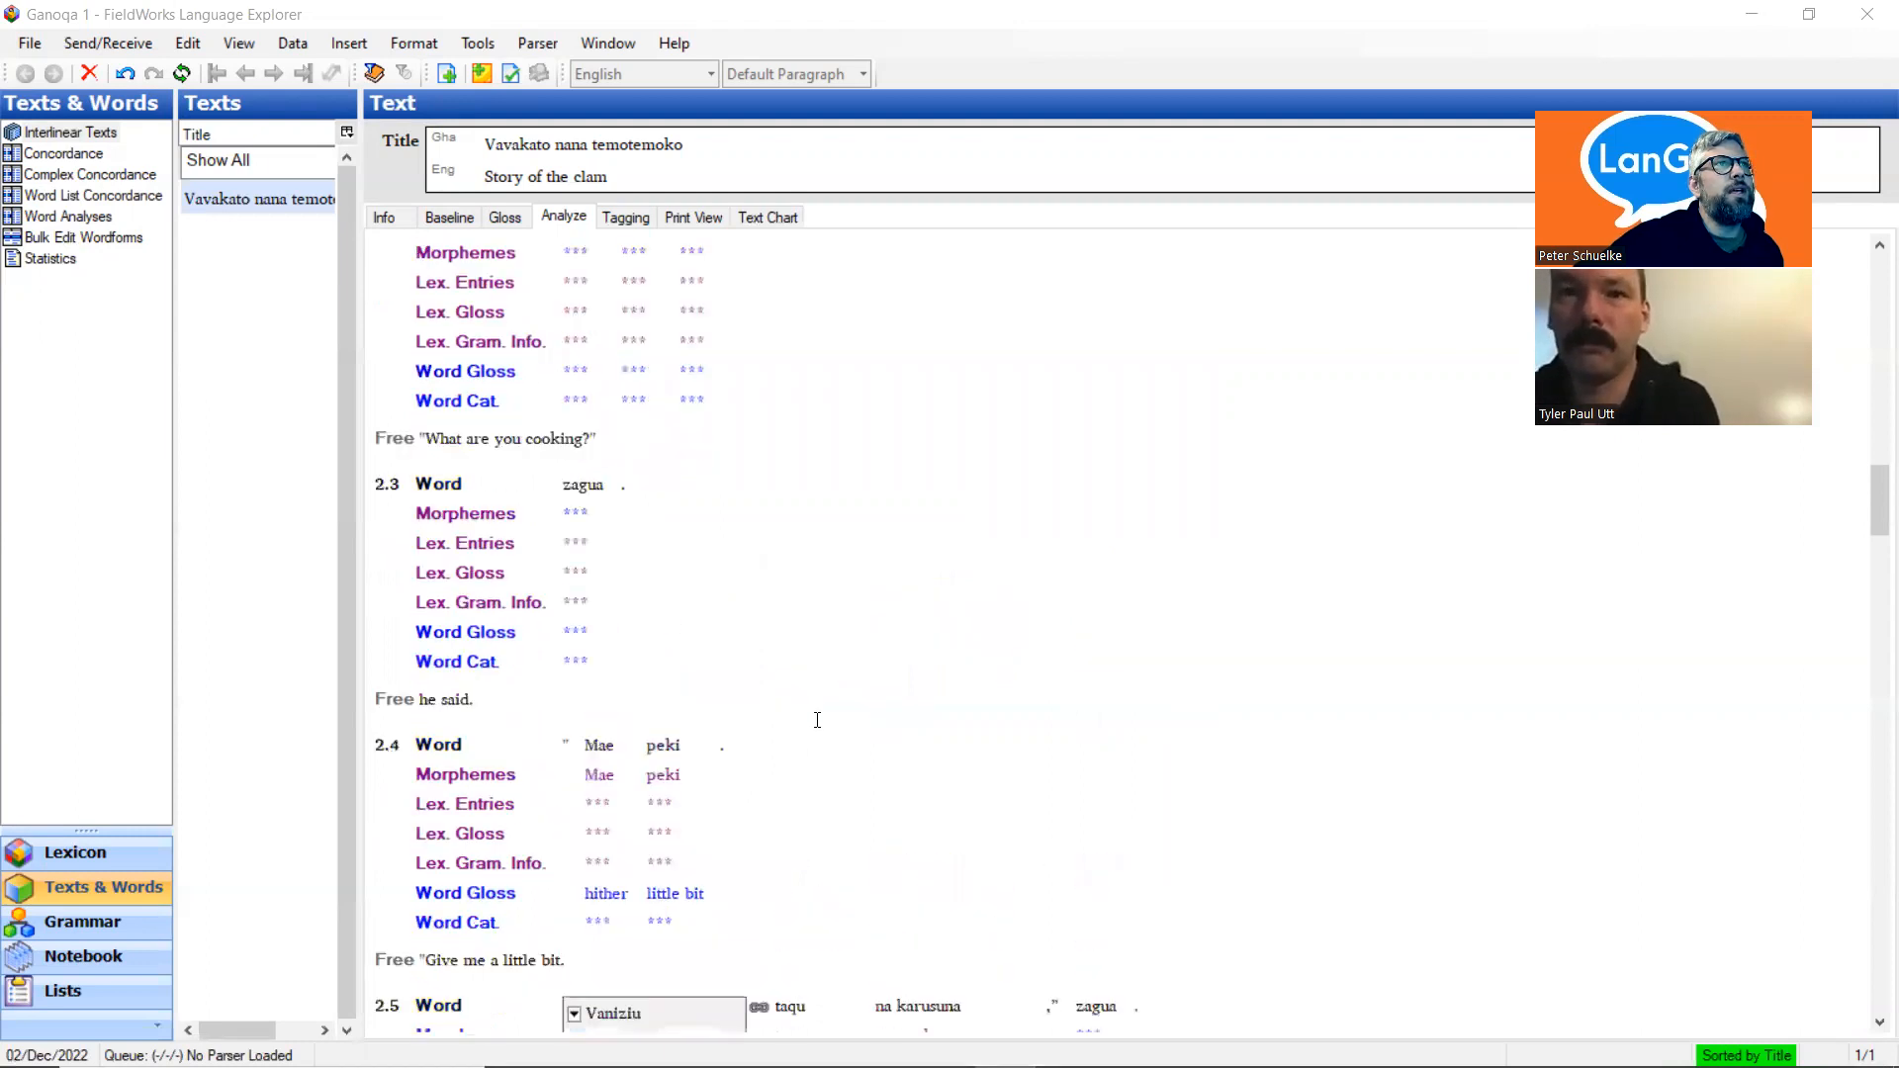
pyautogui.scroll(6, 817, 719)
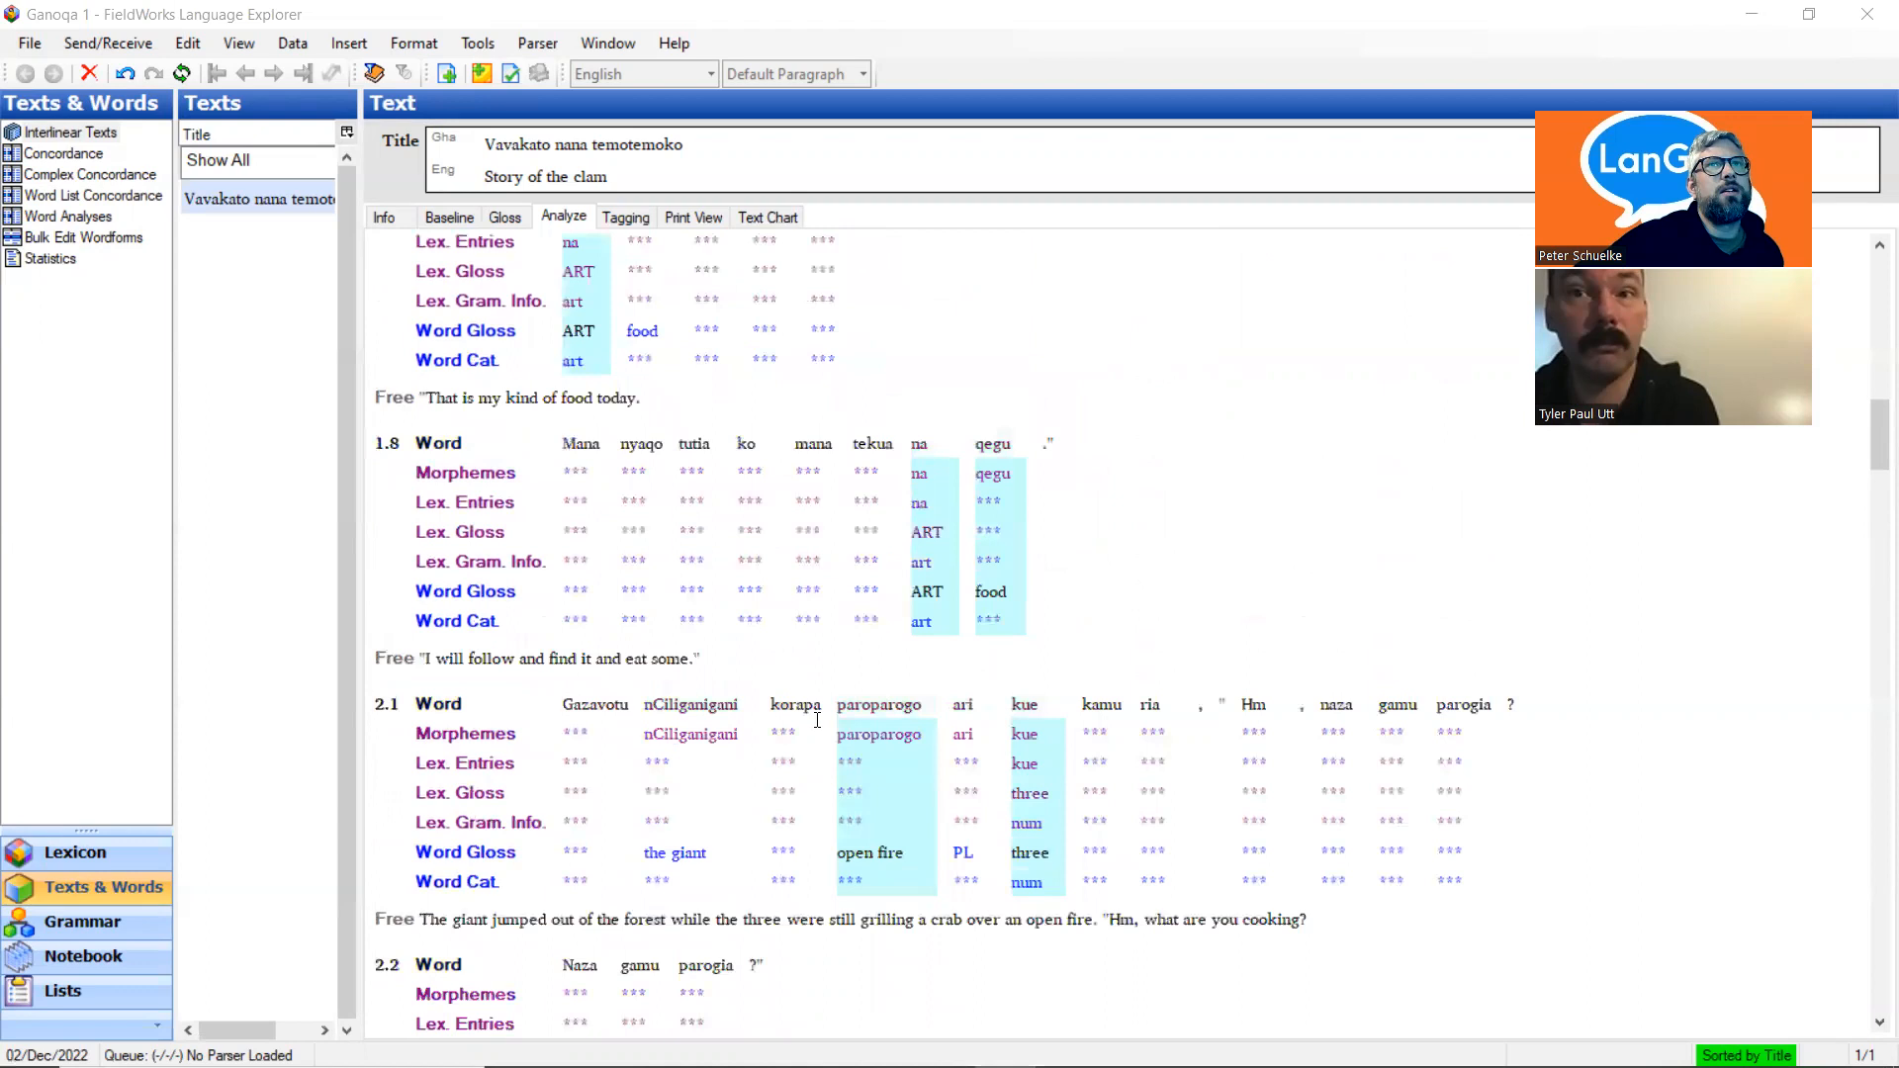
pyautogui.scroll(-5, 1290, 698)
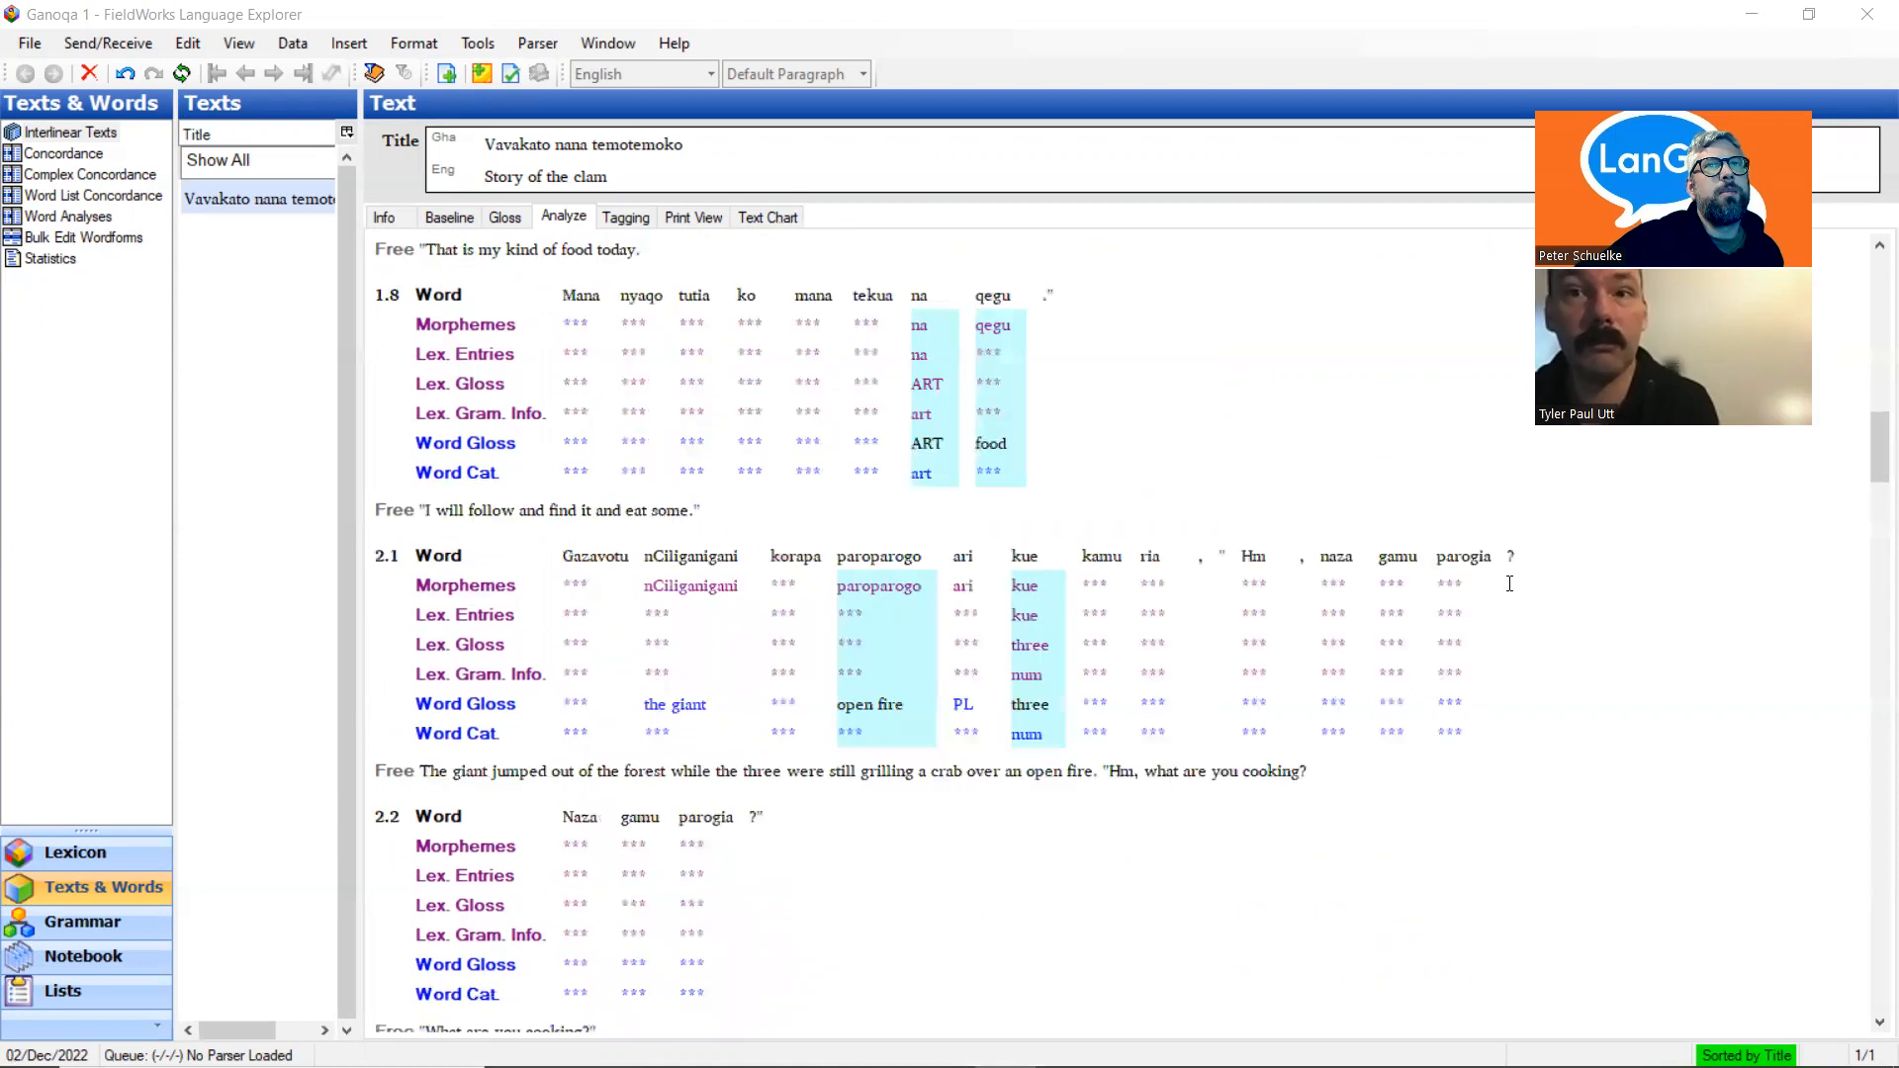
pyautogui.click(1472, 582)
pyautogui.scroll(3, 1464, 589)
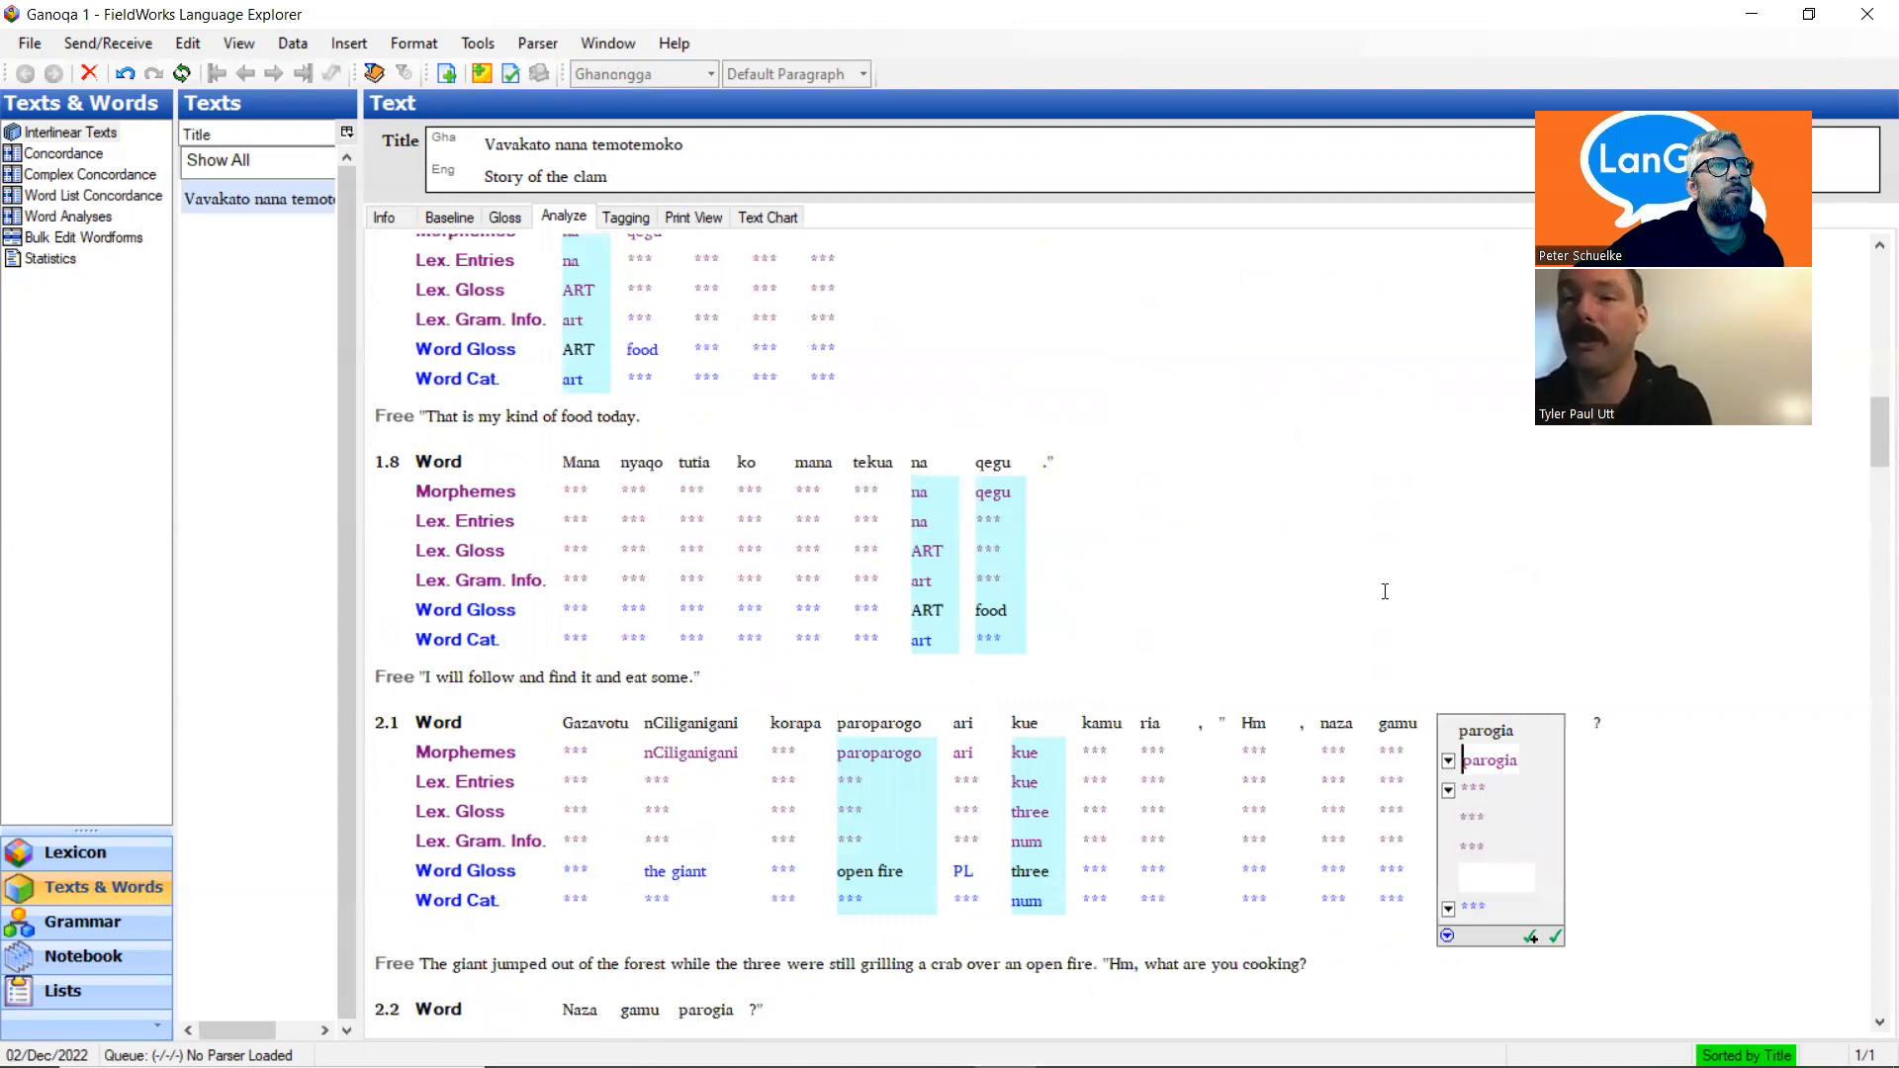
pyautogui.scroll(-3, 1388, 592)
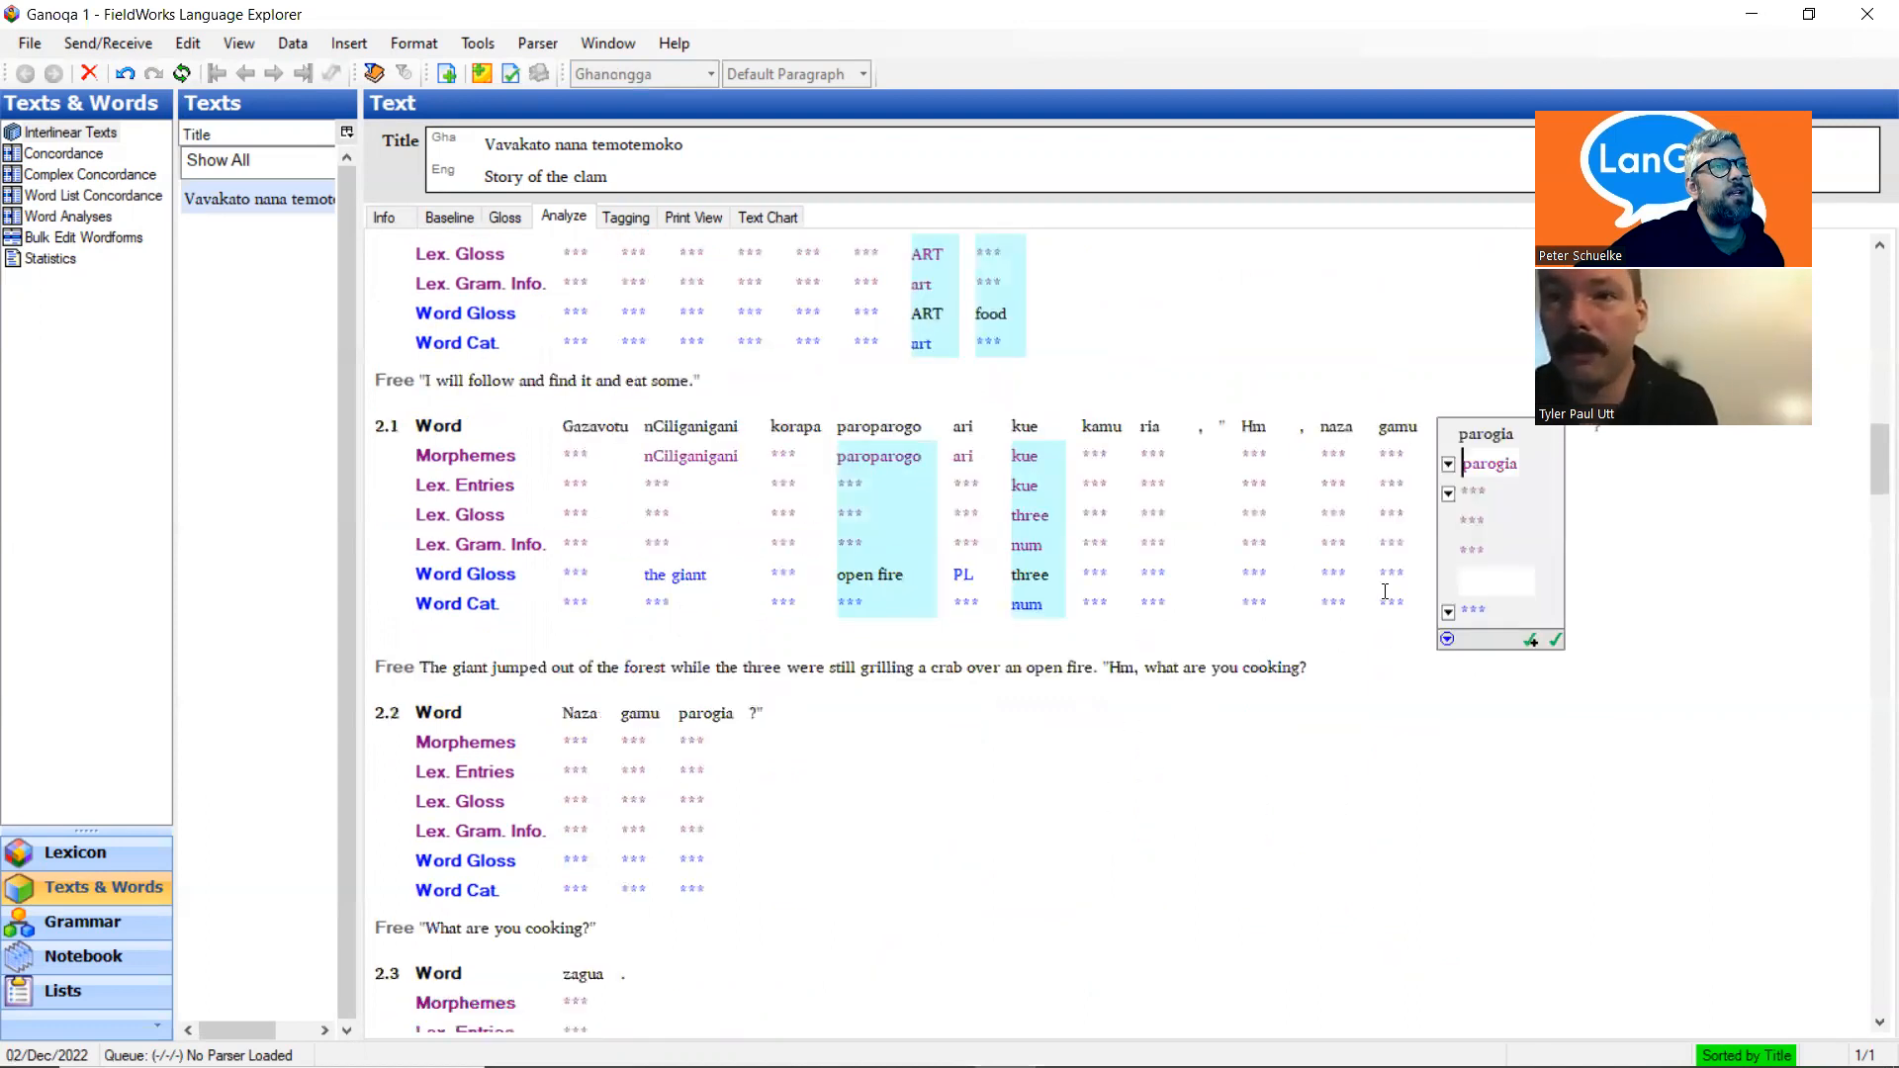
pyautogui.scroll(2, 1385, 592)
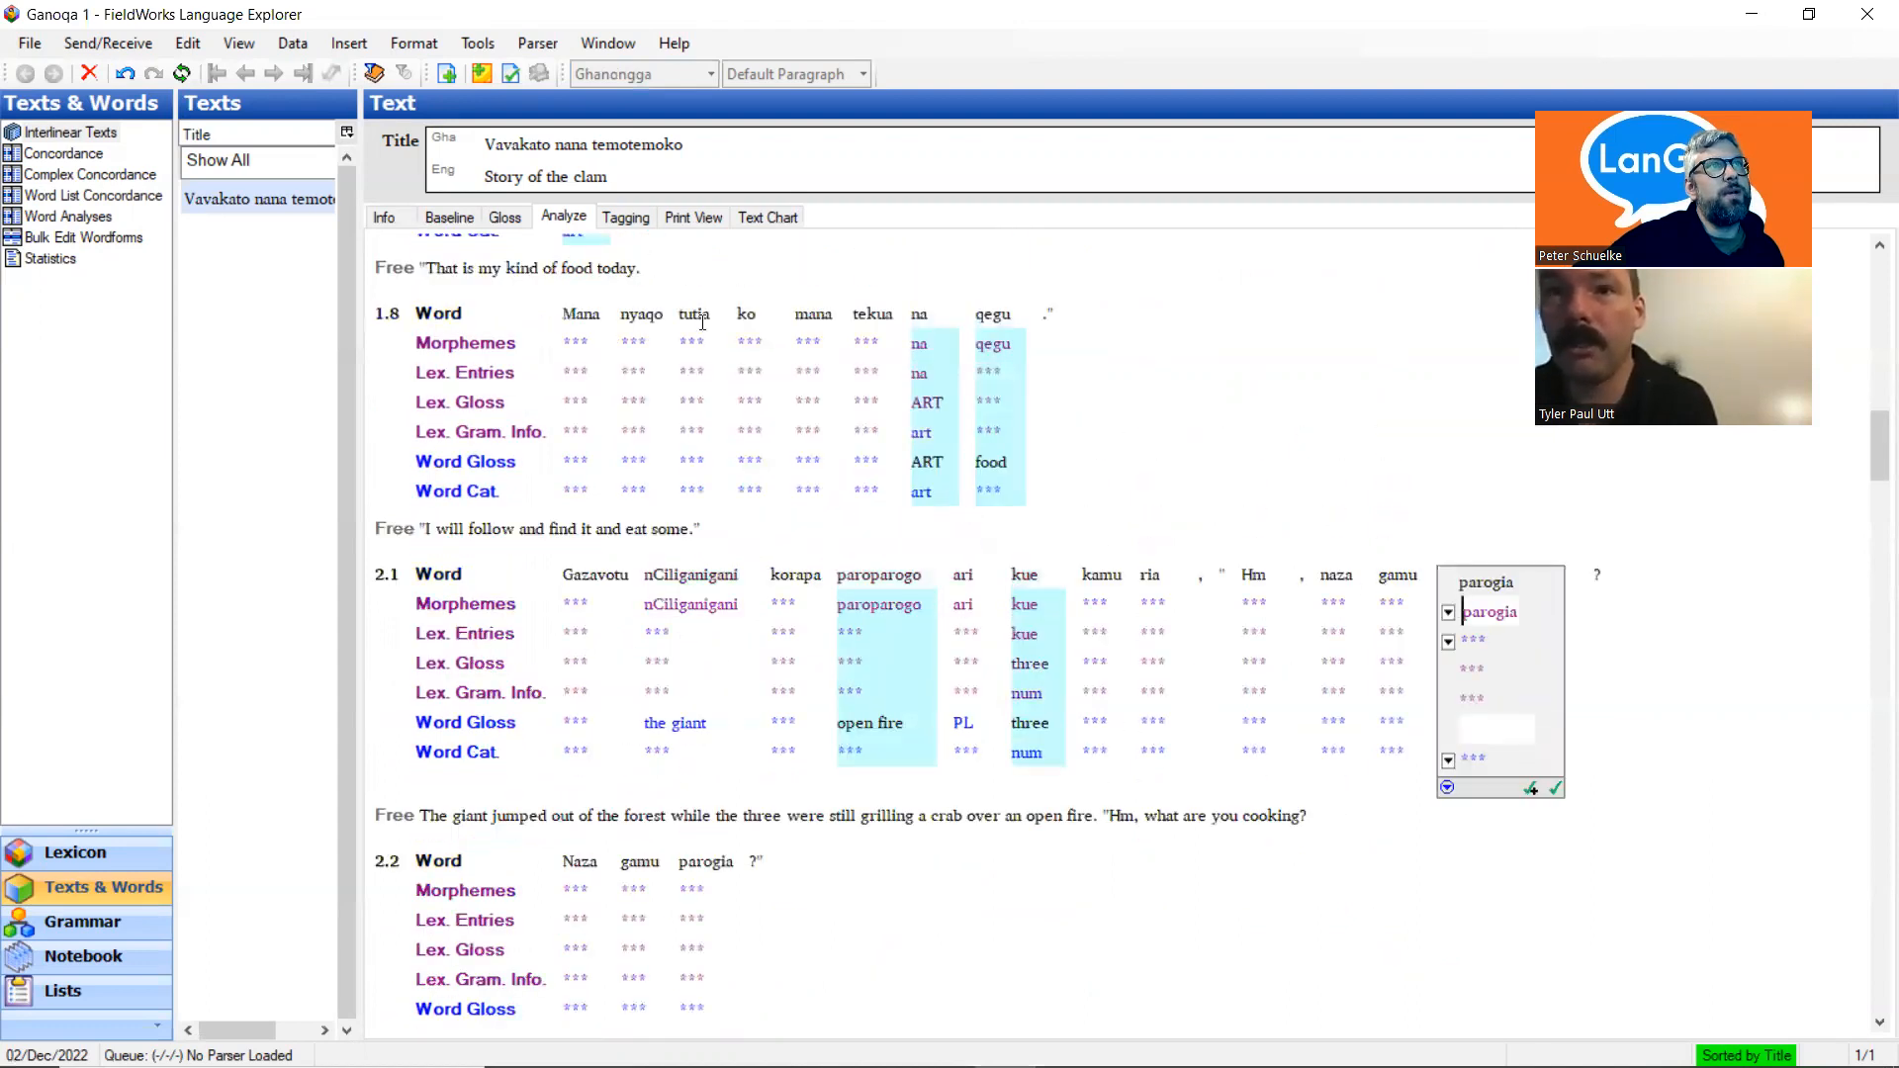
pyautogui.click(704, 396)
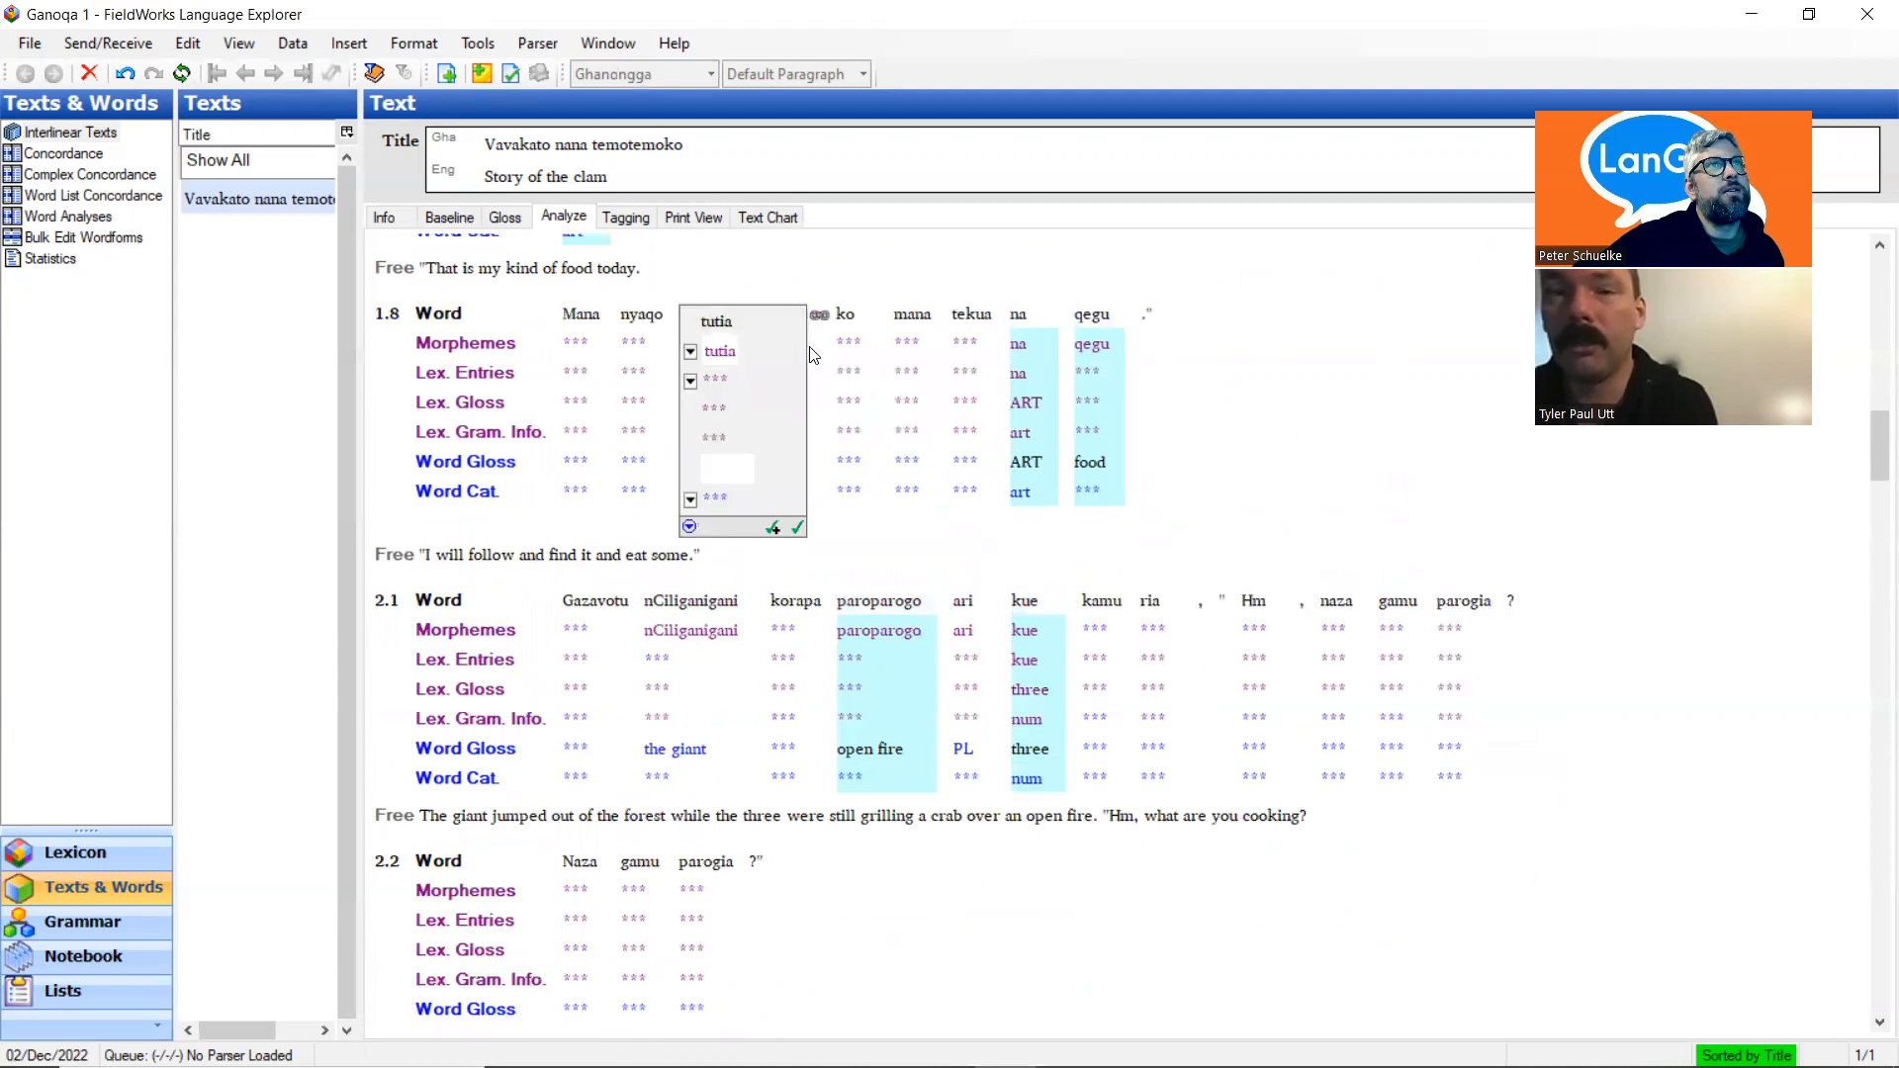
pyautogui.click(985, 334)
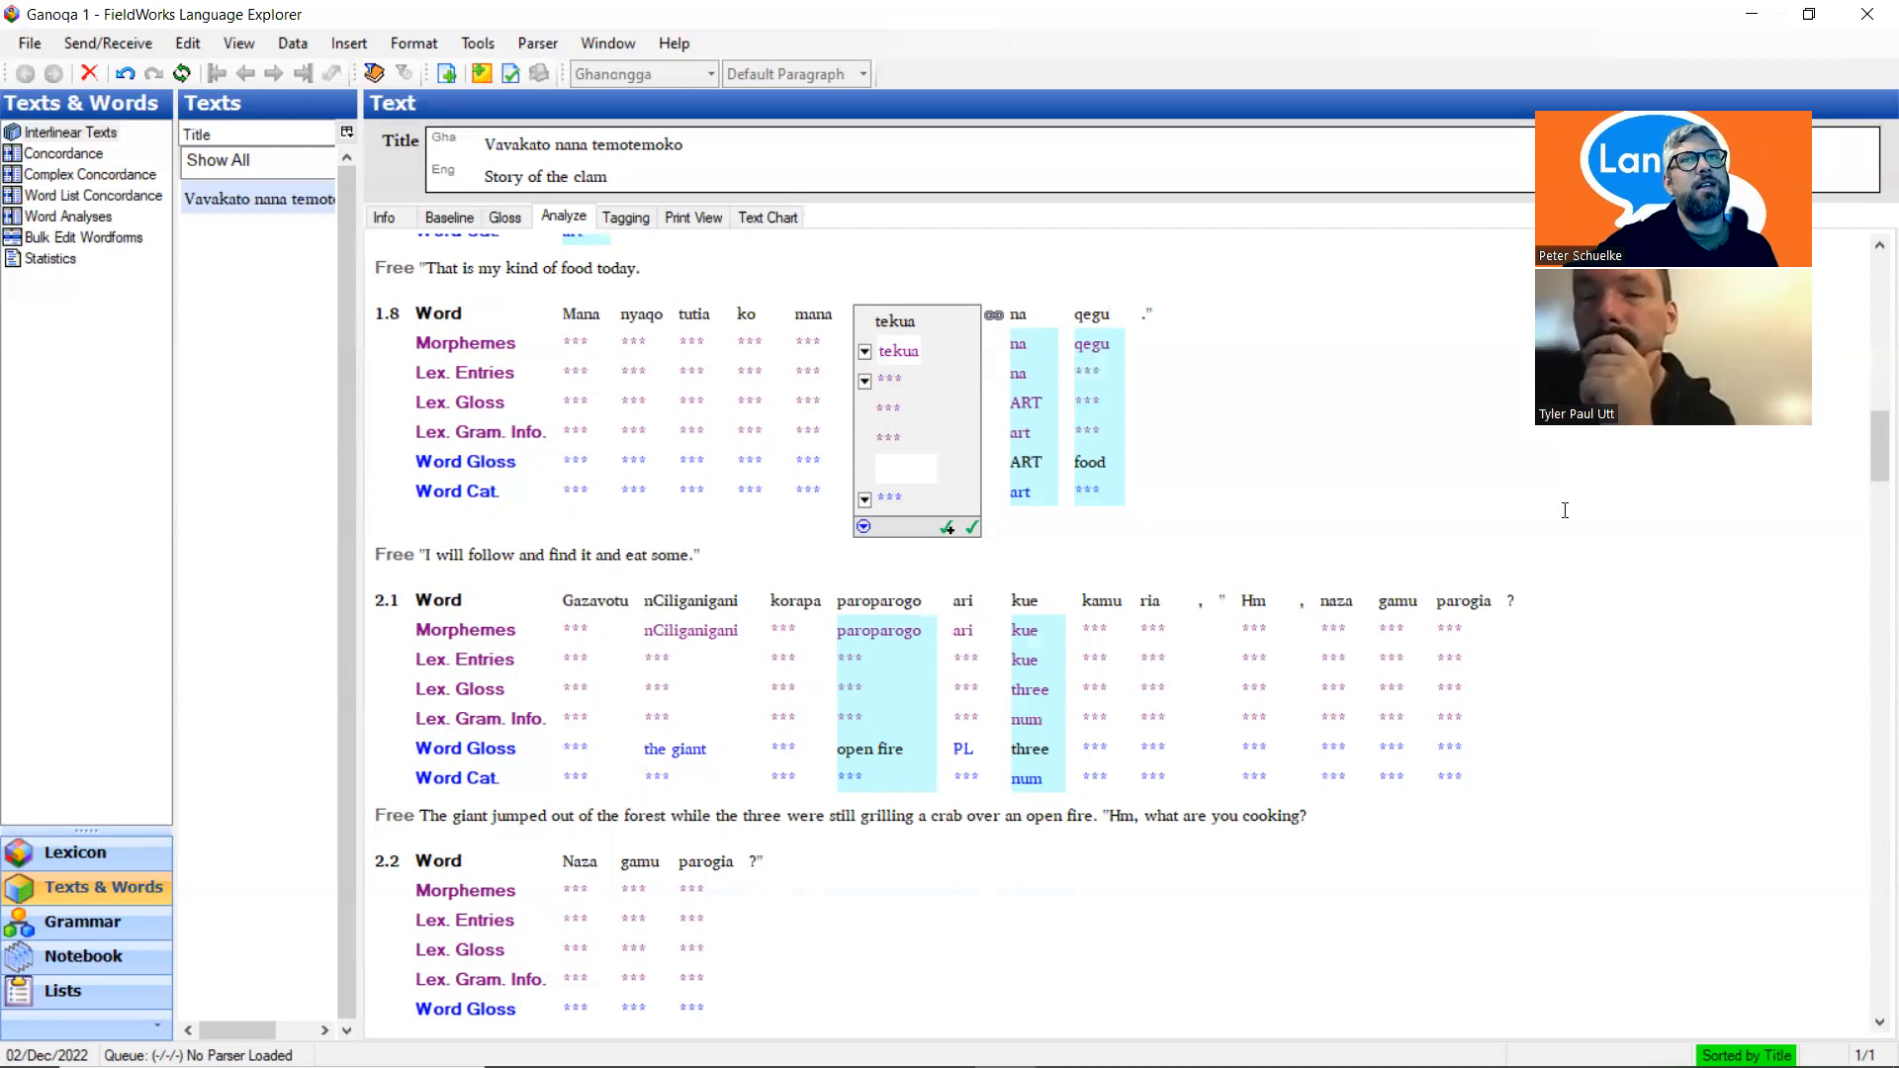
pyautogui.scroll(-3, 803, 736)
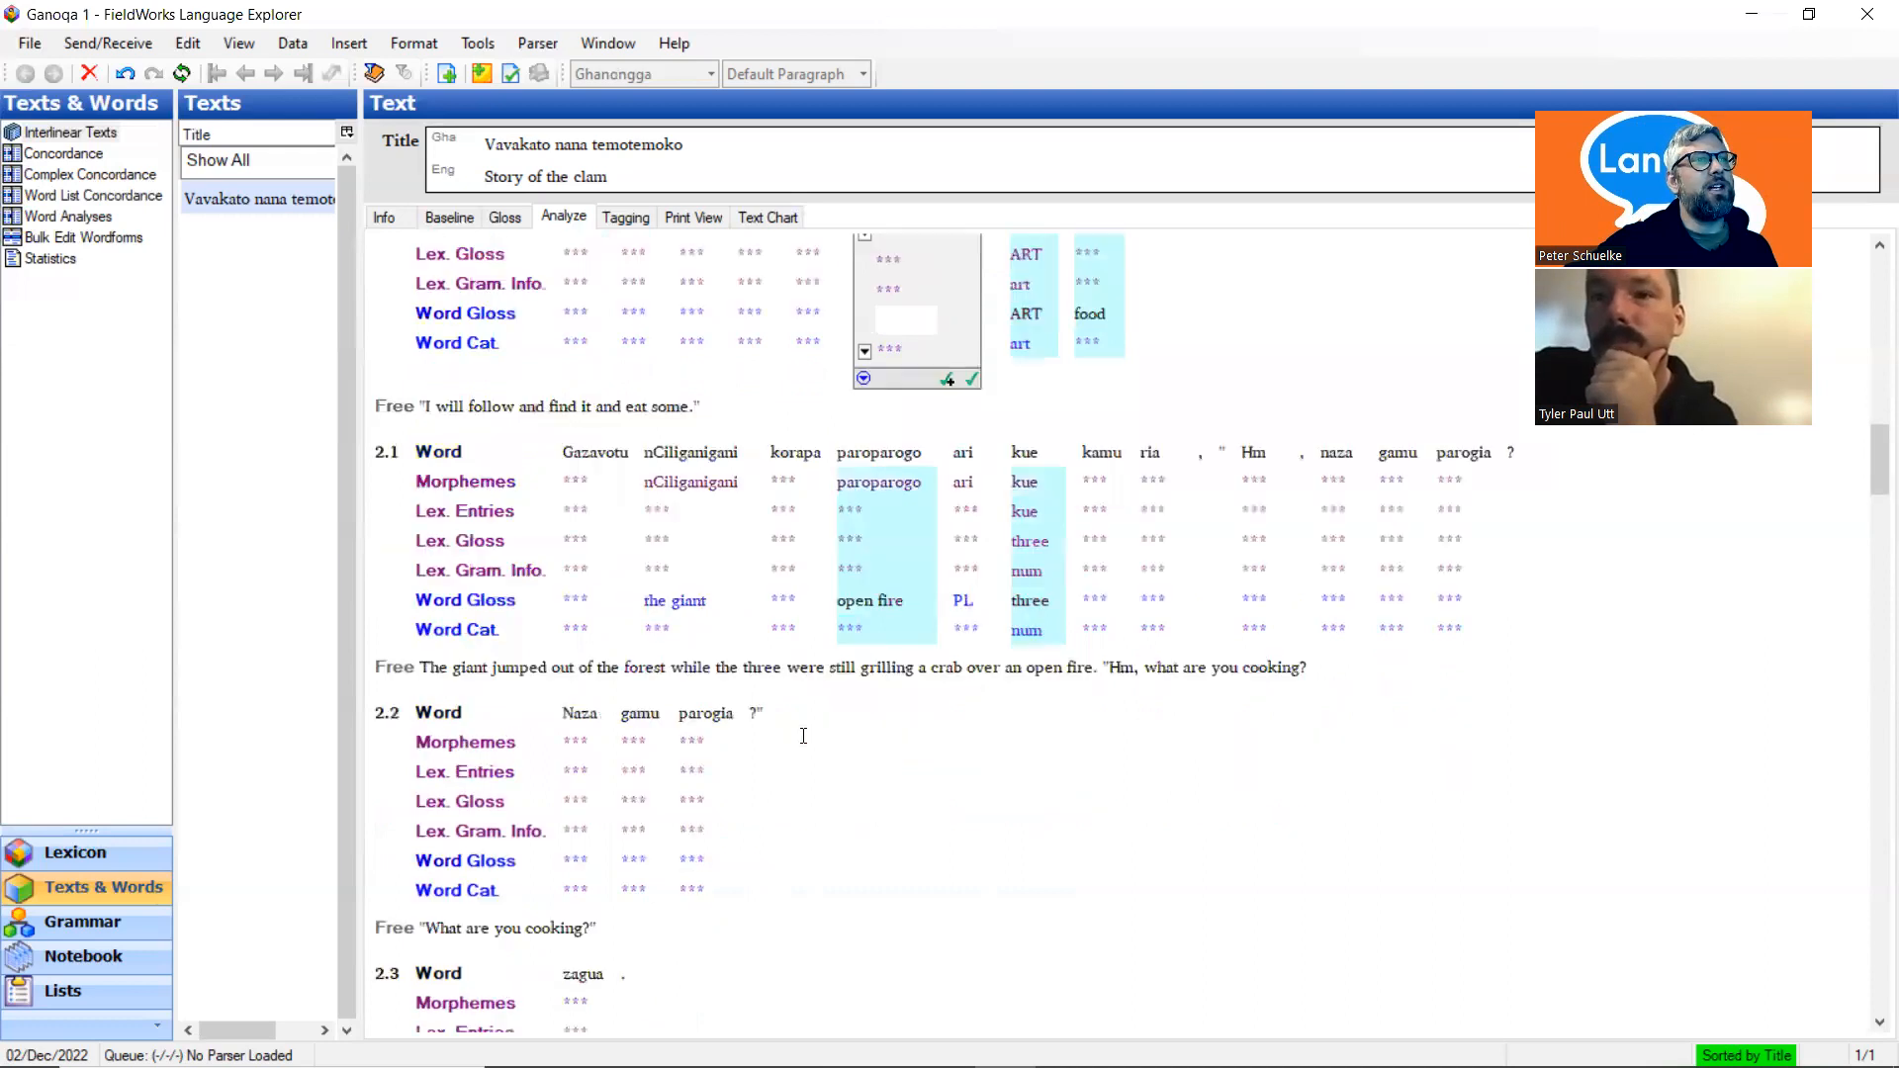
pyautogui.scroll(-12, 803, 736)
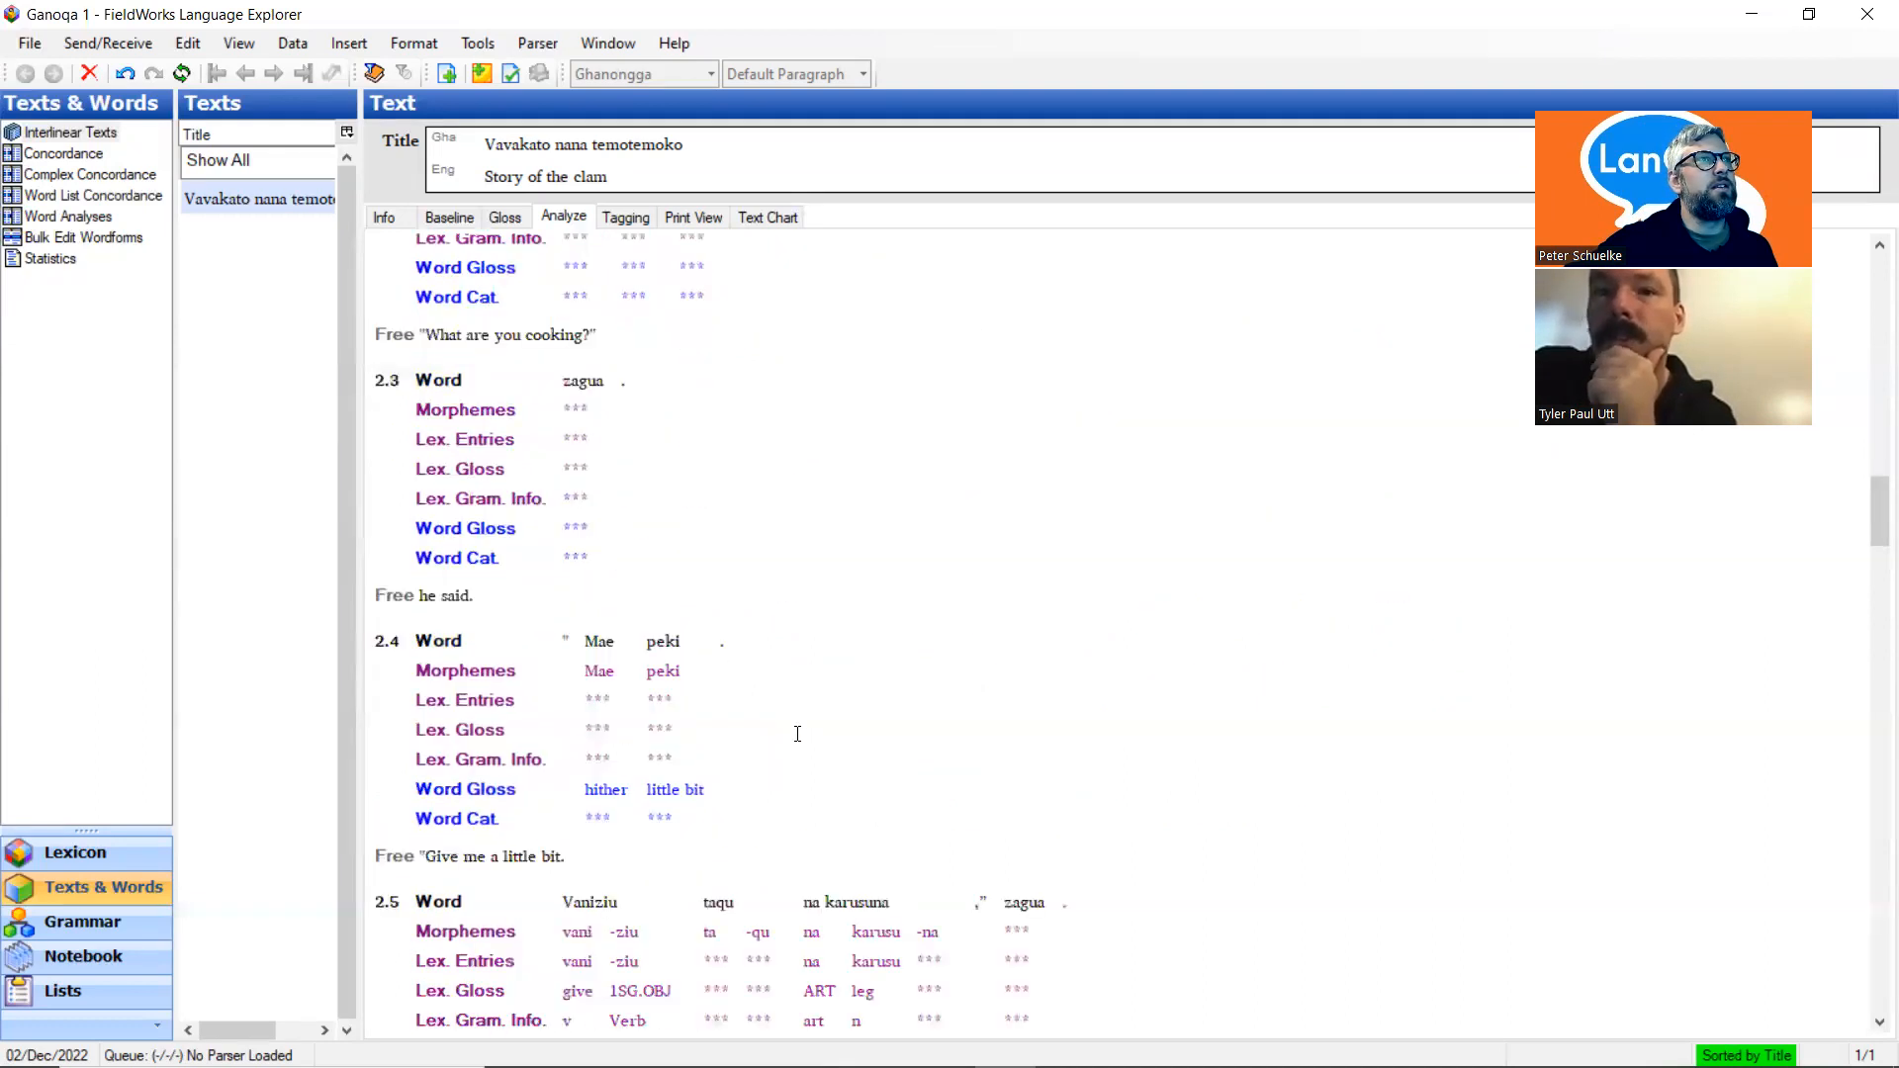
pyautogui.scroll(15, 798, 733)
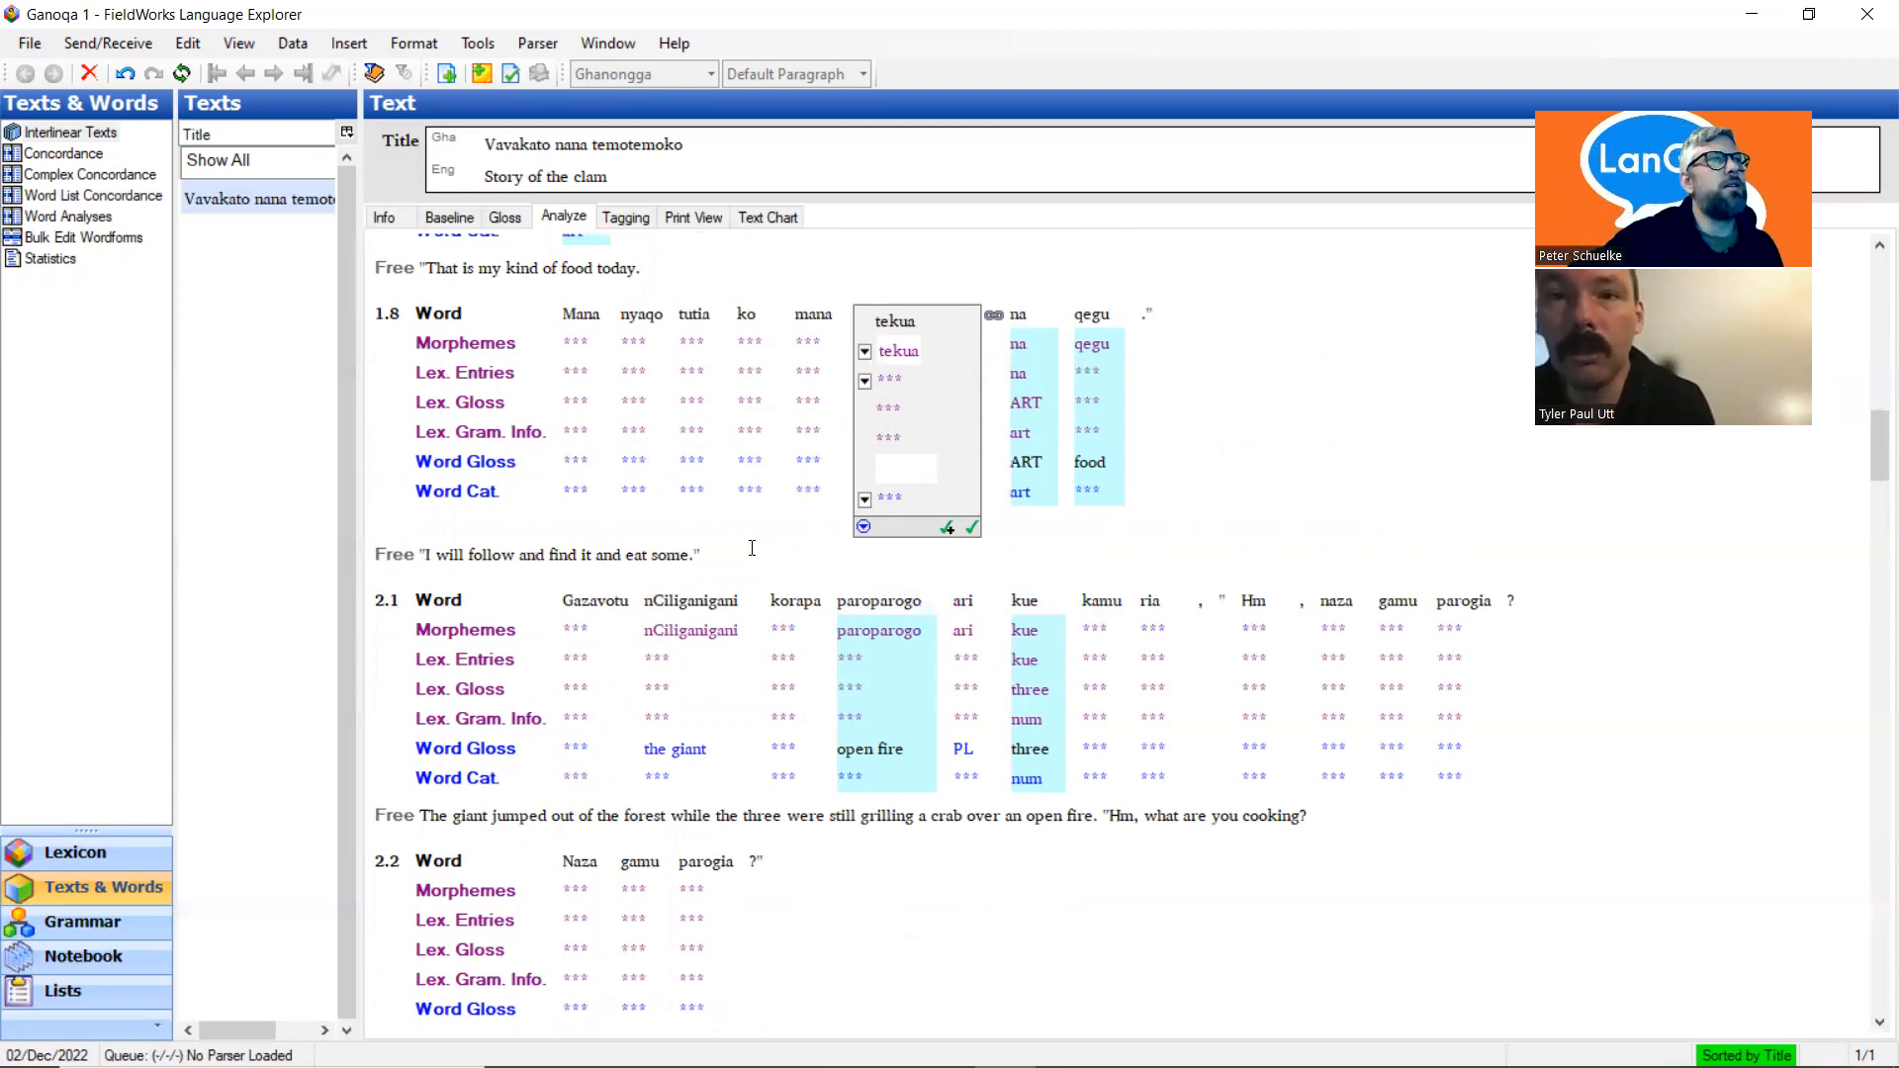
pyautogui.scroll(-8, 752, 548)
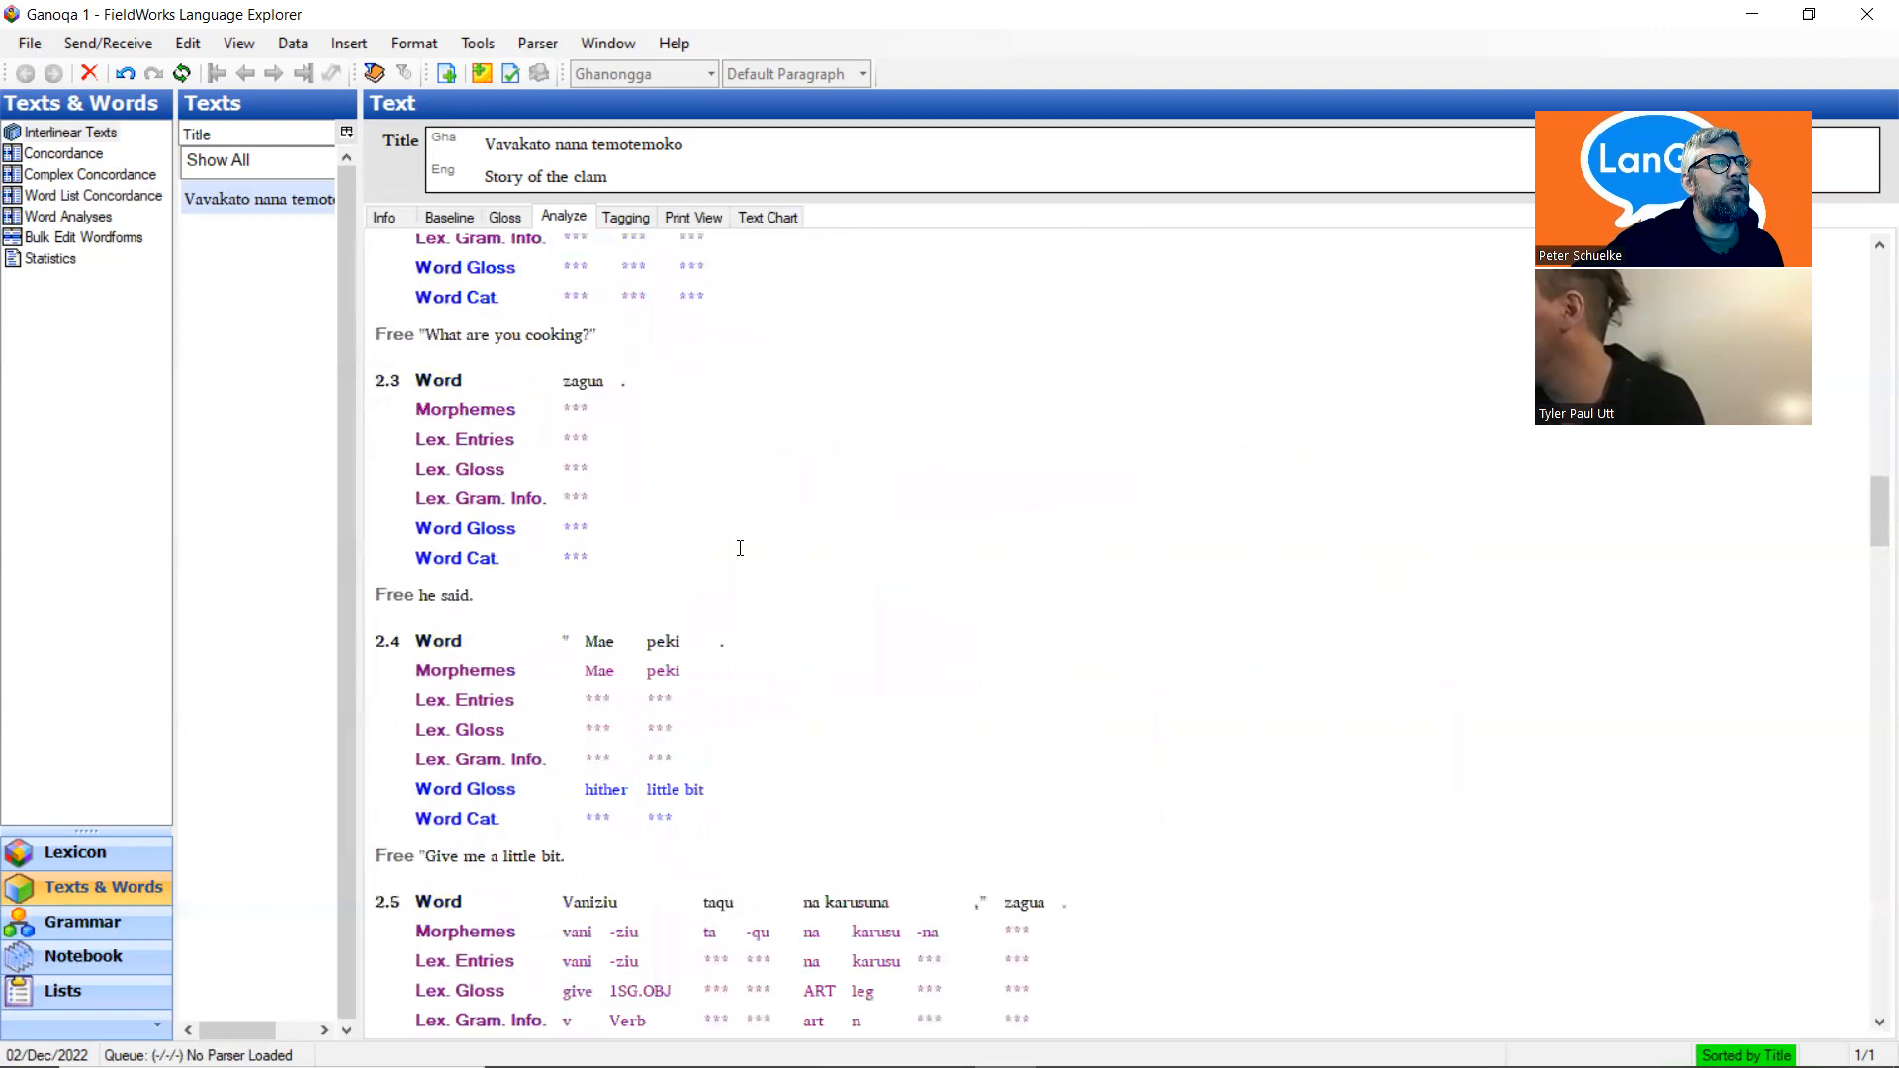
pyautogui.scroll(-2, 740, 548)
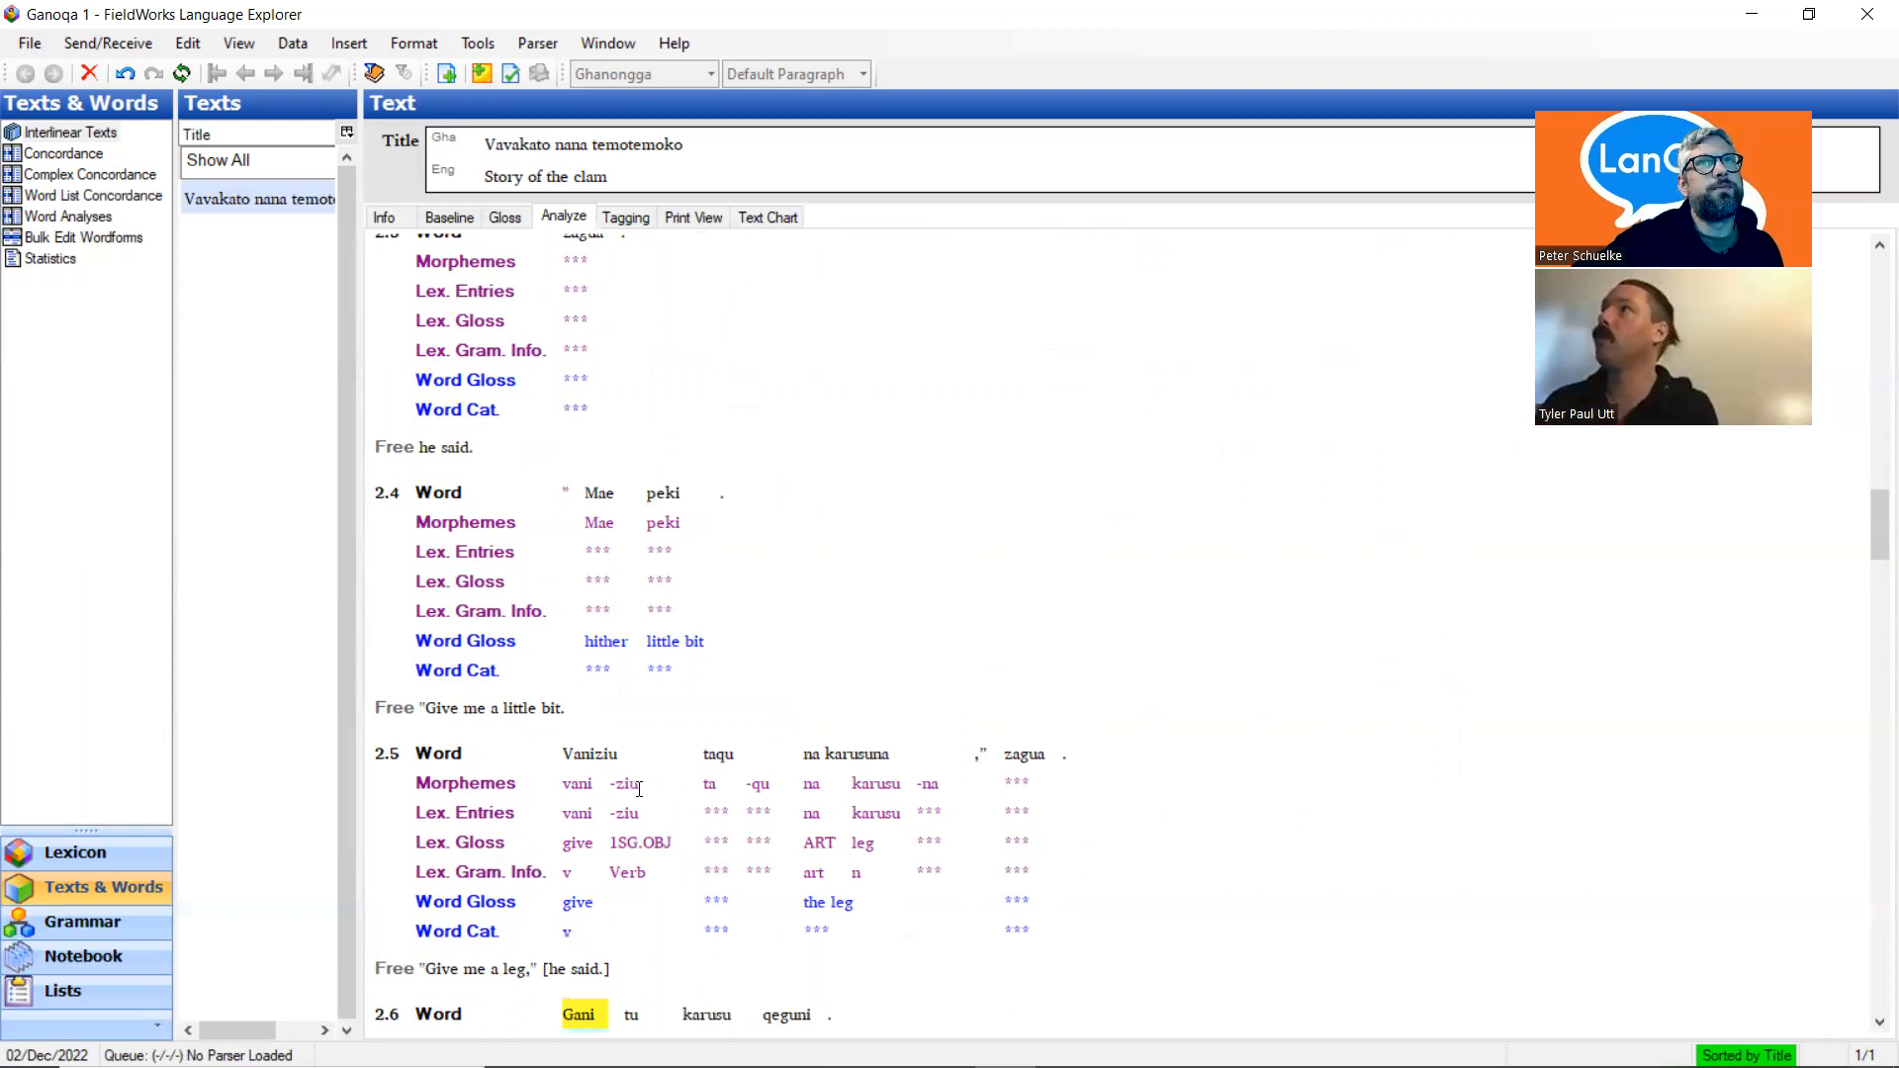
pyautogui.scroll(6, 639, 789)
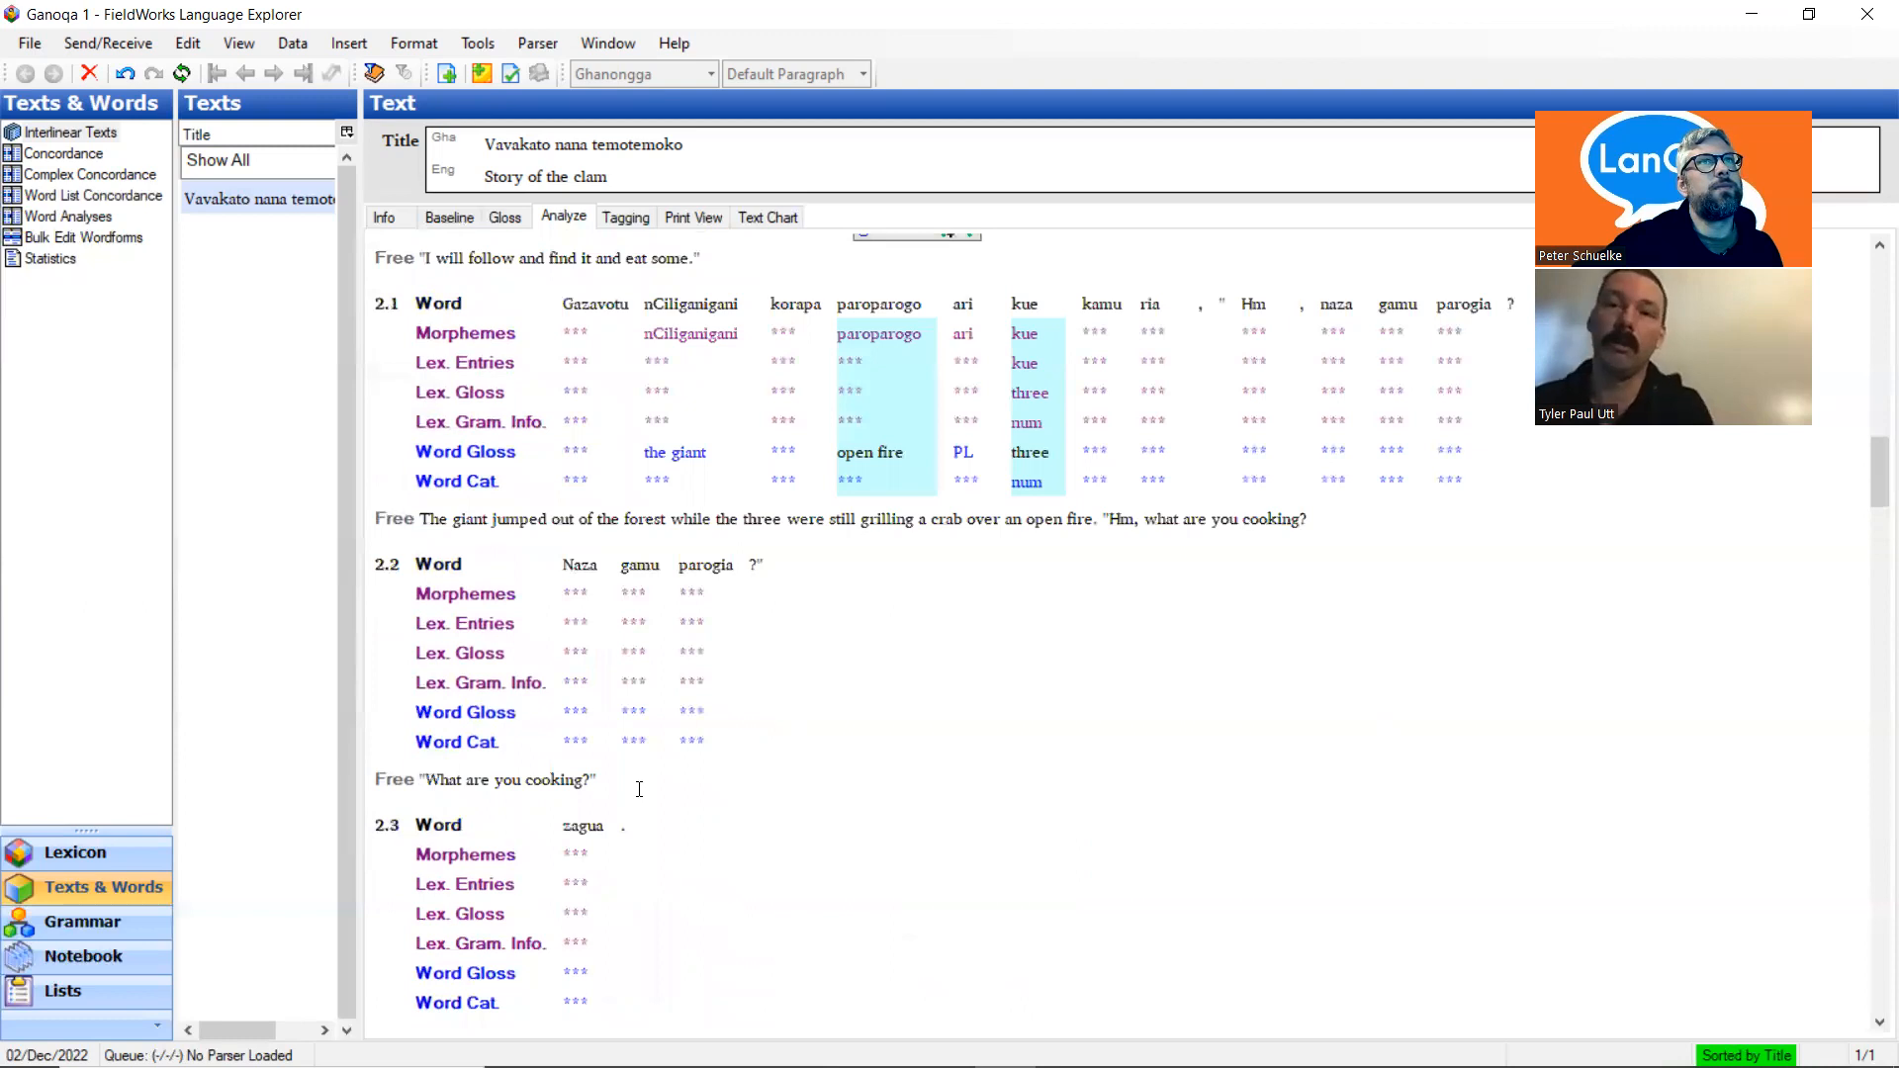
# Examine the word "tutia" in line 1.8 and compare the unanalyzed words of lines 1.6 to 2.4 with their free translations
pyautogui.scroll(3, 639, 788)
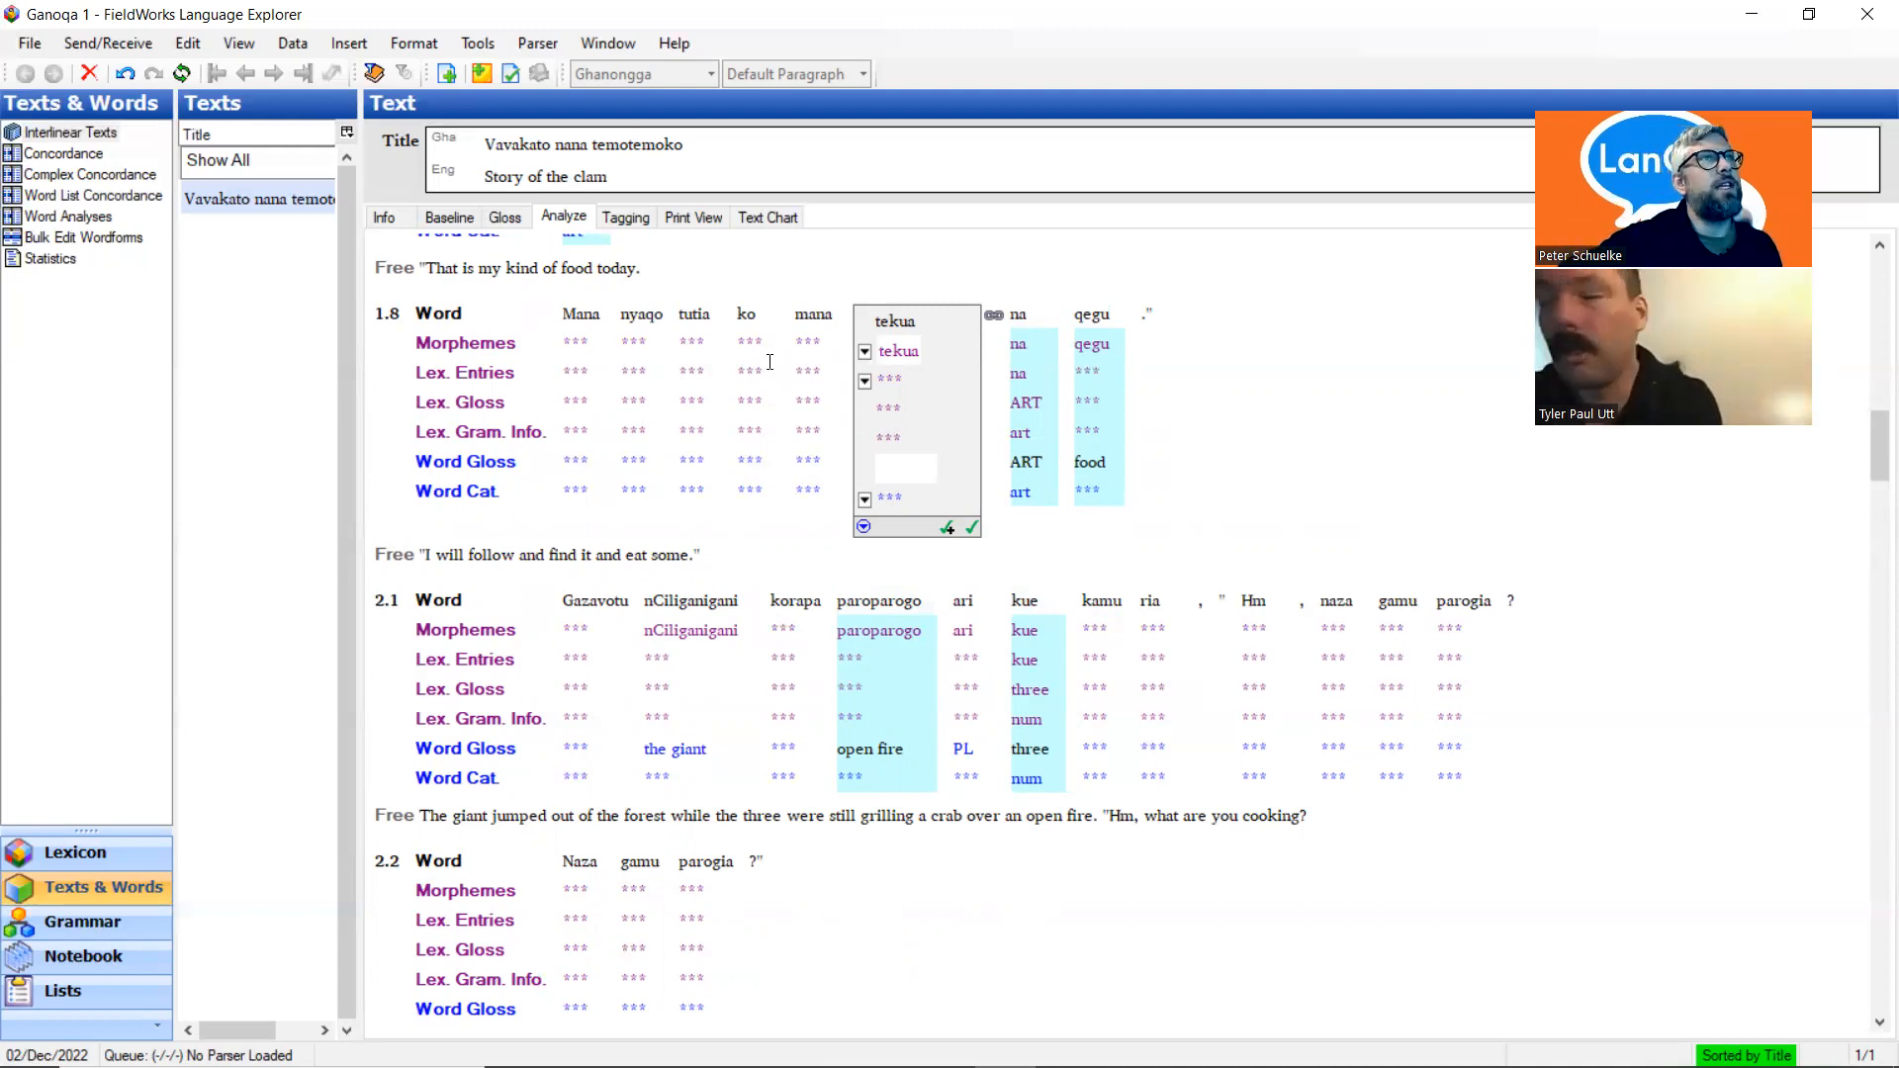
pyautogui.click(720, 335)
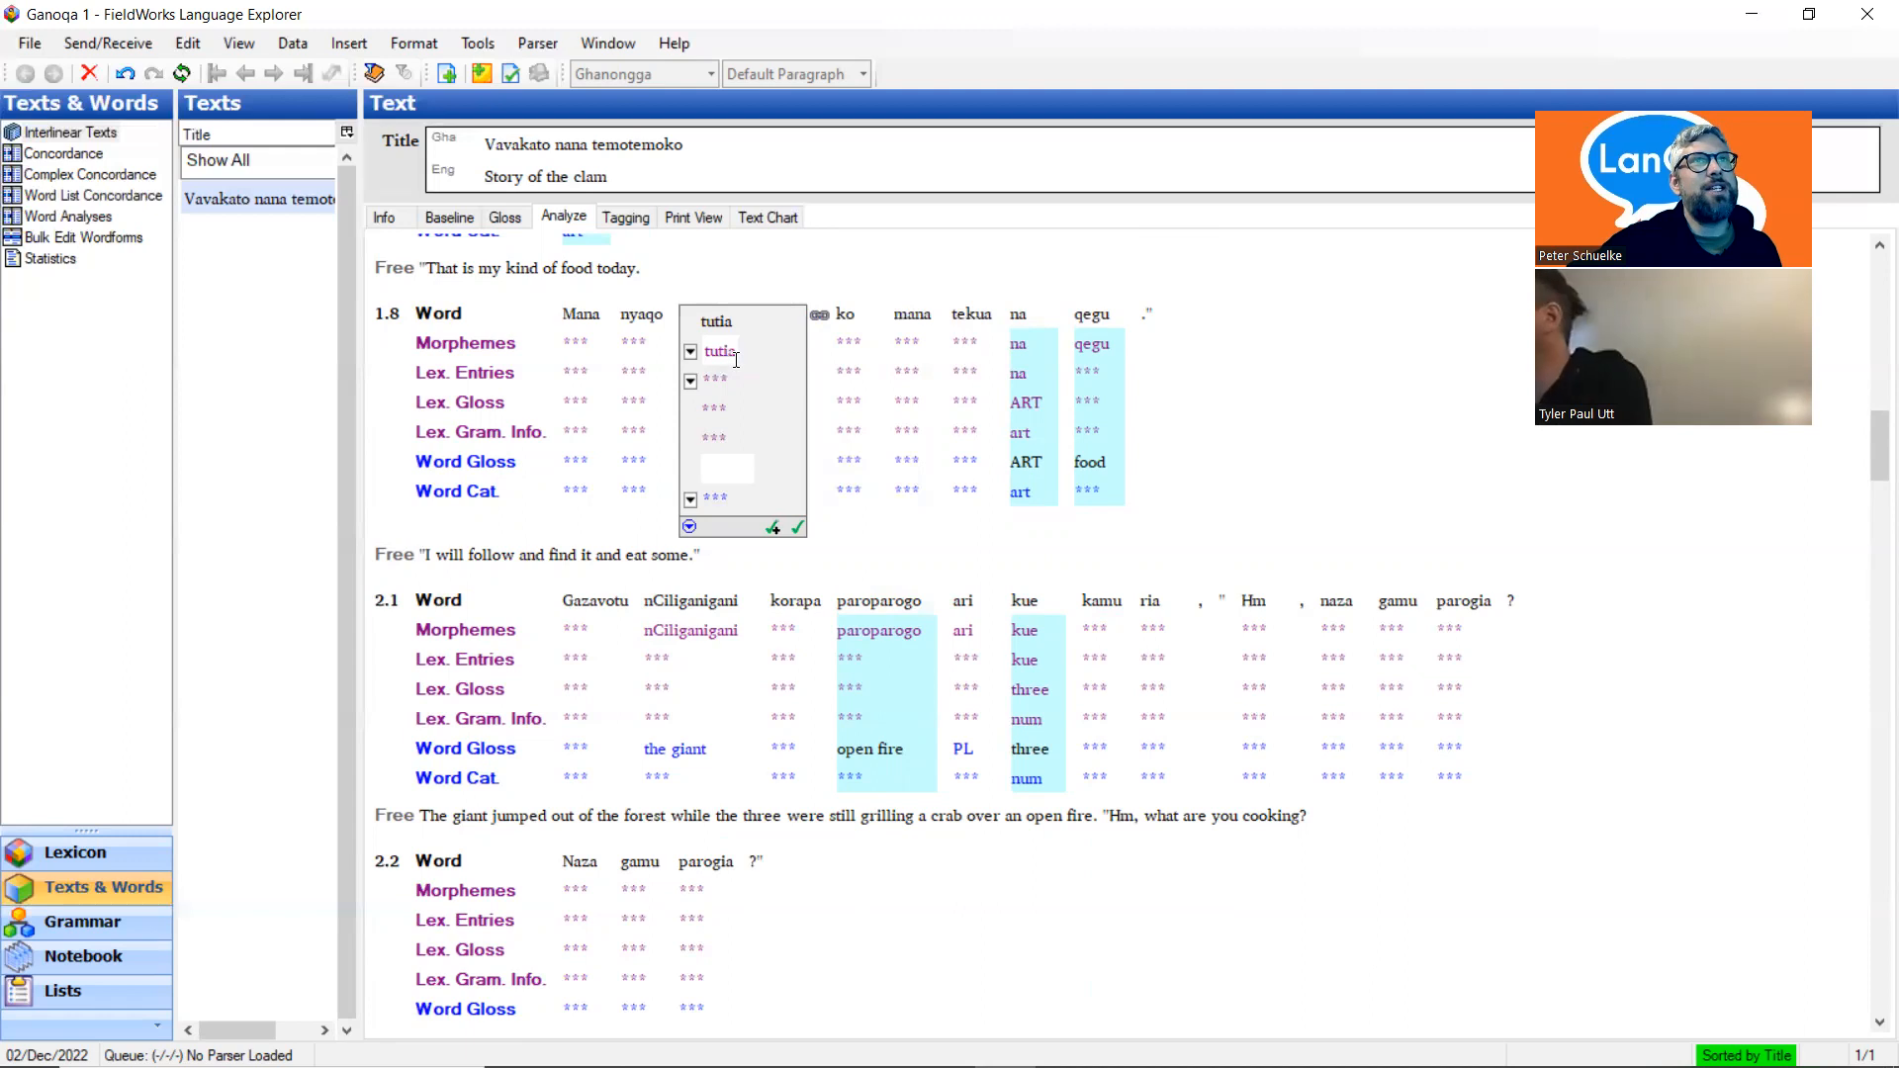
pyautogui.click(716, 568)
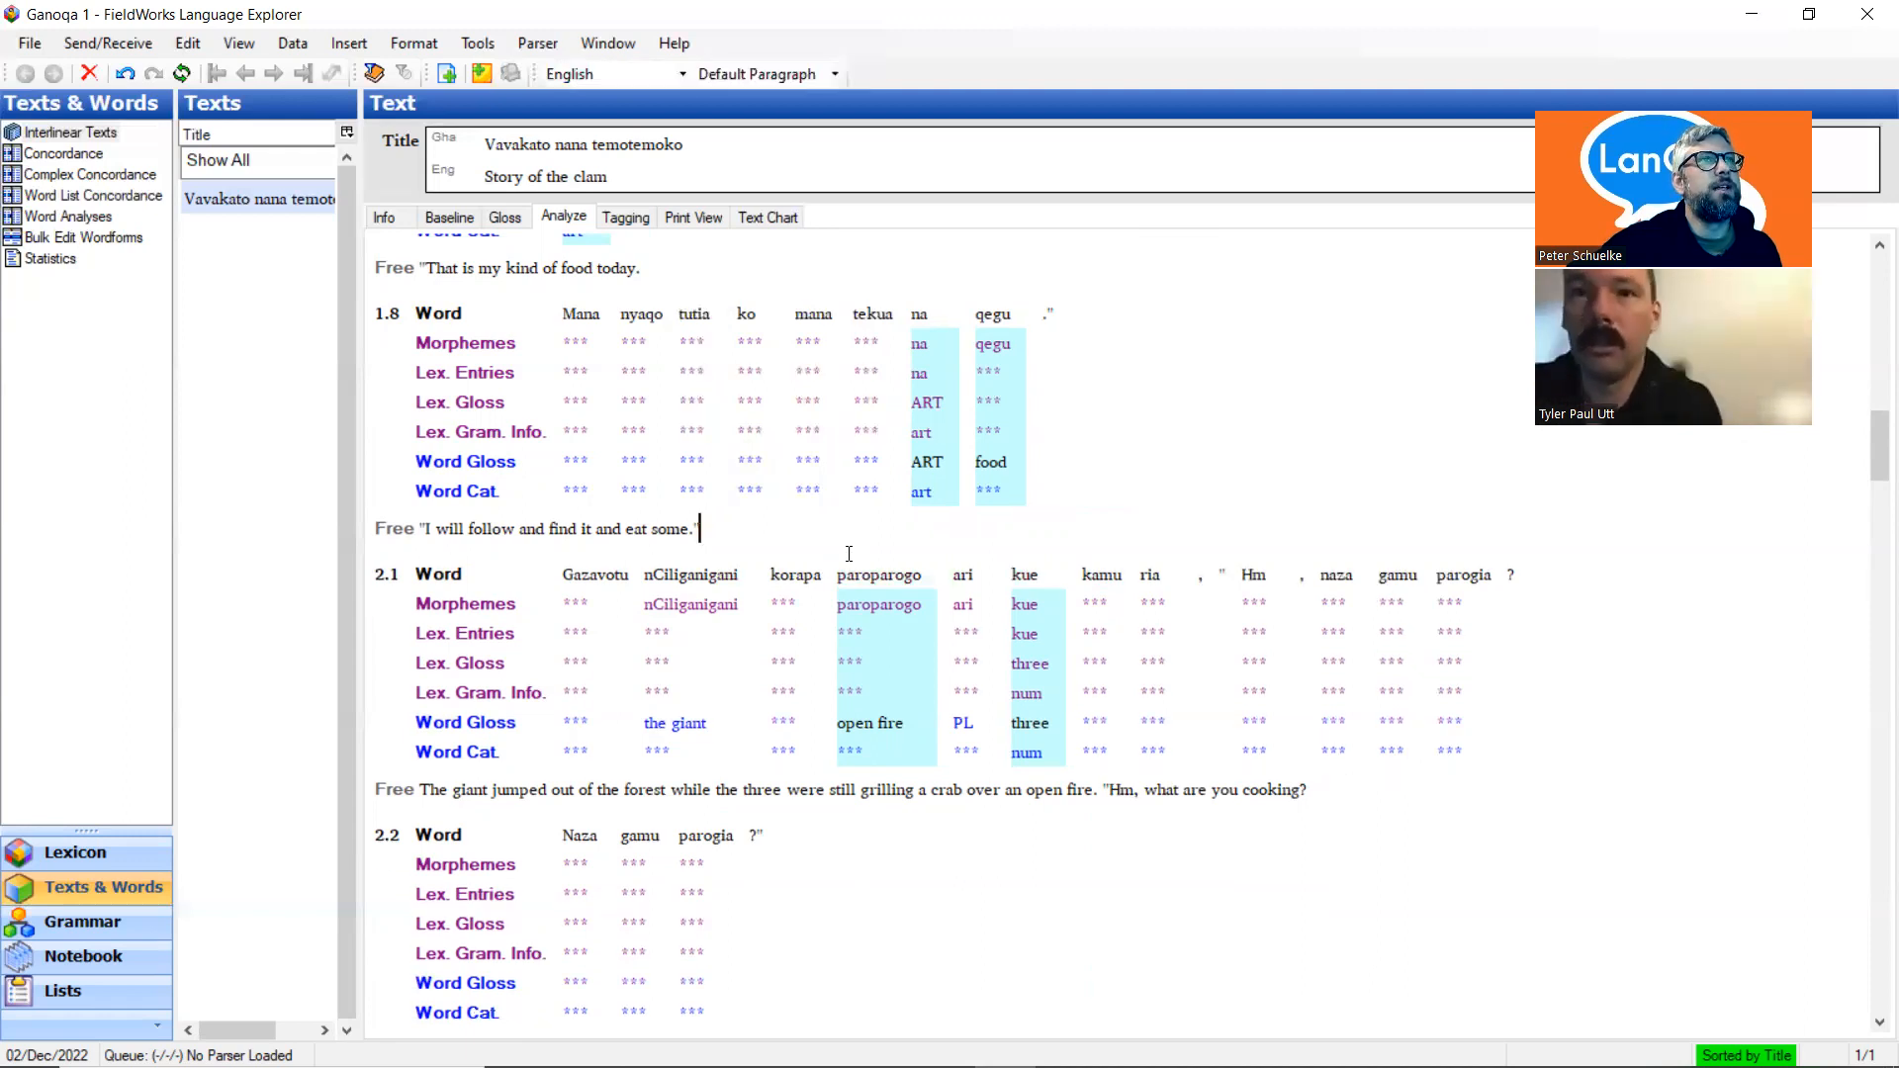
pyautogui.scroll(3, 849, 554)
pyautogui.scroll(6, 849, 554)
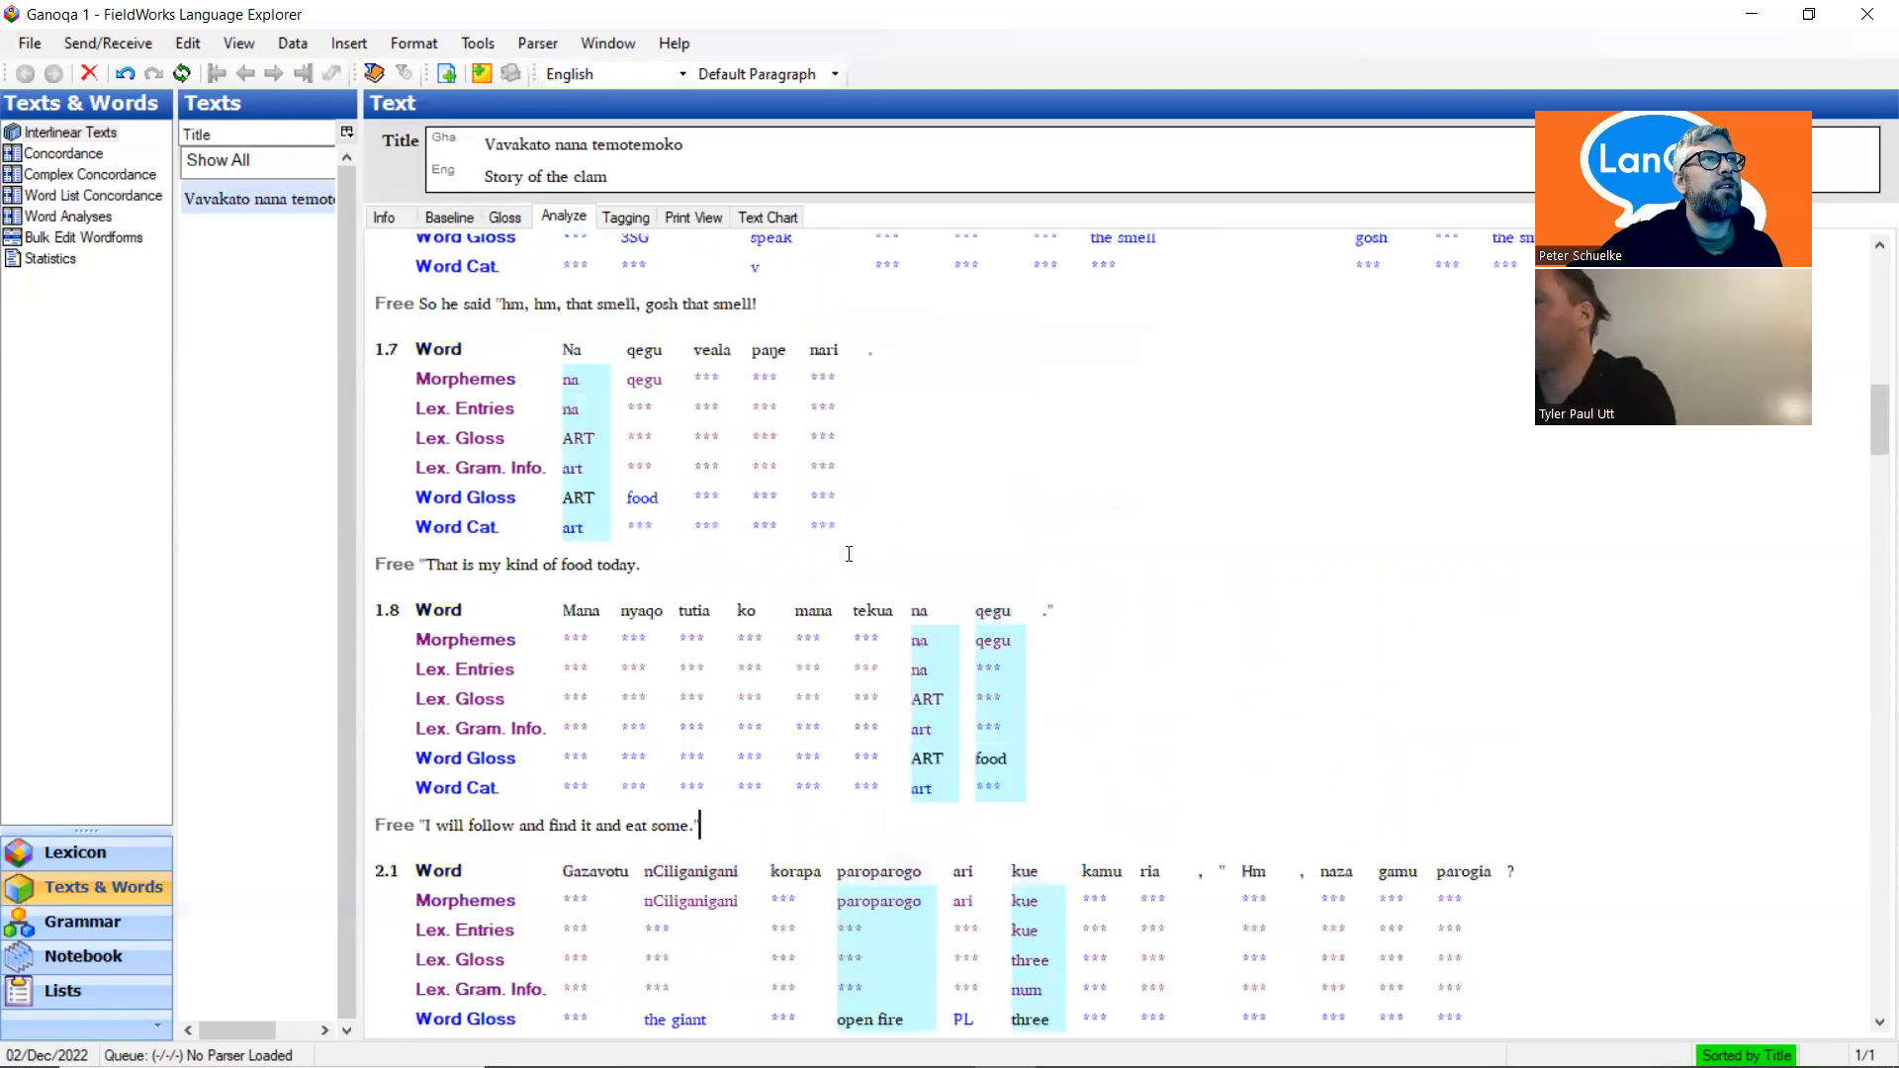
pyautogui.scroll(3, 849, 554)
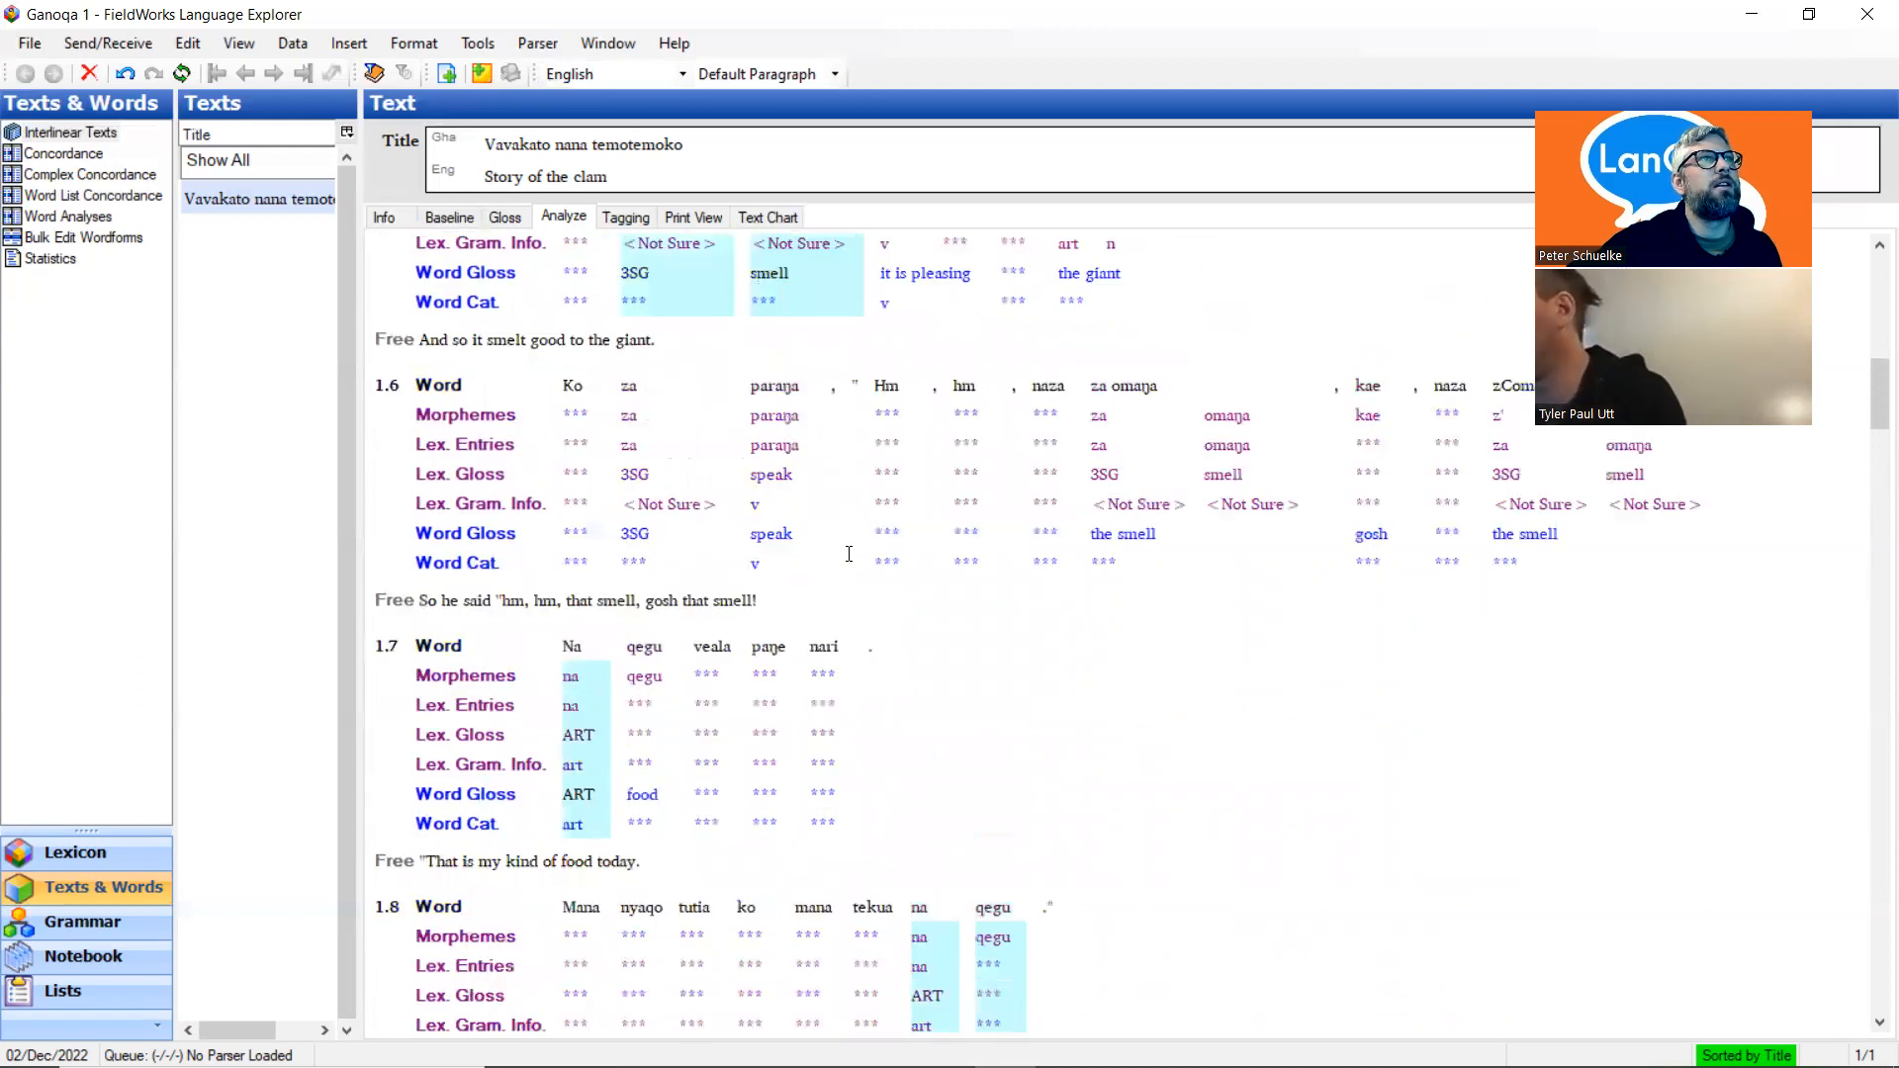
pyautogui.scroll(-15, 849, 553)
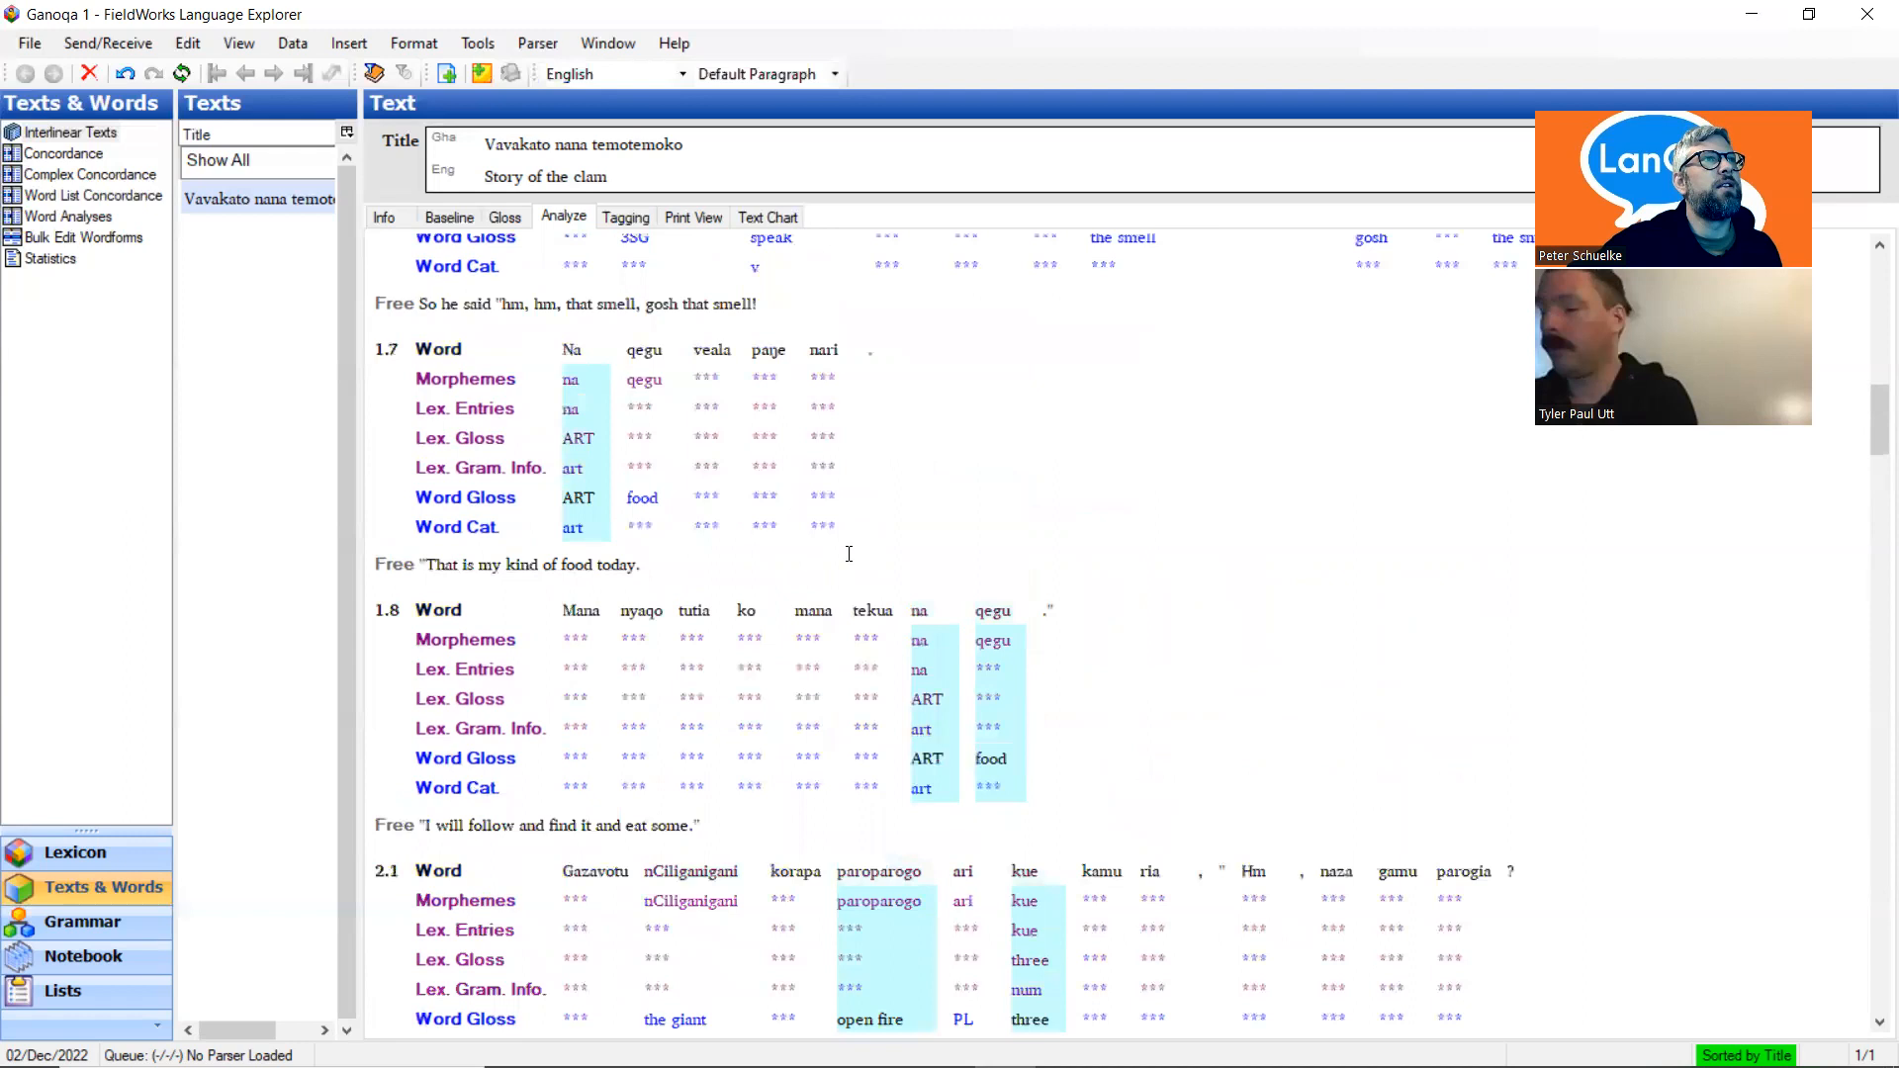
pyautogui.scroll(-6, 848, 554)
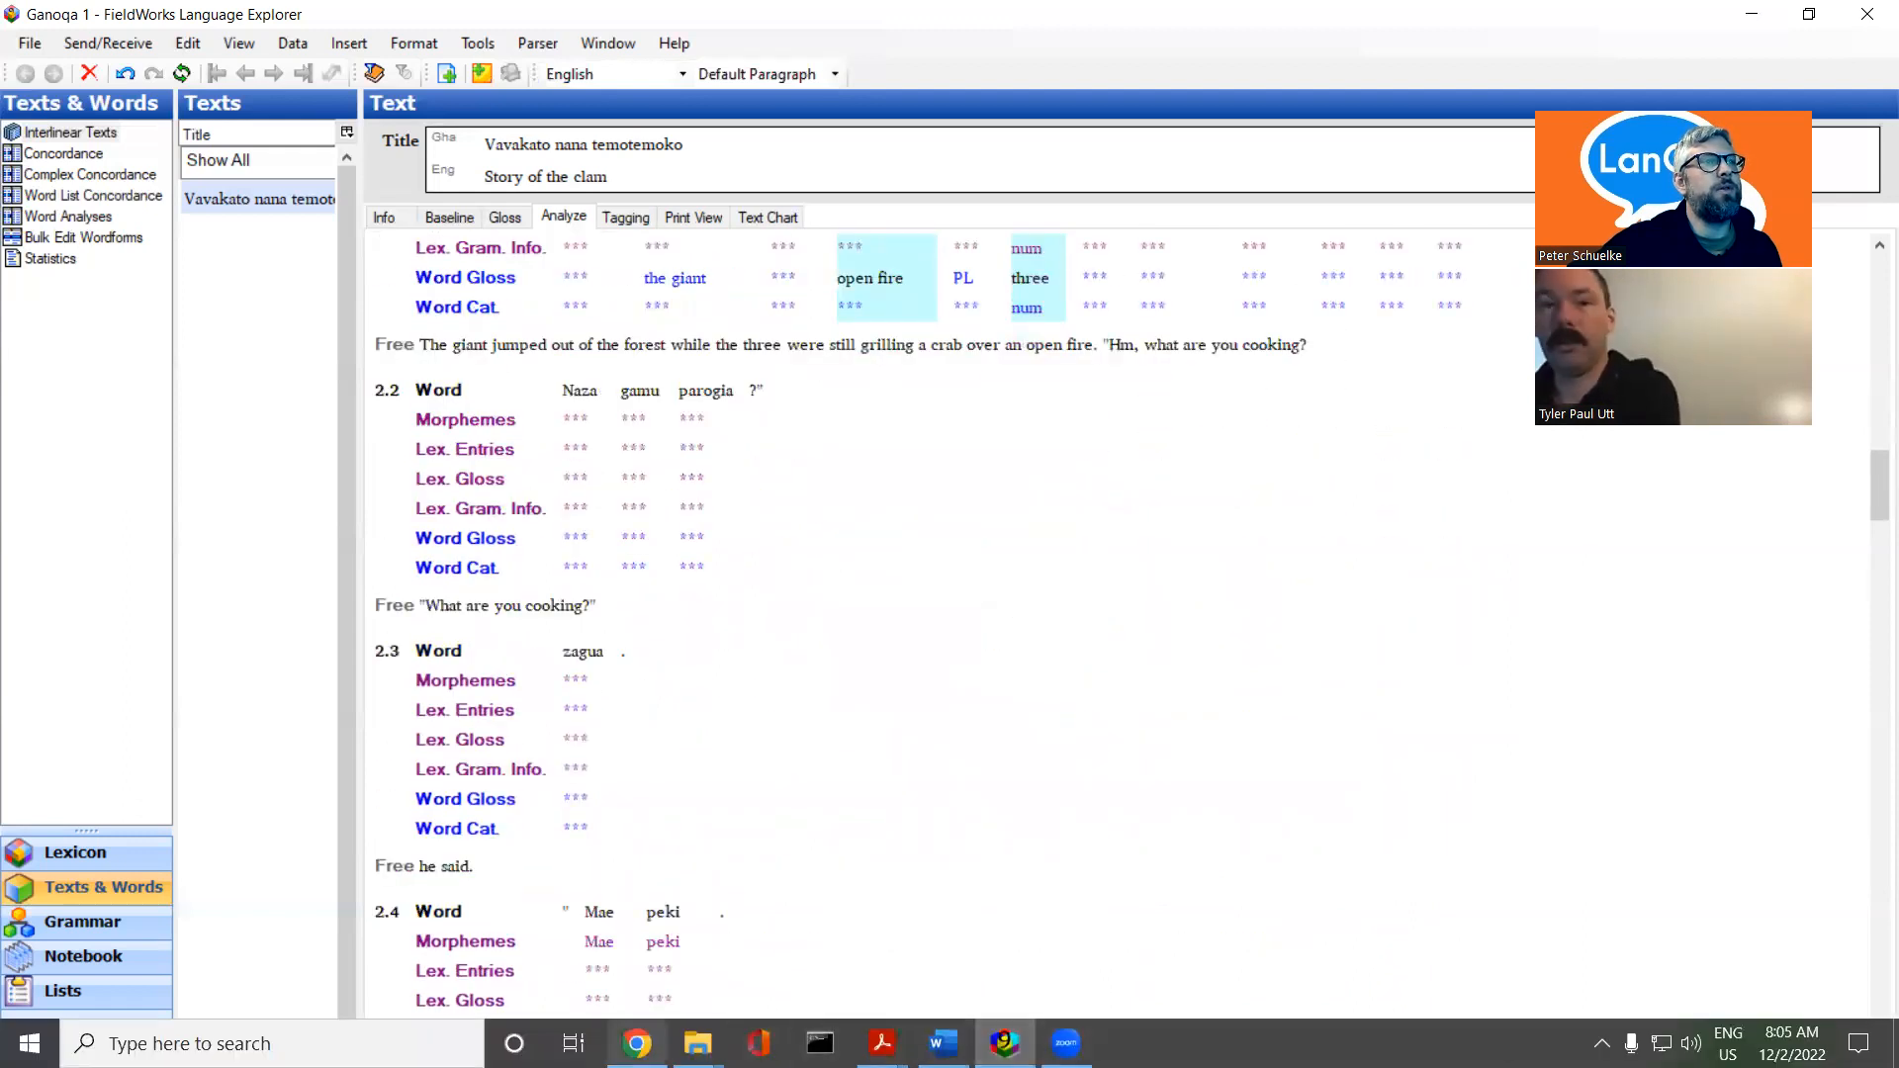
# Switch to the "Phonological observation" document in Google Docs and add the surface form "[parogia]" below "[tekua]", separated by a blank line
pyautogui.click(637, 1043)
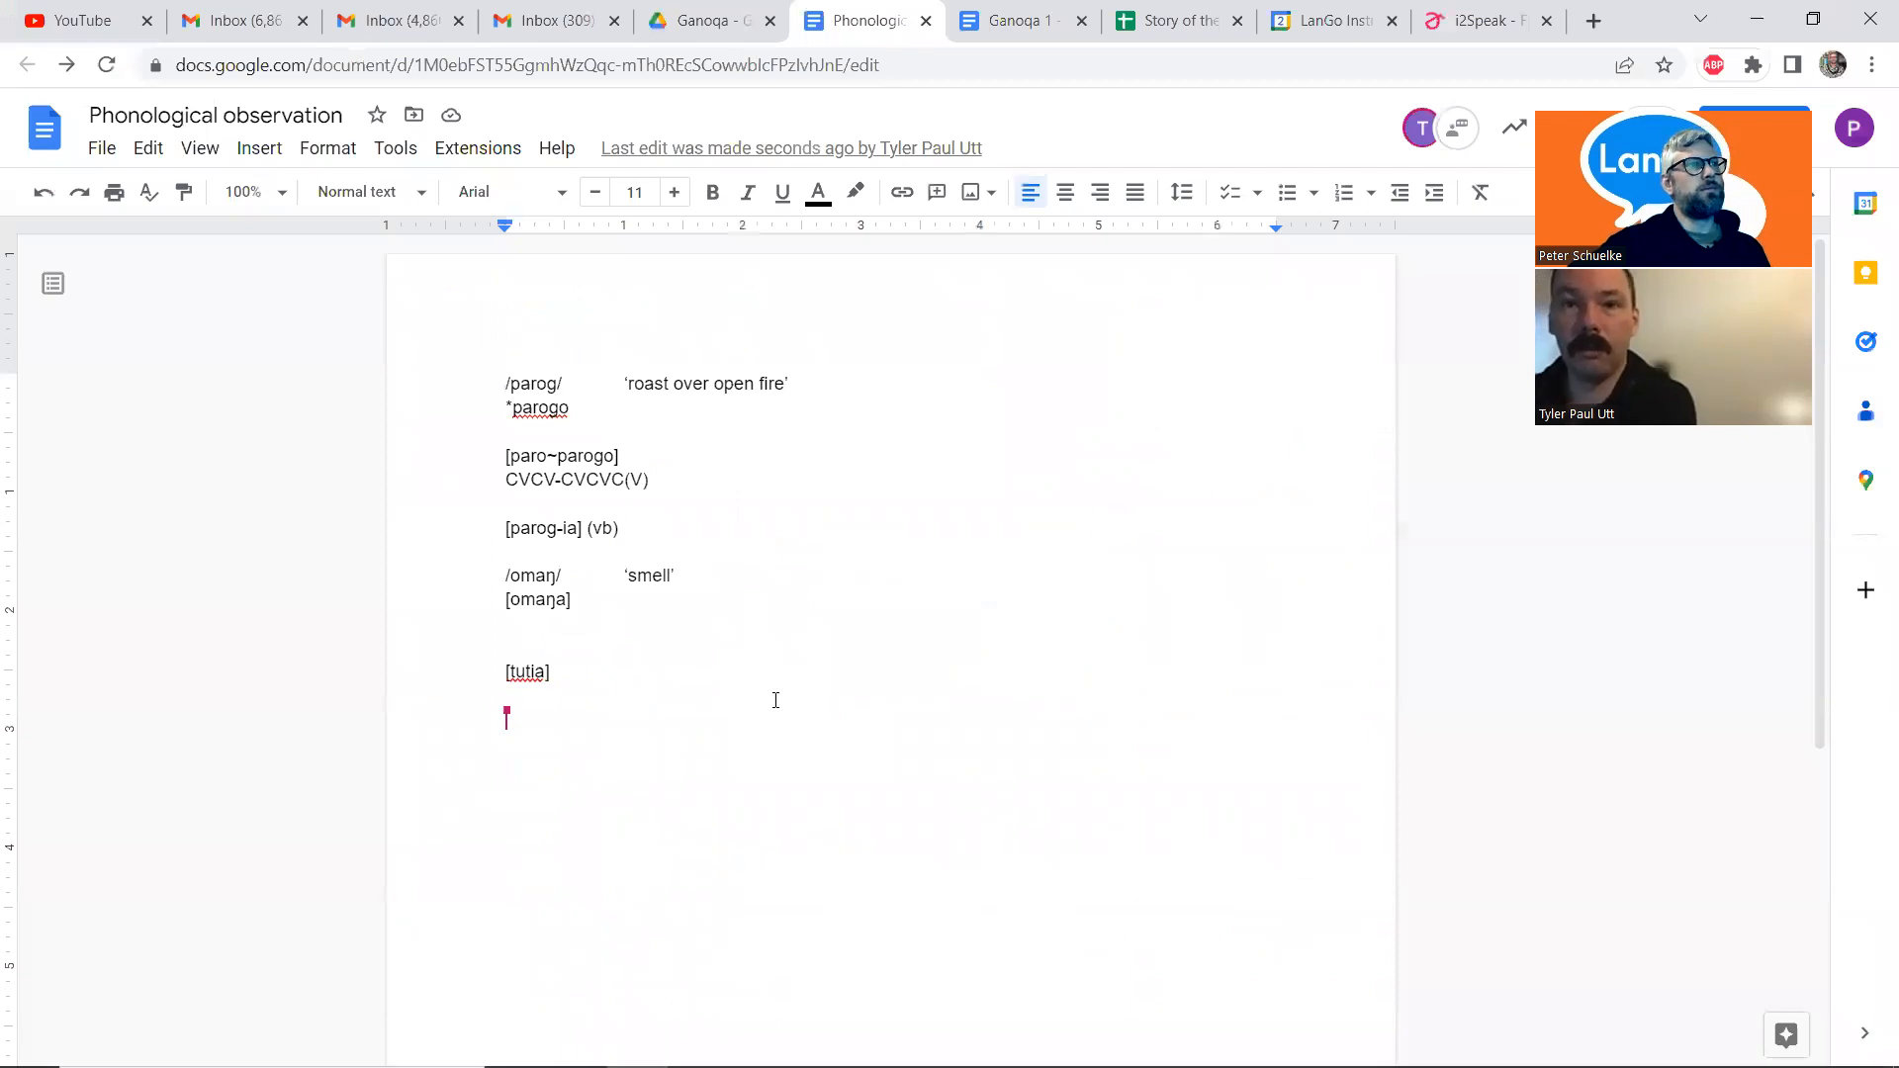
pyautogui.write('[')
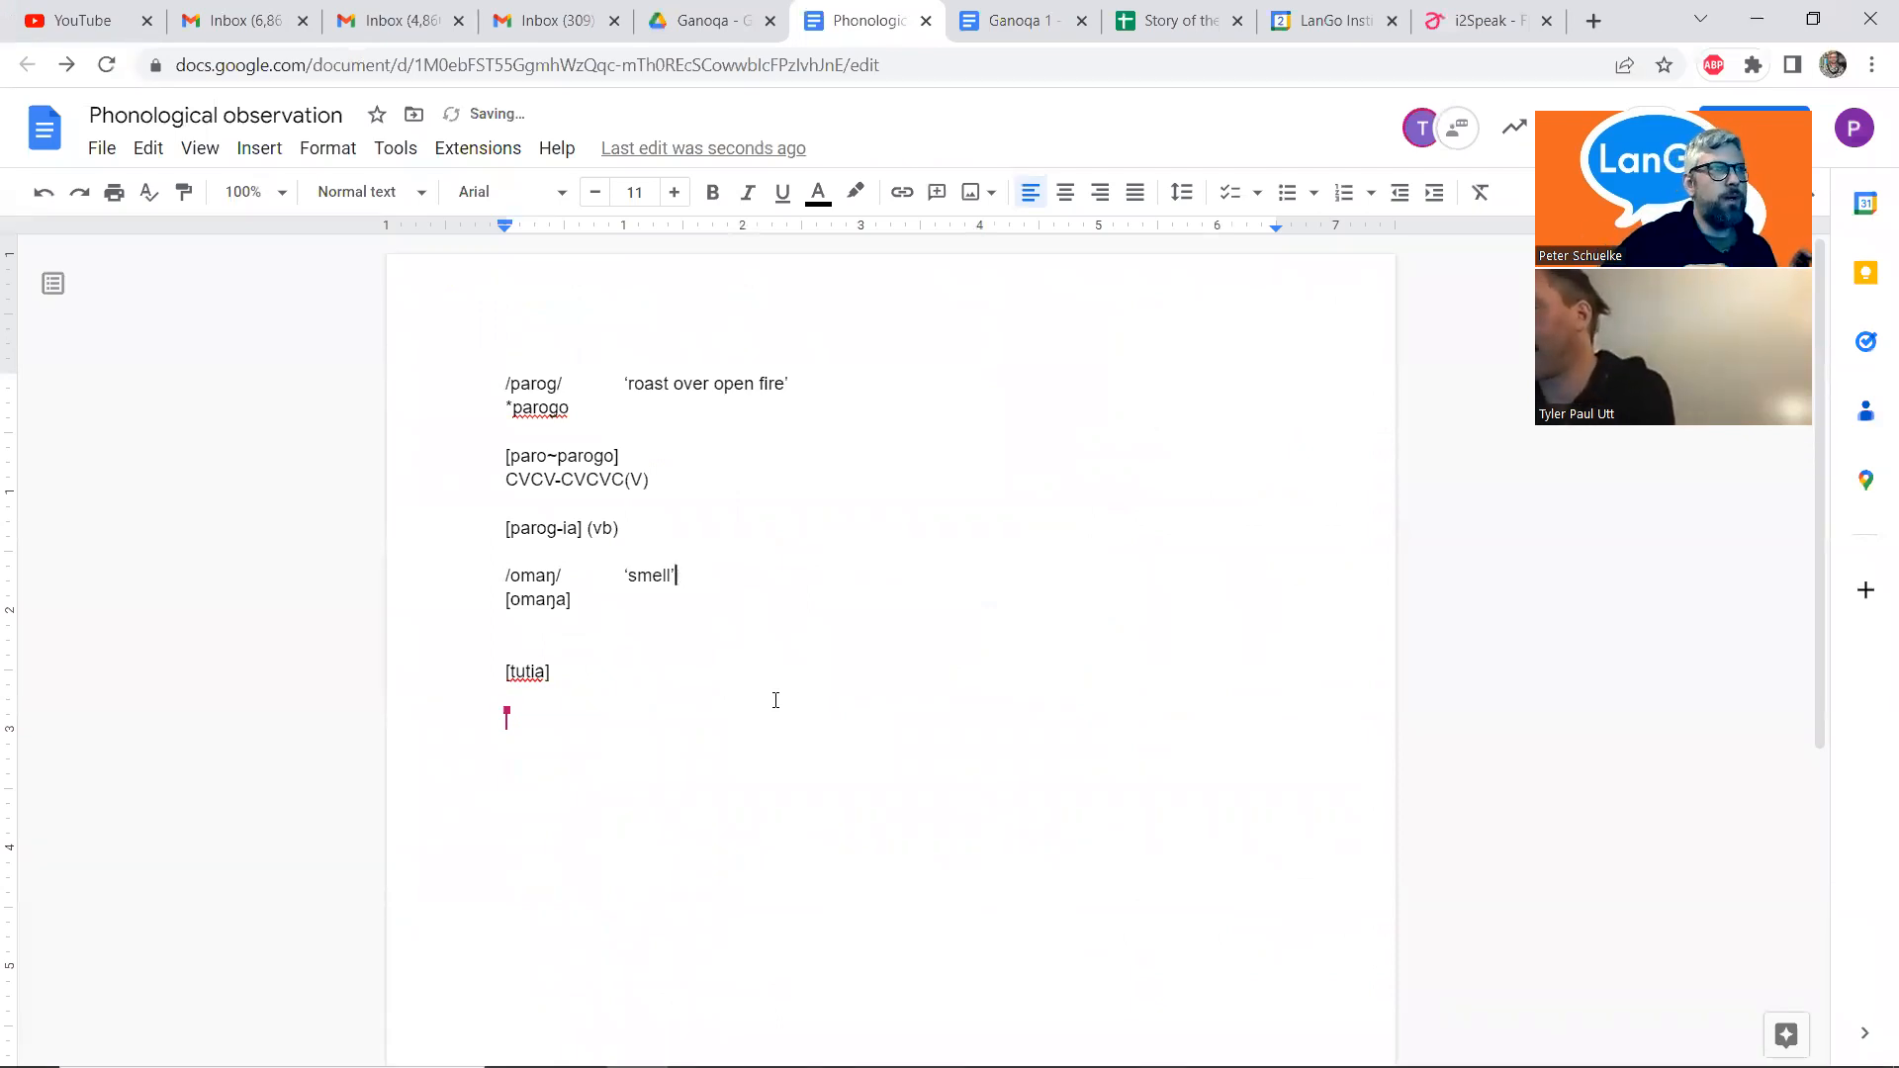
pyautogui.press('BackSpace')
pyautogui.press('Down')
pyautogui.press('Down')
pyautogui.press('Down')
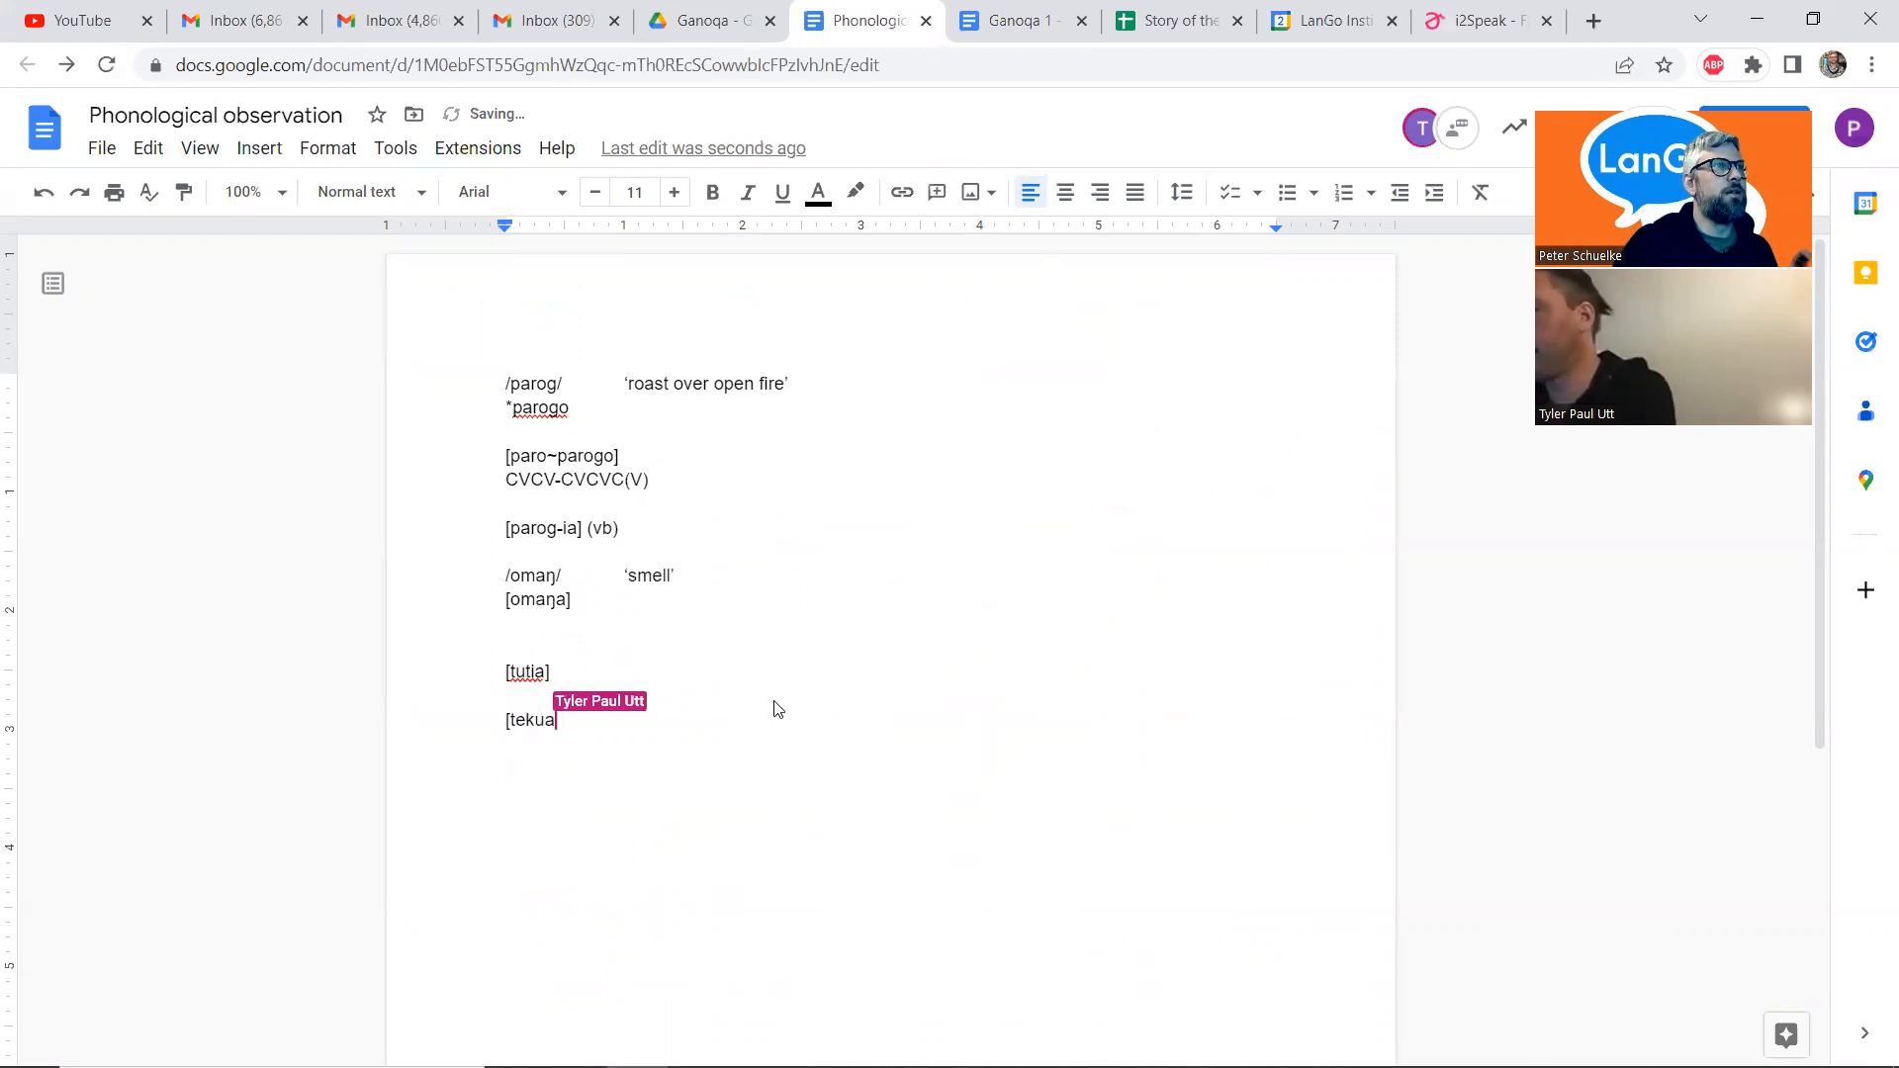
pyautogui.press('Right')
pyautogui.press('Return')
pyautogui.press('Return')
pyautogui.write('[')
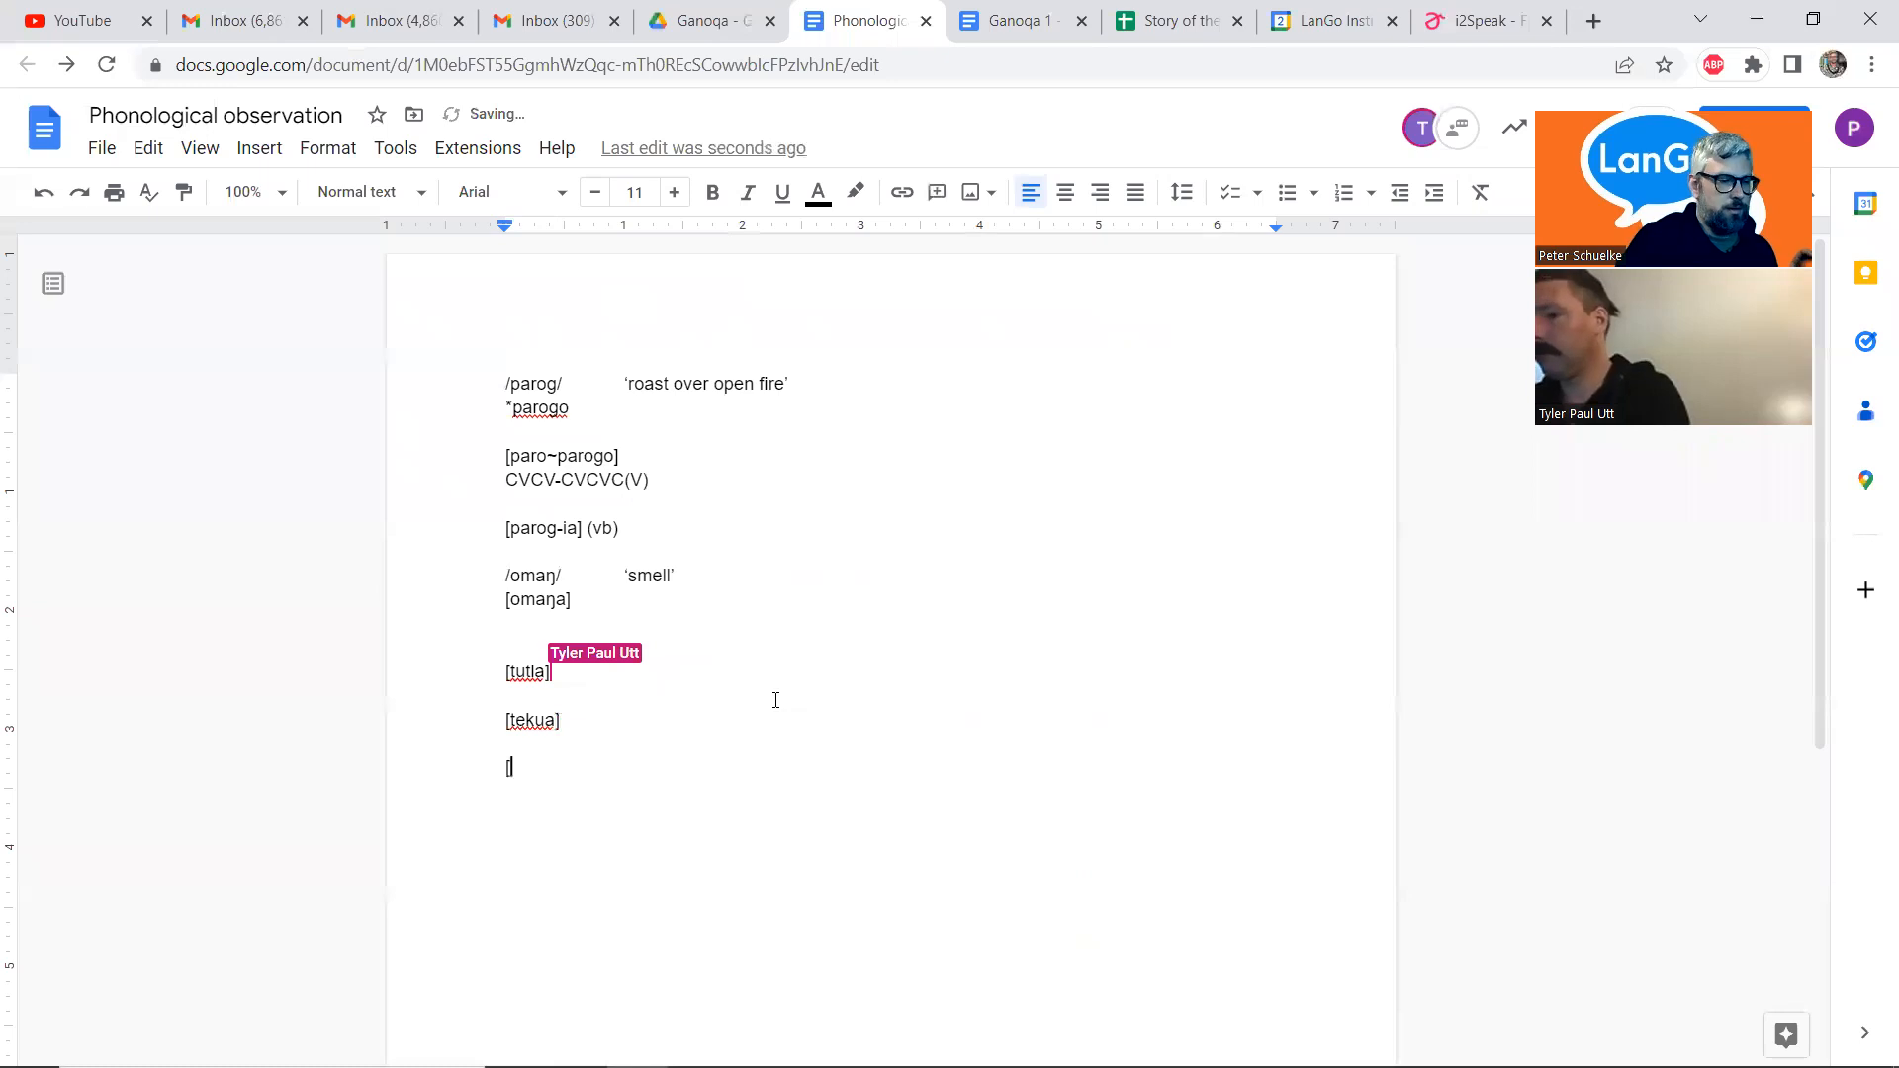
pyautogui.write('parogia]')
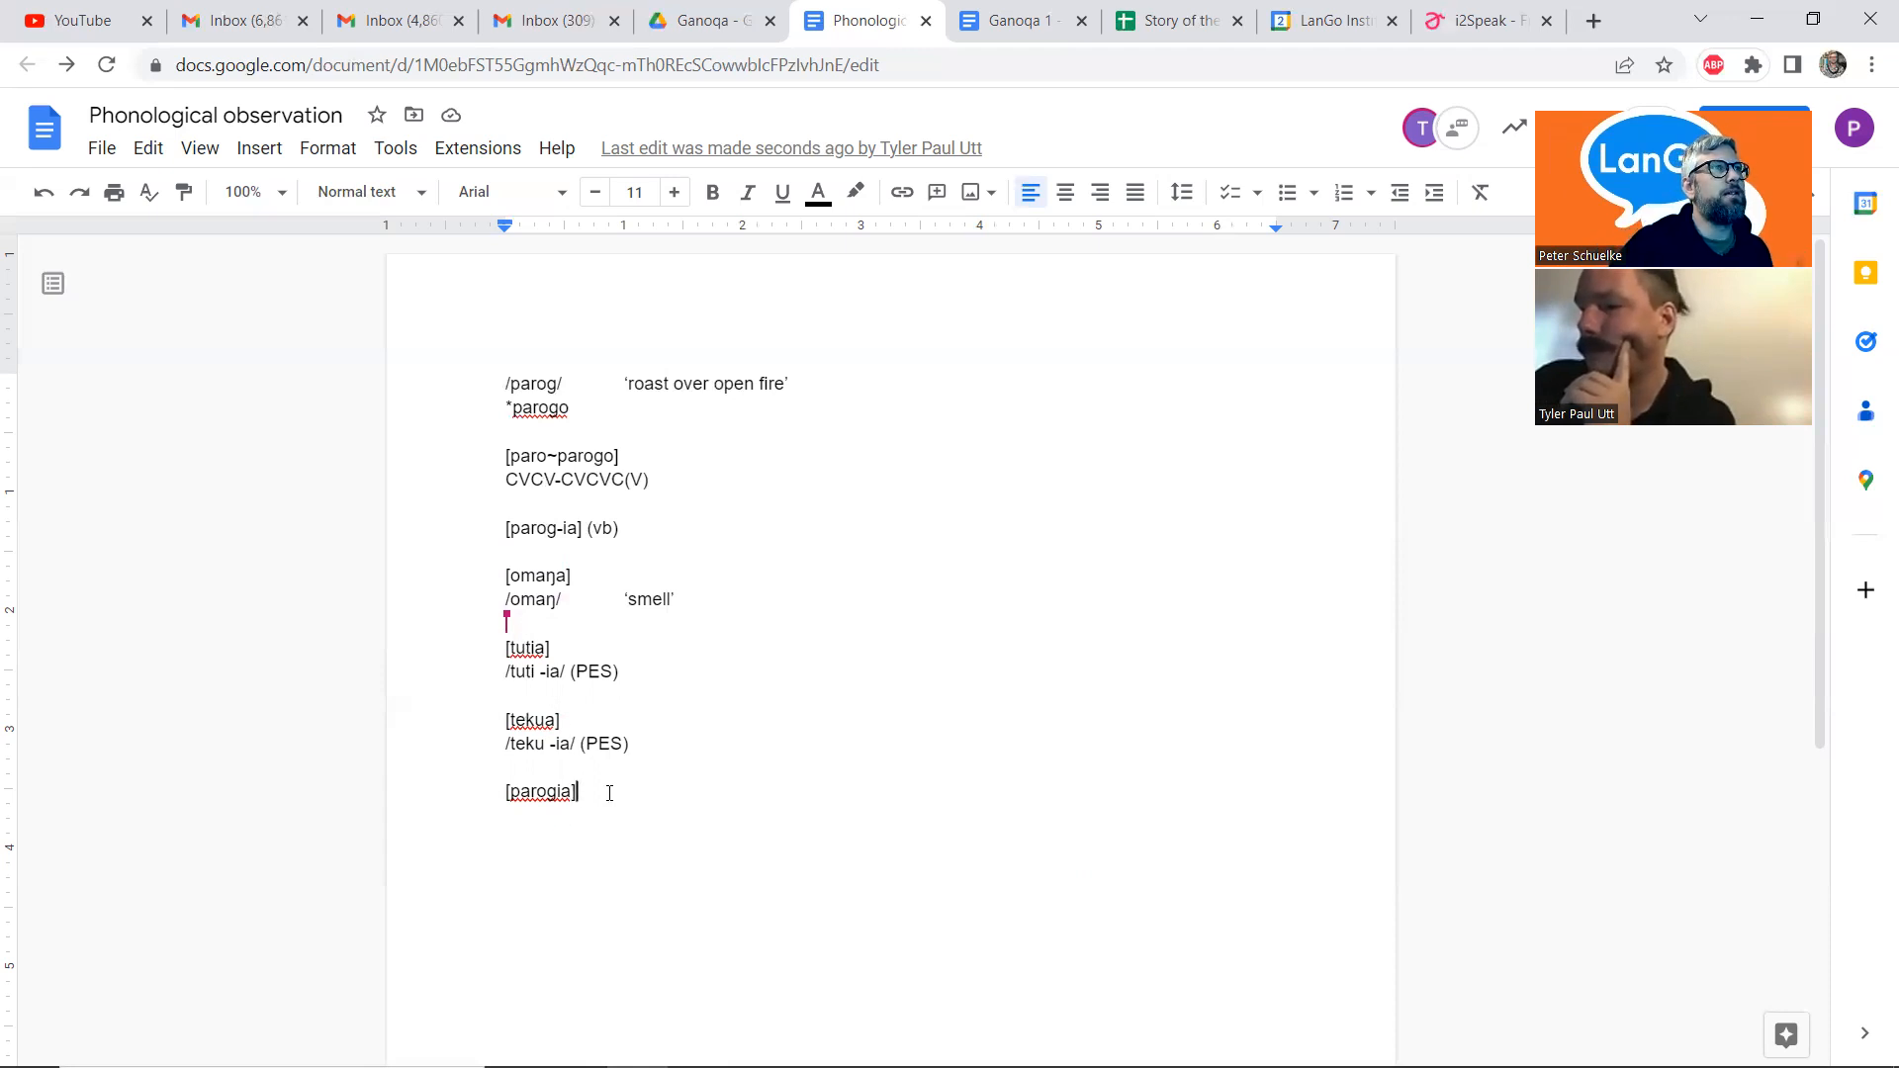
# Add the underlying form "/parog-ia/" on the line below "[parogia]" and return to the interlinear text in FieldWorks
pyautogui.press('Return')
pyautogui.write('/')
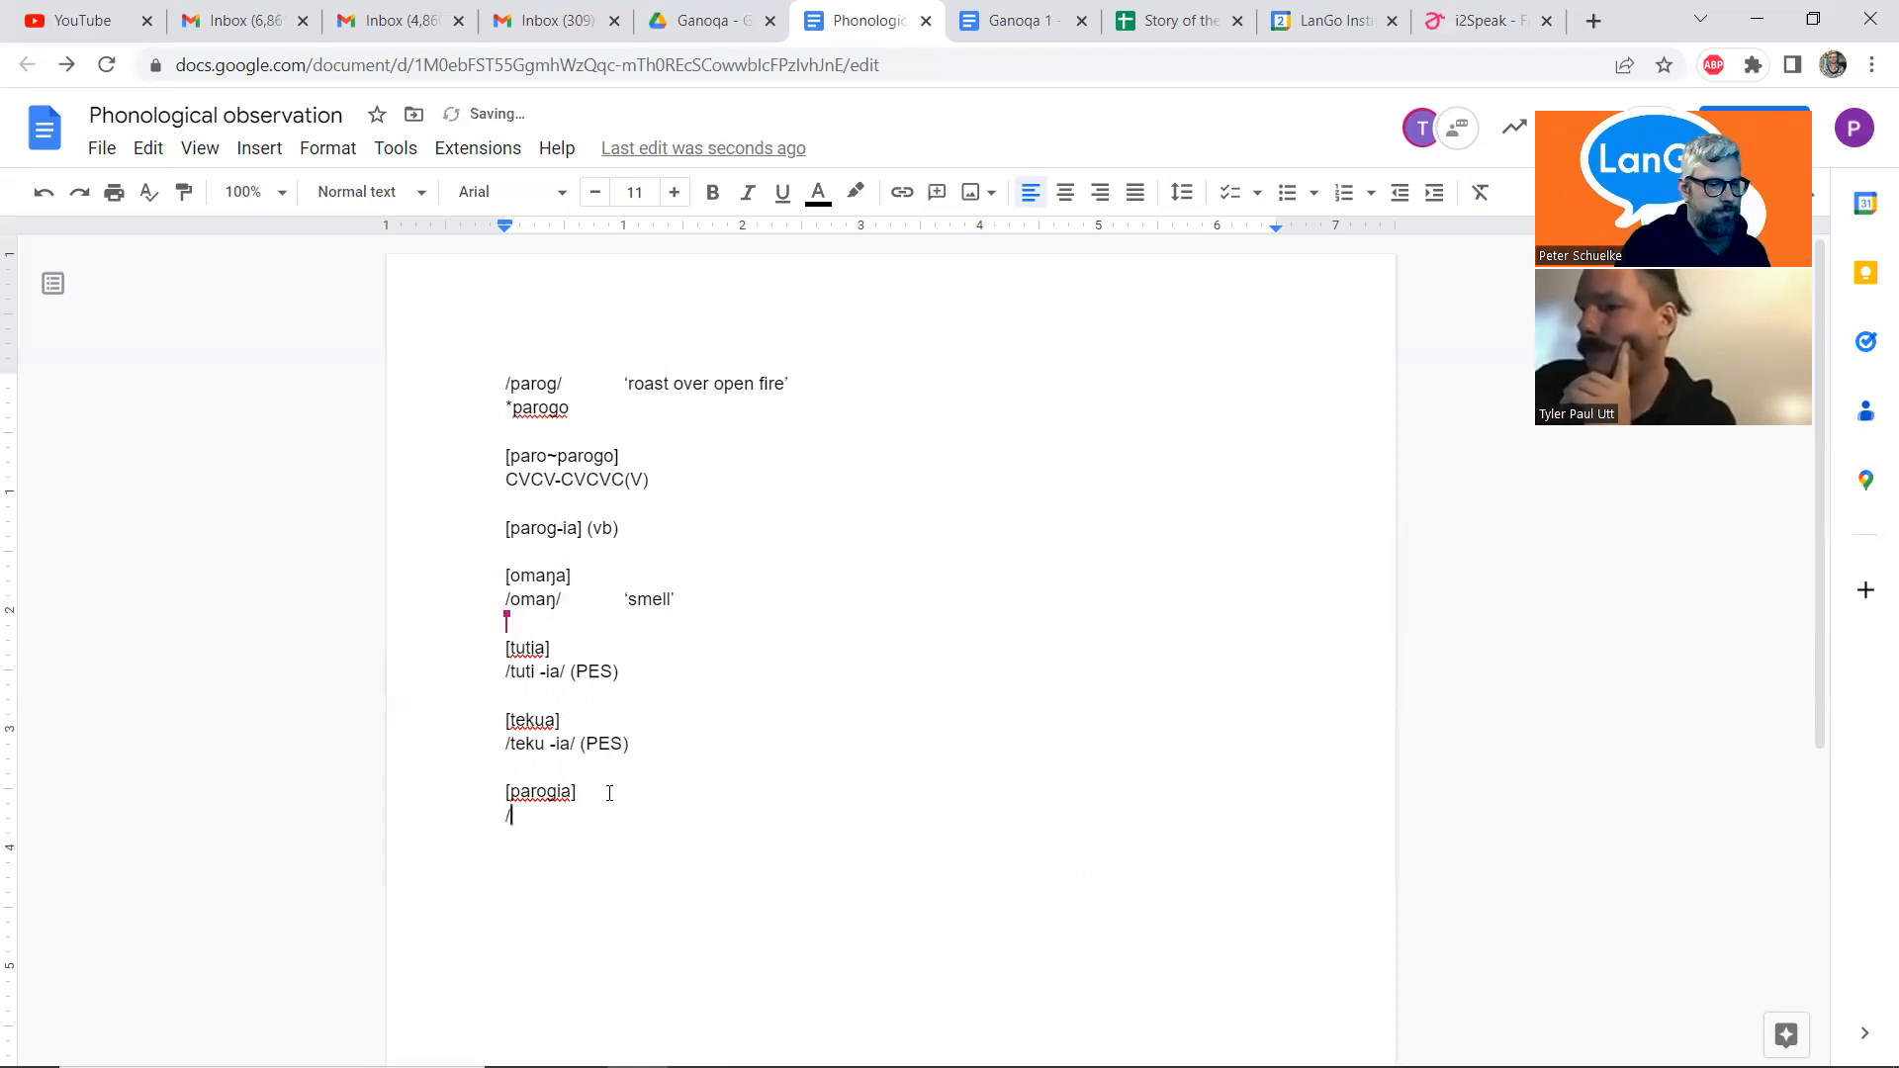
pyautogui.write('parog-i')
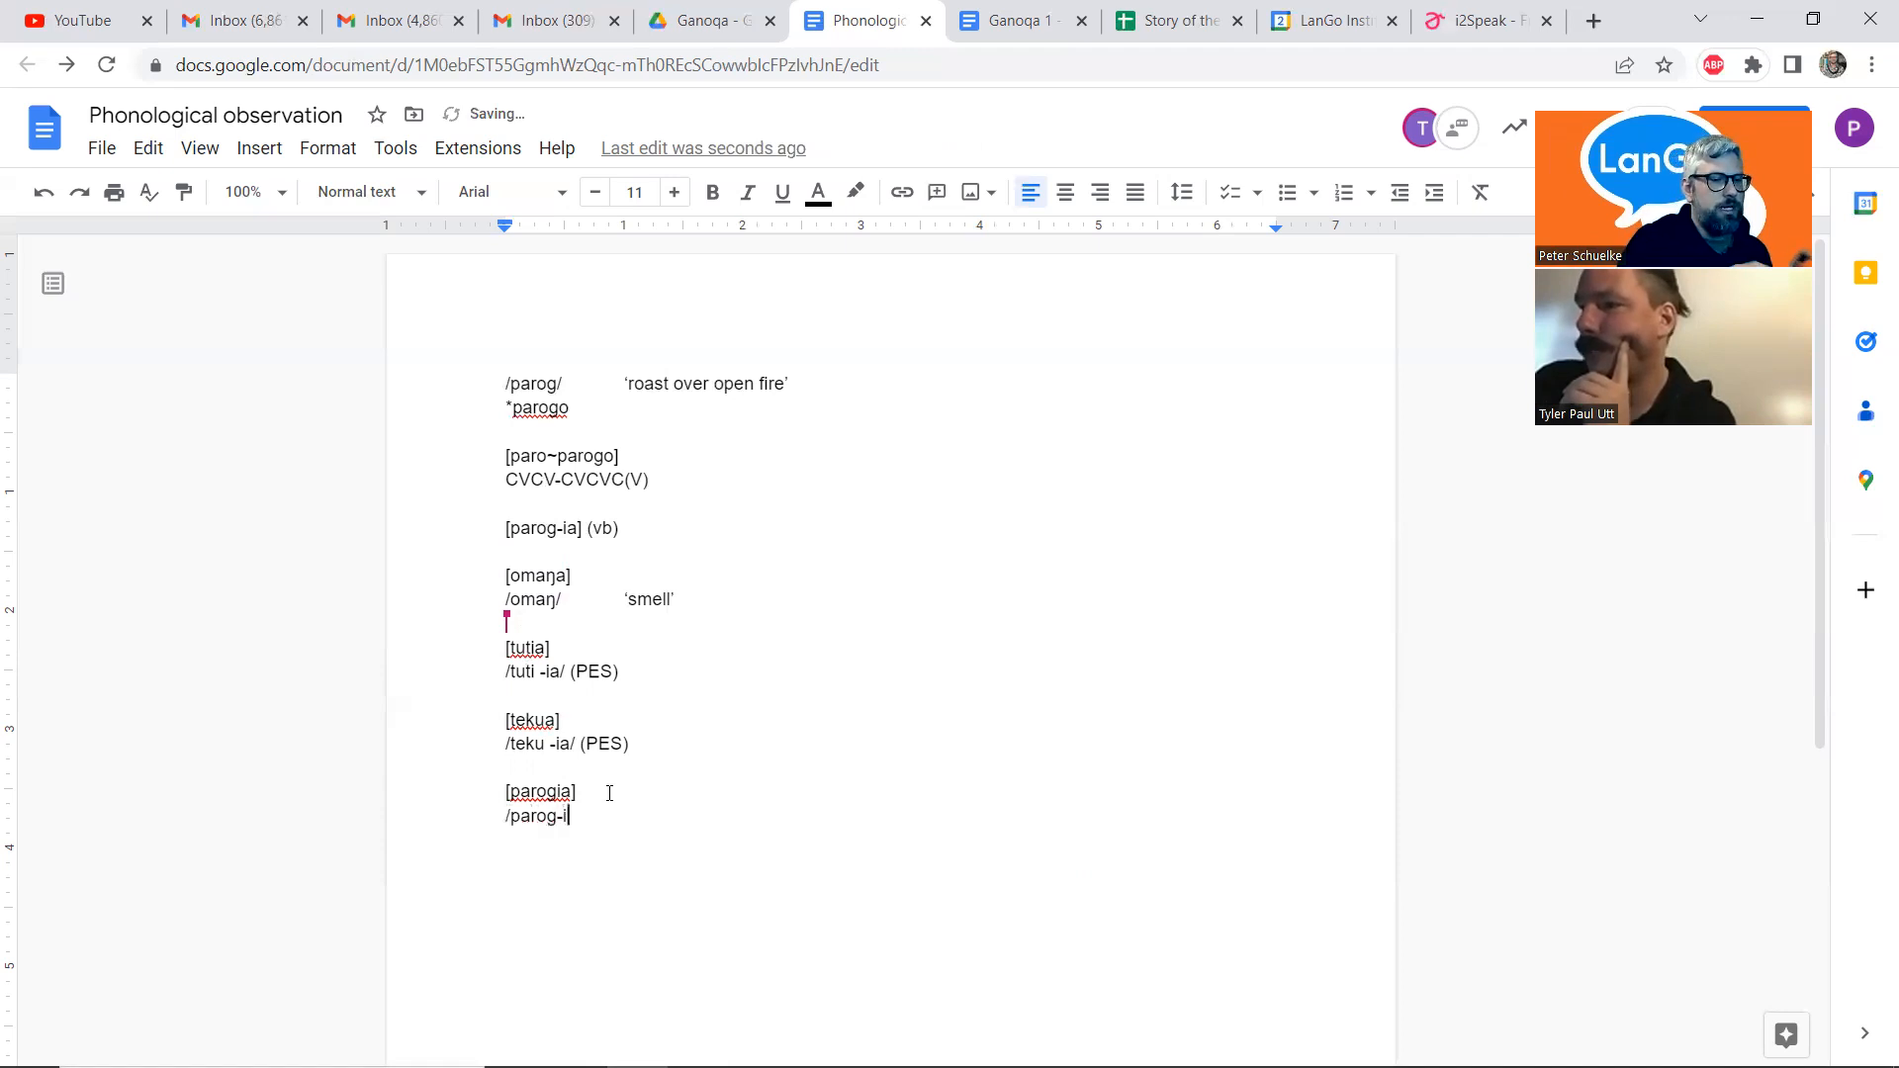
pyautogui.write('a/')
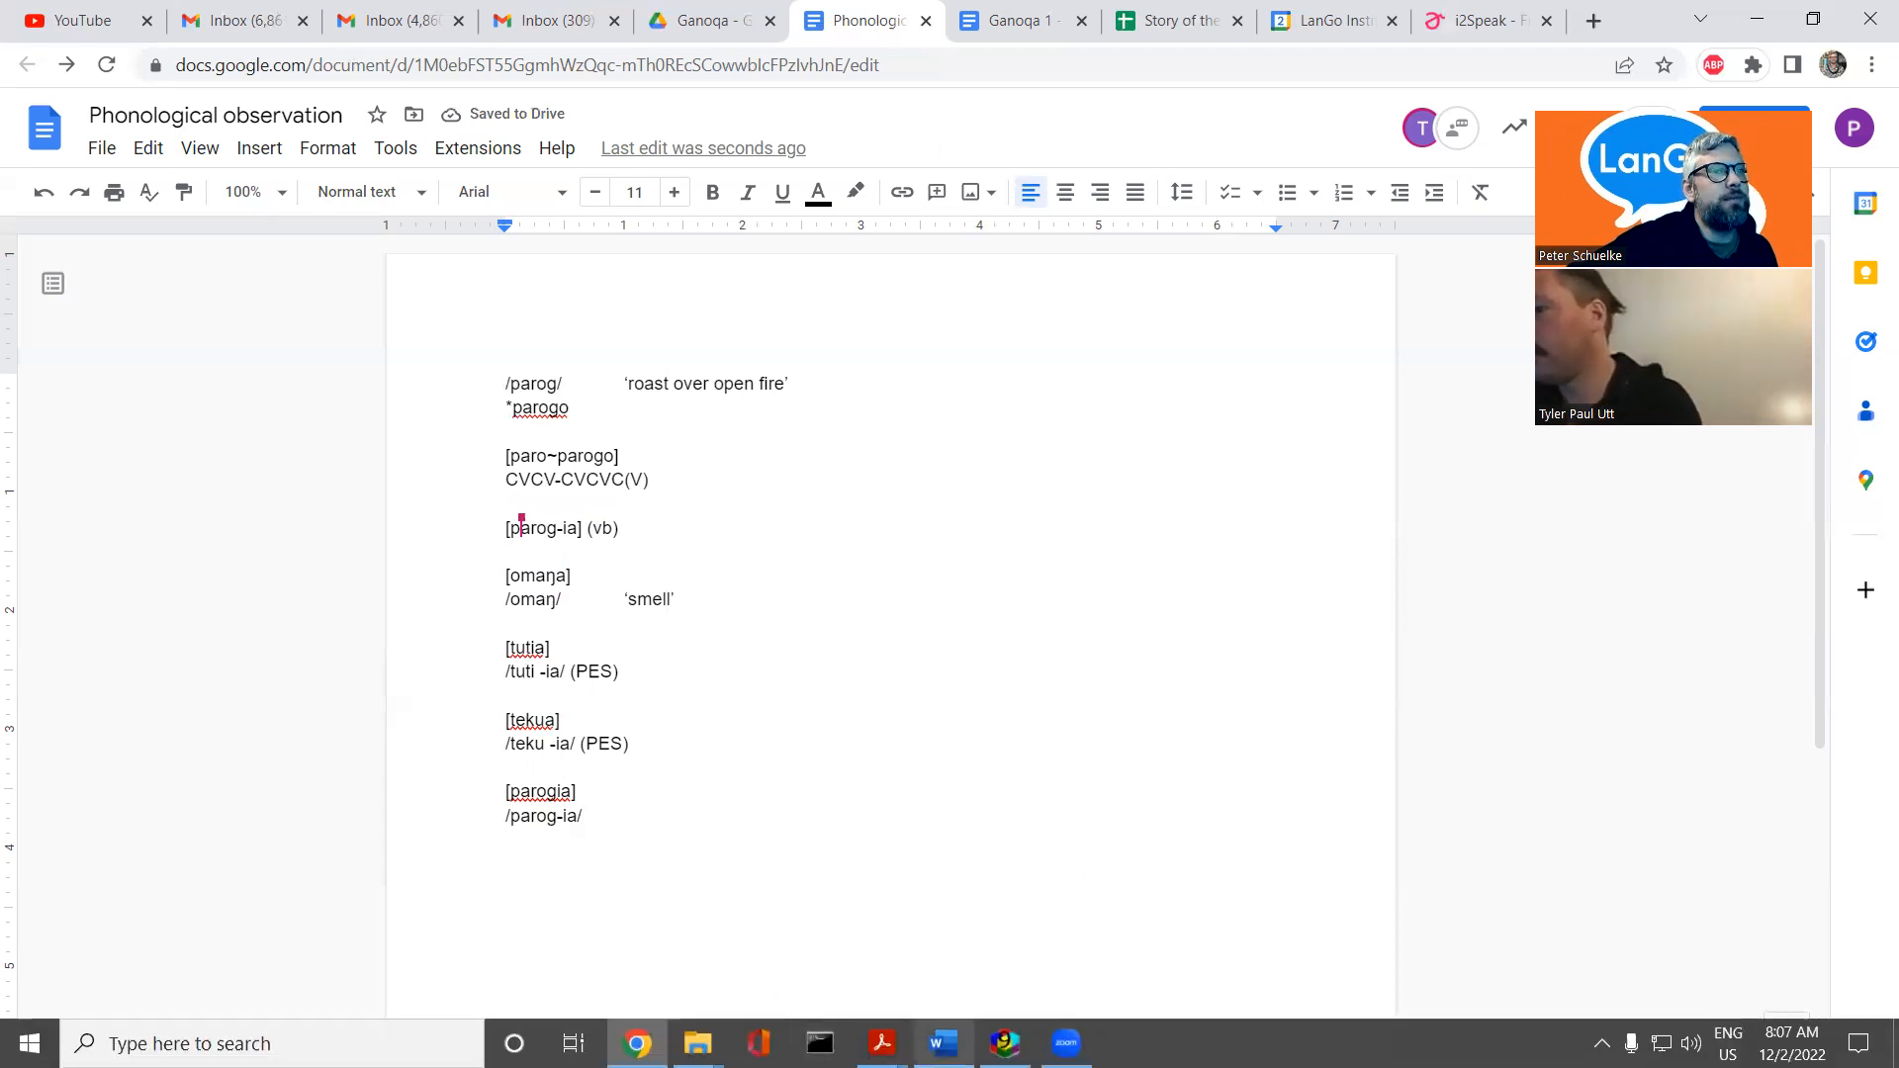
pyautogui.click(1004, 1042)
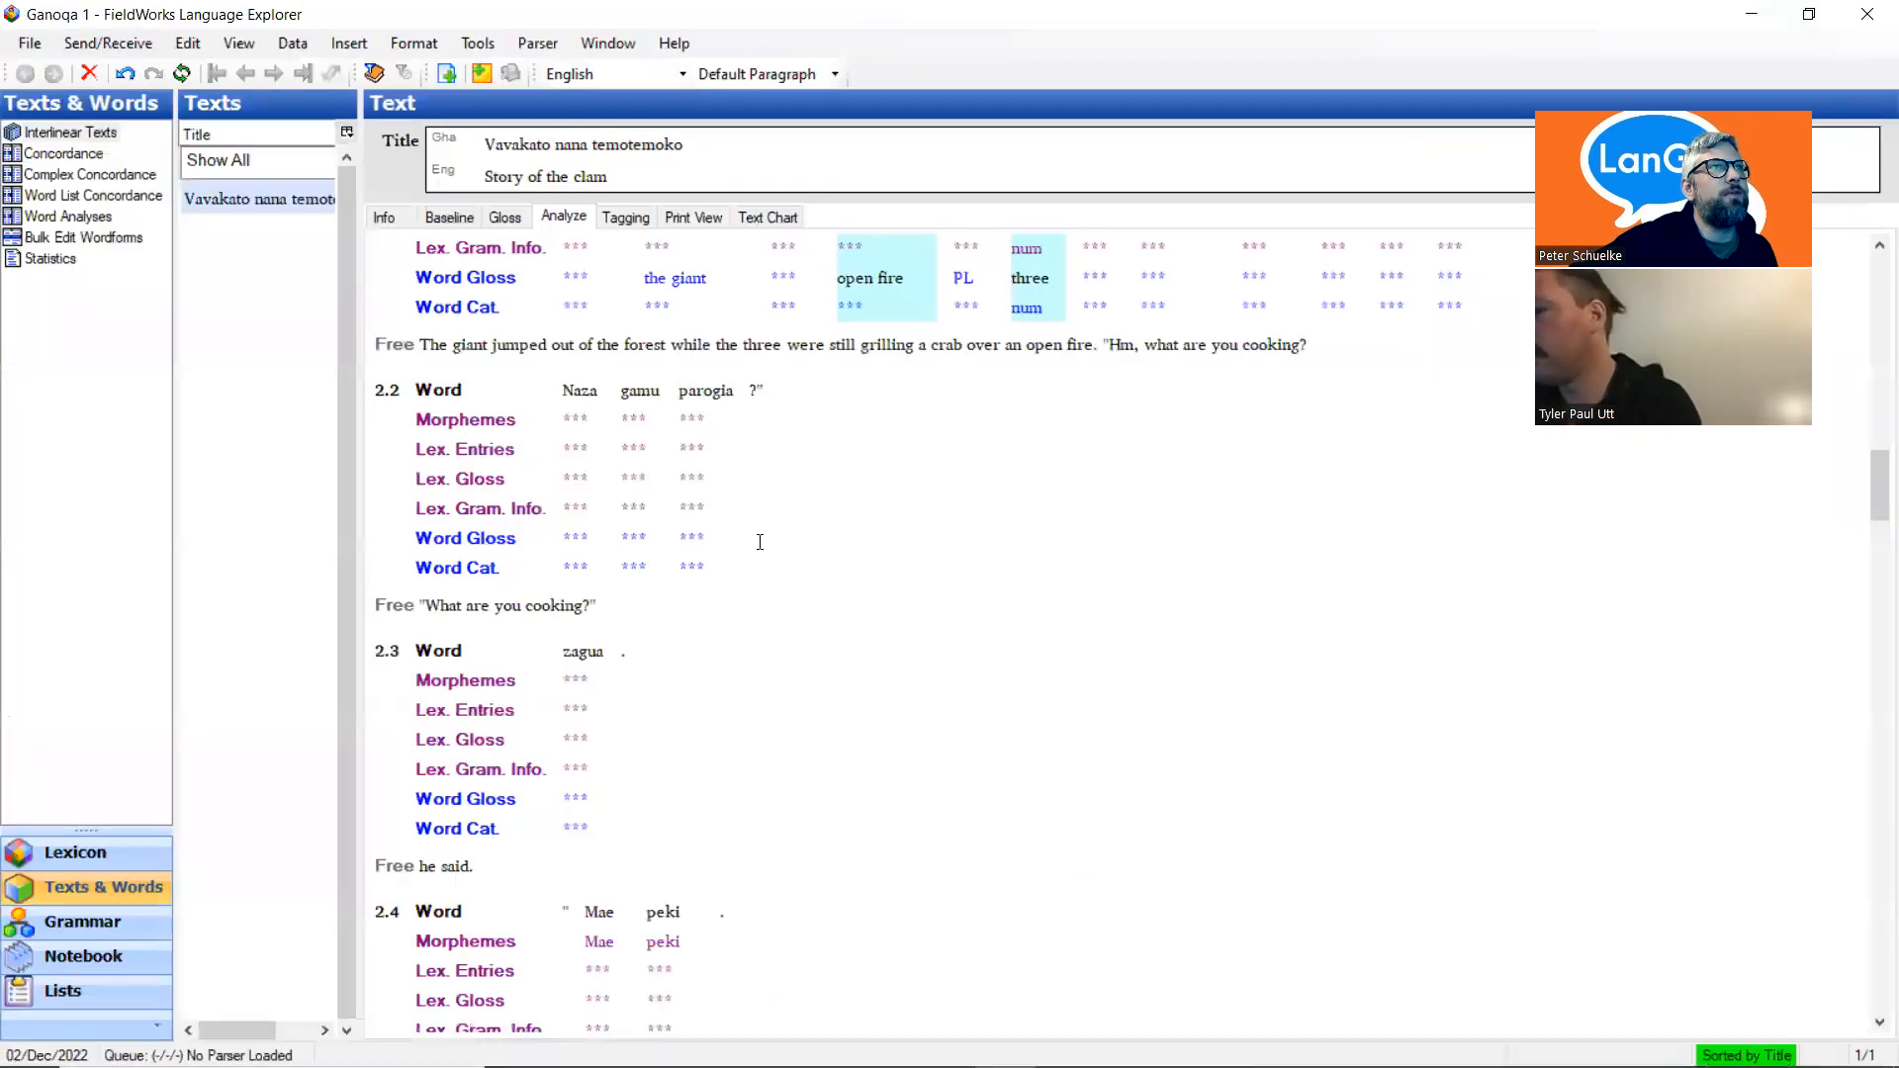
# Review the interlinear glosses and free translations of the clam story from line 1.5 through line 2.4
pyautogui.scroll(3, 760, 541)
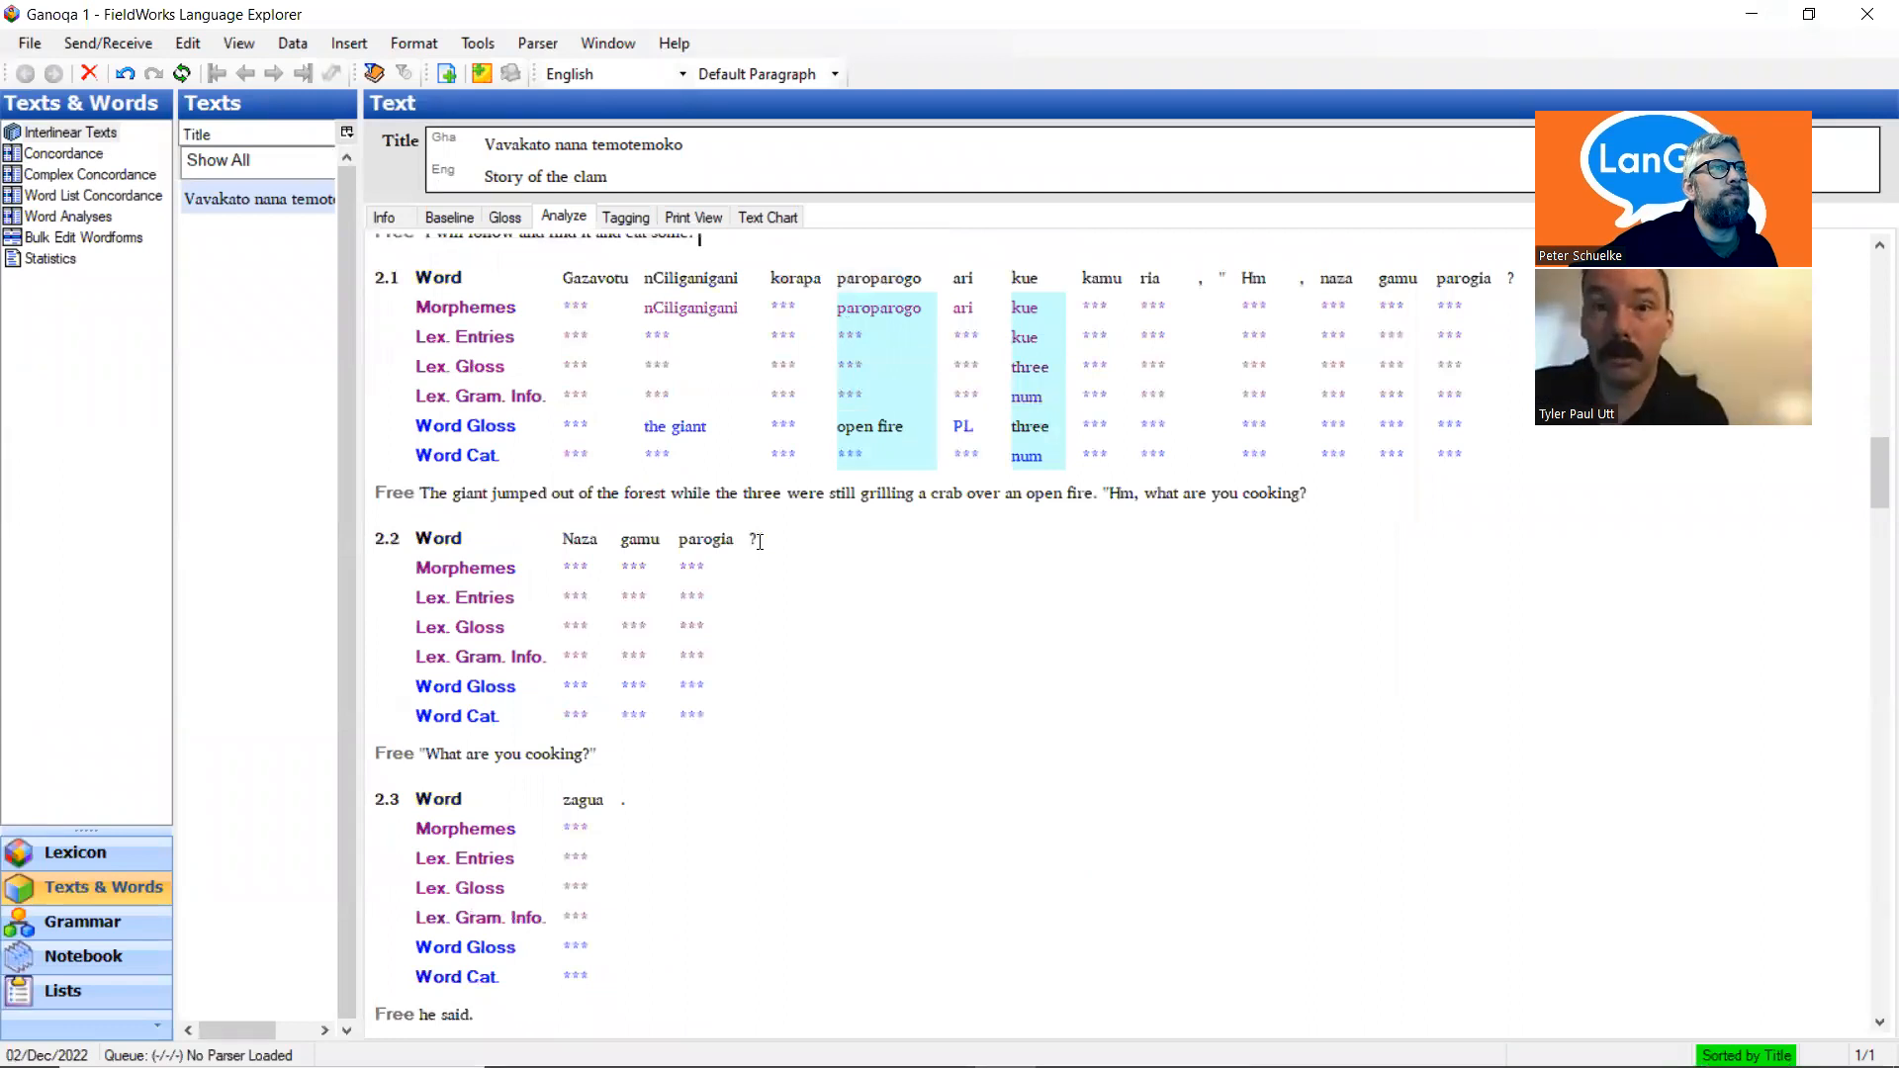
pyautogui.scroll(3, 759, 541)
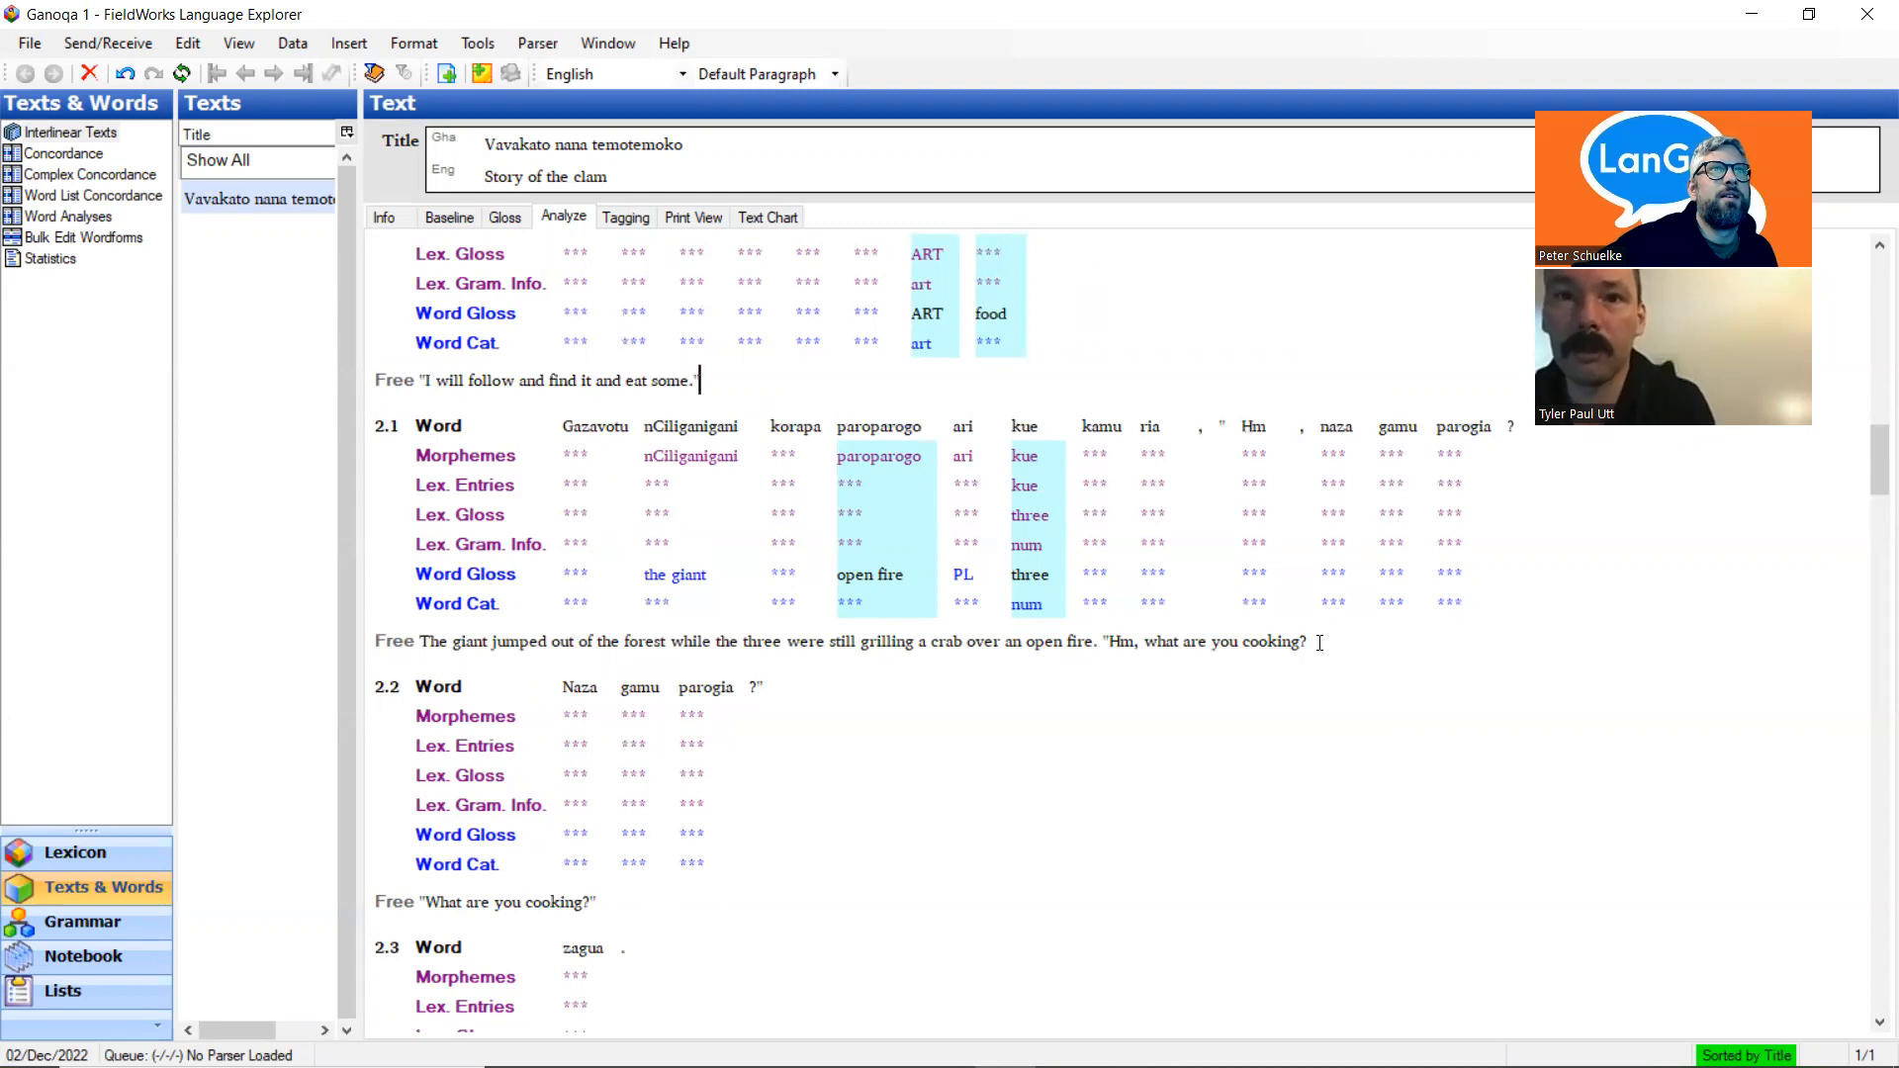
pyautogui.scroll(3, 1319, 643)
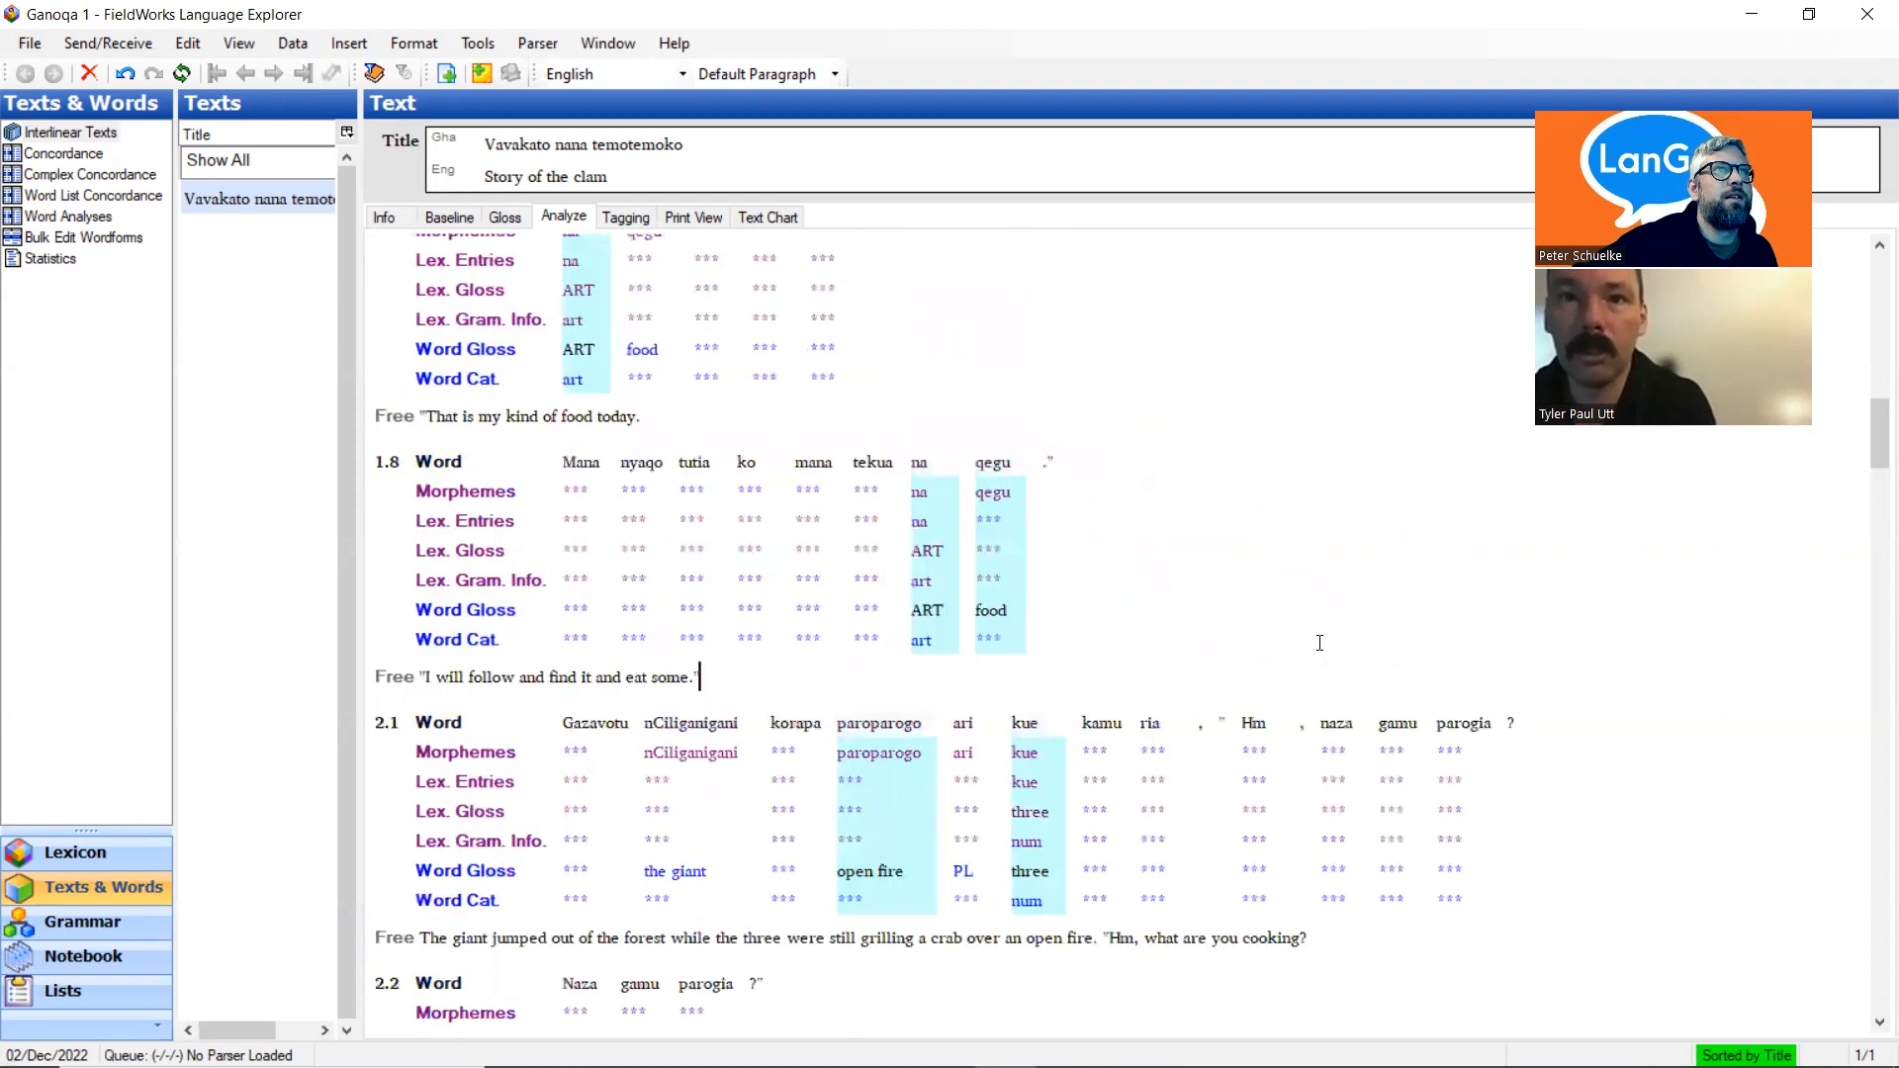
pyautogui.scroll(2, 1320, 643)
pyautogui.scroll(-3, 1319, 642)
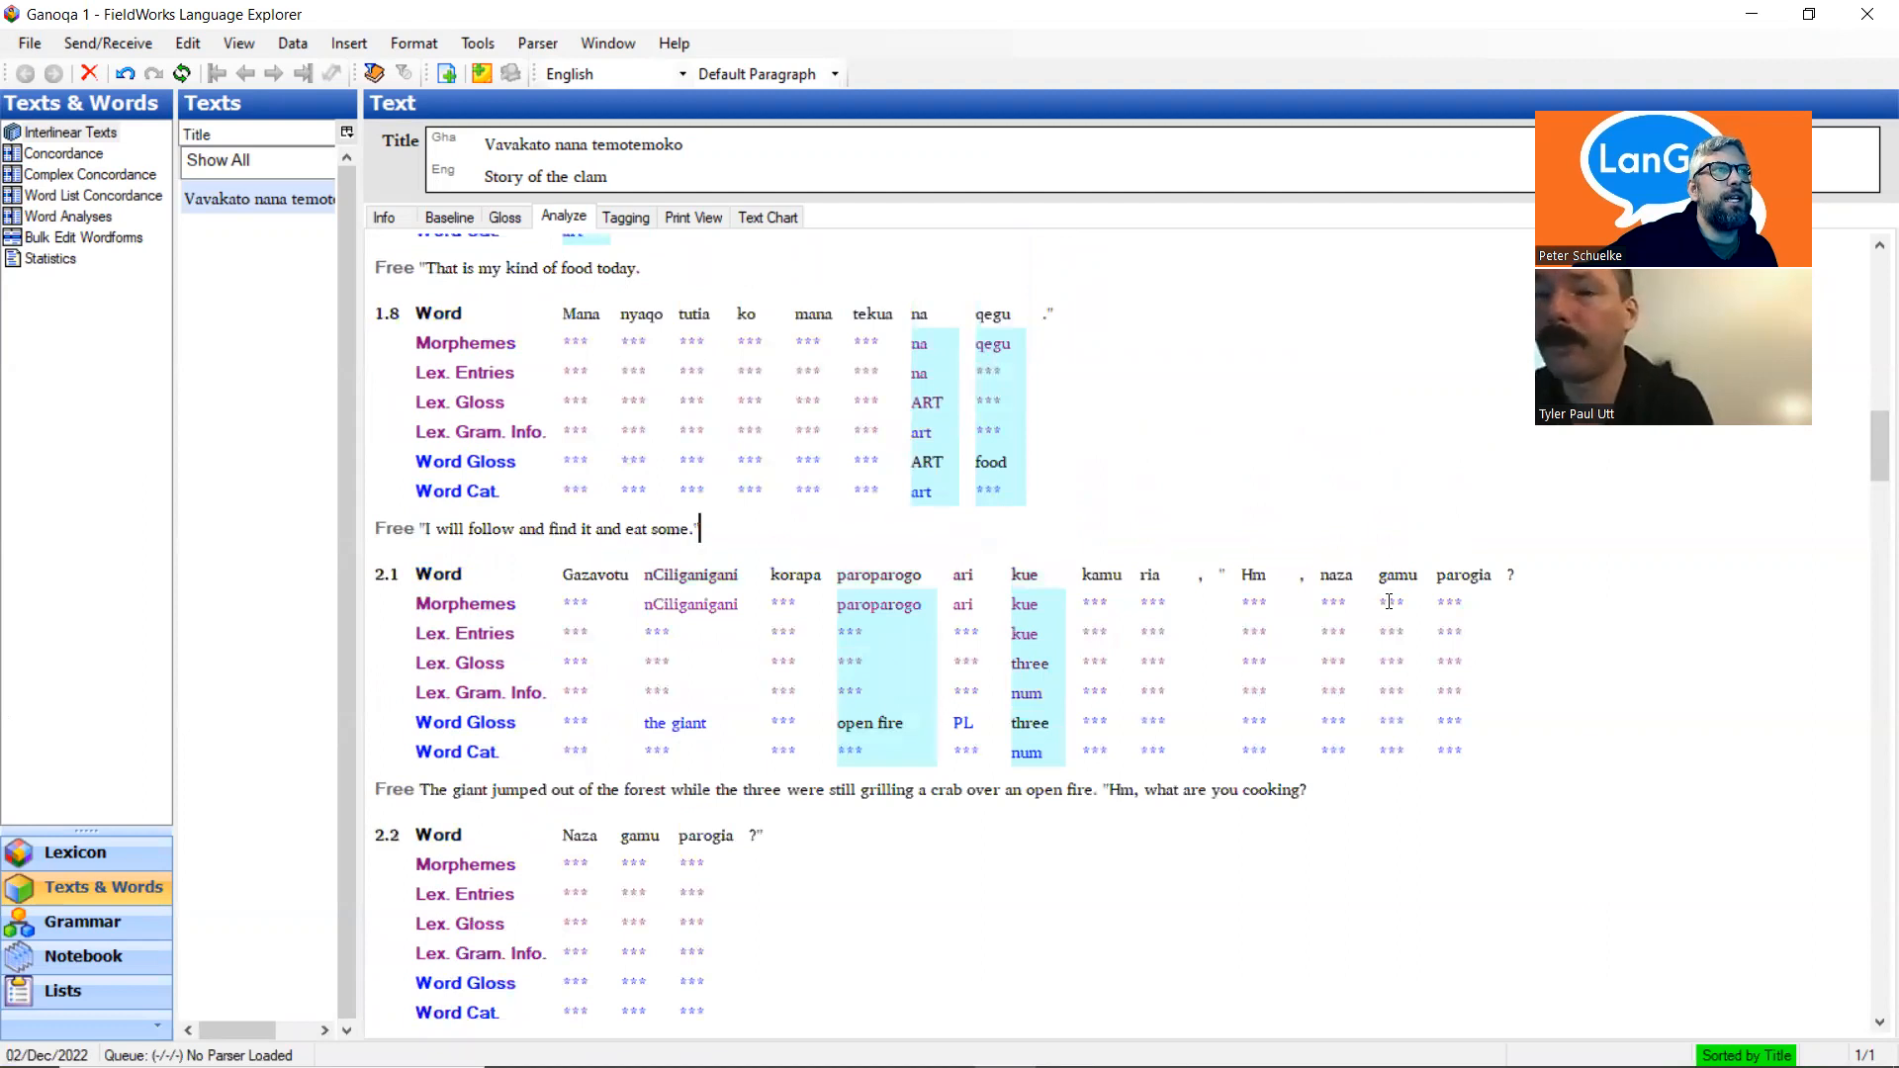
pyautogui.scroll(9, 1390, 601)
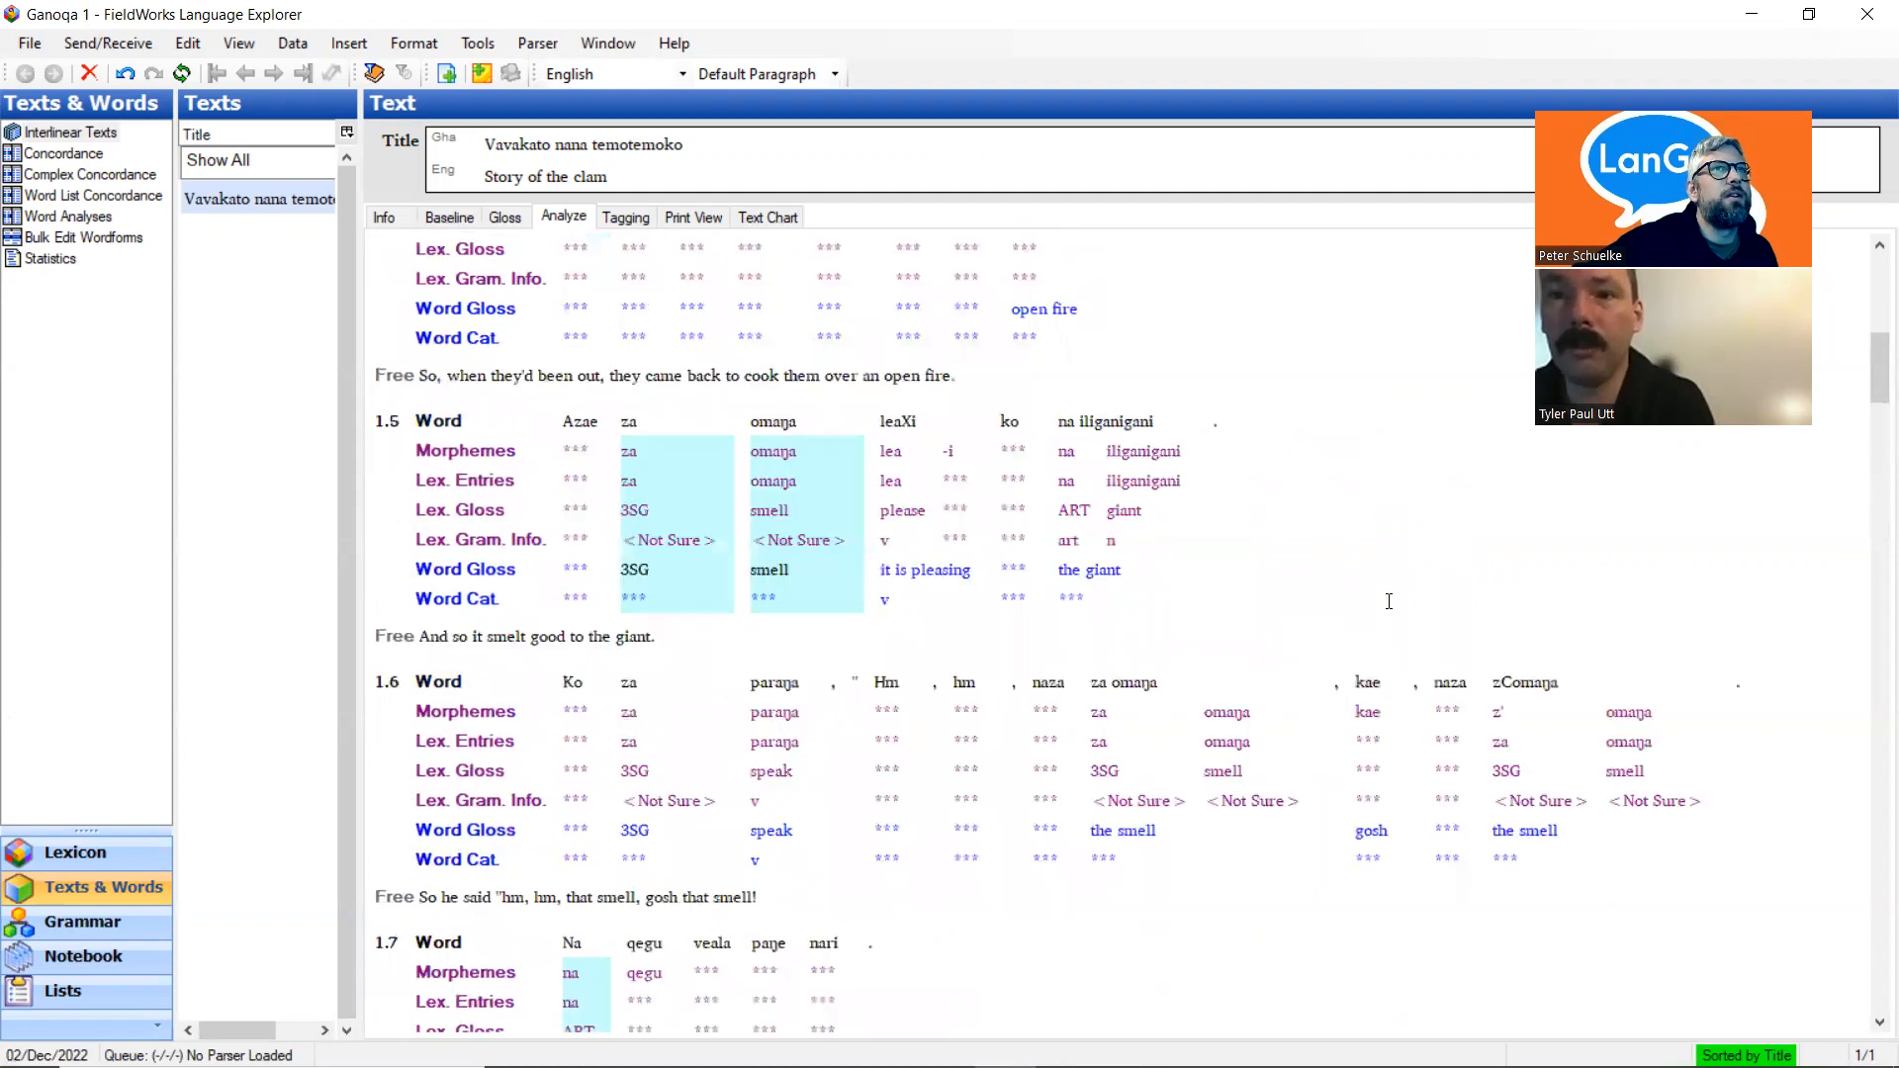
pyautogui.scroll(-3, 1390, 601)
pyautogui.scroll(-2, 1386, 601)
pyautogui.scroll(2, 1387, 601)
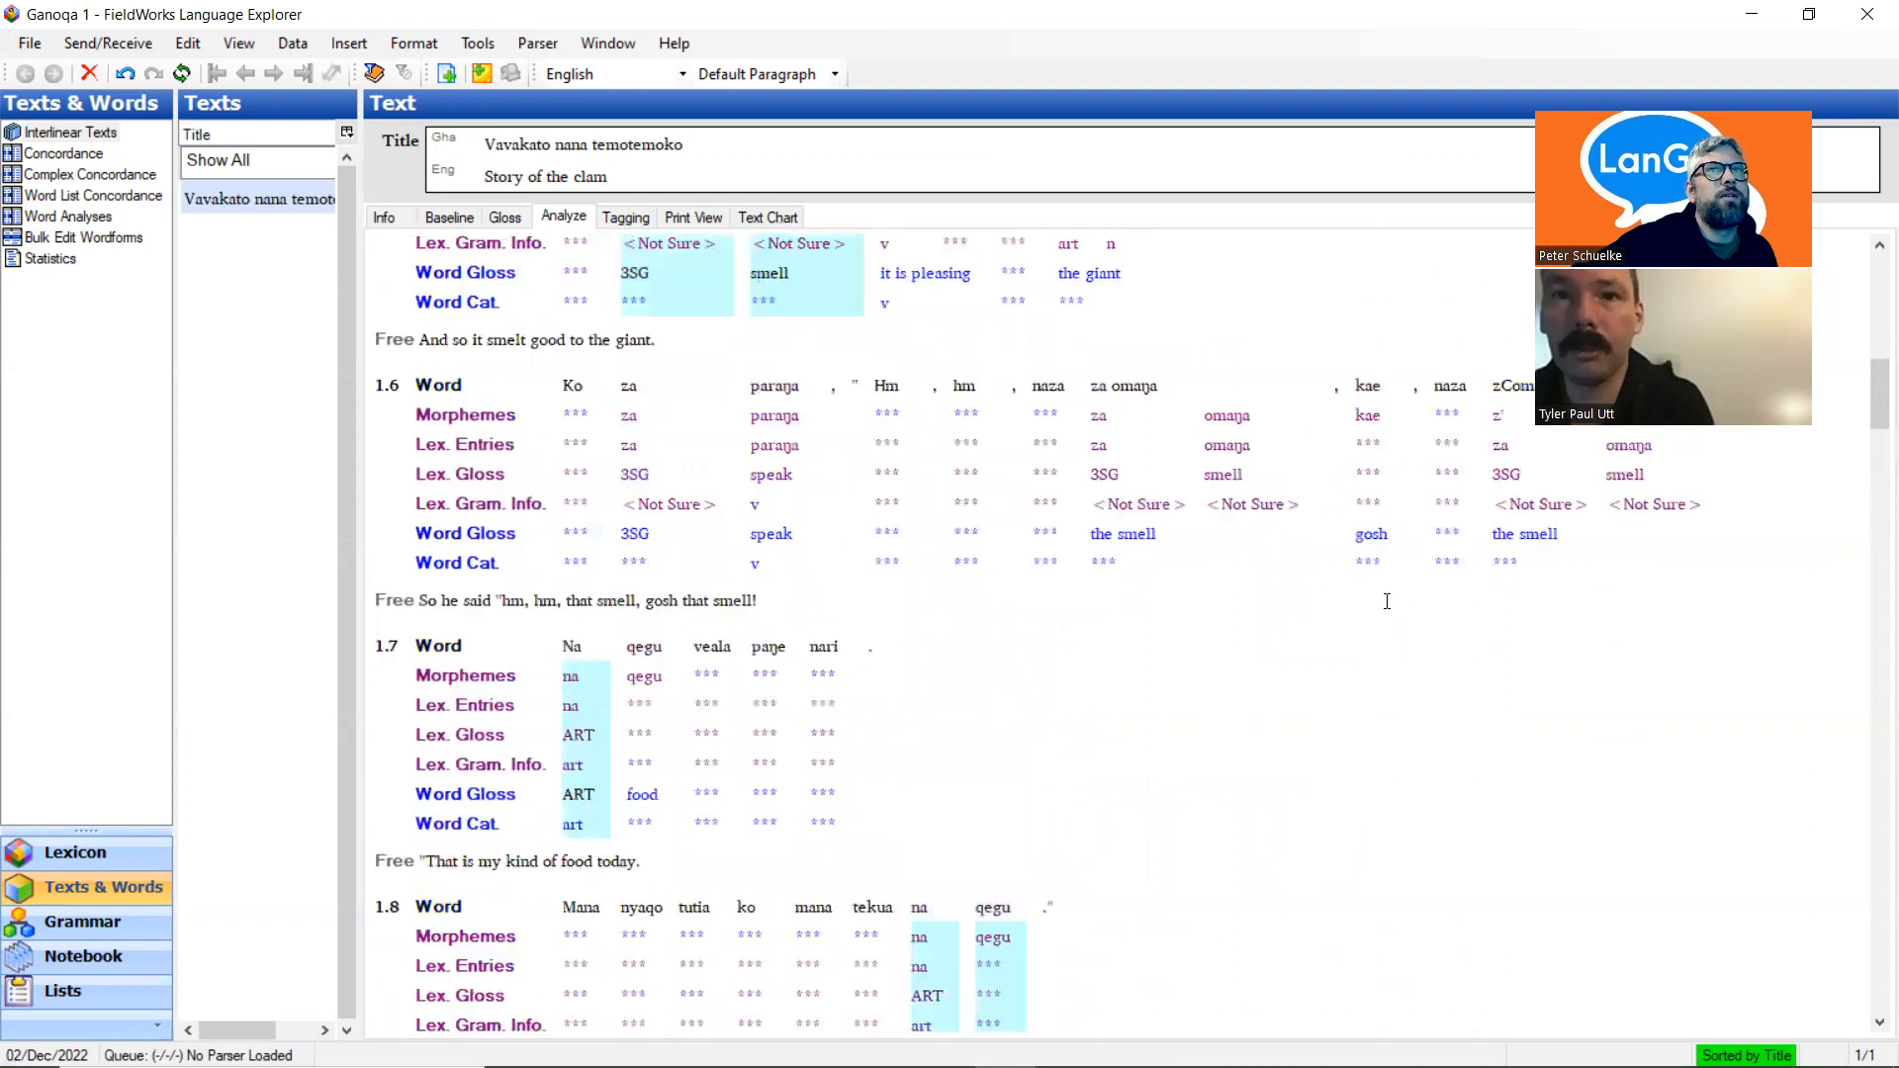
pyautogui.scroll(-8, 1312, 799)
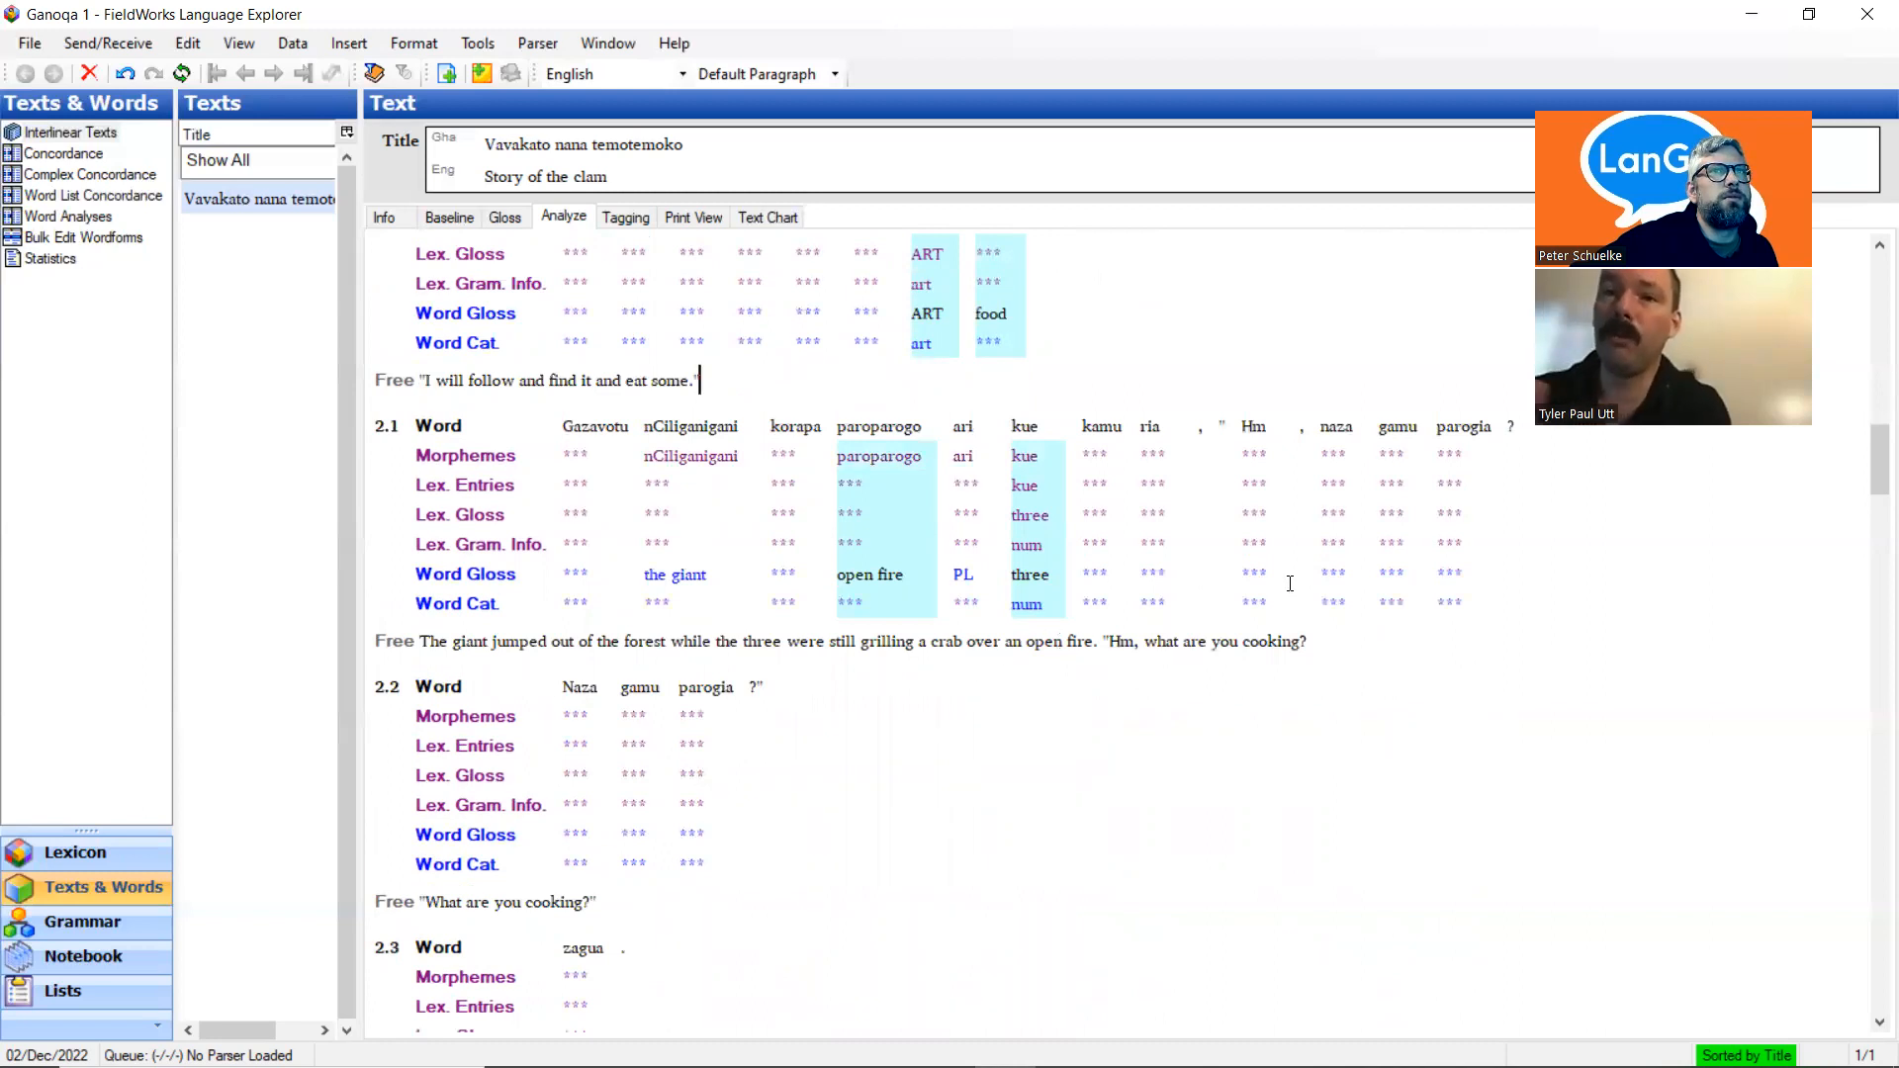
# Create a lexical entry for the word gamu in line 2.1 with gloss 2PL and category Pronoun
pyautogui.click(1392, 431)
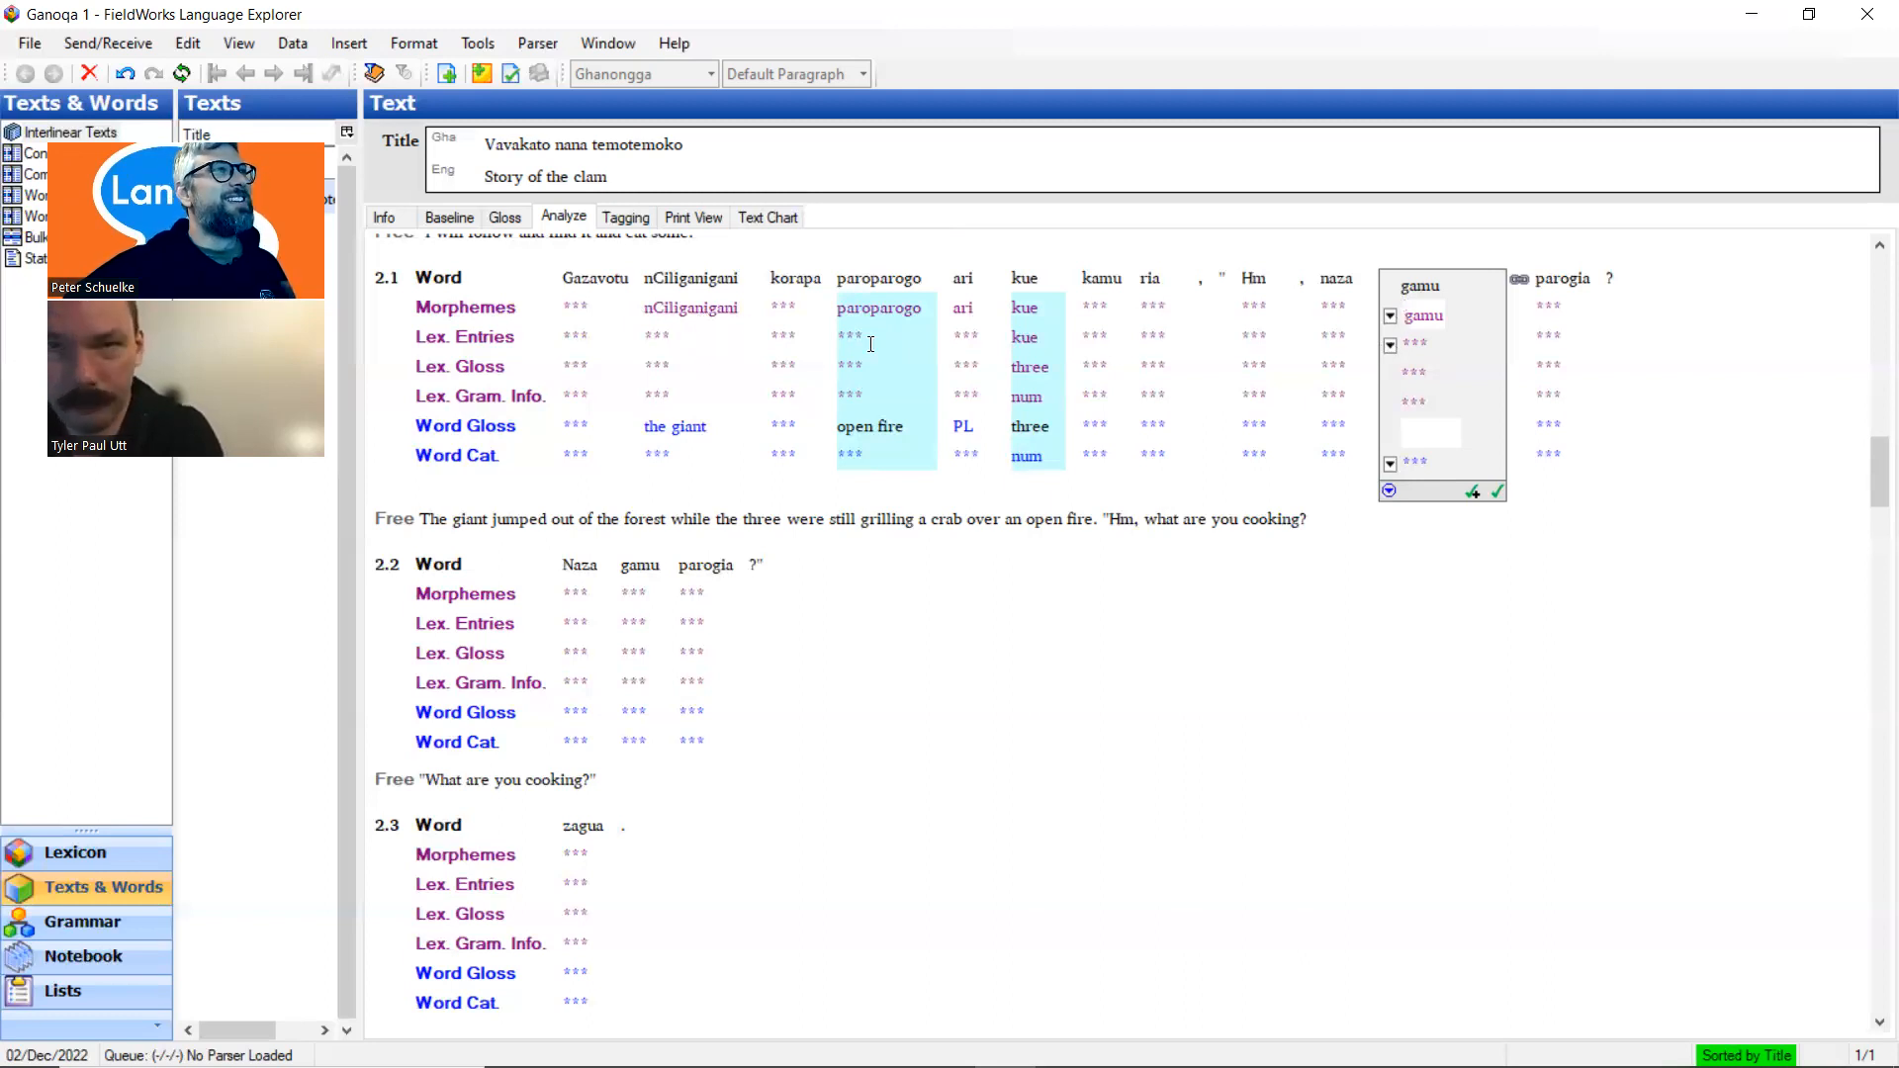
pyautogui.click(1388, 346)
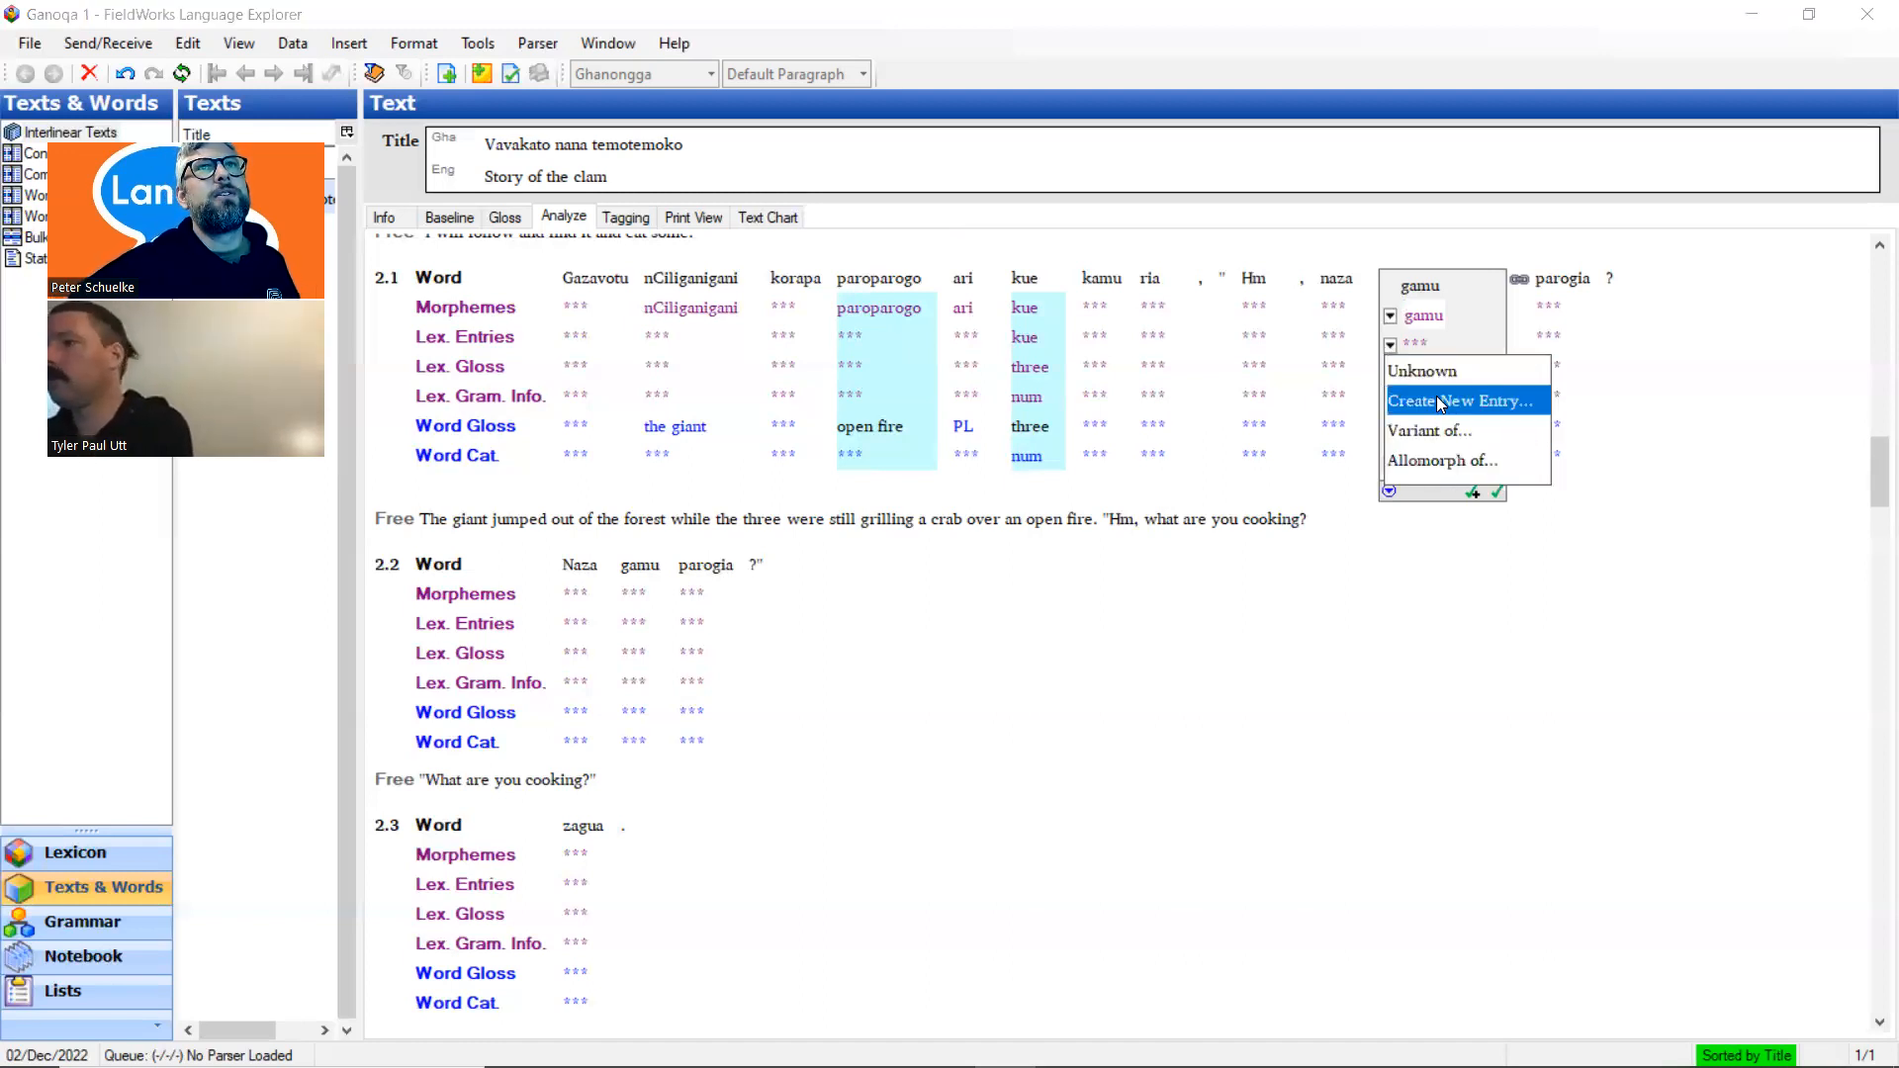
pyautogui.click(1436, 399)
pyautogui.write('2PL')
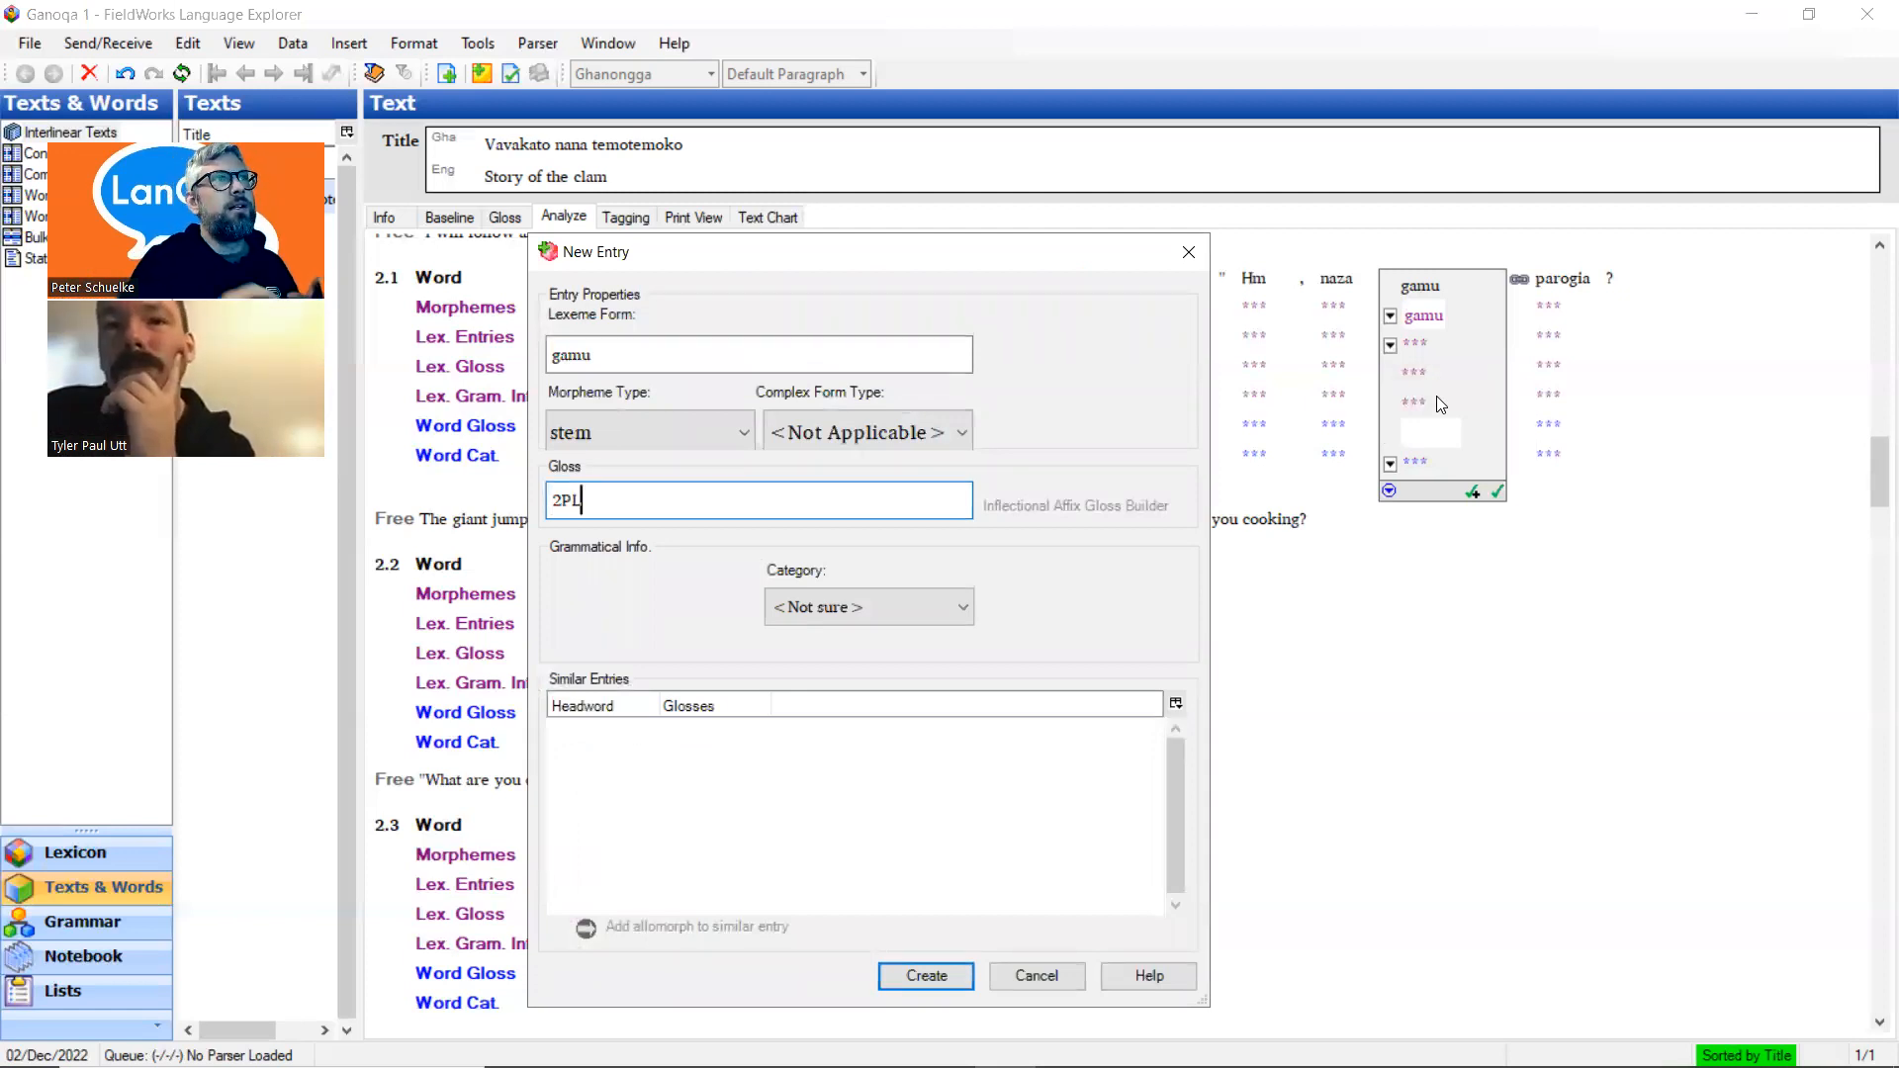
pyautogui.click(811, 593)
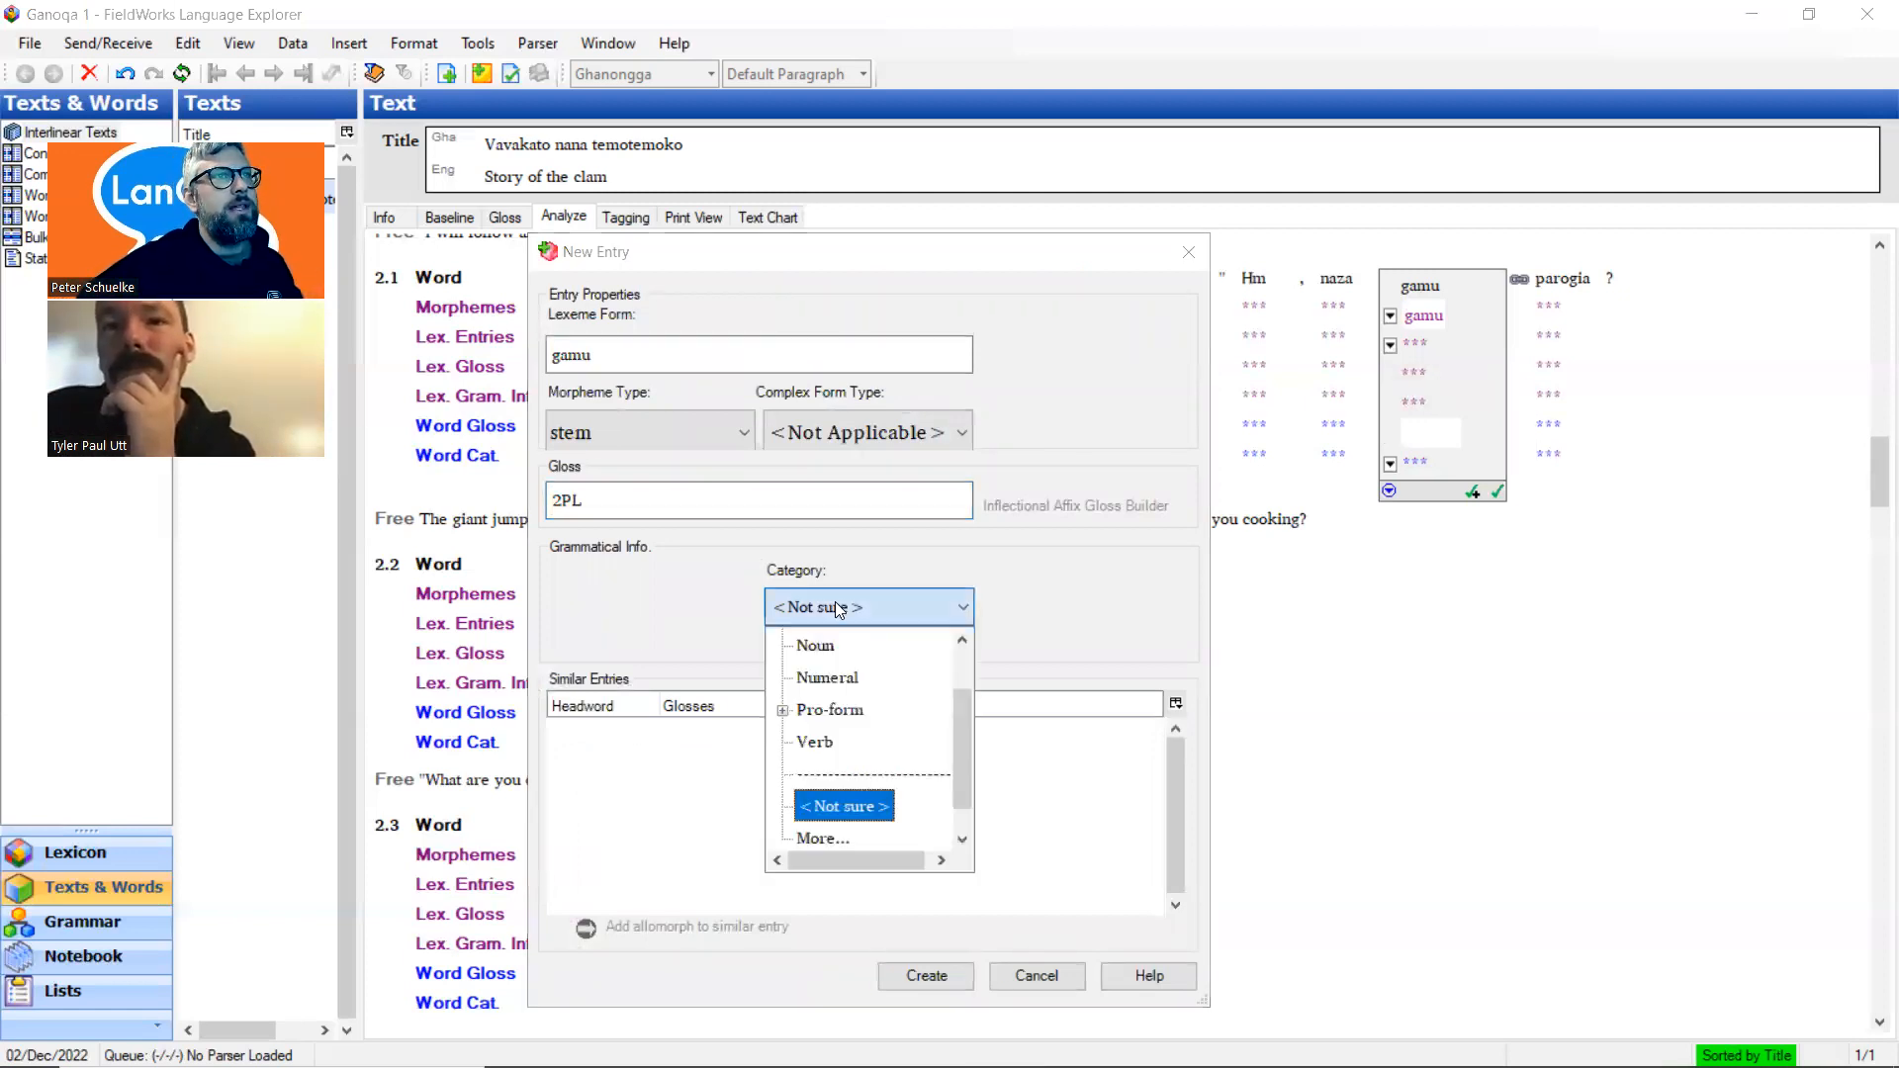
pyautogui.click(786, 710)
pyautogui.click(846, 744)
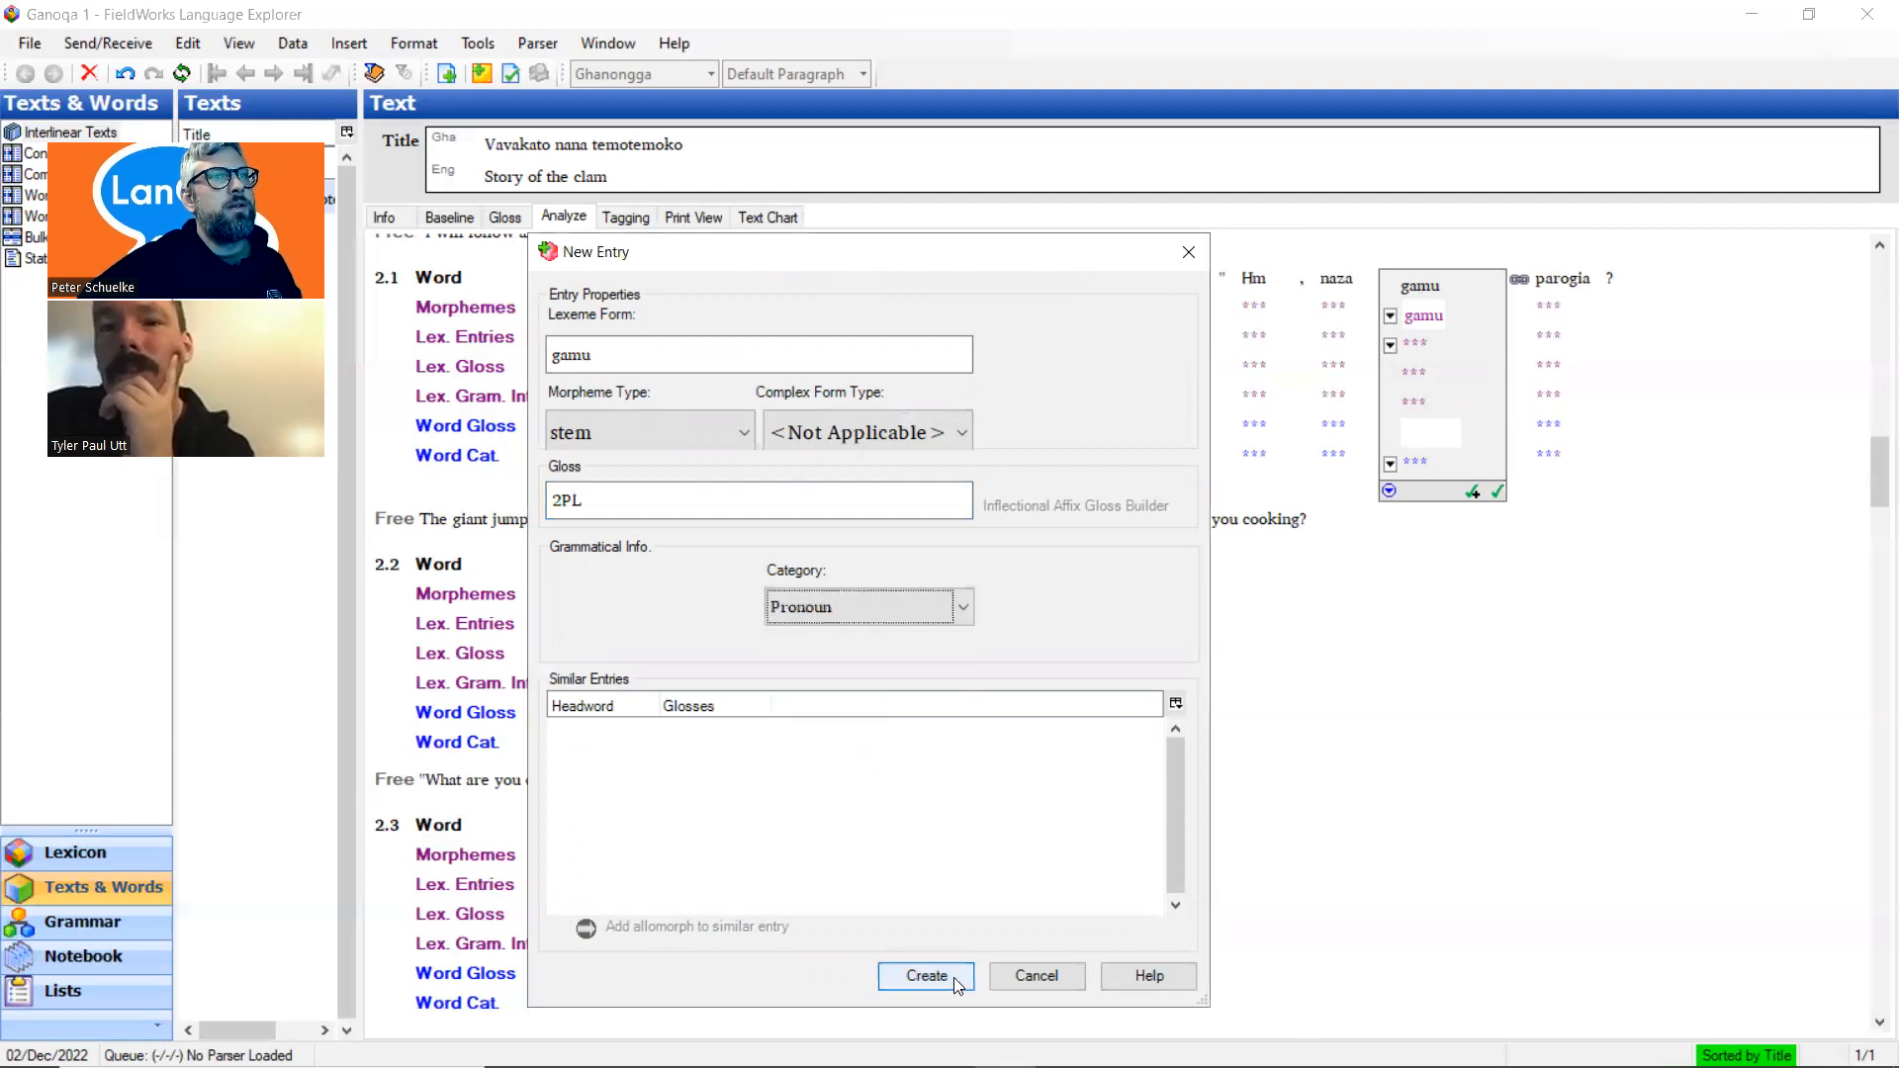
pyautogui.click(952, 978)
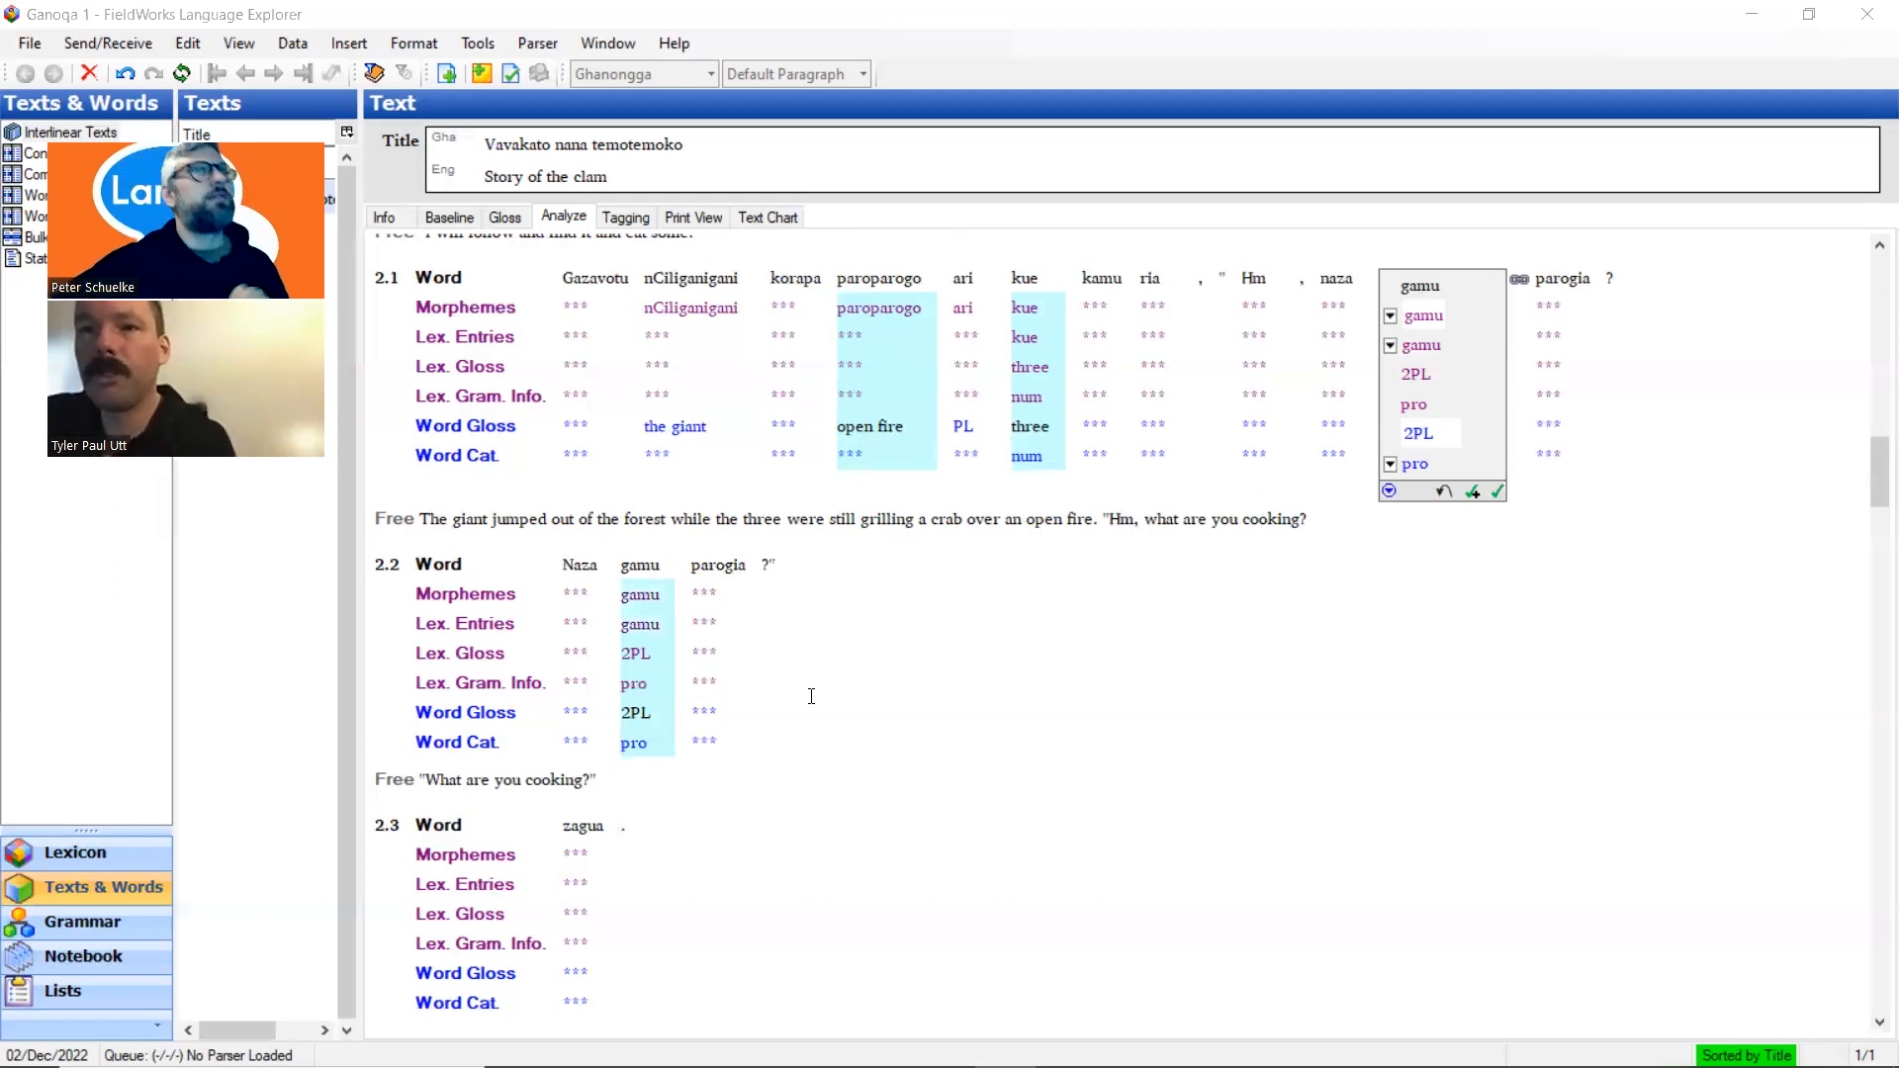
# Set the word gloss of gamu in line 2.1 to "you" and leave its analysis
pyautogui.moveTo(1441, 439); pyautogui.dragTo(1389, 422)
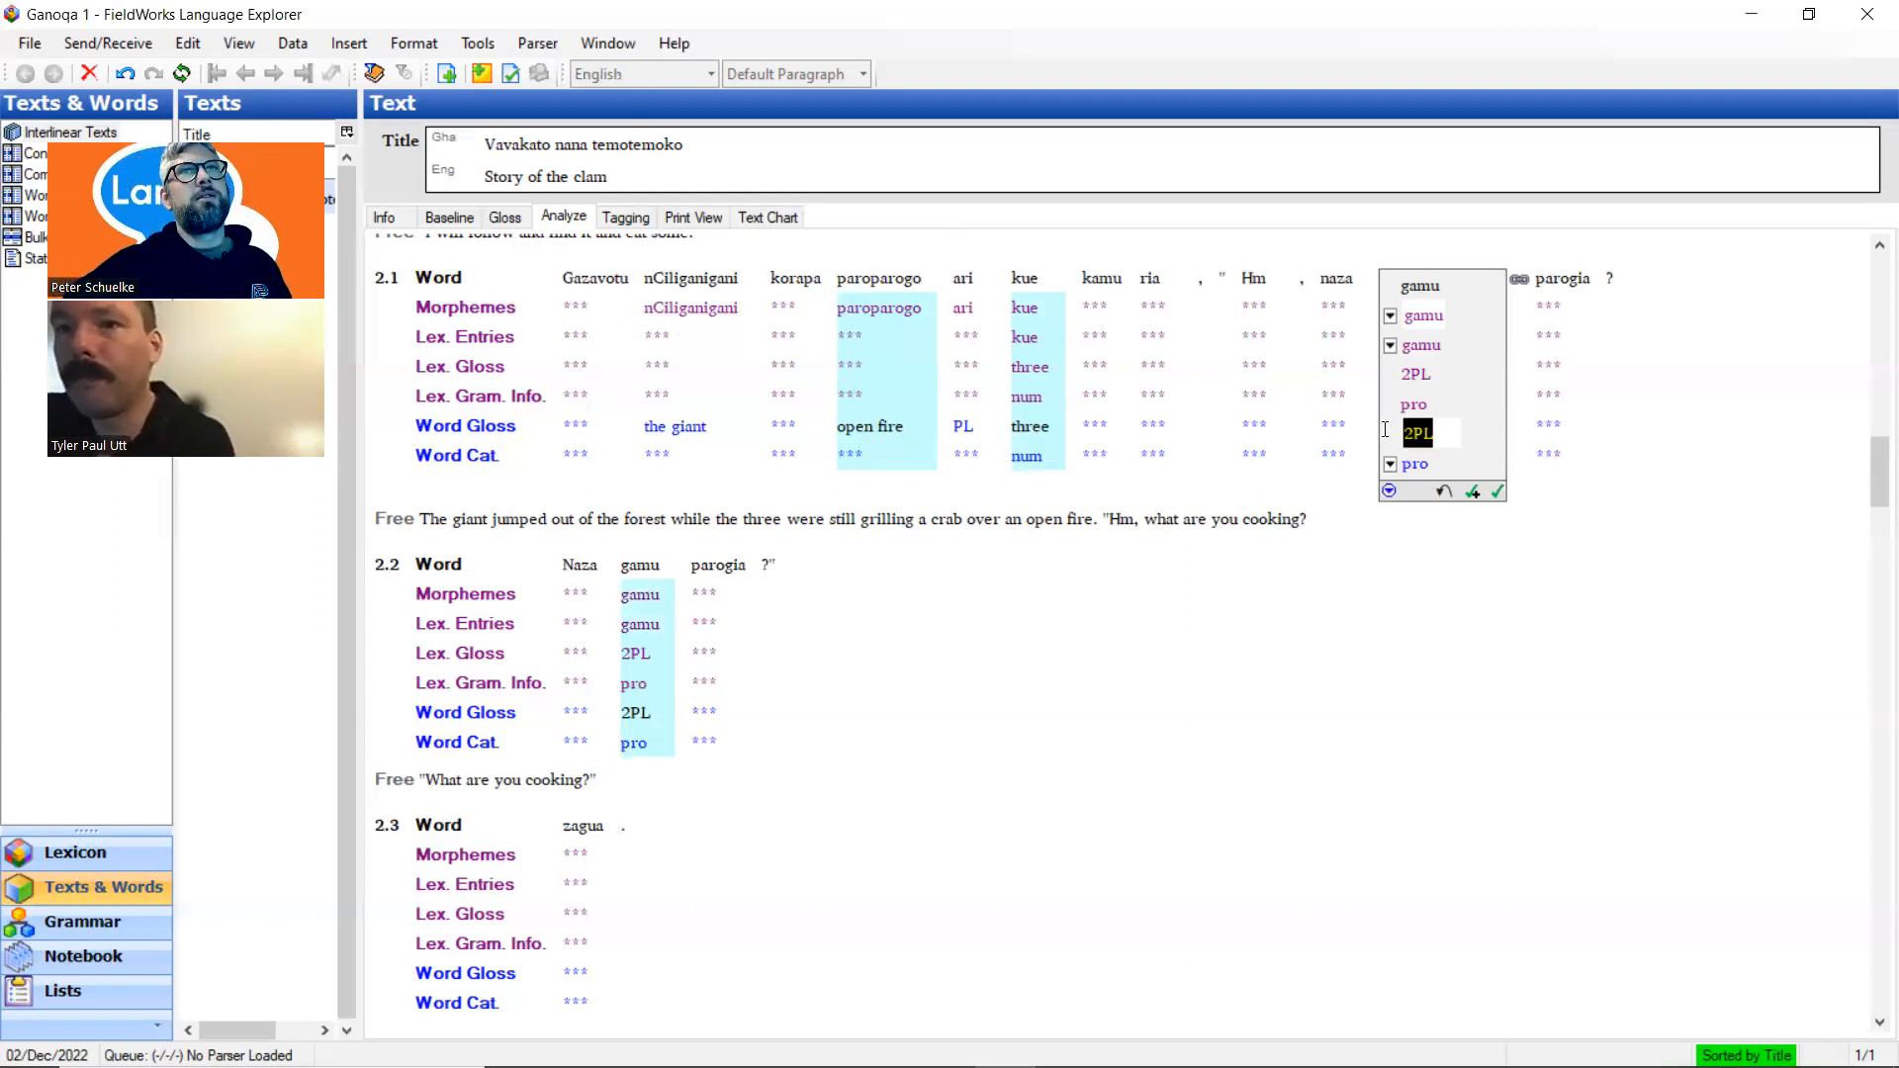
pyautogui.write('you')
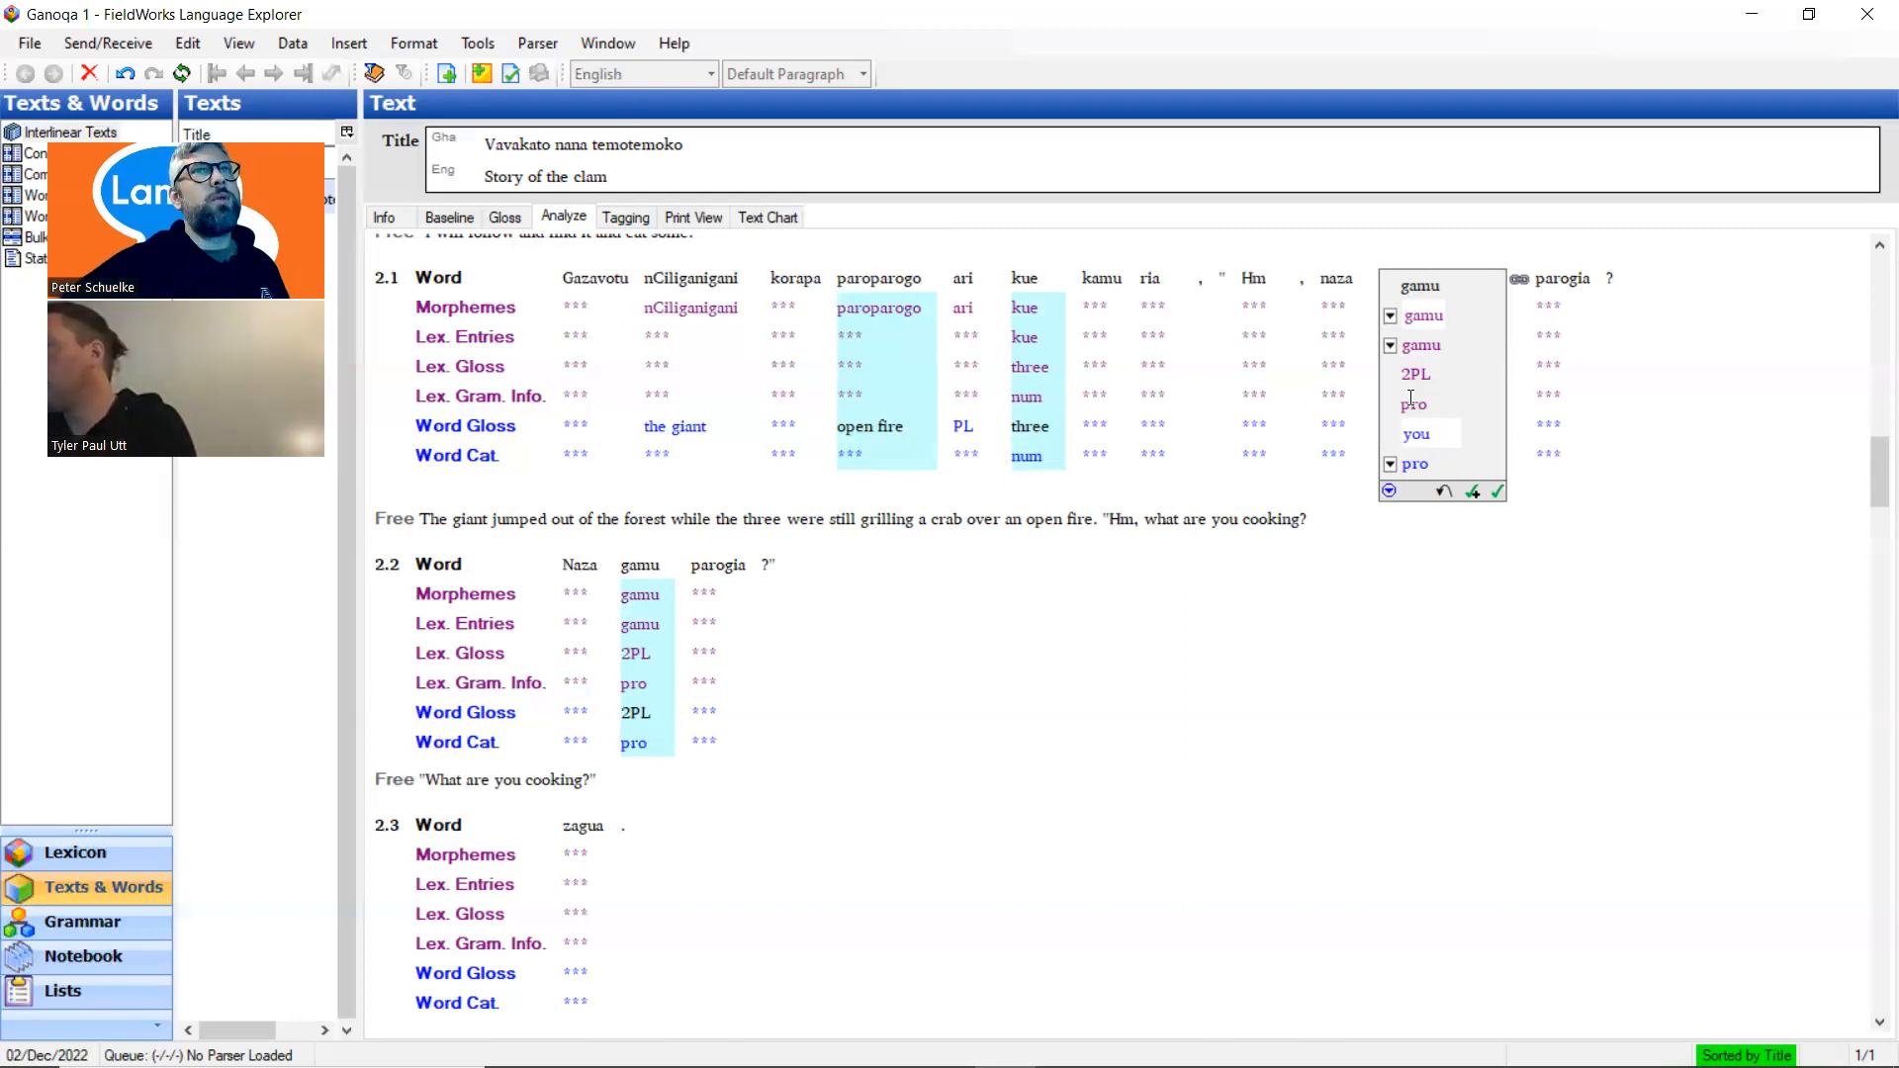
pyautogui.click(1341, 521)
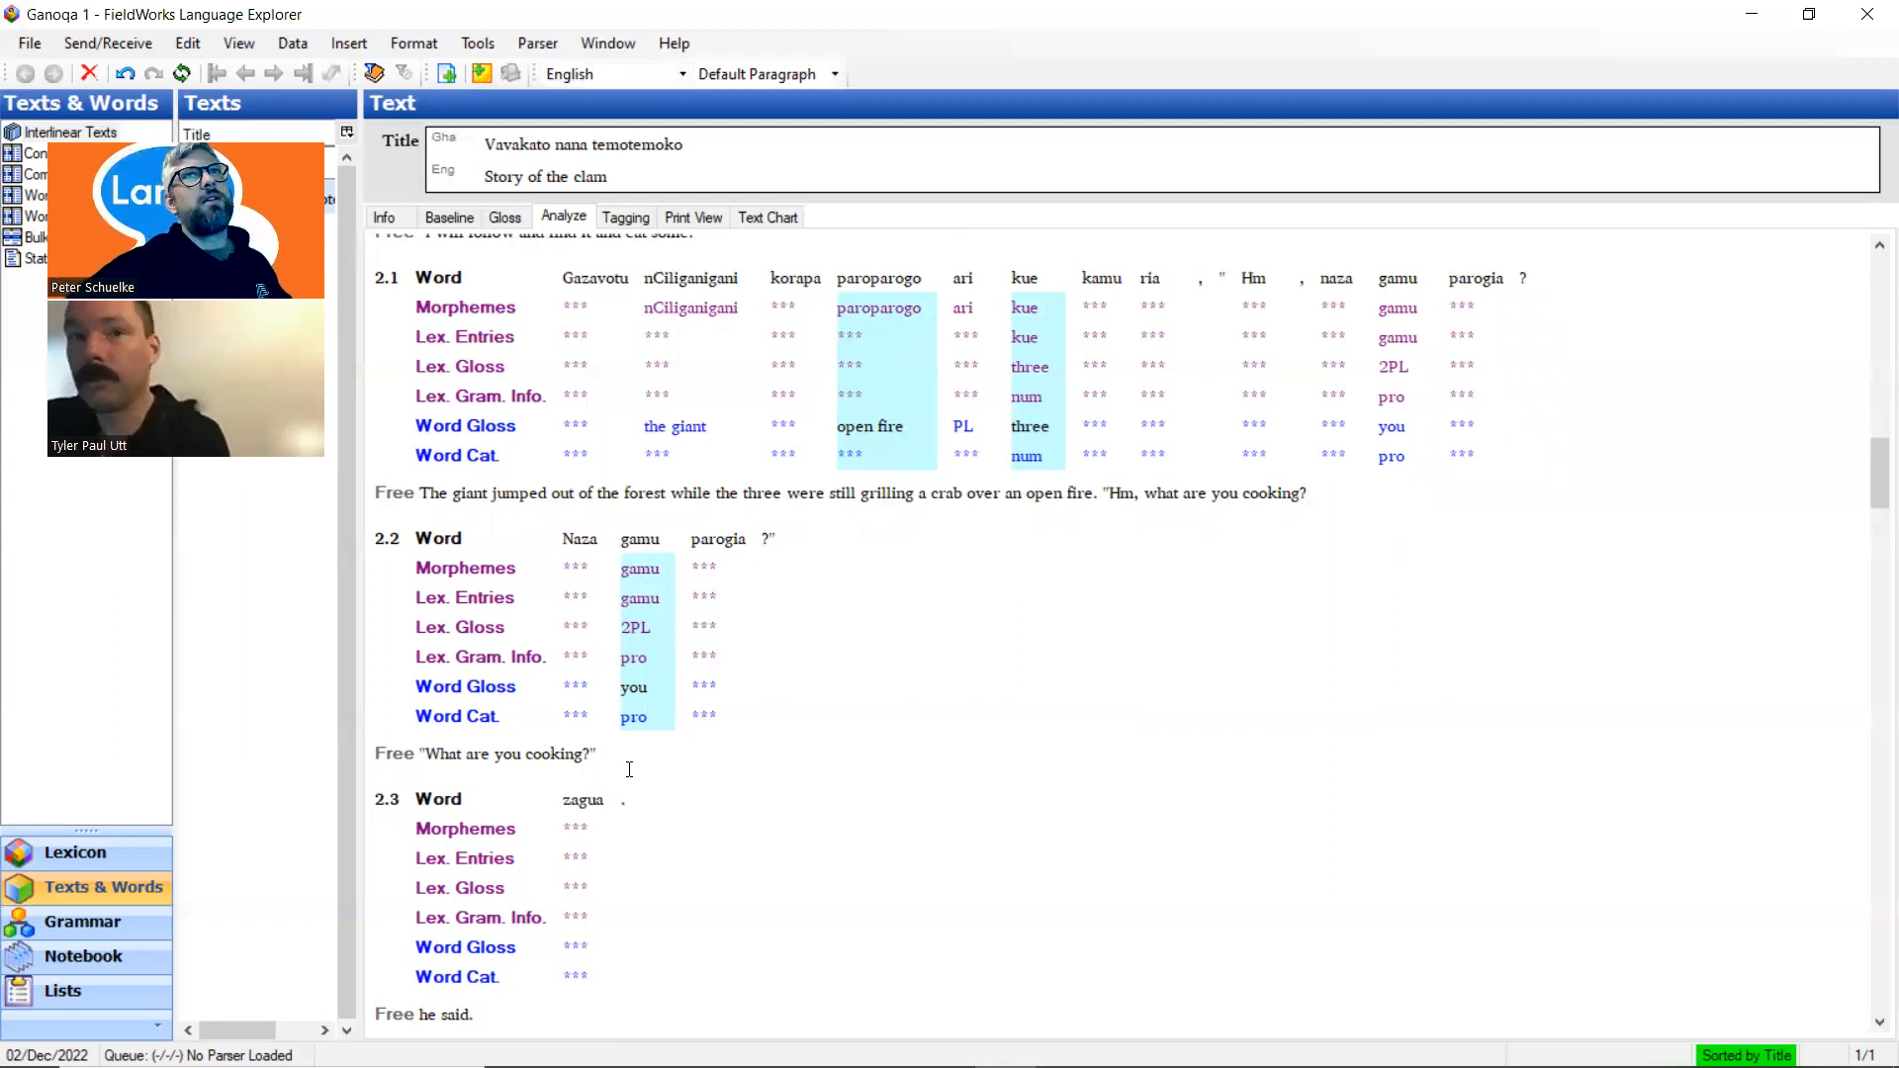
# Split the word parogia in line 2.1 into the stem parog and the suffix -ia
pyautogui.click(1513, 366)
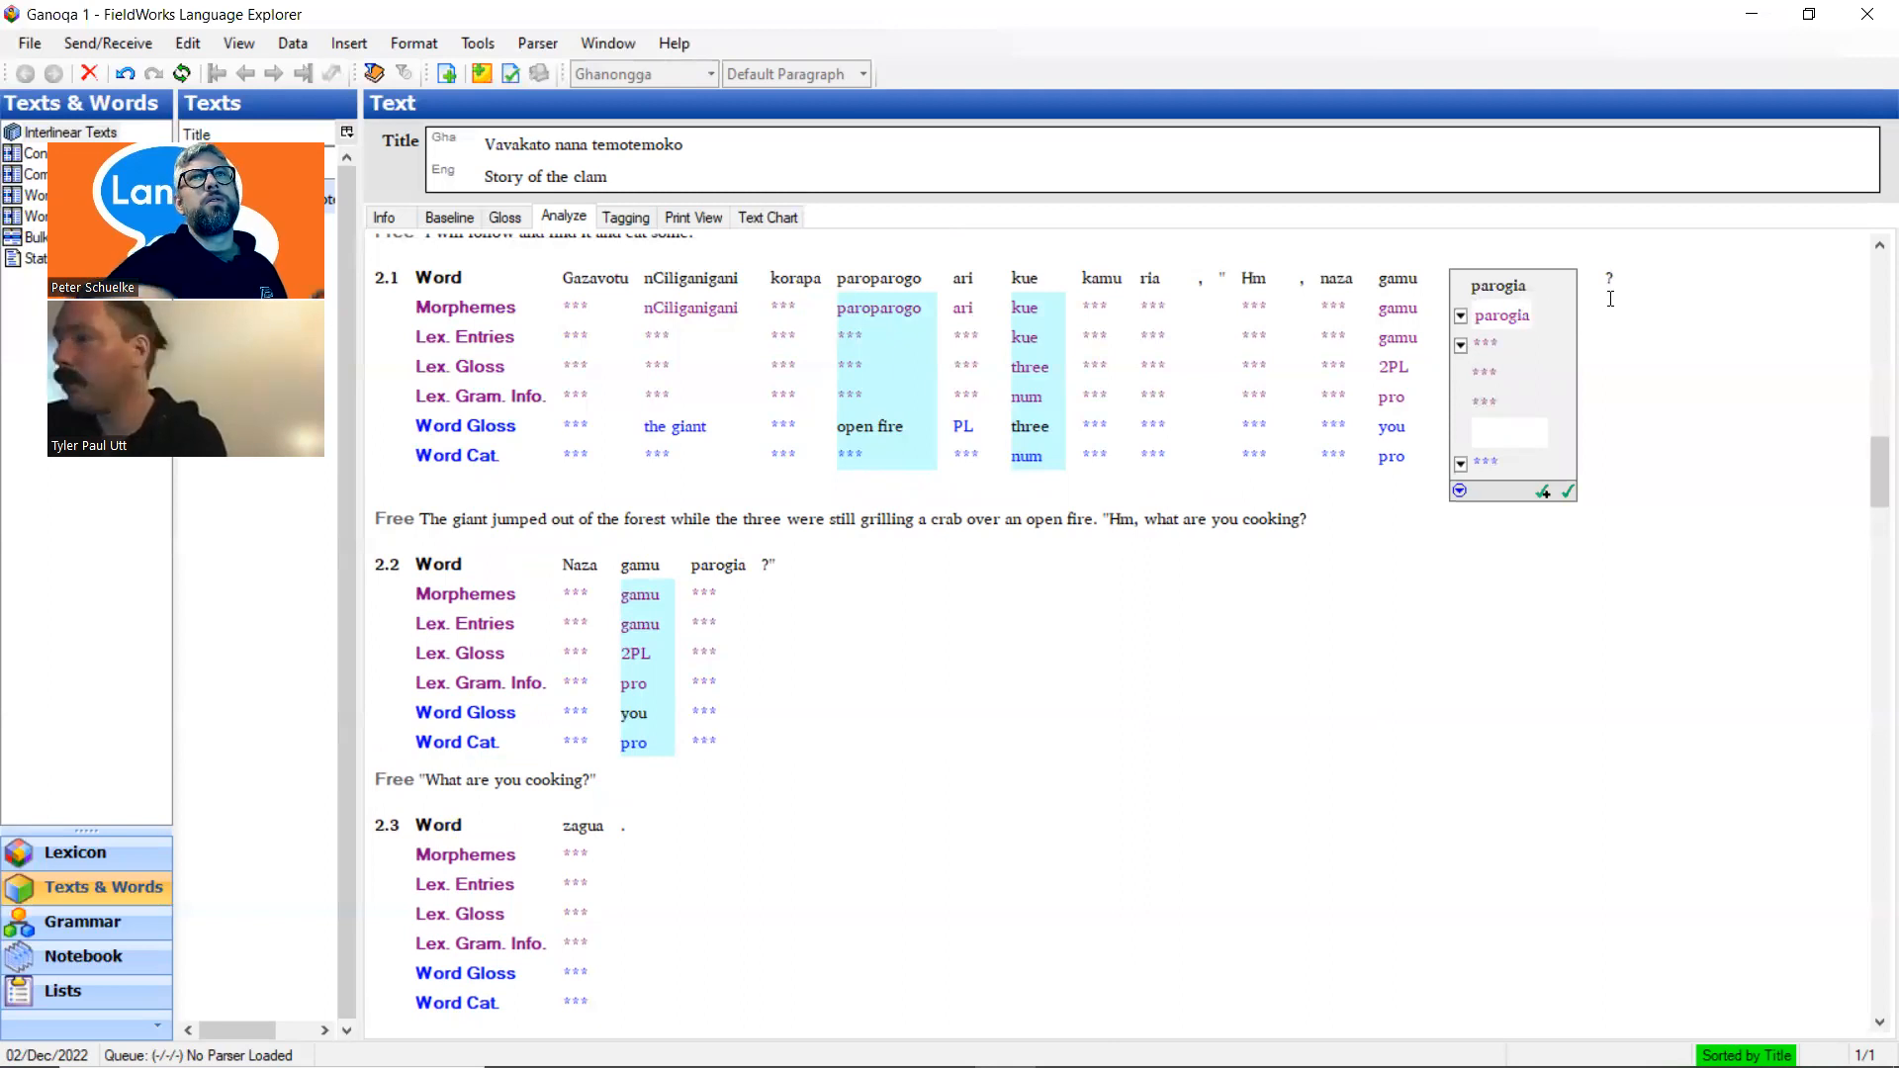
pyautogui.press('Left')
pyautogui.press('Left')
pyautogui.write('-')
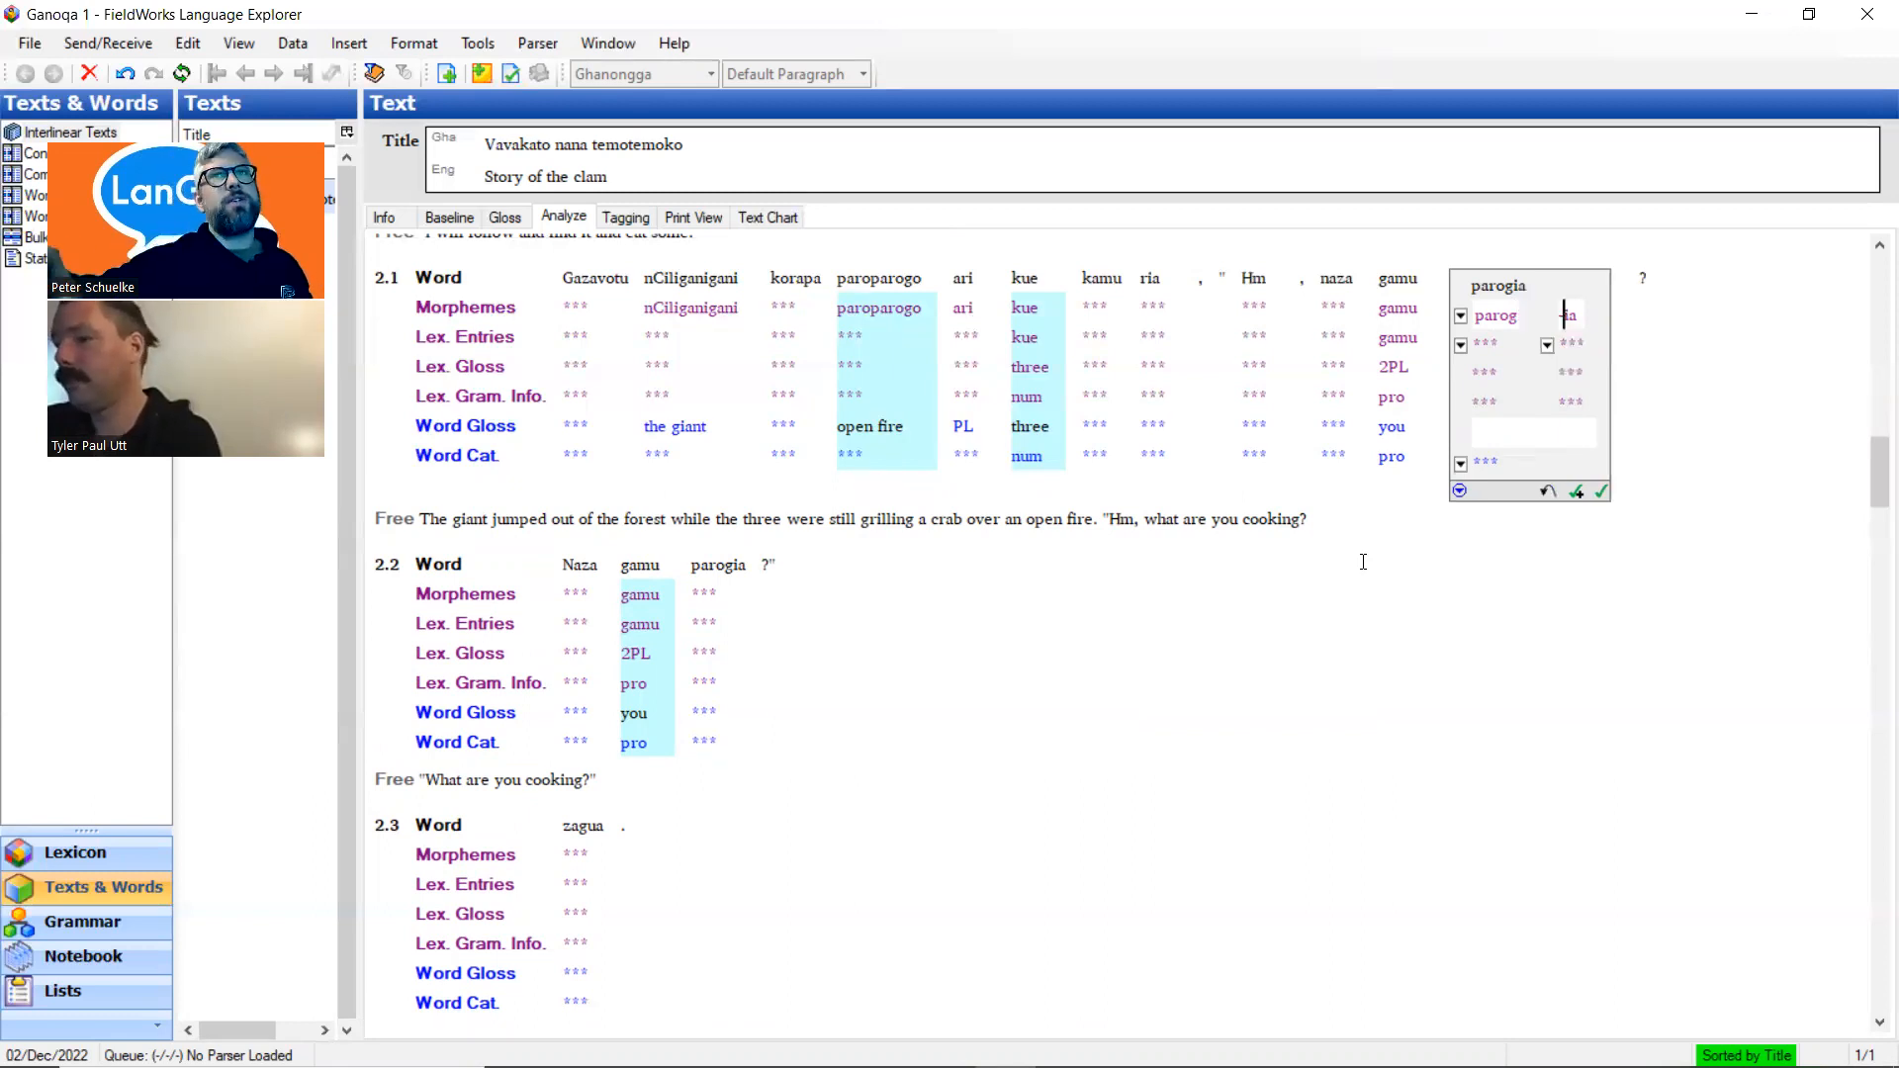
# Create a lexical entry for the stem parog in parogia with gloss "roast" and category Verb
pyautogui.click(1461, 345)
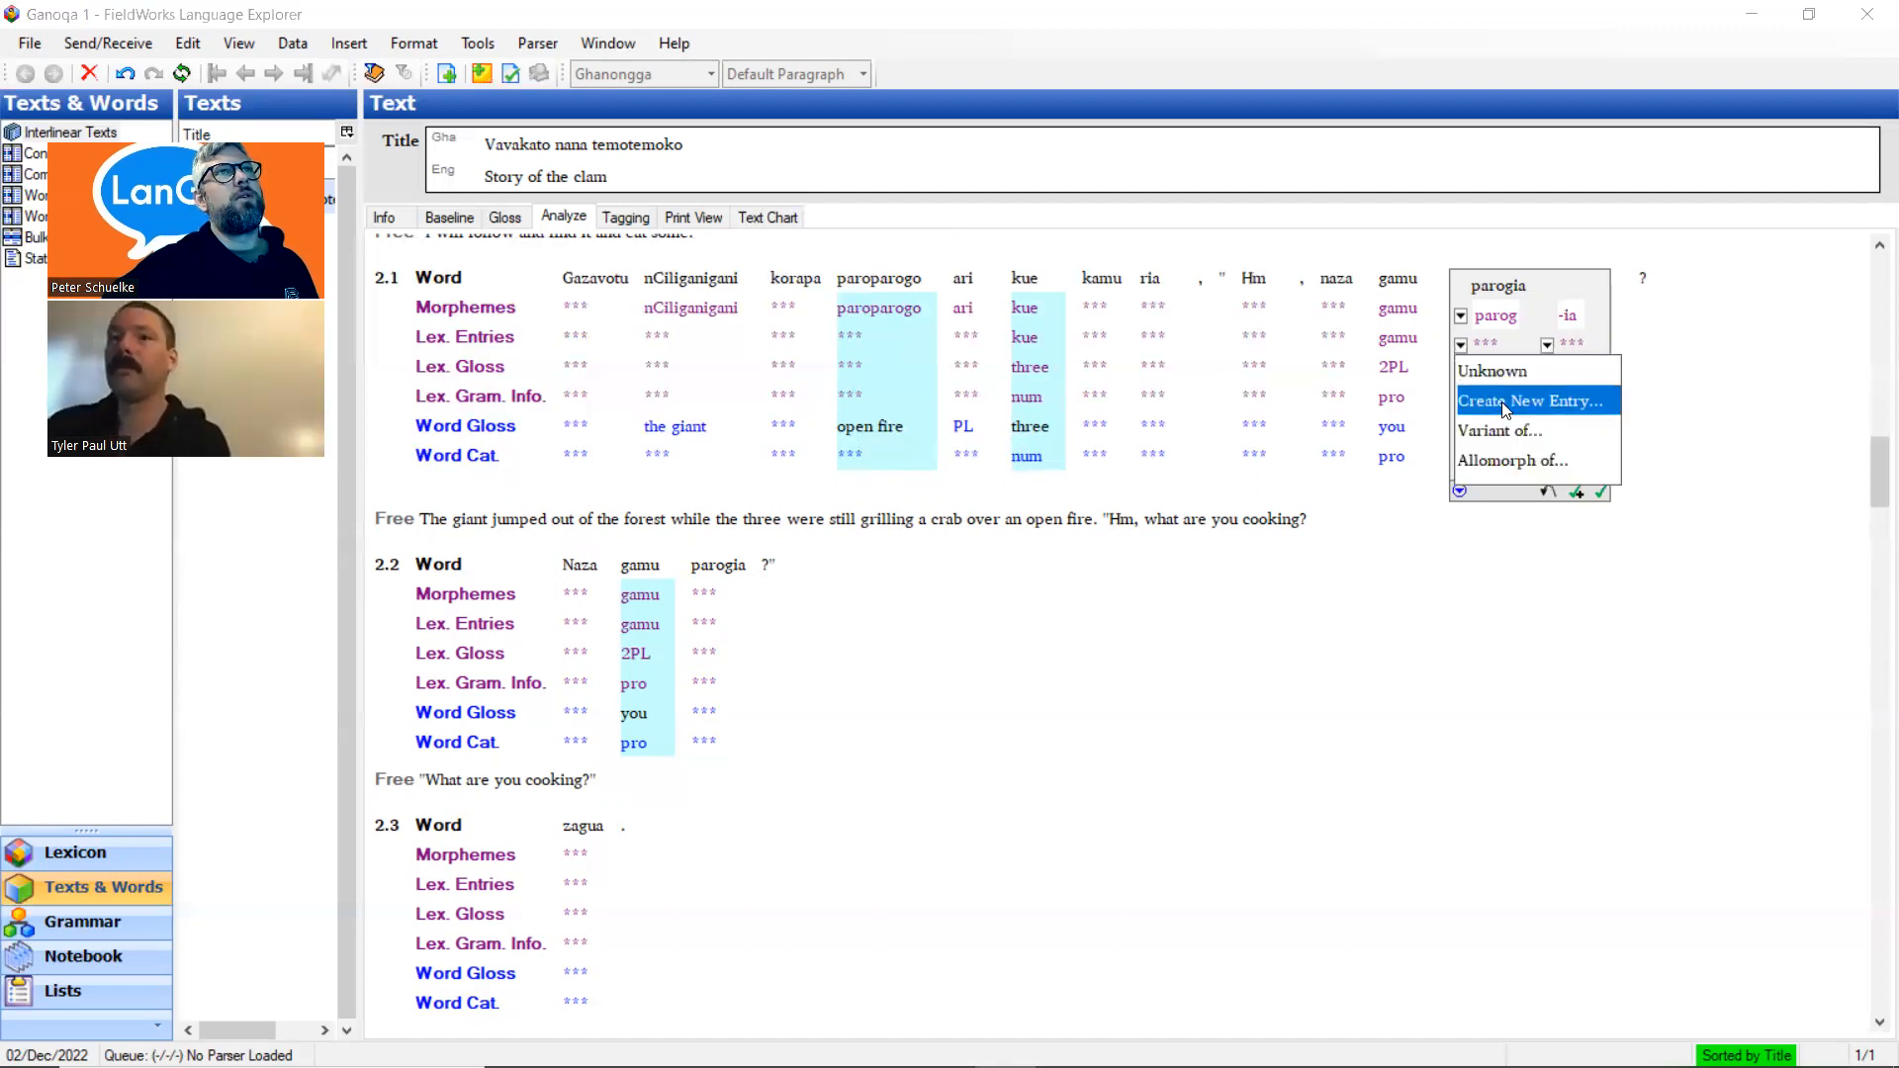
pyautogui.scroll(5, 935, 405)
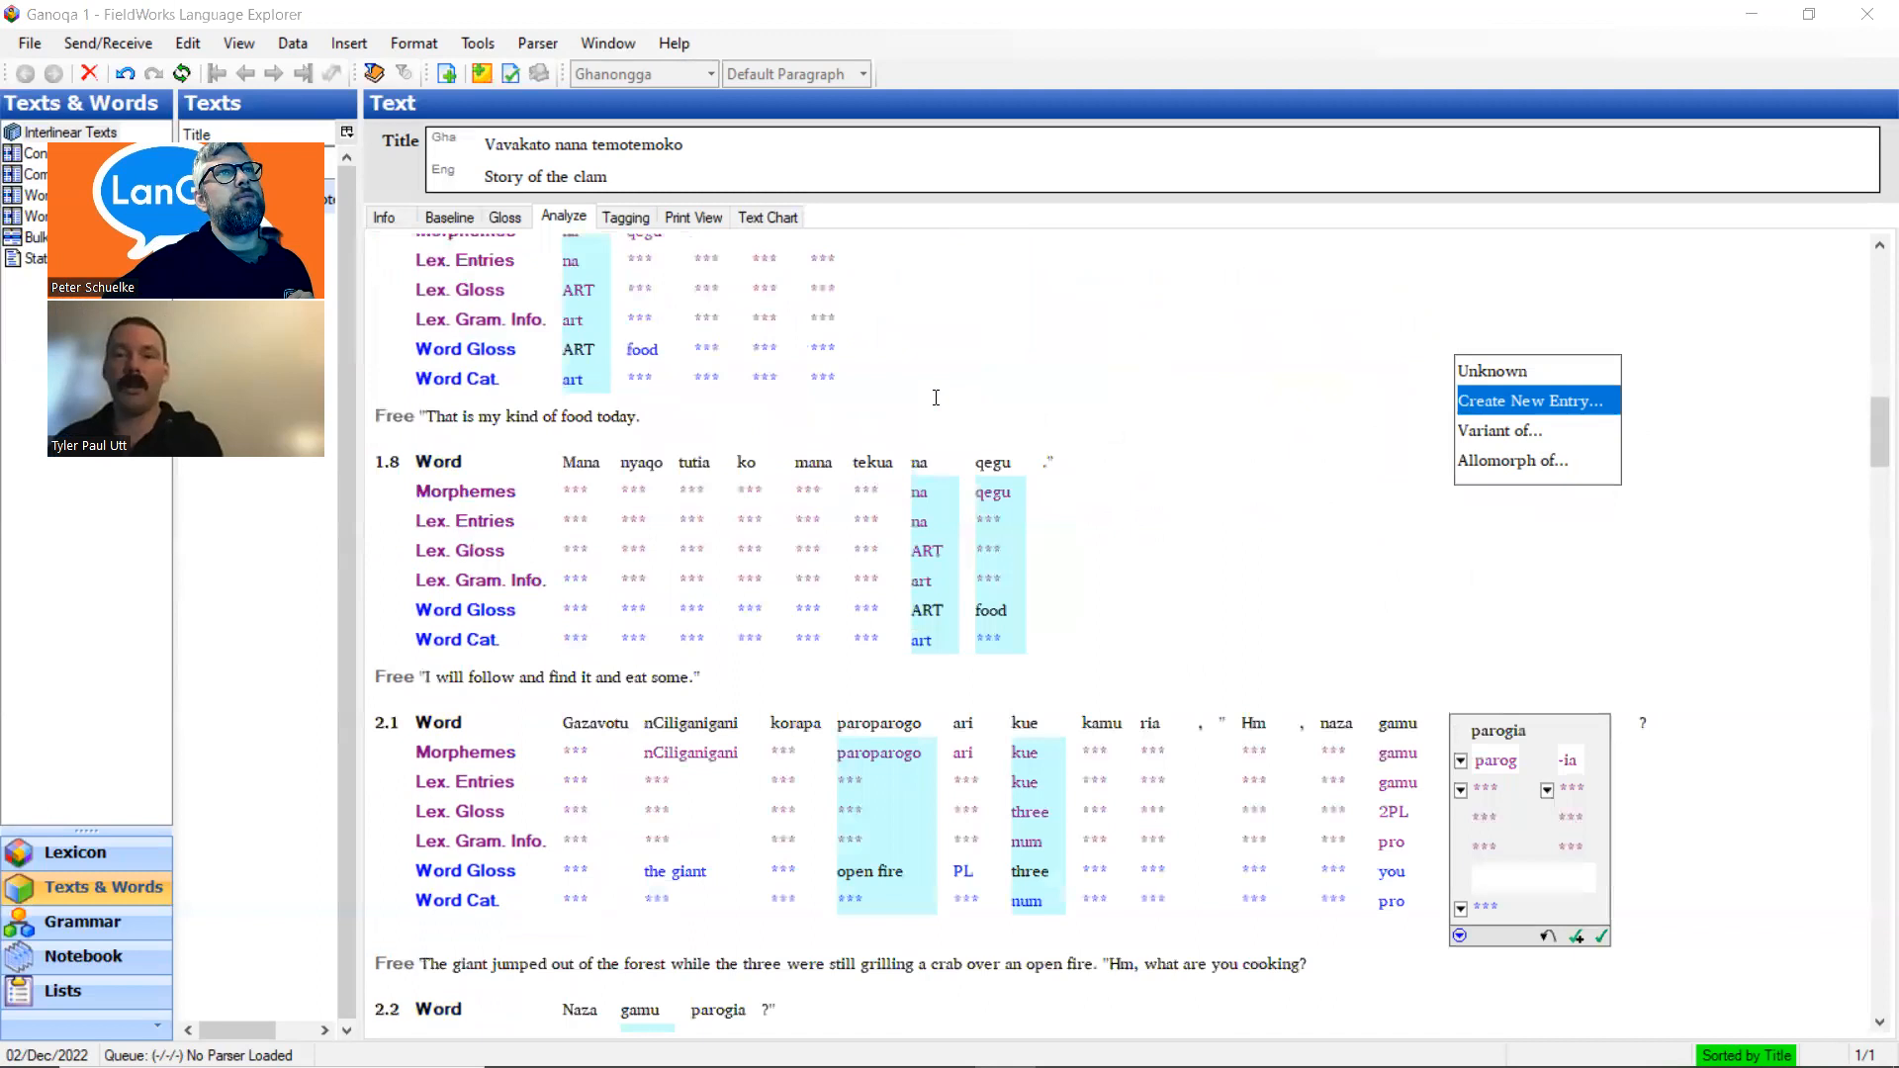
pyautogui.scroll(-5, 936, 399)
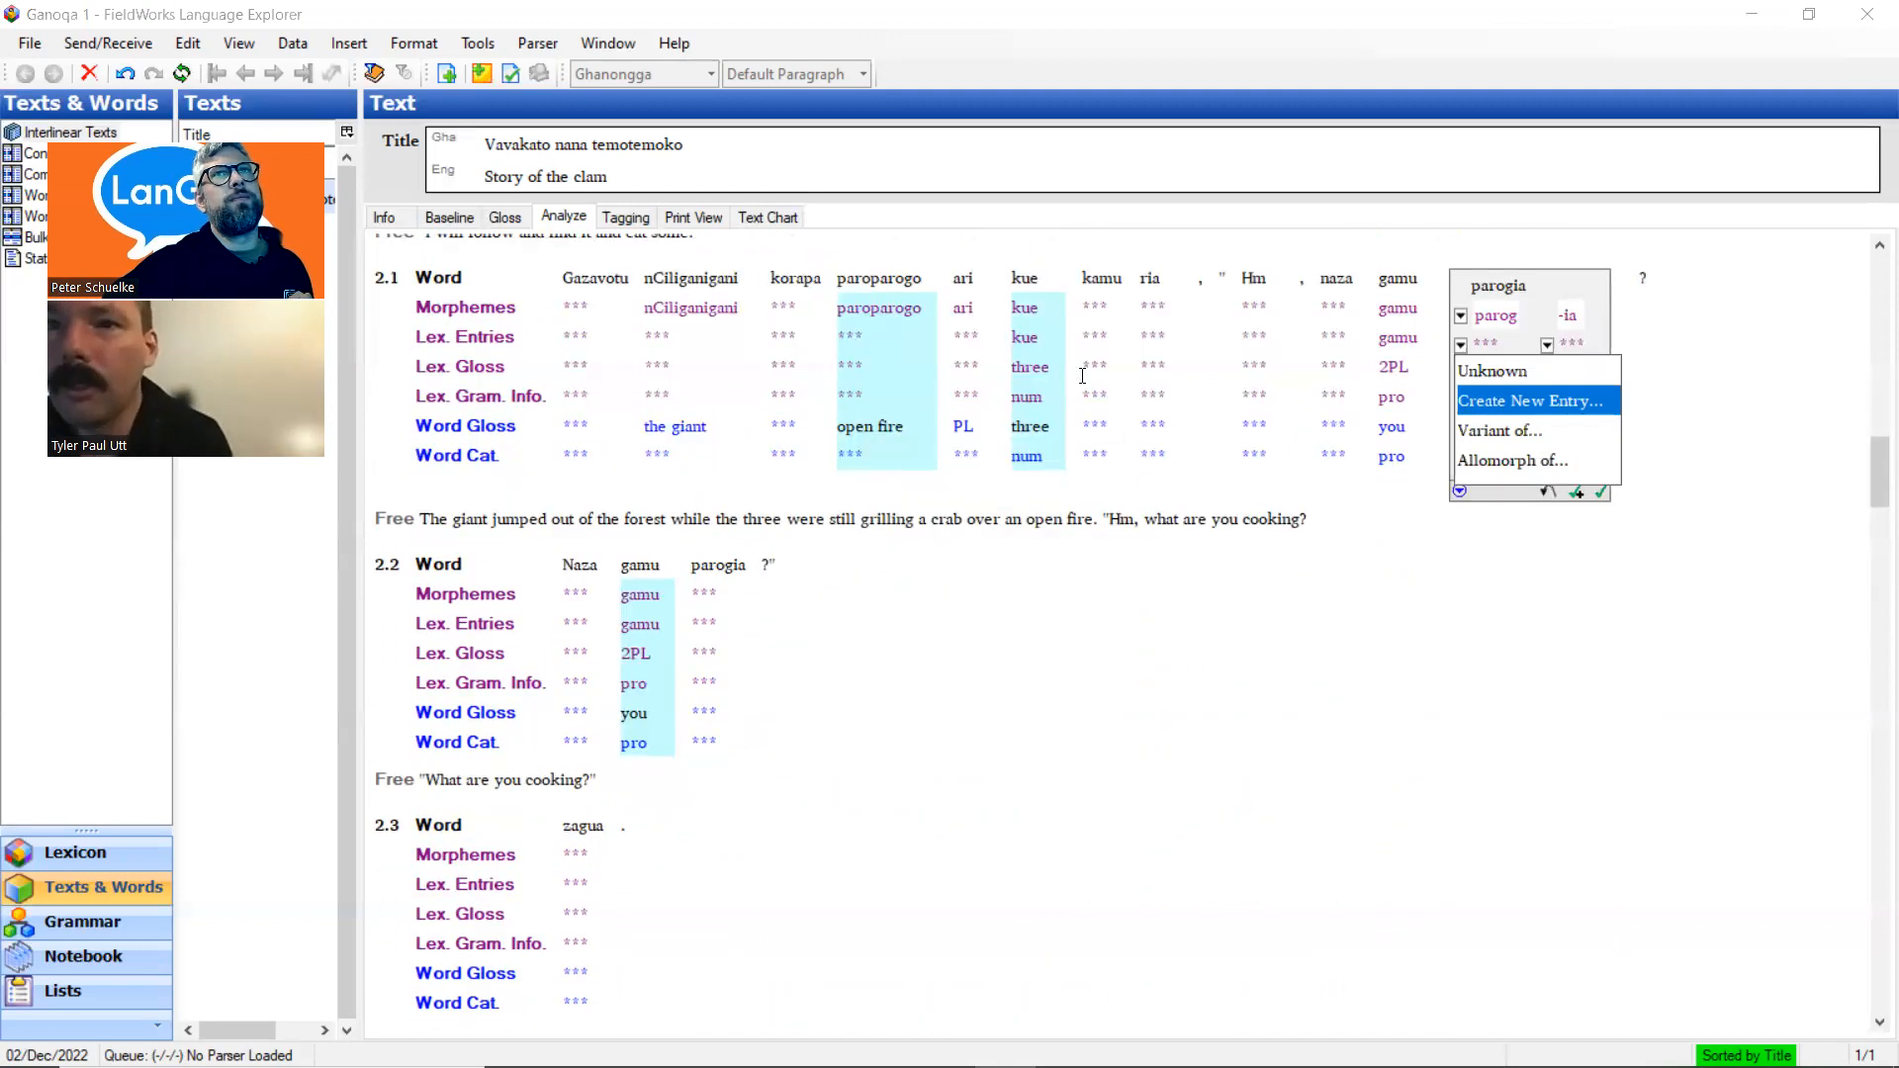
pyautogui.click(1500, 403)
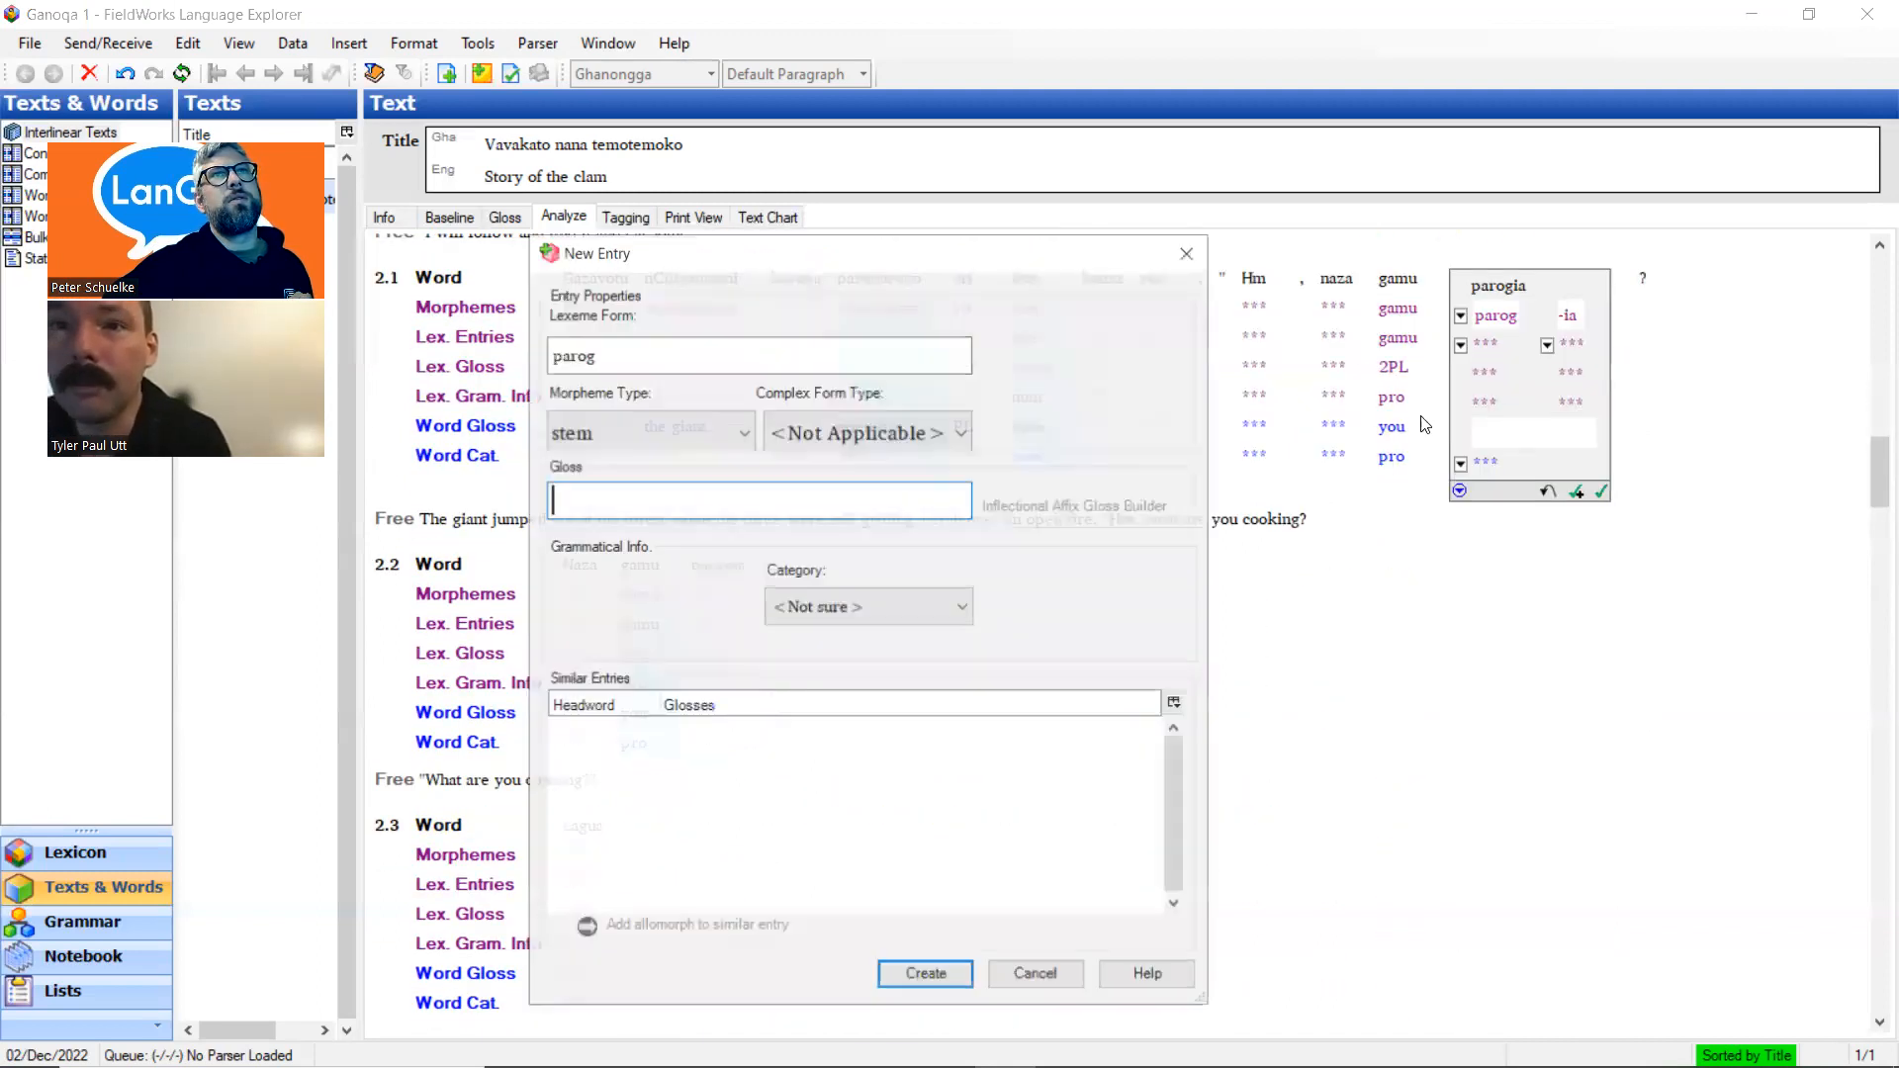
pyautogui.write('roast')
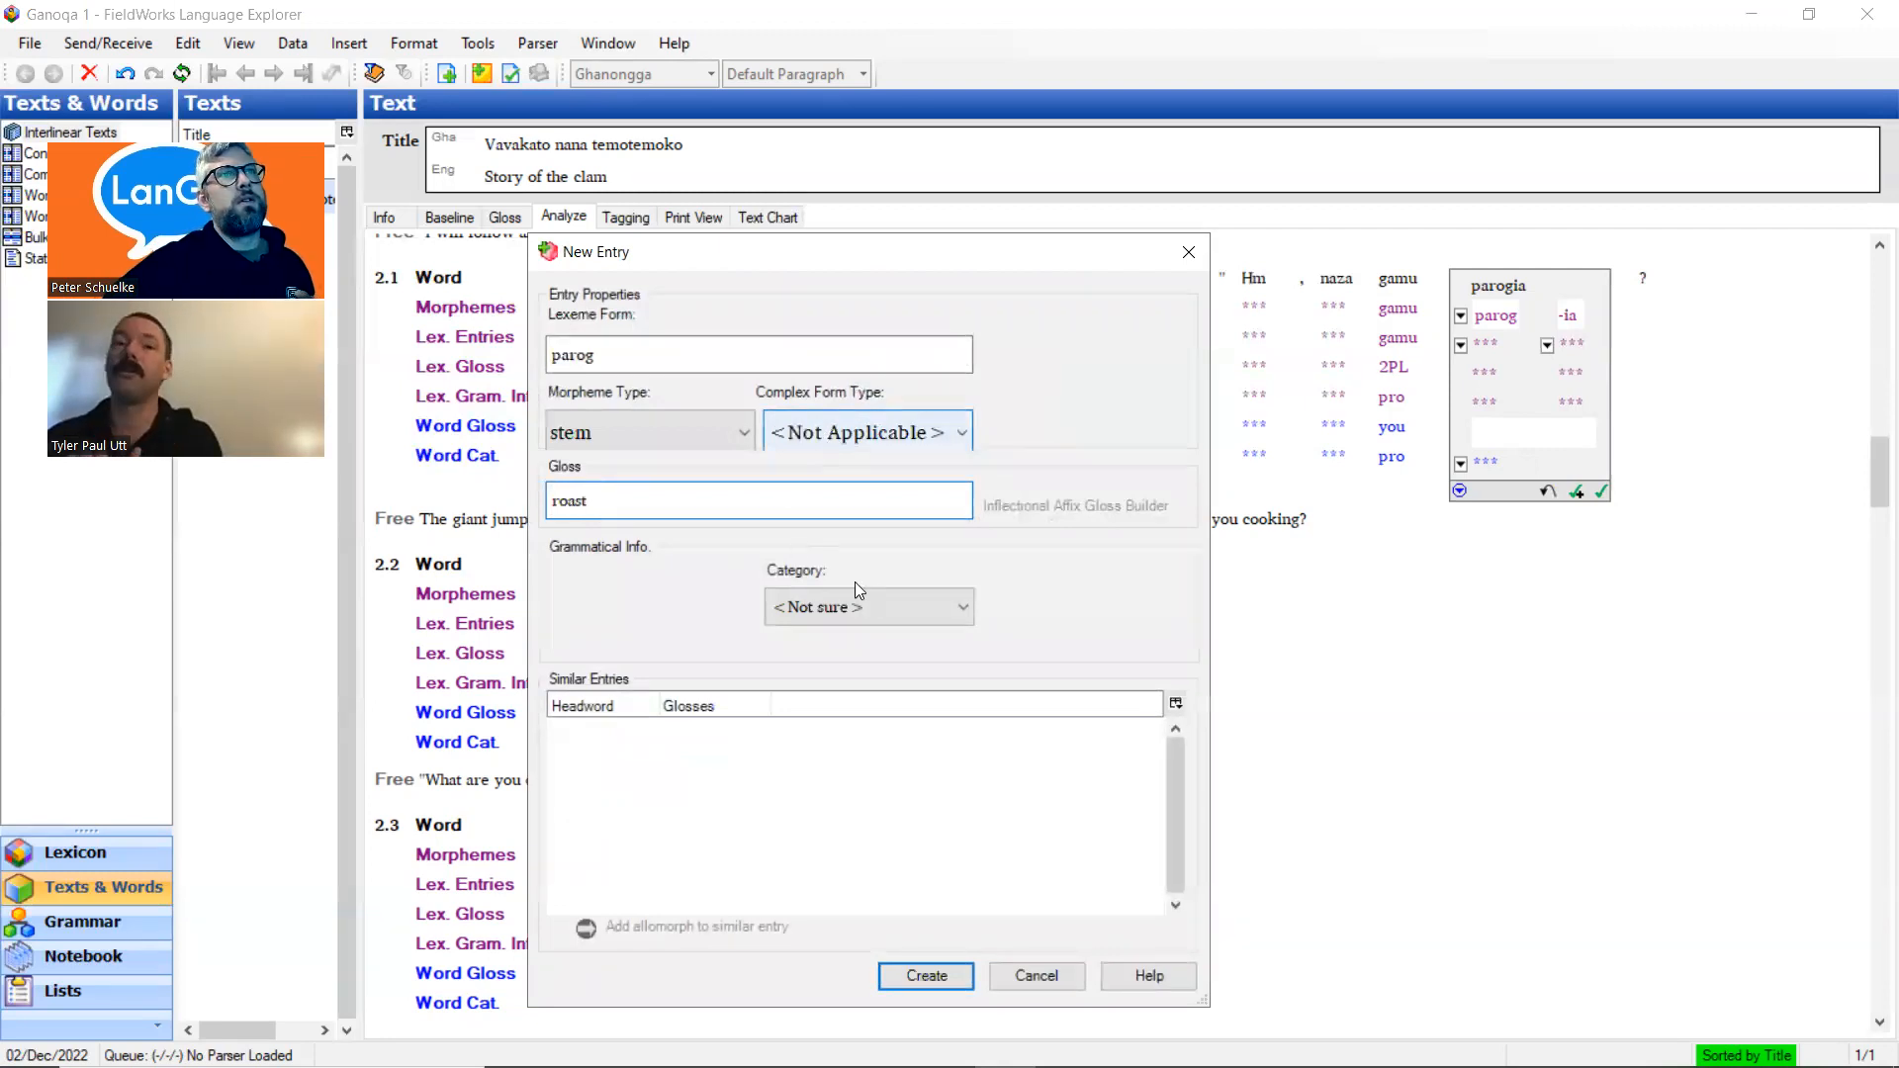
pyautogui.click(880, 600)
pyautogui.click(821, 742)
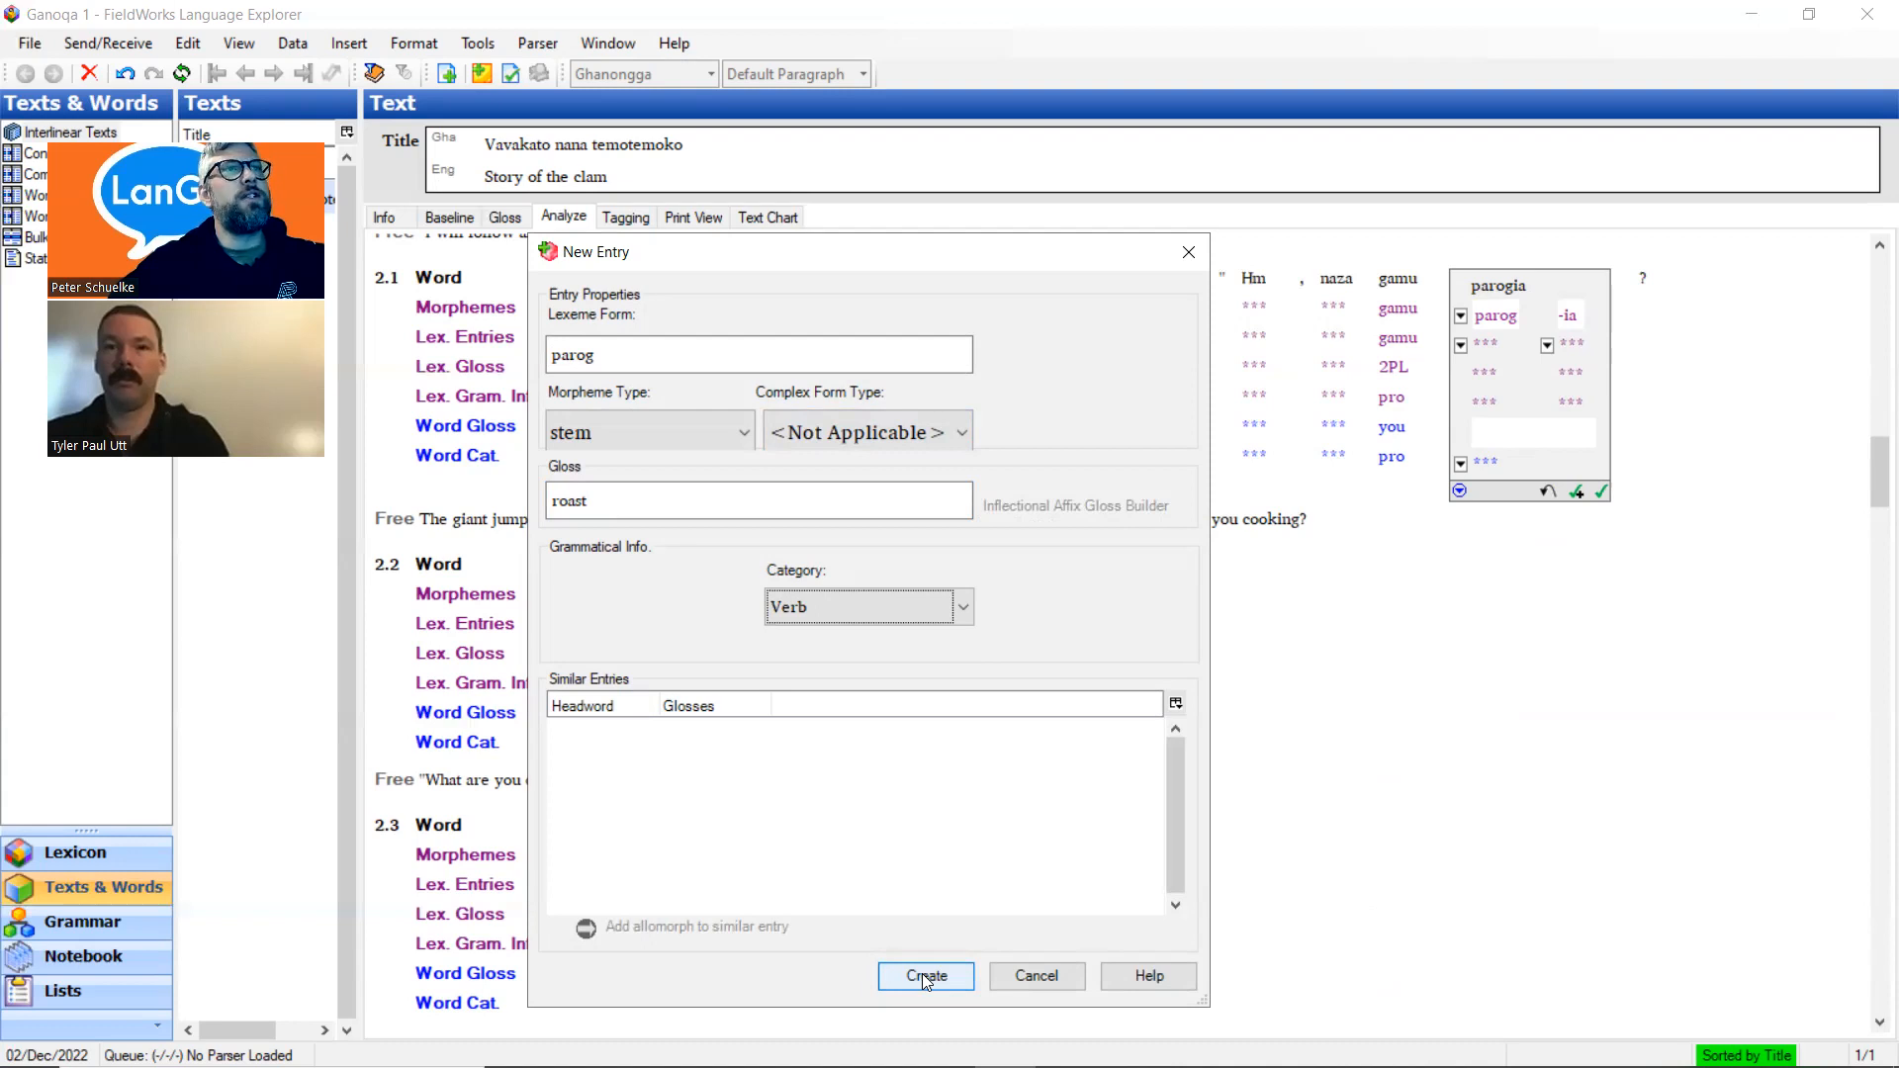
pyautogui.click(925, 977)
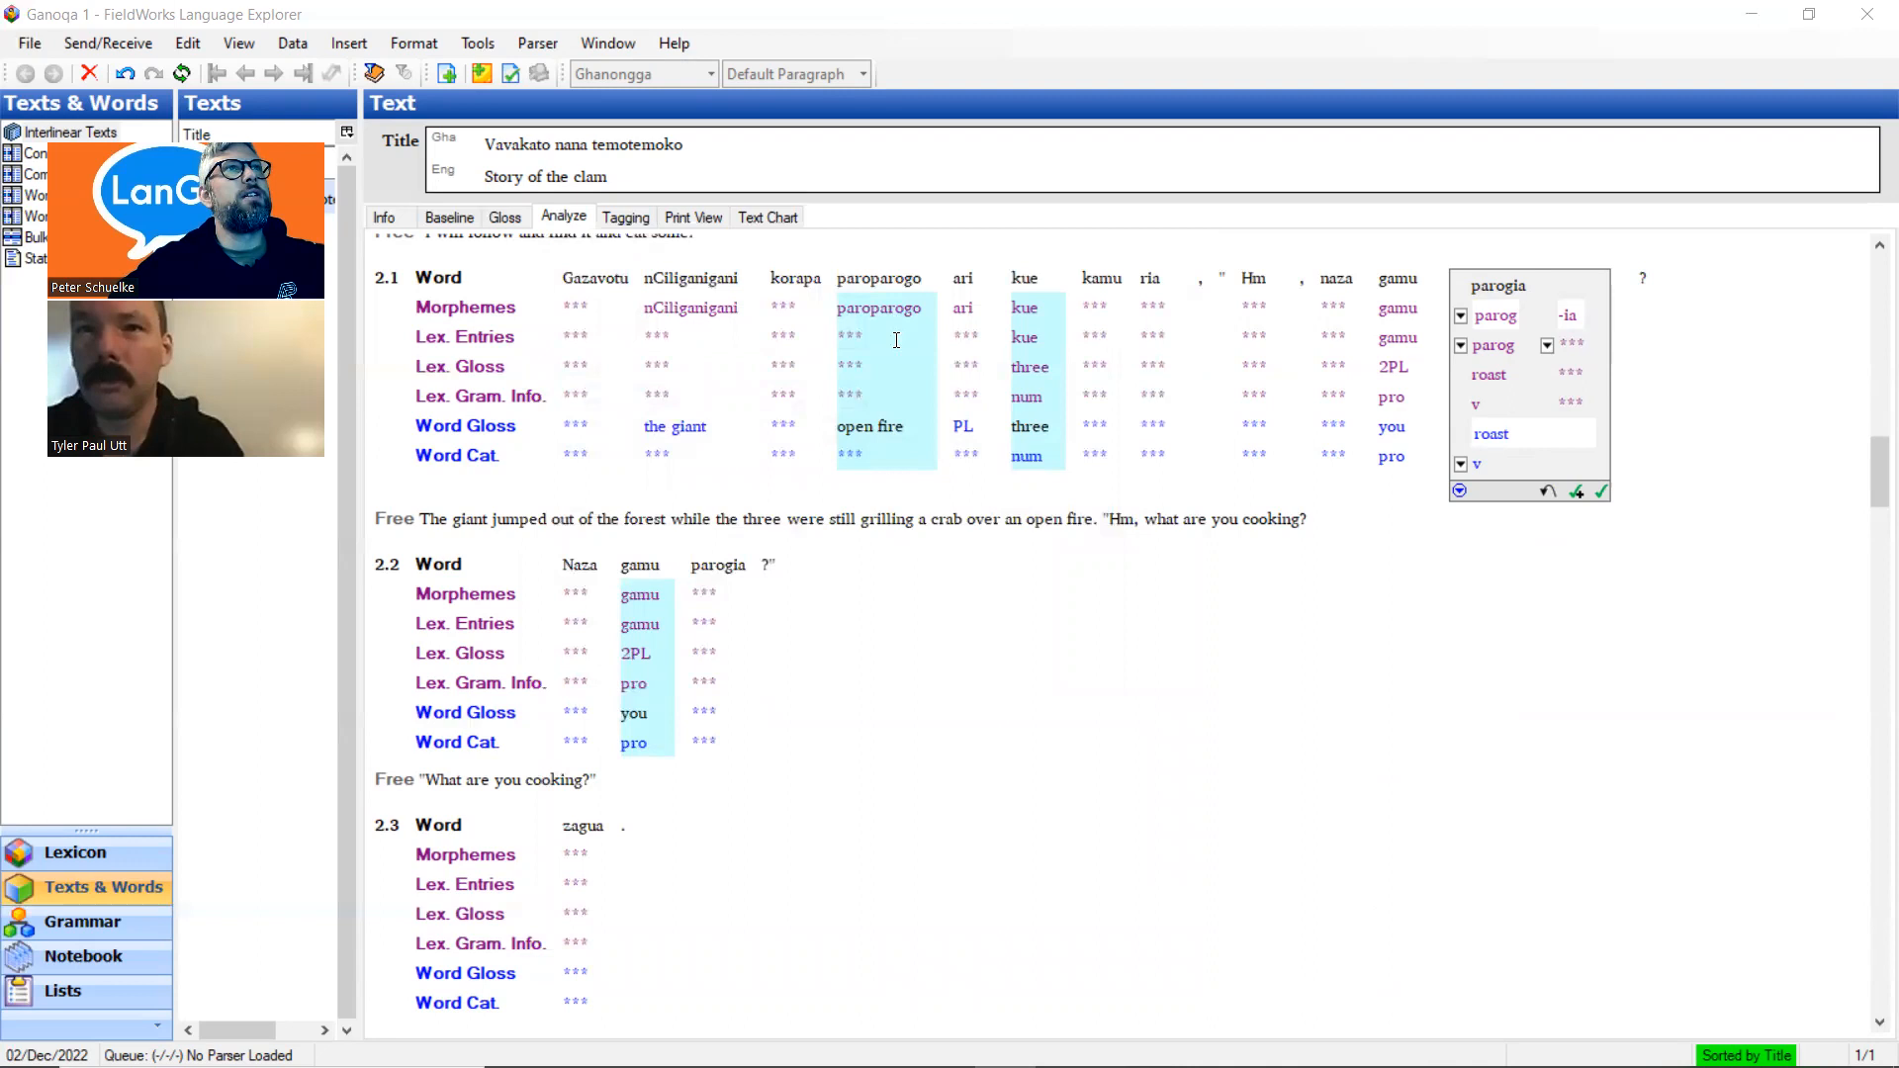
# Break paroparogo in line 2.1 into the morphemes paro and parog, removing the leftover final o
pyautogui.click(924, 364)
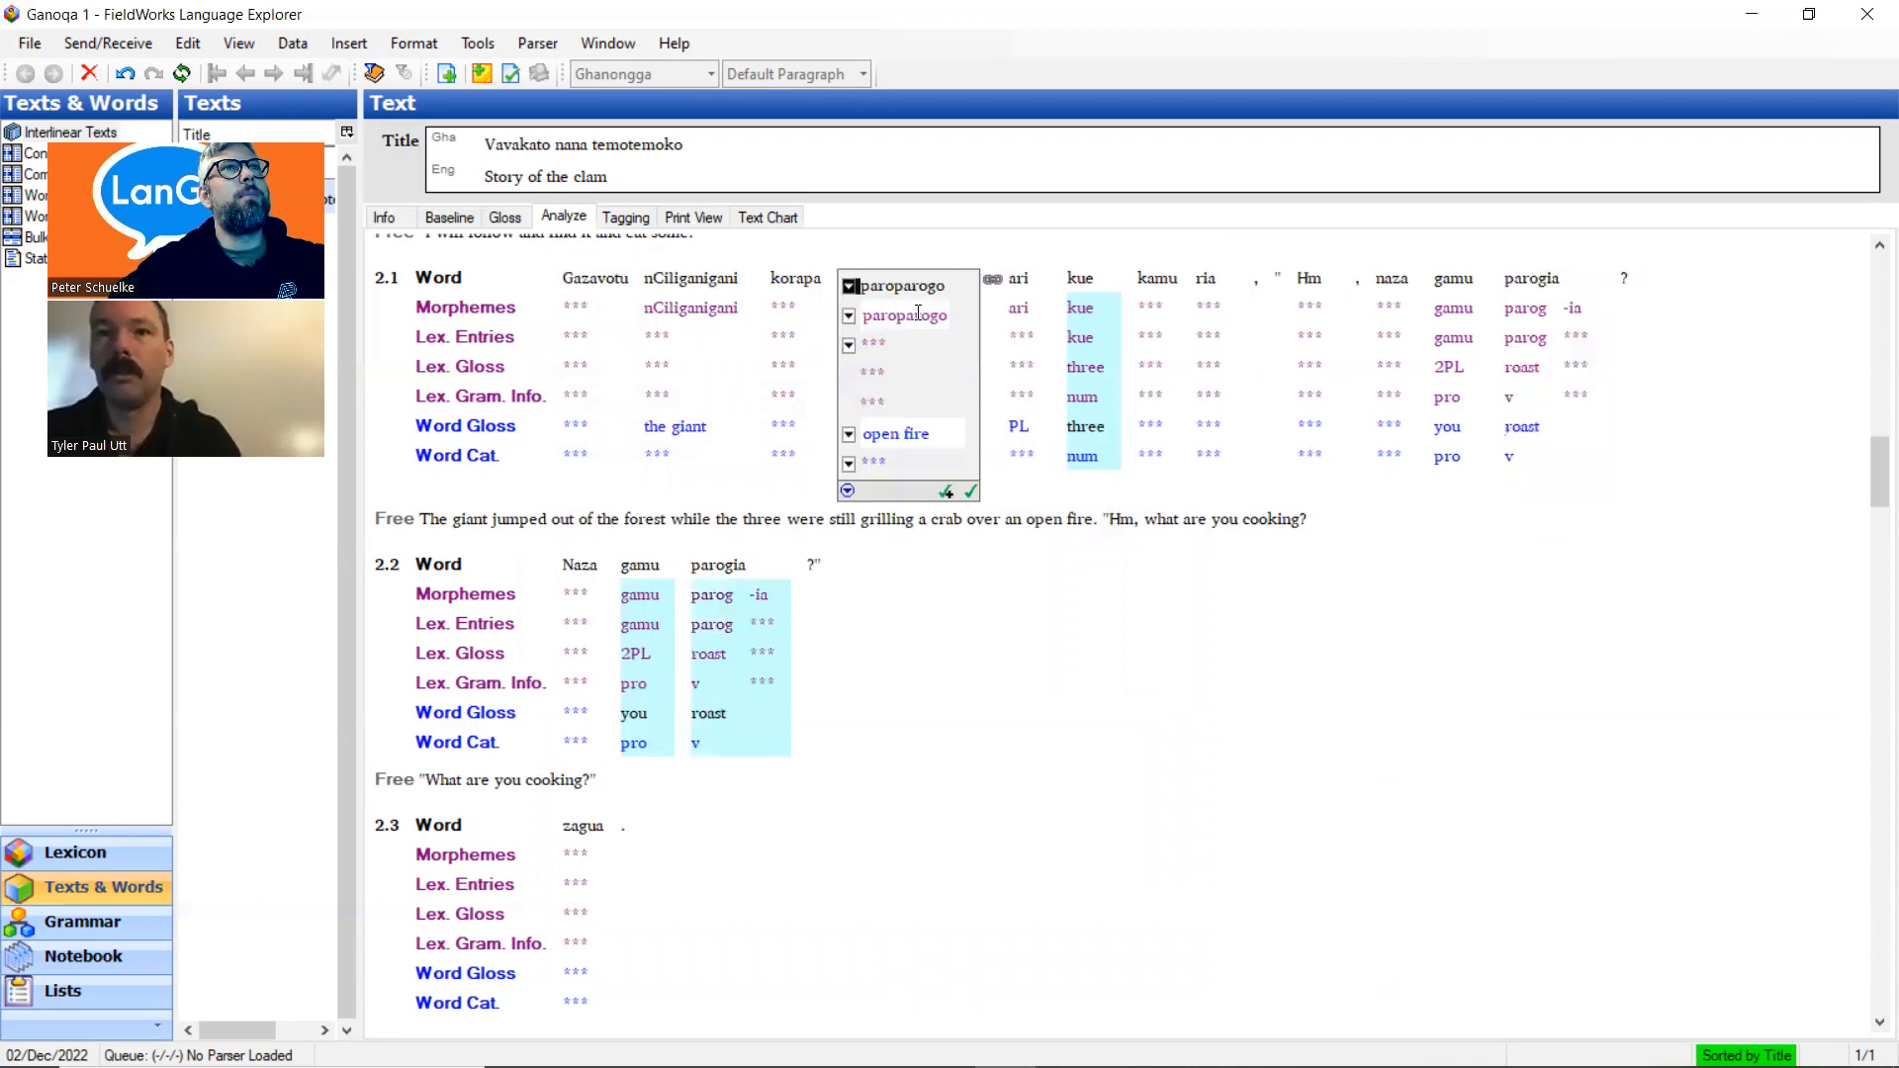
pyautogui.click(896, 313)
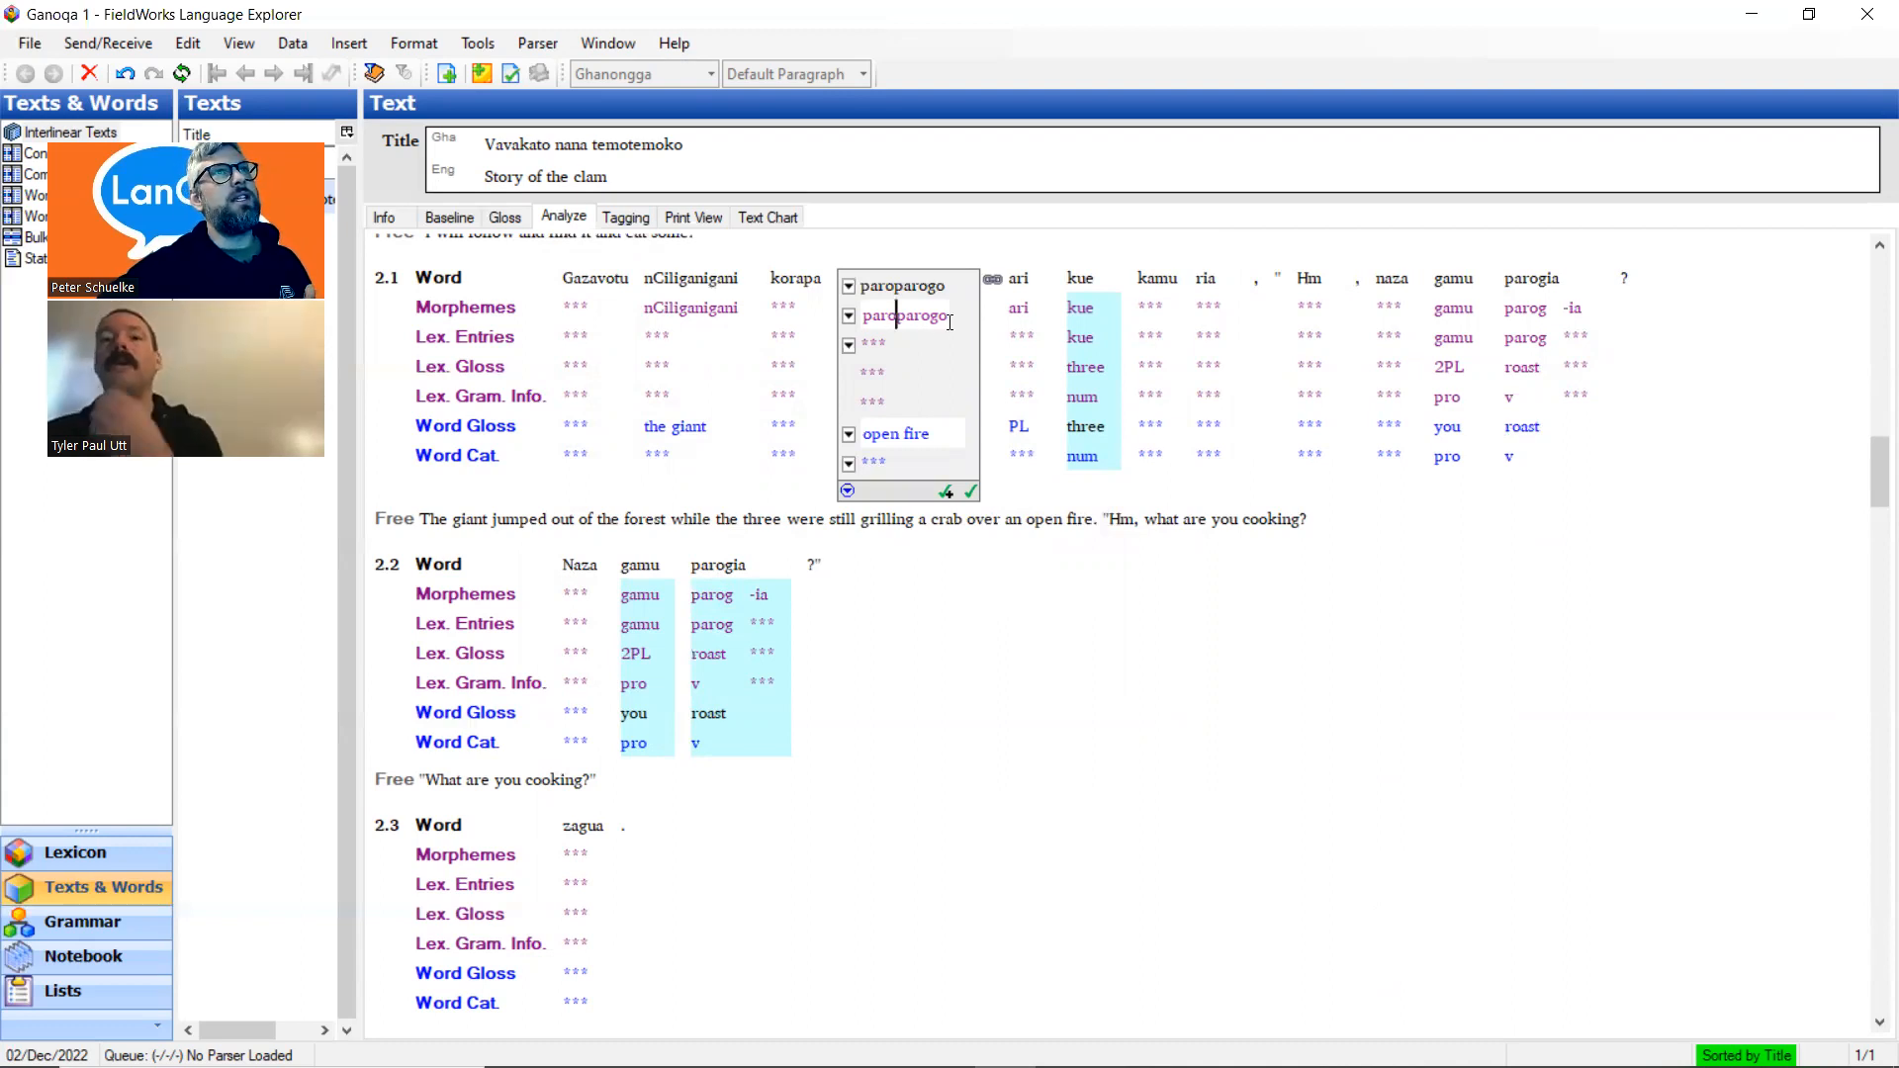
pyautogui.press('Right')
pyautogui.press('Right')
pyautogui.press('Right')
pyautogui.press('Right')
pyautogui.press('Right')
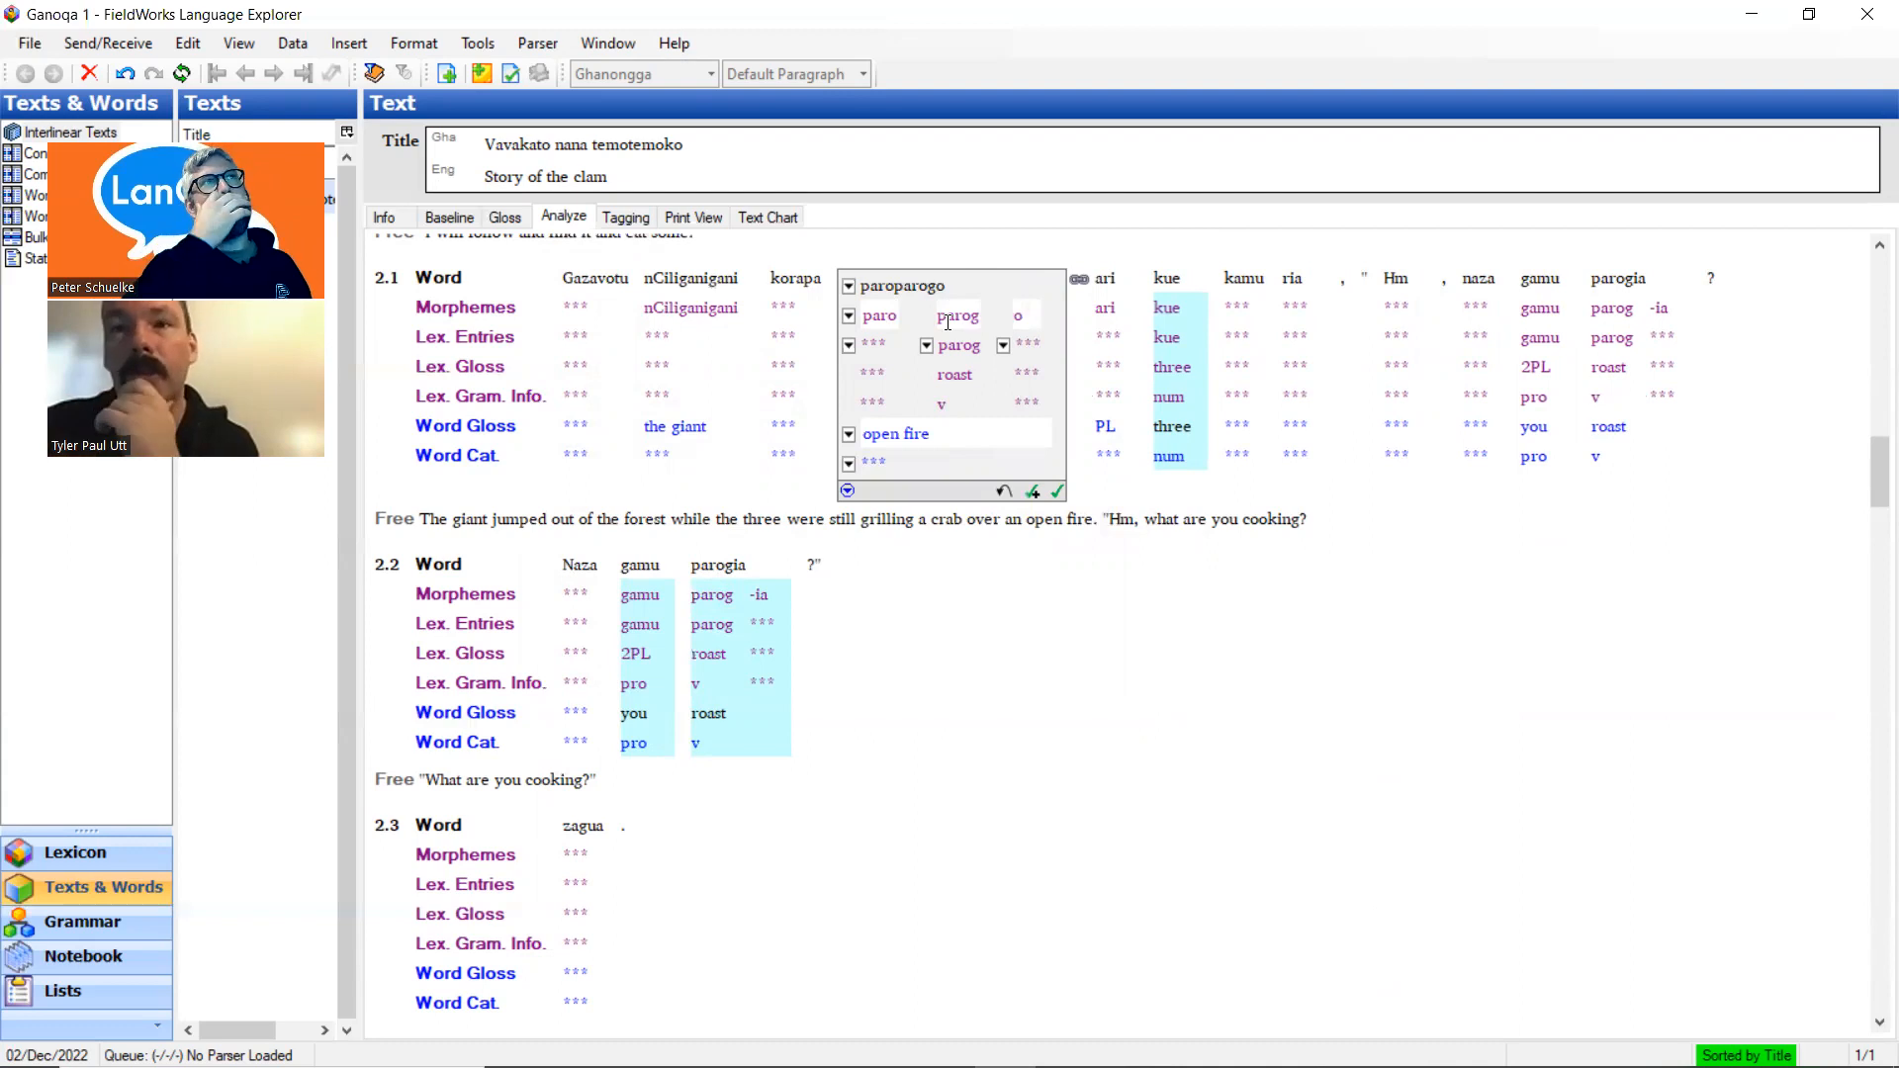
pyautogui.press('BackSpace')
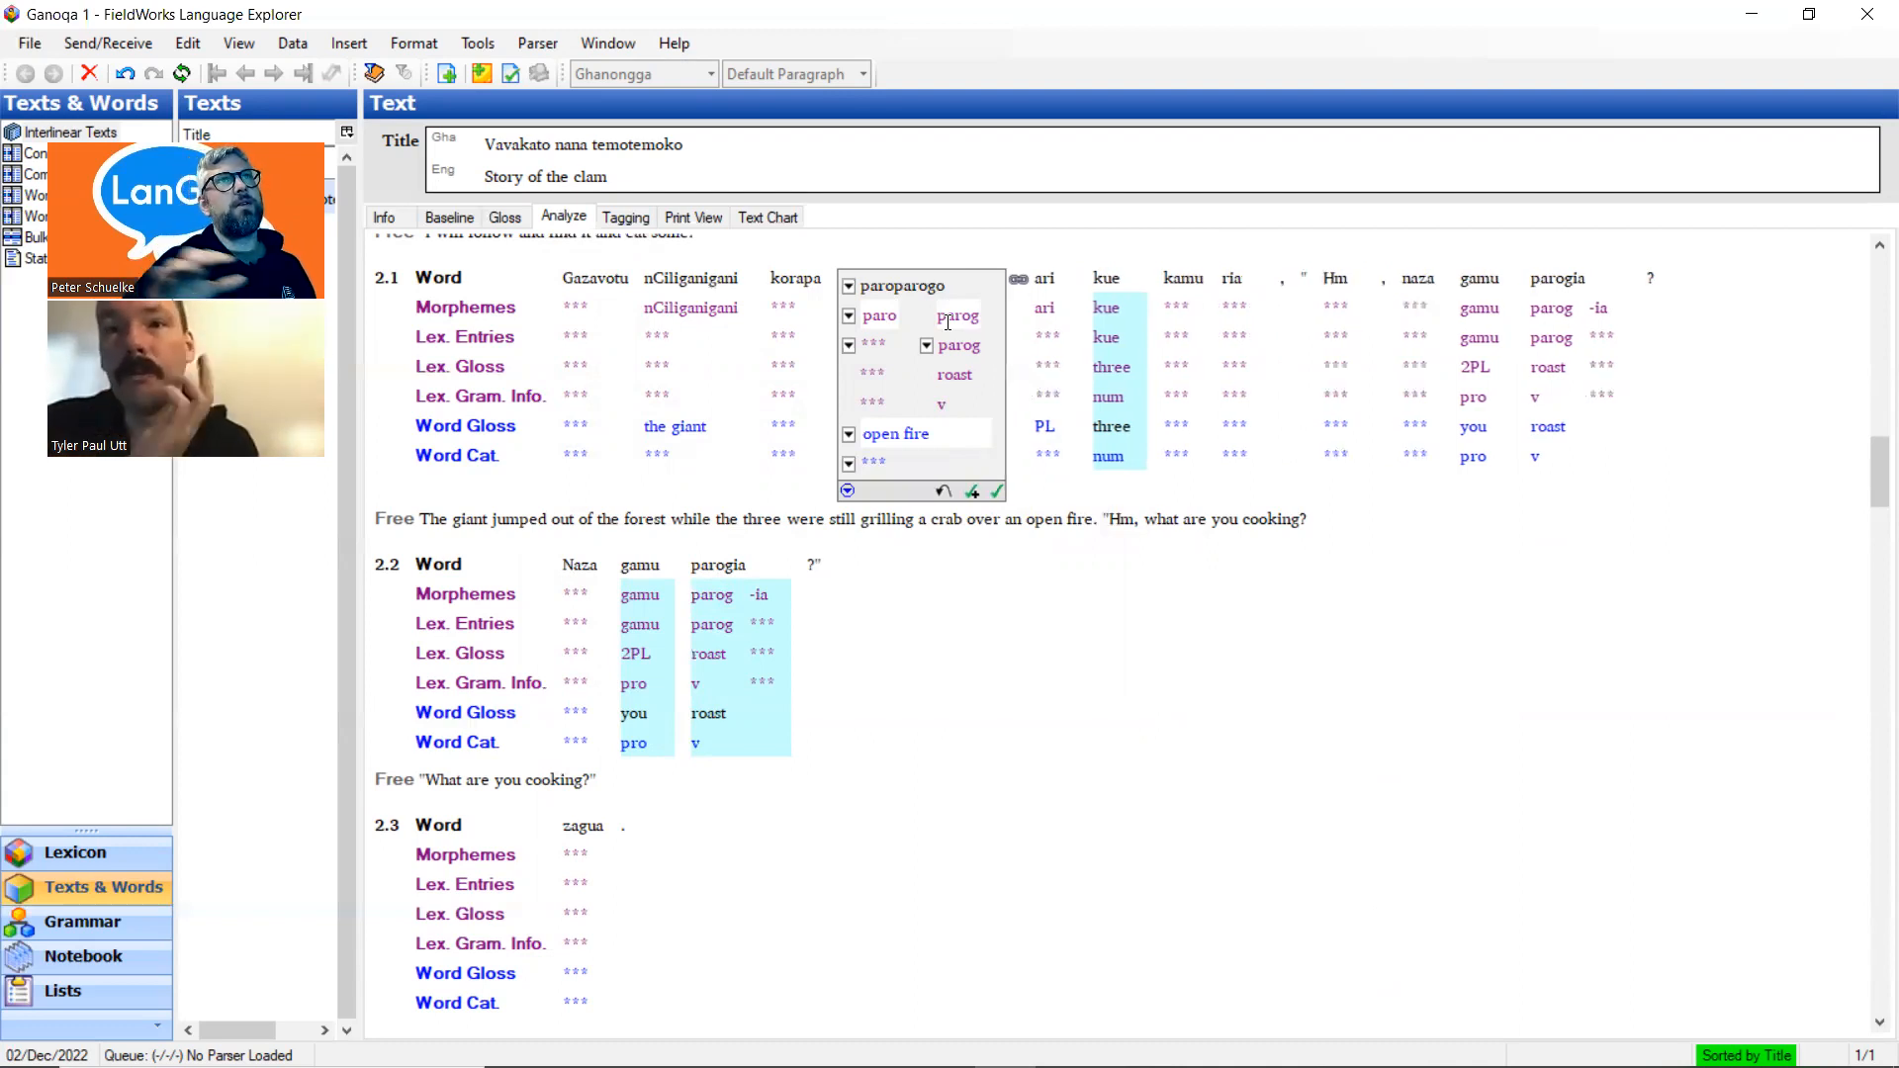
# Add the morpheme paro of paroparogo as an allomorph of the entry parog "roast"
pyautogui.click(849, 345)
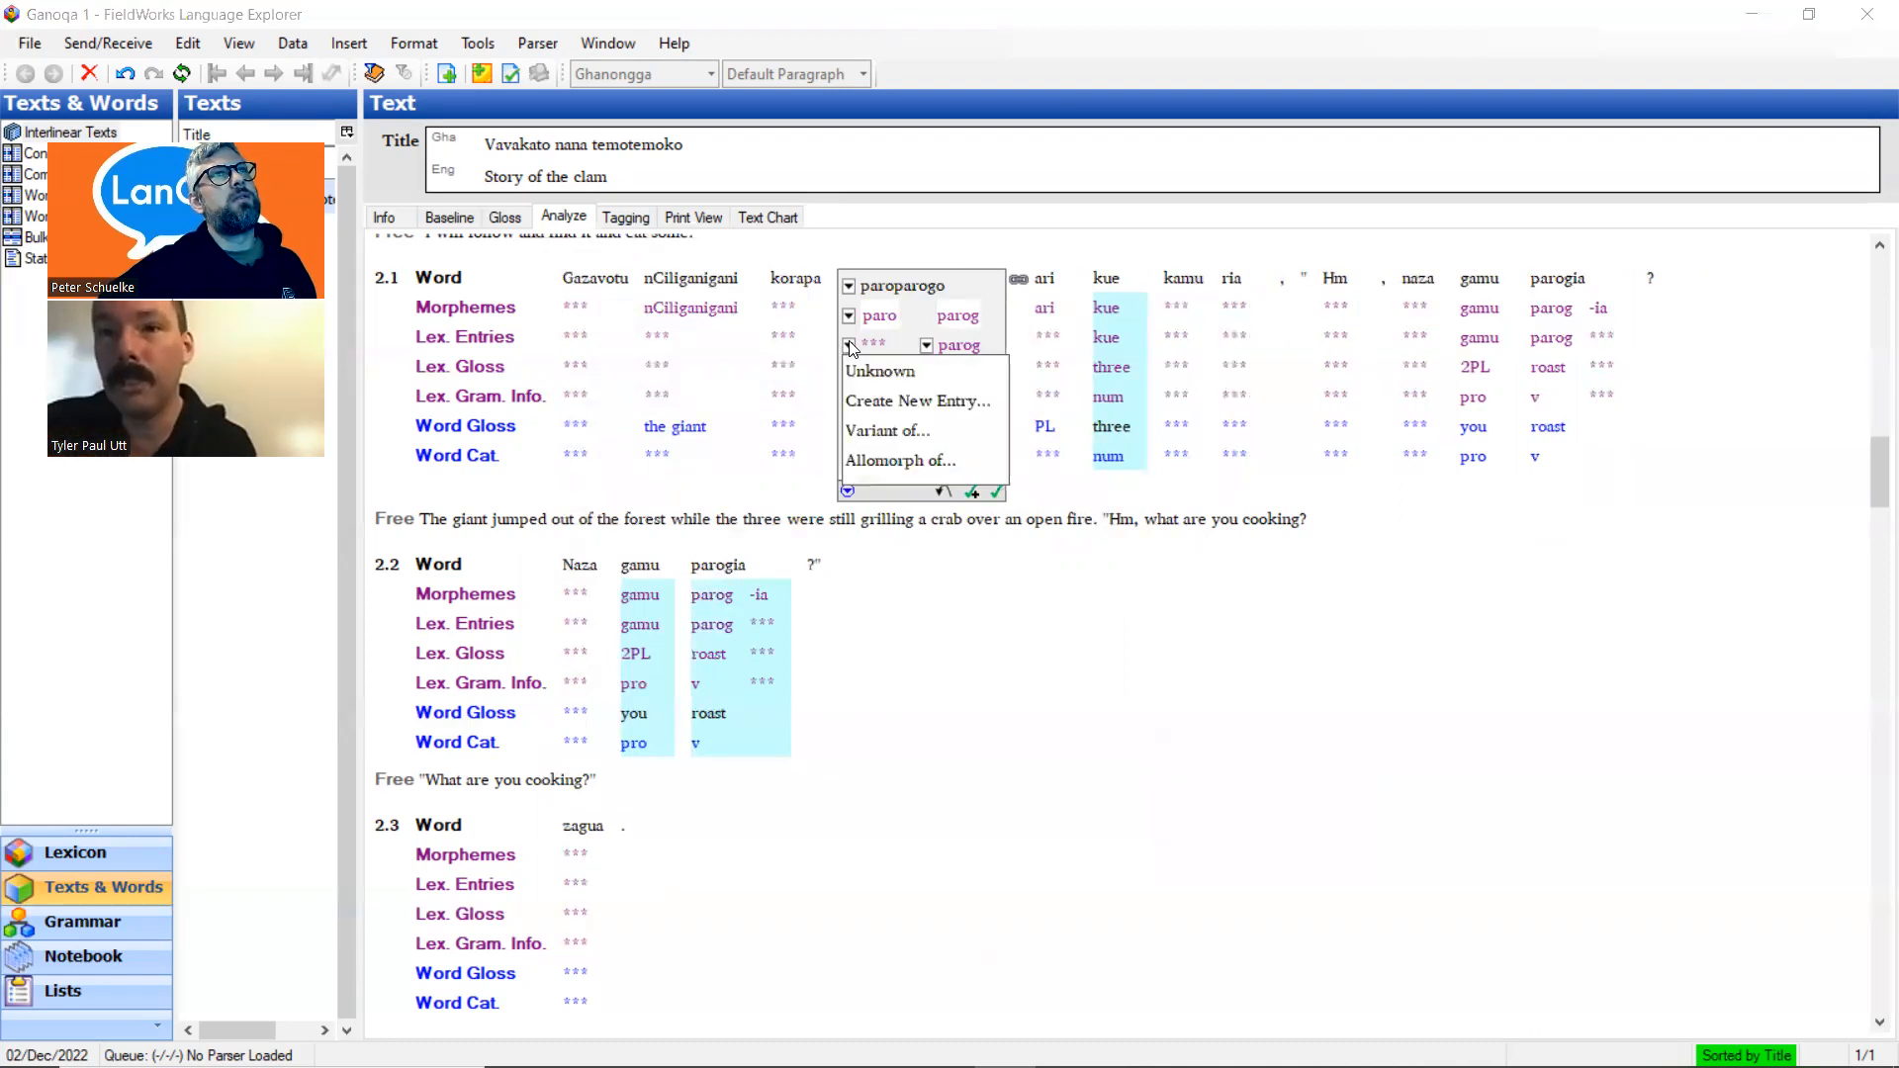
pyautogui.click(903, 462)
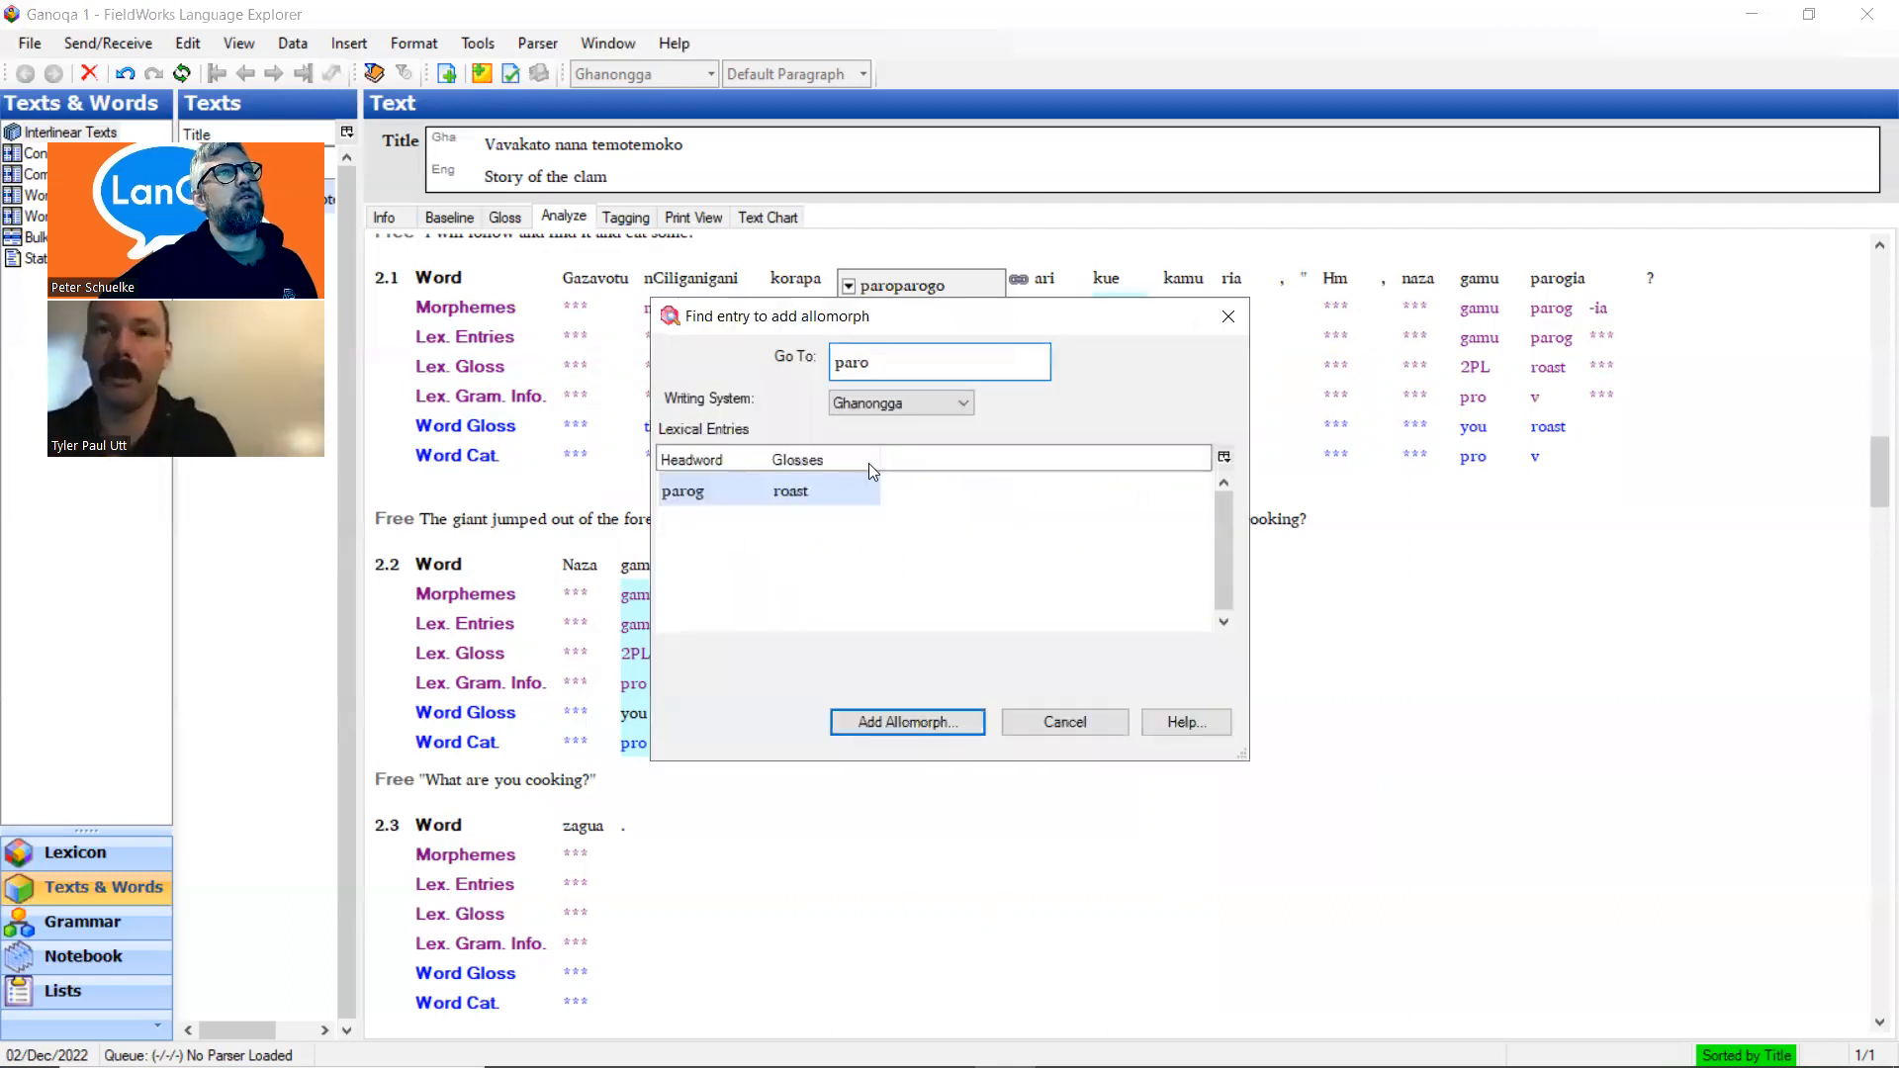
pyautogui.click(906, 720)
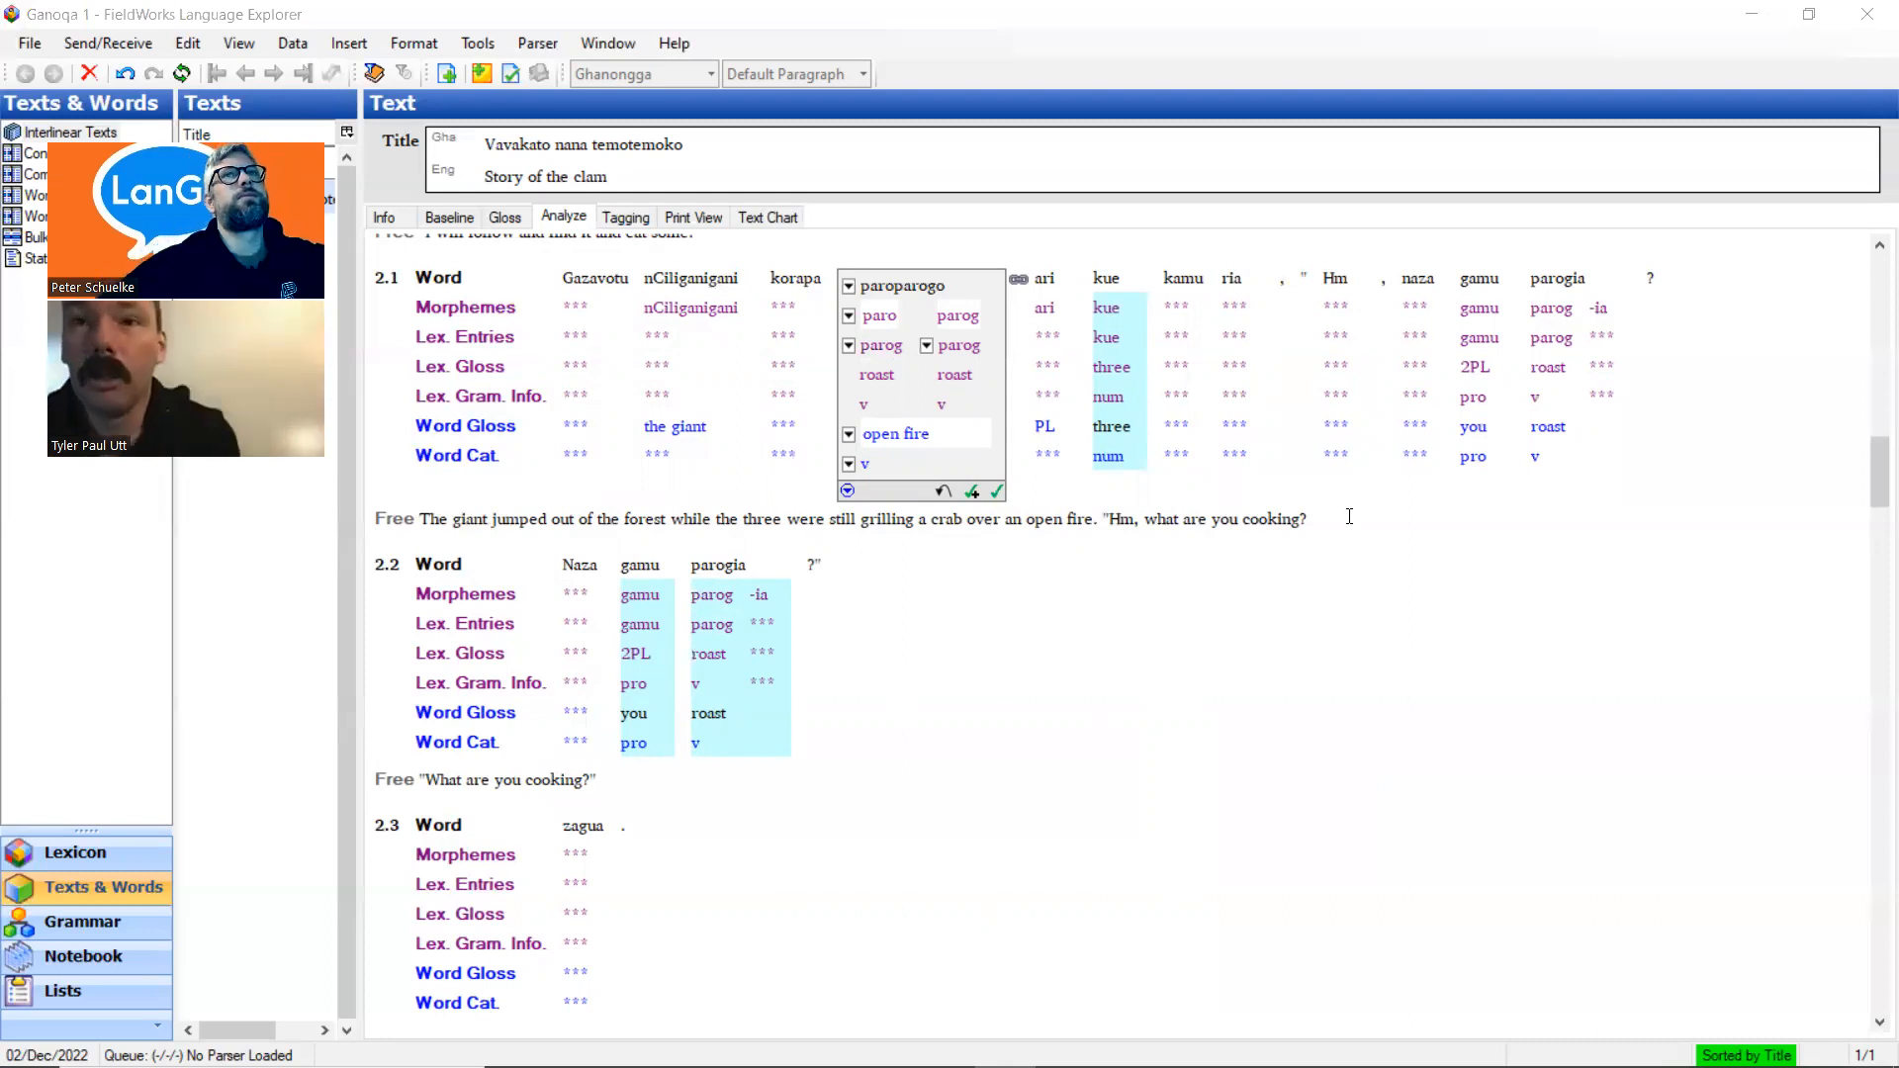
# Start a new lexical entry for the stem naza in line 2.1 with the gloss "what"
pyautogui.scroll(5, 1151, 487)
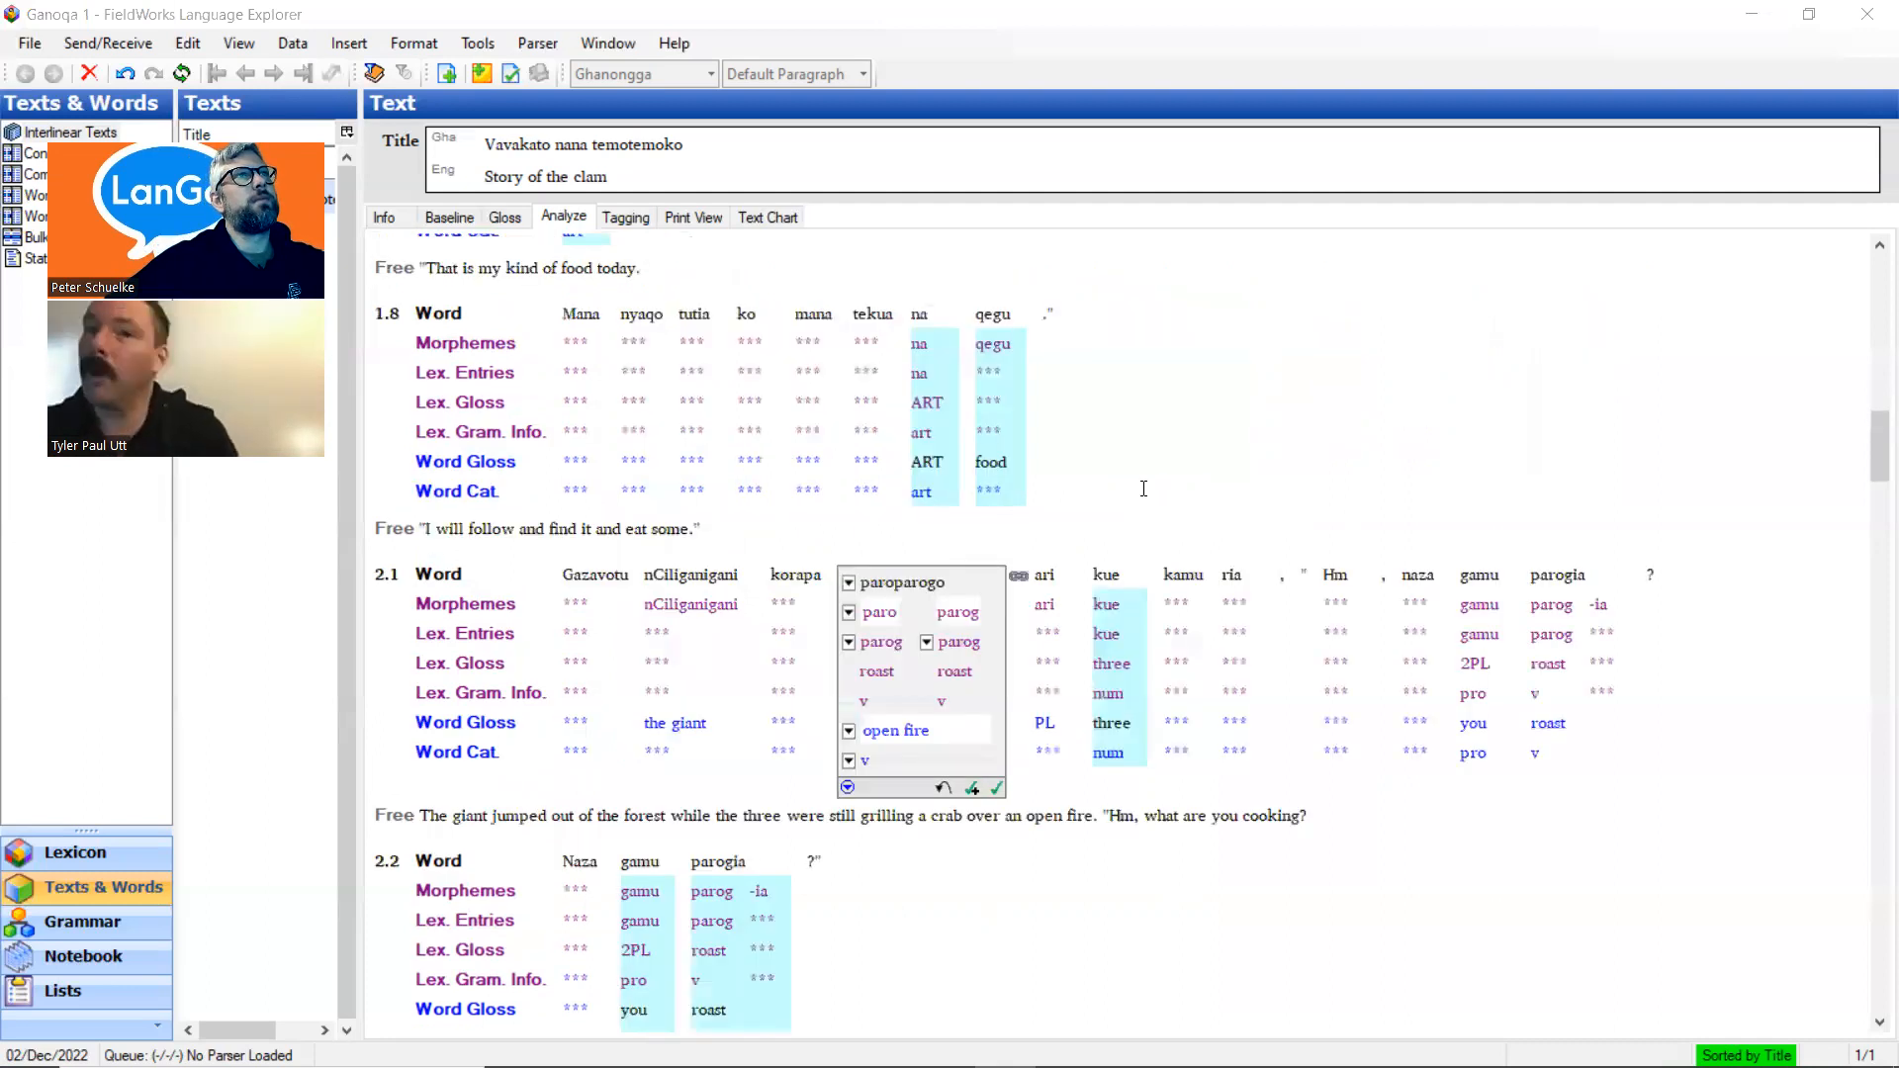
pyautogui.scroll(1, 1144, 489)
pyautogui.scroll(-5, 1144, 488)
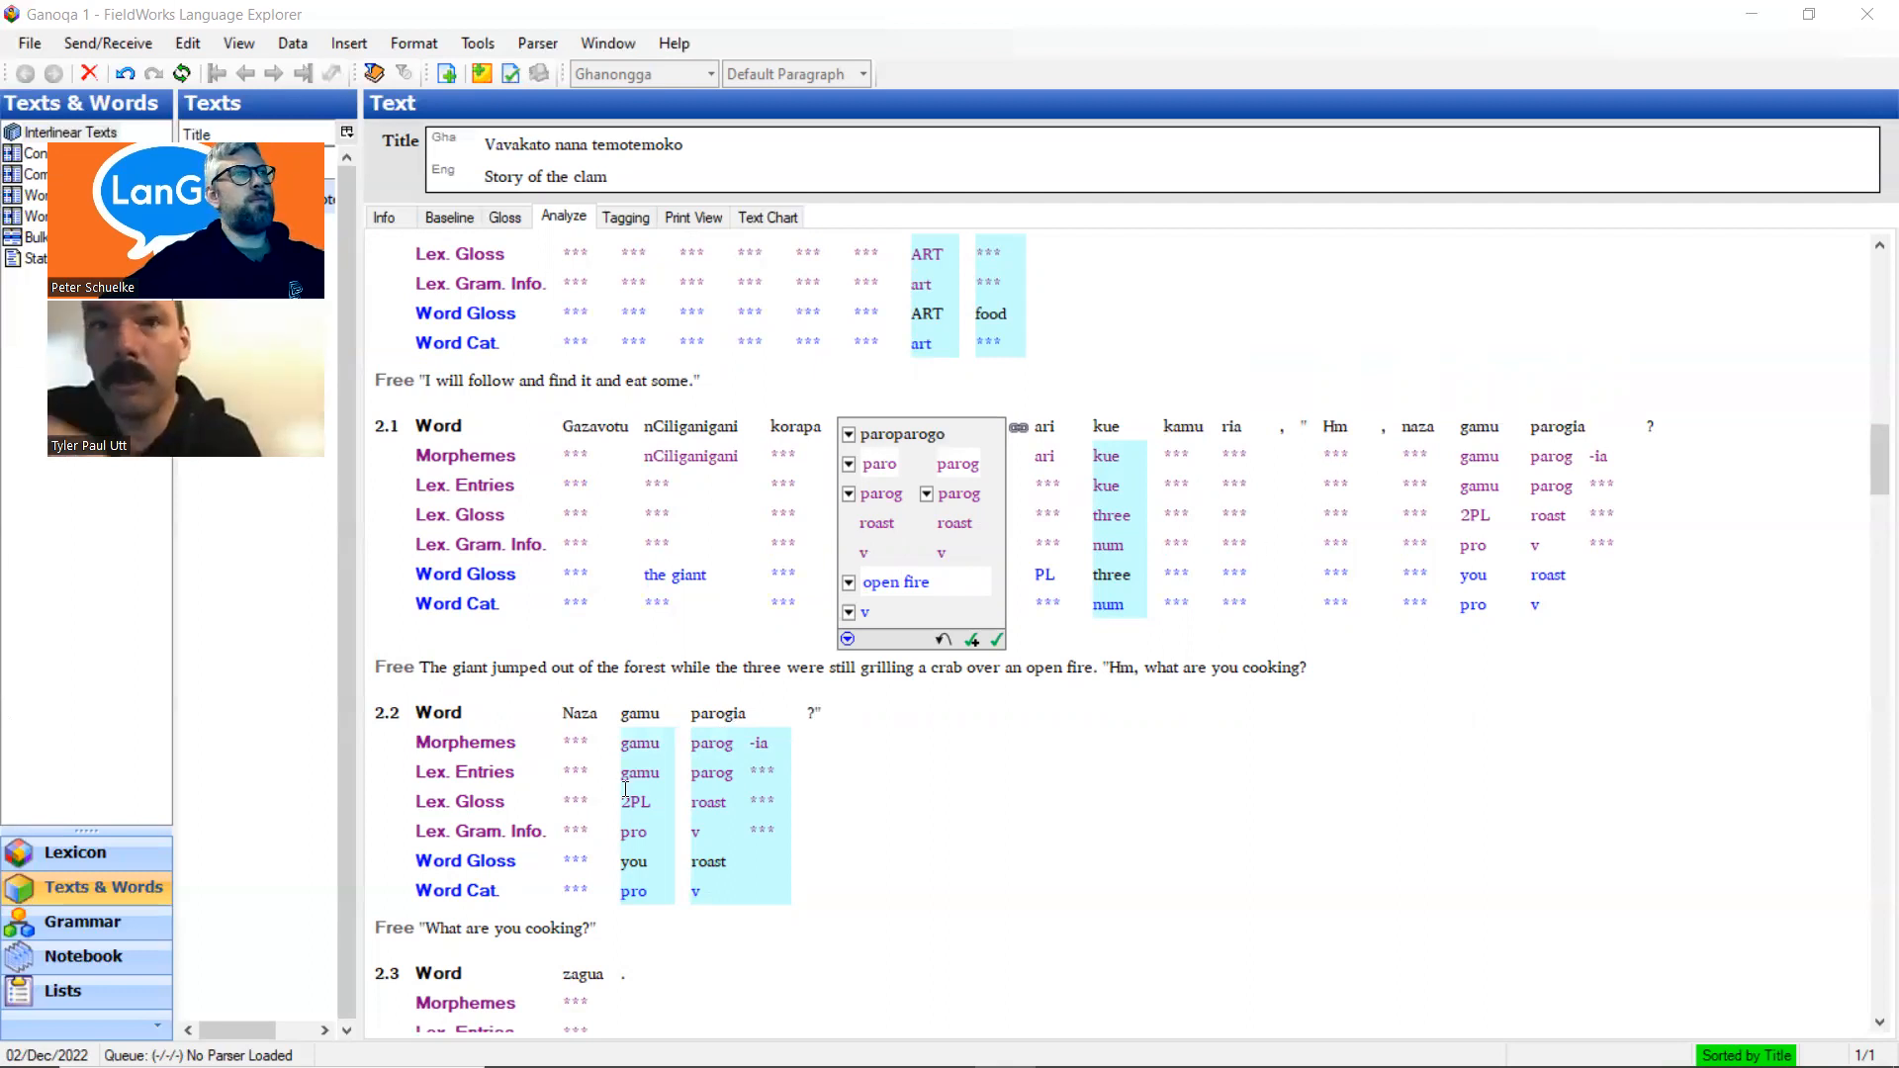
pyautogui.click(1443, 451)
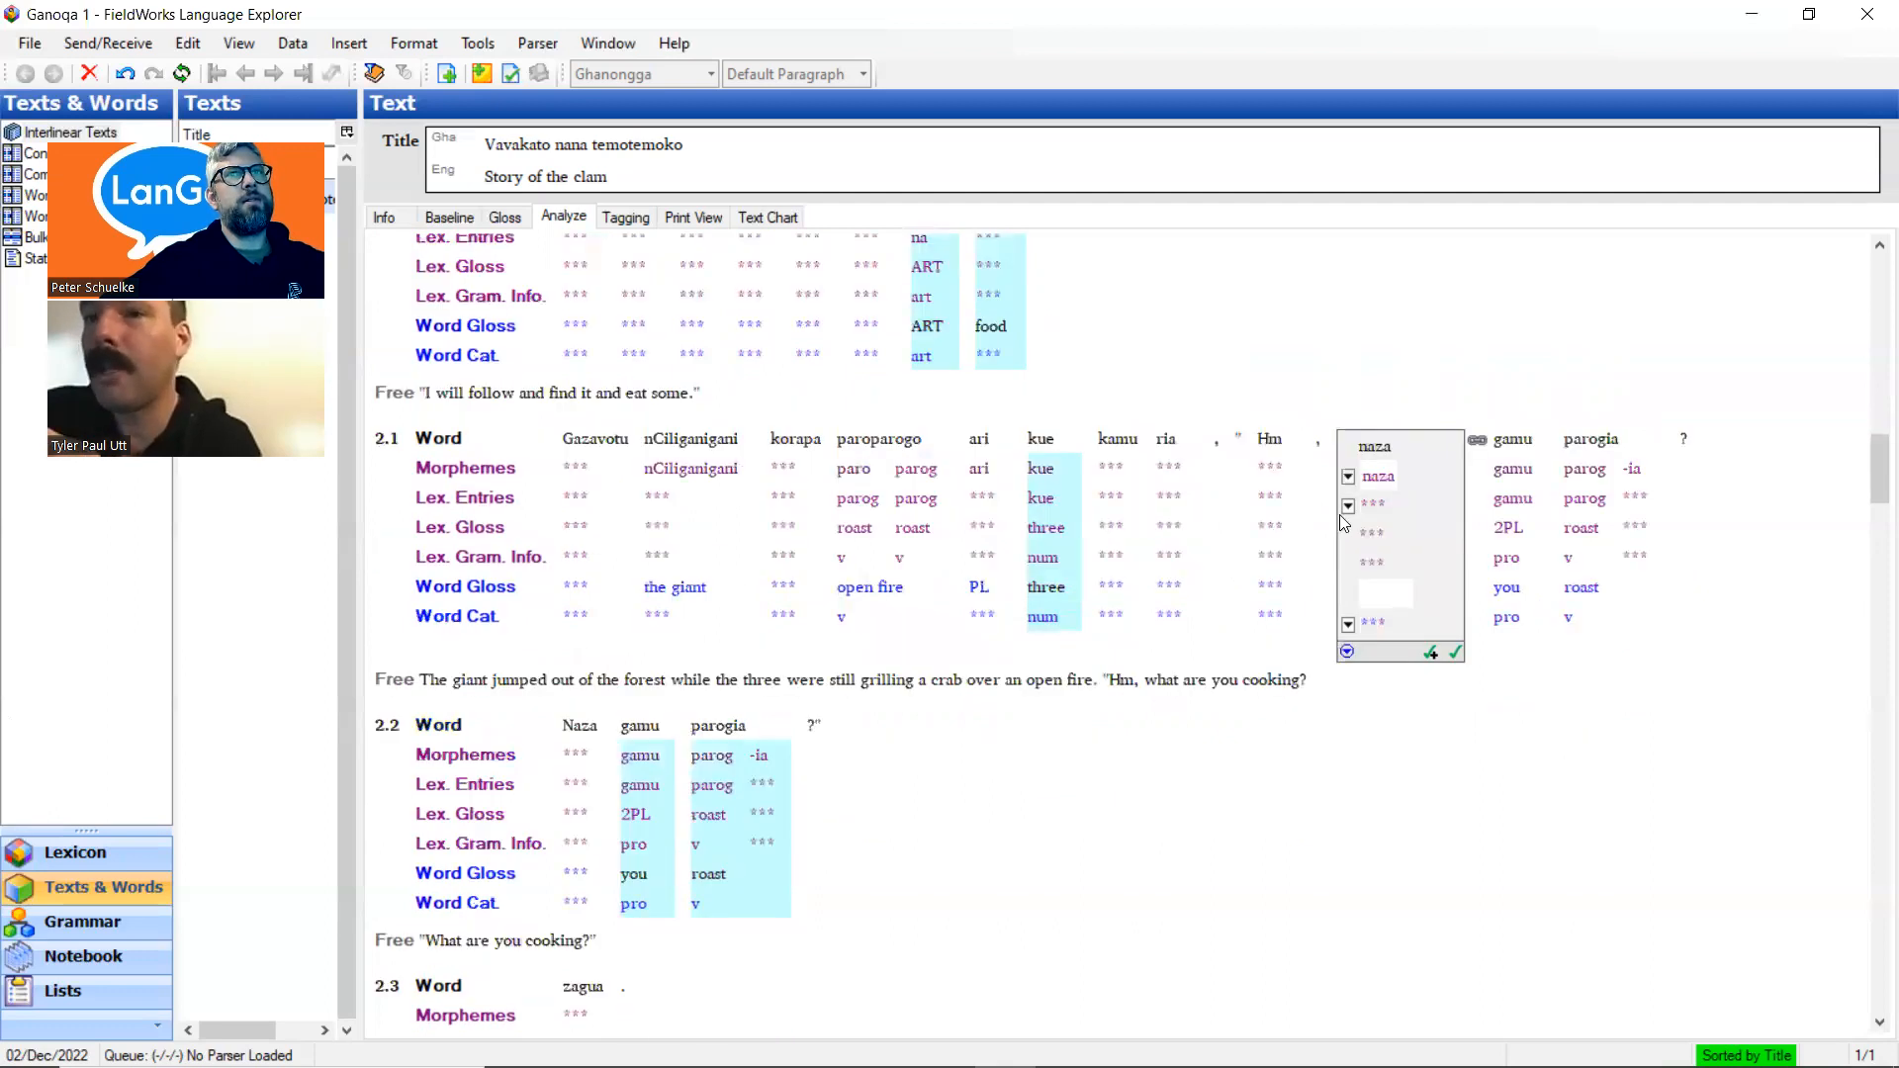
pyautogui.click(1348, 505)
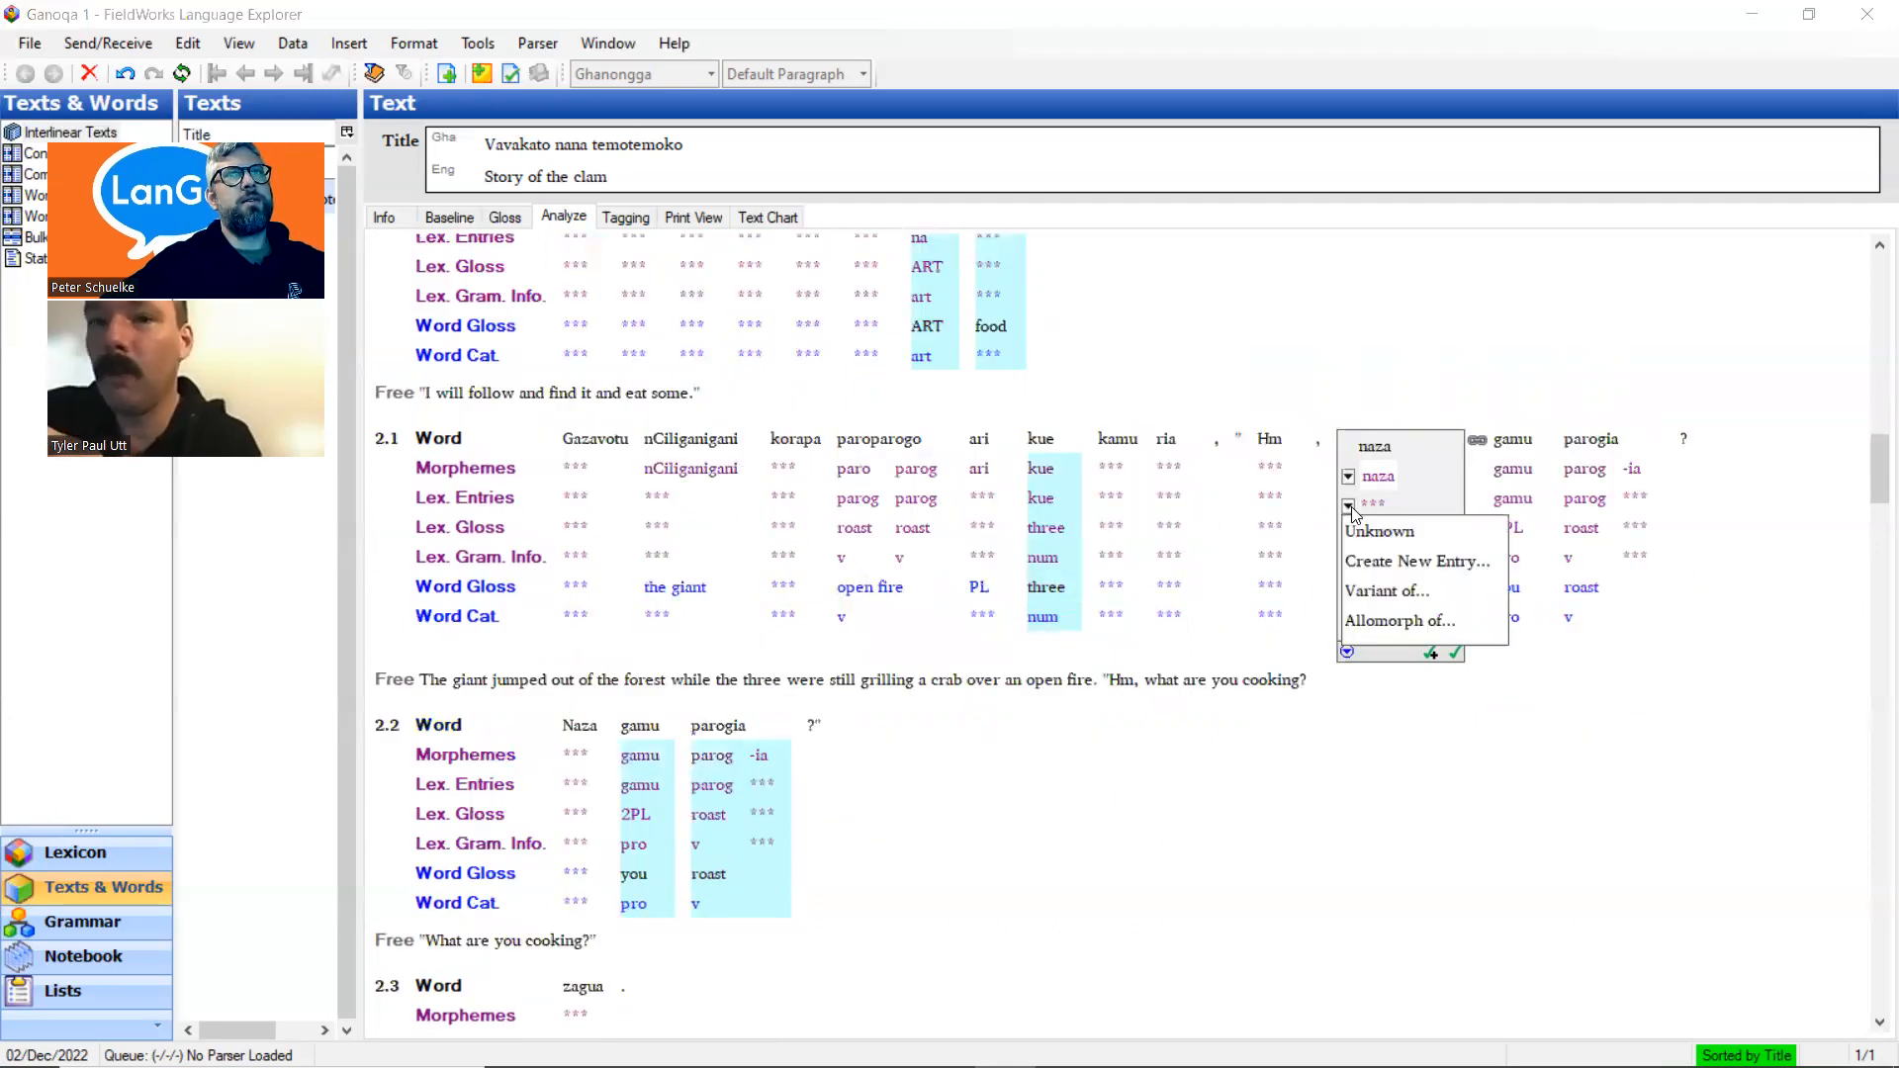
pyautogui.click(1391, 563)
pyautogui.write('what')
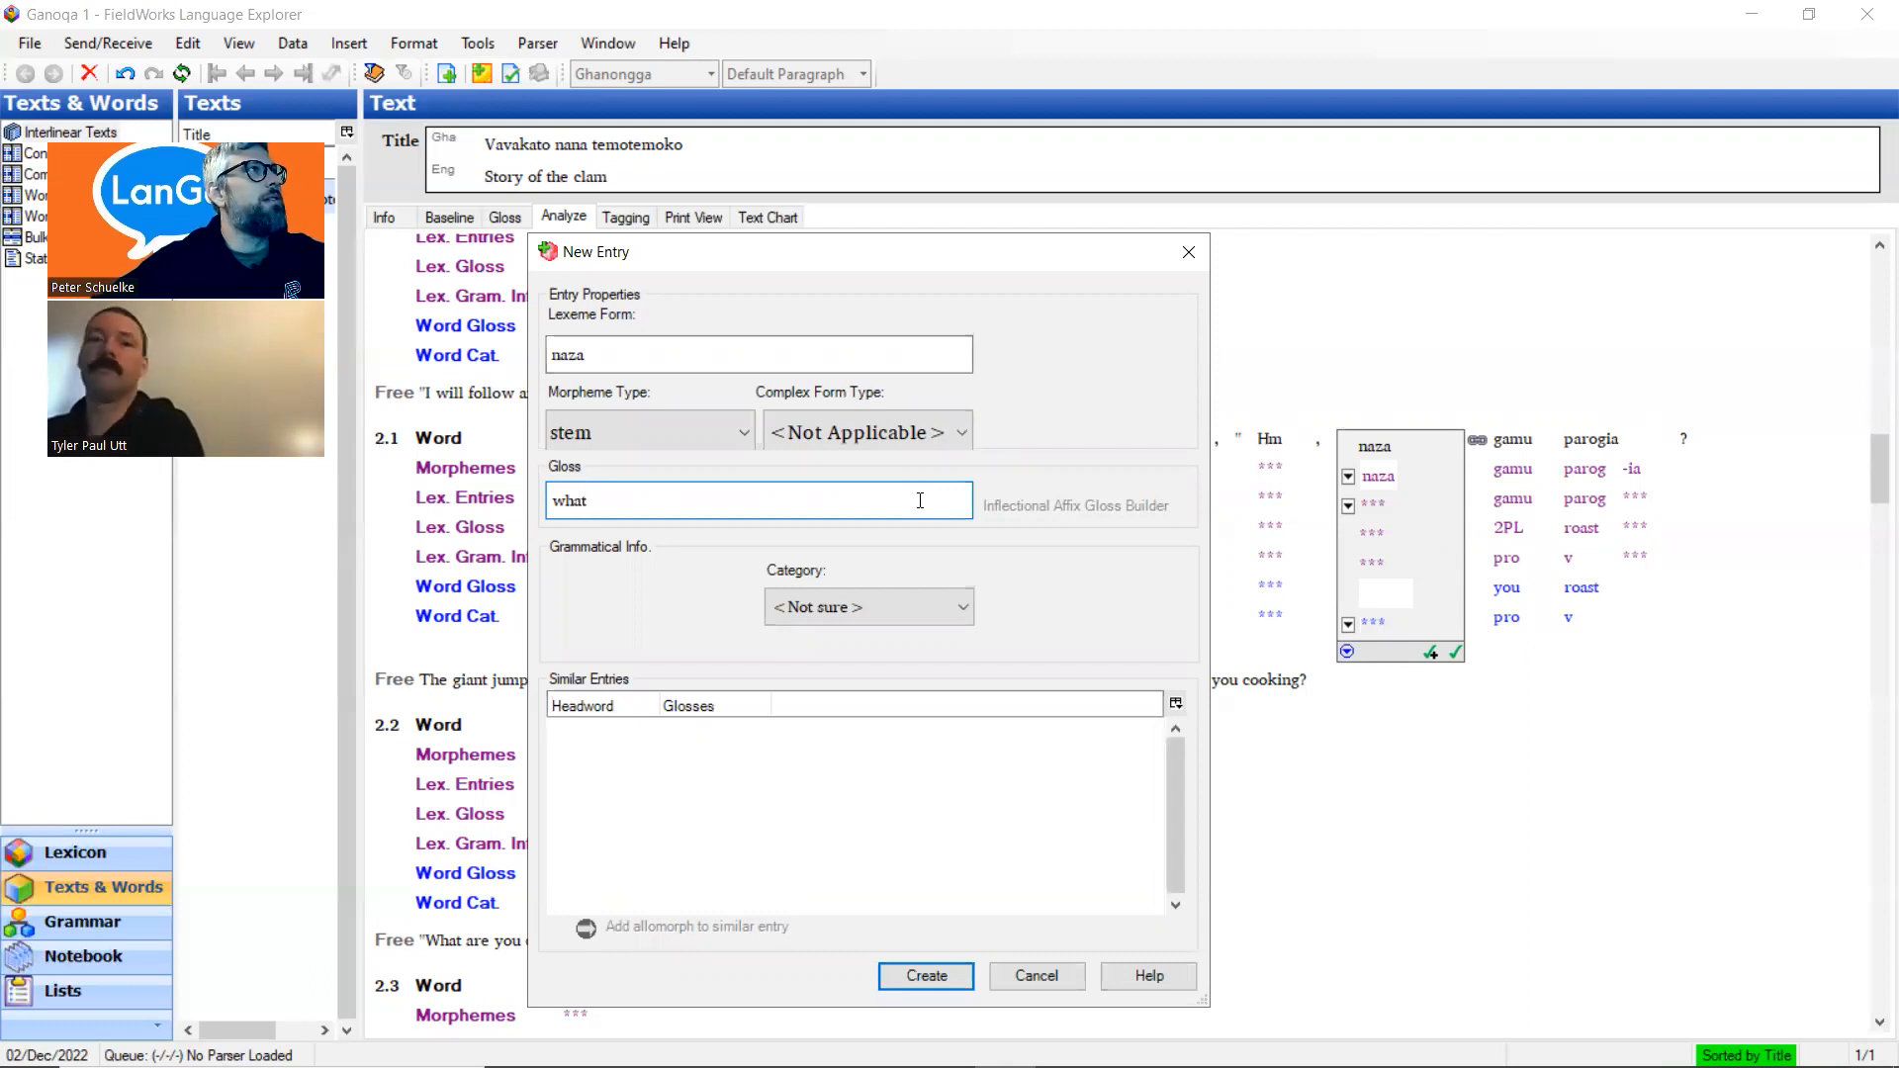
# Add Question particle from the grammatical category catalog as the category of the naza entry and create the entry
pyautogui.click(926, 607)
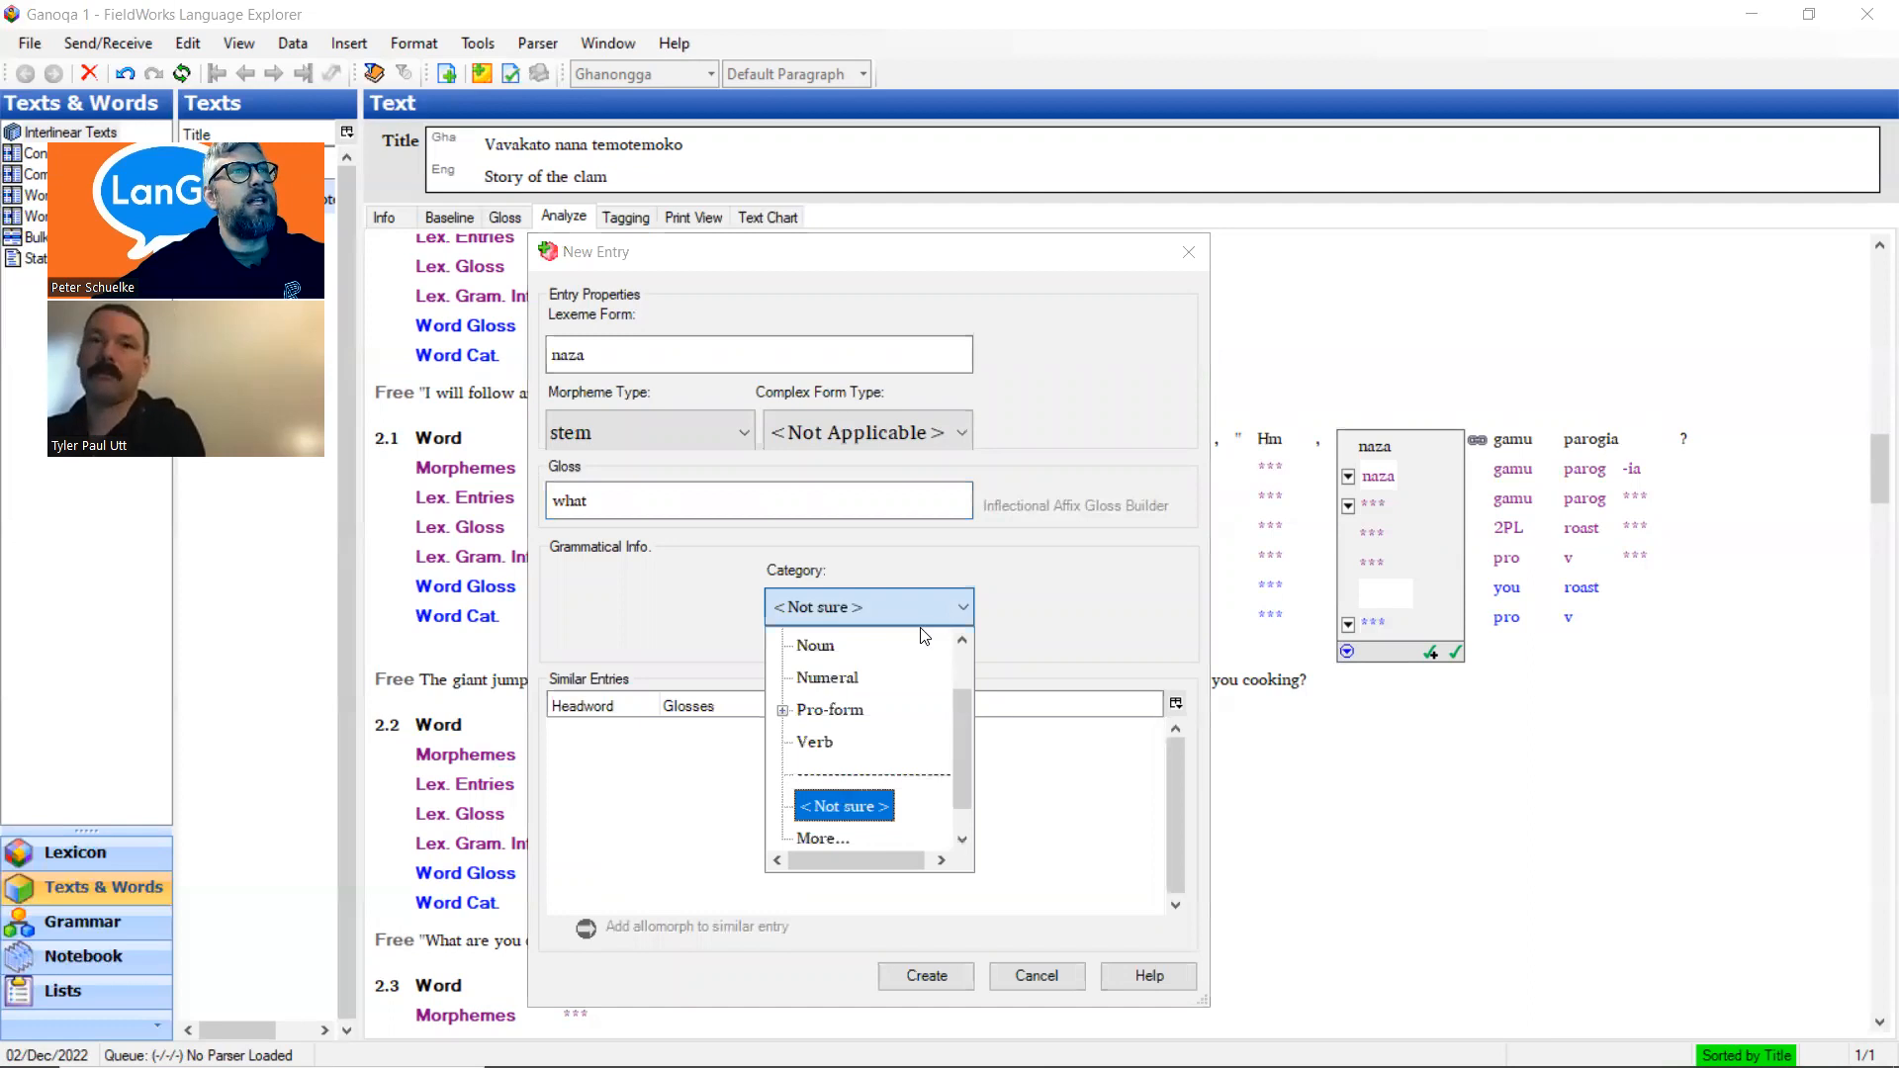
pyautogui.scroll(-1, 888, 684)
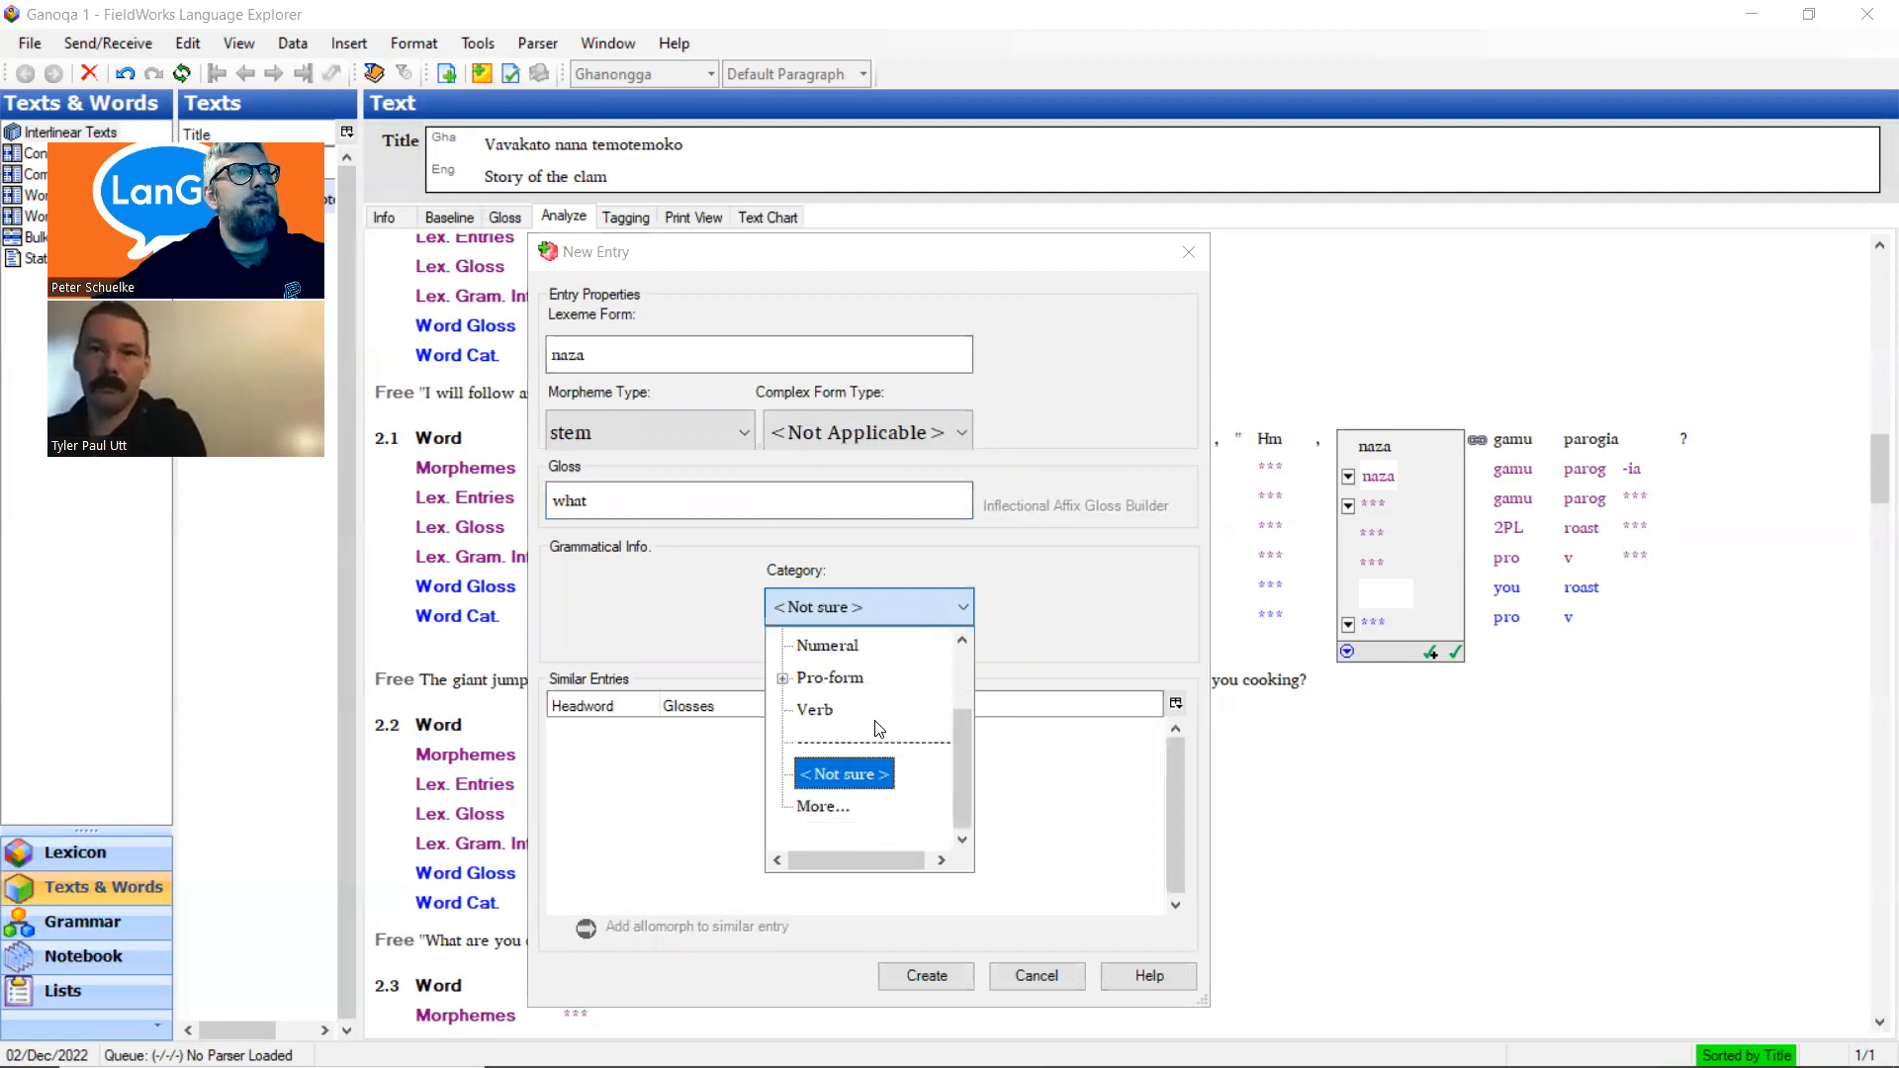
pyautogui.click(825, 806)
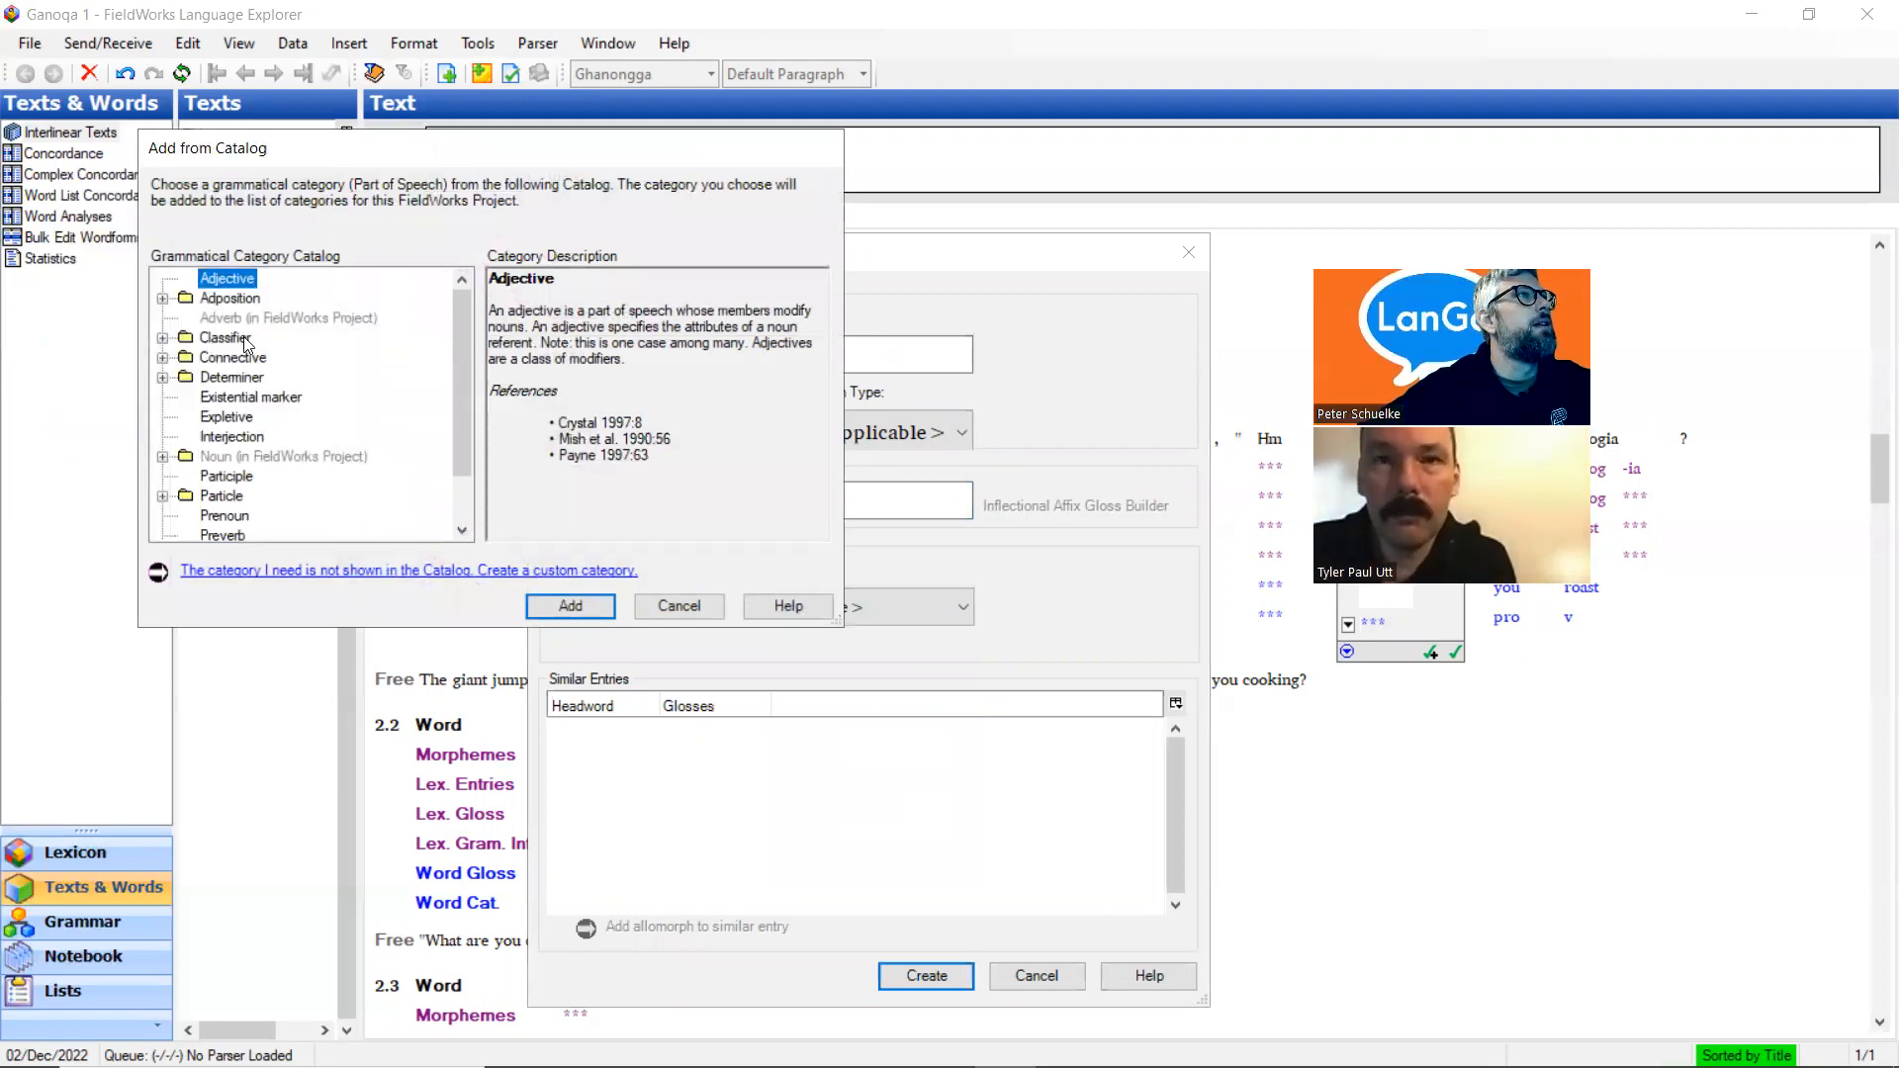
pyautogui.scroll(-1, 246, 343)
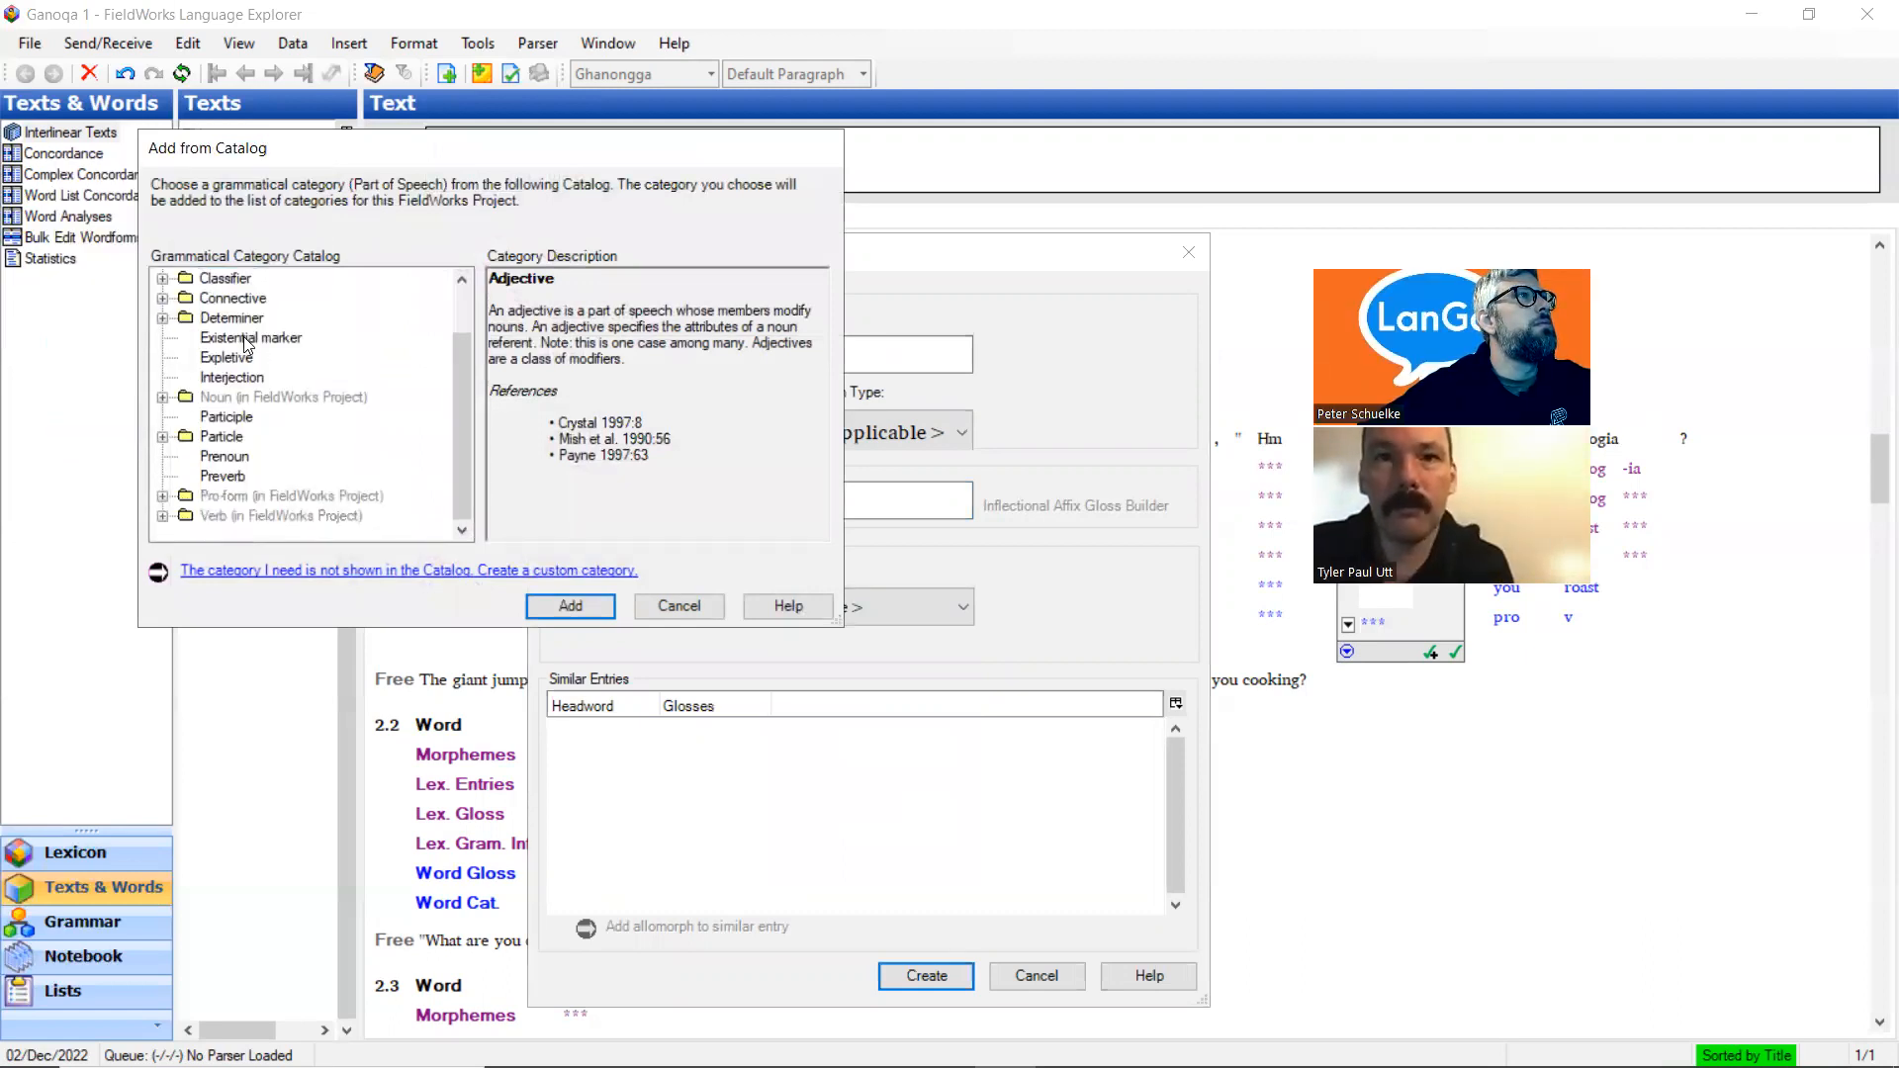
pyautogui.scroll(1, 228, 343)
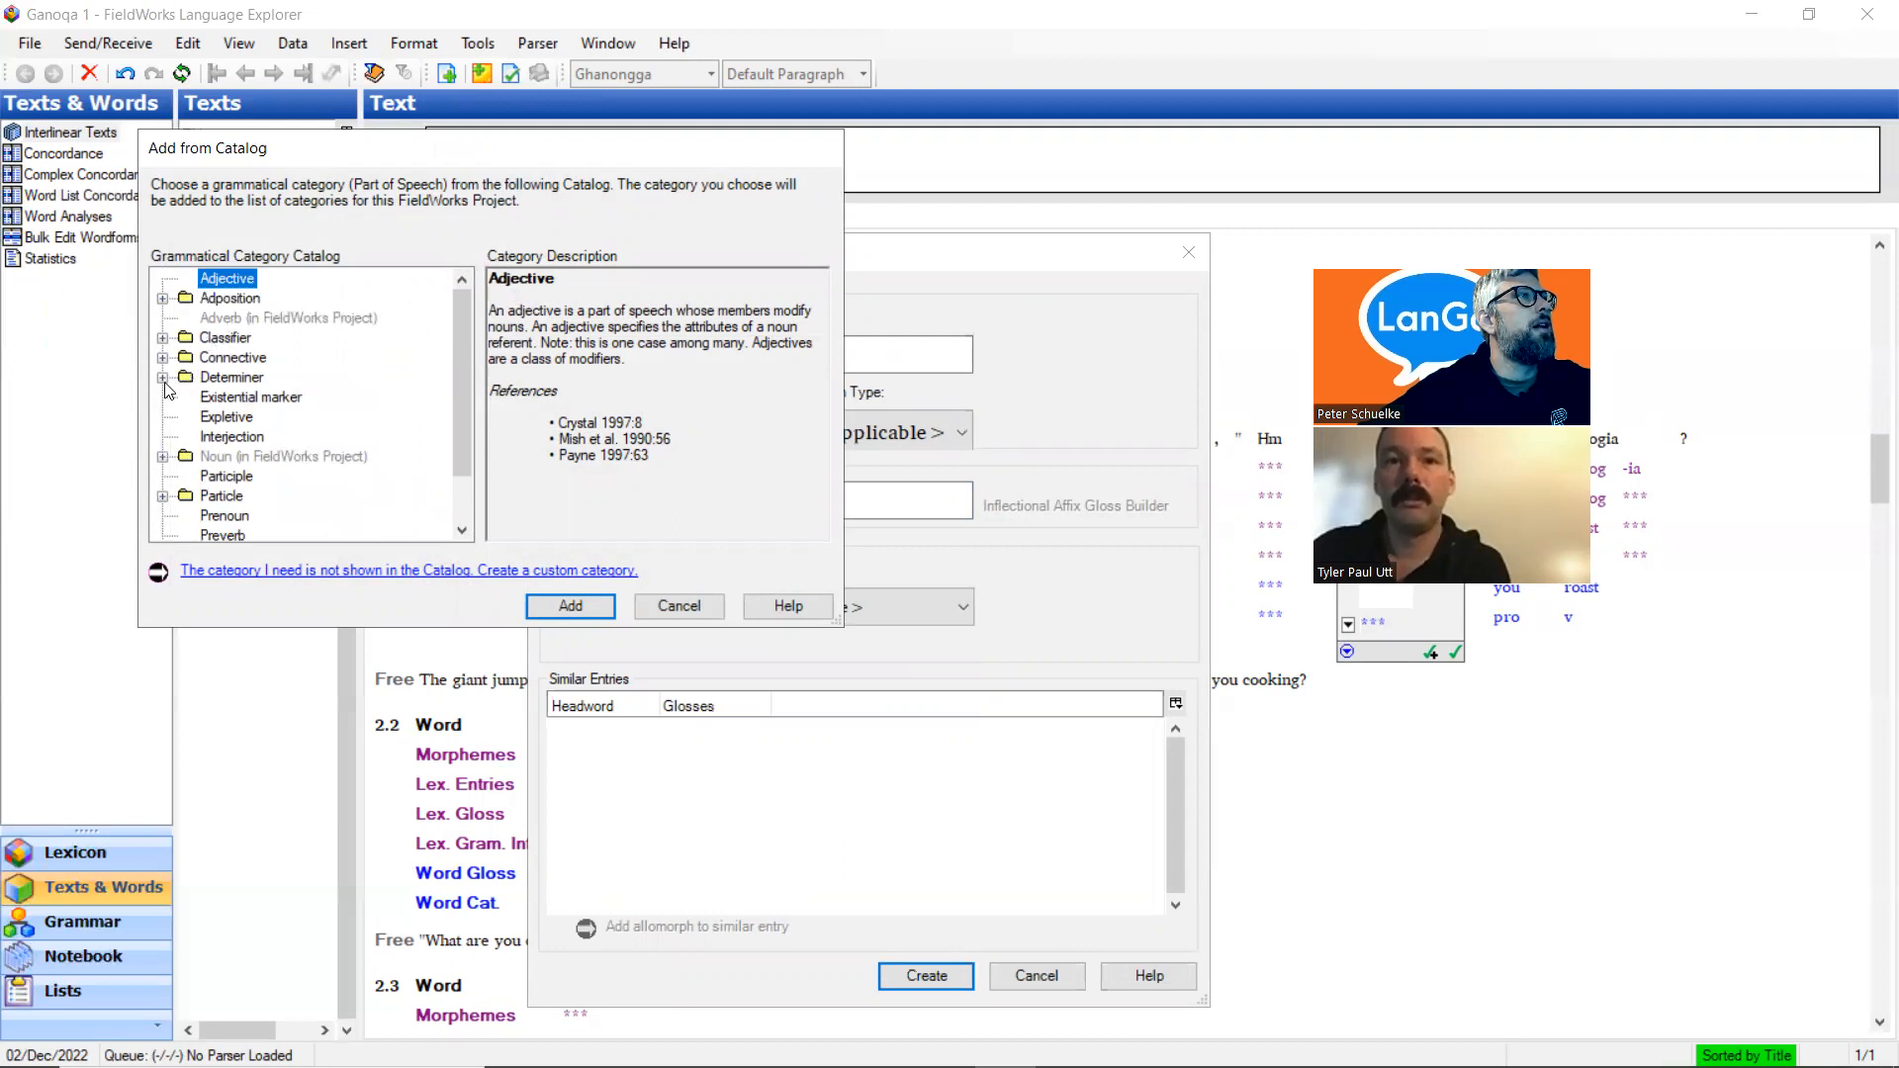
pyautogui.scroll(-1, 165, 390)
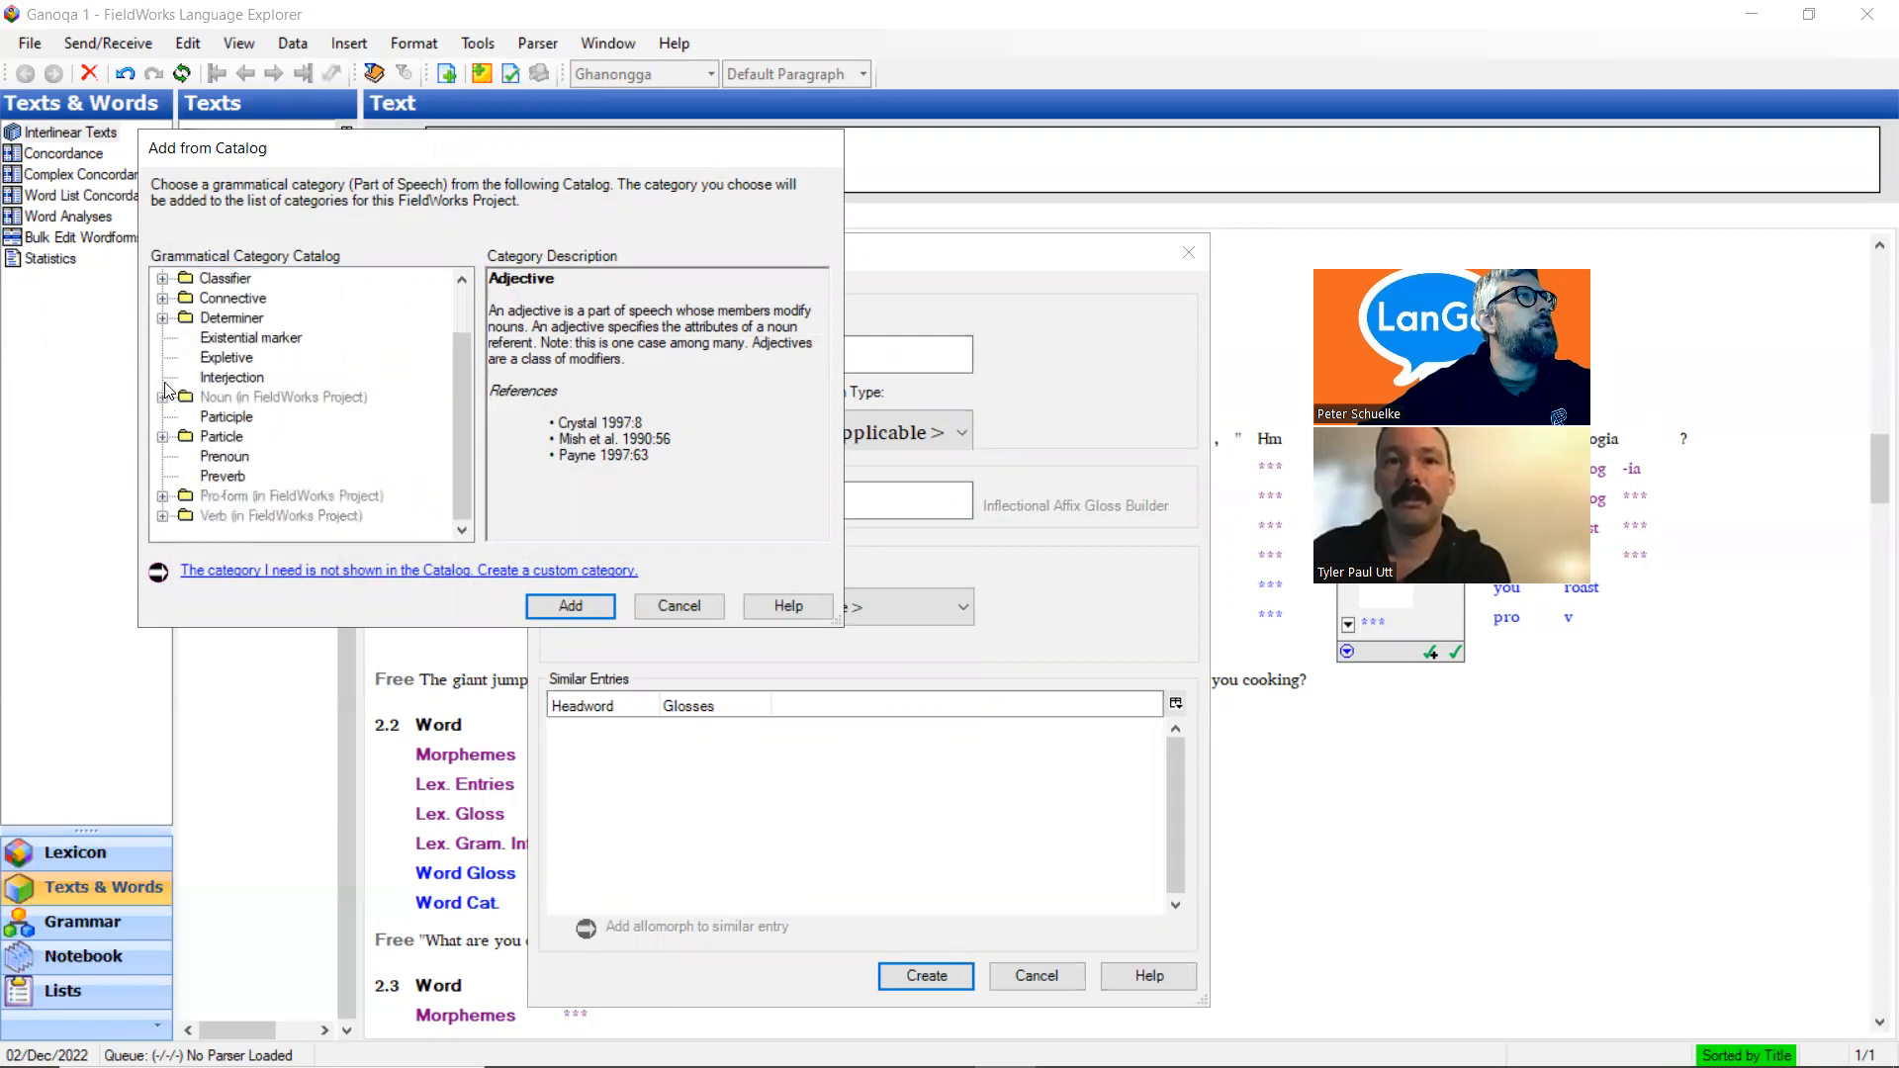
pyautogui.click(163, 438)
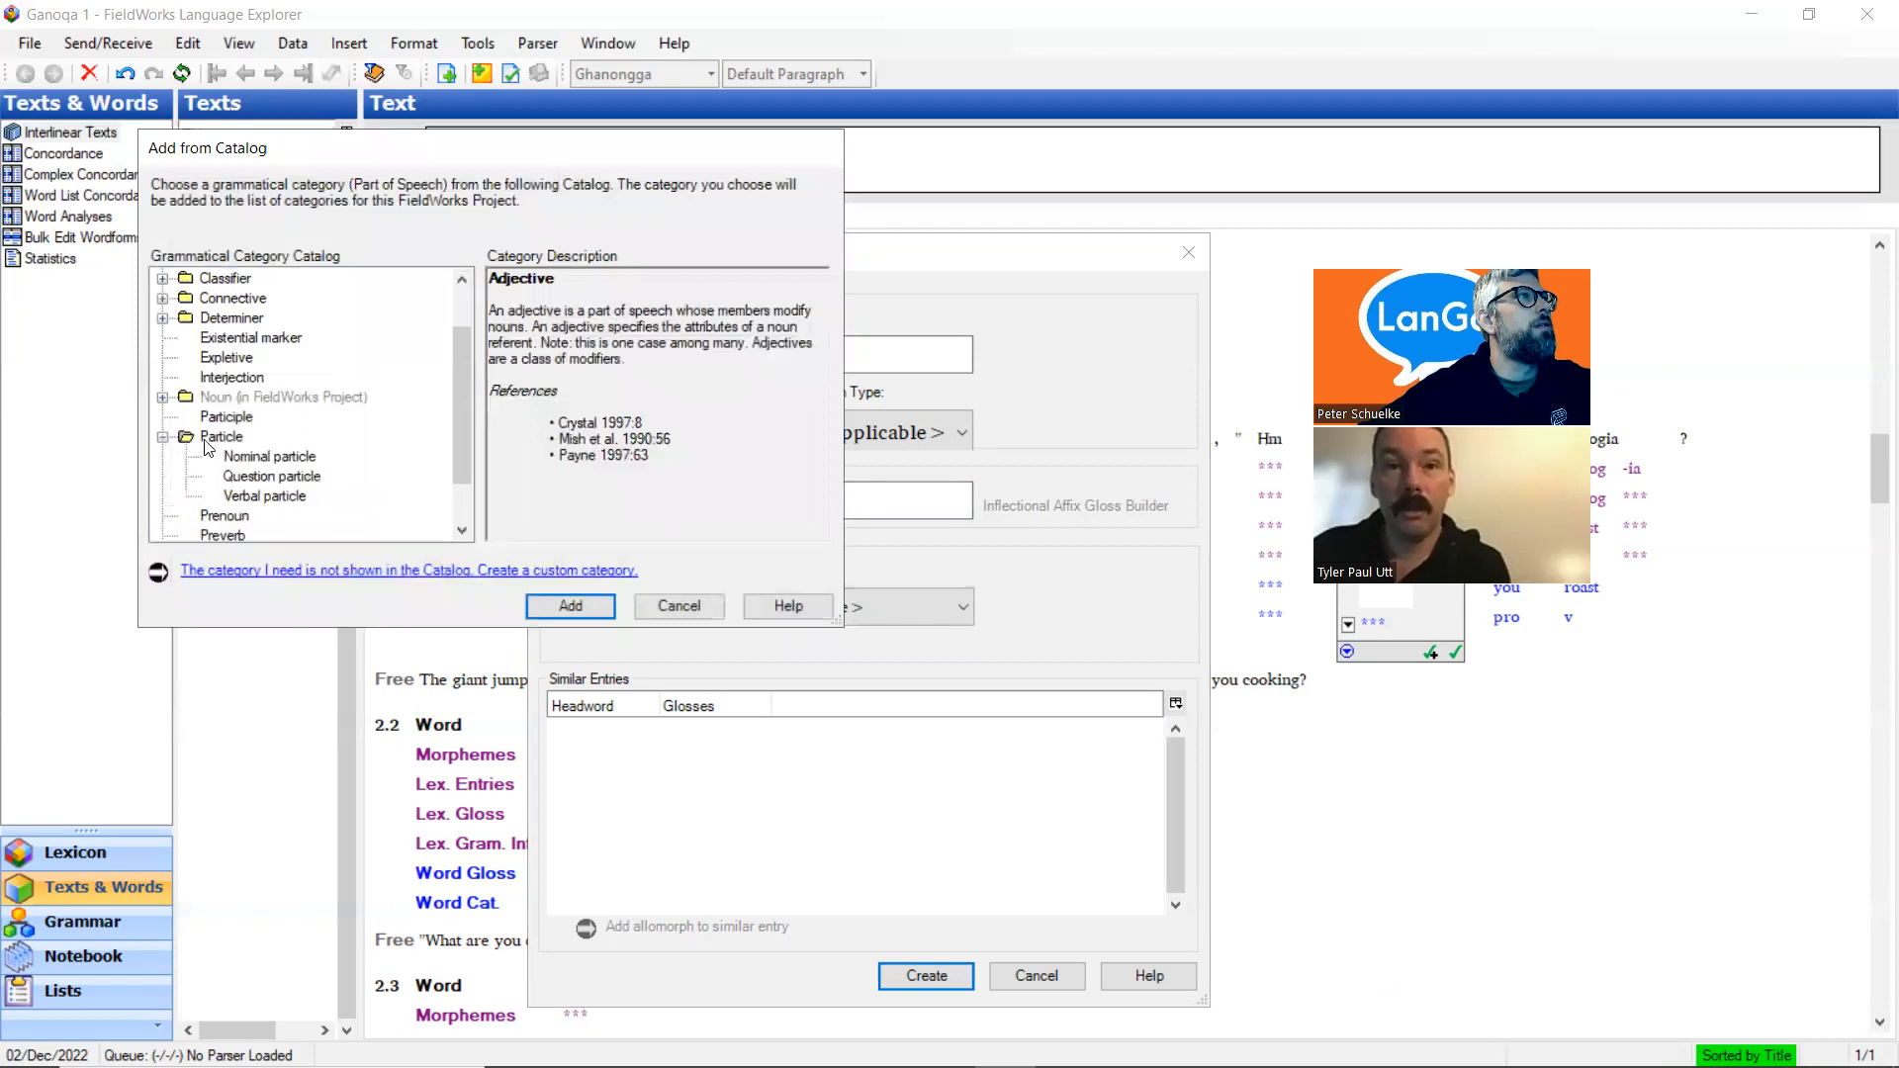
pyautogui.click(267, 477)
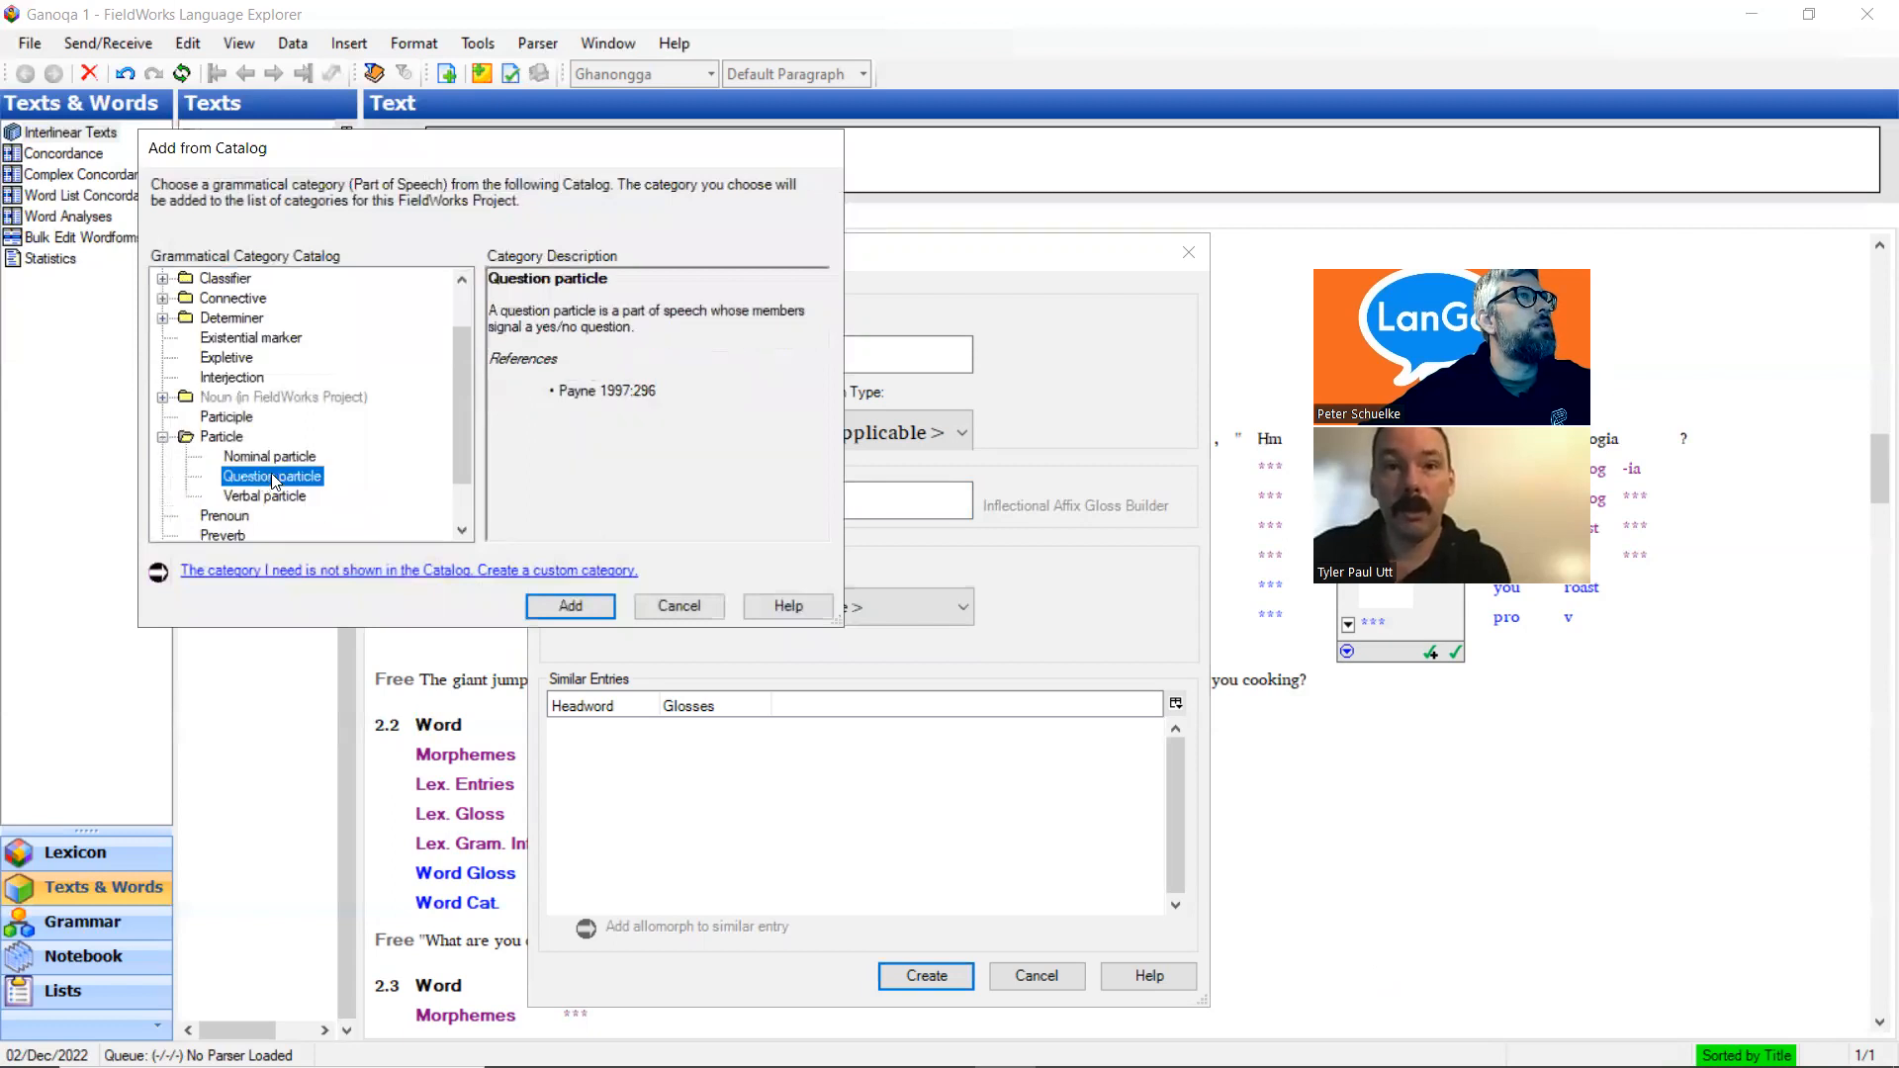
pyautogui.click(584, 602)
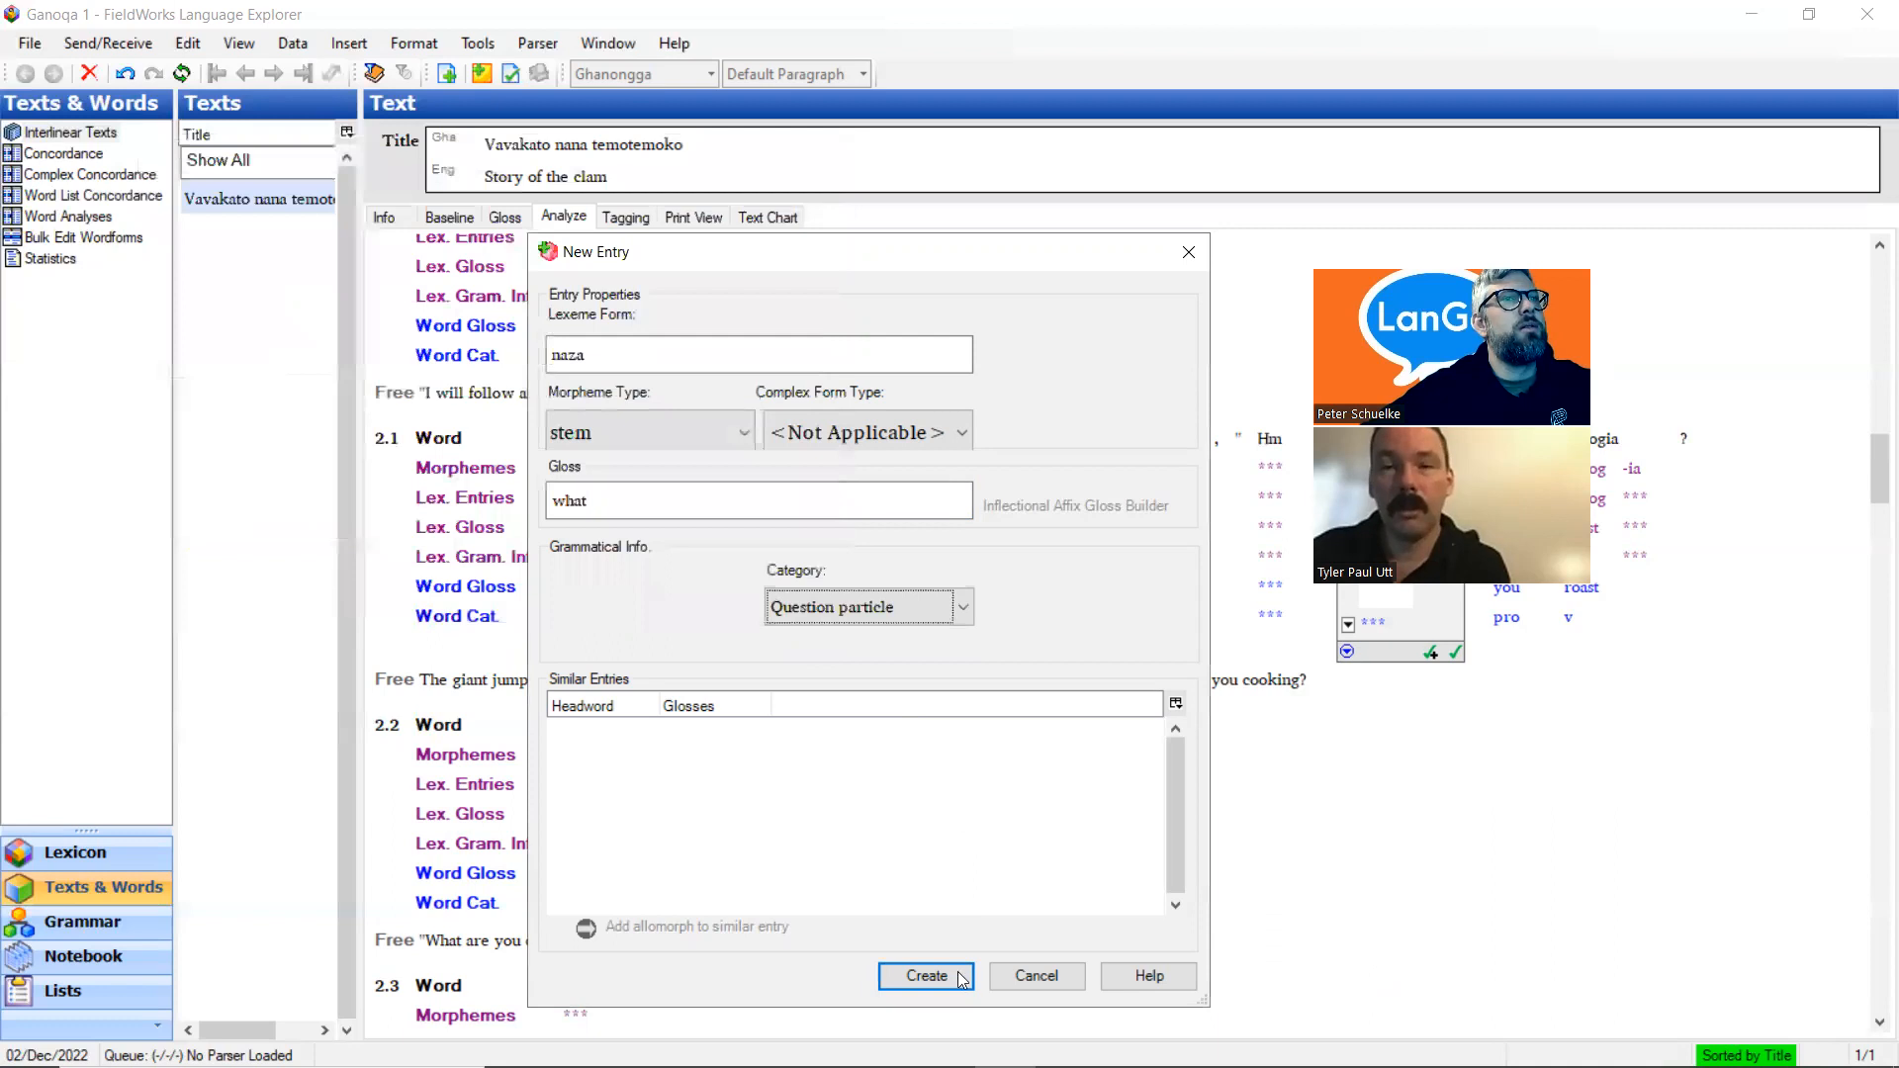
pyautogui.click(926, 975)
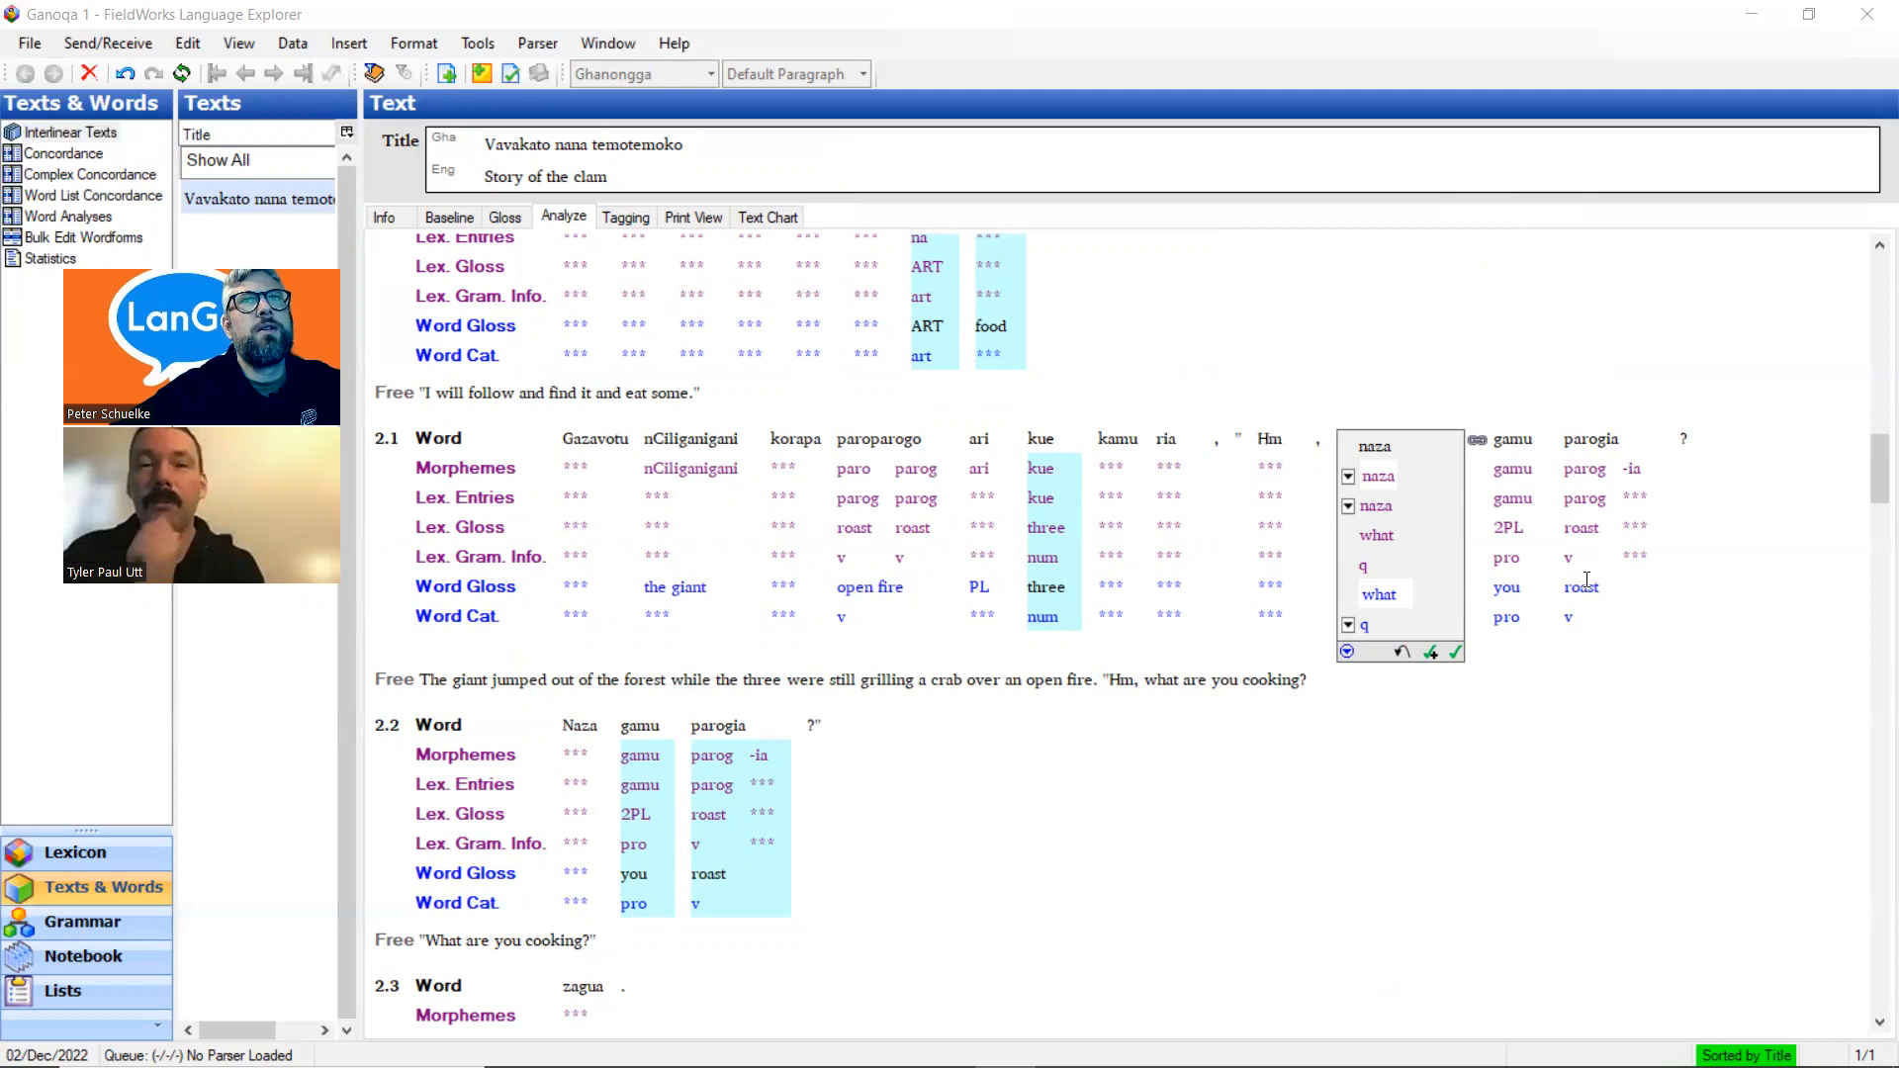
# Approve the analysis of naza in line 2.1 and check the suggested analysis of Naza in line 2.2
pyautogui.press('Return')
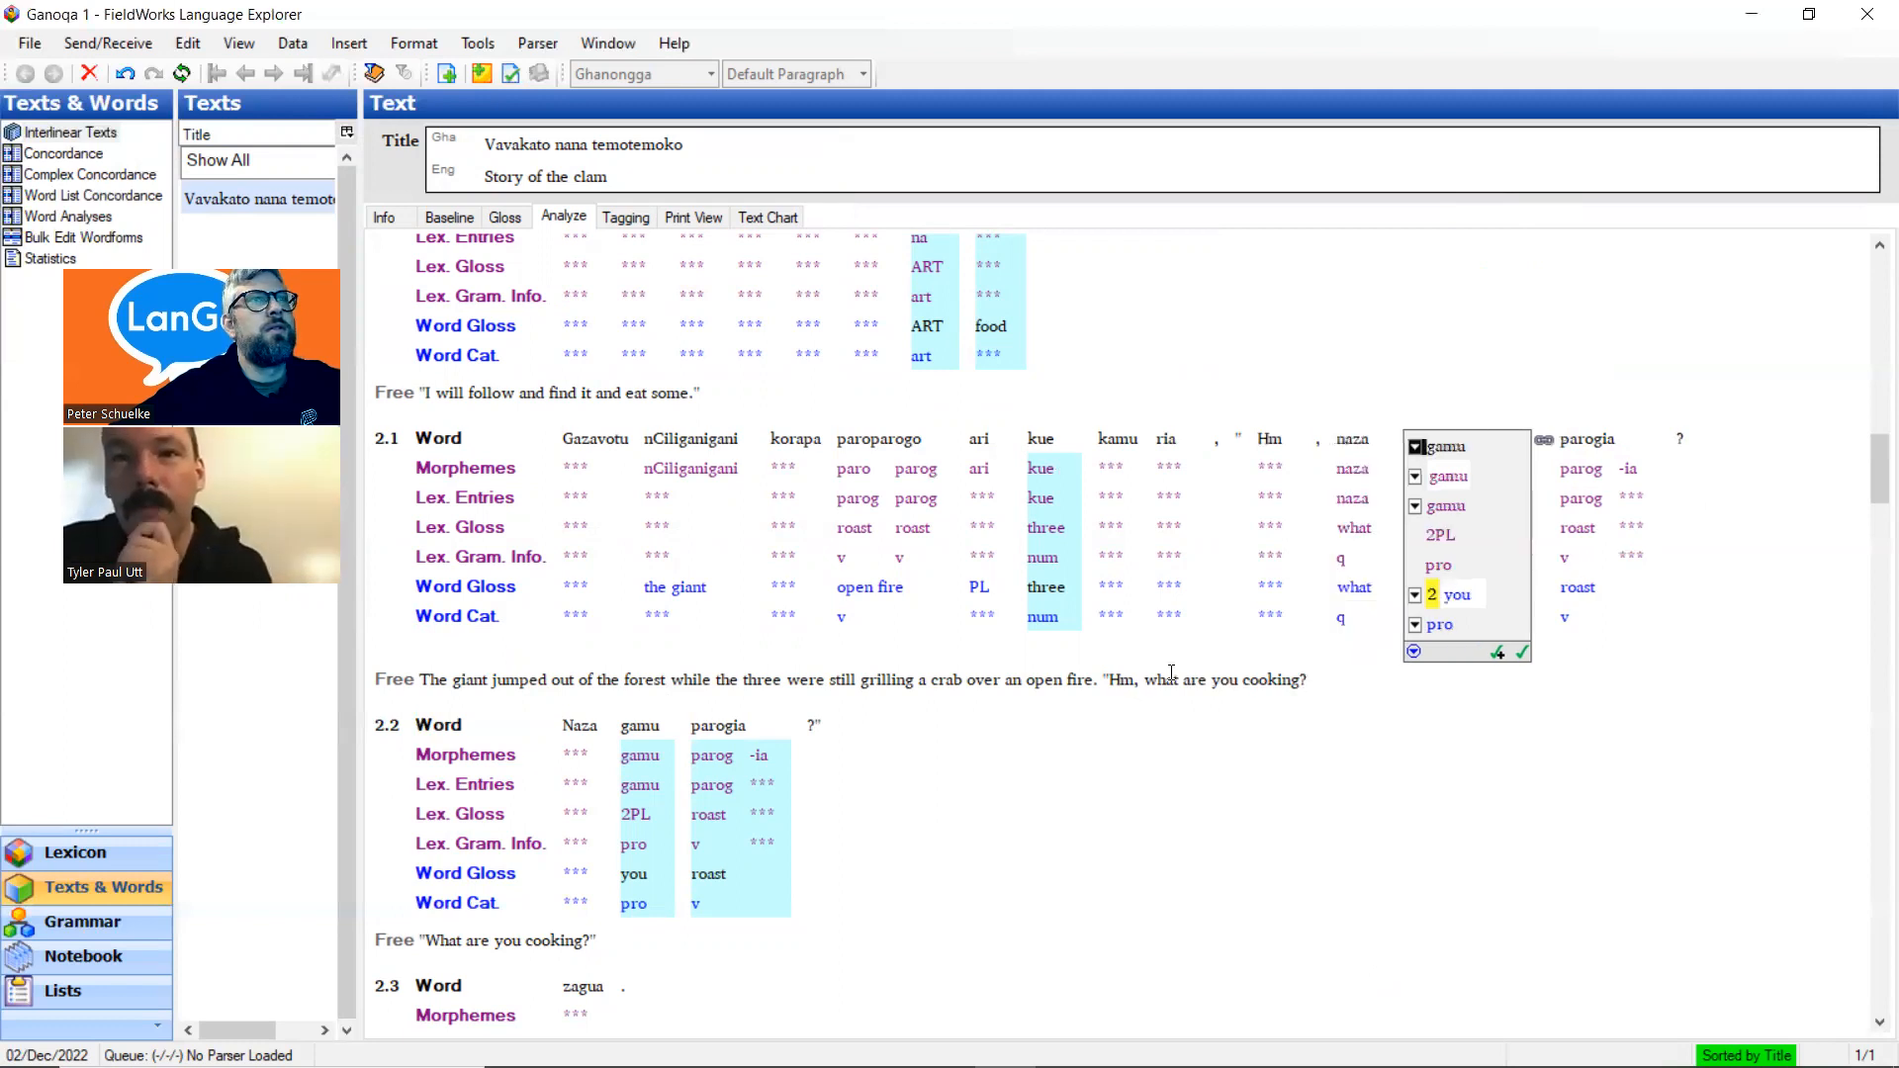
pyautogui.click(581, 750)
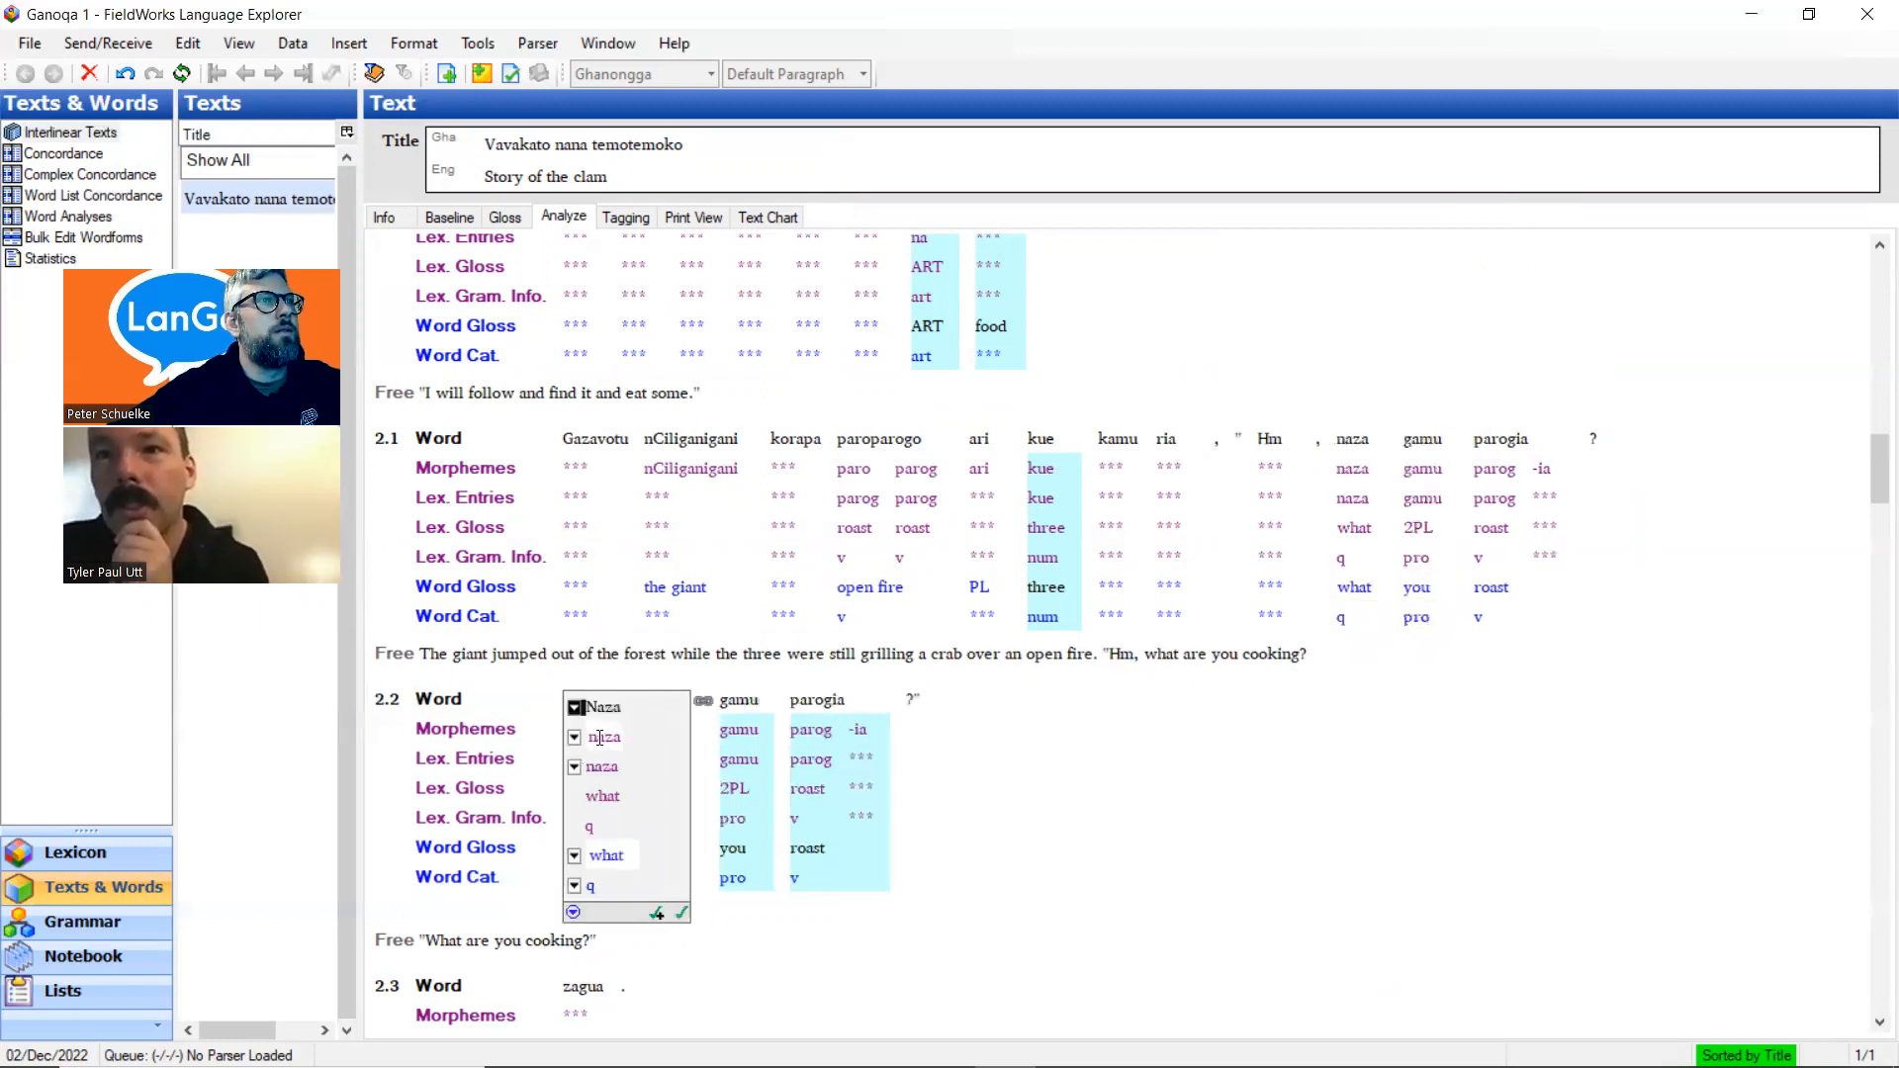
pyautogui.click(1326, 657)
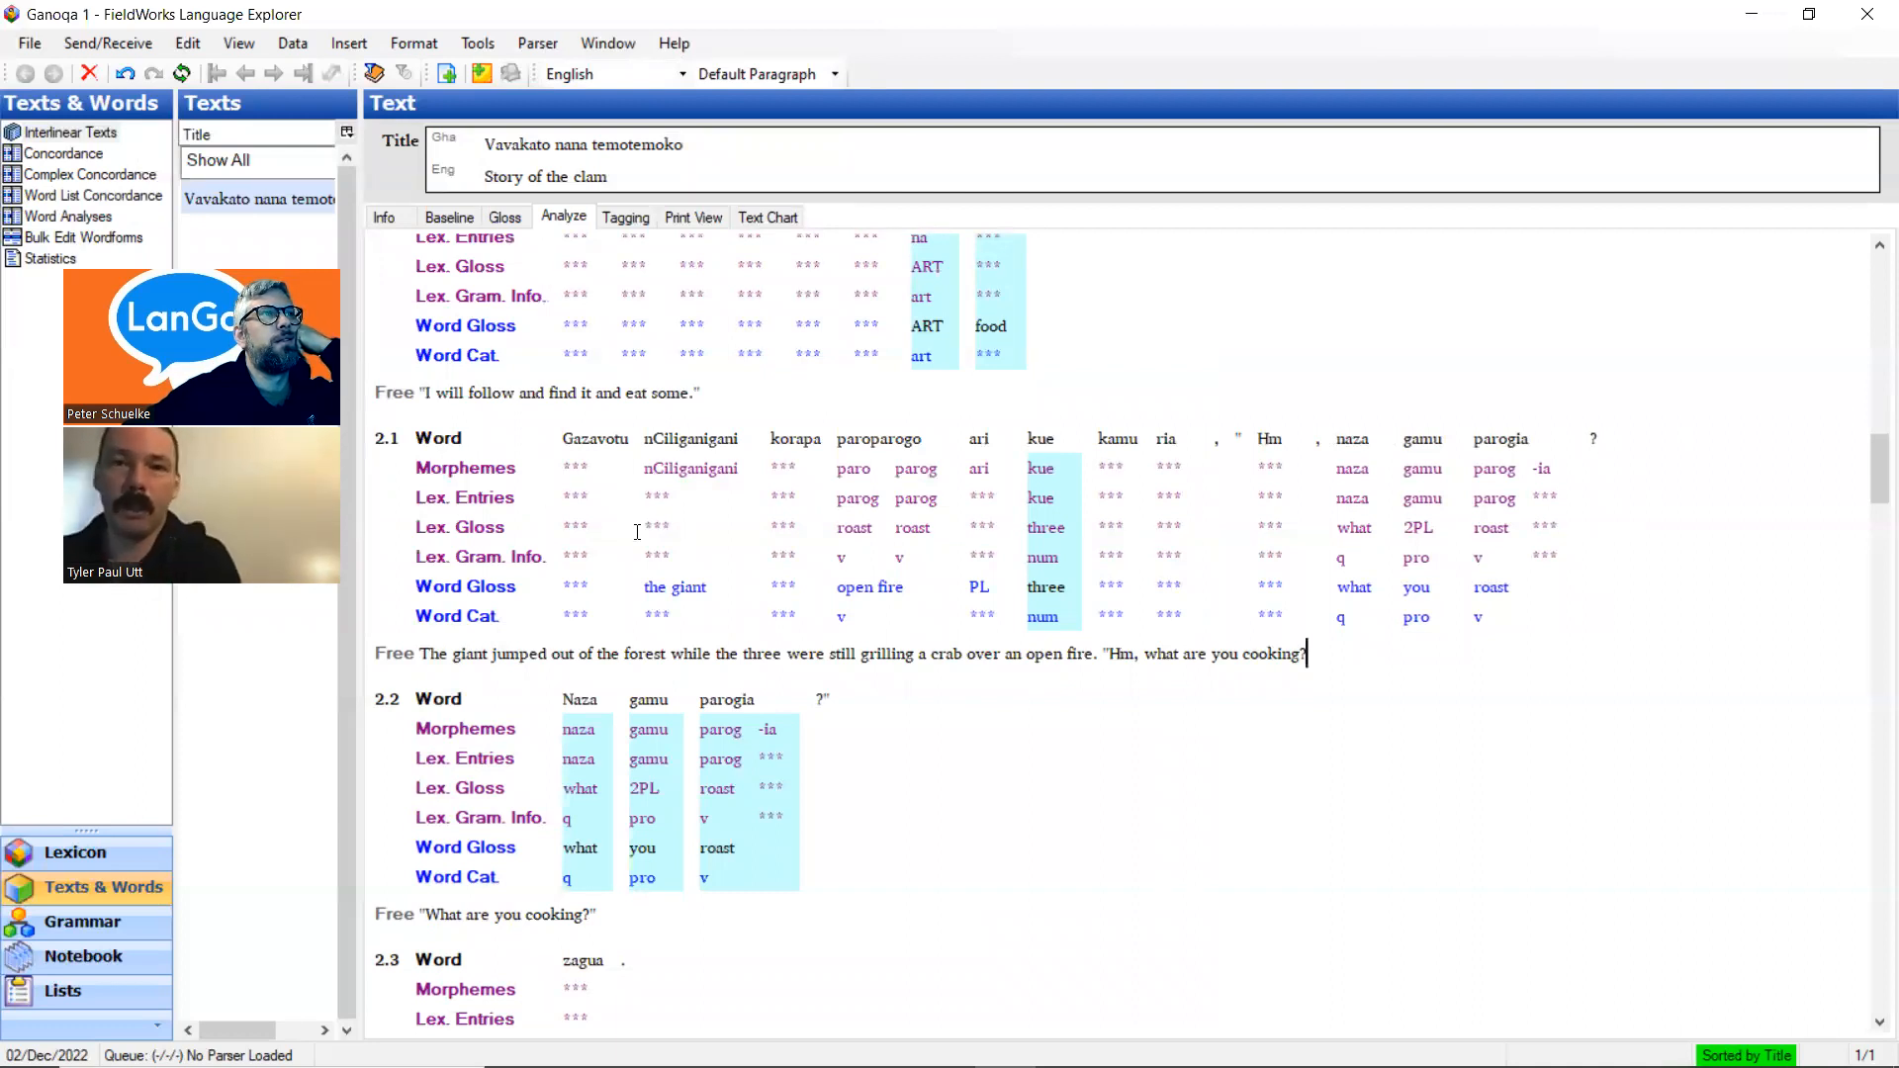
# Split the word zagua in line 2.3 into the morphemes za and gua
pyautogui.scroll(-3, 663, 910)
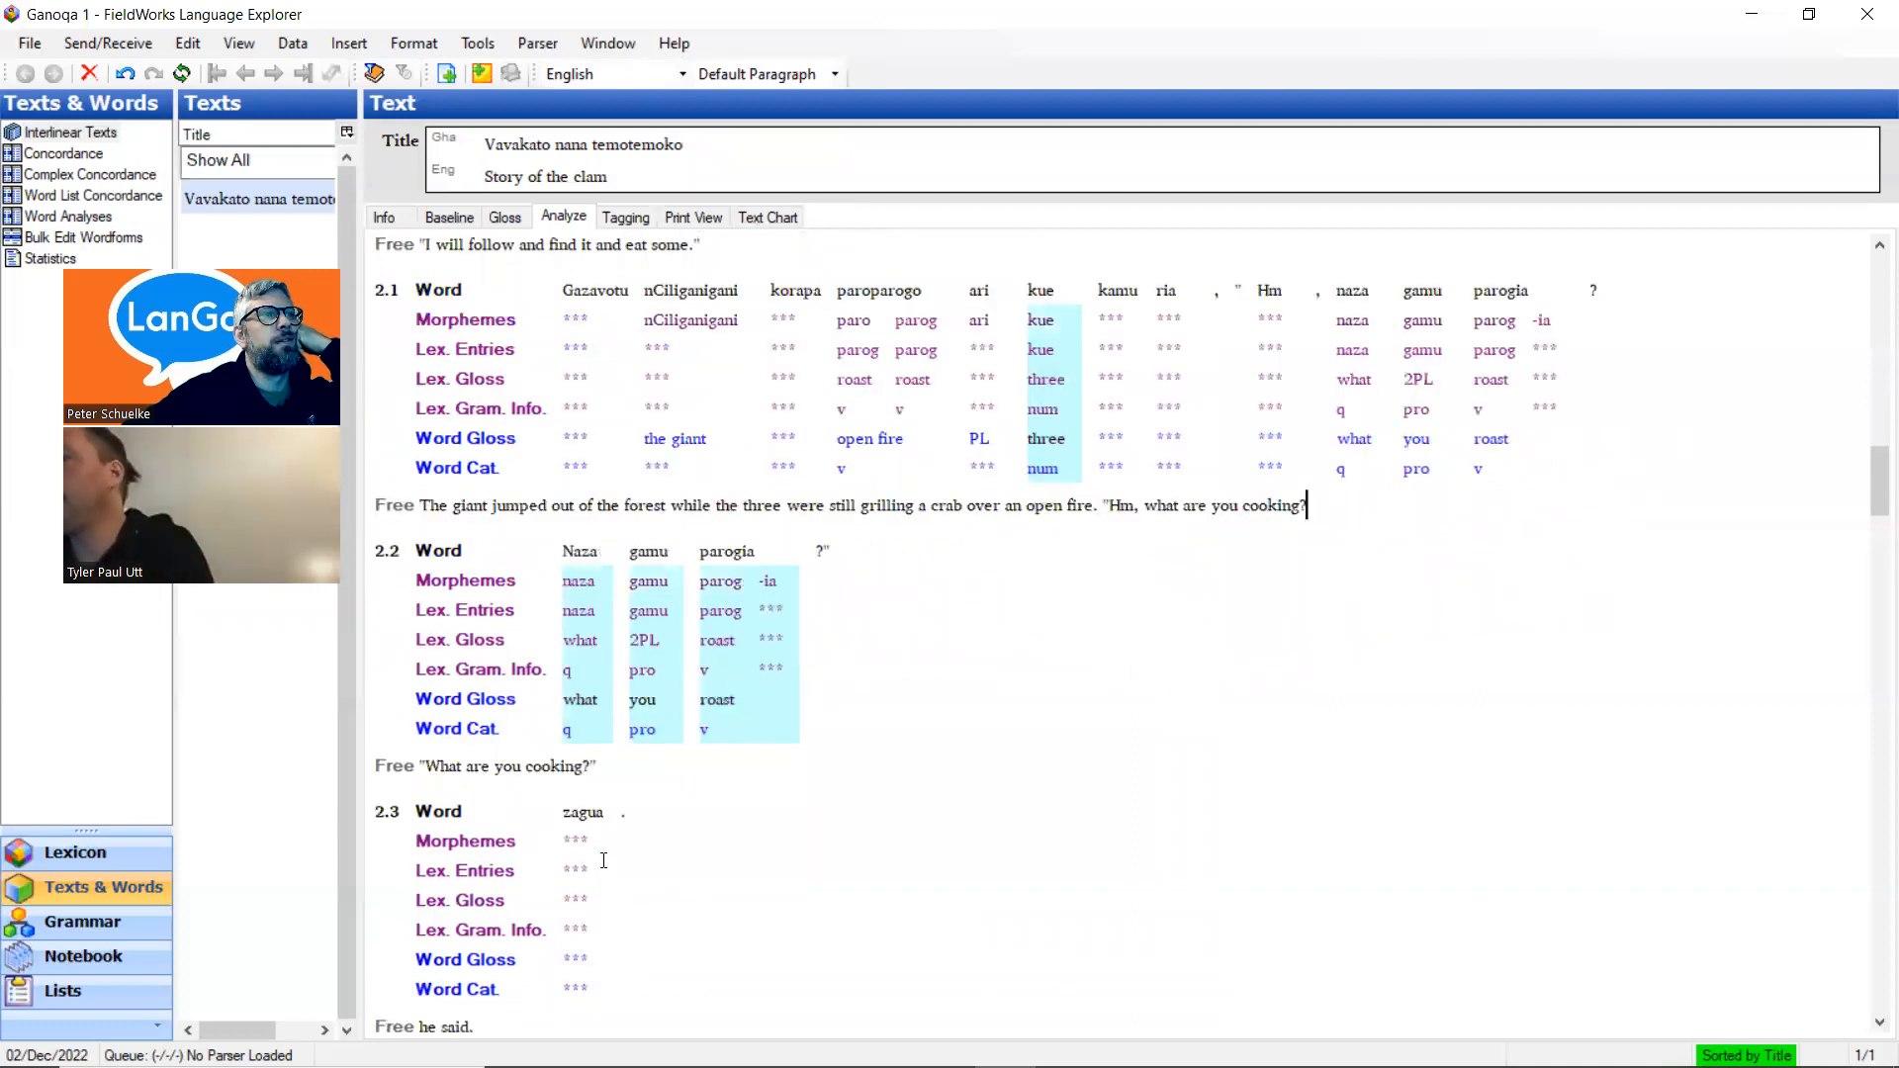
pyautogui.click(580, 839)
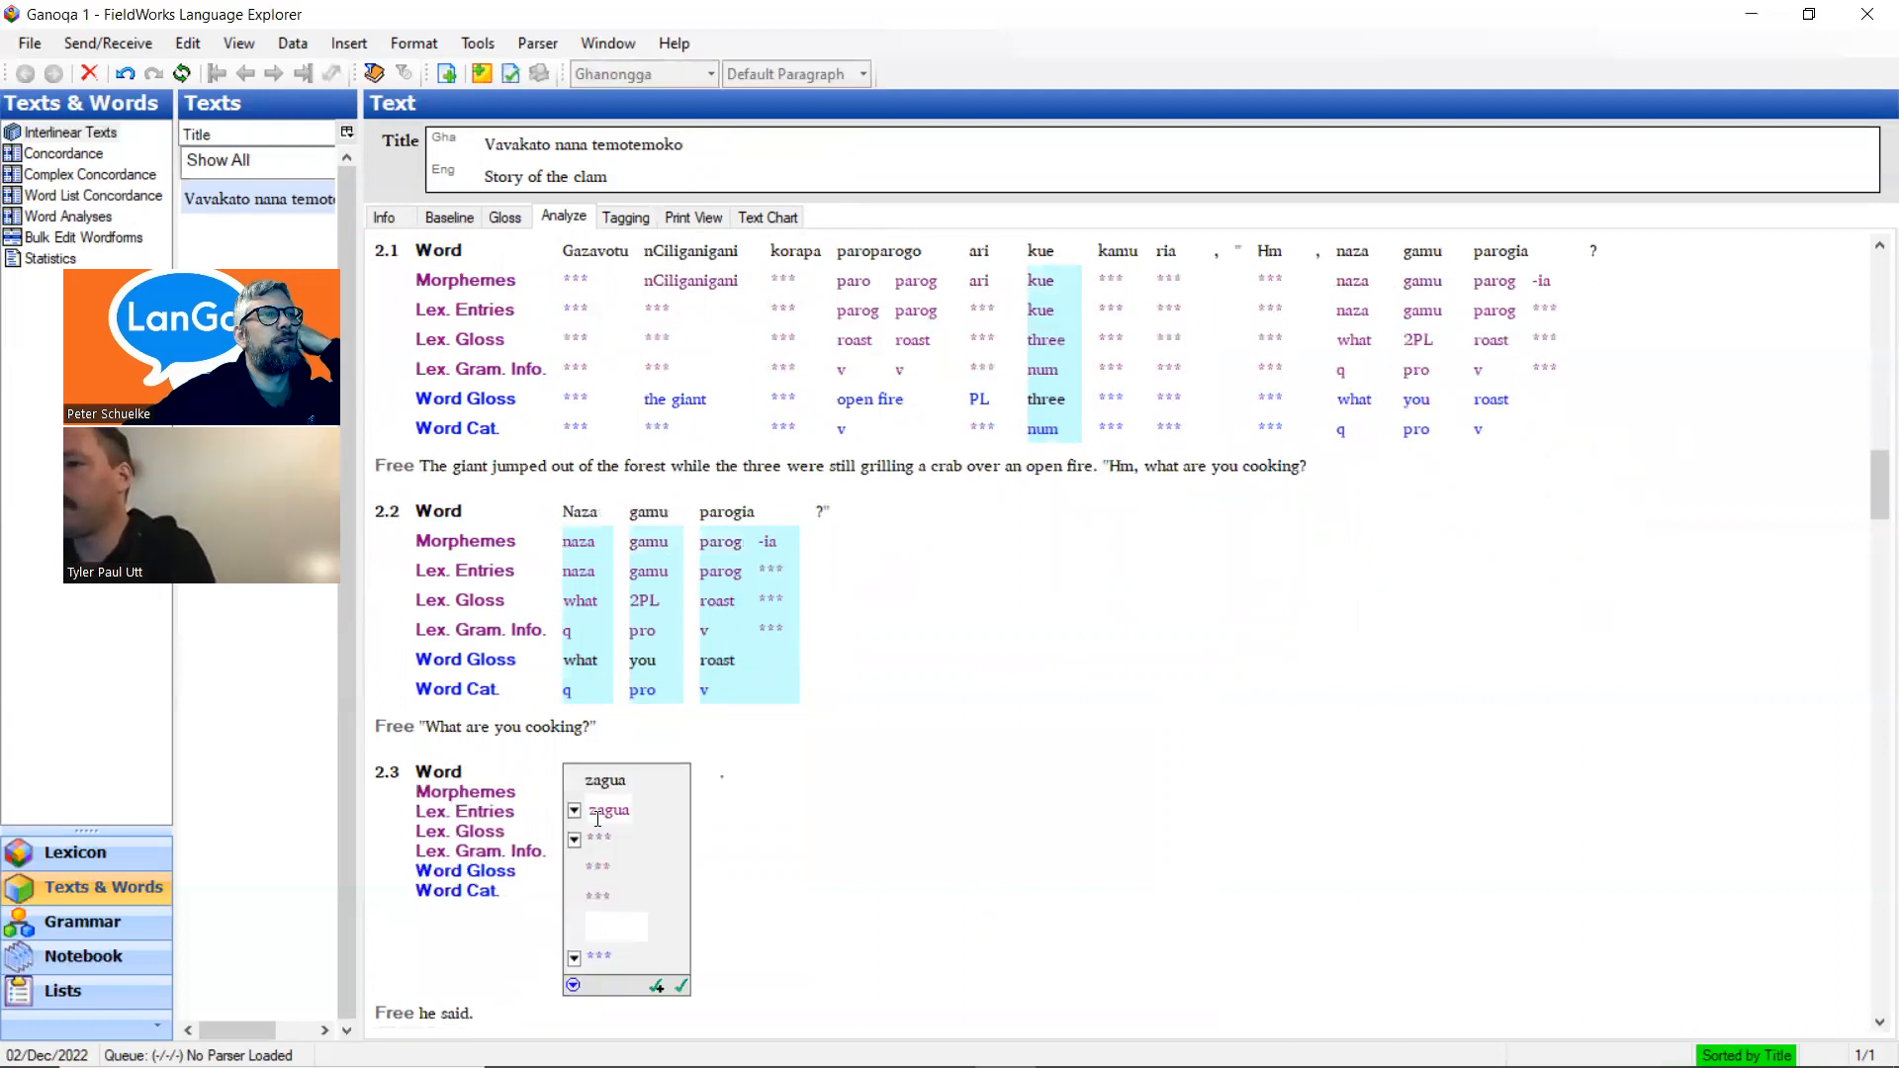
pyautogui.click(620, 805)
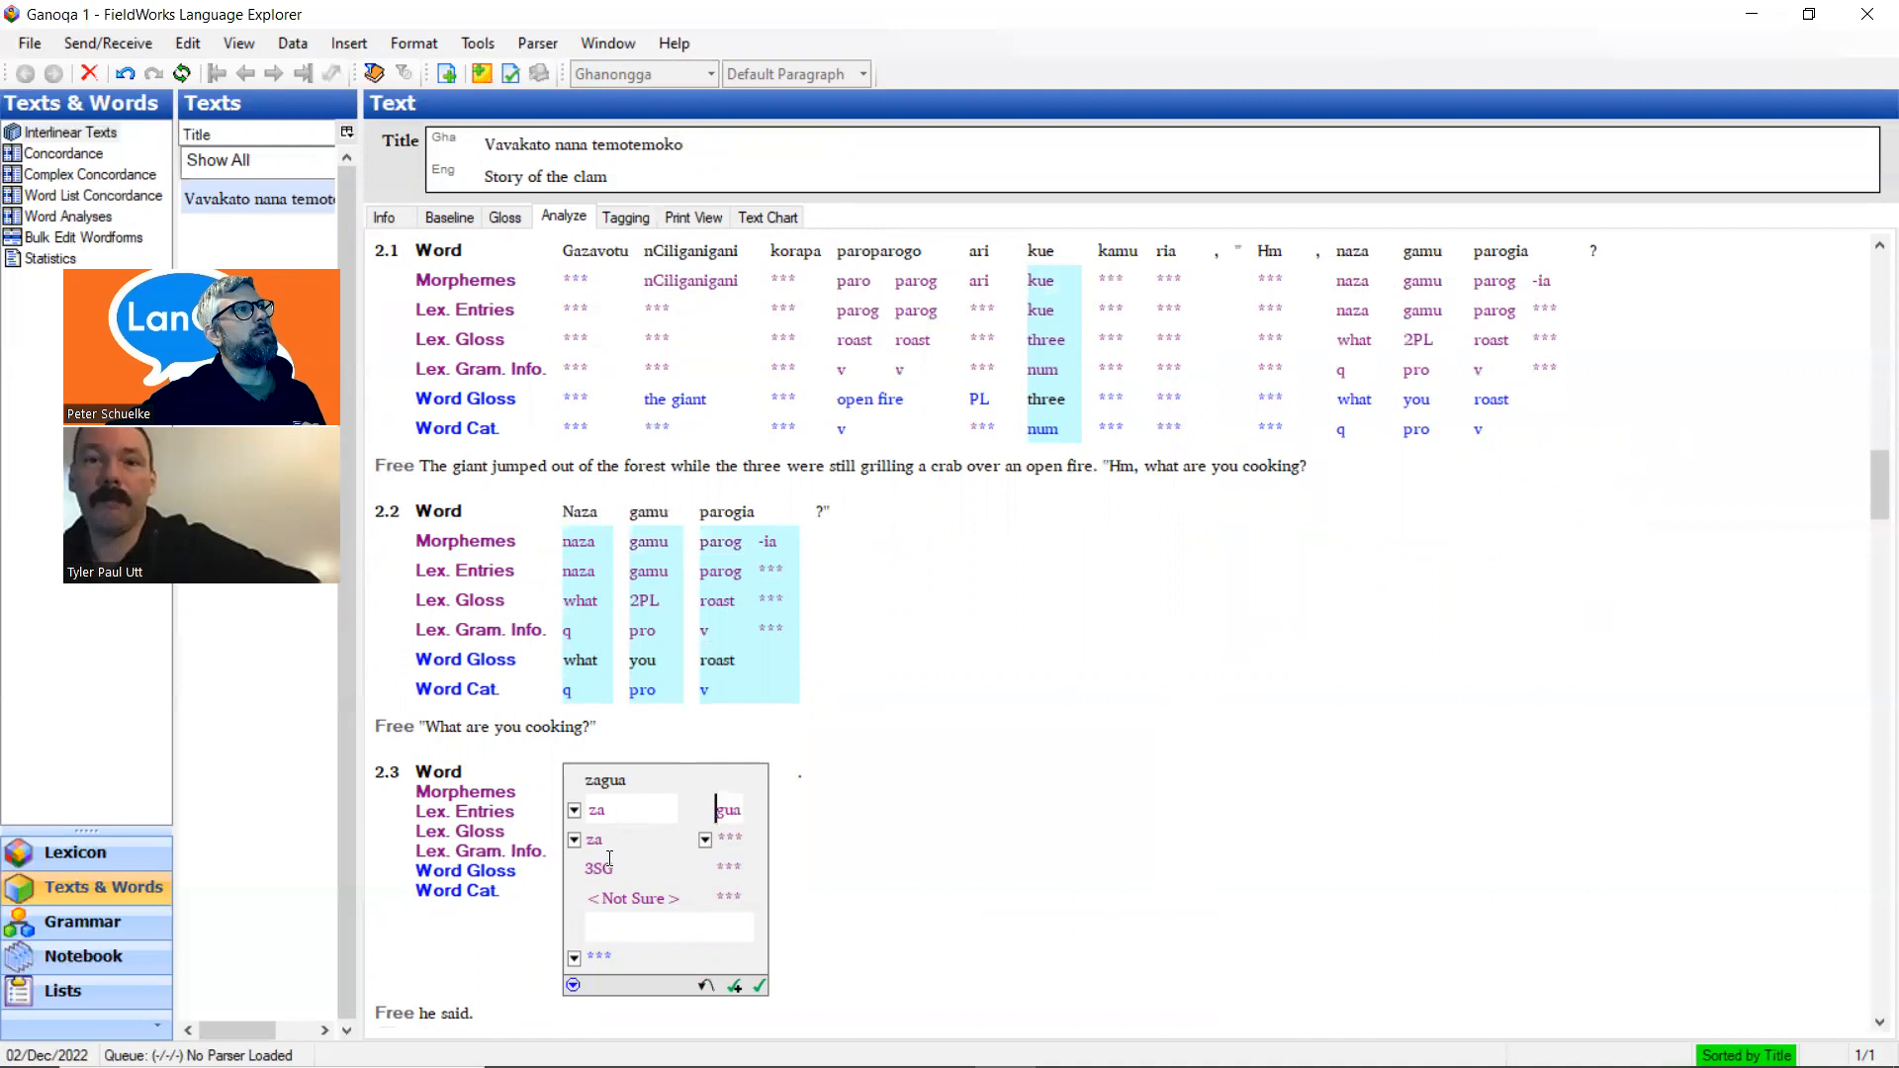
# Create a lexical entry for the stem gua in zagua with gloss "say" and category Verb
pyautogui.click(706, 842)
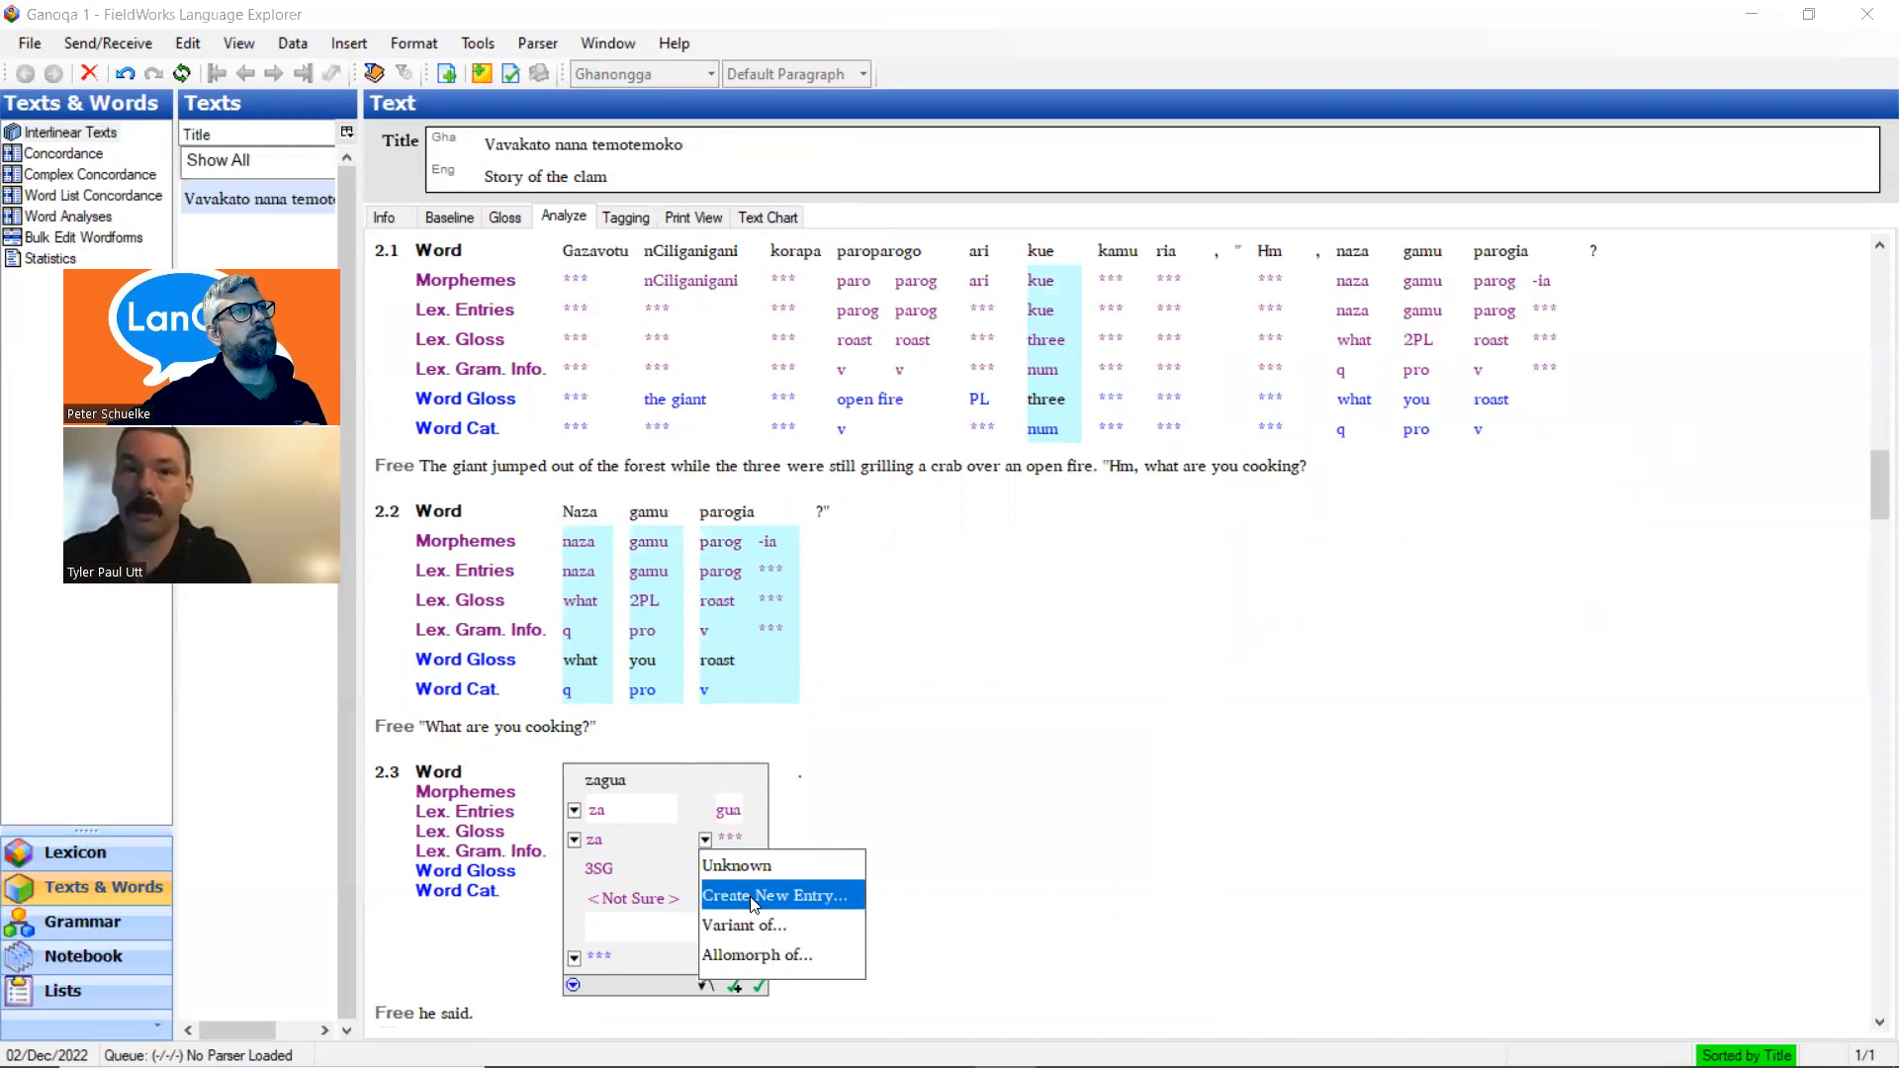
pyautogui.scroll(5, 1076, 775)
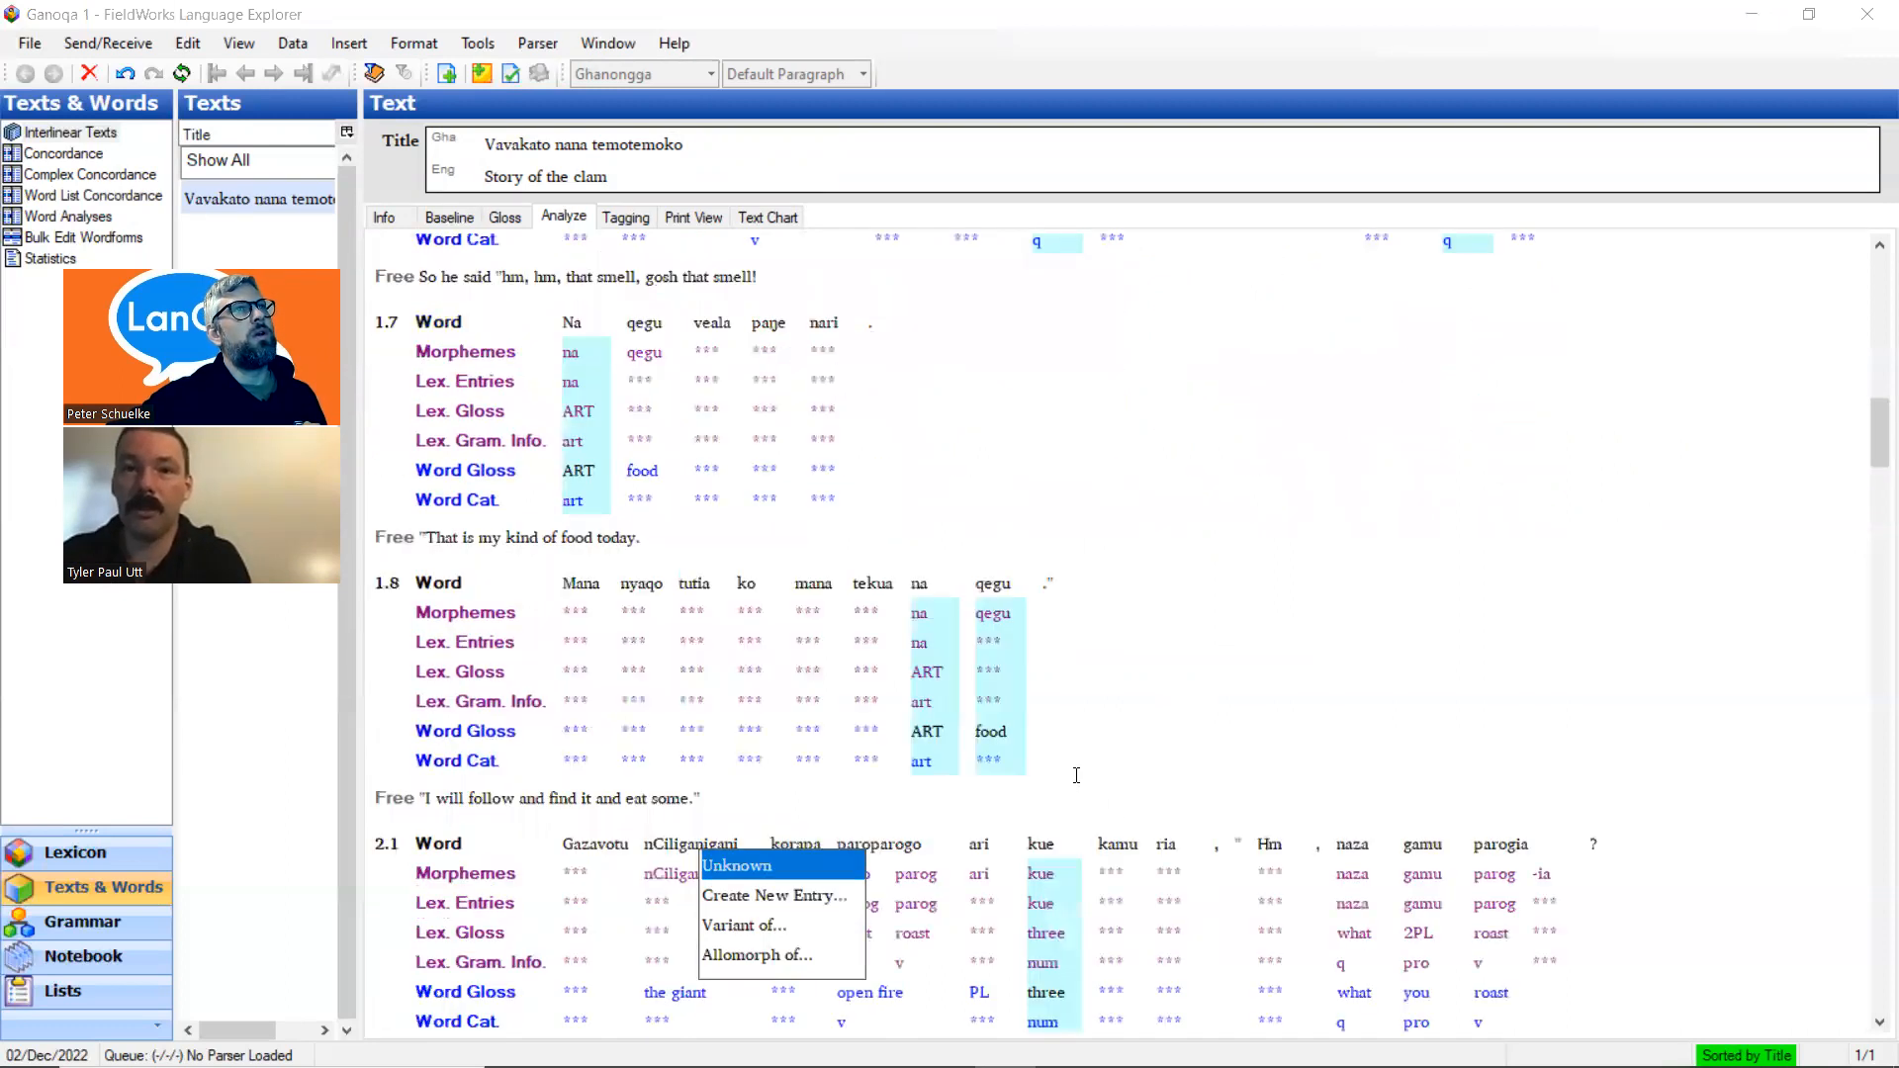
pyautogui.scroll(5, 1076, 776)
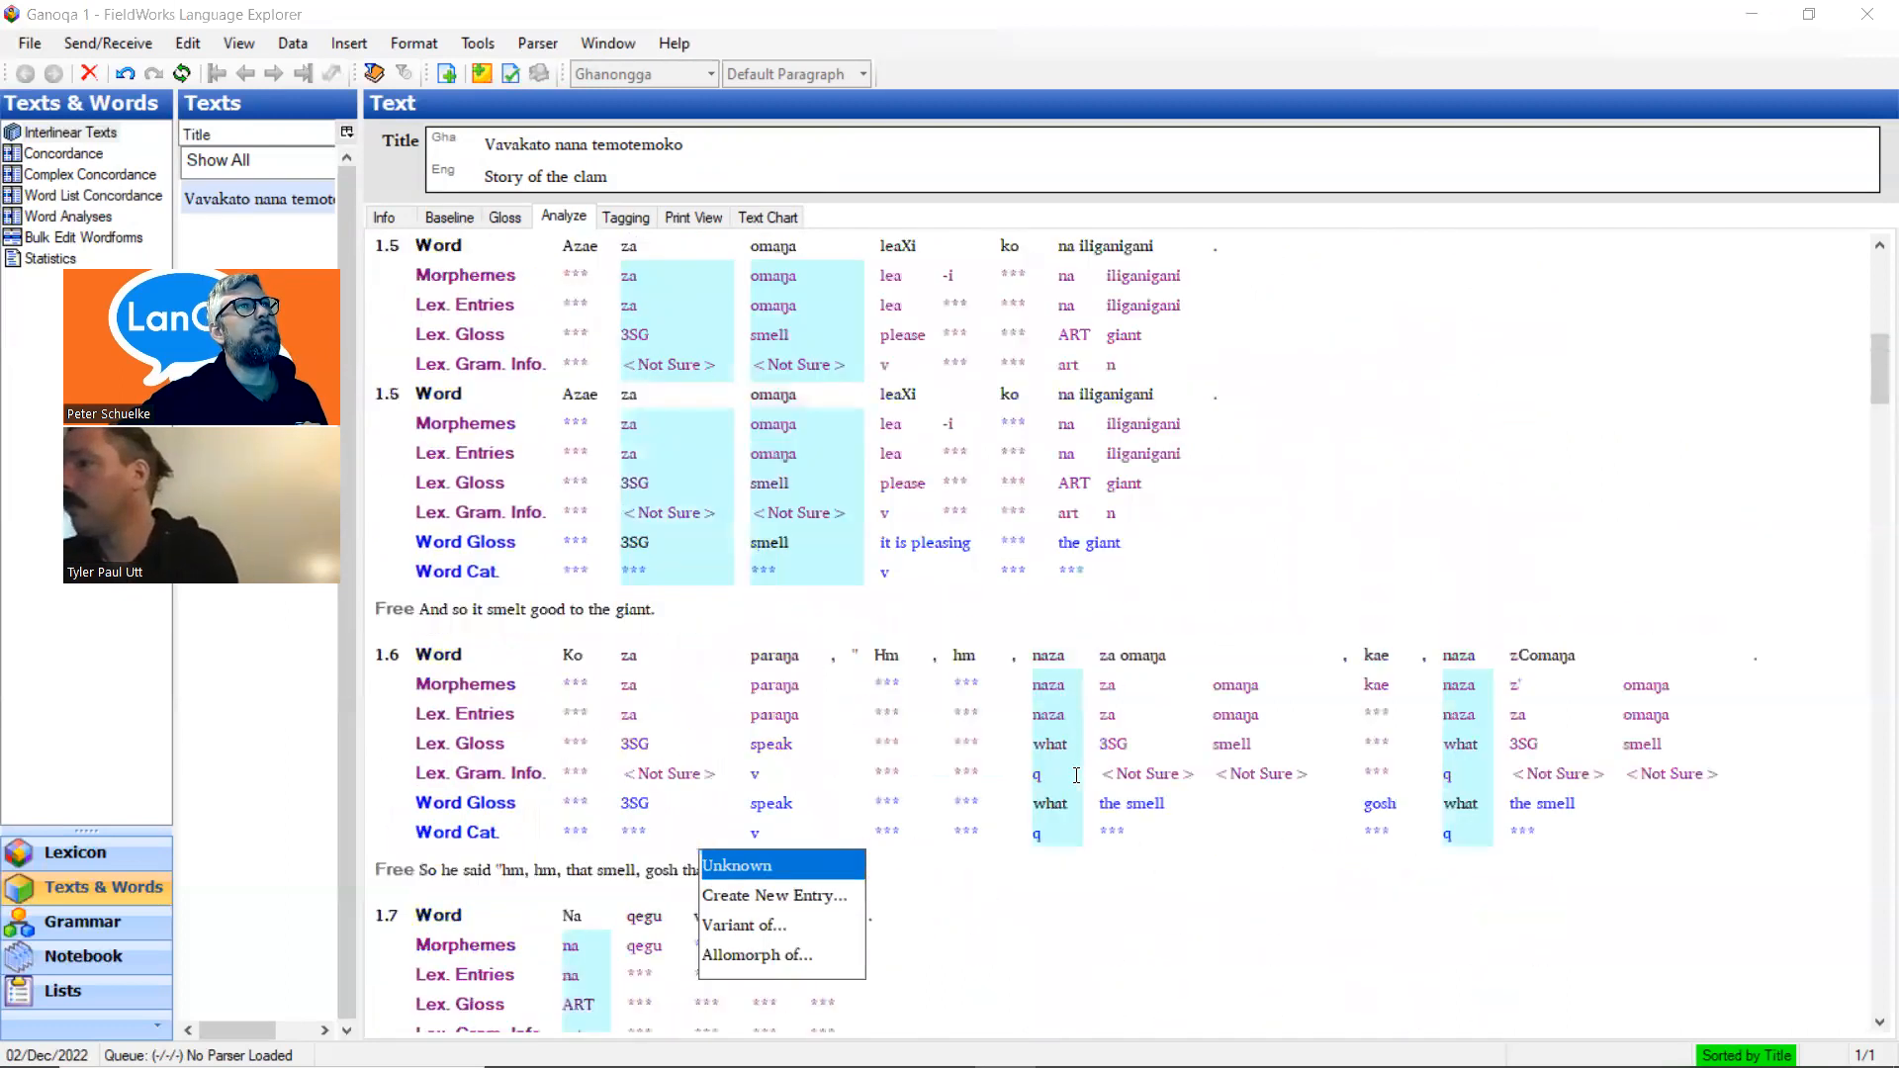
pyautogui.scroll(-10, 1076, 776)
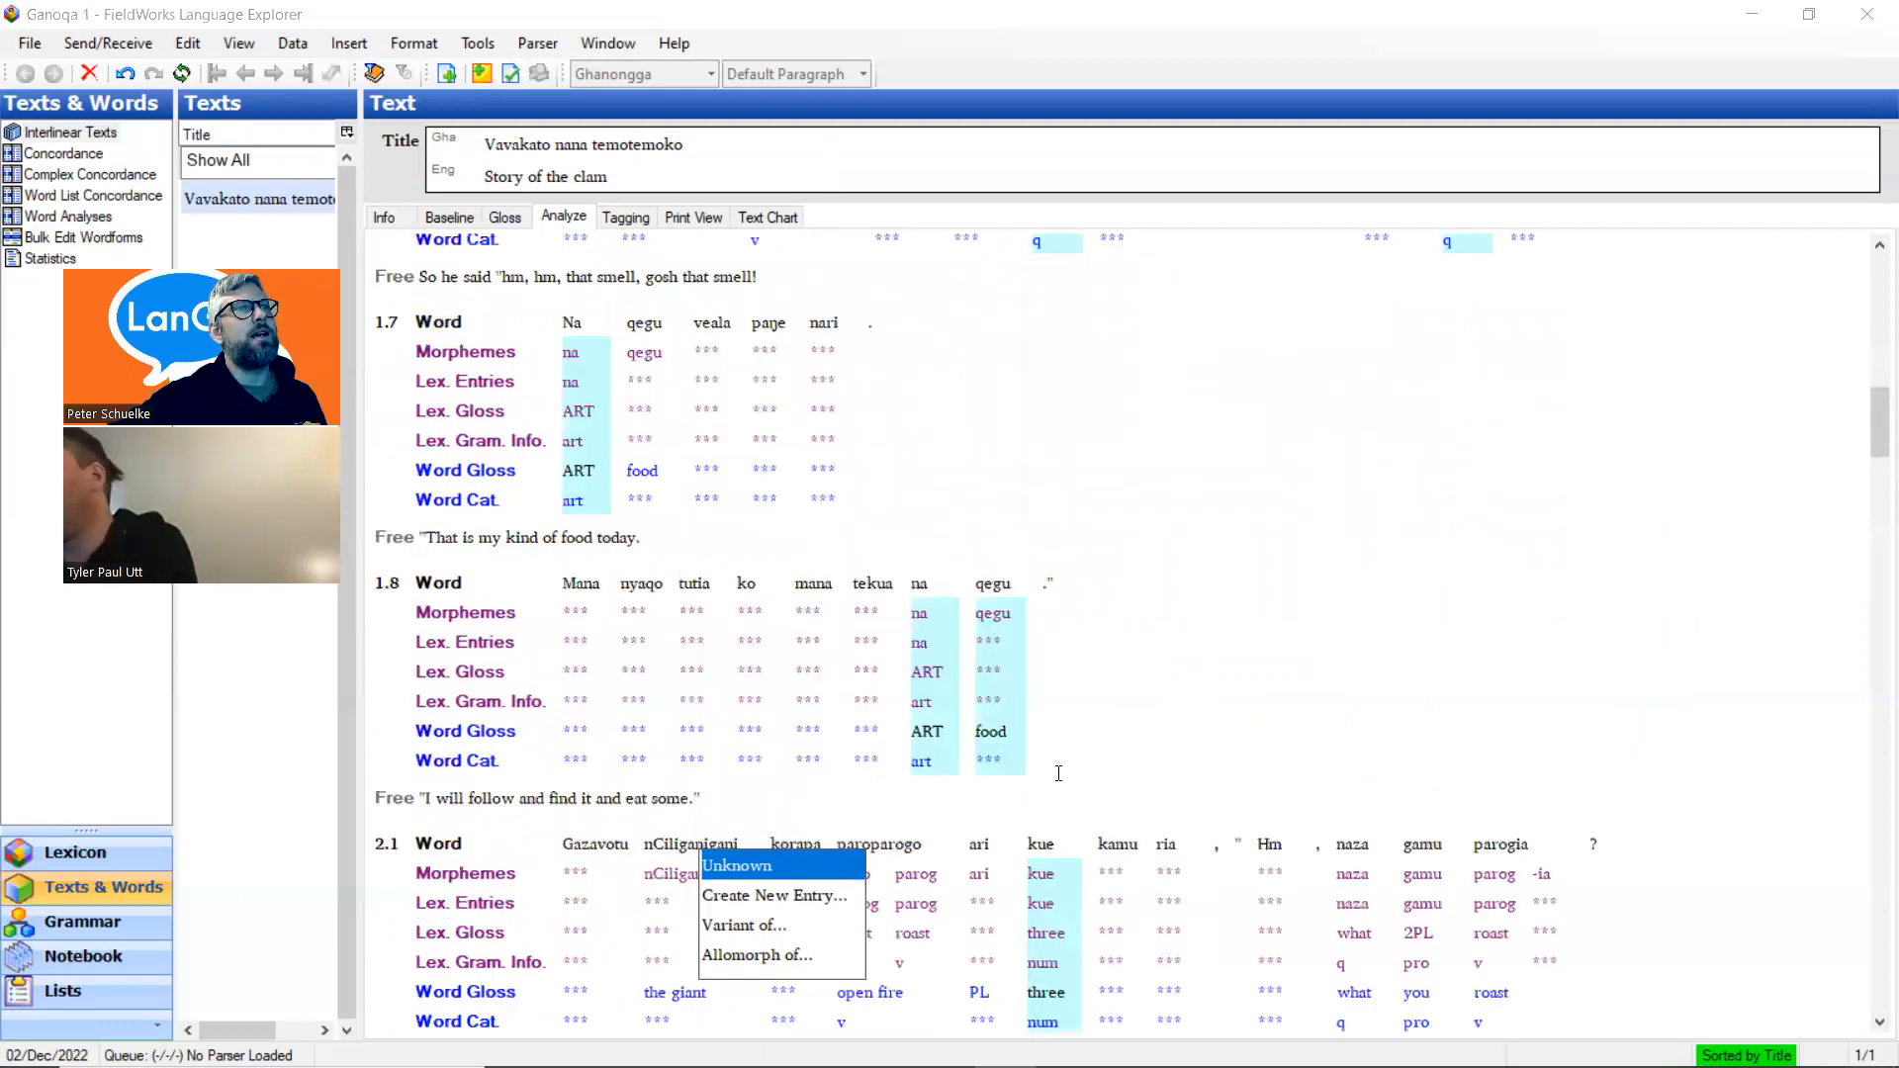
pyautogui.scroll(-4, 1055, 774)
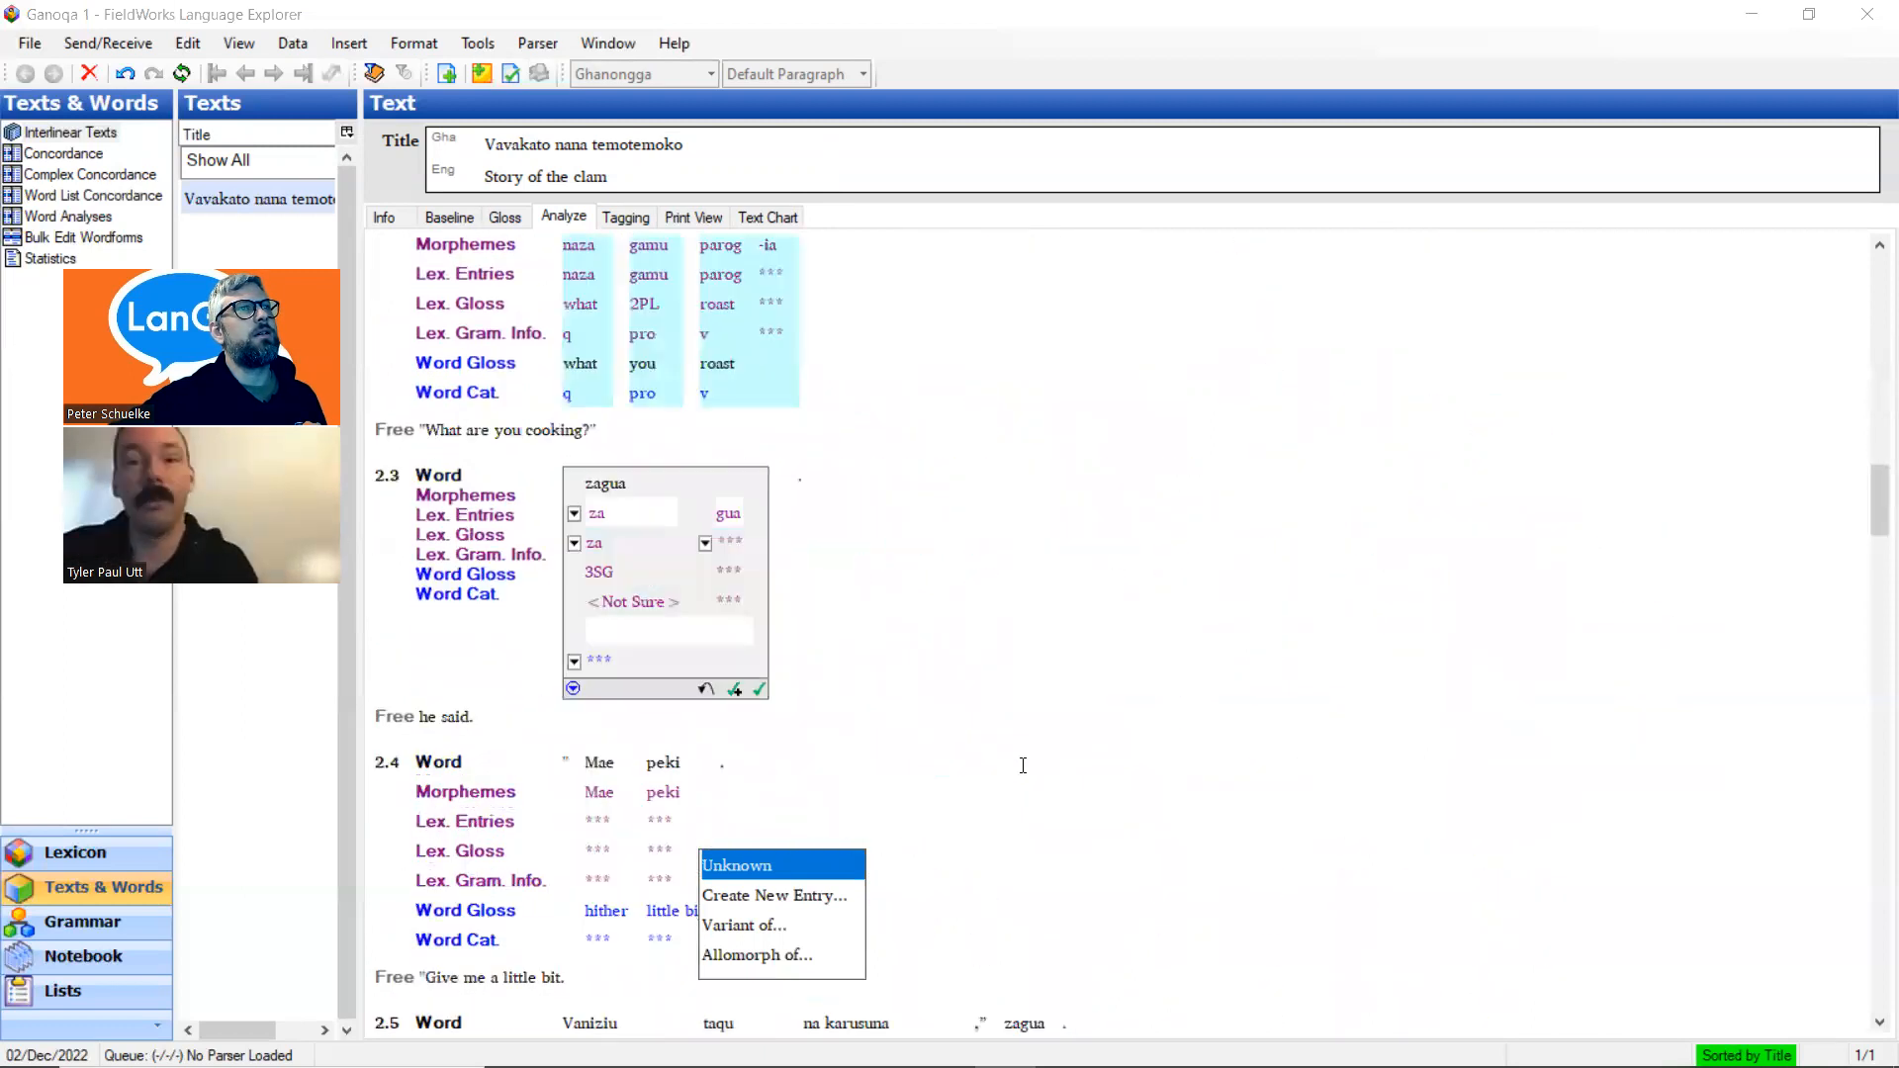
pyautogui.click(756, 899)
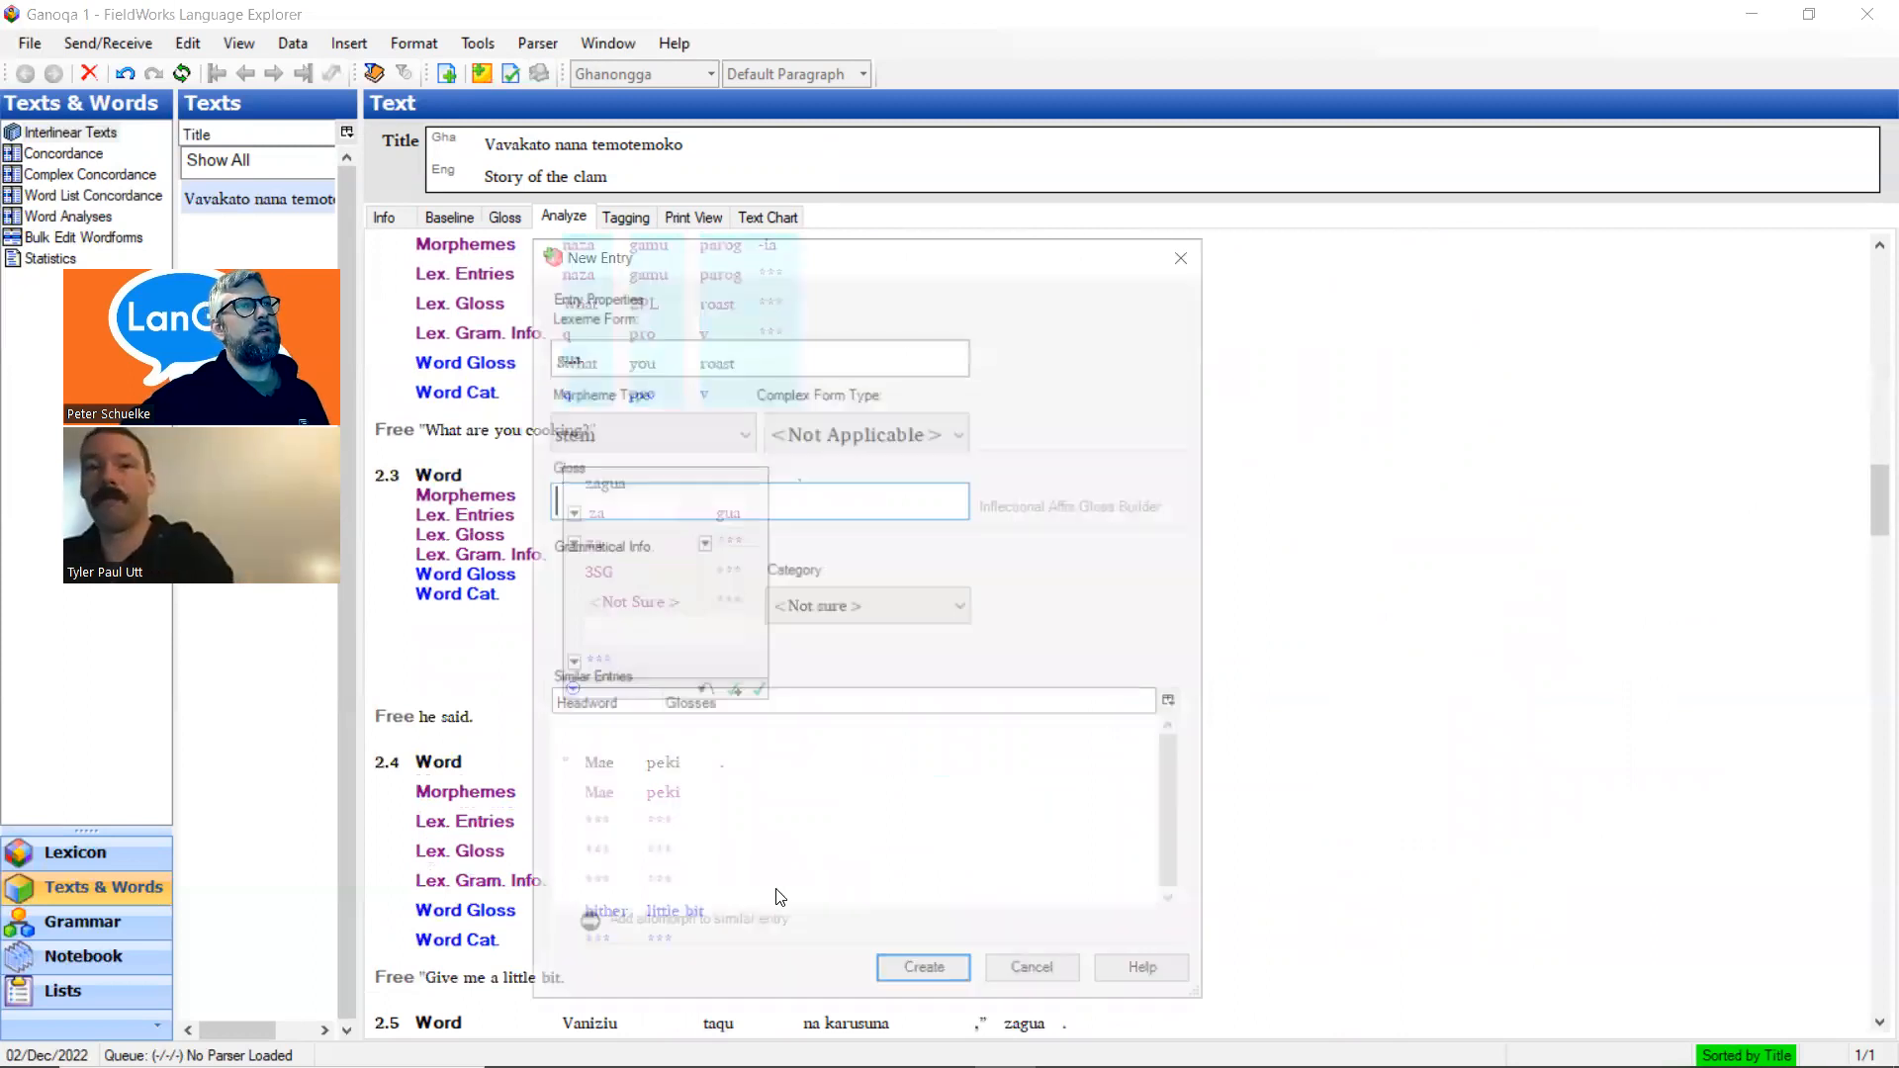
pyautogui.write('say')
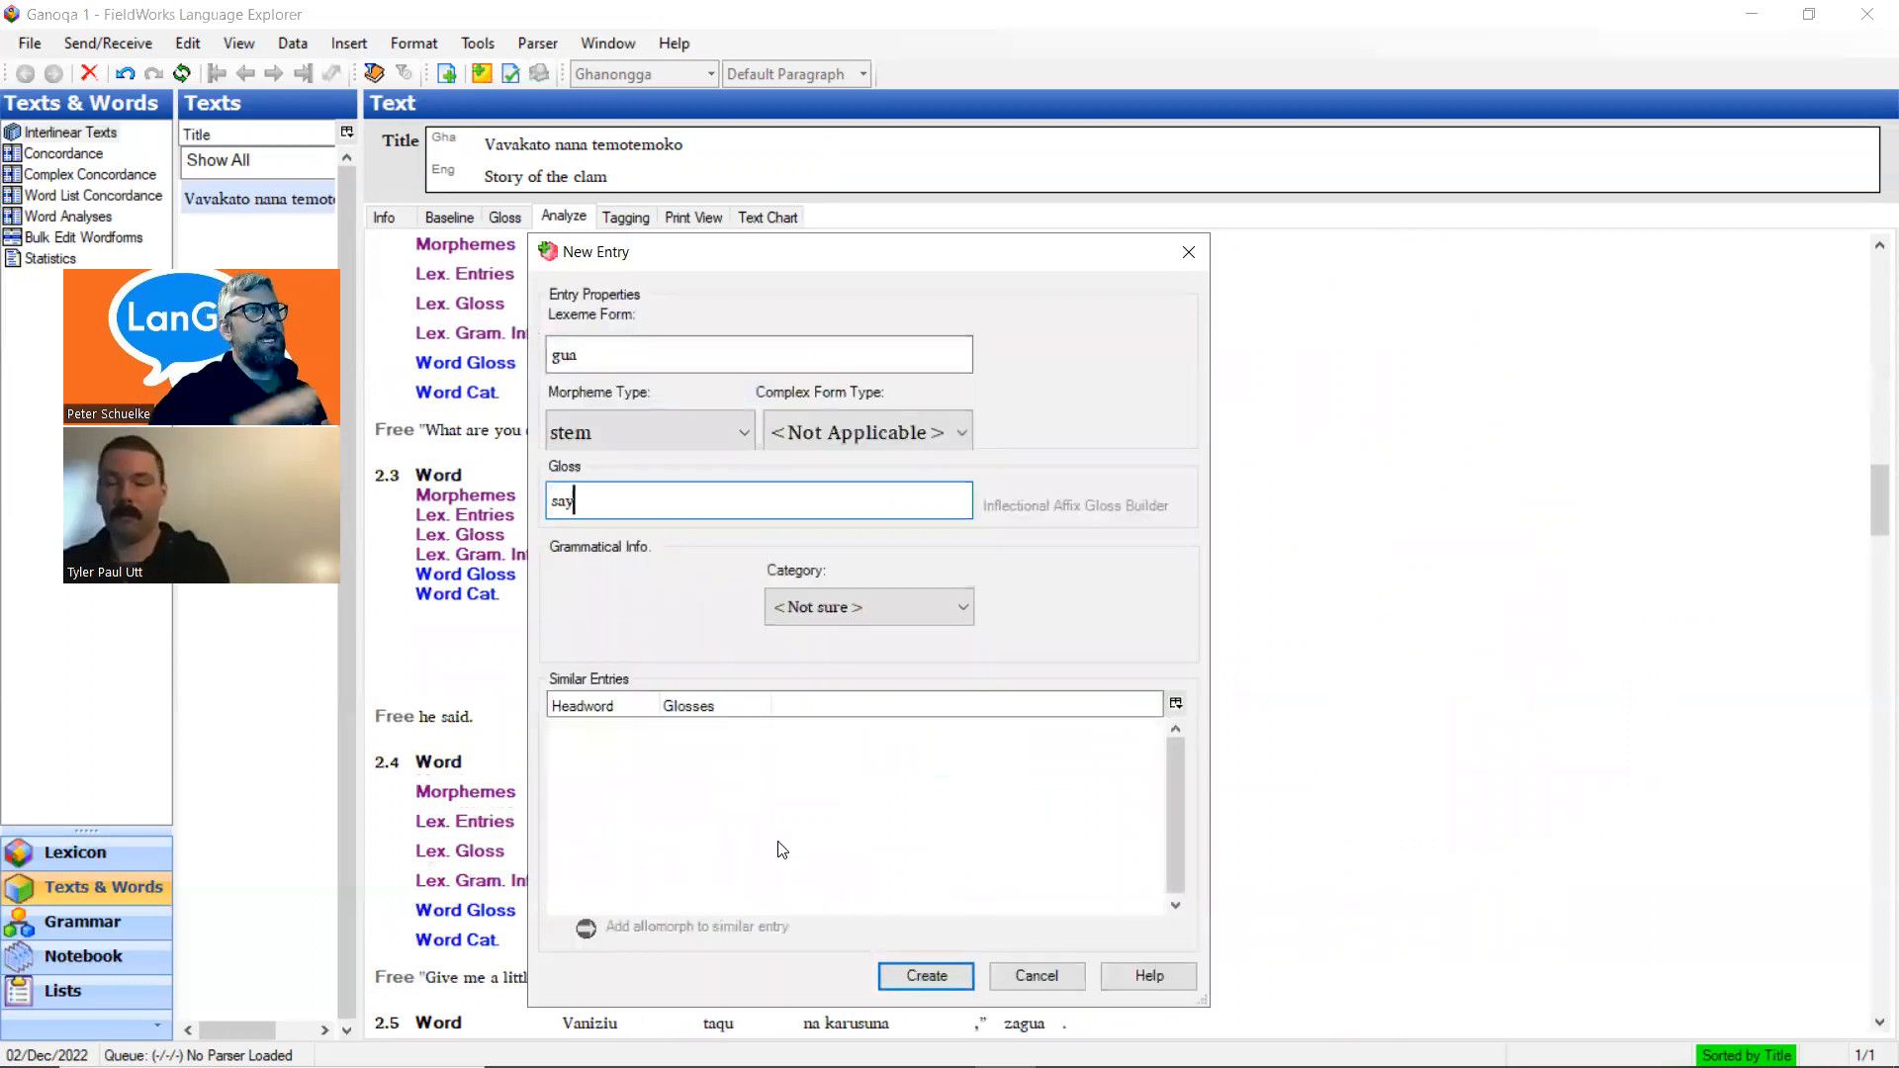
pyautogui.click(870, 609)
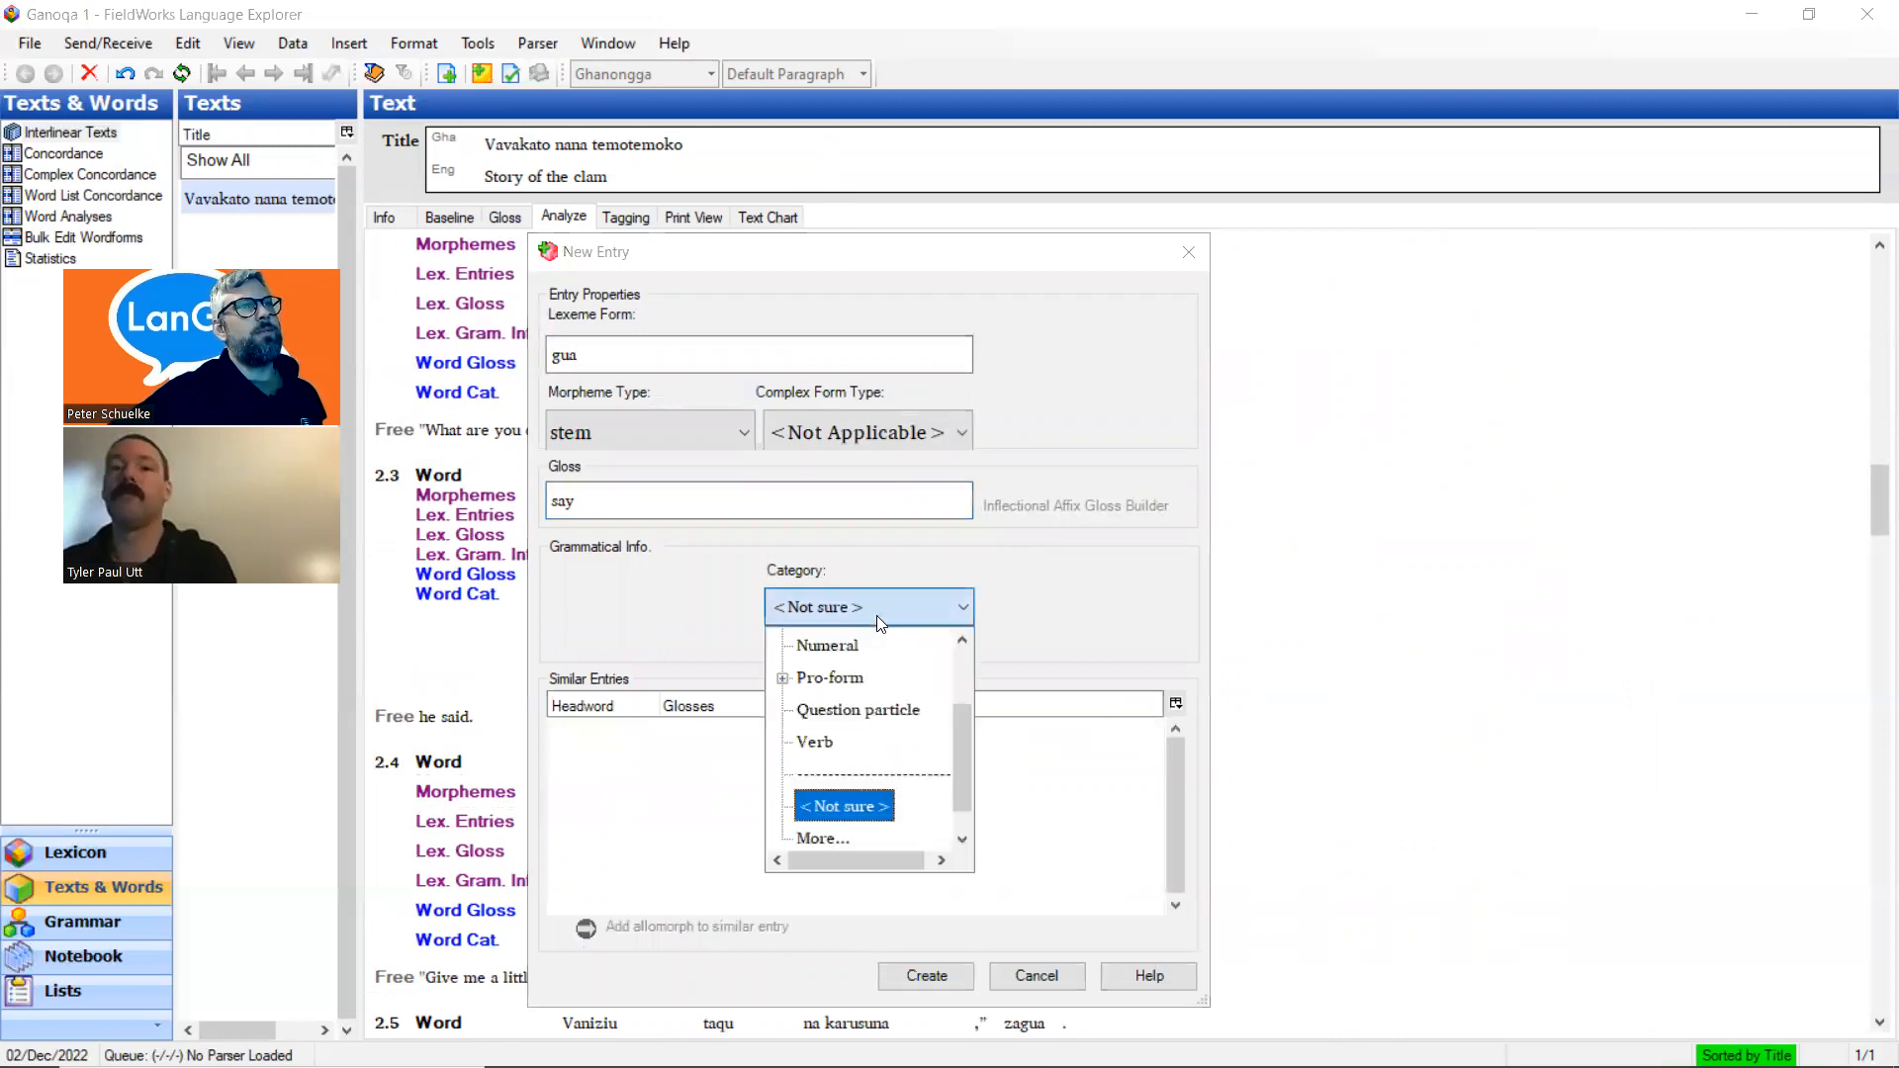
pyautogui.click(815, 744)
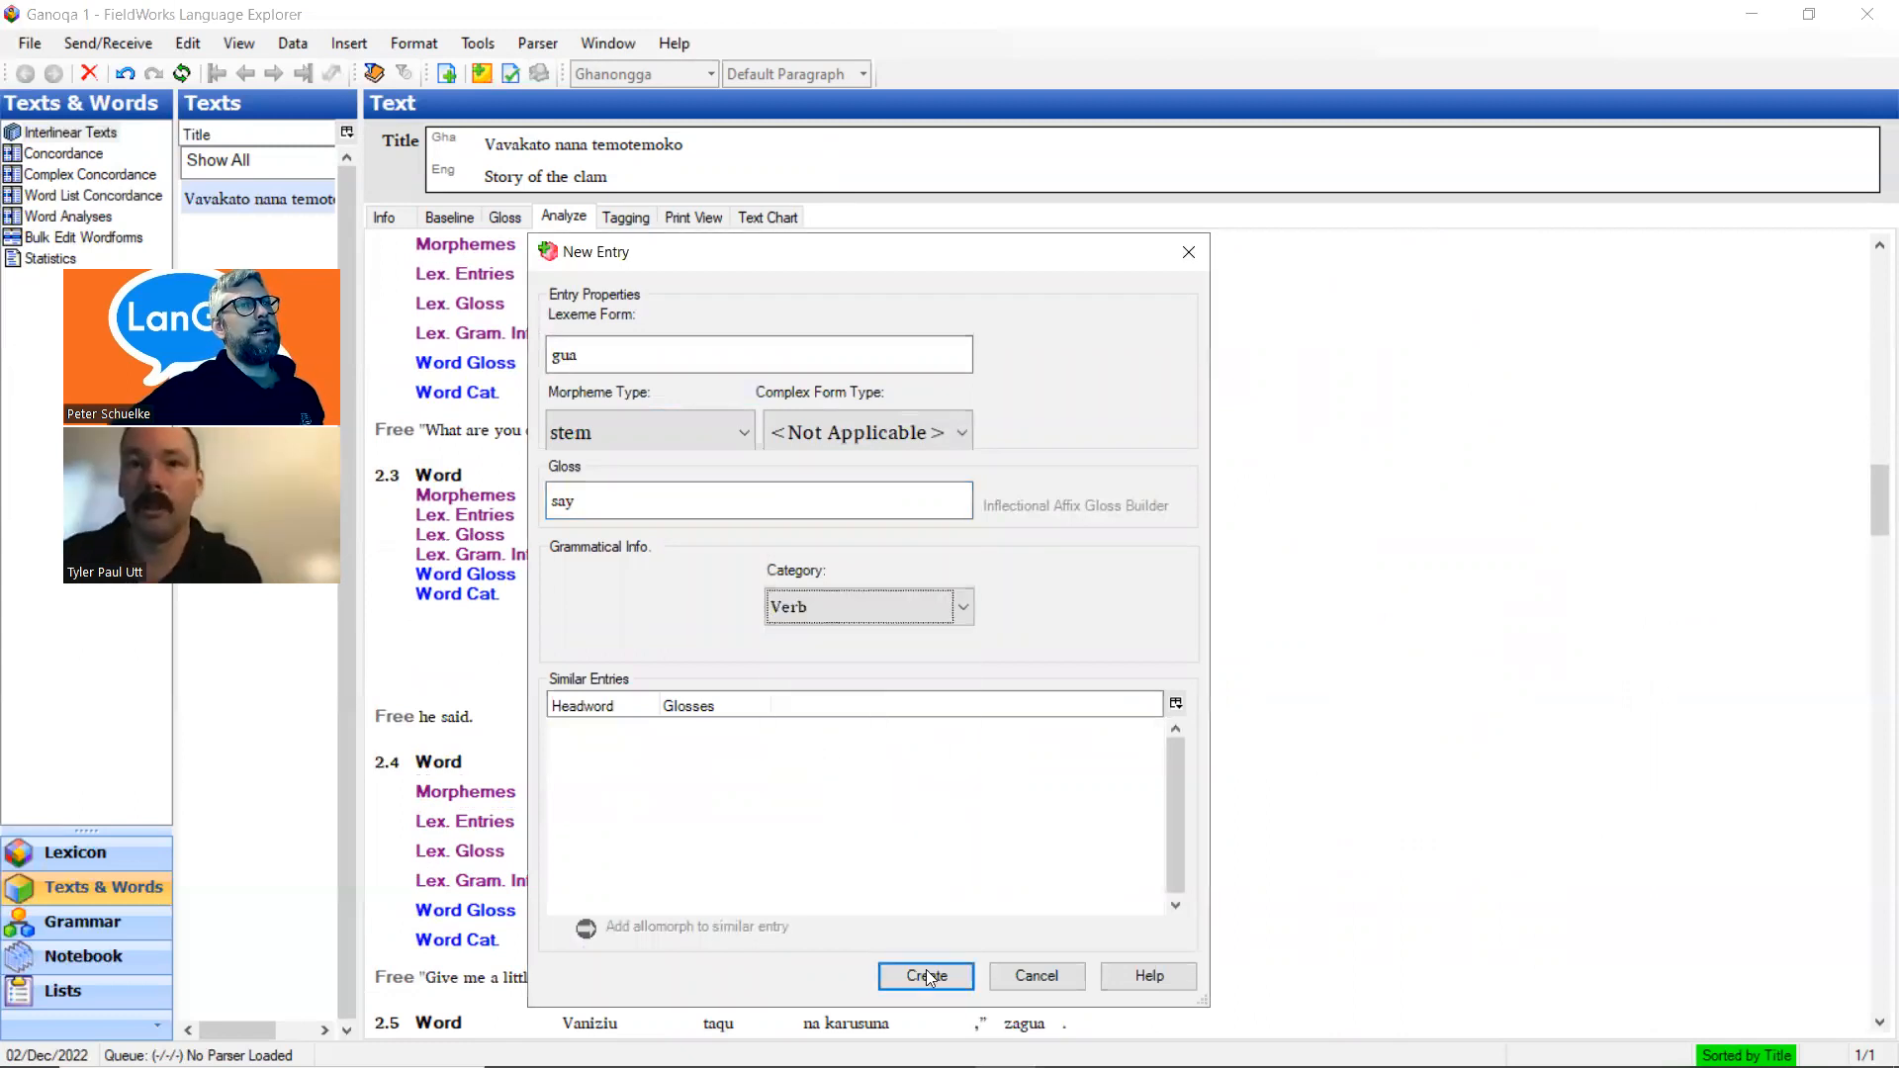
pyautogui.click(926, 969)
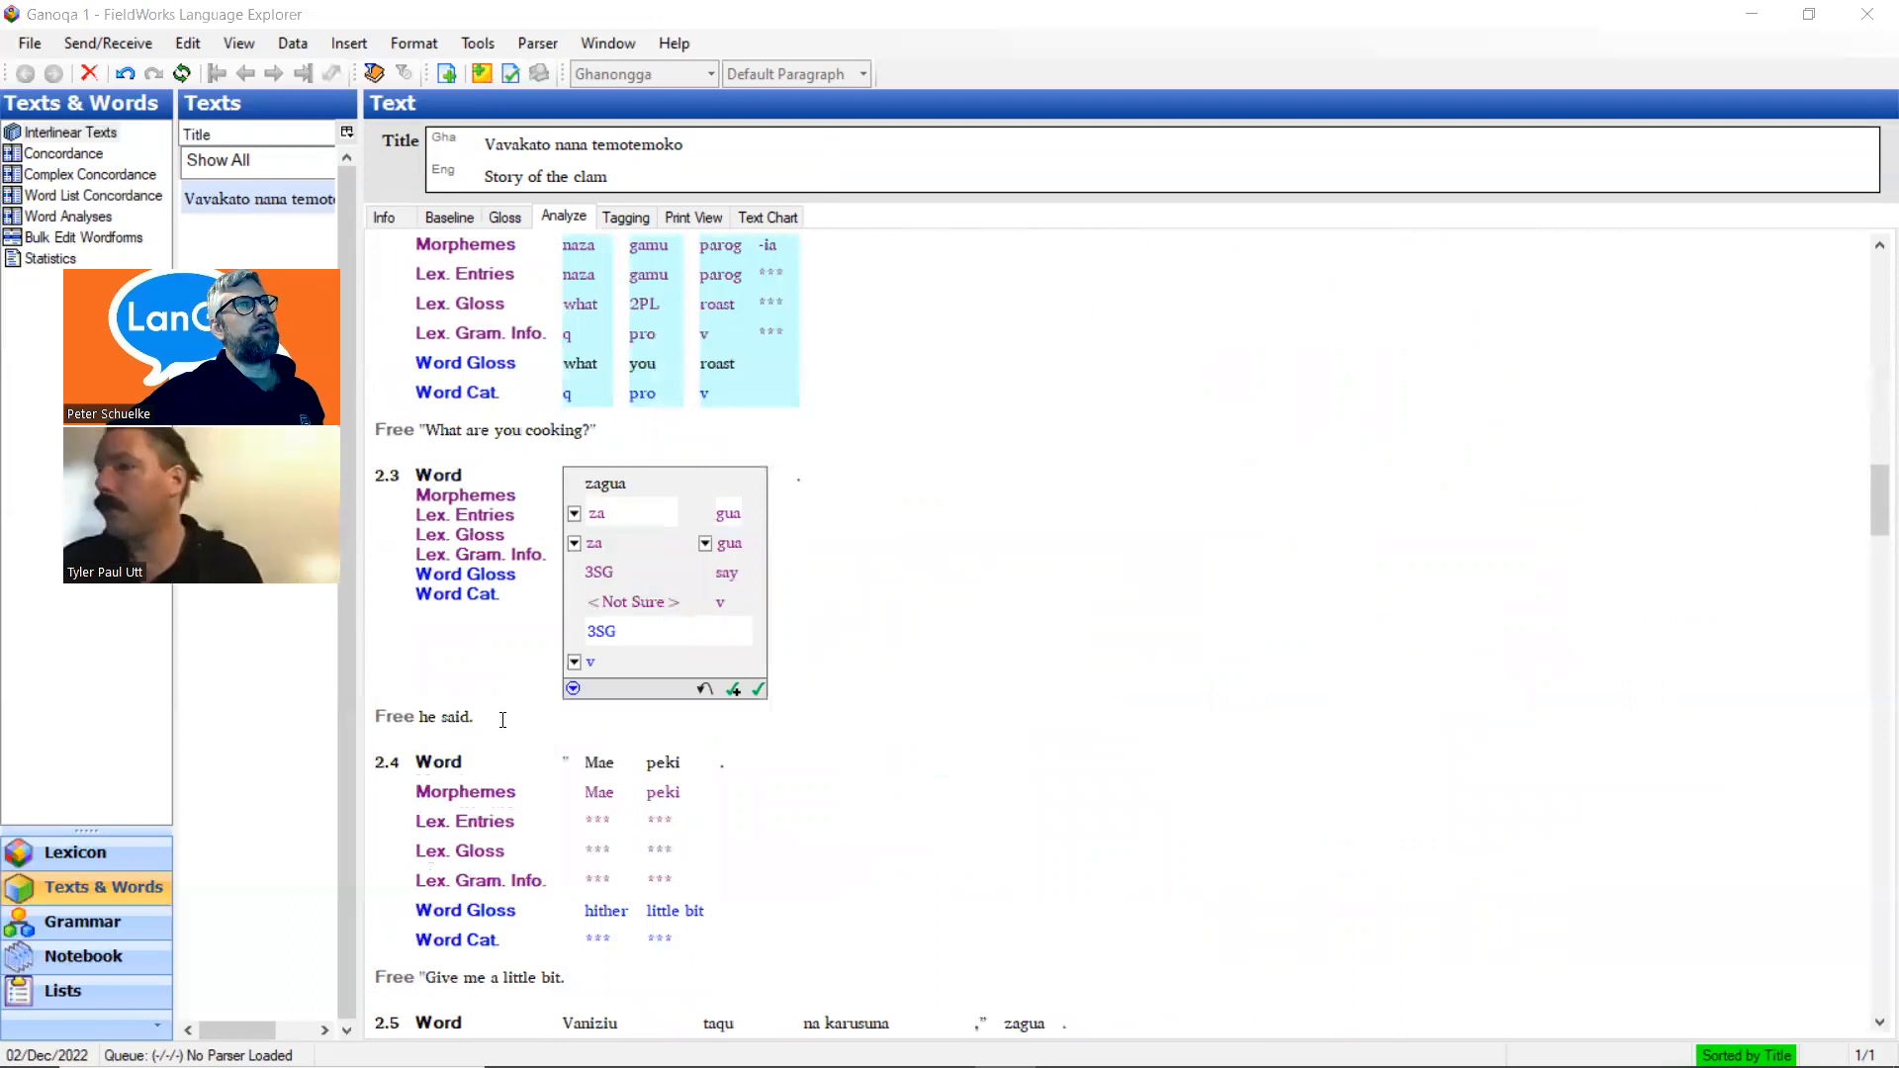
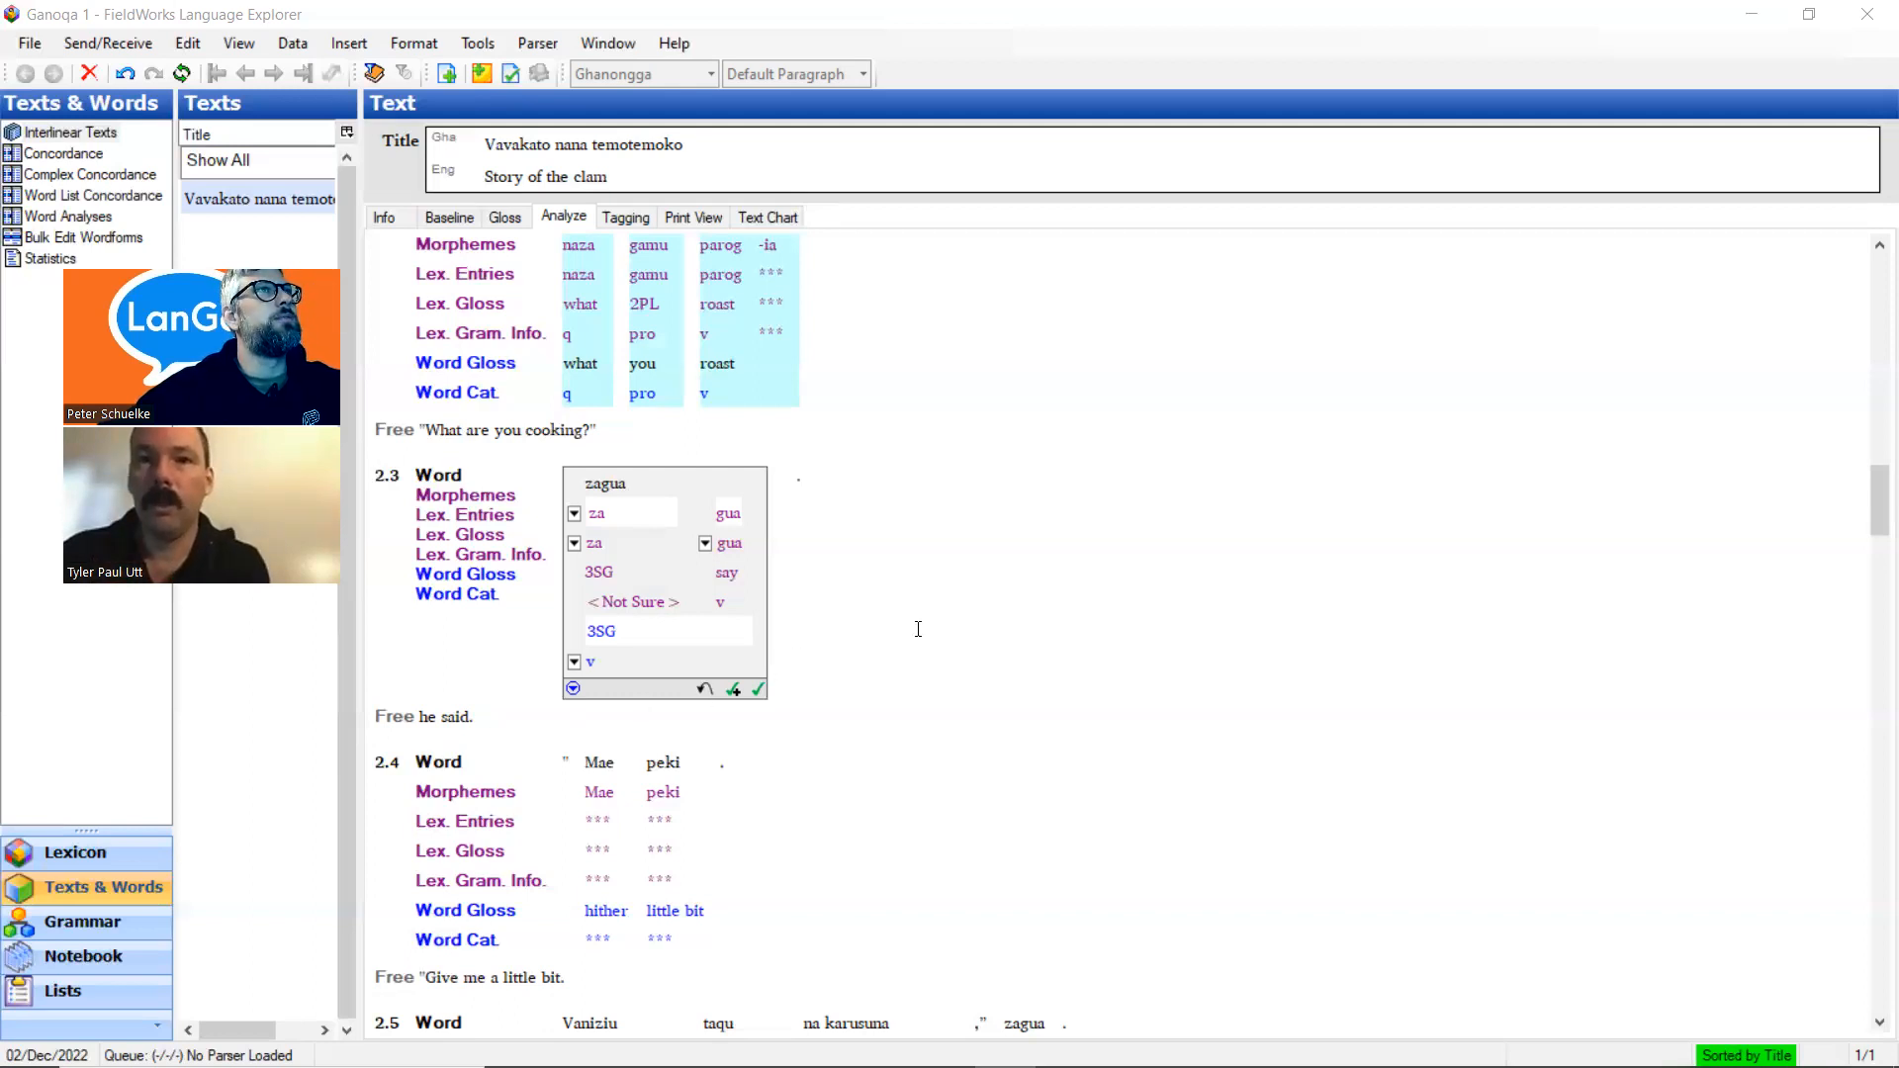
# Set the word gloss of zagua in line 2.3 to "he said" and approve its analysis
pyautogui.scroll(3, 918, 630)
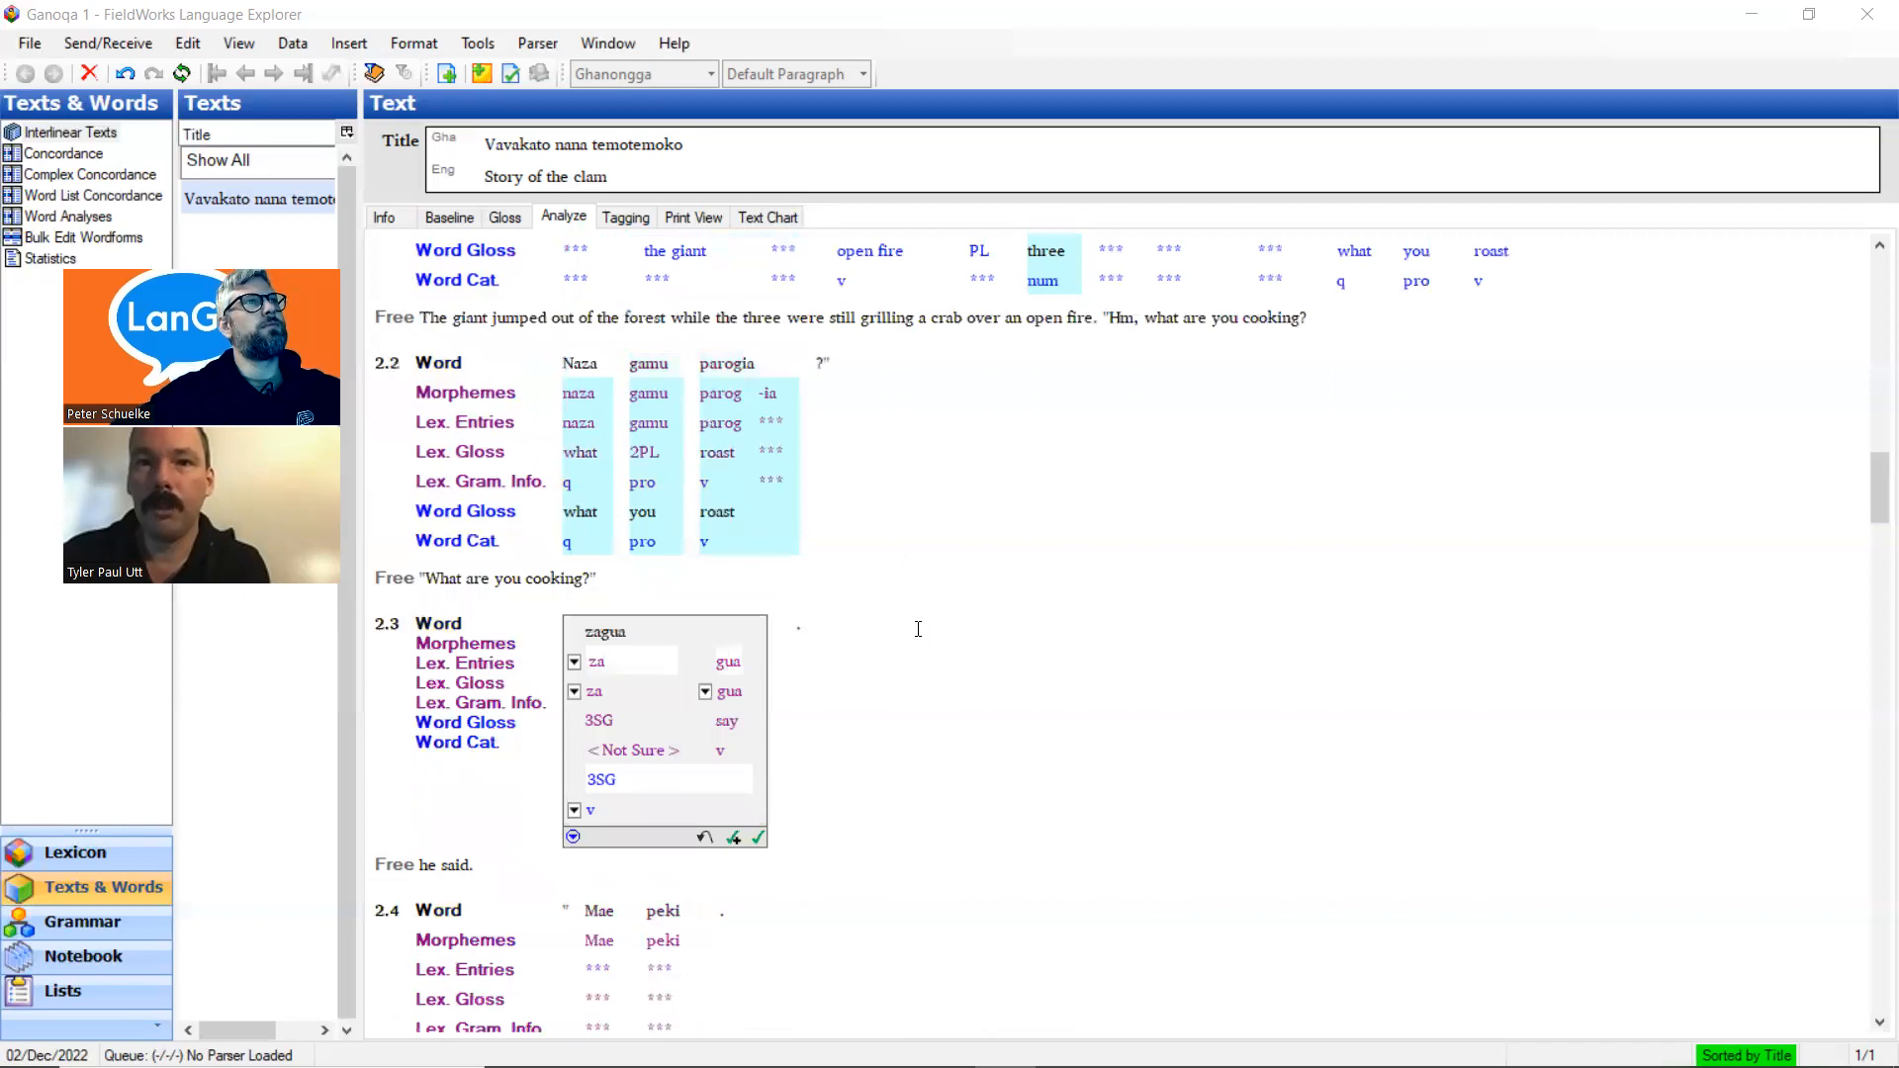
pyautogui.scroll(-3, 880, 641)
pyautogui.moveTo(638, 632); pyautogui.dragTo(536, 633)
pyautogui.write('he said')
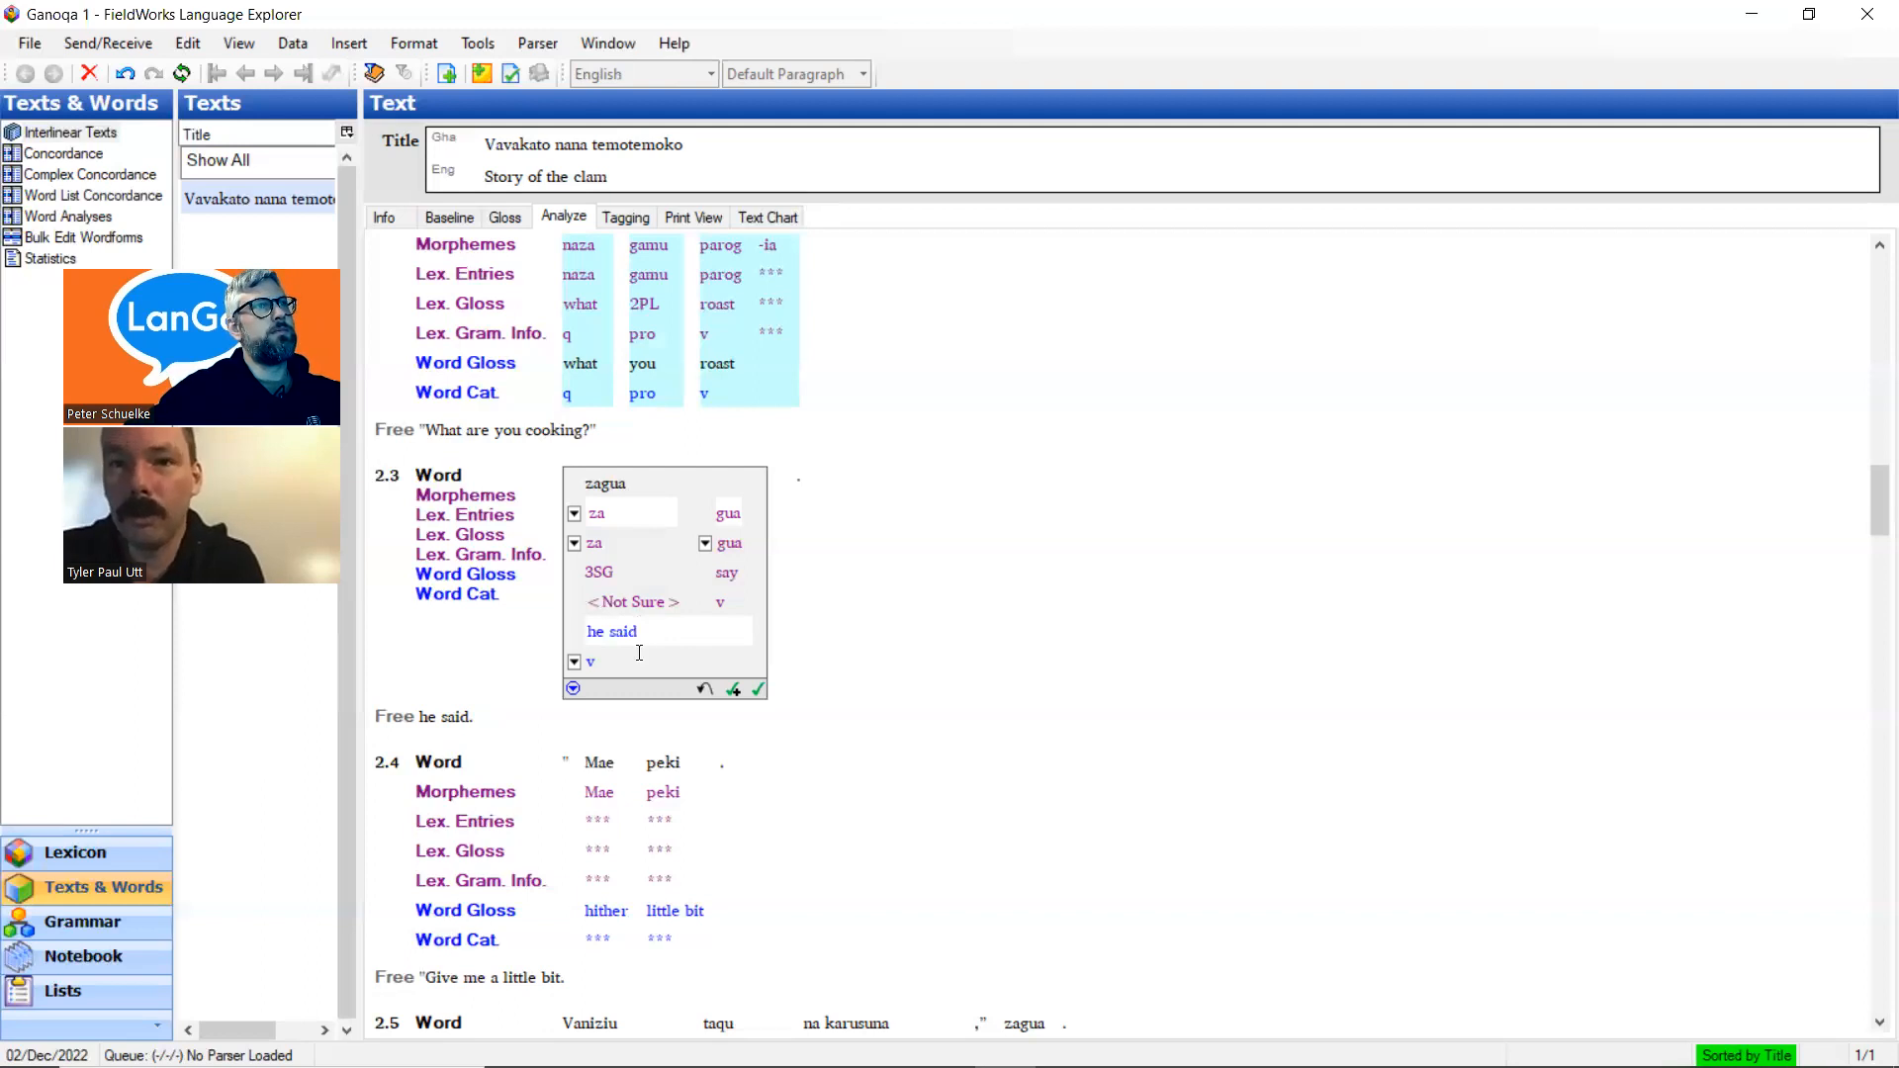
pyautogui.click(733, 691)
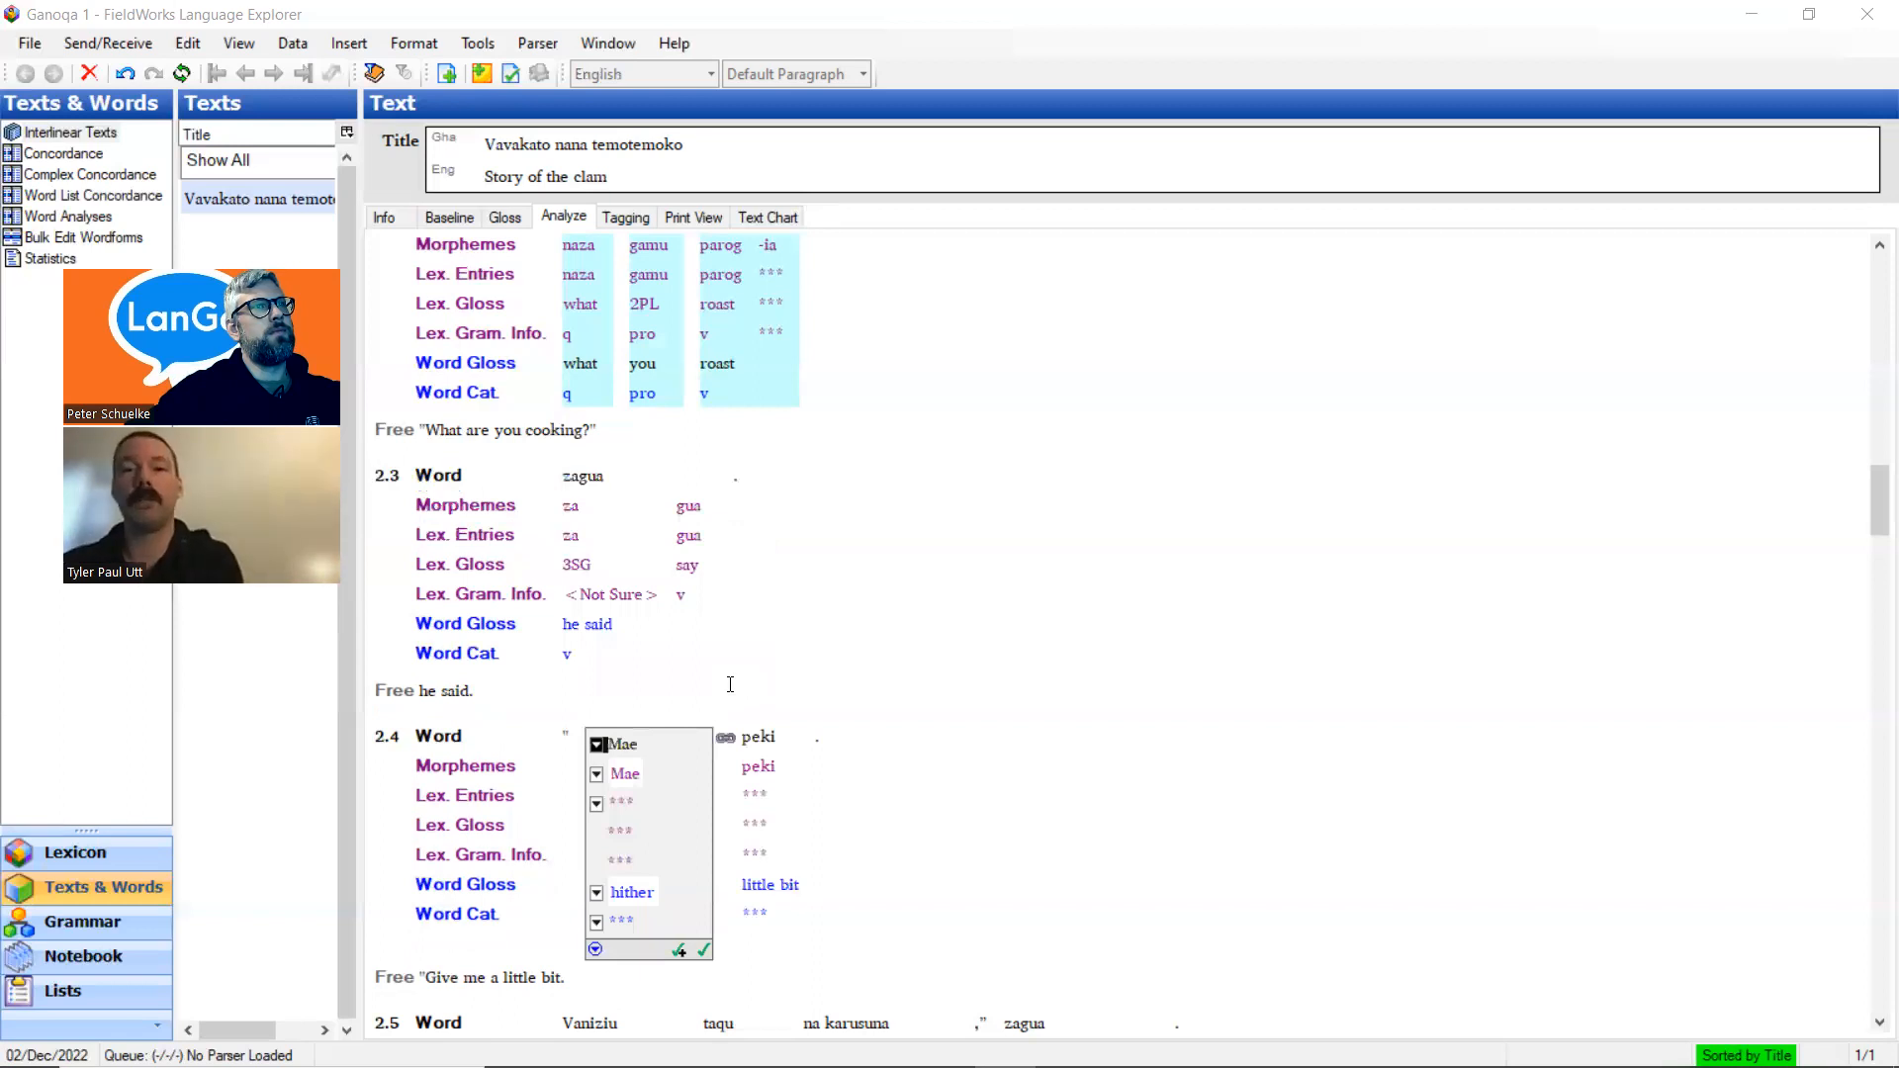
# Change the word gloss of zagua in line 2.3 to "s/he said" and approve the analysis
pyautogui.scroll(-8, 730, 684)
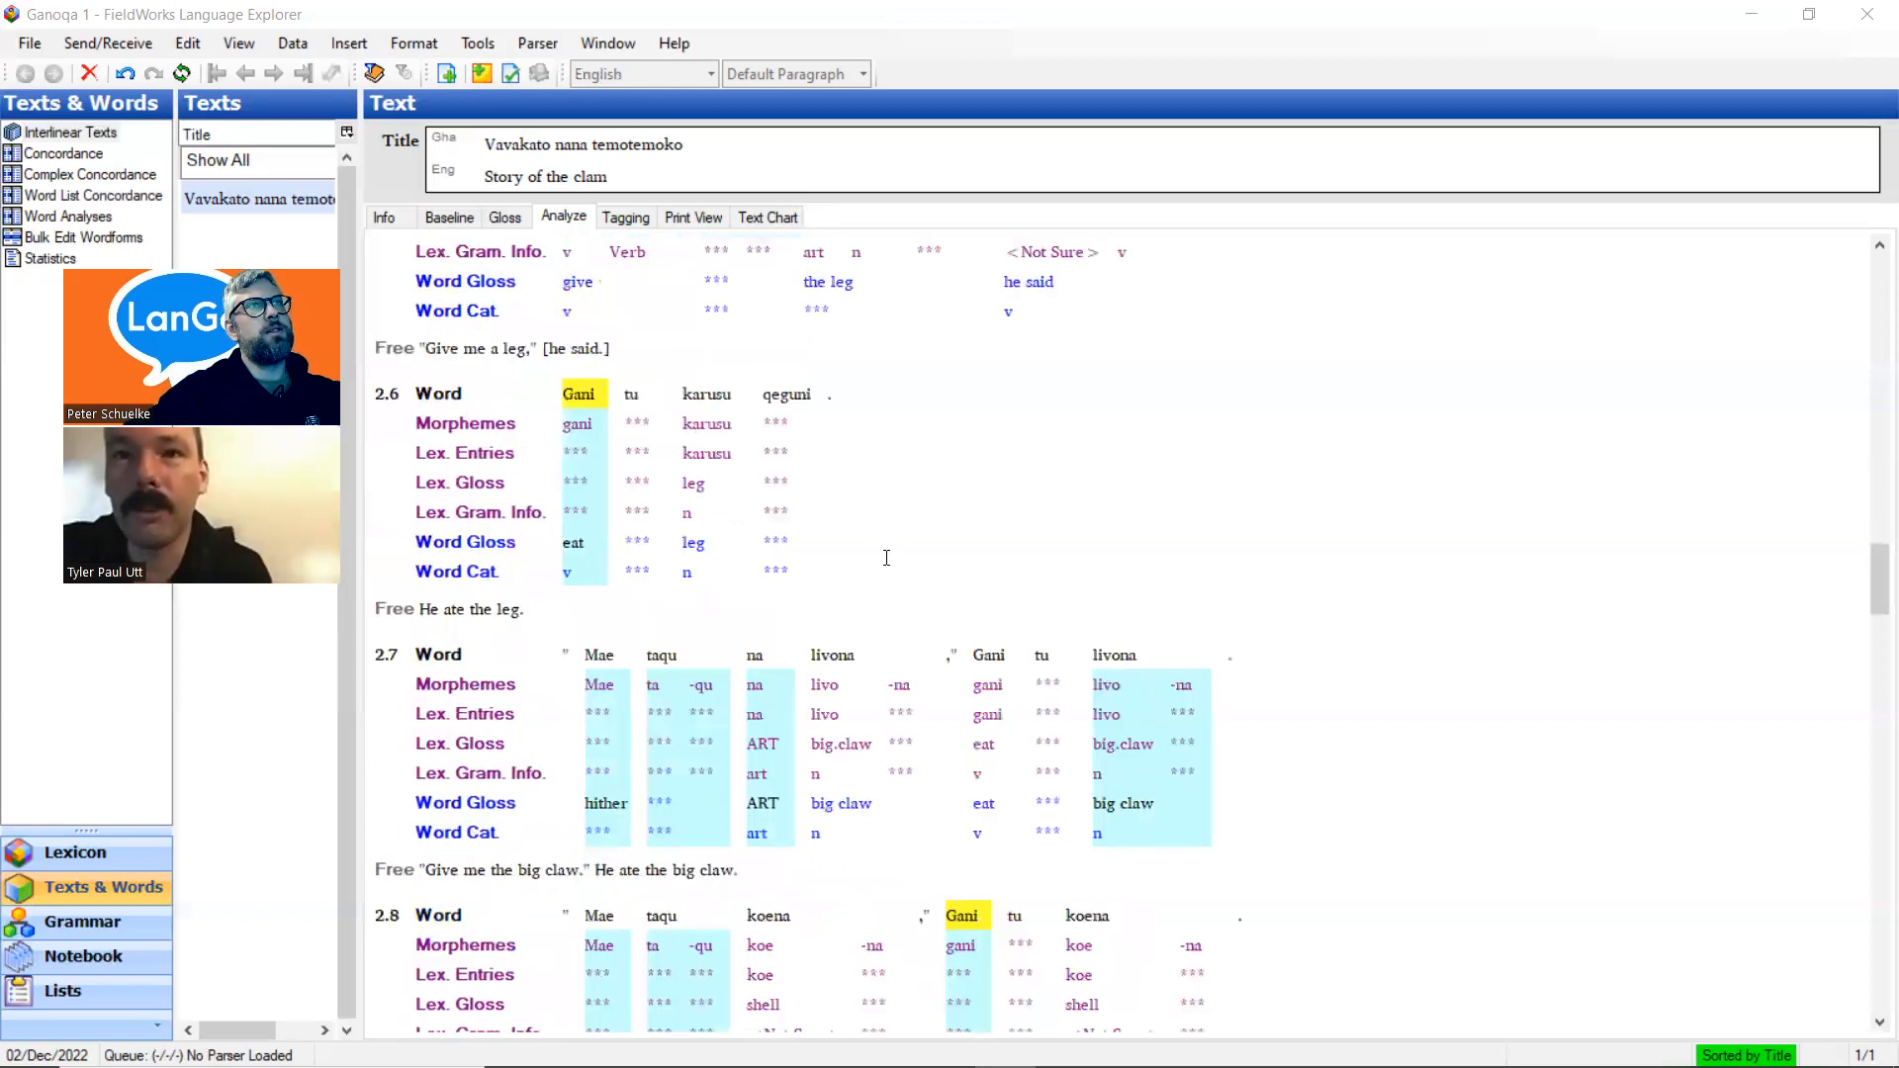
pyautogui.scroll(3, 886, 558)
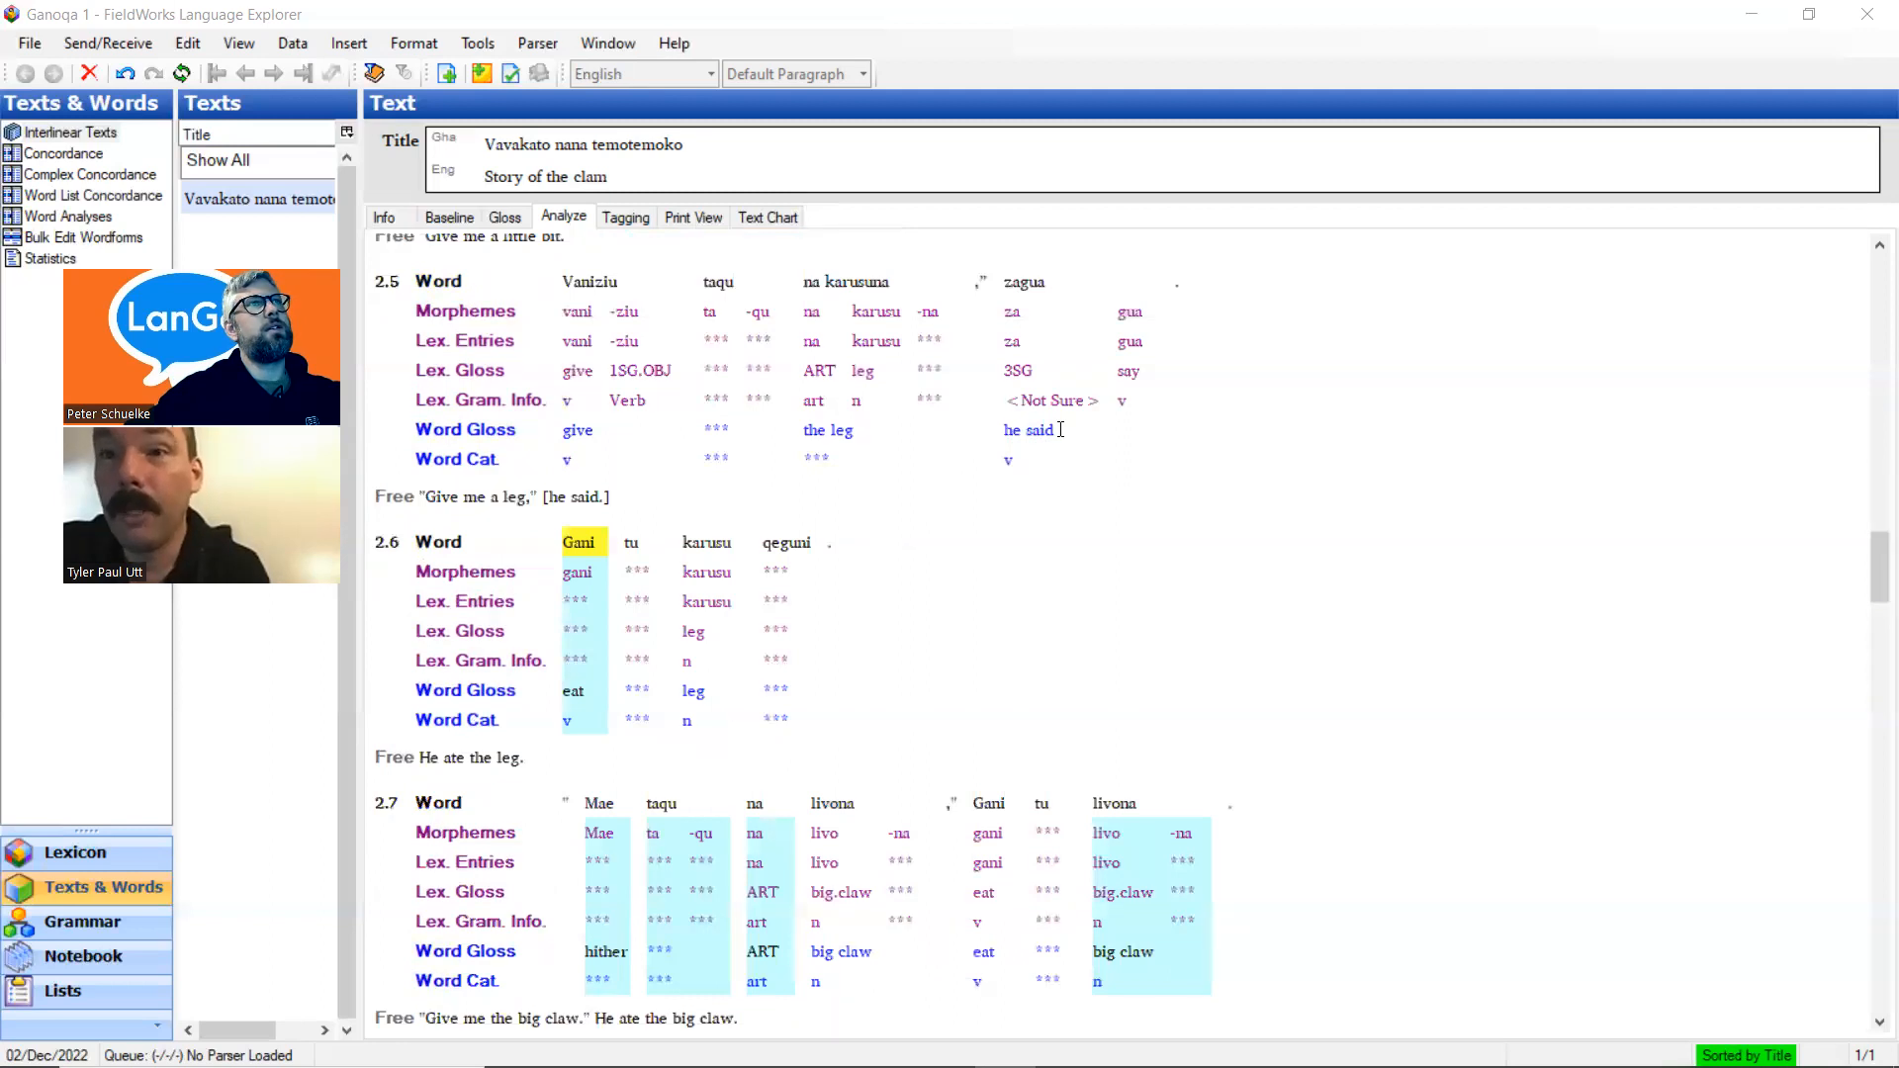
pyautogui.scroll(3, 1060, 429)
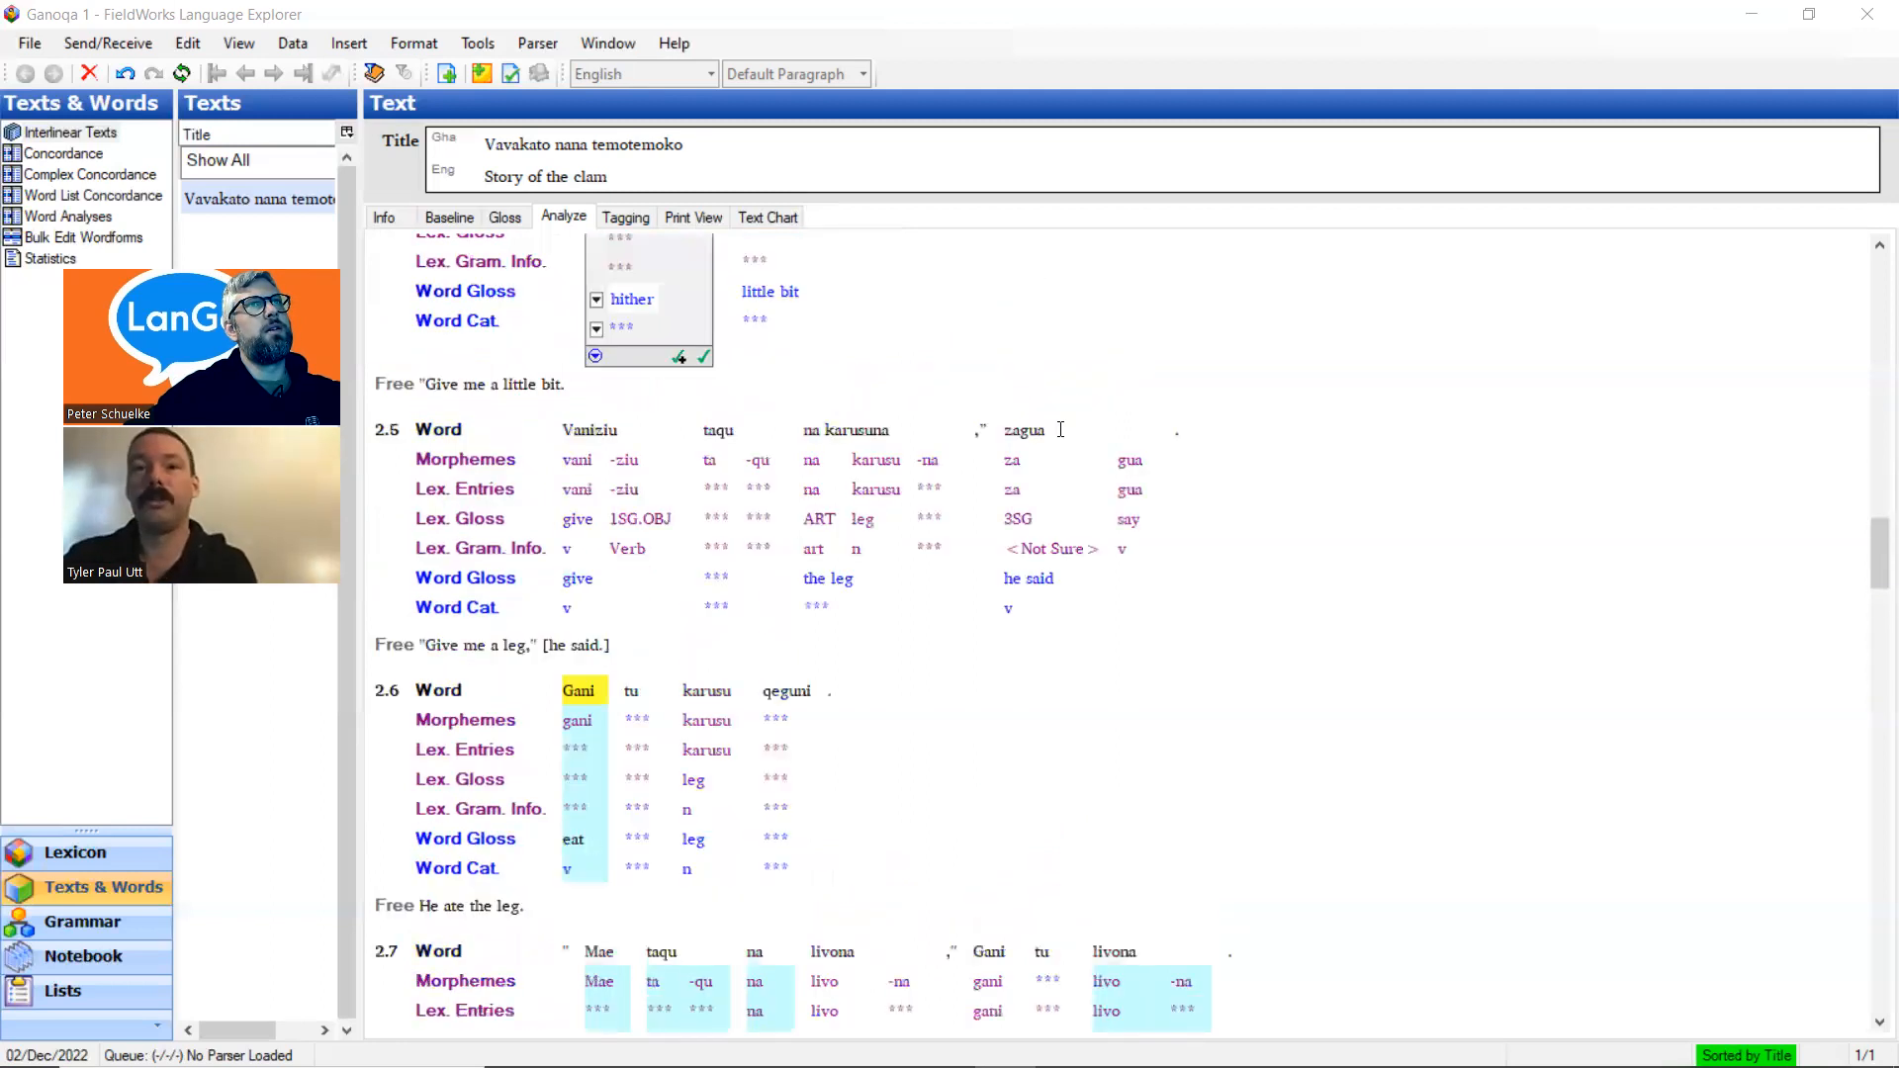
pyautogui.scroll(6, 1060, 430)
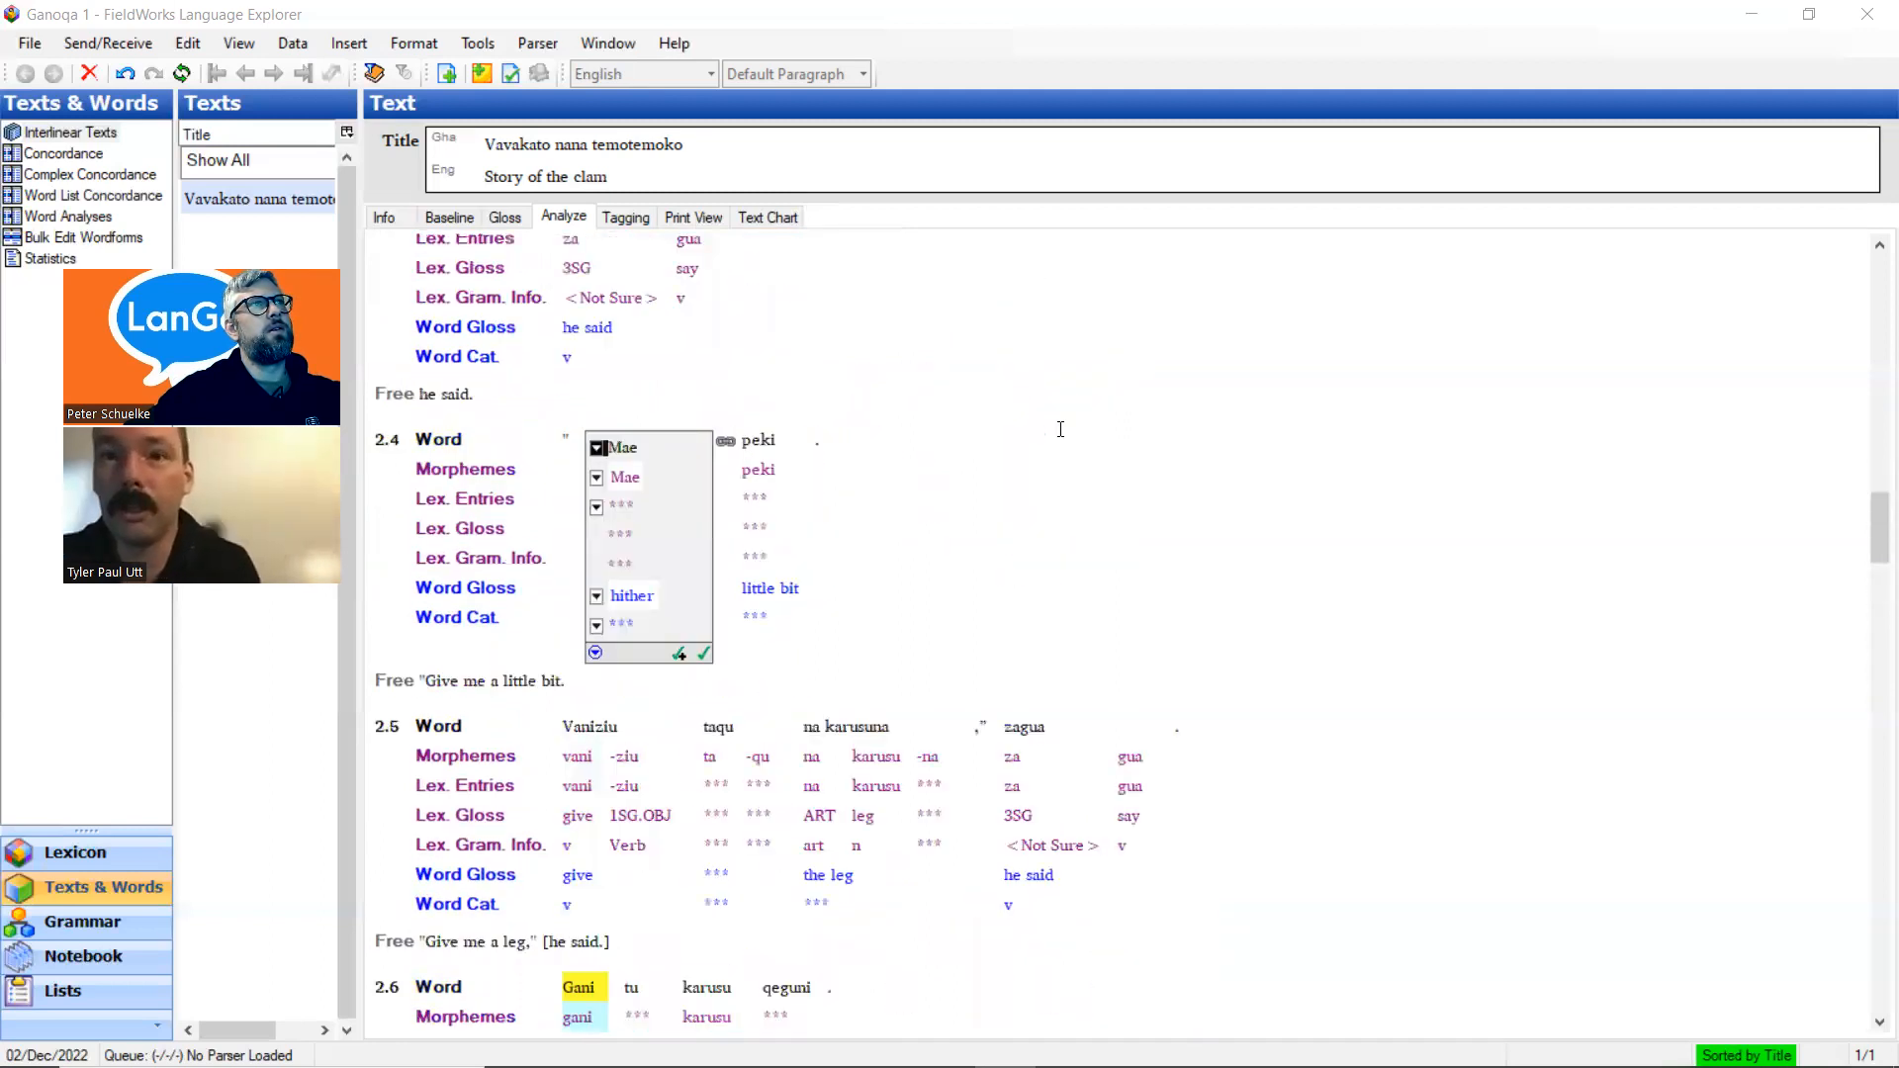
pyautogui.scroll(6, 1060, 429)
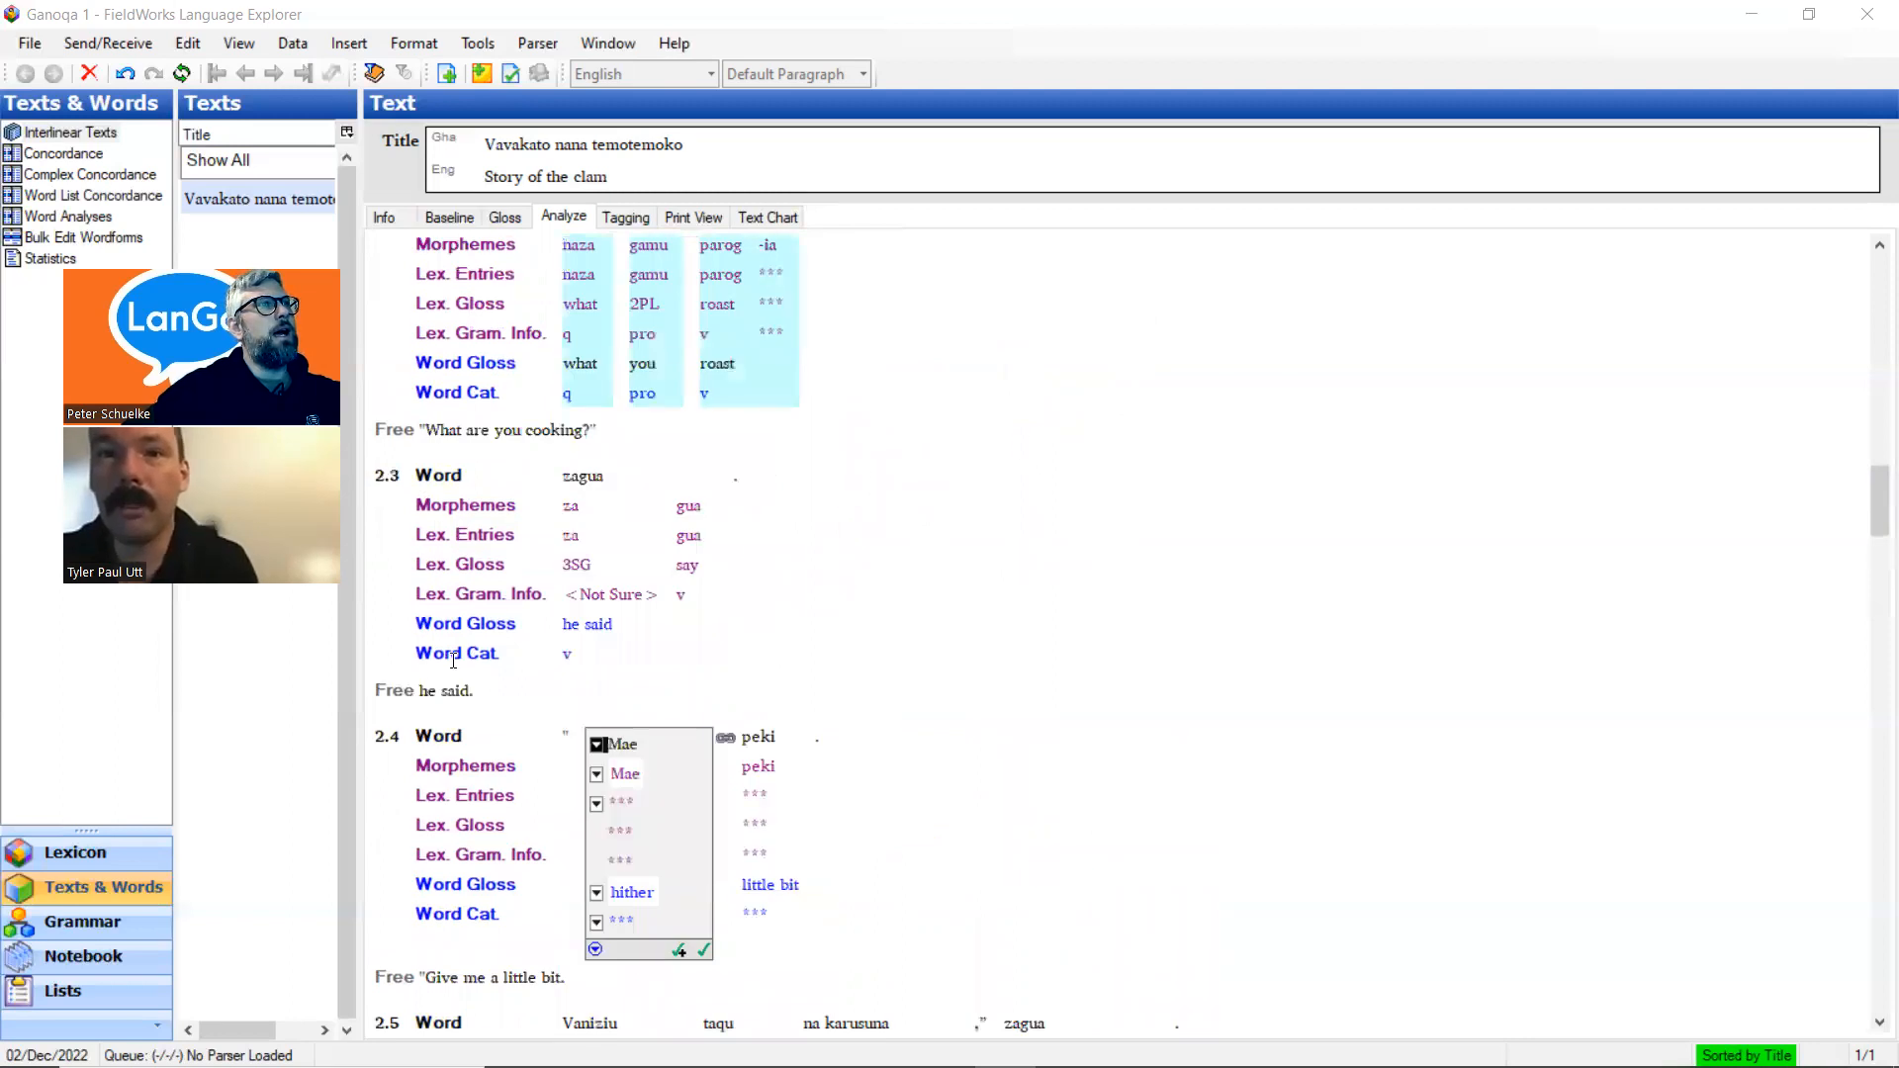
pyautogui.click(567, 651)
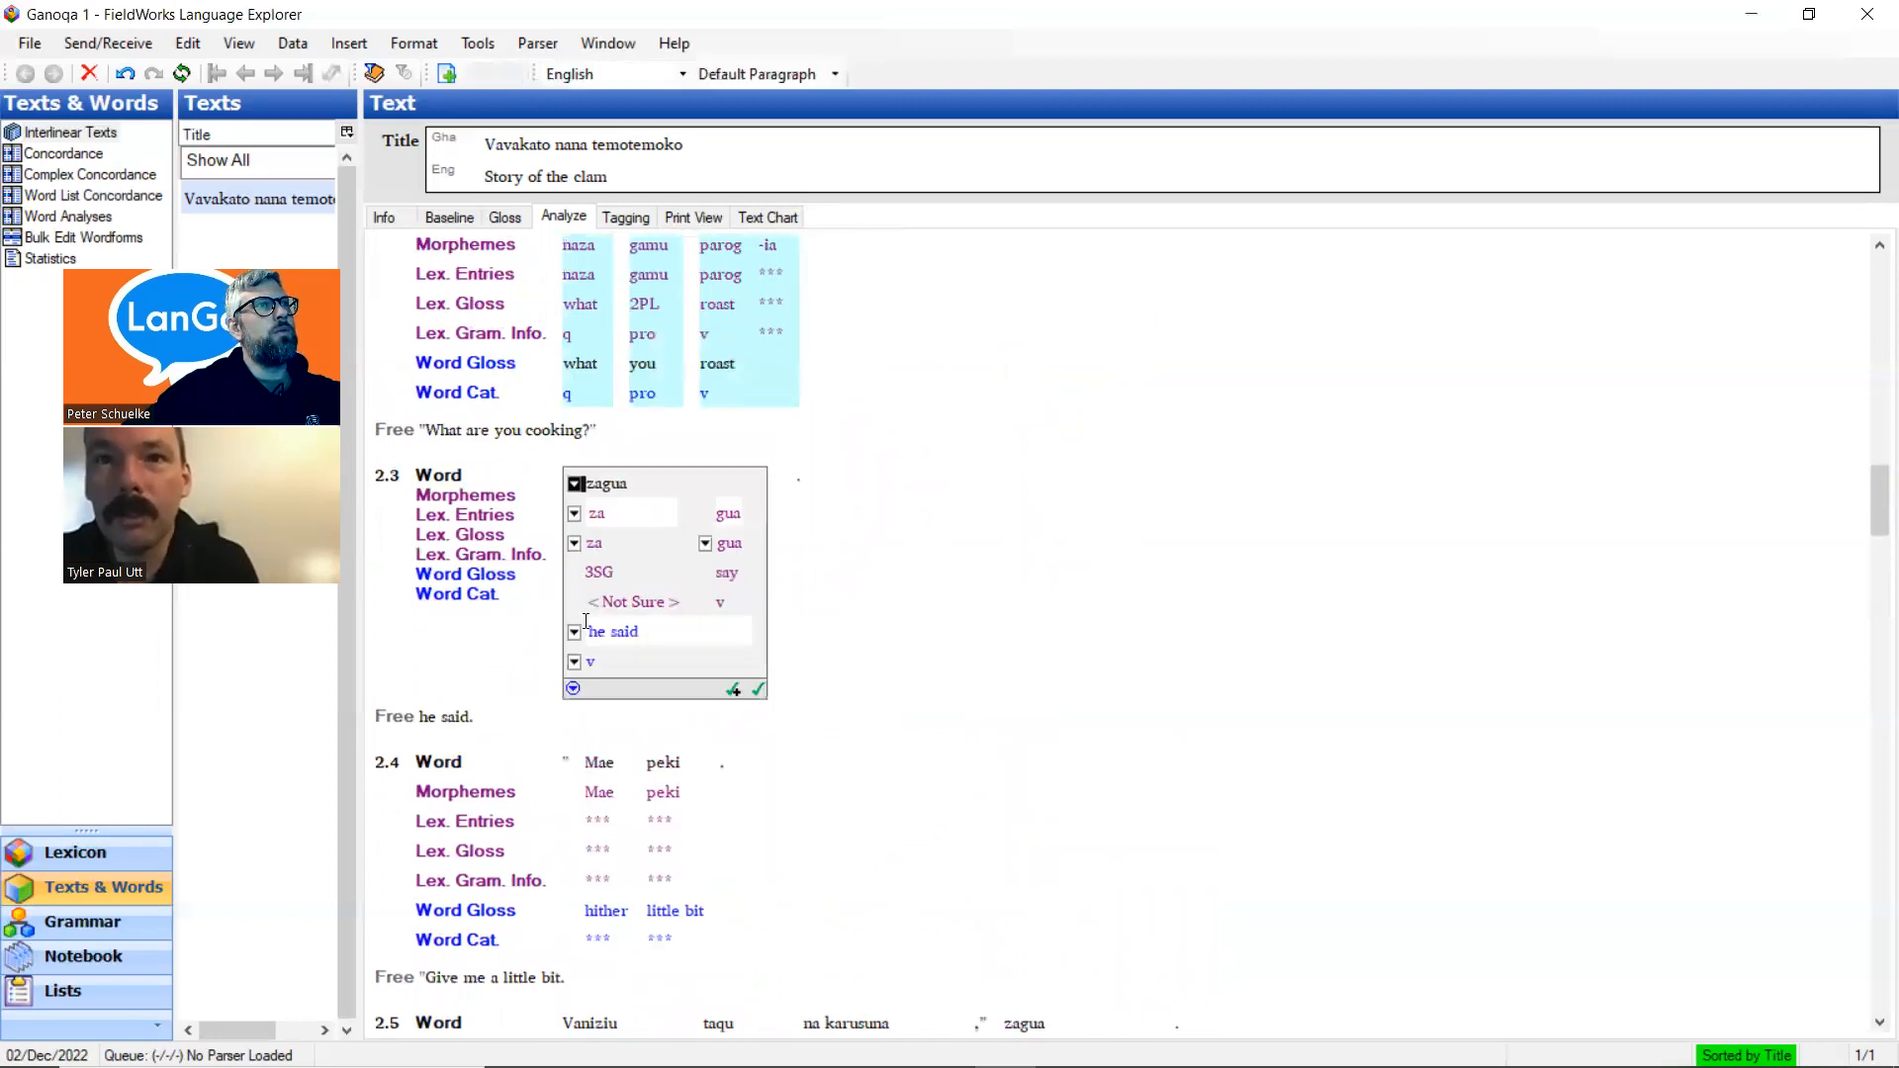
pyautogui.press('BackSpace')
pyautogui.press('BackSpace')
pyautogui.write('3SG')
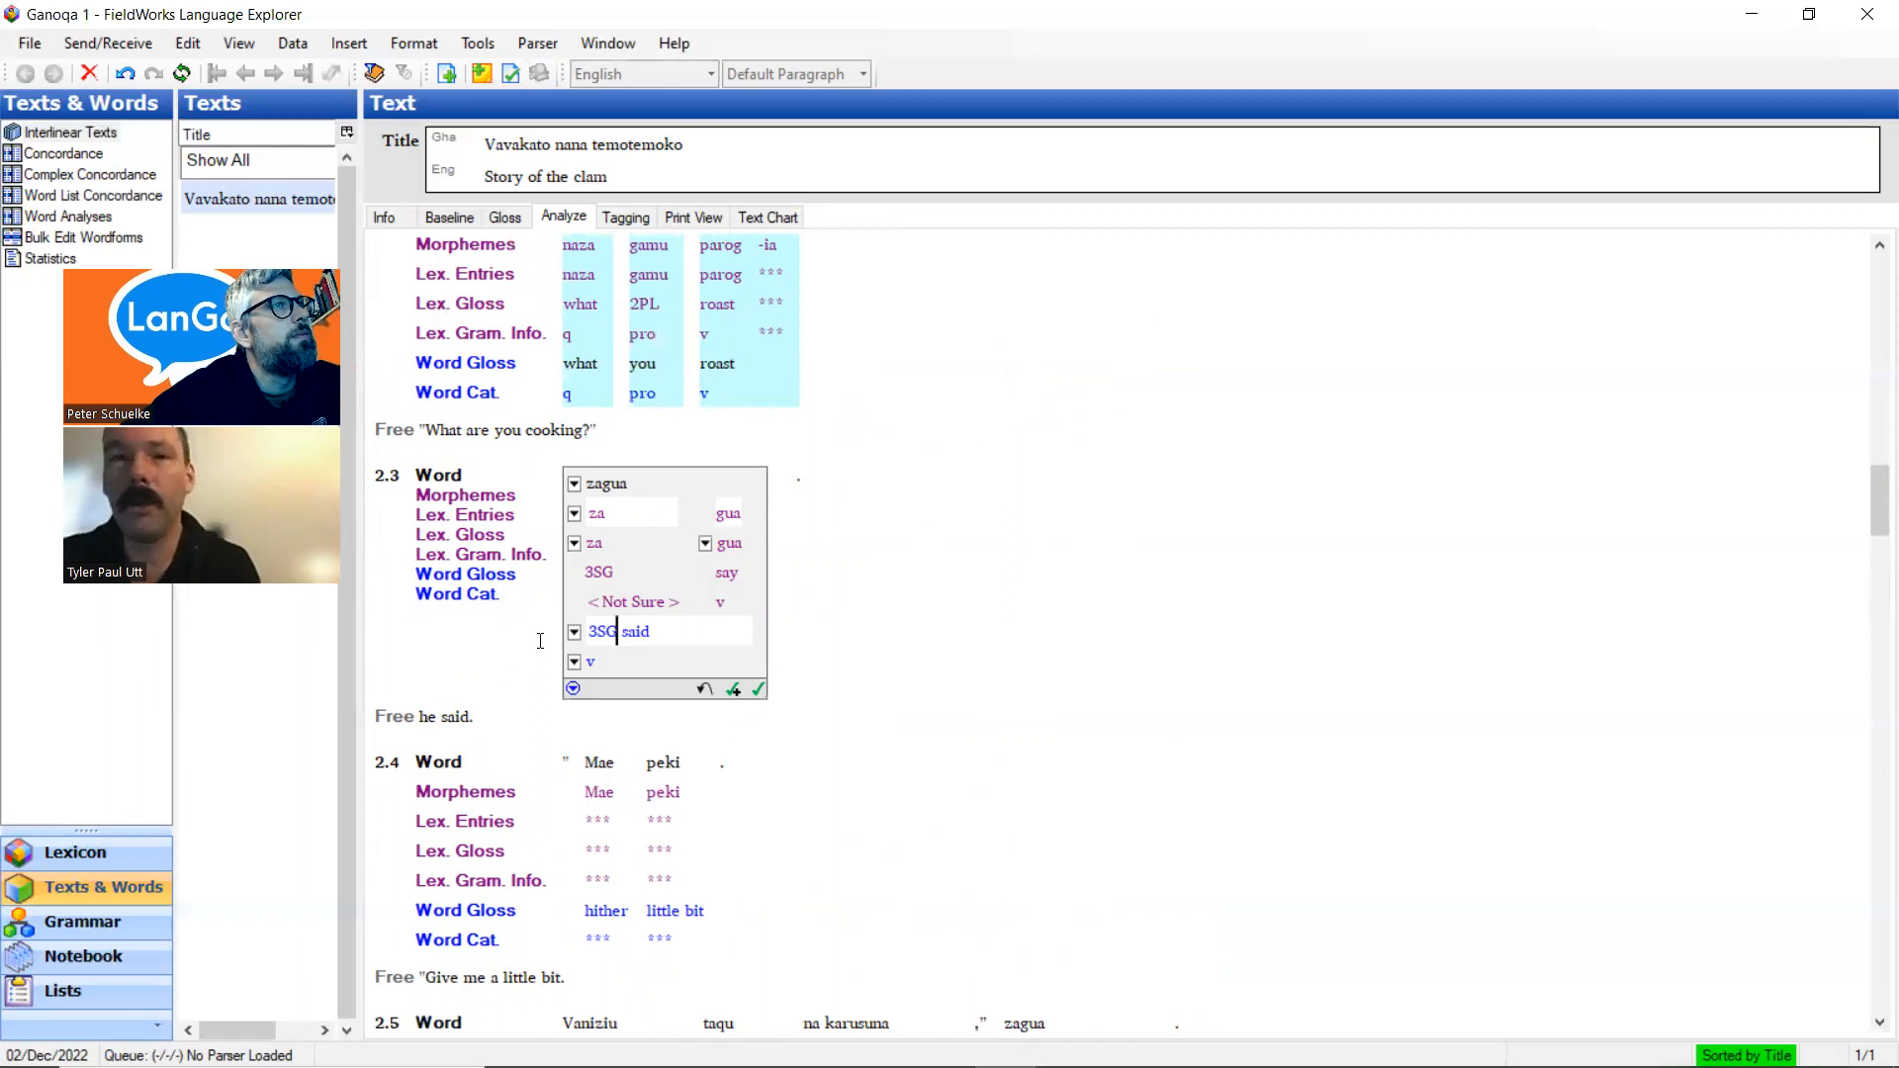
pyautogui.press('BackSpace')
pyautogui.press('BackSpace')
pyautogui.press('BackSpace')
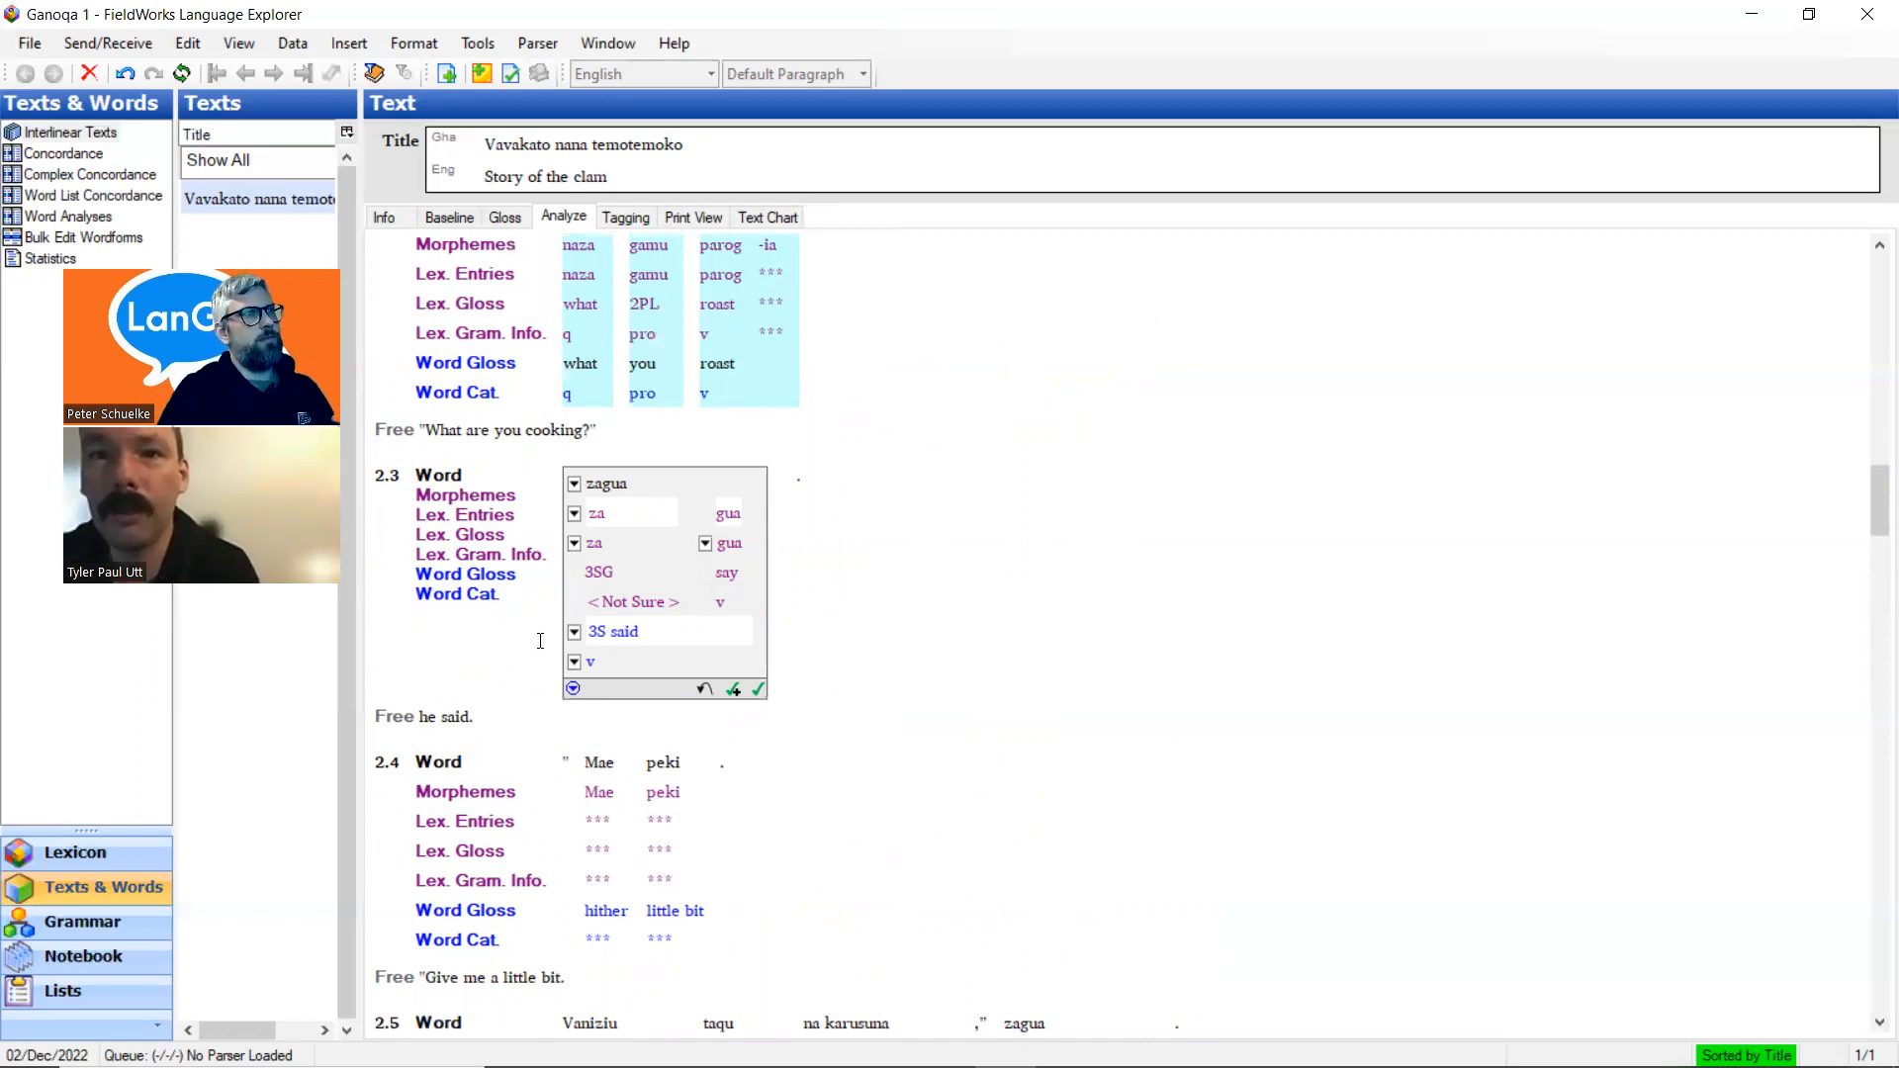
pyautogui.write('s/he')
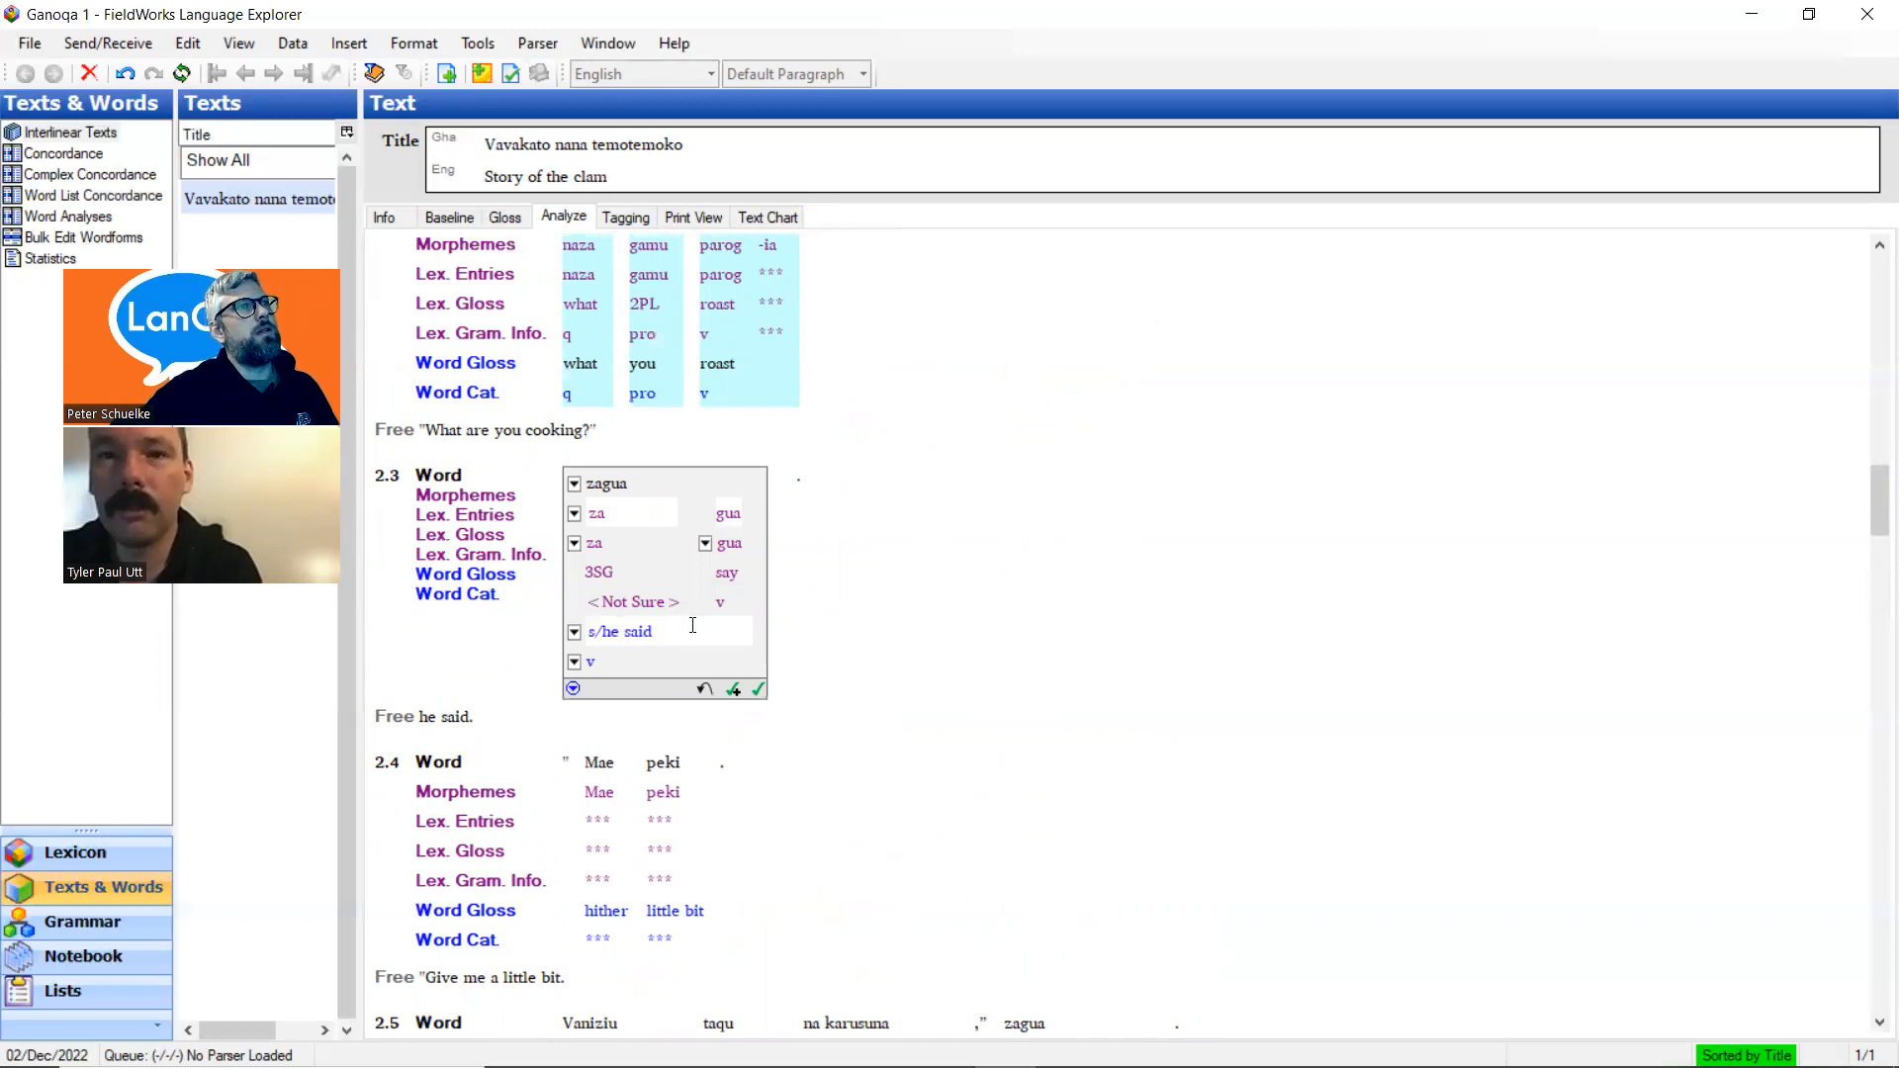
pyautogui.click(734, 687)
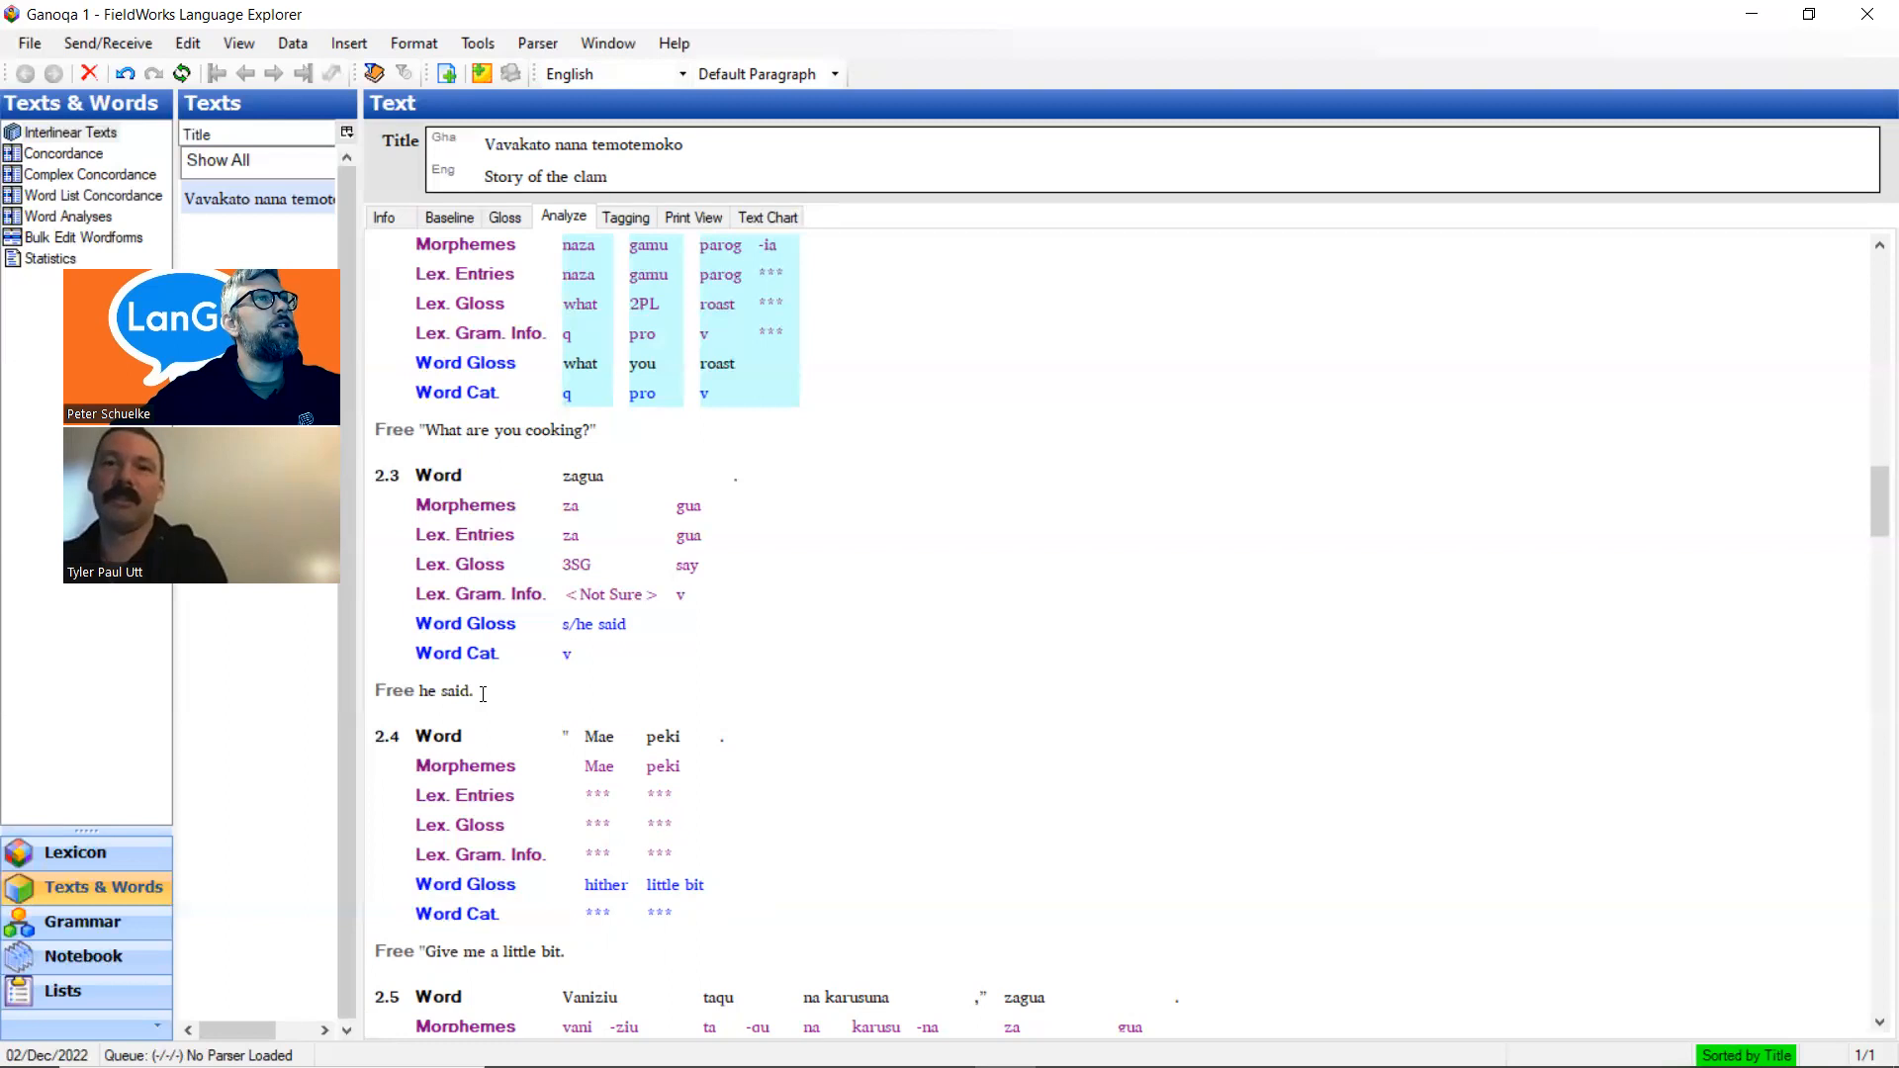
# Show the text with only word glosses and categories and review the words of line 2.1 against its free translation
pyautogui.scroll(-3, 586, 621)
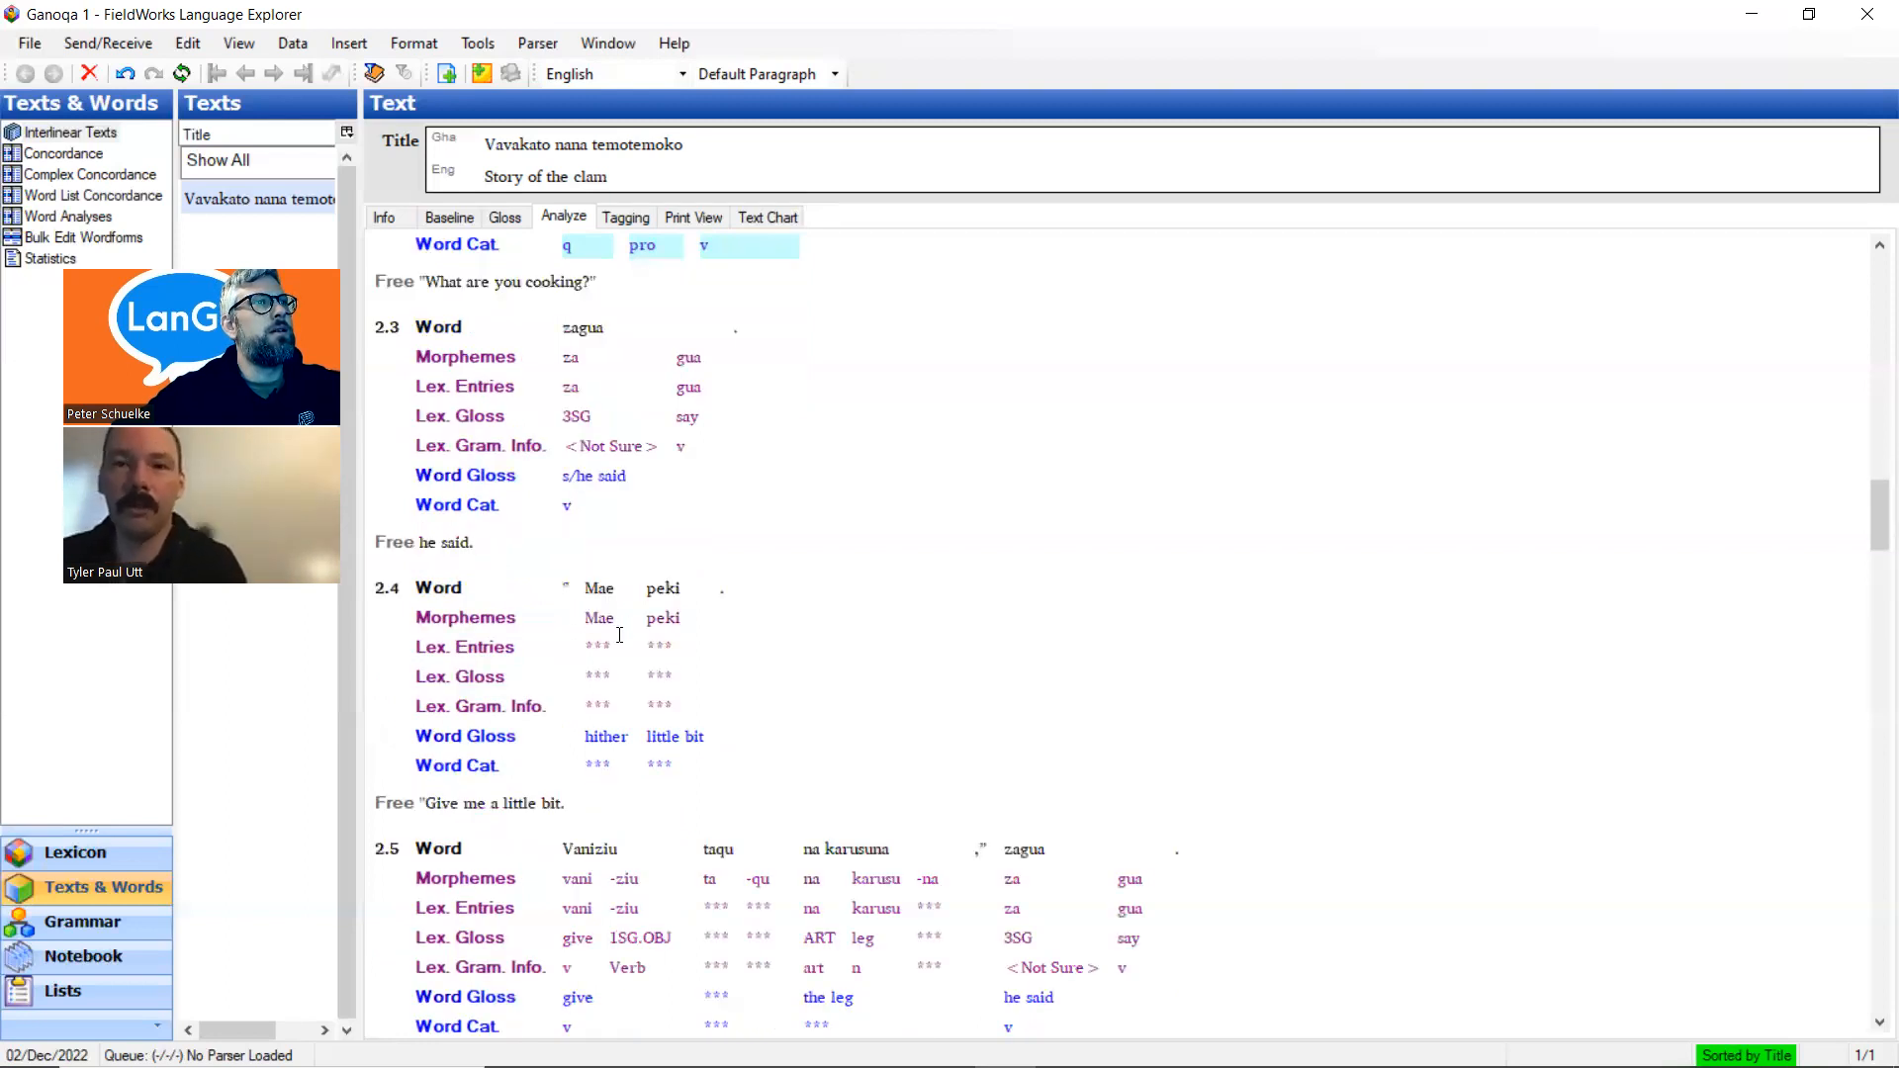
pyautogui.click(505, 217)
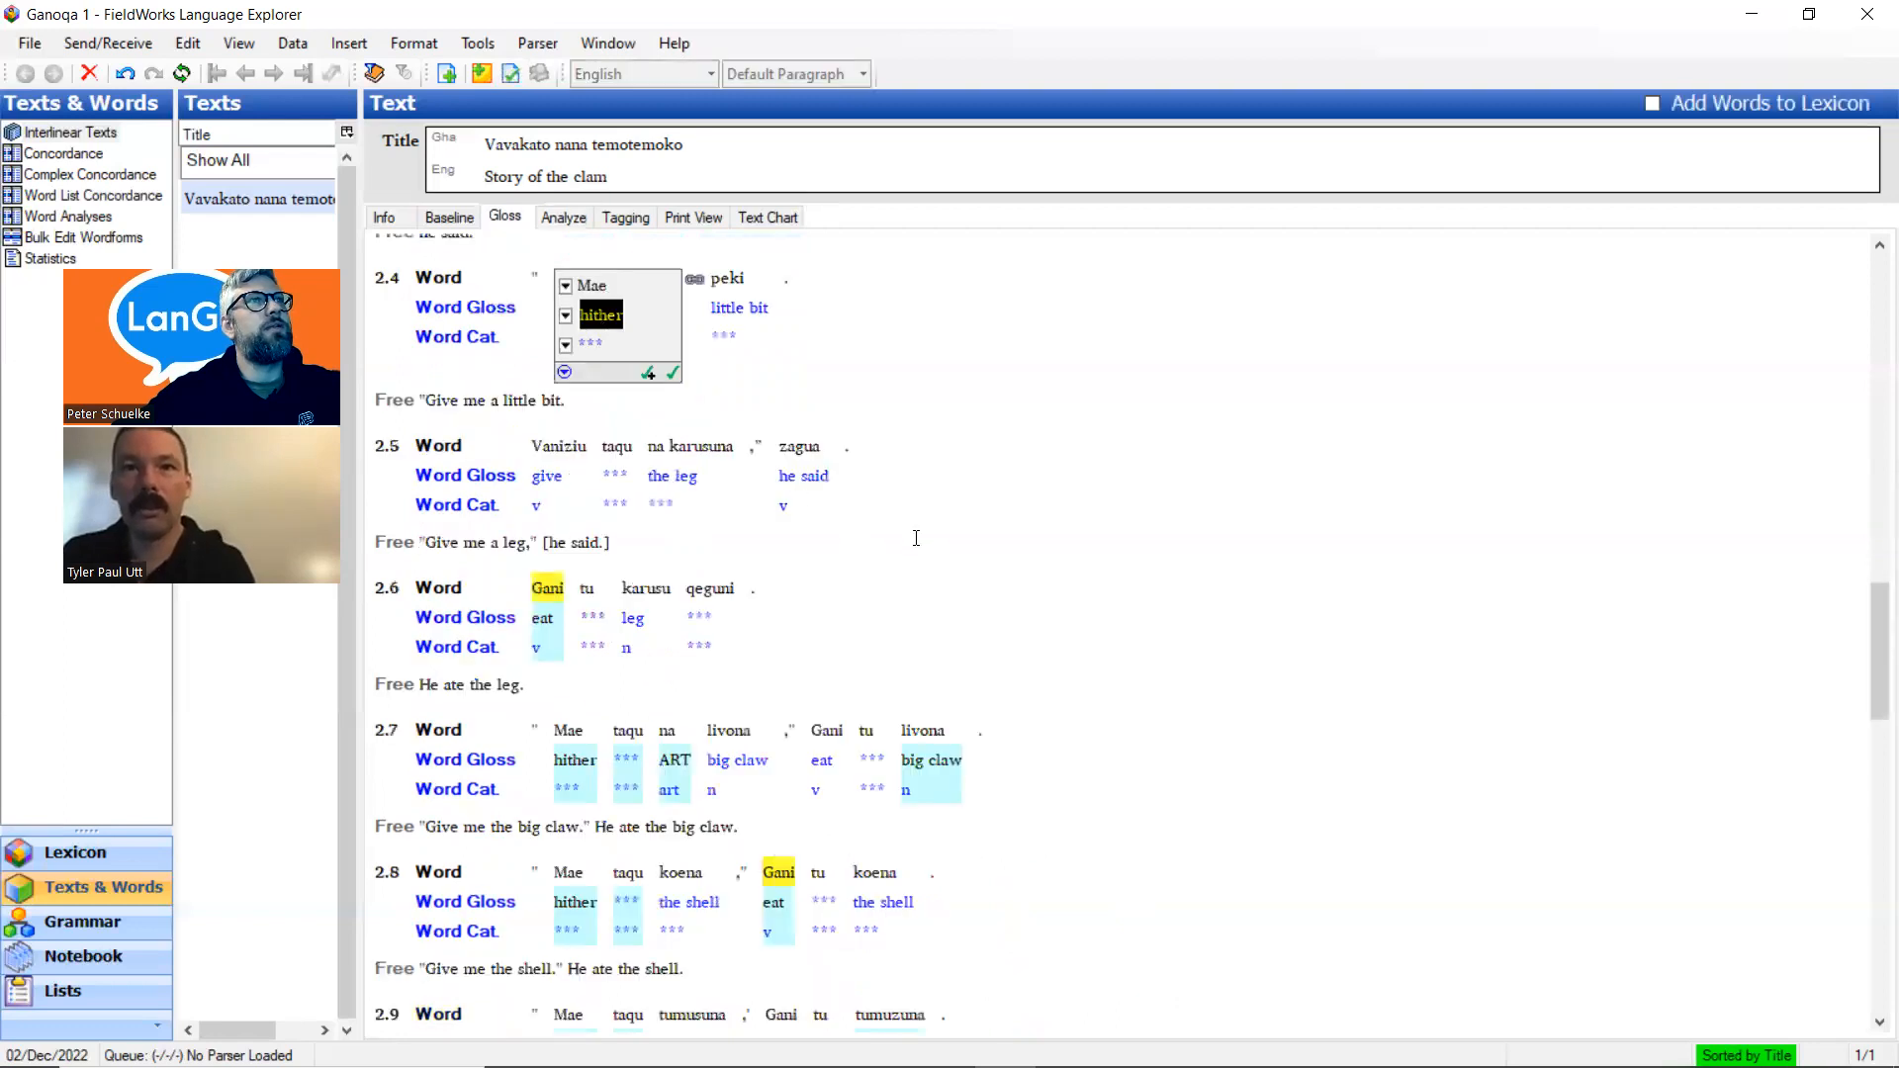
pyautogui.scroll(3, 916, 537)
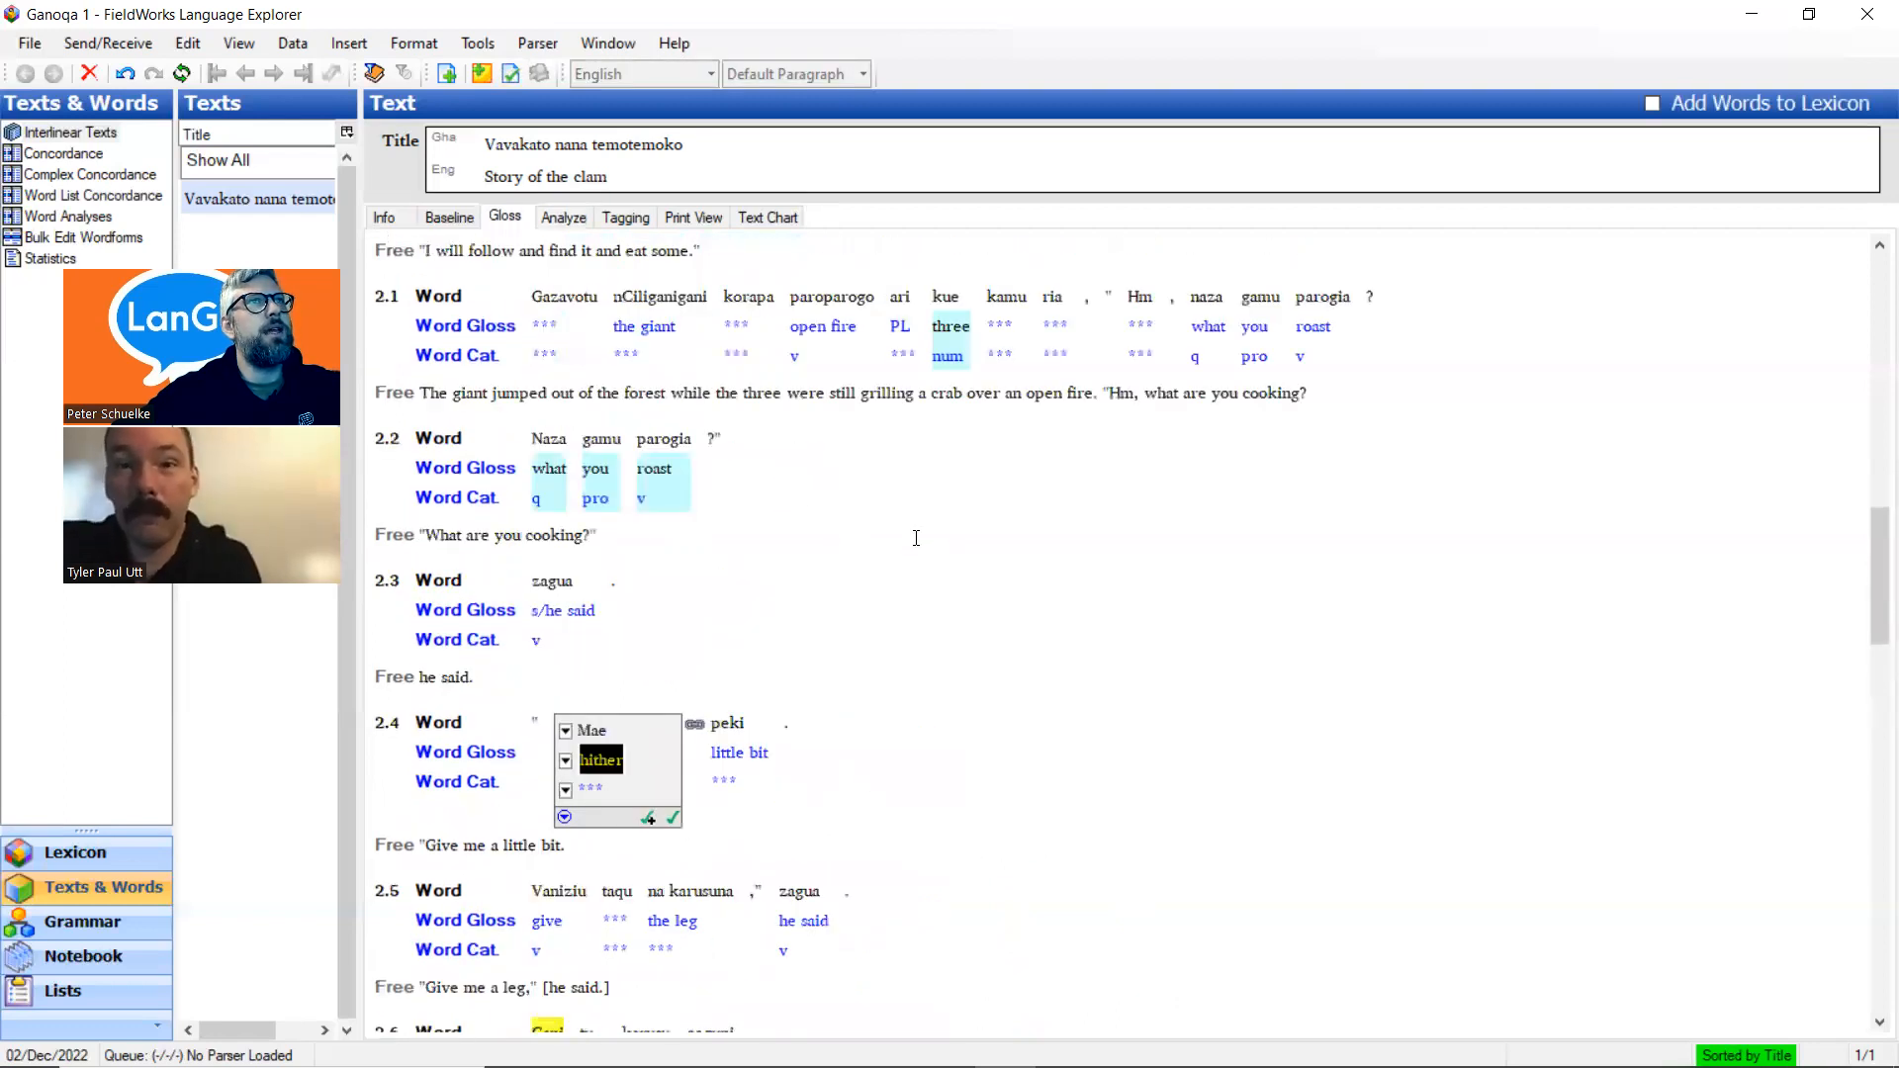
pyautogui.scroll(3, 918, 537)
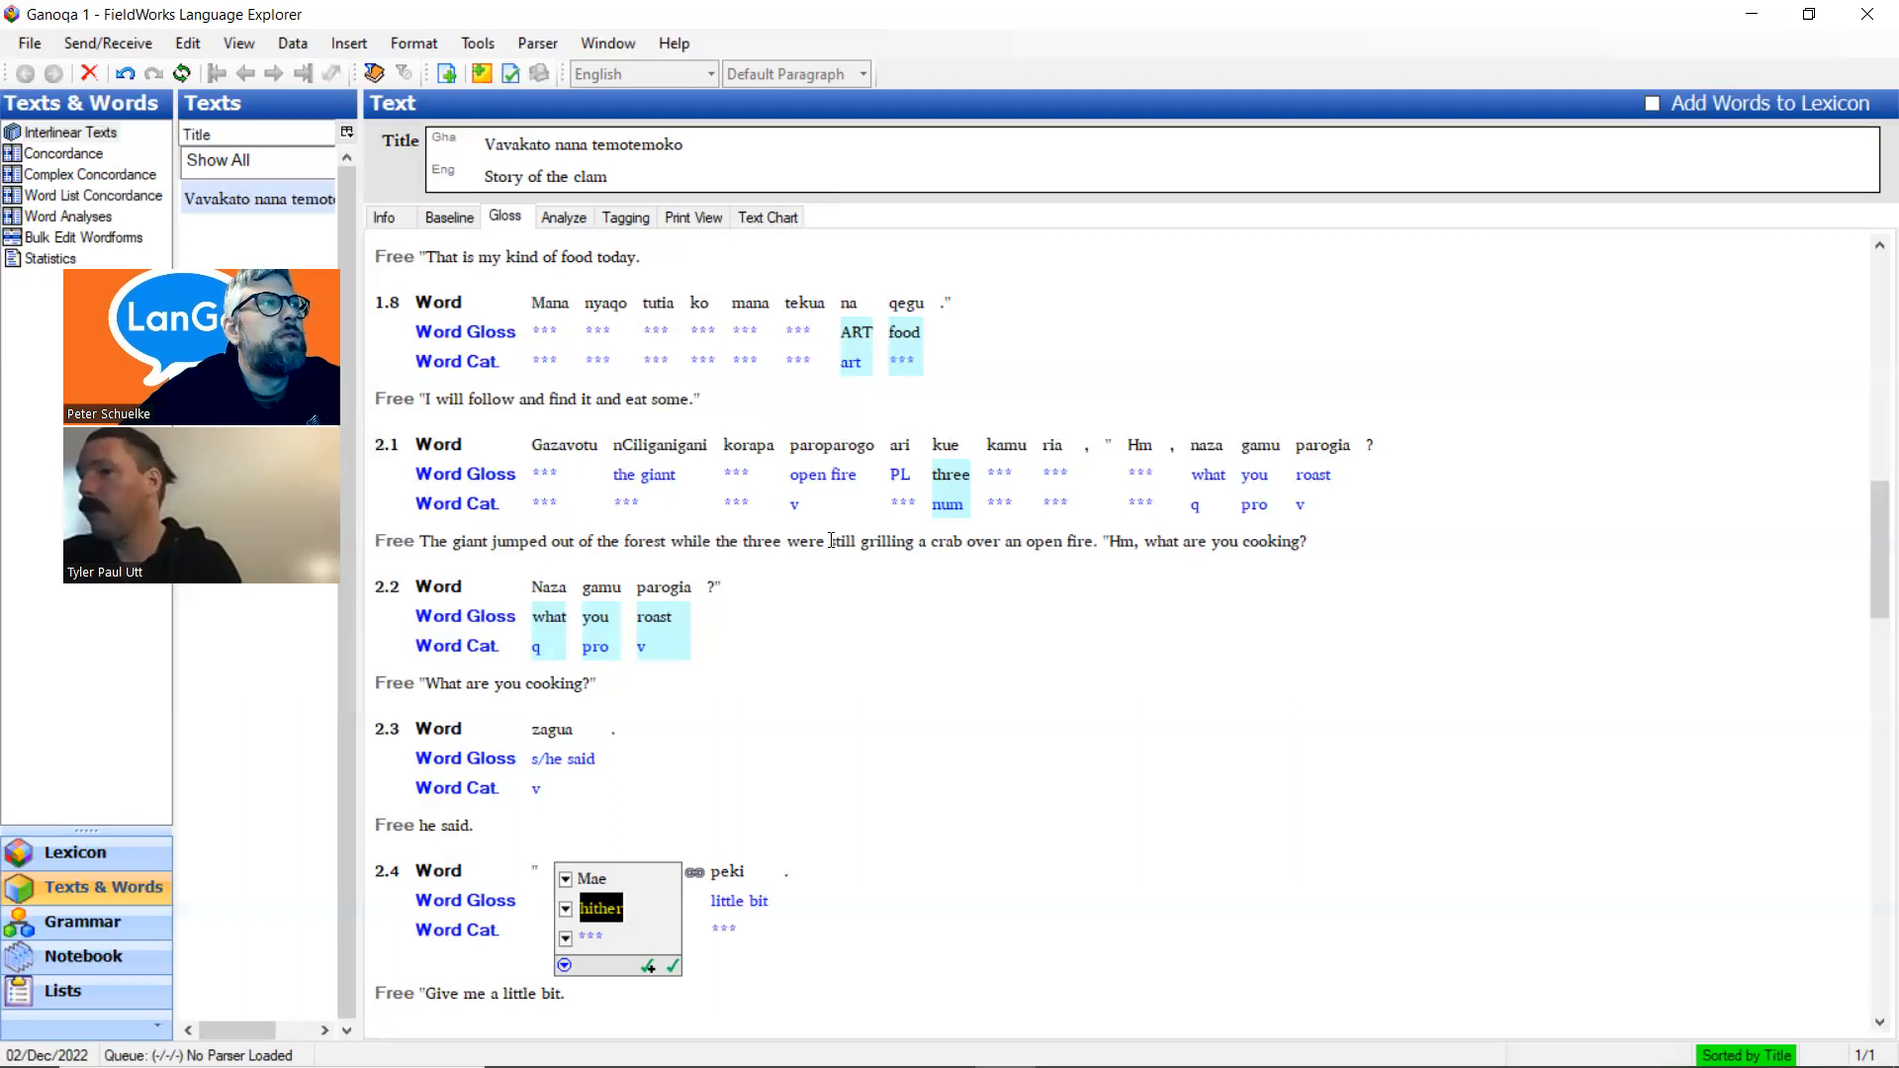
# Switch to the Story of the Clam spreadsheet in Chrome and search the sheet for "korapa"
pyautogui.moveTo(907, 1065)
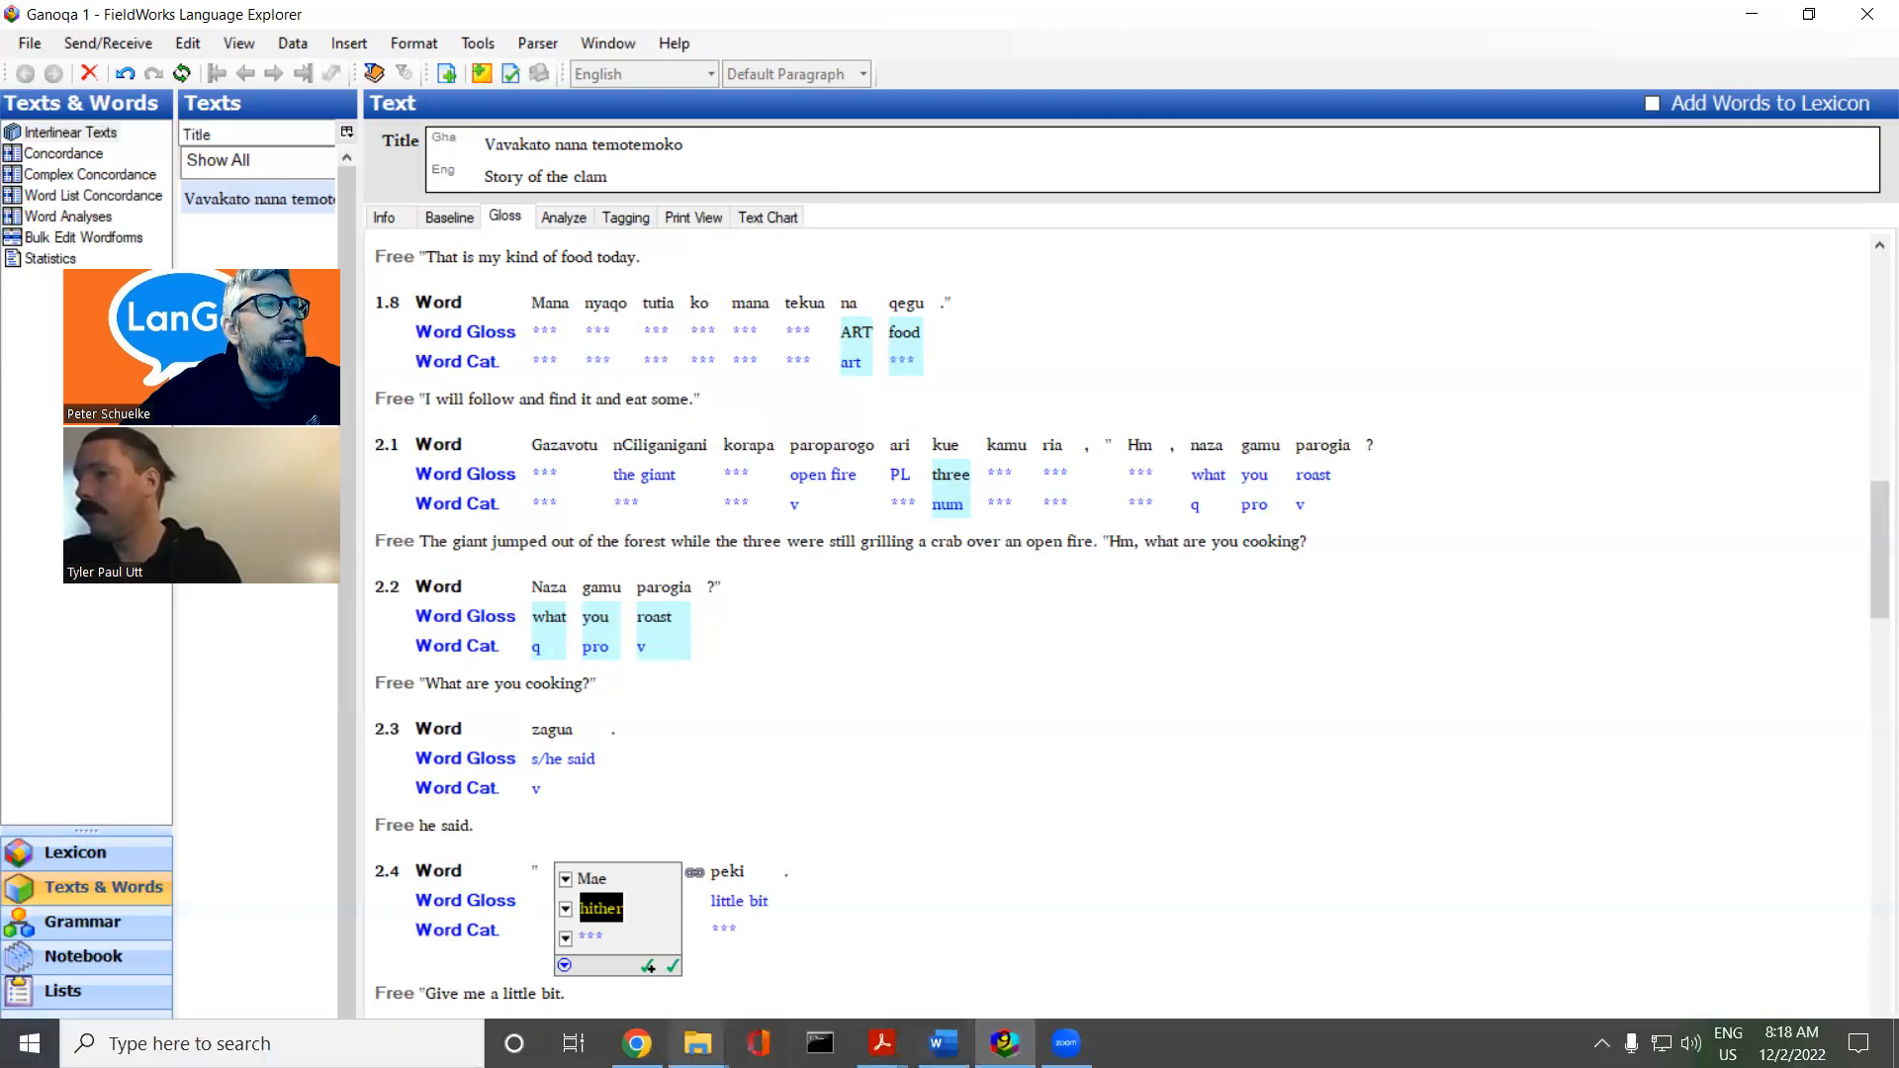
pyautogui.click(637, 1042)
pyautogui.click(1148, 21)
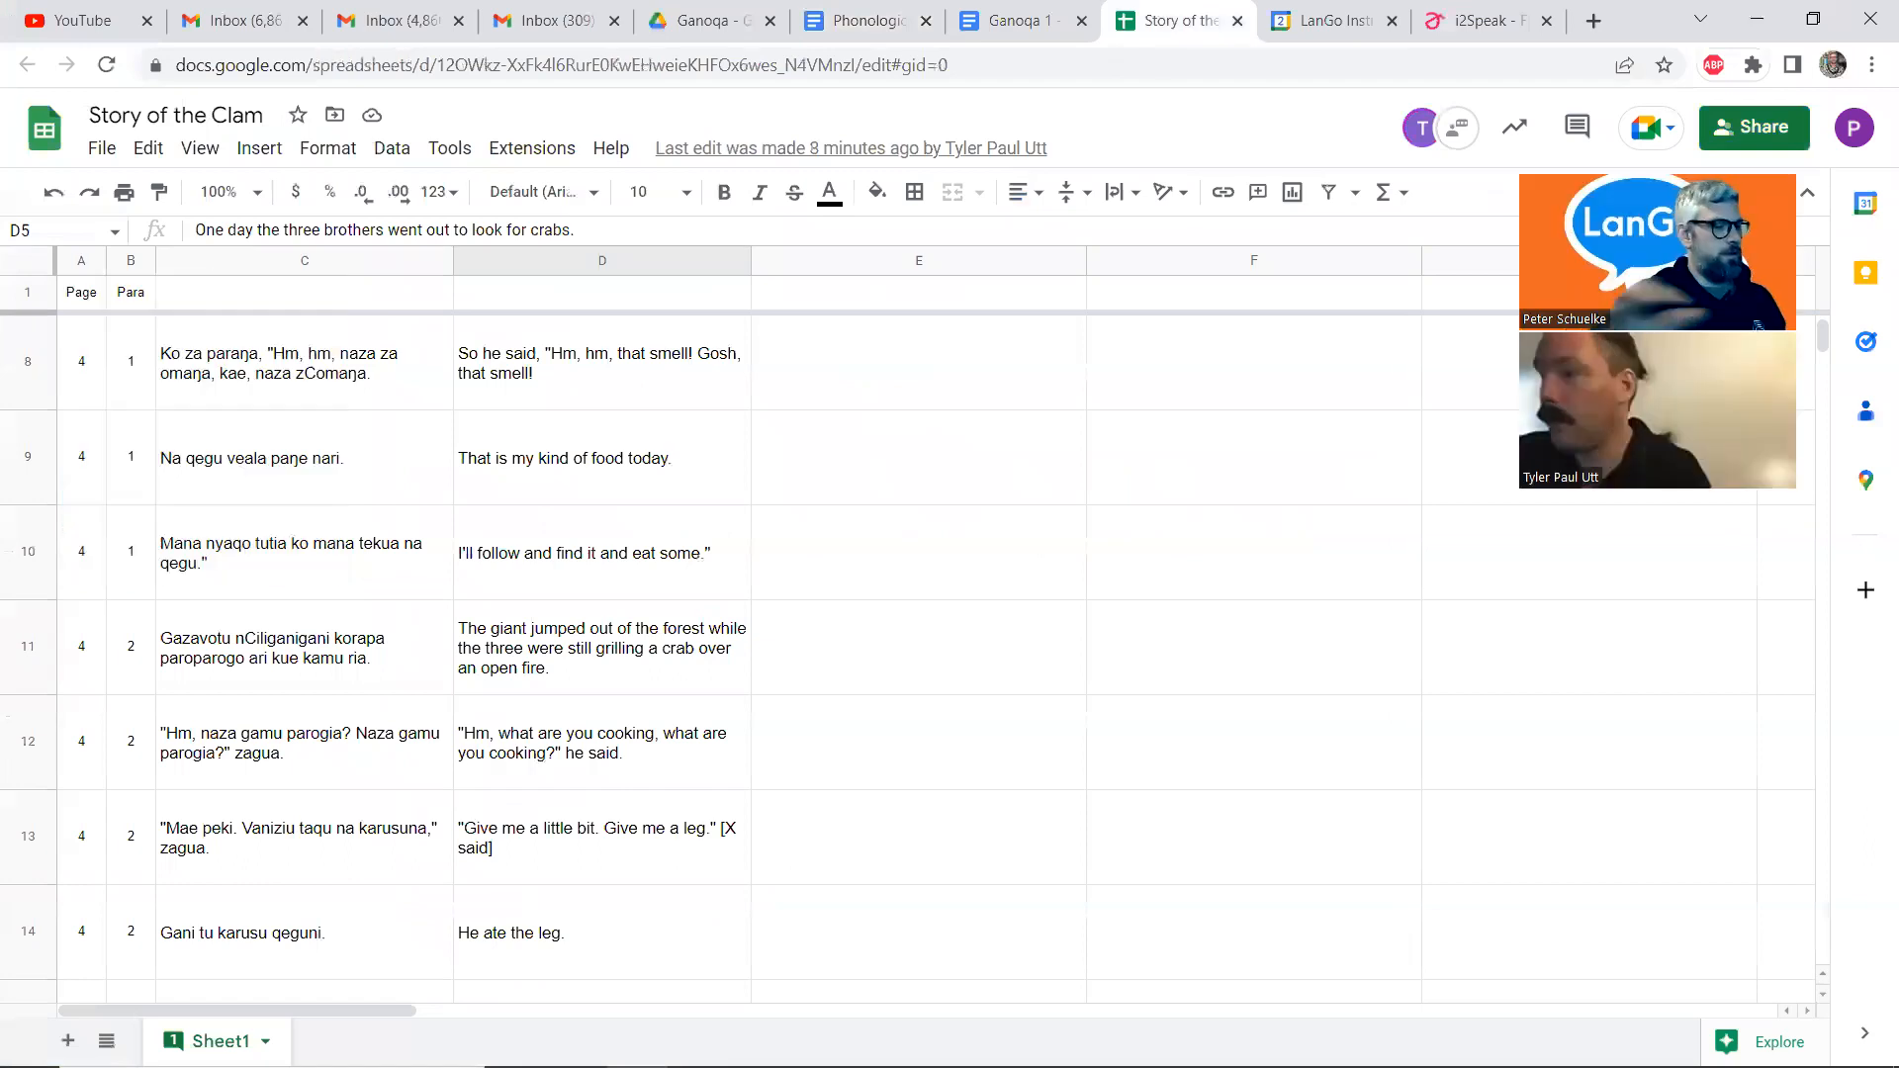
pyautogui.hotkey('ctrl', 'f')
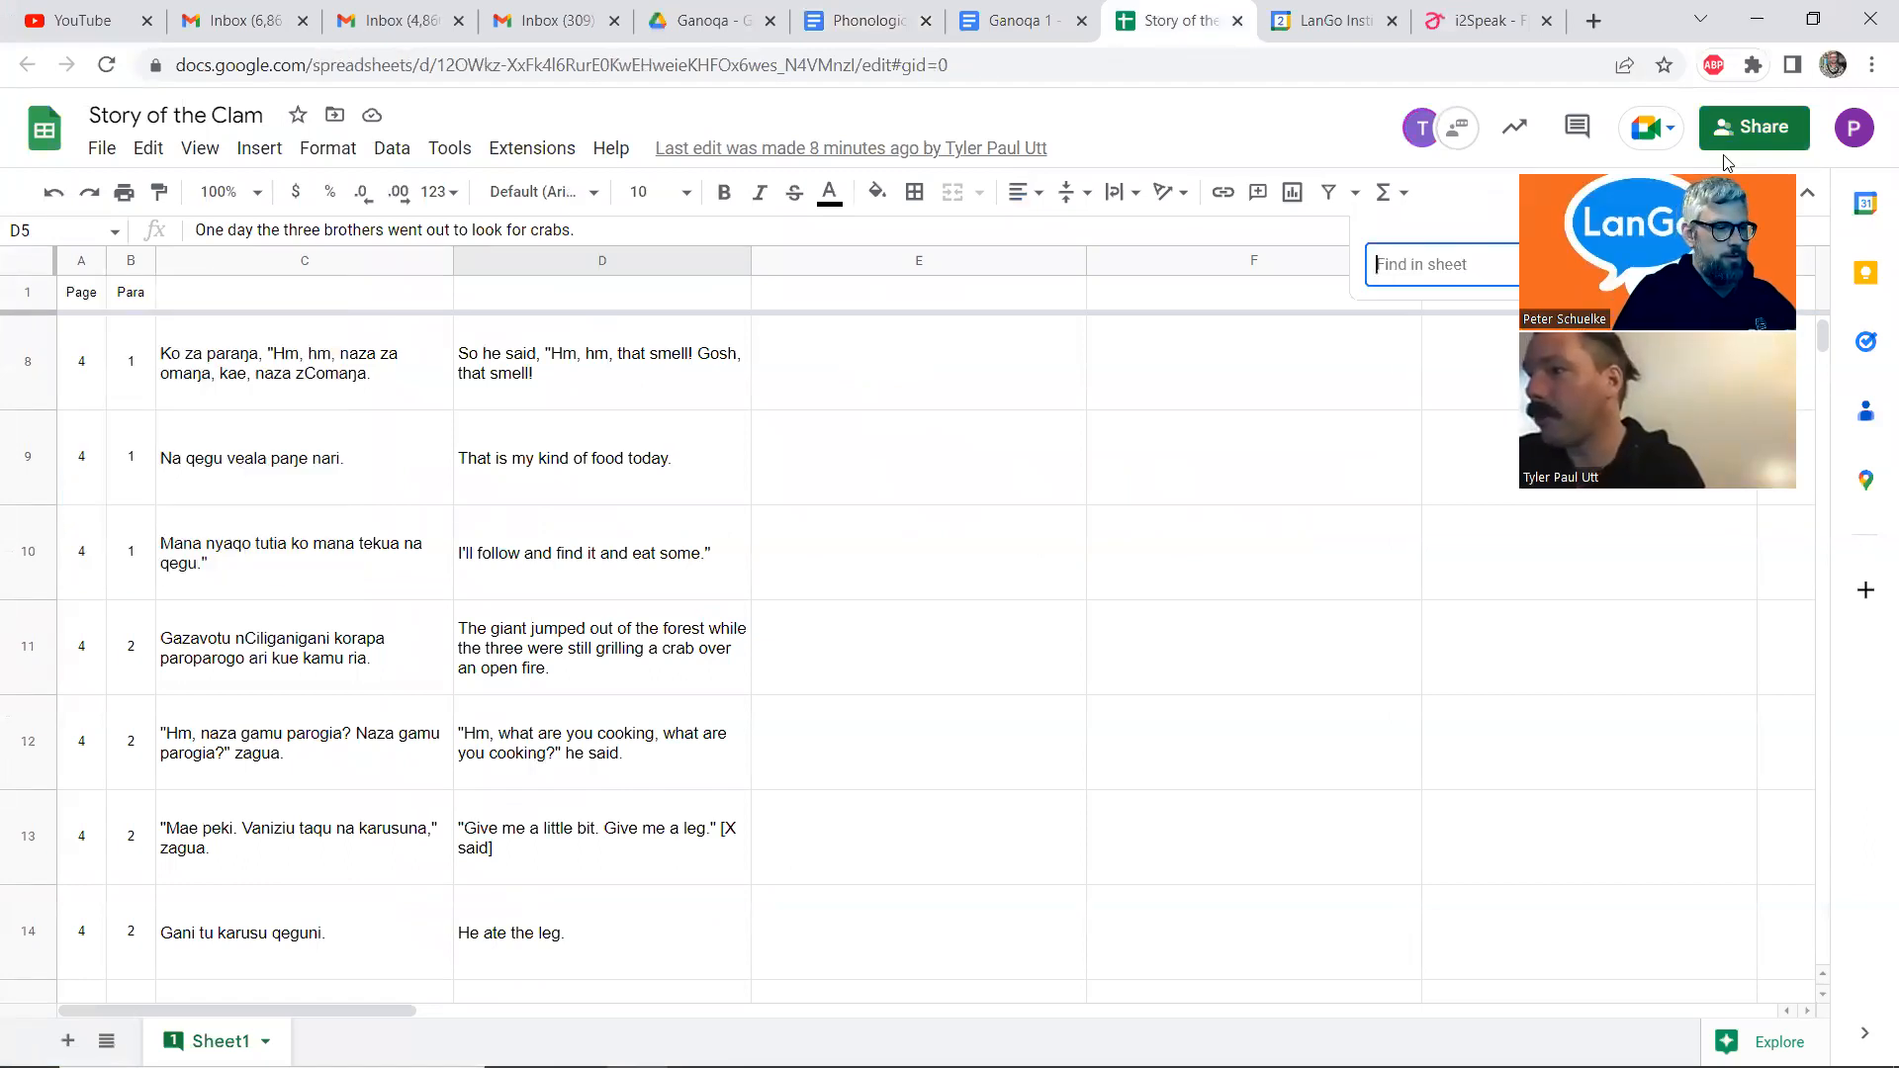
pyautogui.write('korapa')
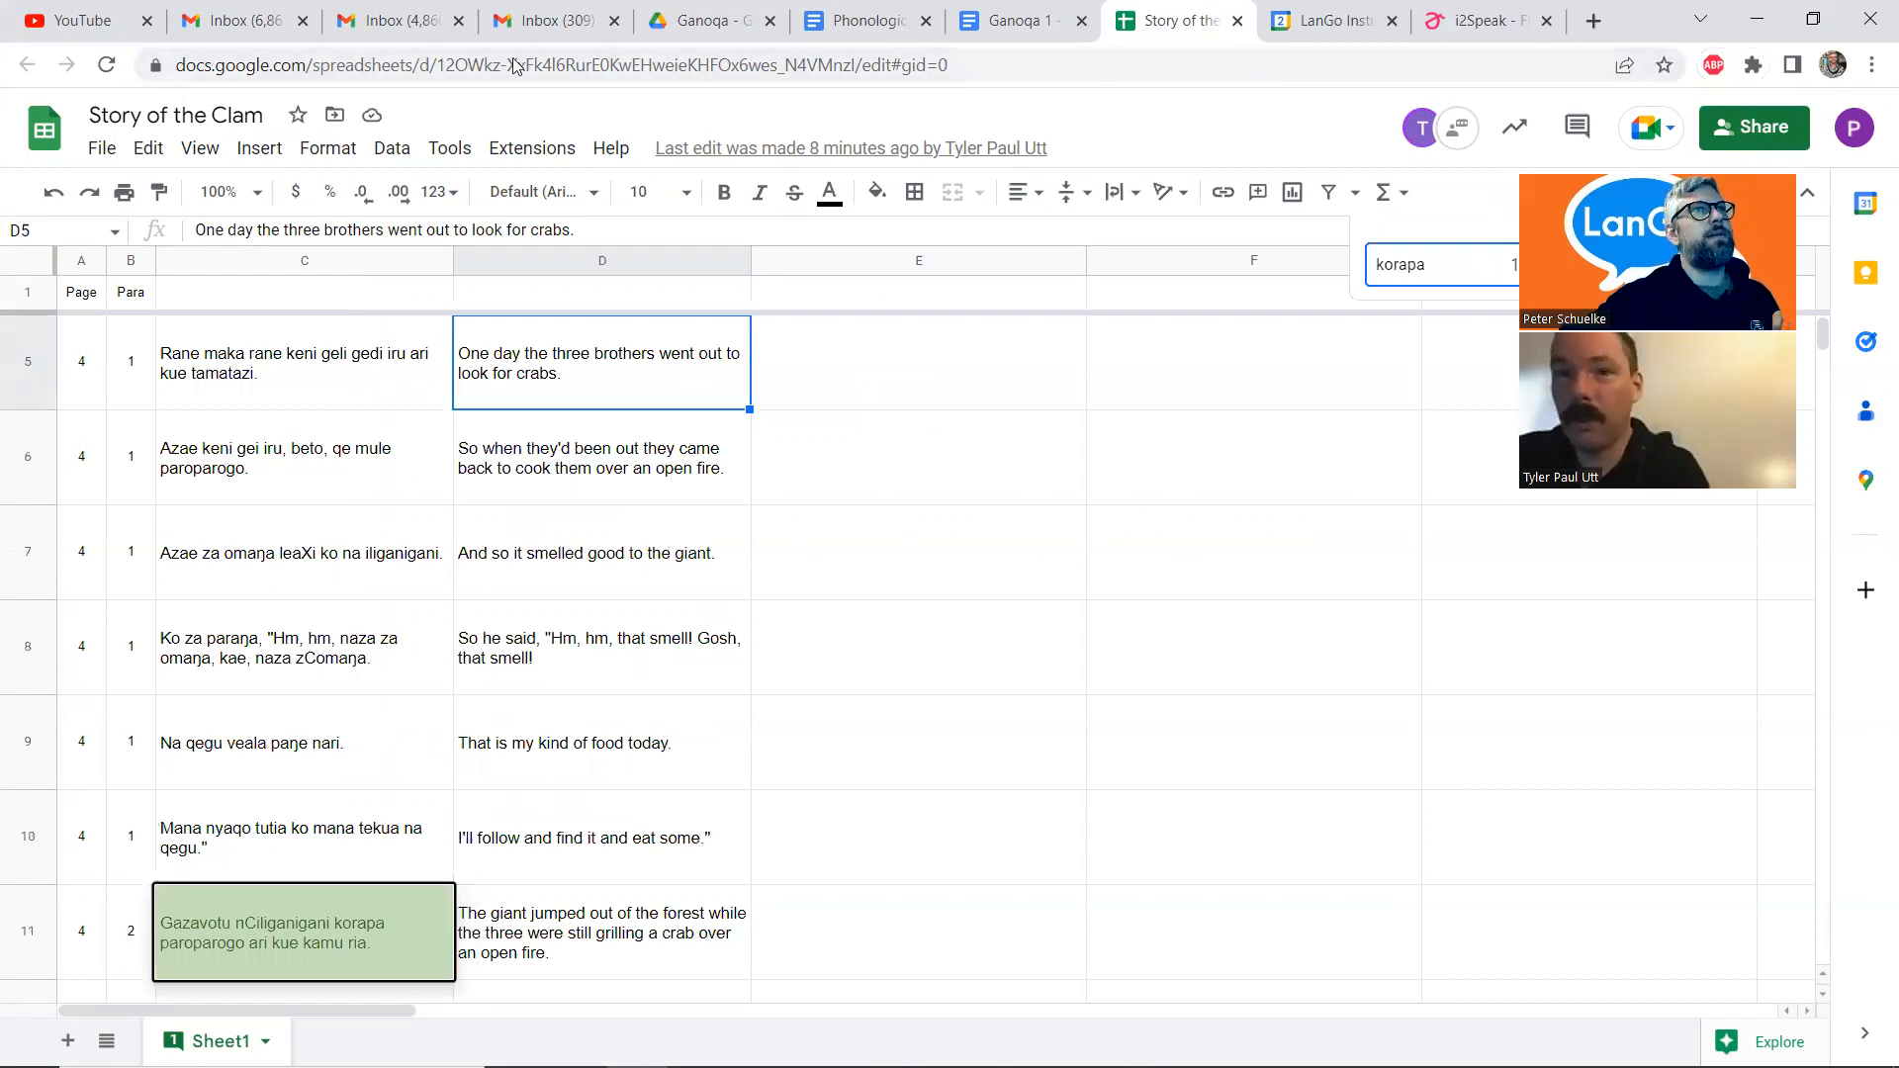
# Go through the remaining occurrences of korapa and read the English translation beside each one
pyautogui.click(1643, 262)
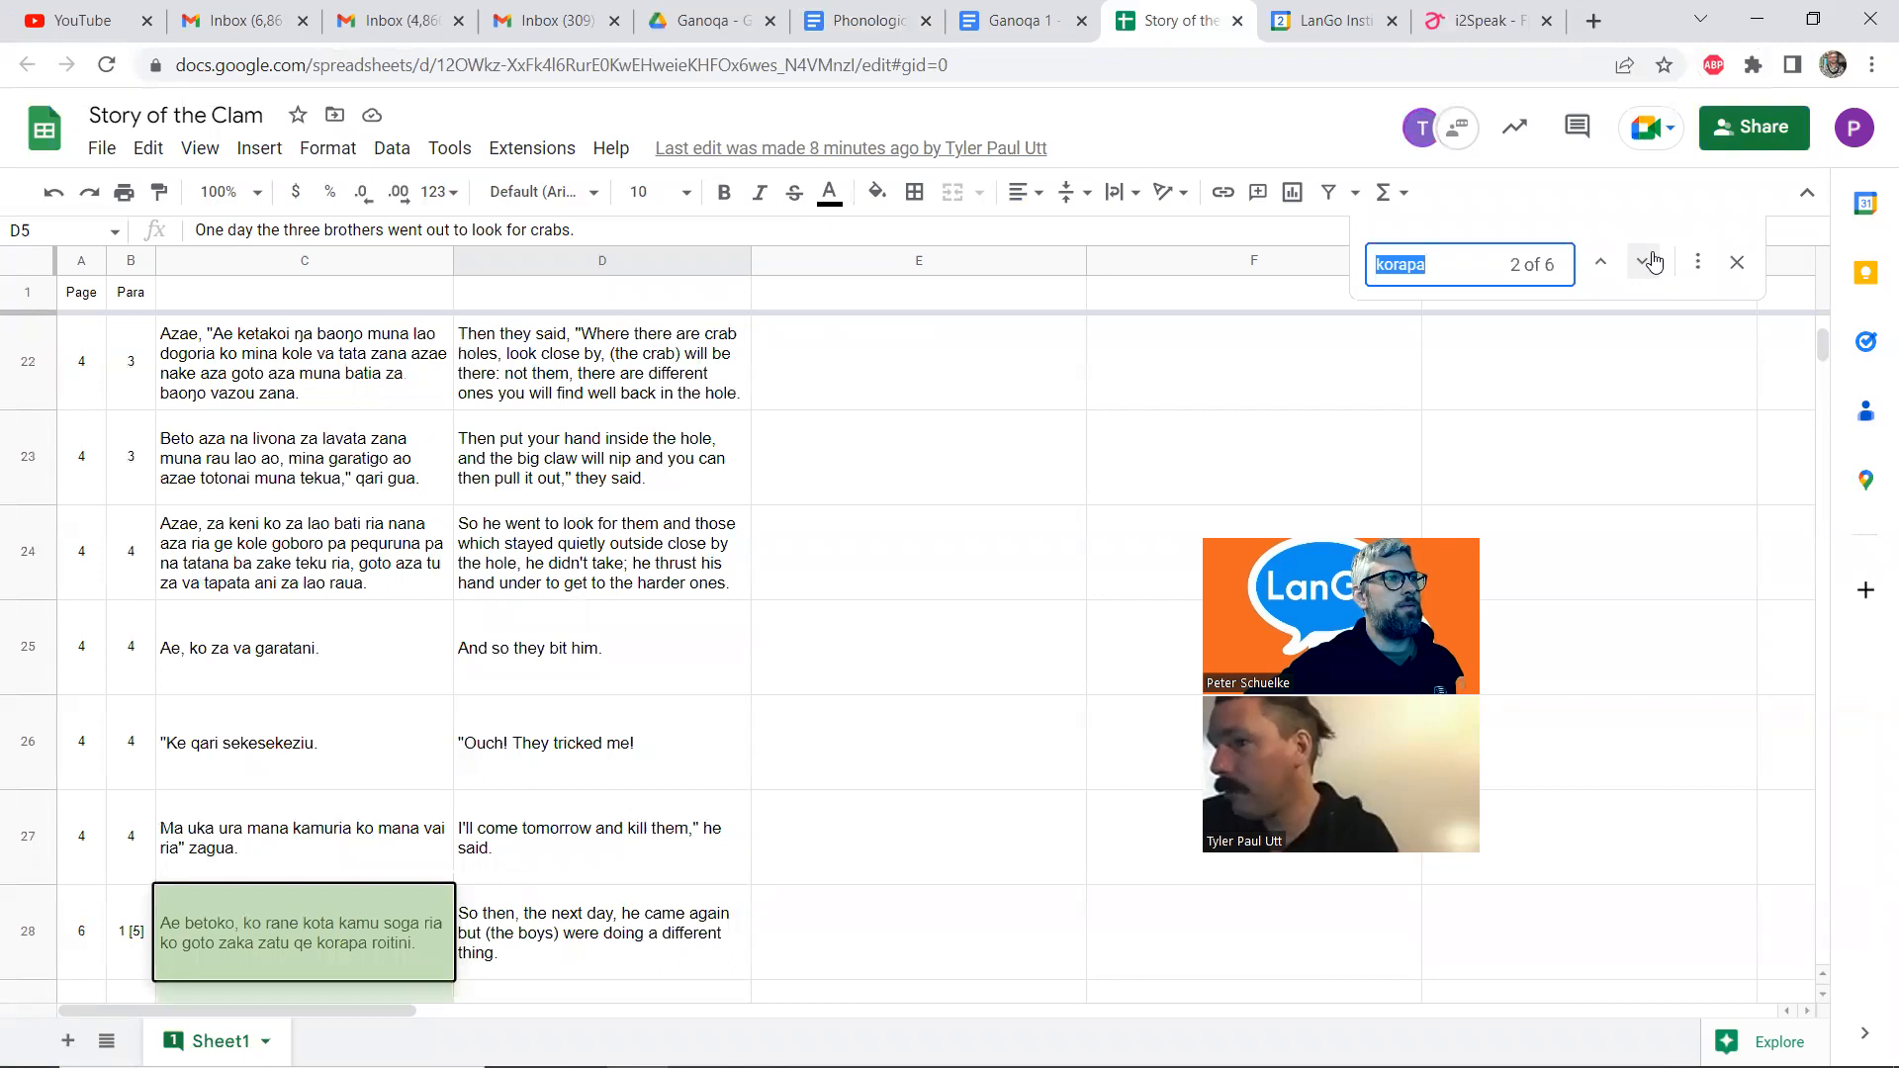
pyautogui.click(1646, 261)
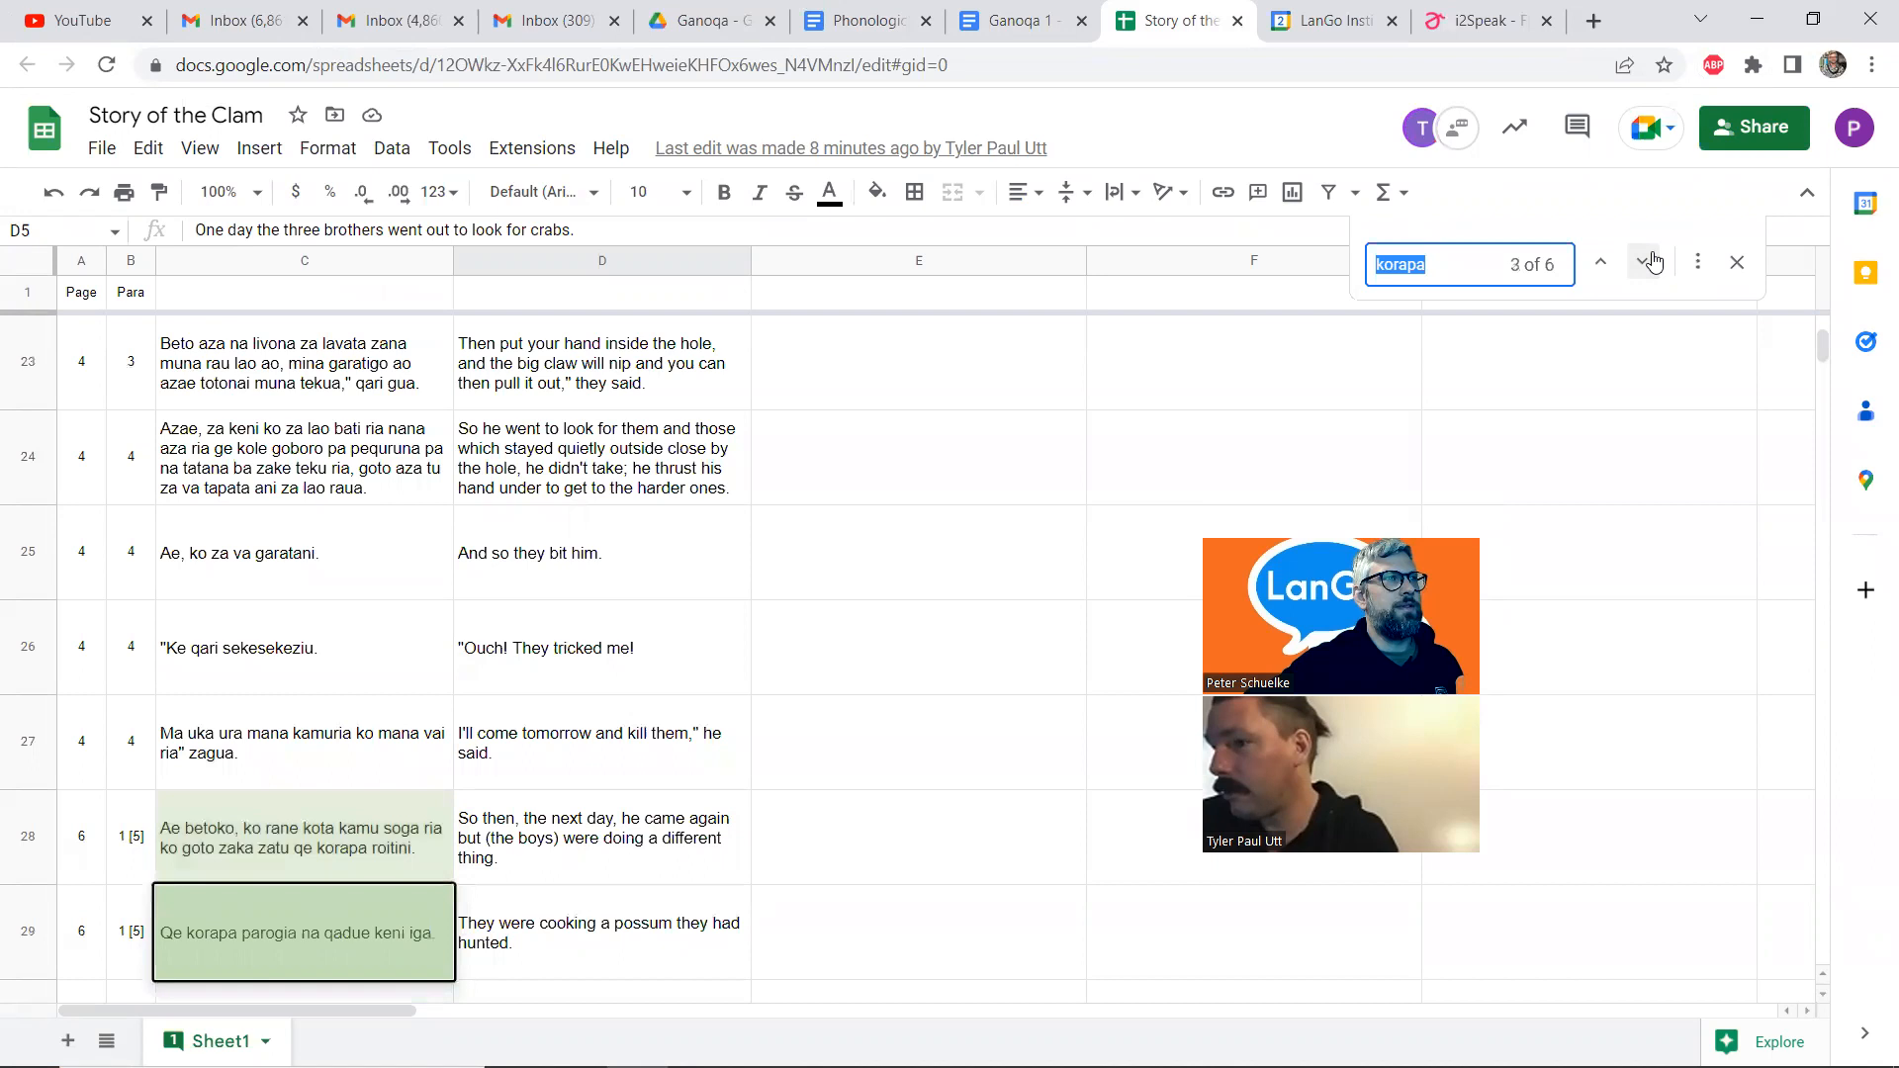
pyautogui.click(1645, 261)
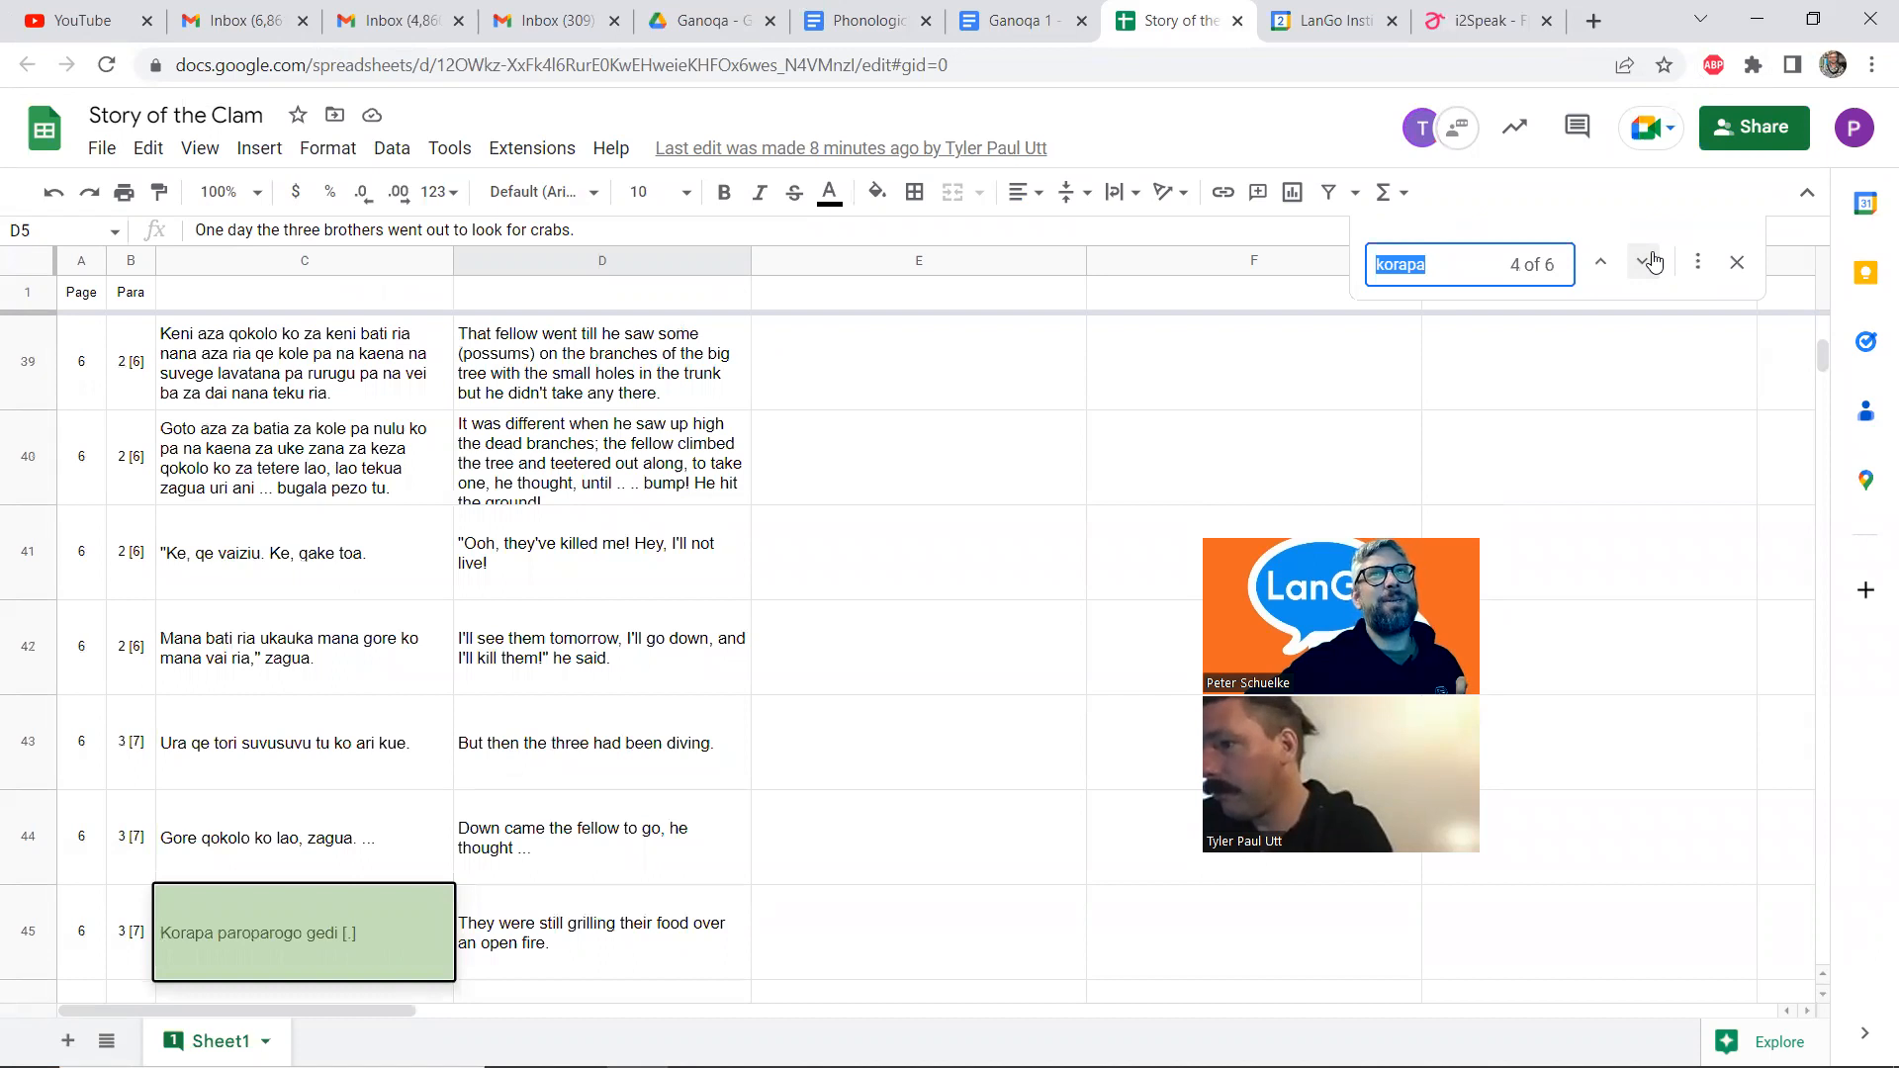
pyautogui.click(1650, 261)
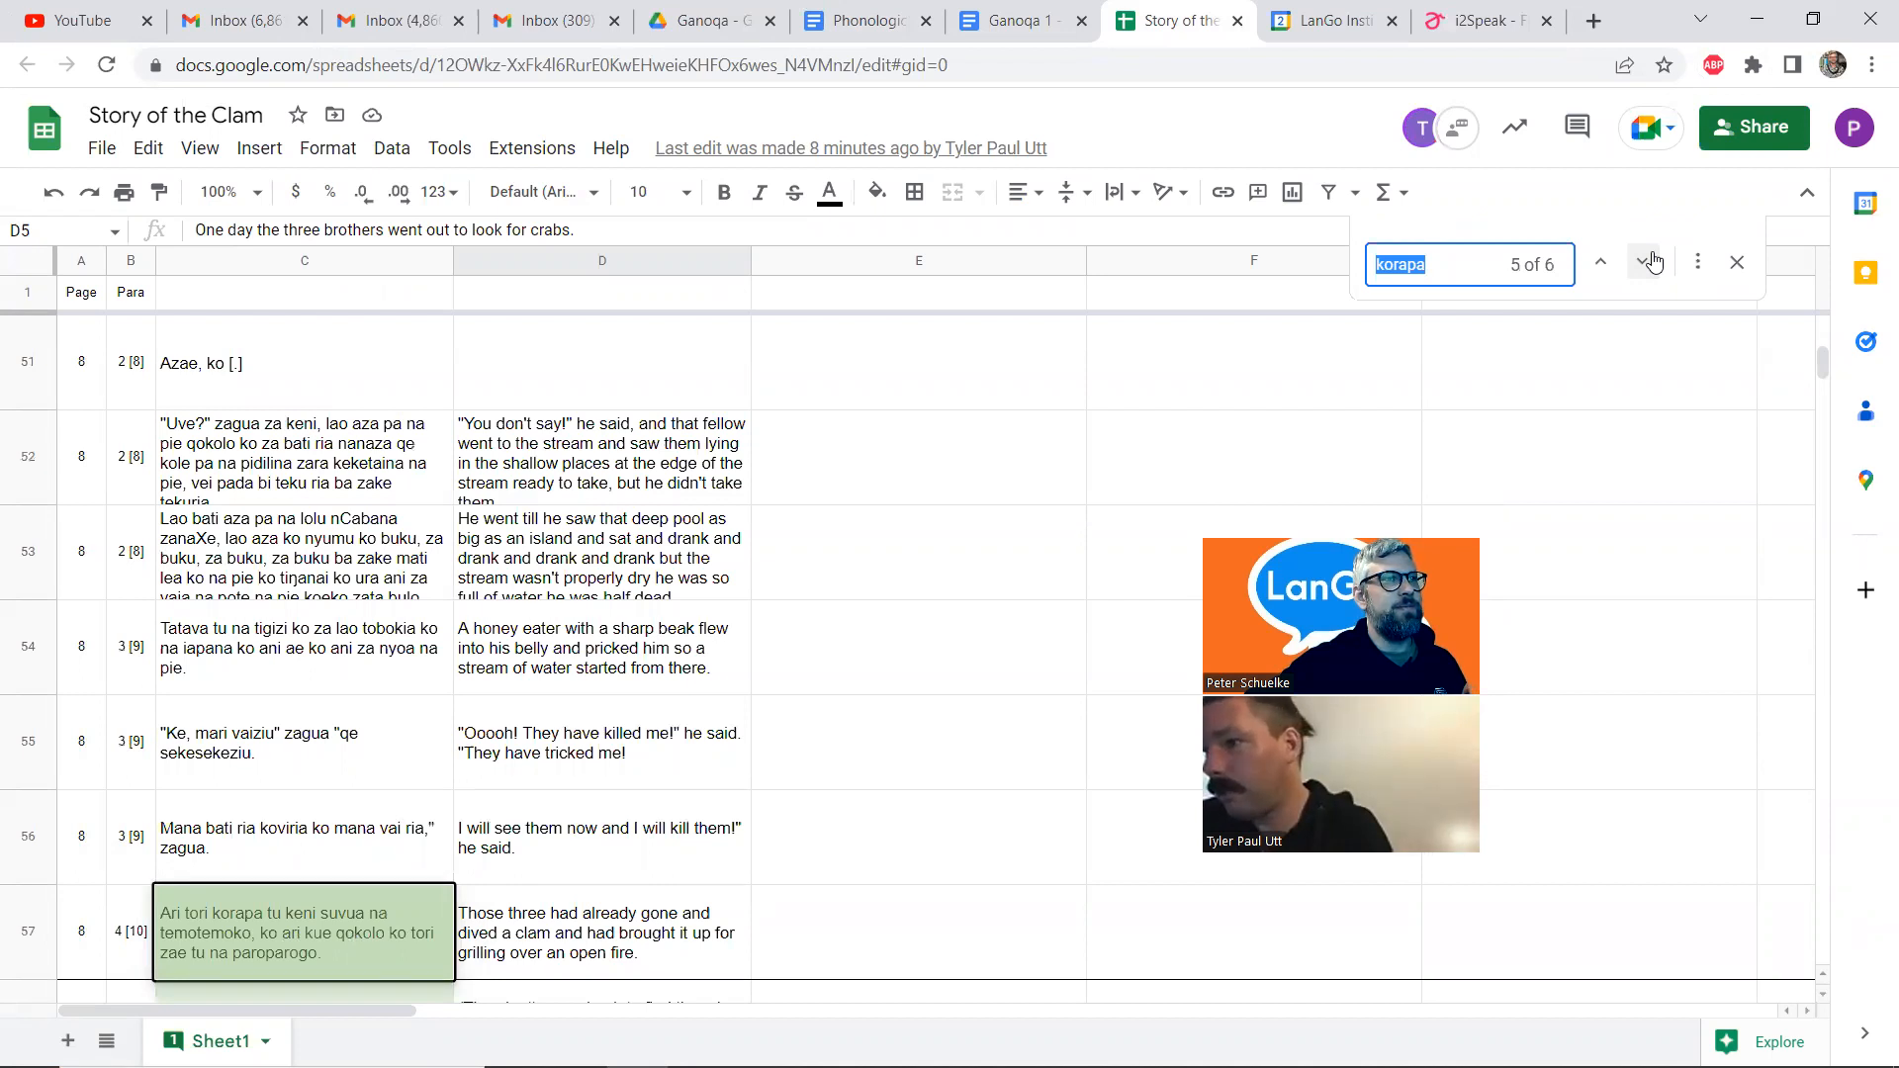
pyautogui.click(1650, 262)
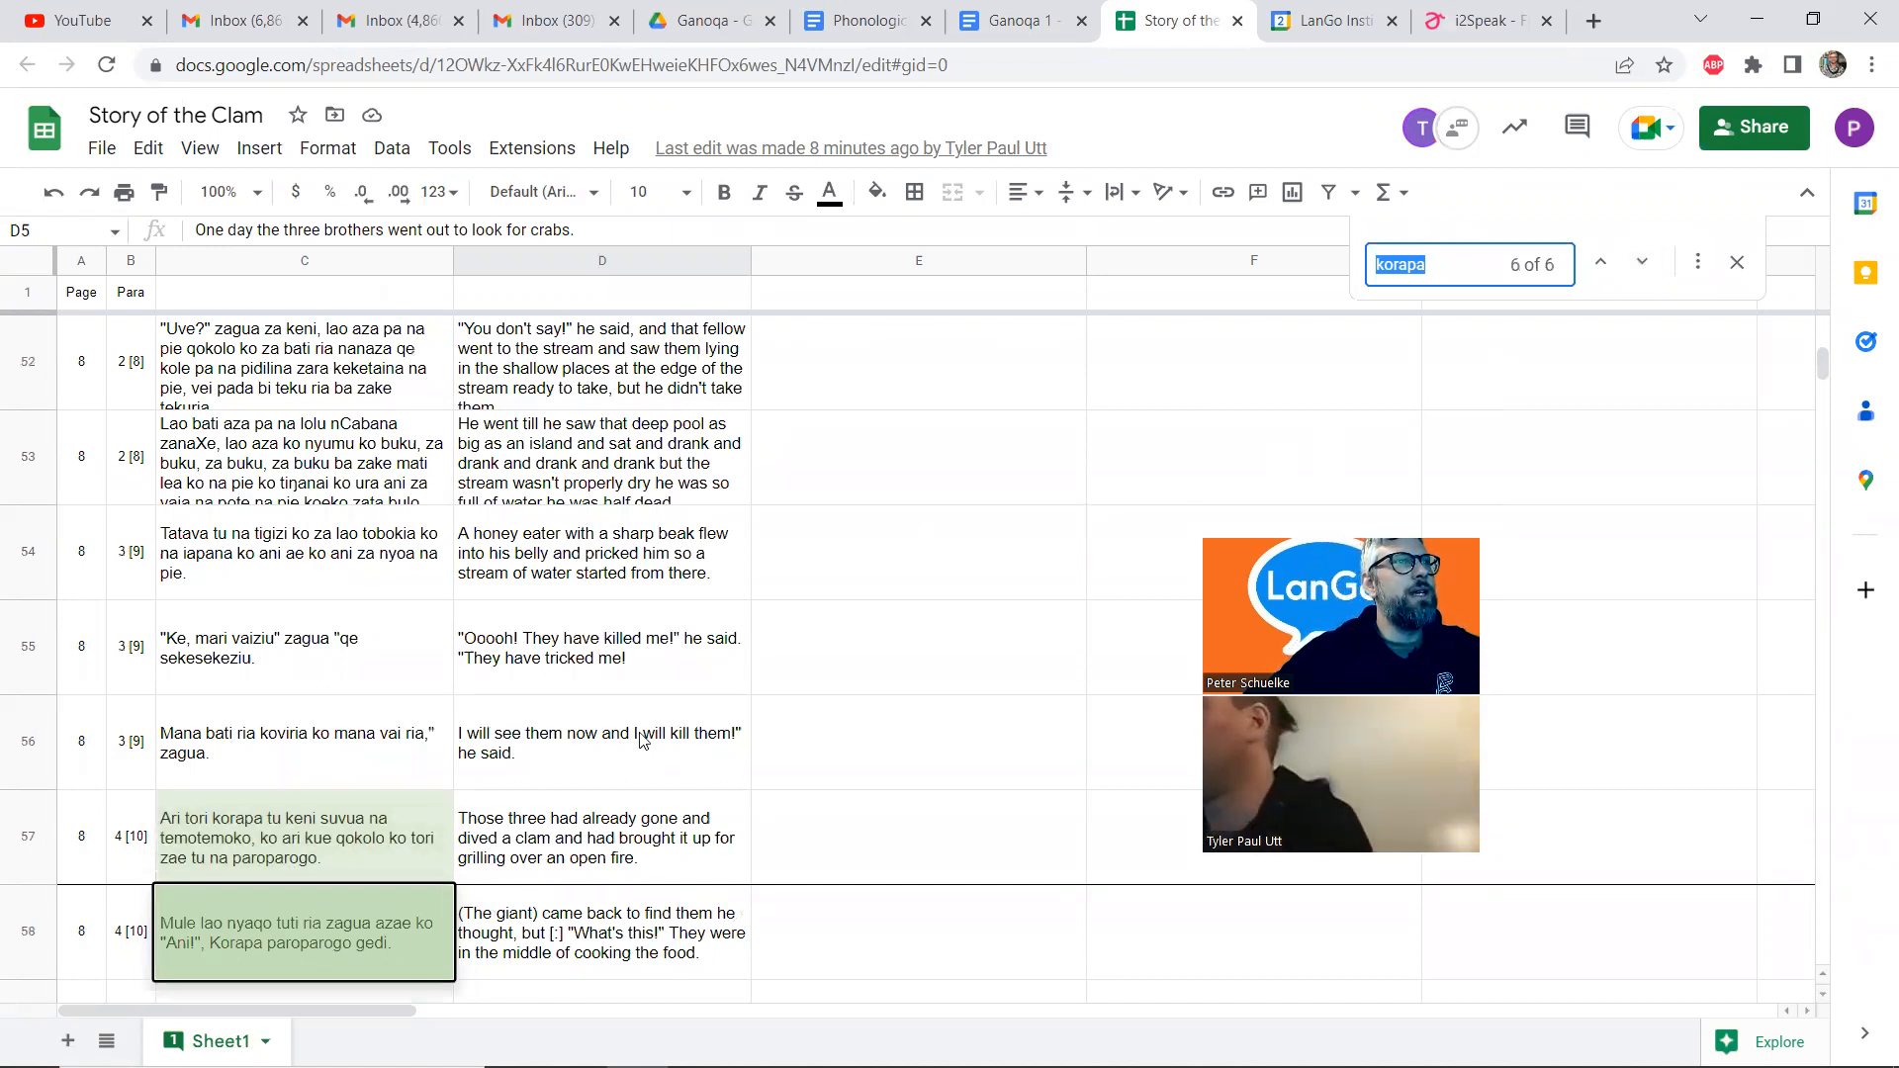
# Return to the first korapa sentence and compare its translation with those of the following matches, through row 57
pyautogui.click(1599, 275)
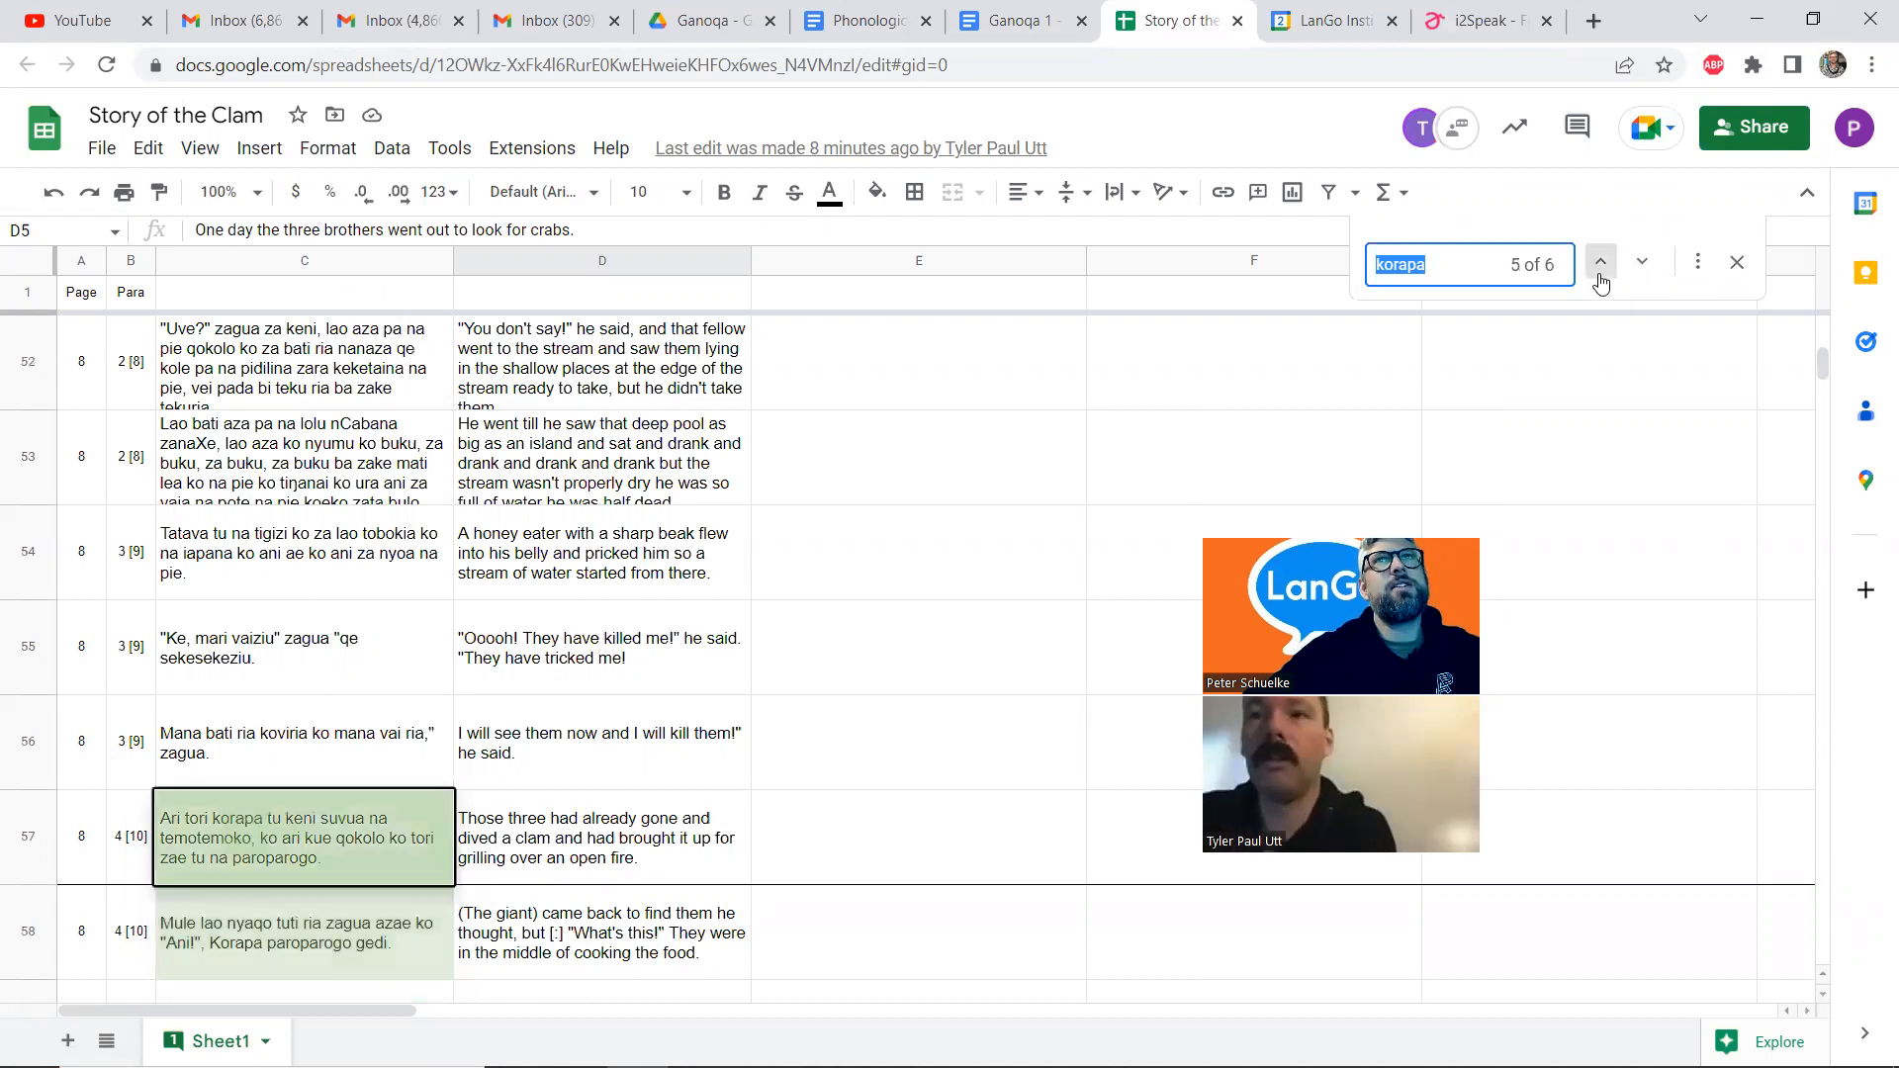
pyautogui.click(1600, 277)
pyautogui.click(1600, 277)
pyautogui.click(1600, 277)
pyautogui.click(1599, 277)
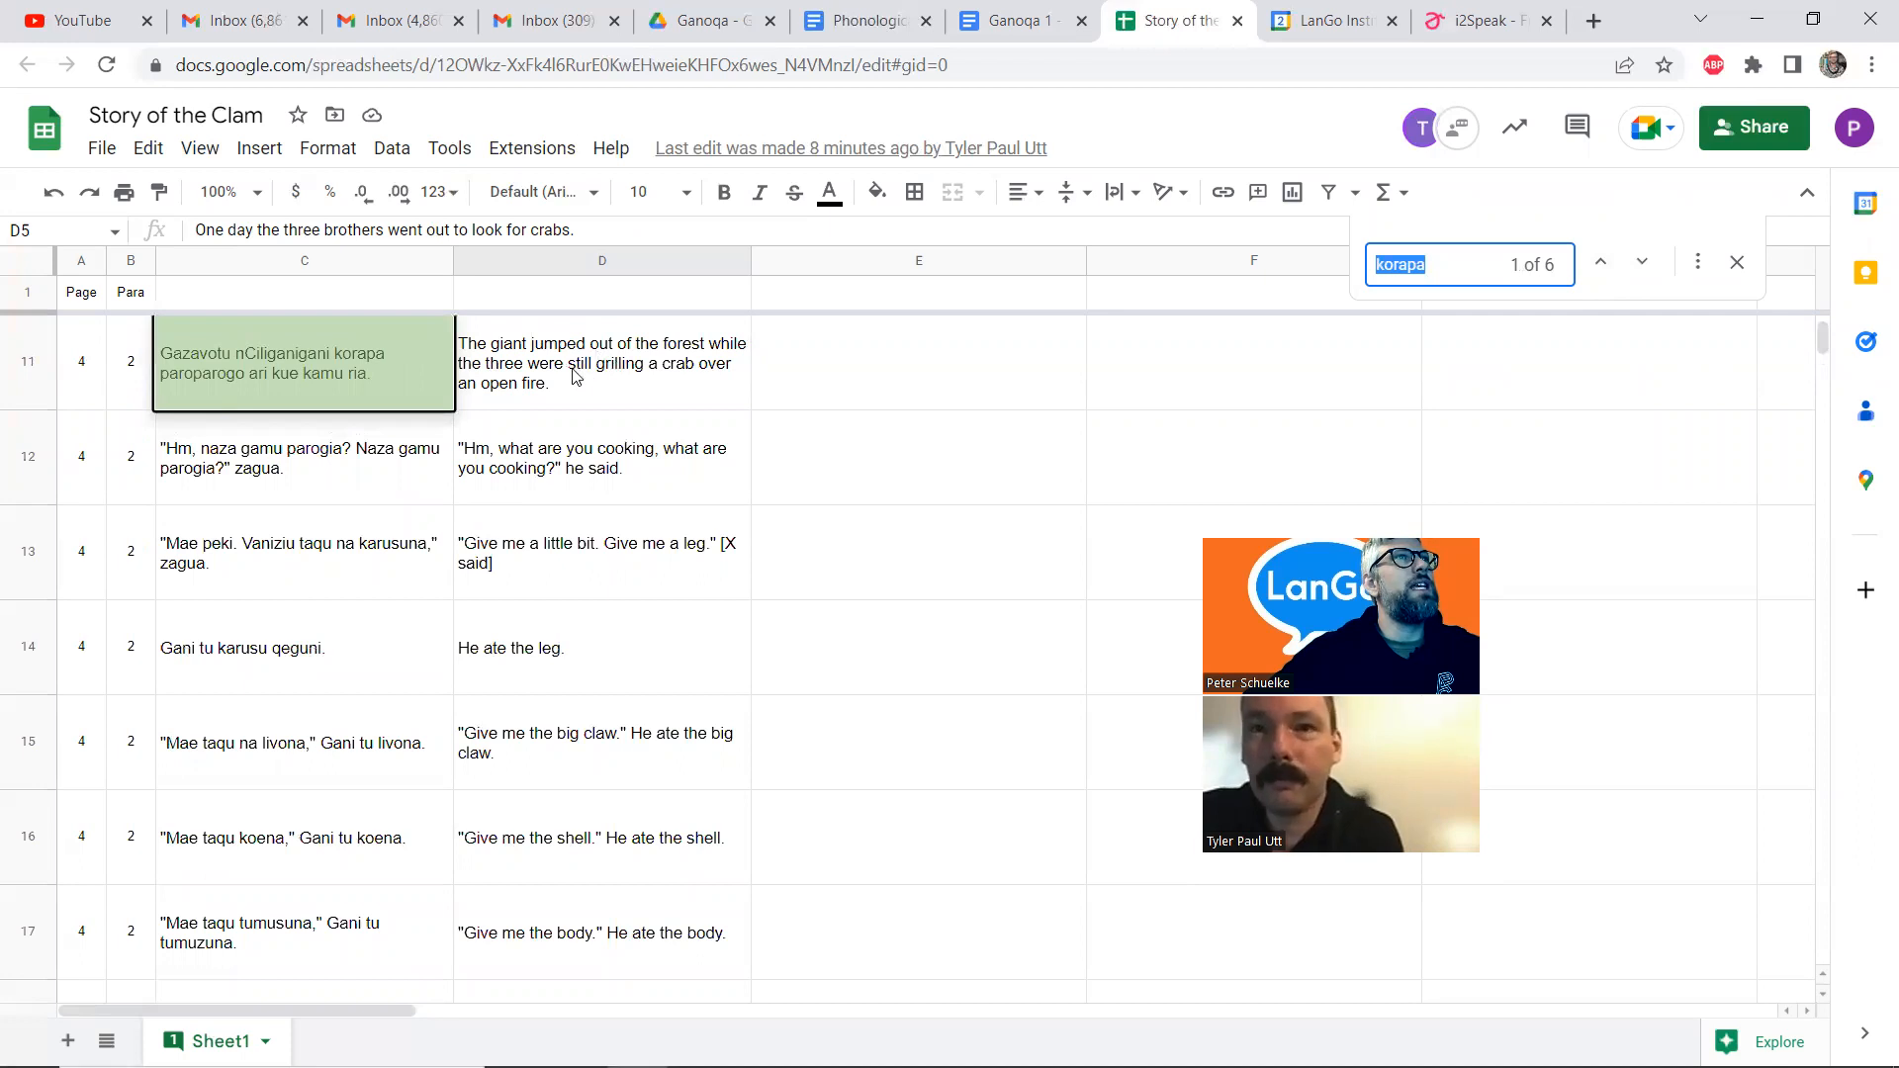
pyautogui.click(1642, 263)
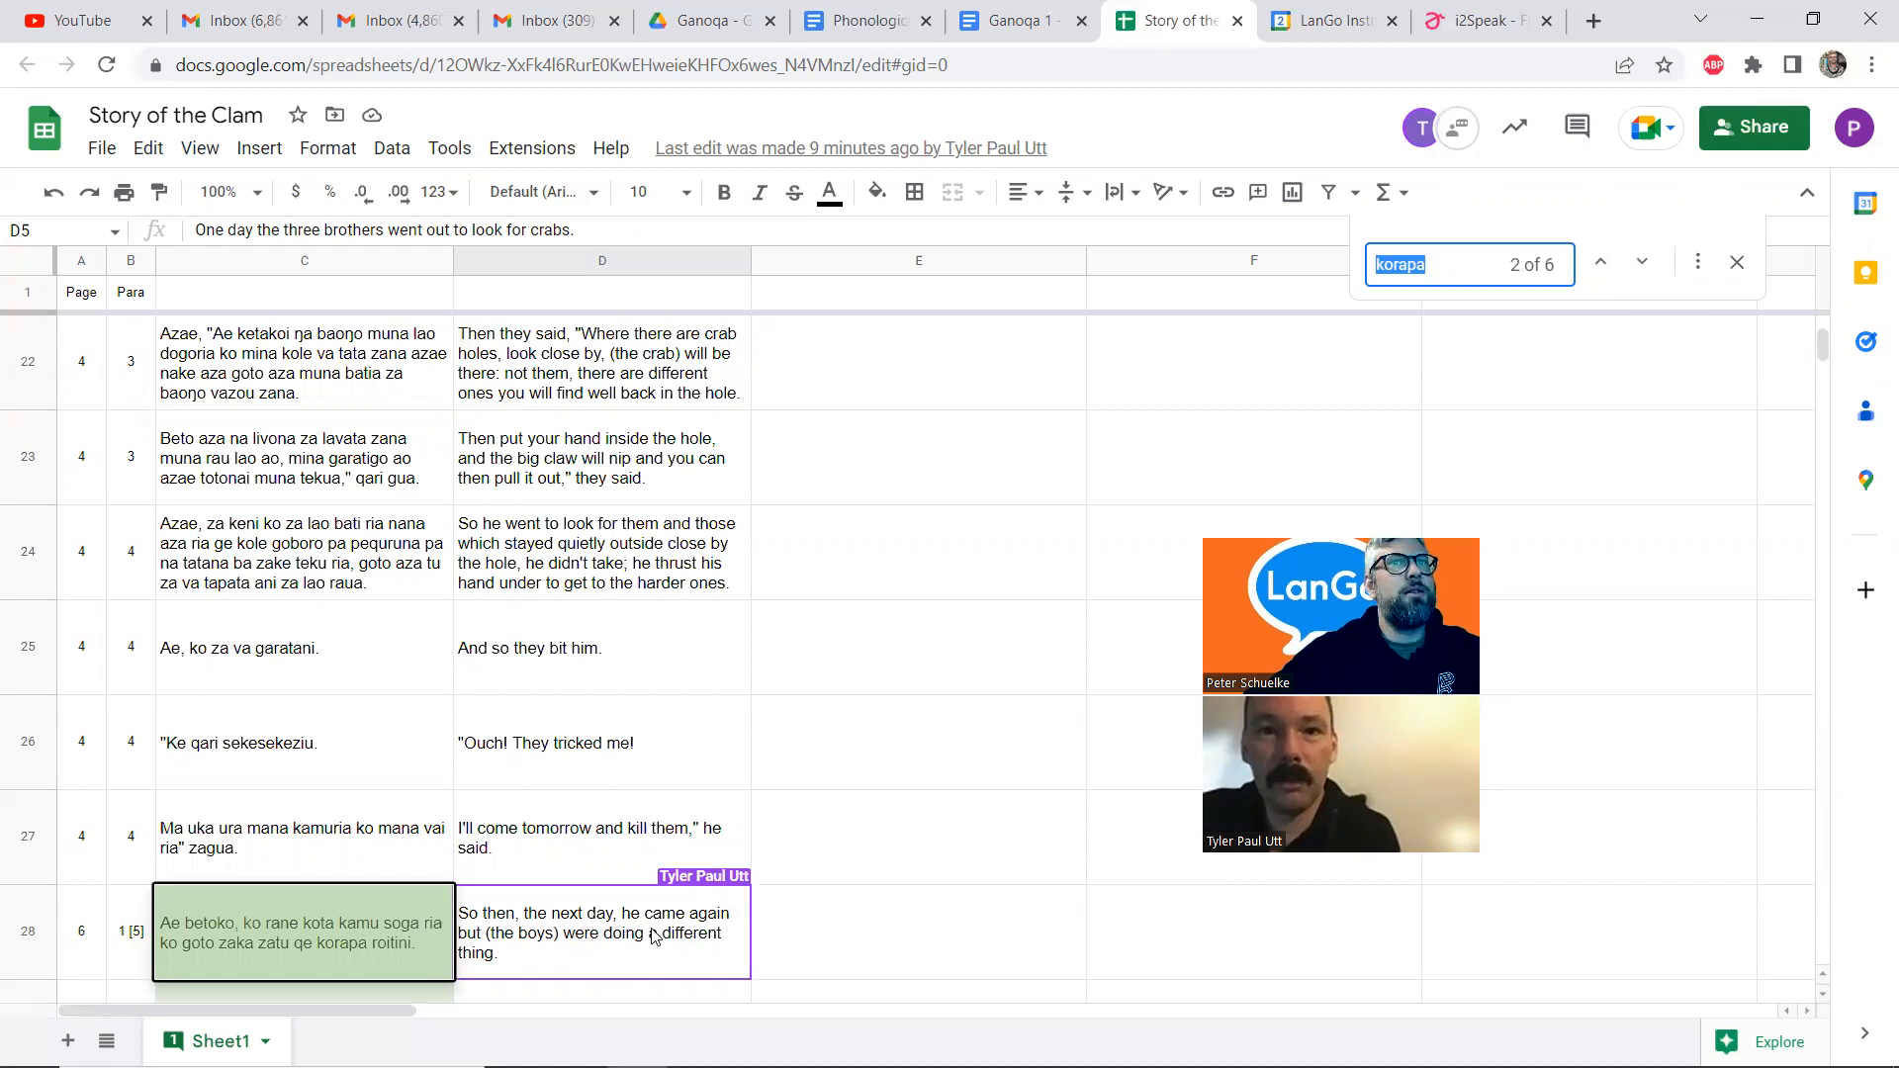
pyautogui.click(1642, 263)
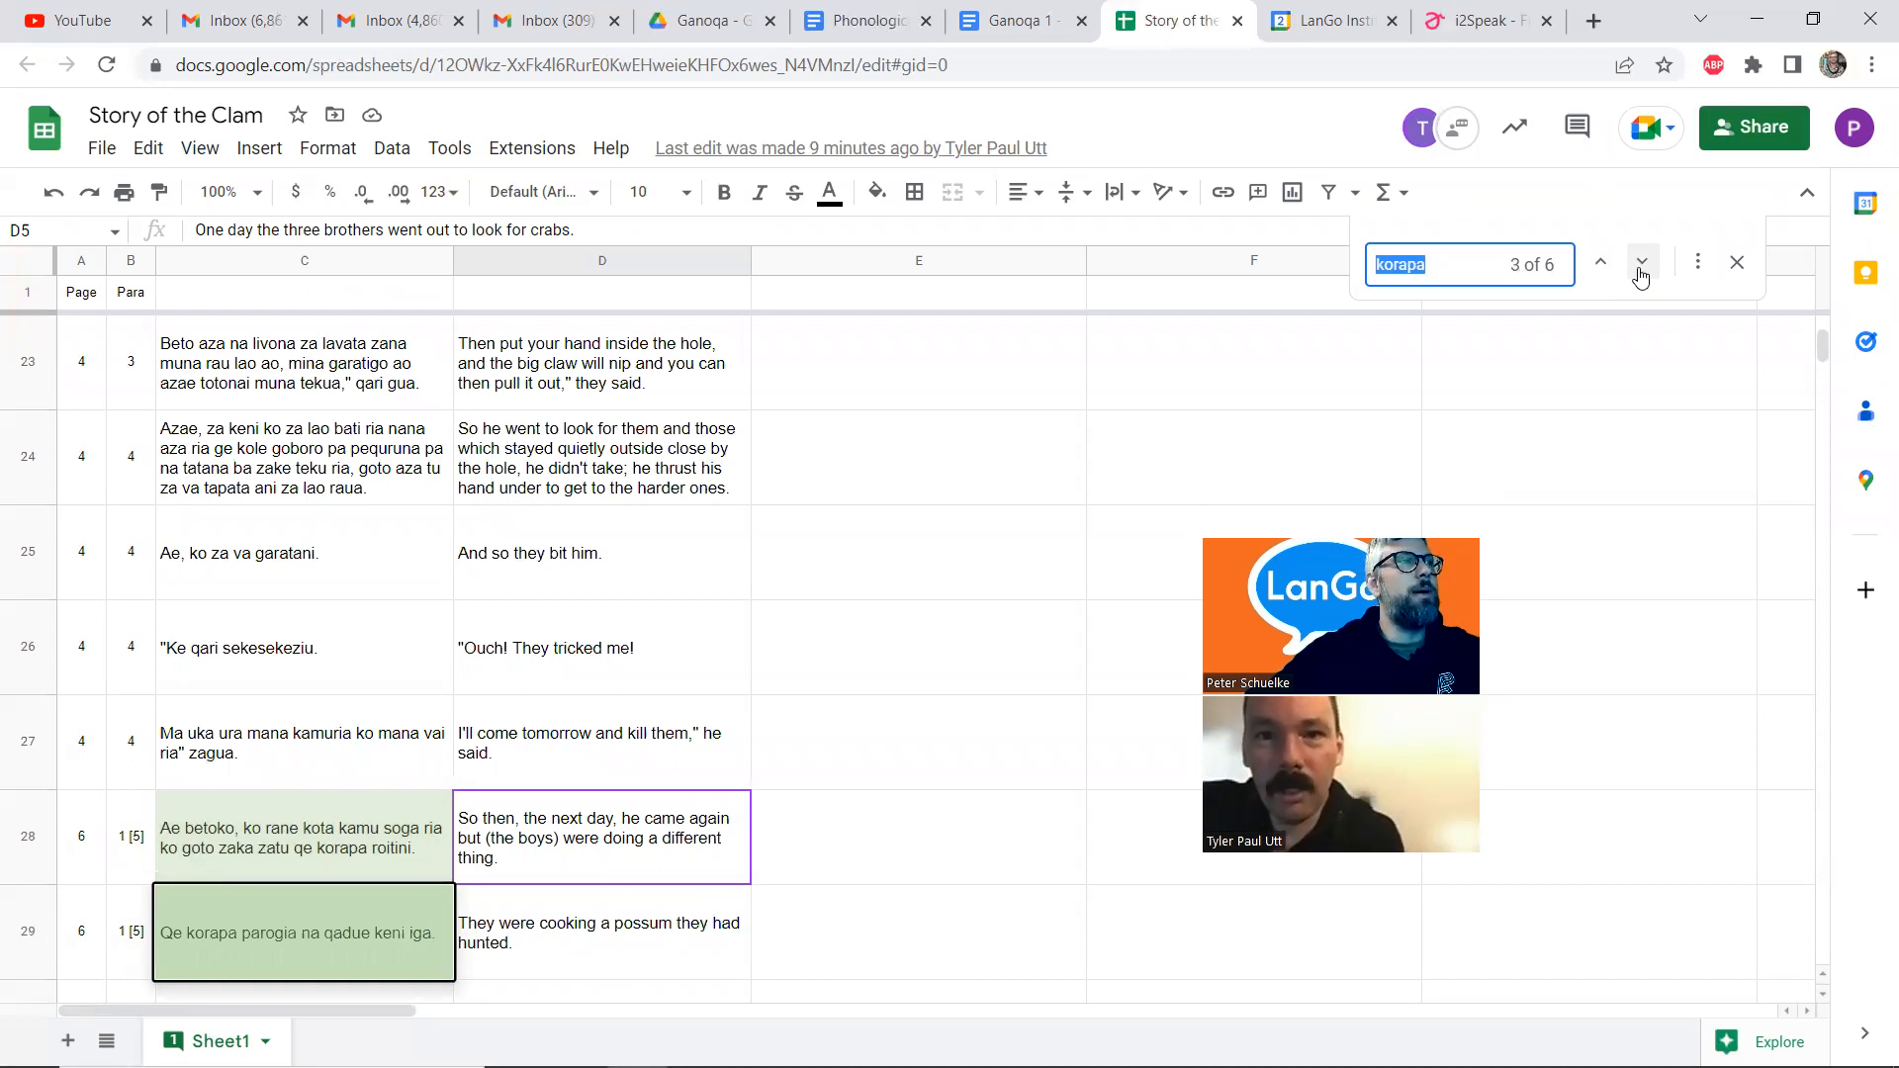
pyautogui.click(1642, 263)
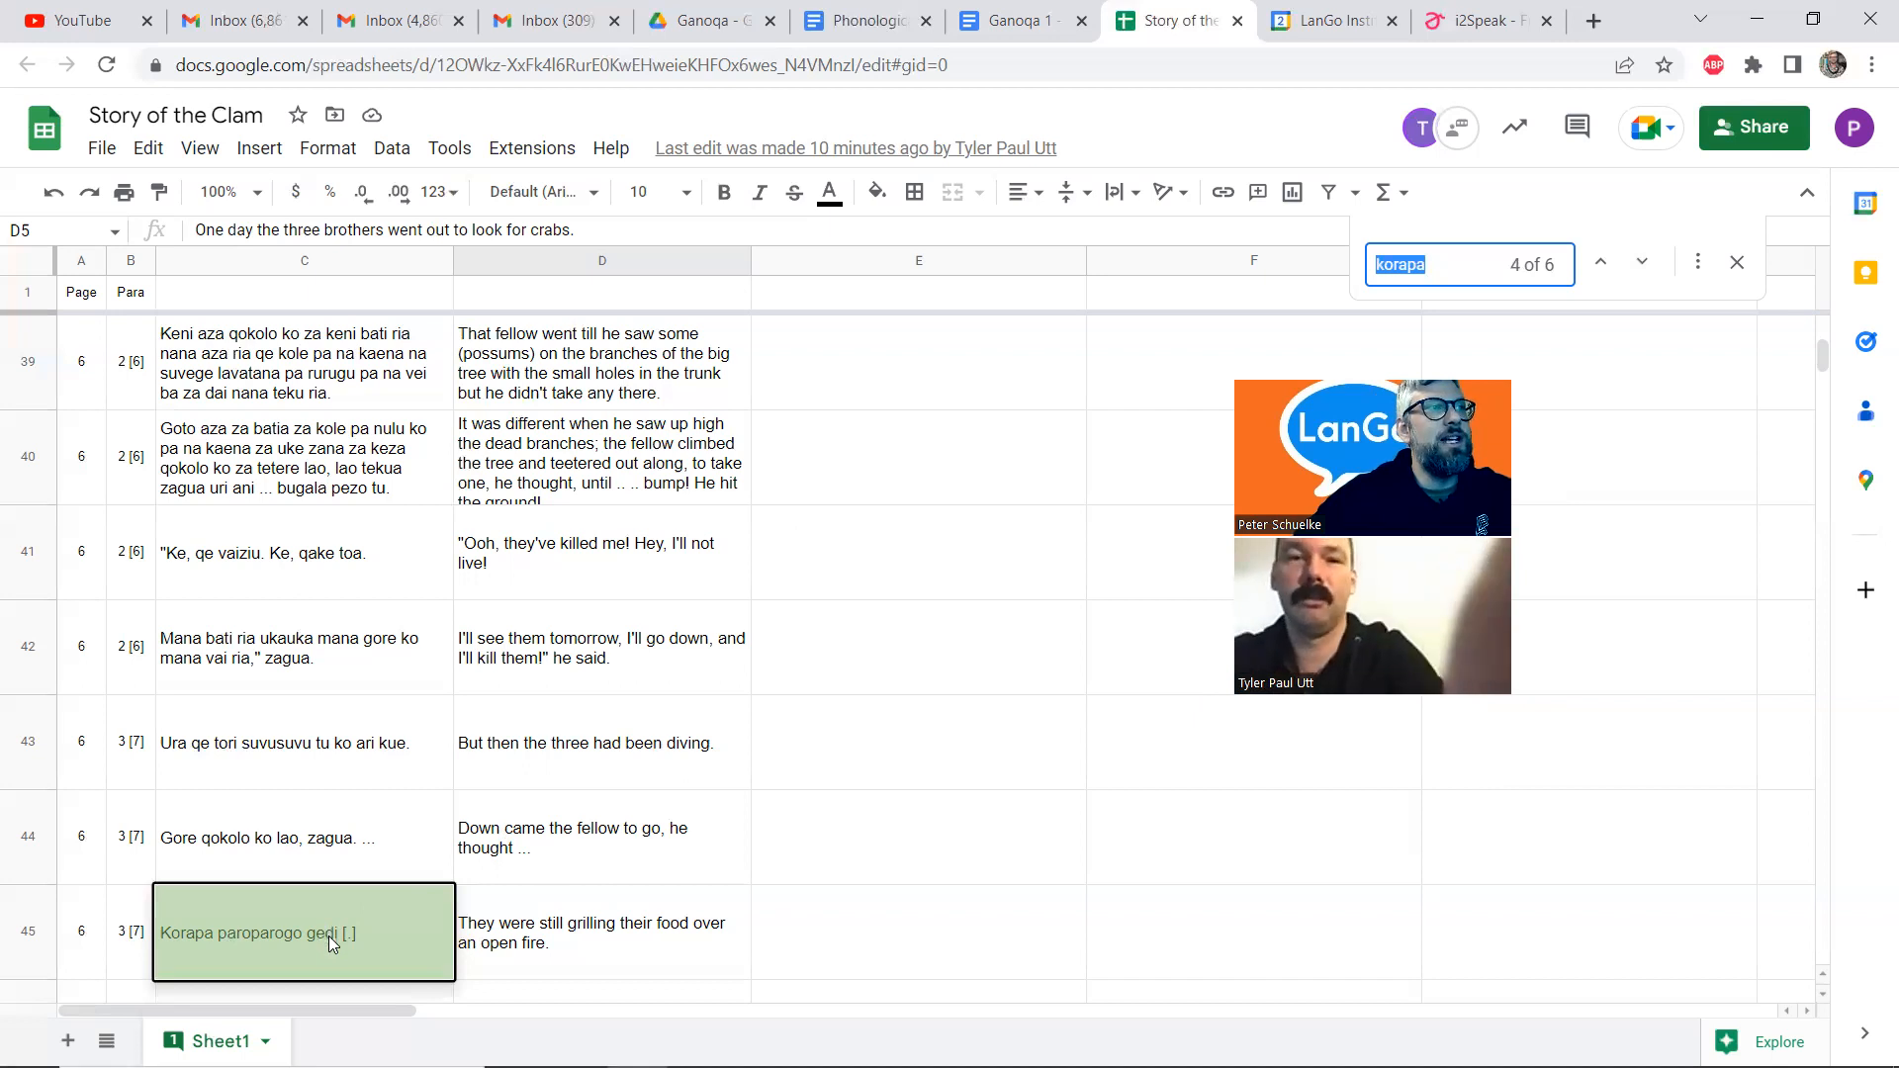
pyautogui.click(625, 930)
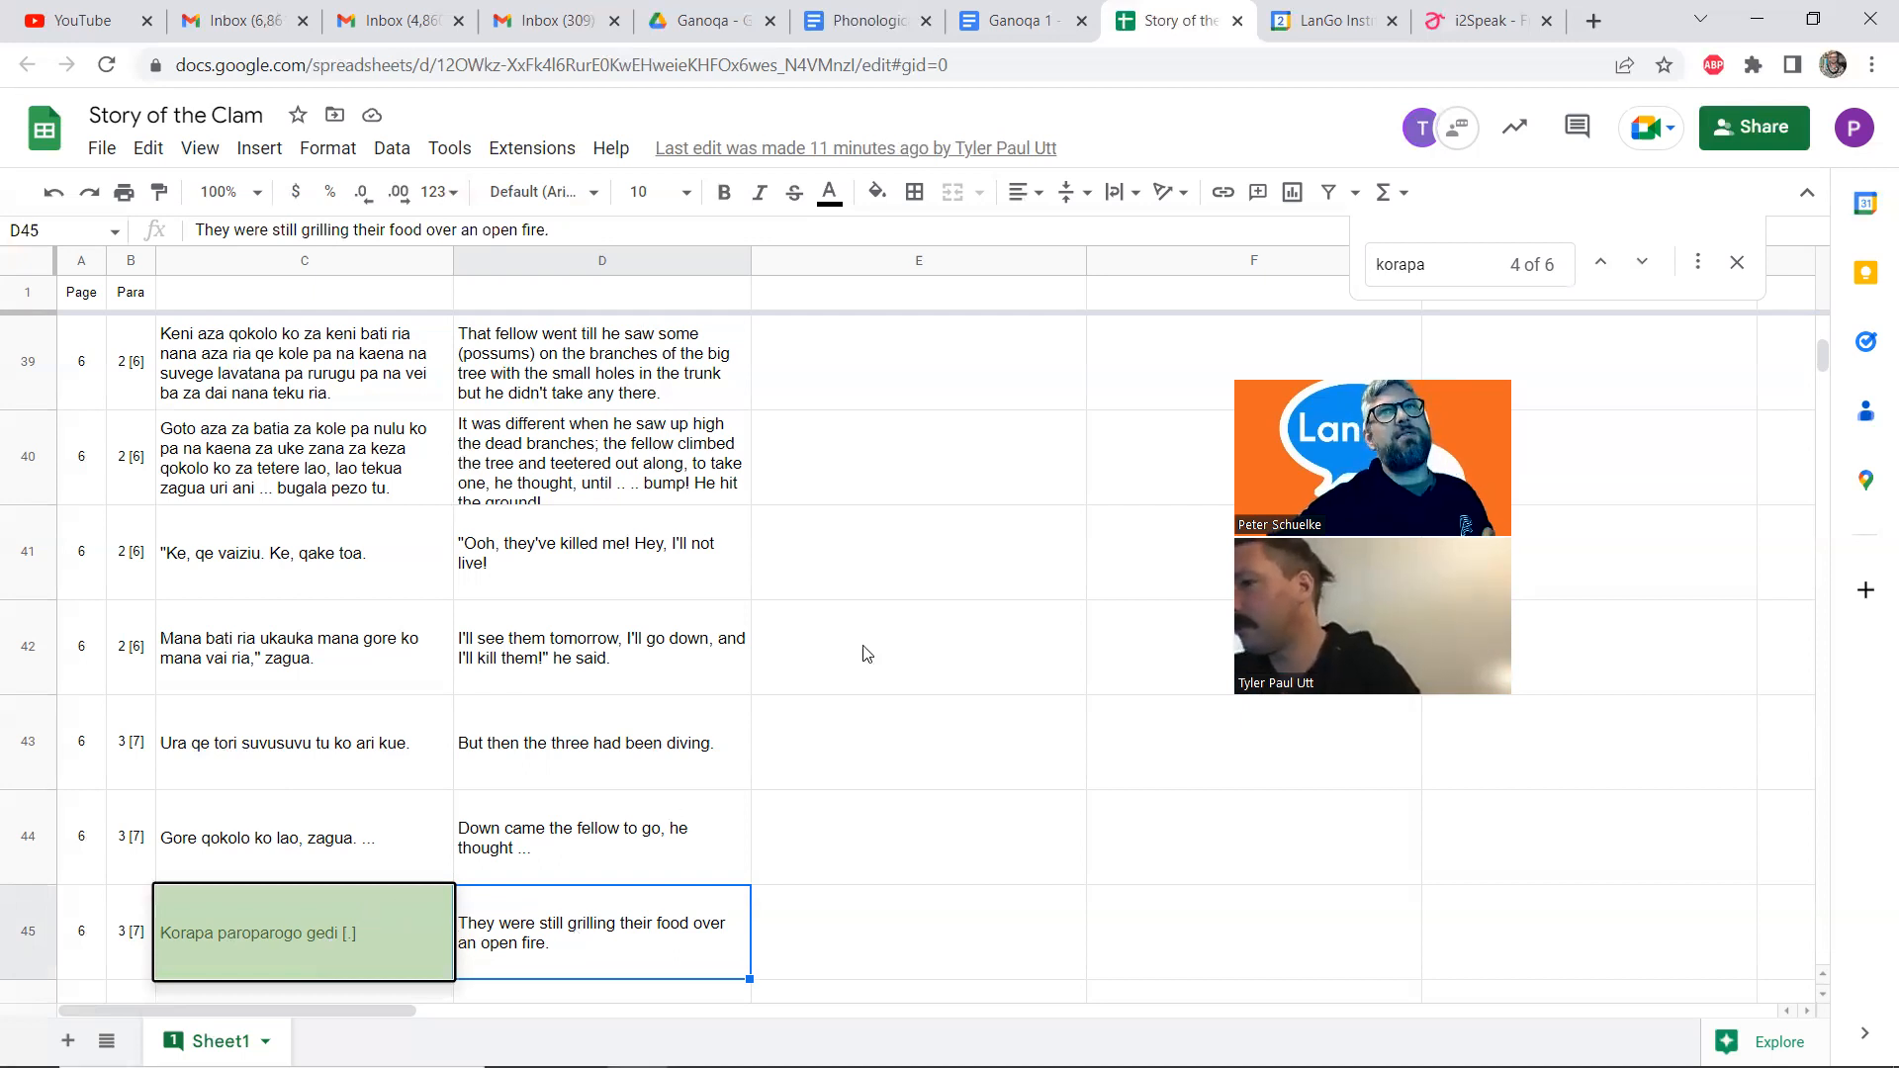
pyautogui.click(1642, 262)
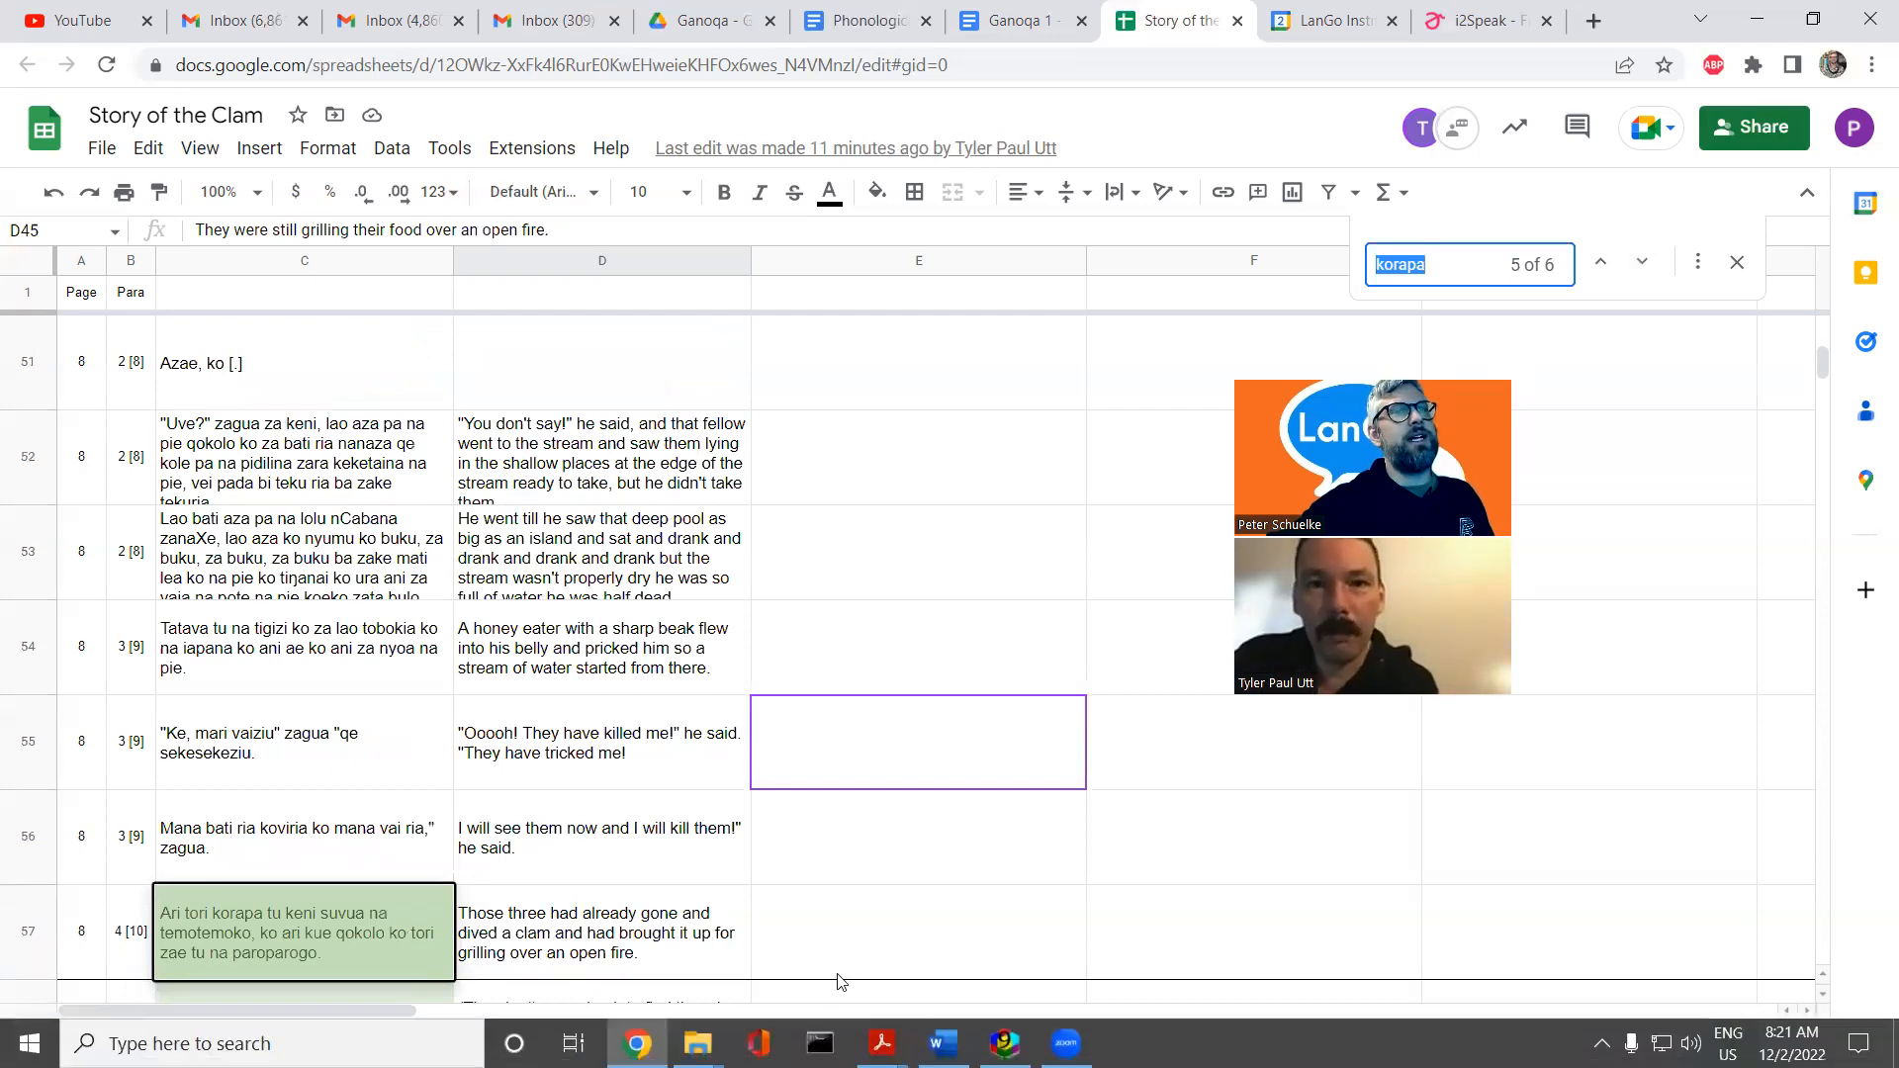
# Switch to FieldWorks Language Explorer and start a new lexicon entry for korapa in line 2.1, glossed "still"
pyautogui.click(1005, 1043)
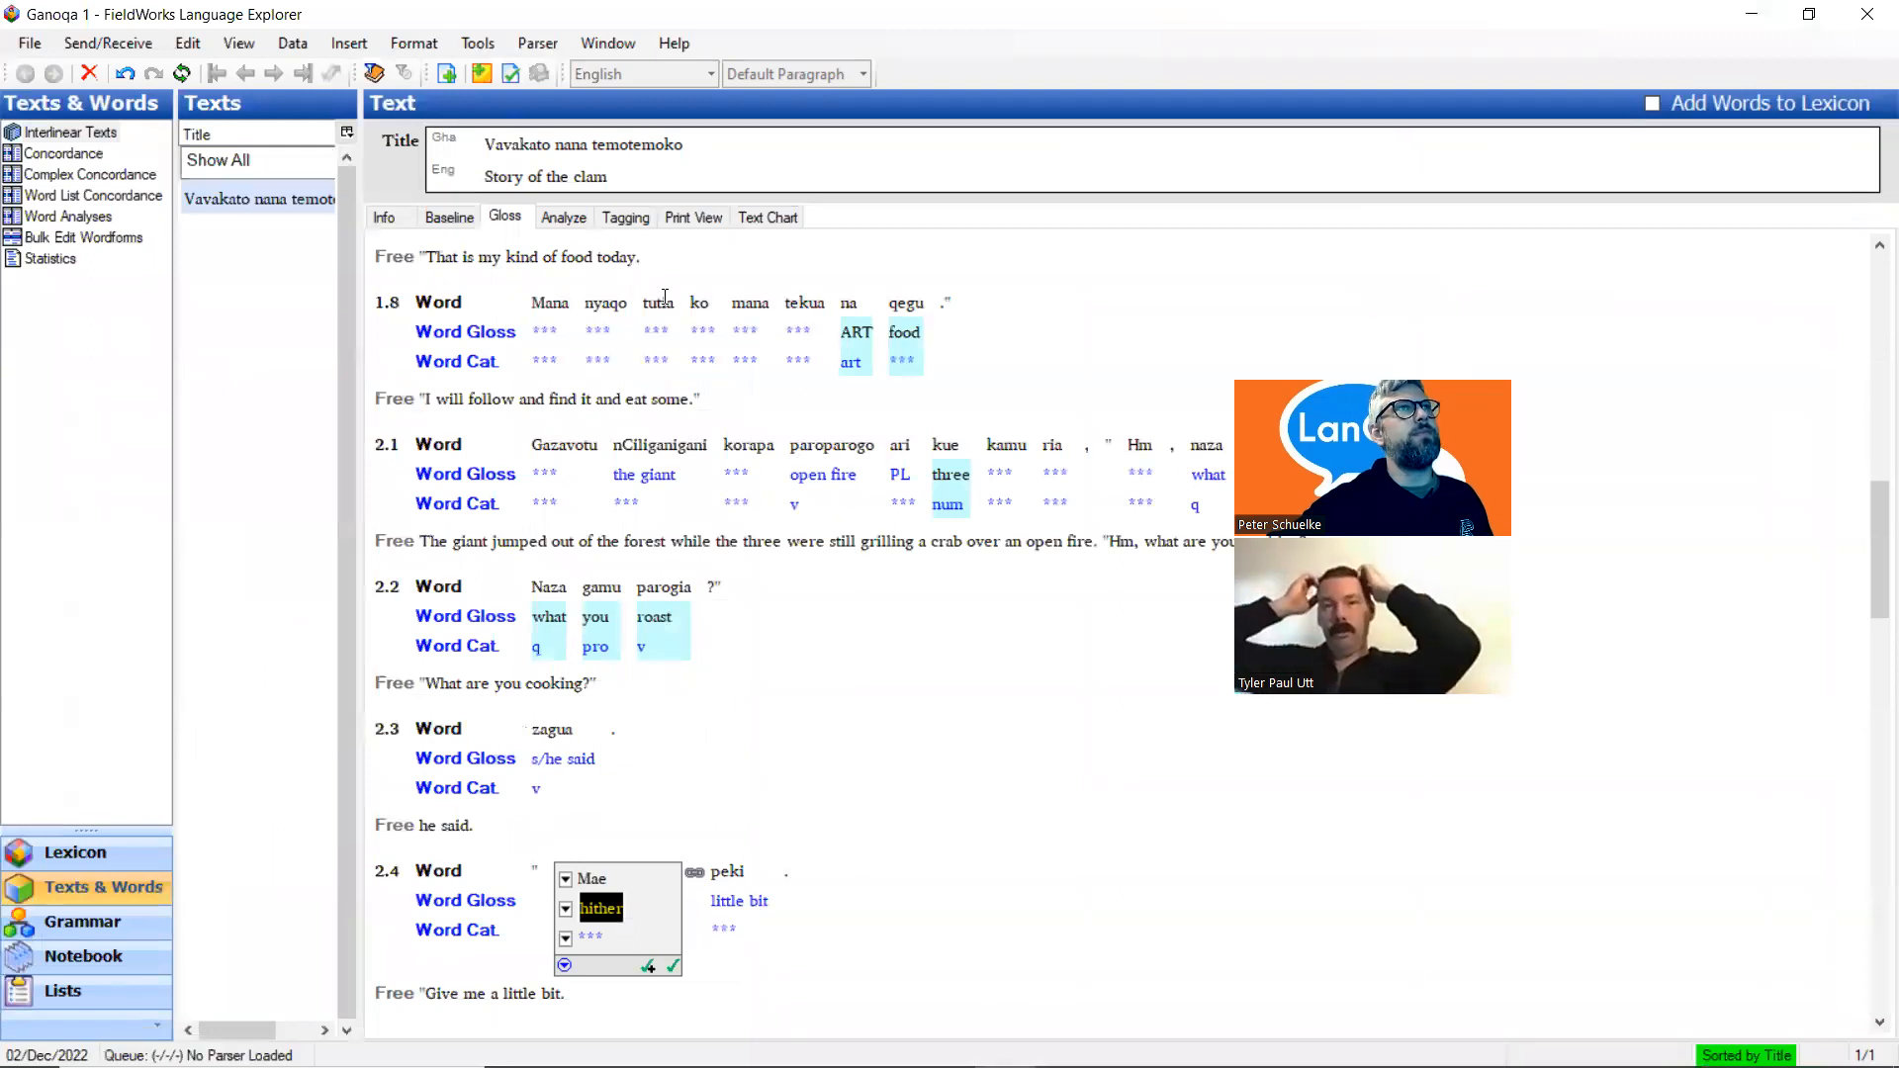
pyautogui.click(748, 445)
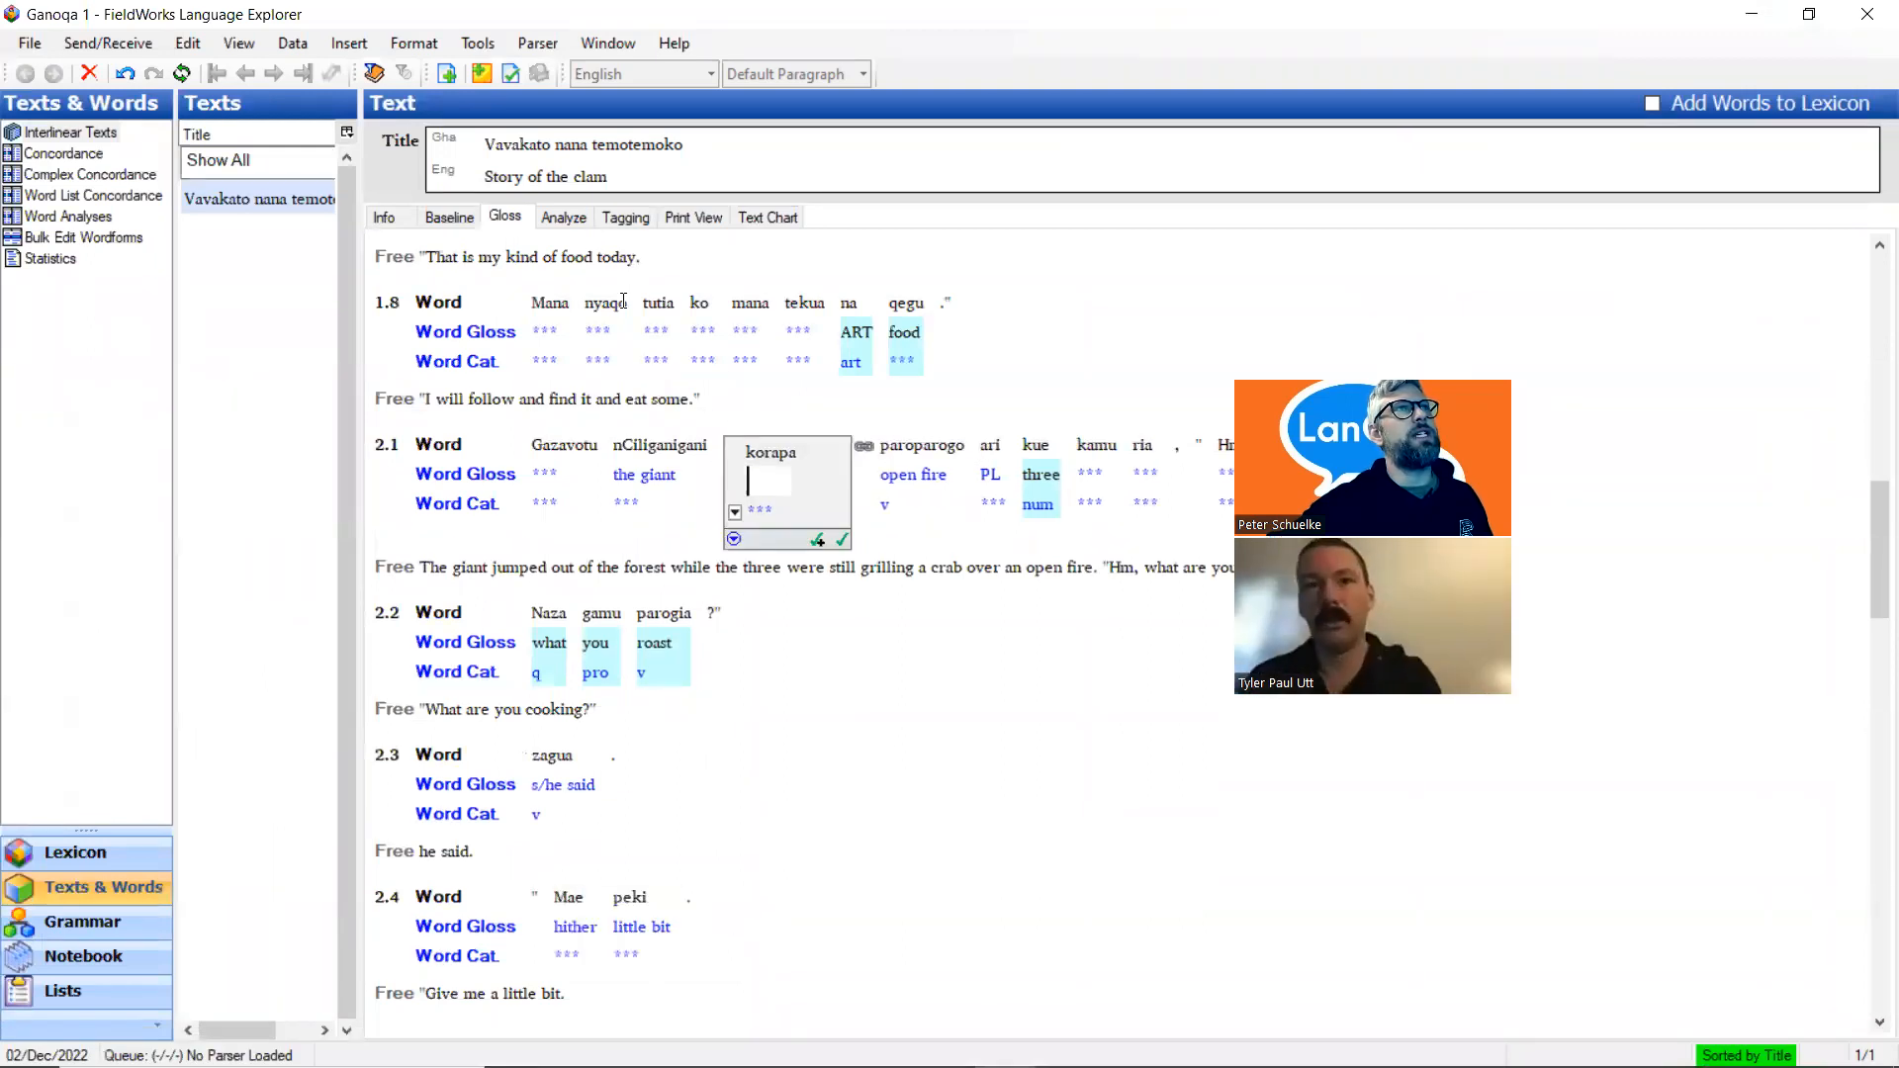
pyautogui.click(564, 217)
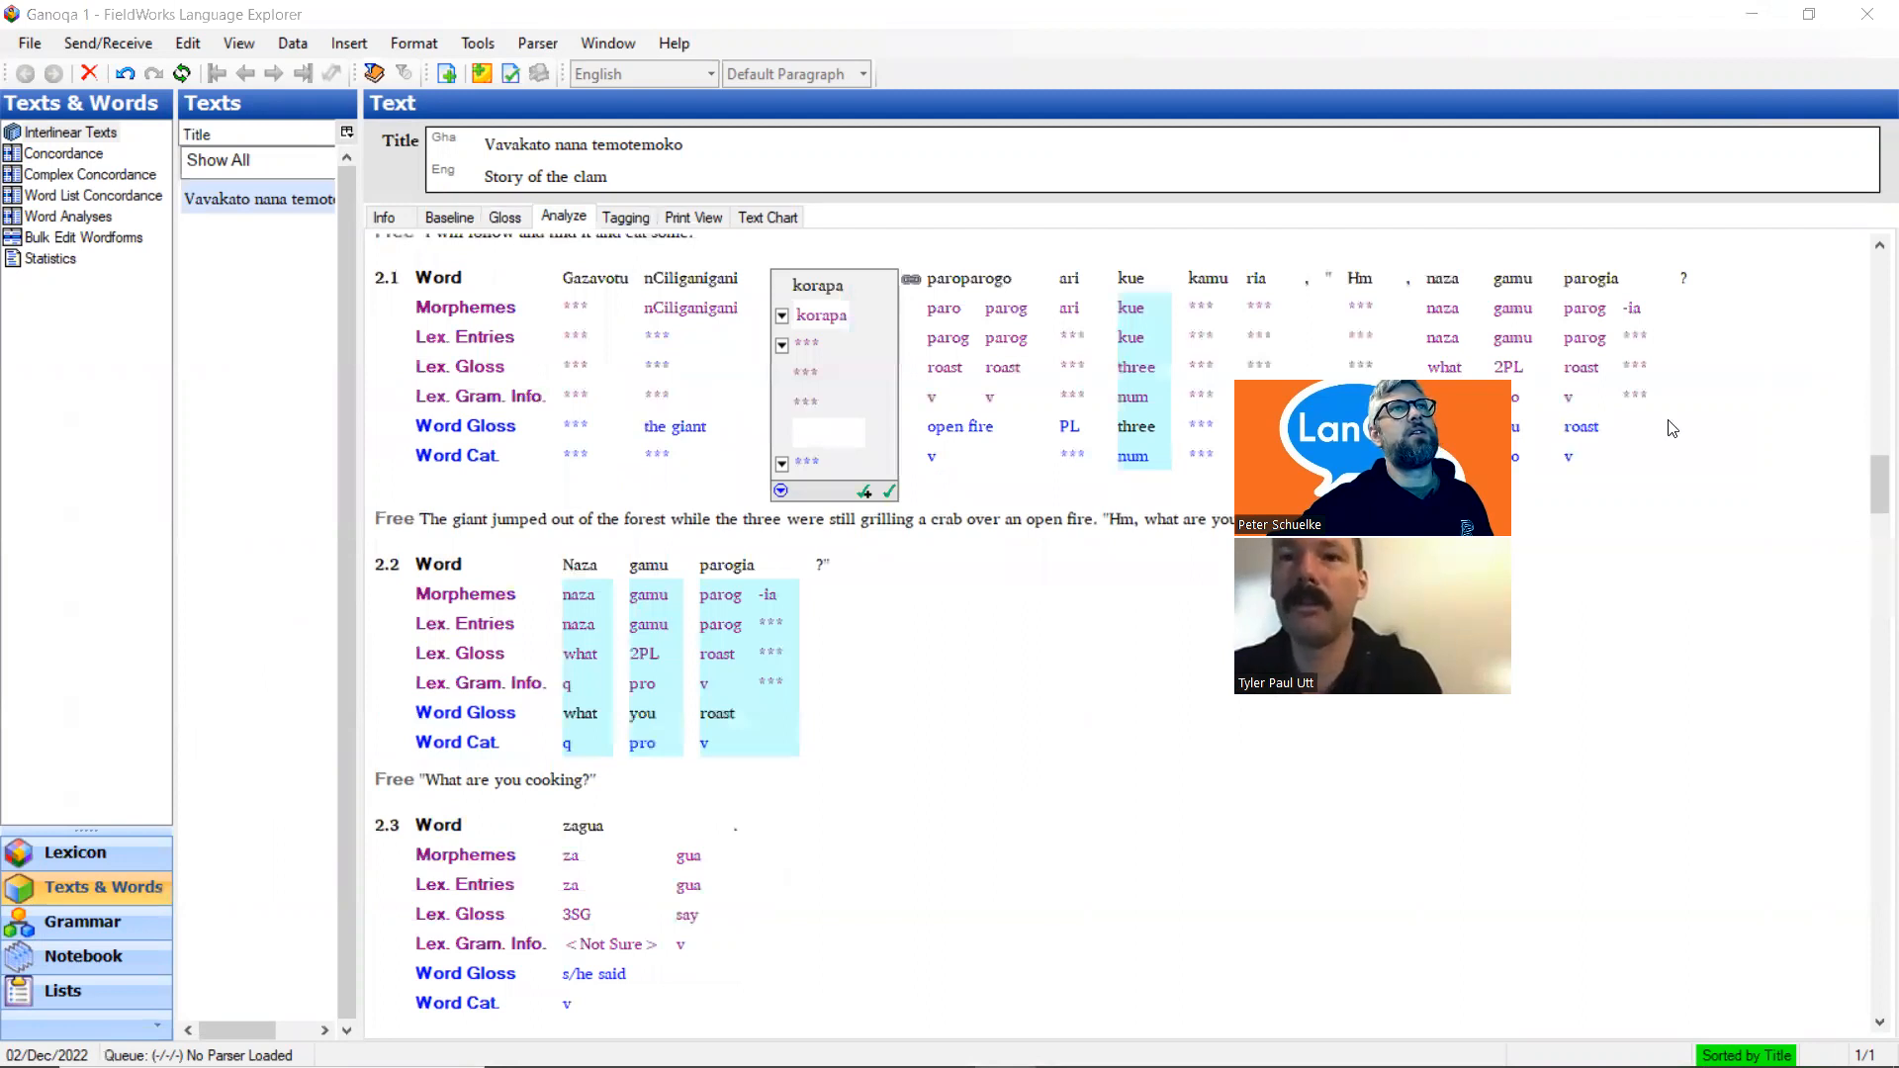
pyautogui.click(782, 345)
pyautogui.click(809, 400)
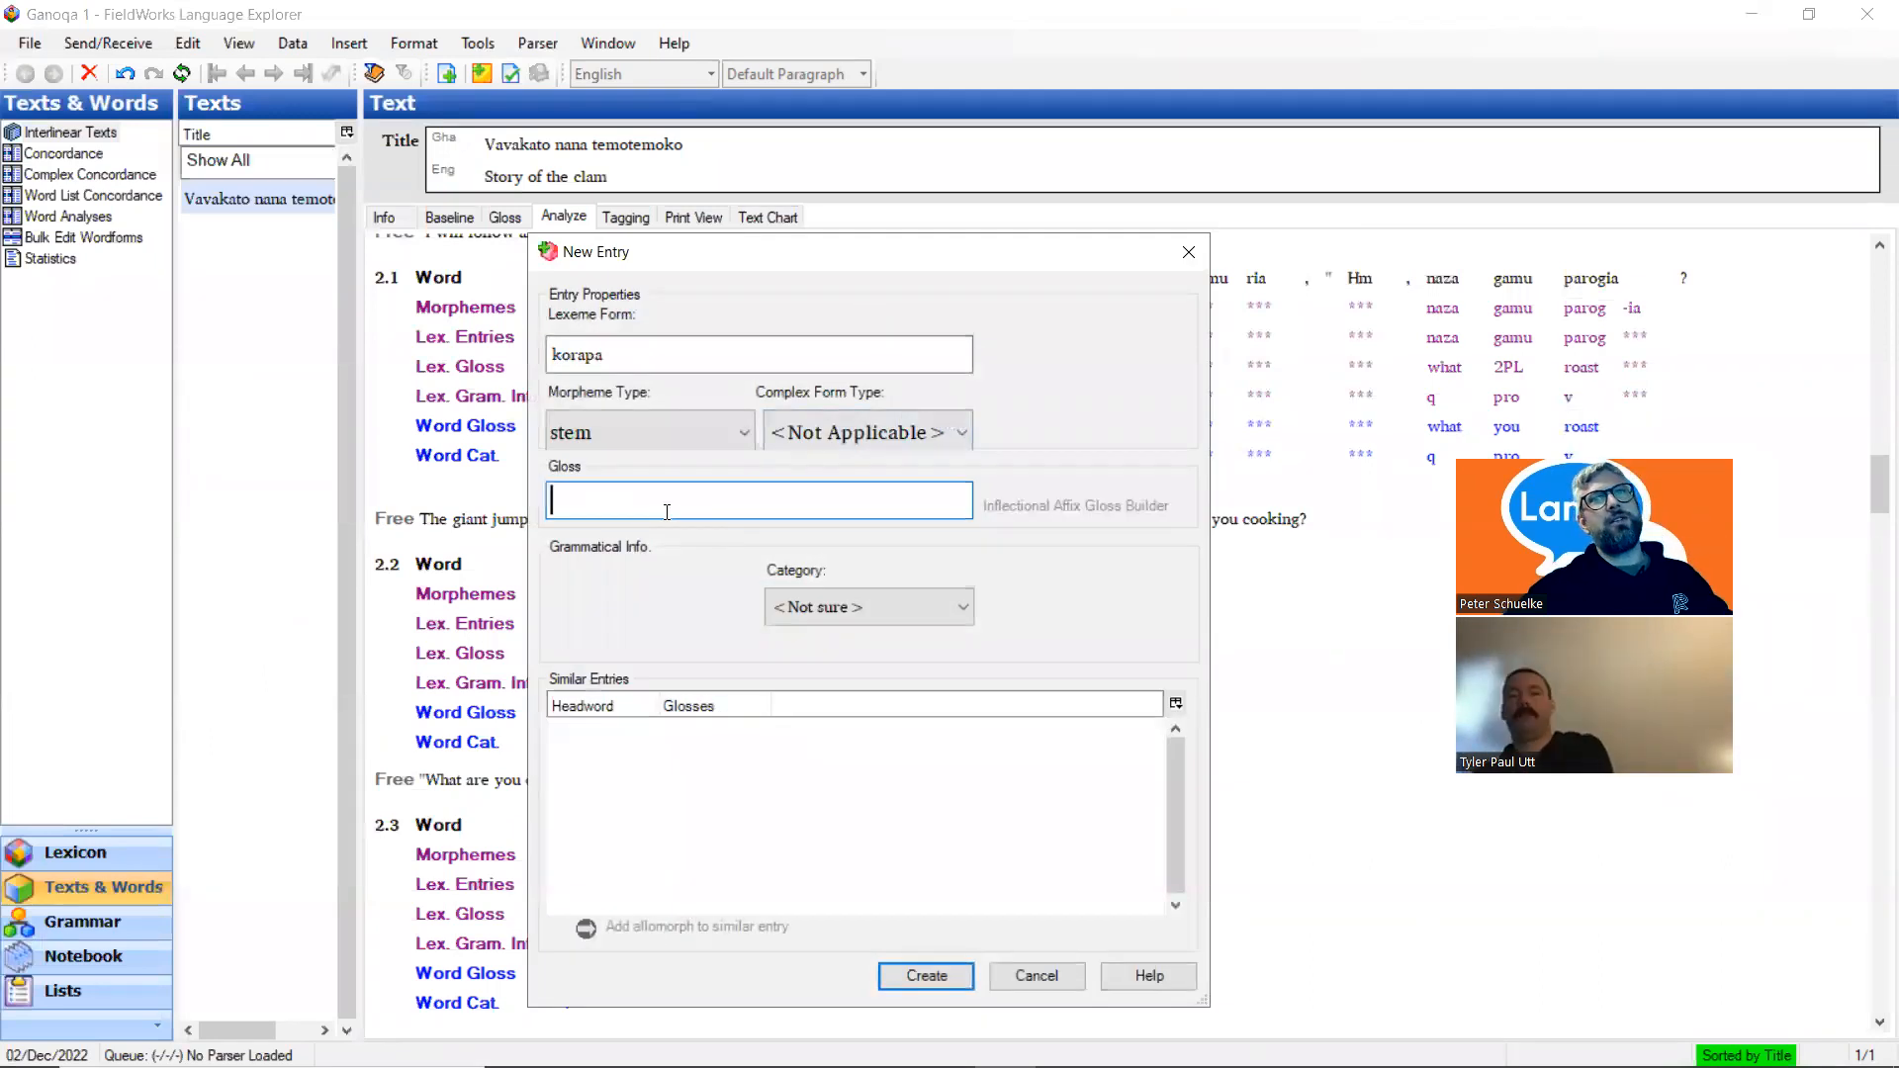
pyautogui.write('still')
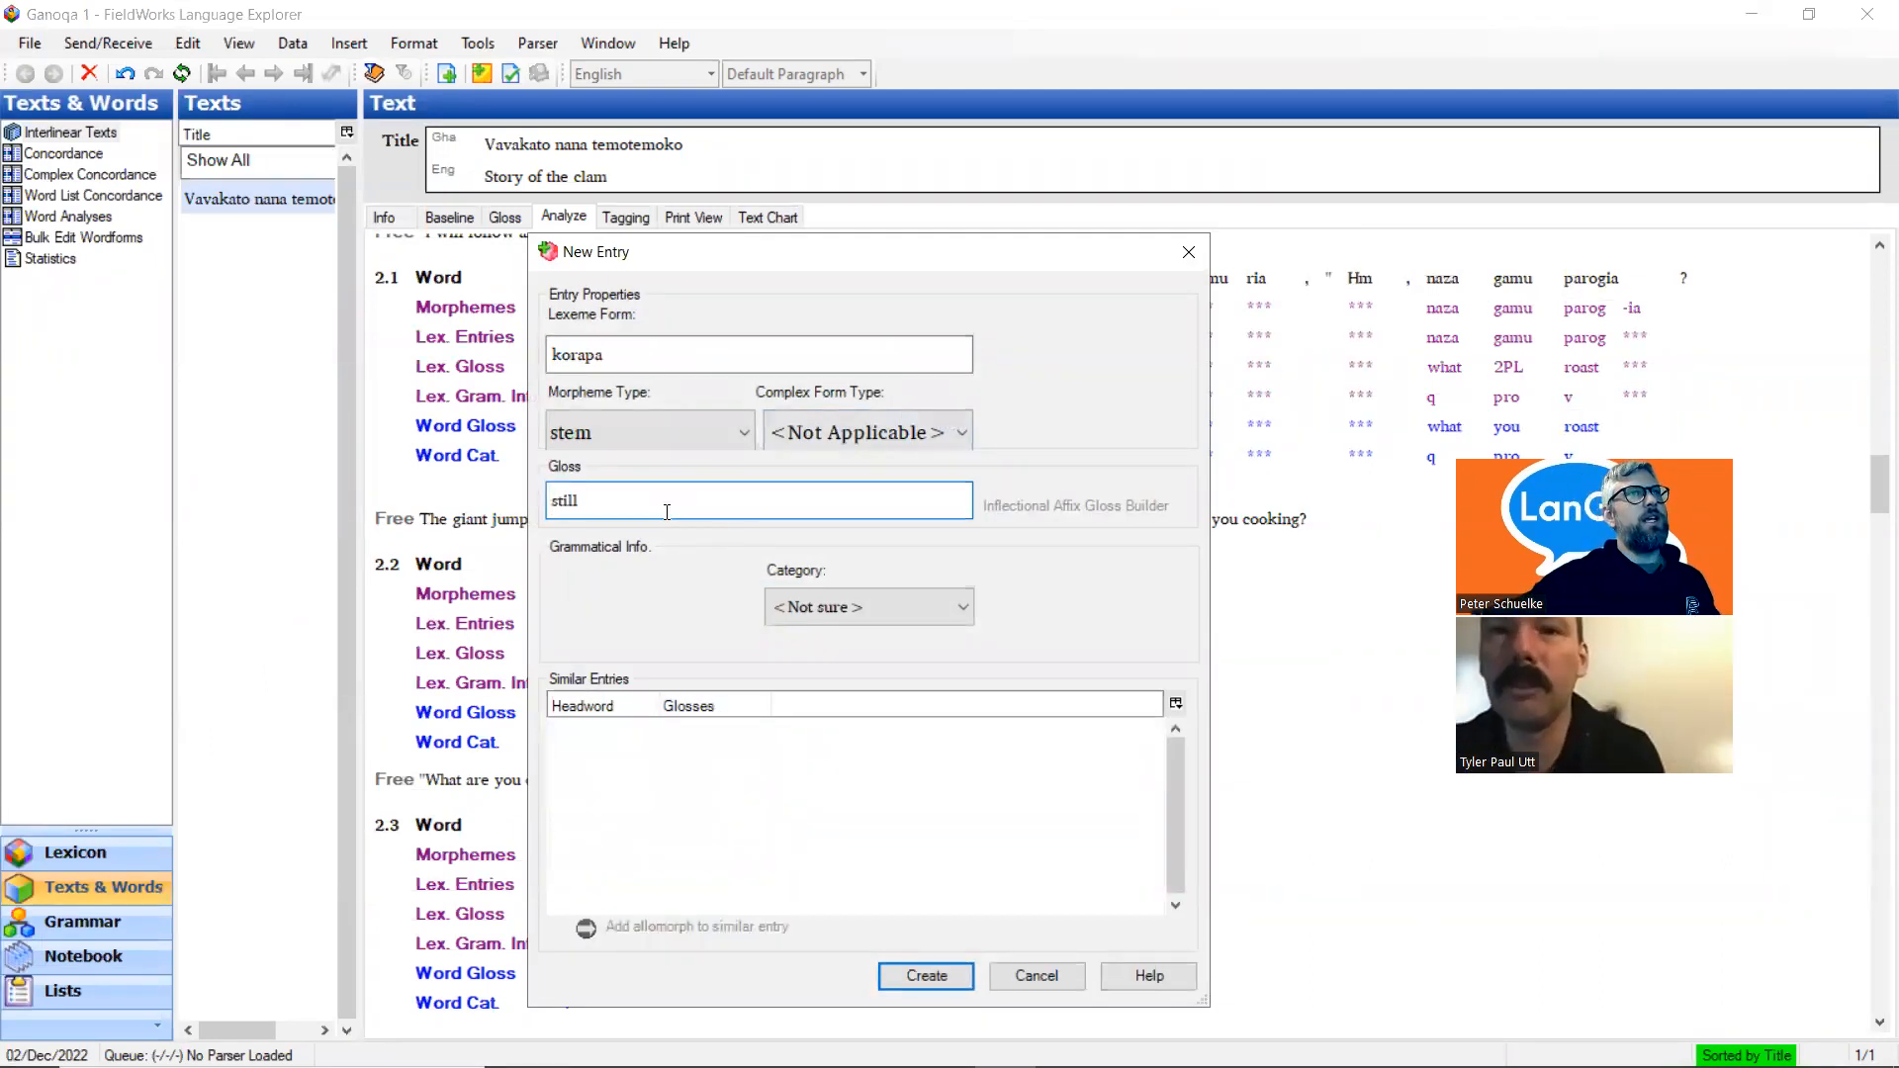
# Add Verbal particle from the grammatical category catalog as korapa's category and create the entry
pyautogui.click(903, 620)
pyautogui.scroll(1, 871, 710)
pyautogui.scroll(-1, 871, 710)
pyautogui.scroll(-1, 870, 710)
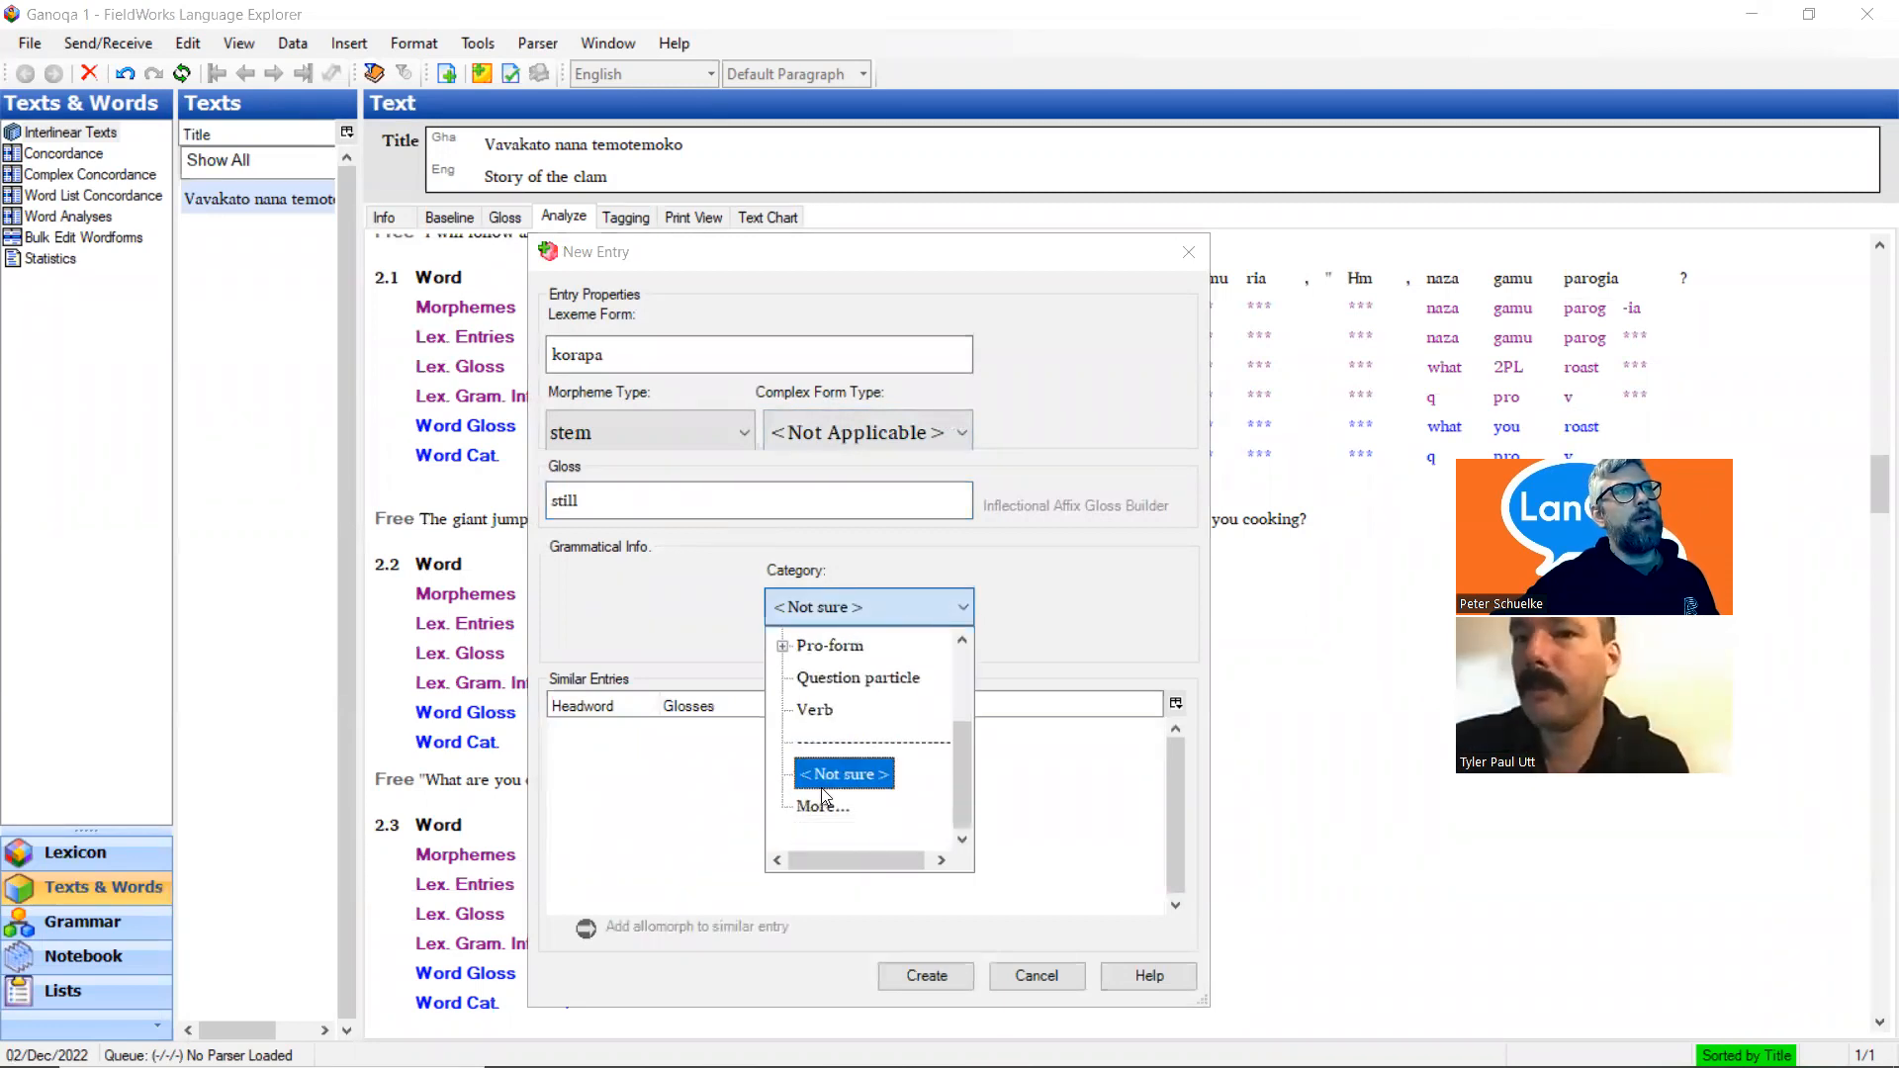
pyautogui.click(823, 806)
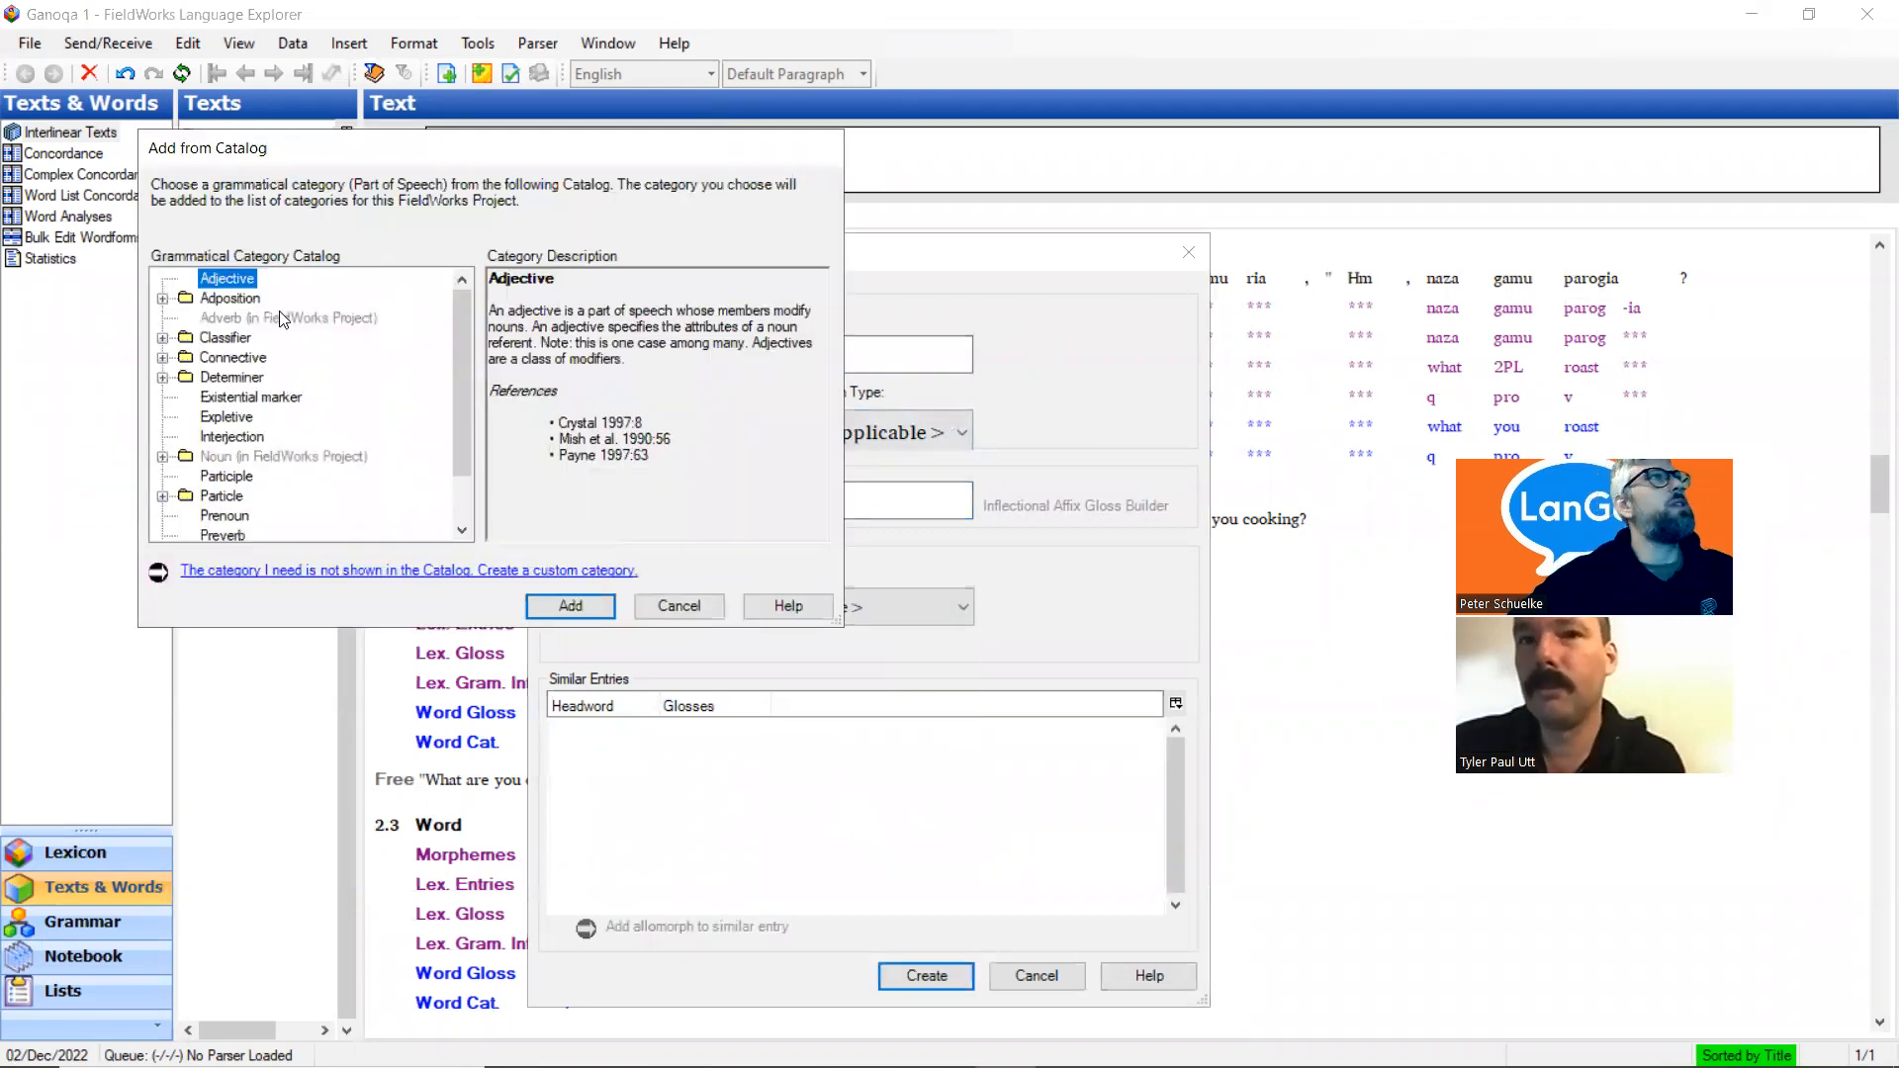
pyautogui.scroll(-1, 225, 358)
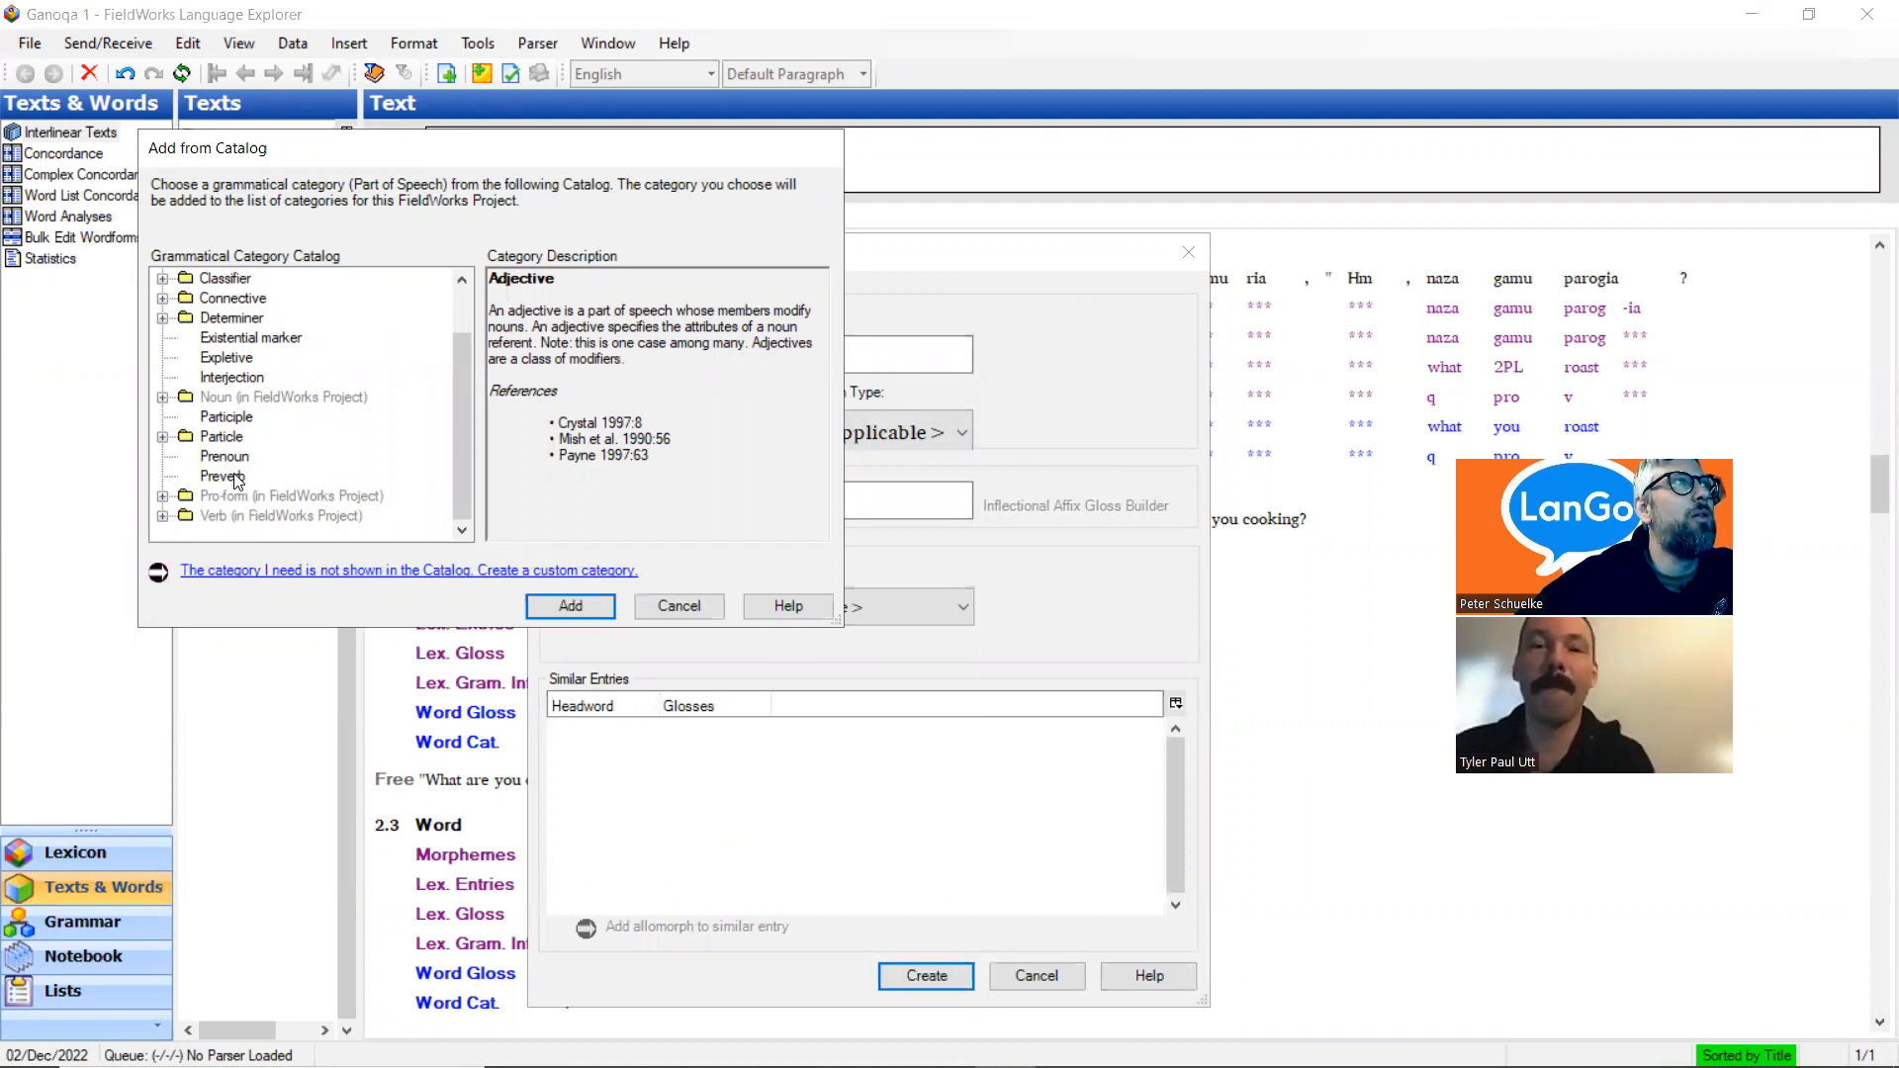
pyautogui.scroll(1, 233, 480)
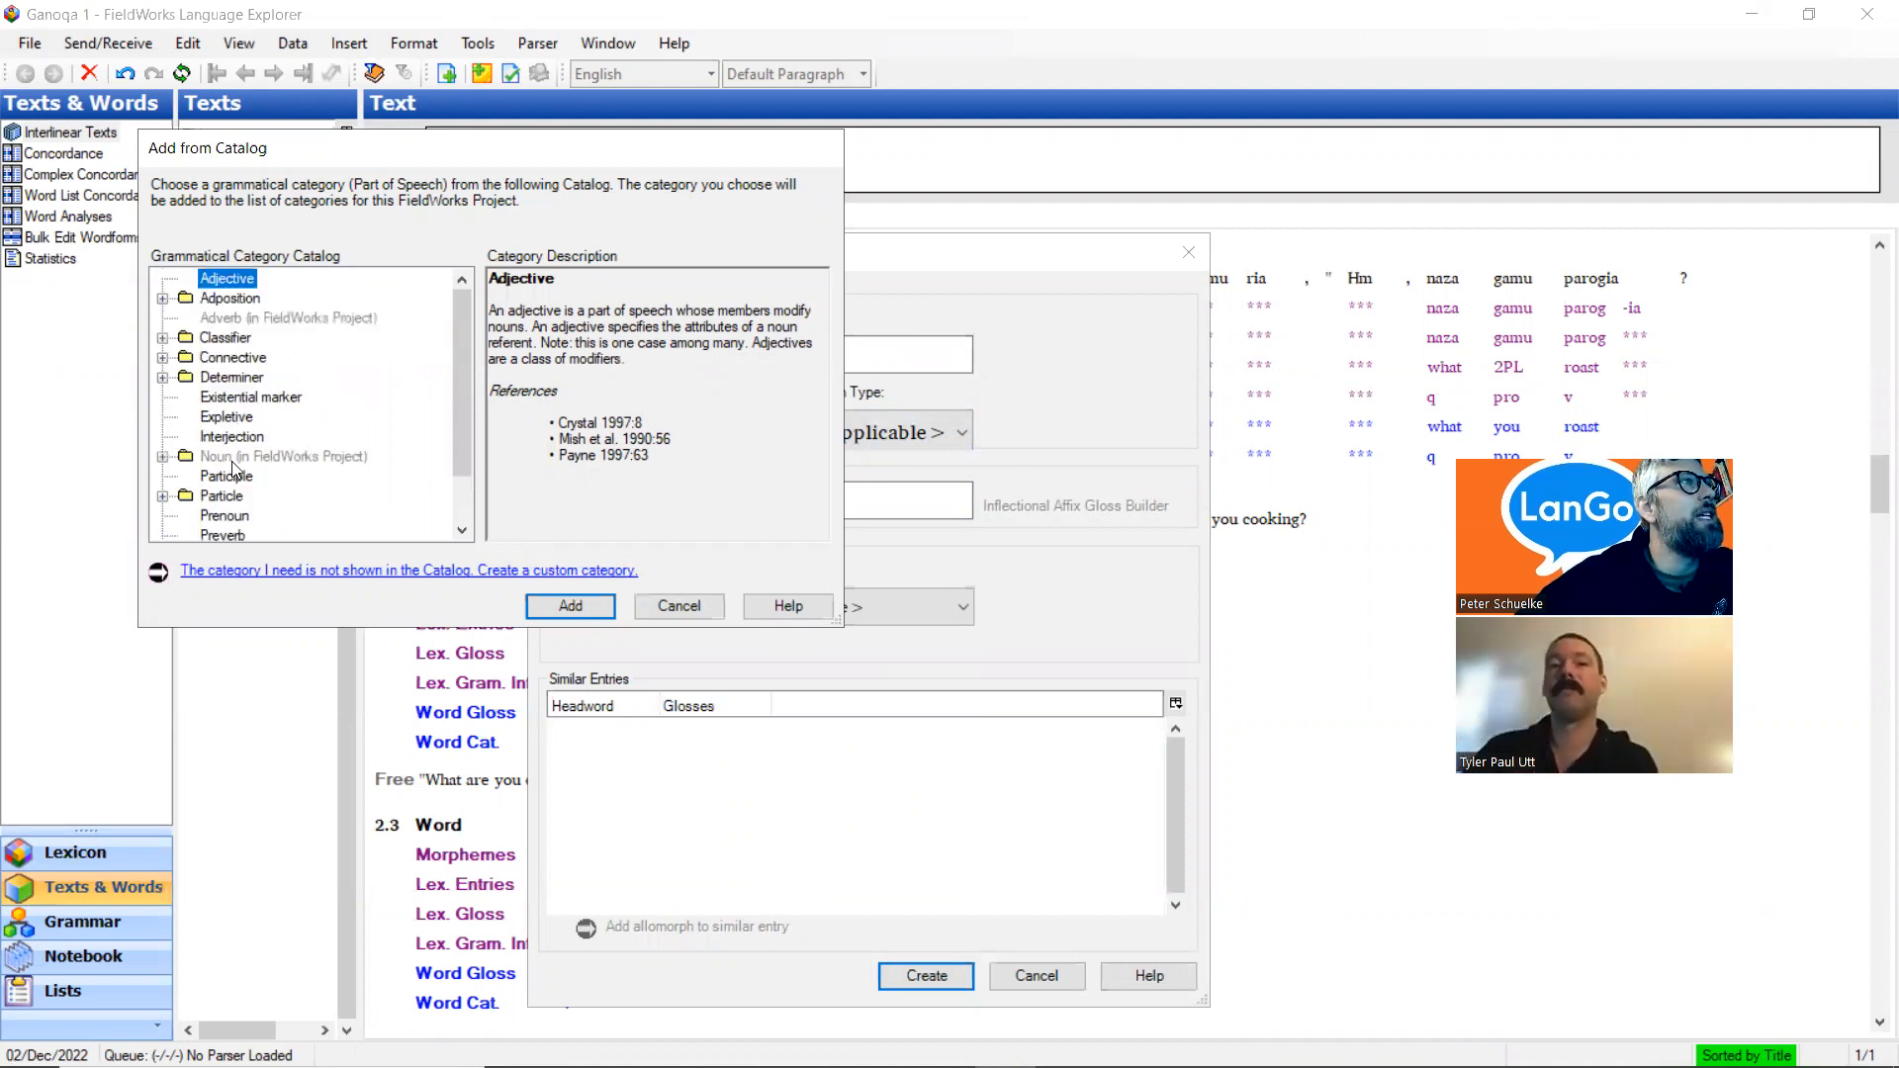
pyautogui.scroll(-1, 234, 480)
pyautogui.scroll(1, 235, 469)
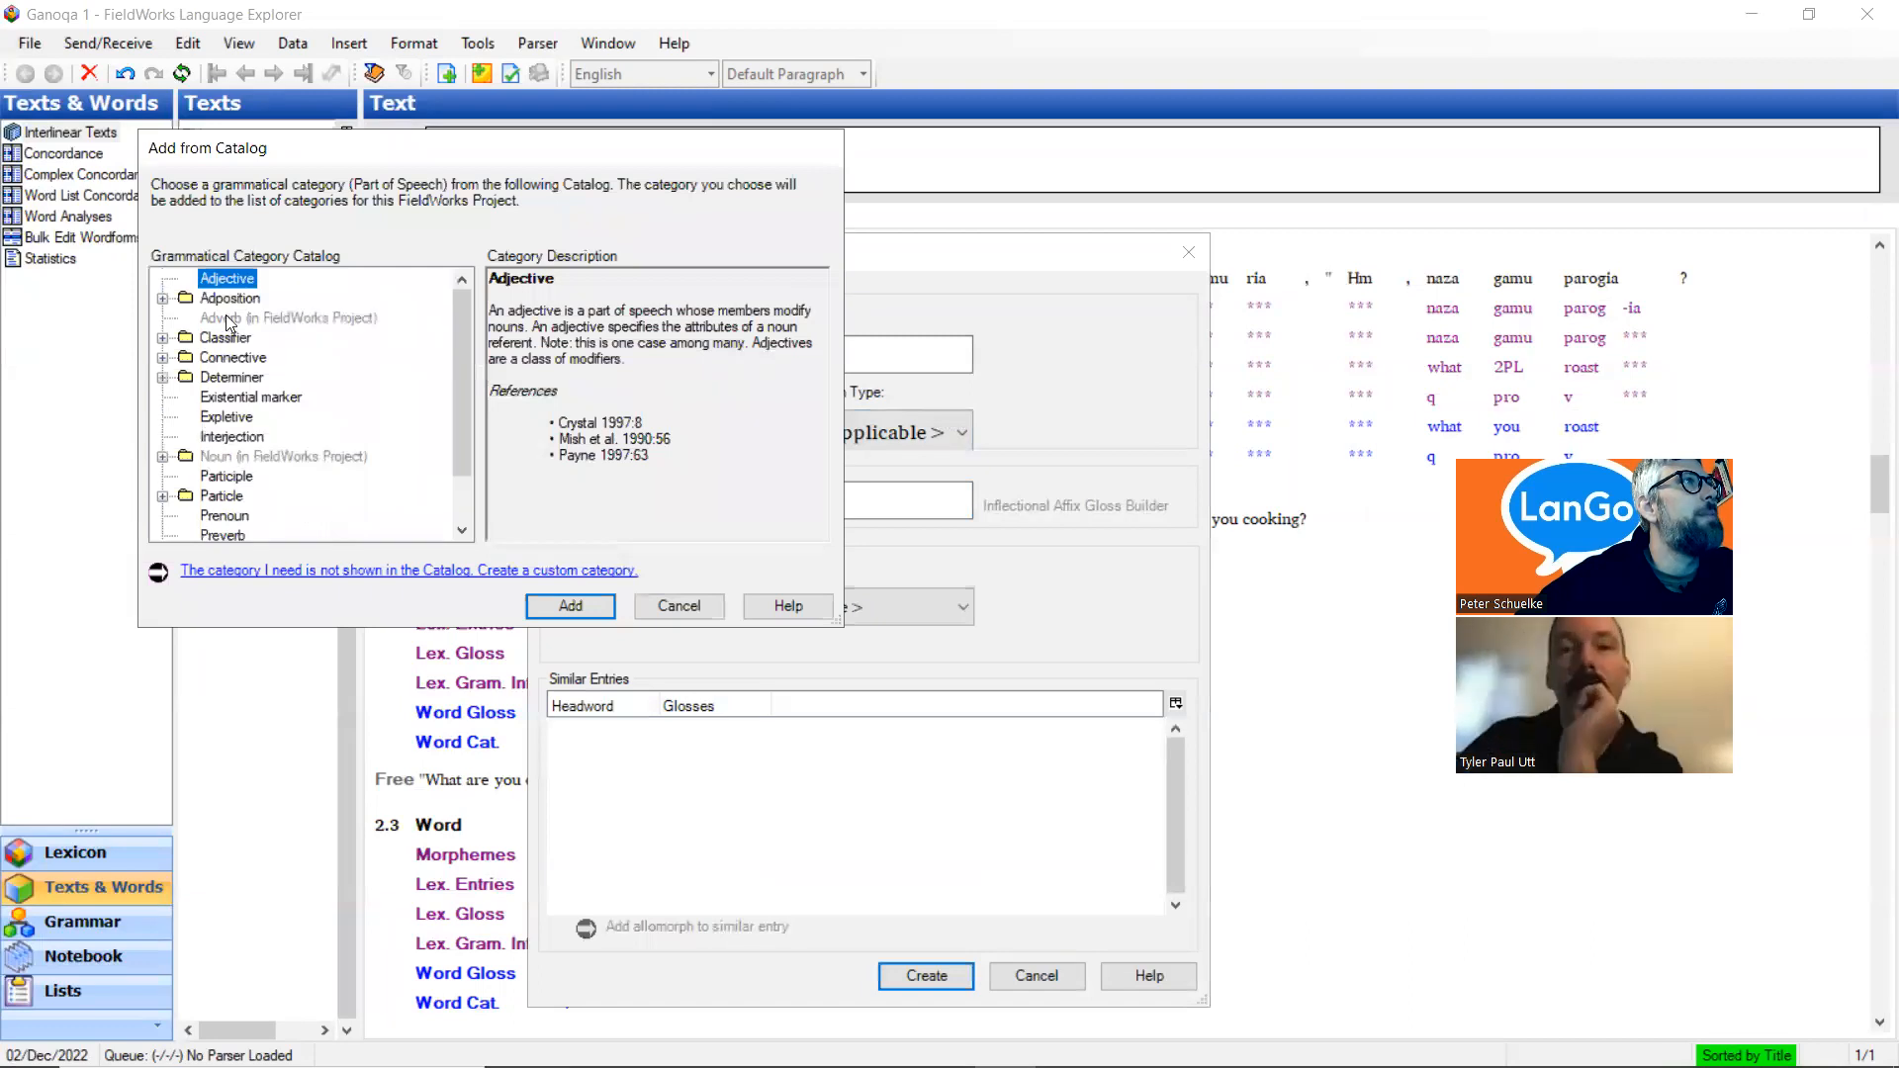
pyautogui.scroll(-1, 211, 378)
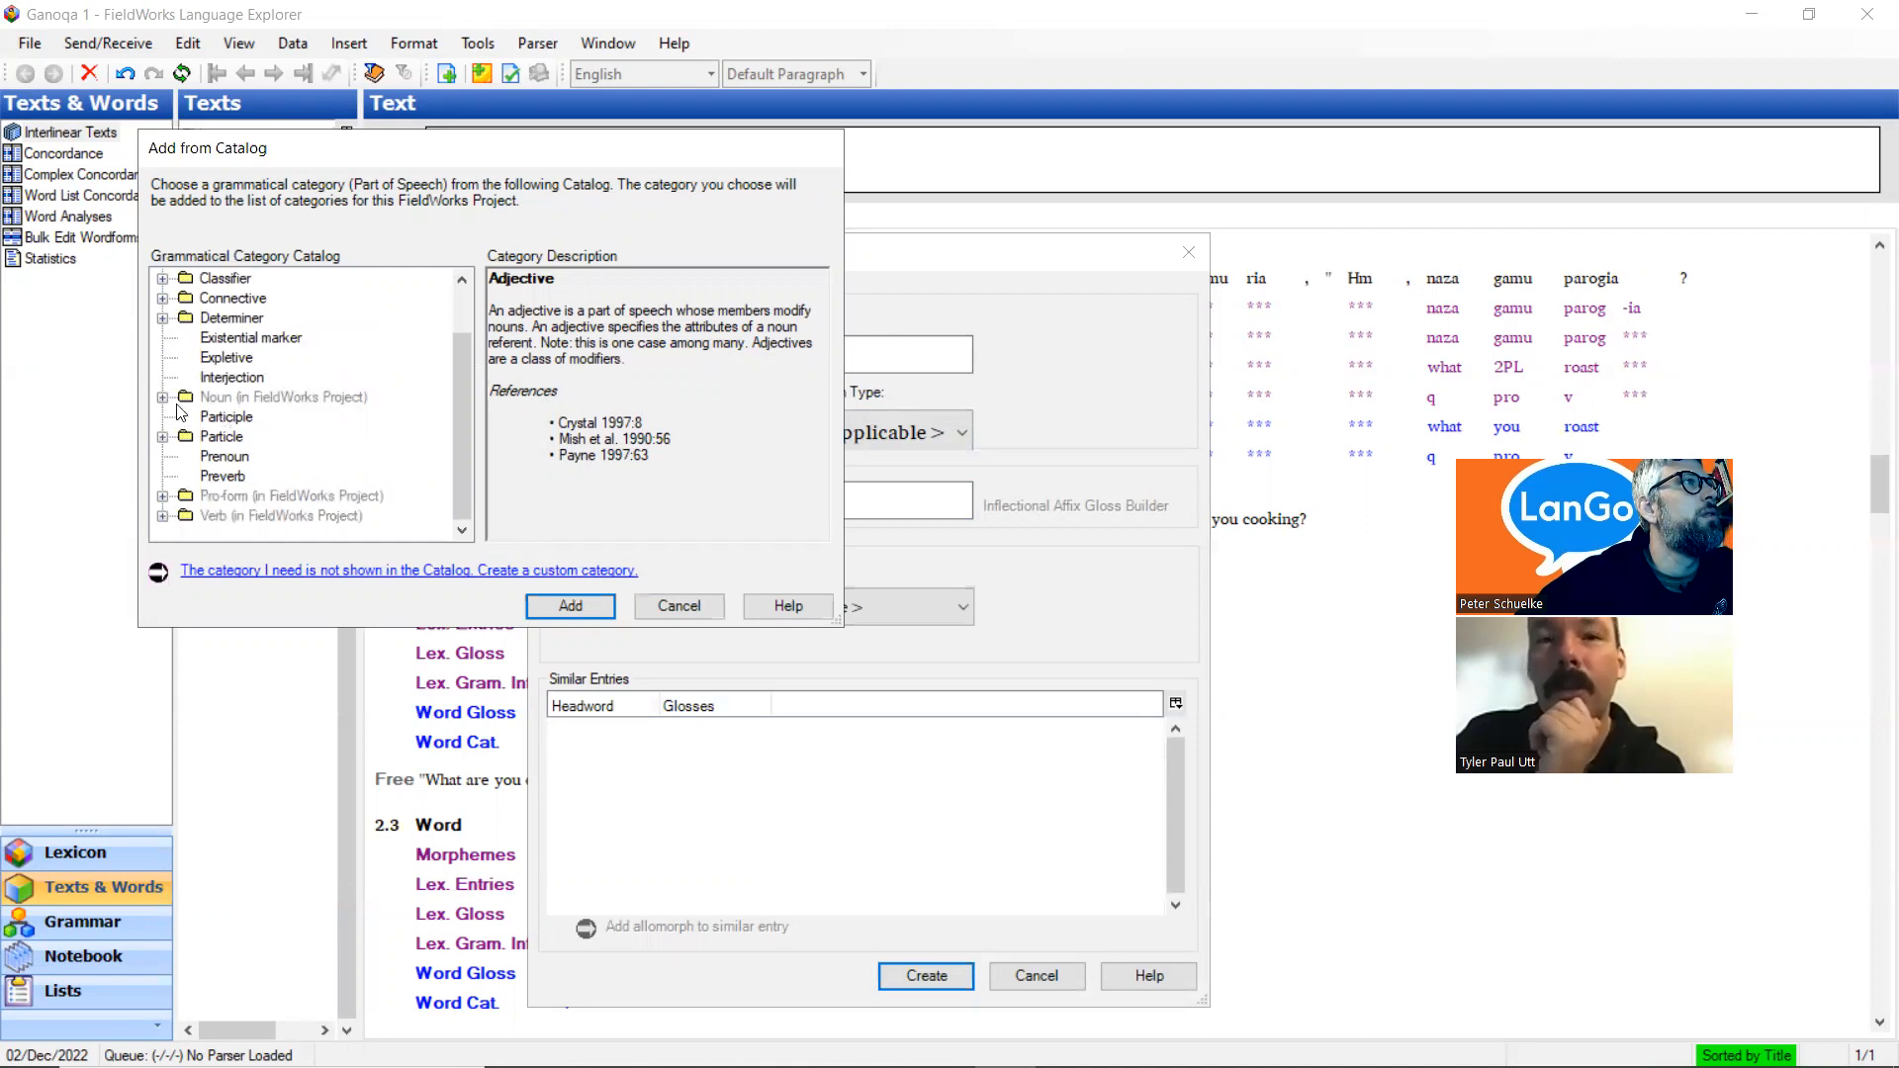
pyautogui.click(162, 437)
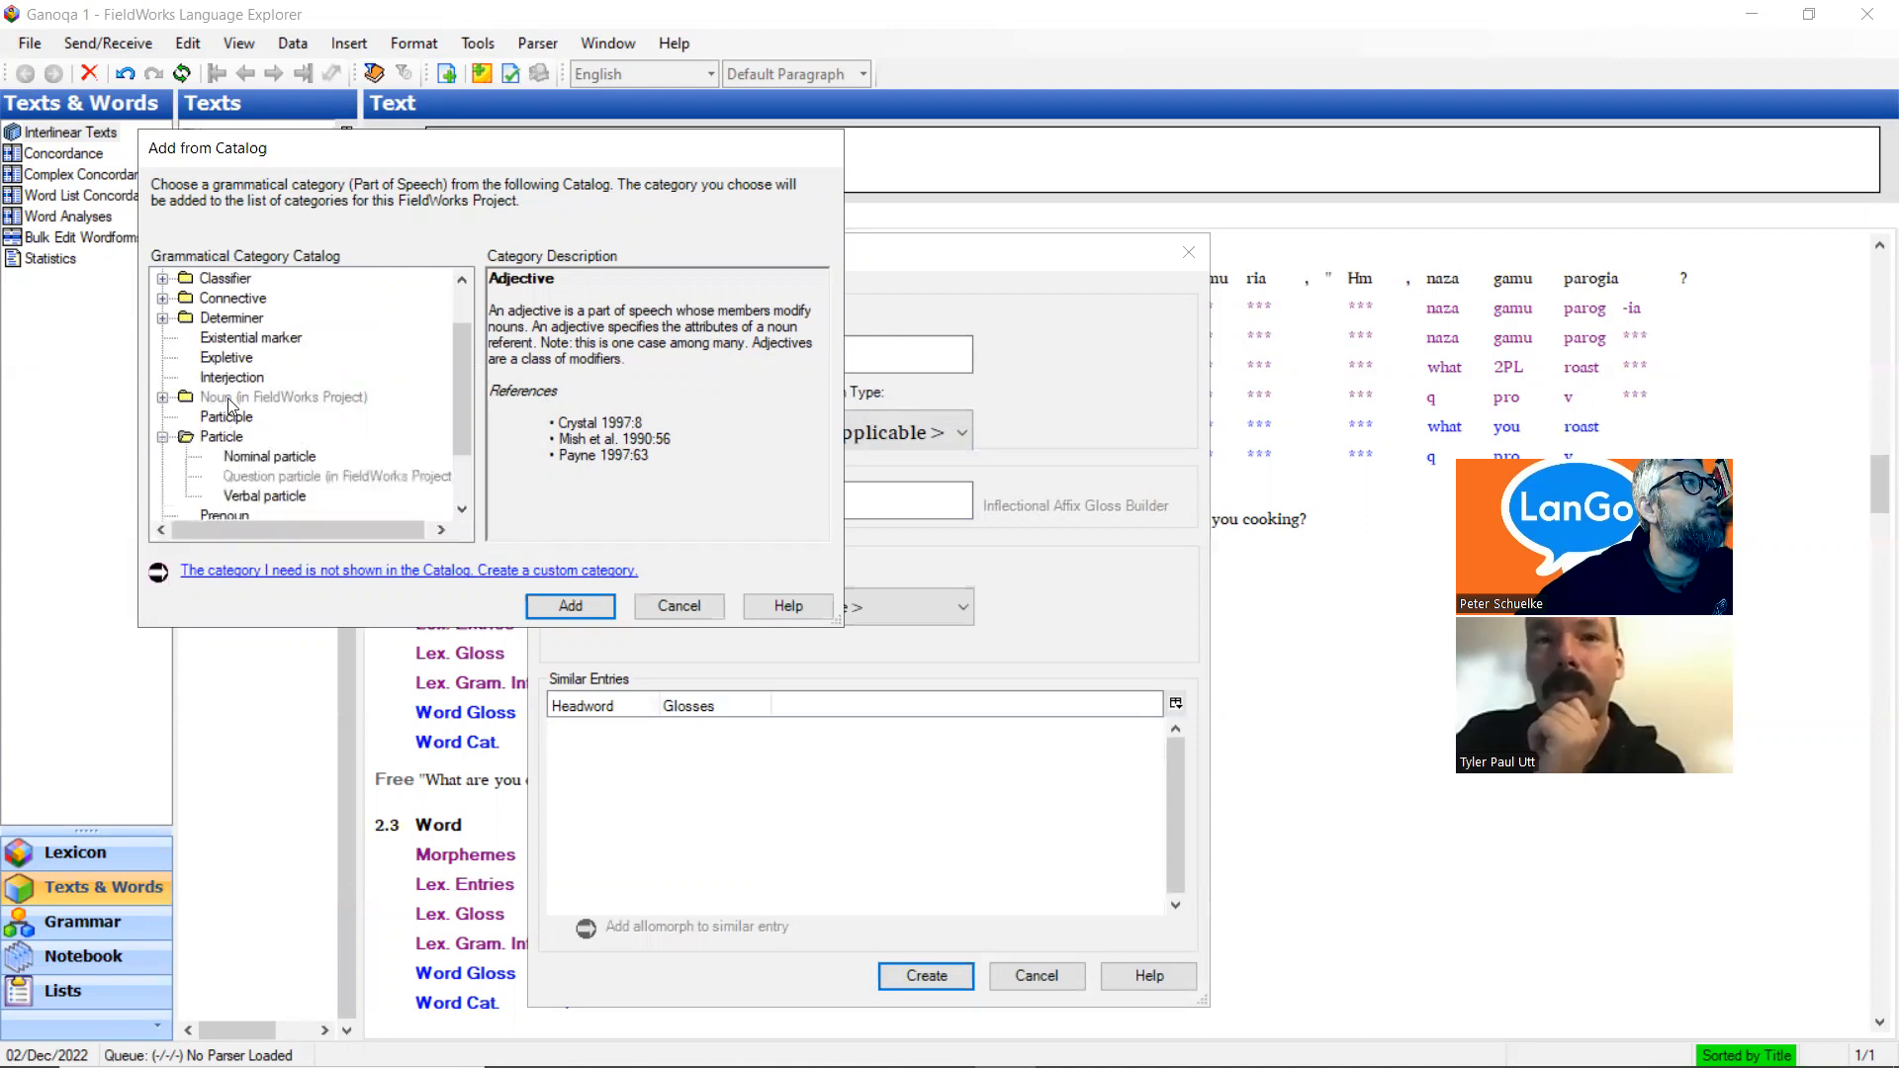
pyautogui.scroll(-1, 242, 405)
pyautogui.click(254, 436)
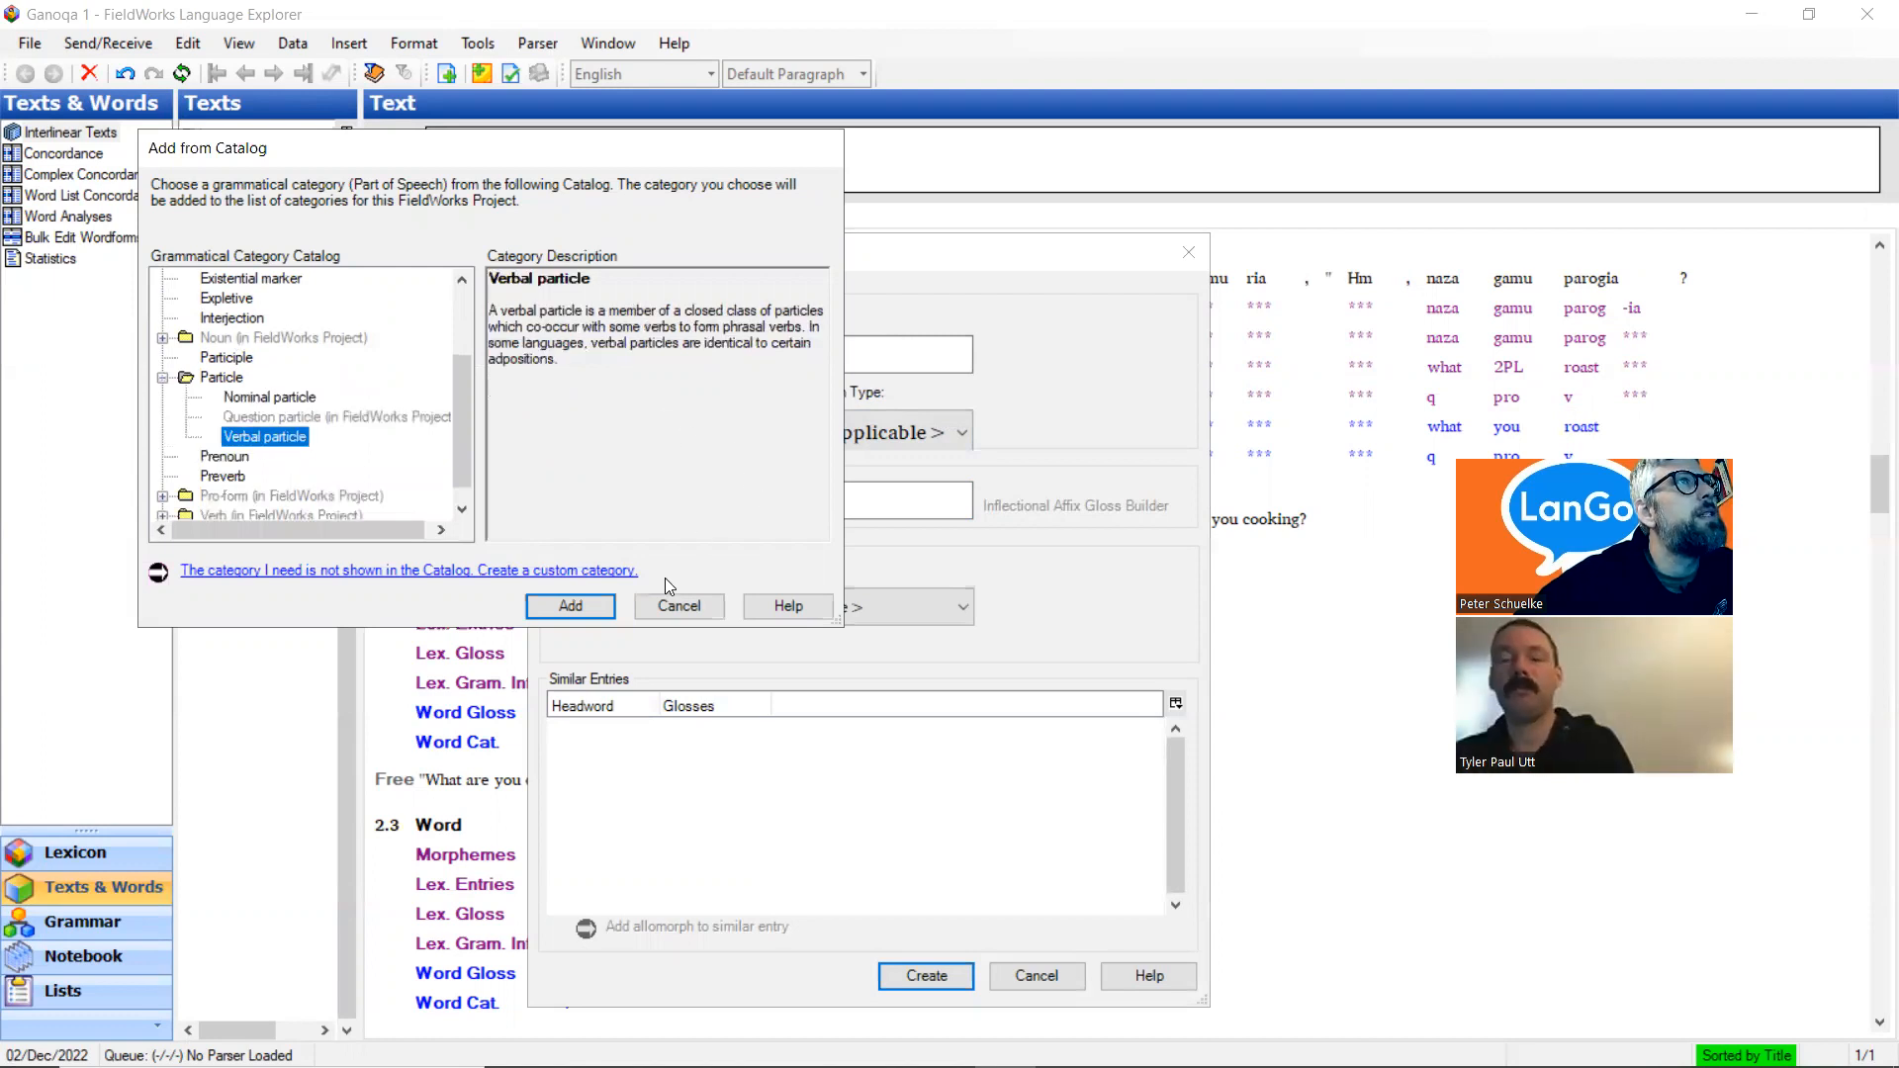
pyautogui.click(571, 606)
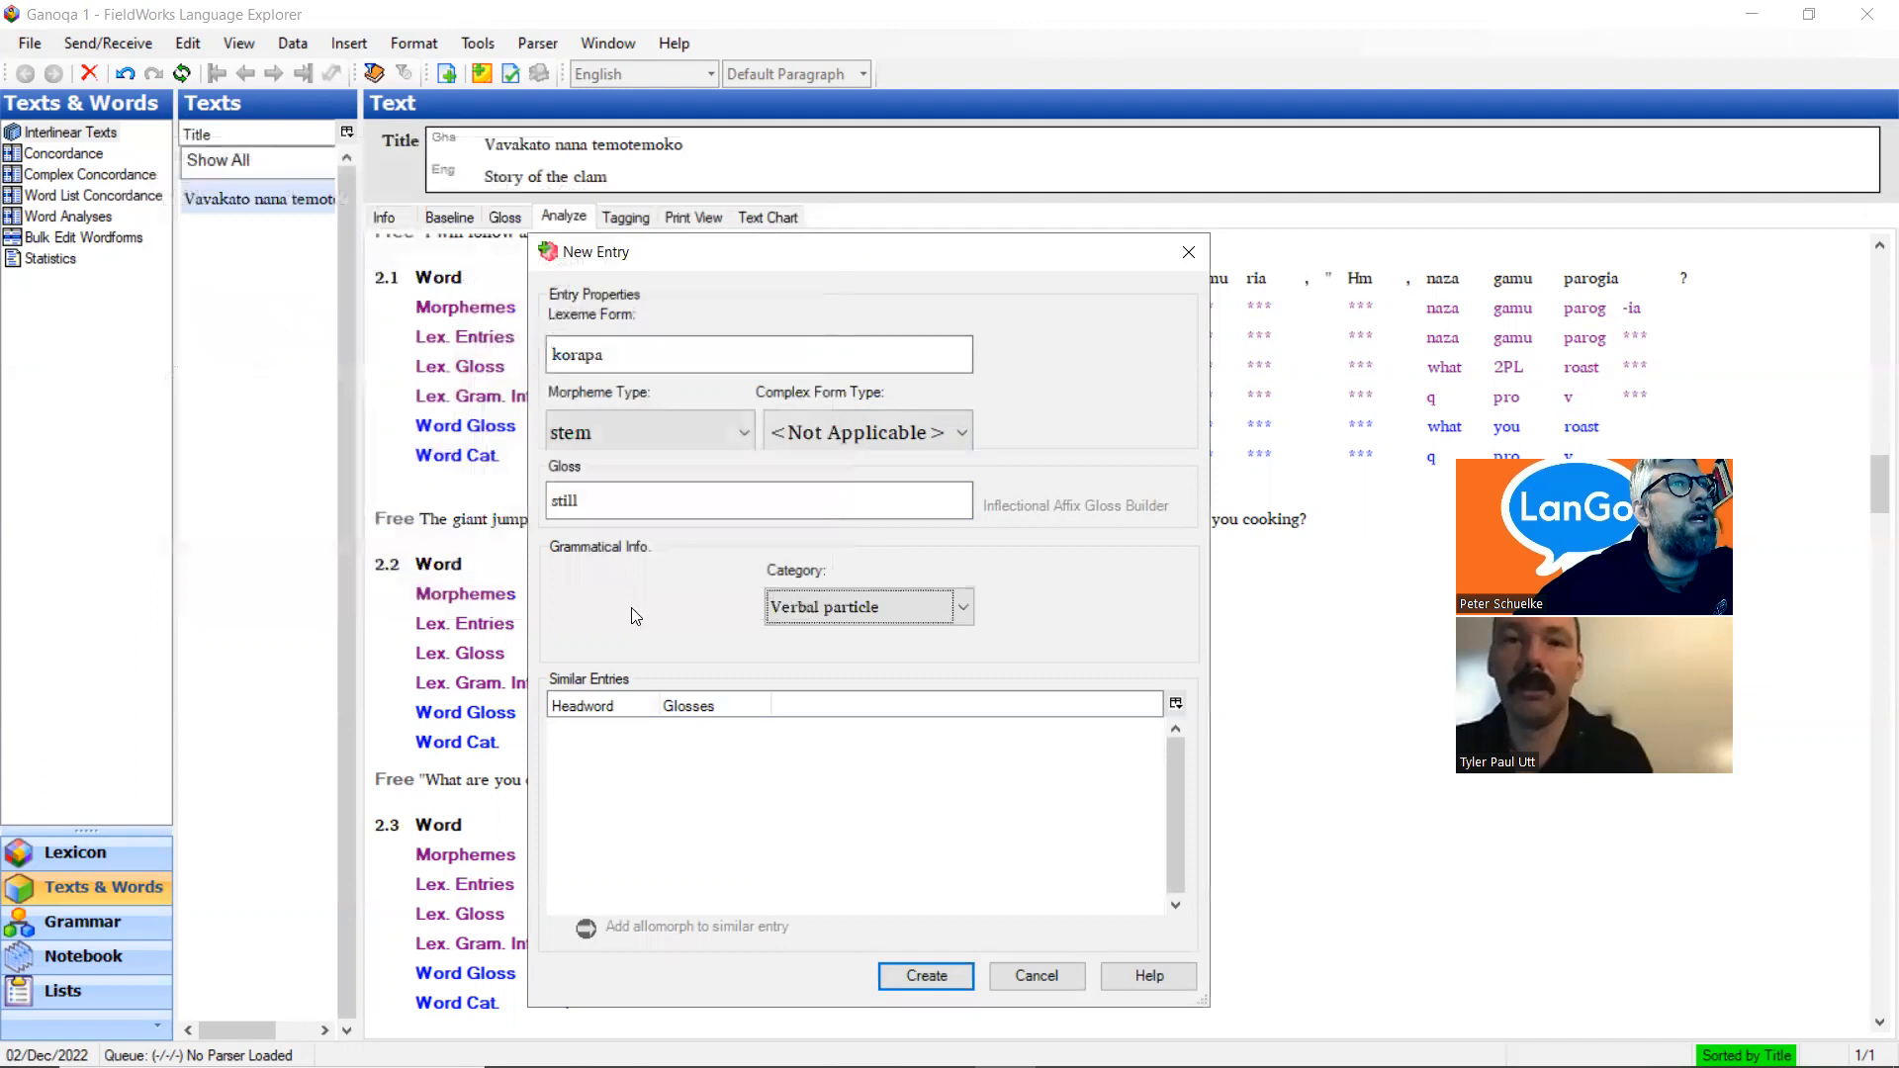
pyautogui.click(927, 976)
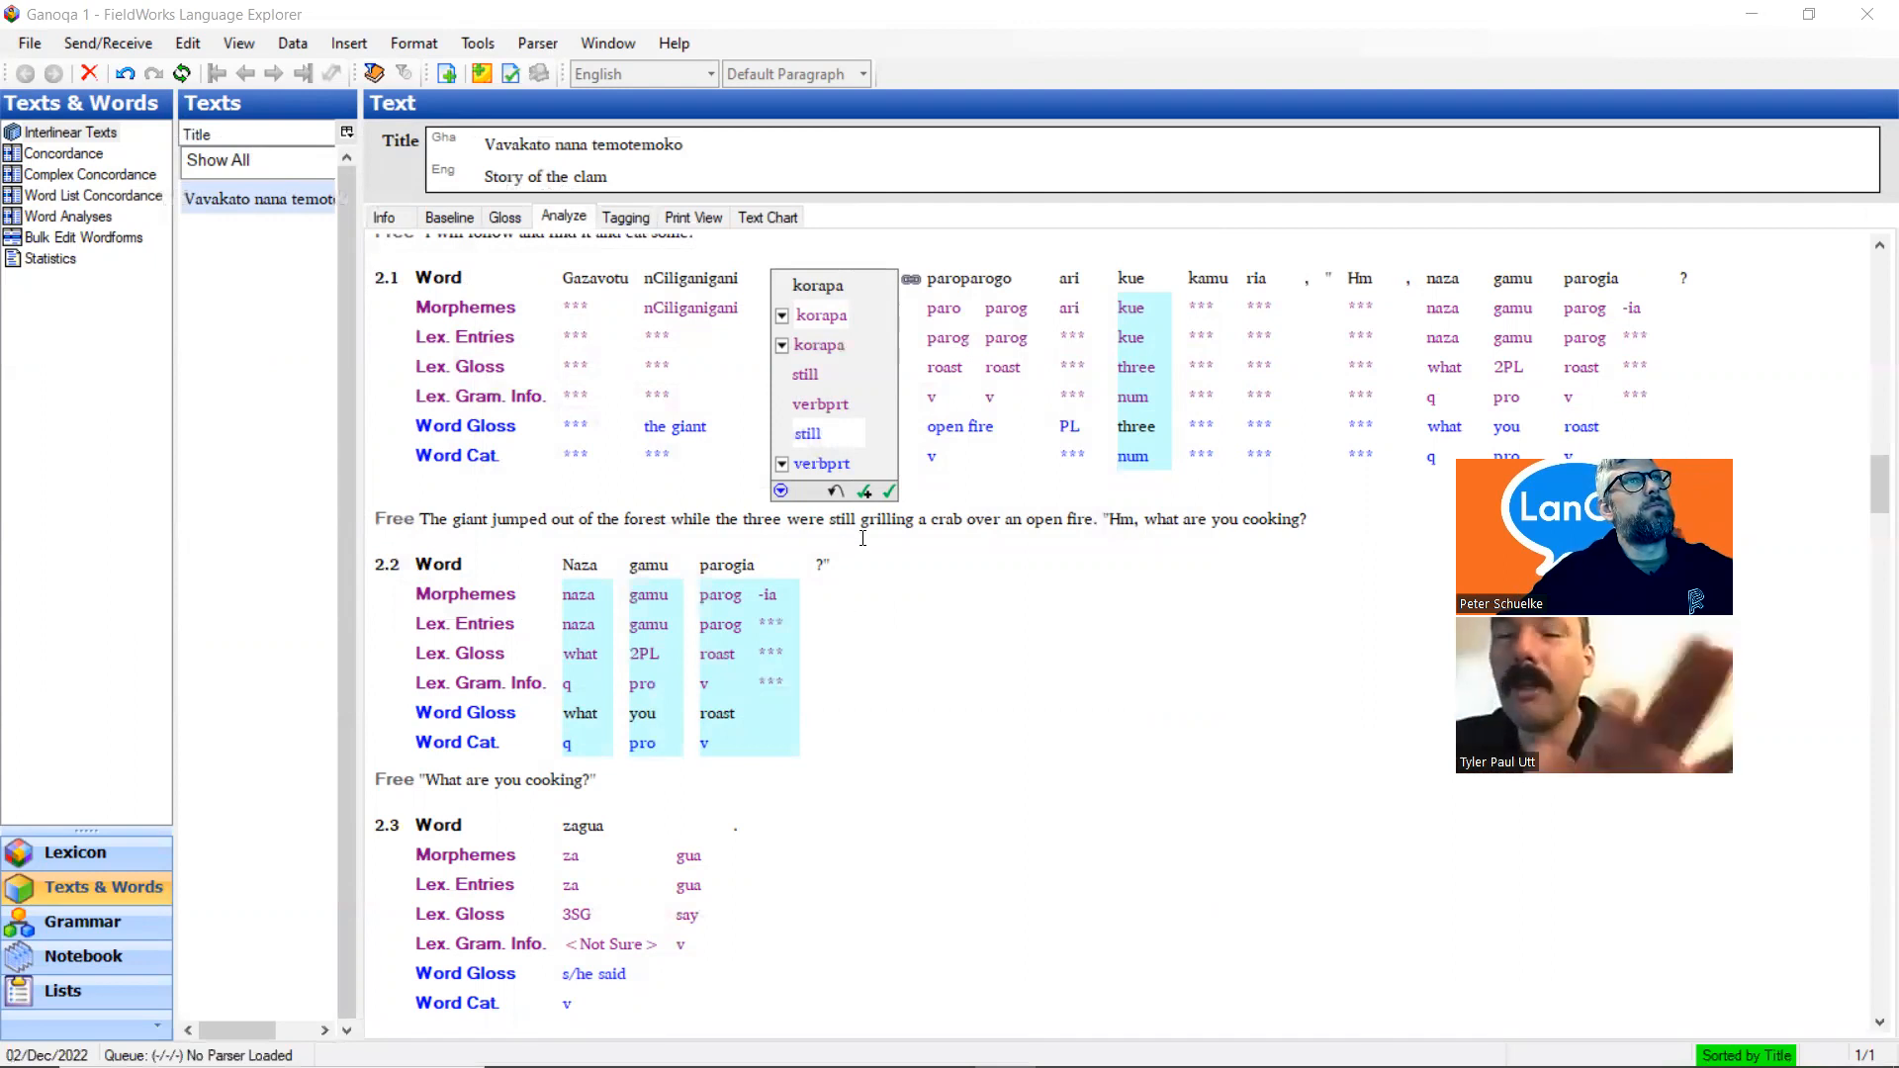
pyautogui.click(782, 463)
pyautogui.click(783, 465)
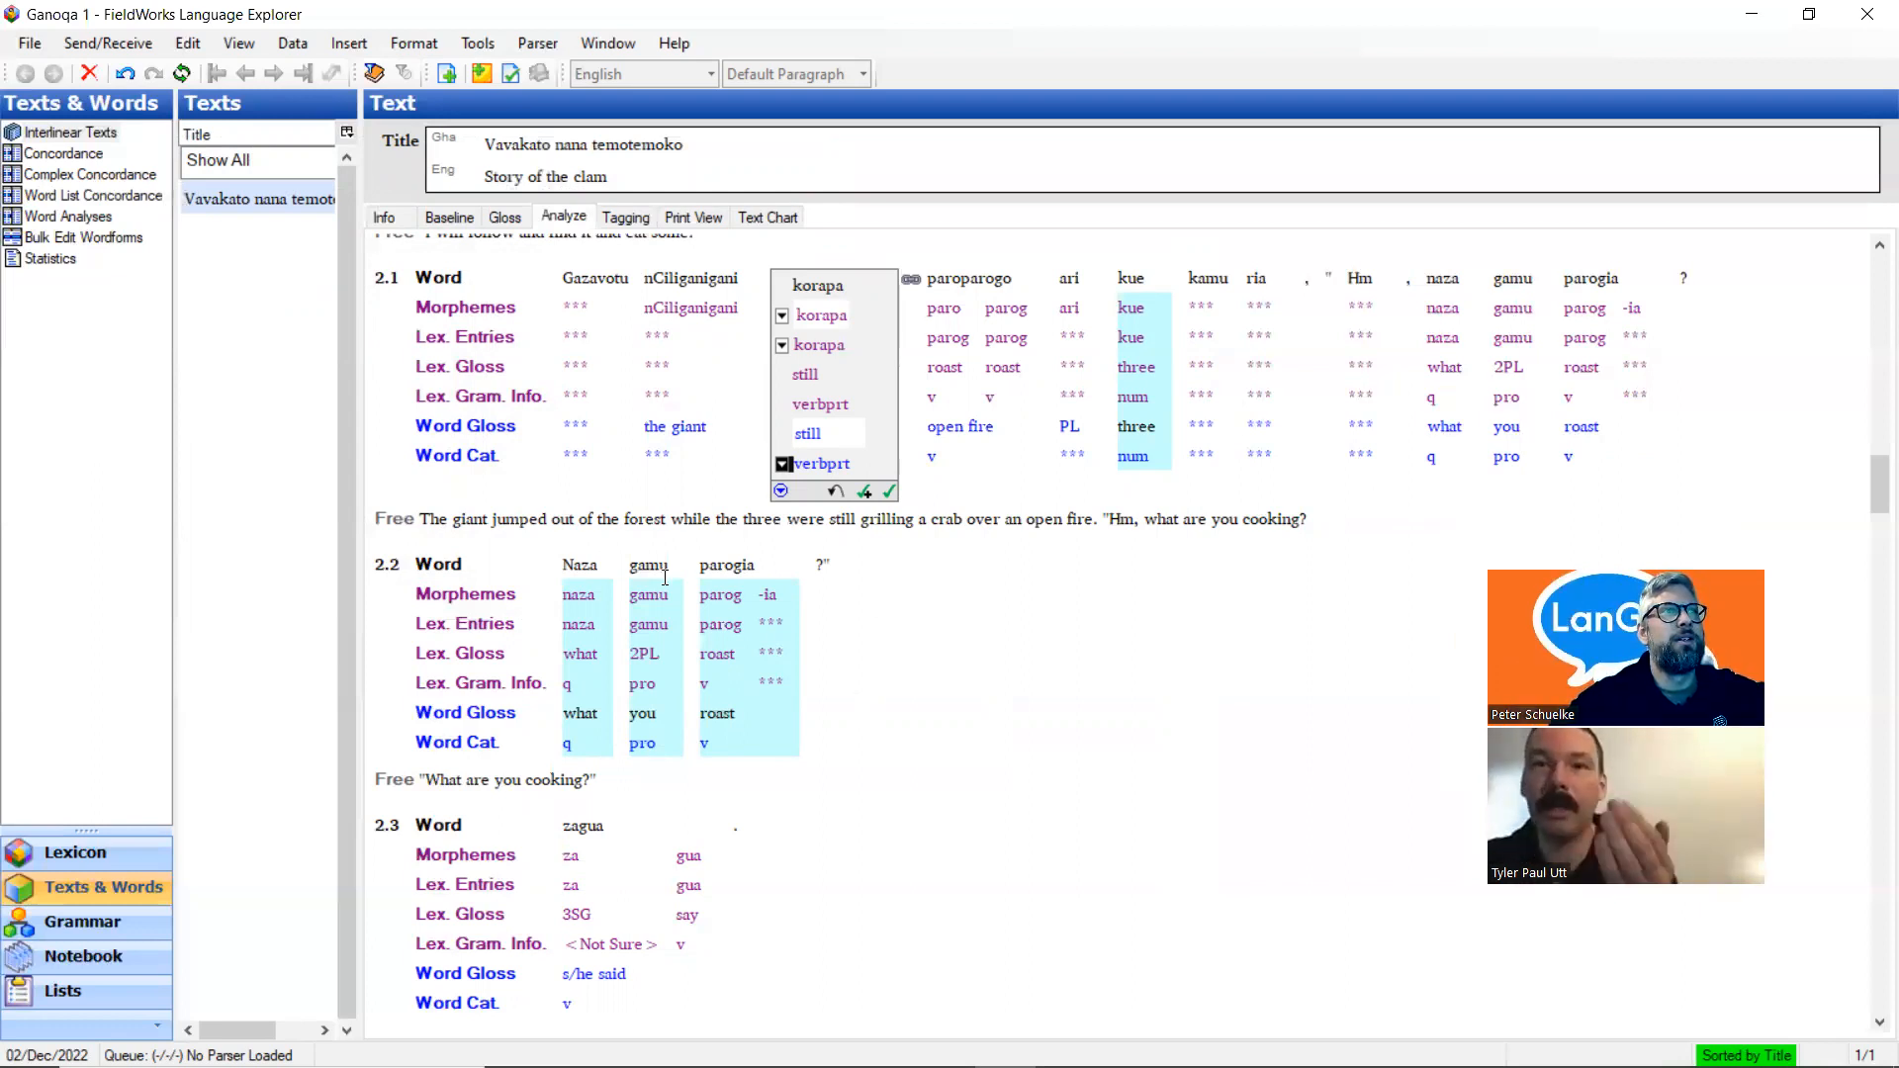
pyautogui.scroll(3, 550, 524)
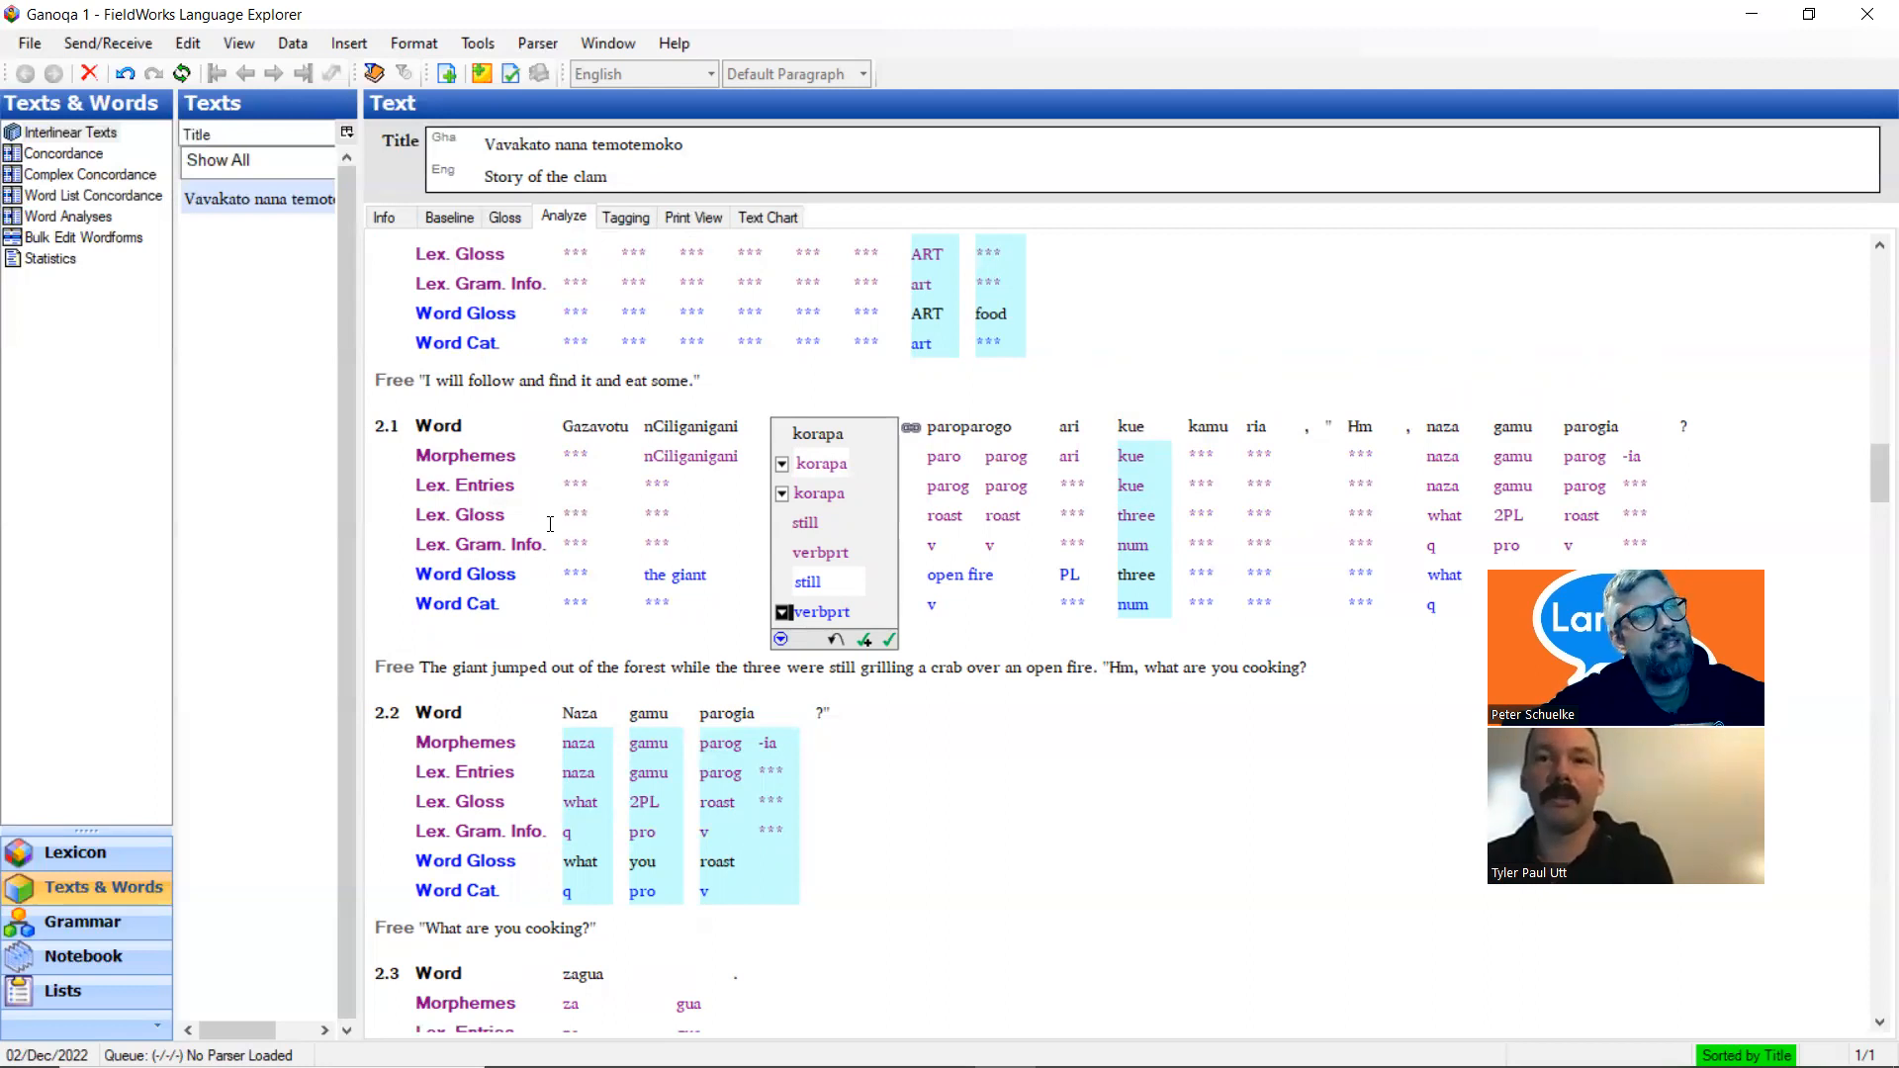
pyautogui.click(607, 451)
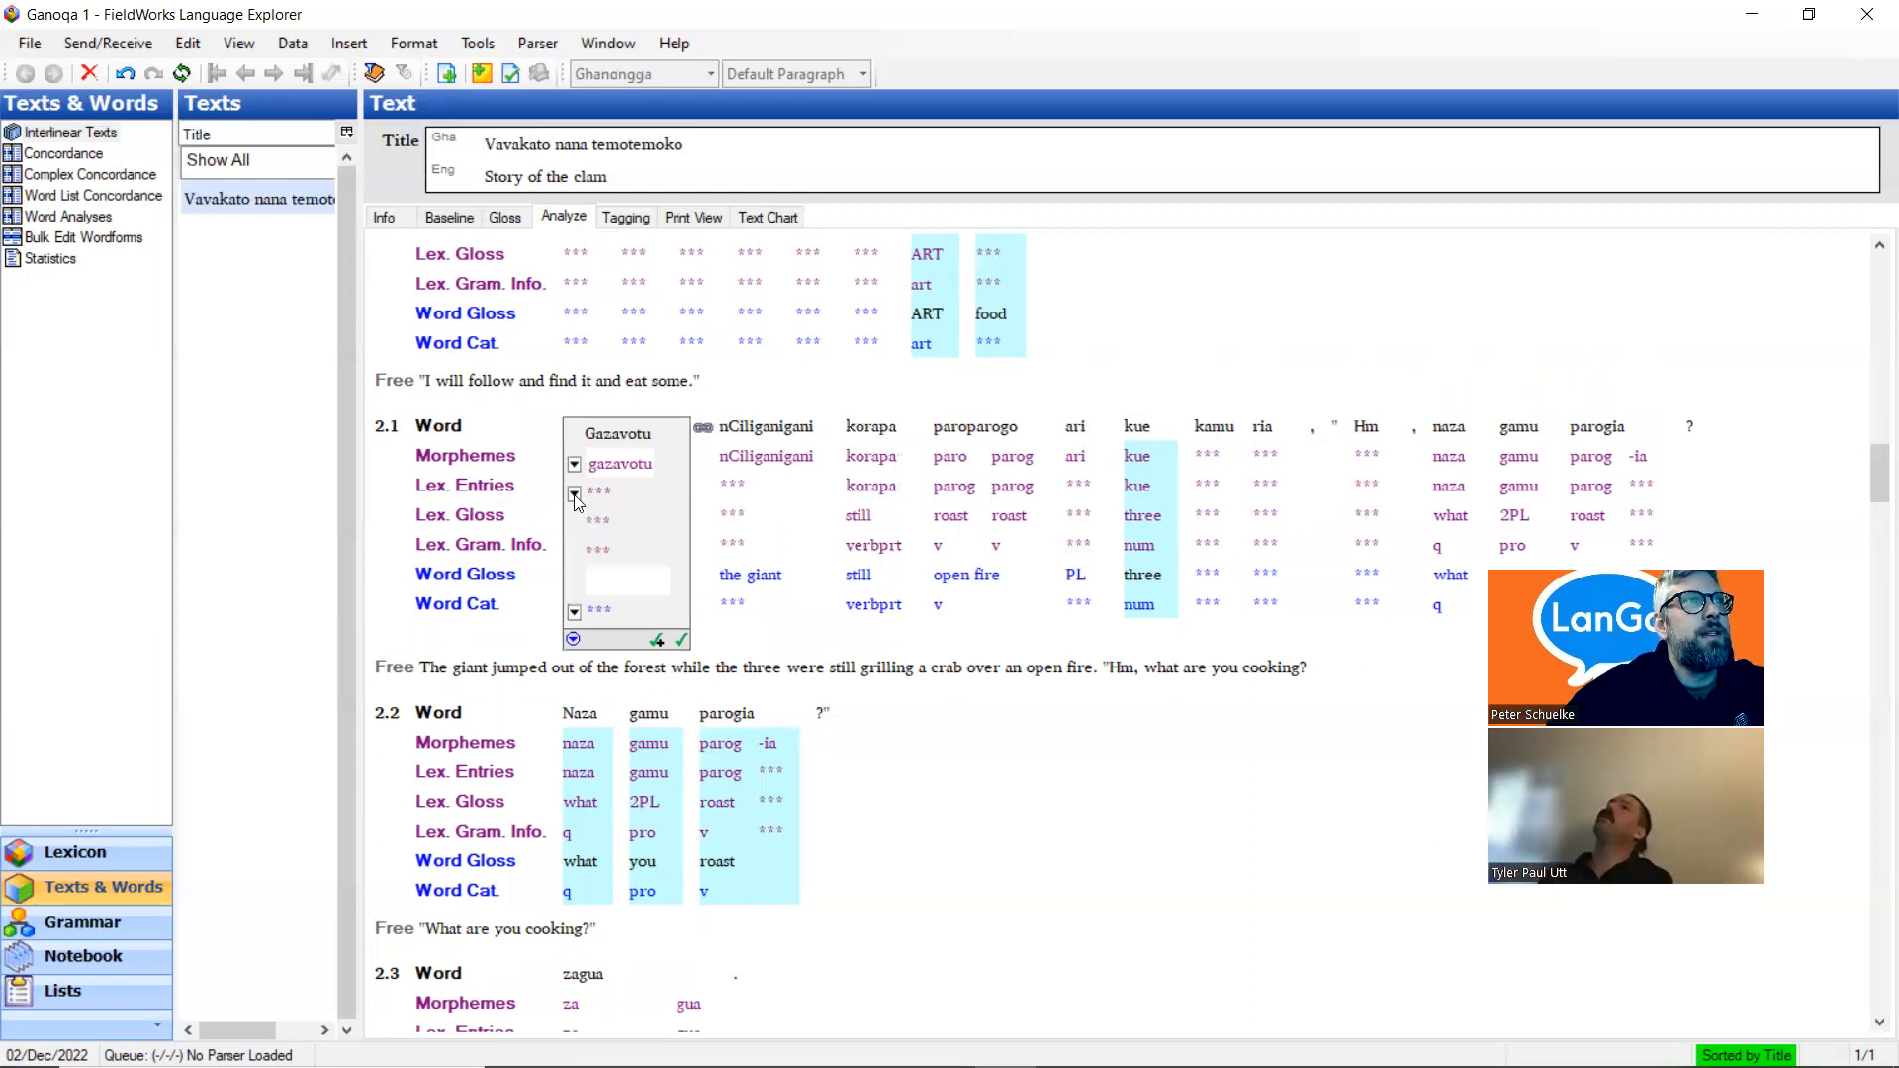
pyautogui.click(574, 494)
pyautogui.press('Down')
pyautogui.click(574, 497)
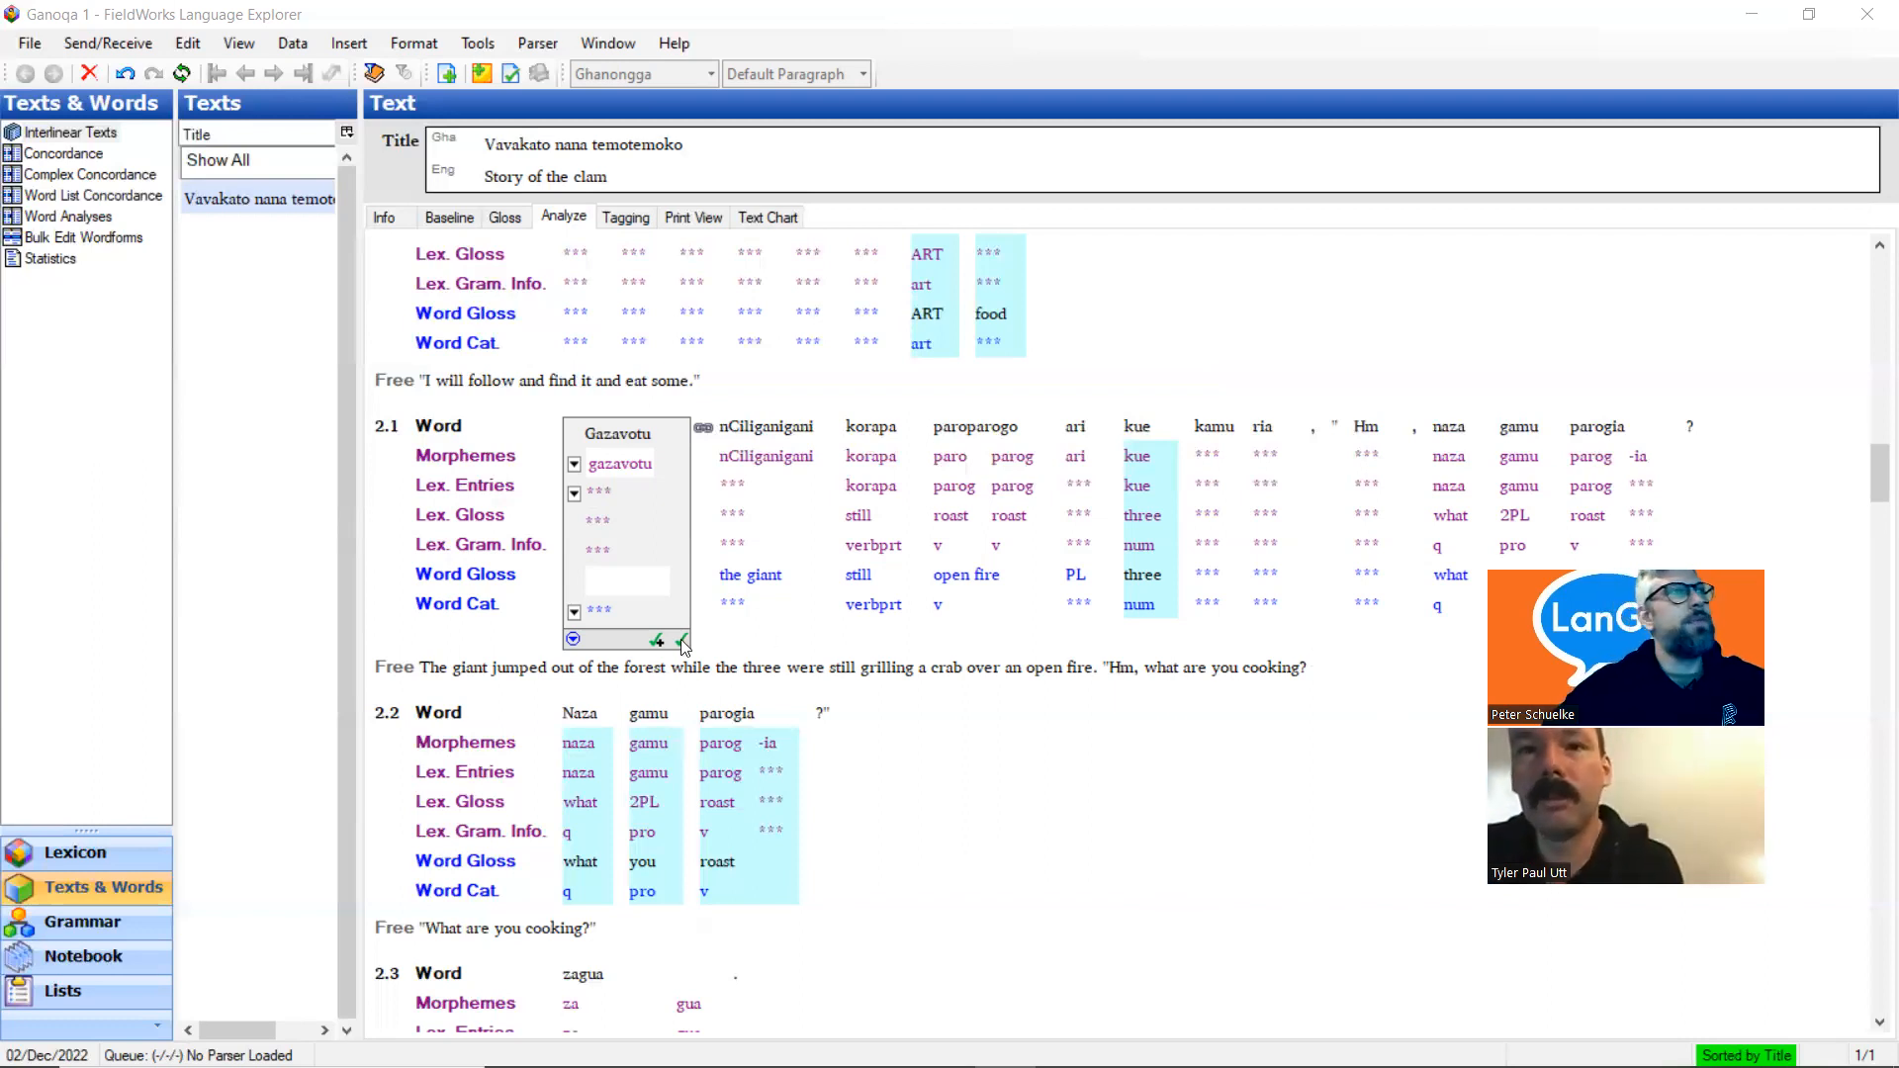
pyautogui.click(574, 492)
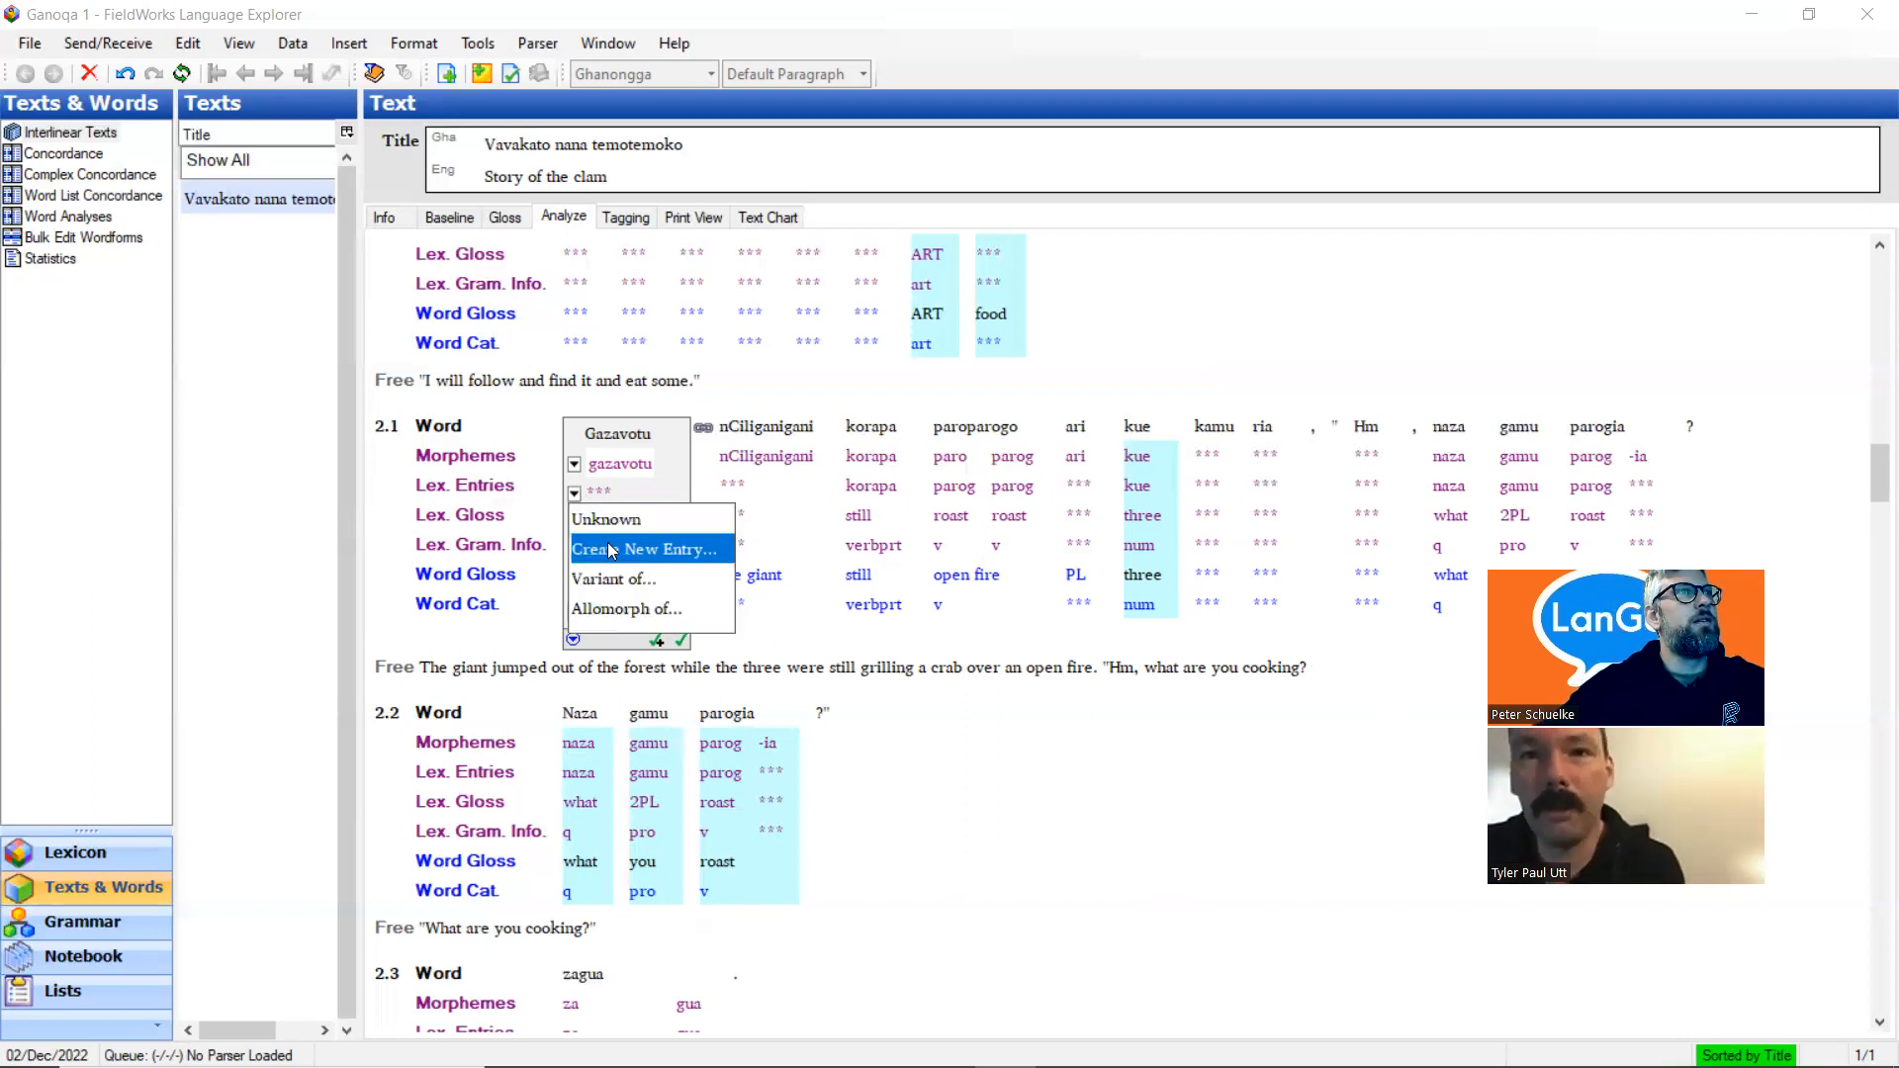
pyautogui.click(491, 653)
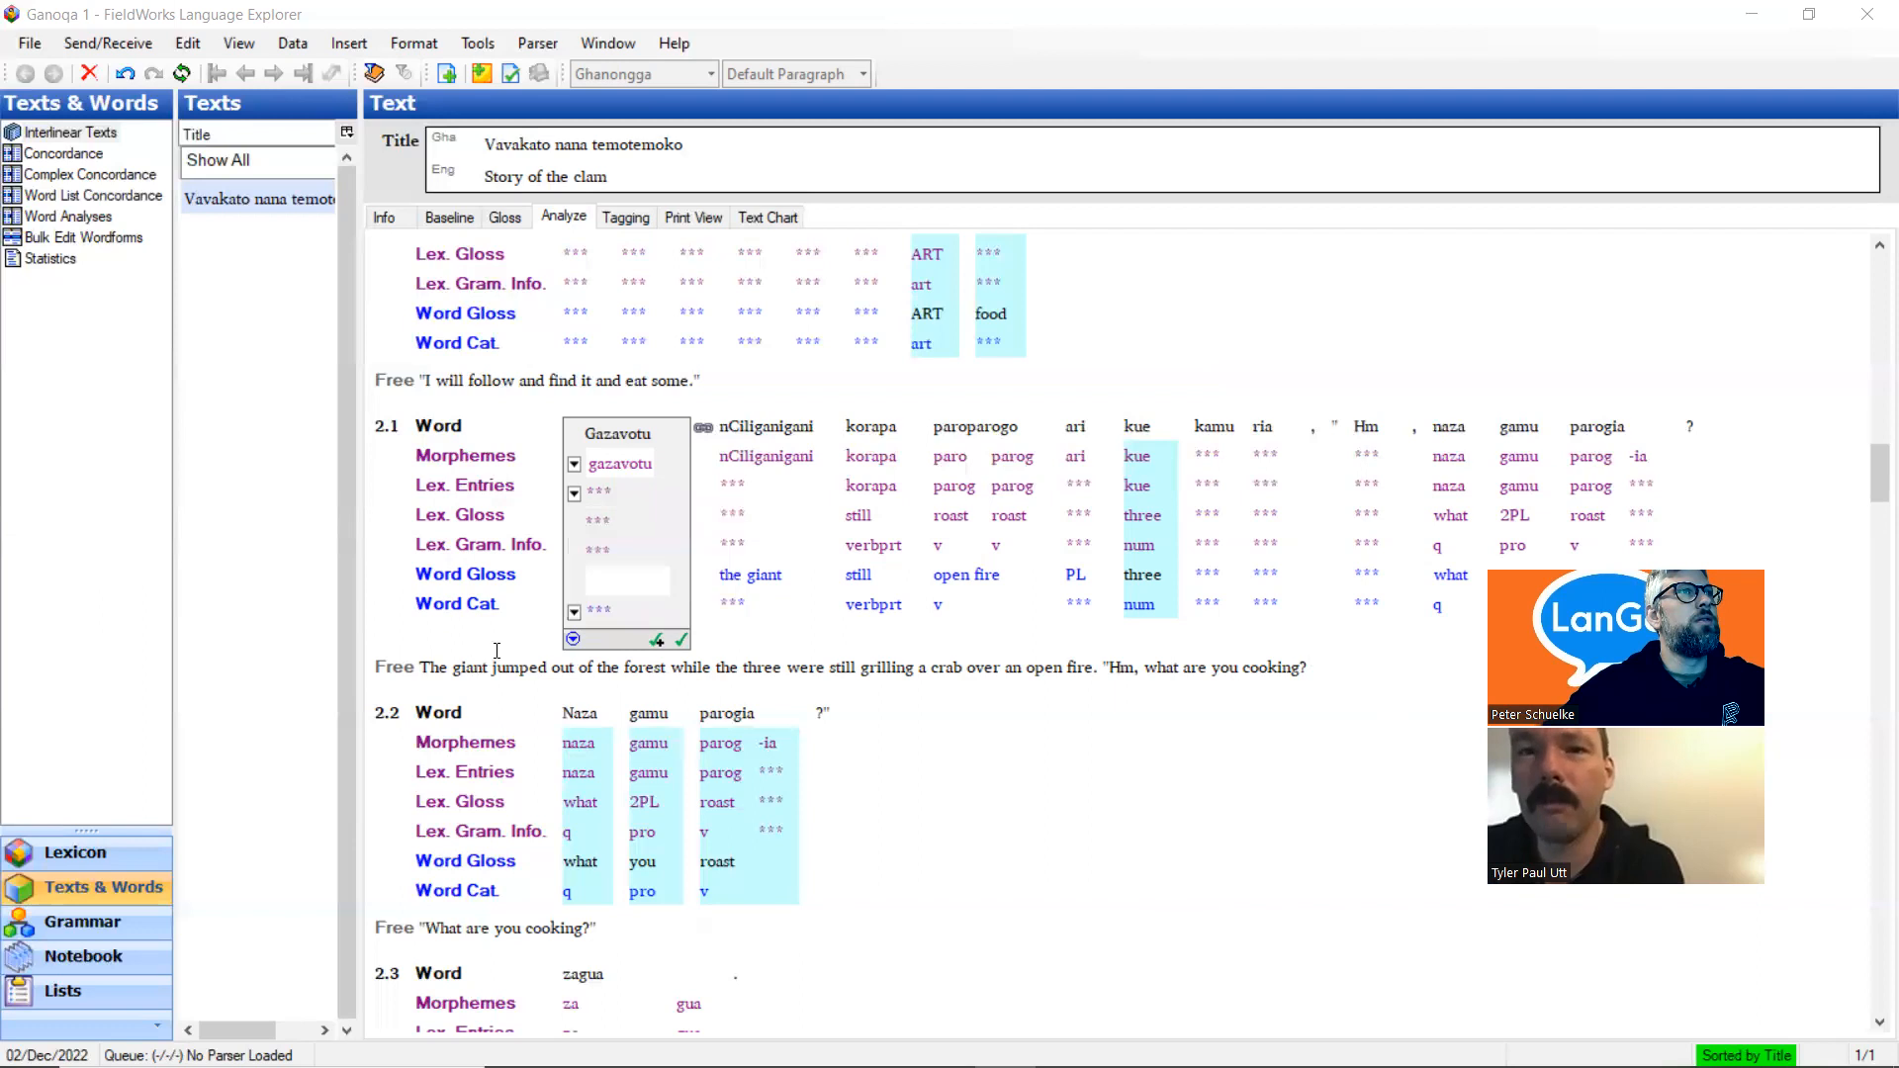
# Enter "jumped out" as the word gloss of Gazavotu in line 2.1
pyautogui.click(605, 581)
pyautogui.write('jumped out')
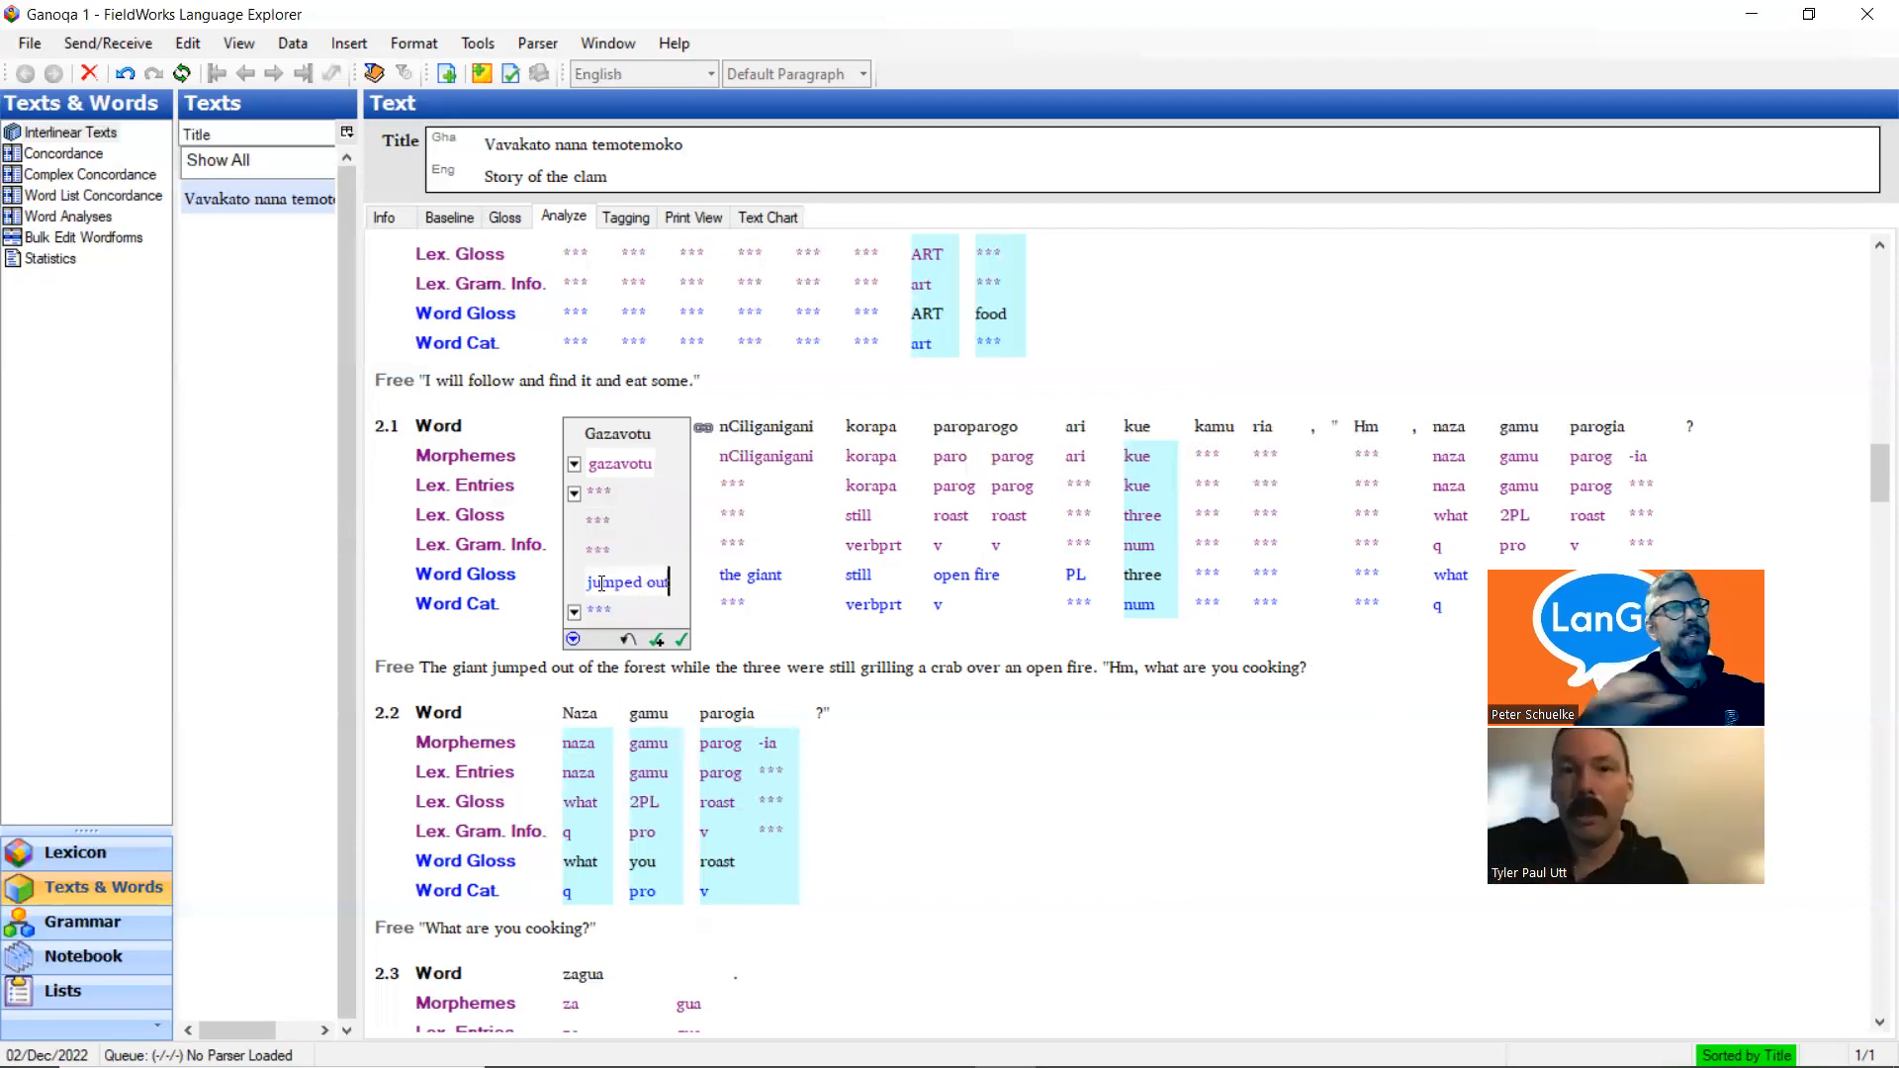
pyautogui.click(1322, 659)
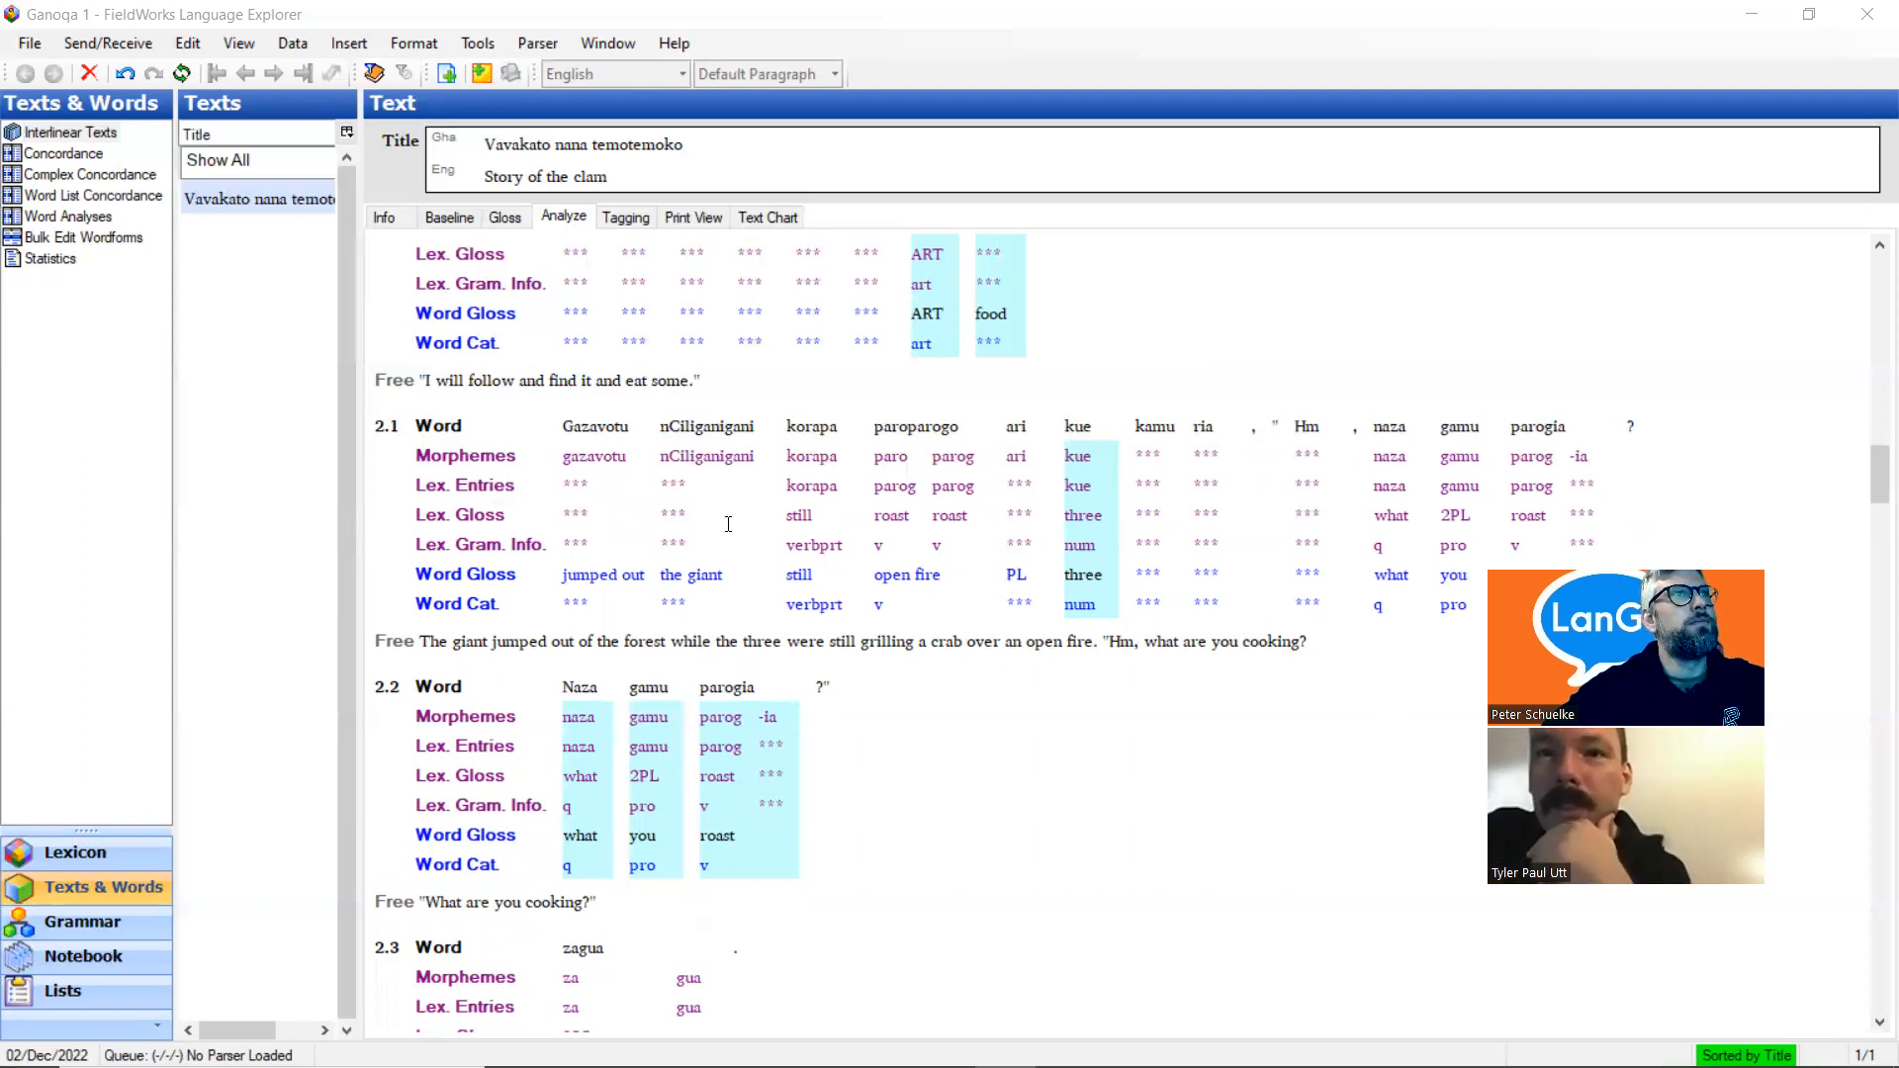
# Split nCiliganigani in line 2.1 into the morphemes n' and iliganigani
pyautogui.click(690, 454)
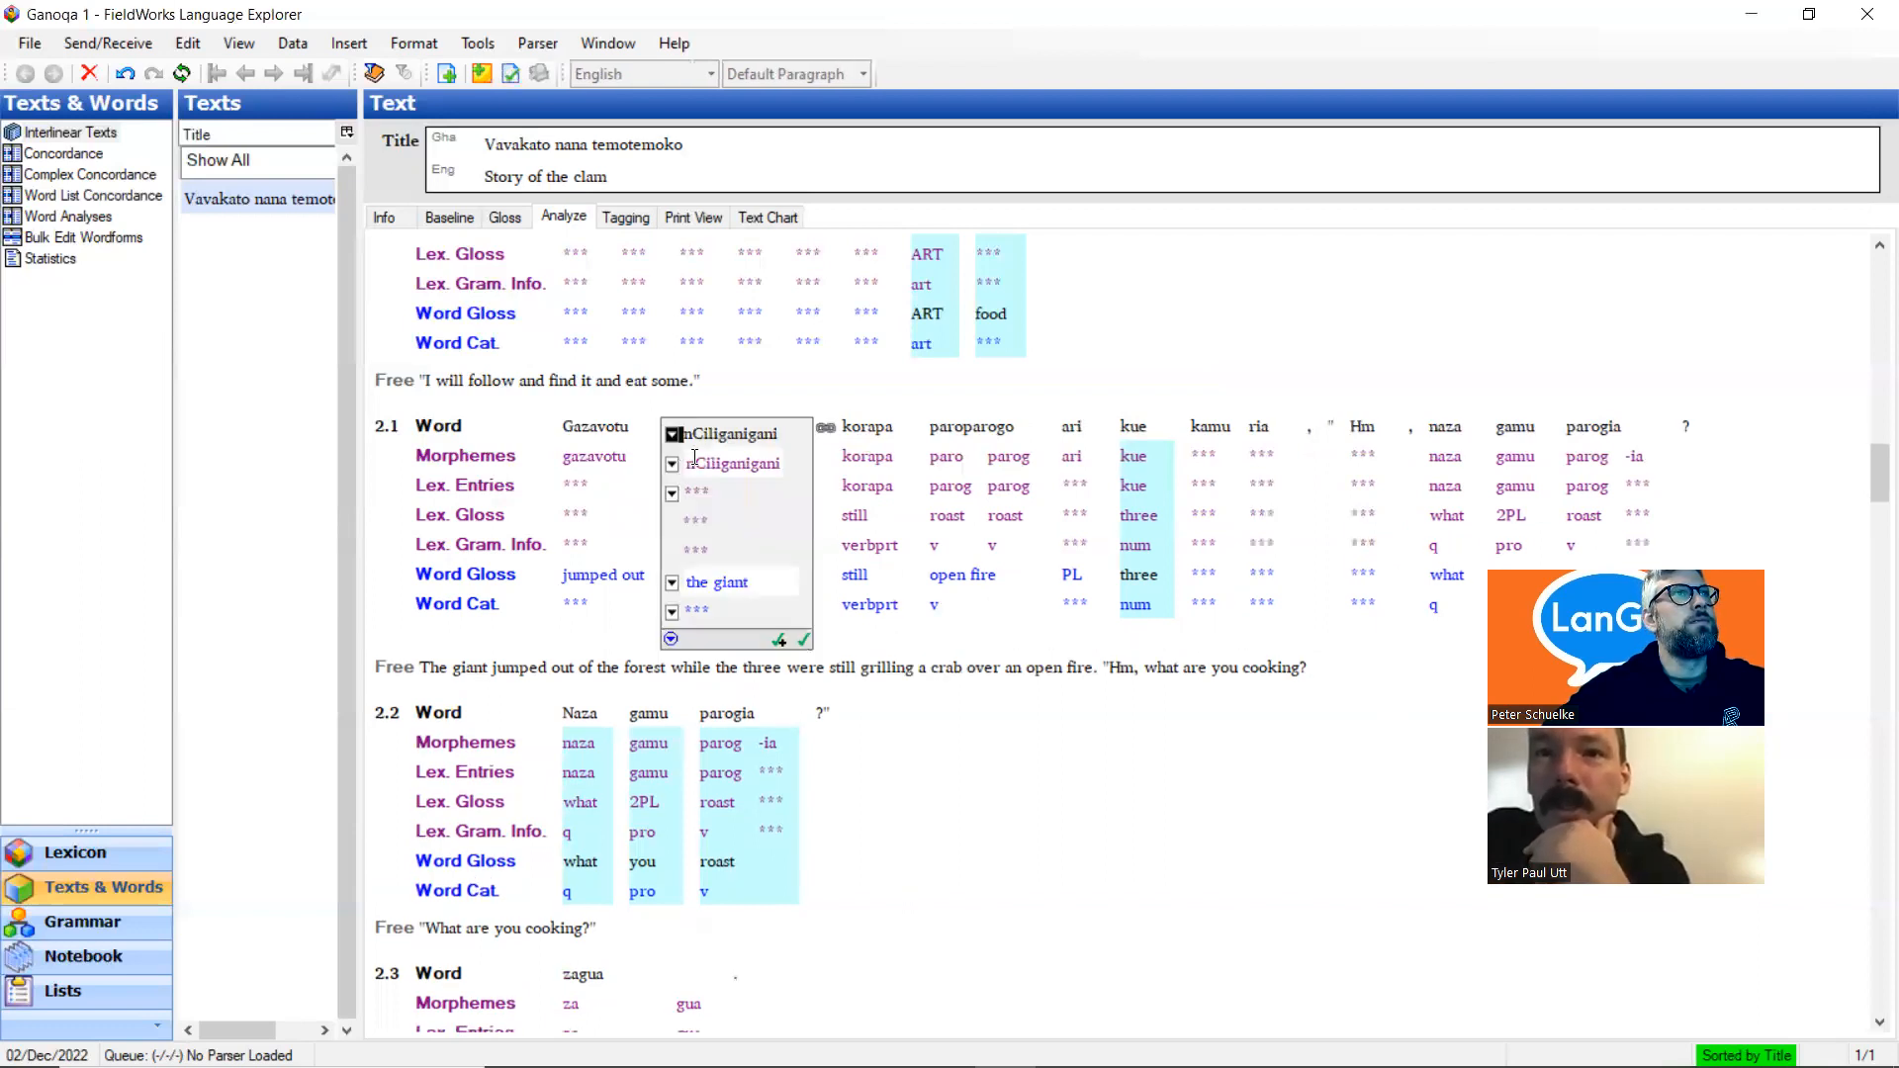
pyautogui.click(706, 462)
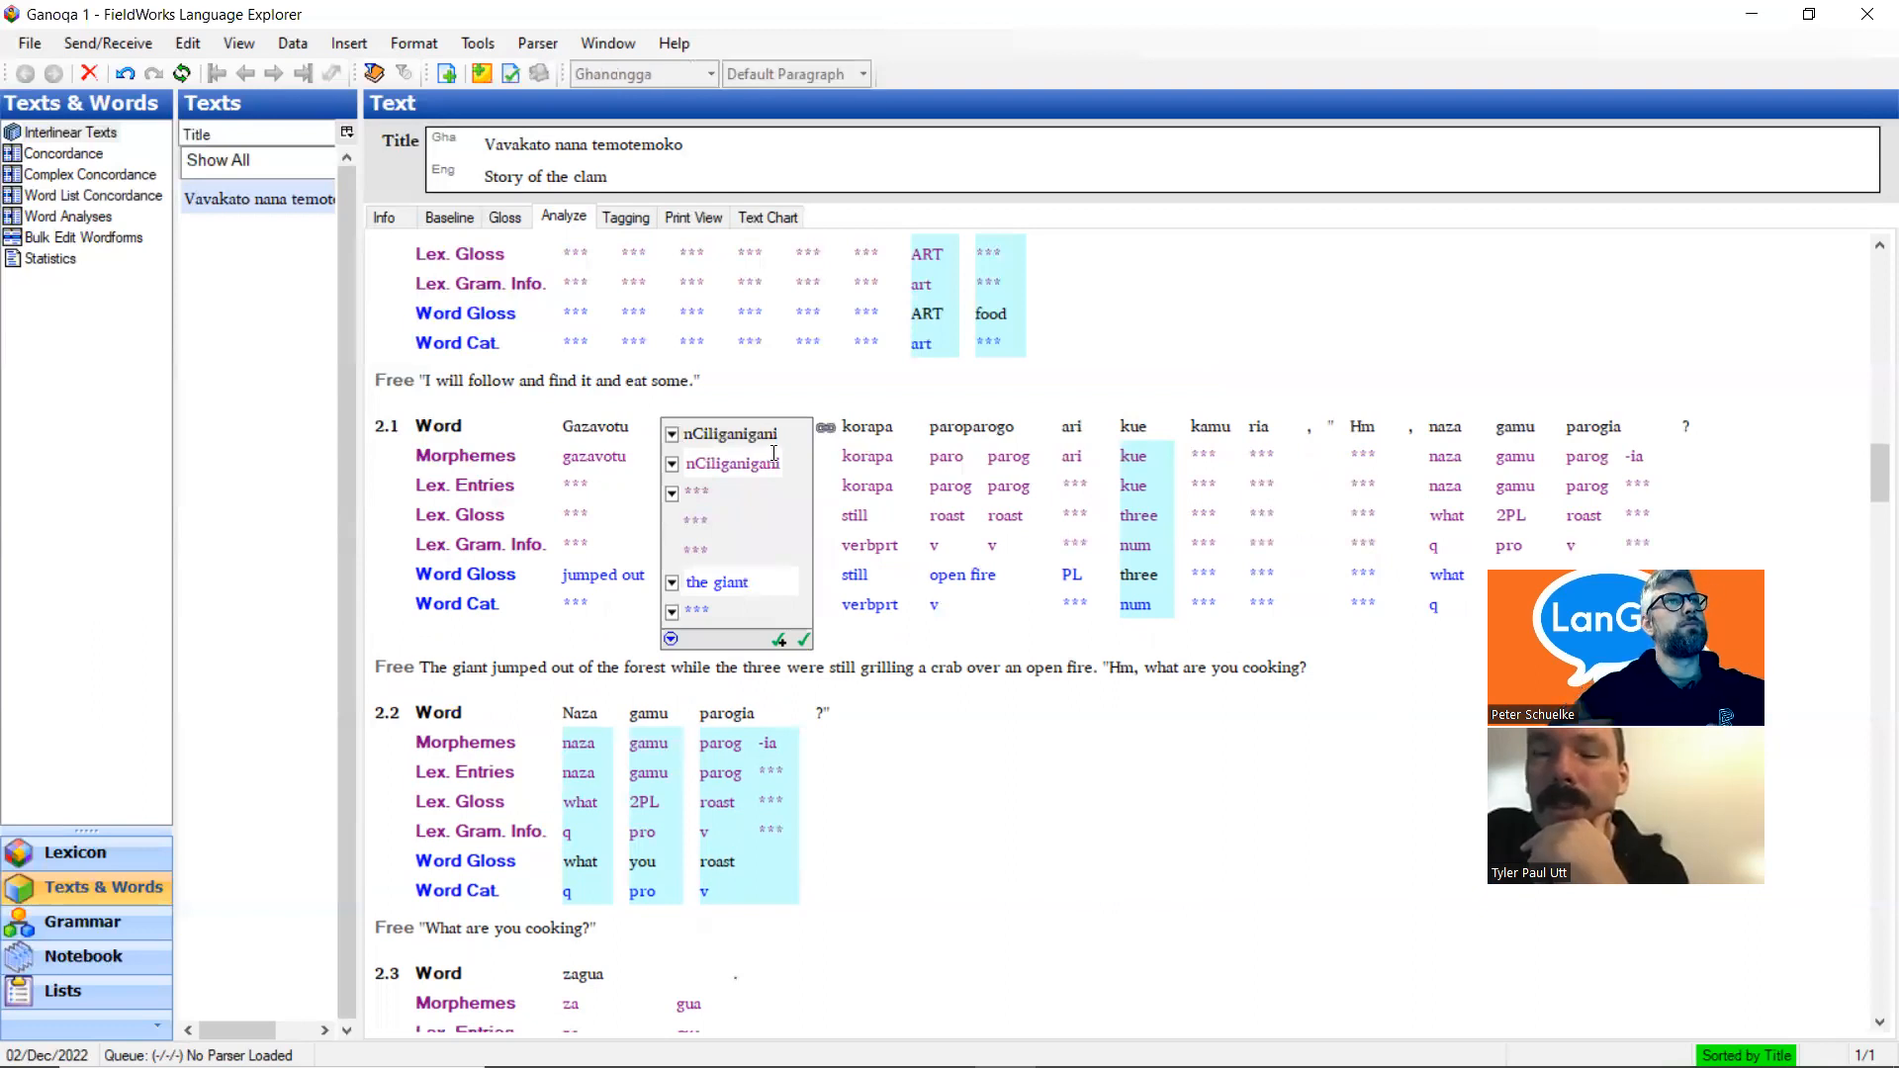
pyautogui.press('BackSpace')
pyautogui.write("'")
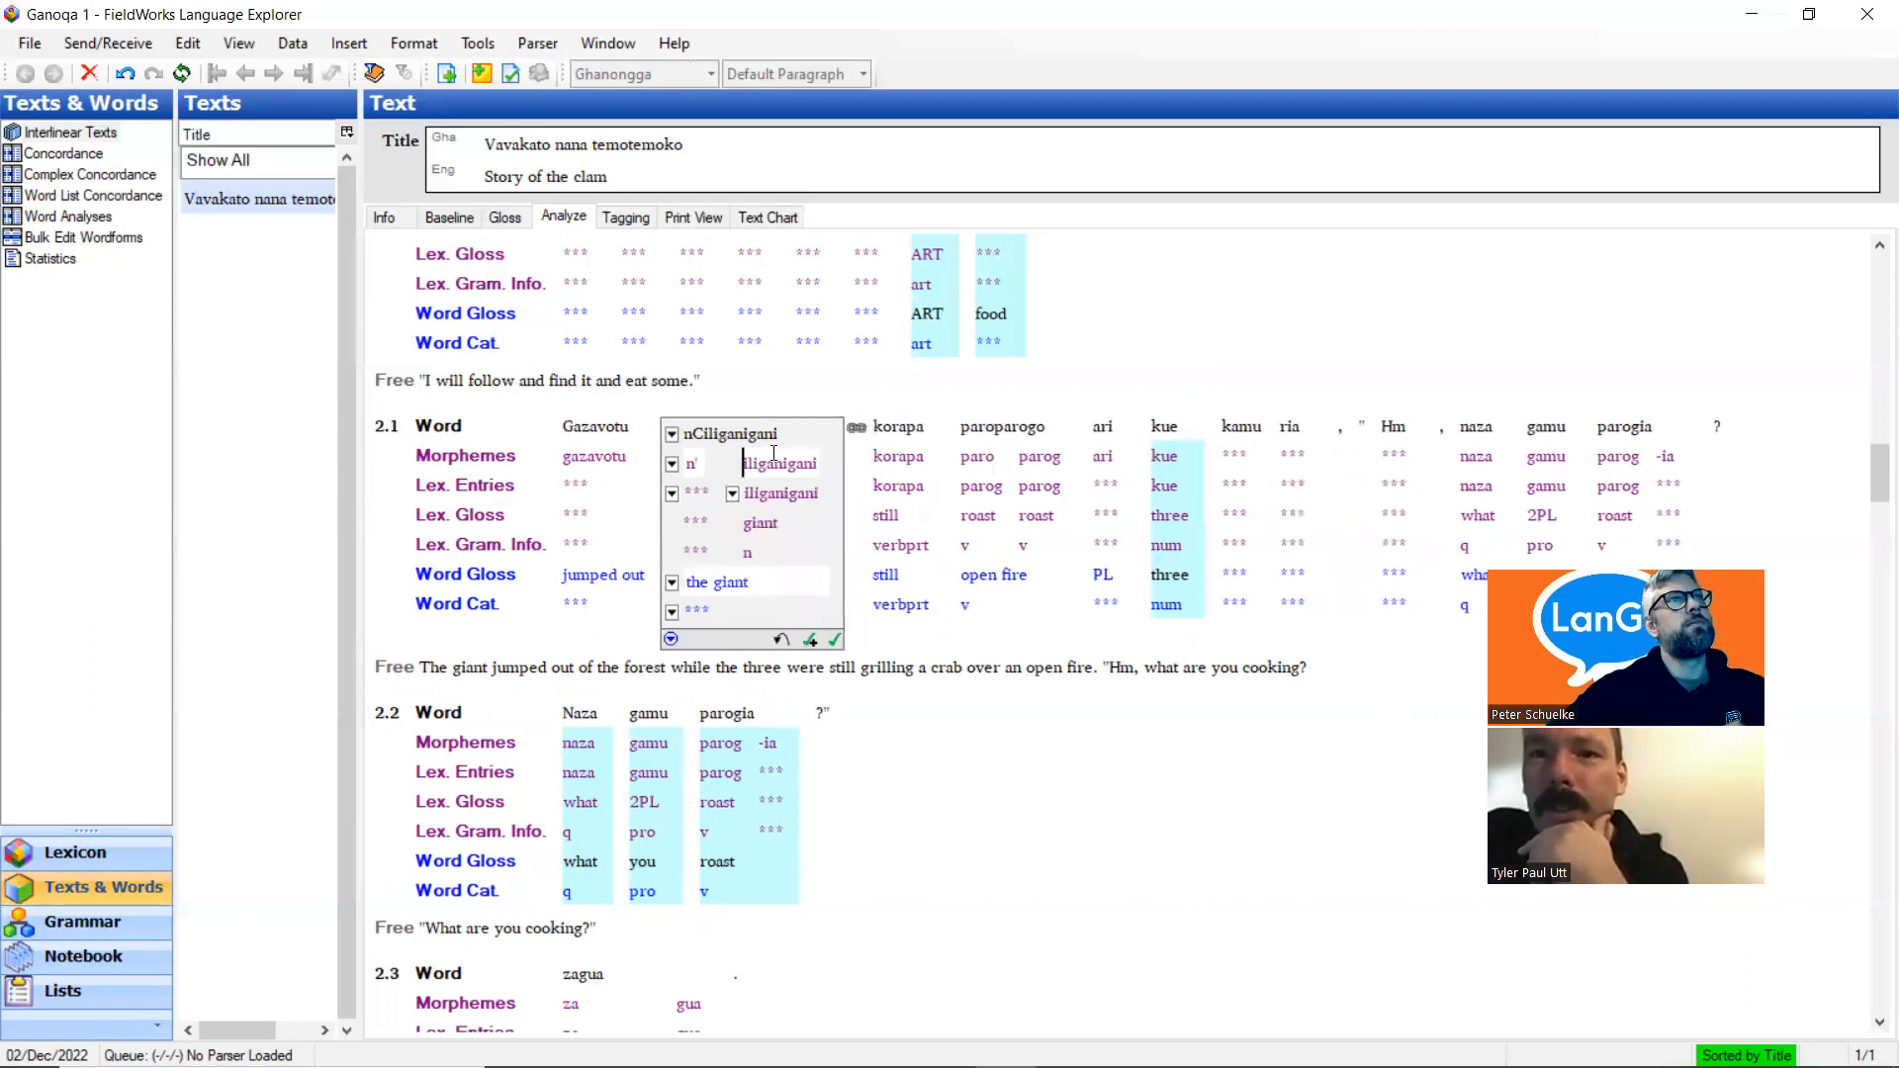
pyautogui.click(672, 492)
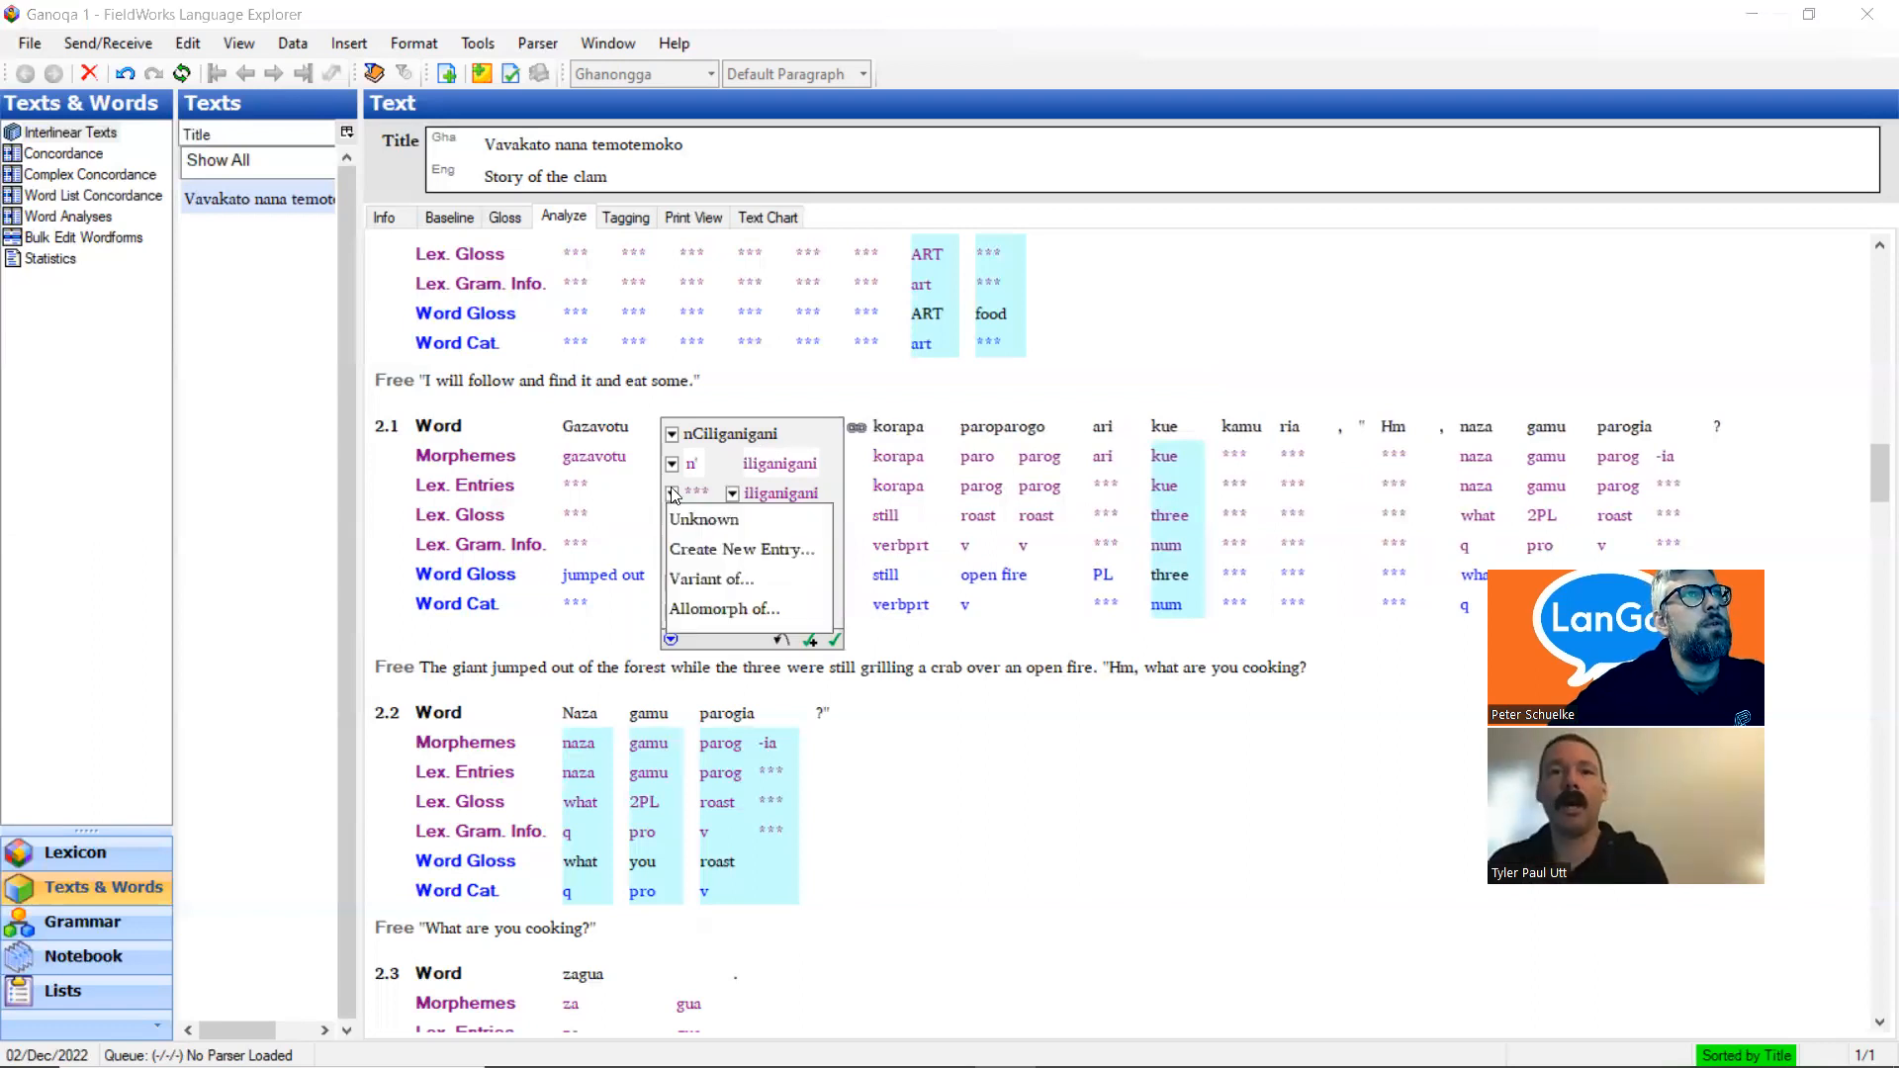
pyautogui.click(716, 548)
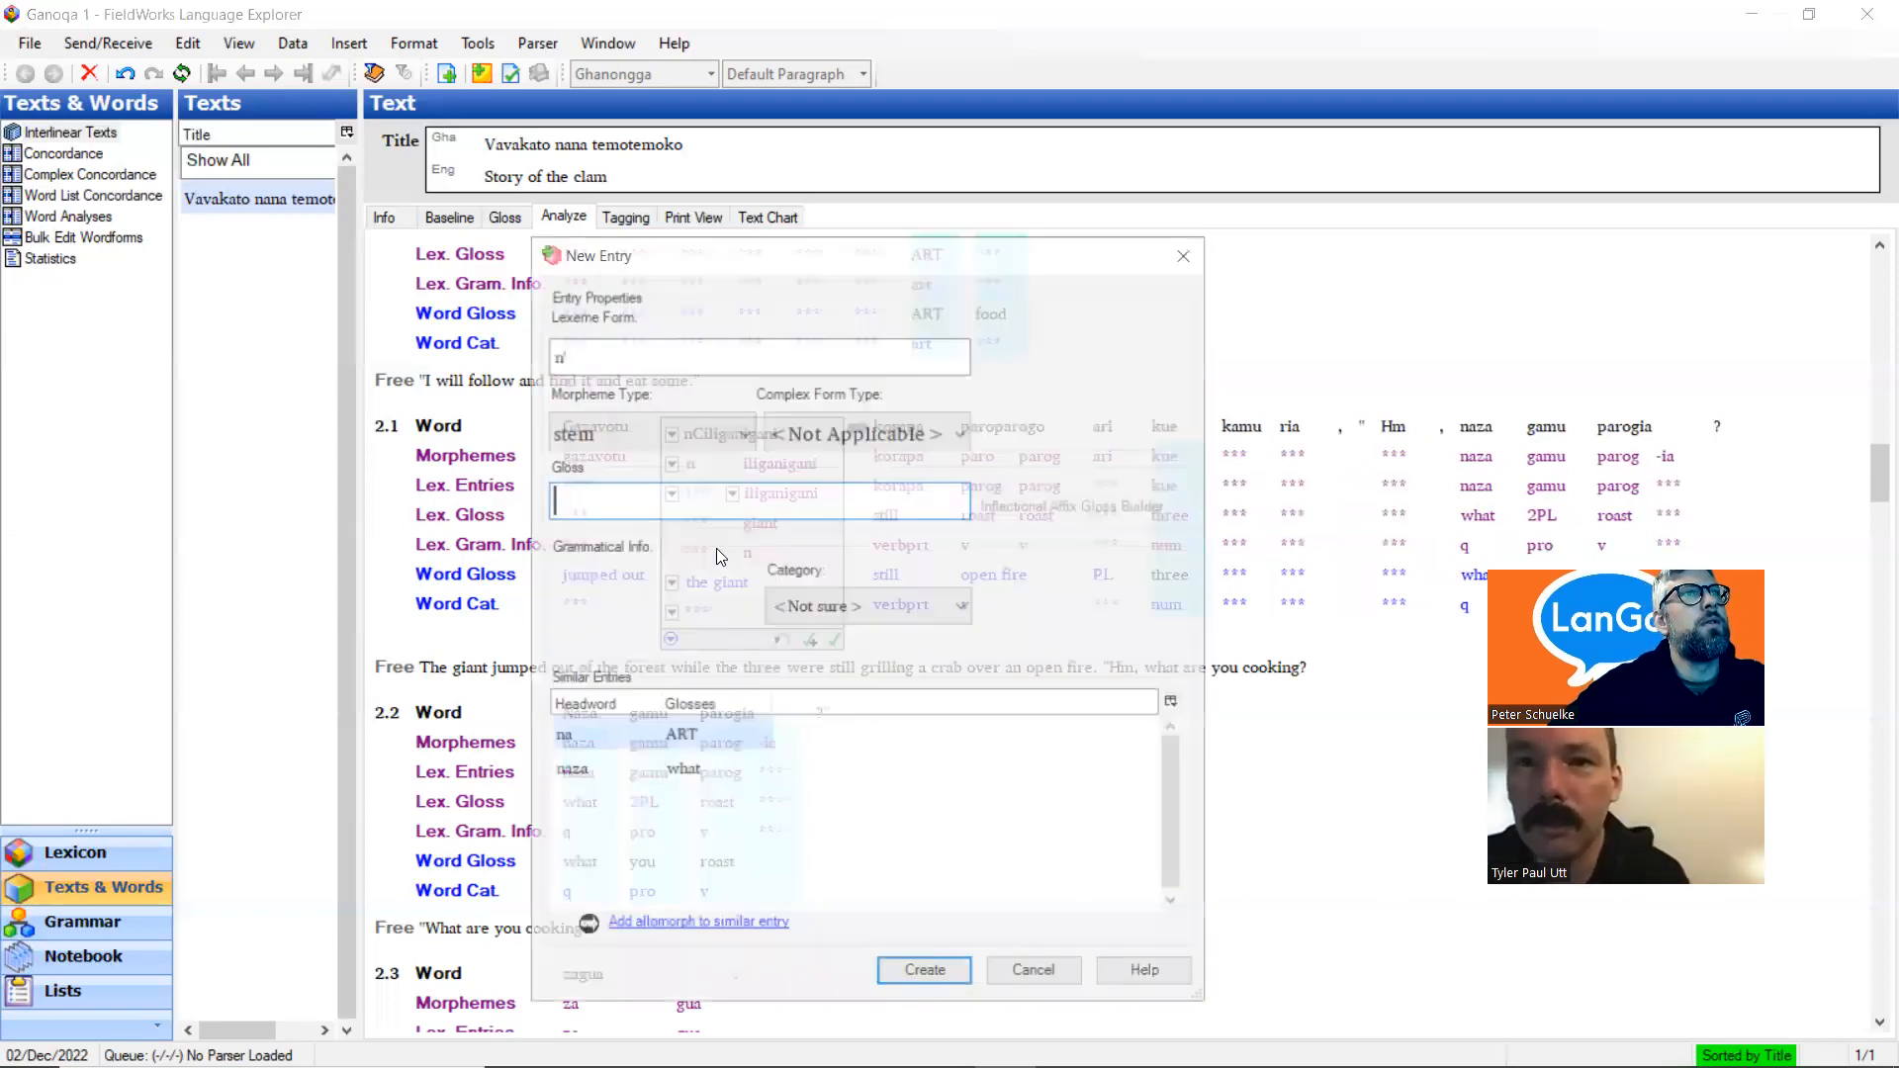
pyautogui.click(1182, 256)
# Link the morpheme n' to the lexicon by adding it as an allomorph of the article entry na
pyautogui.click(672, 493)
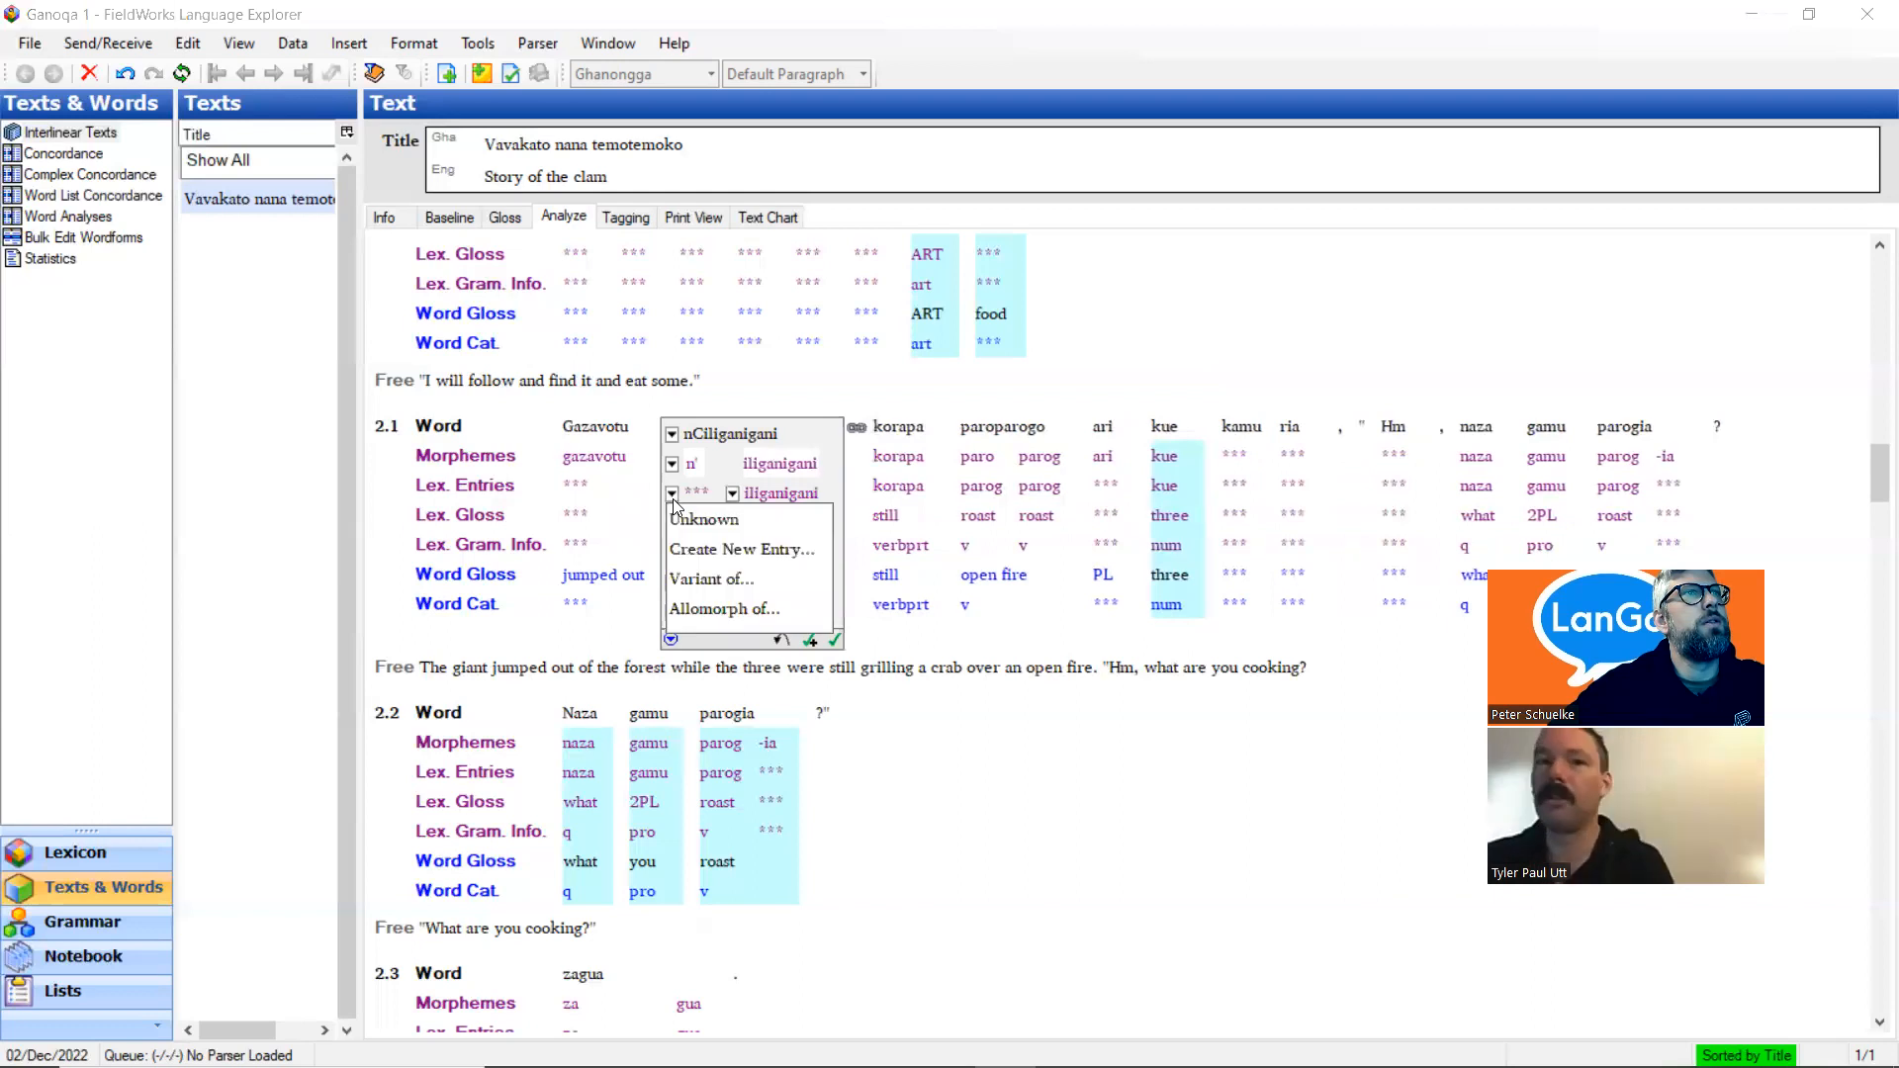
pyautogui.click(706, 609)
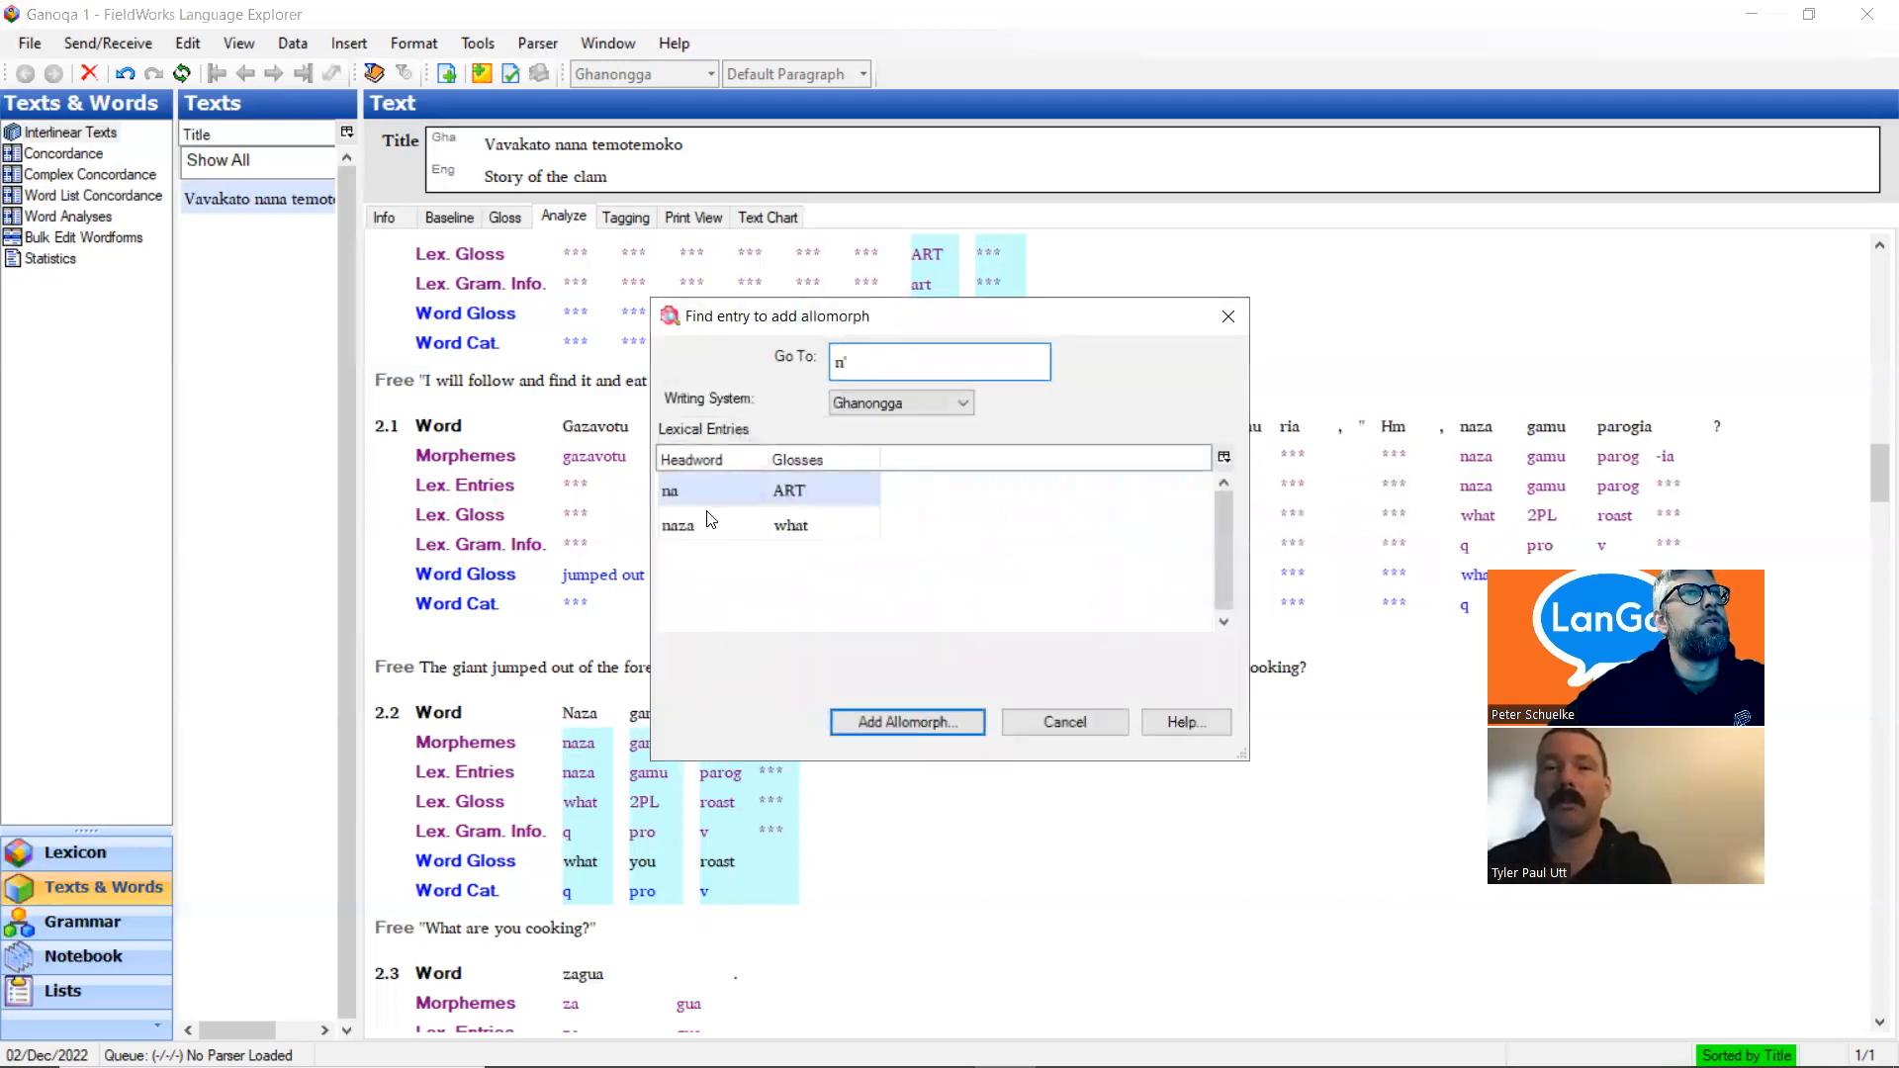
pyautogui.click(910, 723)
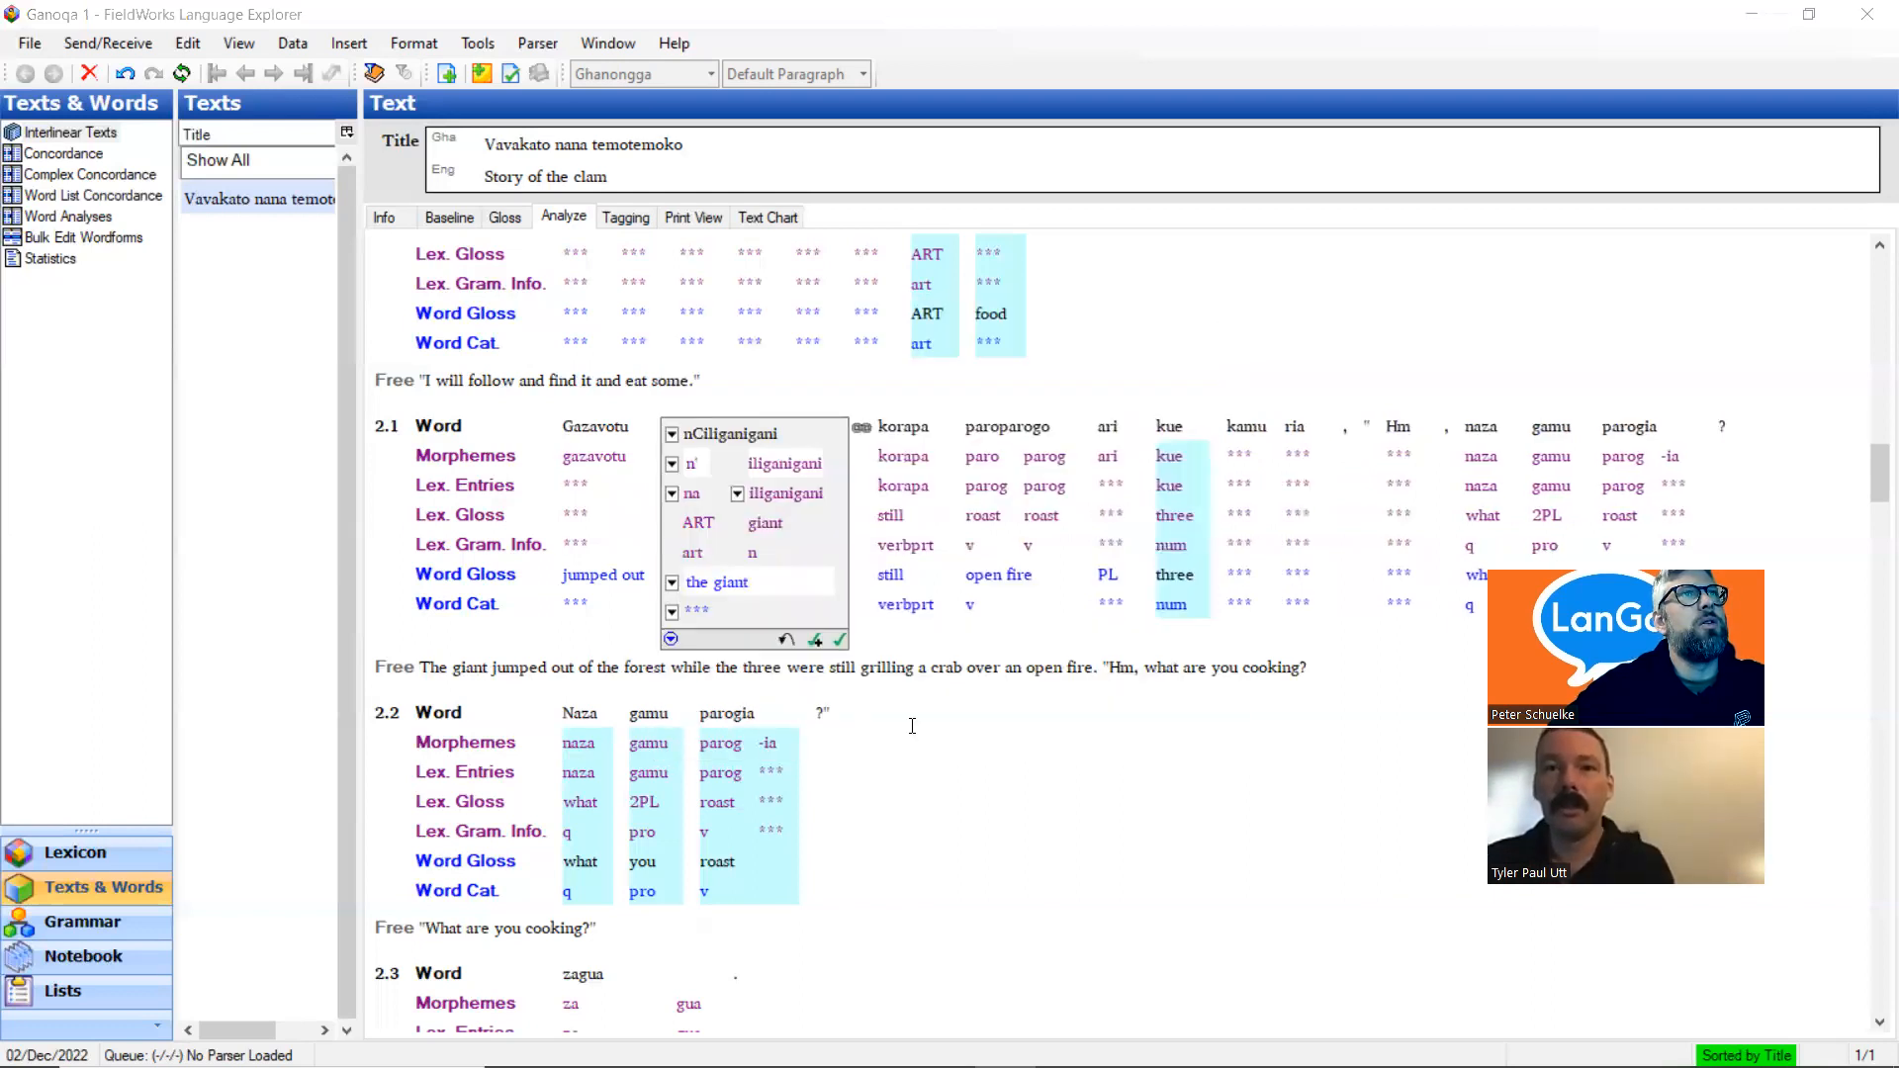
pyautogui.click(1335, 665)
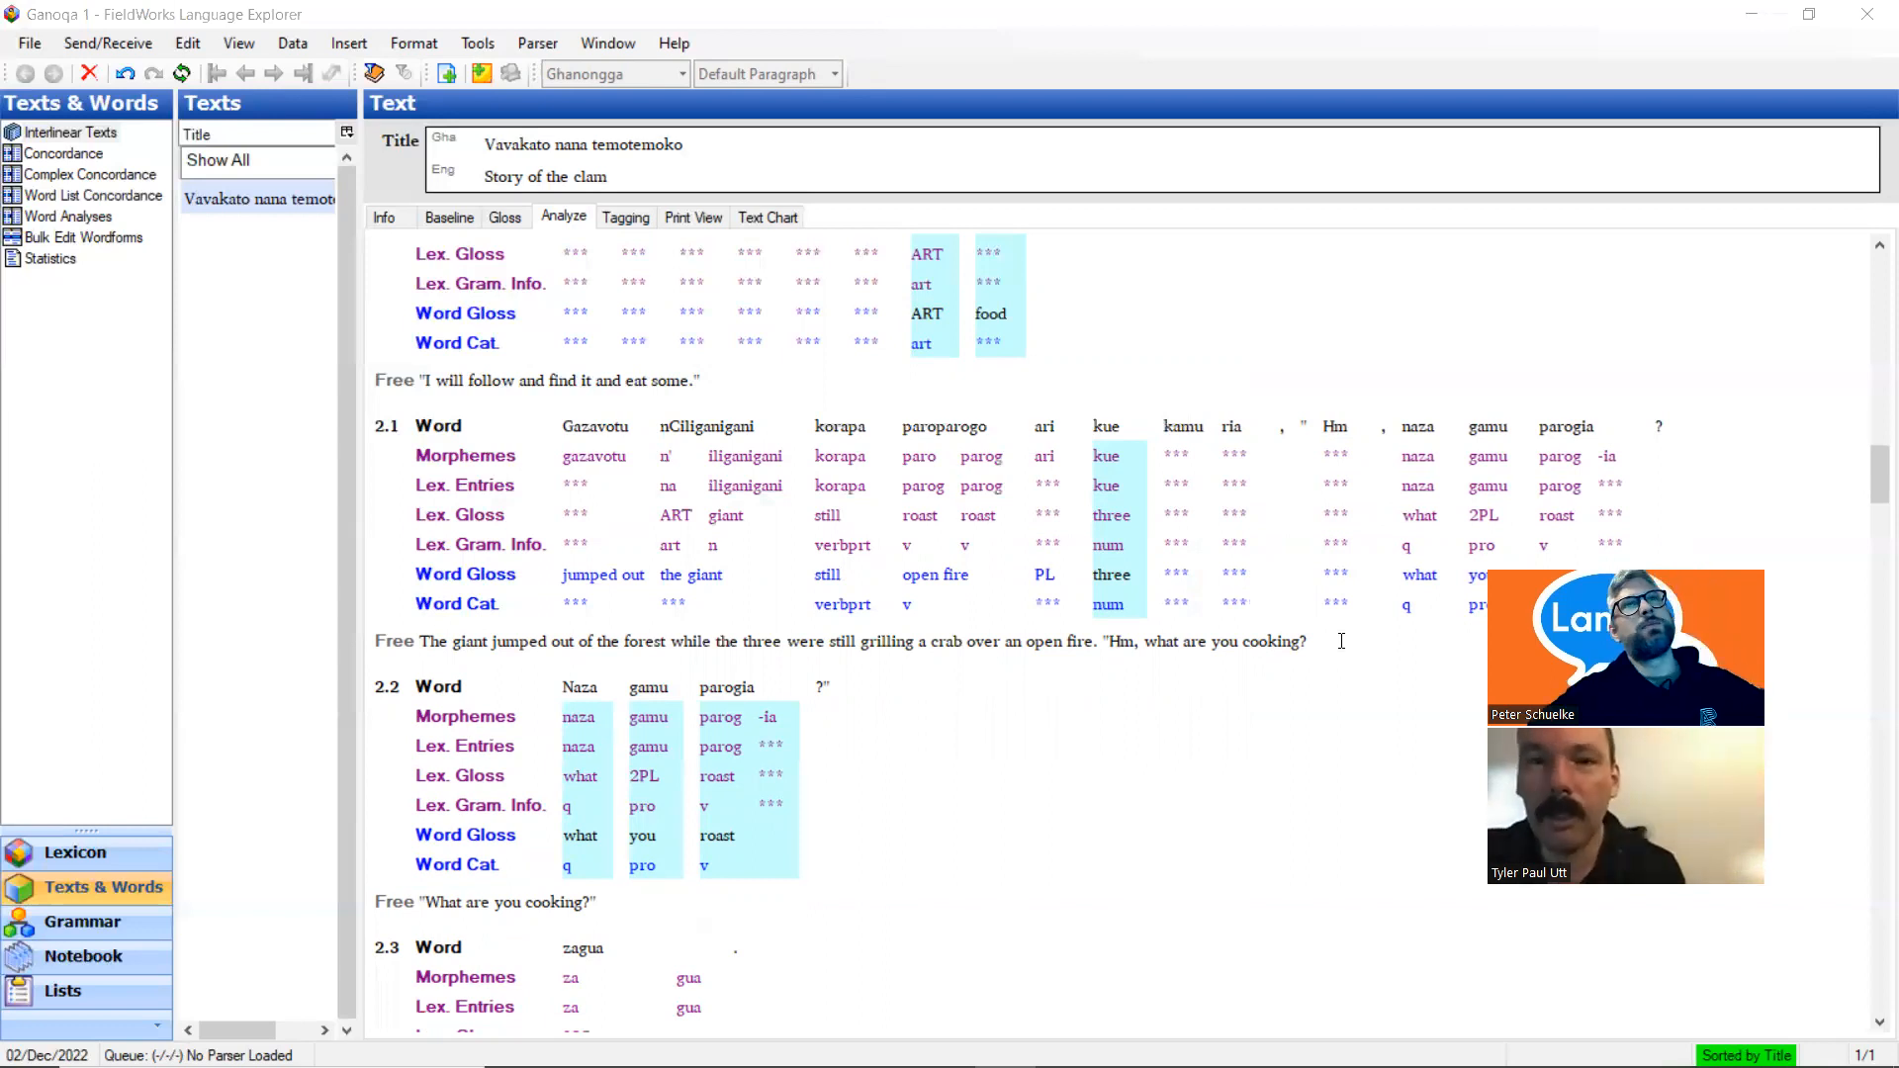
# Change the morpheme form of Mae in line 2.4 to lowercase mae
pyautogui.scroll(-5, 914, 696)
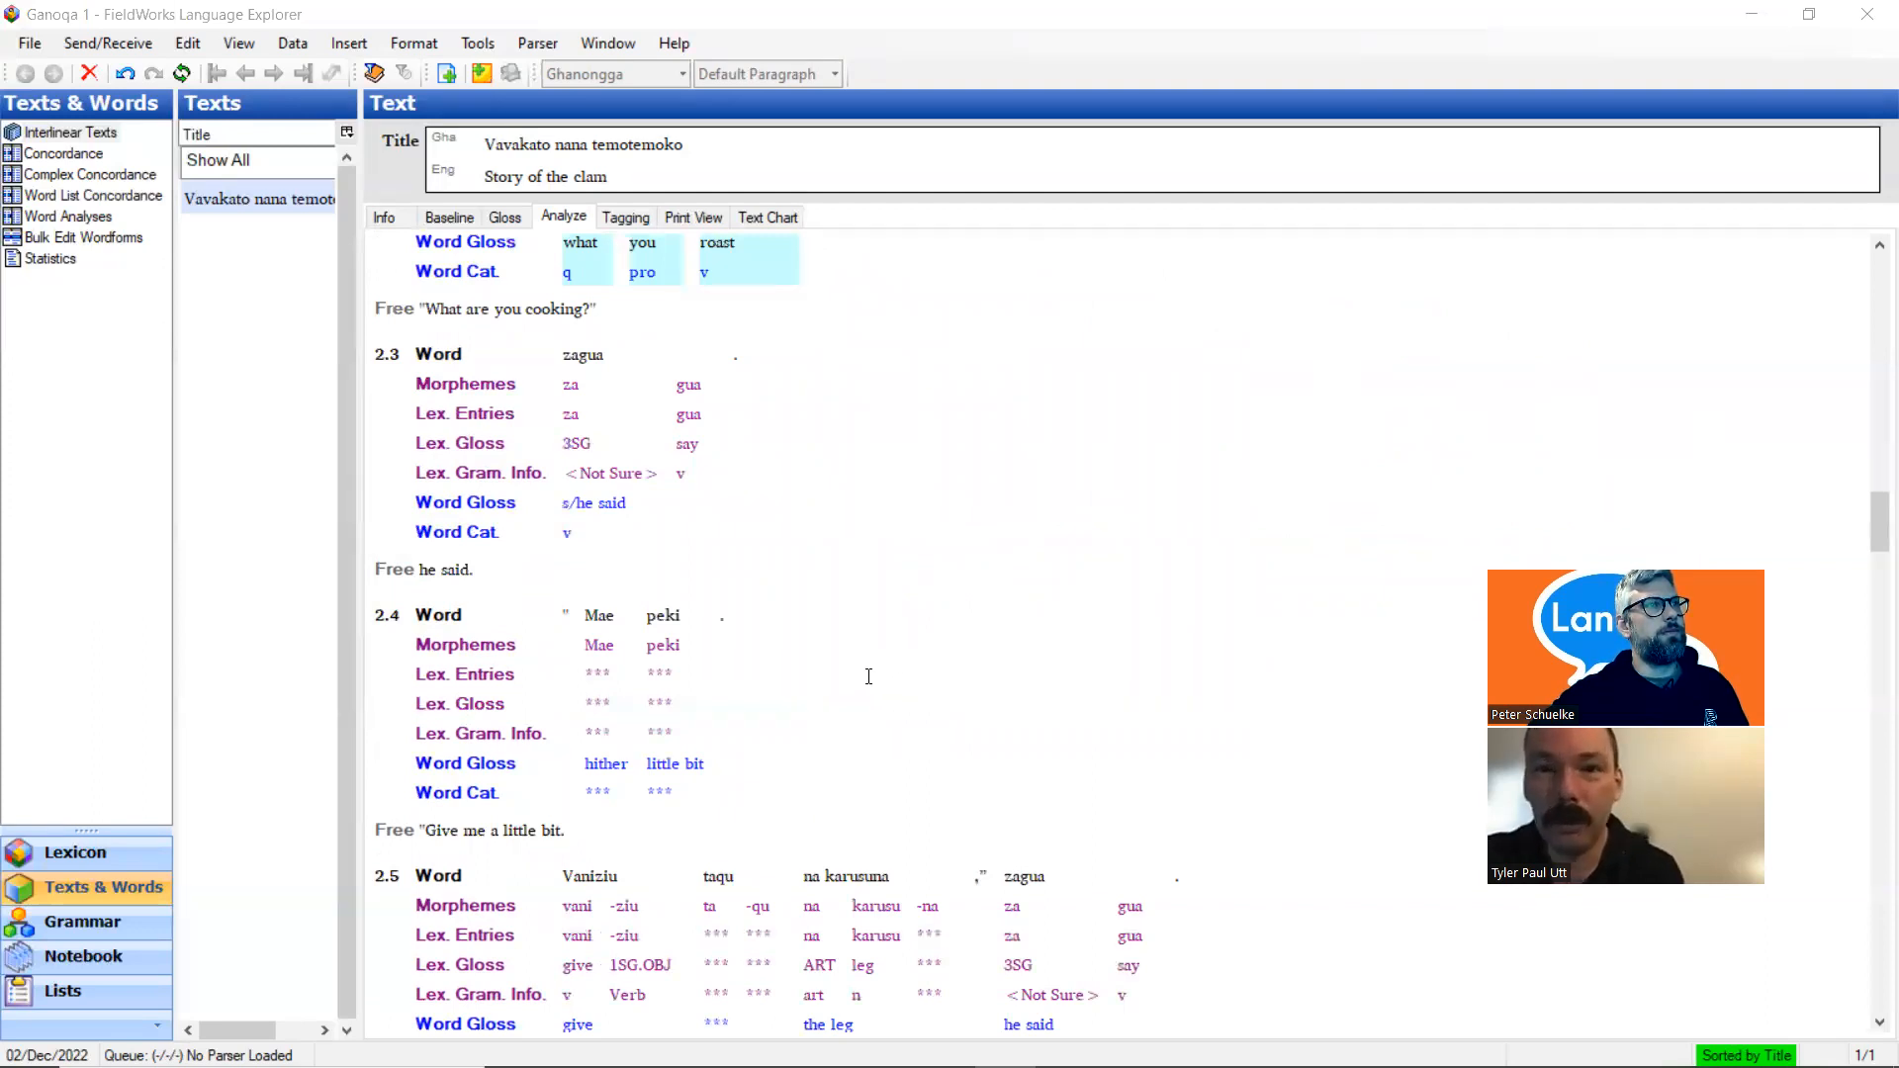
pyautogui.click(620, 668)
pyautogui.click(598, 683)
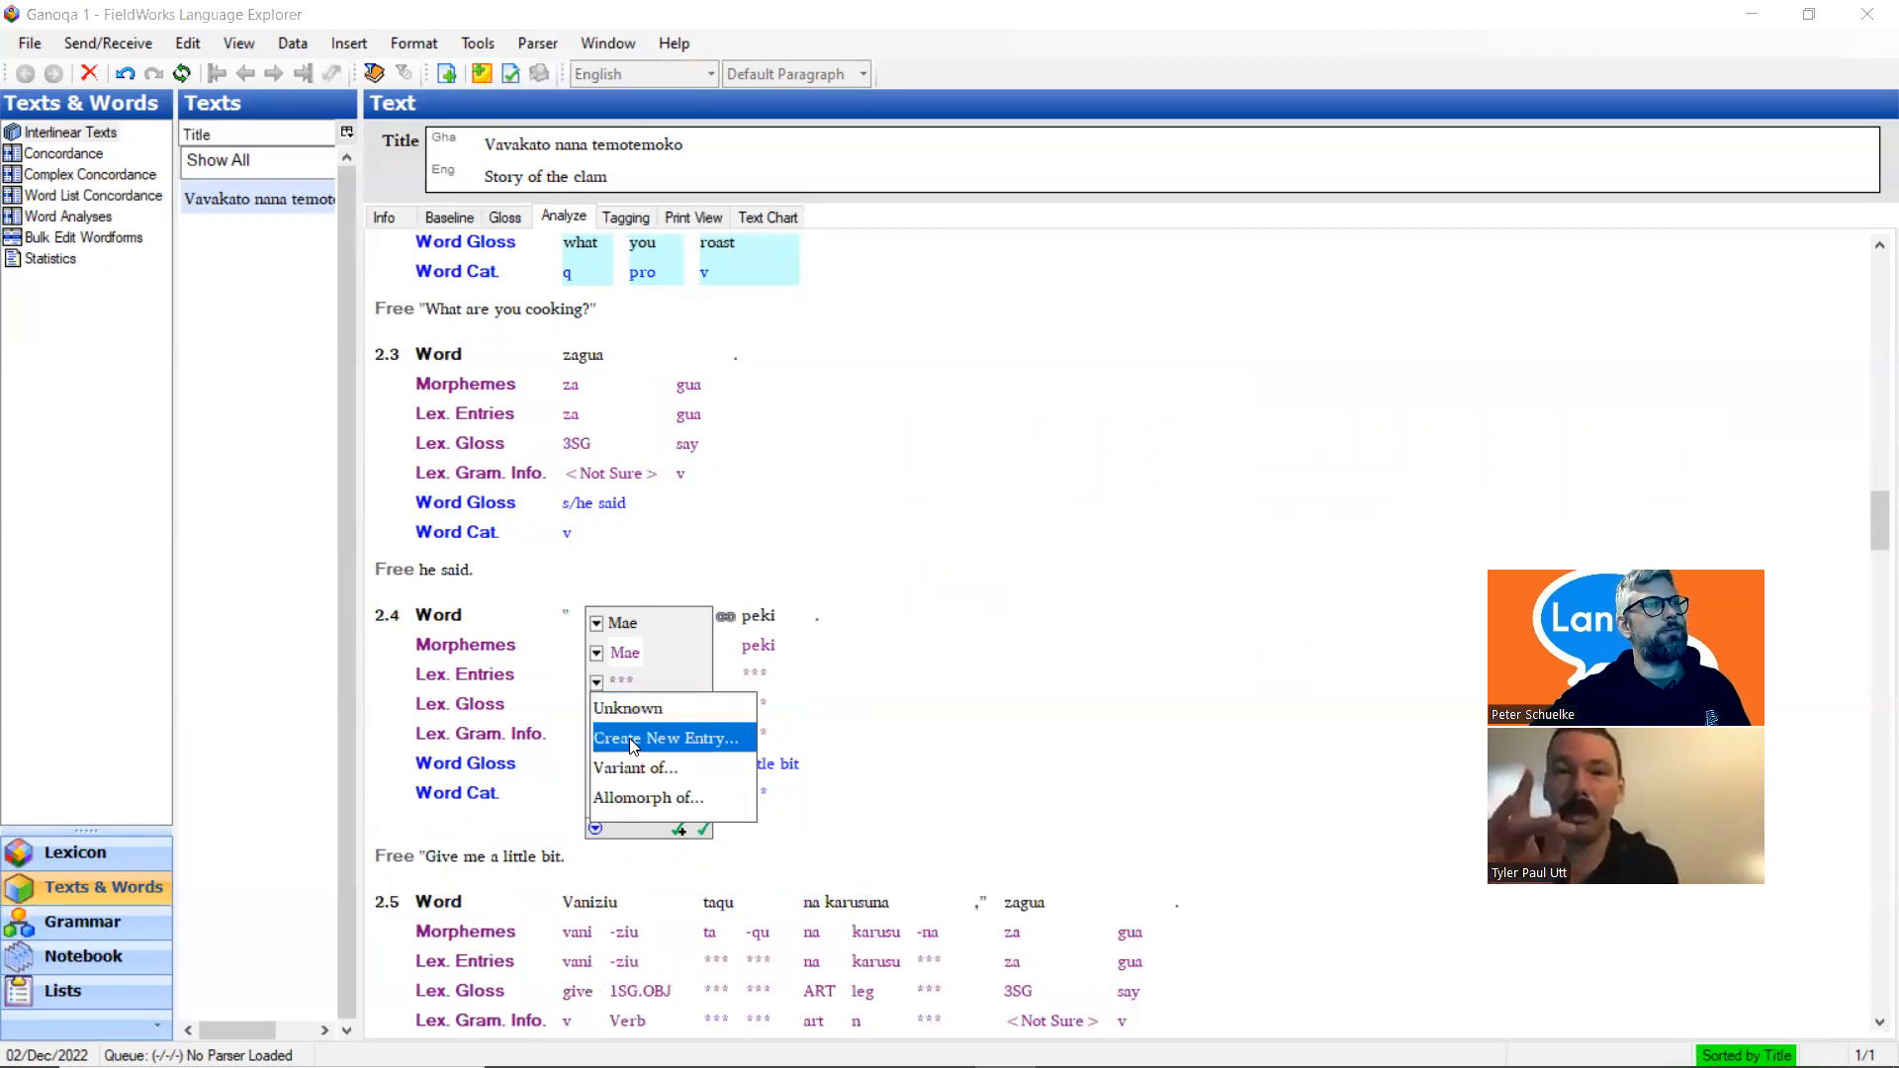
pyautogui.click(629, 709)
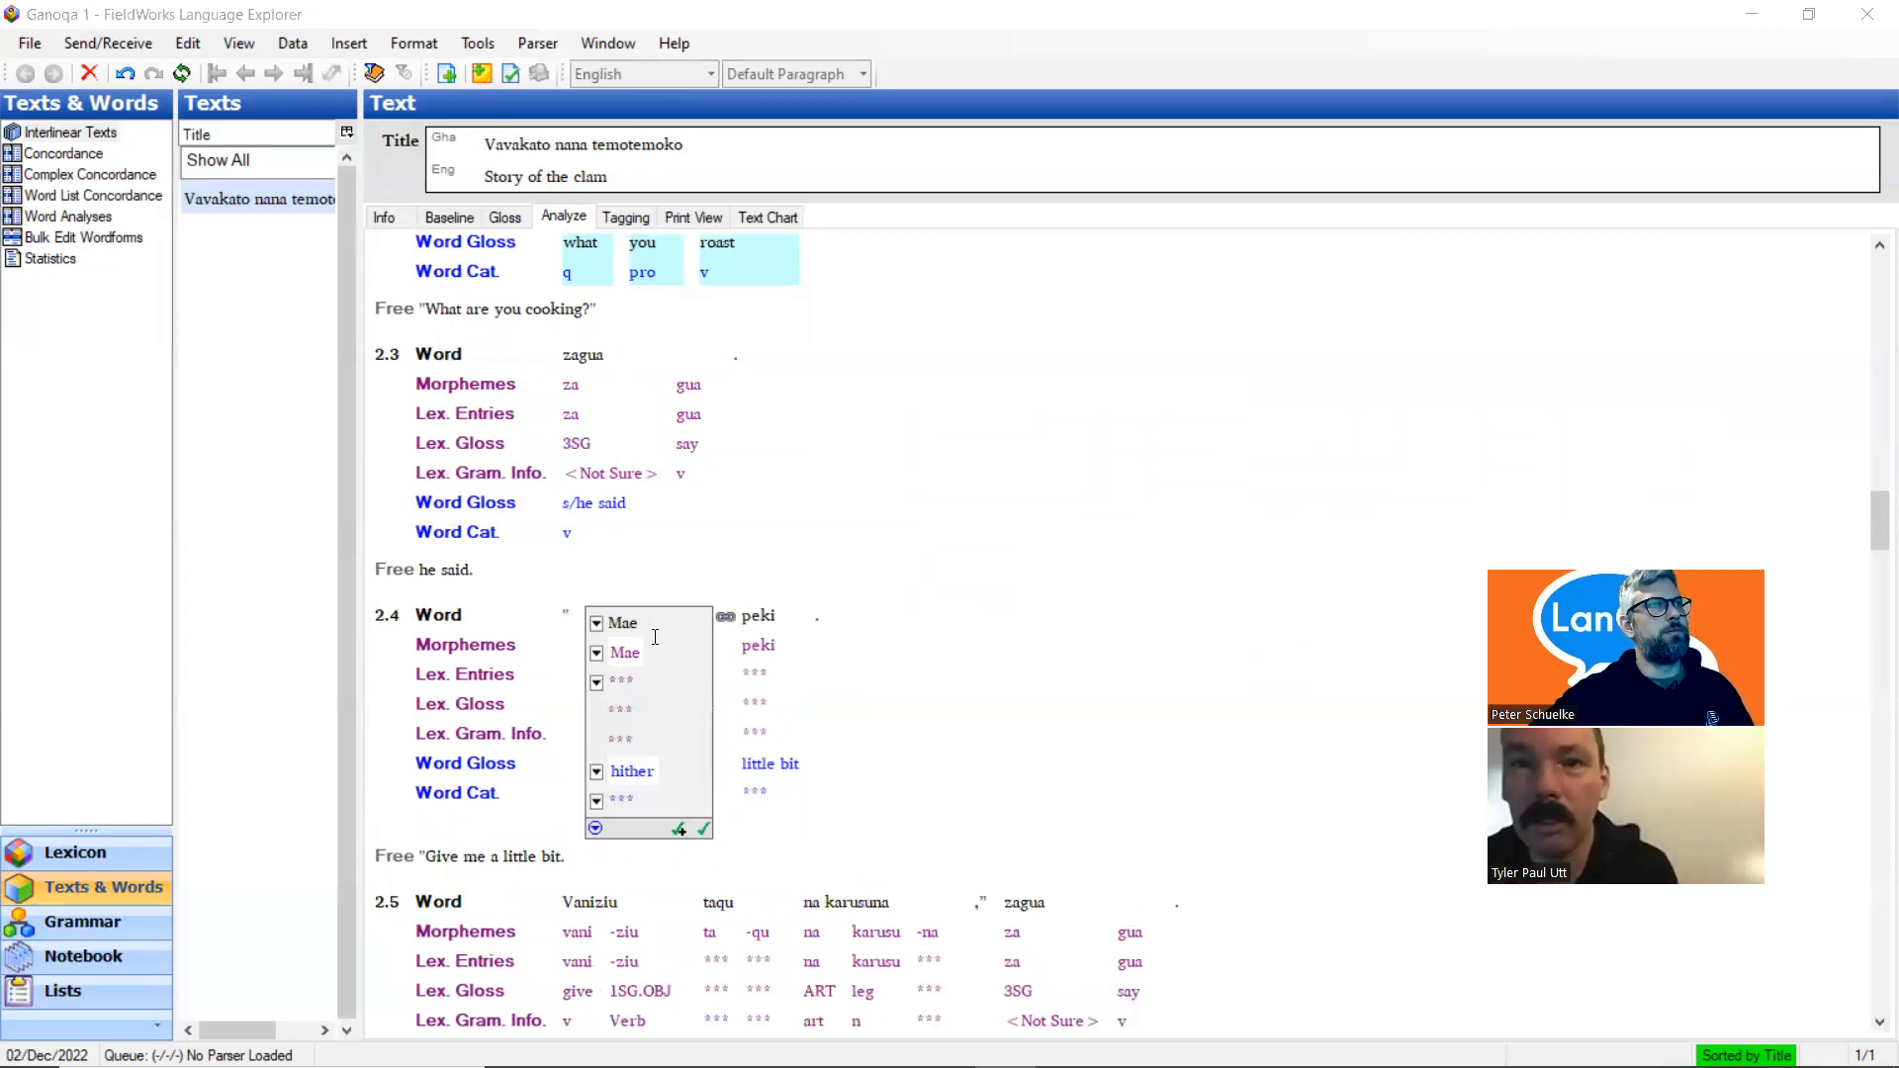
pyautogui.click(622, 652)
pyautogui.press('BackSpace')
pyautogui.write('m')
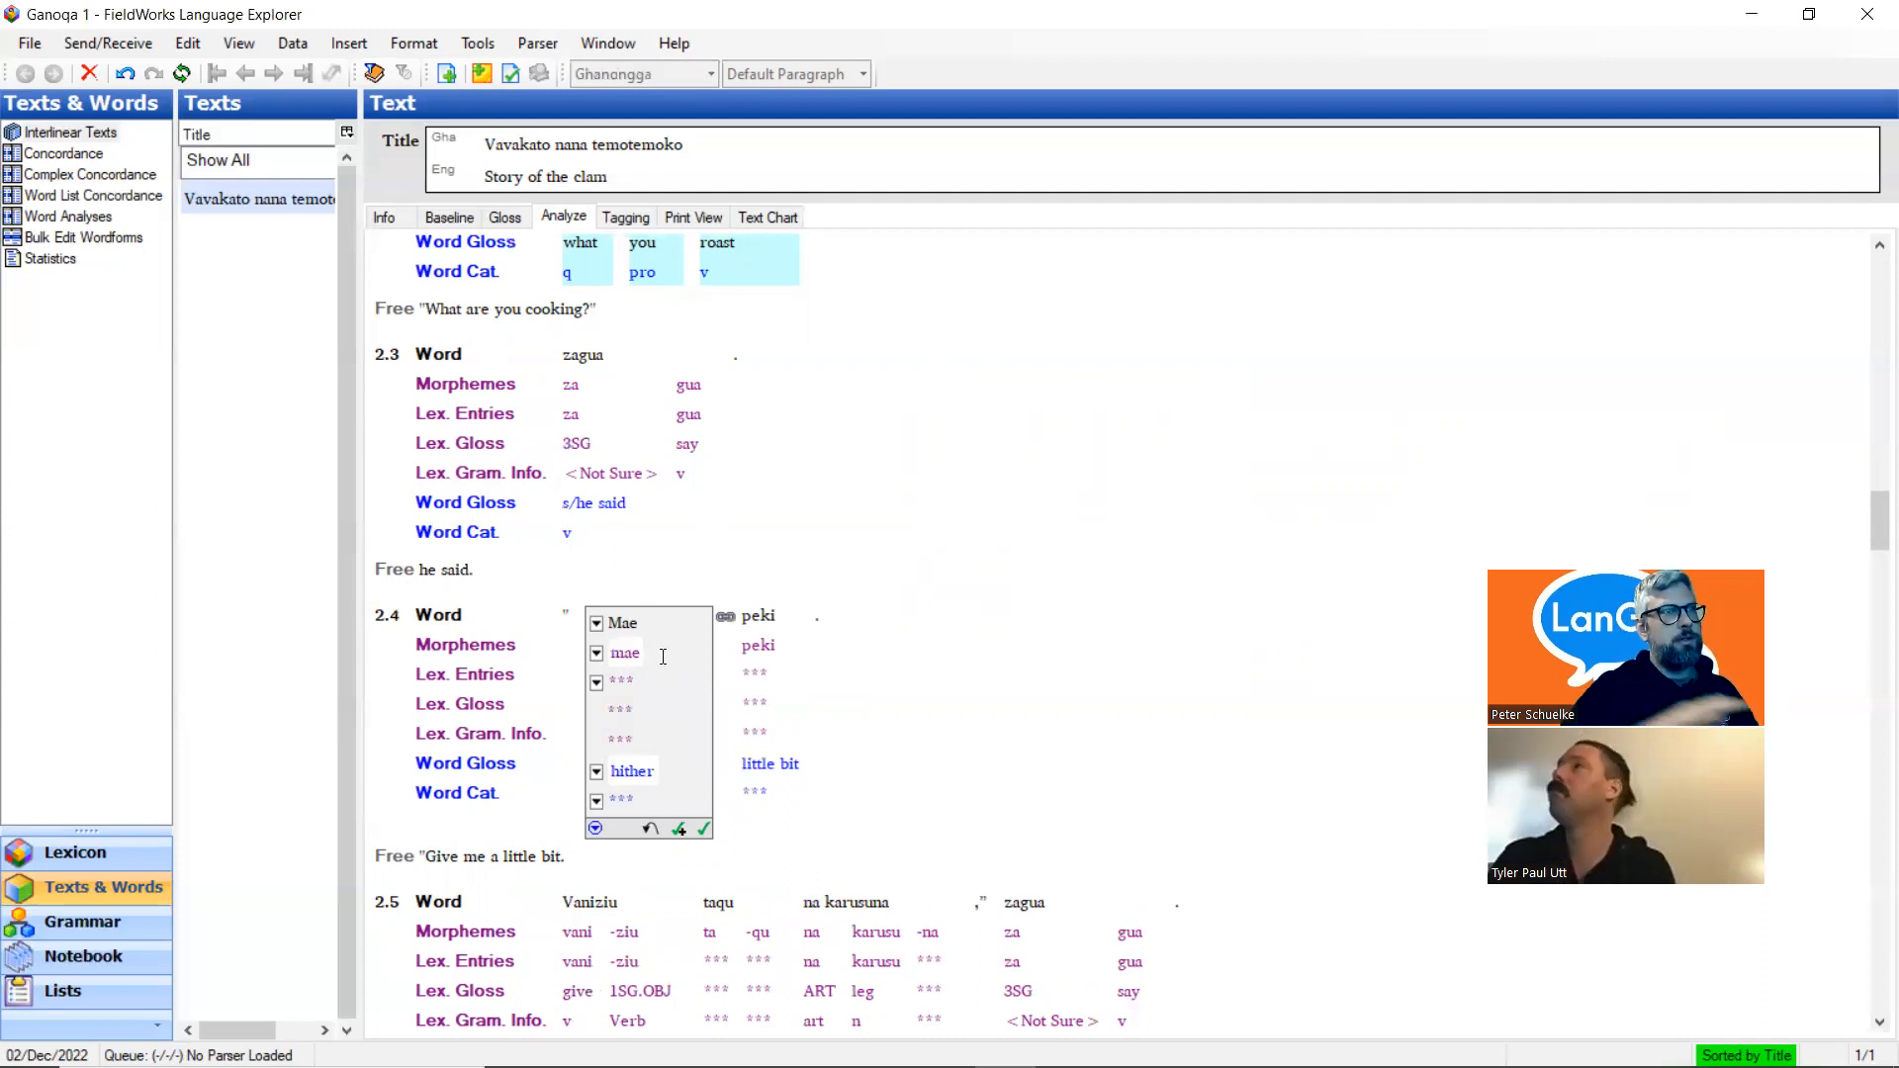
# Create a lexicon entry for the stem mae in line 2.4, glossed "hither", leaving its category as Not sure
pyautogui.click(596, 684)
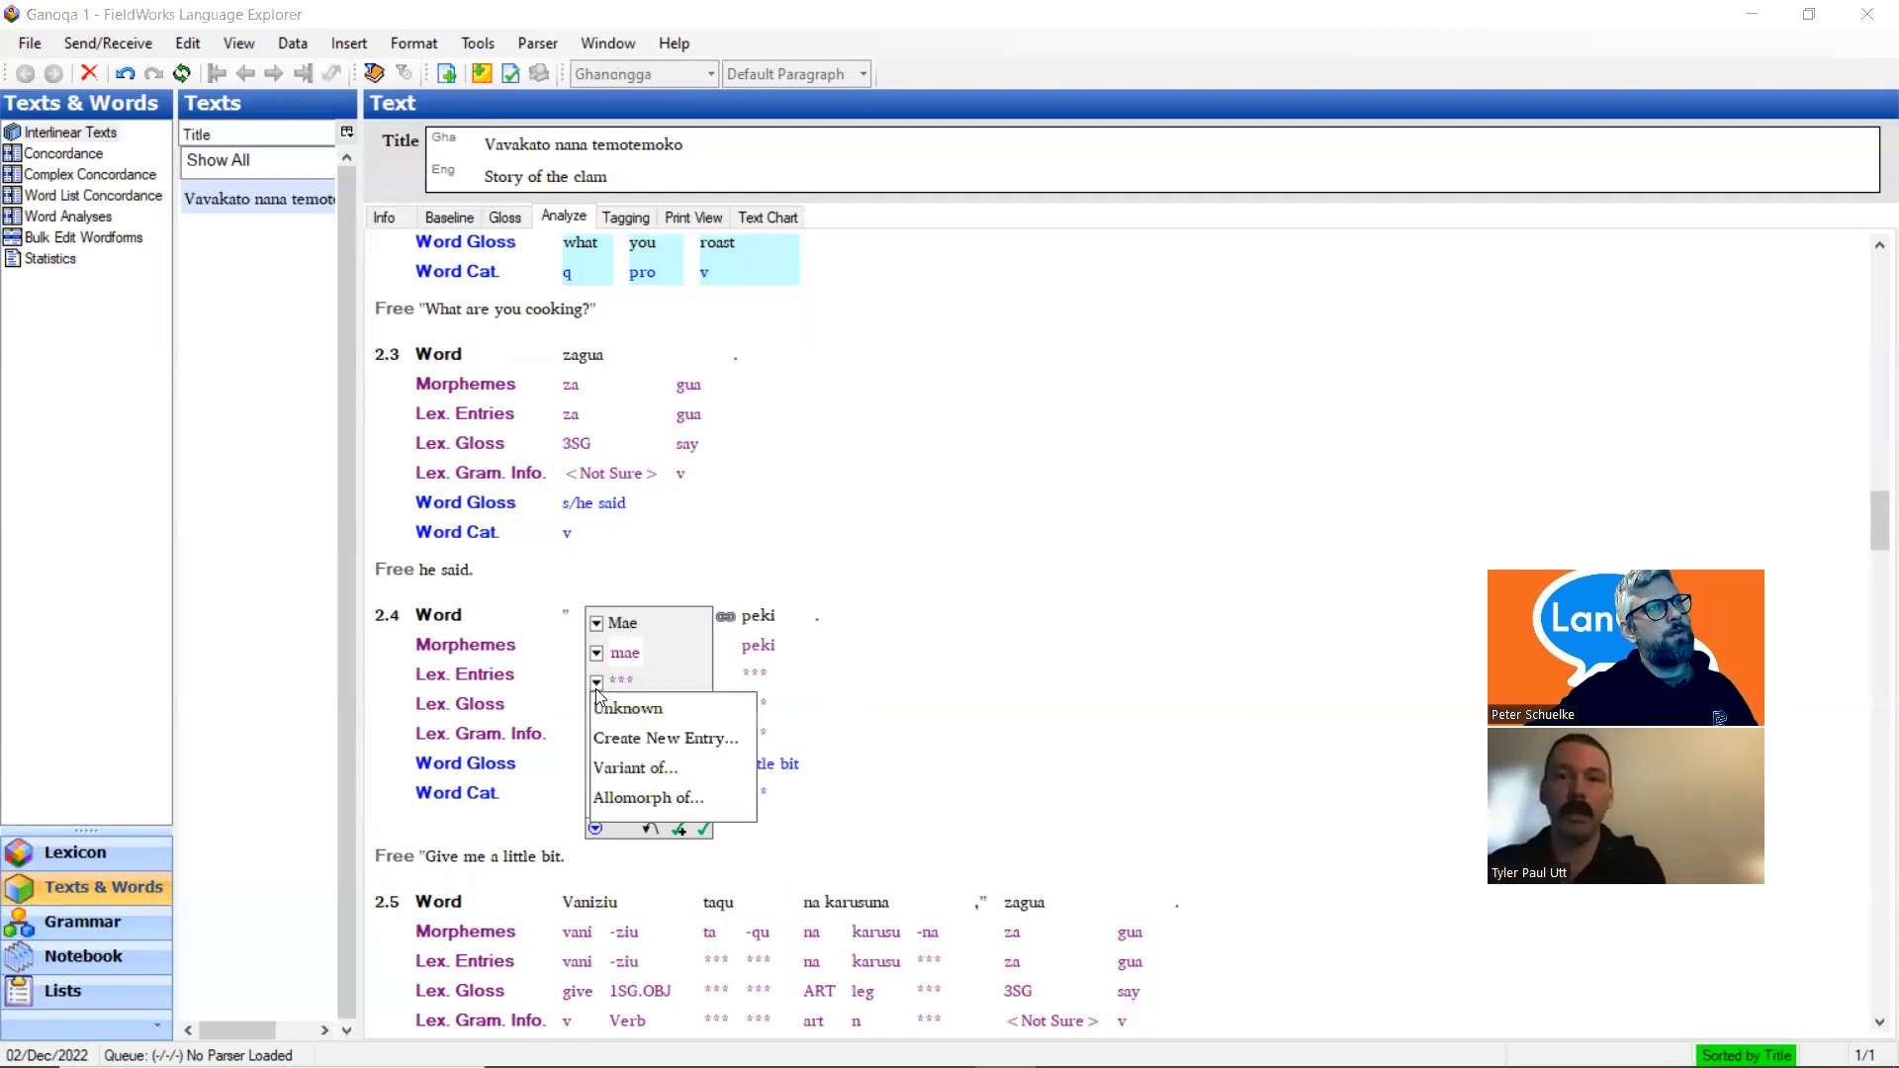
pyautogui.click(669, 739)
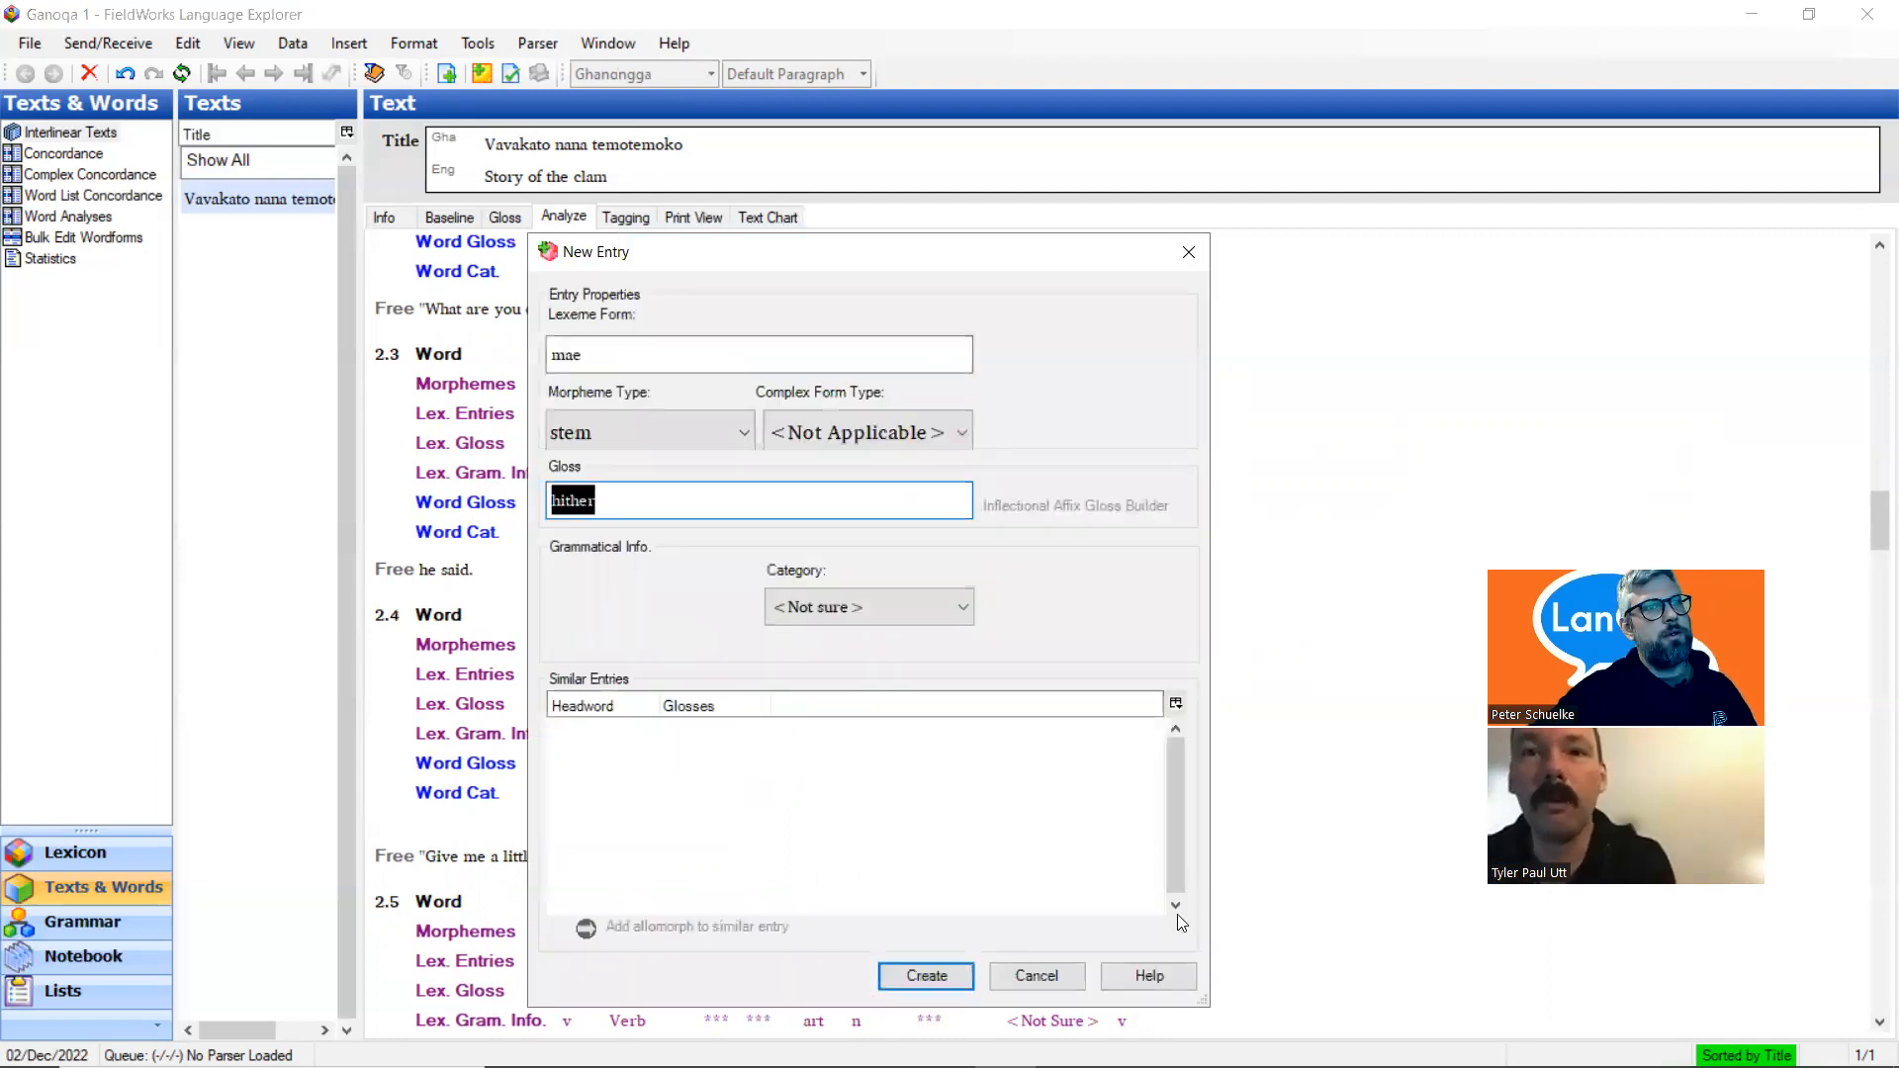
pyautogui.click(865, 610)
pyautogui.click(864, 609)
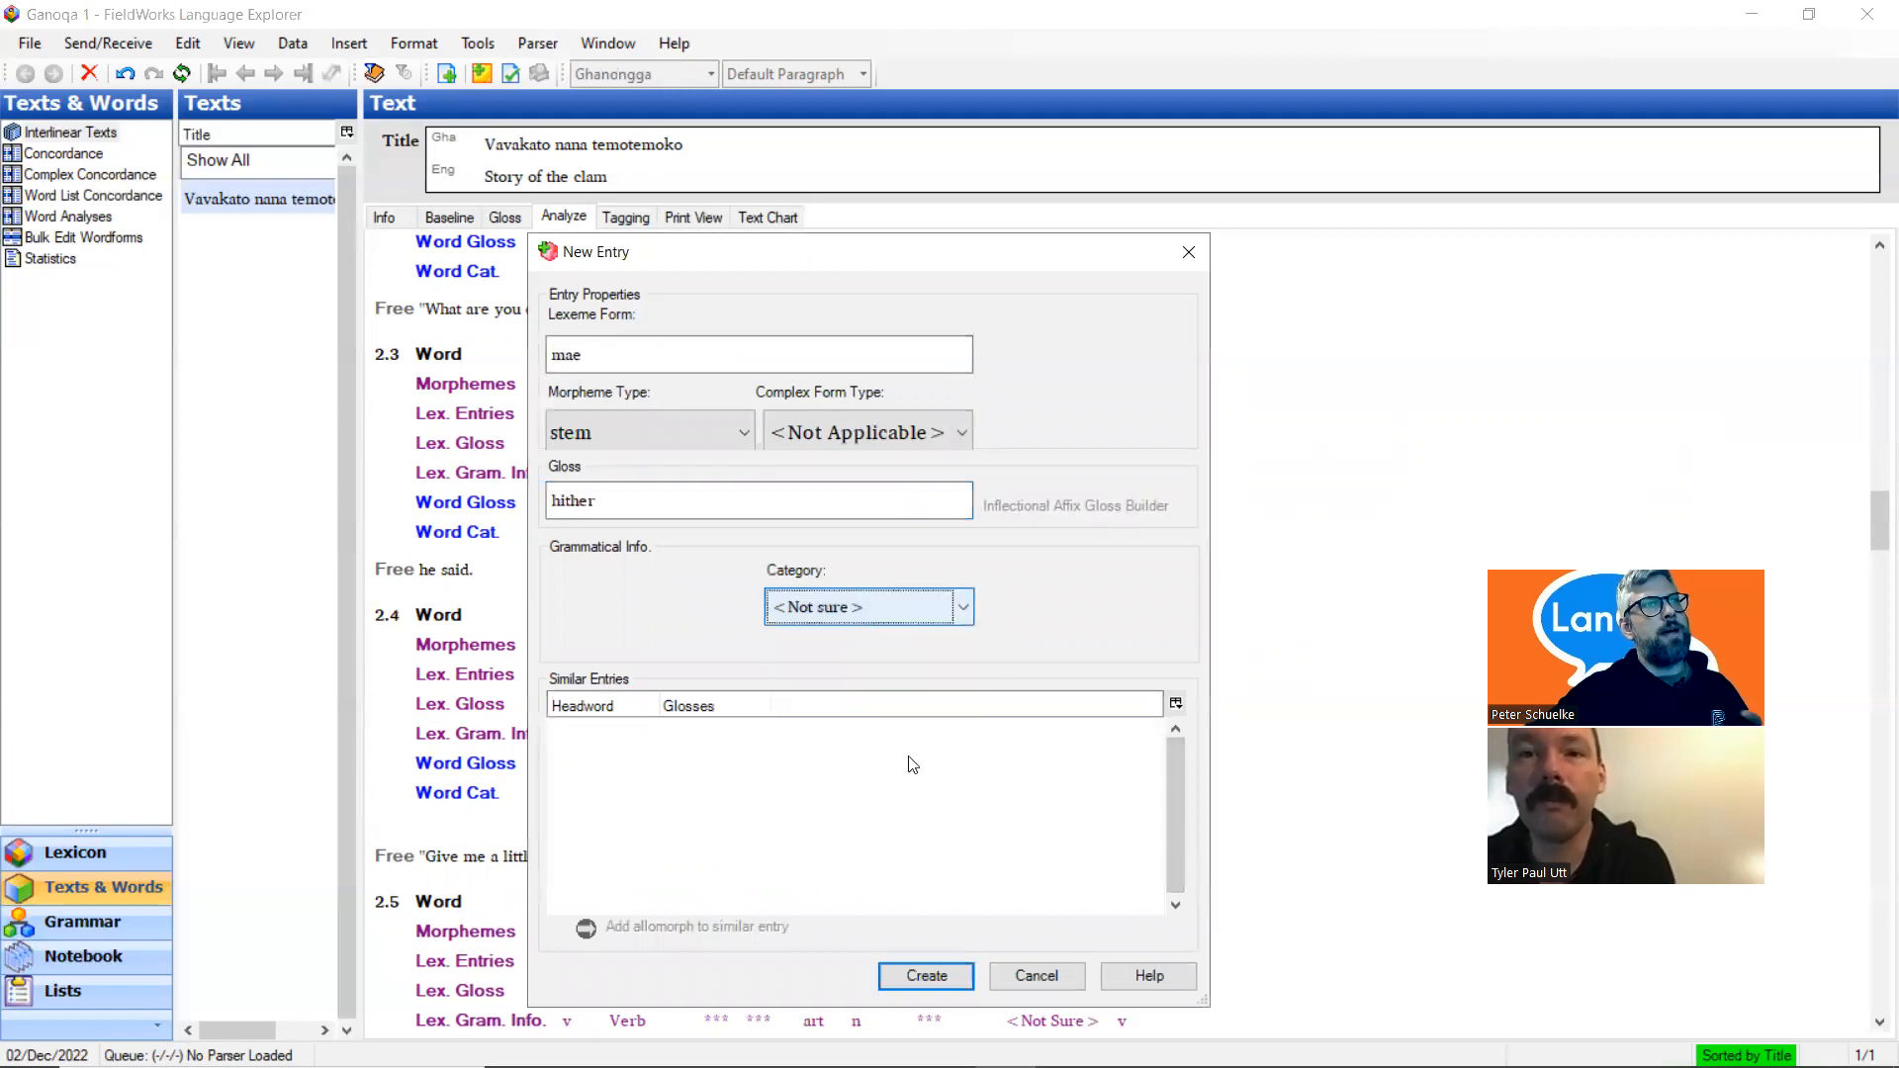
pyautogui.click(924, 974)
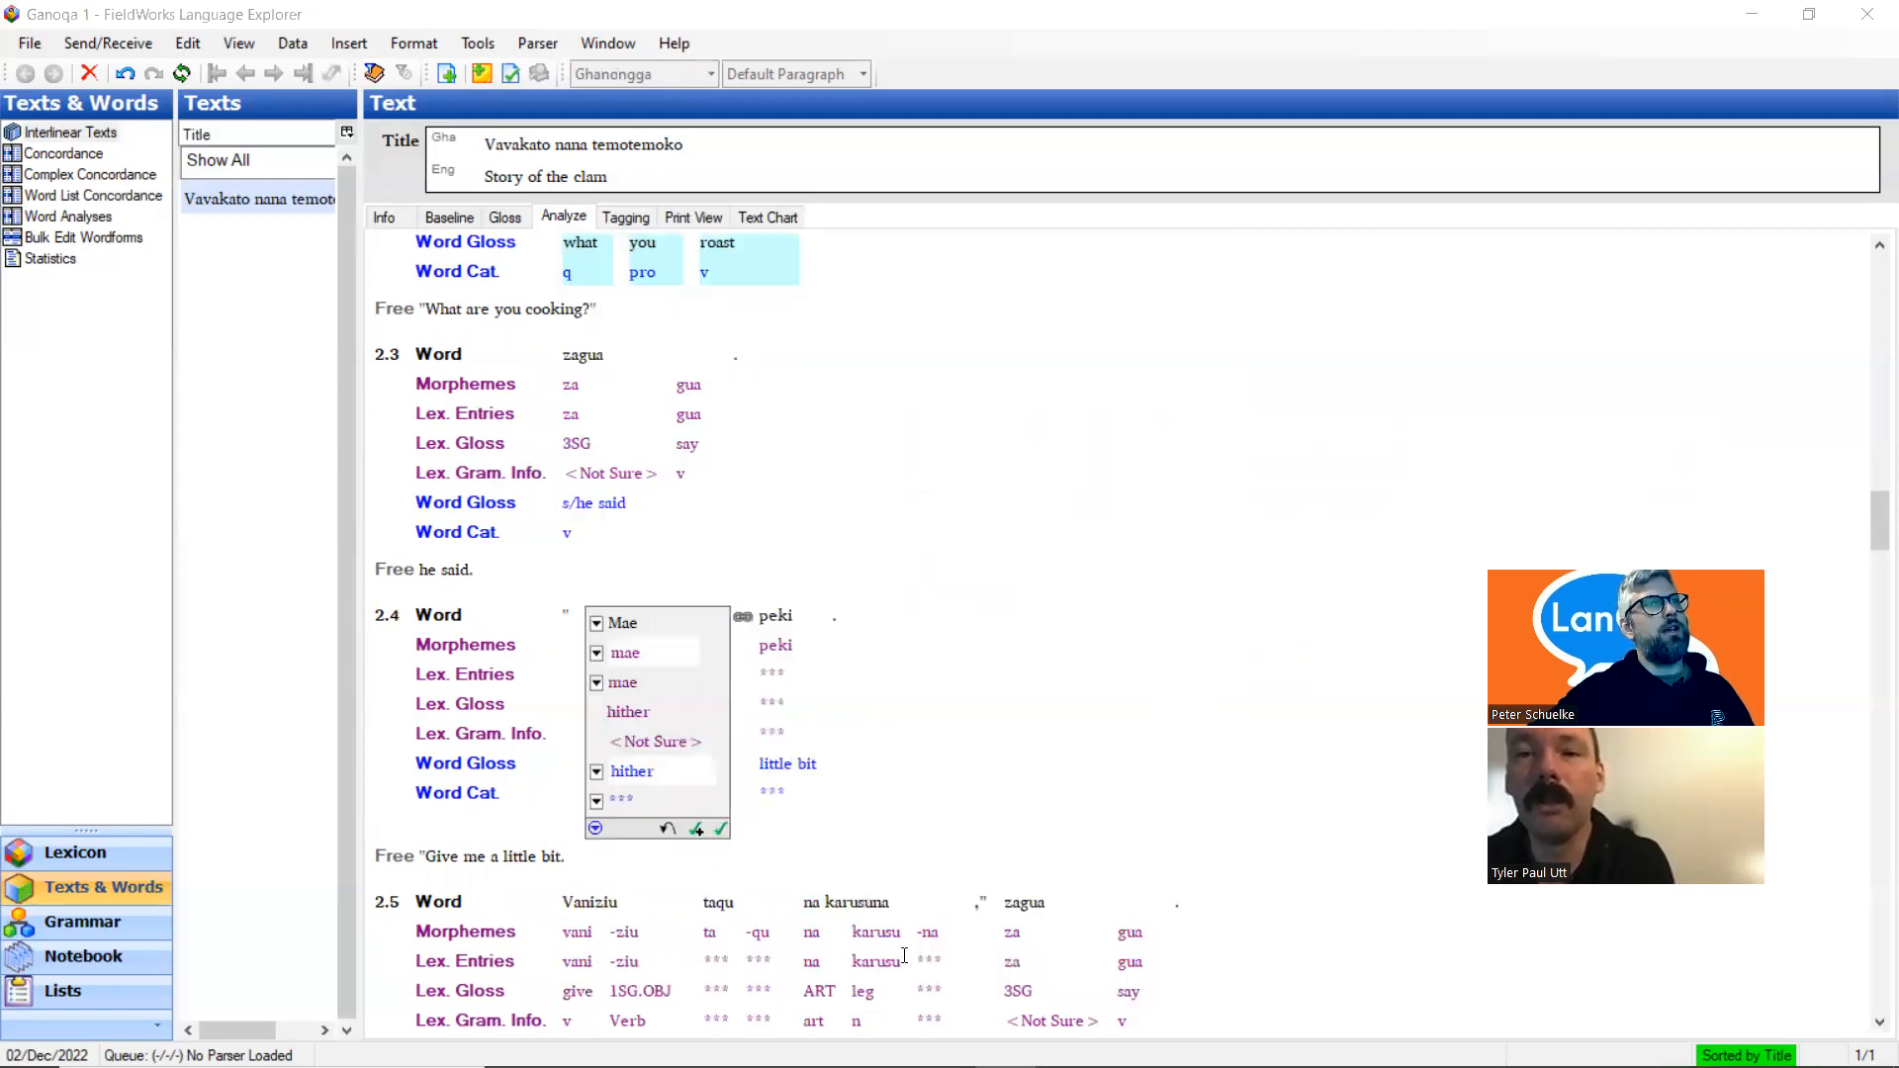
pyautogui.click(583, 853)
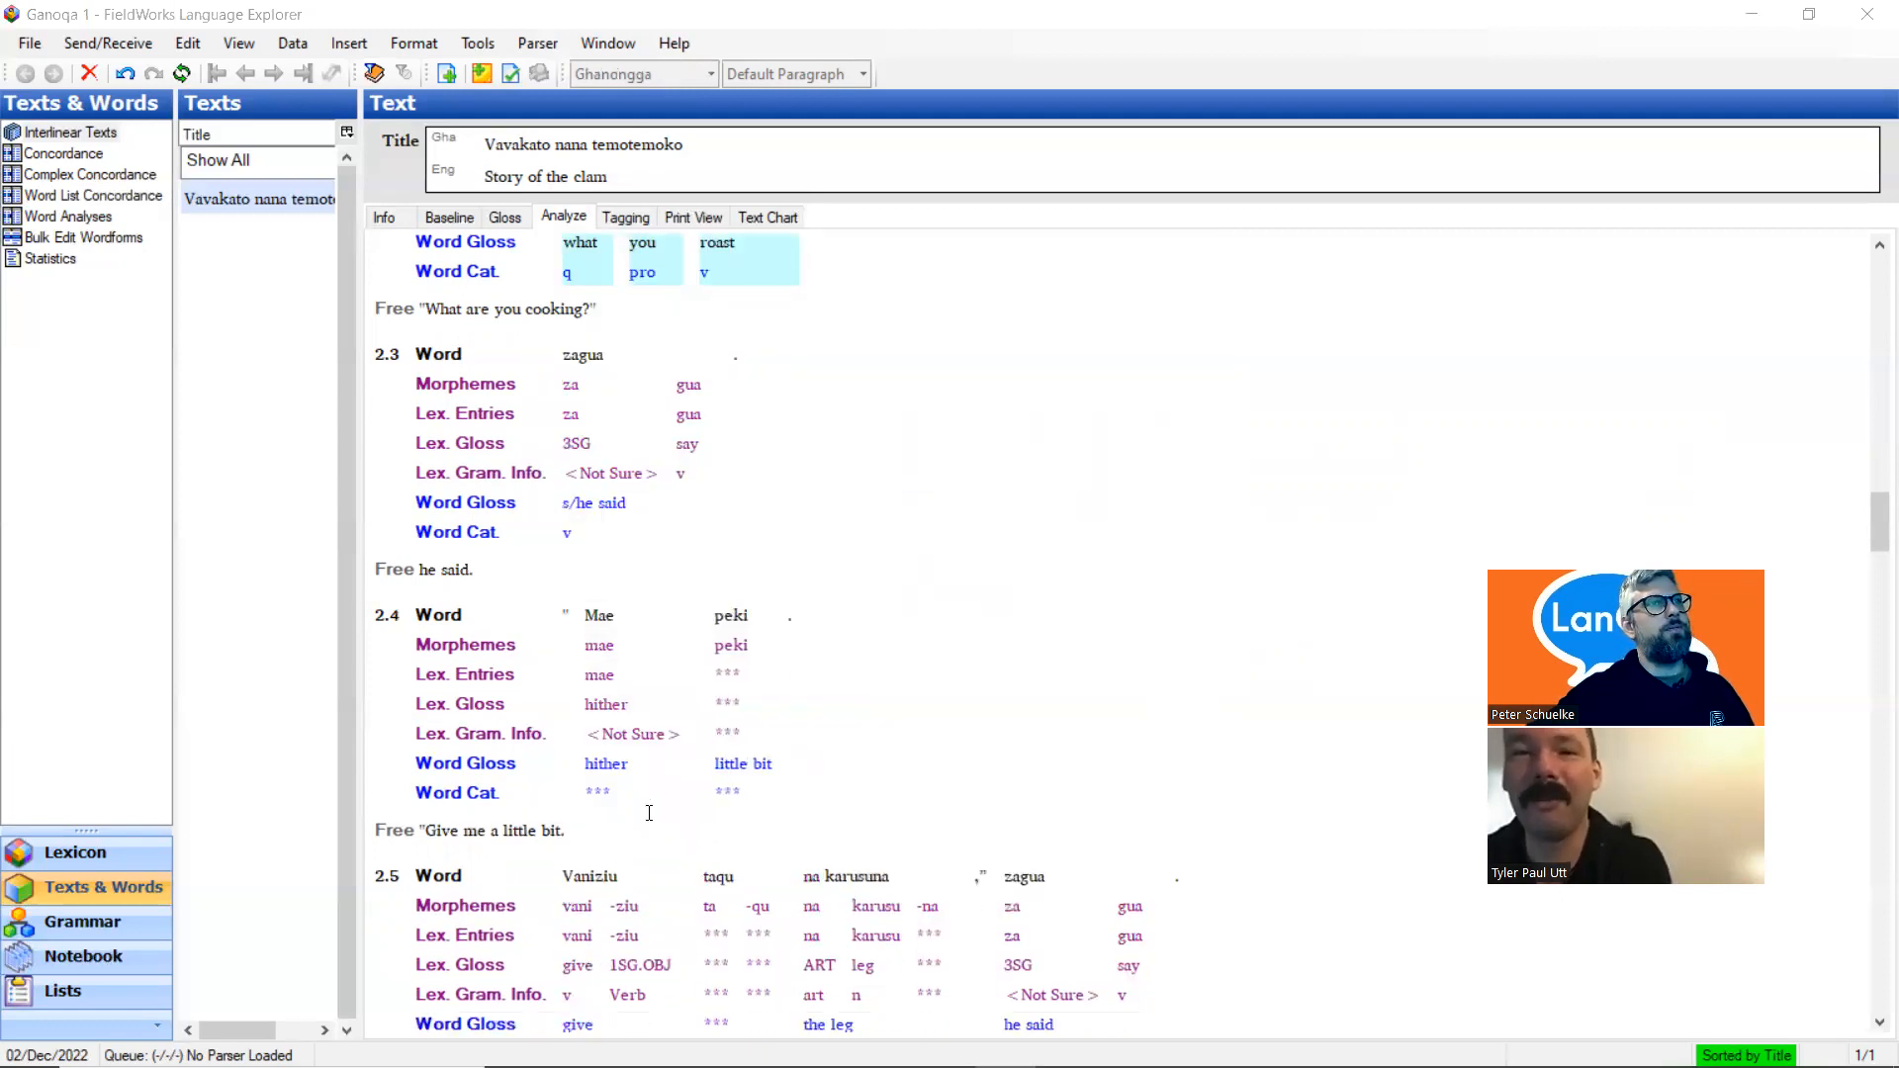
# Create a lexicon entry for peki in line 2.4, glossed "little bit"
pyautogui.click(754, 678)
pyautogui.click(727, 682)
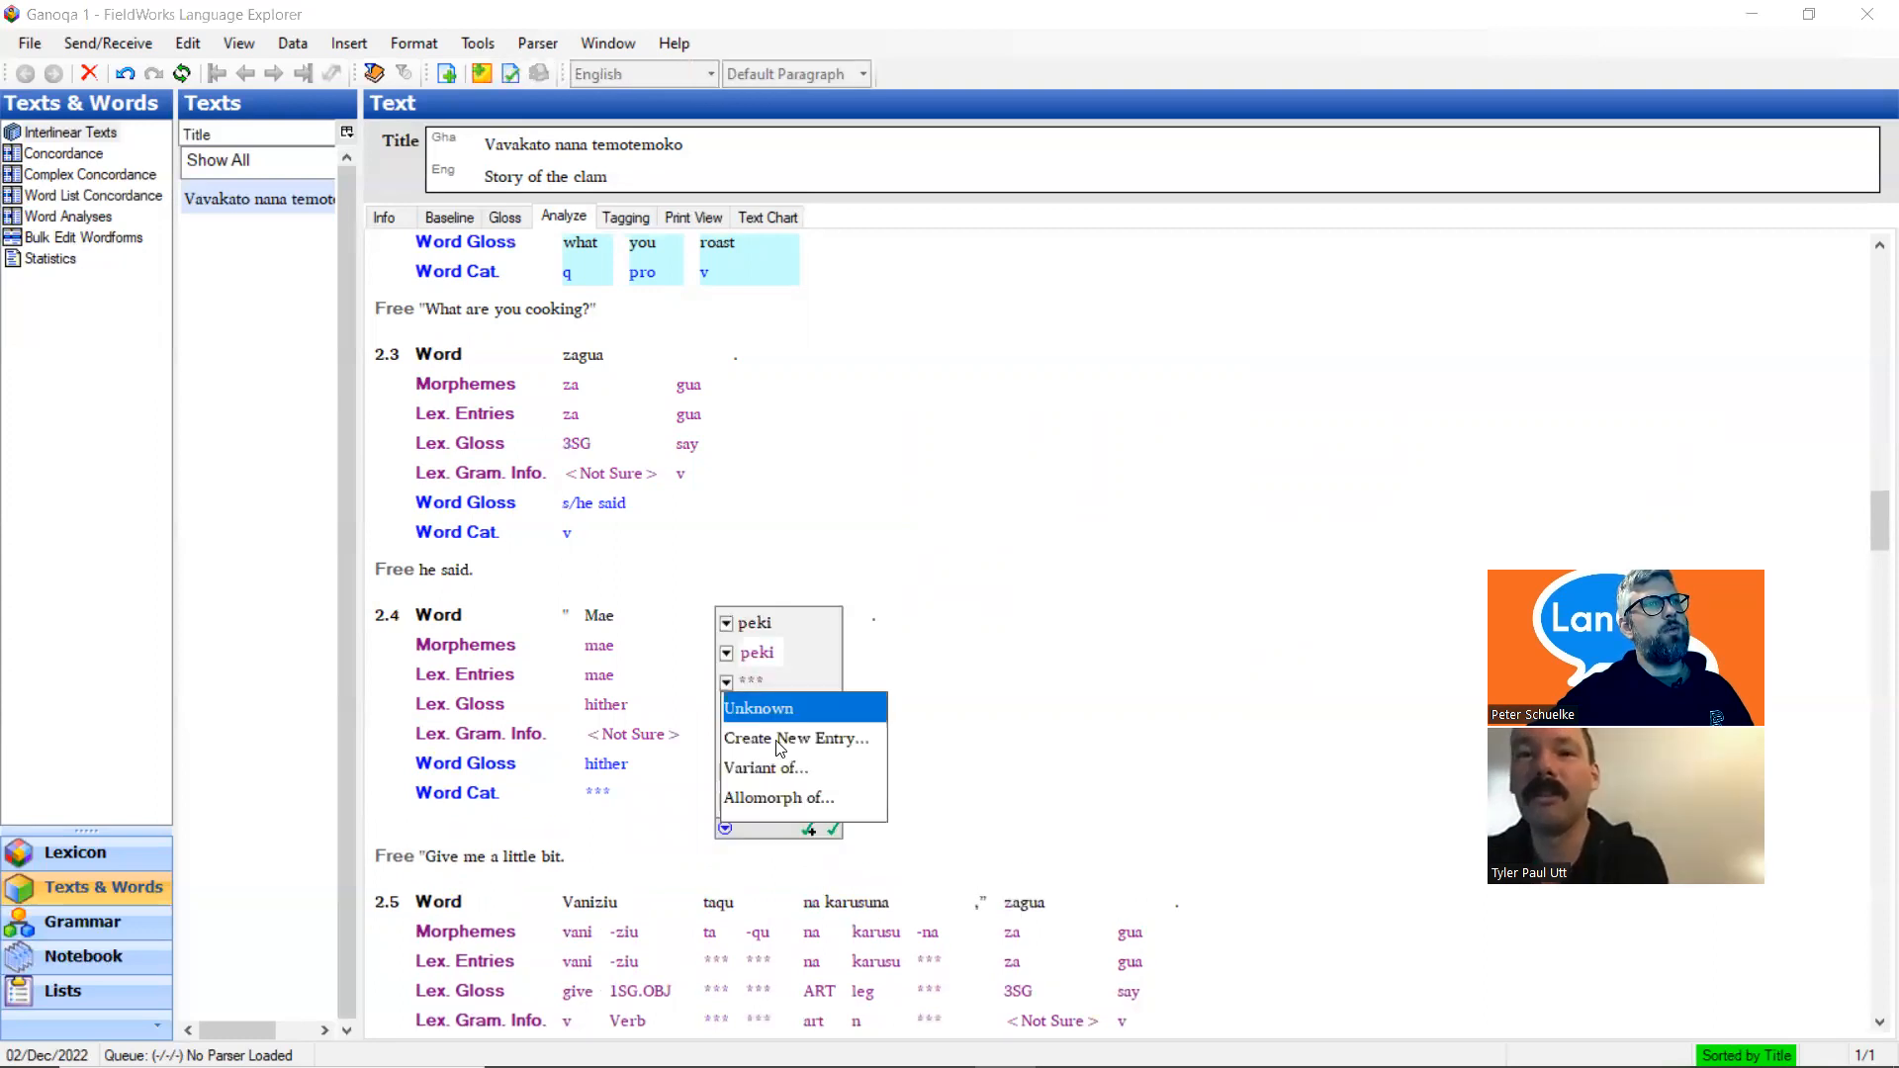
pyautogui.click(779, 749)
pyautogui.click(929, 974)
pyautogui.press('Return')
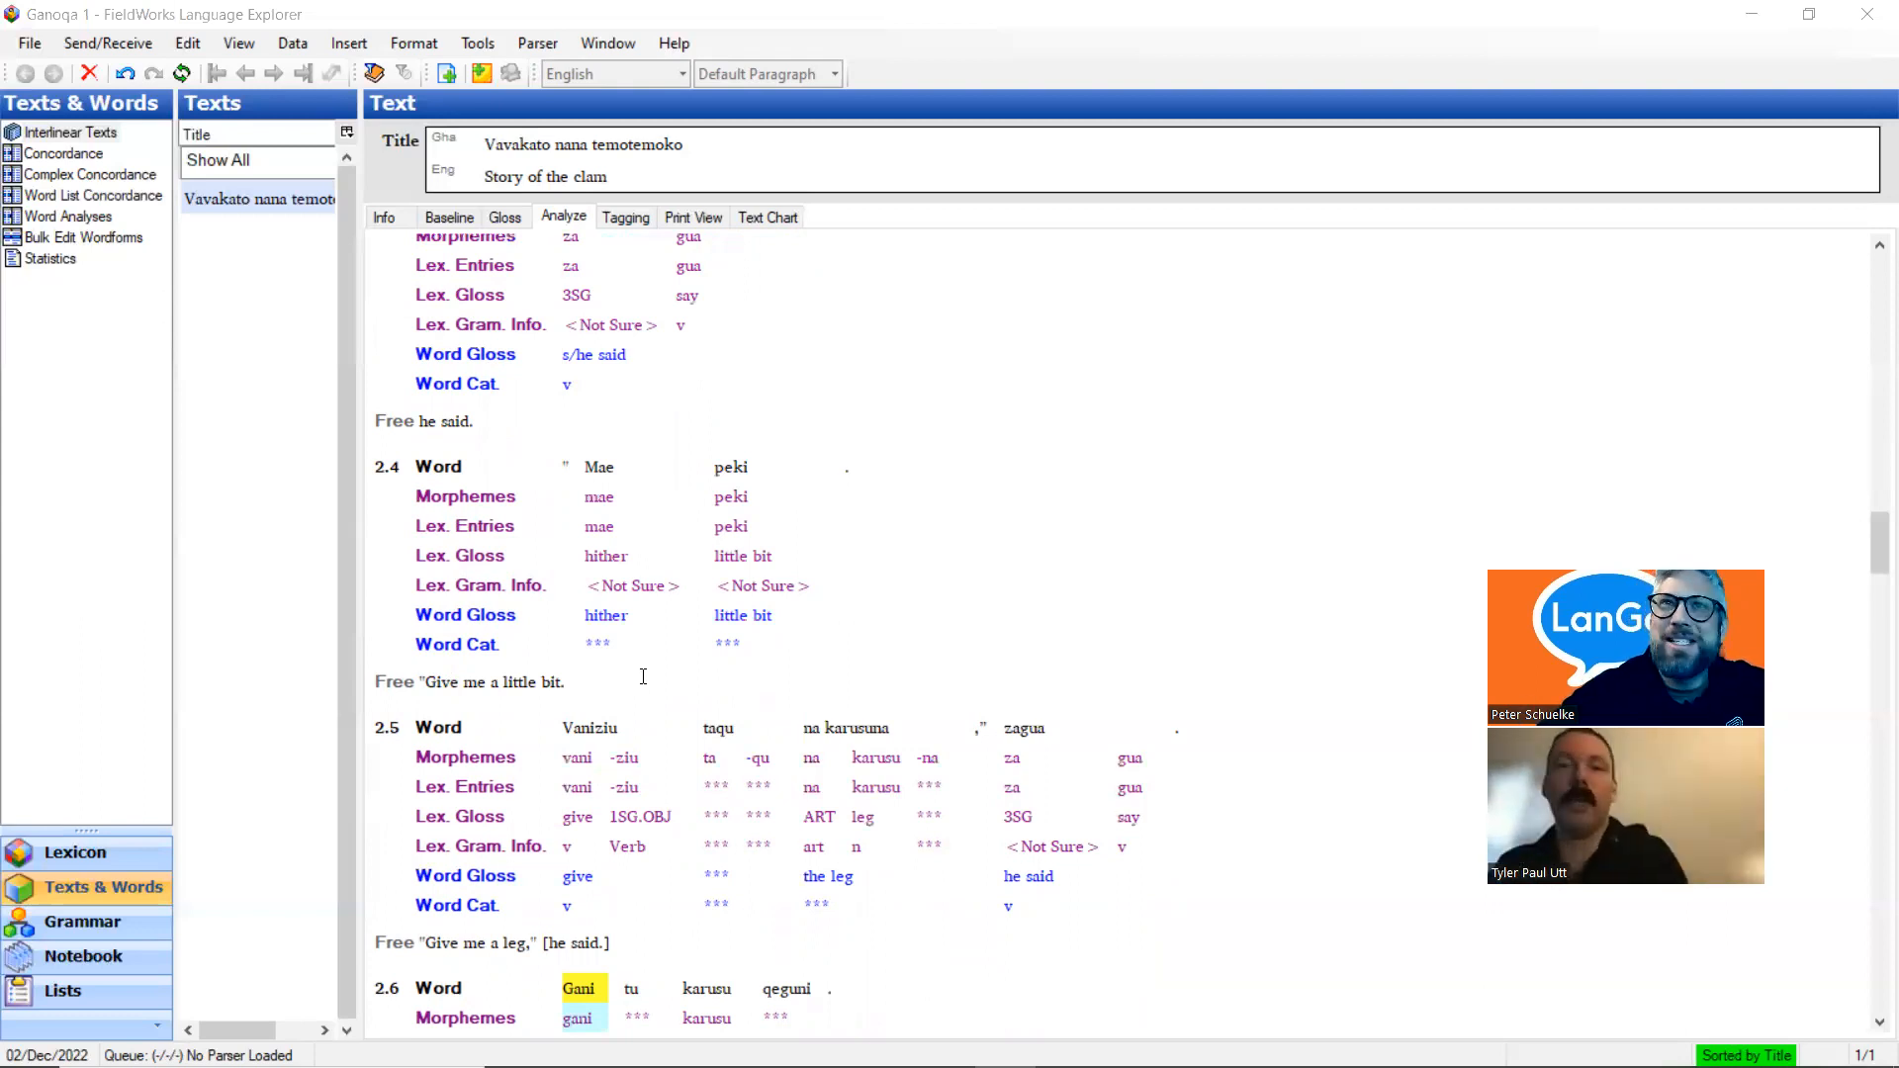
# Look over lines 2.5 to 2.7 and open the word qeguni in line 2.6 for analysis
pyautogui.scroll(-3, 600, 648)
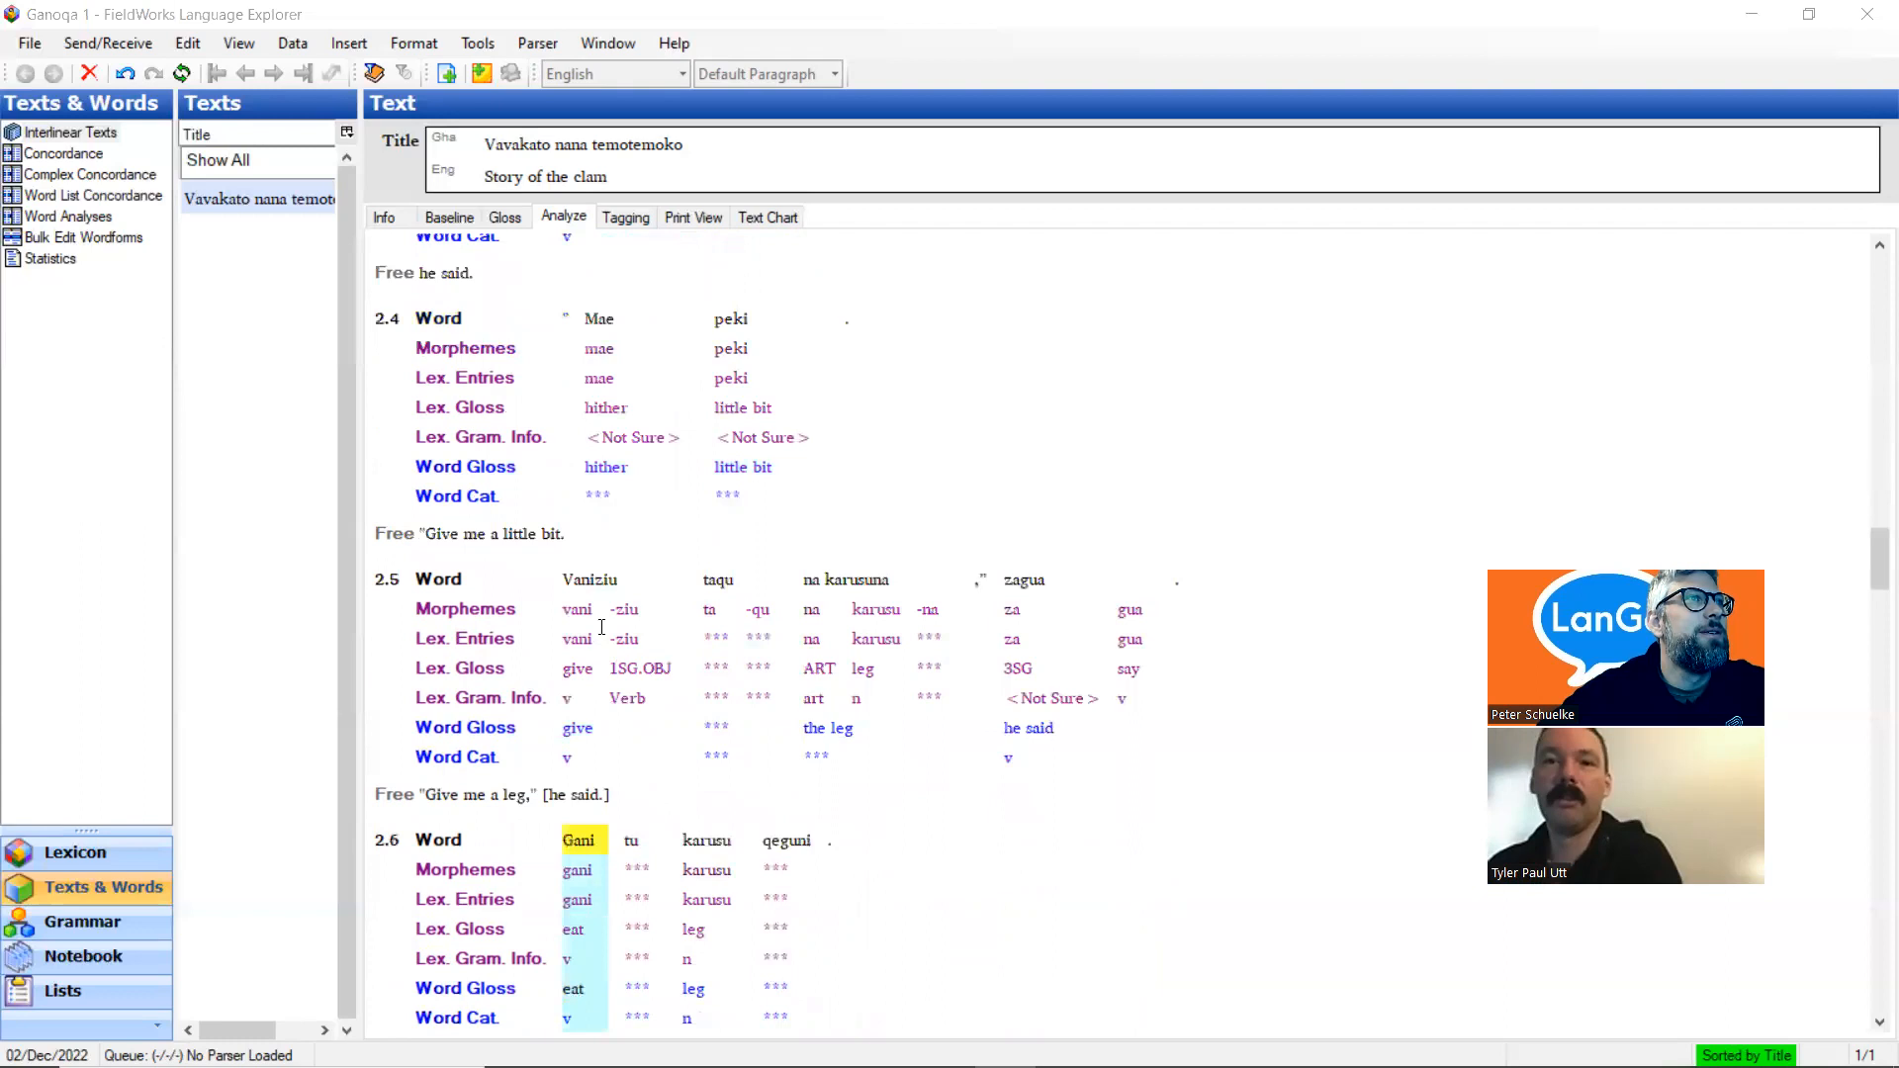
pyautogui.scroll(-3, 615, 624)
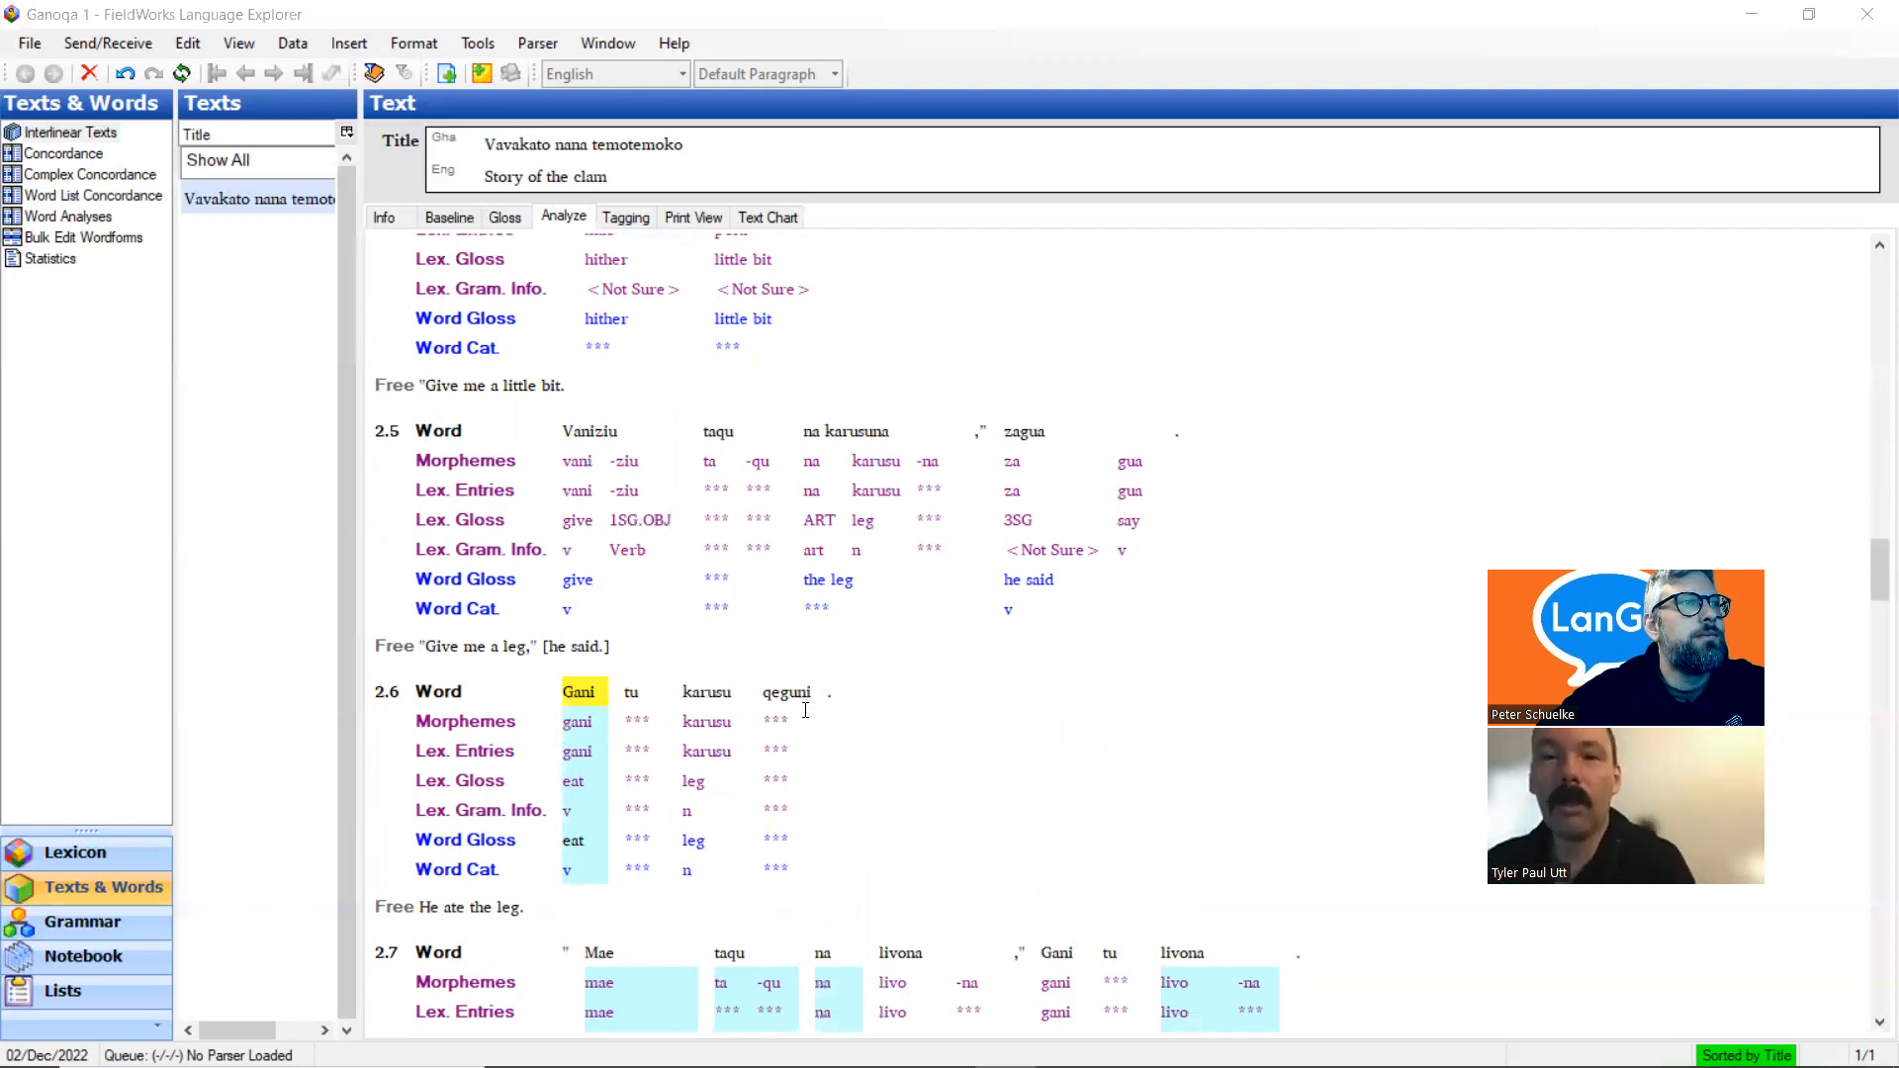
pyautogui.scroll(-3, 805, 710)
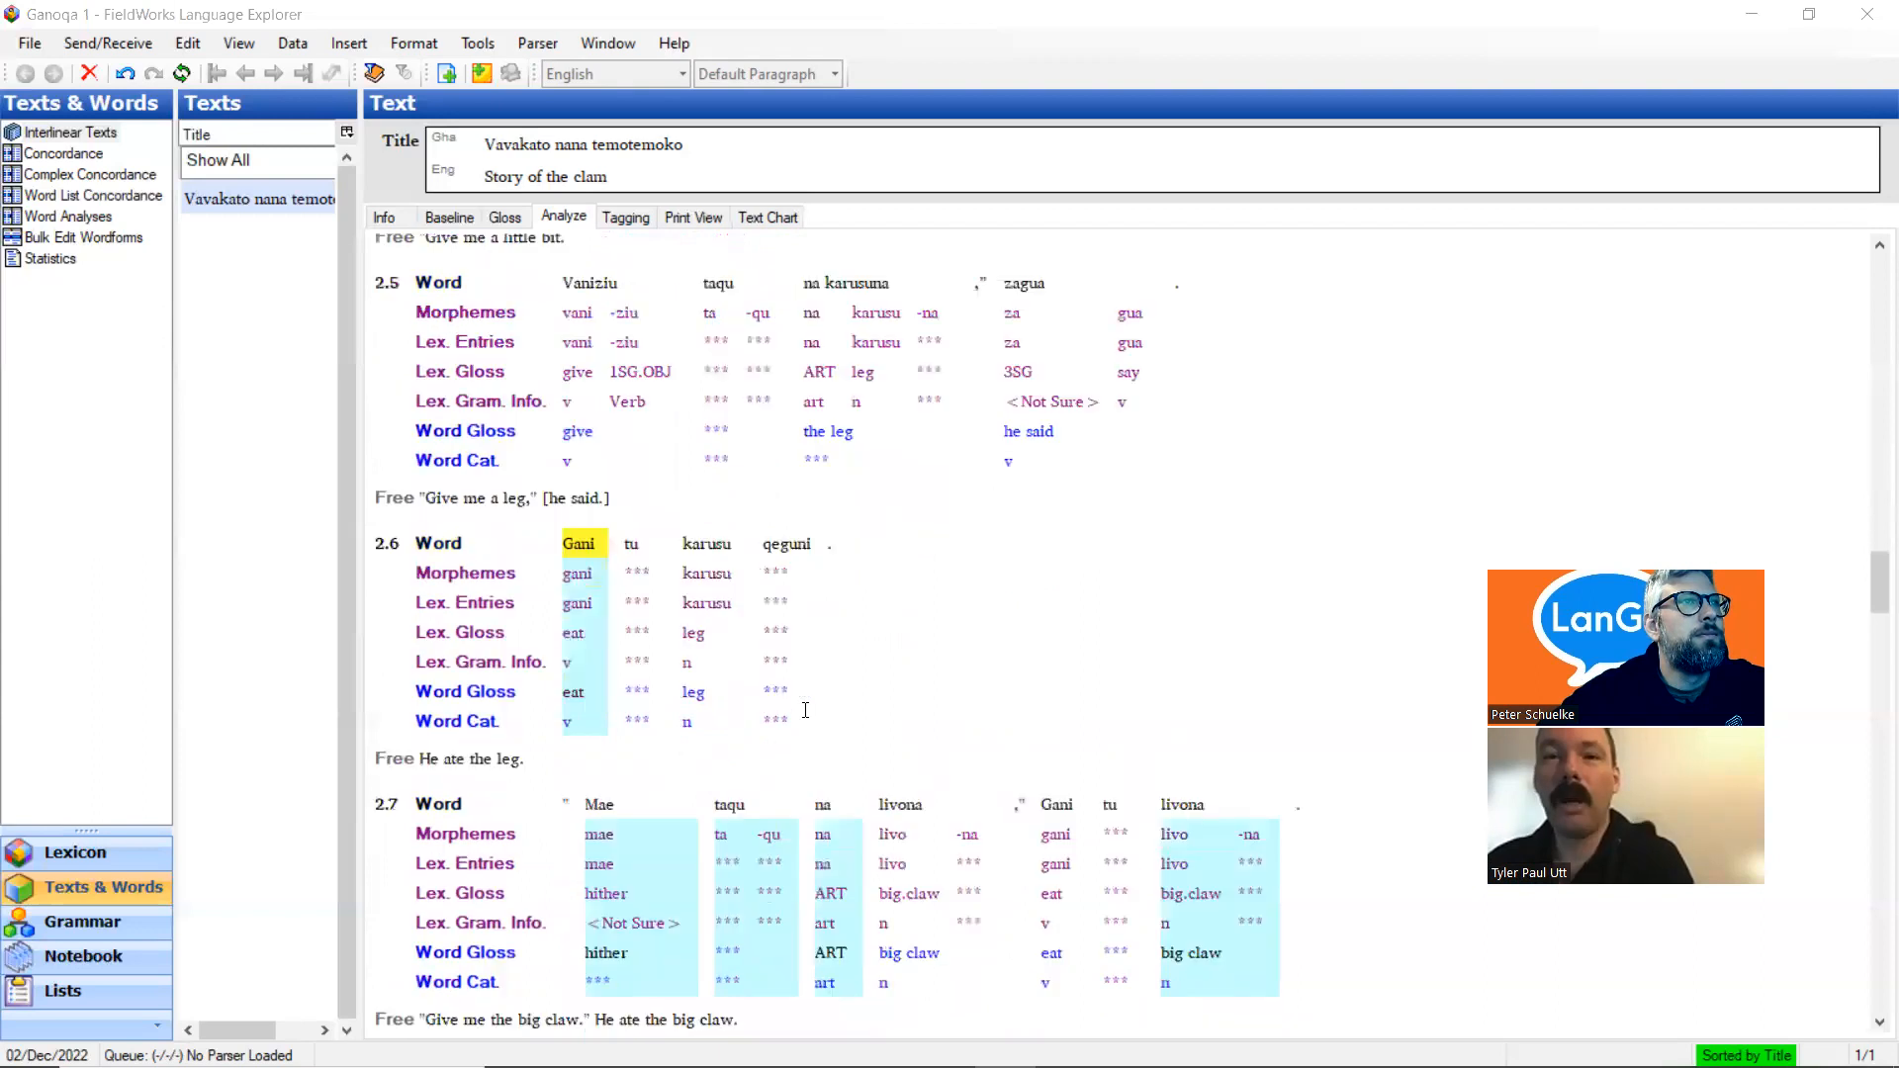
pyautogui.click(803, 547)
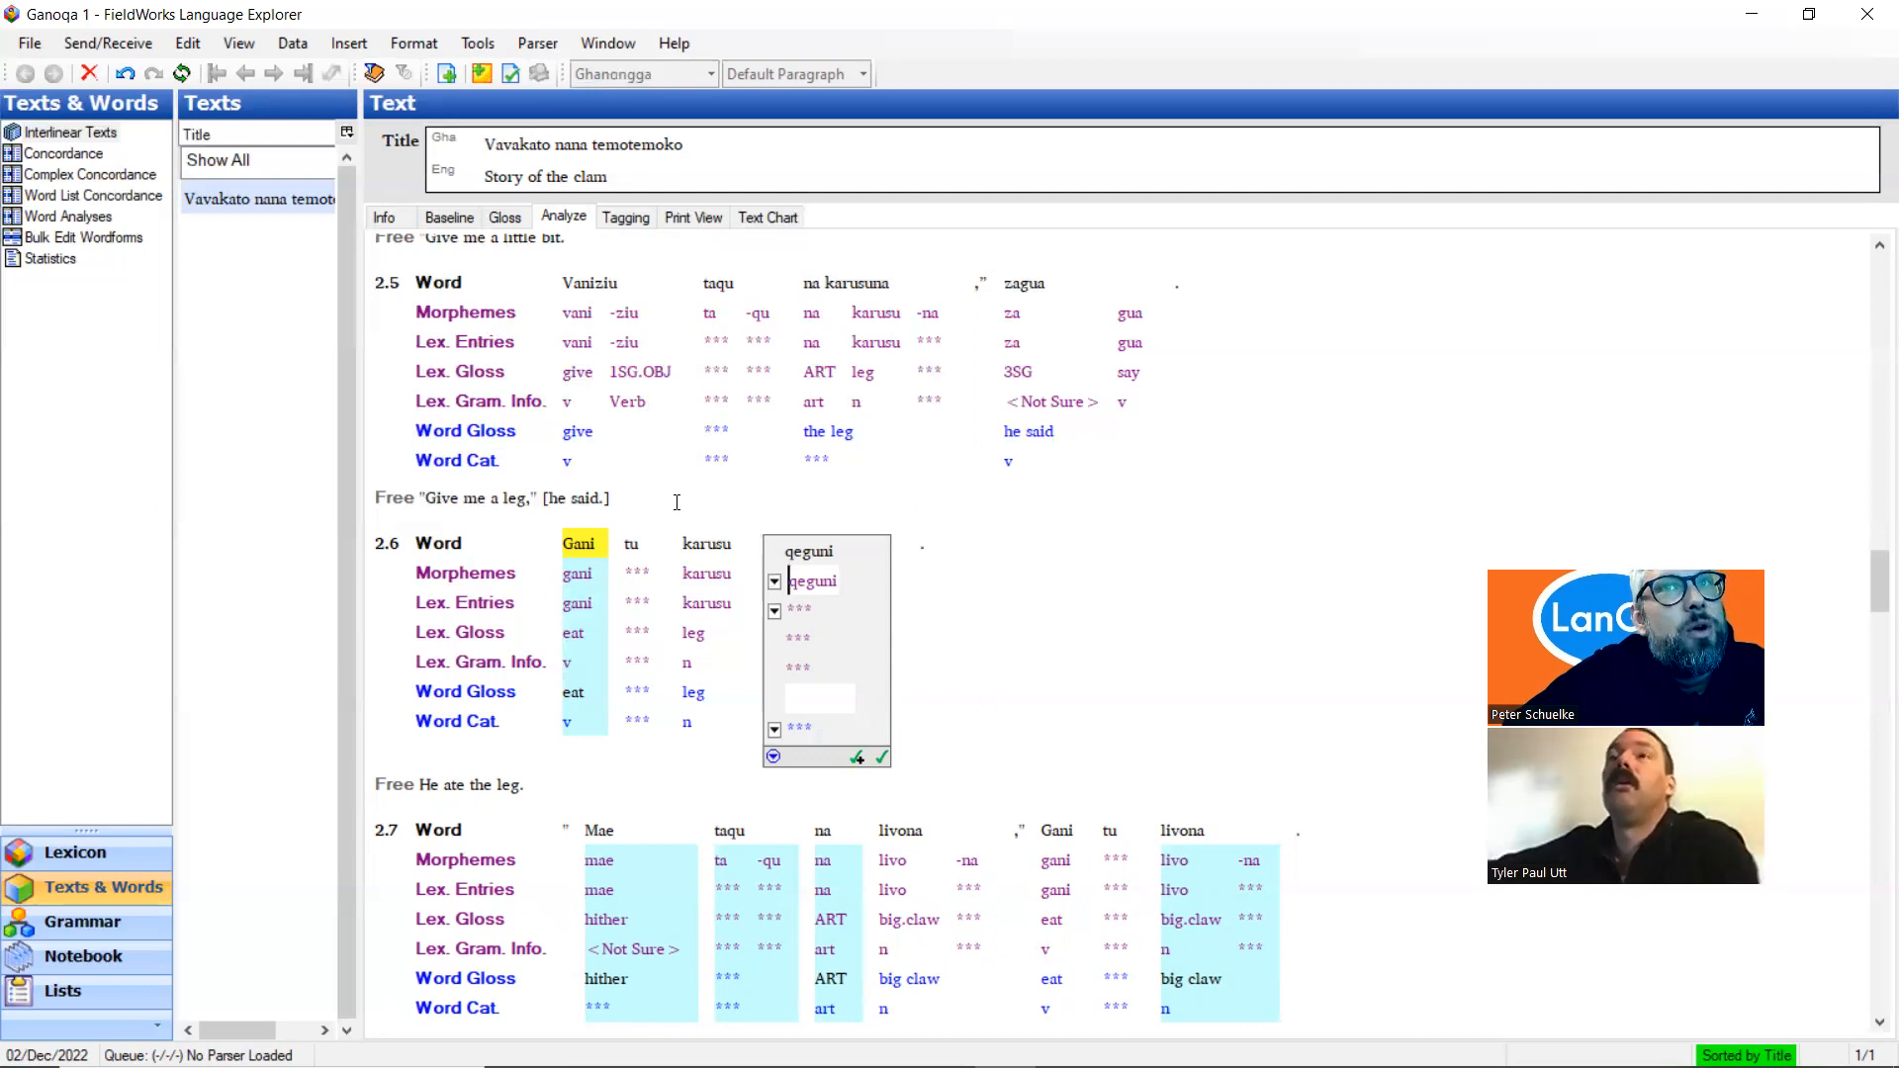
# Switch to Chrome and bring up the Phonological observation document in Google Docs
pyautogui.moveTo(297, 1066)
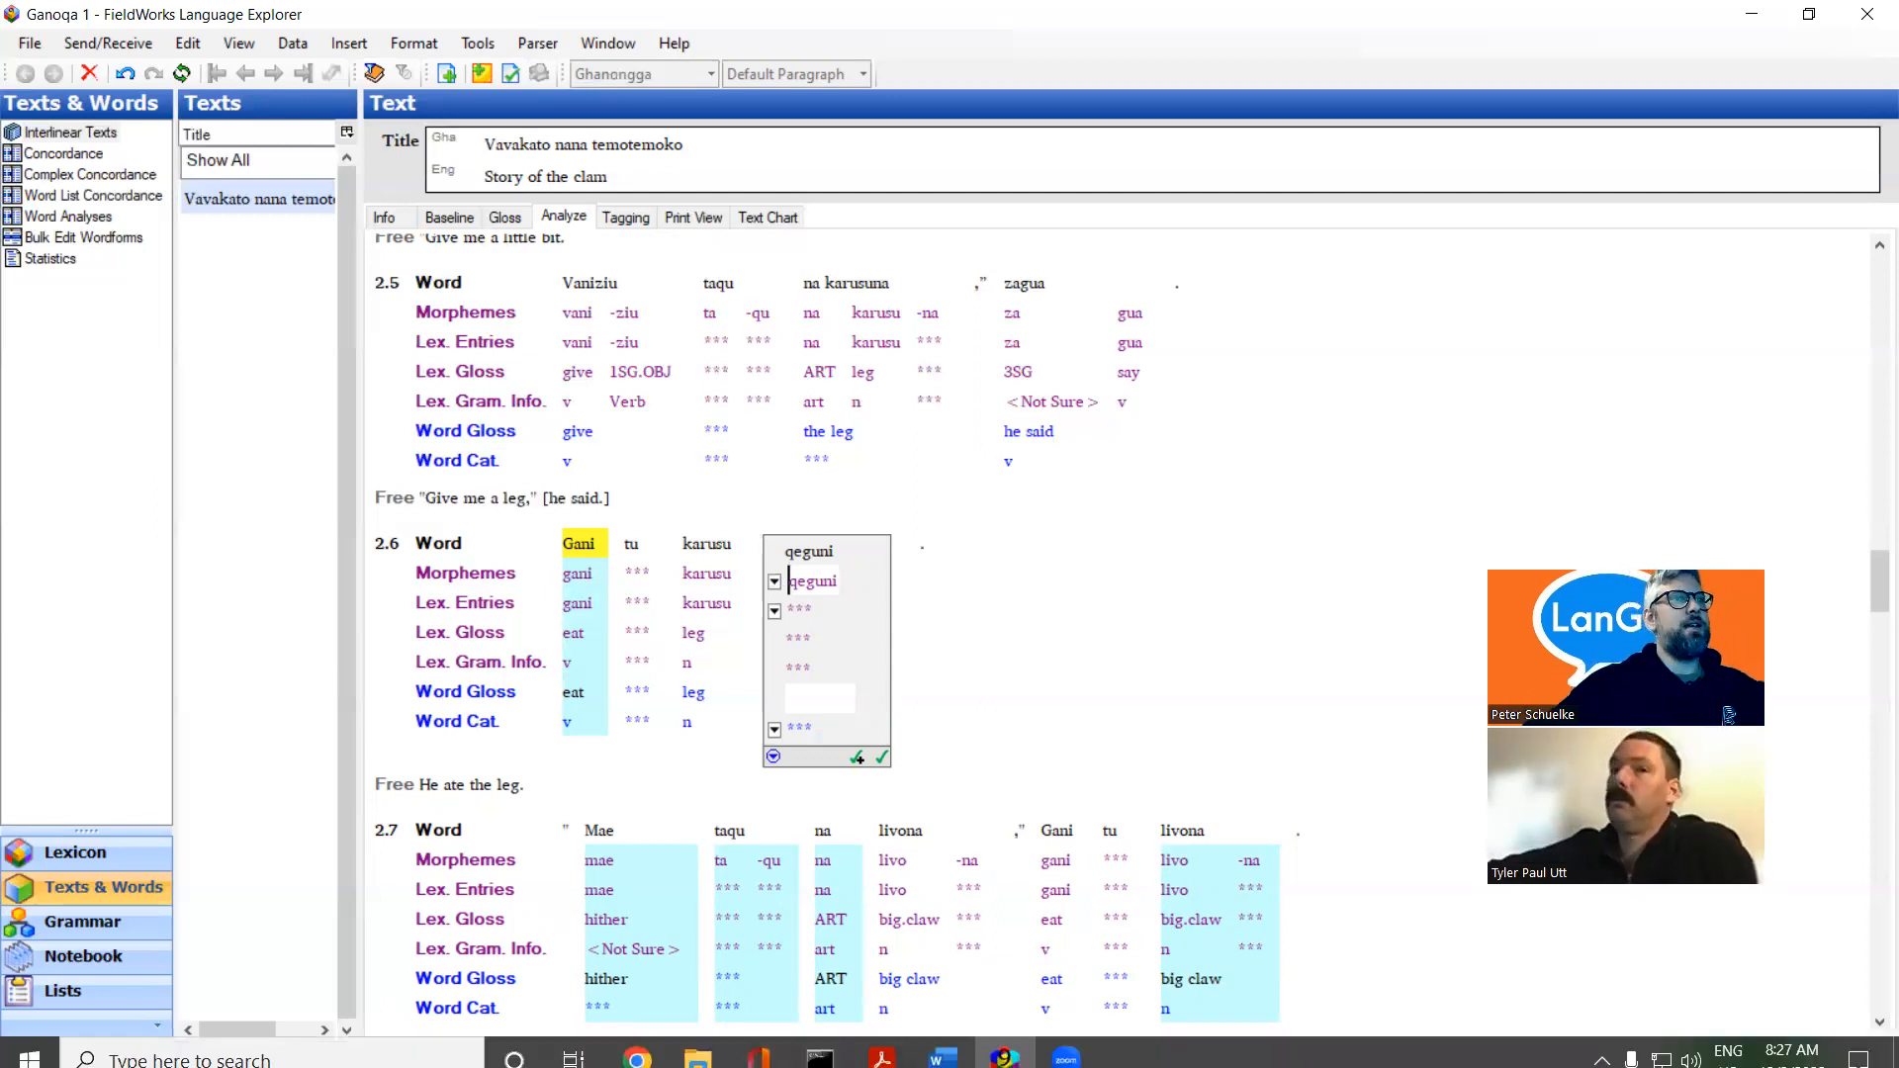
pyautogui.click(637, 1042)
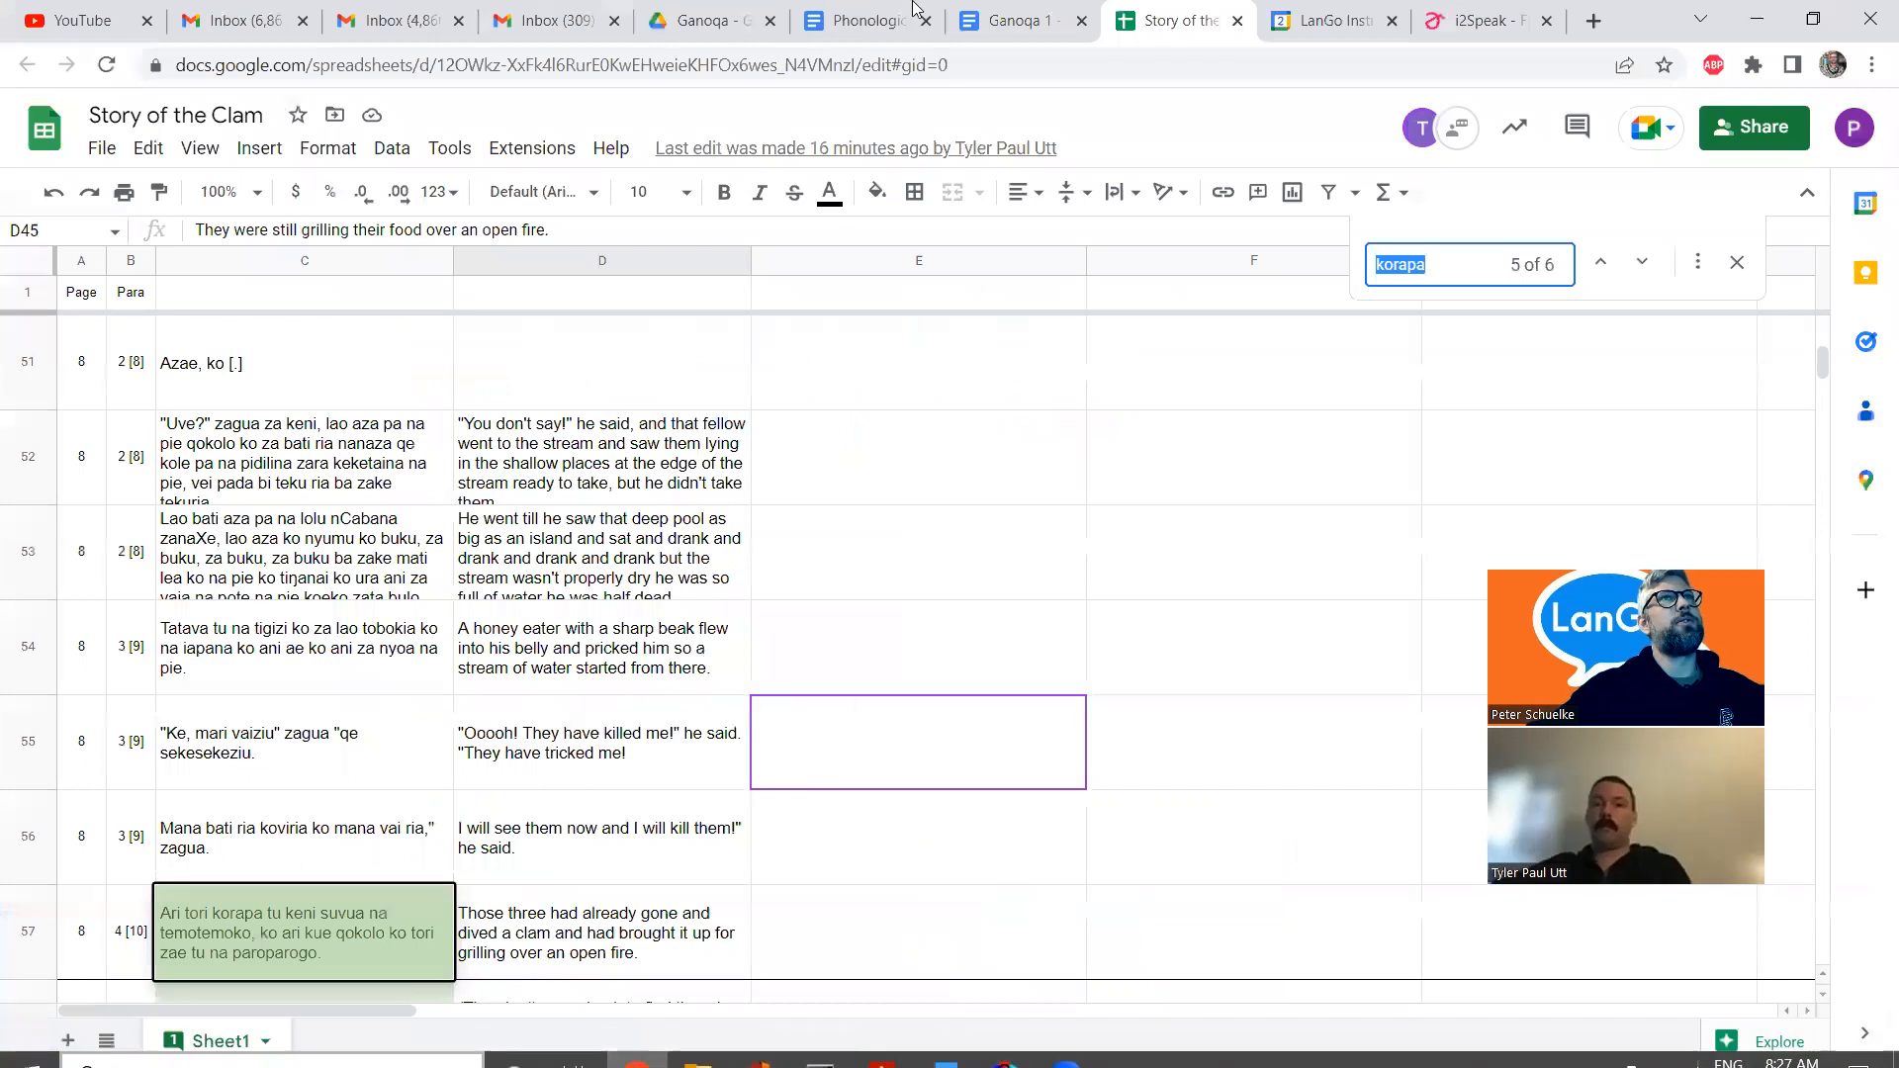
pyautogui.click(1013, 20)
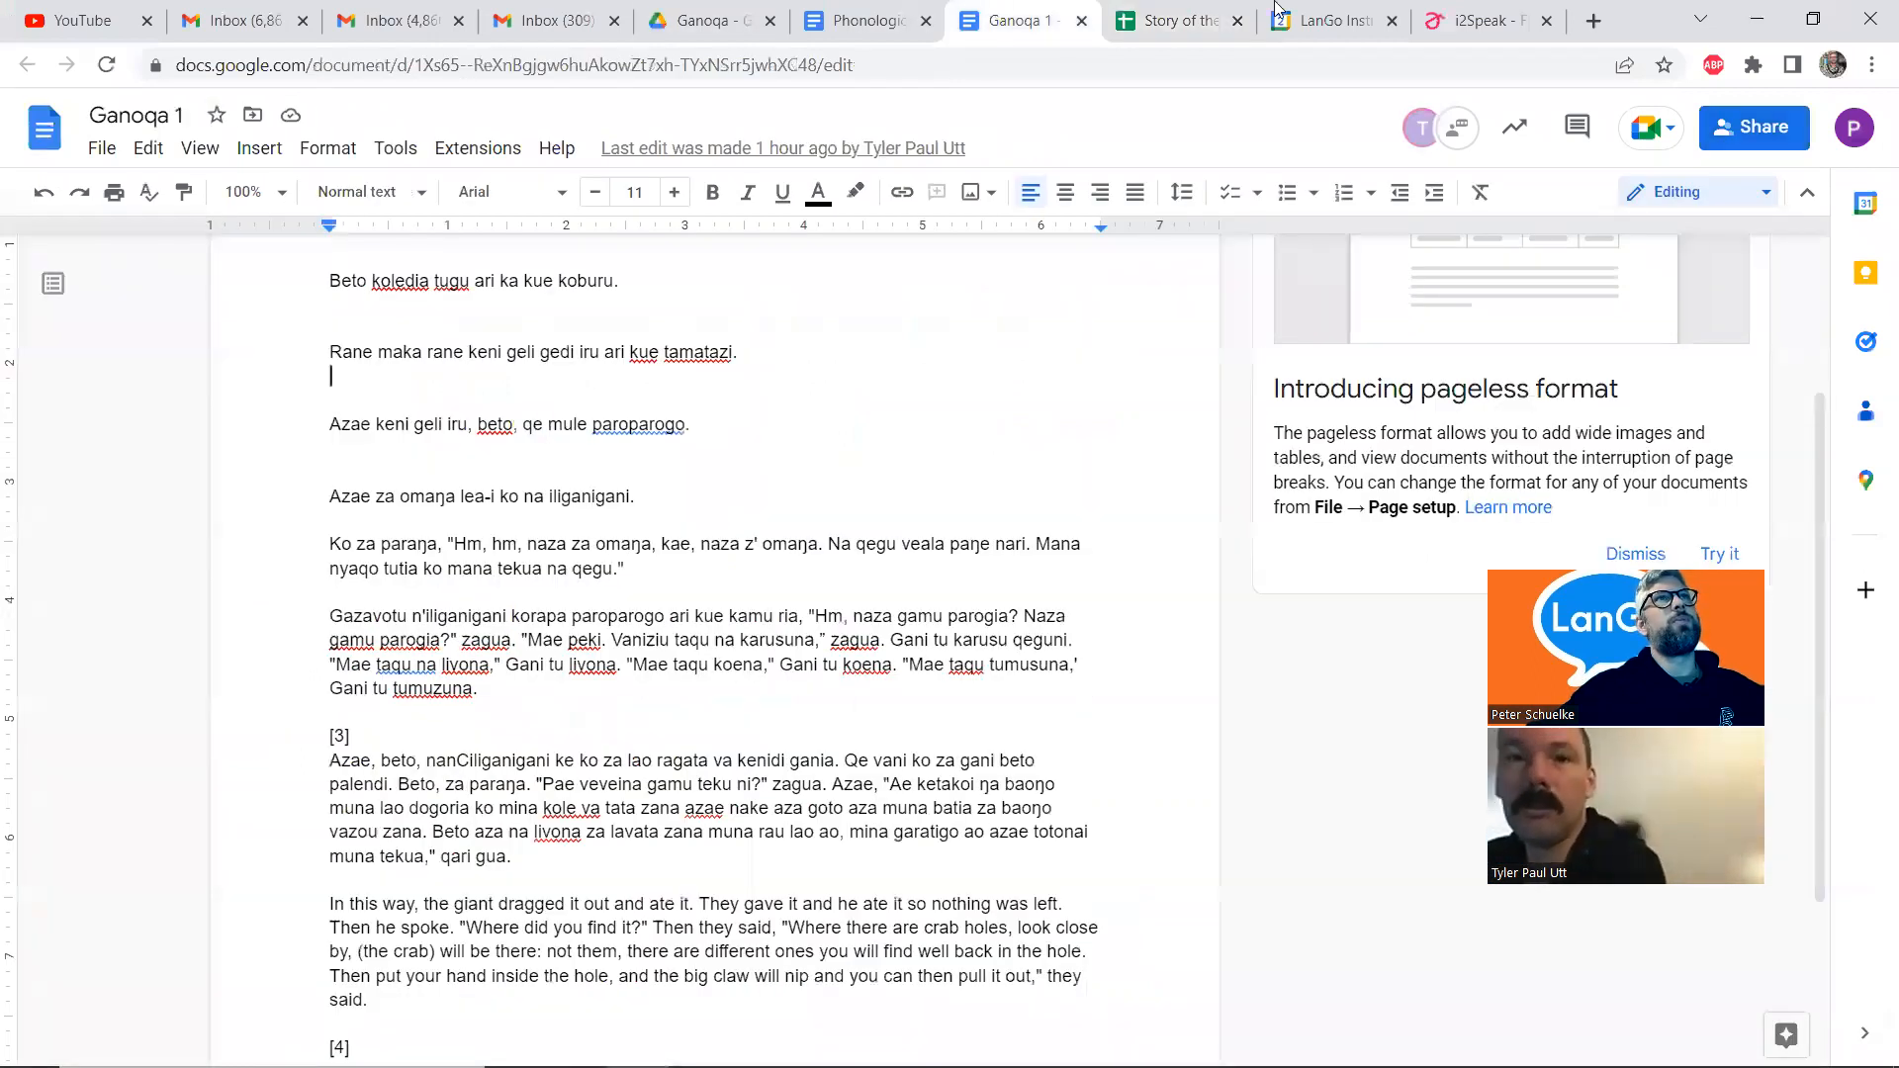
pyautogui.click(861, 20)
# Add the phonetic form [qegu] on a new line below /parog-ia/, leaving blank space between them
pyautogui.click(639, 863)
pyautogui.press('Return')
pyautogui.press('Return')
pyautogui.press('Return')
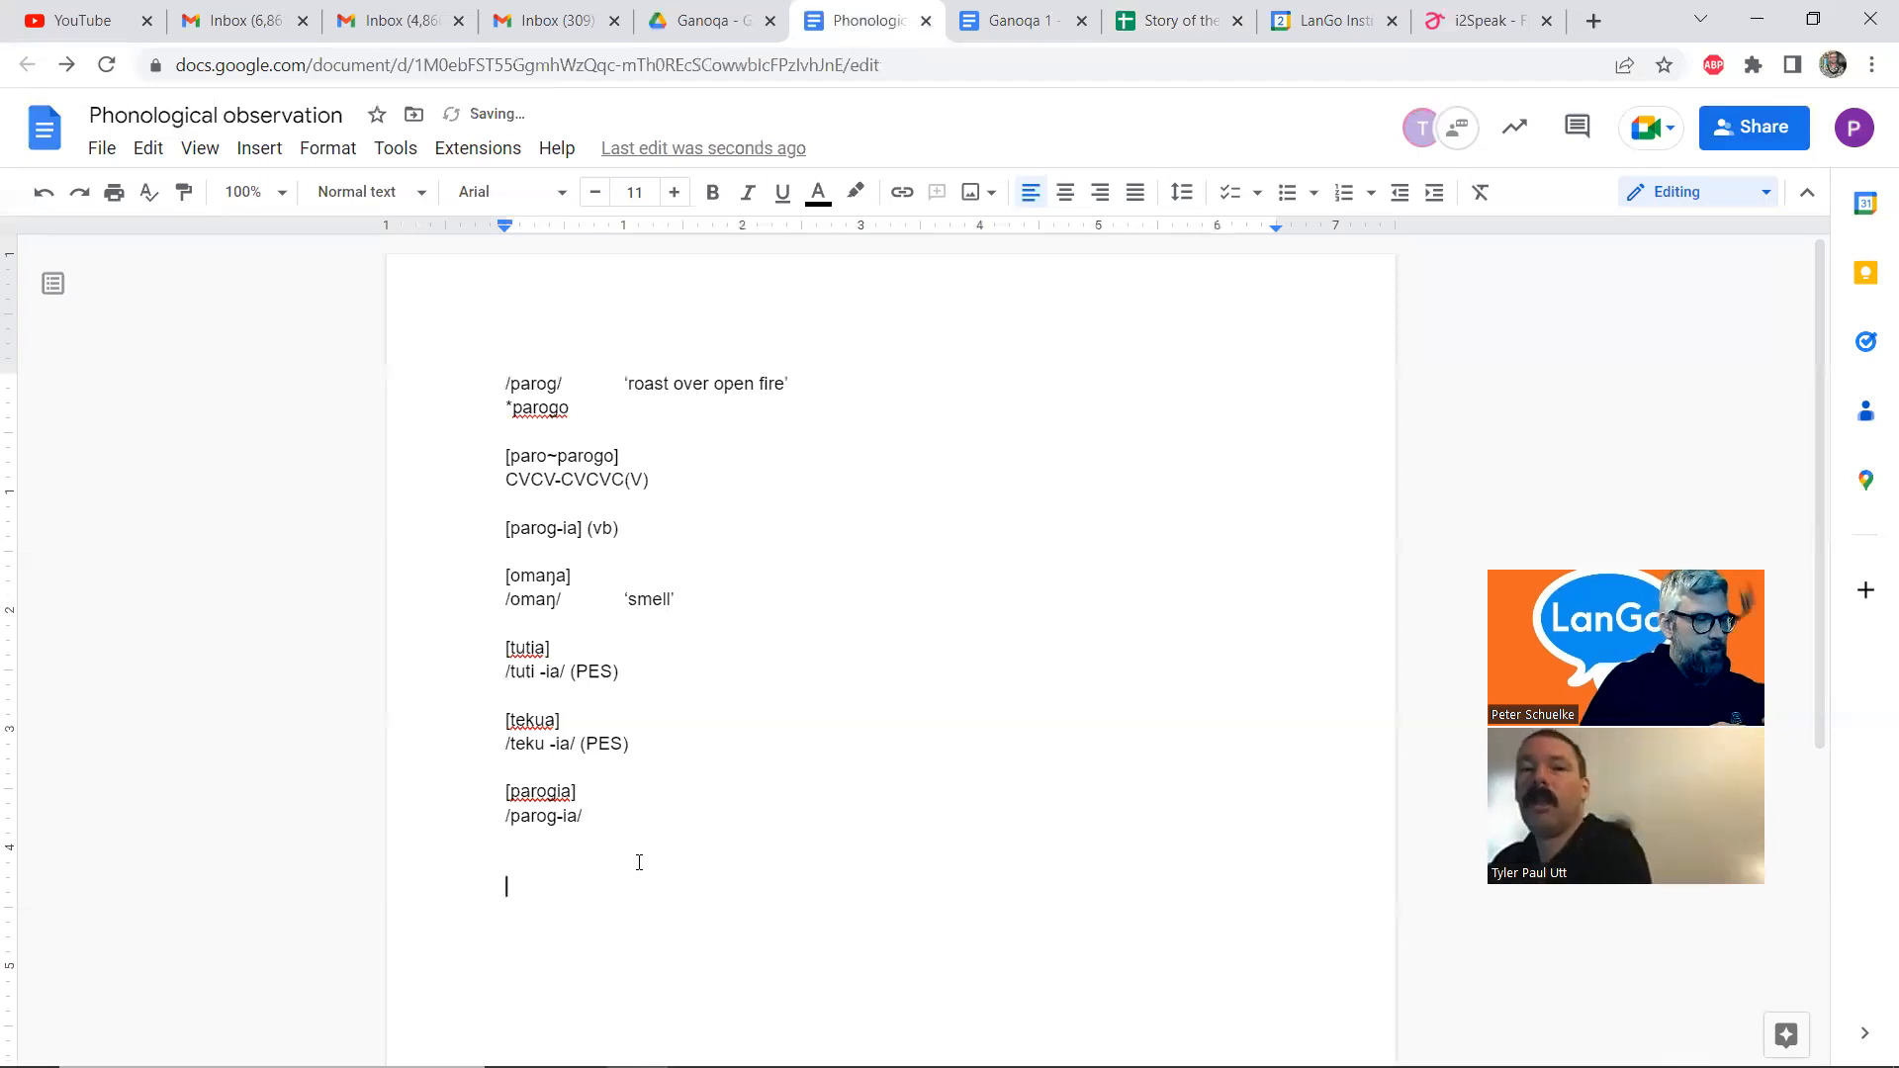
pyautogui.write('[qeg')
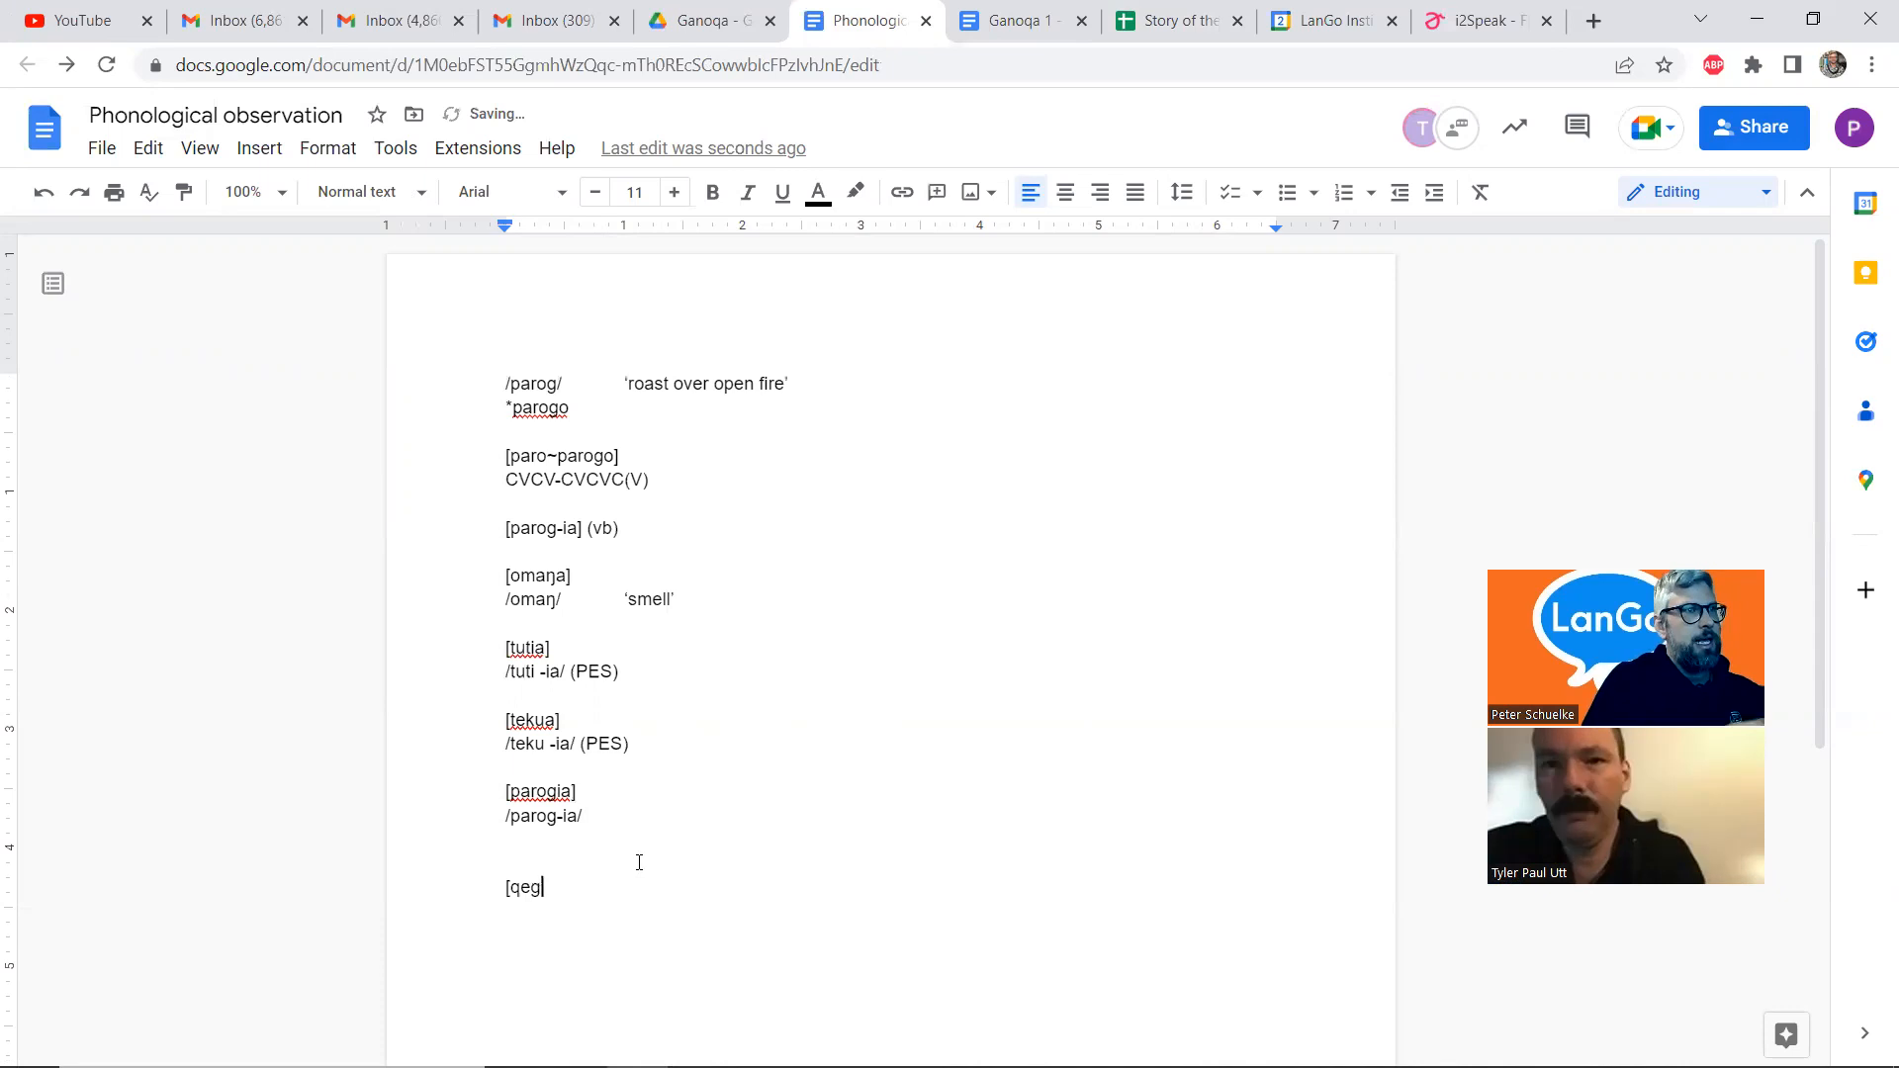
pyautogui.write('u')
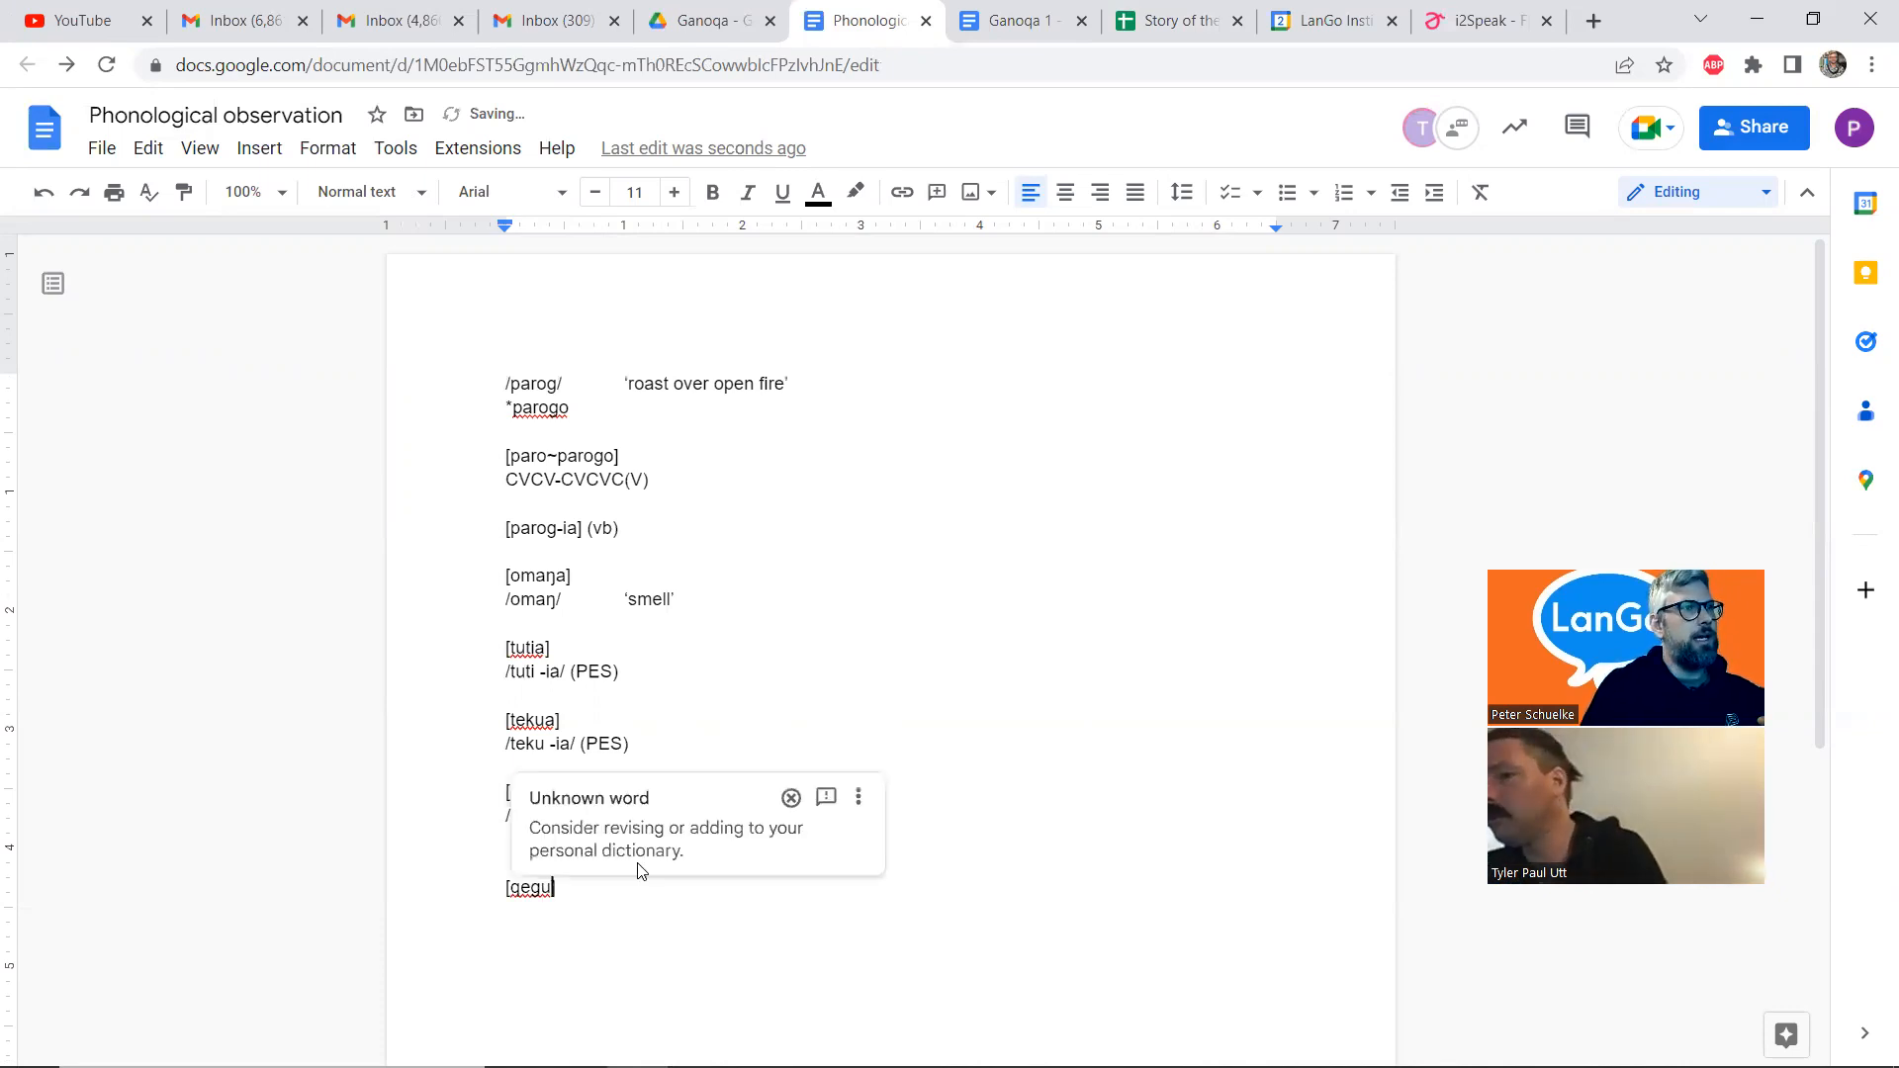
pyautogui.write(']')
# Change the first consonant of the new form to g and start a line below it with a slash
pyautogui.press('Left')
pyautogui.press('Left')
pyautogui.press('Left')
pyautogui.press('Left')
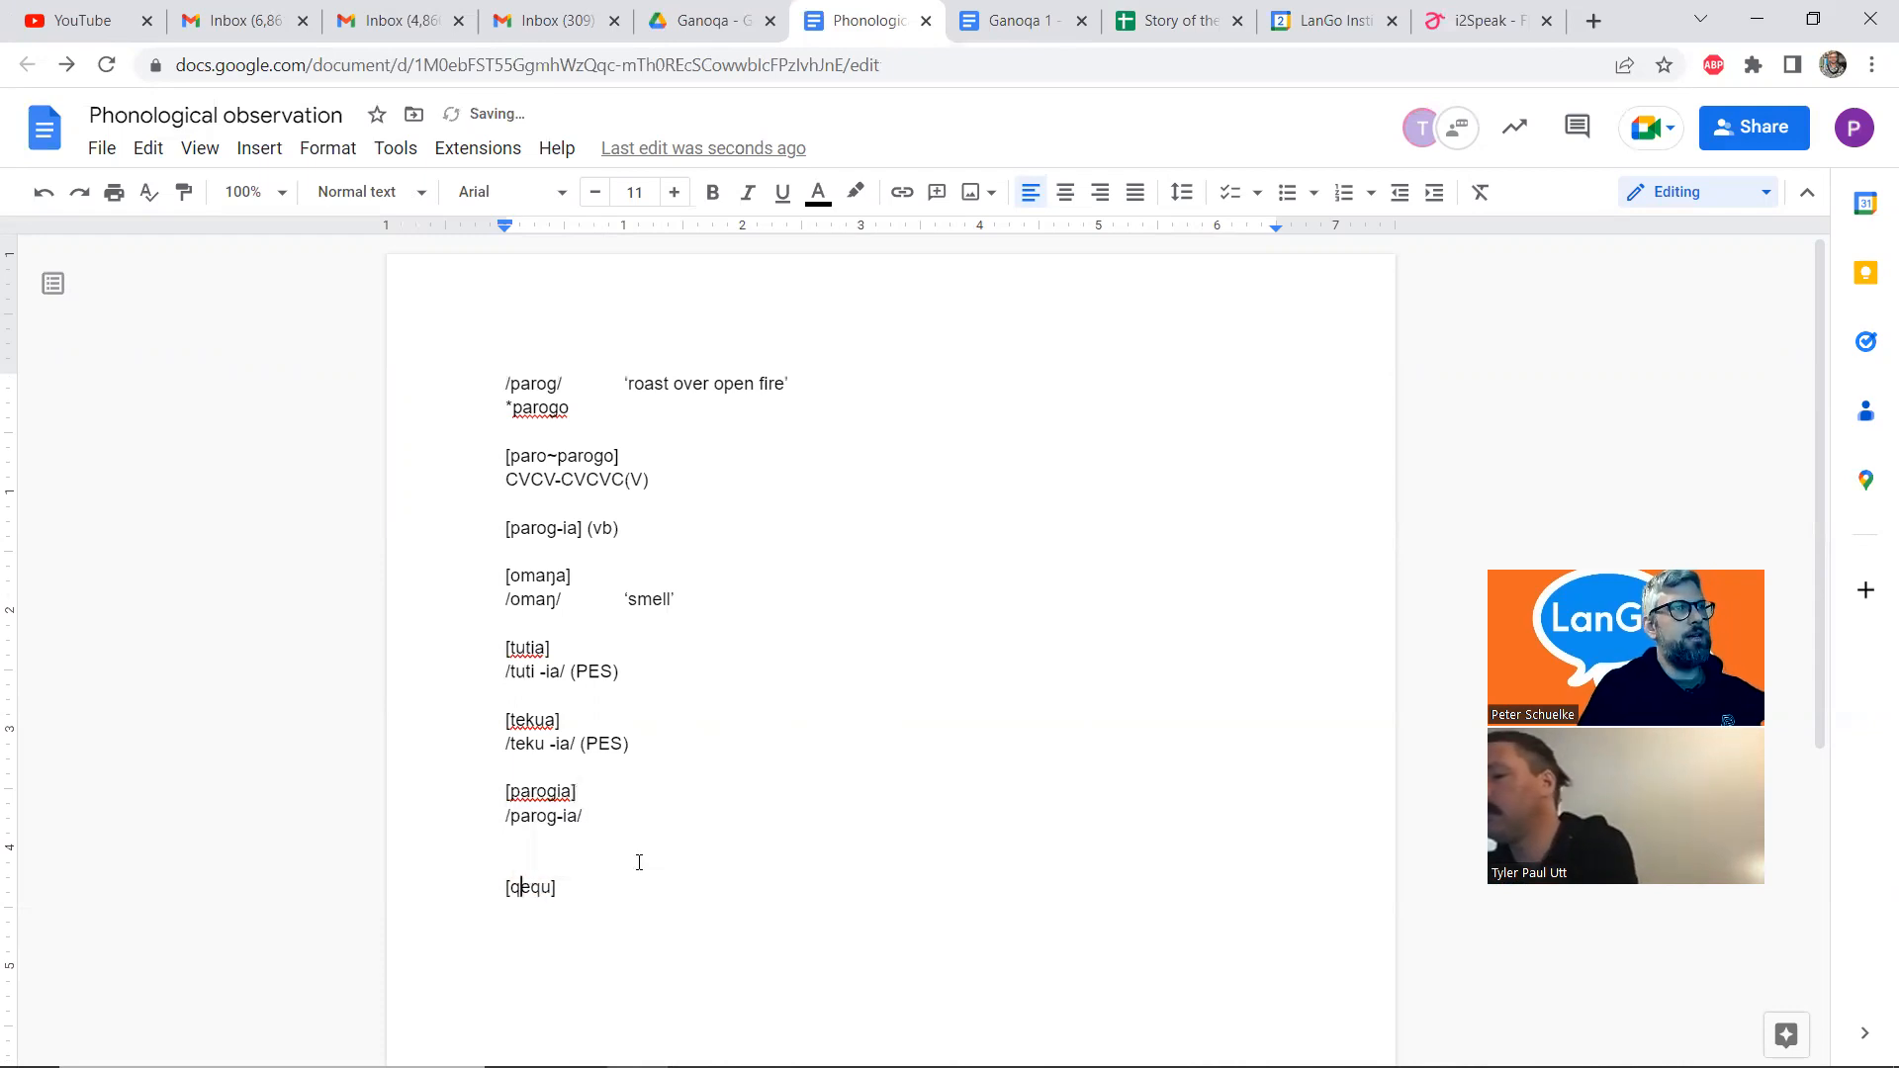
pyautogui.press('BackSpace')
pyautogui.write('g')
pyautogui.press('End')
pyautogui.press('Return')
pyautogui.write('/qe')
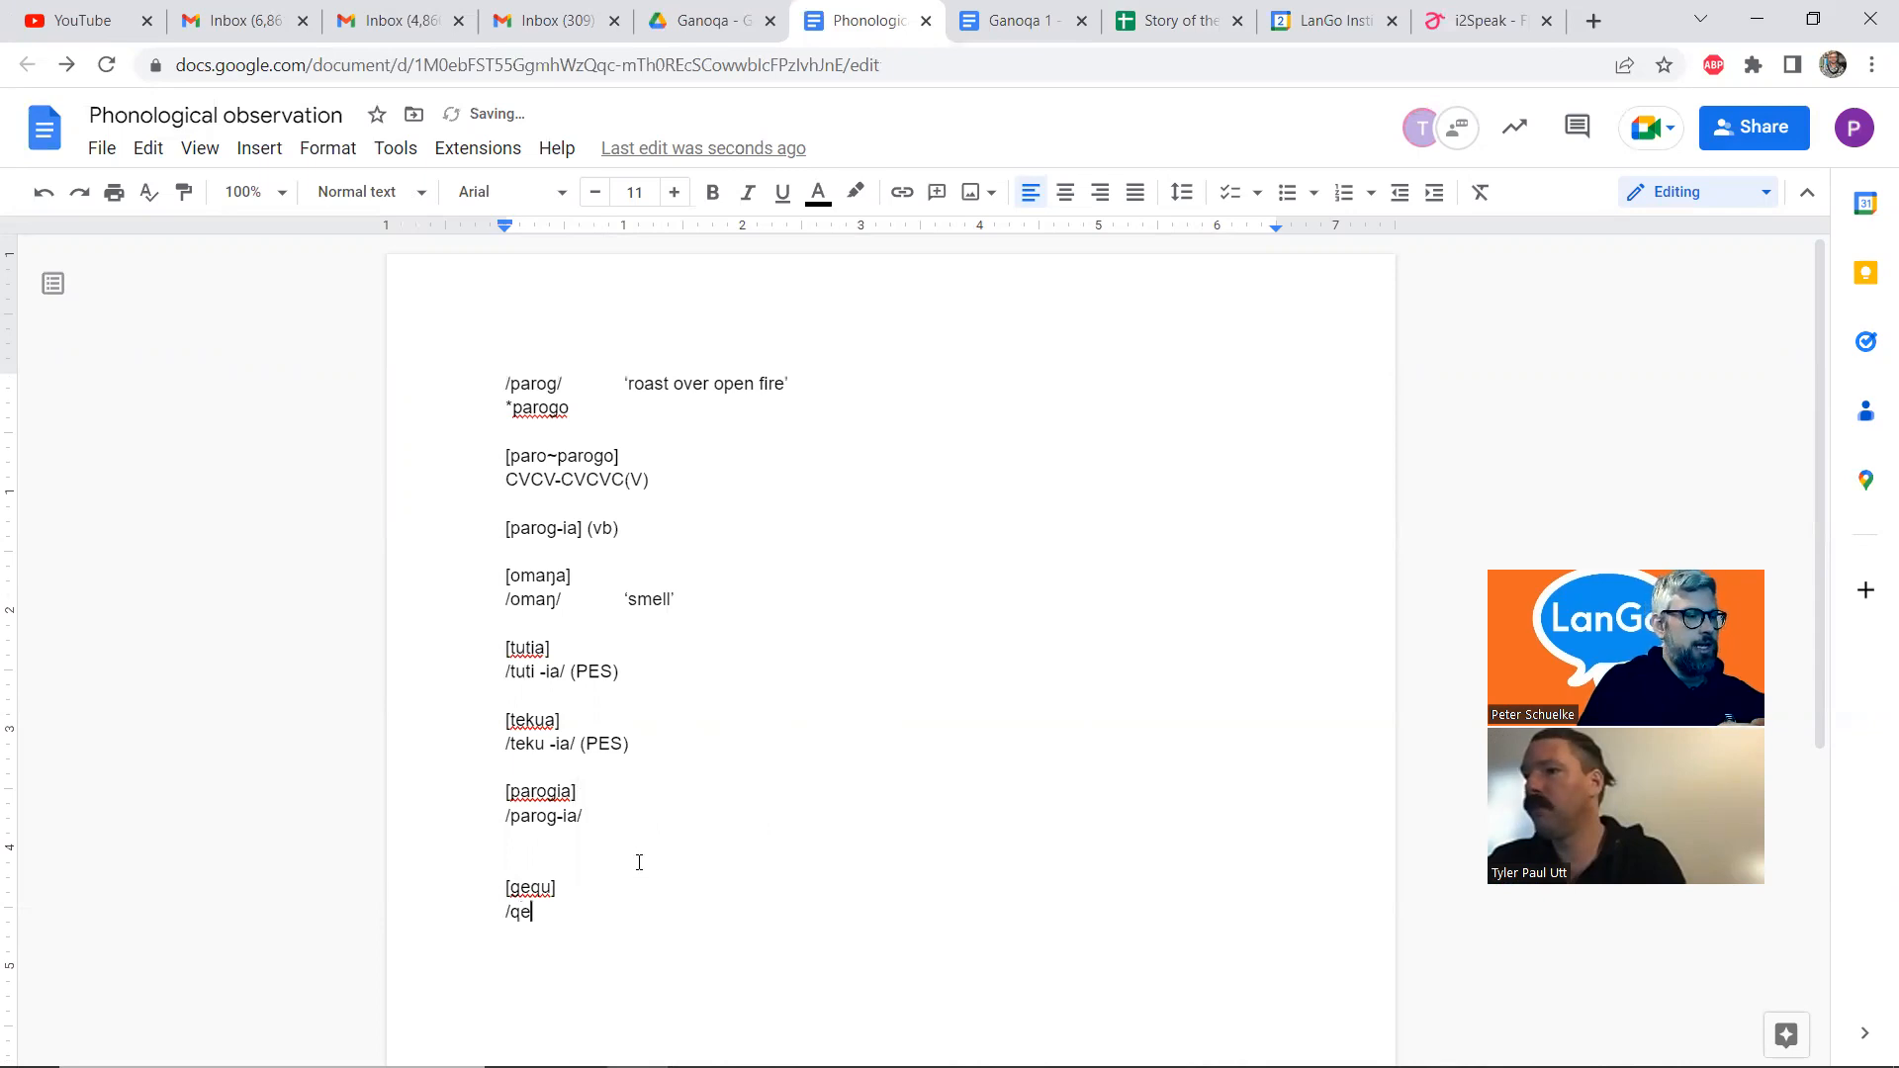
pyautogui.press('BackSpace')
pyautogui.press('BackSpace')
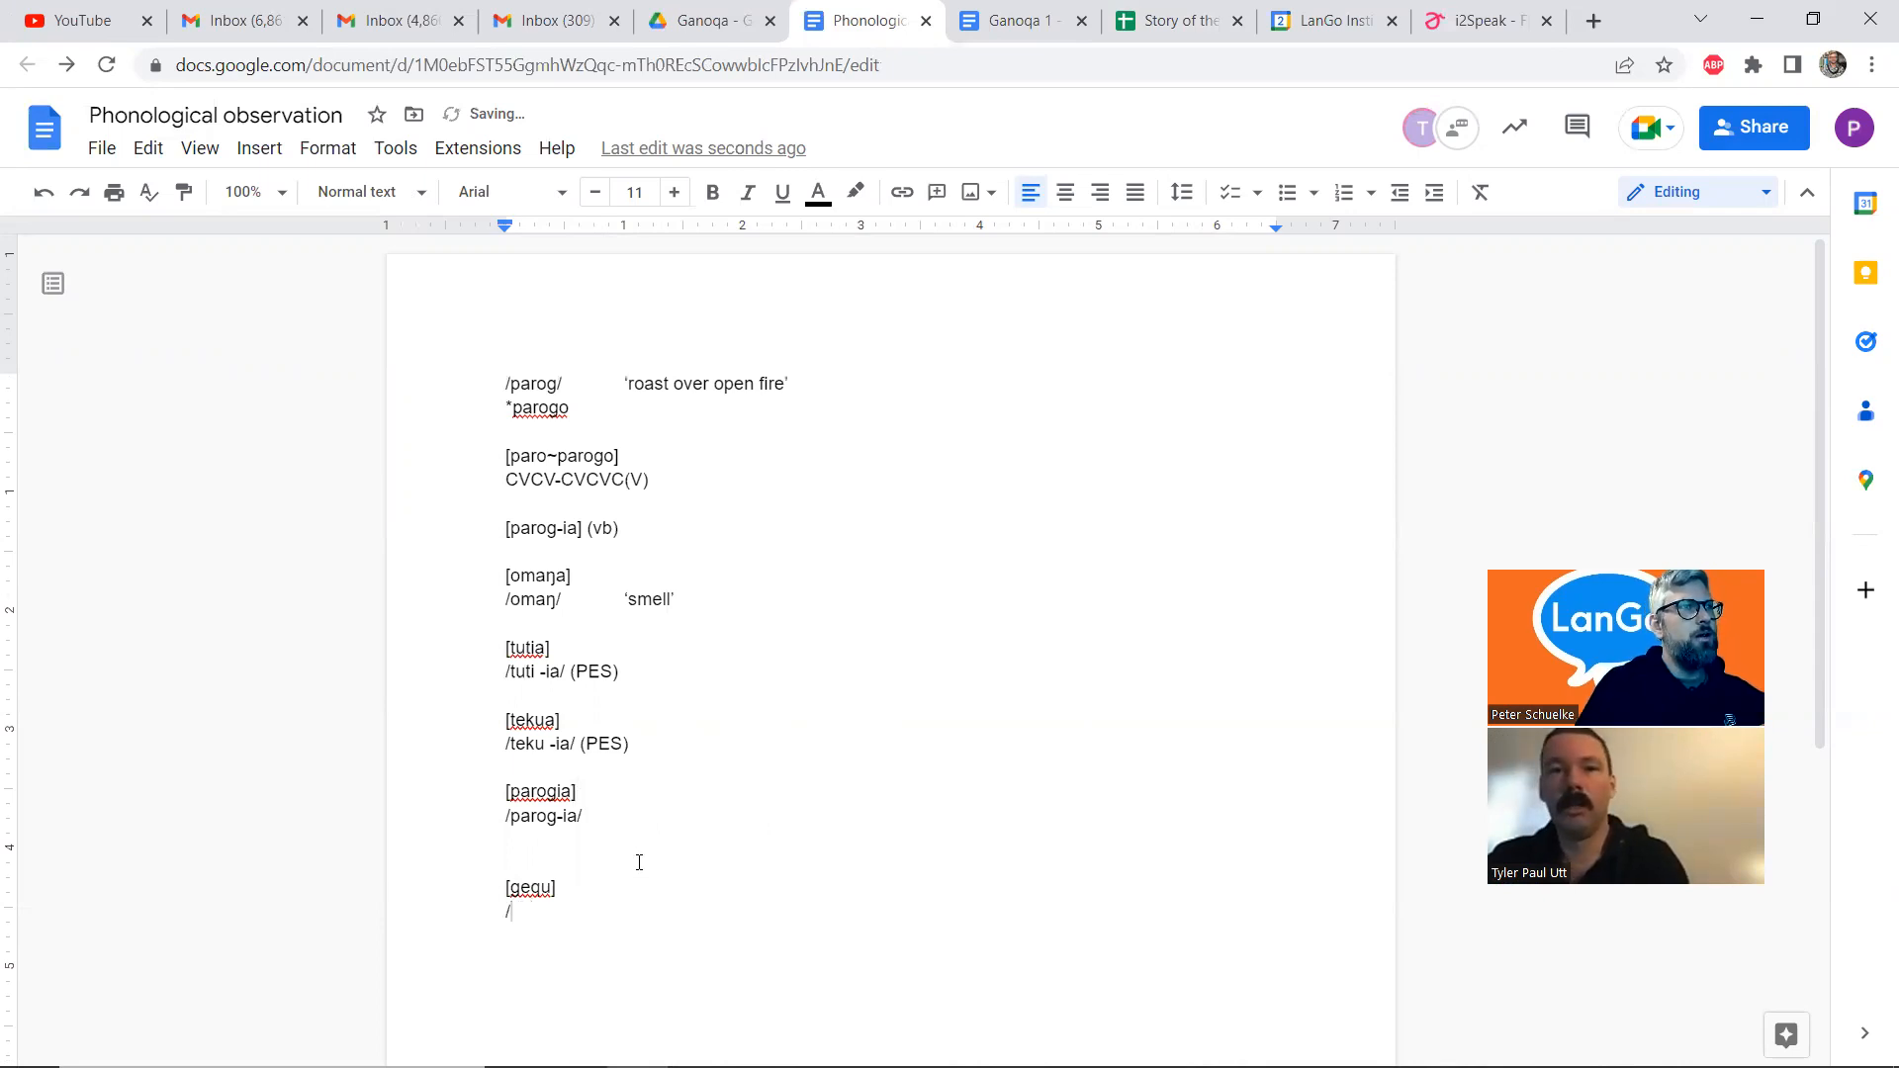
# Correct the last consonant so the phonetic form reads [qegu]
pyautogui.press('Up')
pyautogui.press('Right')
pyautogui.press('Right')
pyautogui.press('BackSpace')
pyautogui.write('g')
pyautogui.press('Down')
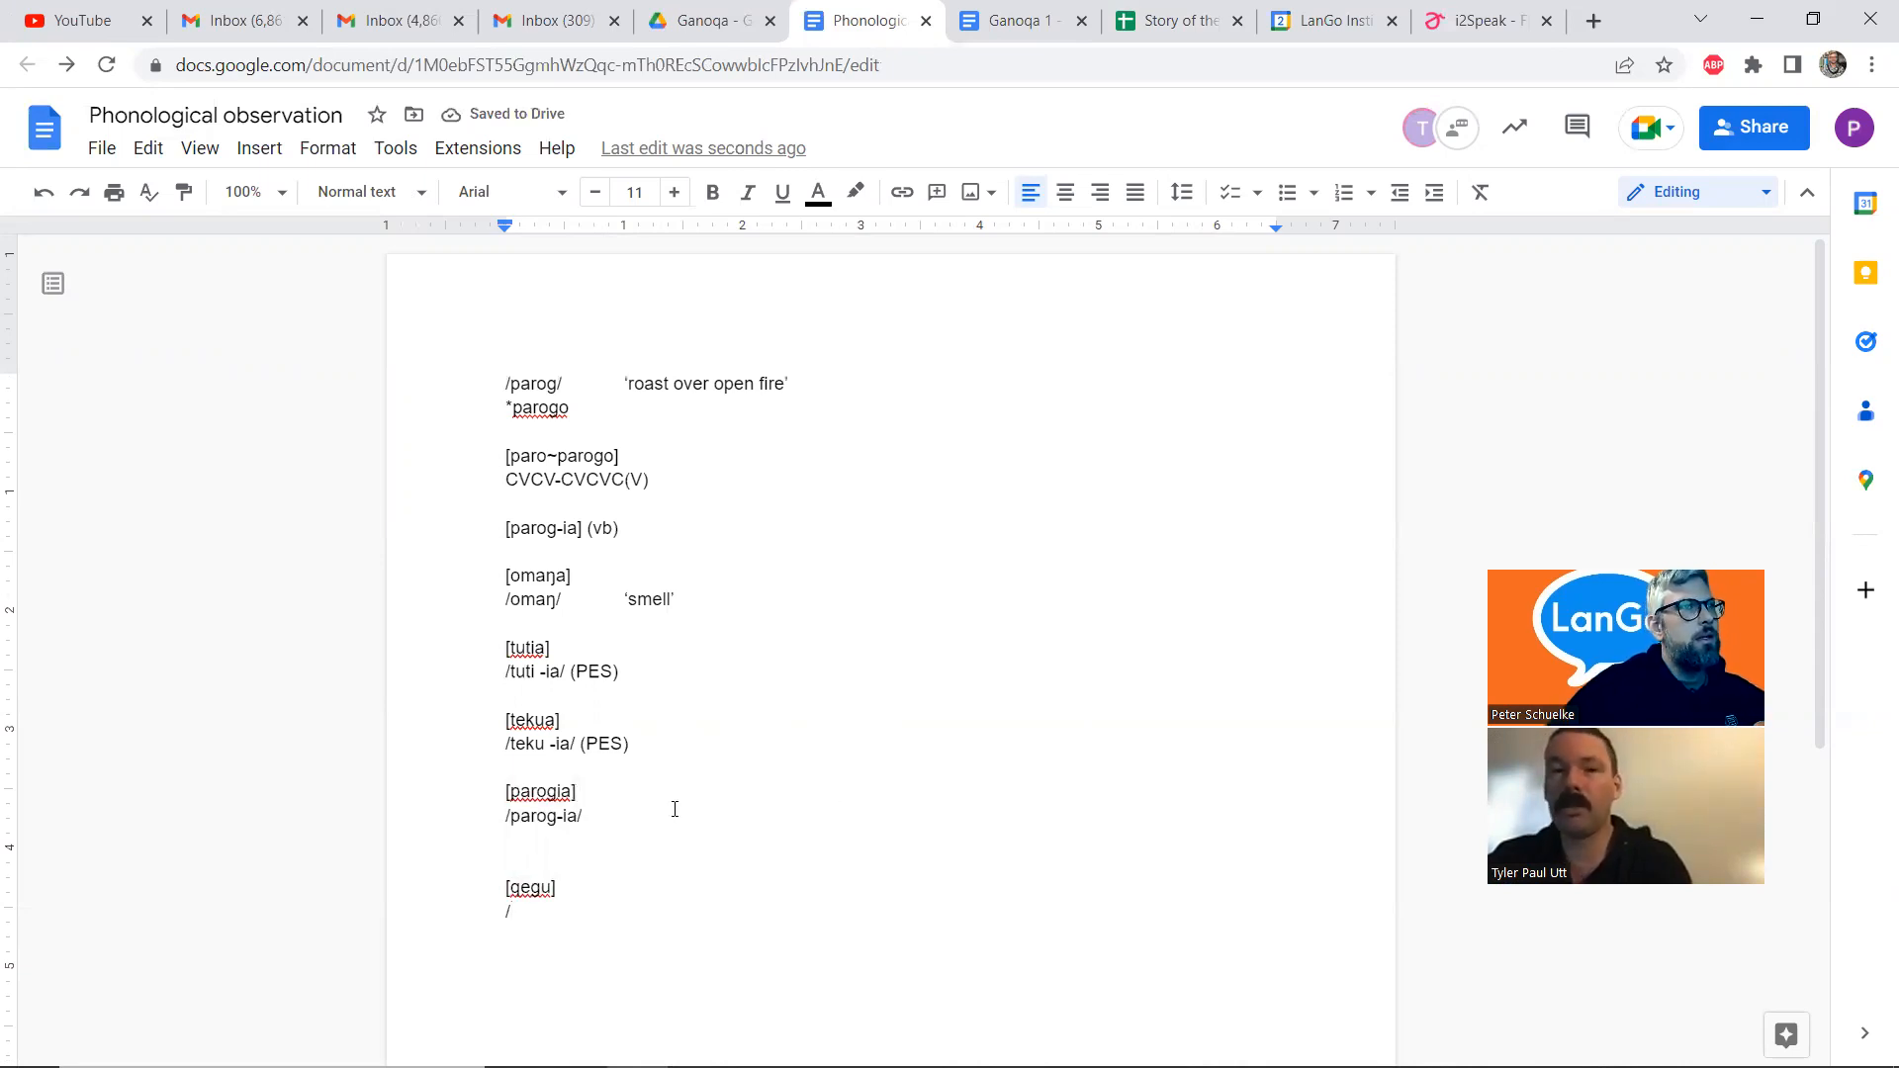
# Replace the slash below [qegu] with the starred form *gequ
pyautogui.scroll(-3, 568, 821)
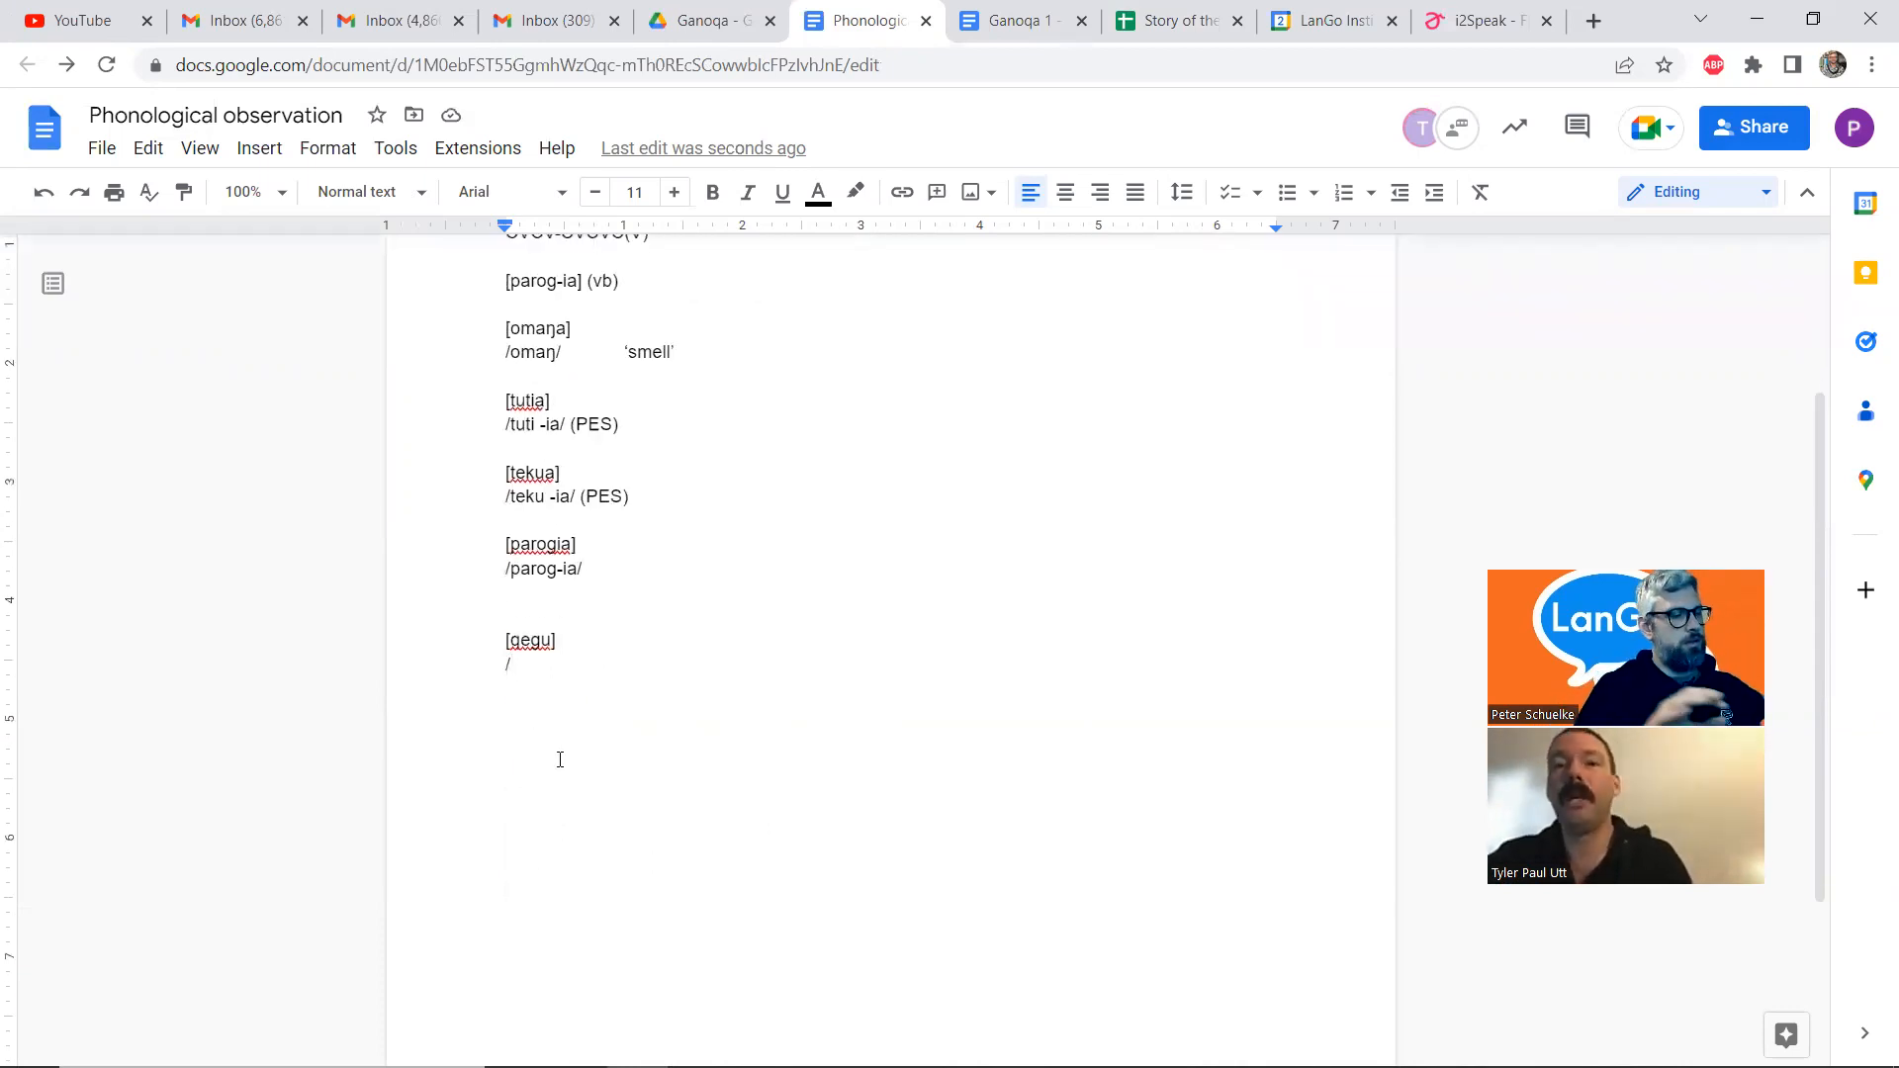
pyautogui.write('ge')
pyautogui.press('BackSpace')
pyautogui.press('BackSpace')
pyautogui.press('BackSpace')
pyautogui.write('*gequ')
# Add ta-qu after a blank line and split the starred form above into *ge-qu
pyautogui.press('Return')
pyautogui.press('Return')
pyautogui.write('ta')
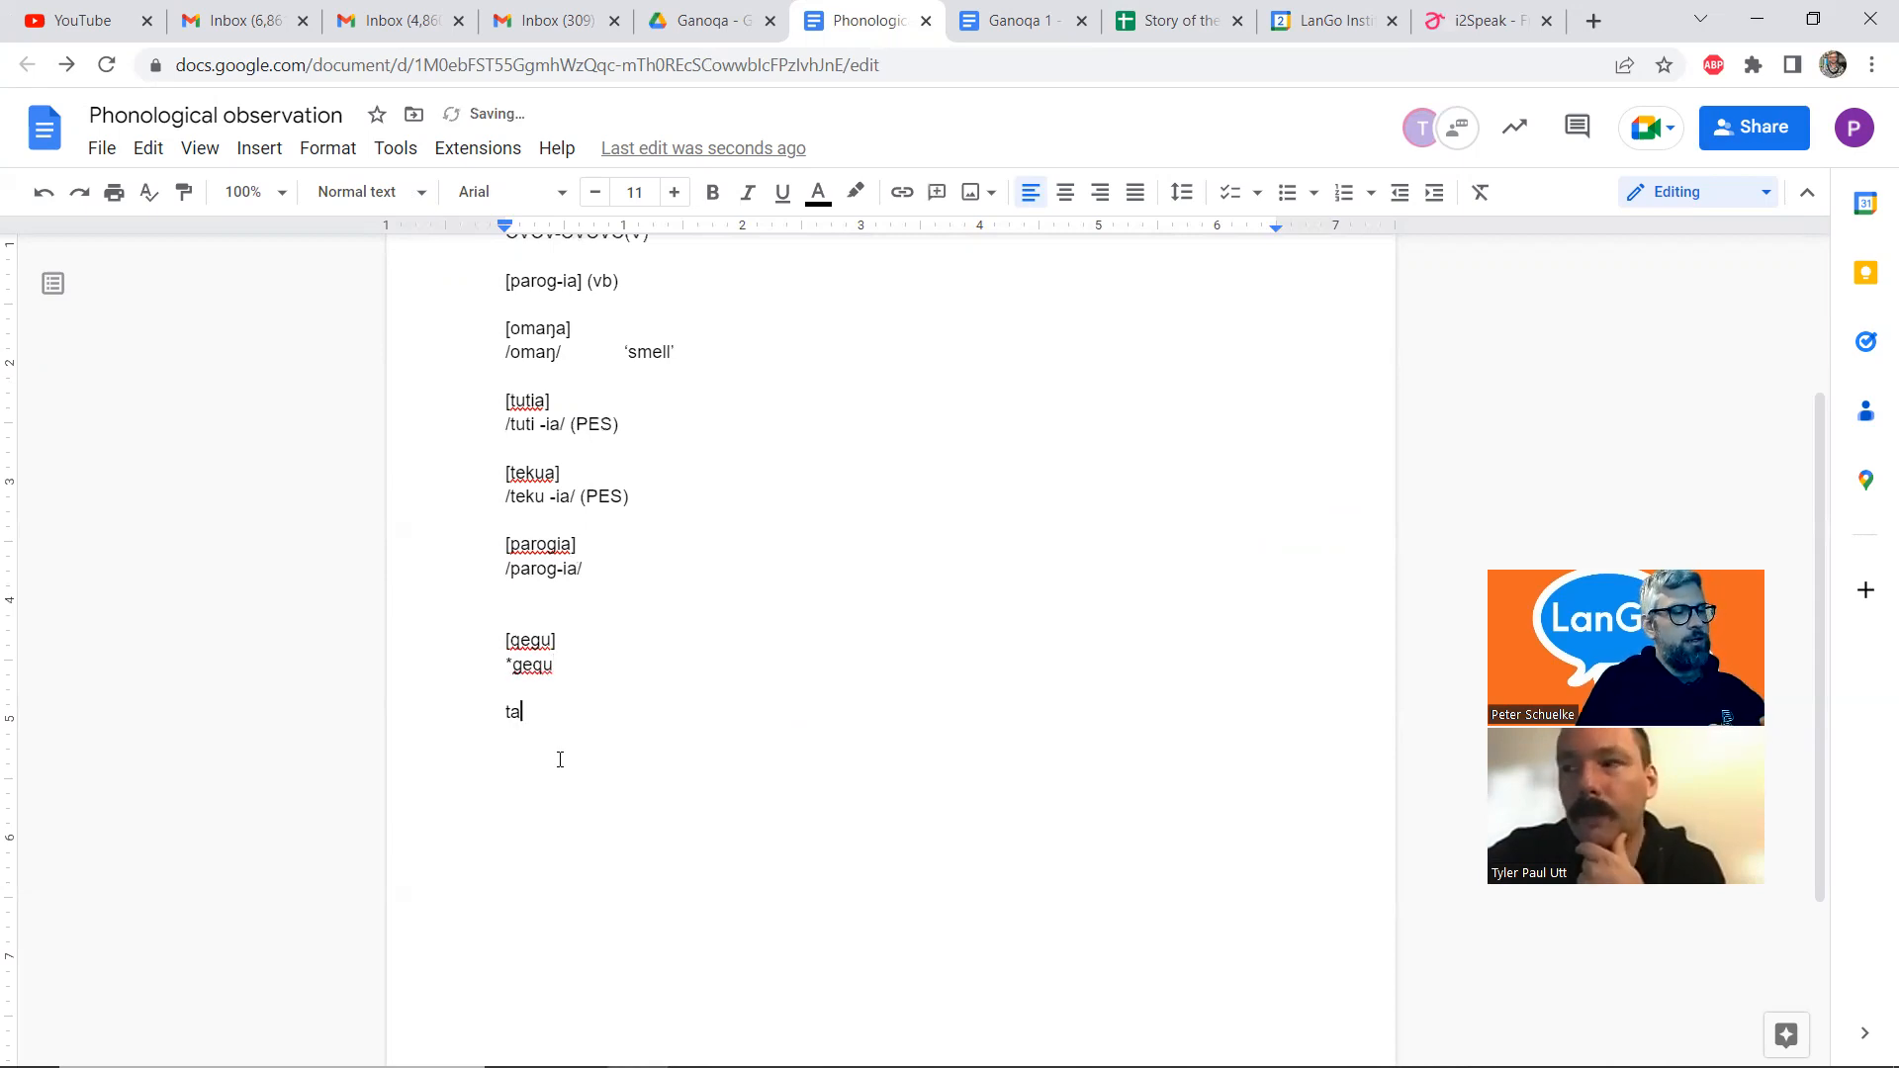
pyautogui.write('-qu')
pyautogui.press('Up')
pyautogui.press('Up')
pyautogui.press('Left')
pyautogui.write('-')
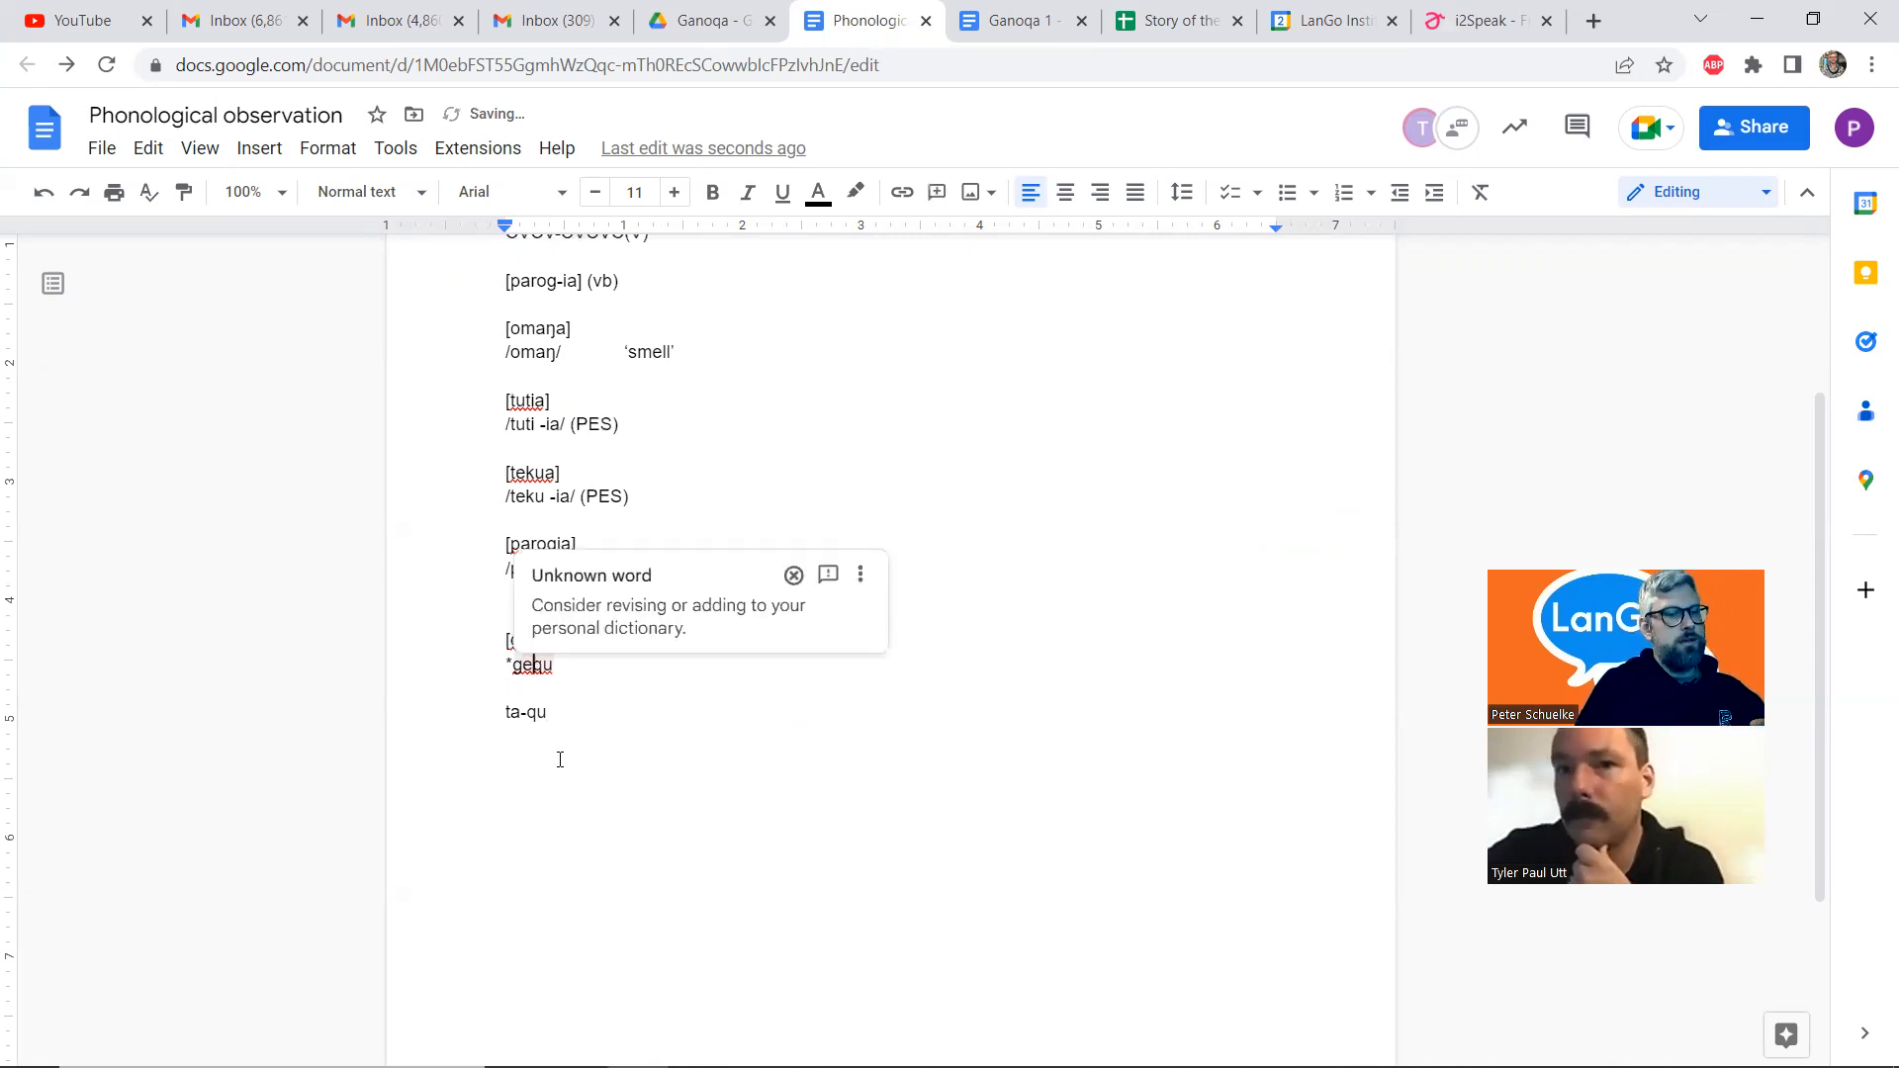
# Add ge-di with the gloss 'their food' on the line below ta-qu
pyautogui.press('Down')
pyautogui.press('Down')
pyautogui.press('End')
pyautogui.press('Return')
pyautogui.write('ge-di')
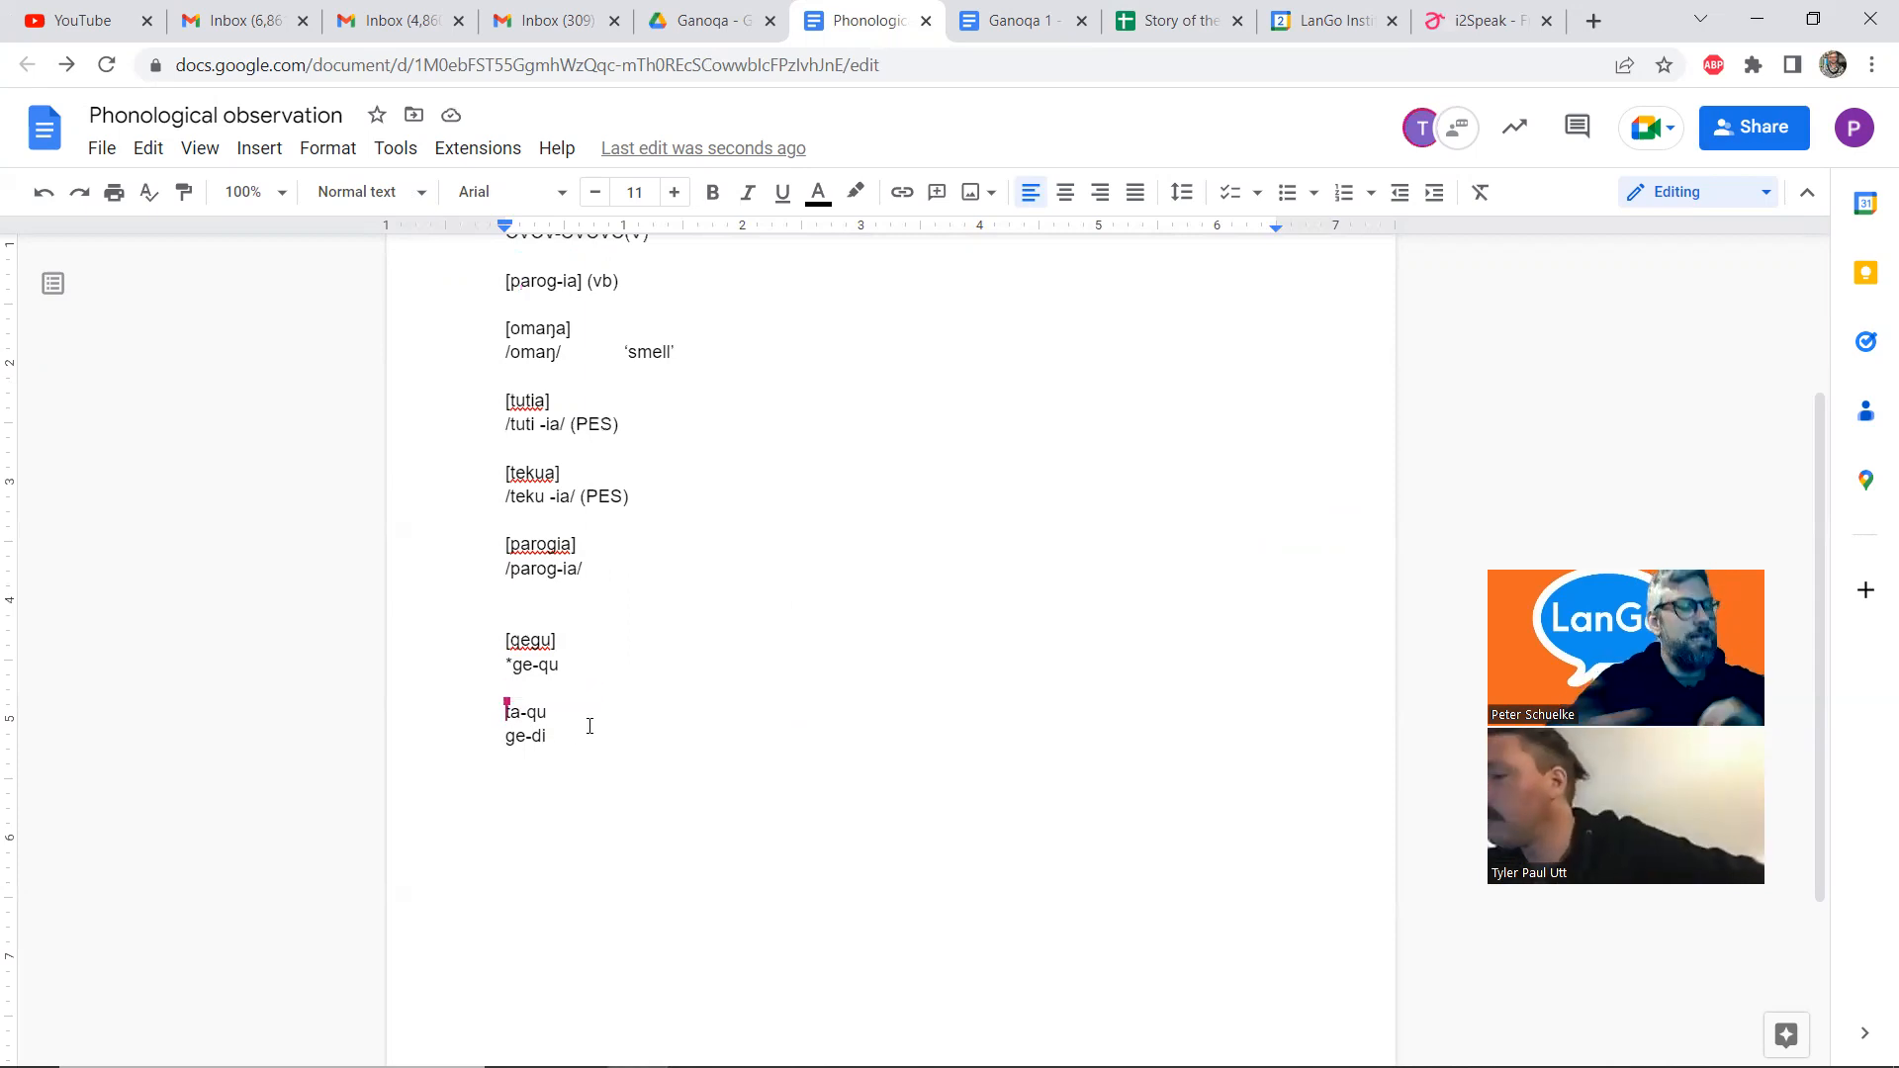
pyautogui.write("'their food")
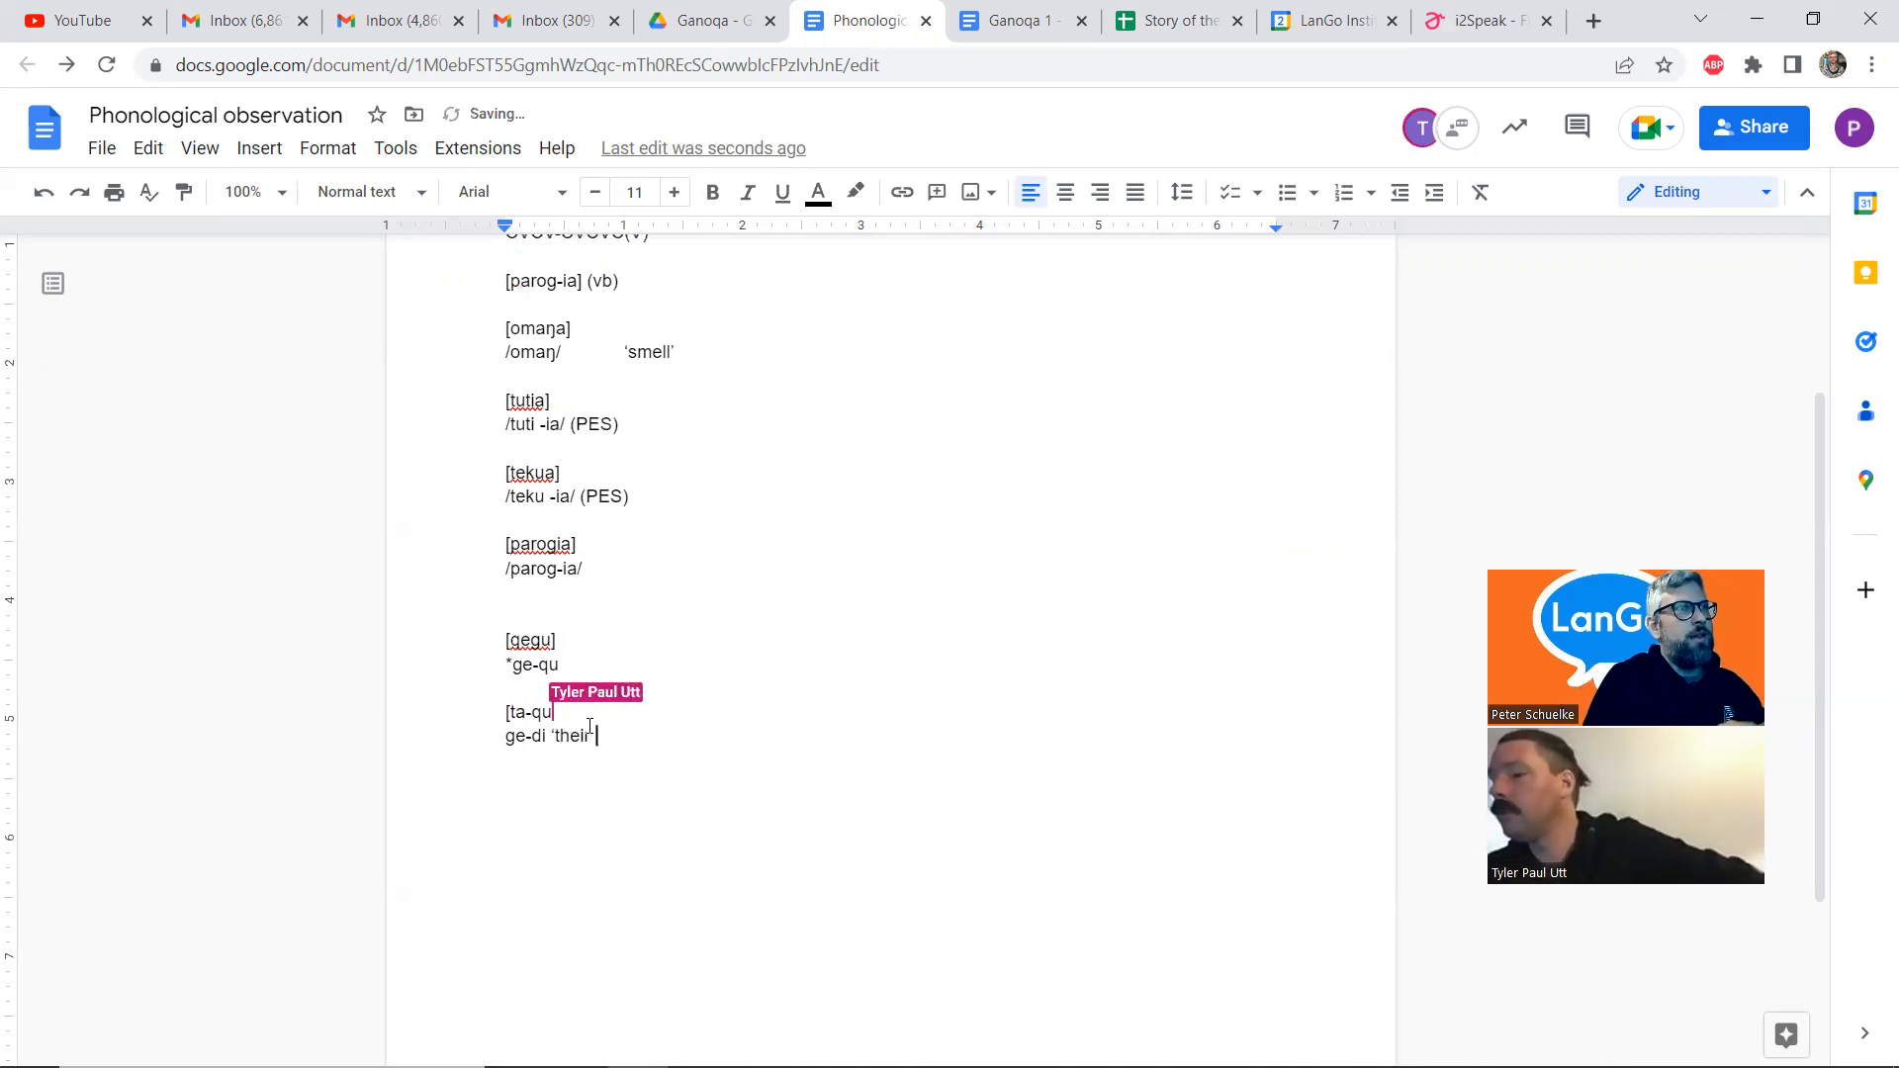
pyautogui.write("'")
# Insert tab spacing between ge-di and its gloss 'their food'
pyautogui.press('Home')
pyautogui.press('Right')
pyautogui.press('Right')
pyautogui.press('Right')
pyautogui.press('Right')
pyautogui.press('Right')
pyautogui.press('Right')
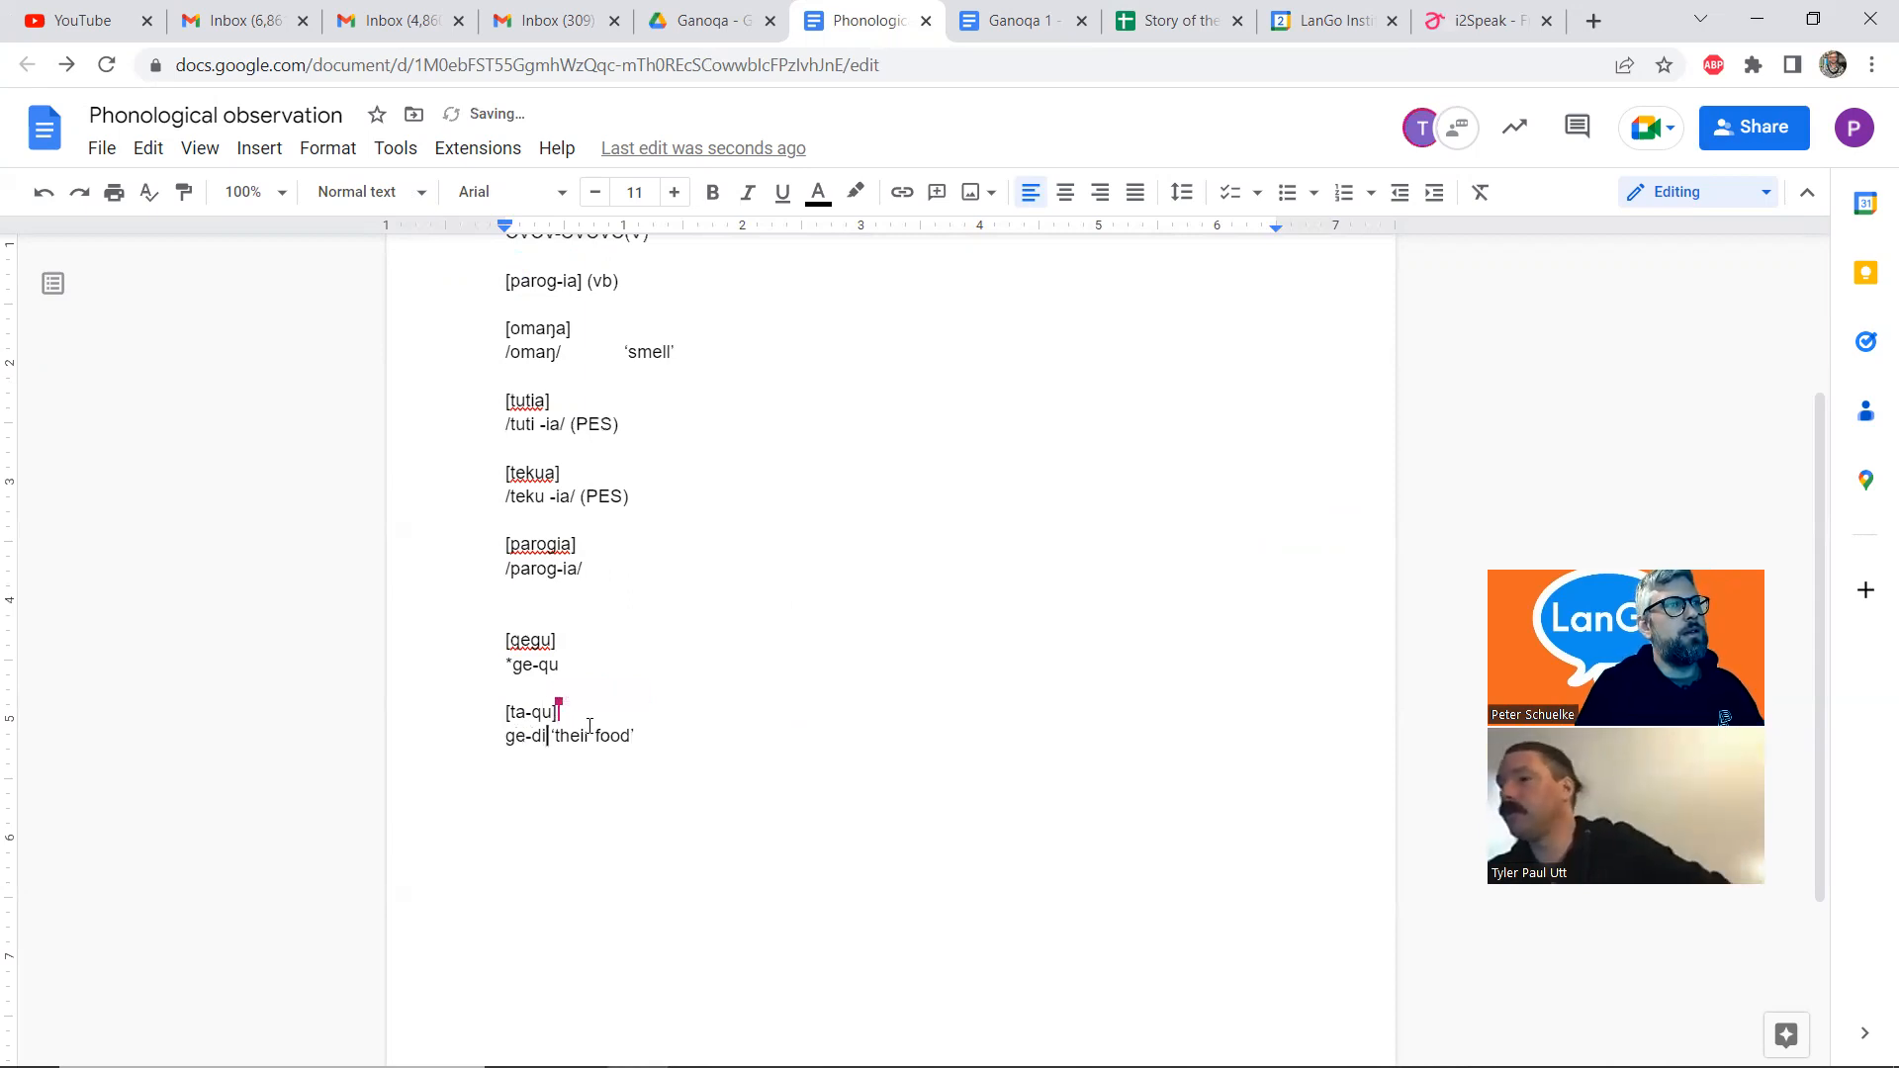
pyautogui.press('Tab')
pyautogui.press('Tab')
# Add the gloss 'my food' after *ge-qu
pyautogui.press('Up')
pyautogui.press('Up')
pyautogui.press('Up')
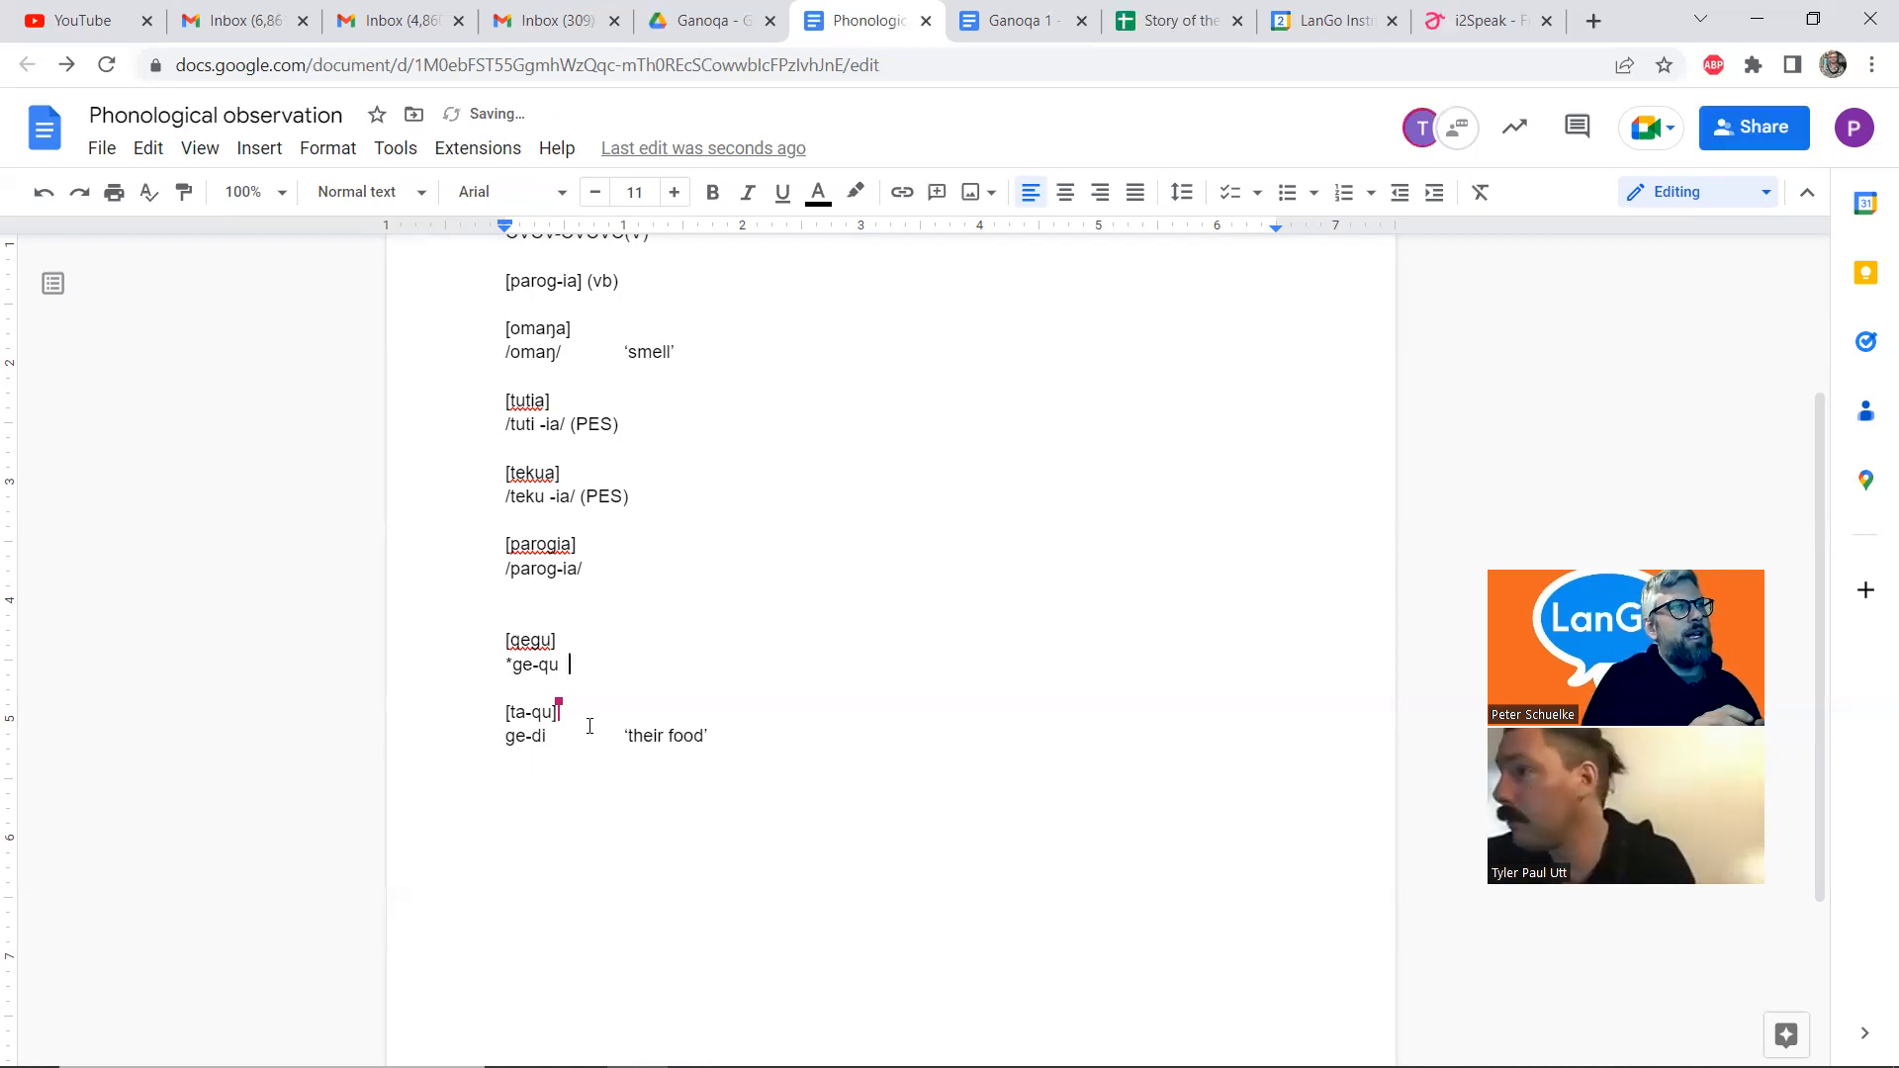
pyautogui.write("'my food")
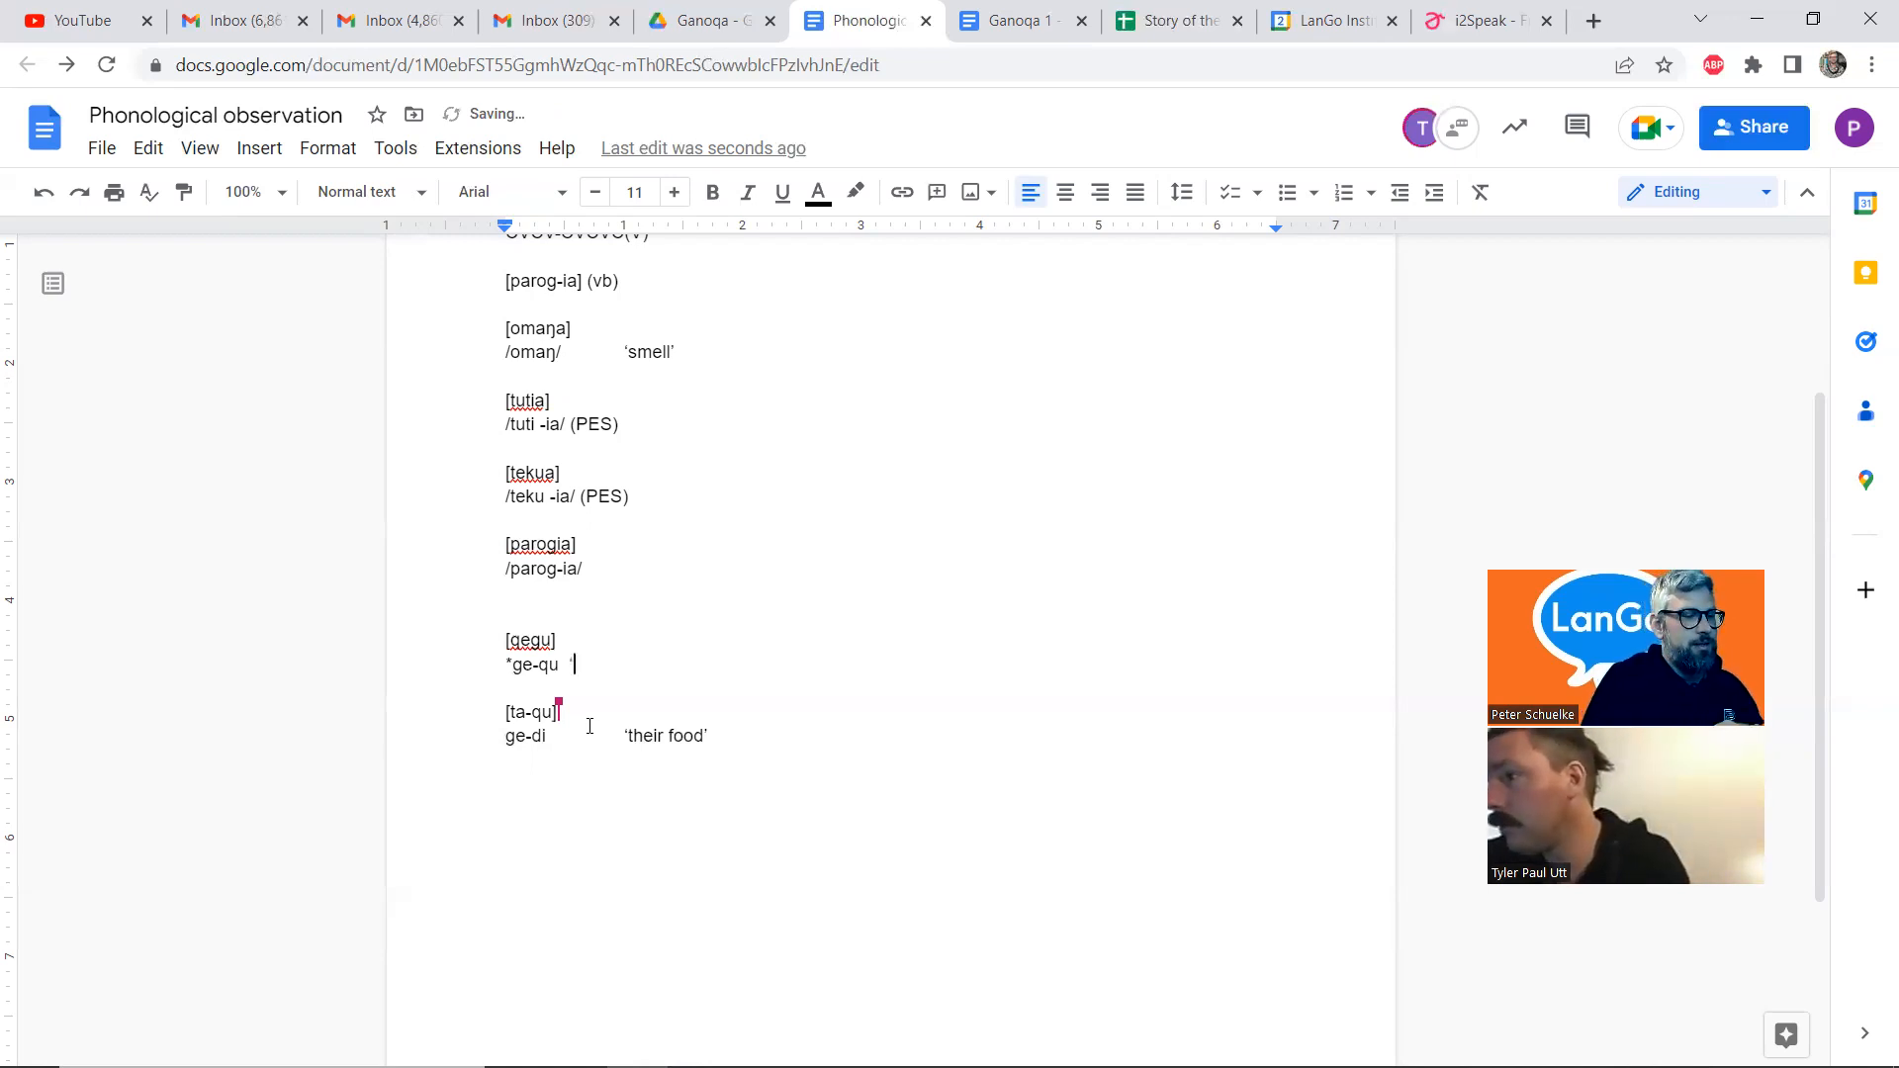
pyautogui.write("'")
# Add the tab-separated gloss 'mine' after [ta-qu]
pyautogui.press('Down')
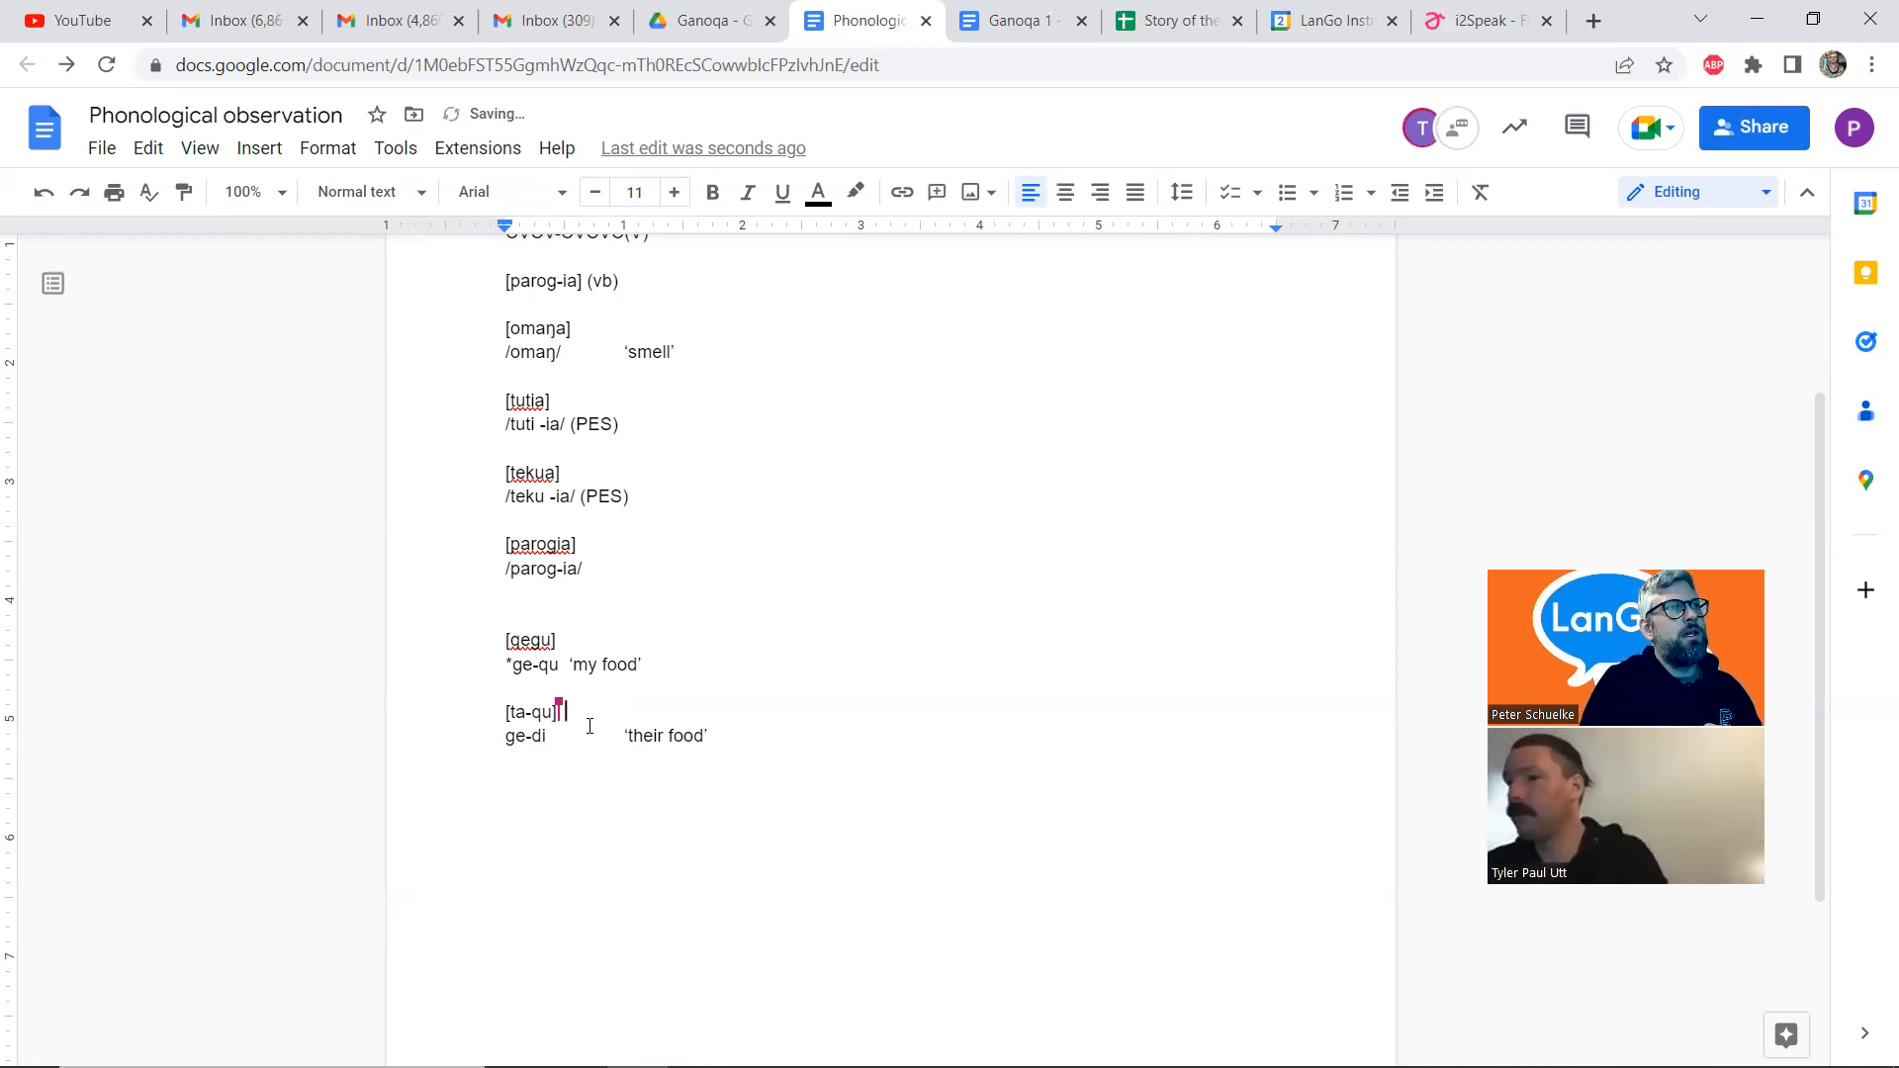
pyautogui.press('Tab')
pyautogui.write("'mine'")
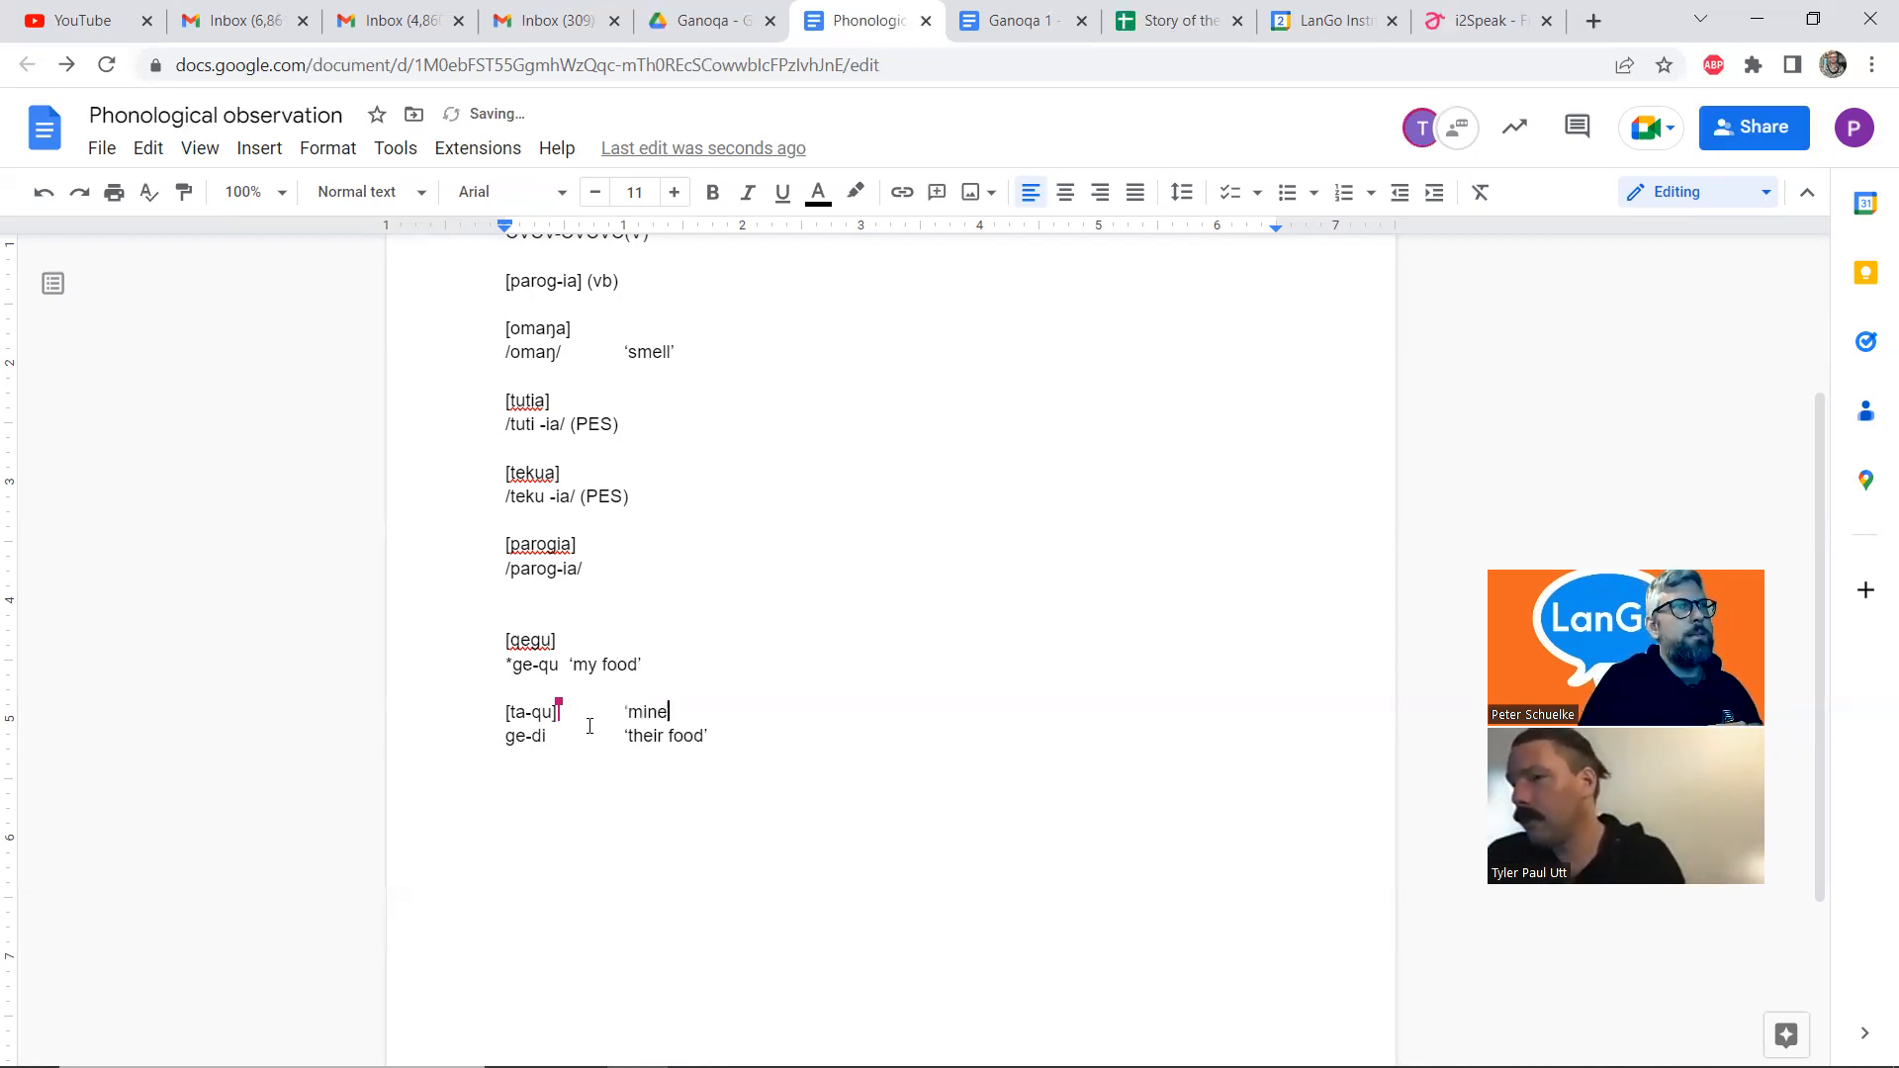
# Insert tab spacing between *ge-qu and its gloss 'my food' to align it with the other glosses
pyautogui.press('Right')
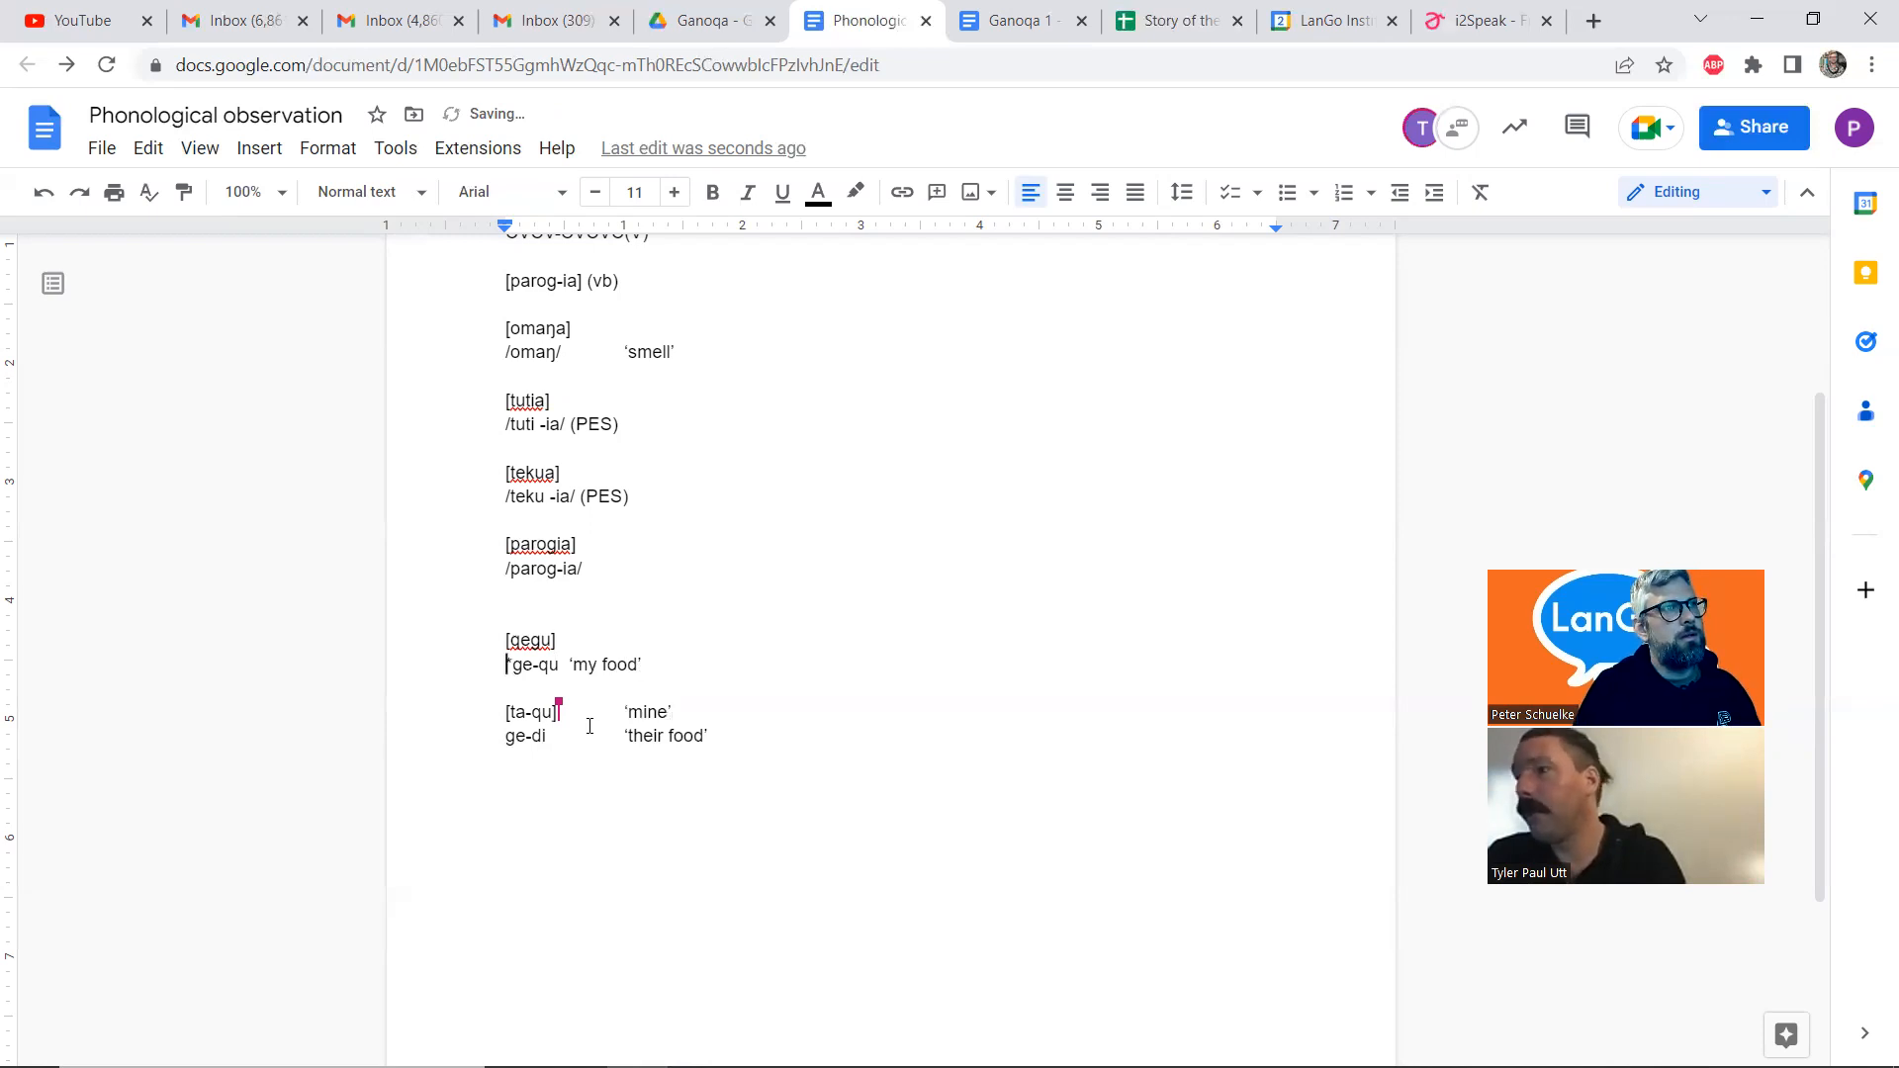
pyautogui.press('Right')
pyautogui.press('Right')
pyautogui.press('Right')
pyautogui.press('Right')
pyautogui.press('Right')
pyautogui.press('Tab')
# Switch to FieldWorks Language Explorer to examine lines 2.5 to 2.8, and return to the Google Docs notes to review the recorded forms
pyautogui.moveTo(695, 1066)
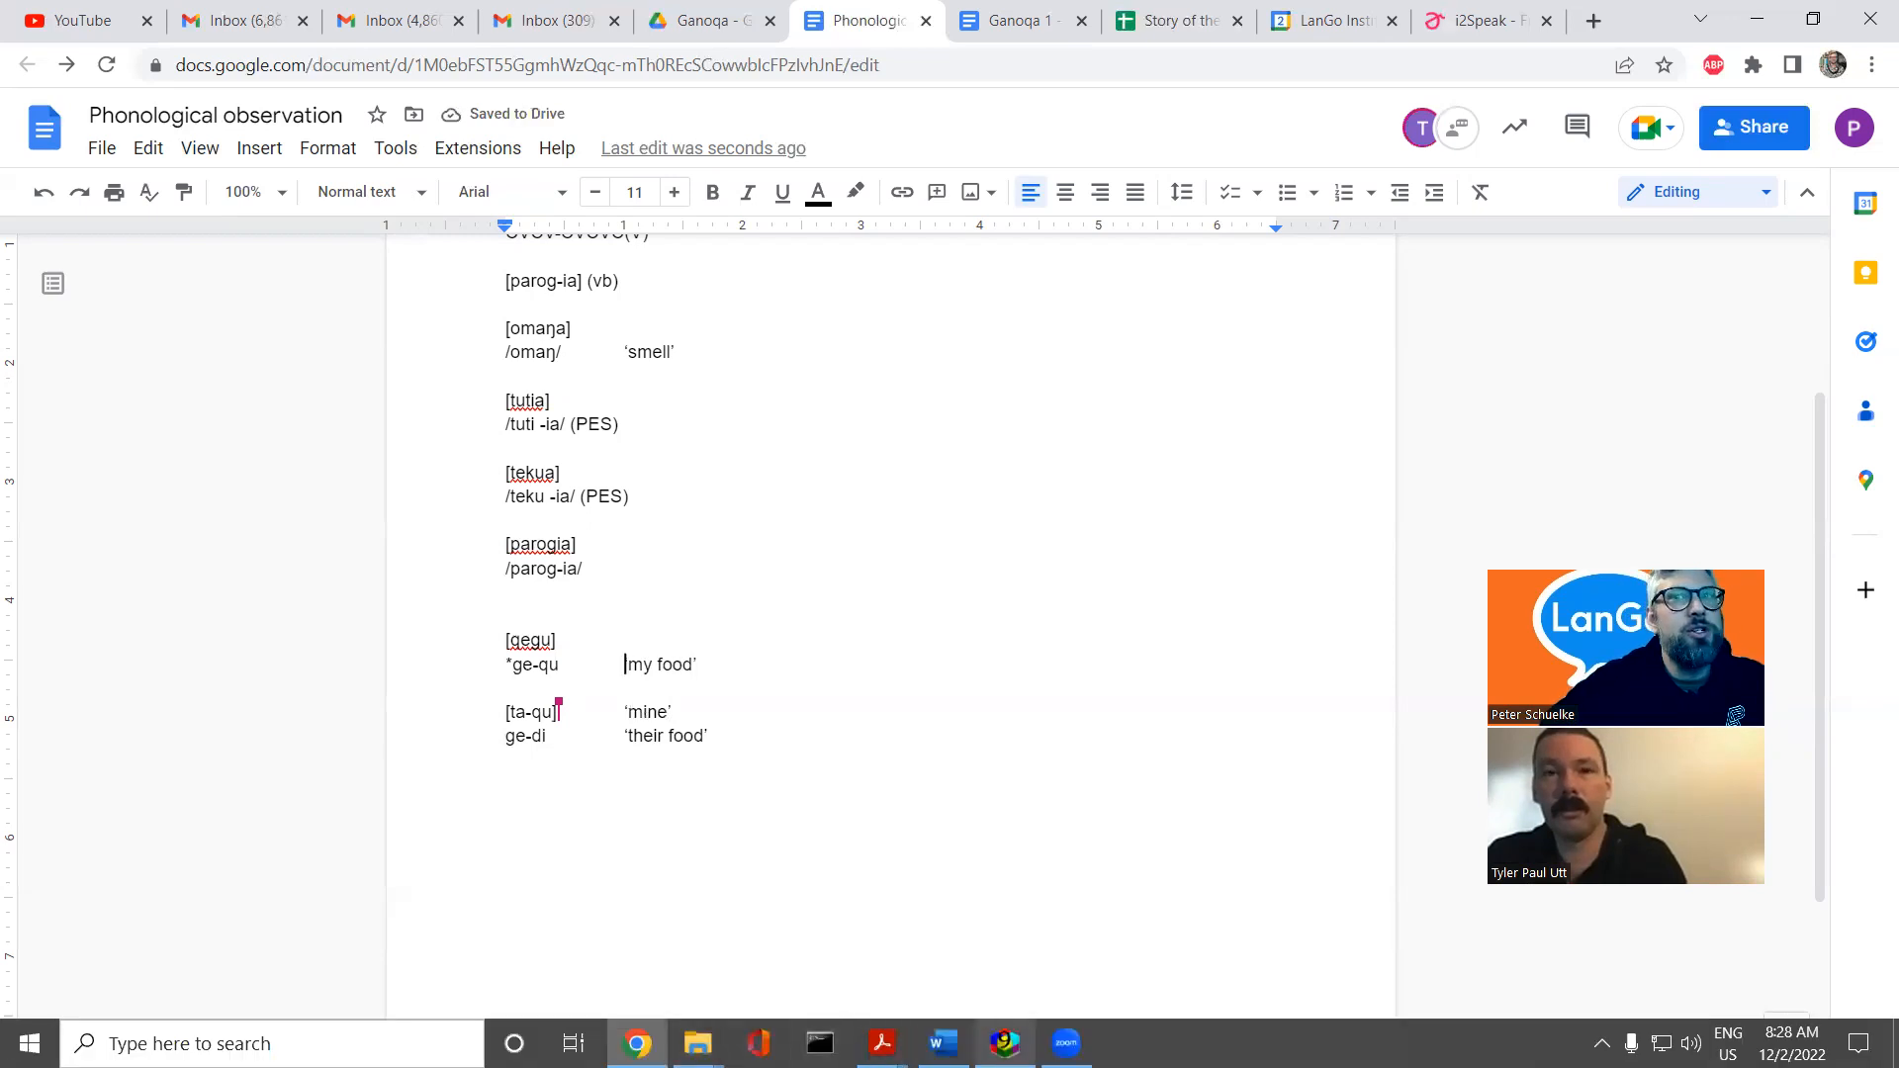
pyautogui.click(1004, 1043)
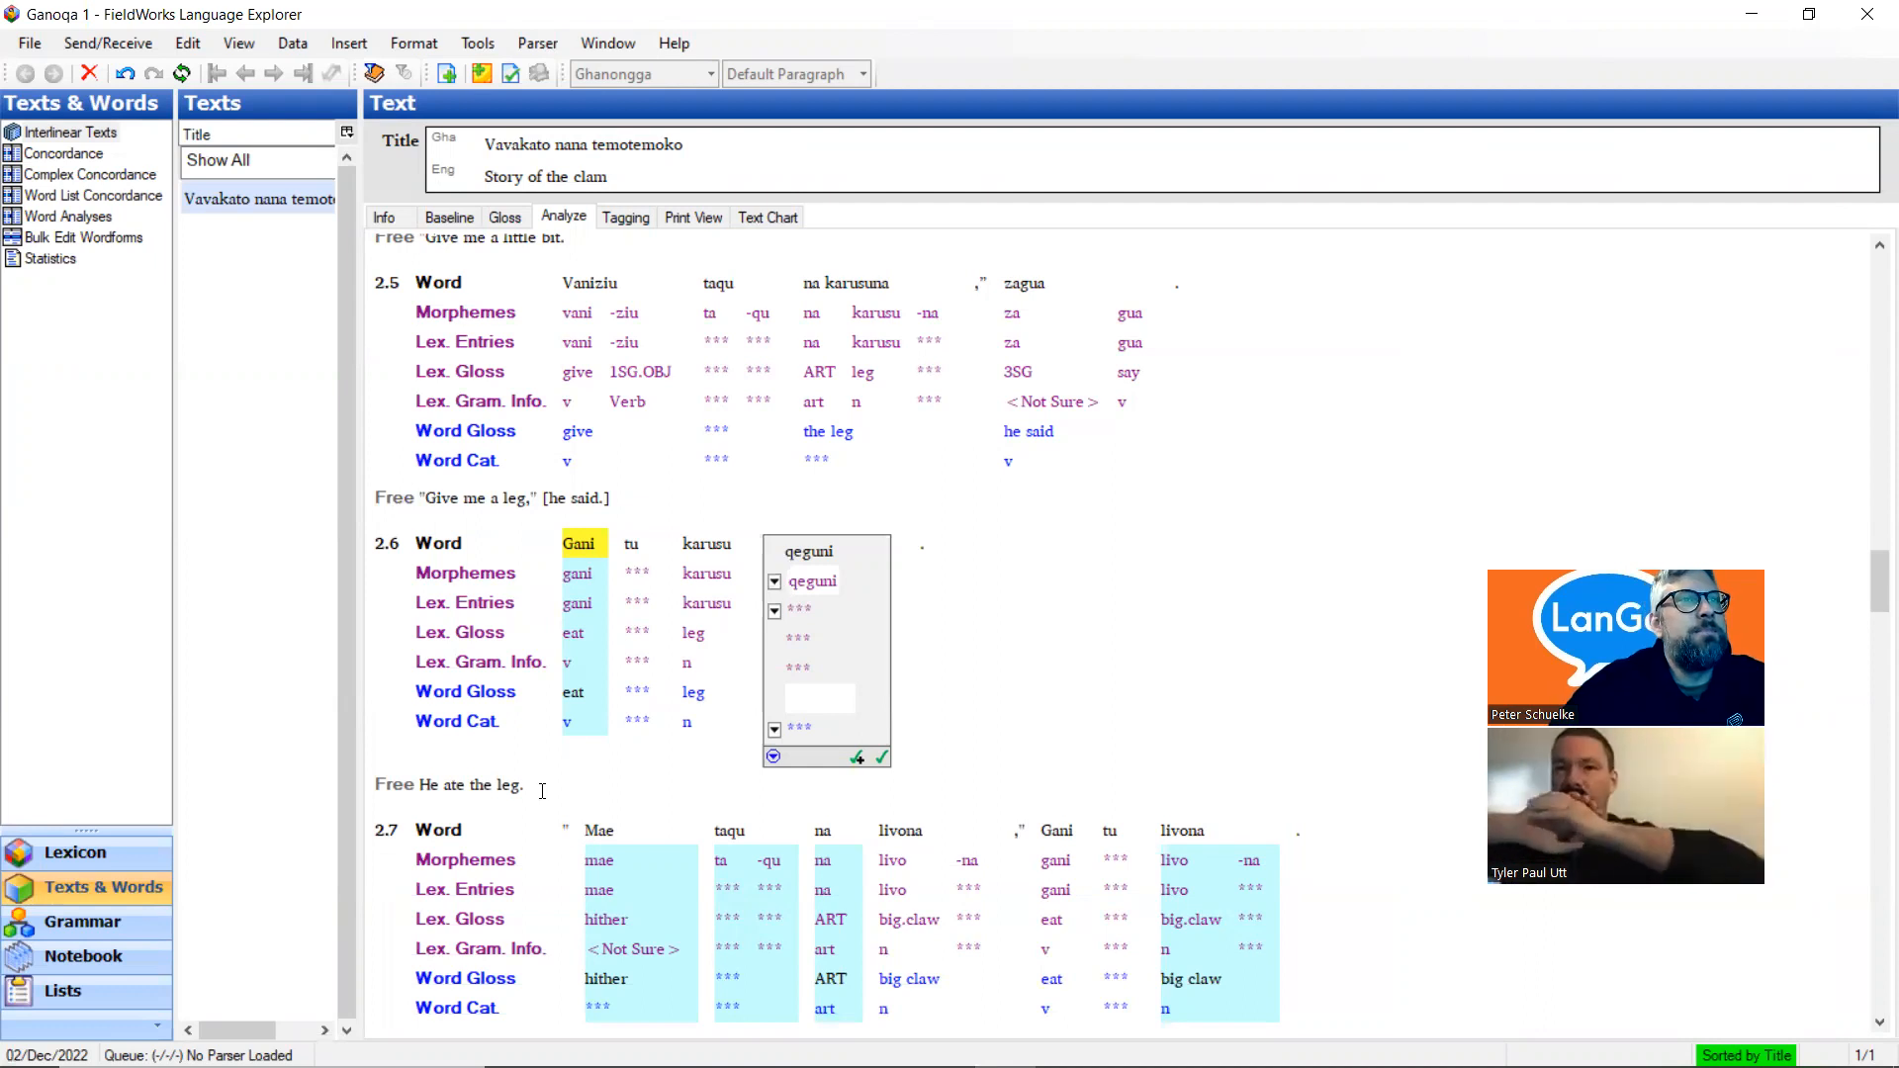
pyautogui.scroll(-3, 559, 791)
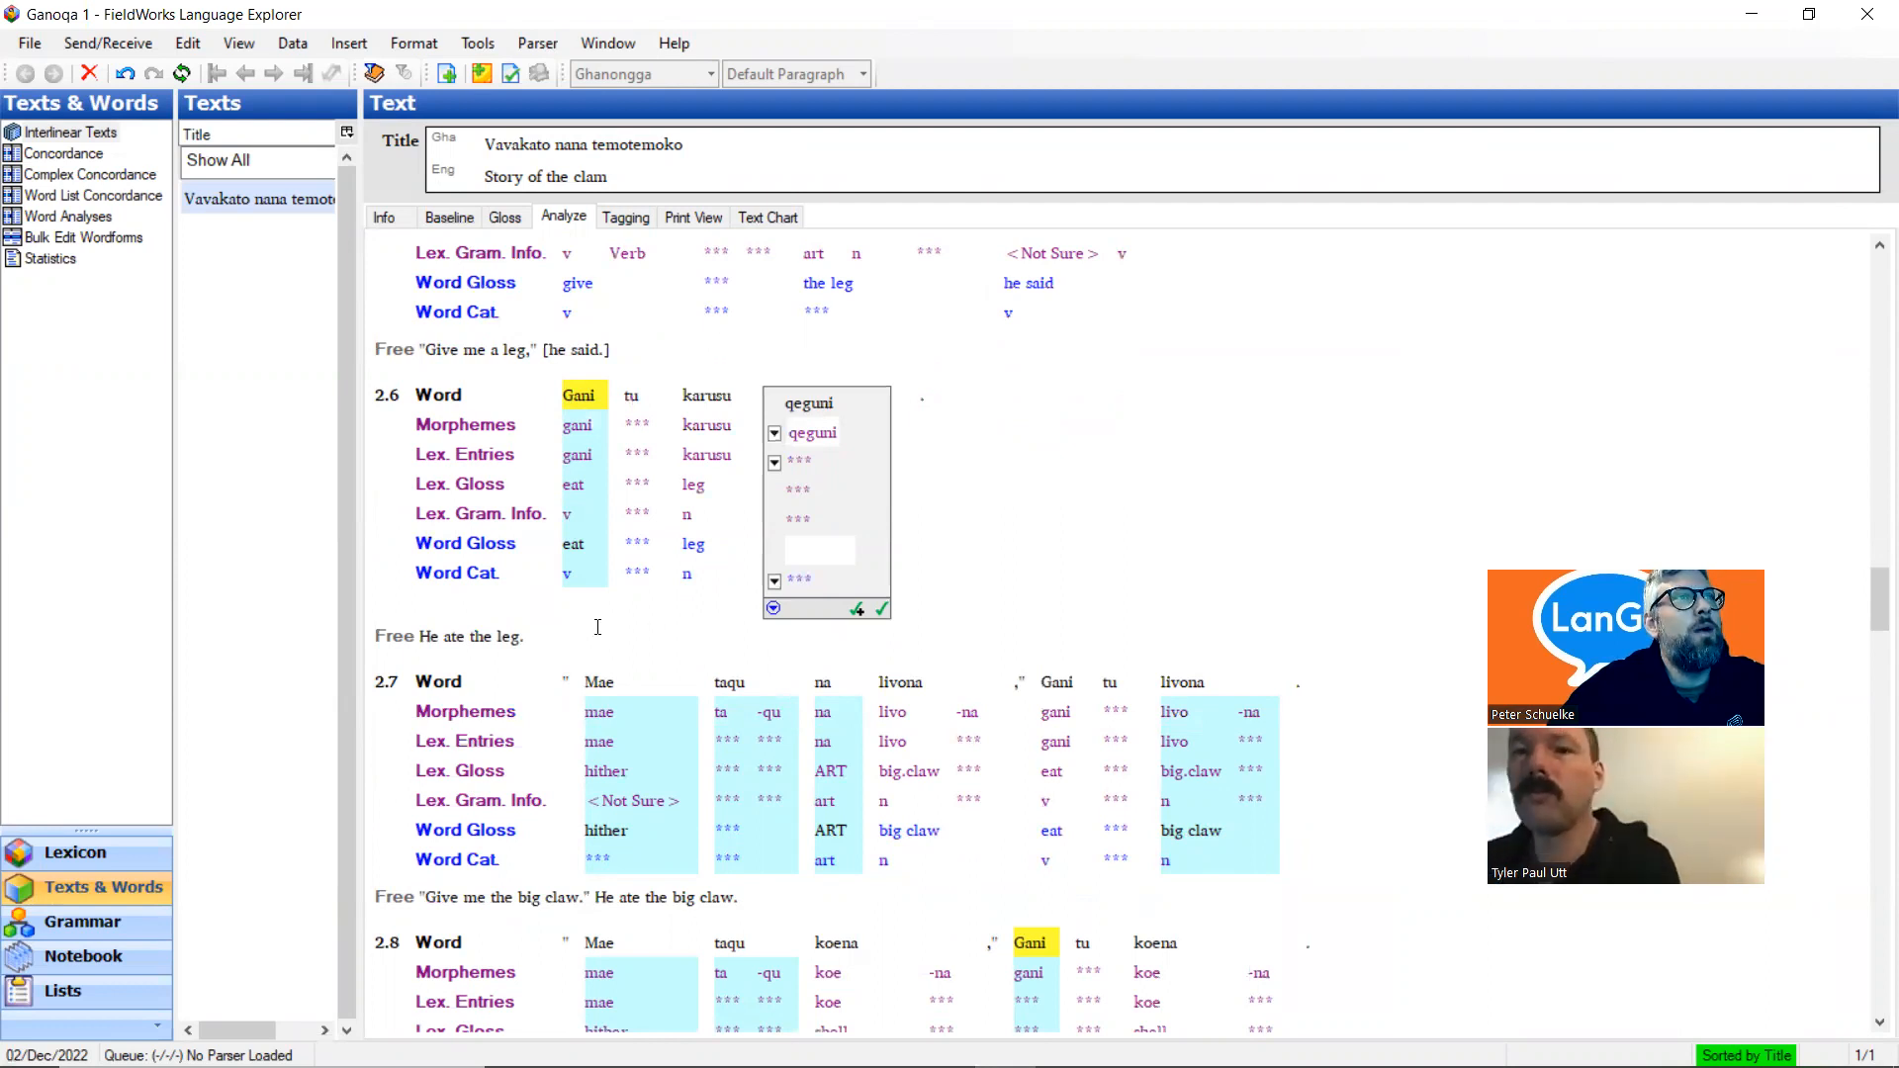
pyautogui.moveTo(712, 1065)
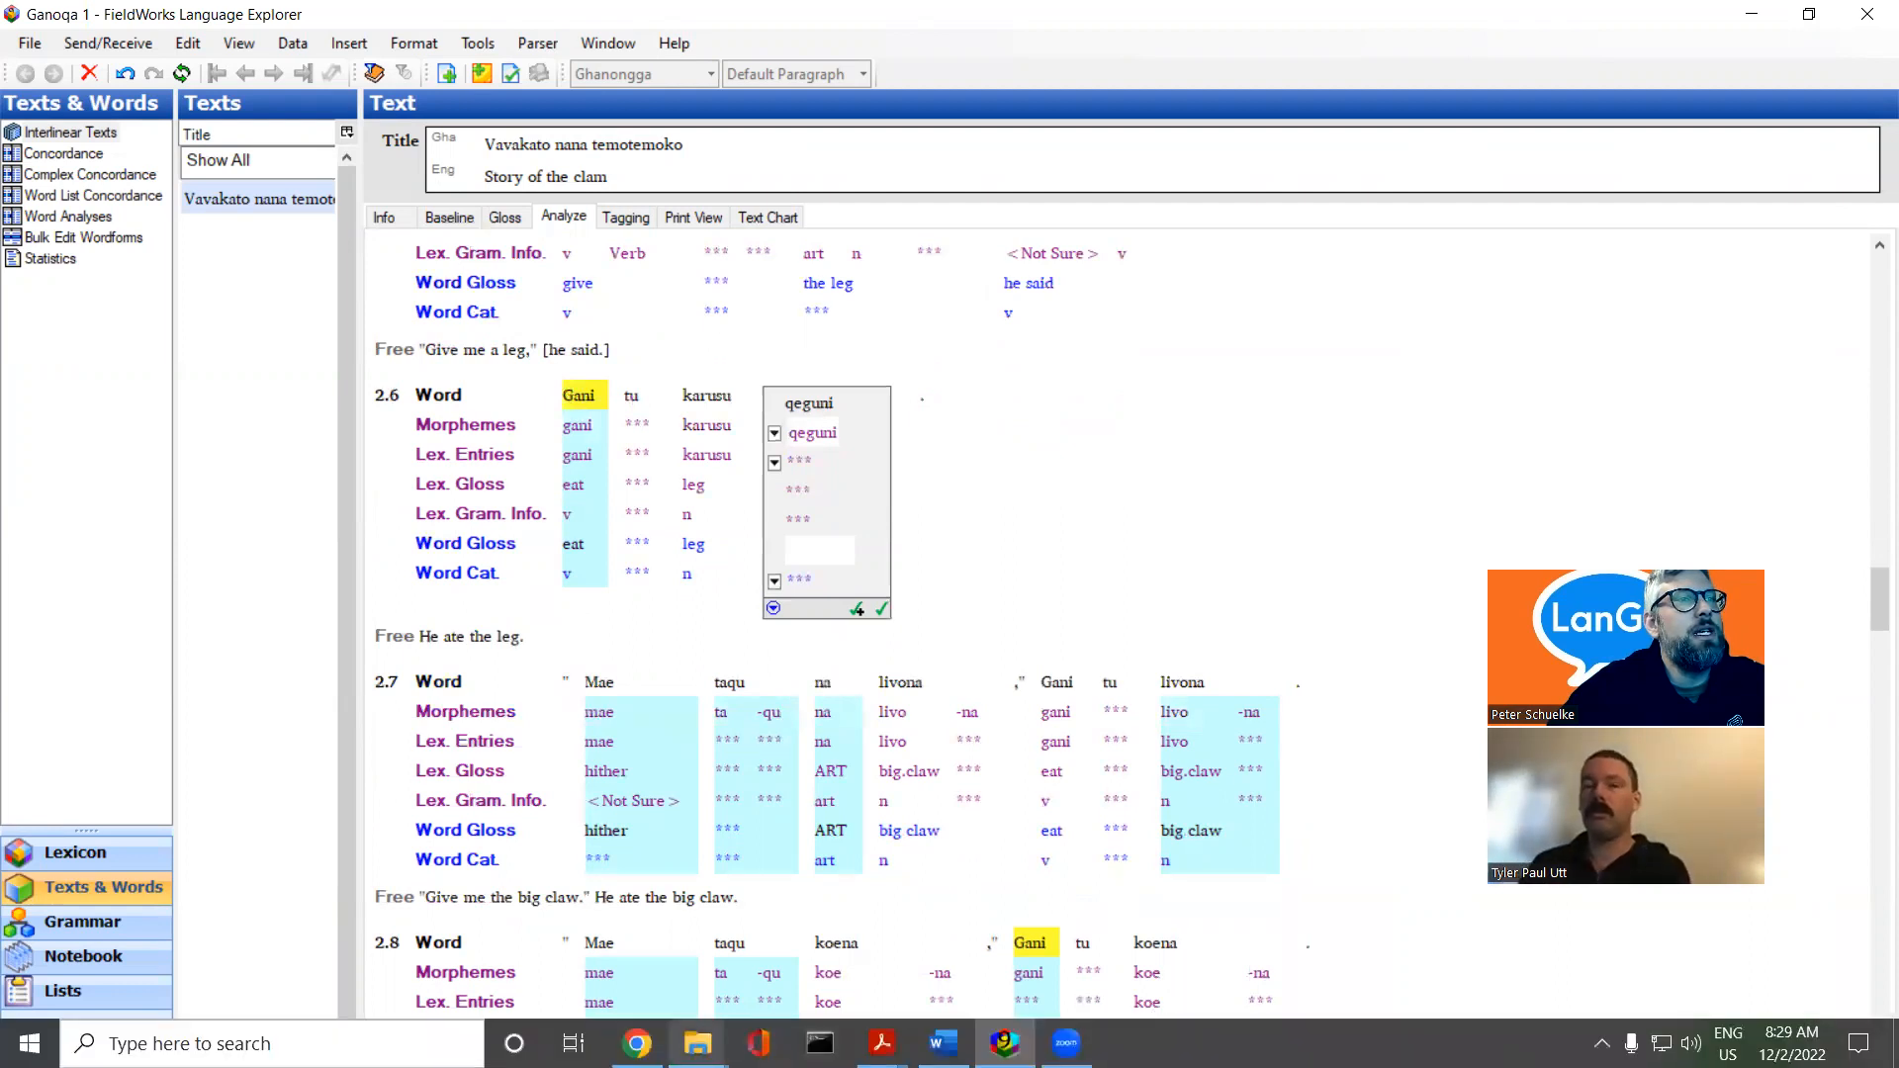
pyautogui.click(637, 1042)
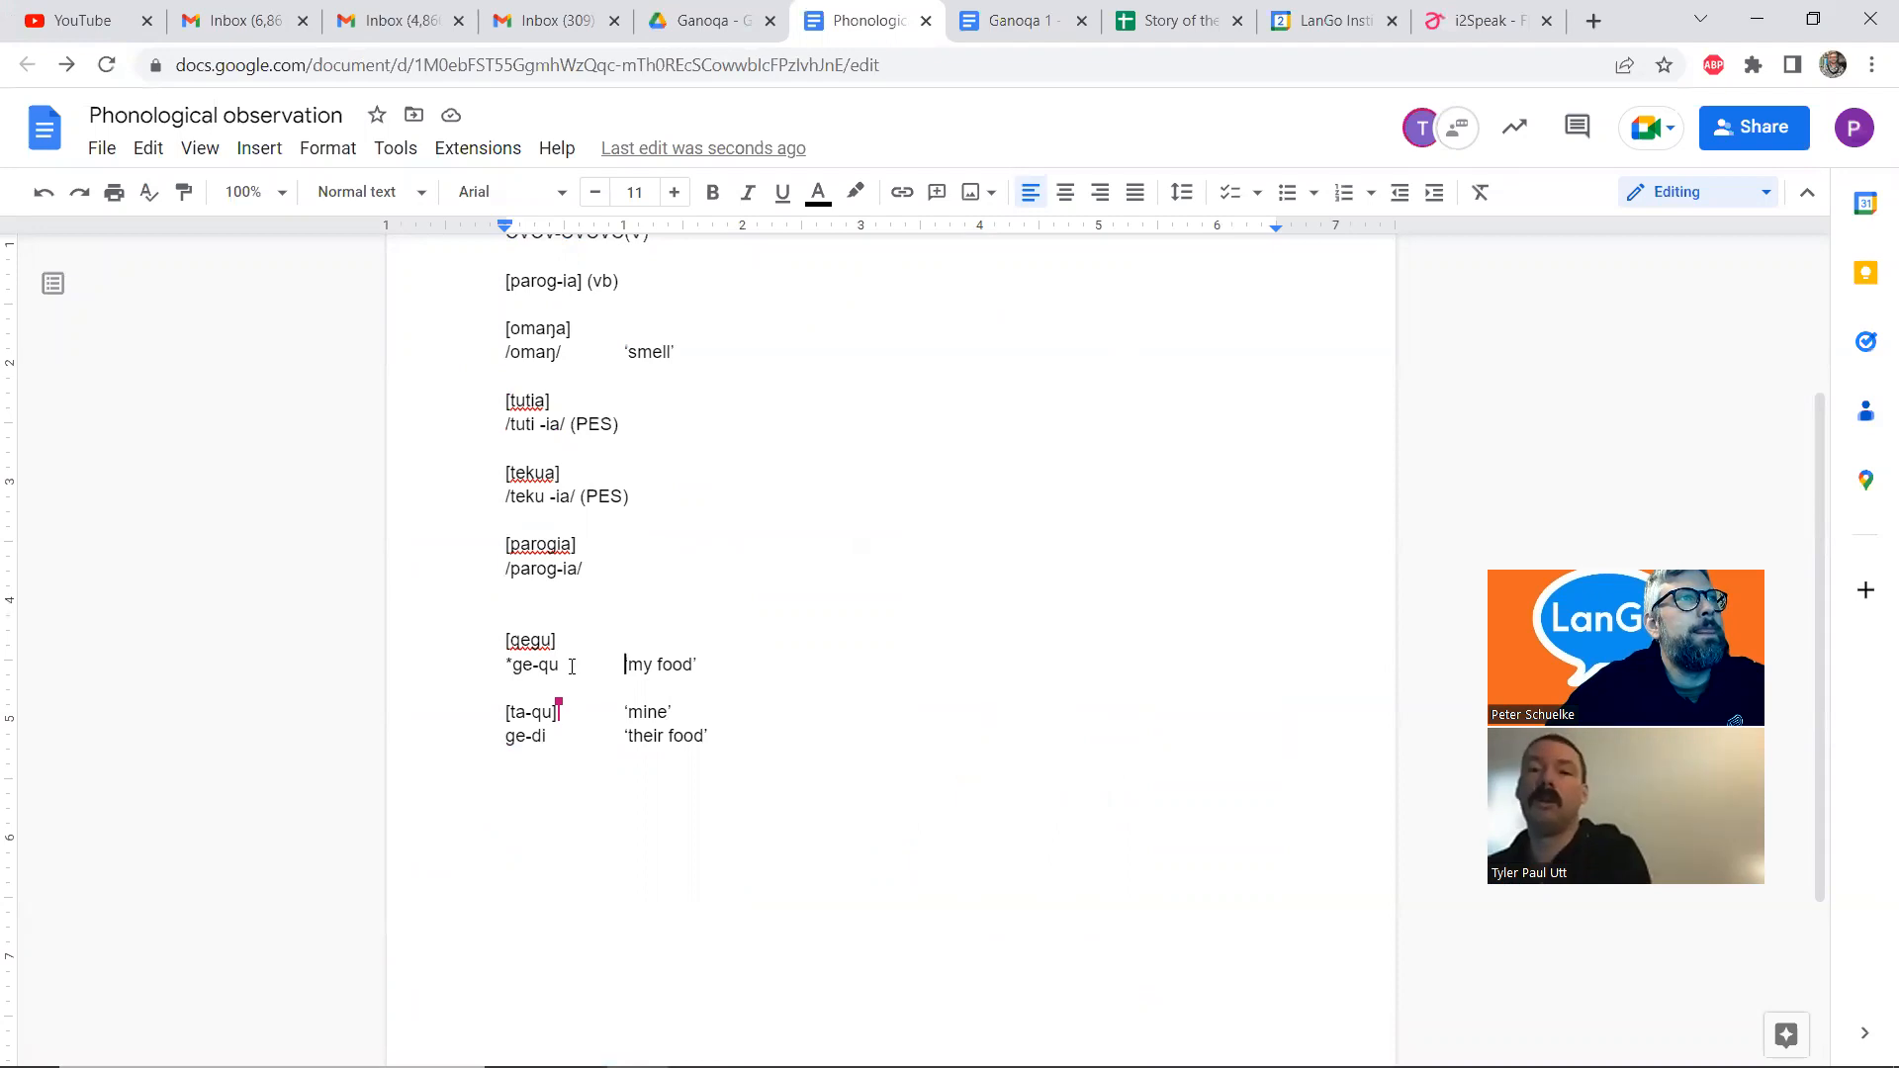
pyautogui.scroll(2, 571, 667)
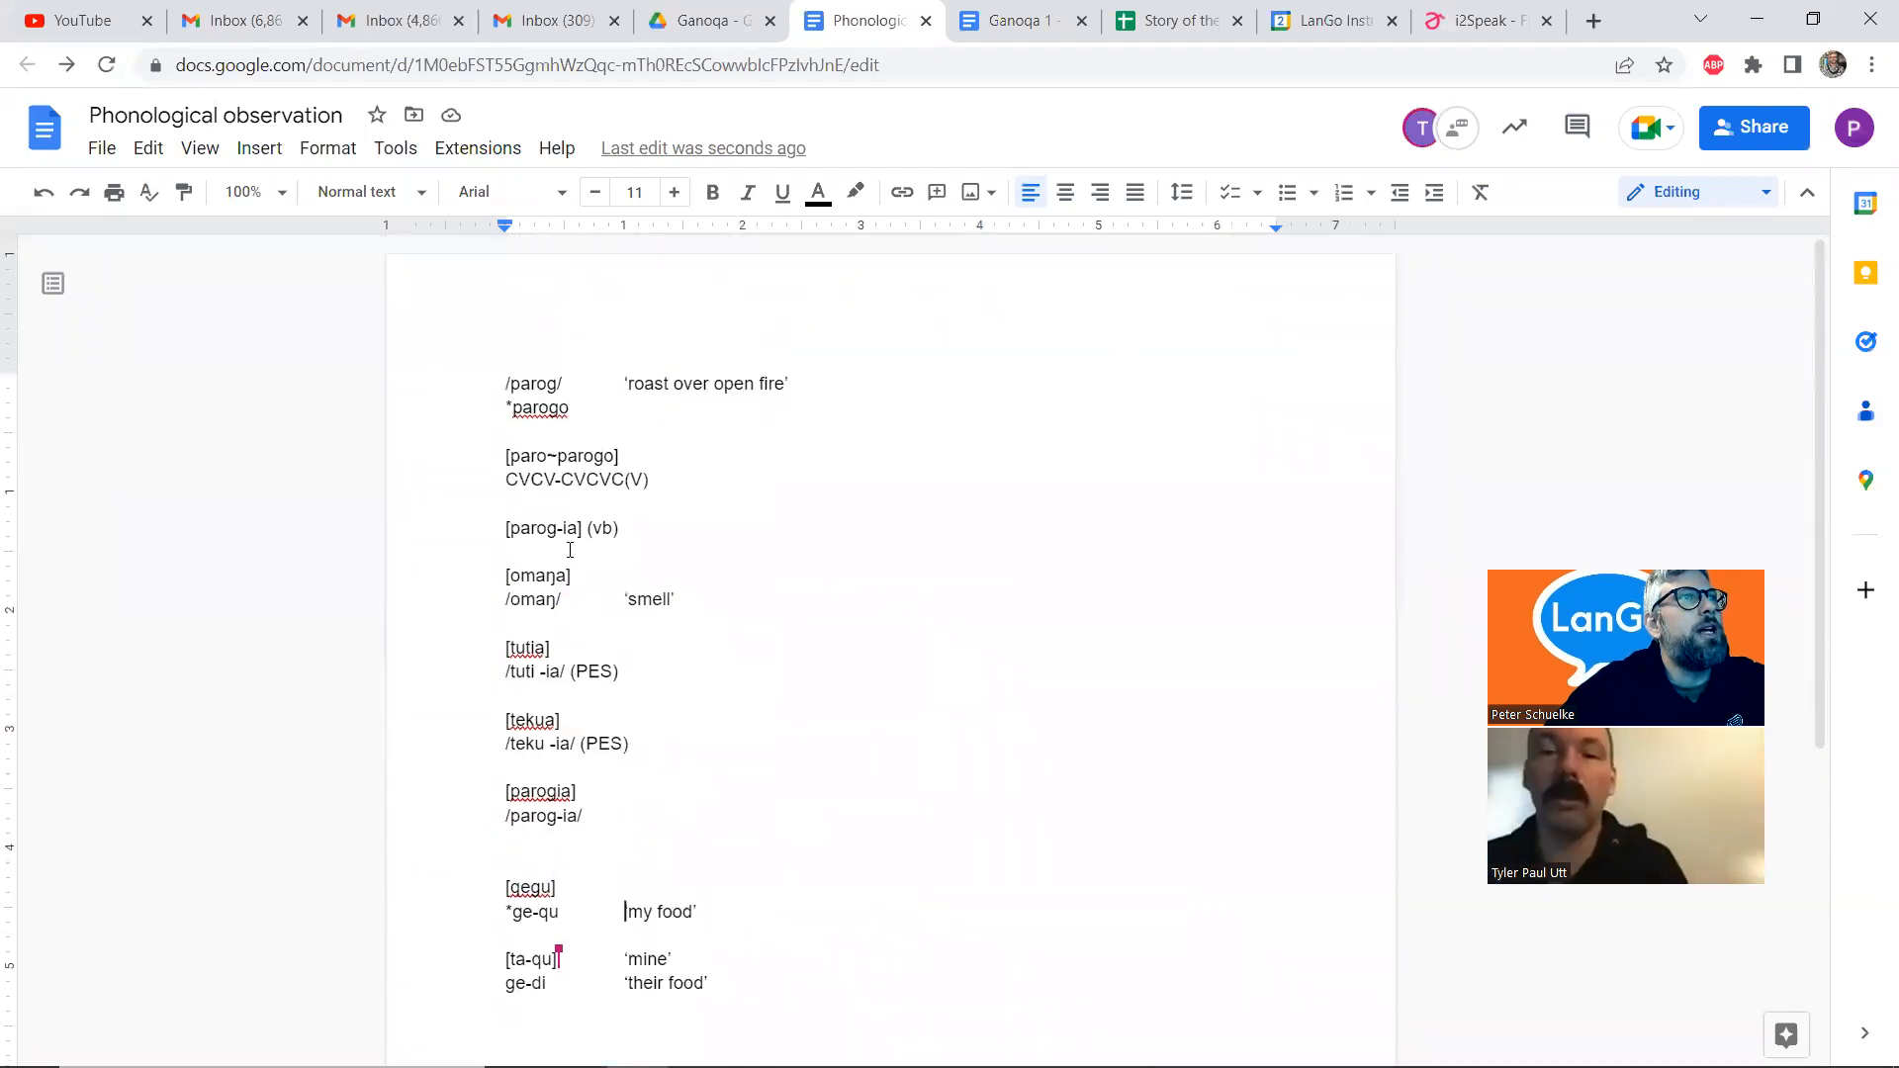
pyautogui.scroll(-2, 571, 554)
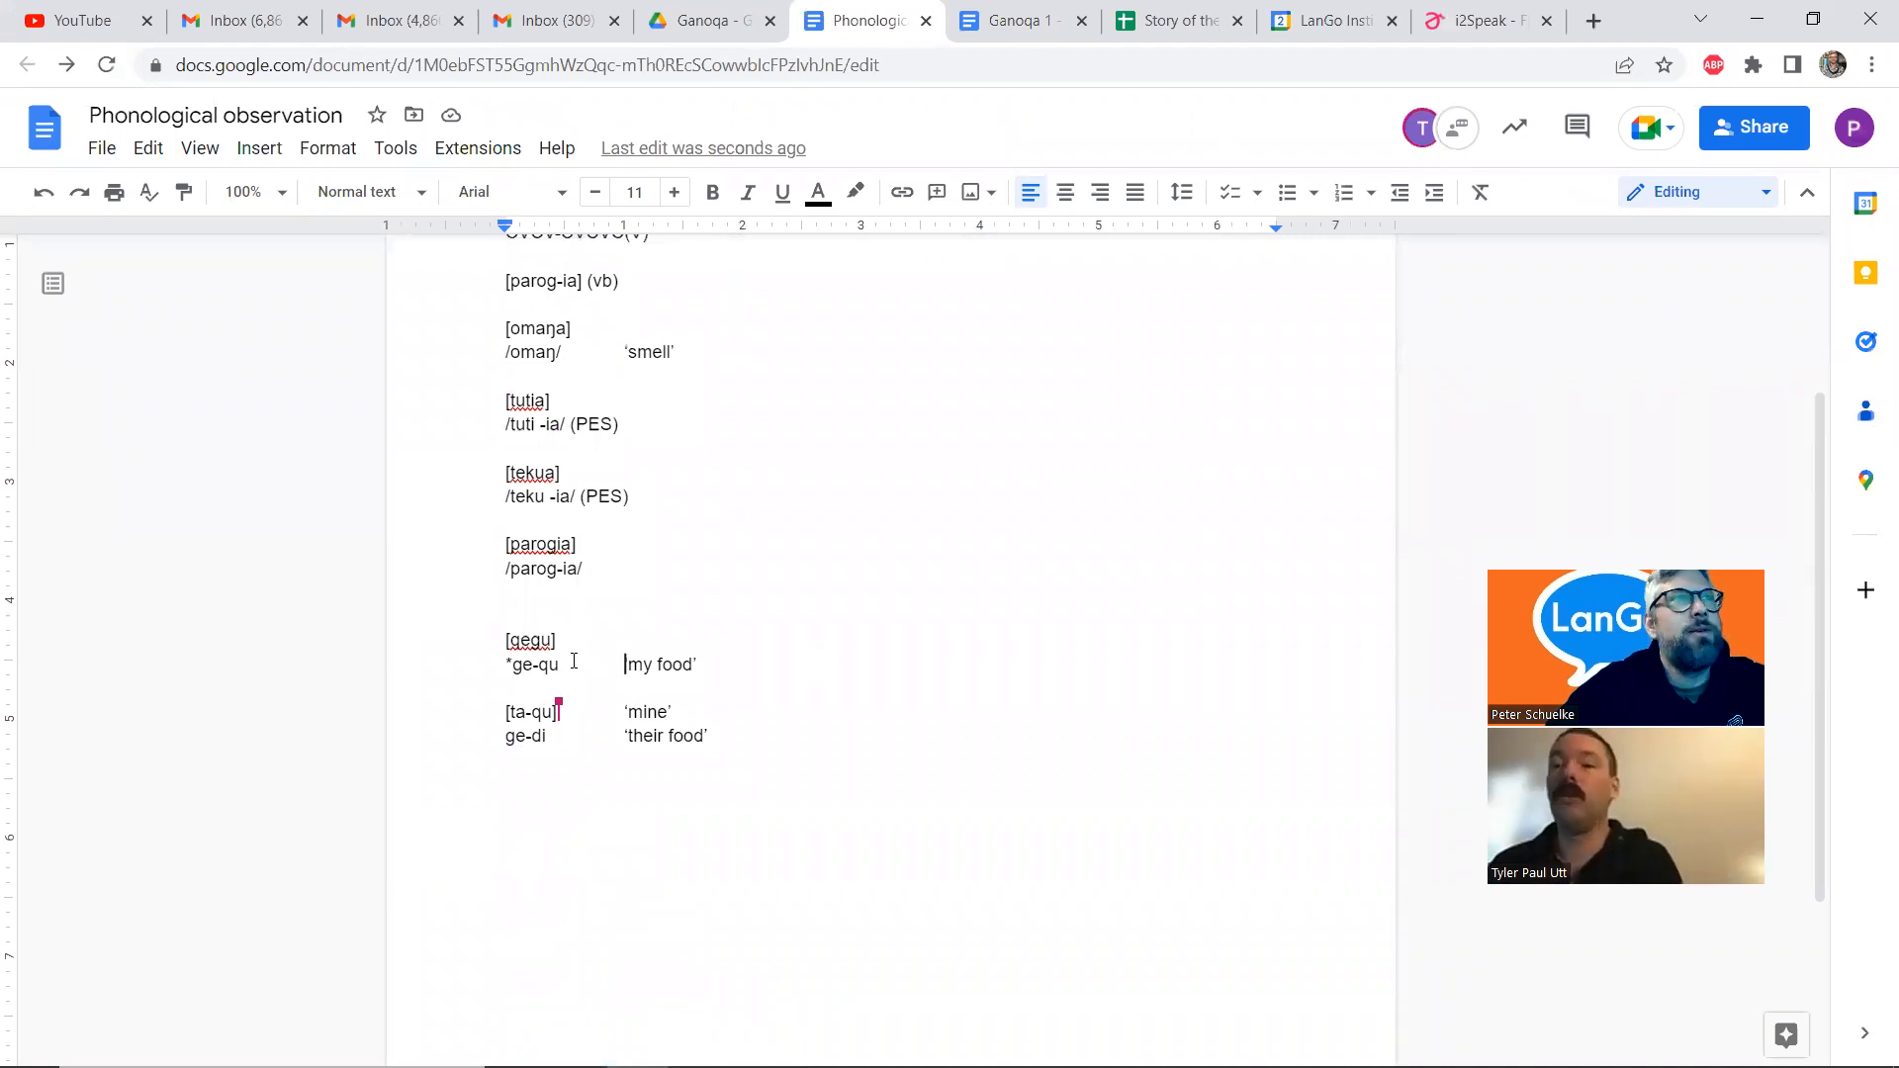
pyautogui.scroll(2, 573, 660)
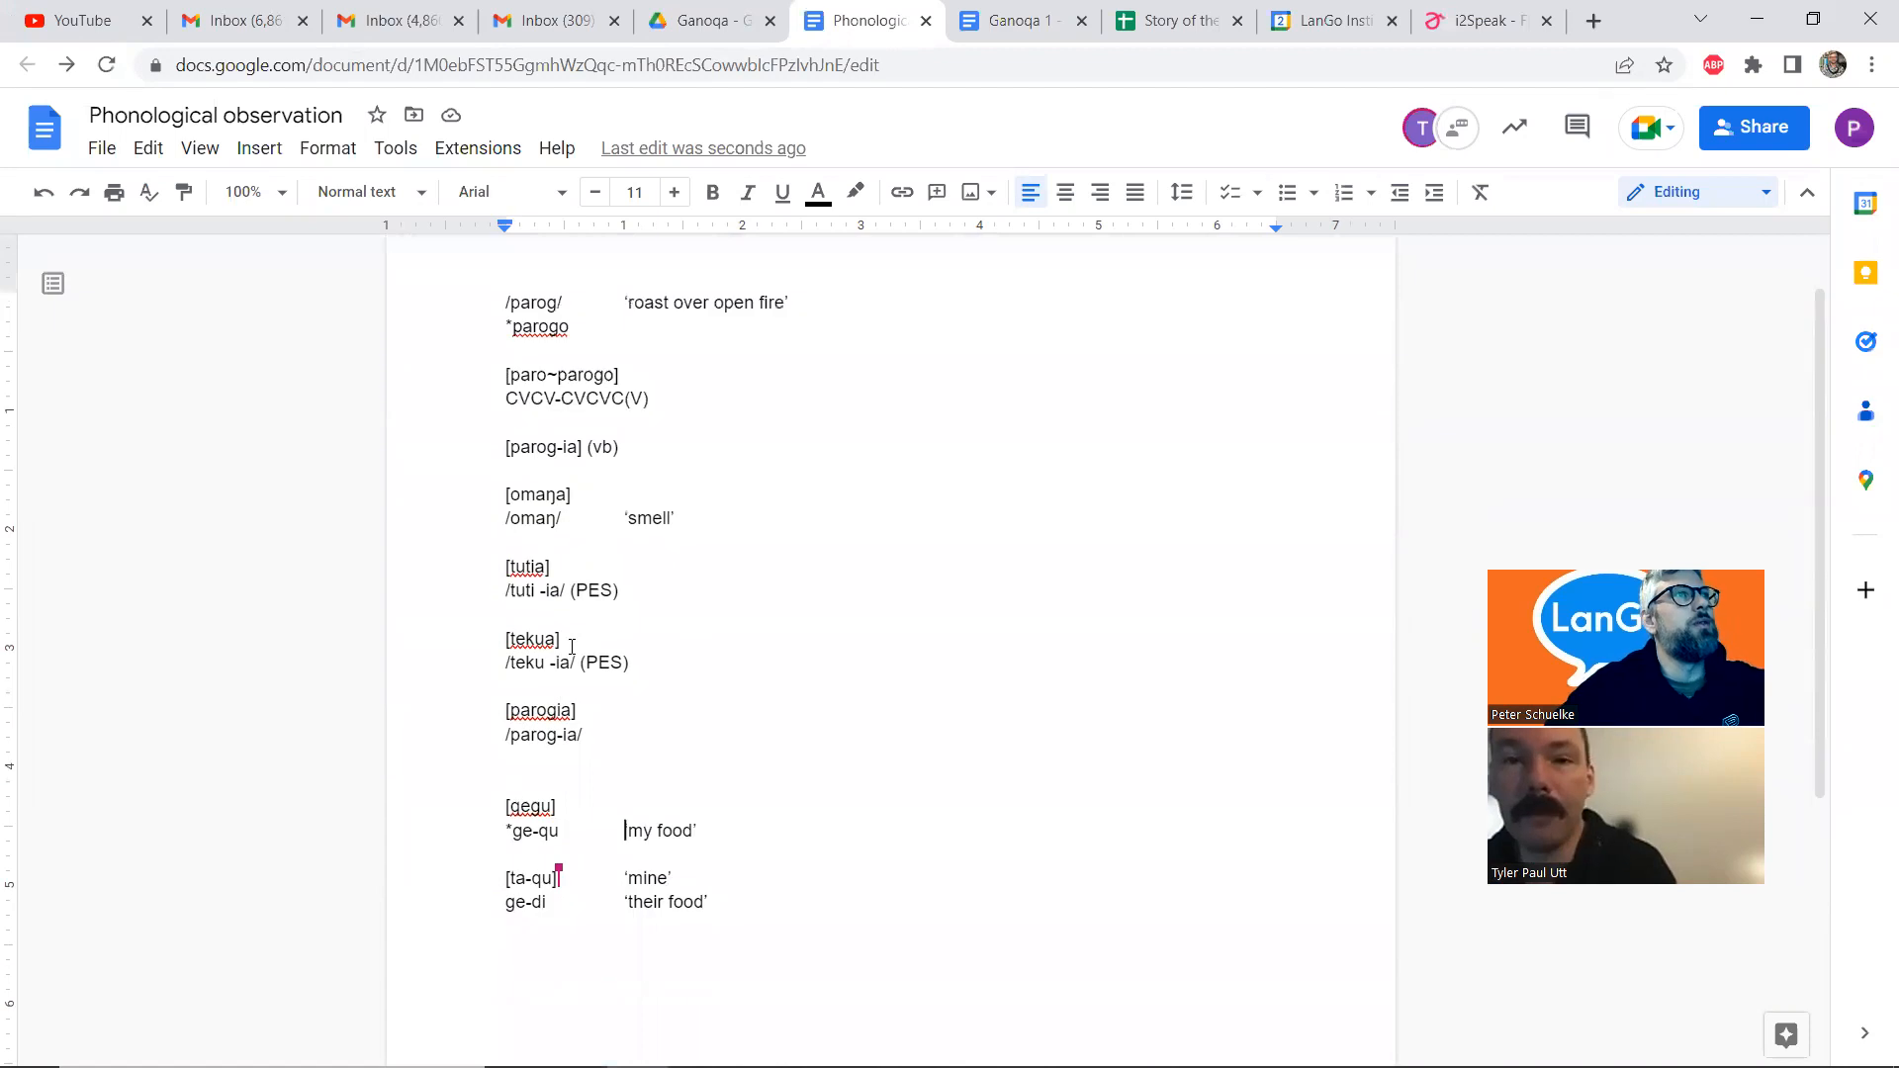
pyautogui.scroll(-1, 572, 646)
pyautogui.scroll(-2, 594, 692)
pyautogui.scroll(1, 570, 762)
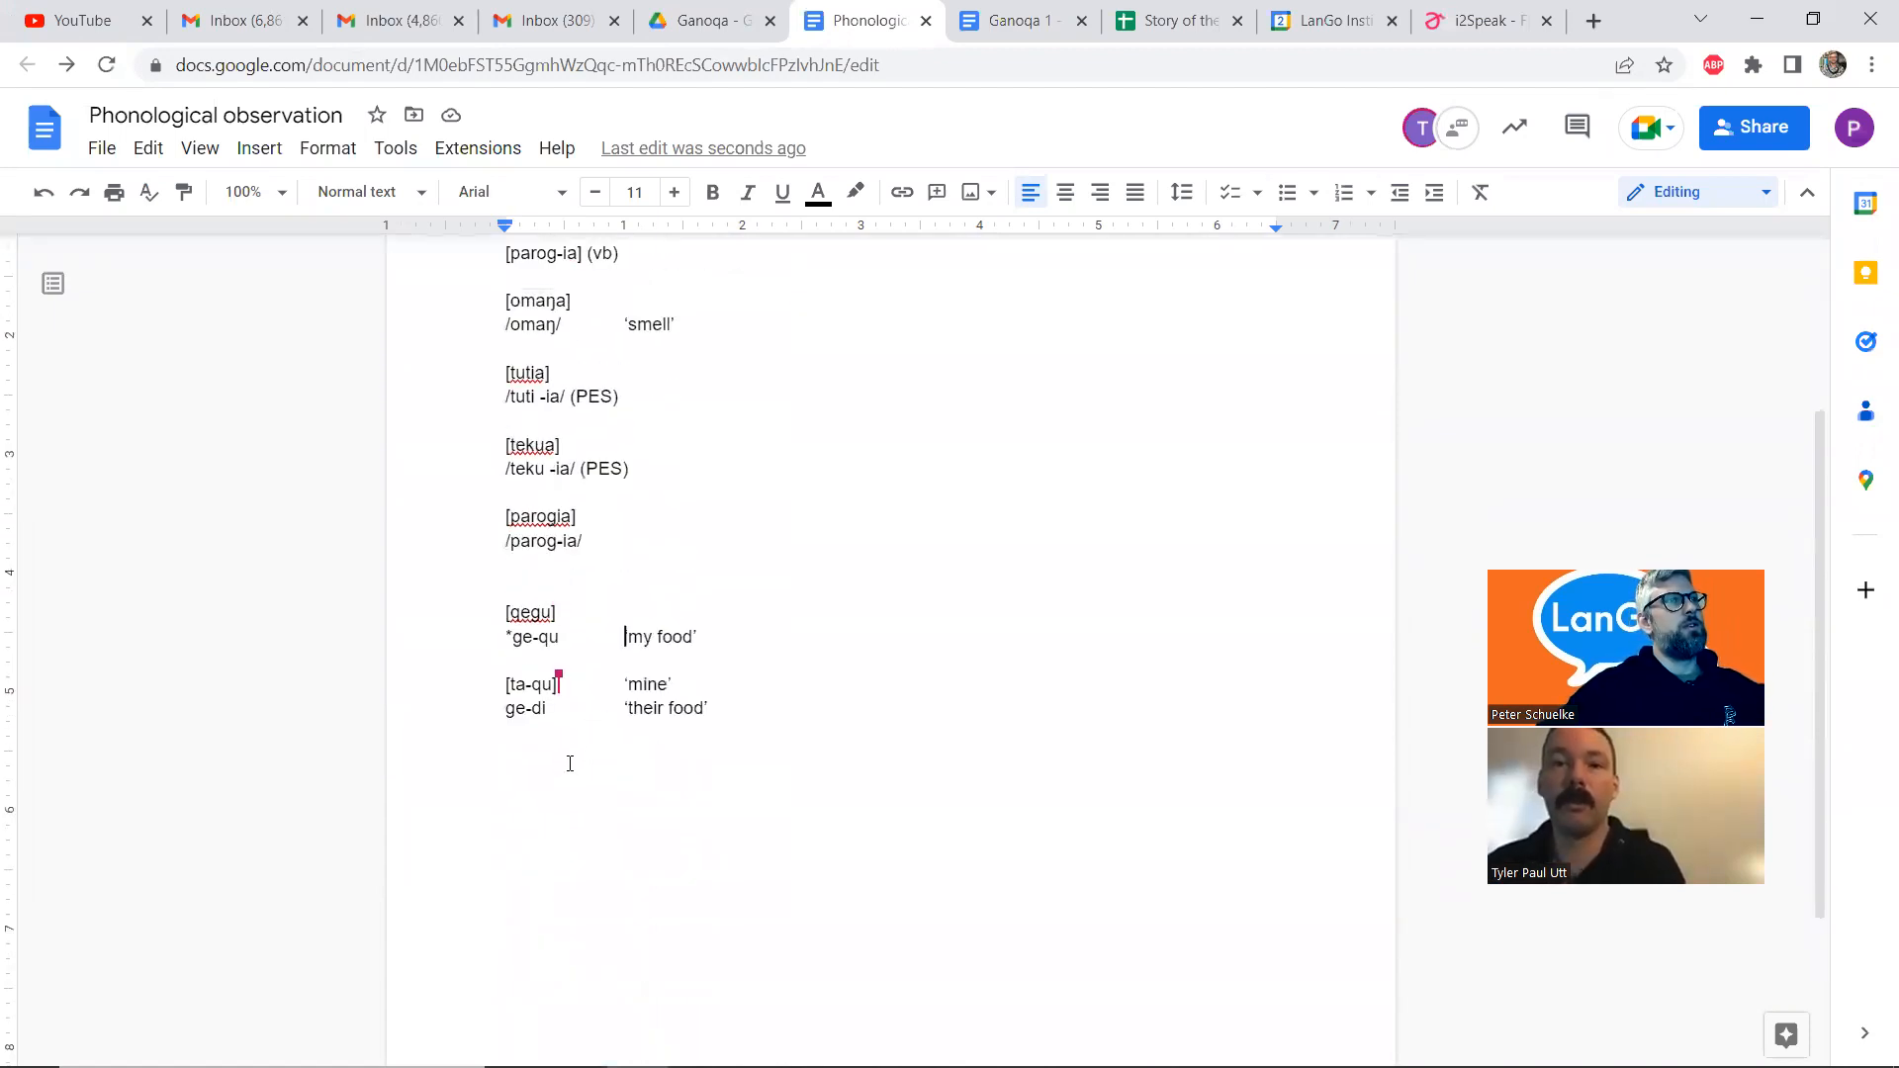
# Add the headings "verb agreement" and "noun agreement" below the ge-di line, separated by blank lines
pyautogui.scroll(-1, 570, 763)
pyautogui.click(530, 763)
pyautogui.press('Return')
pyautogui.press('Return')
pyautogui.write('verb')
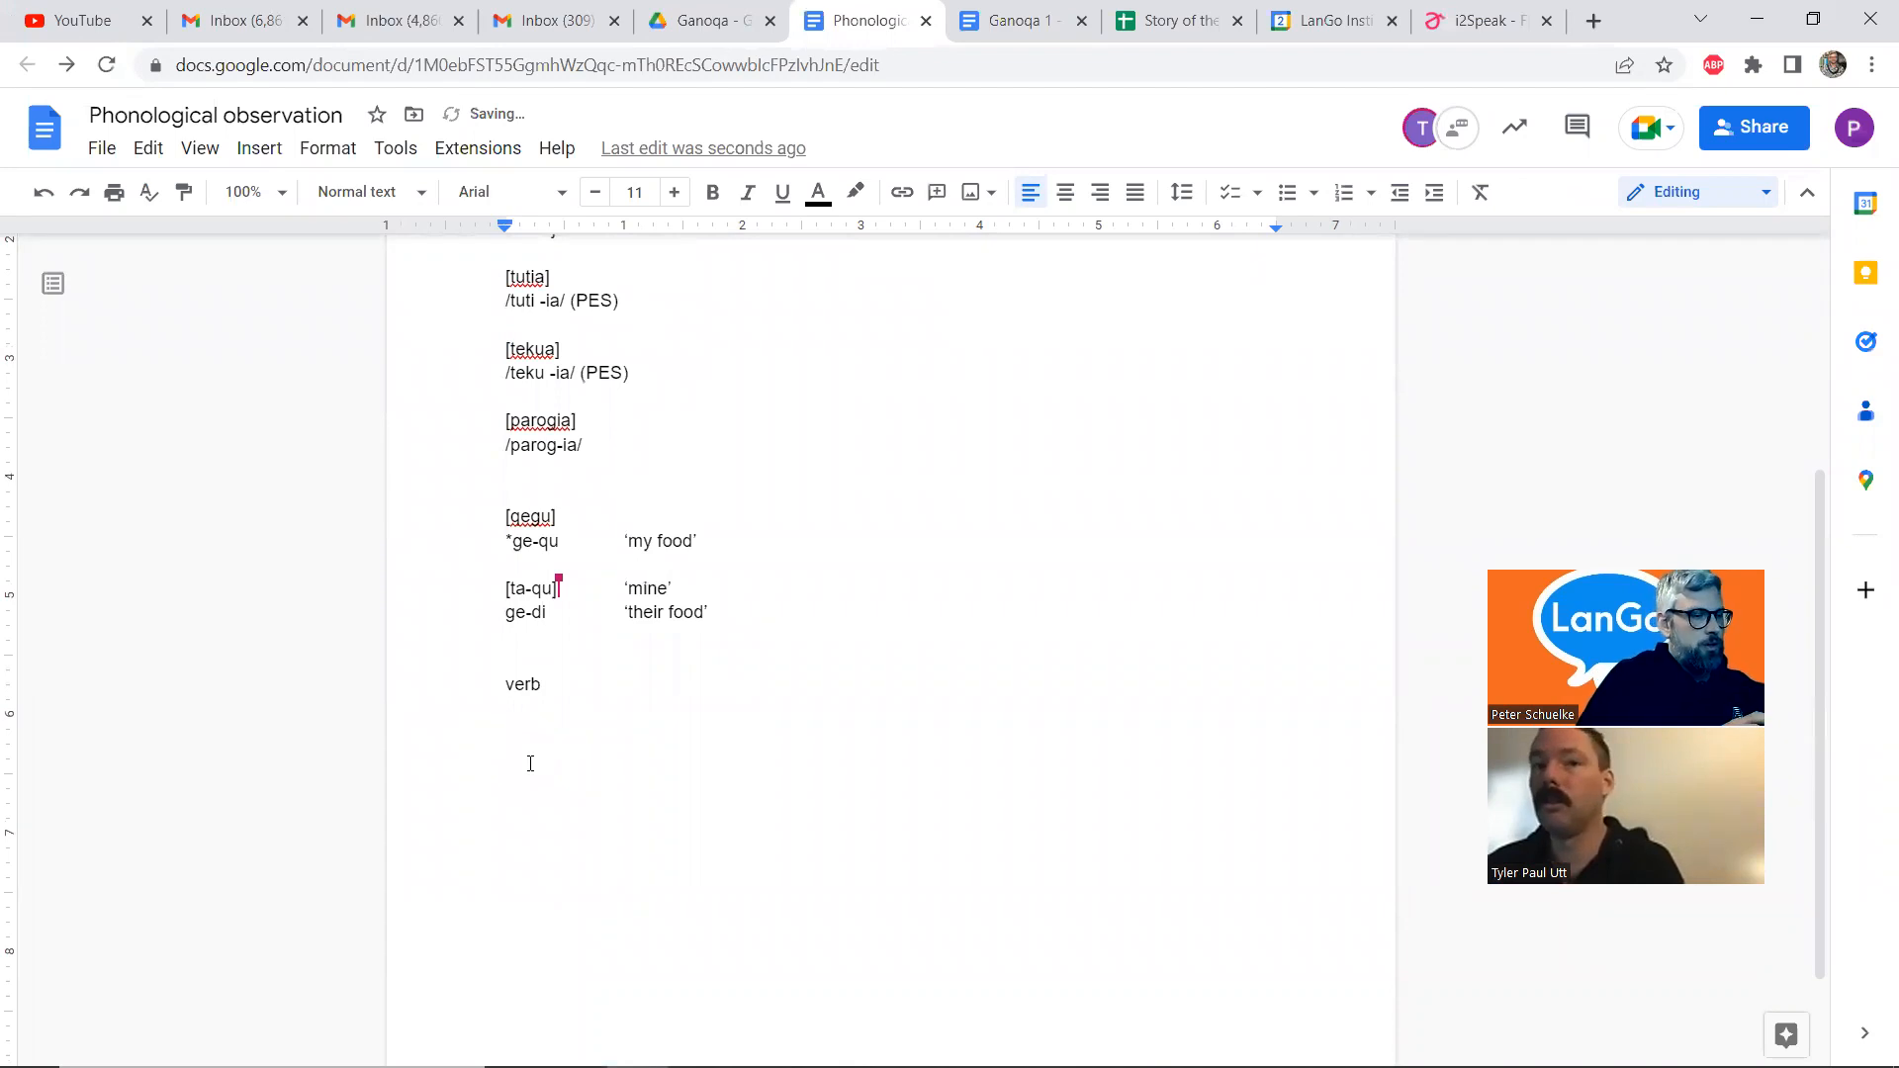
pyautogui.write(' agreement')
pyautogui.press('Return')
pyautogui.press('Return')
pyautogui.press('Return')
pyautogui.write('noun')
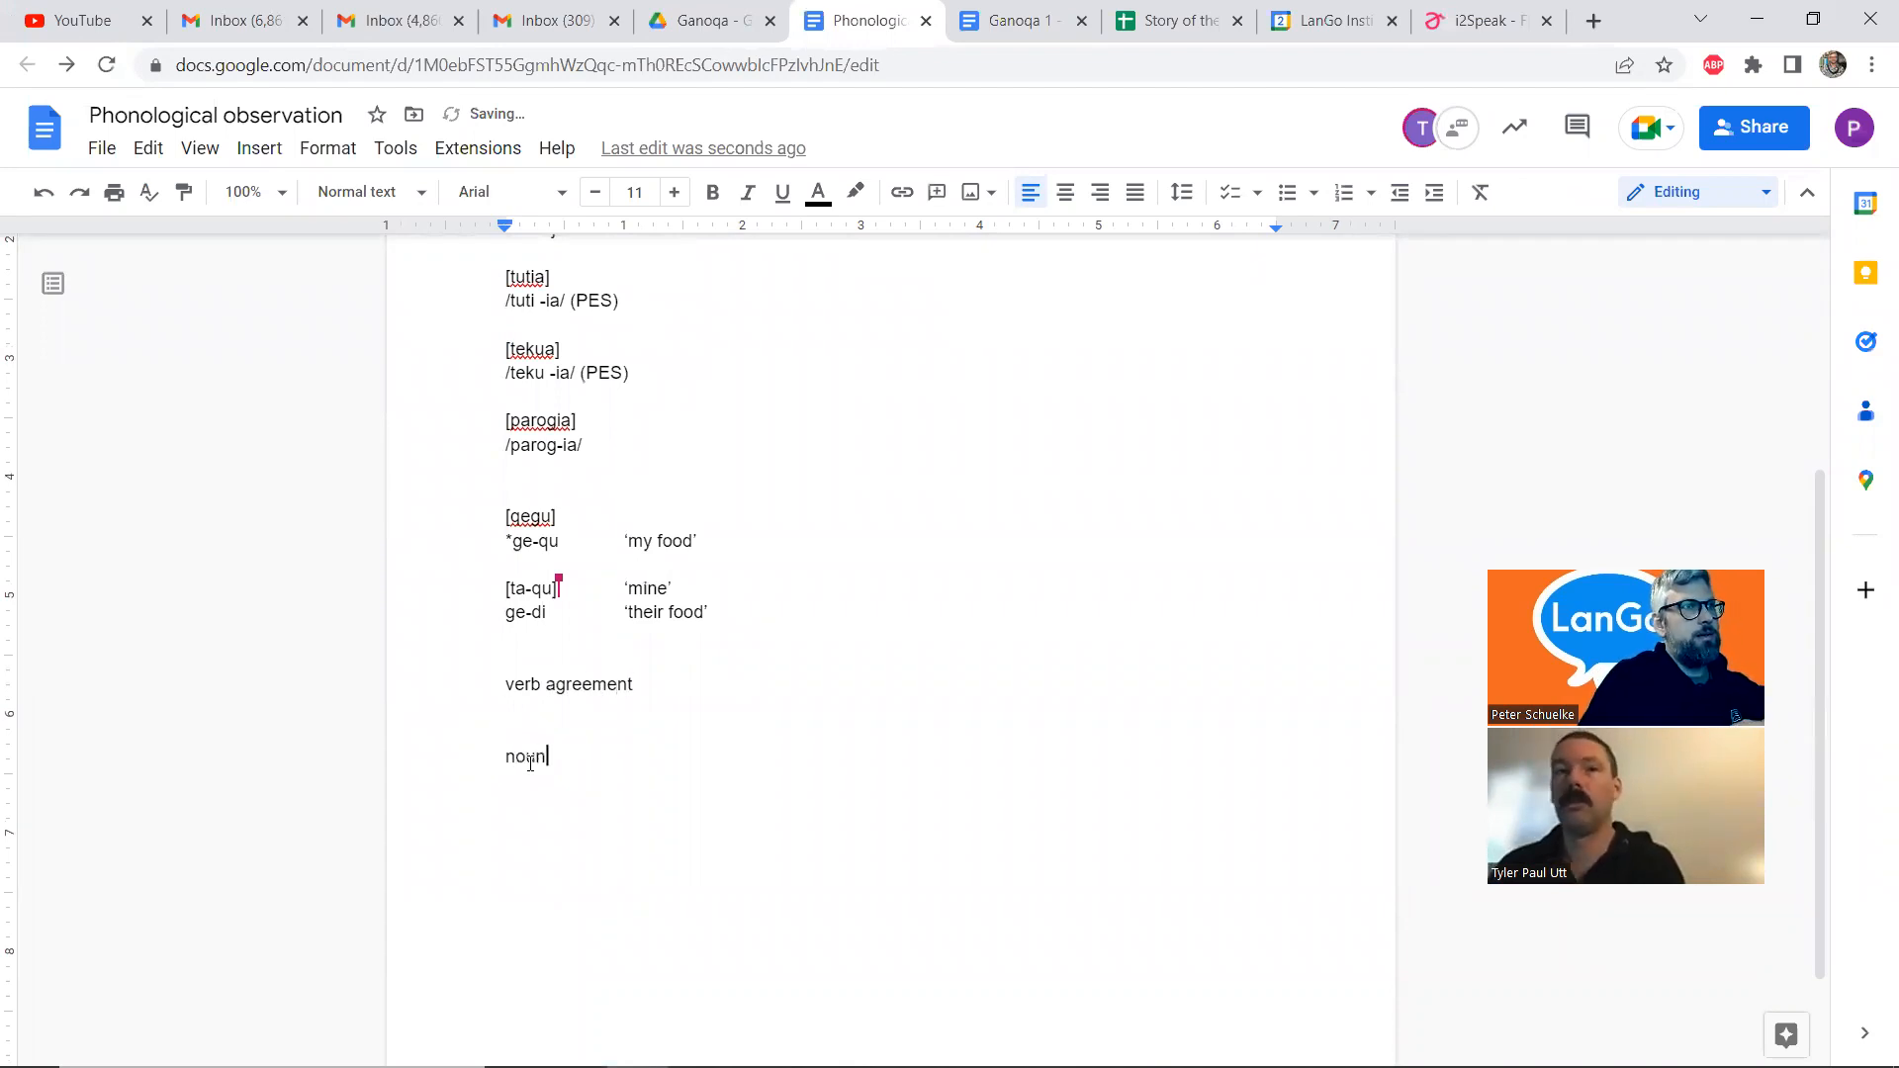
pyautogui.write(' agreement')
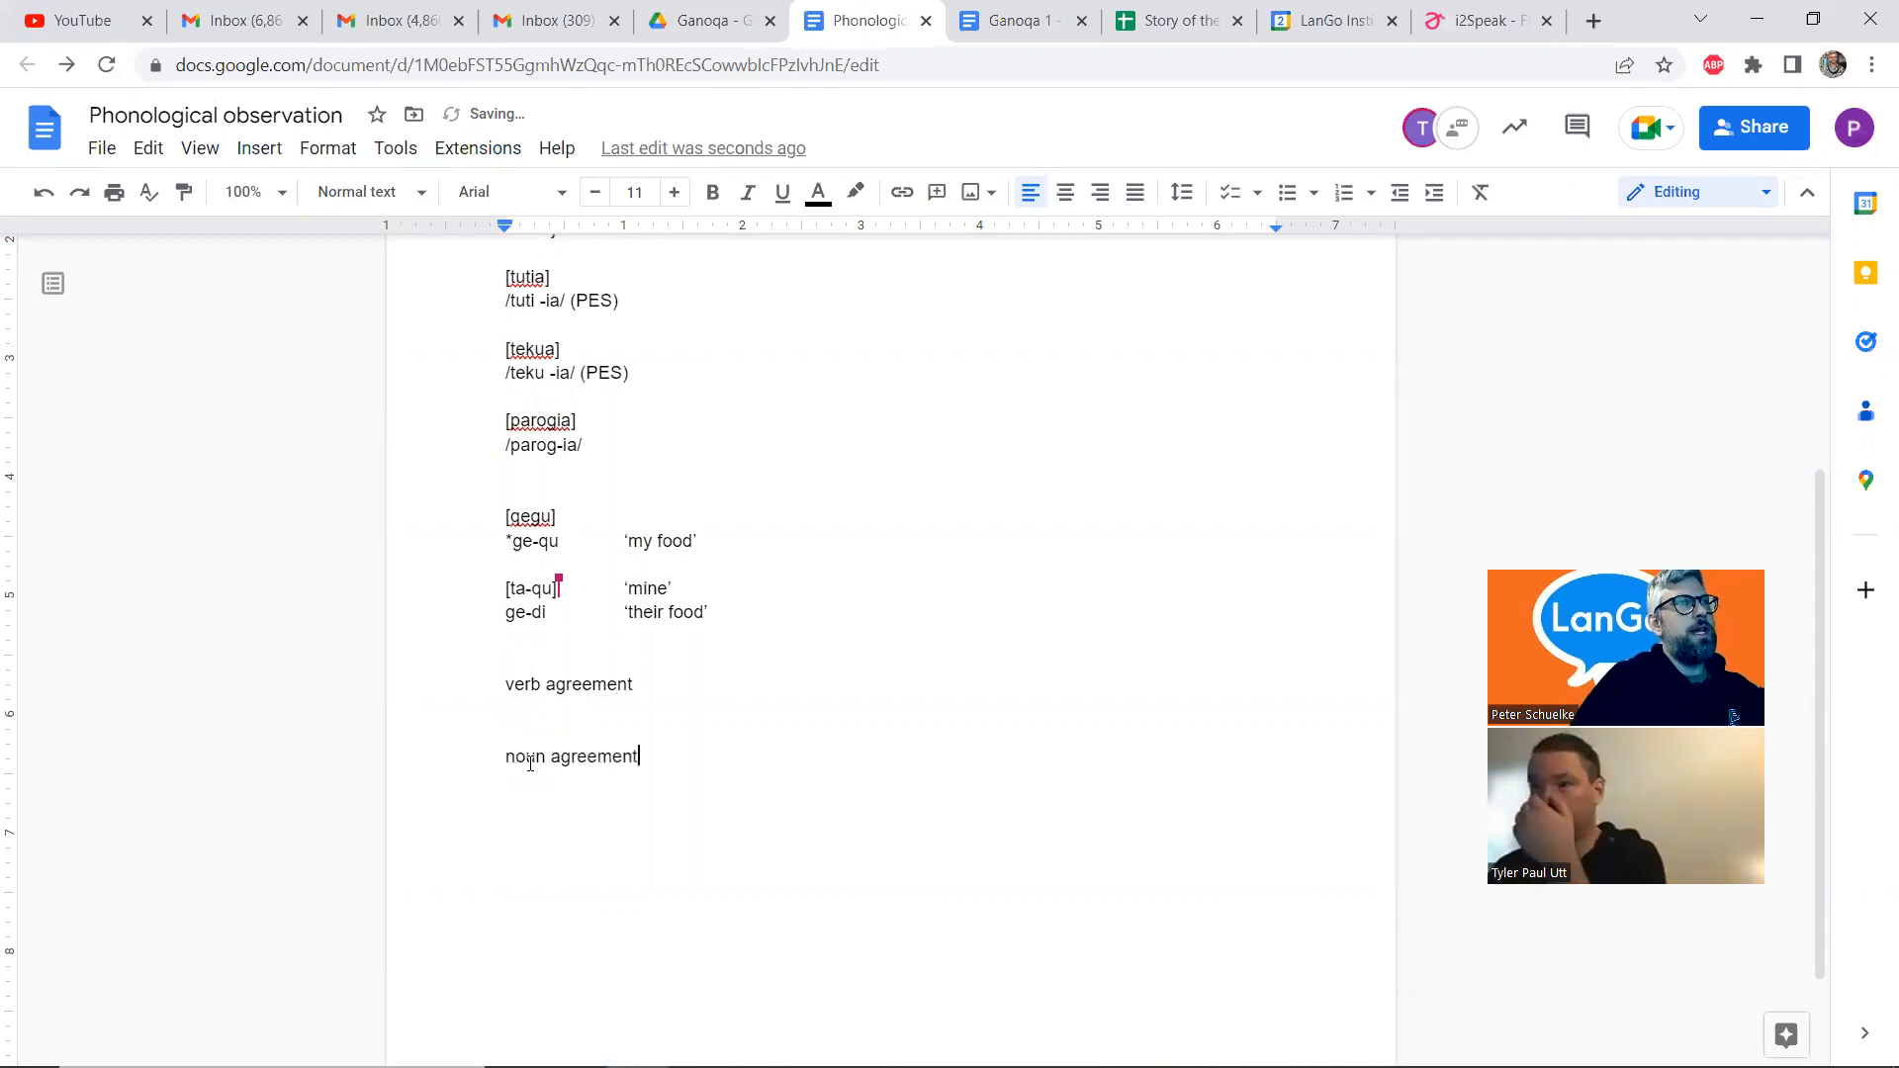
# List the noun agreement forms 1sg = /qu/ and 3pl = /di/ under the noun agreement heading
pyautogui.press('Return')
pyautogui.write('1sg')
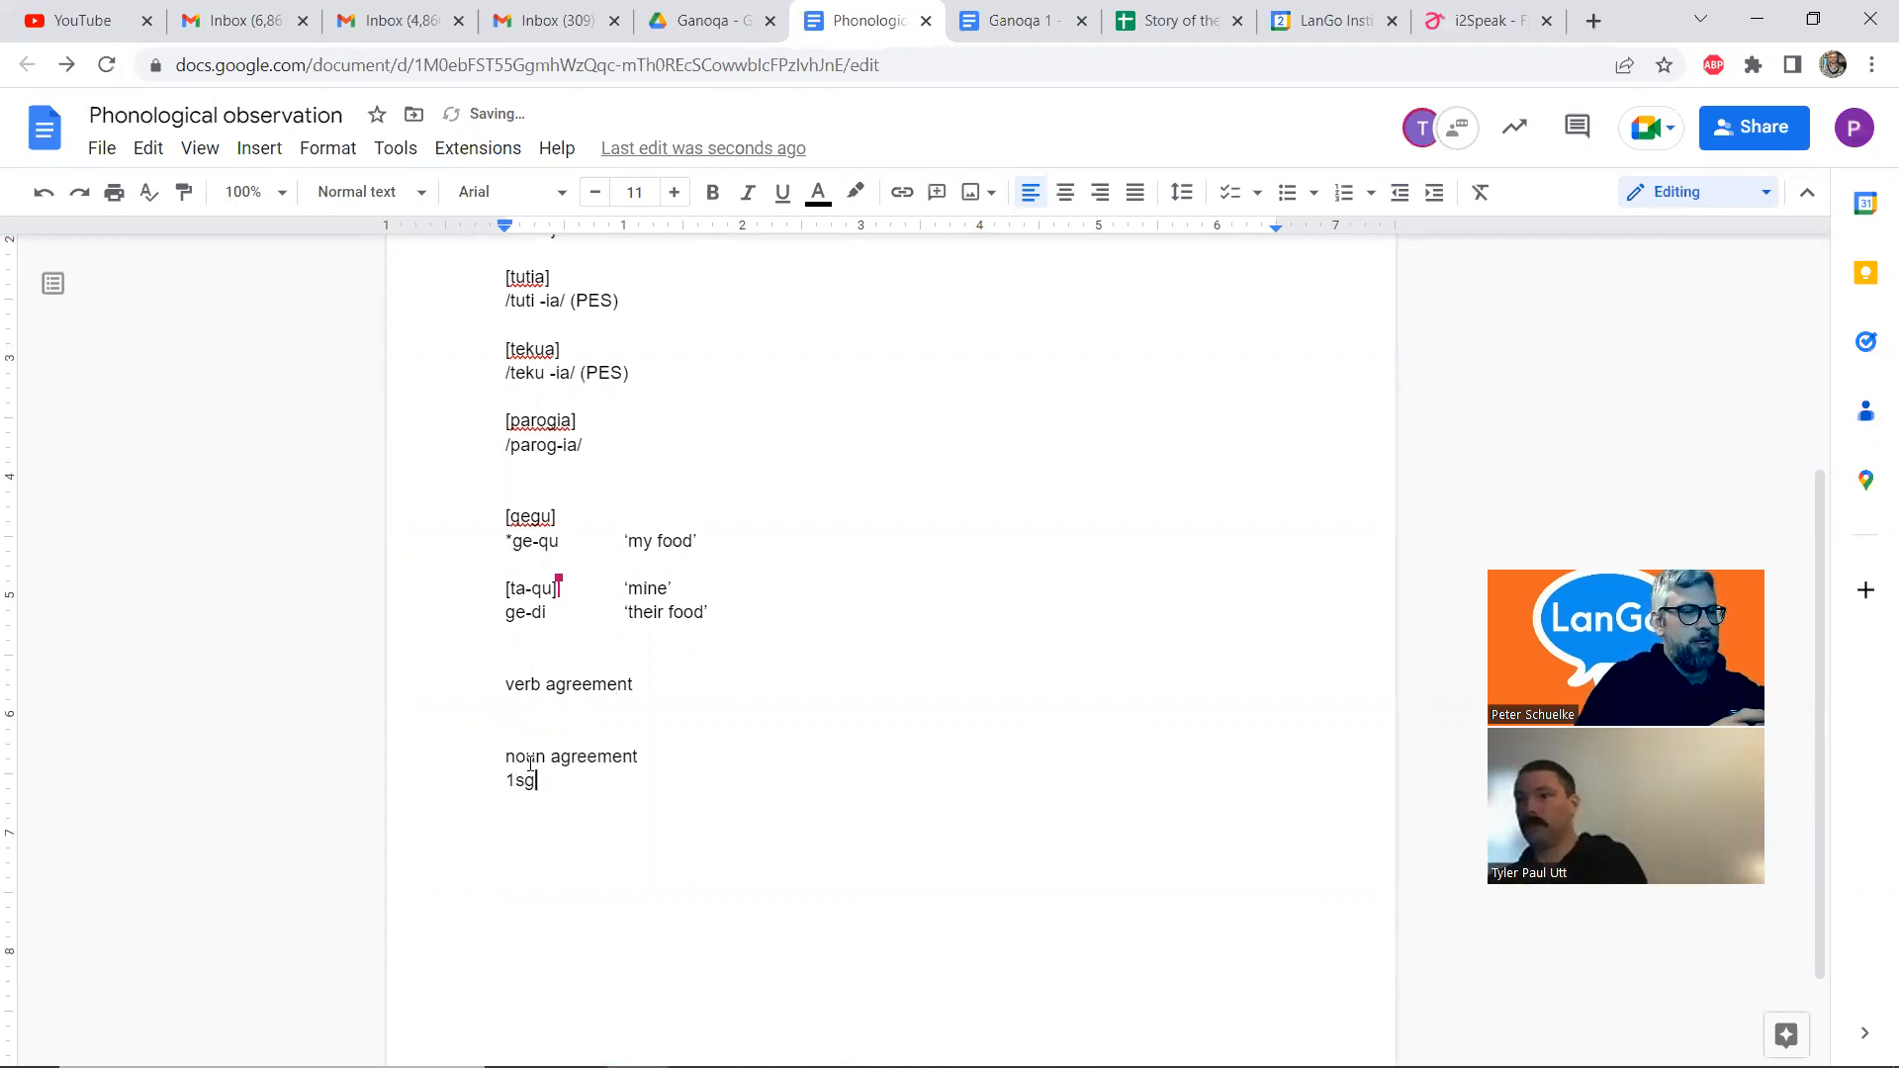
pyautogui.write(' = /')
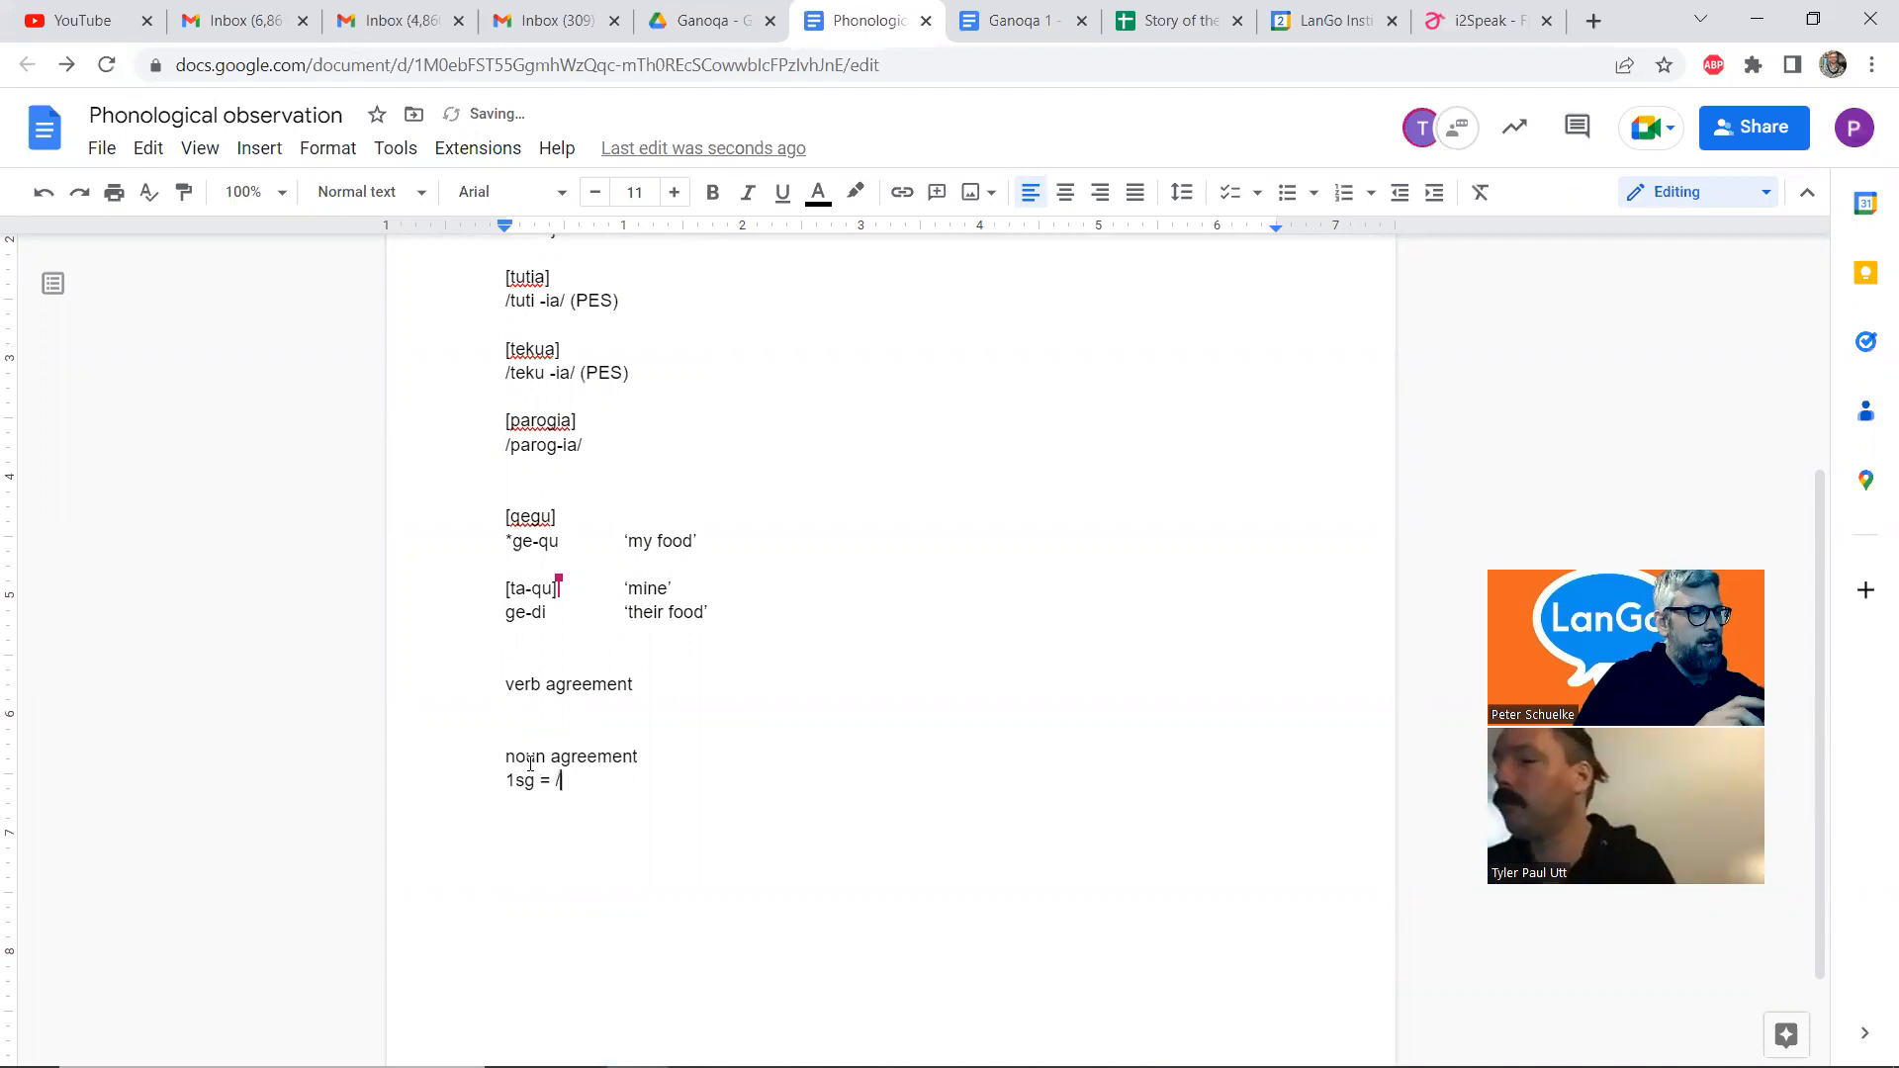
pyautogui.write('qu/')
pyautogui.press('Return')
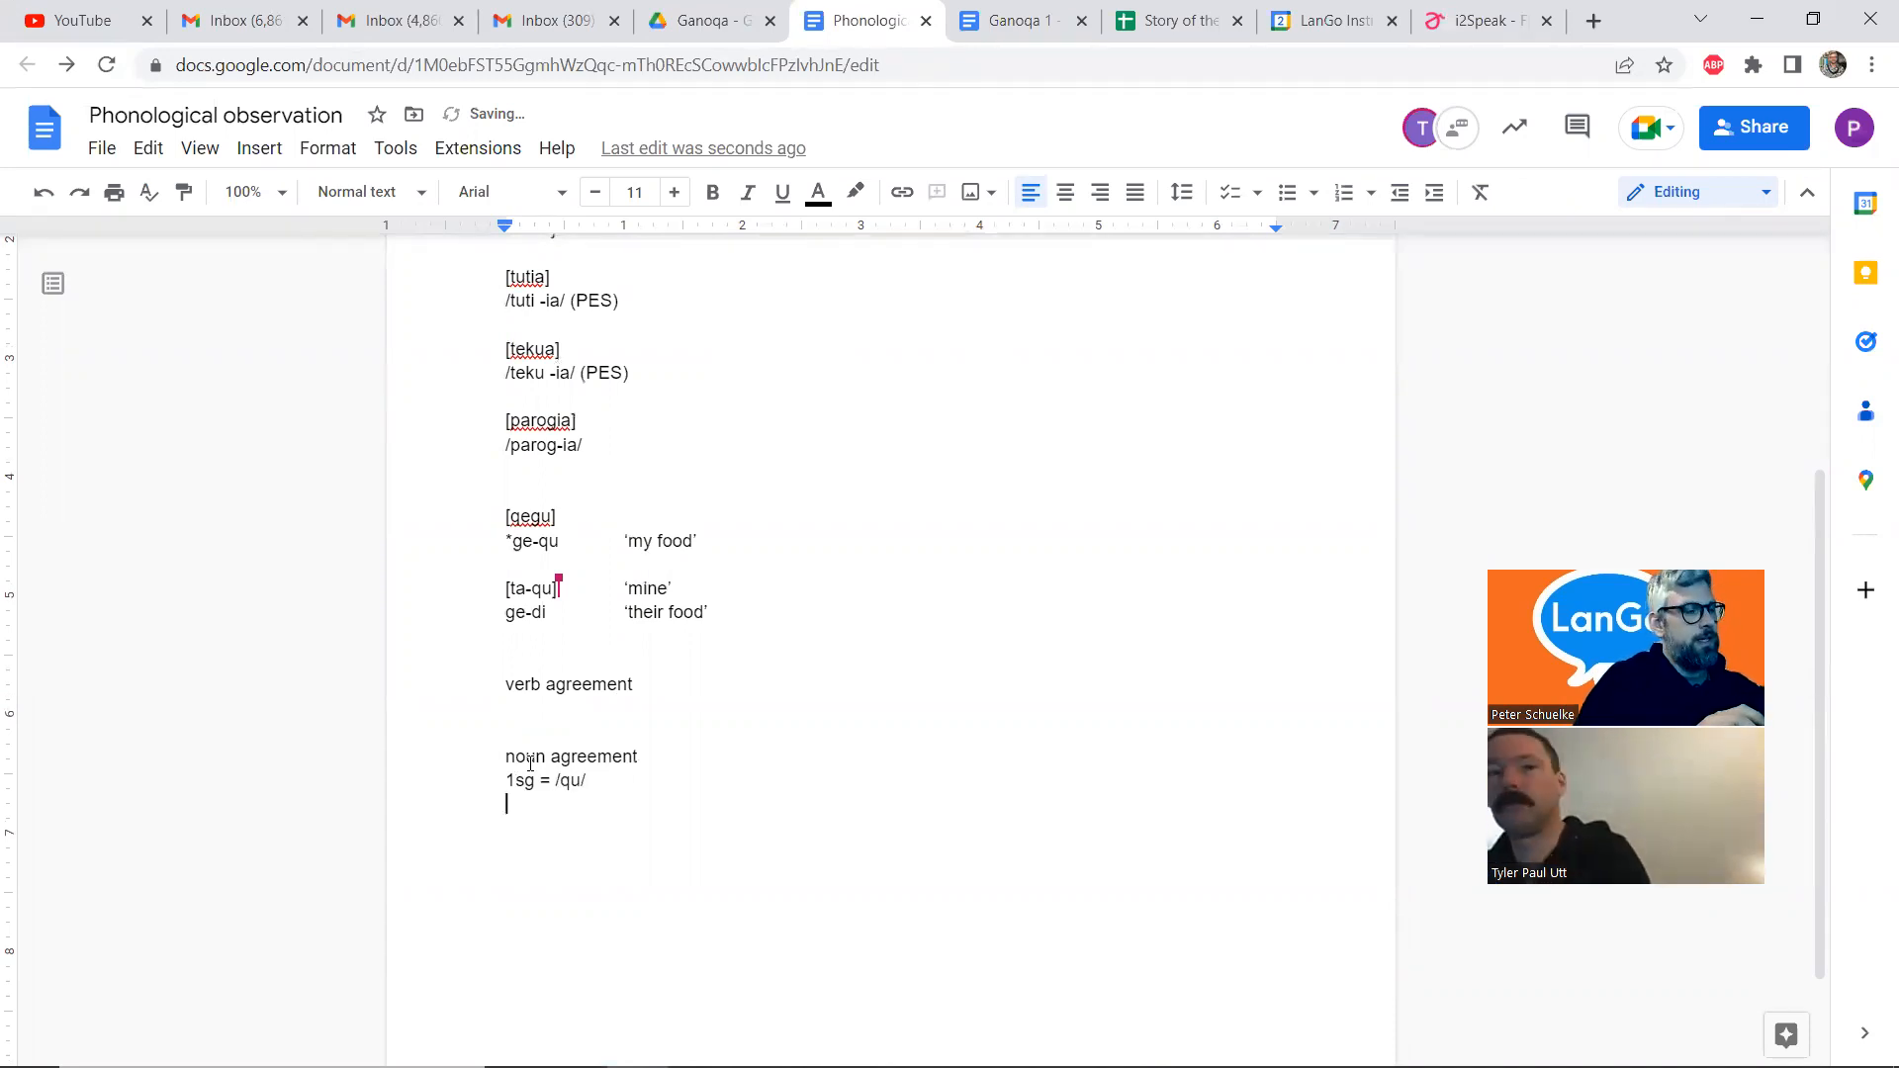
pyautogui.write('3')
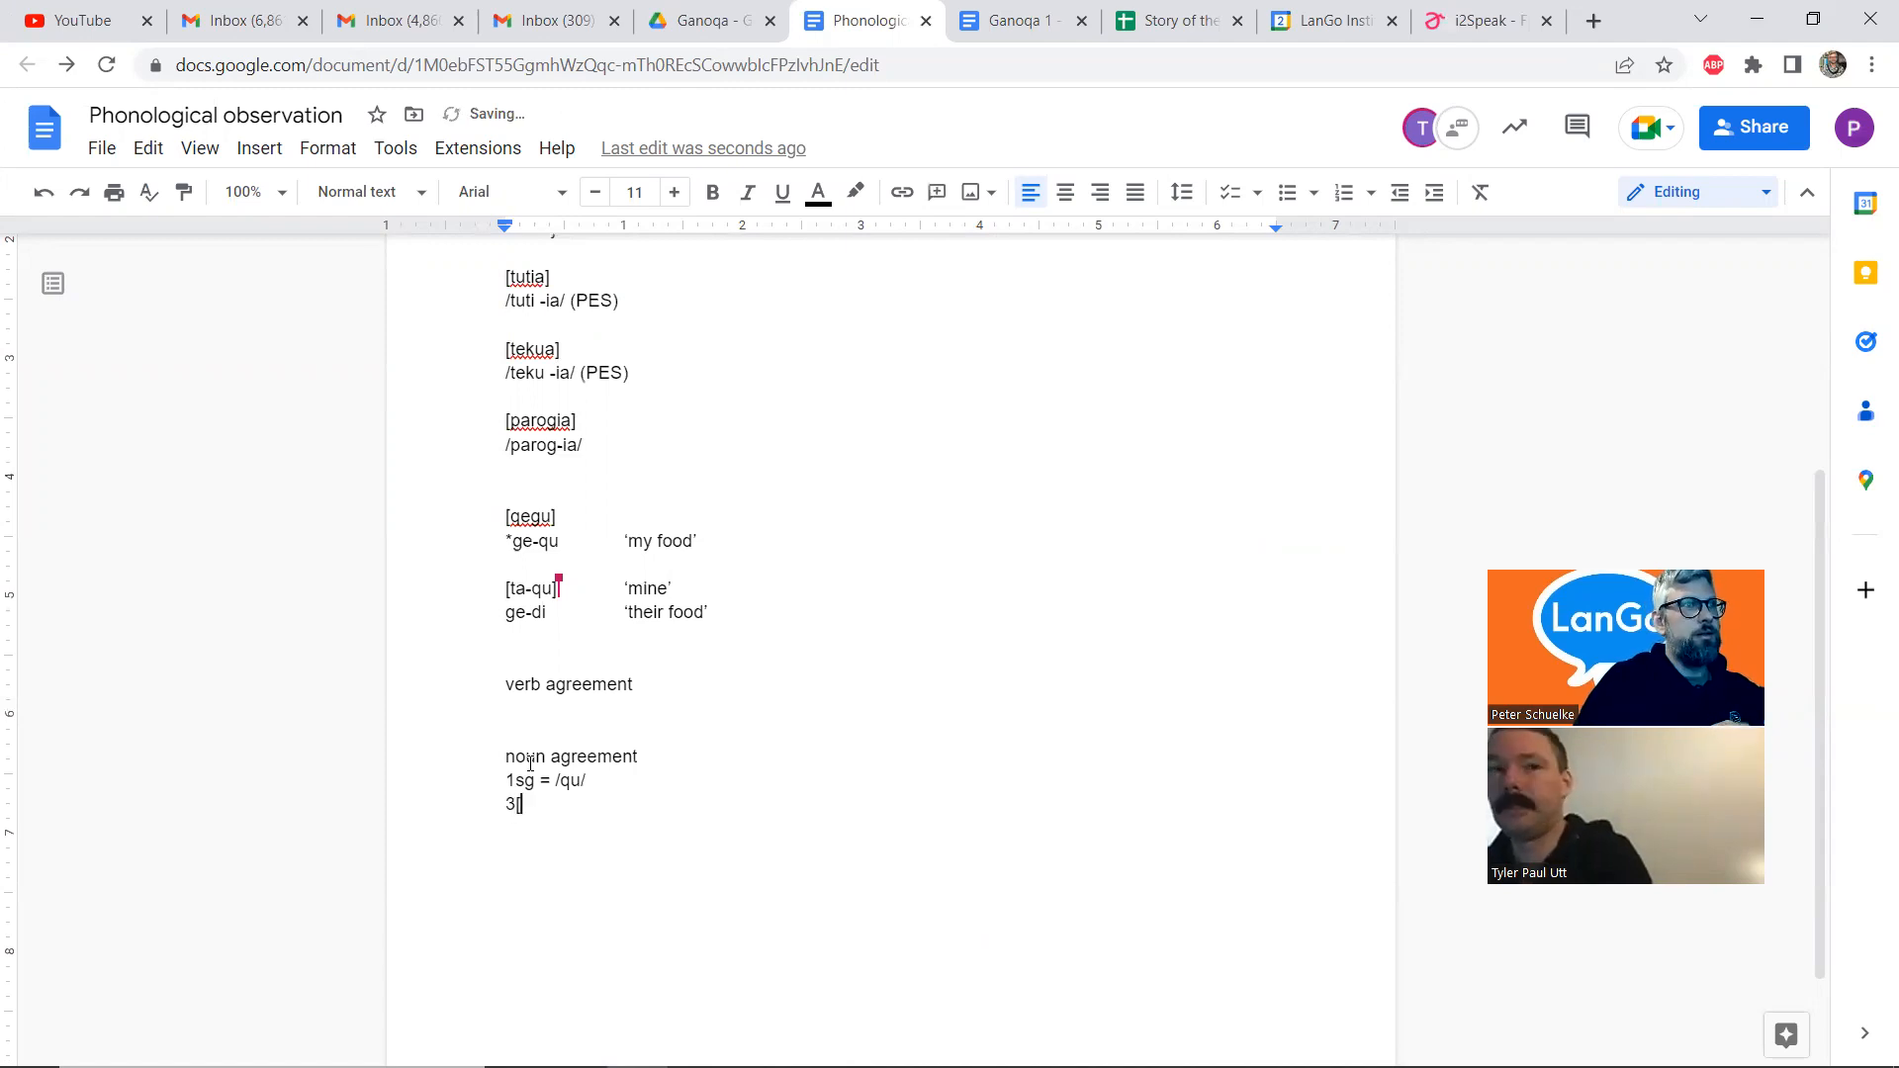
pyautogui.write('pl')
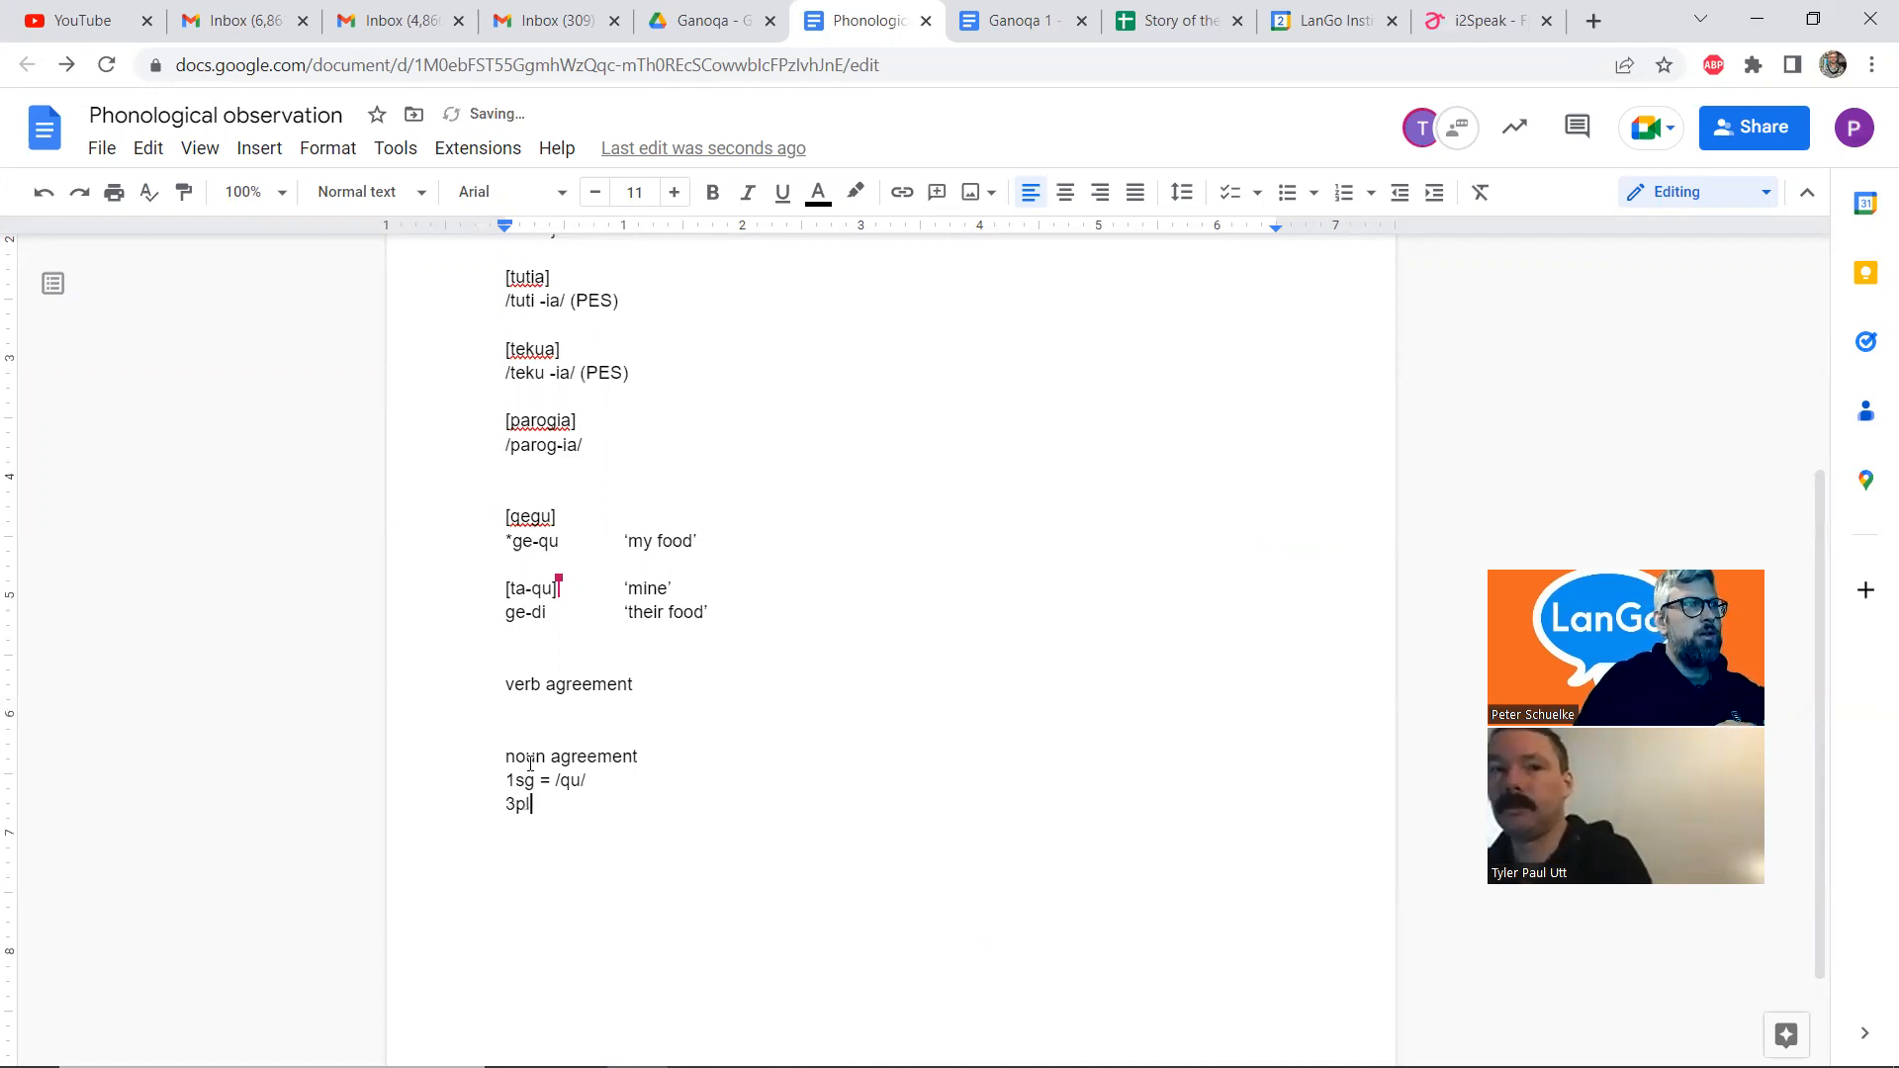
pyautogui.write(' = /di/')
# Mark the noun agreement forms as suffixes by inserting hyphens, giving /-qu/ and /-di/
pyautogui.press('Up')
pyautogui.press('Left')
pyautogui.press('Left')
pyautogui.write('-')
pyautogui.press('Down')
pyautogui.write('-')
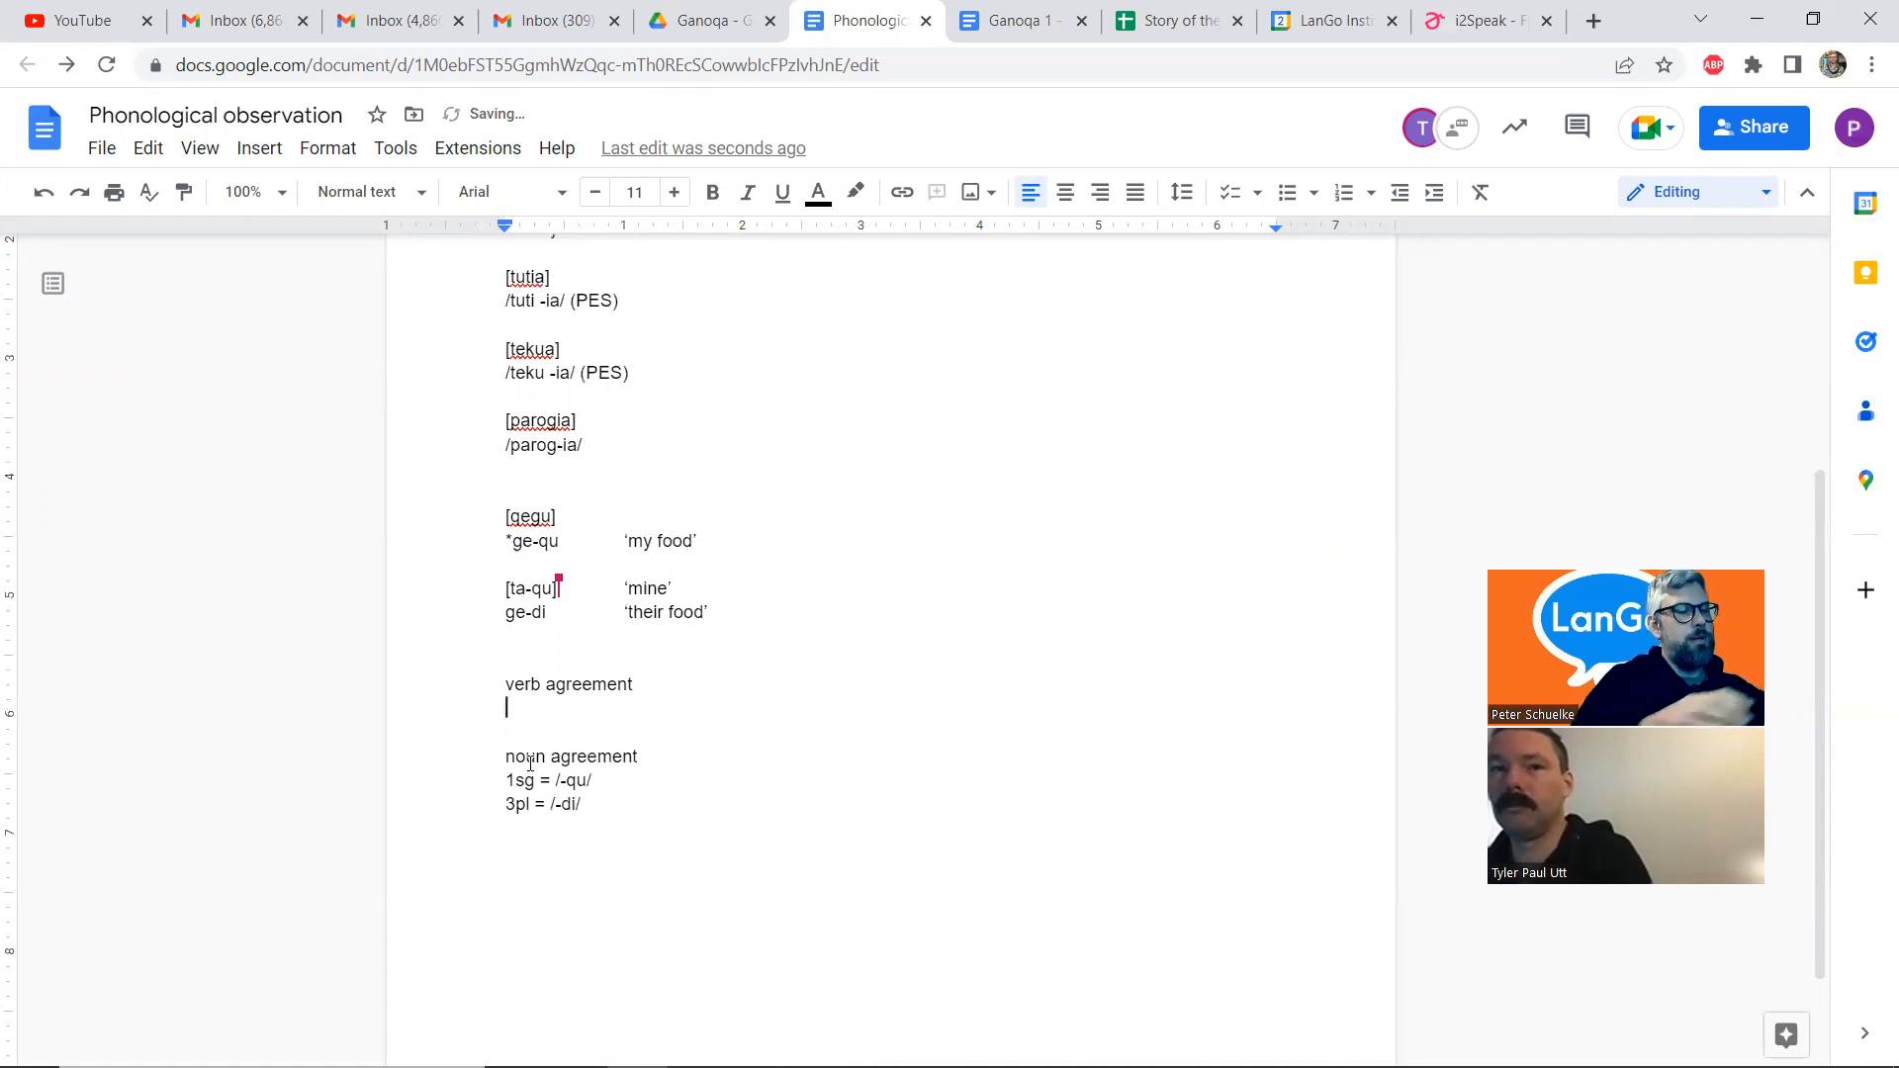
# Add 1sg = /ziu/ under verb agreement and change that heading to "verb object agreement"
pyautogui.write('1')
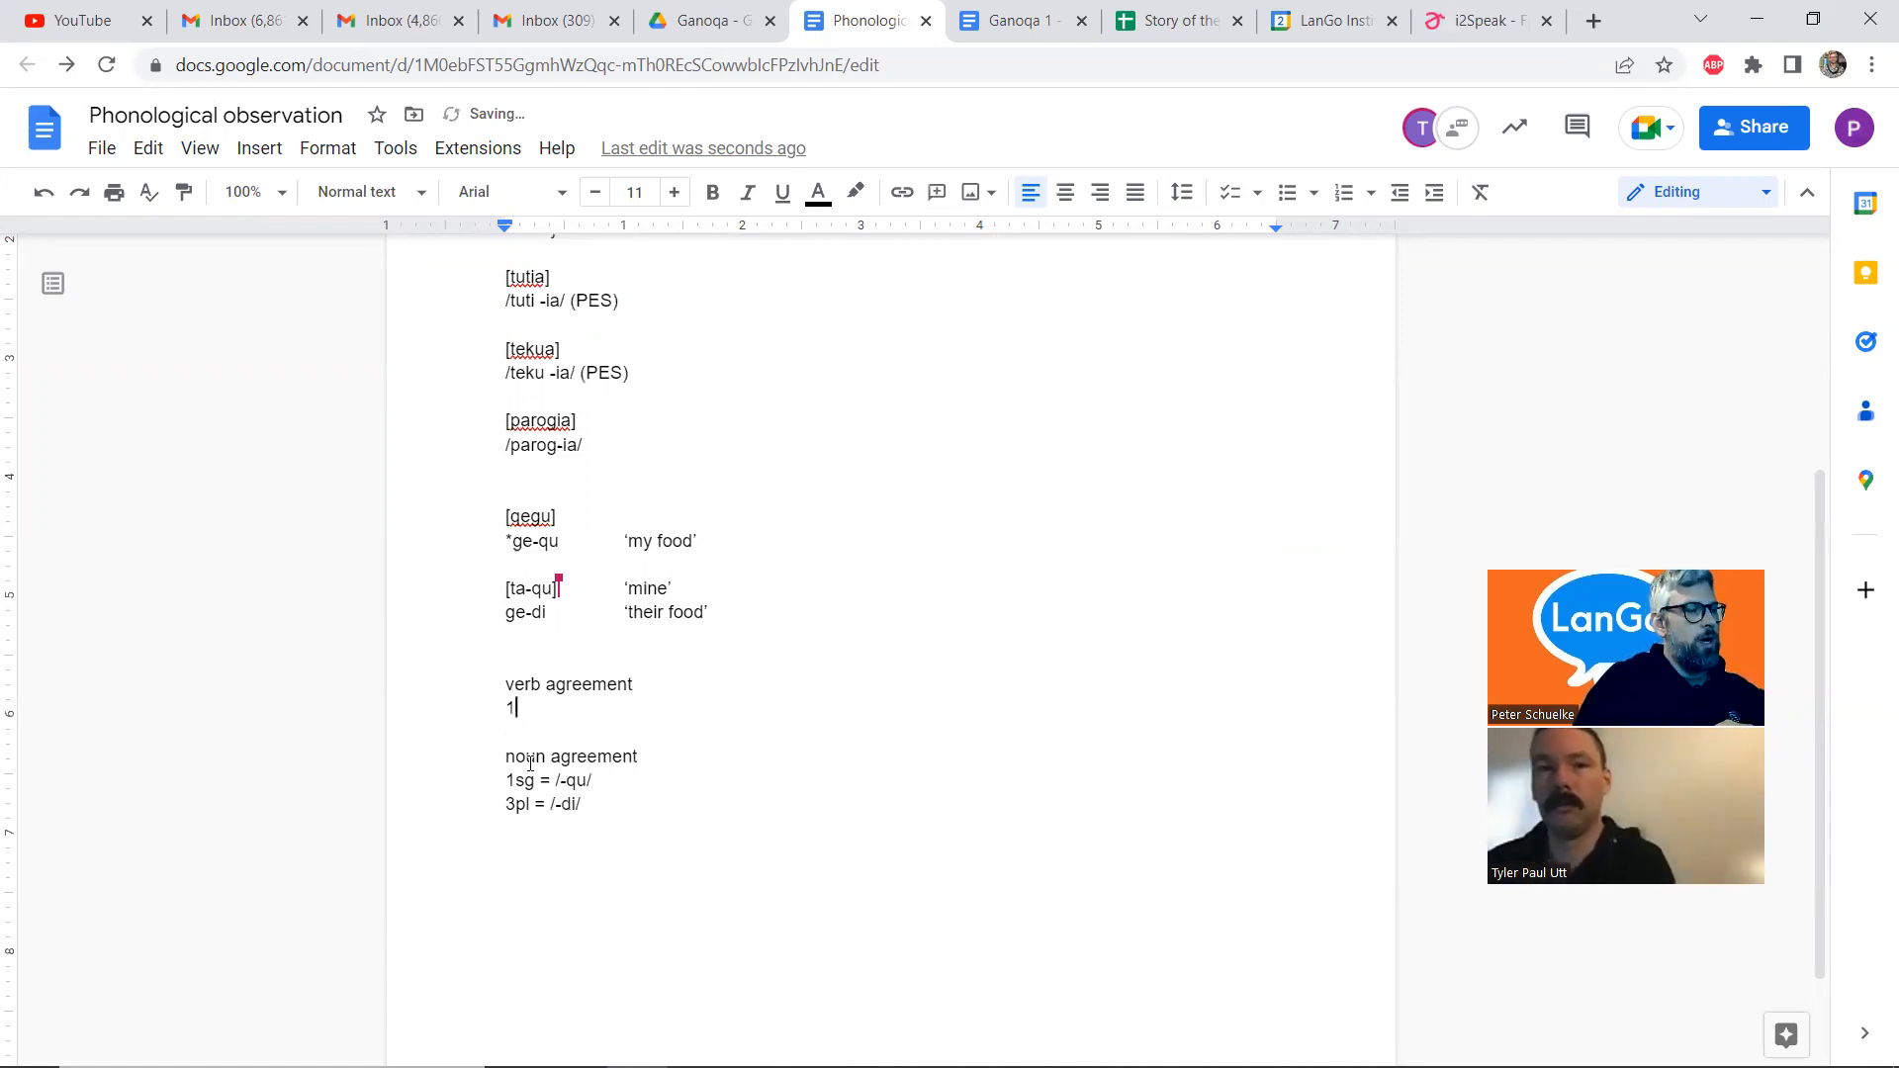
pyautogui.write('sg = /ziu')
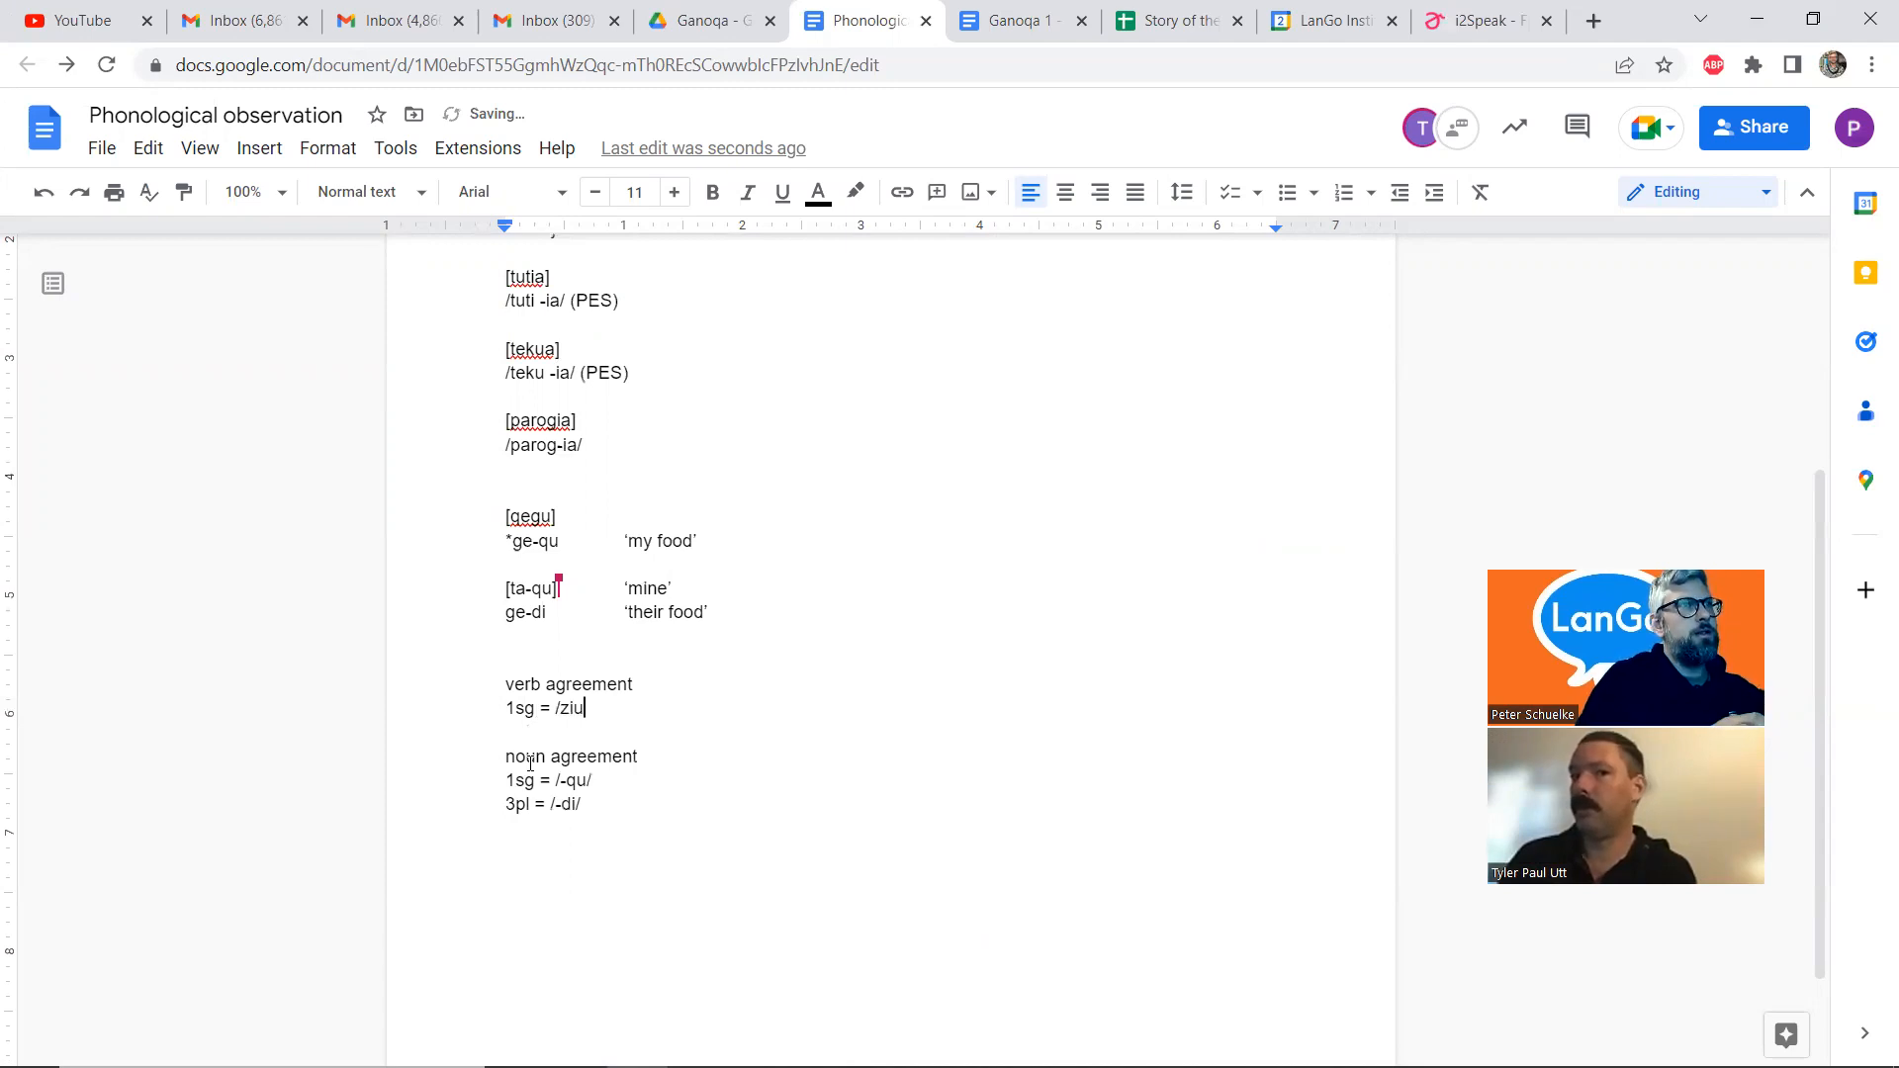
pyautogui.press('Up')
pyautogui.press('Left')
pyautogui.press('Left')
pyautogui.press('Left')
pyautogui.press('Left')
pyautogui.press('Left')
pyautogui.write('object')
pyautogui.press('Down')
pyautogui.press('Down')
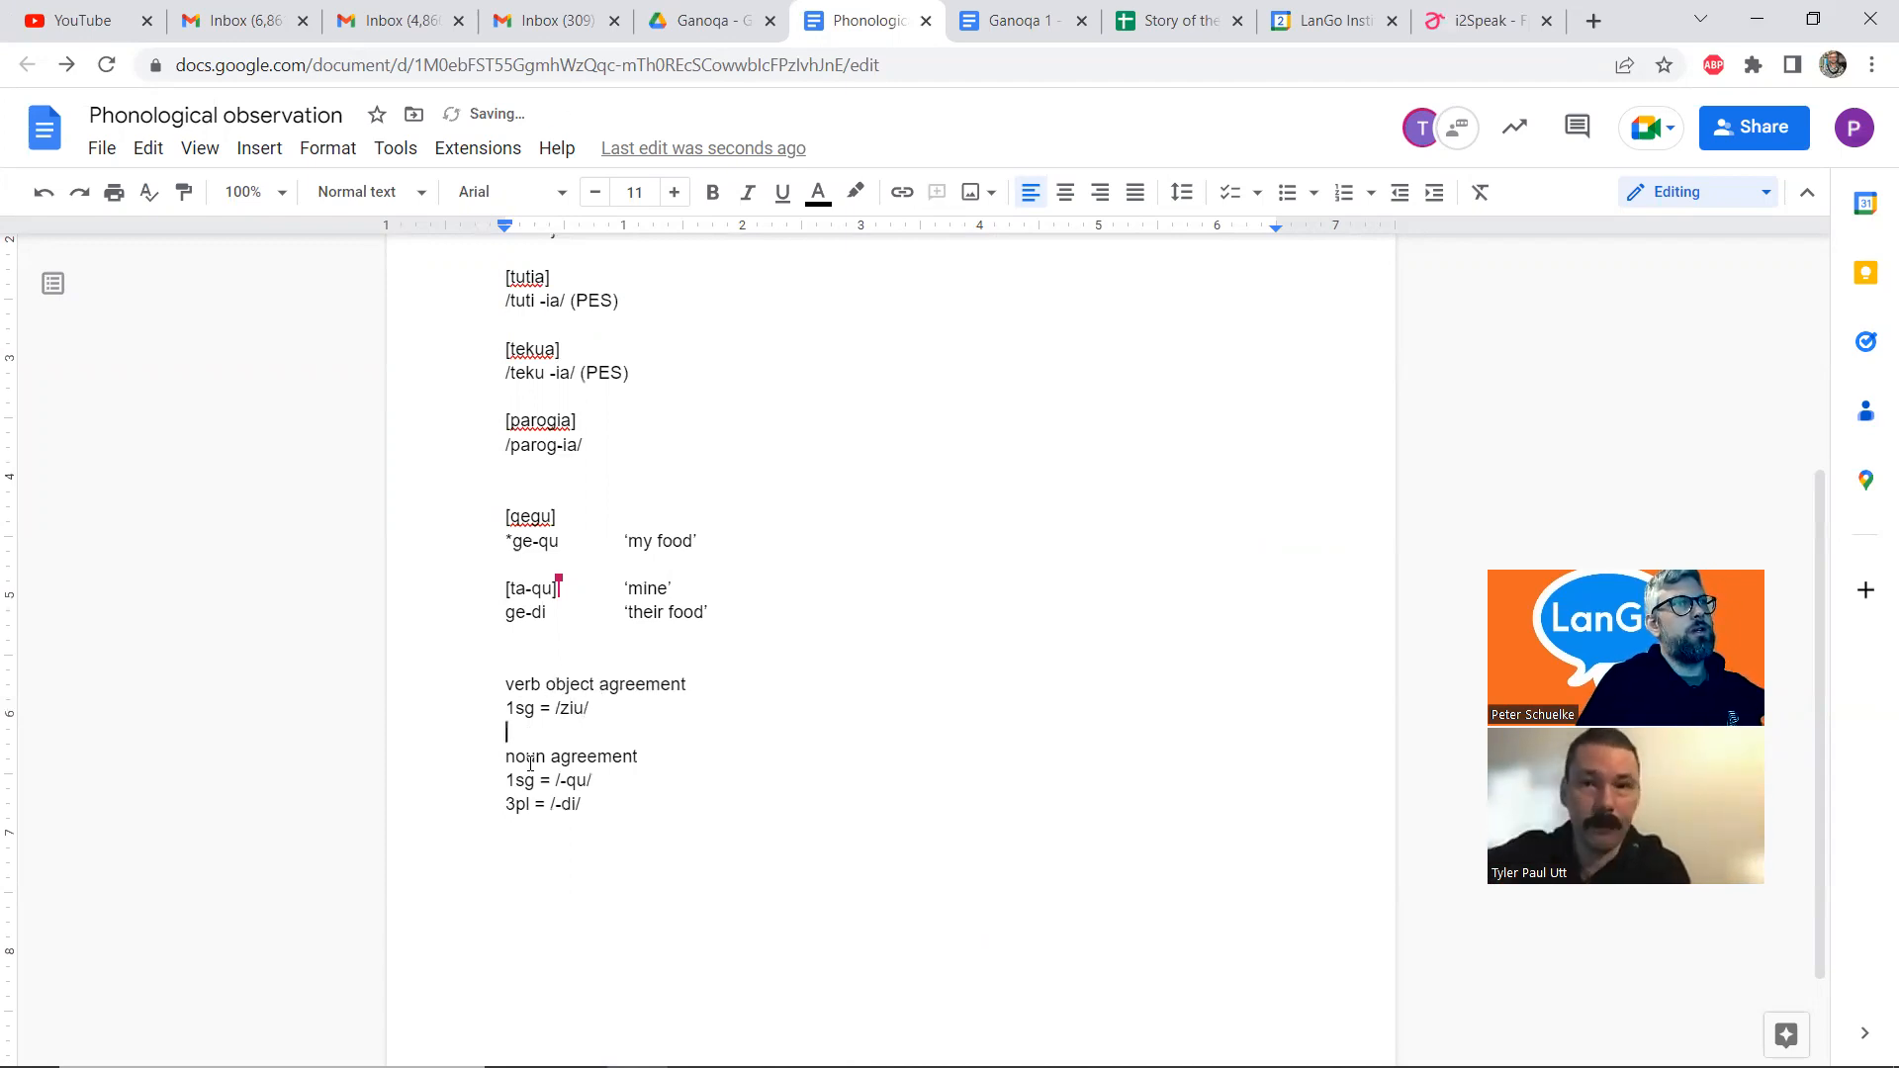
# Add 3sg = /-ia/ under verb object agreement and insert a suffix hyphen in the 1sg form, giving /-ziu/
pyautogui.press('Return')
pyautogui.press('Return')
pyautogui.press('Up')
pyautogui.write('3sg = /=')
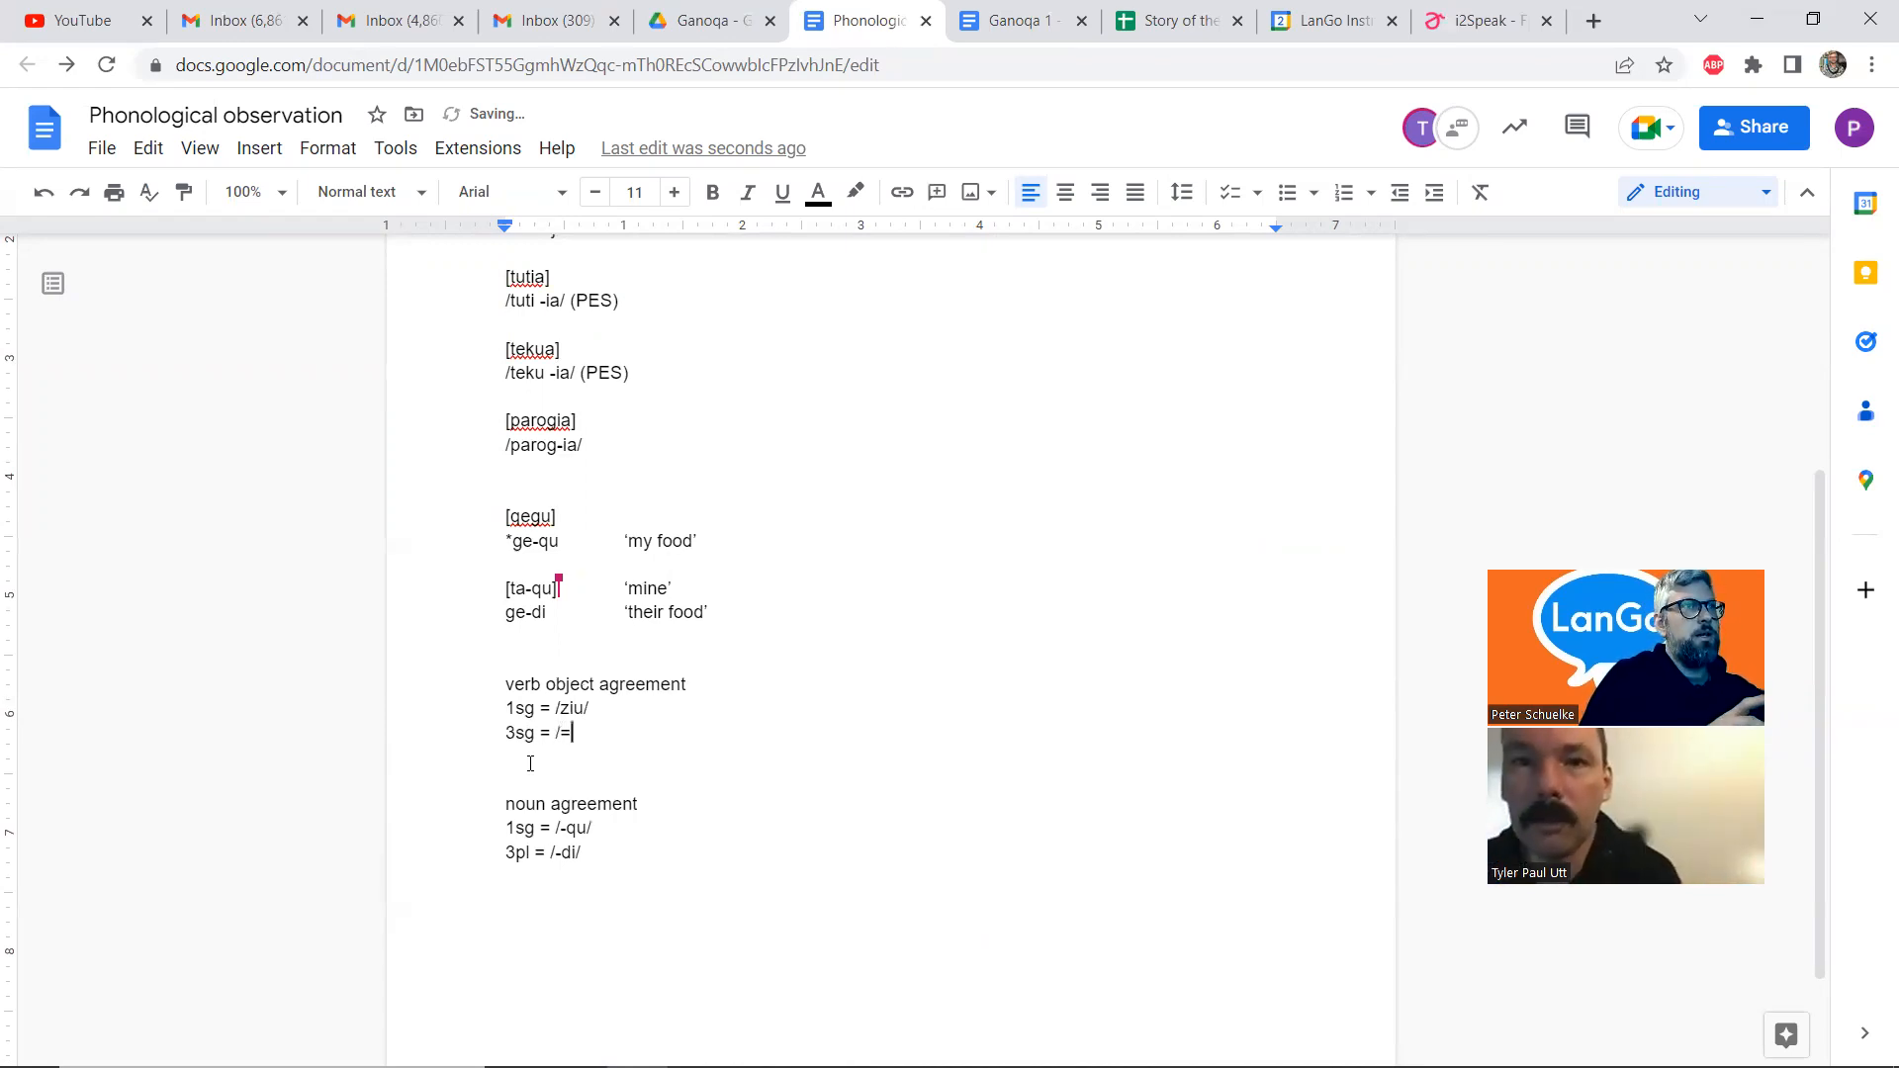
pyautogui.press('BackSpace')
pyautogui.write('-ia')
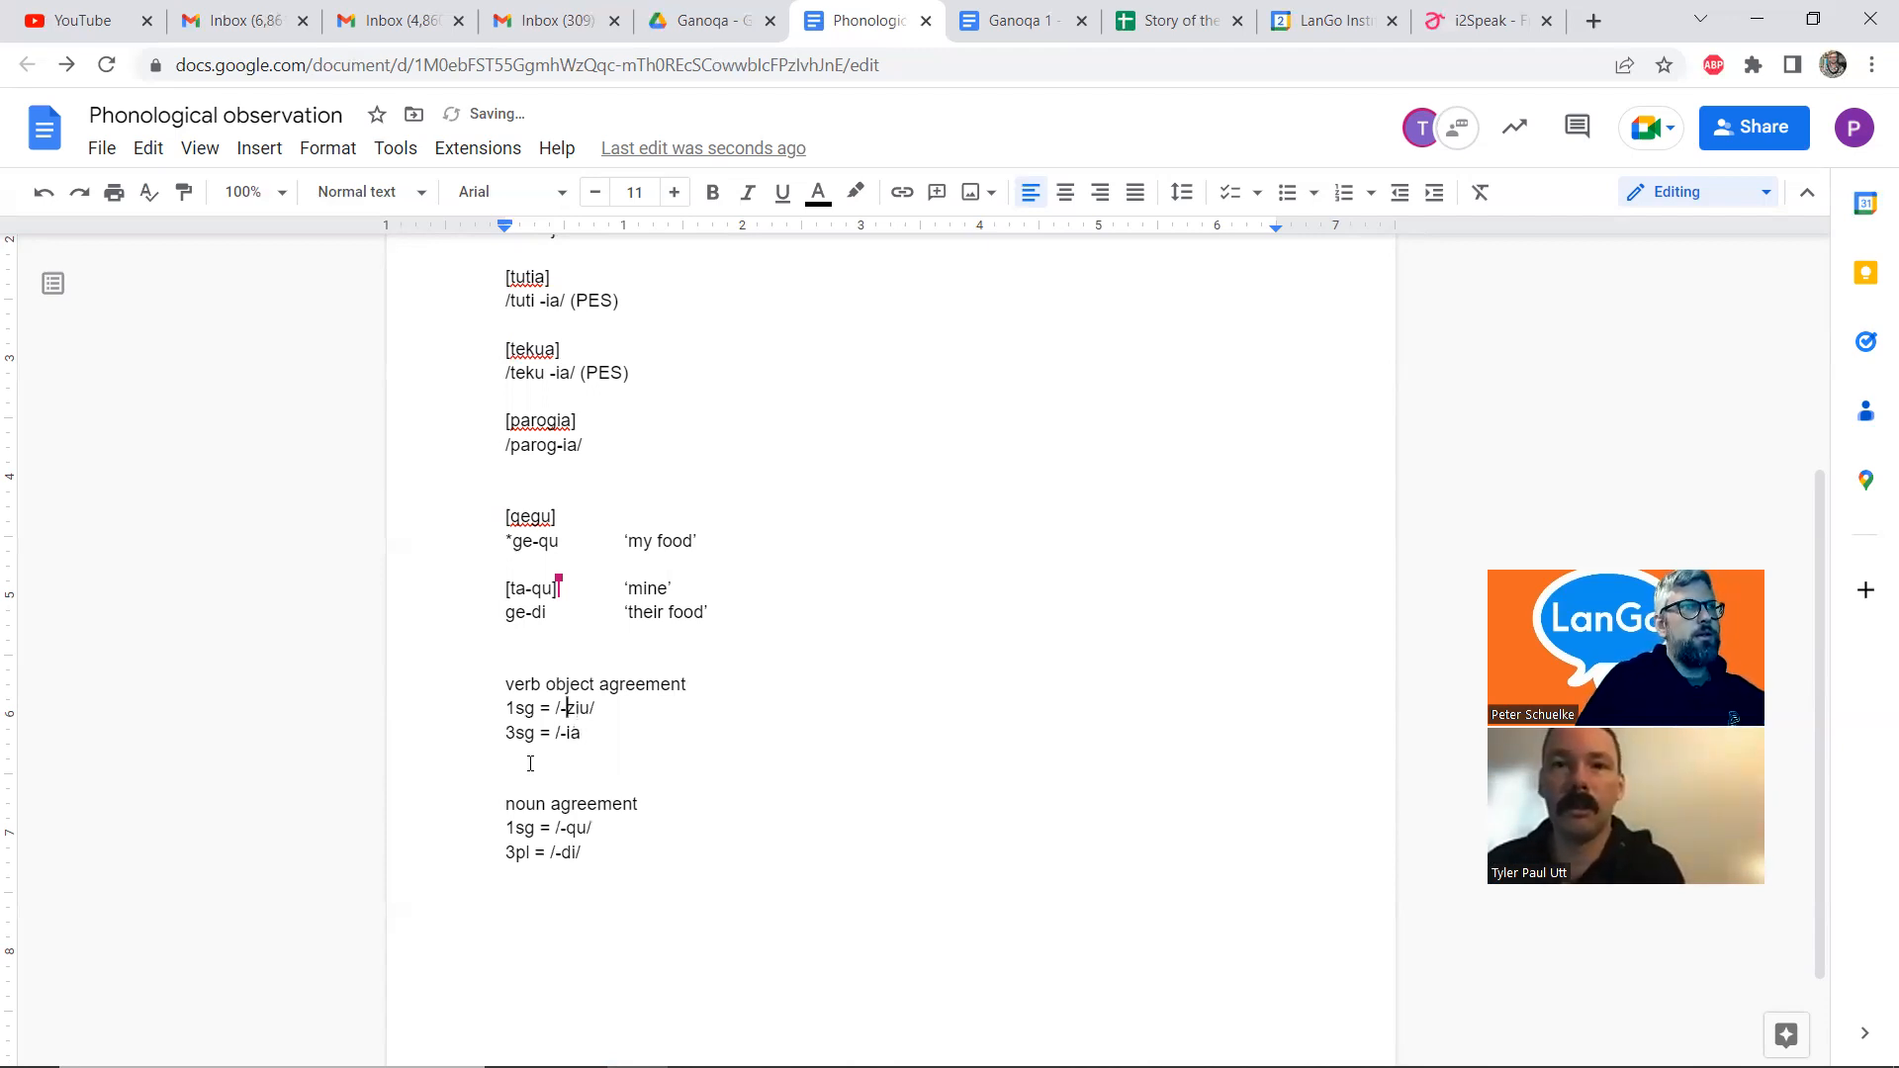
pyautogui.write('/')
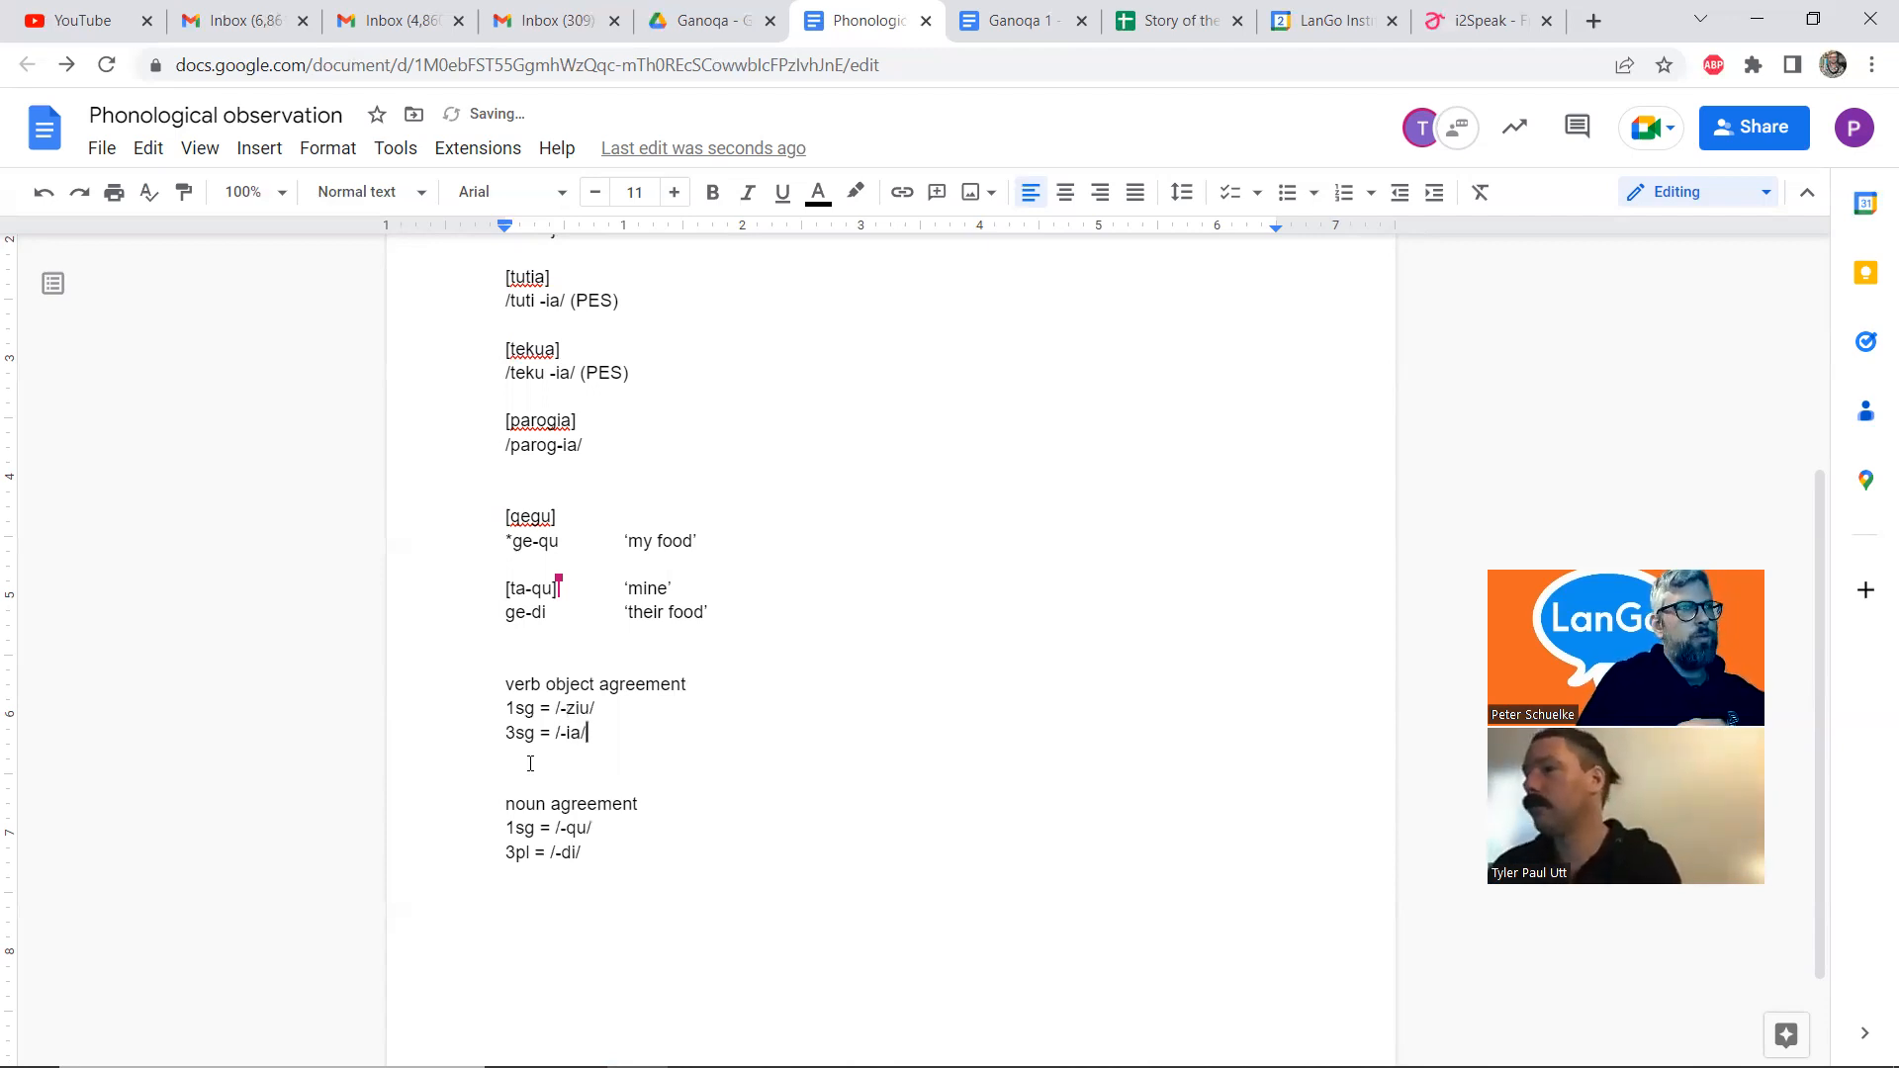
# Insert a 3sg line between the 1sg and 3pl forms under noun agreement
pyautogui.press('Down')
pyautogui.press('Down')
pyautogui.press('Down')
pyautogui.press('Down')
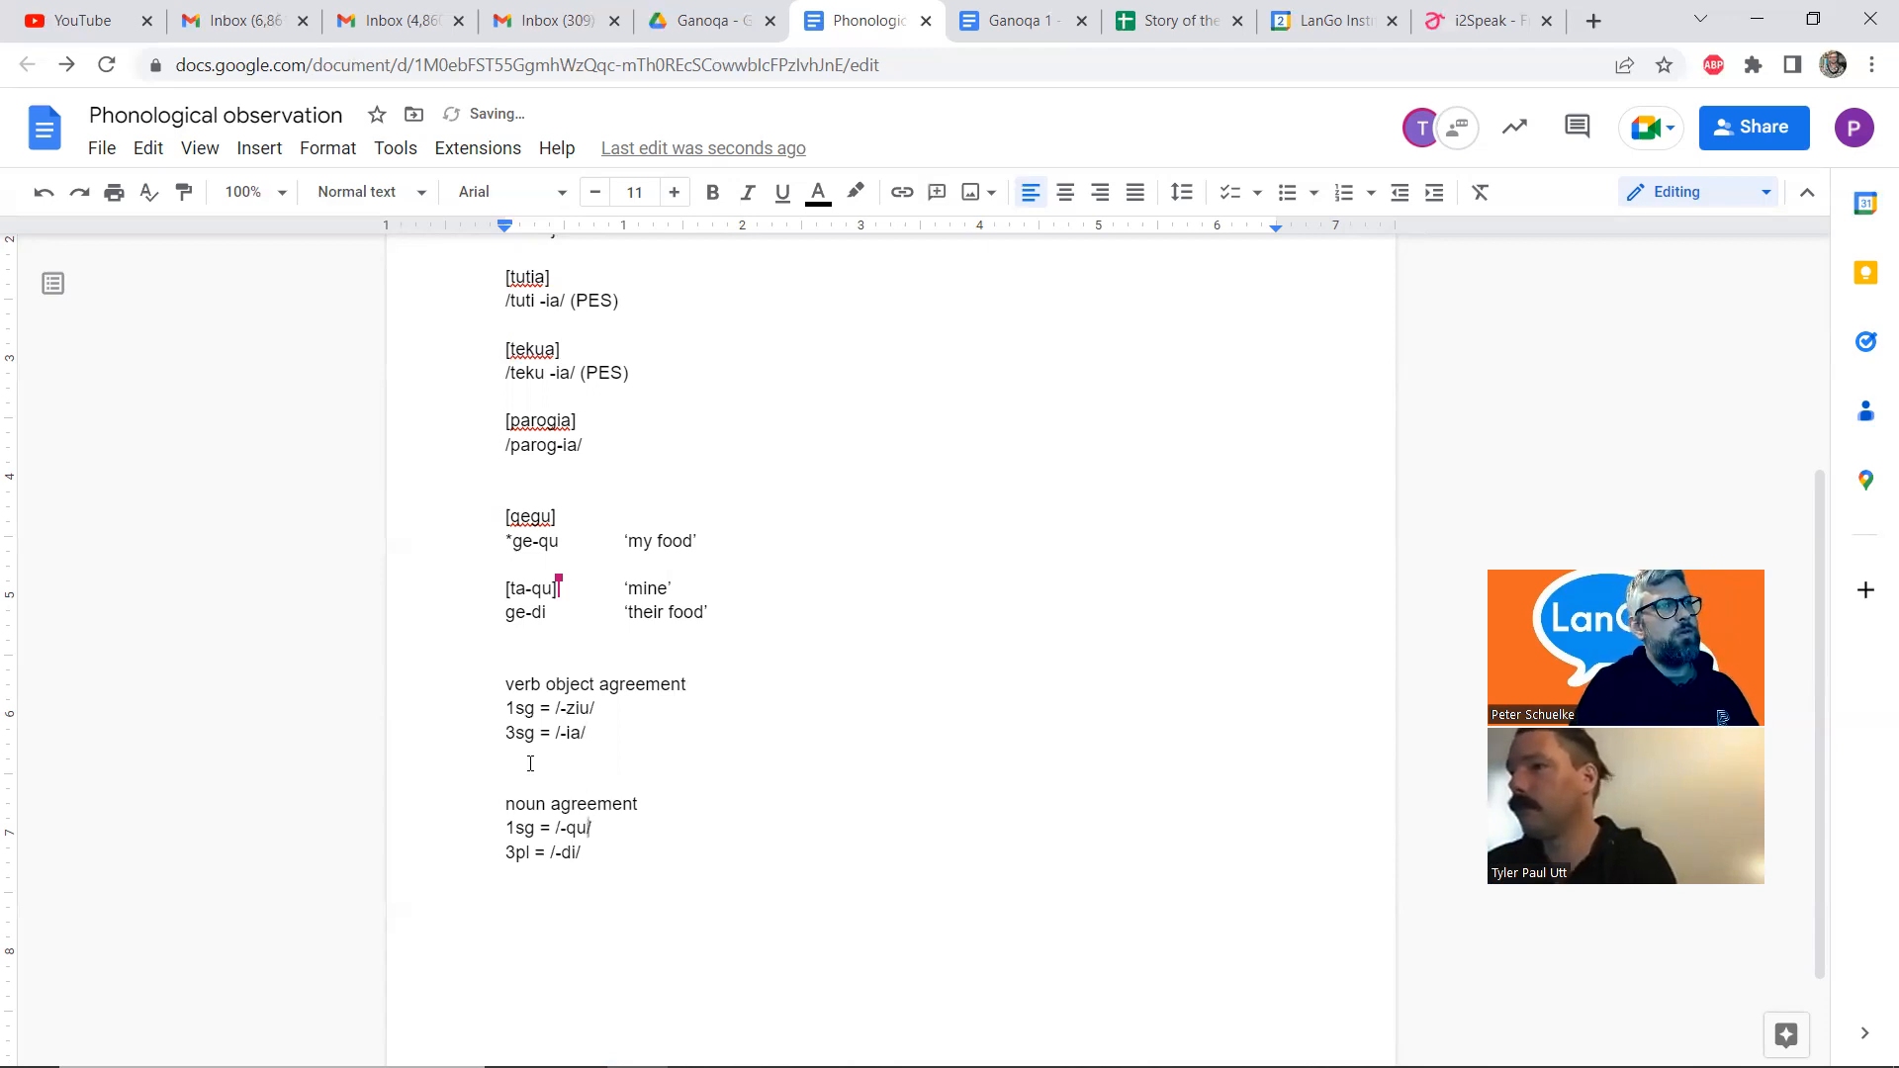
pyautogui.press('Return')
pyautogui.write('3sg')
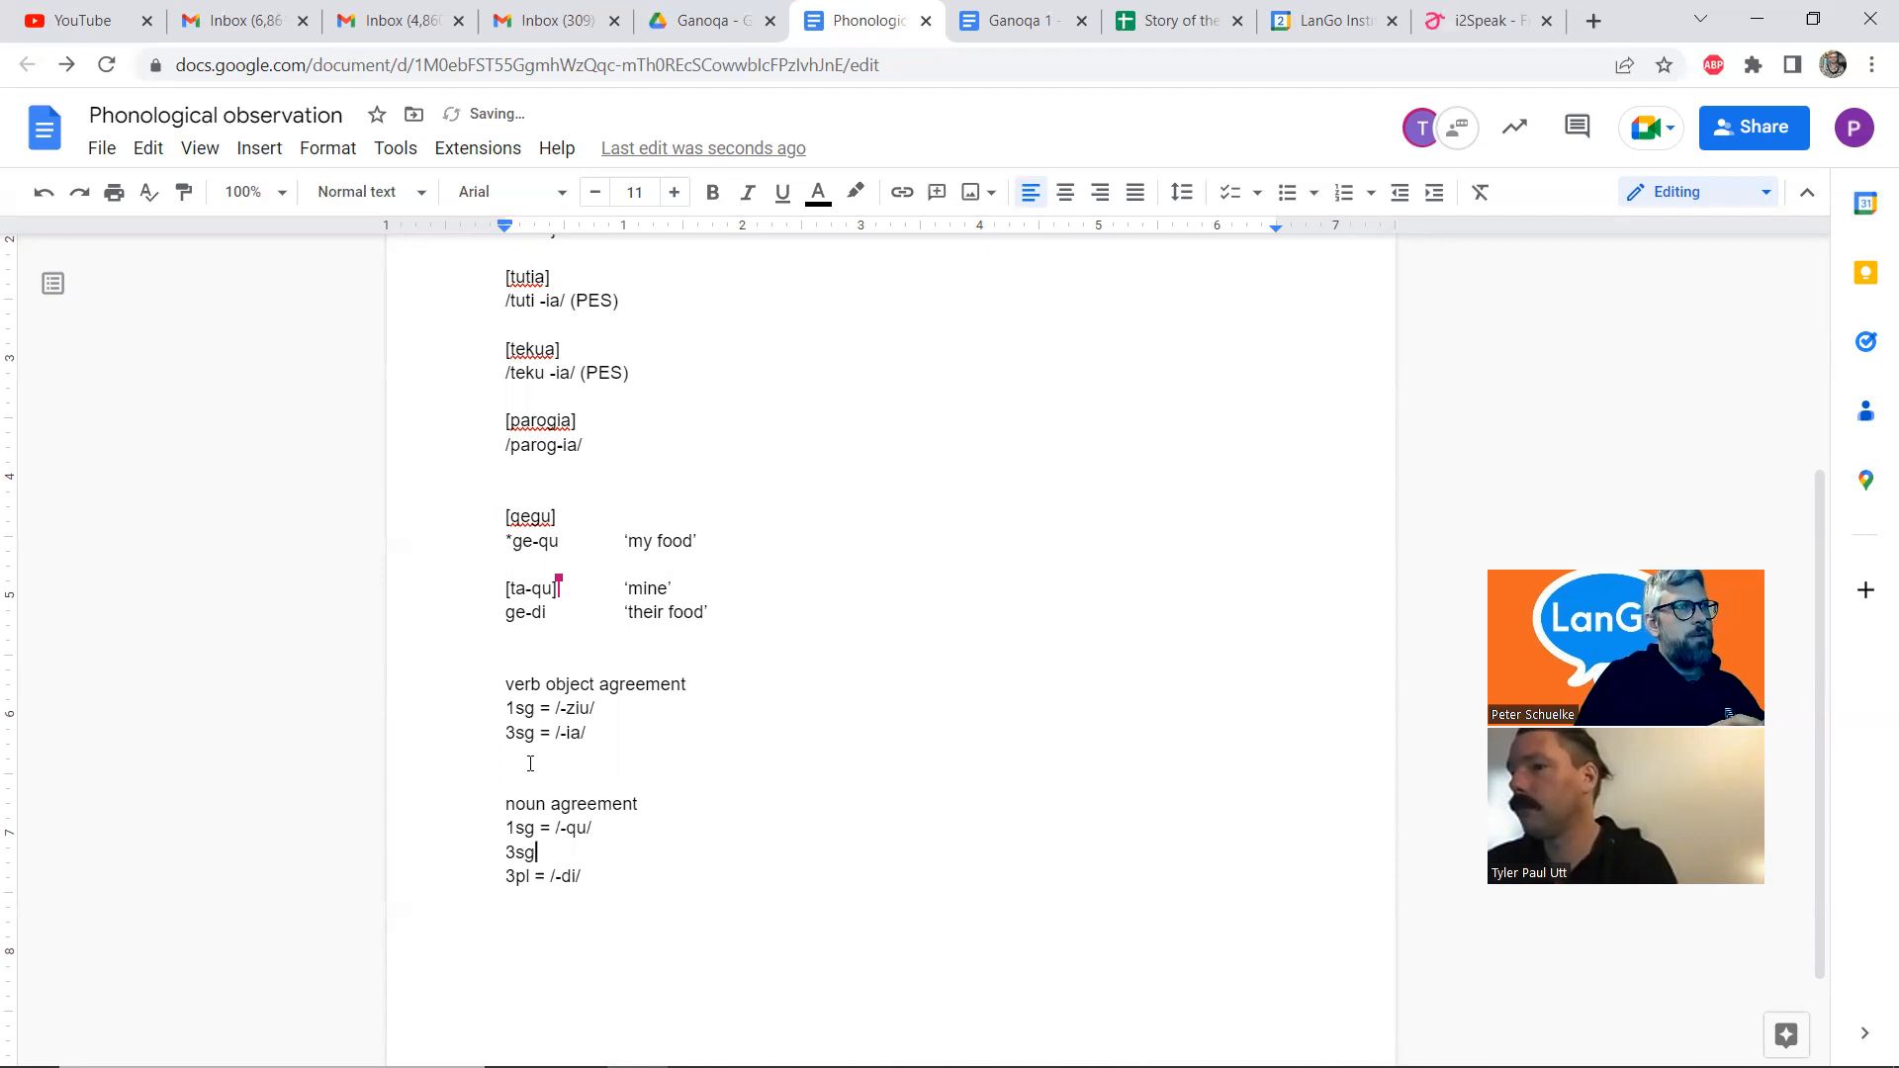
# Add an unfilled "3pl =" line under verb object agreement and put an equals sign after the noun agreement 3sg label
pyautogui.press('Up')
pyautogui.press('Up')
pyautogui.press('Up')
pyautogui.write('3pl')
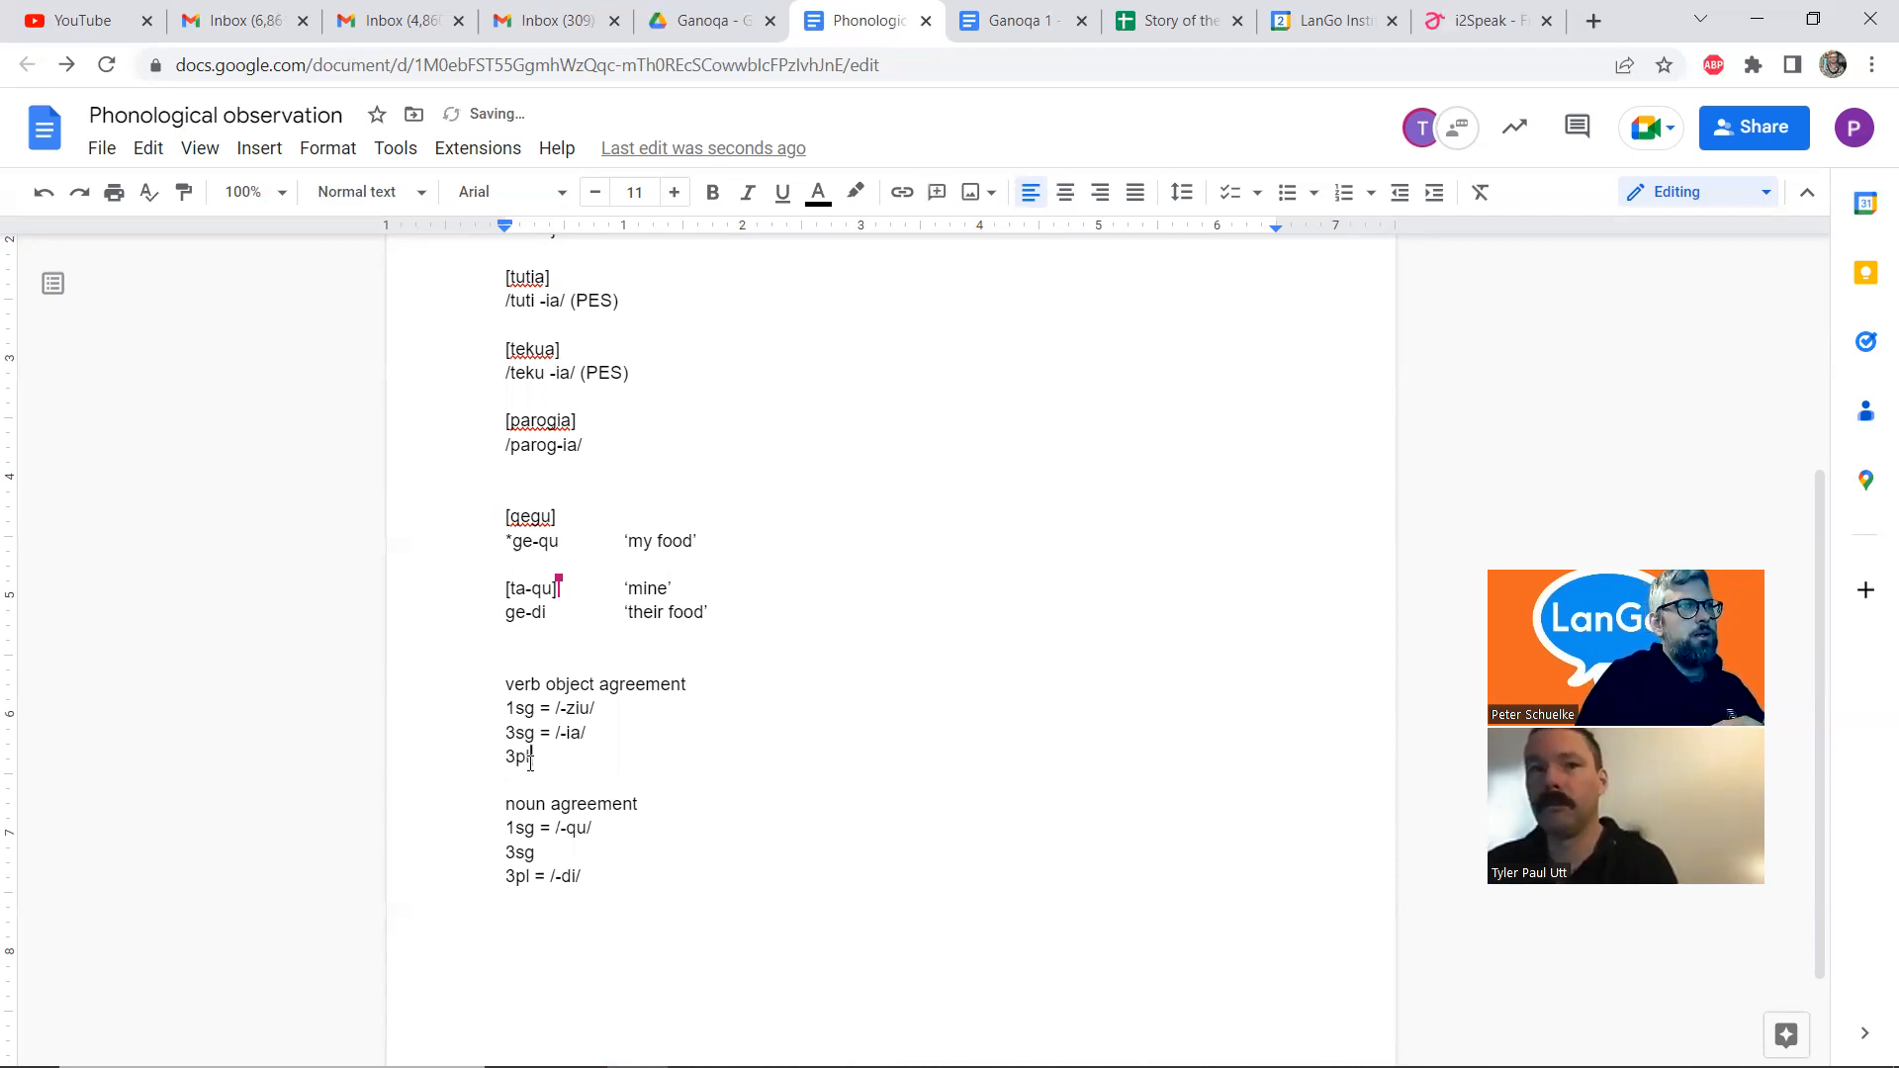
pyautogui.write(' =')
pyautogui.press('Down')
pyautogui.press('Down')
pyautogui.press('Down')
pyautogui.press('Down')
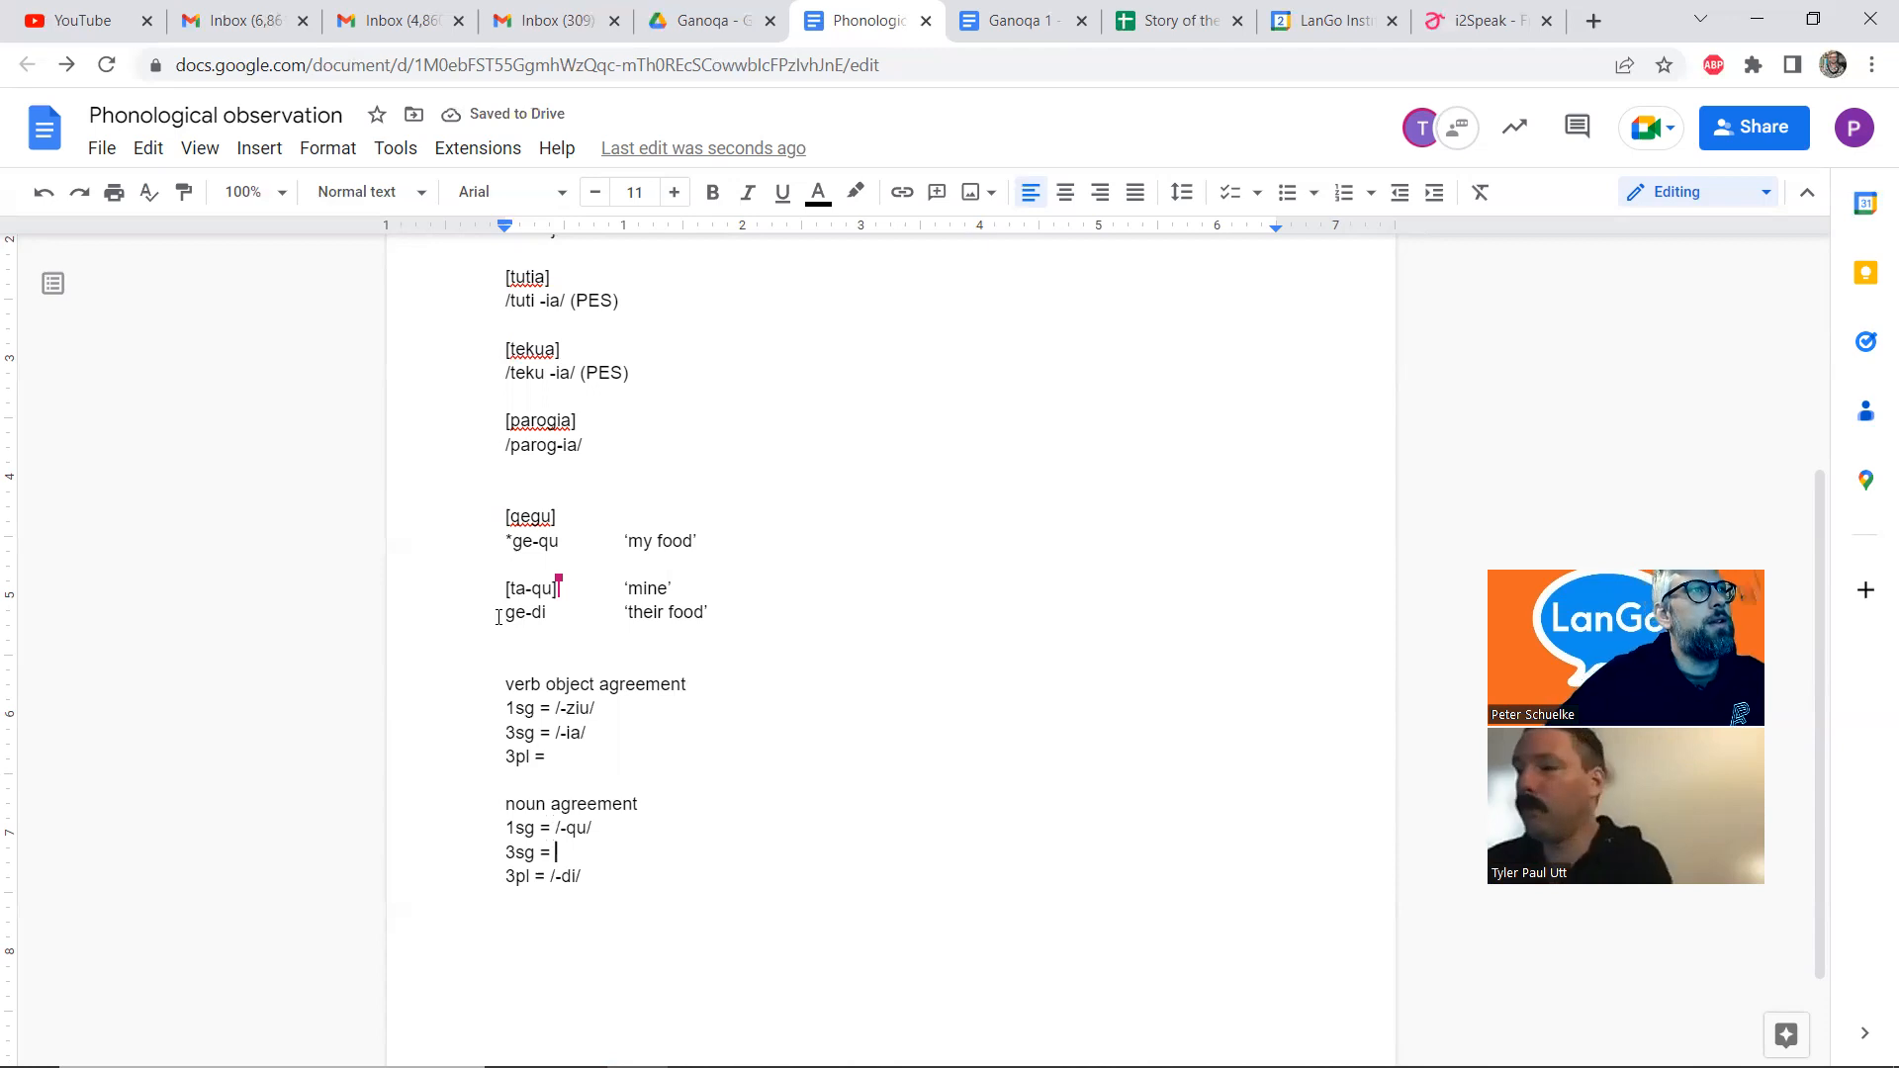
# Add the heading "verb subj agreement" above the verb object agreement section, set off by blank lines
pyautogui.scroll(-1, 554, 593)
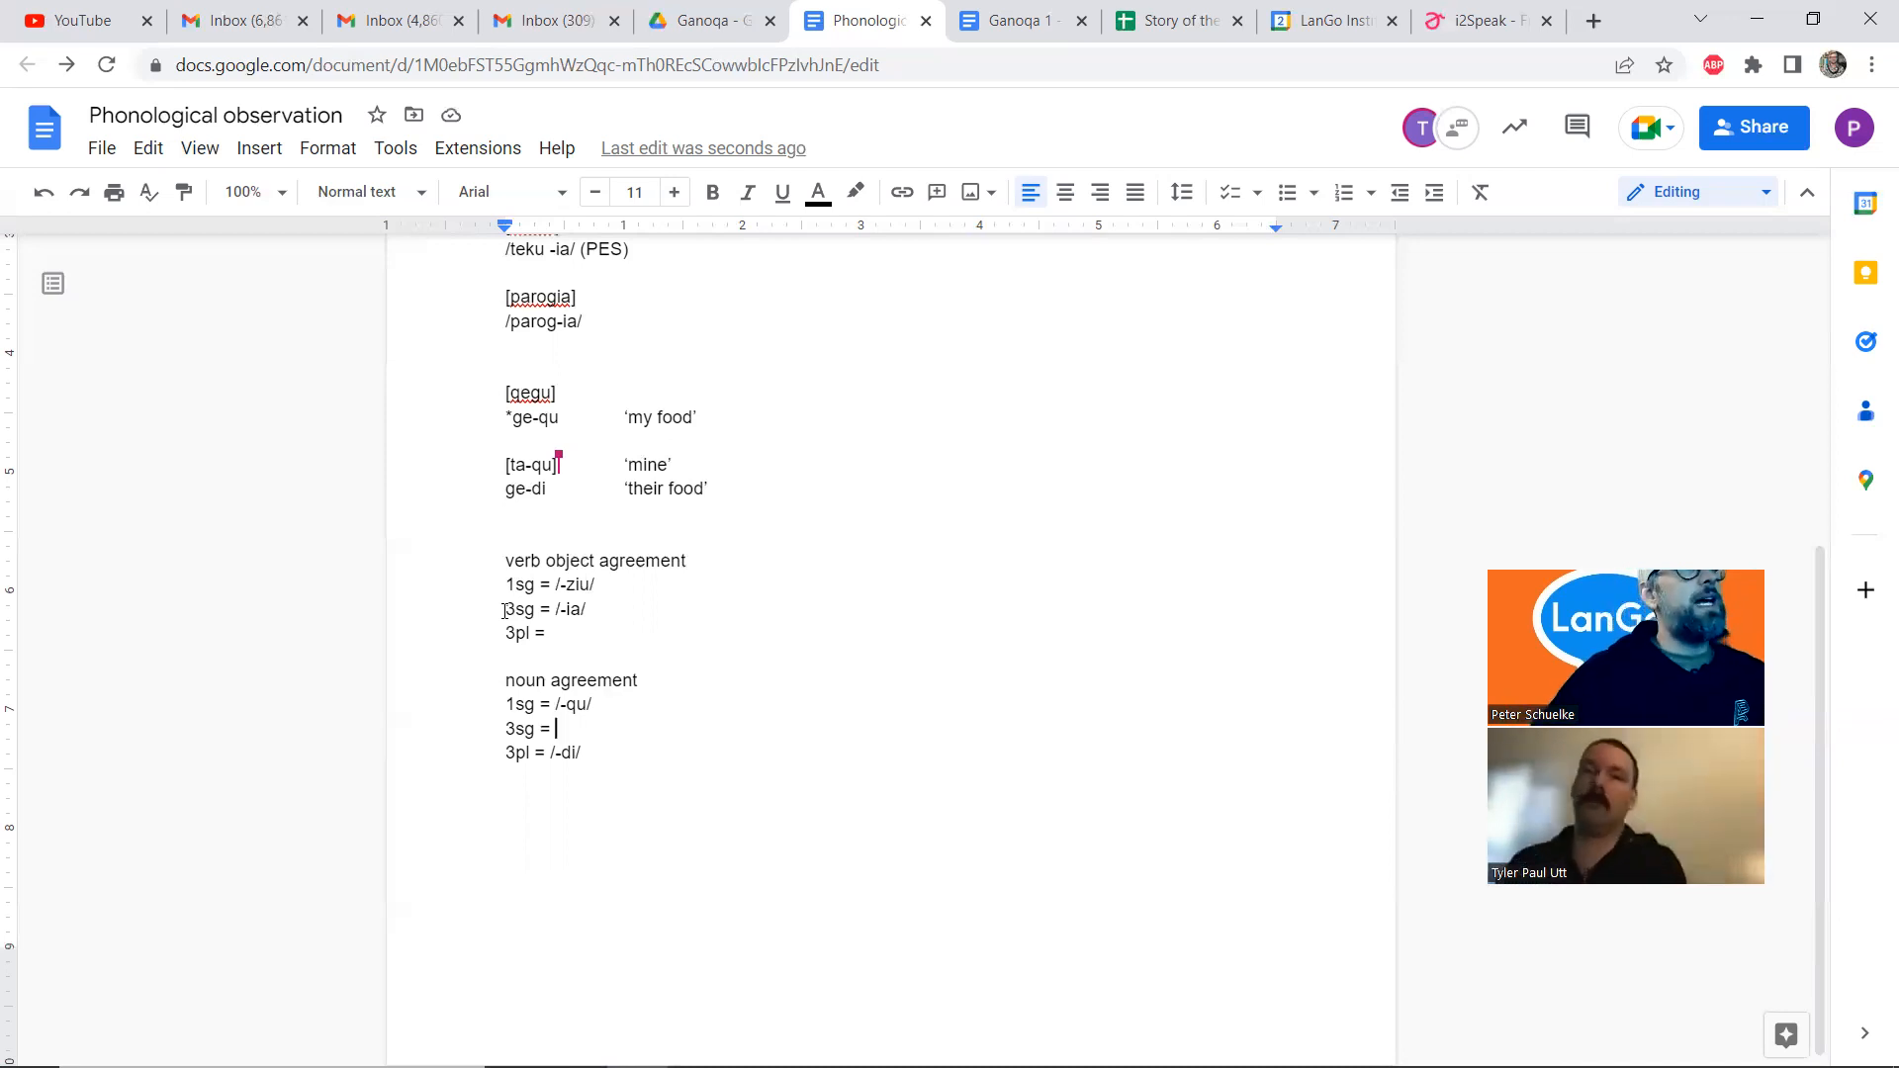
pyautogui.click(544, 534)
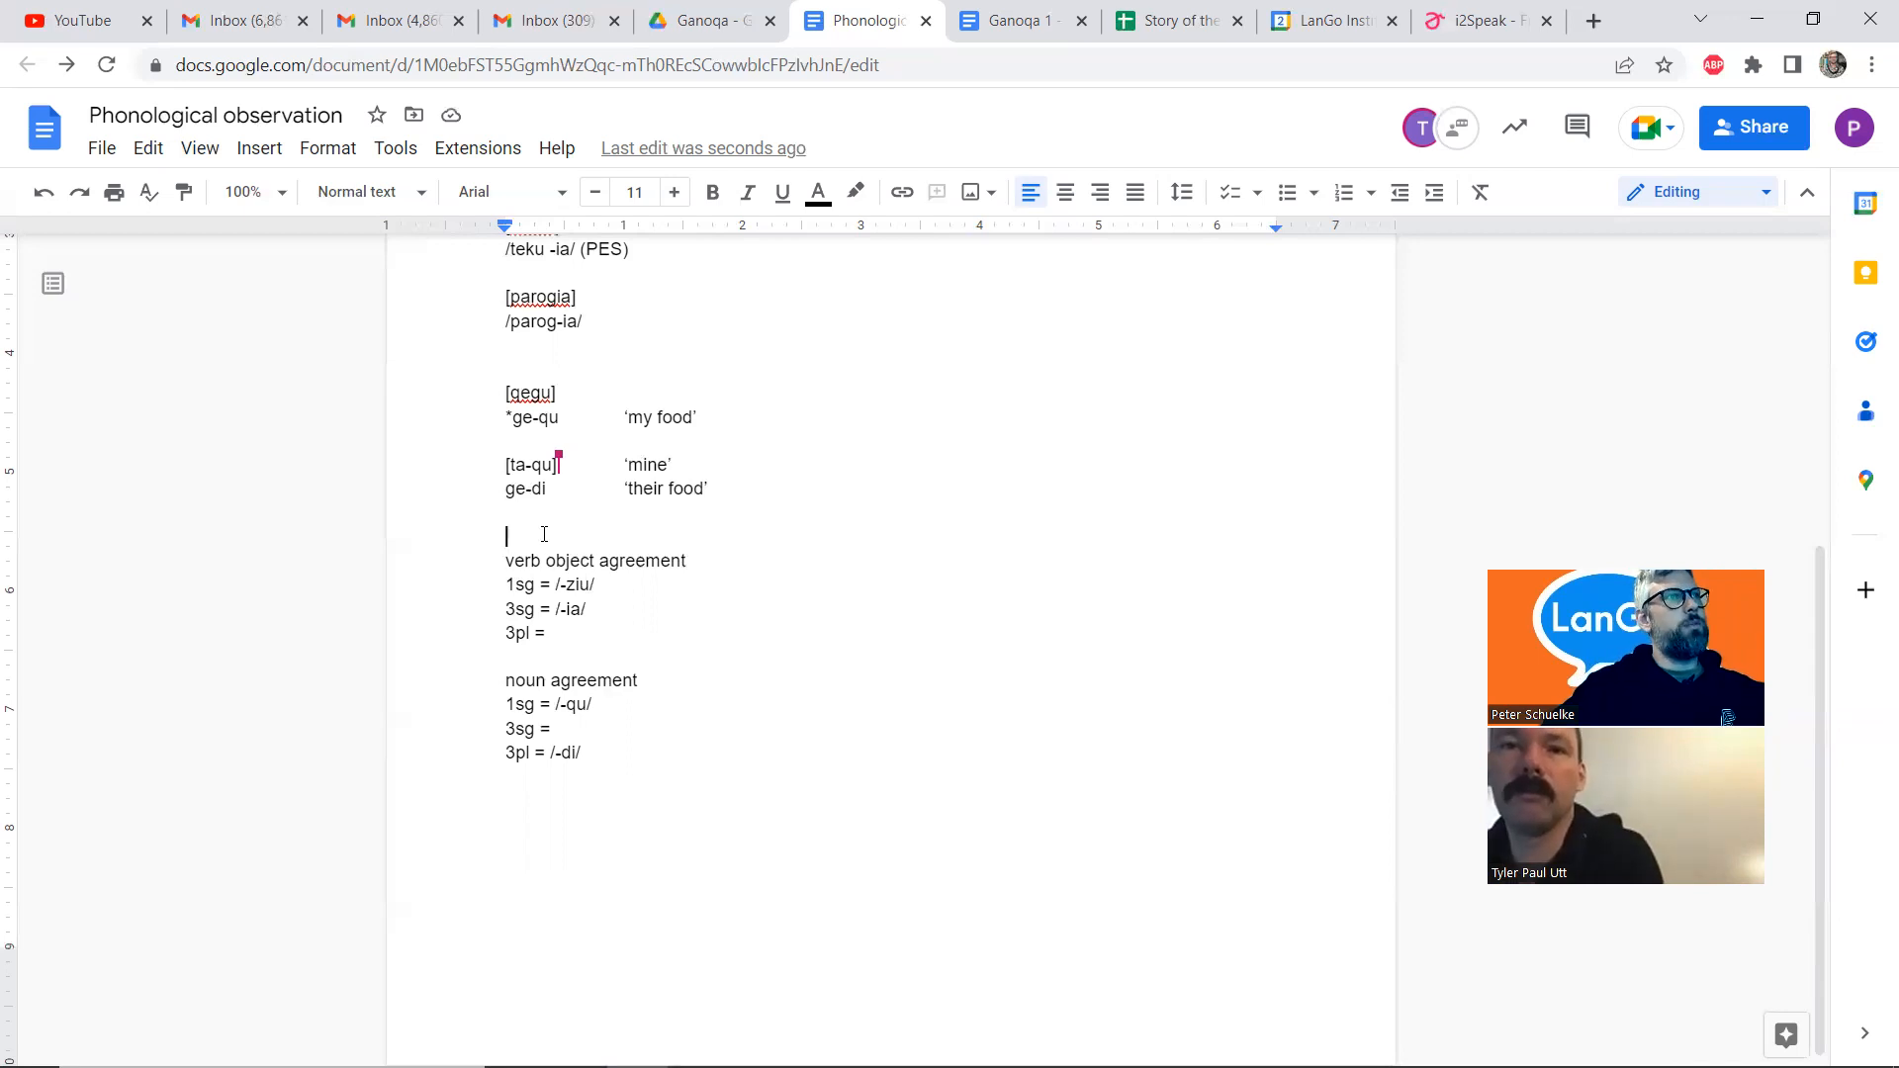
pyautogui.press('Return')
pyautogui.press('Return')
pyautogui.press('Up')
pyautogui.write('sou')
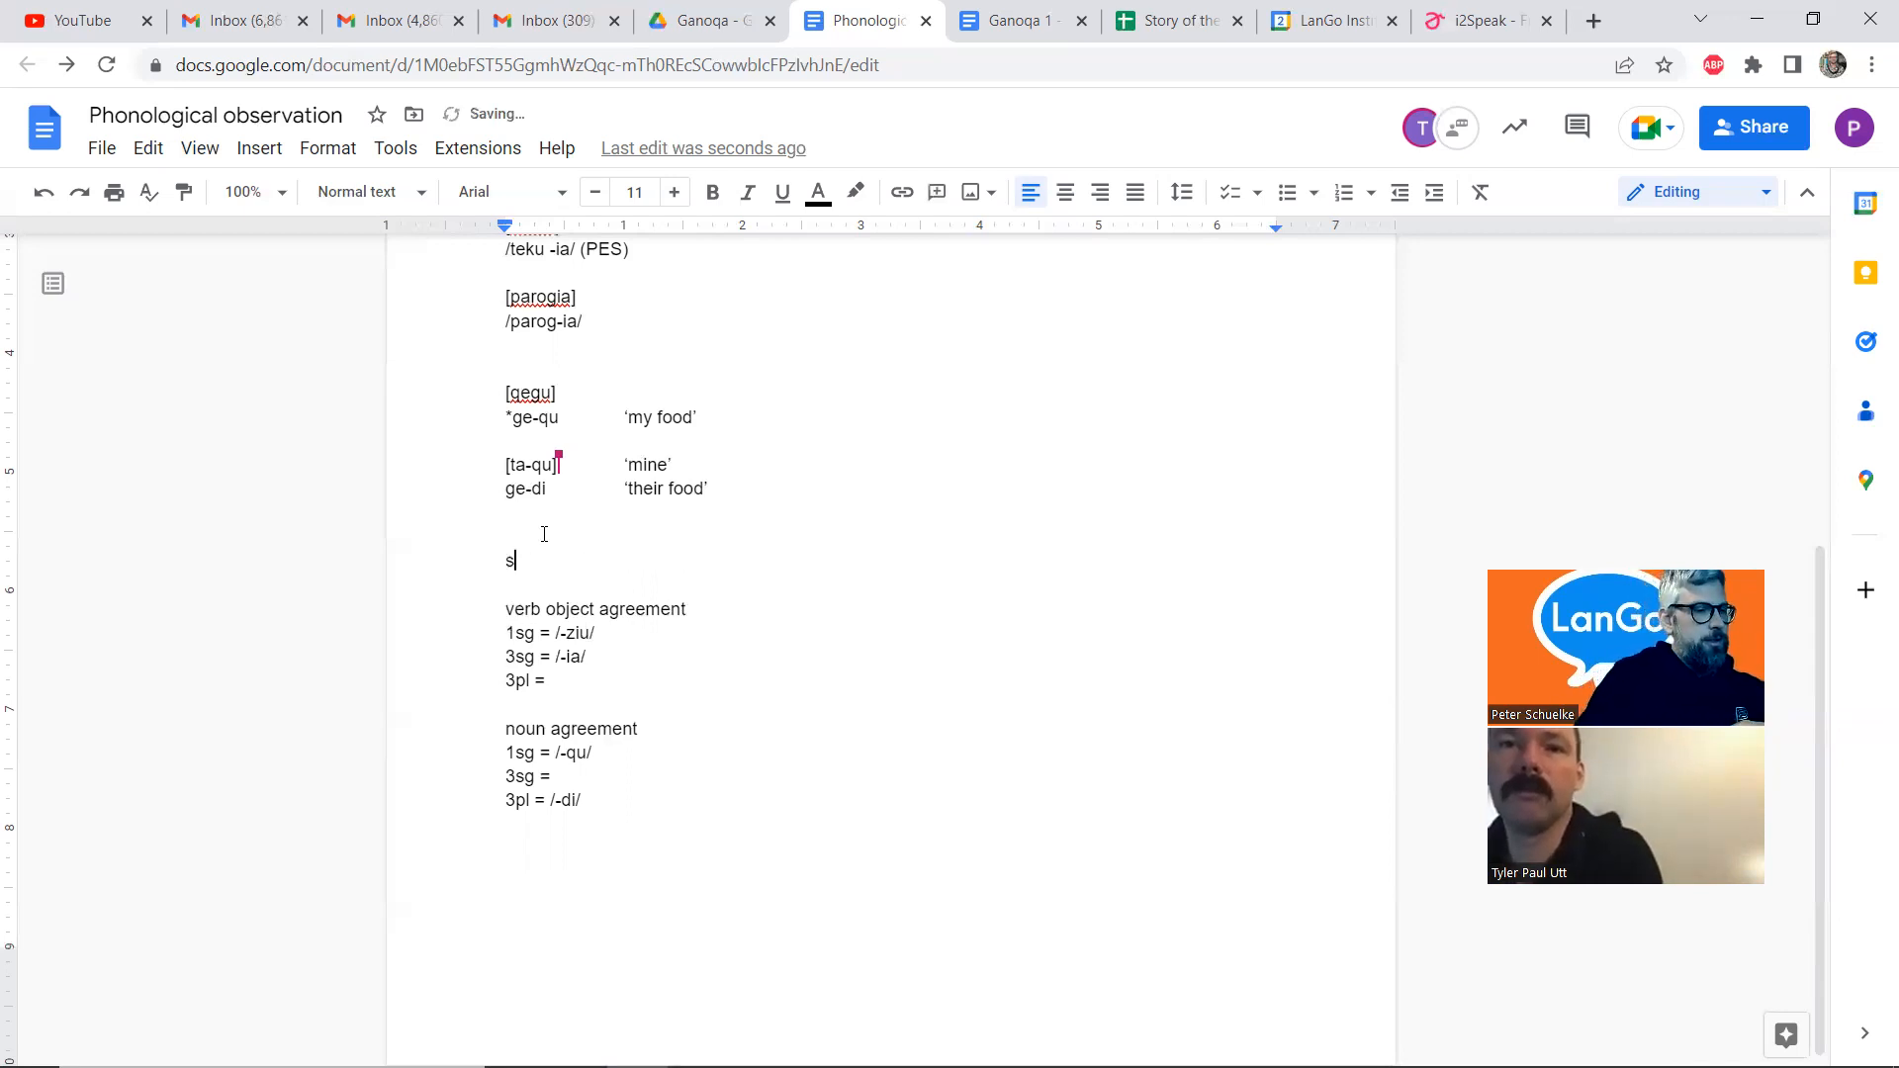
pyautogui.press('BackSpace')
pyautogui.press('BackSpace')
pyautogui.press('BackSpace')
pyautogui.write('verb ')
pyautogui.write('subj')
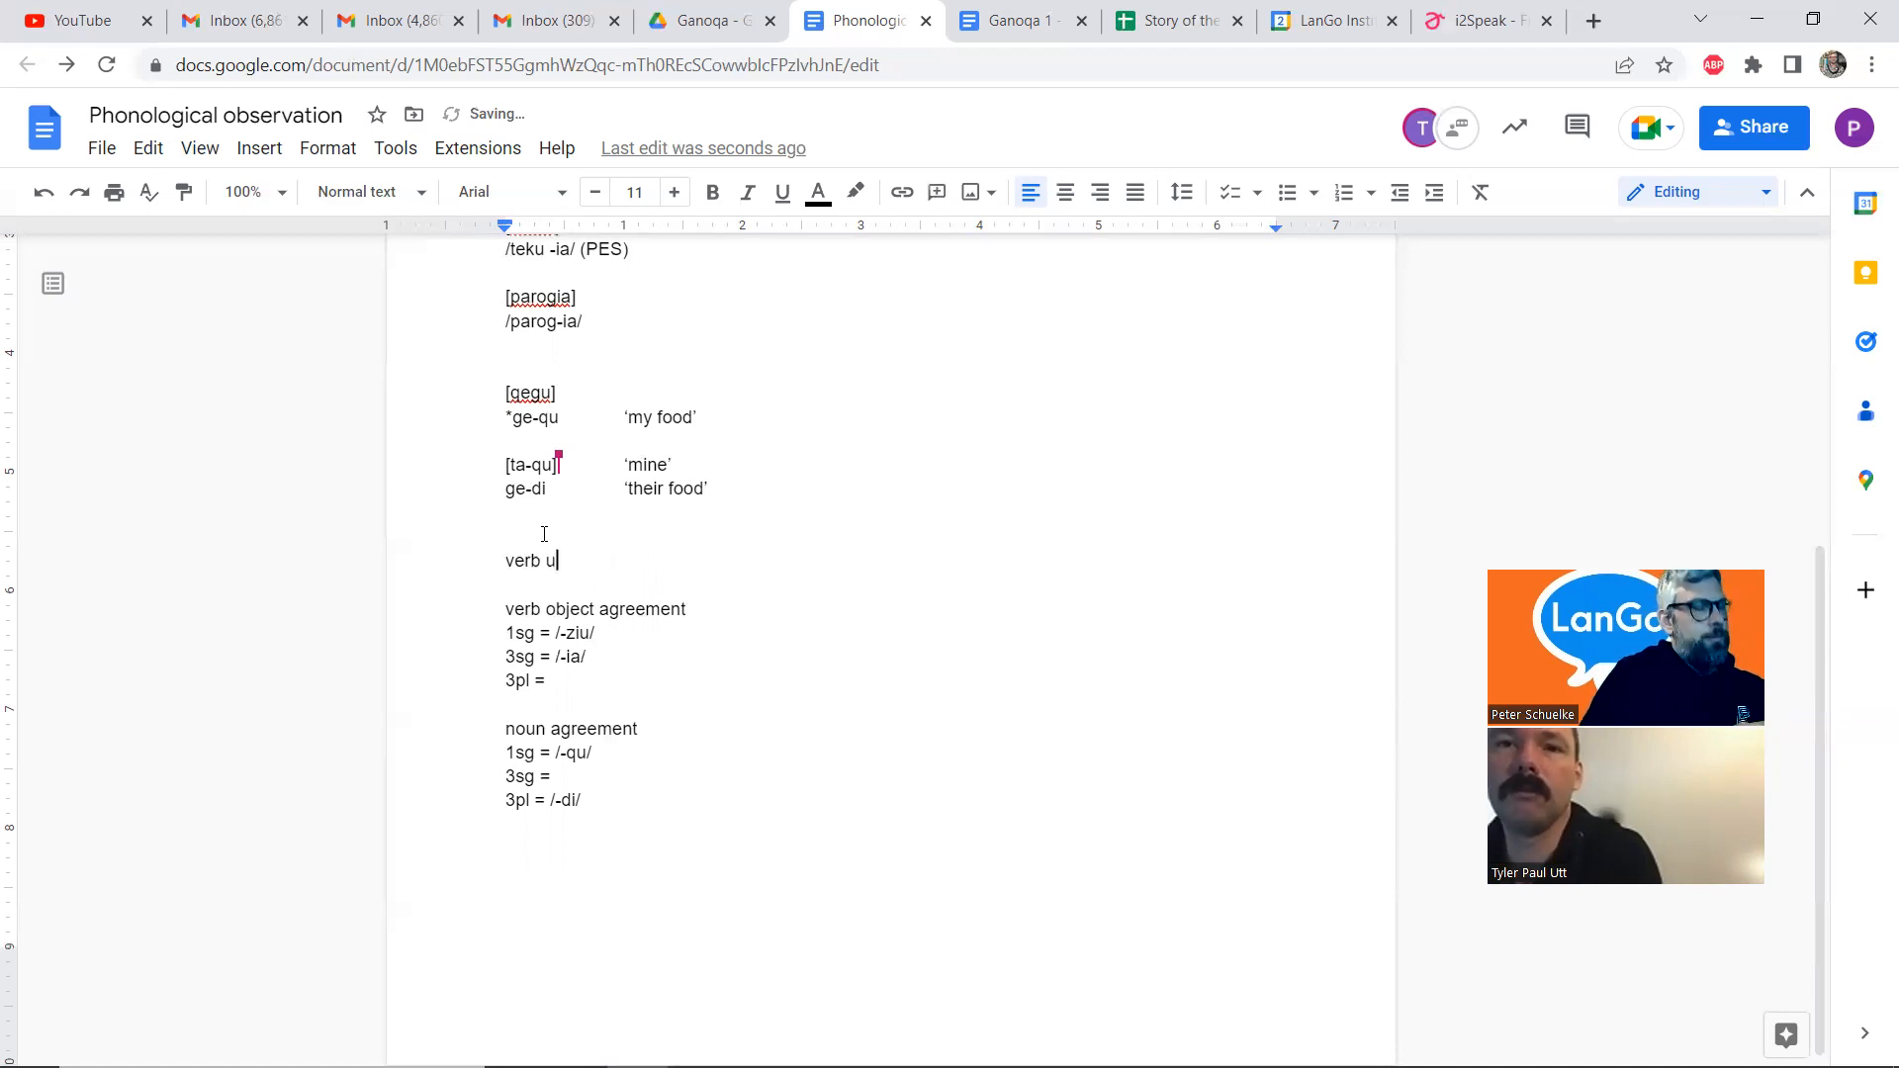
pyautogui.write(' a')
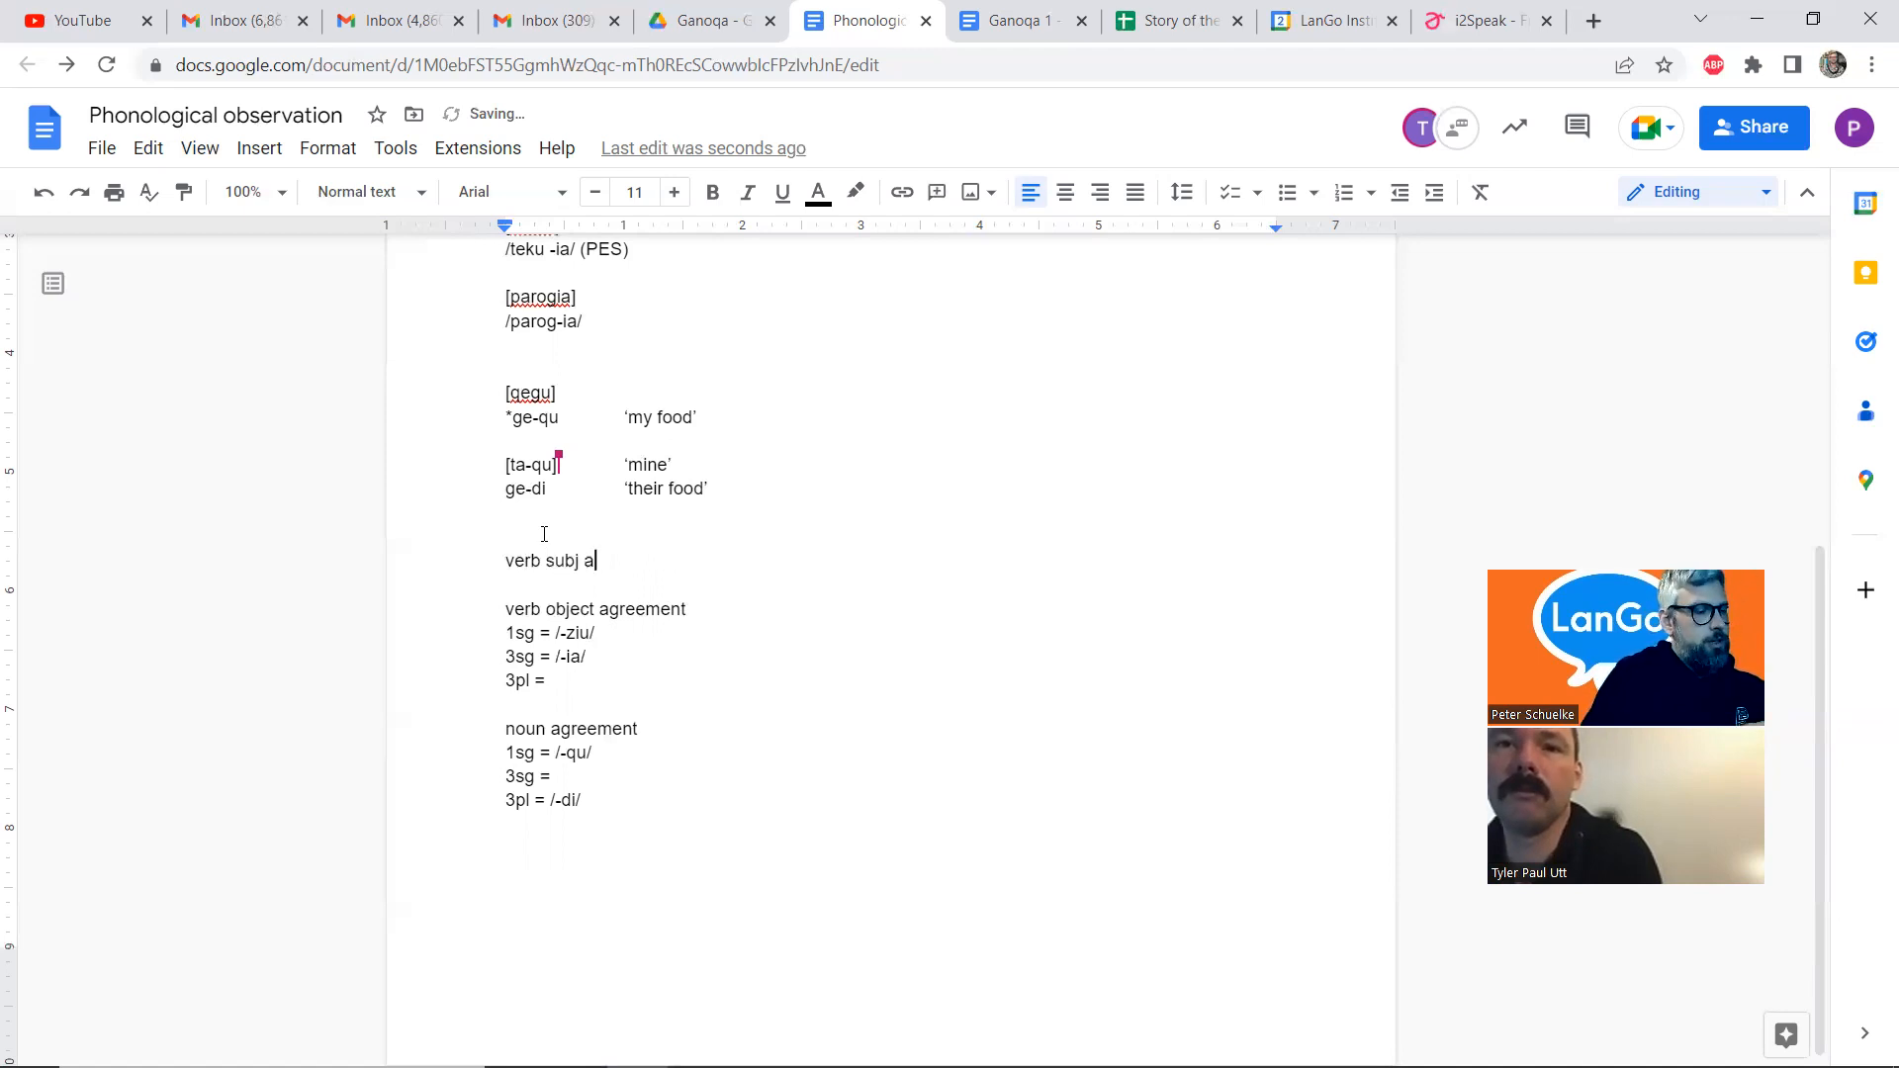
pyautogui.write('greement')
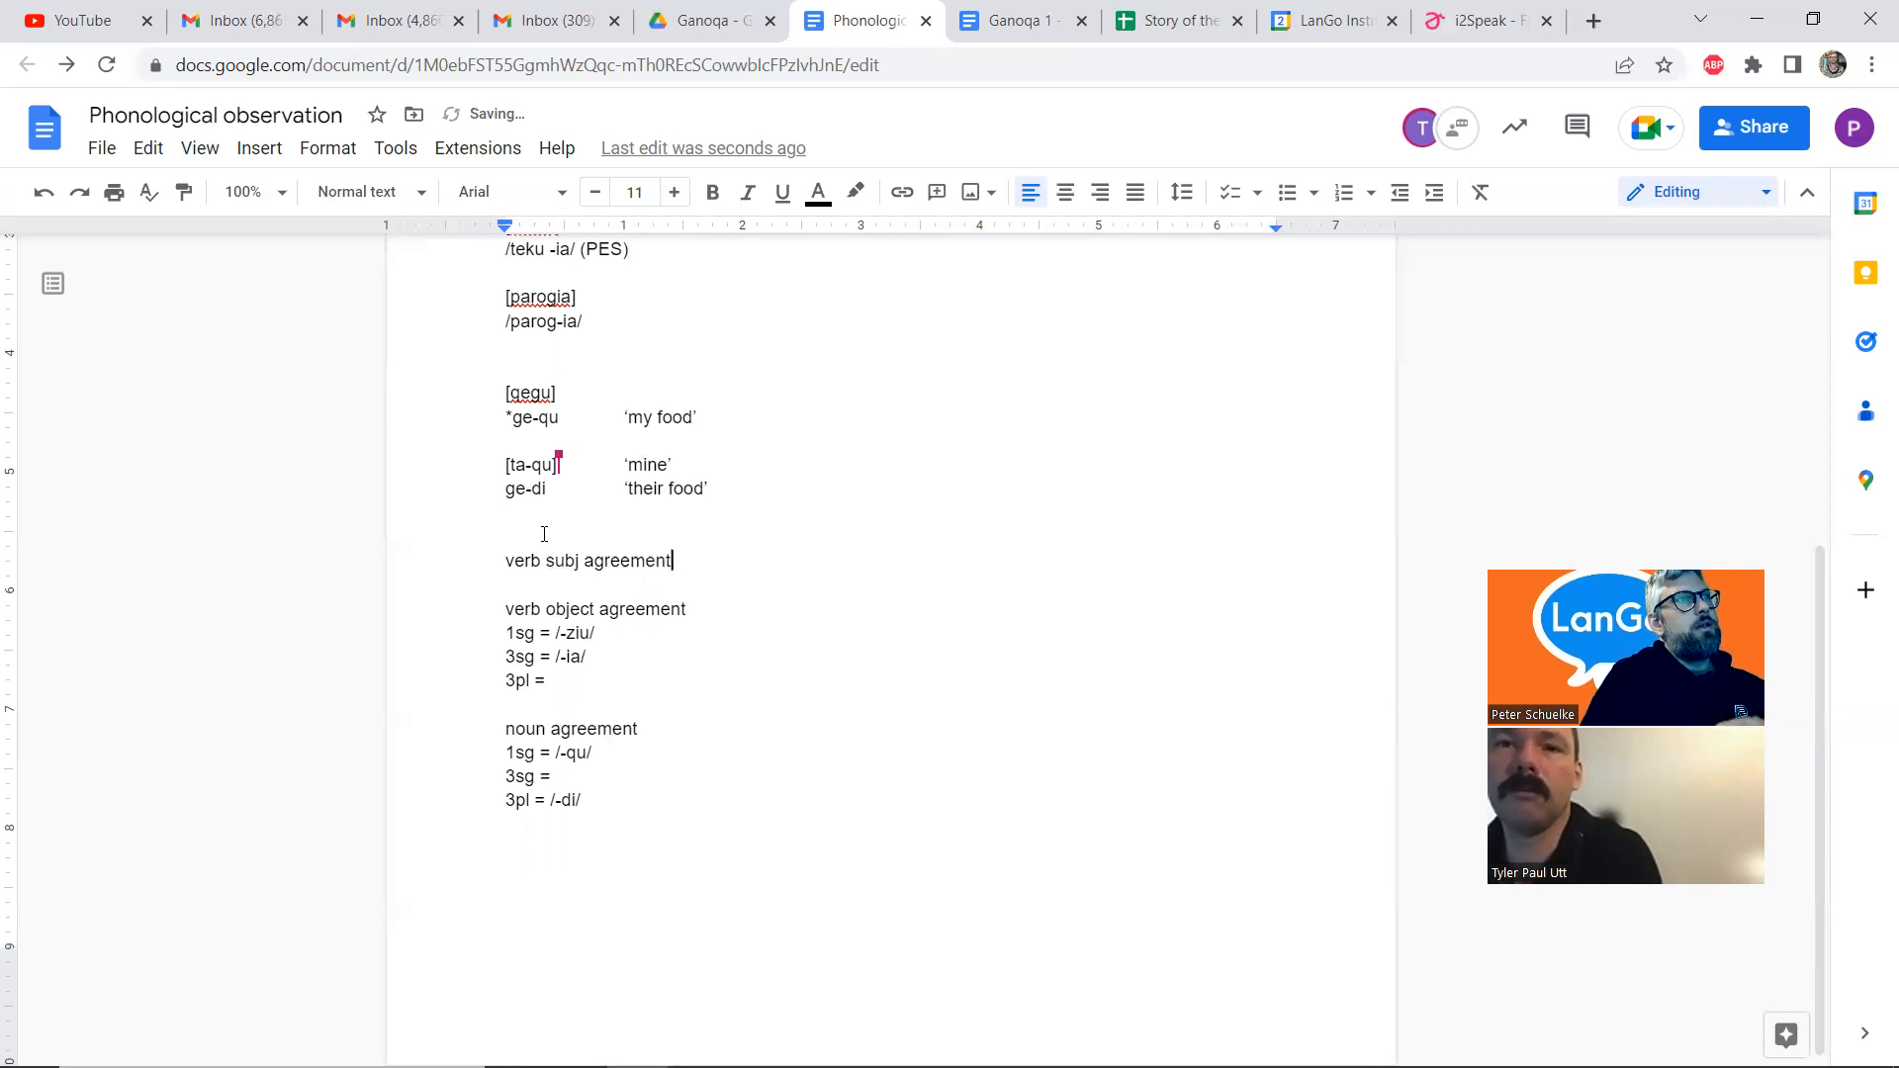
# Add the line "za = 3sg" under the verb subj agreement heading, leaving blank space above it
pyautogui.press('Return')
pyautogui.press('Return')
pyautogui.press('Return')
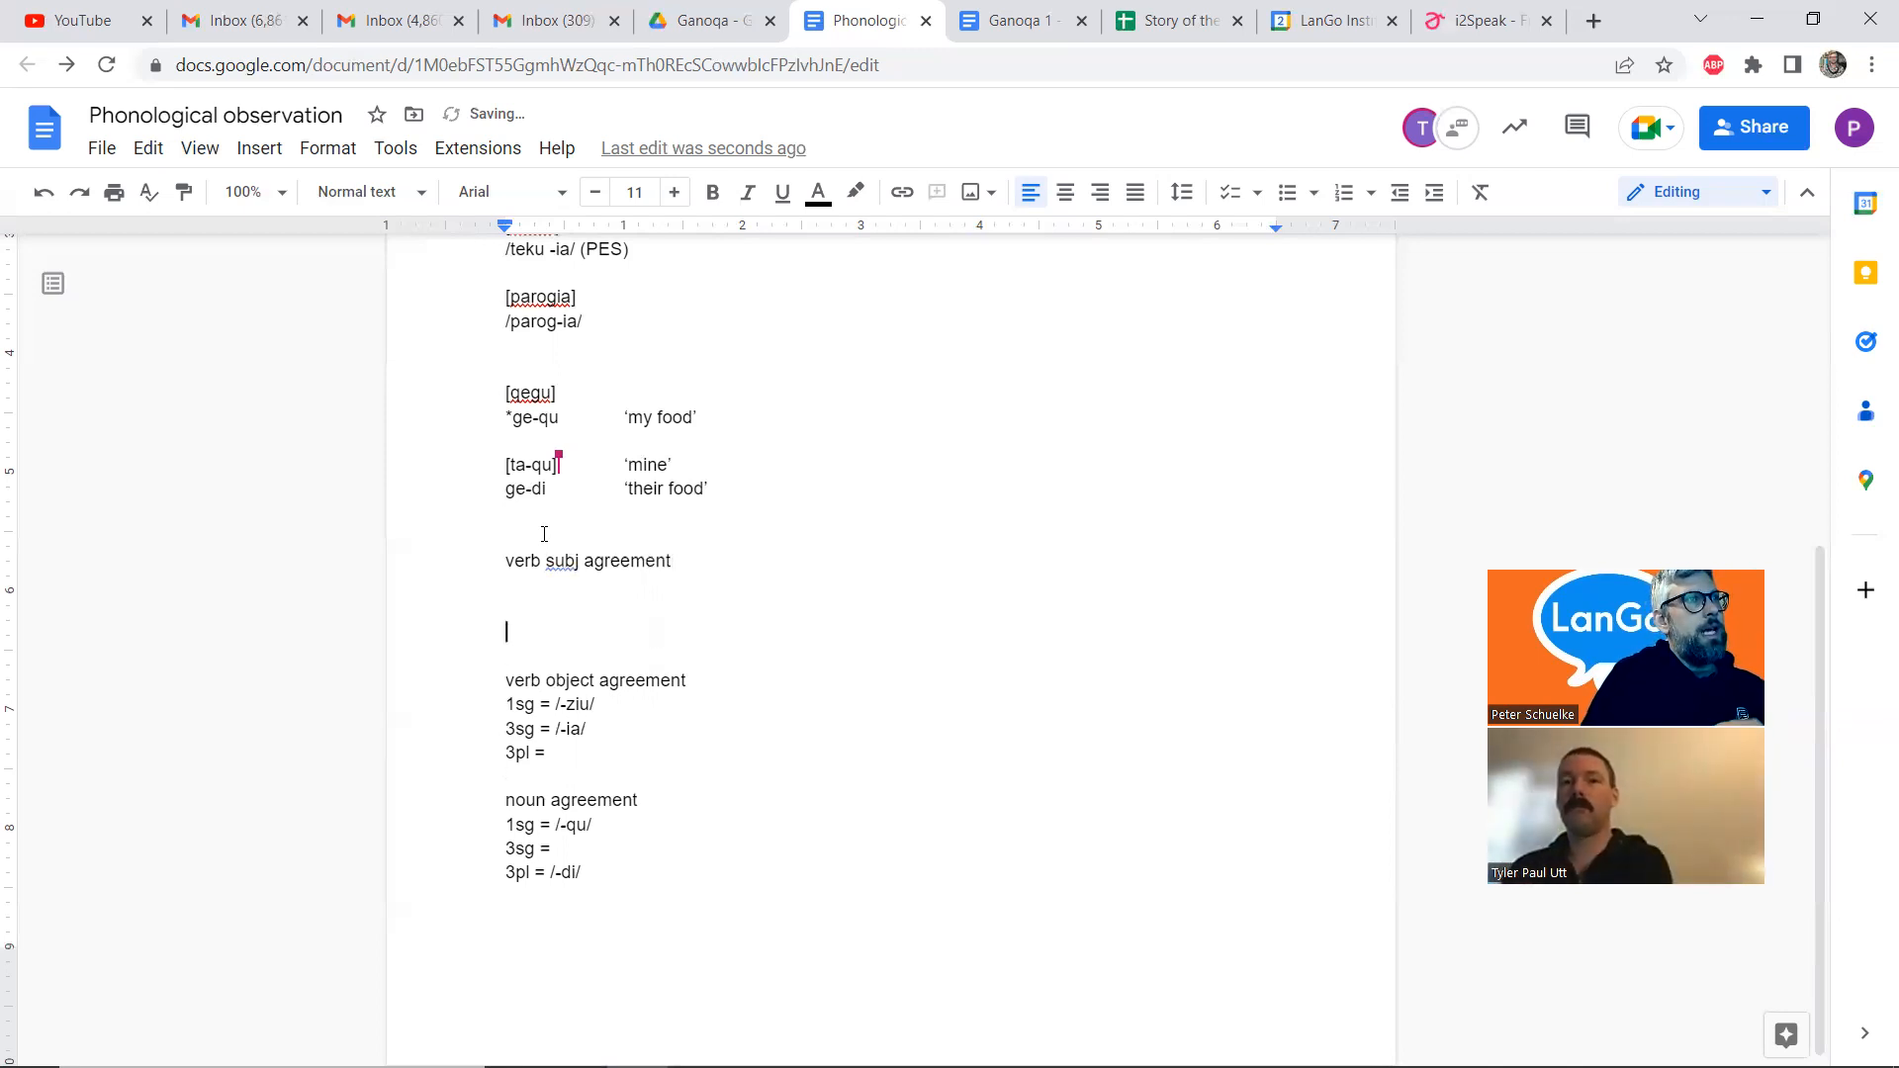
pyautogui.write('za = ')
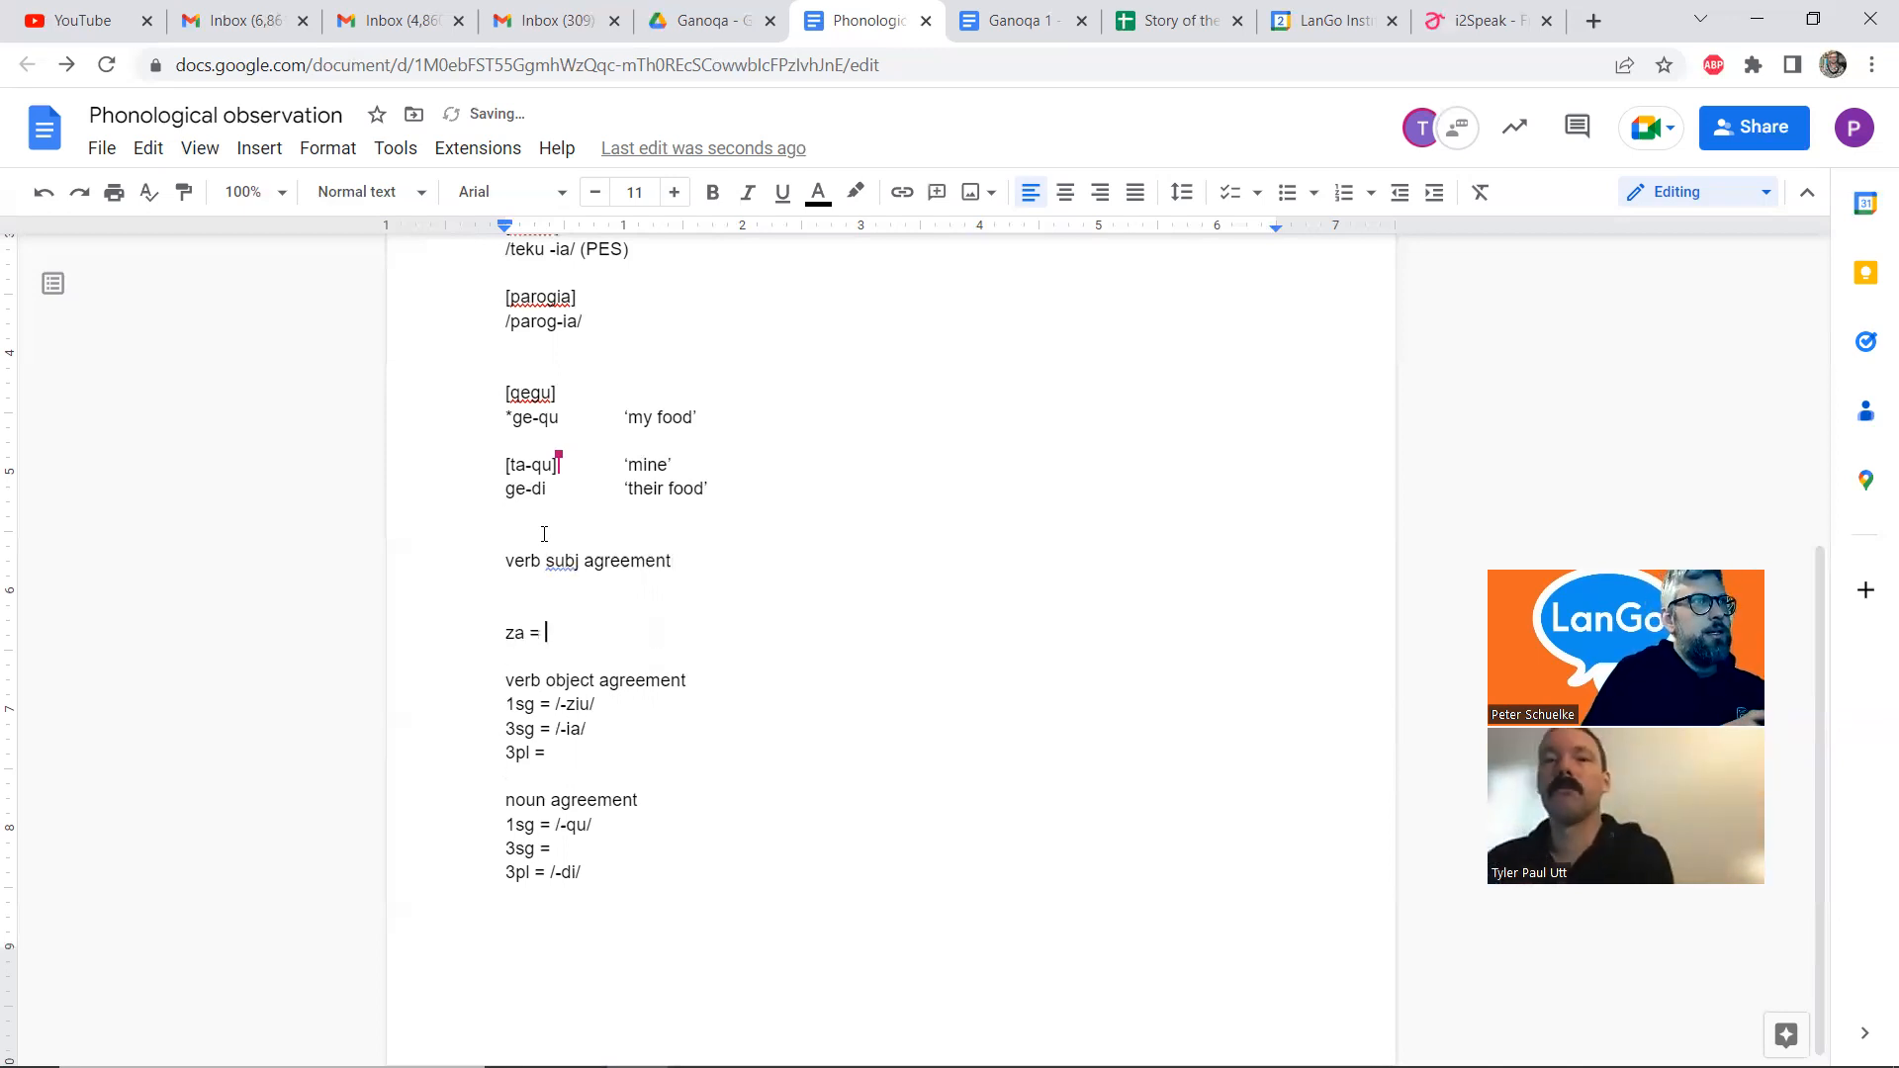
pyautogui.write('3sg')
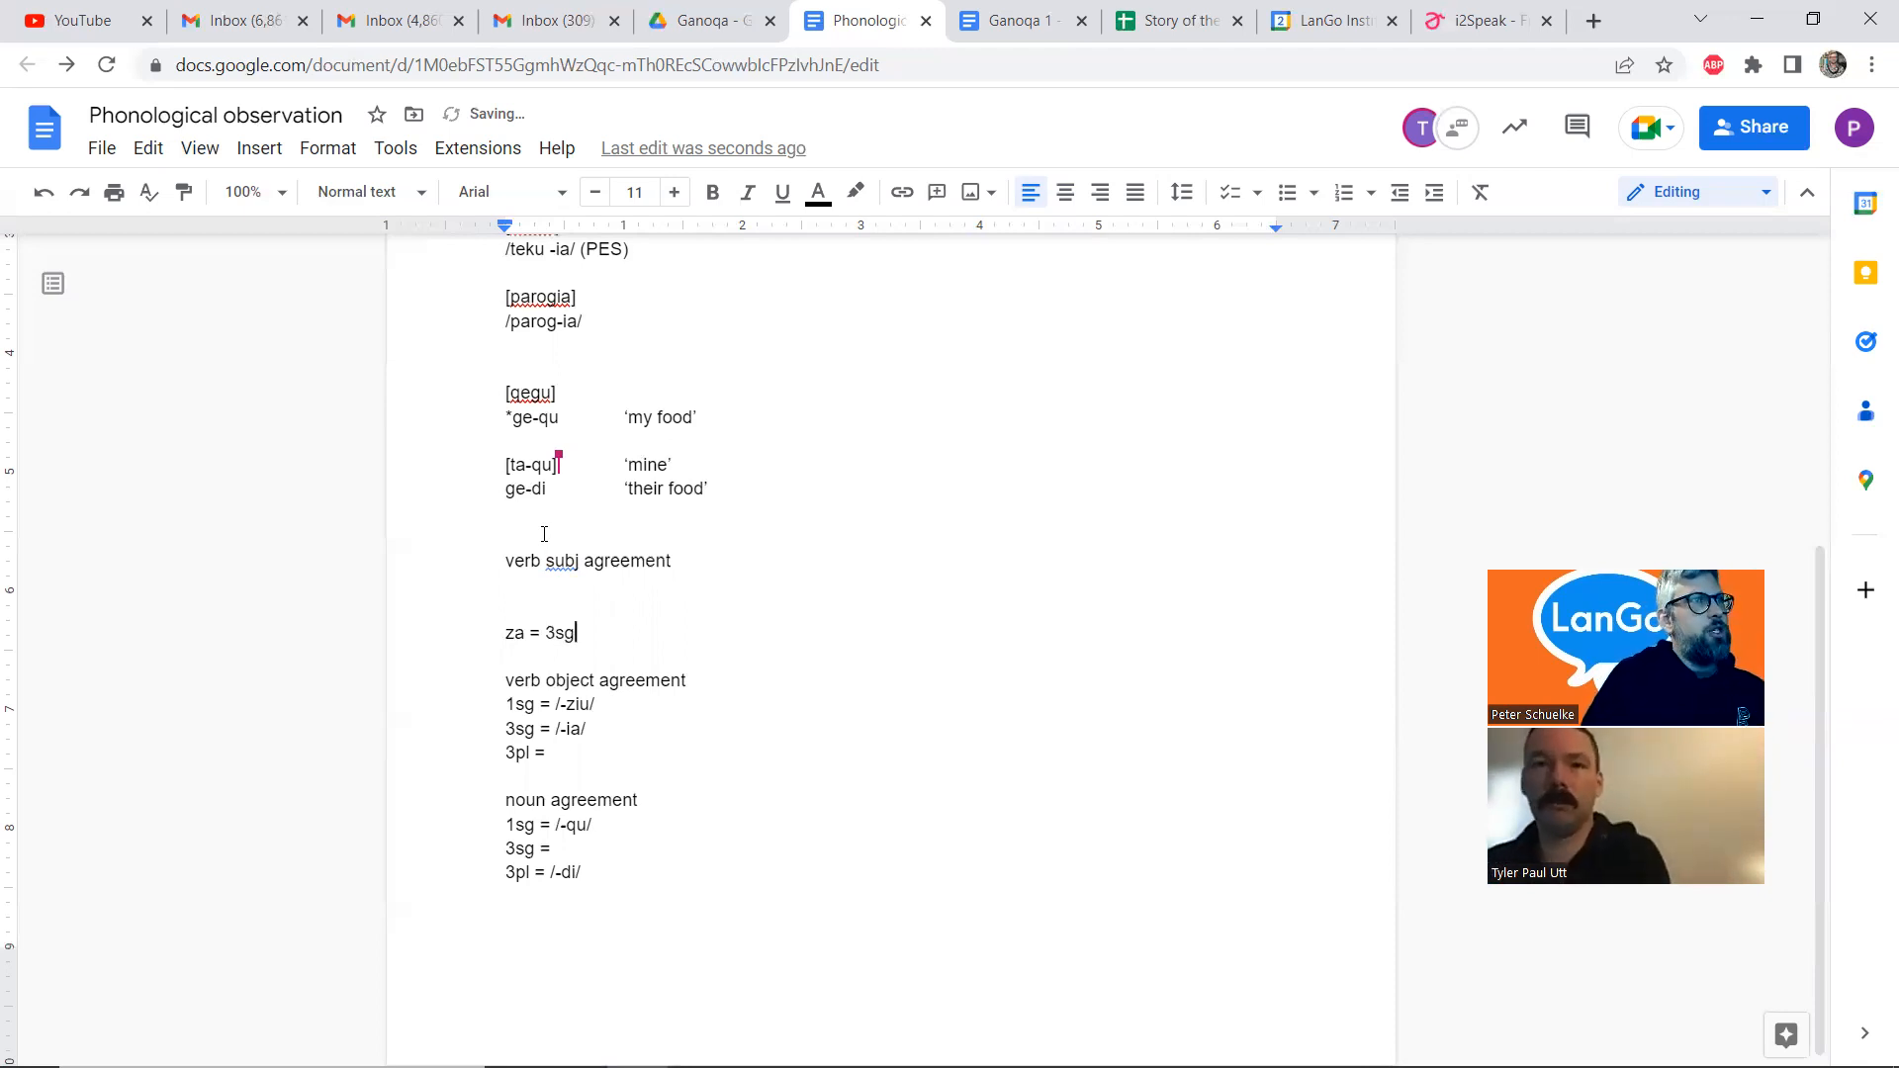
# Insert "gamu = 2pl" directly above the za line under verb subj agreement, removing the extra blank line
pyautogui.press('Up')
pyautogui.press('BackSpace')
pyautogui.write('gamu ')
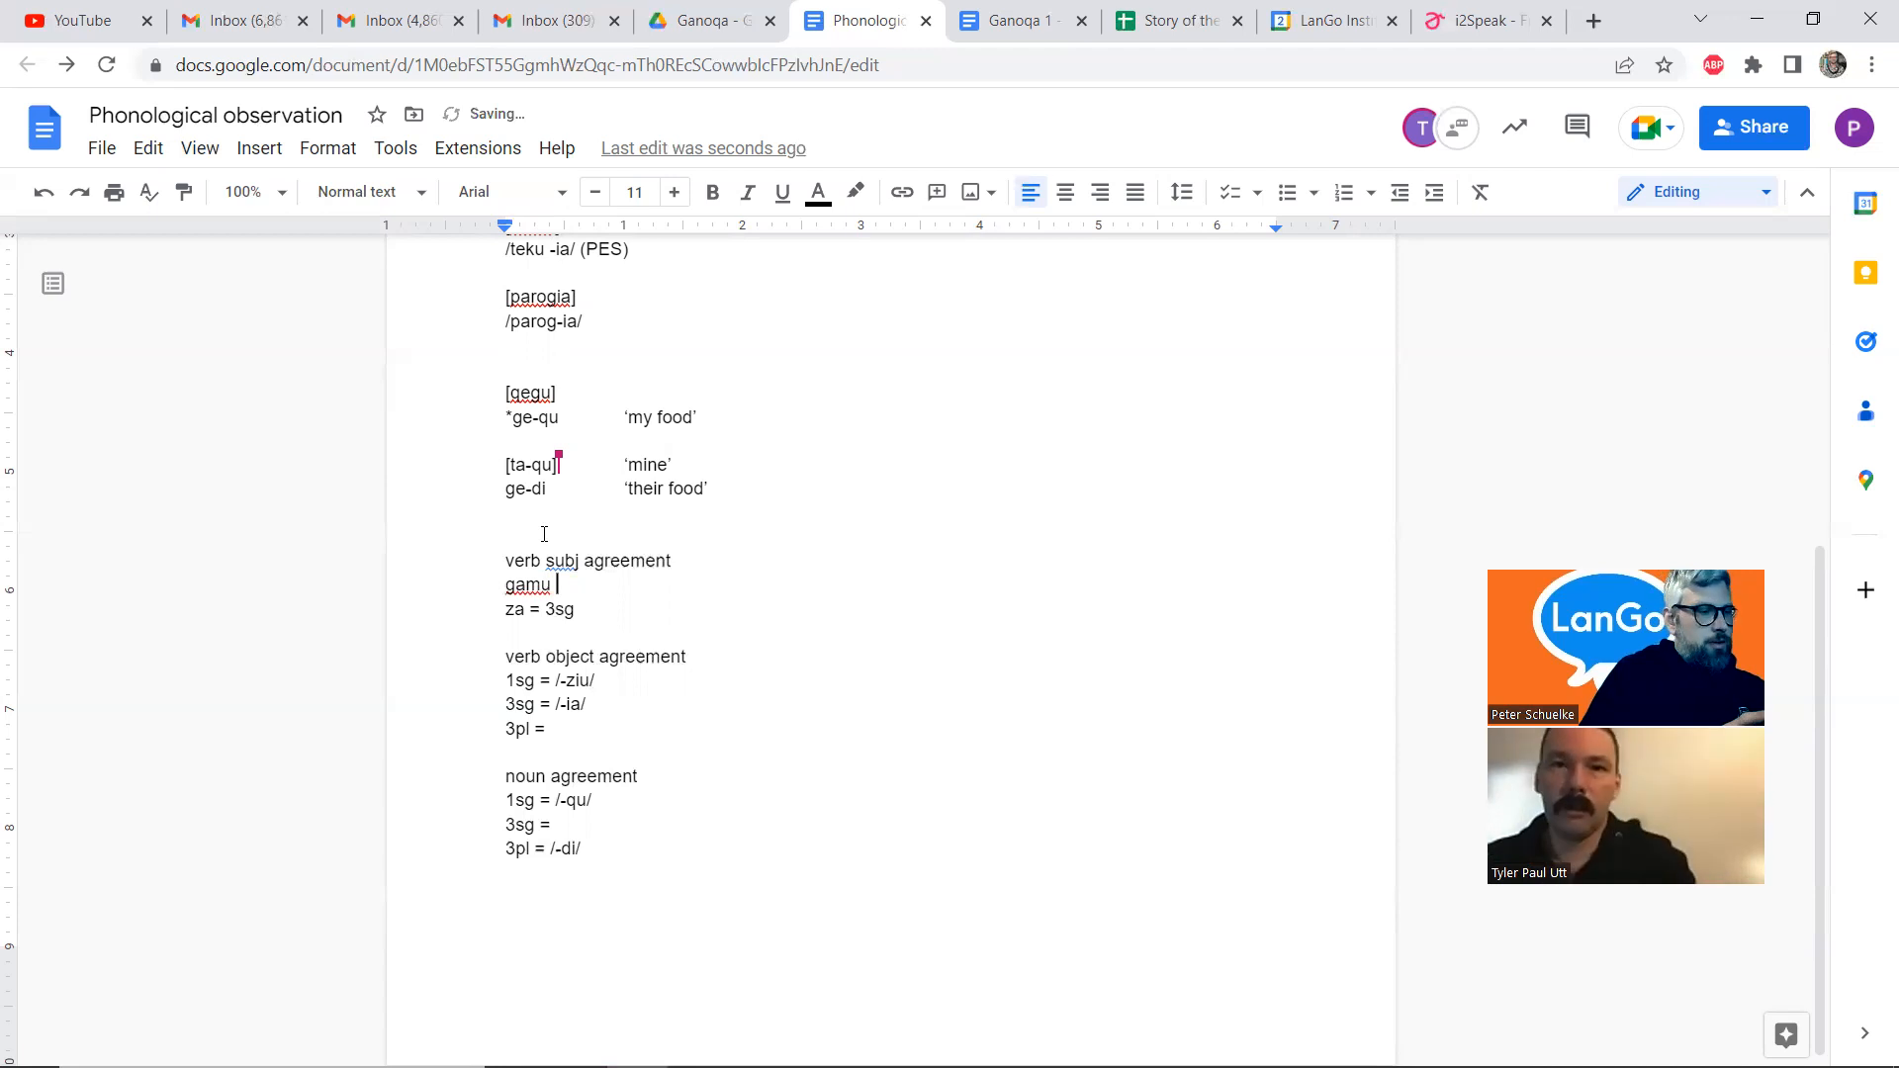
pyautogui.write('= 2')
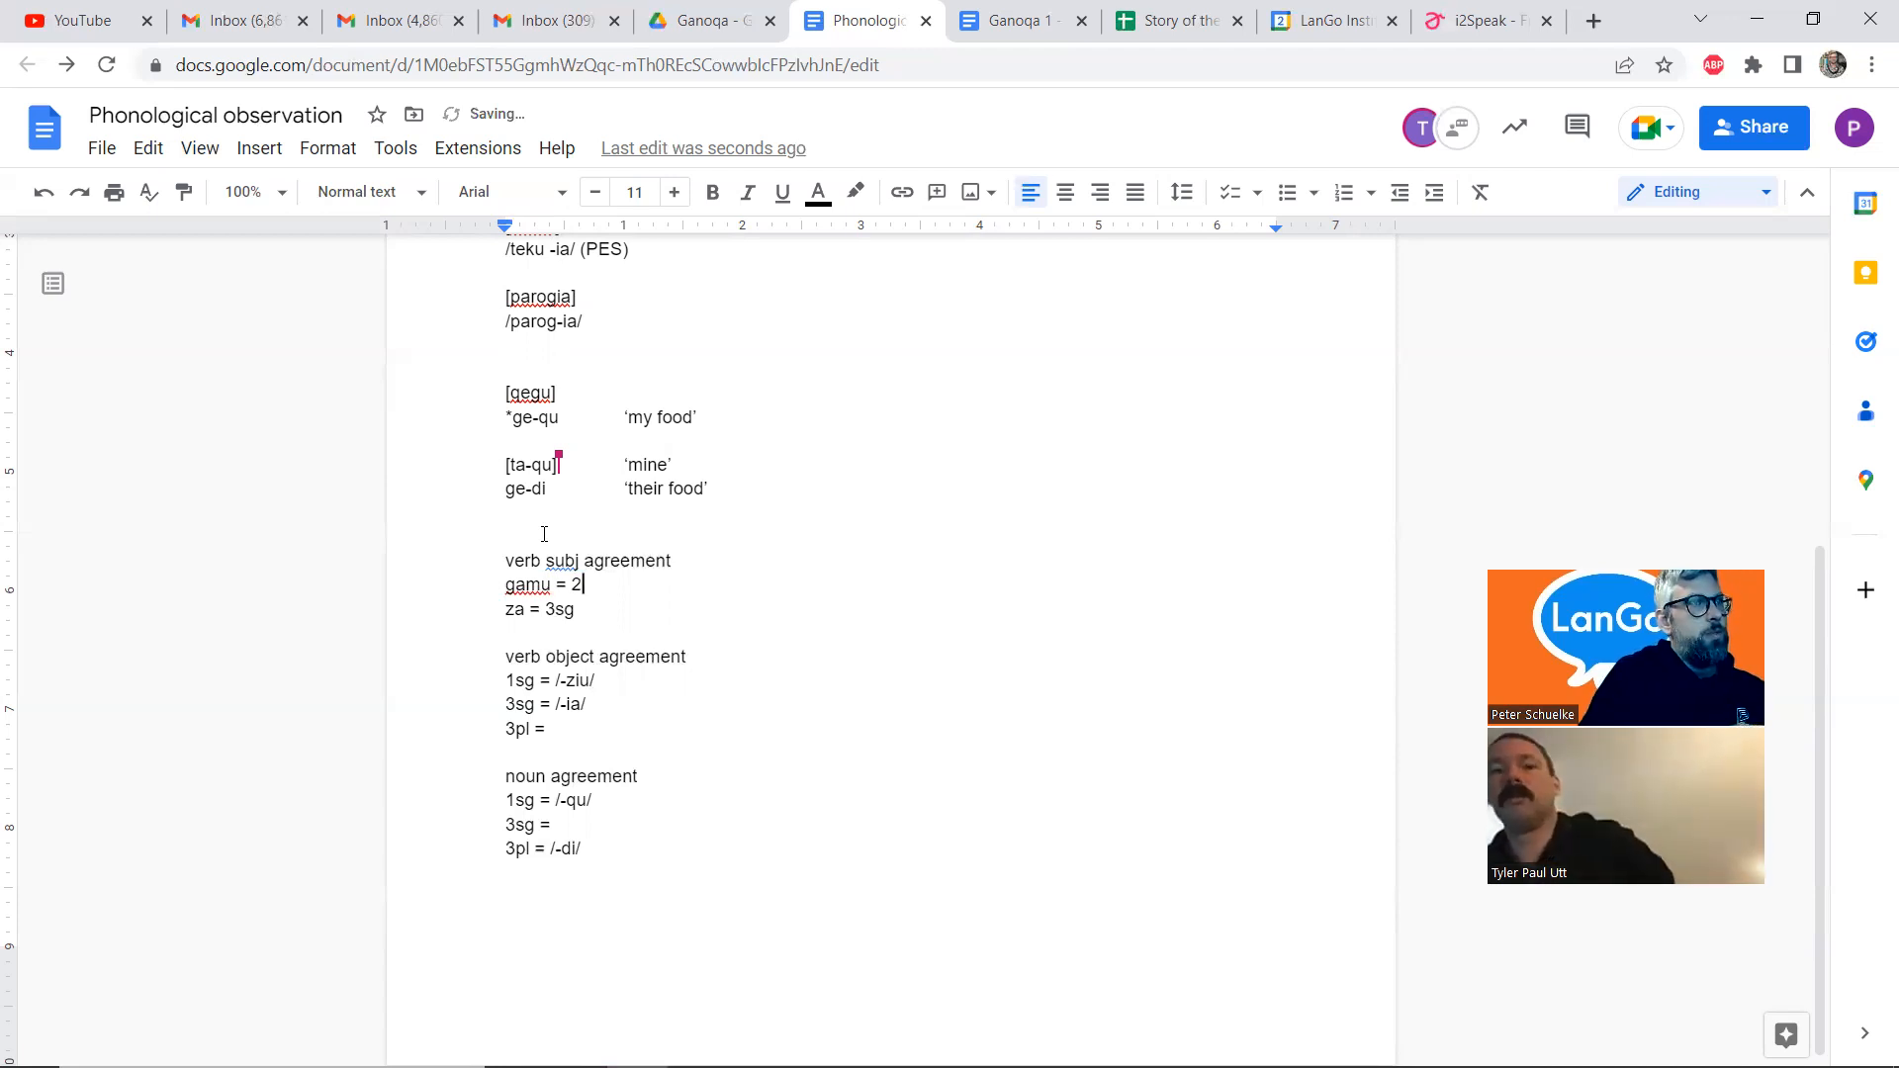
pyautogui.write('pl')
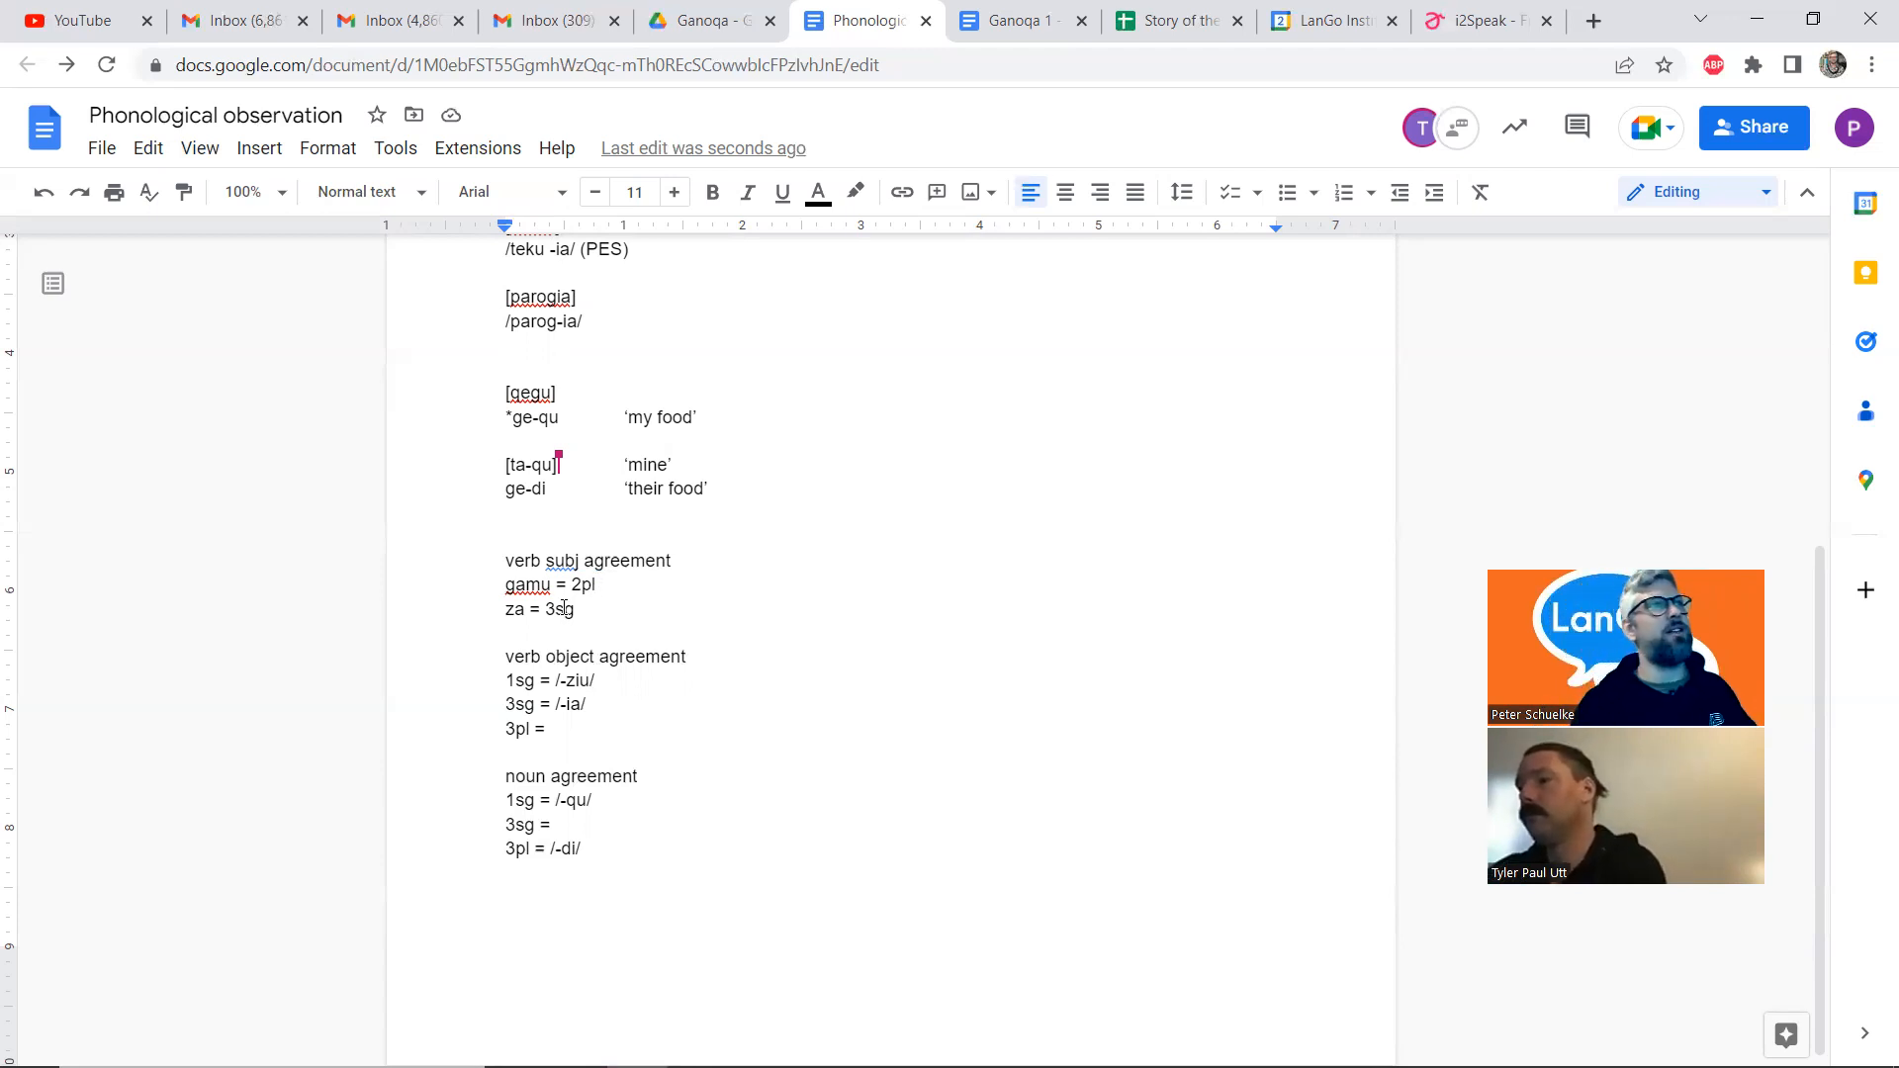
# Mark the gamu form under verb subj agreement as uncertain with a leading question mark
pyautogui.press('Left')
pyautogui.press('Left')
pyautogui.press('Left')
pyautogui.press('Left')
pyautogui.press('Left')
pyautogui.press('Left')
pyautogui.press('Left')
pyautogui.press('Left')
pyautogui.press('Left')
pyautogui.press('Left')
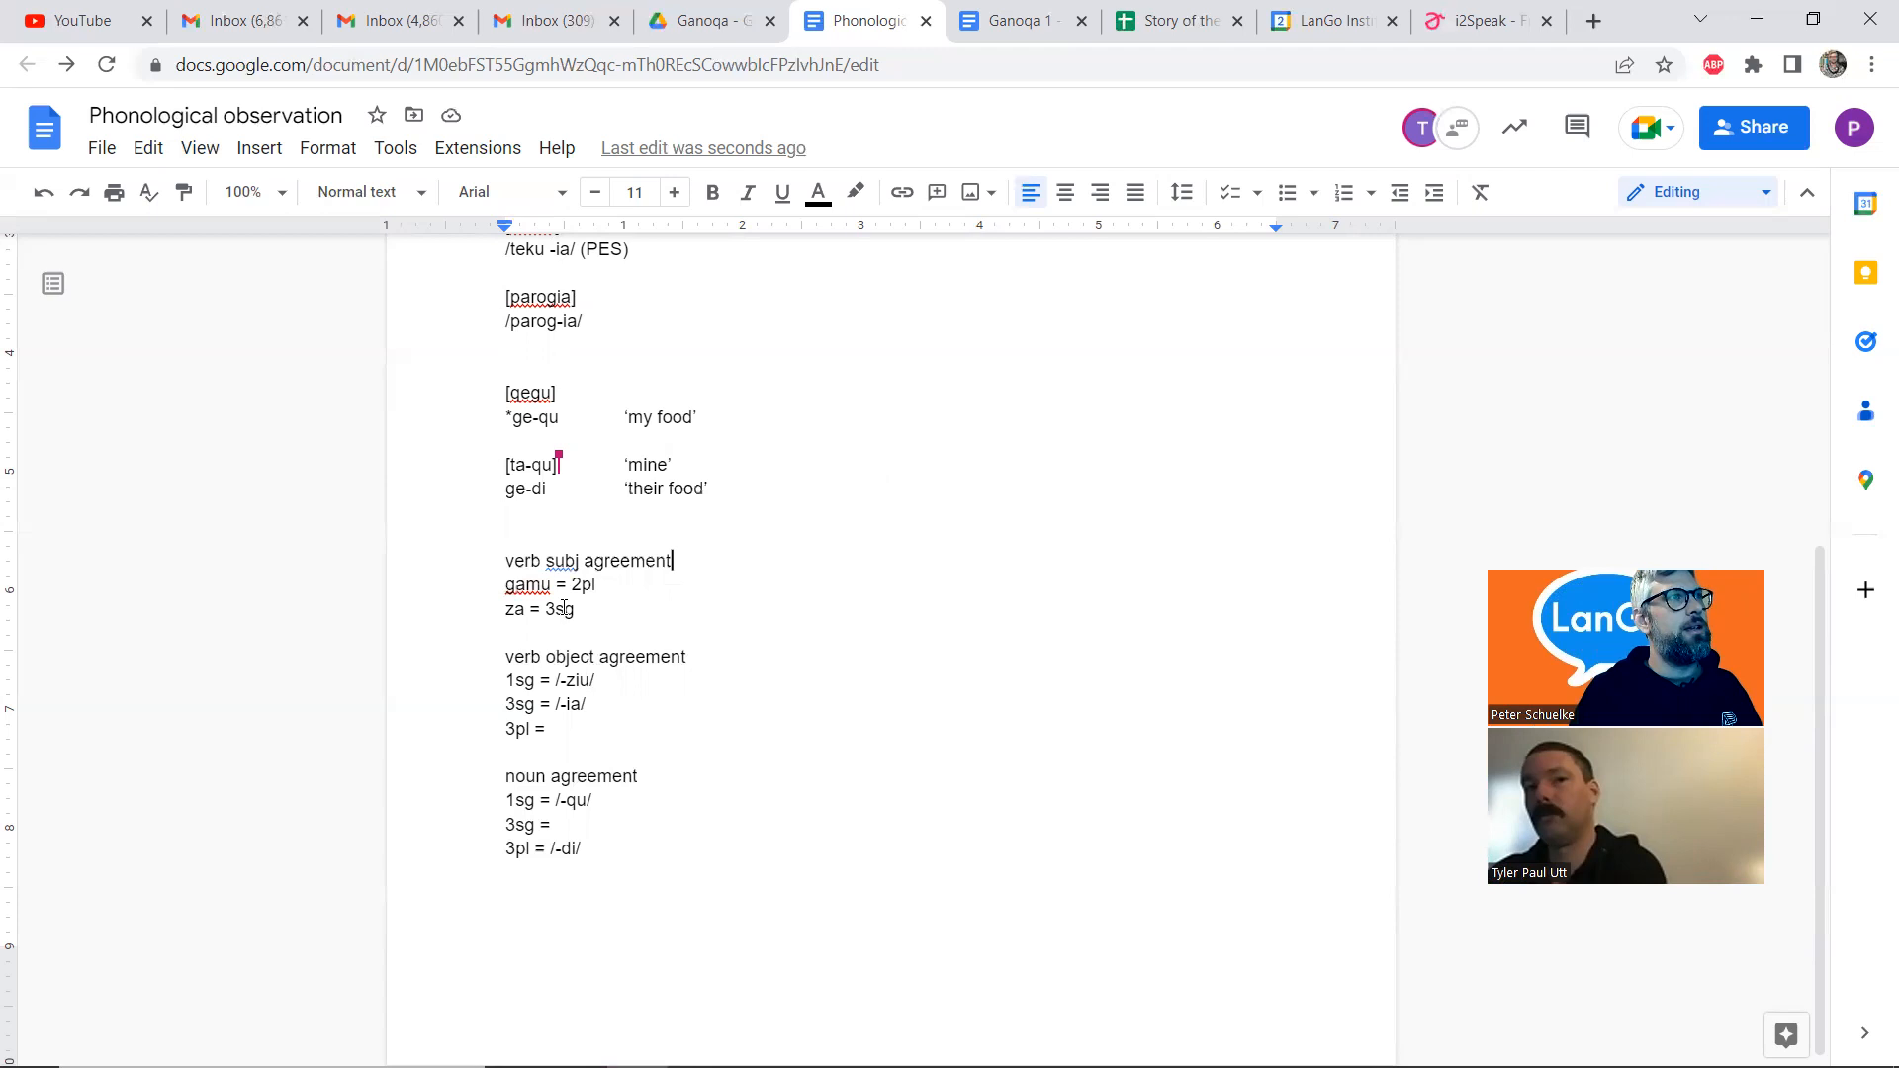
pyautogui.write('?')
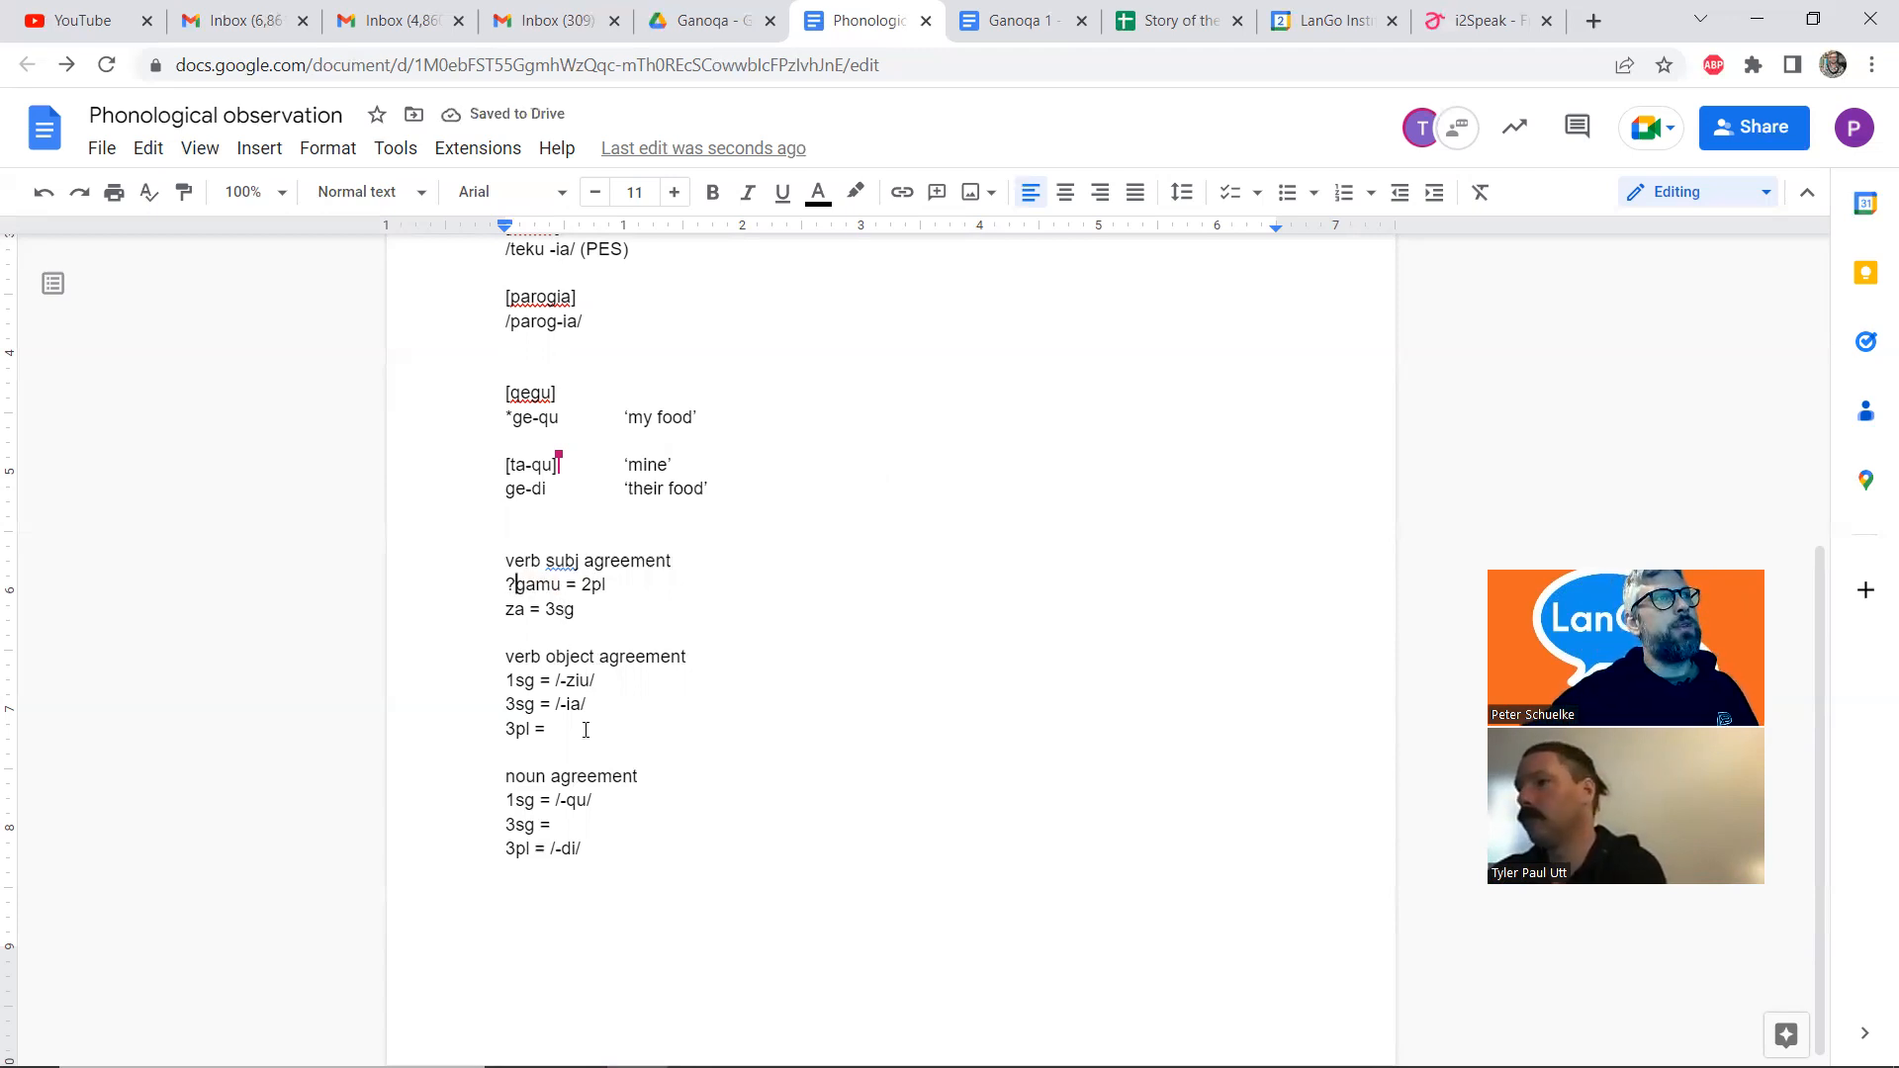
# Compare the 1sg, 3sg and 3pl entries of verb object agreement with those of noun agreement, including the unfilled forms
pyautogui.click(507, 682)
pyautogui.tripleClick(611, 687)
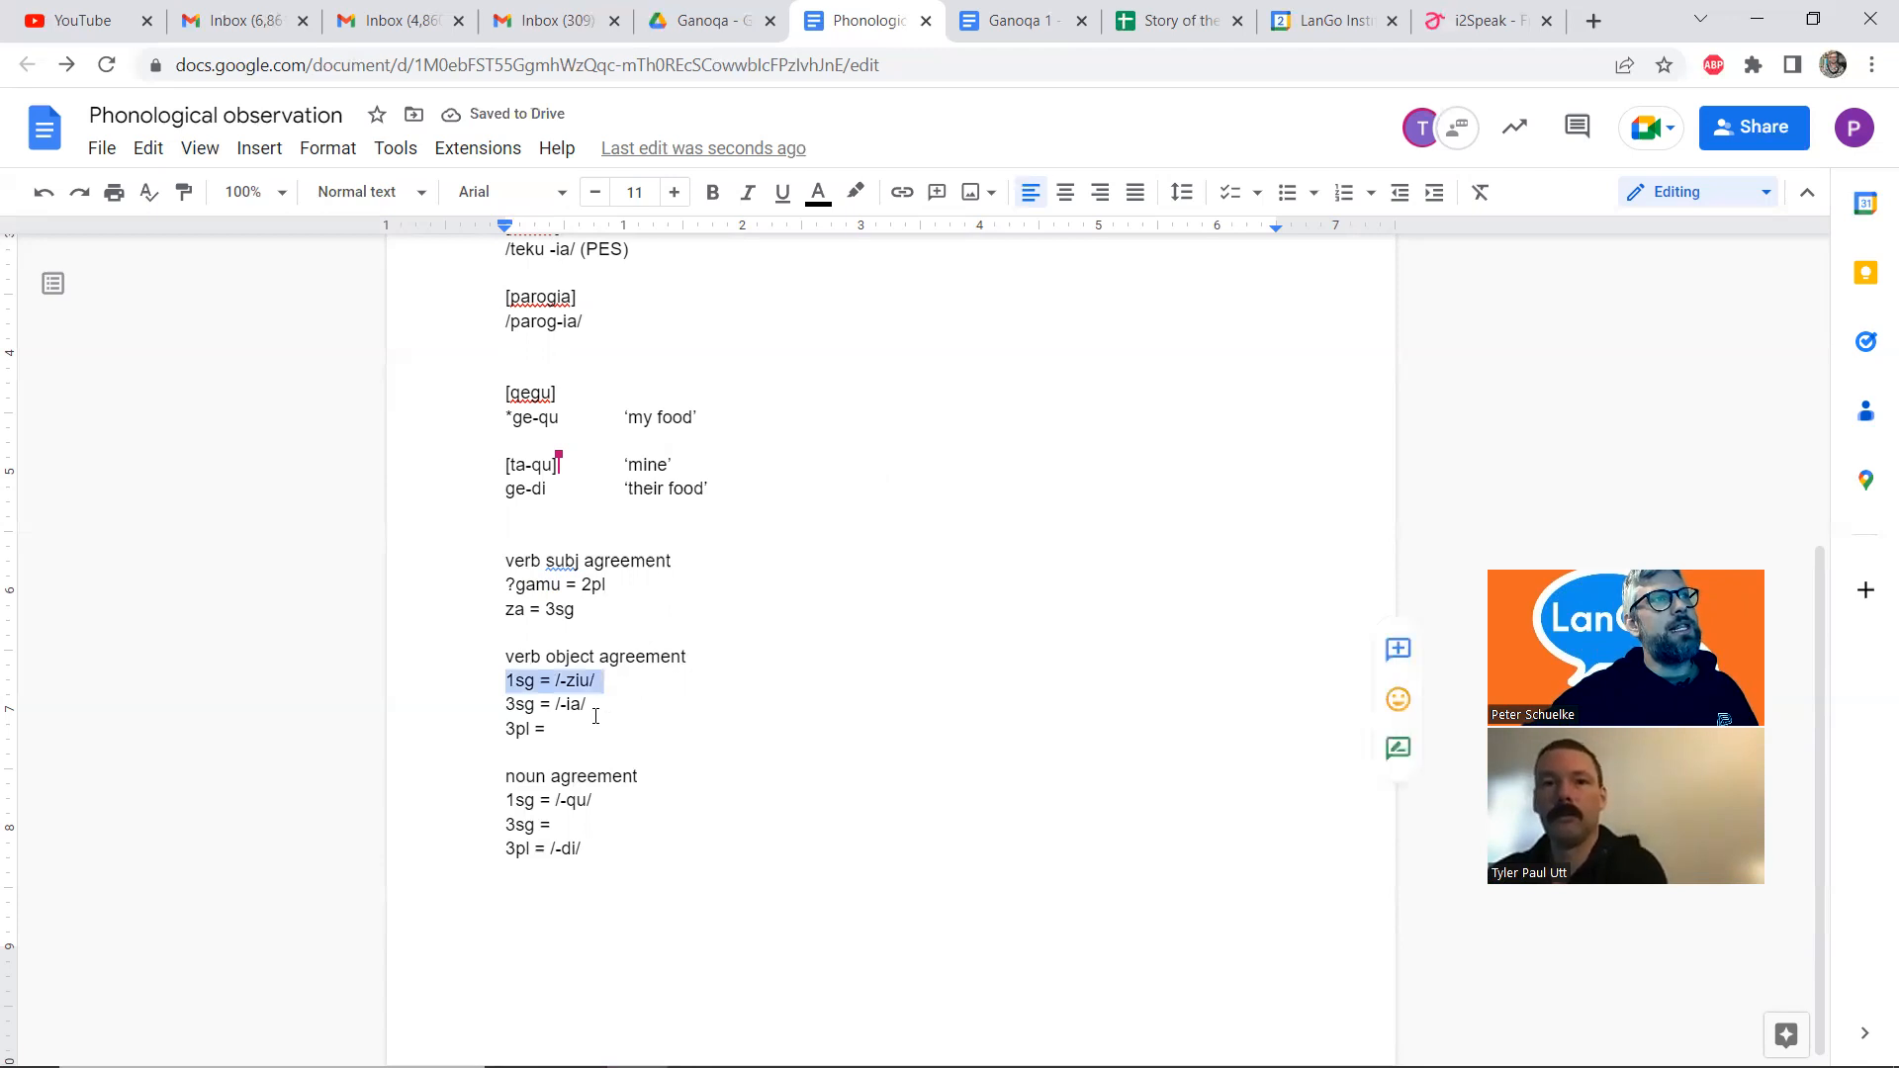
pyautogui.moveTo(507, 801); pyautogui.dragTo(592, 801)
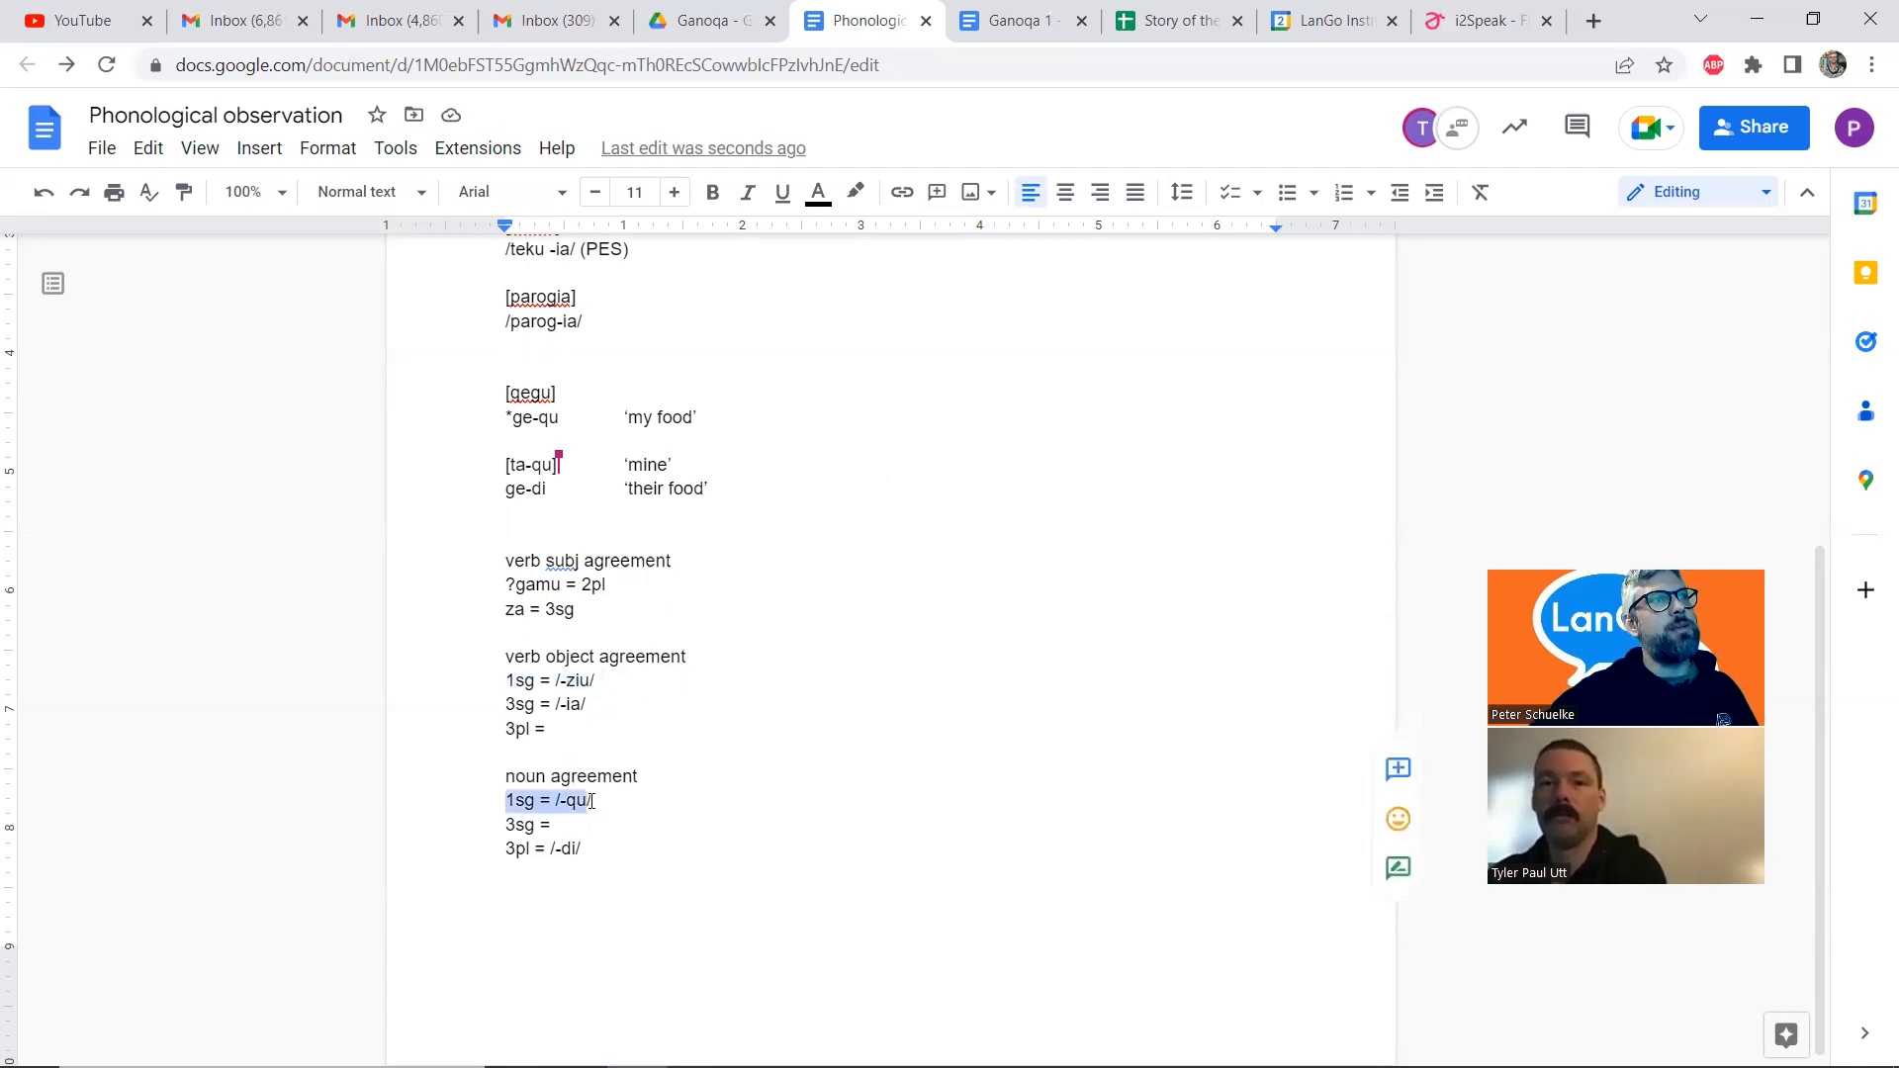
pyautogui.click(685, 852)
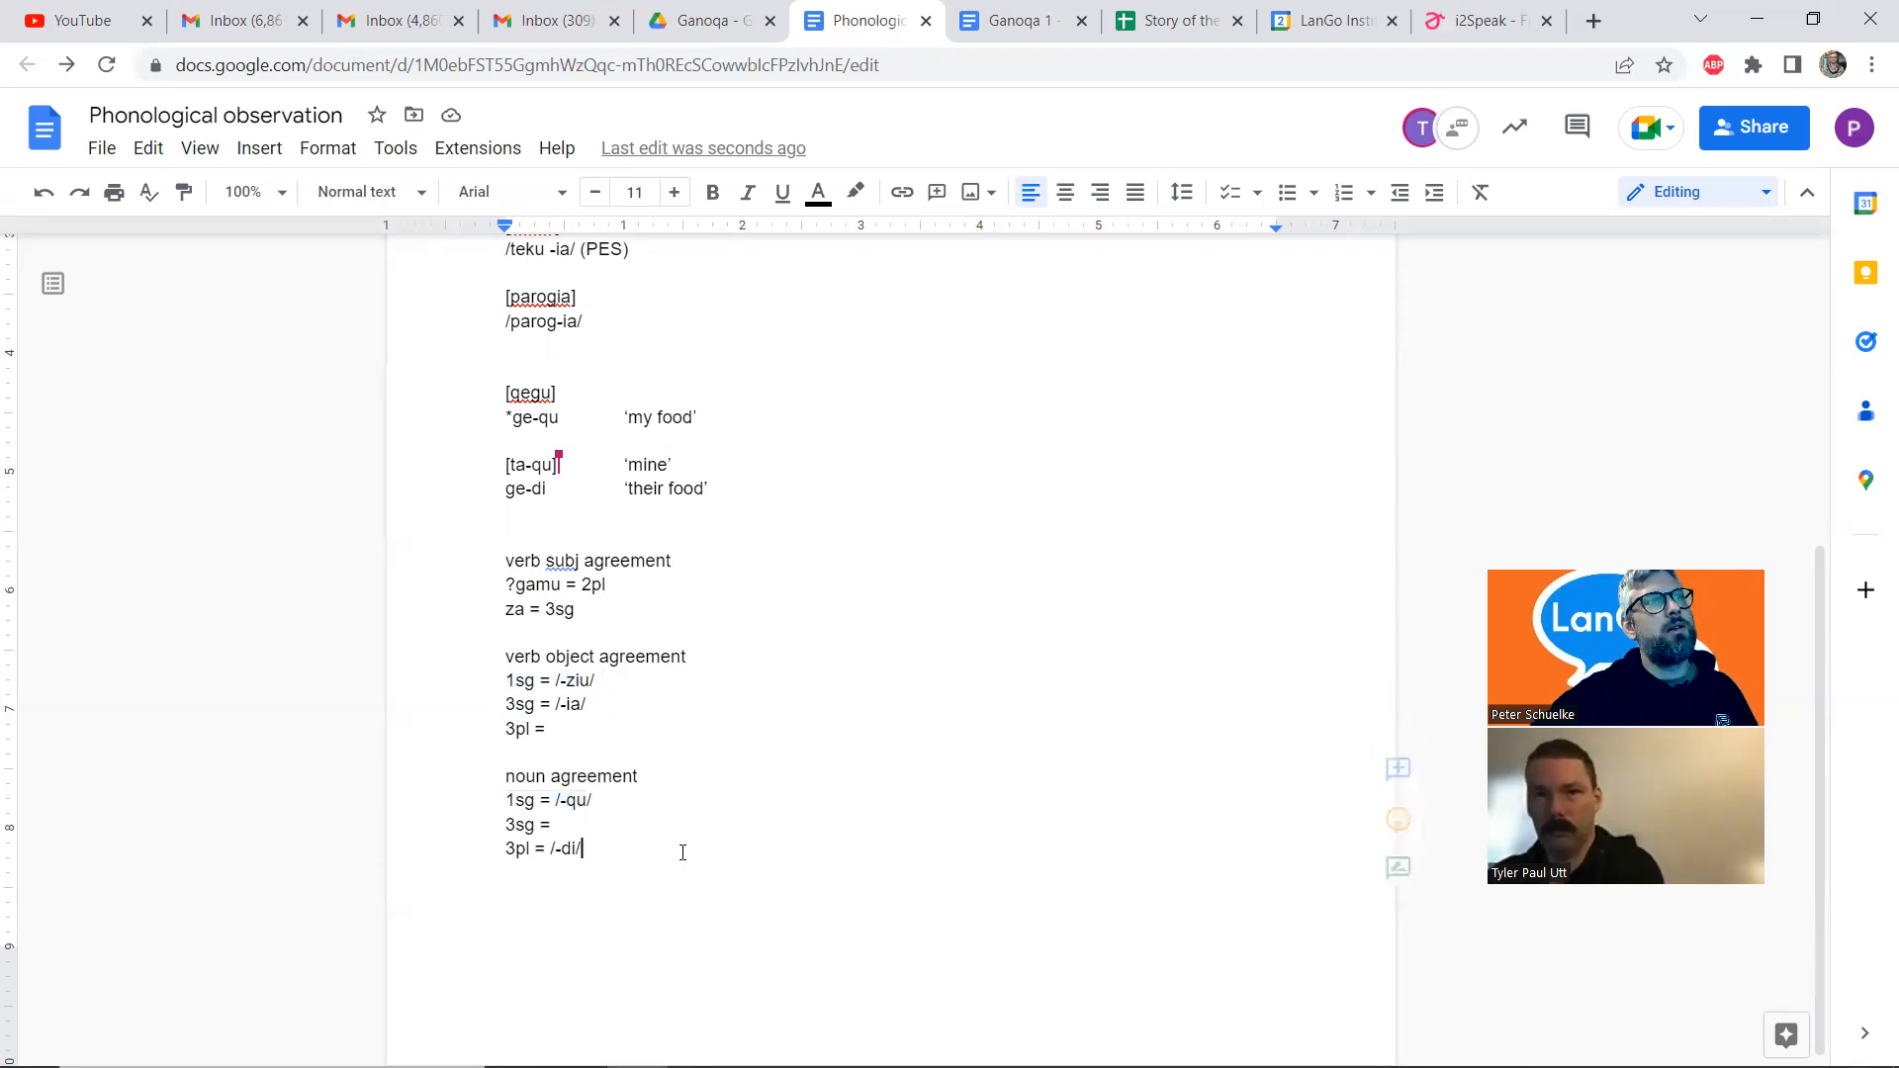
pyautogui.moveTo(506, 708); pyautogui.dragTo(587, 705)
pyautogui.click(558, 825)
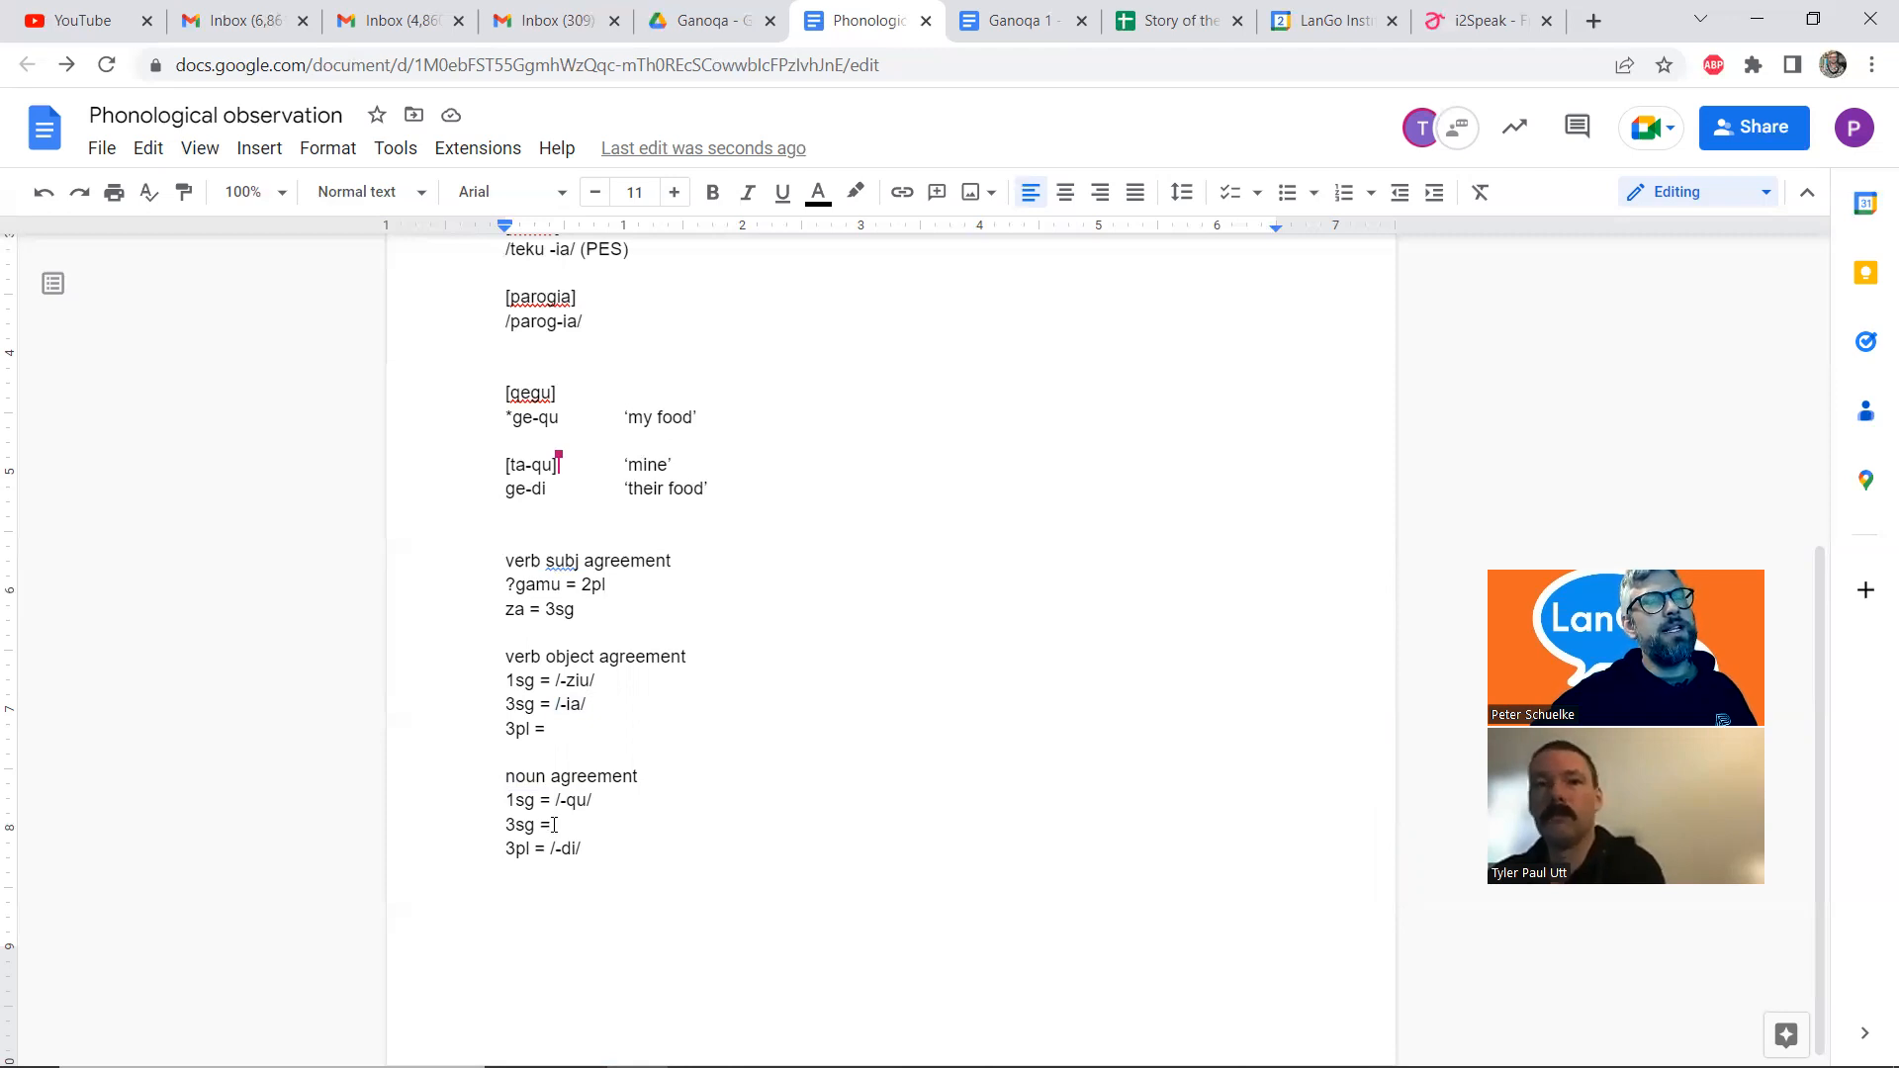
pyautogui.moveTo(505, 824); pyautogui.dragTo(599, 829)
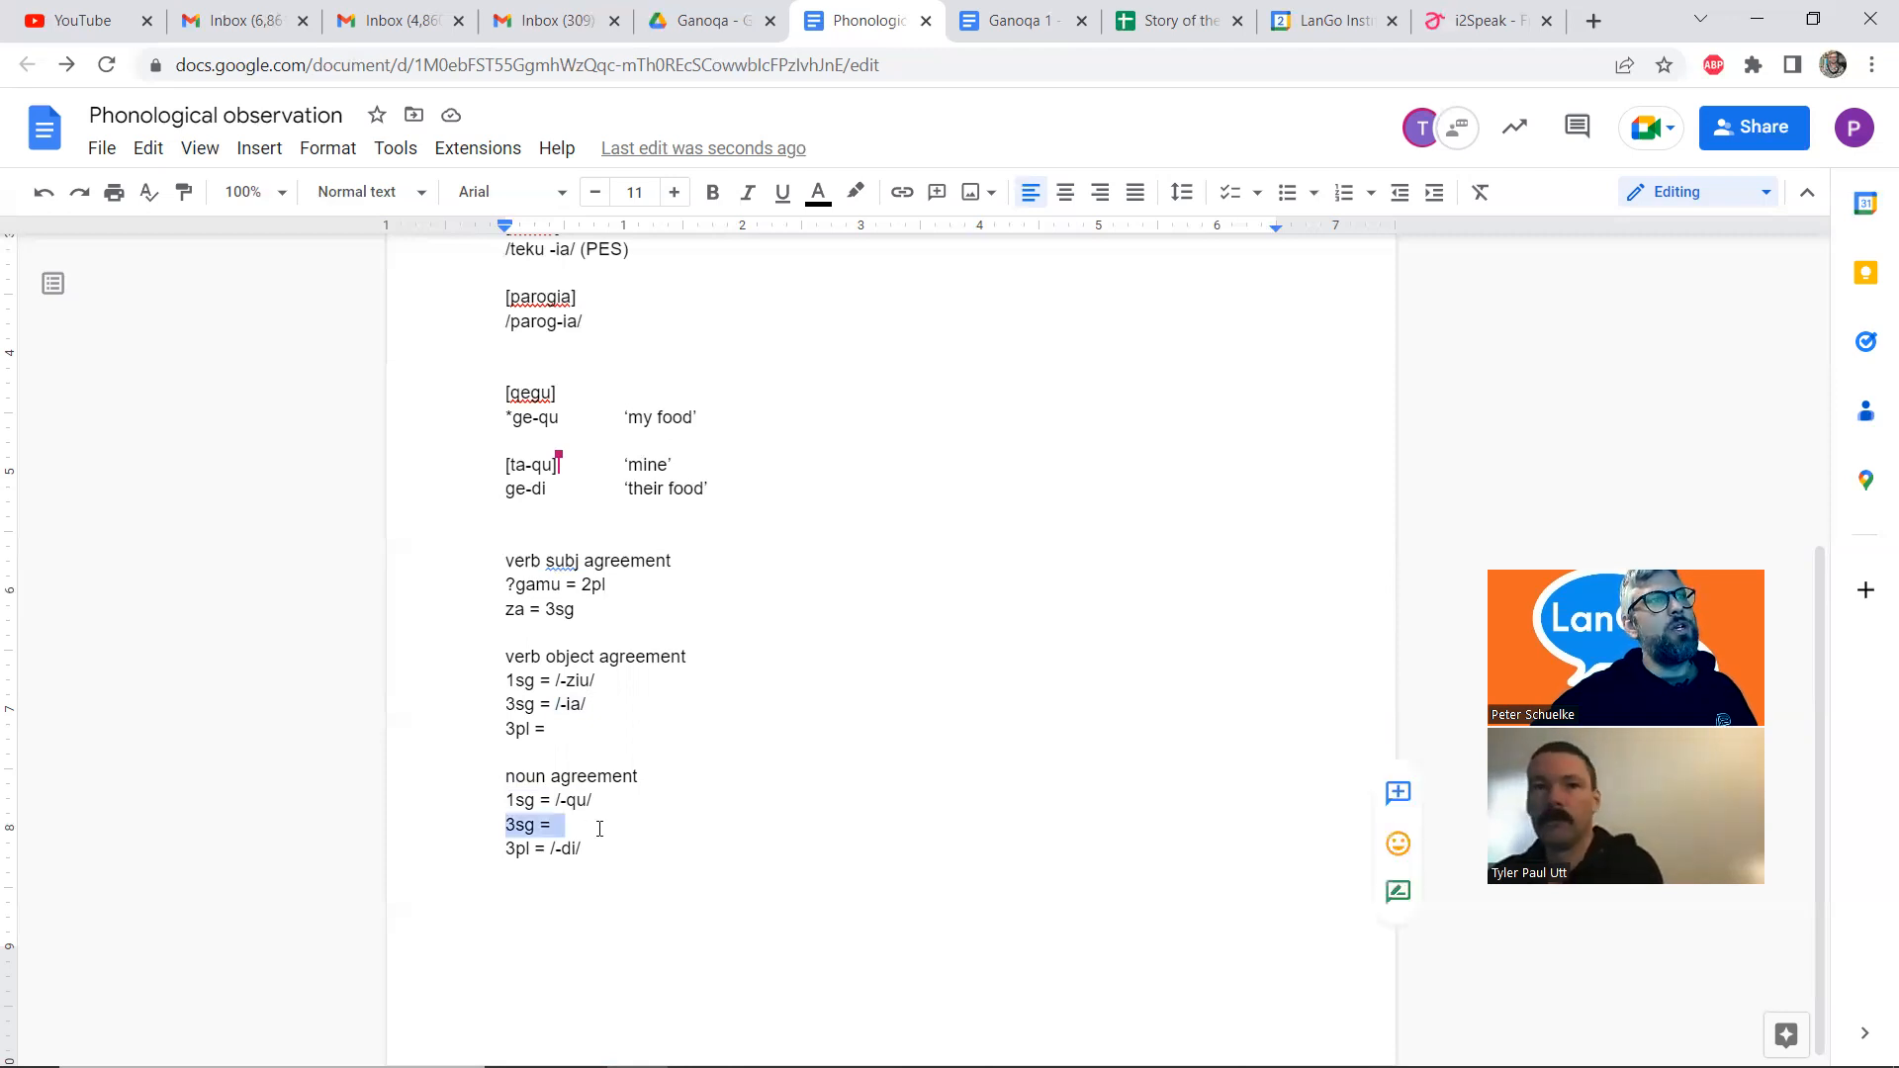
pyautogui.click(600, 829)
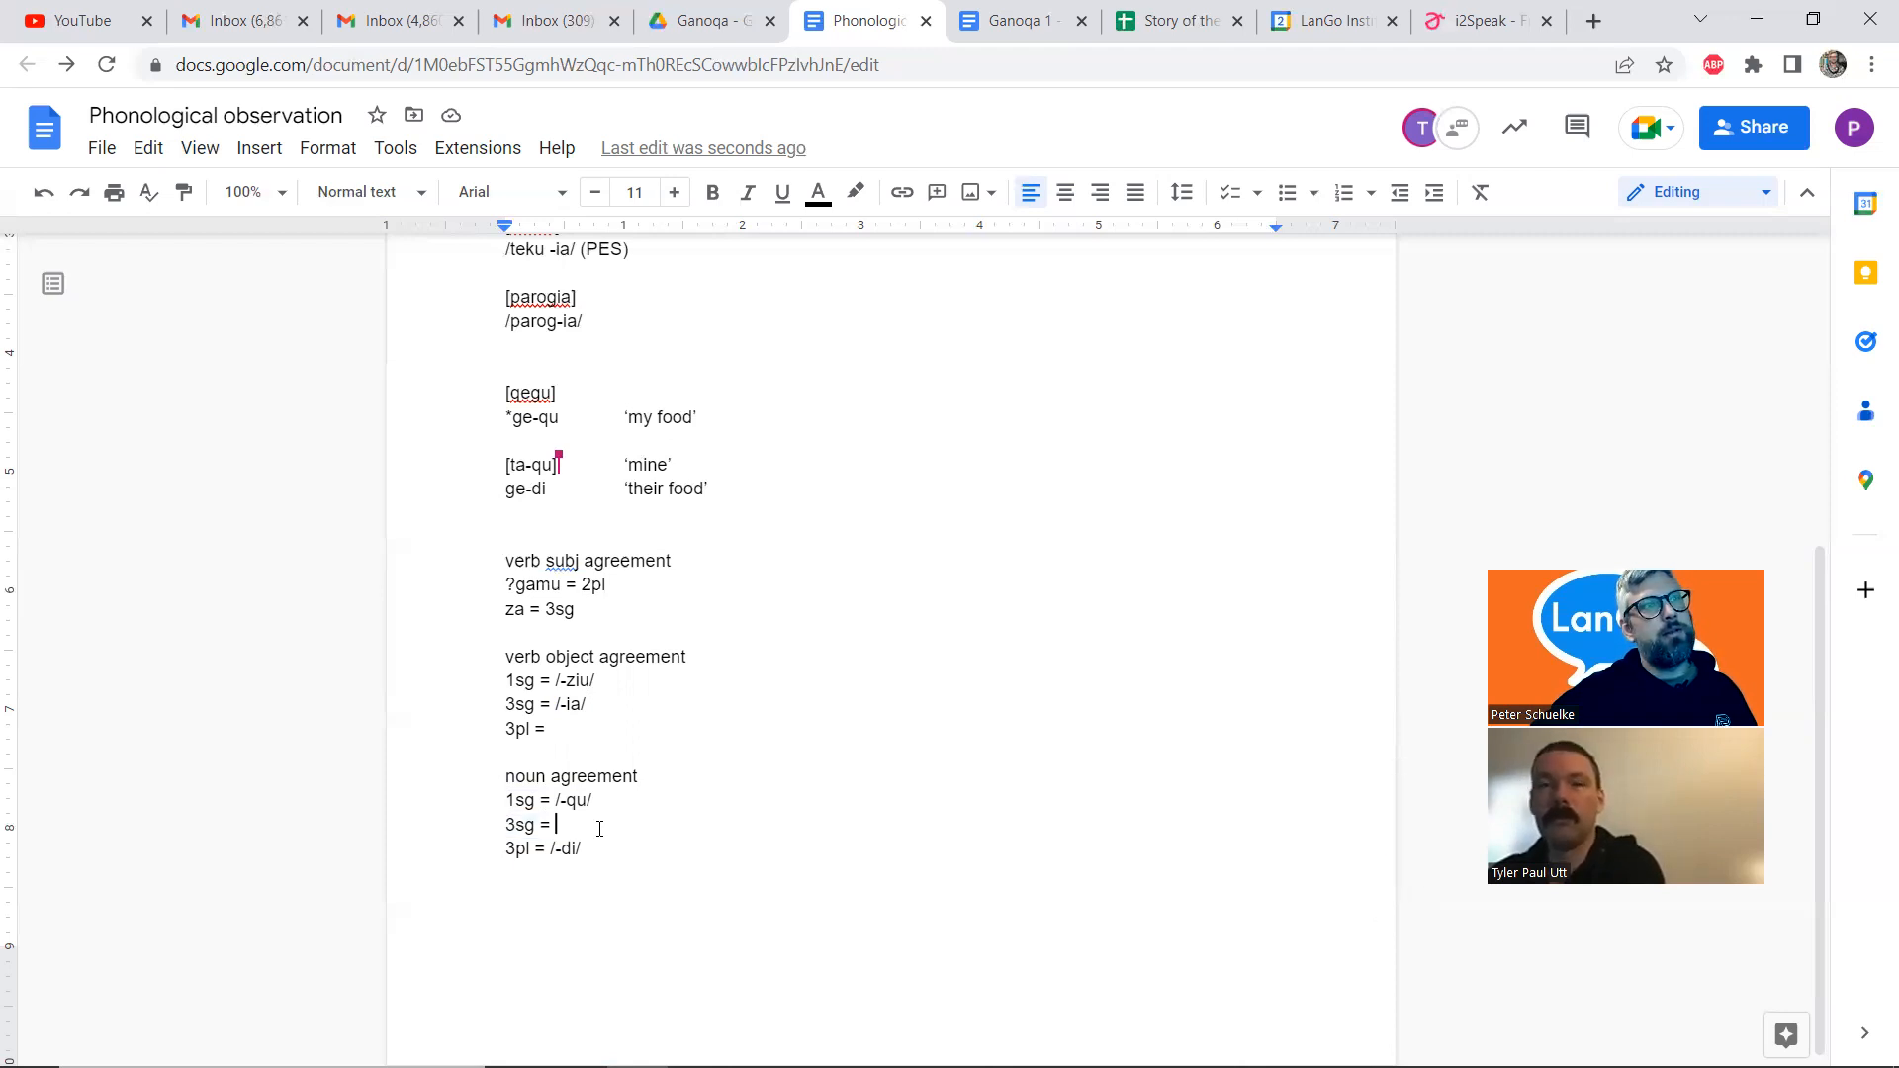
pyautogui.moveTo(501, 848); pyautogui.dragTo(587, 849)
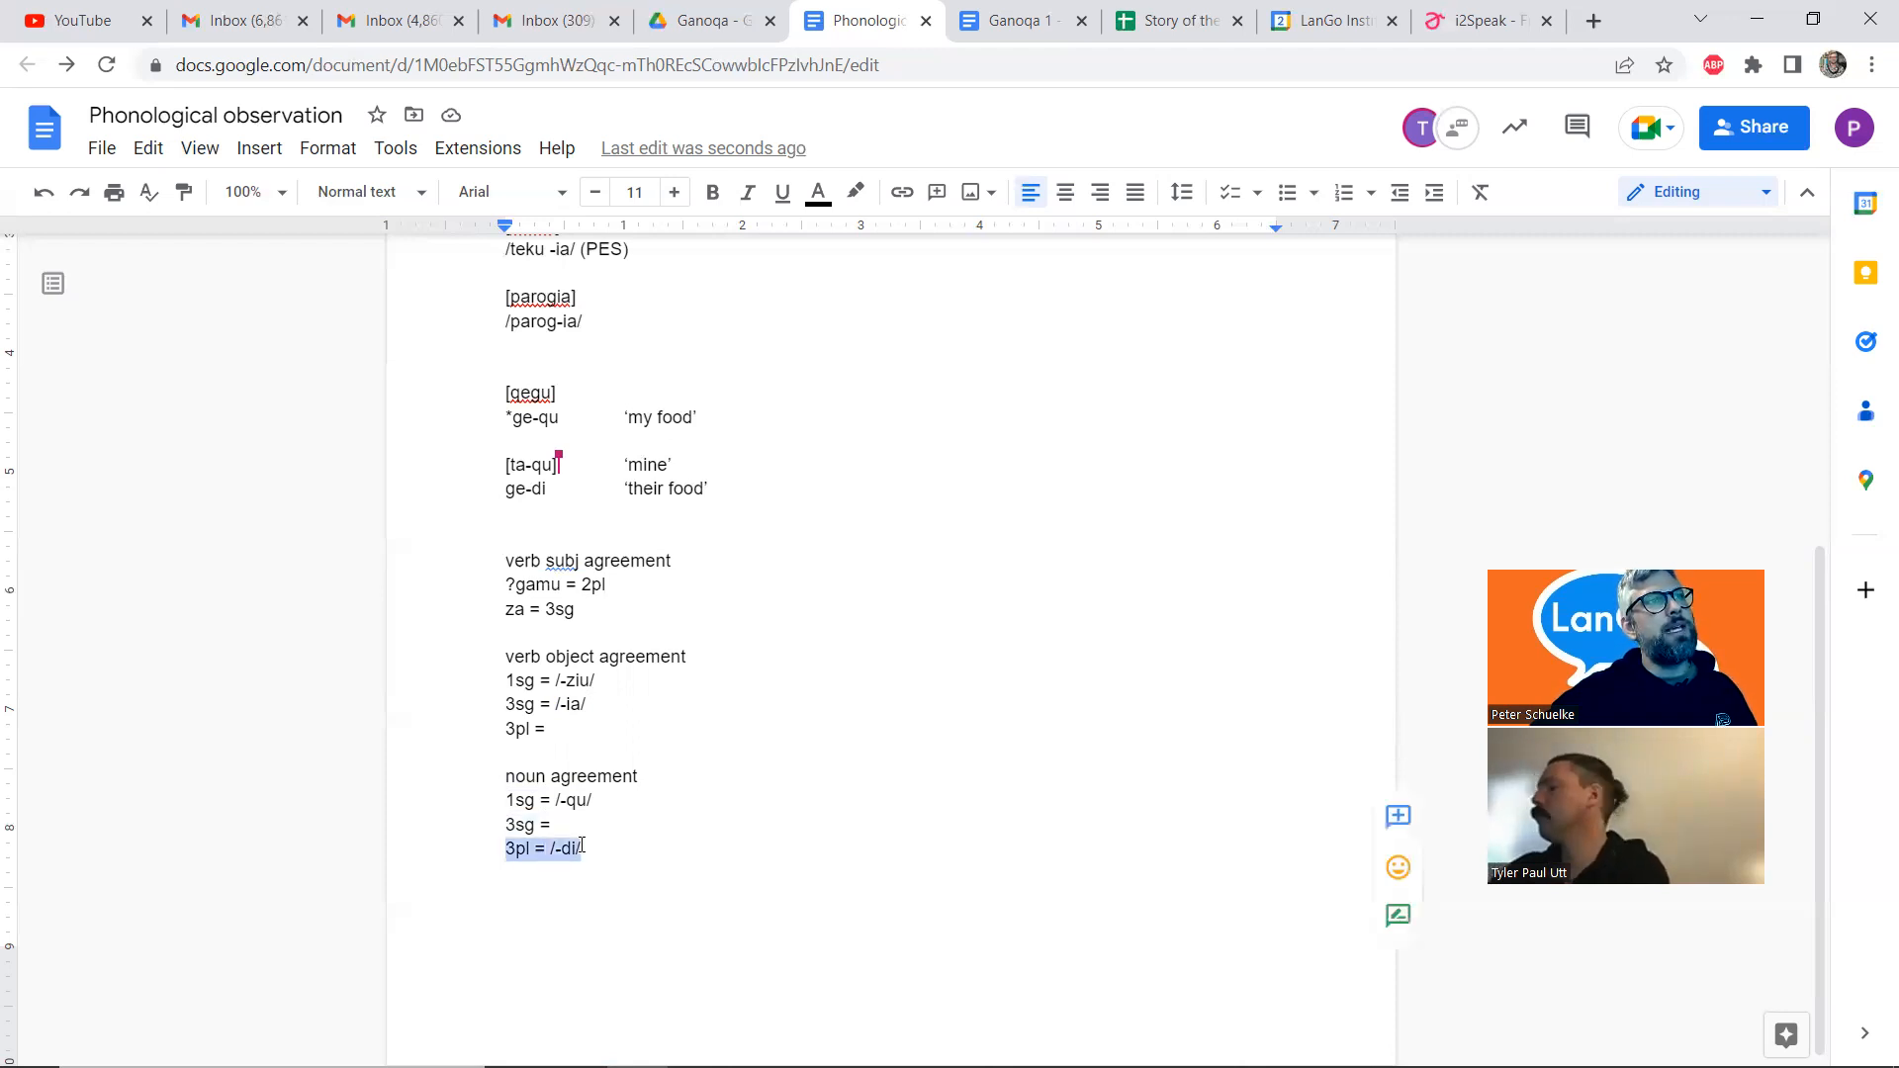
pyautogui.click(562, 848)
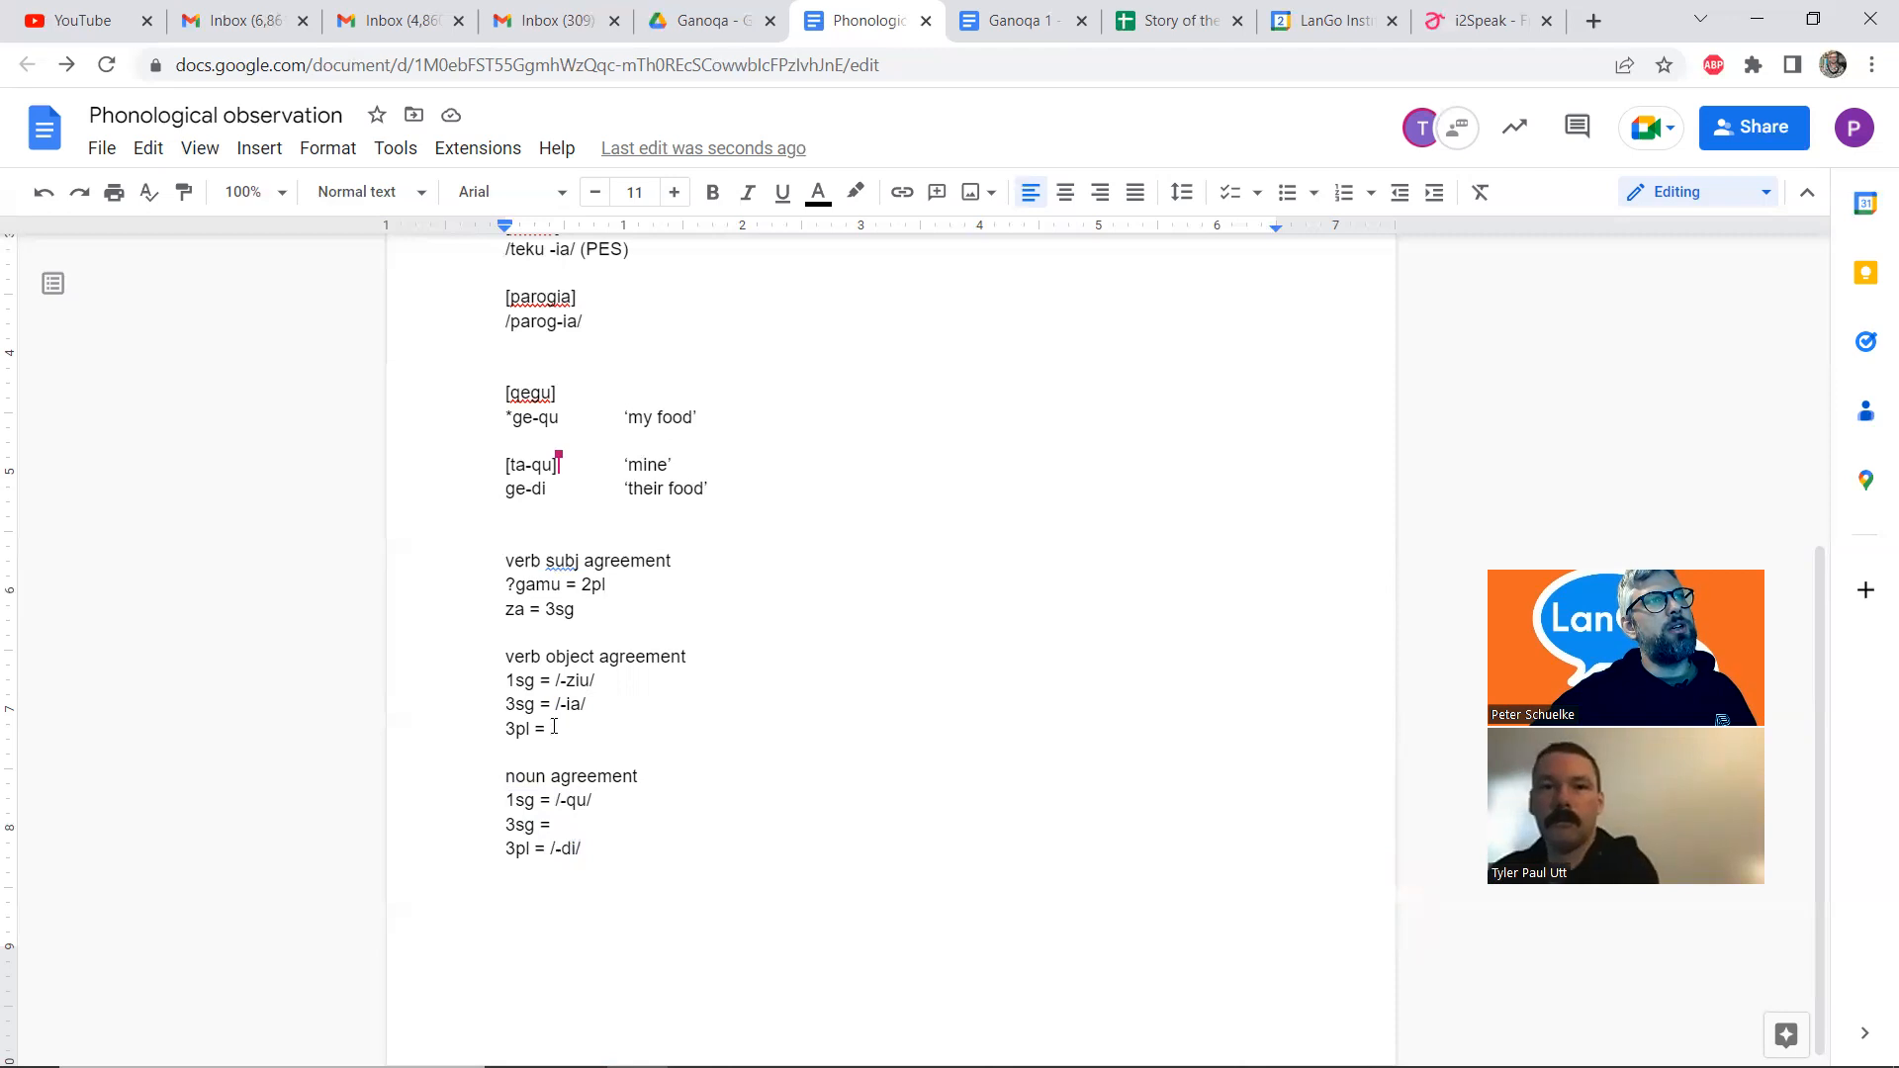
pyautogui.click(554, 728)
pyautogui.moveTo(551, 851); pyautogui.dragTo(584, 854)
pyautogui.click(584, 853)
pyautogui.click(551, 721)
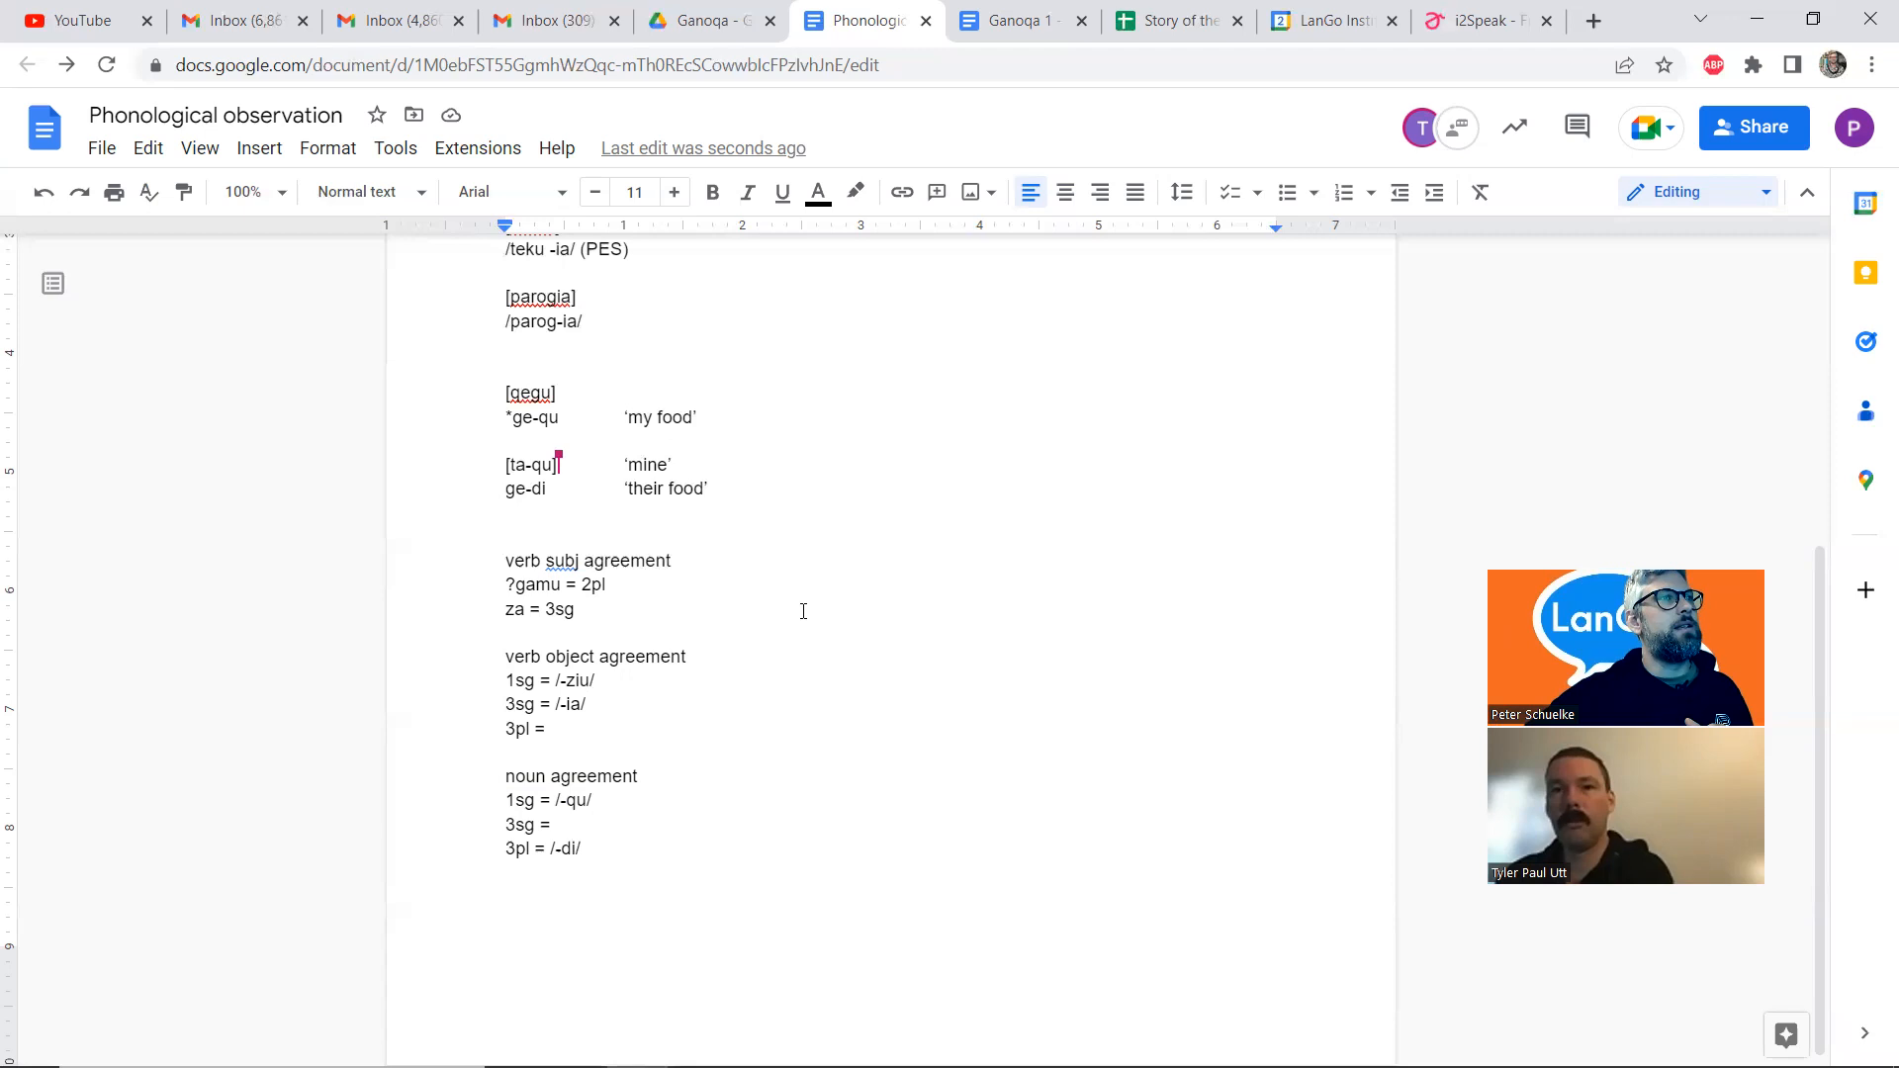
# Switch to FieldWorks Language Explorer and examine the analyses and free translations around lines 2.4 to 2.6, including tu
pyautogui.click(1003, 1029)
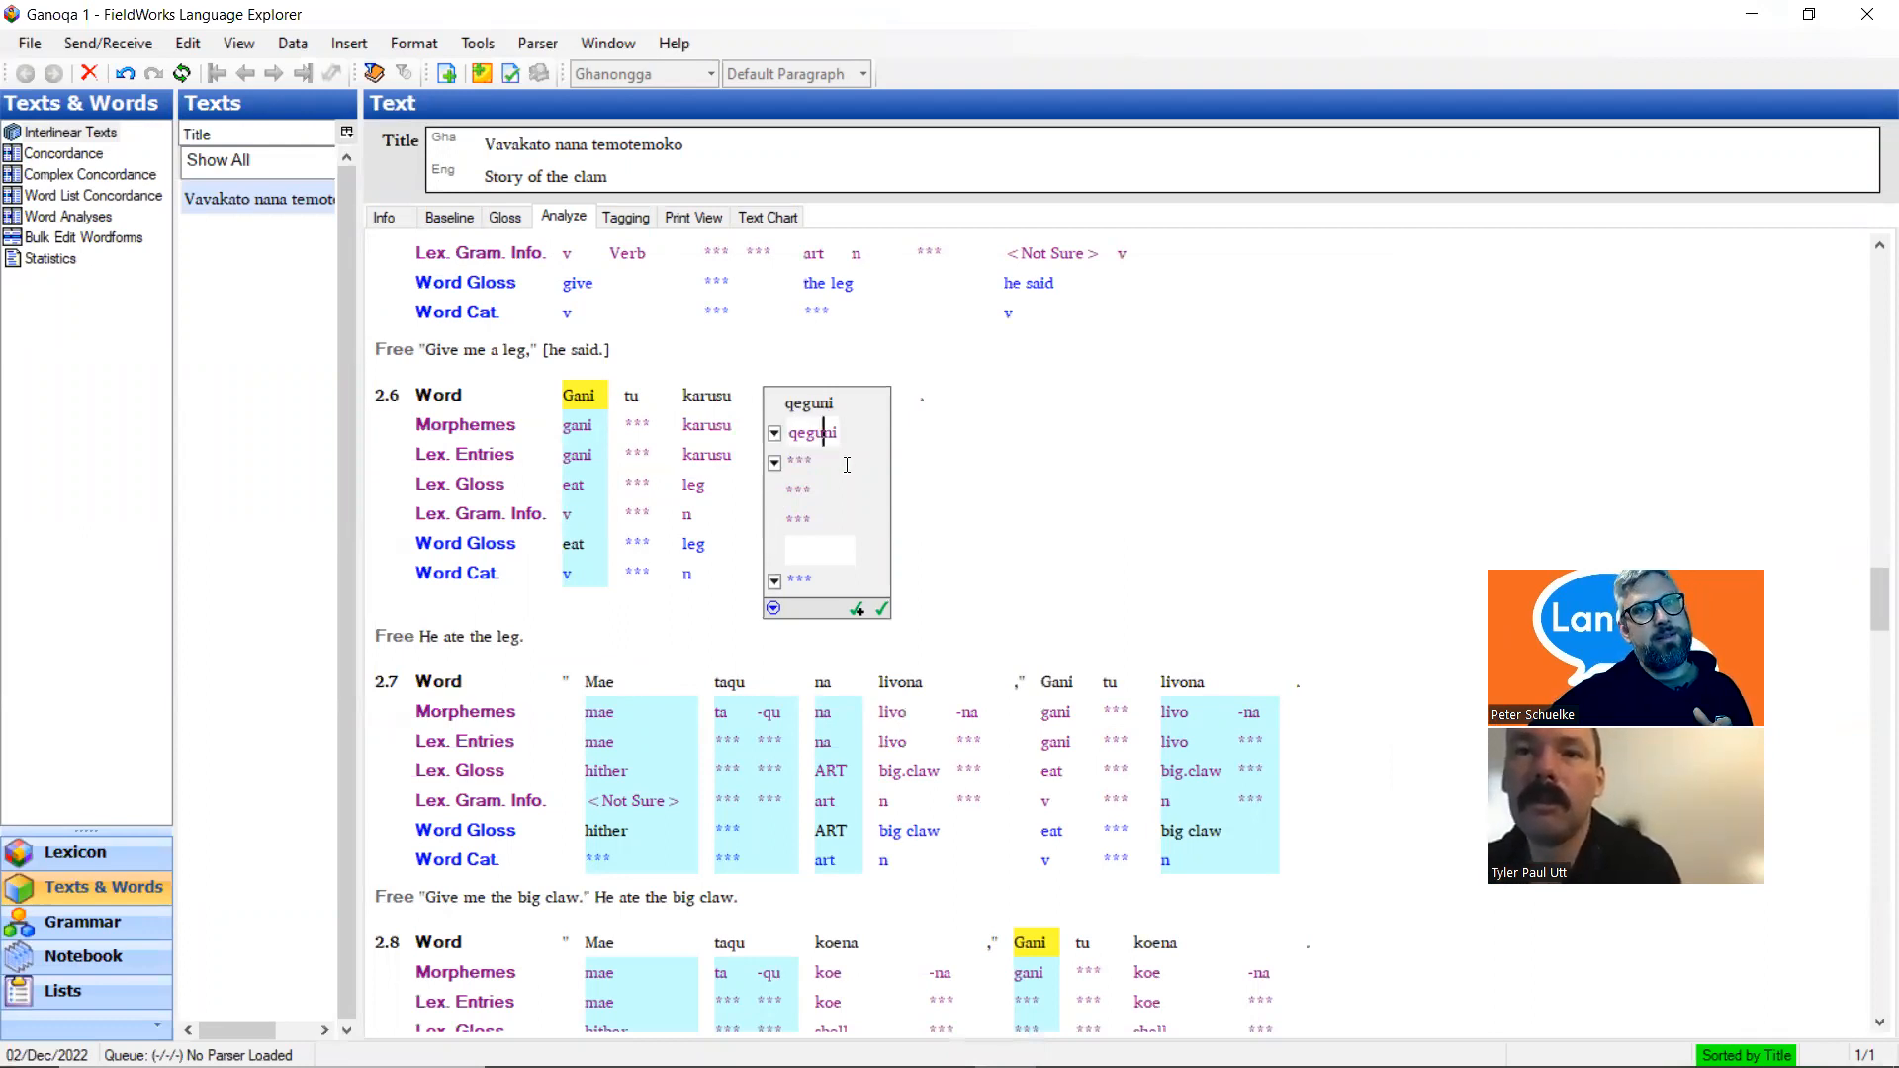
pyautogui.click(670, 454)
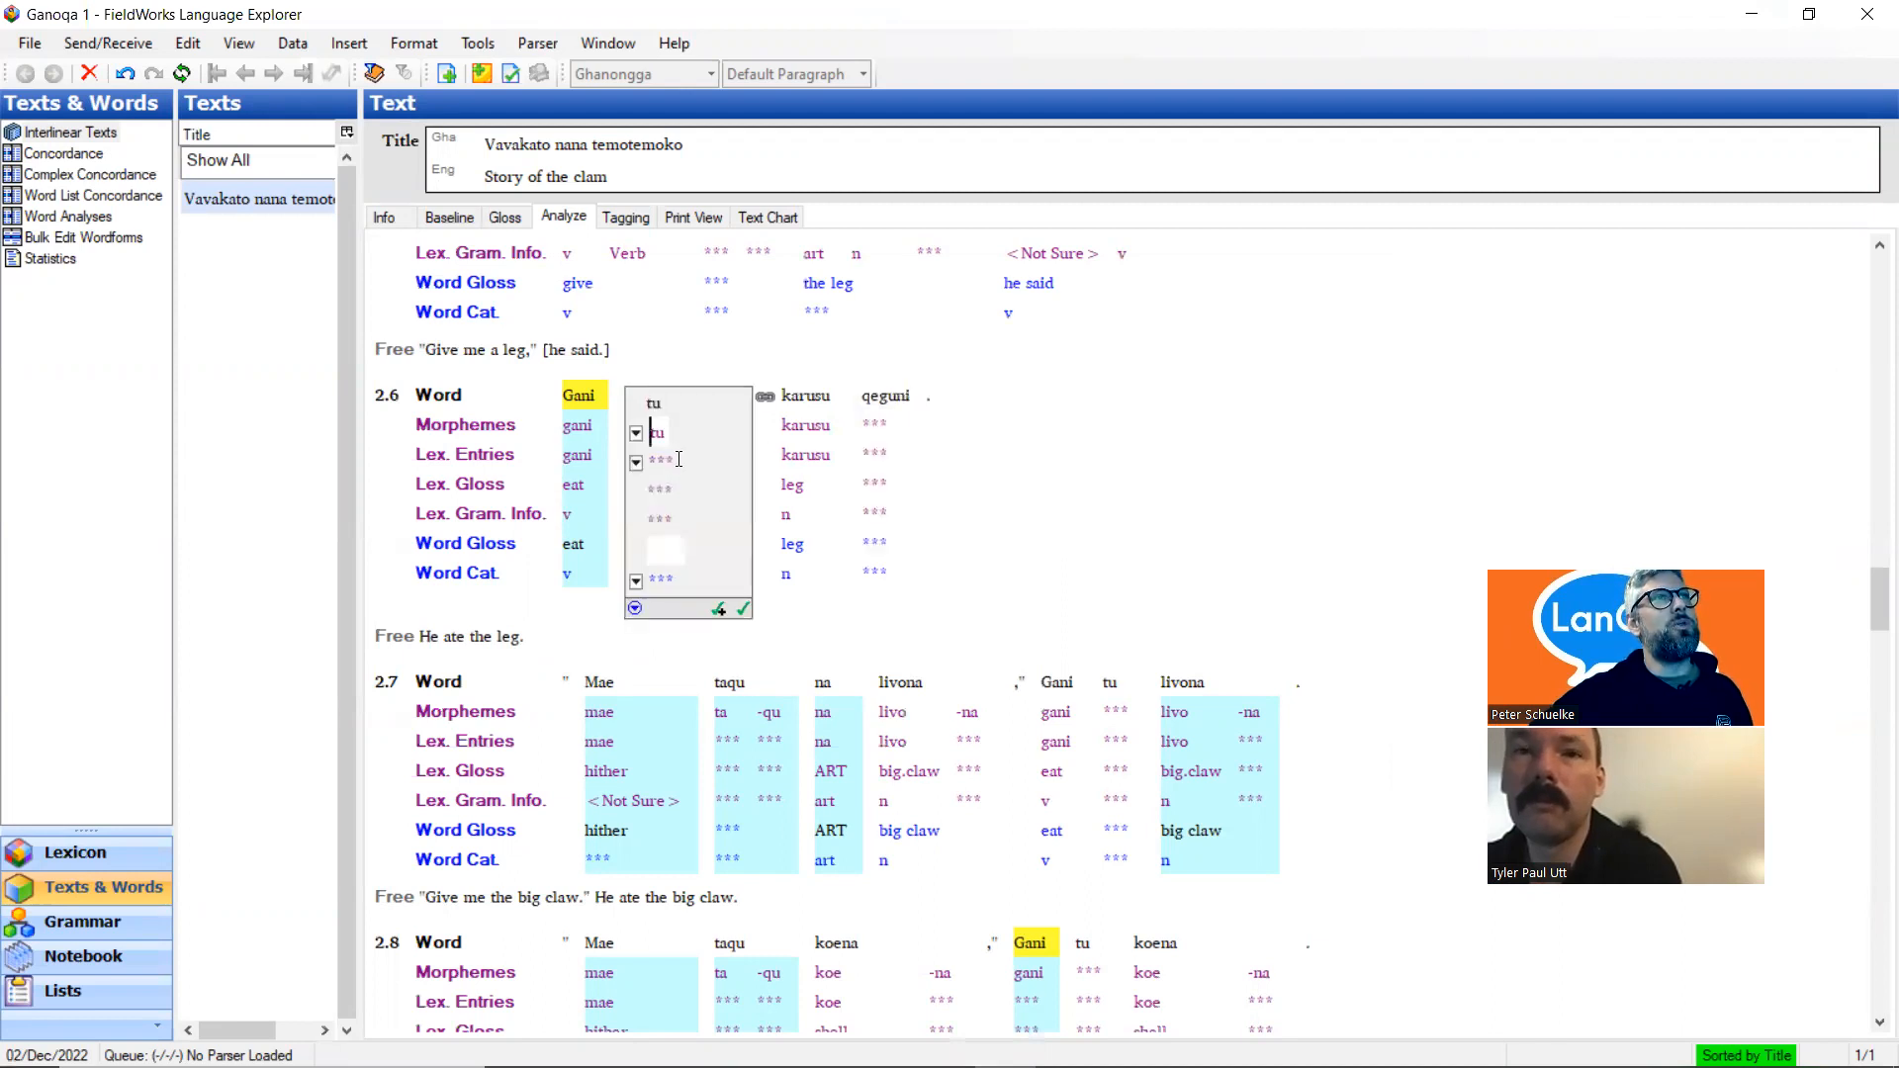
pyautogui.click(554, 638)
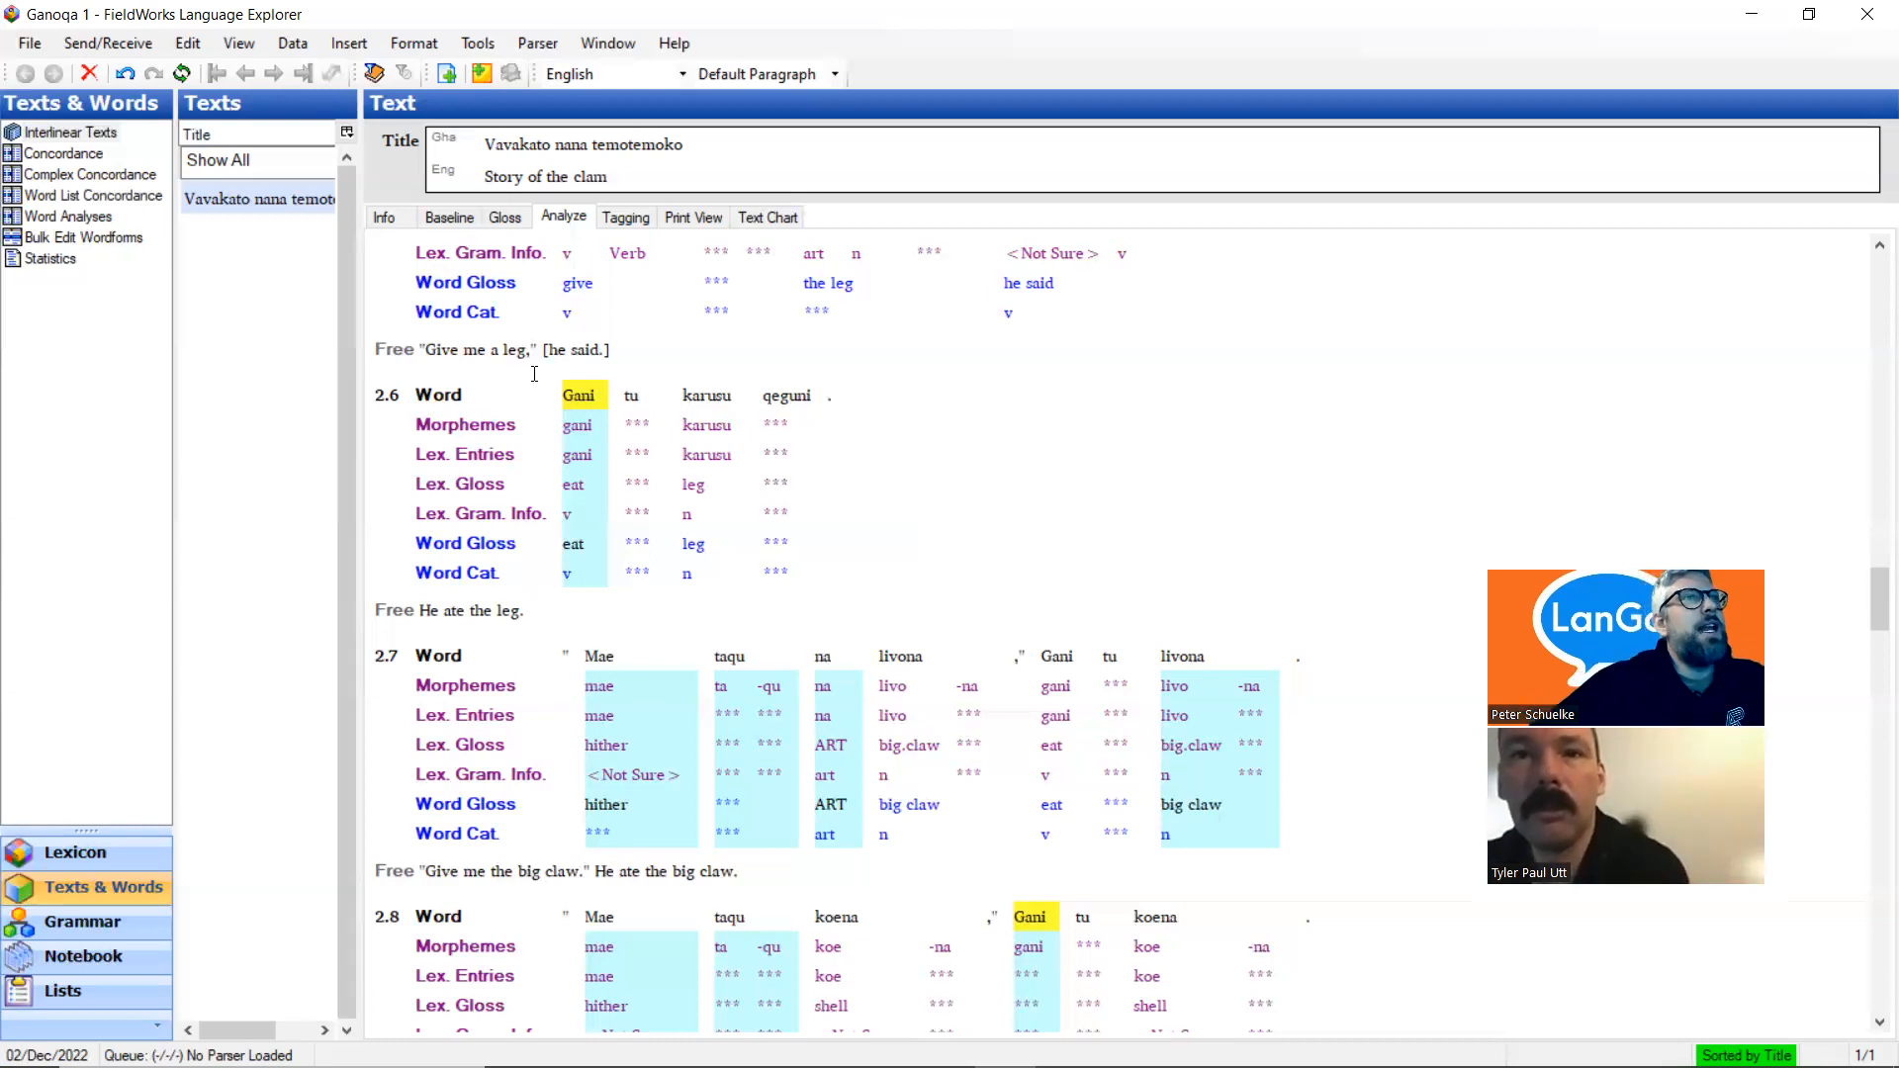
pyautogui.scroll(5, 635, 420)
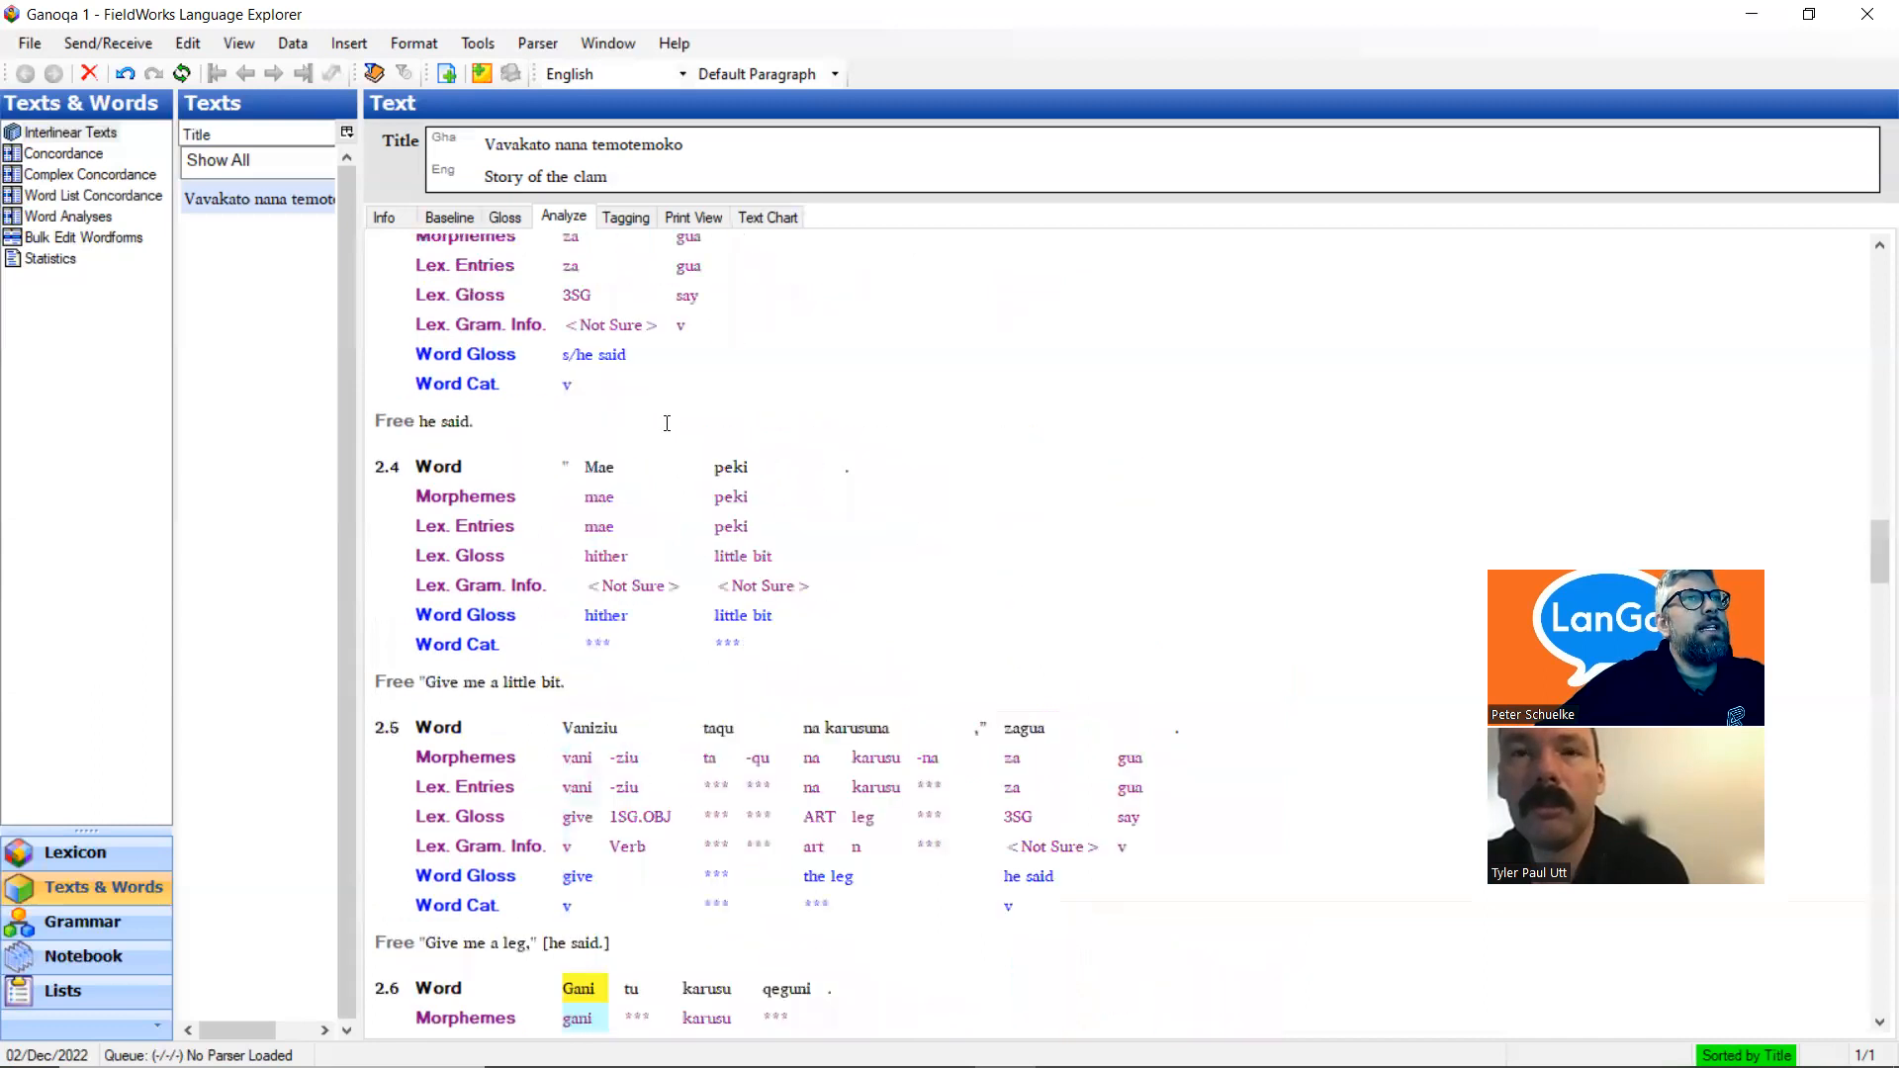
pyautogui.scroll(3, 665, 420)
pyautogui.scroll(-6, 667, 424)
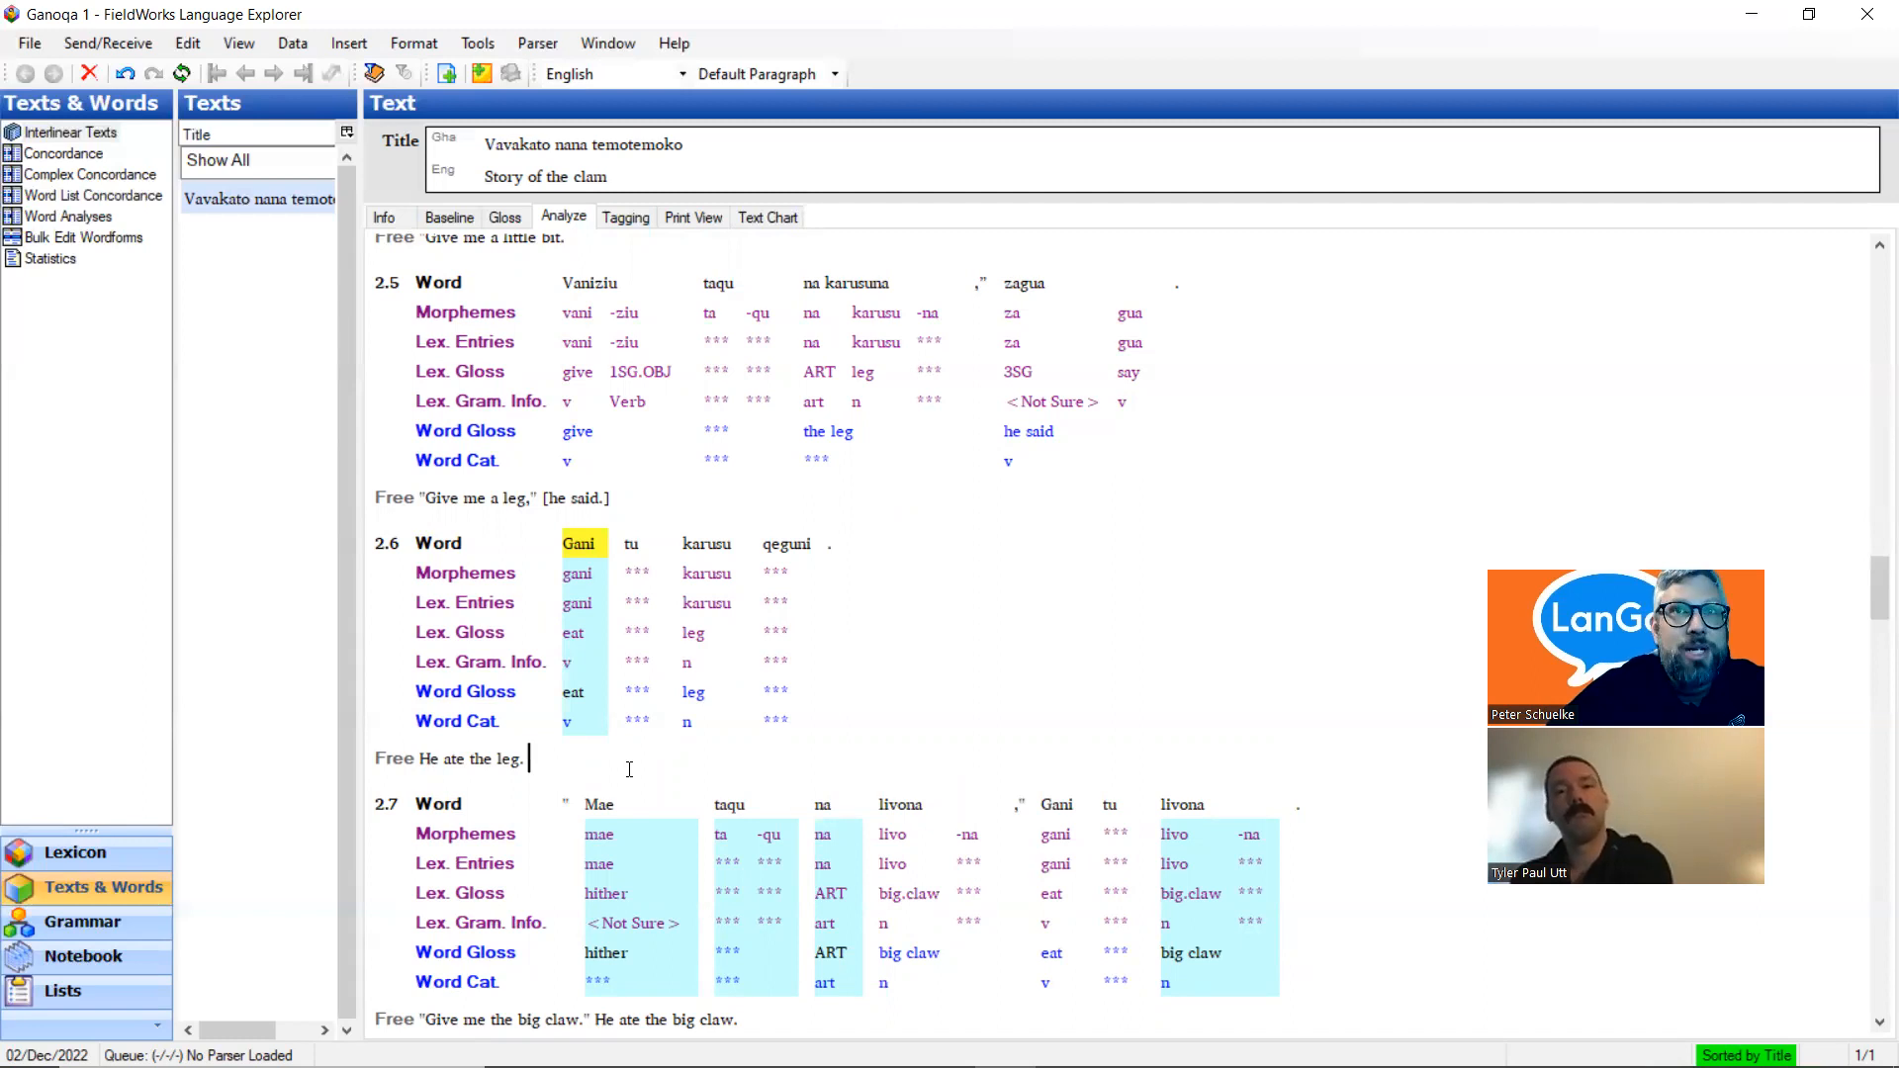
pyautogui.scroll(-3, 699, 723)
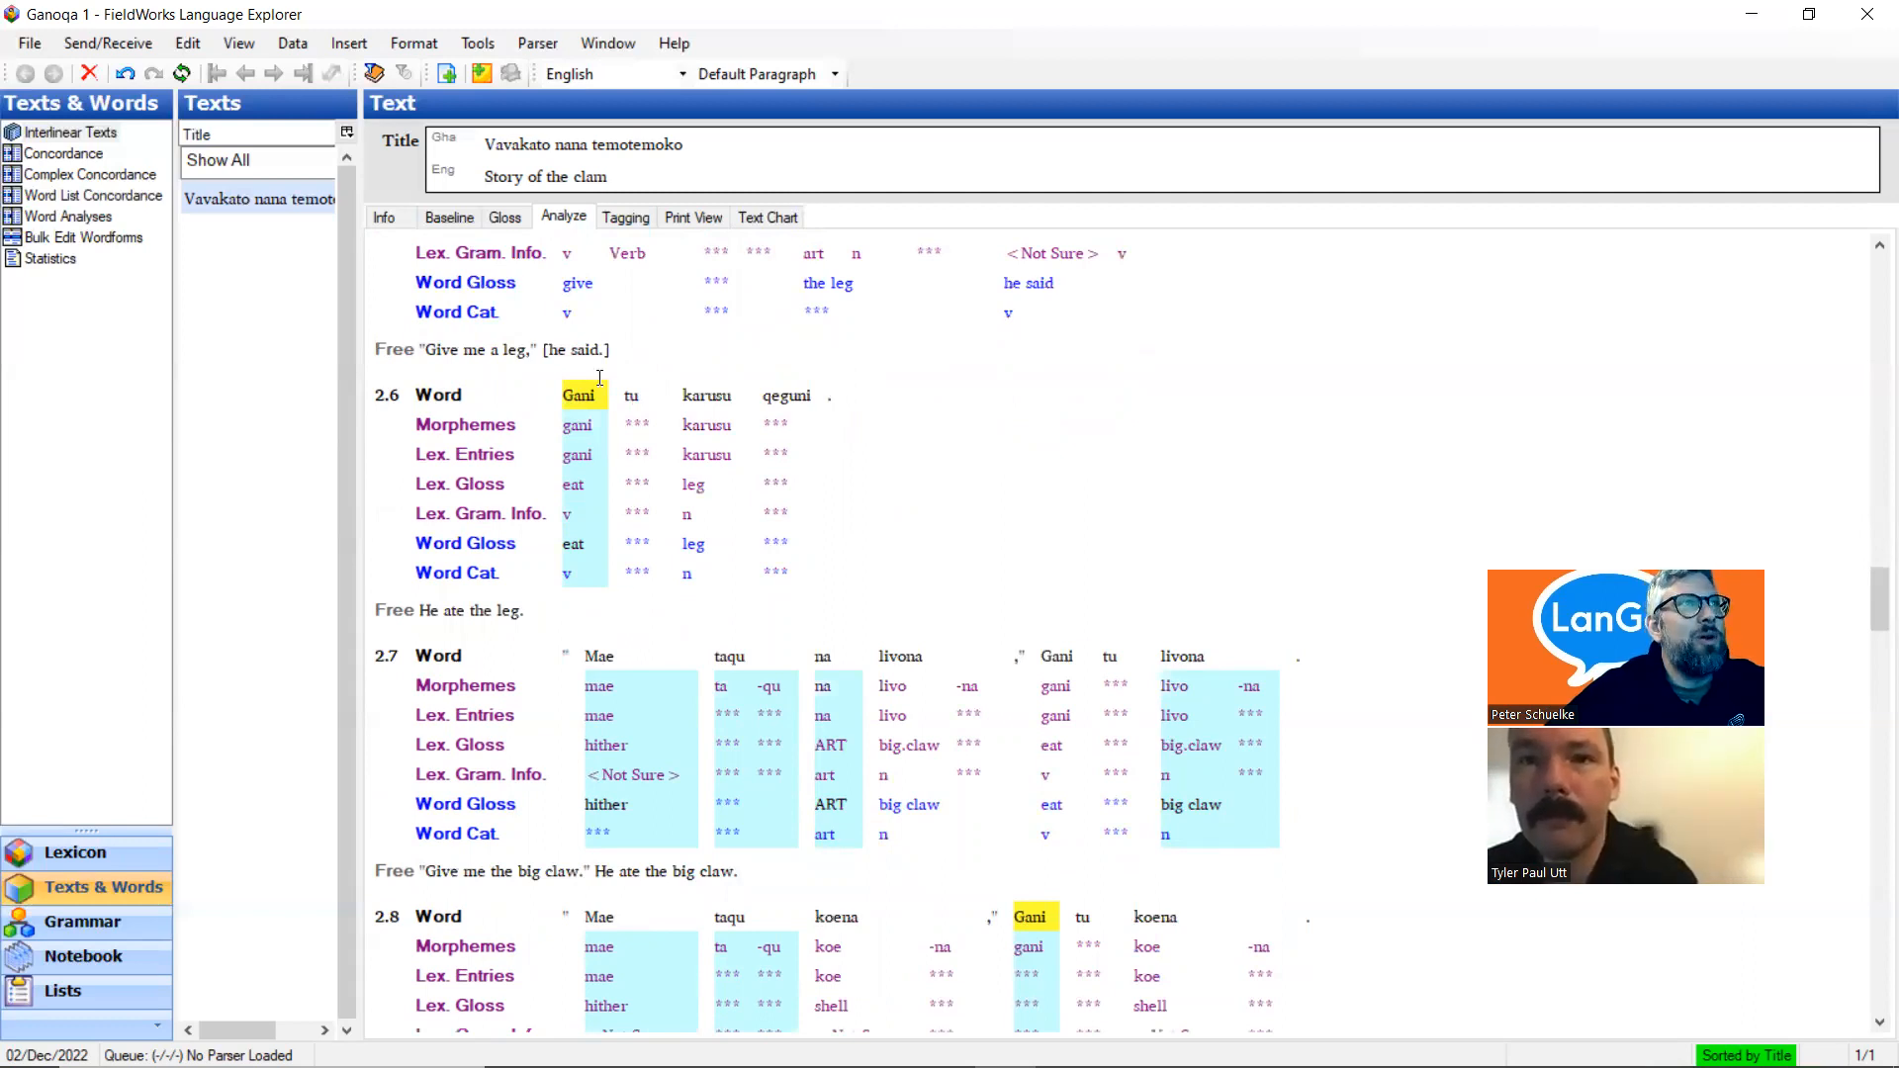
# Split Gani in line 2.6 into the morphemes gani and -i, and open Vaniziu in line 2.5 for comparison
pyautogui.click(599, 386)
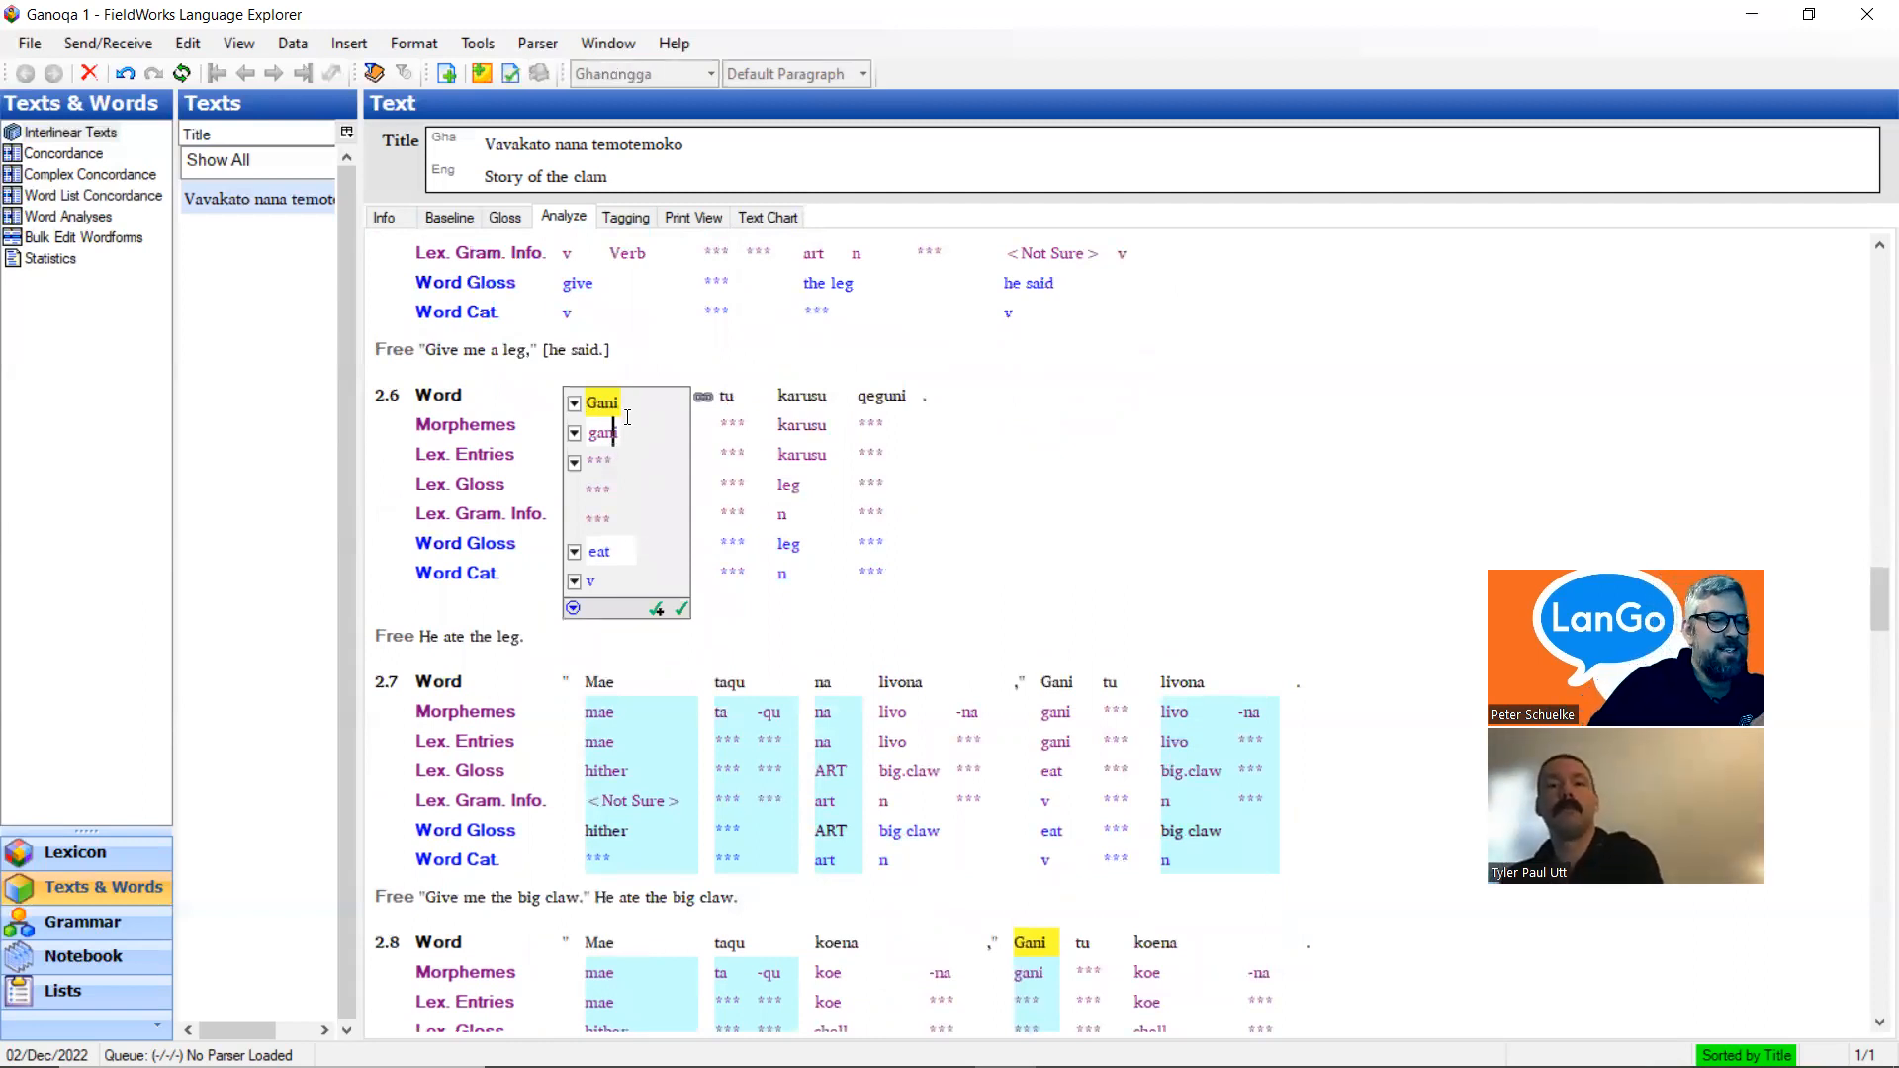
pyautogui.click(627, 417)
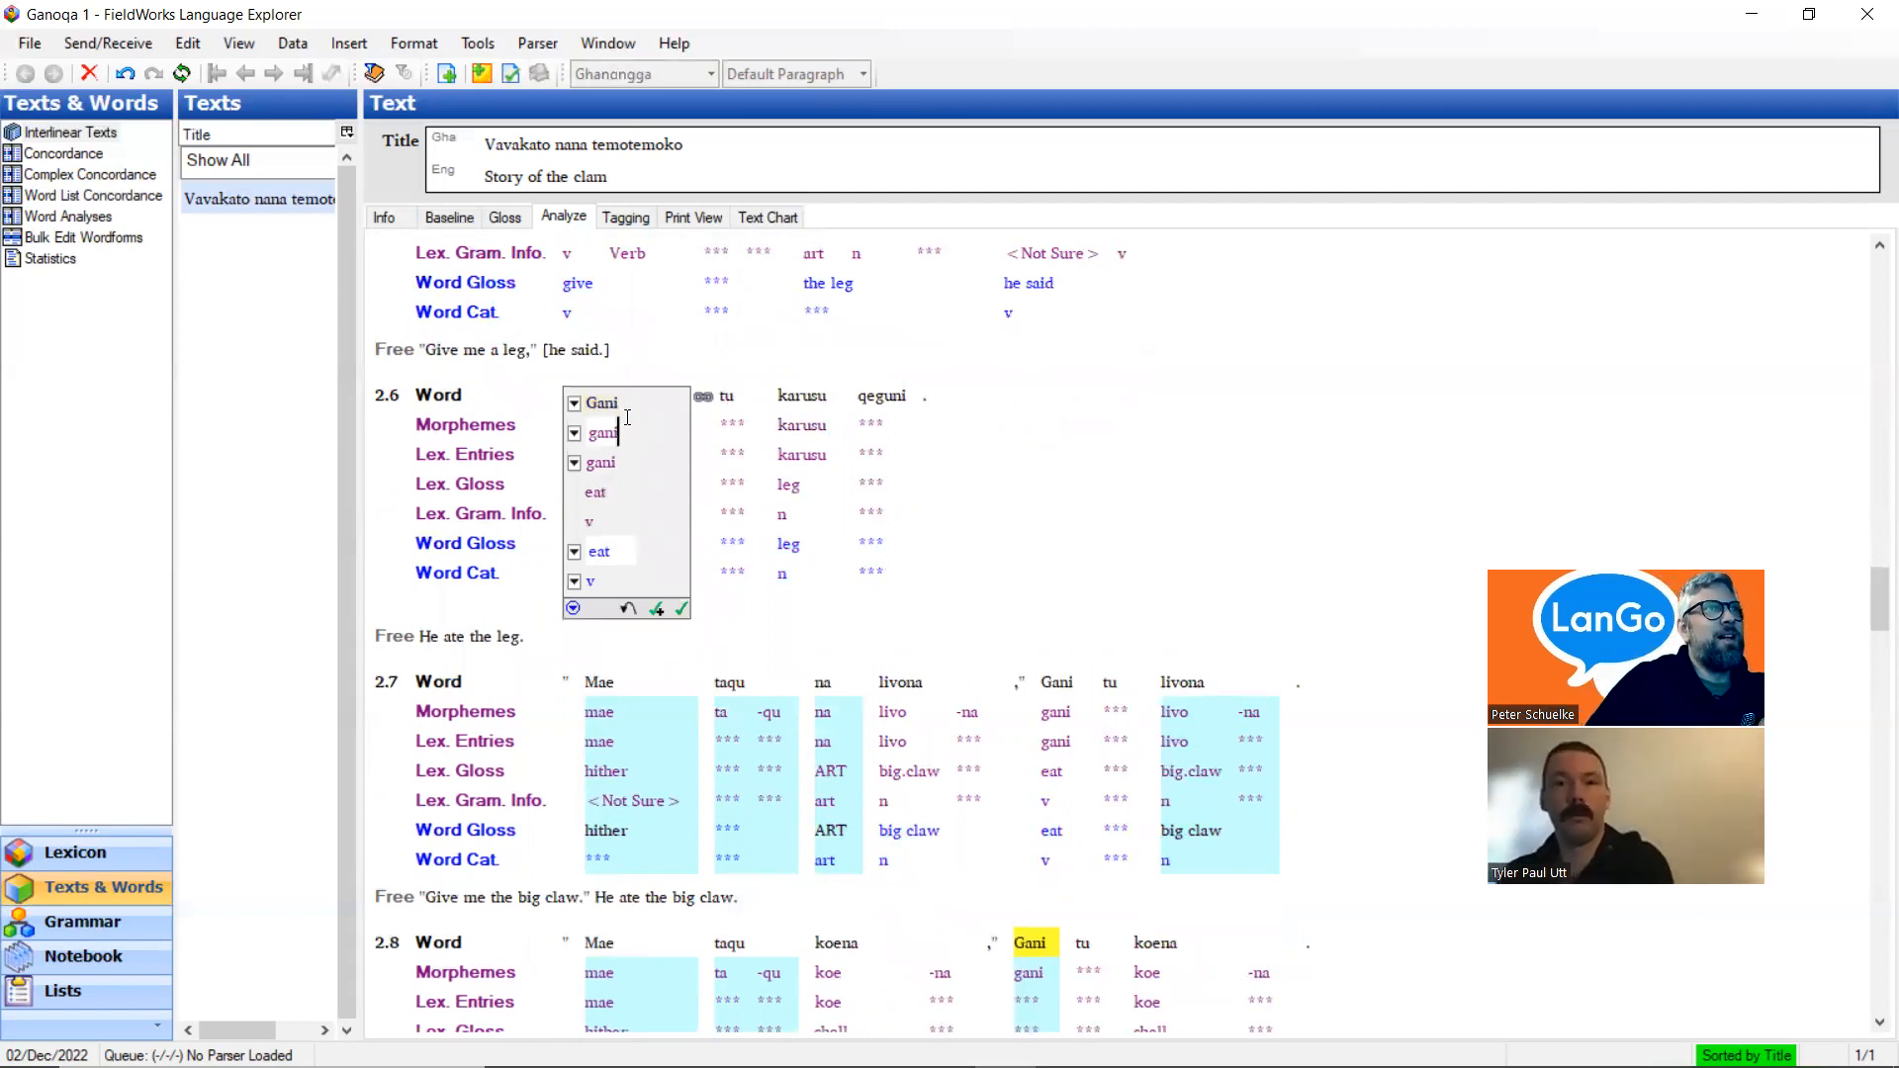
pyautogui.write('-')
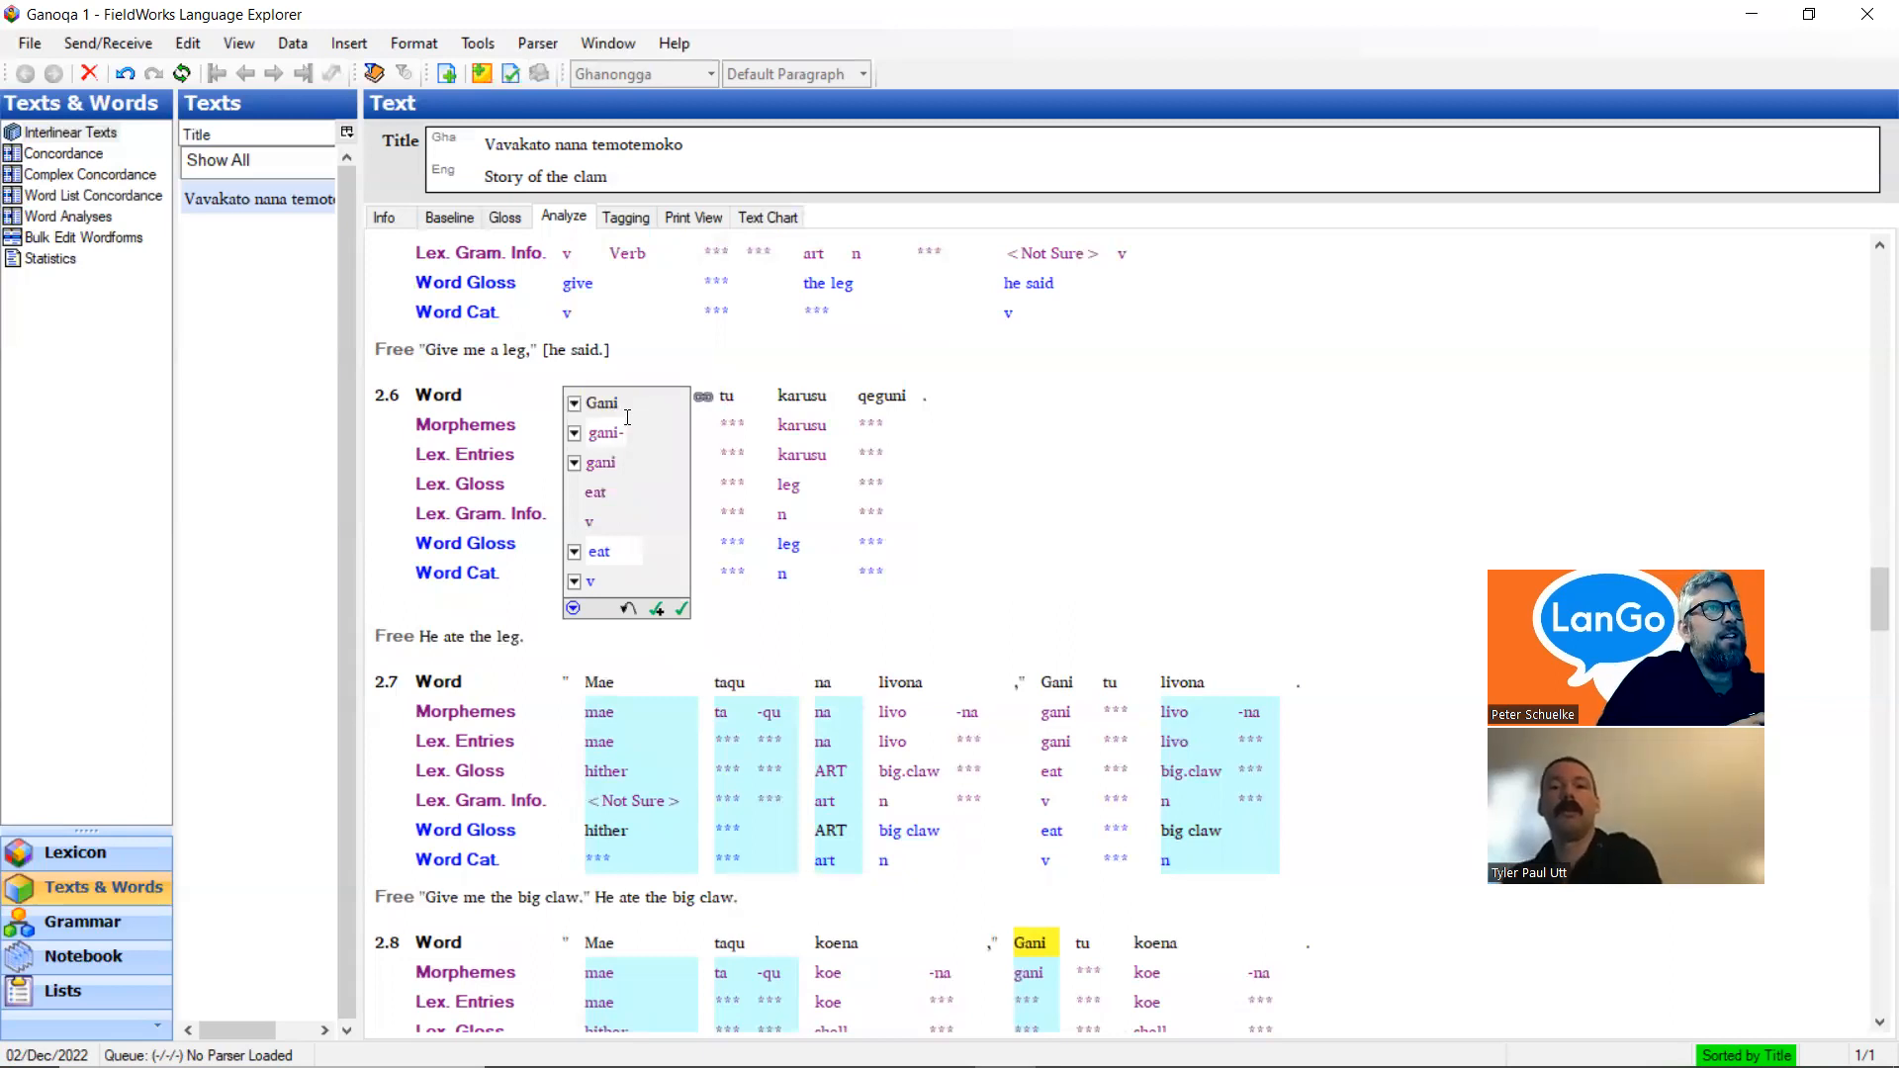
pyautogui.write('i')
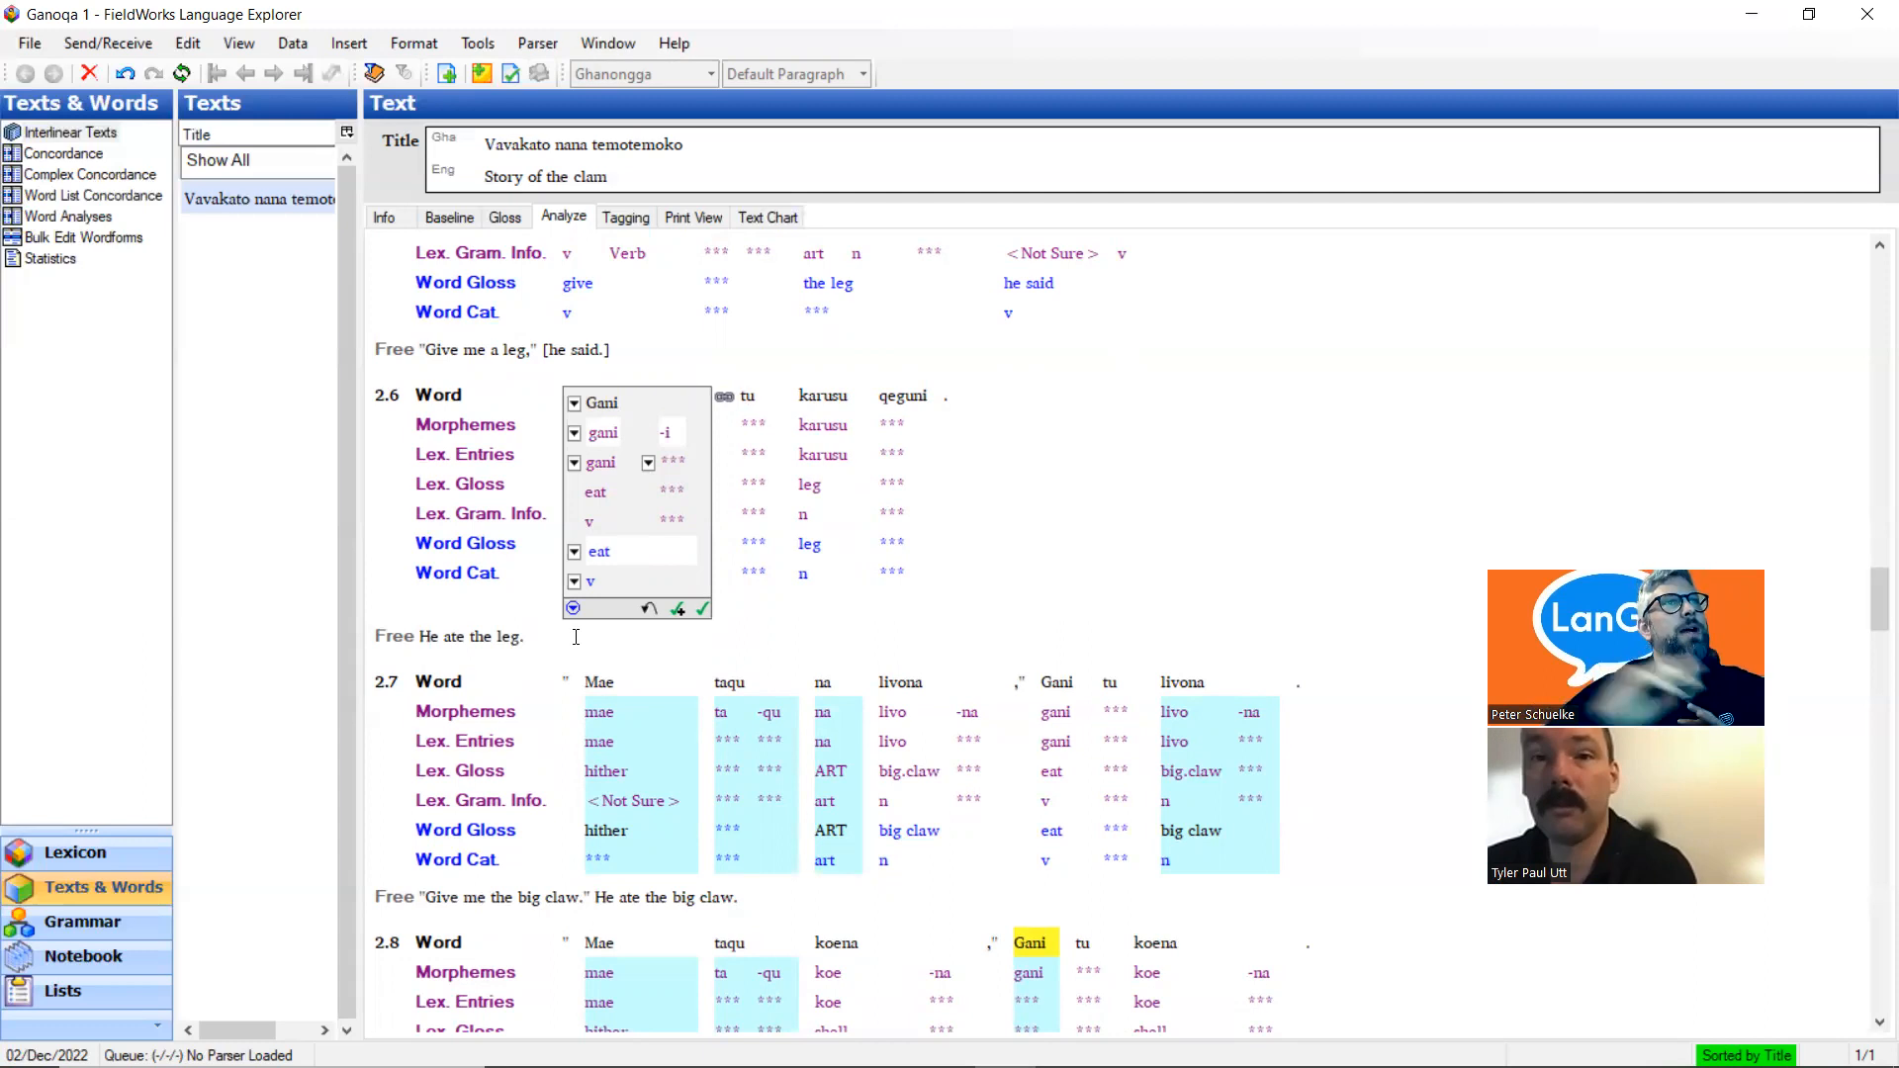
pyautogui.scroll(3, 572, 617)
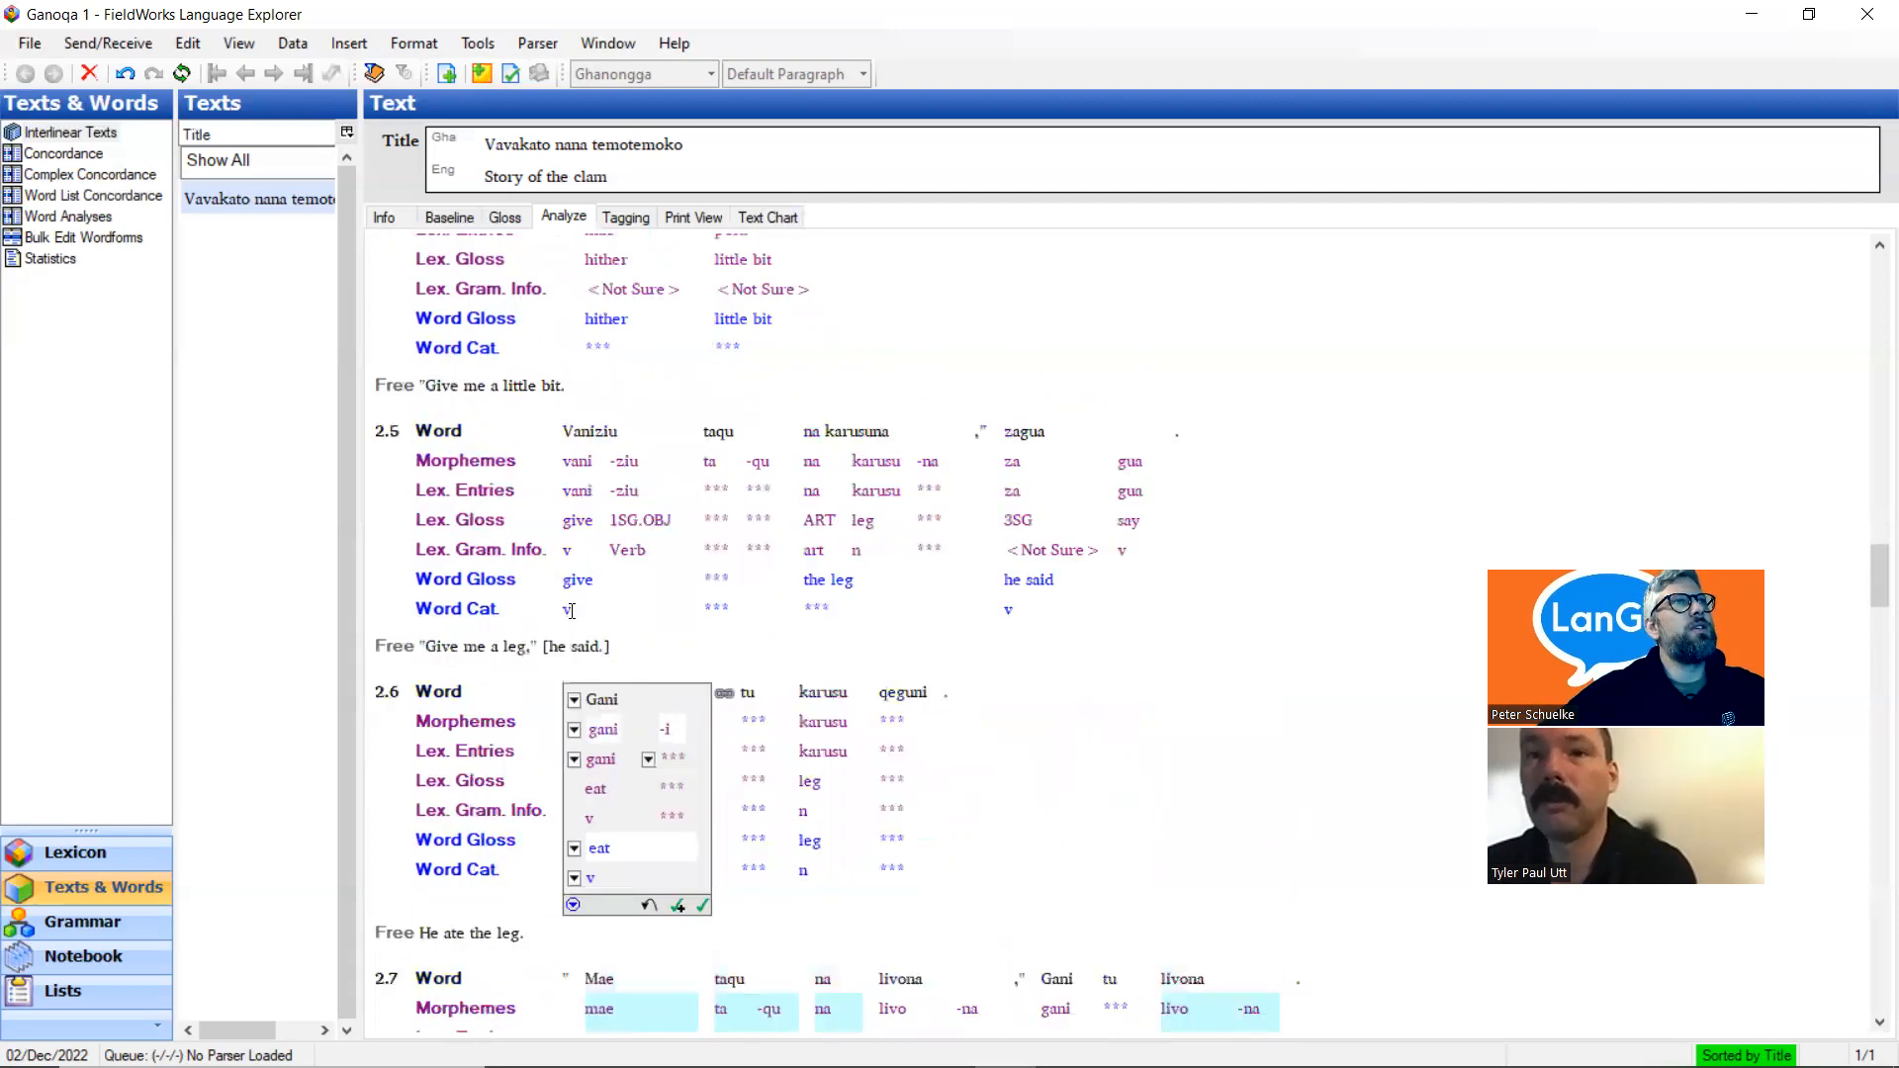
pyautogui.click(613, 432)
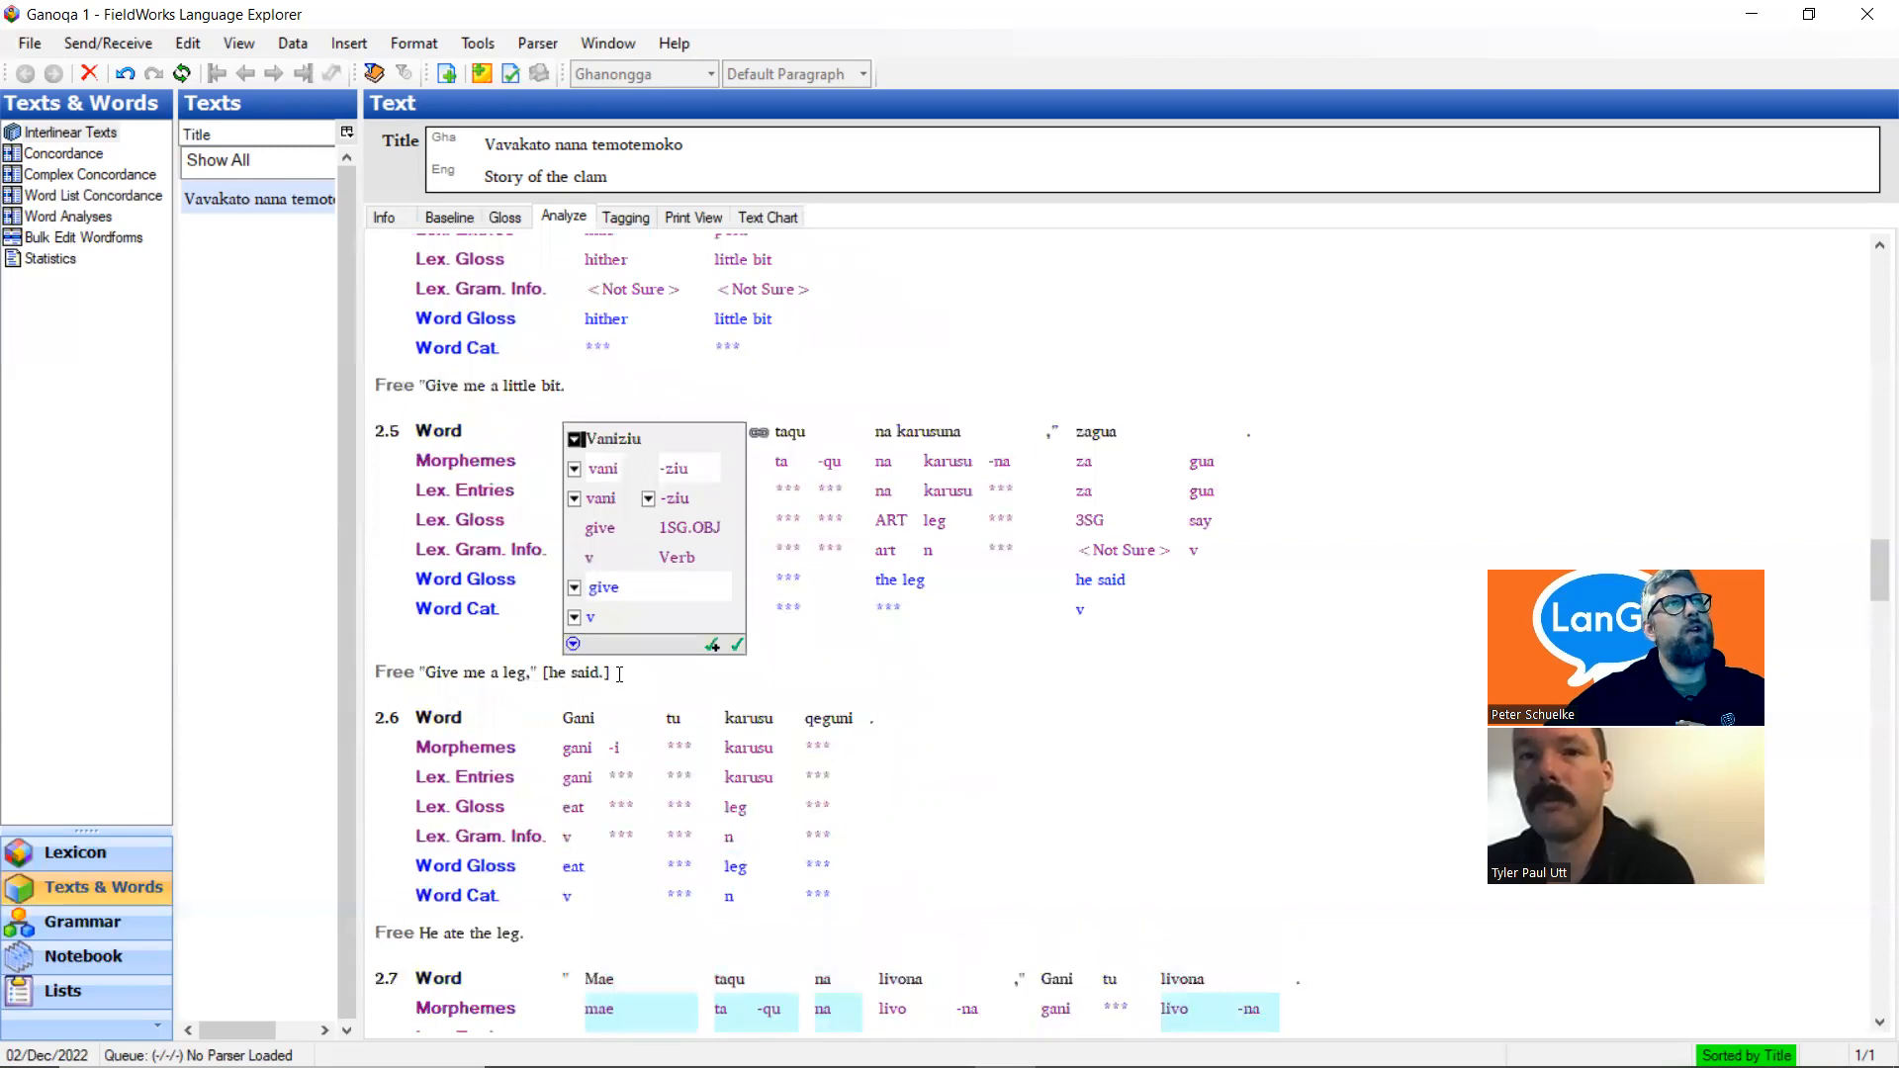
pyautogui.scroll(-3, 619, 674)
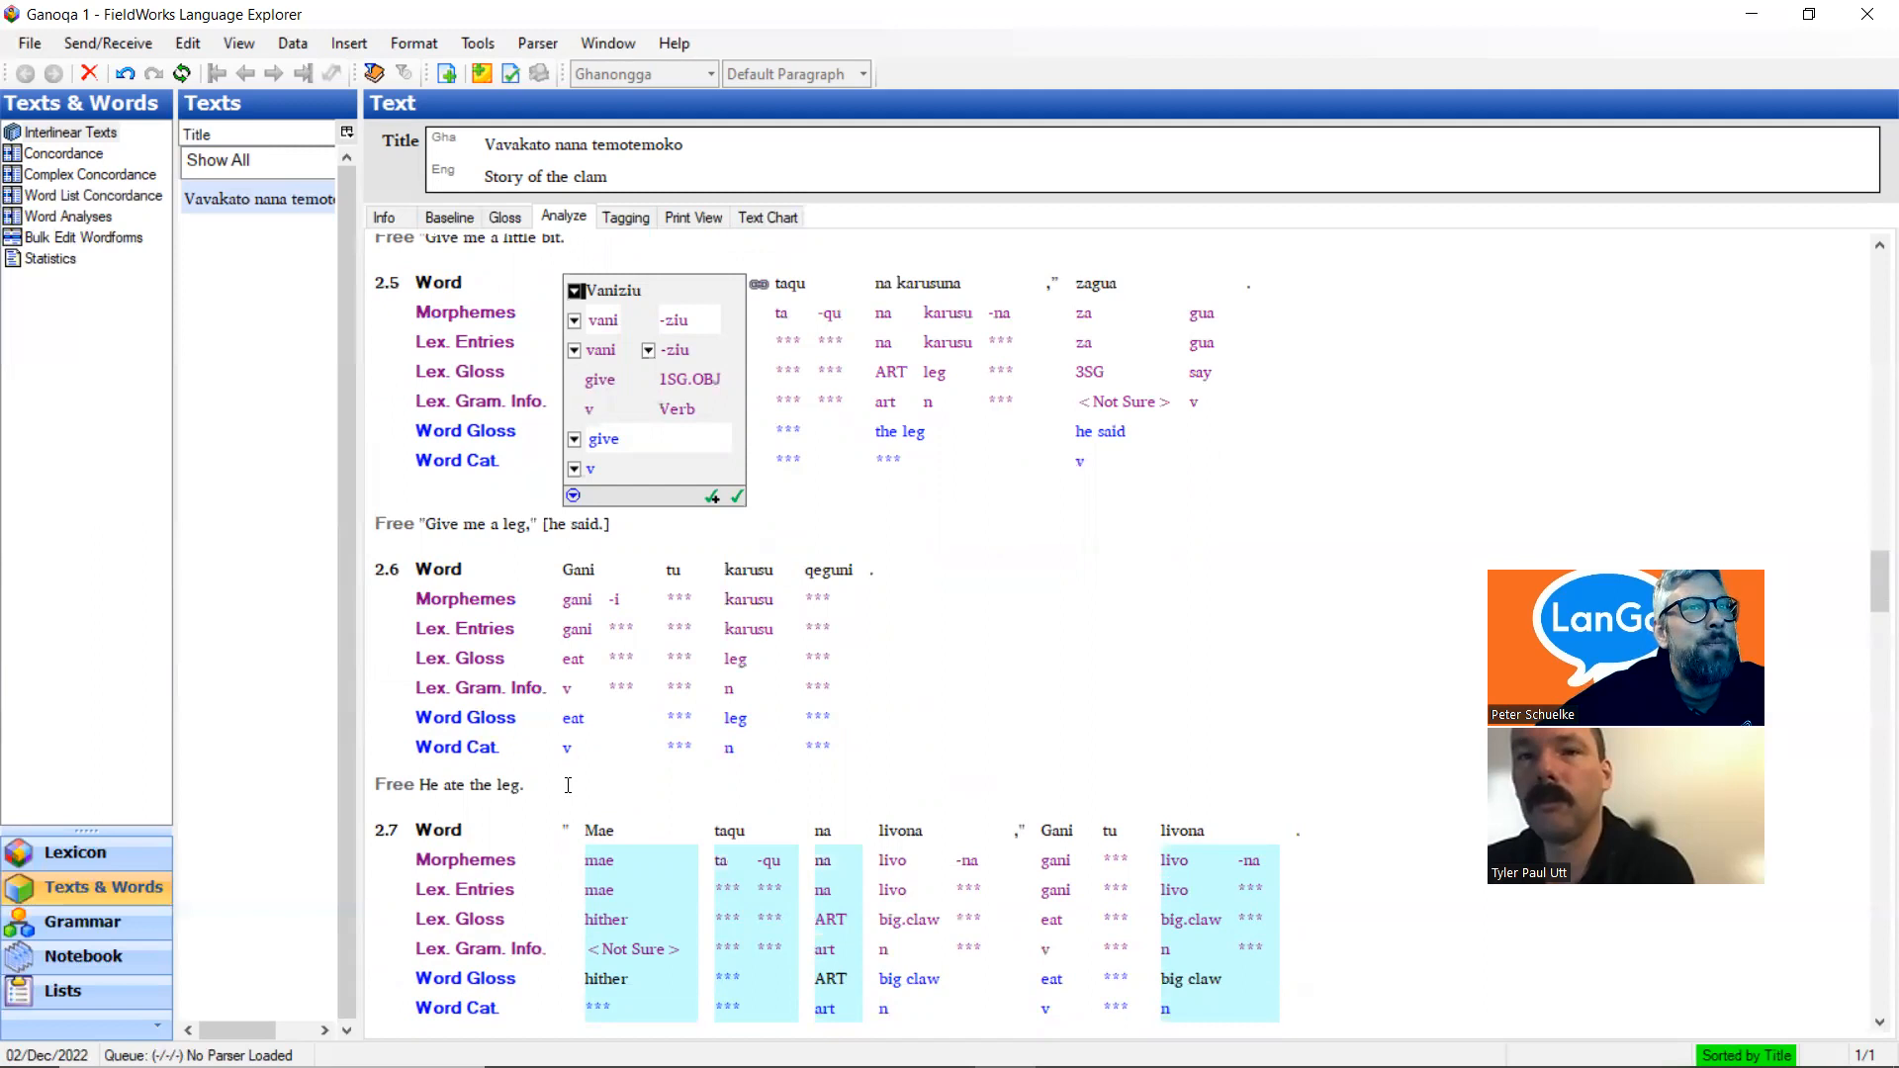
pyautogui.scroll(-3, 583, 769)
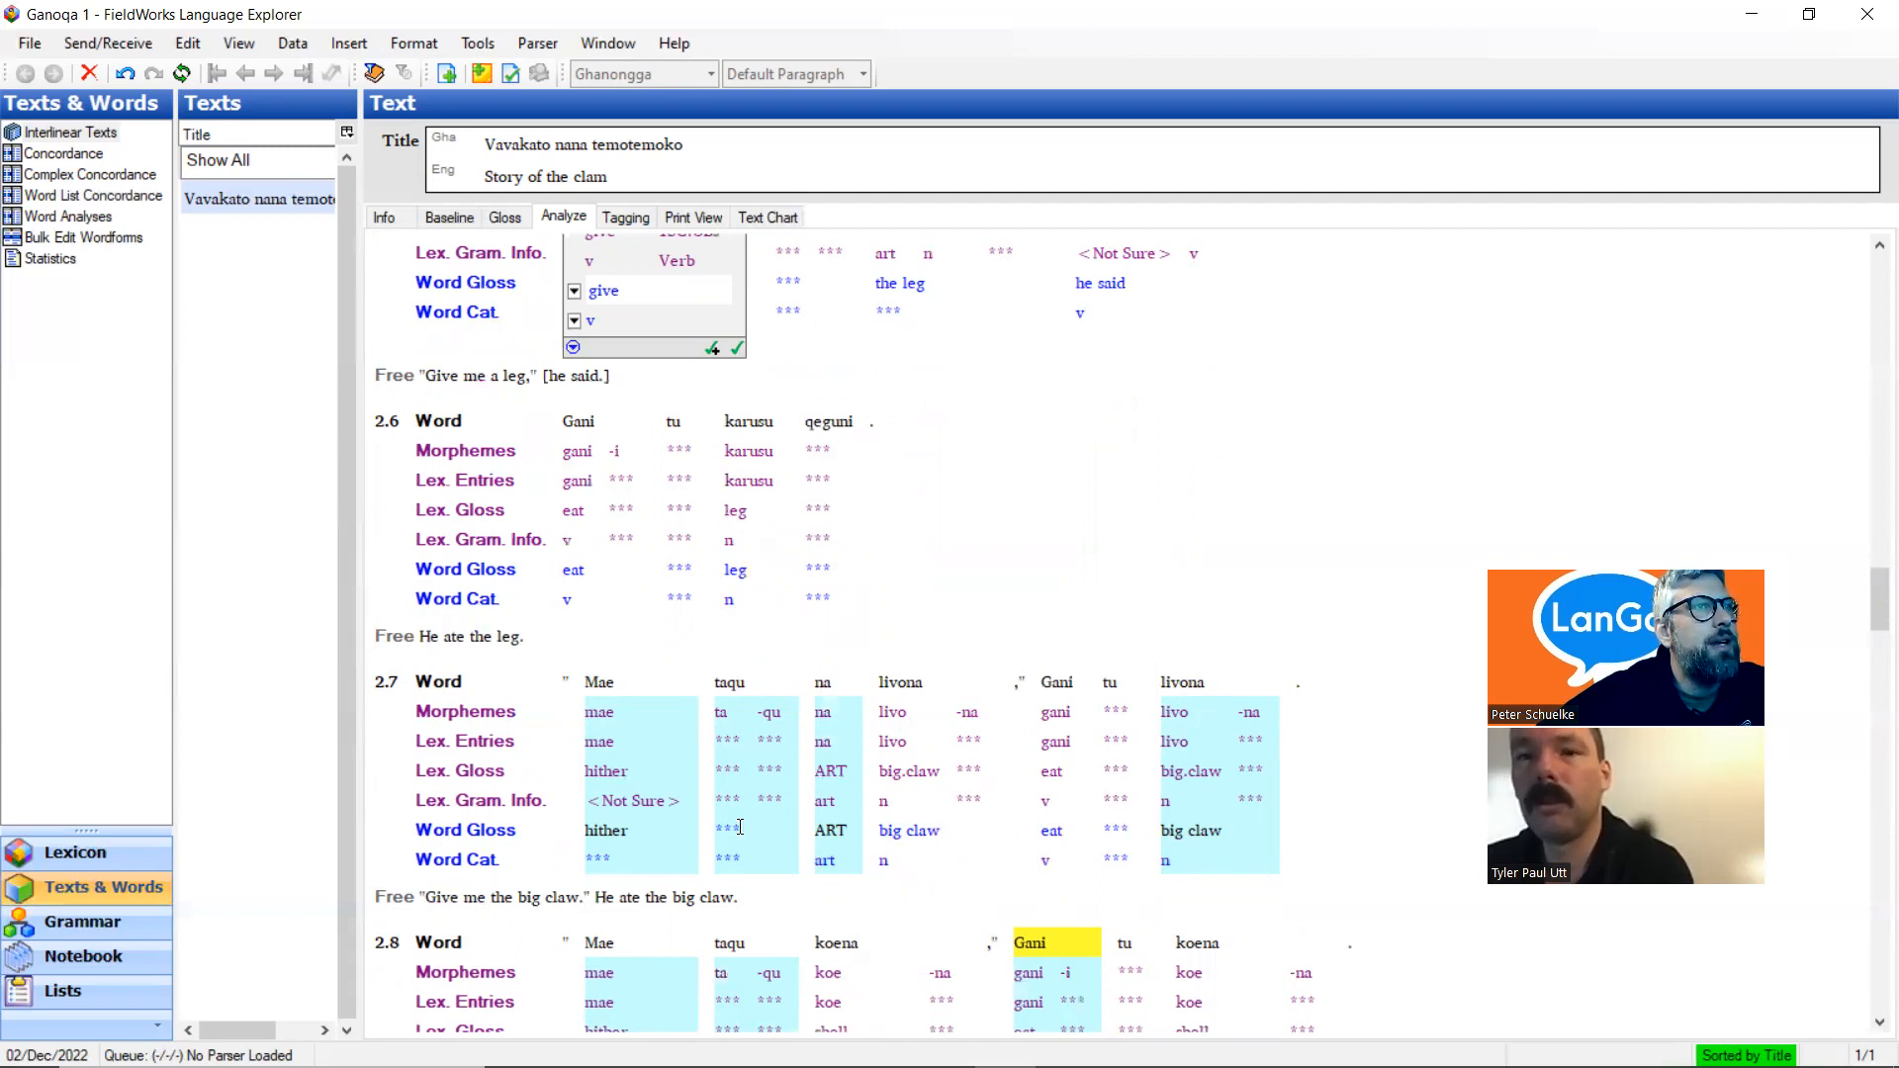
pyautogui.click(751, 747)
pyautogui.click(756, 803)
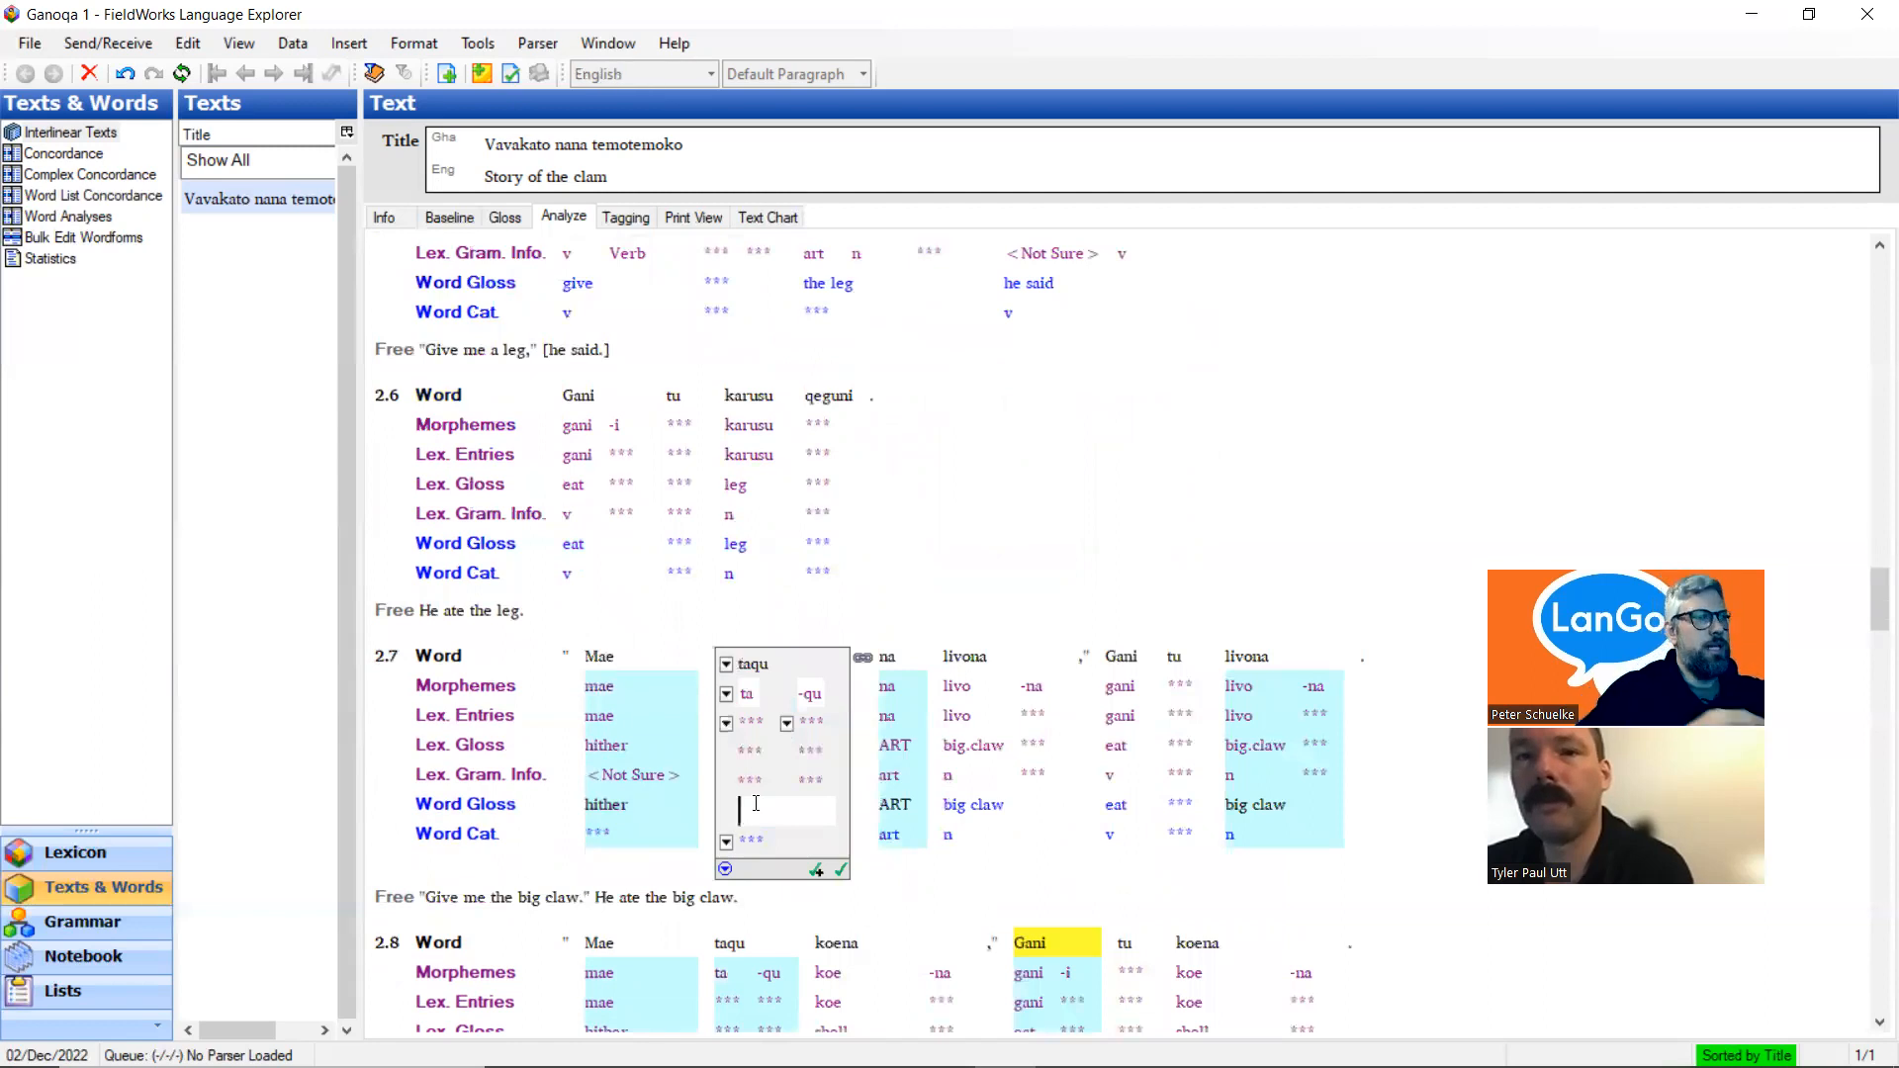
pyautogui.write('m')
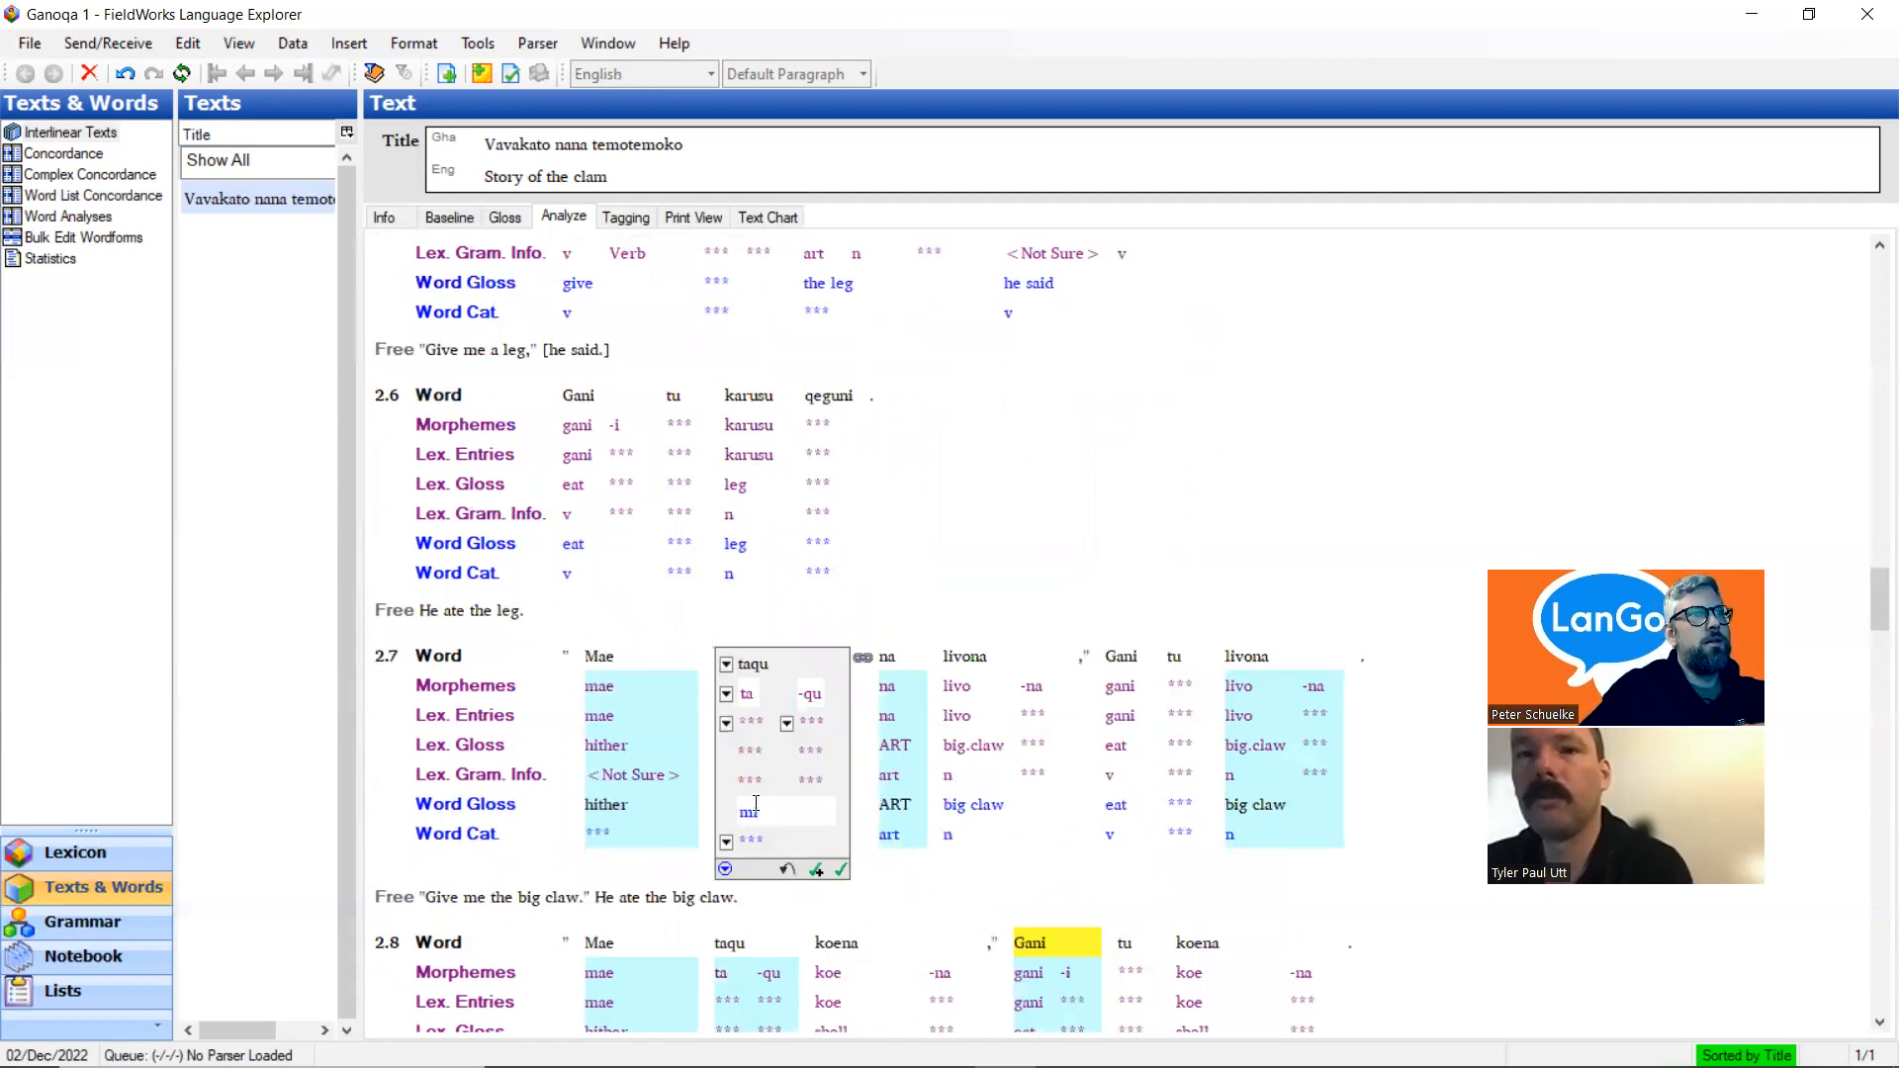
pyautogui.press('BackSpace')
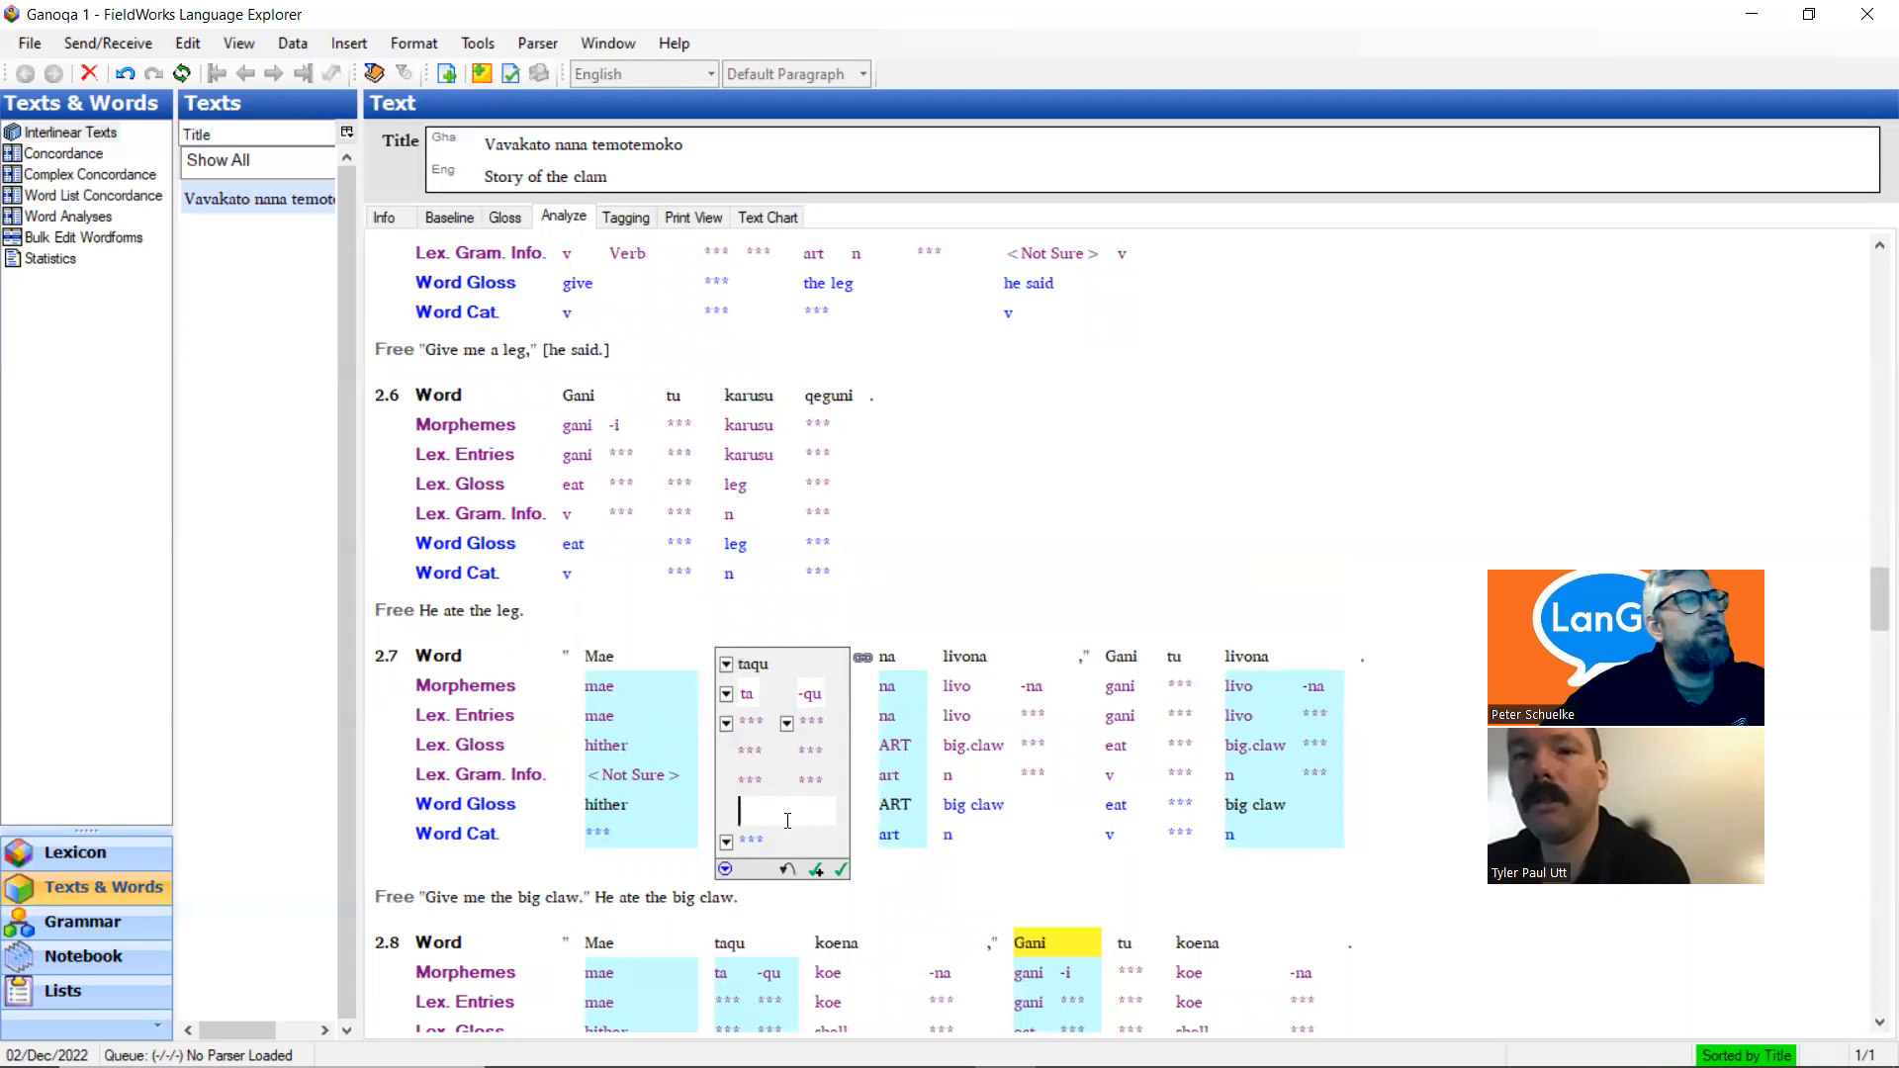
pyautogui.click(799, 902)
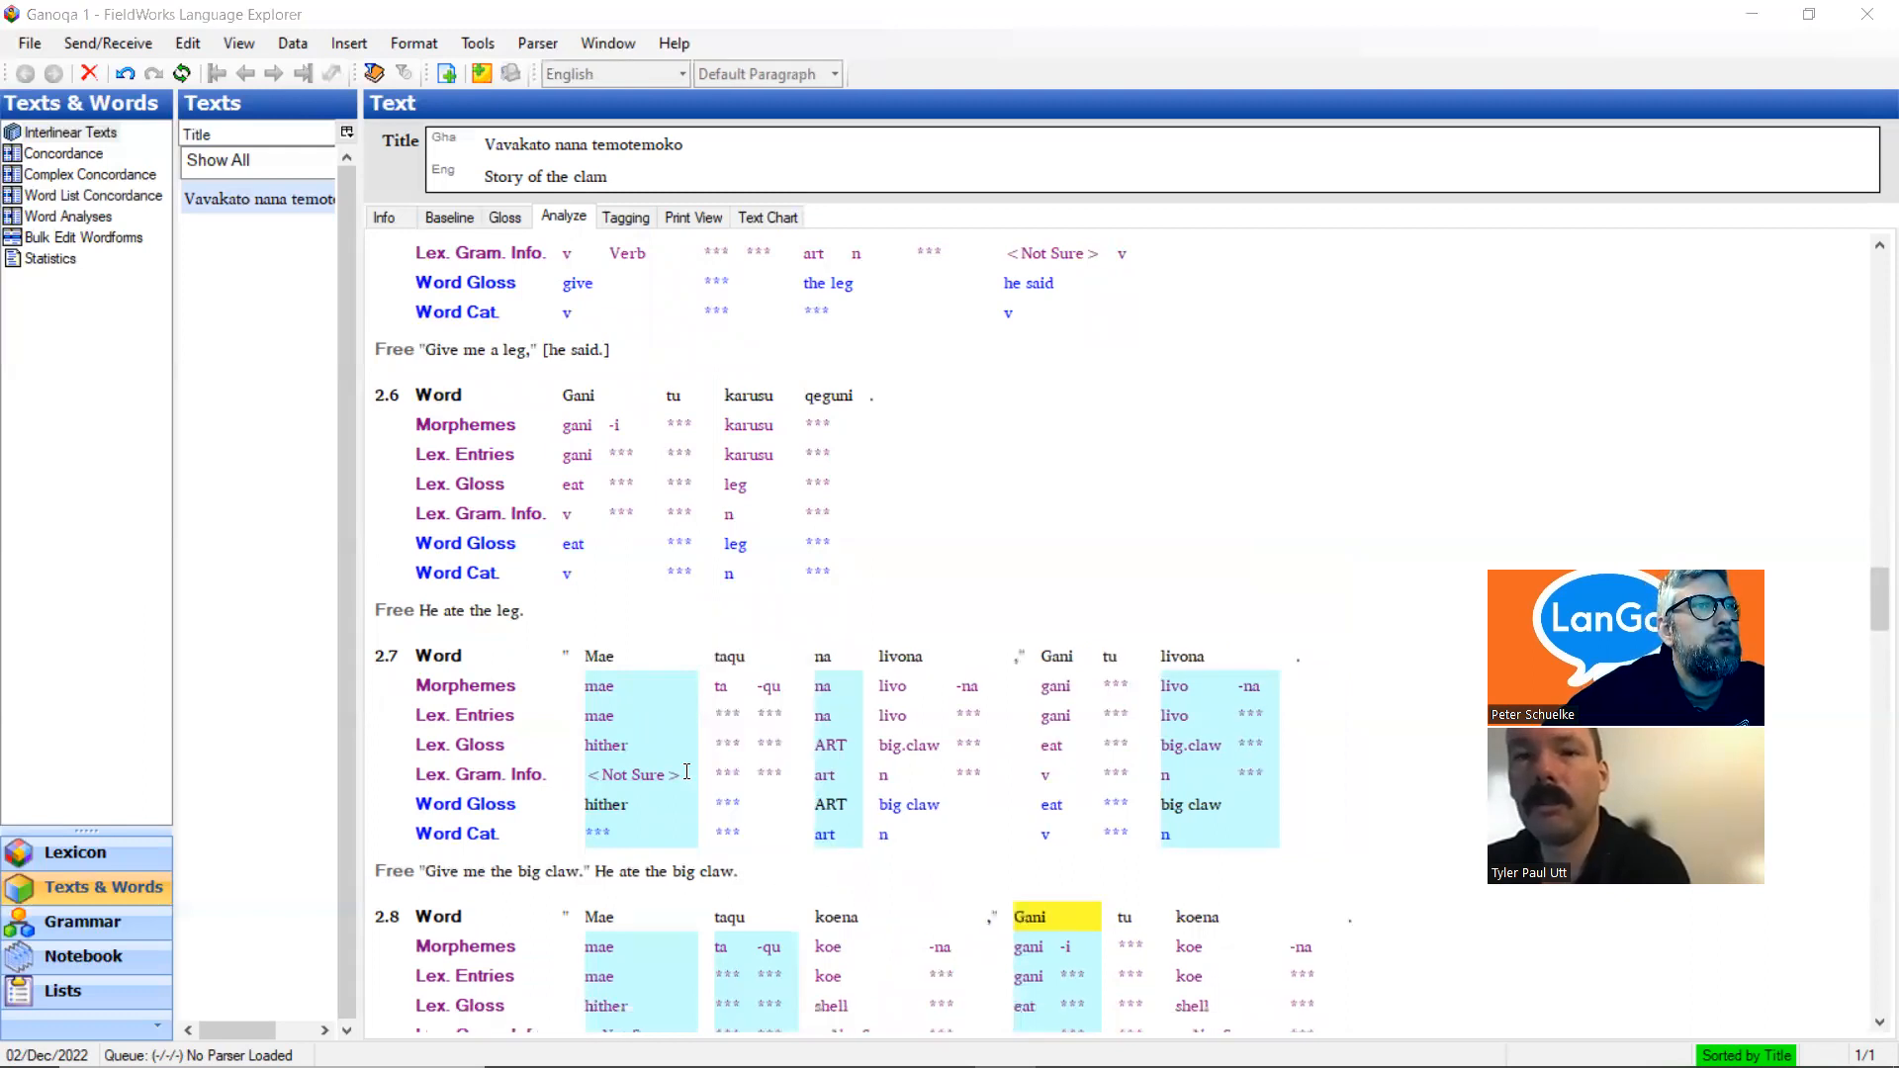
# Gloss the word taqu in line 2.7 as "mine"
pyautogui.scroll(-3, 793, 669)
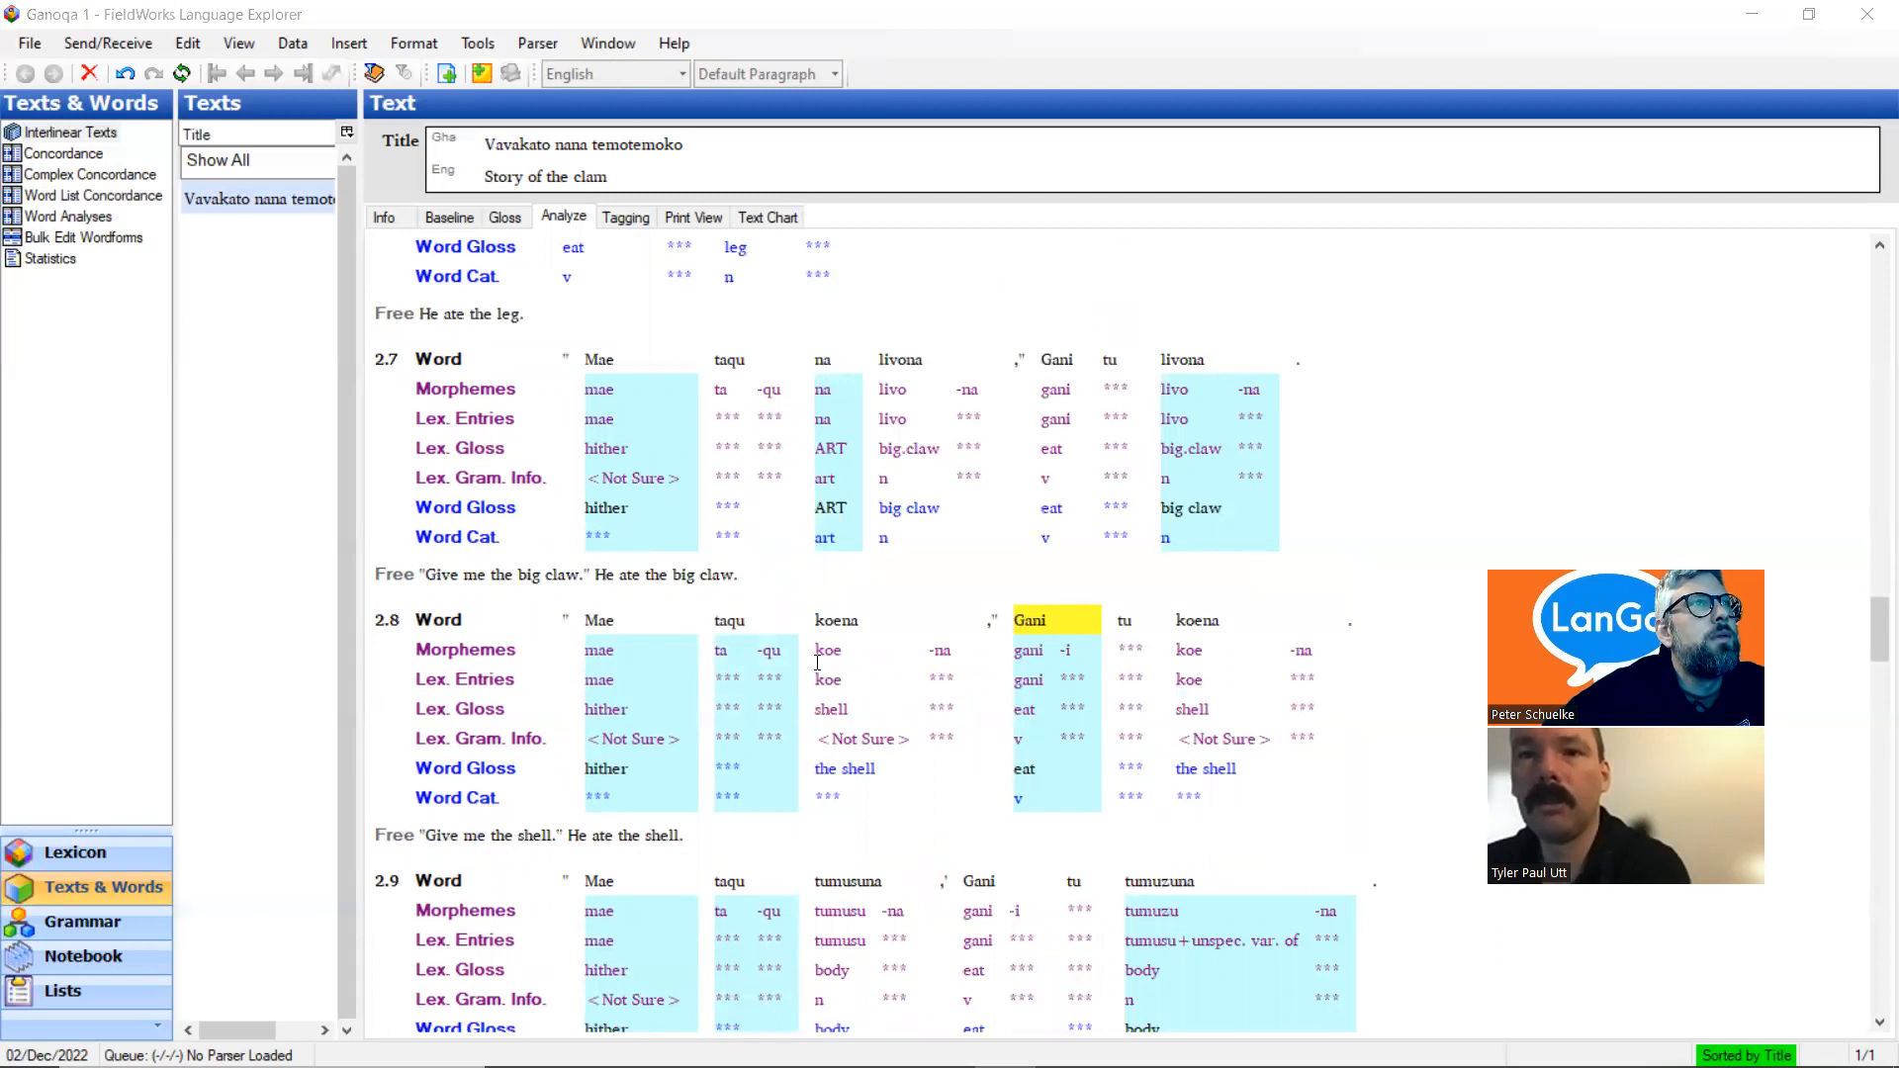
pyautogui.scroll(2, 817, 663)
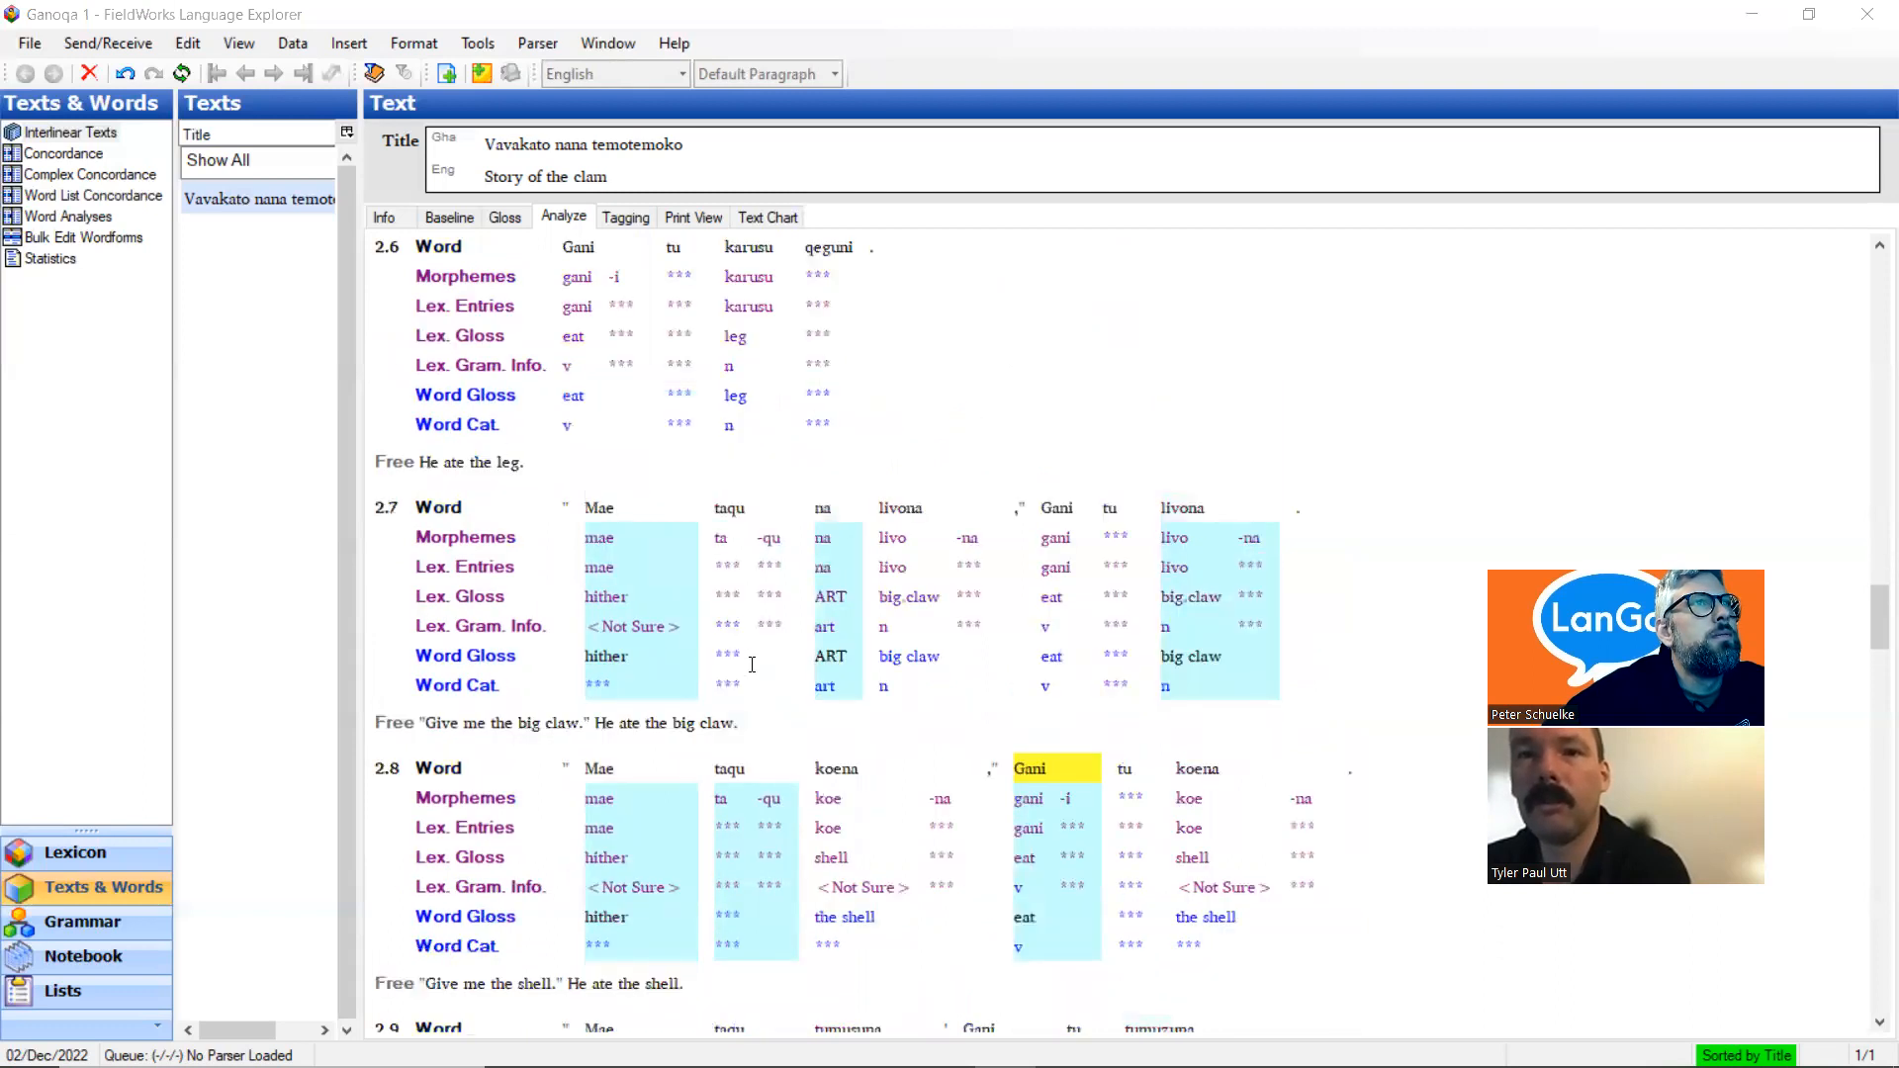
pyautogui.click(749, 661)
pyautogui.write('mine')
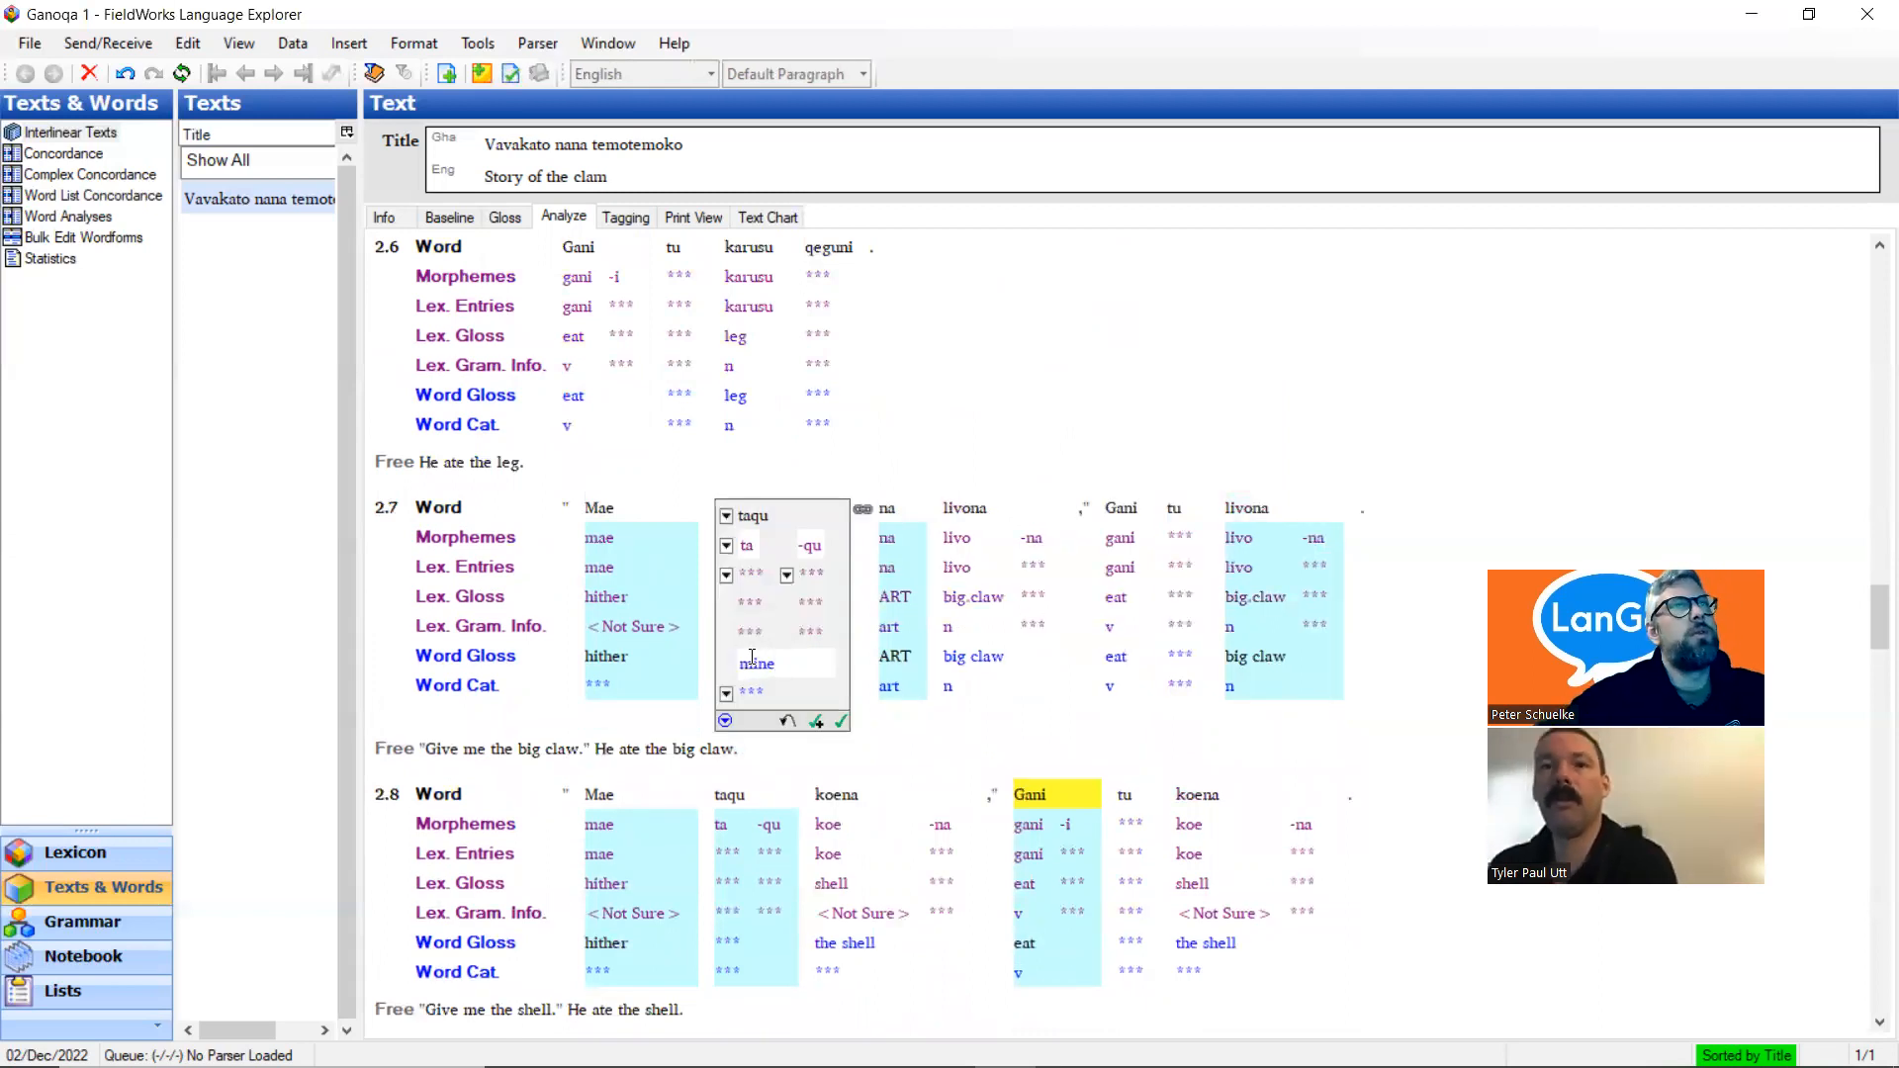
pyautogui.click(762, 751)
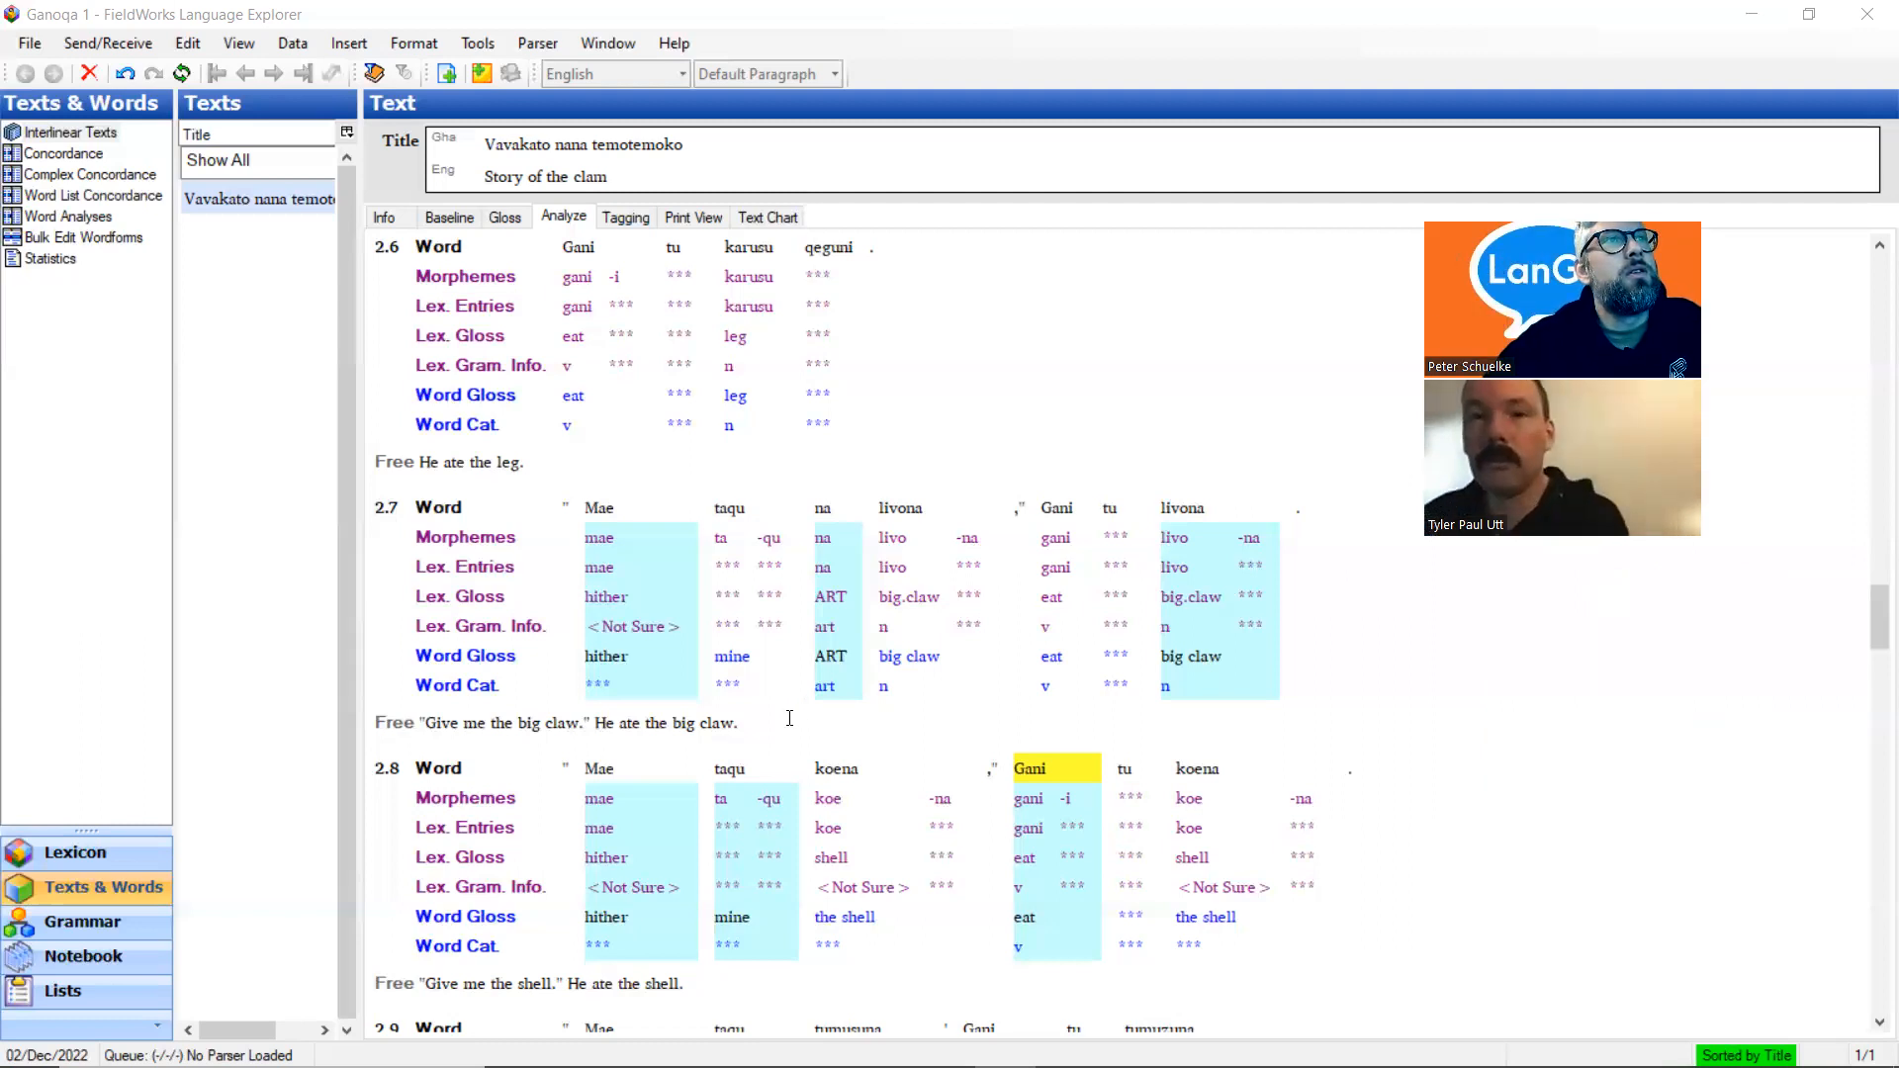
pyautogui.click(790, 718)
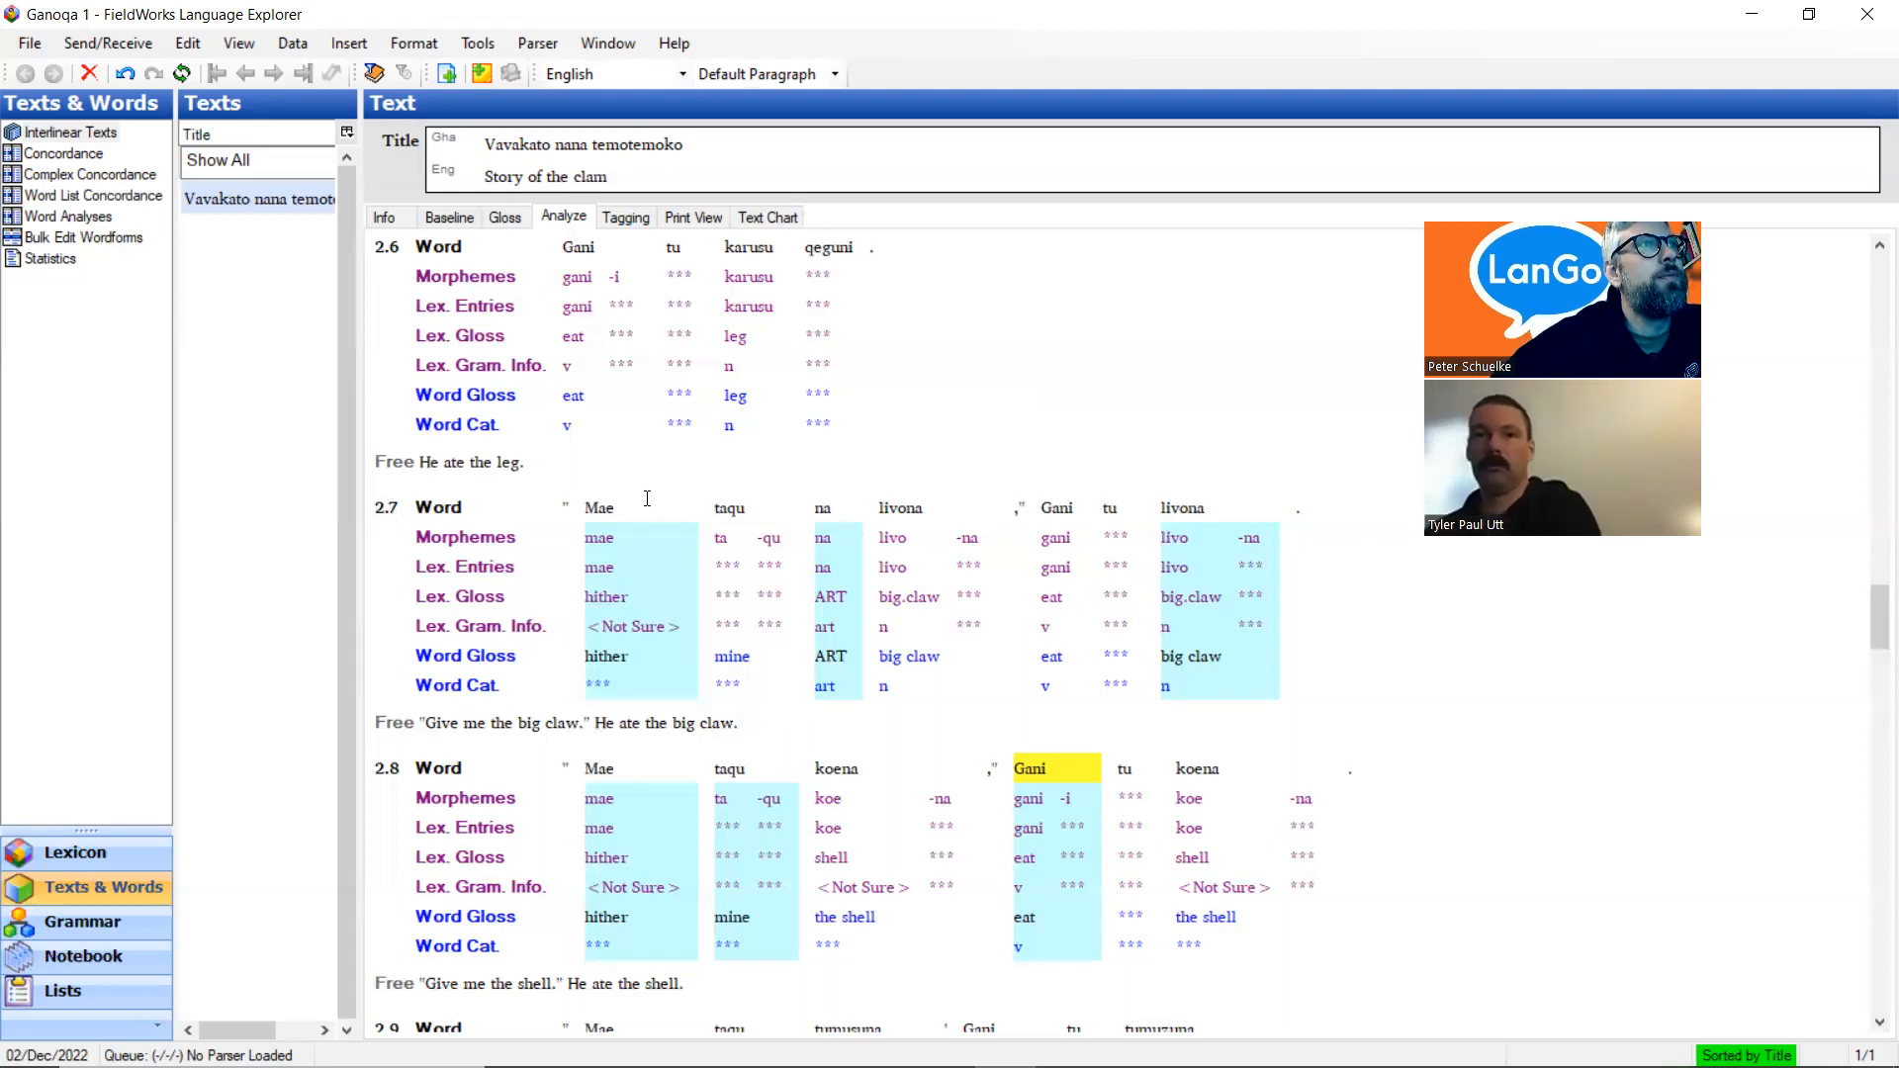
# Examine the glosses and free translations from line 2.1 to 3.1, comparing the repeated Mae taqu and Gani tu phrases
pyautogui.scroll(1, 426, 455)
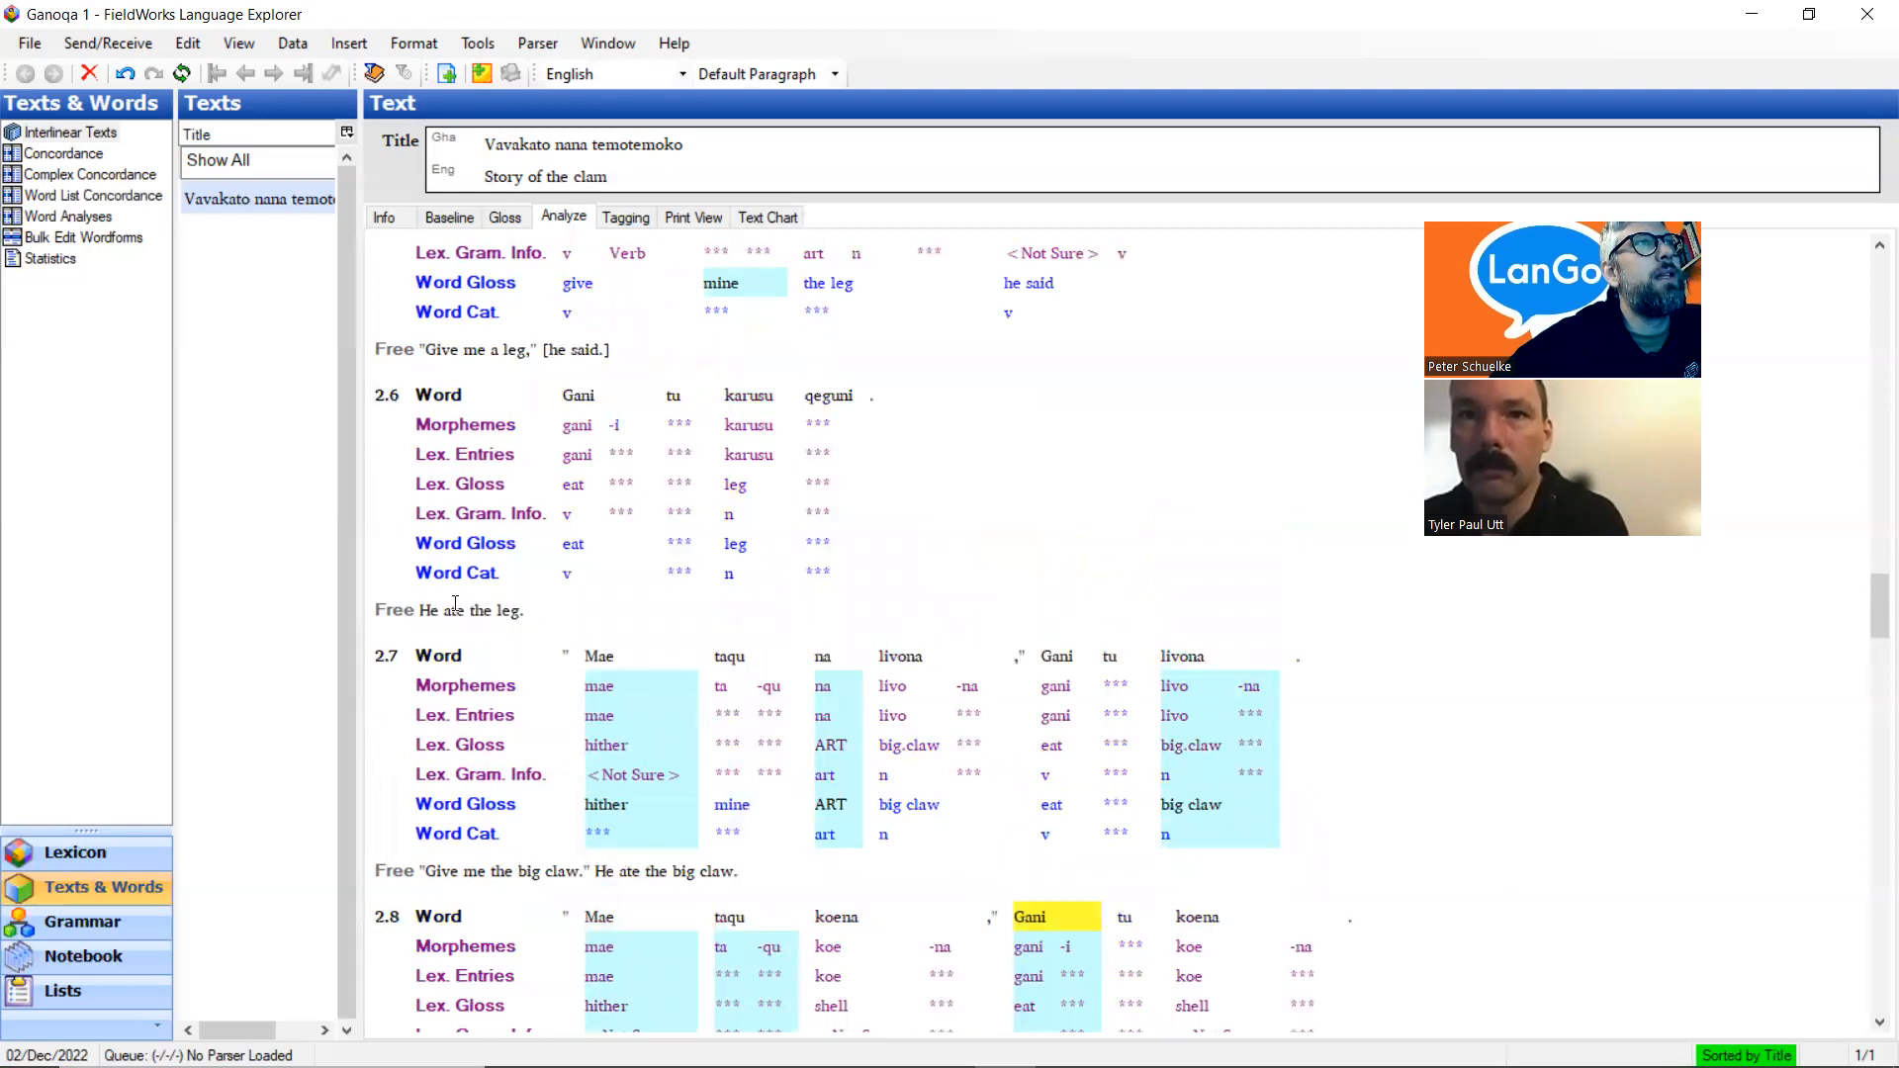
pyautogui.scroll(-1, 653, 445)
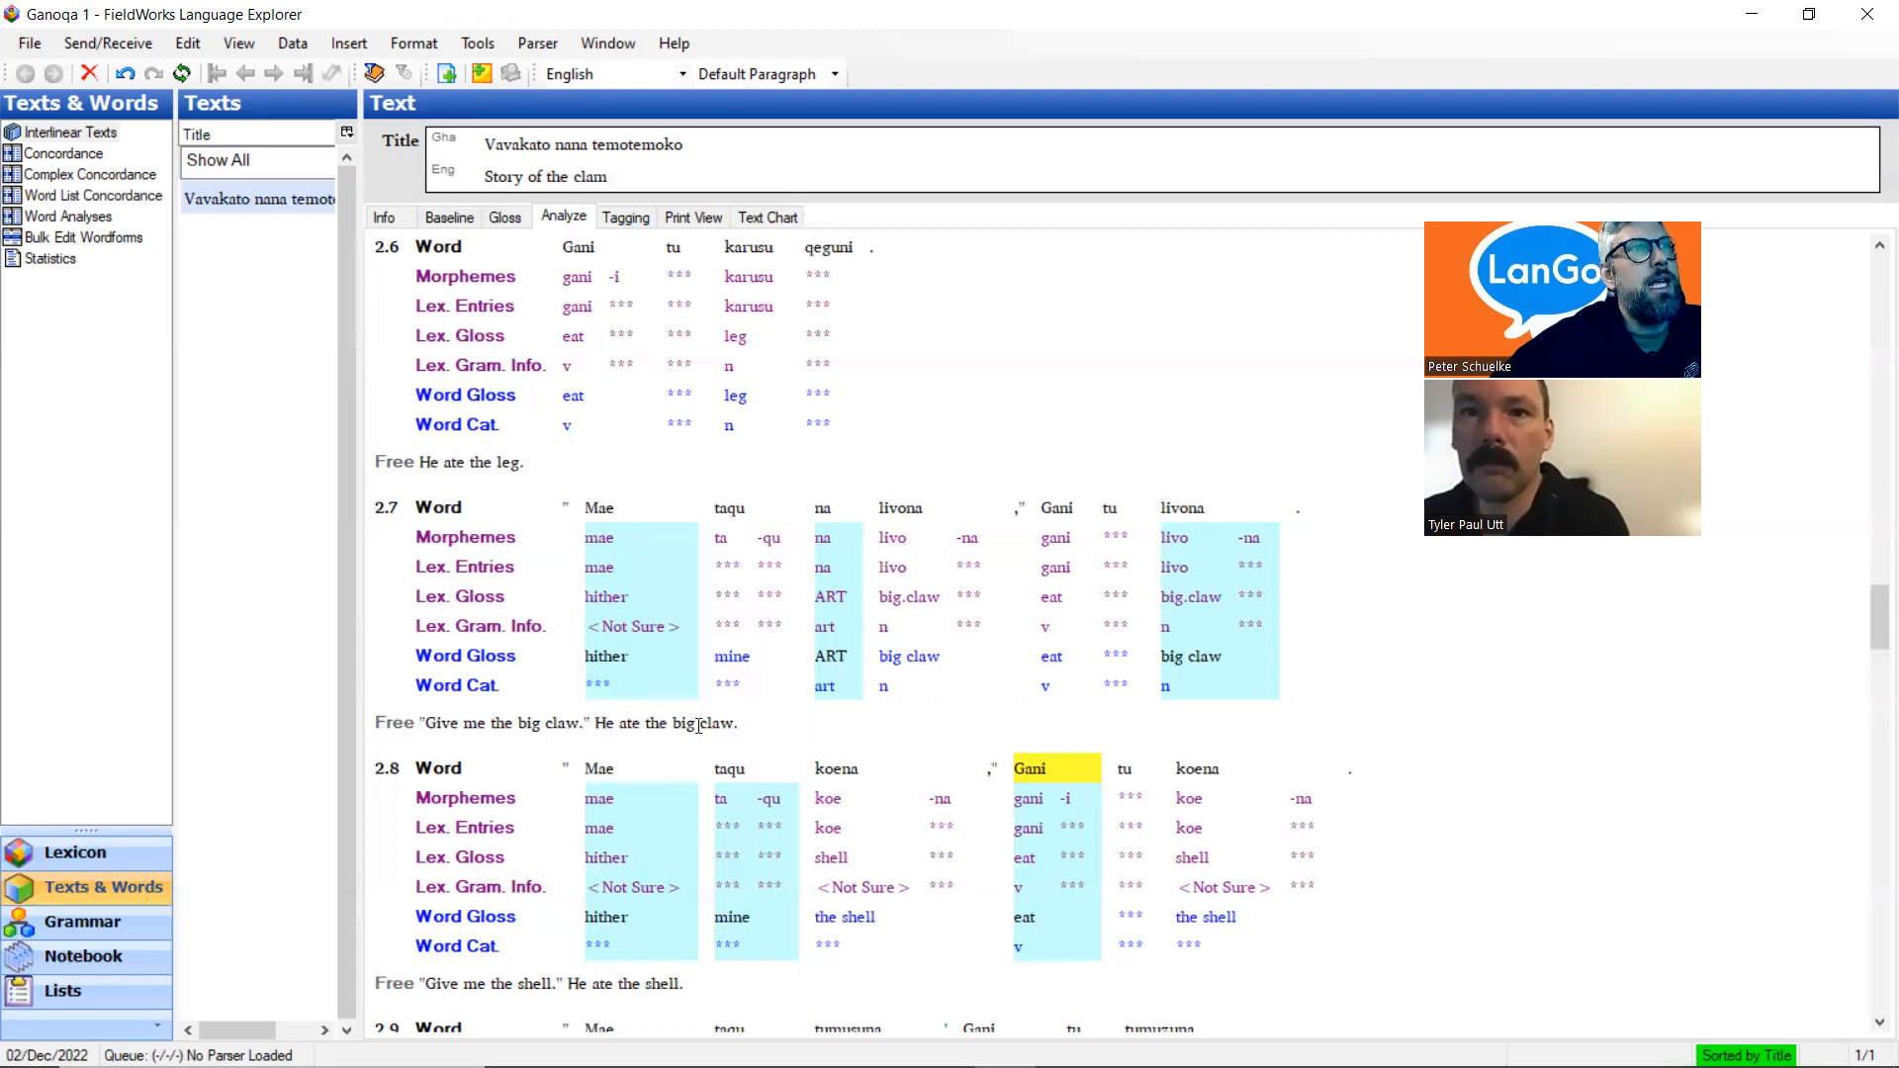
pyautogui.scroll(-3, 784, 726)
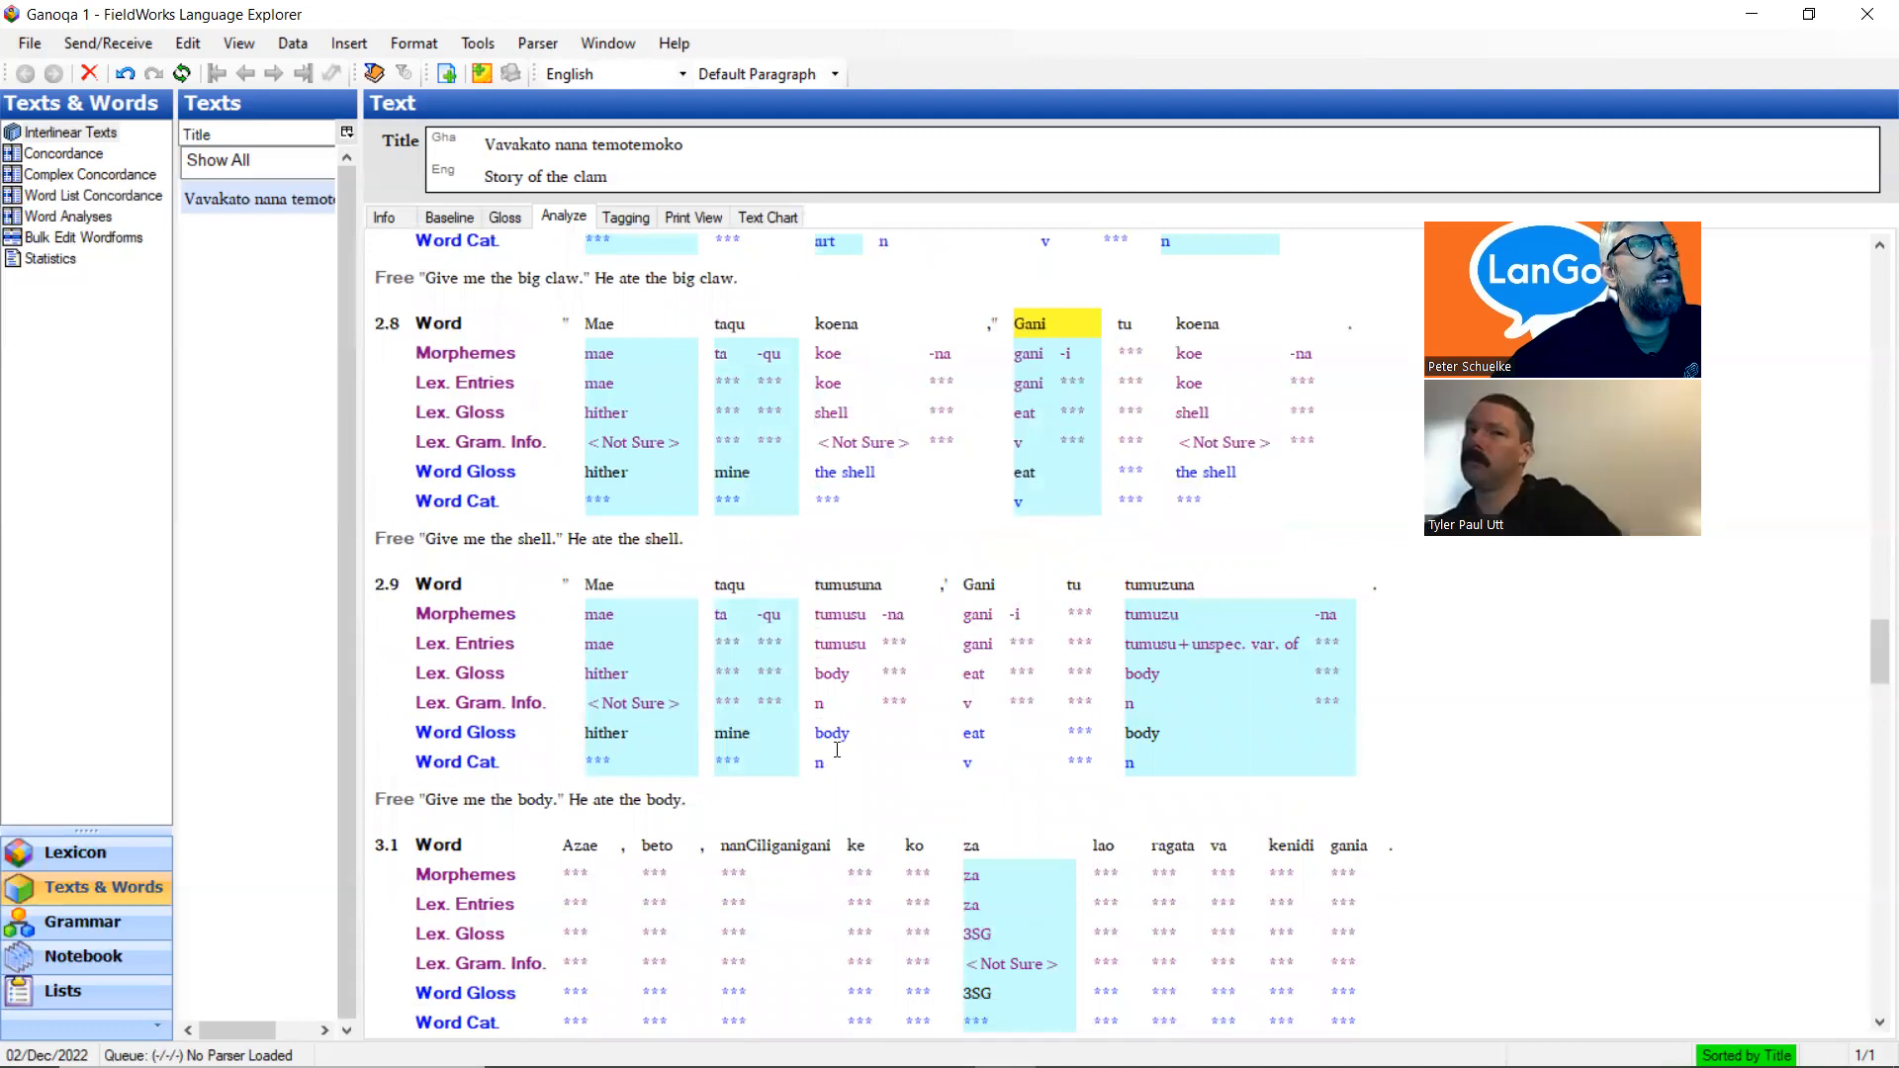
pyautogui.scroll(-2, 613, 718)
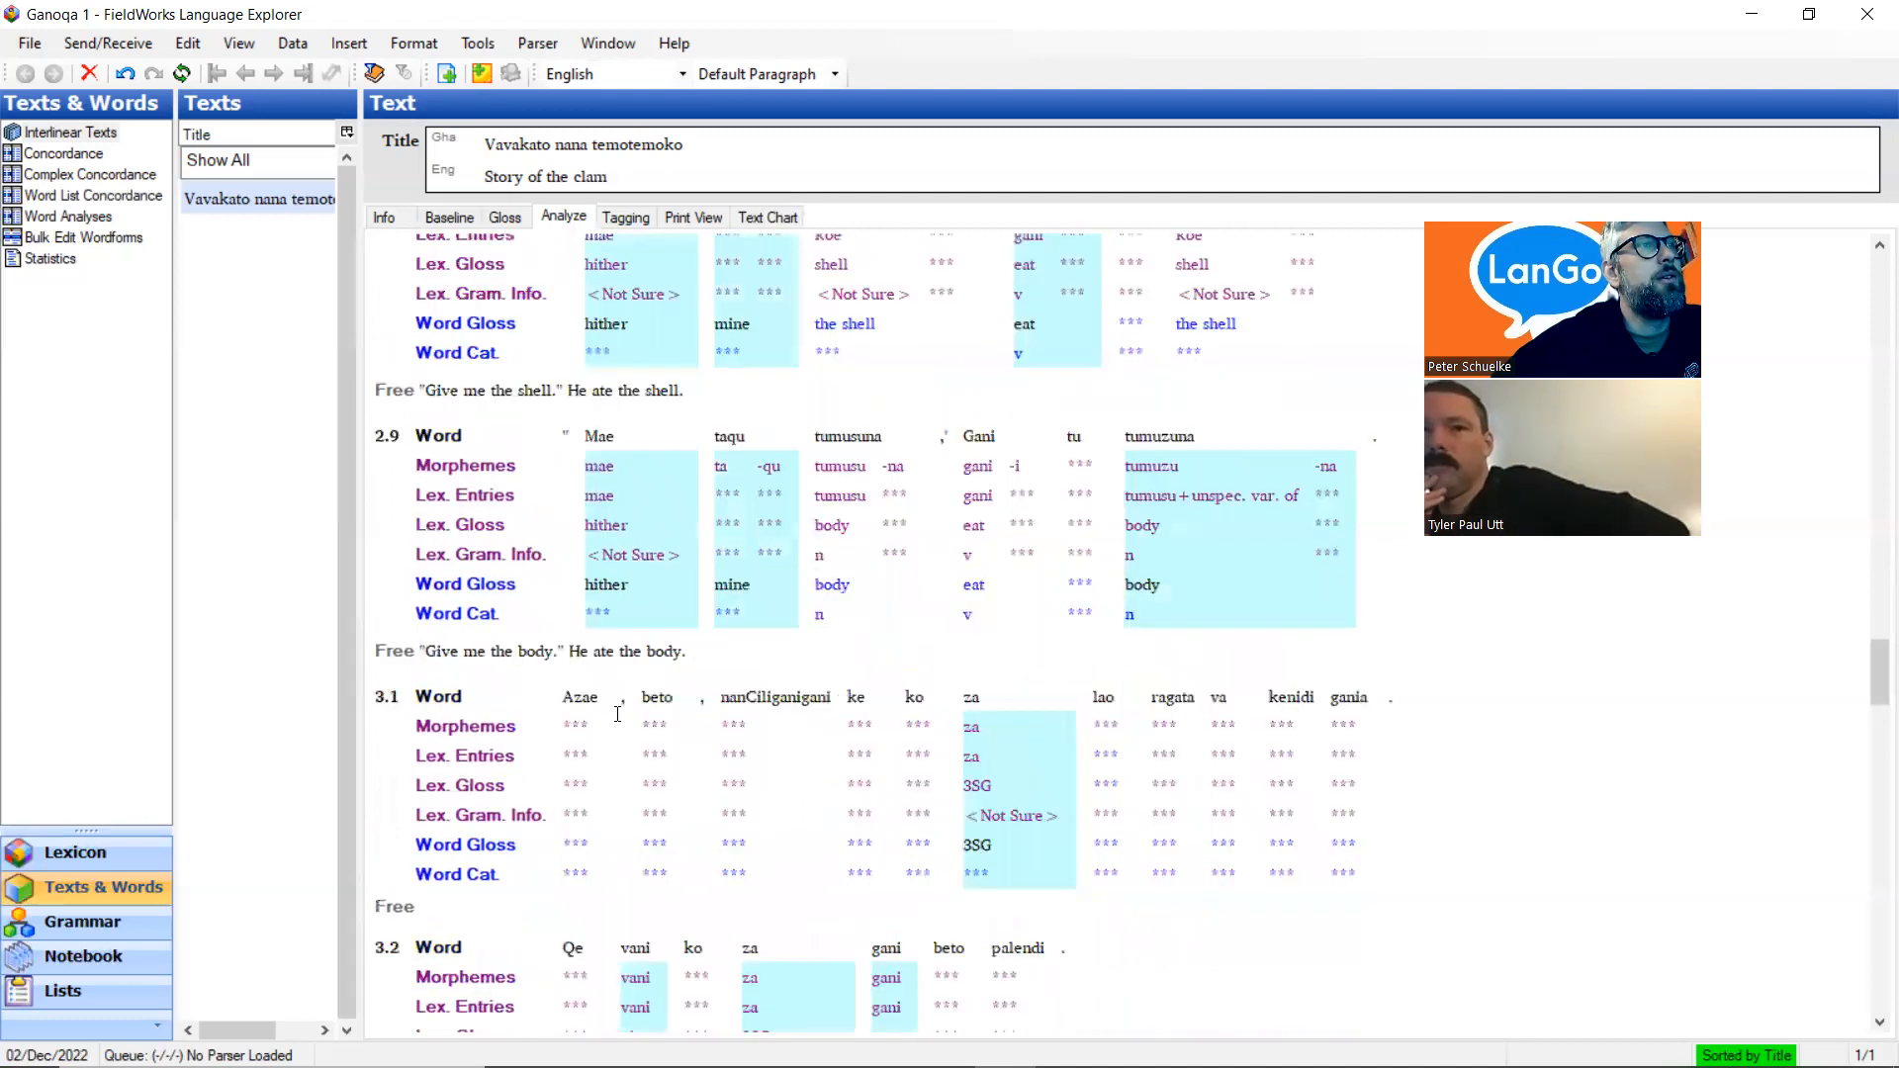
pyautogui.scroll(1, 606, 678)
pyautogui.scroll(6, 606, 674)
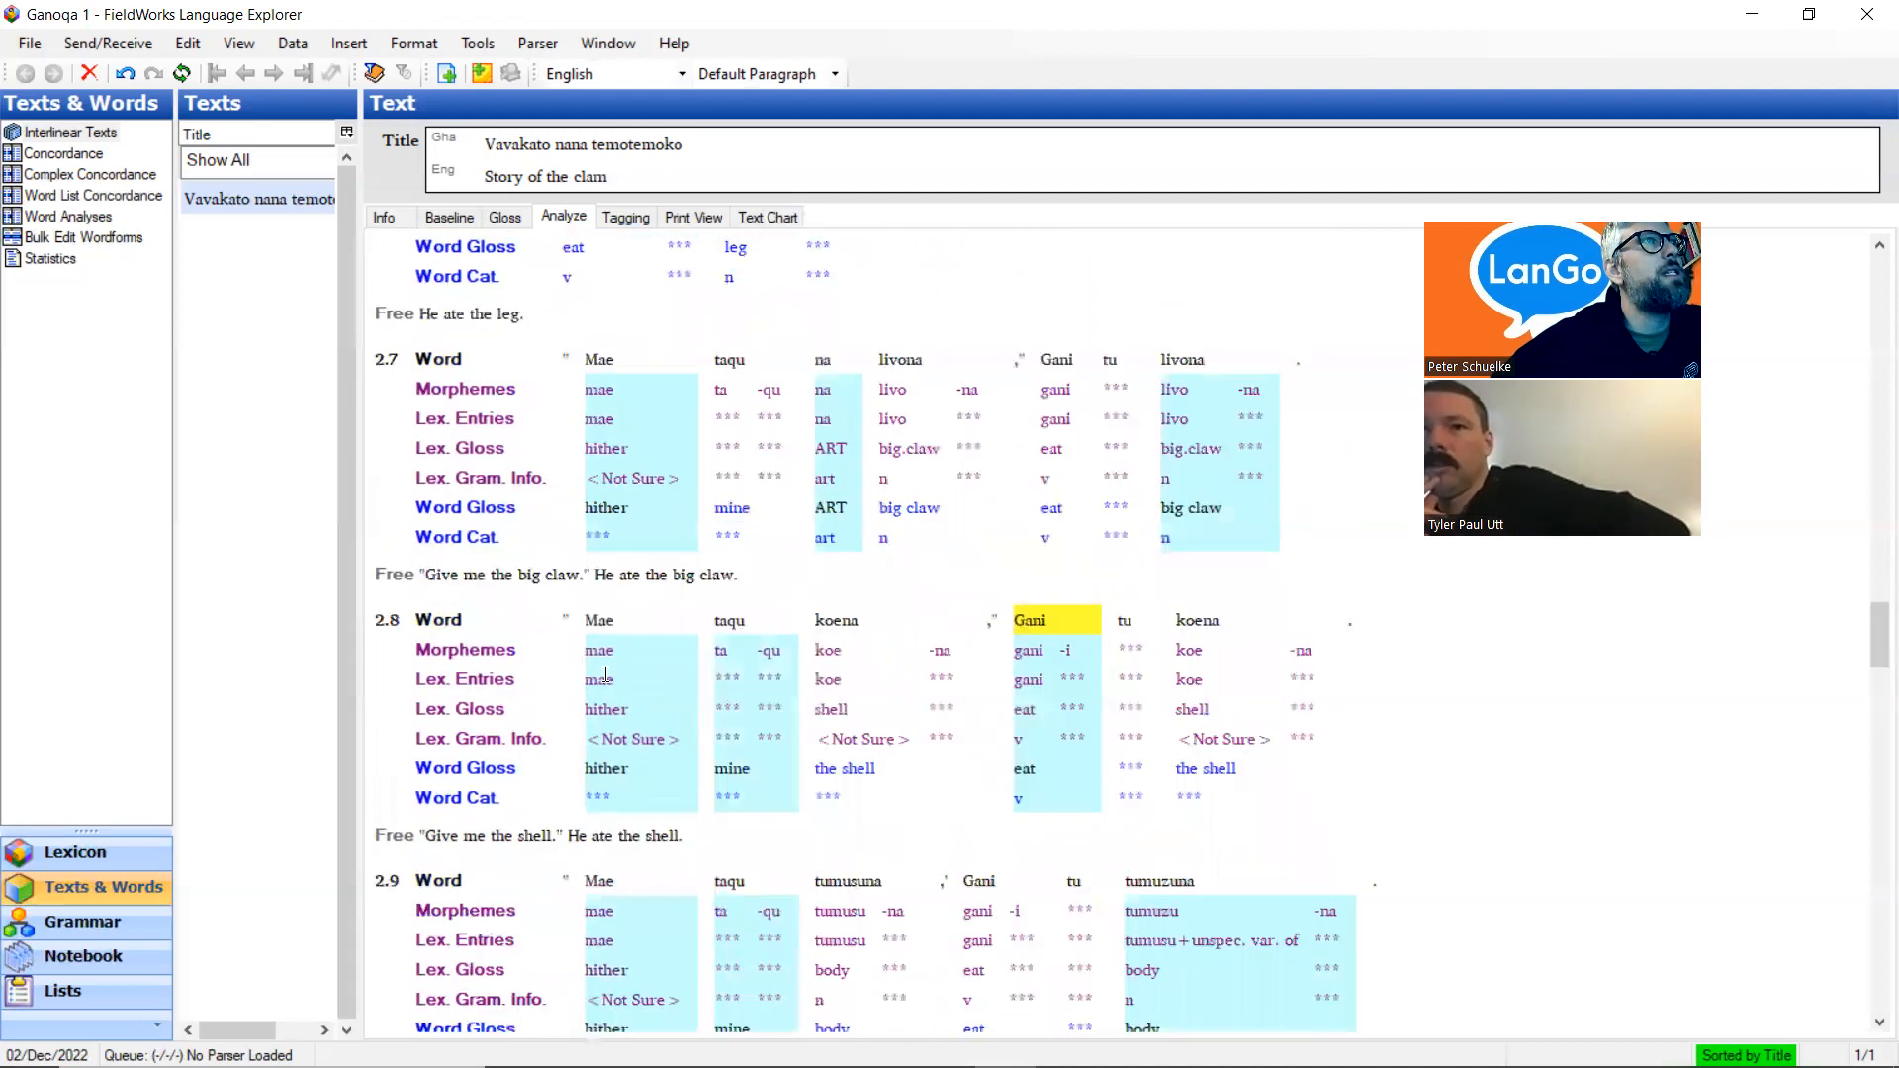
pyautogui.scroll(5, 606, 674)
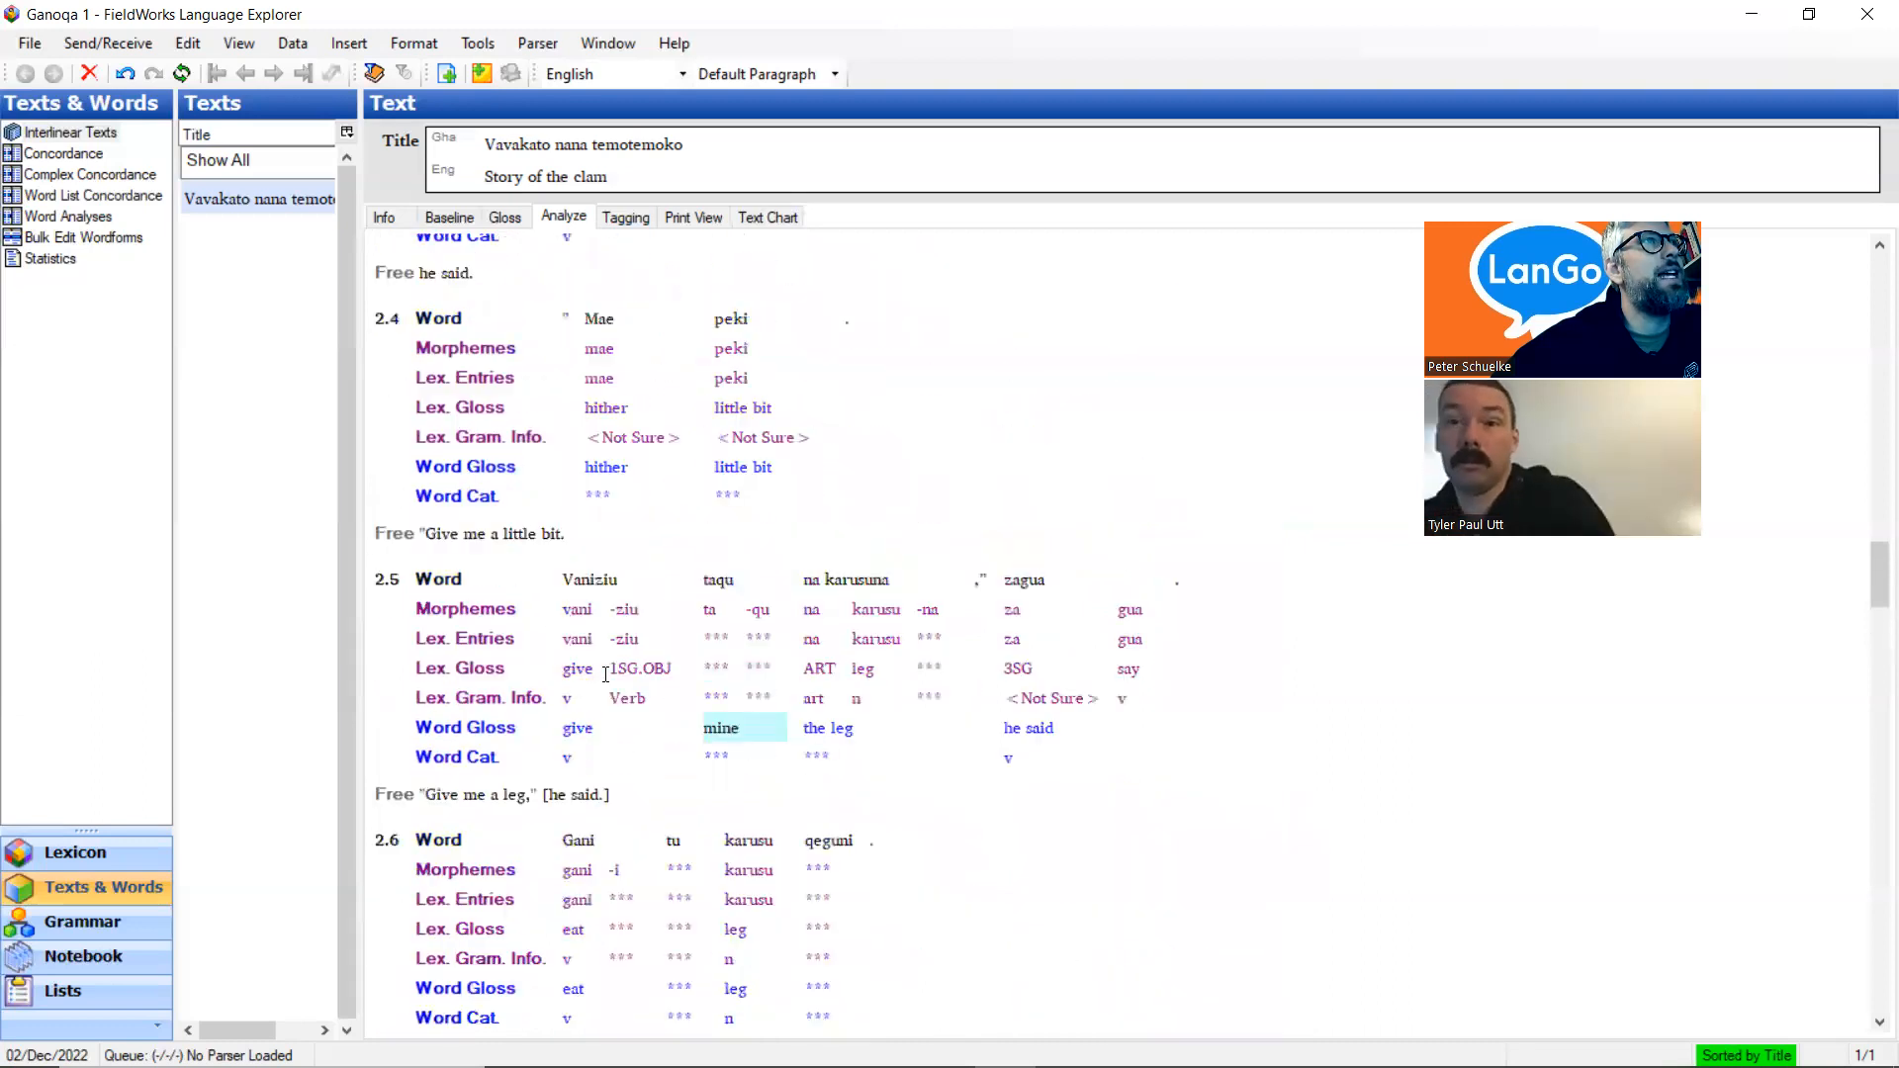
pyautogui.scroll(2, 606, 673)
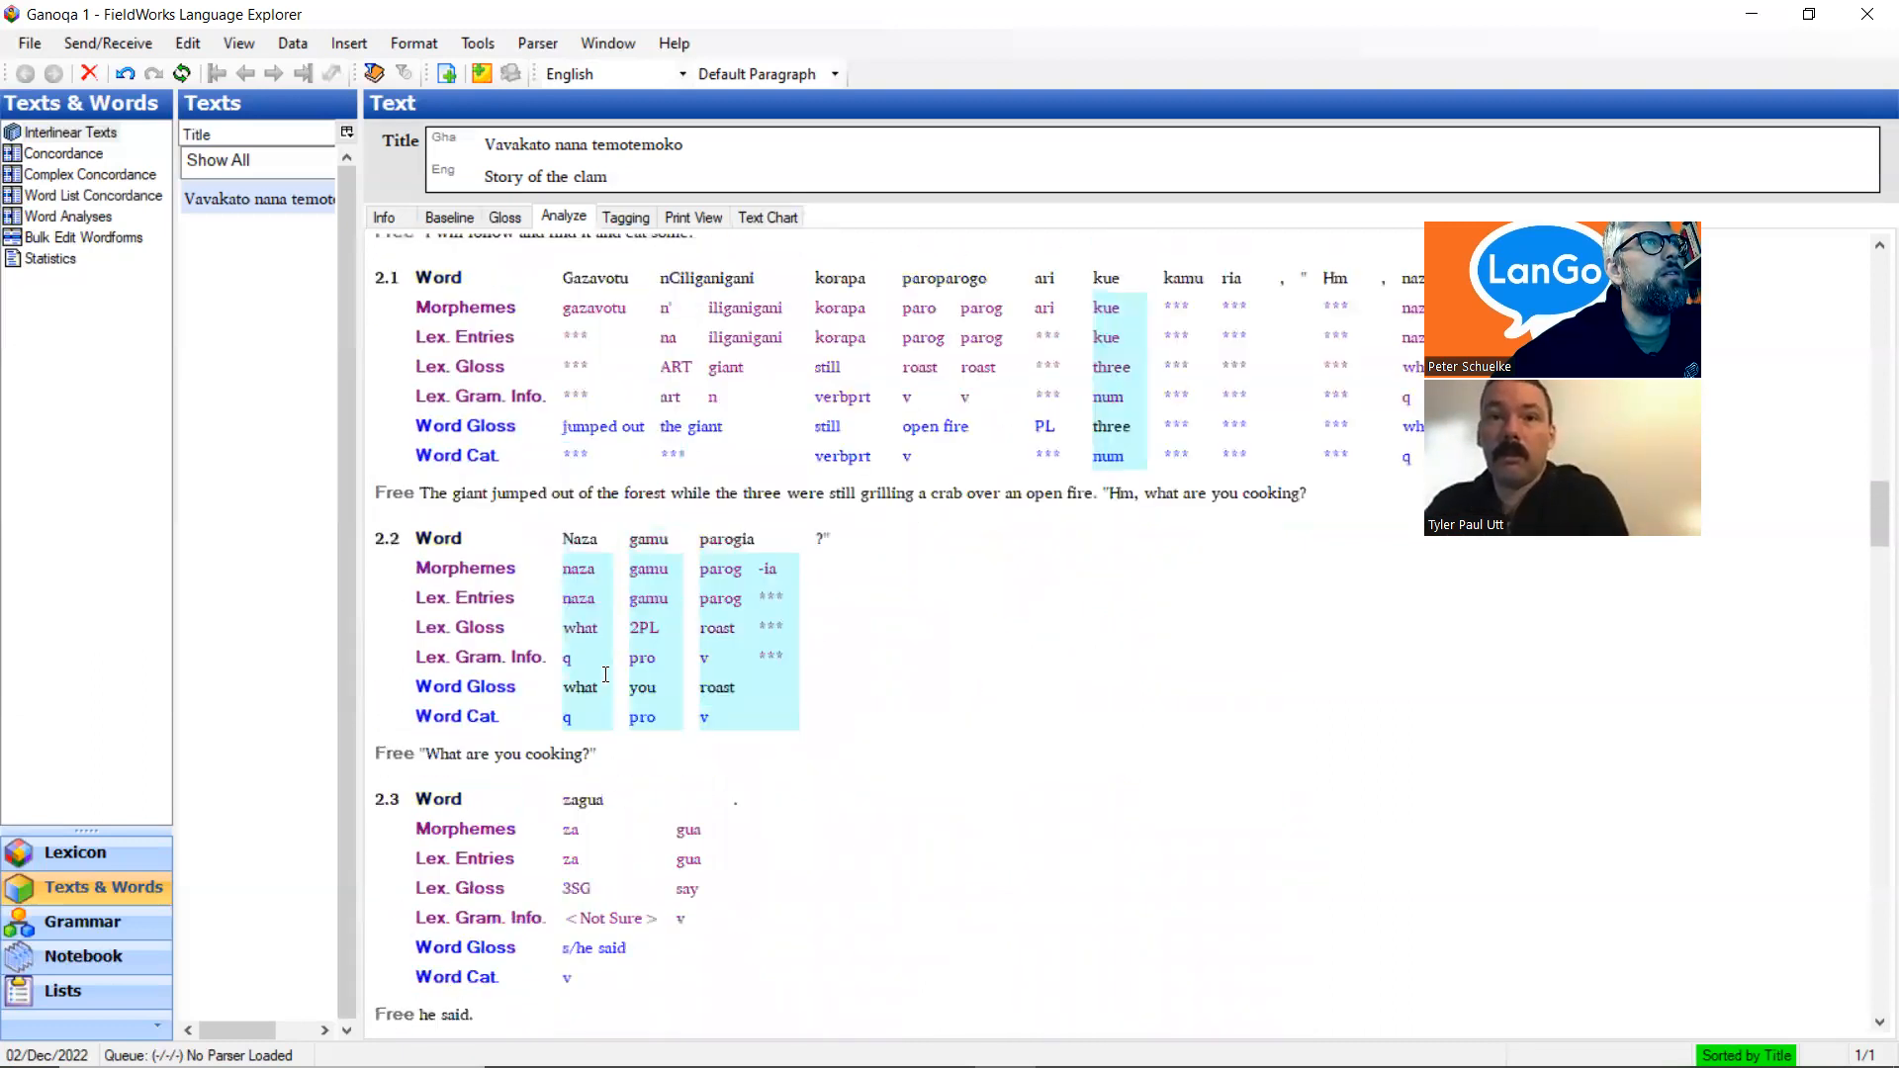
pyautogui.scroll(-1, 607, 674)
pyautogui.scroll(-10, 606, 674)
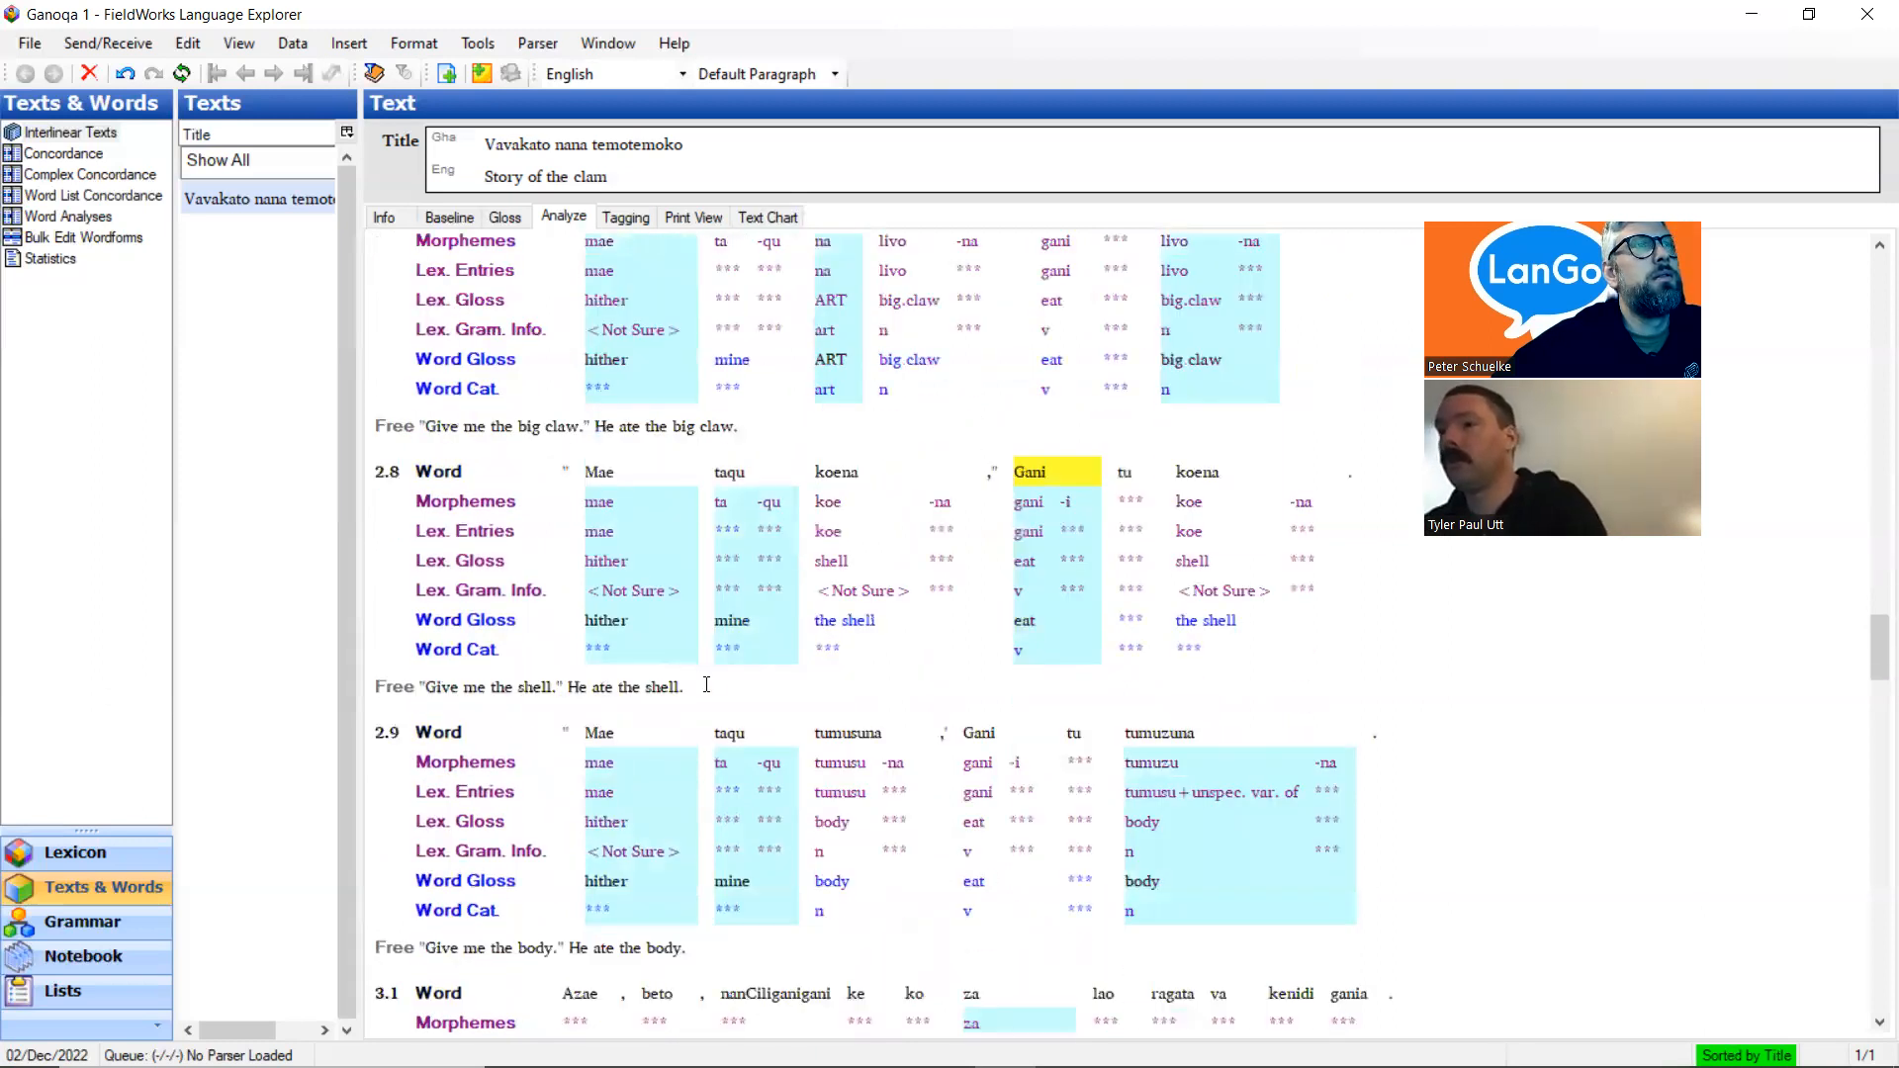
pyautogui.click(746, 697)
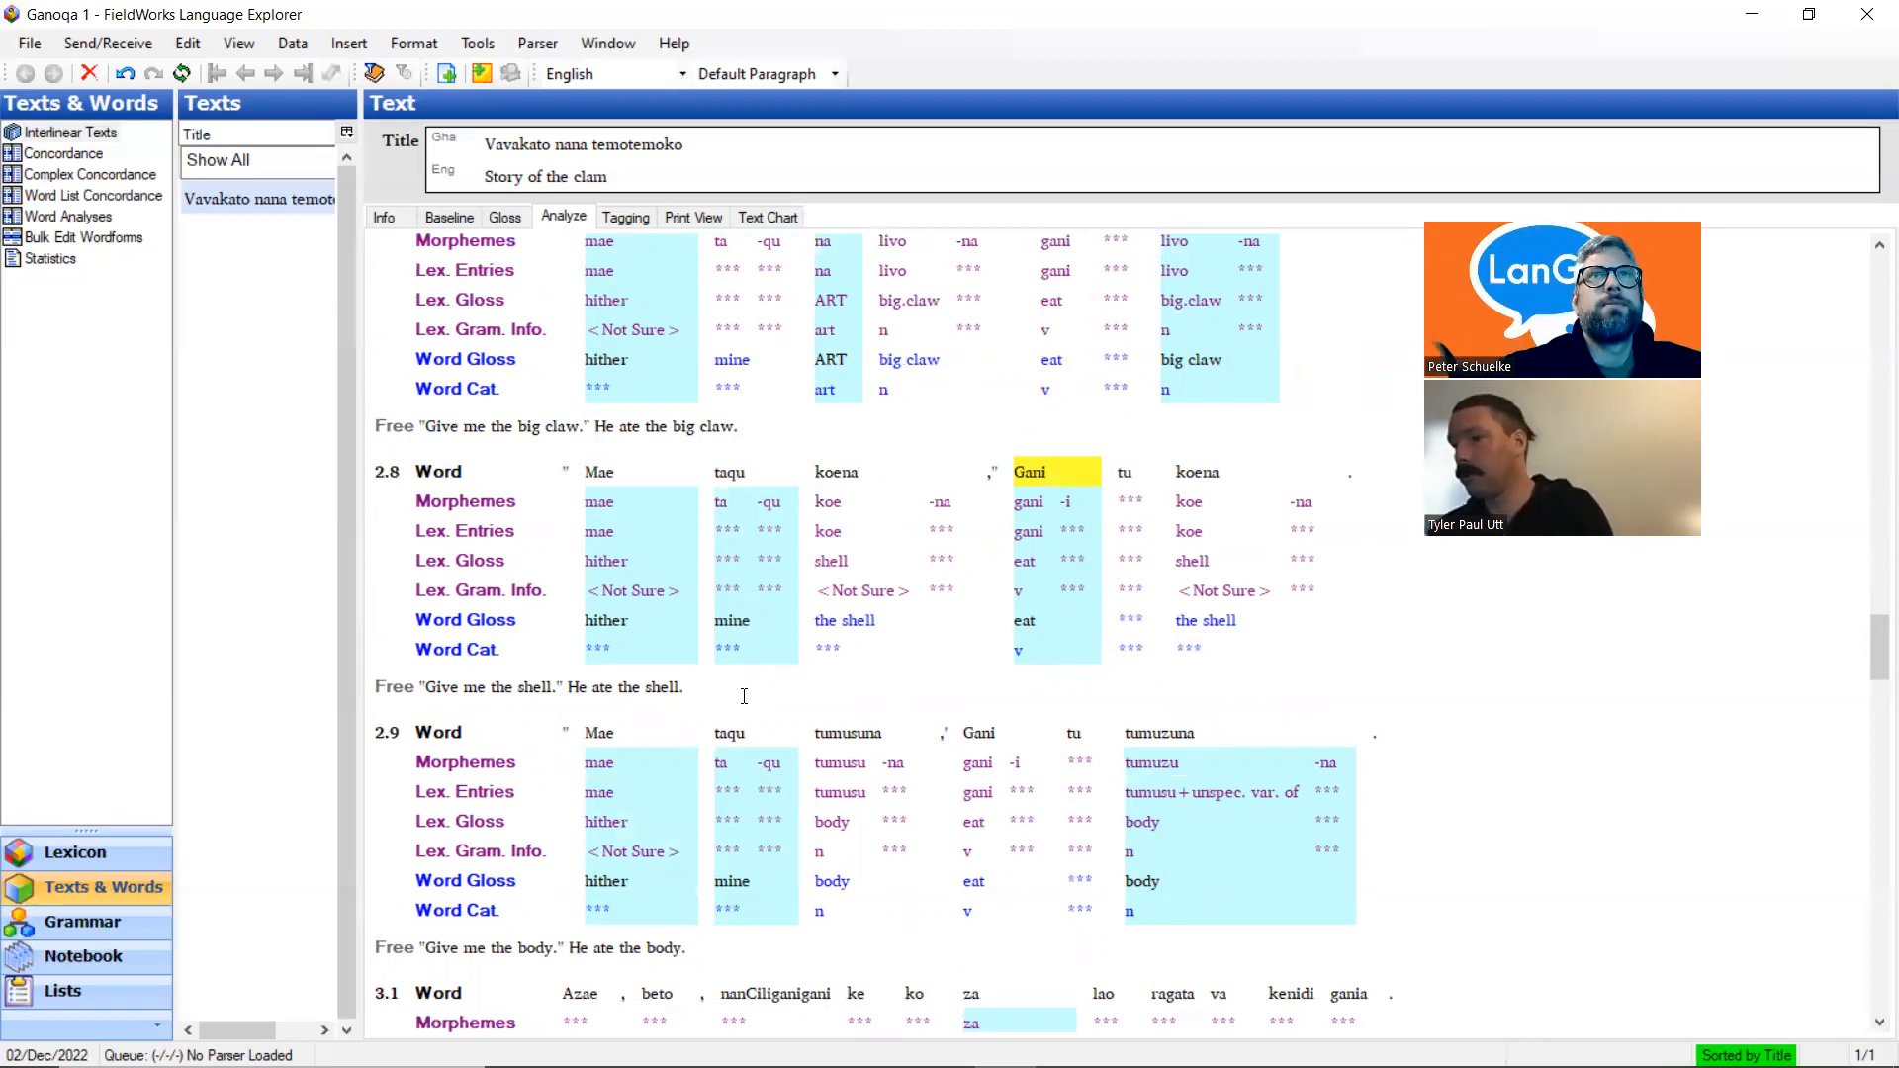
# Switch to the Story of the Clam spreadsheet in Chrome and search it for "tu"
pyautogui.moveTo(764, 1030)
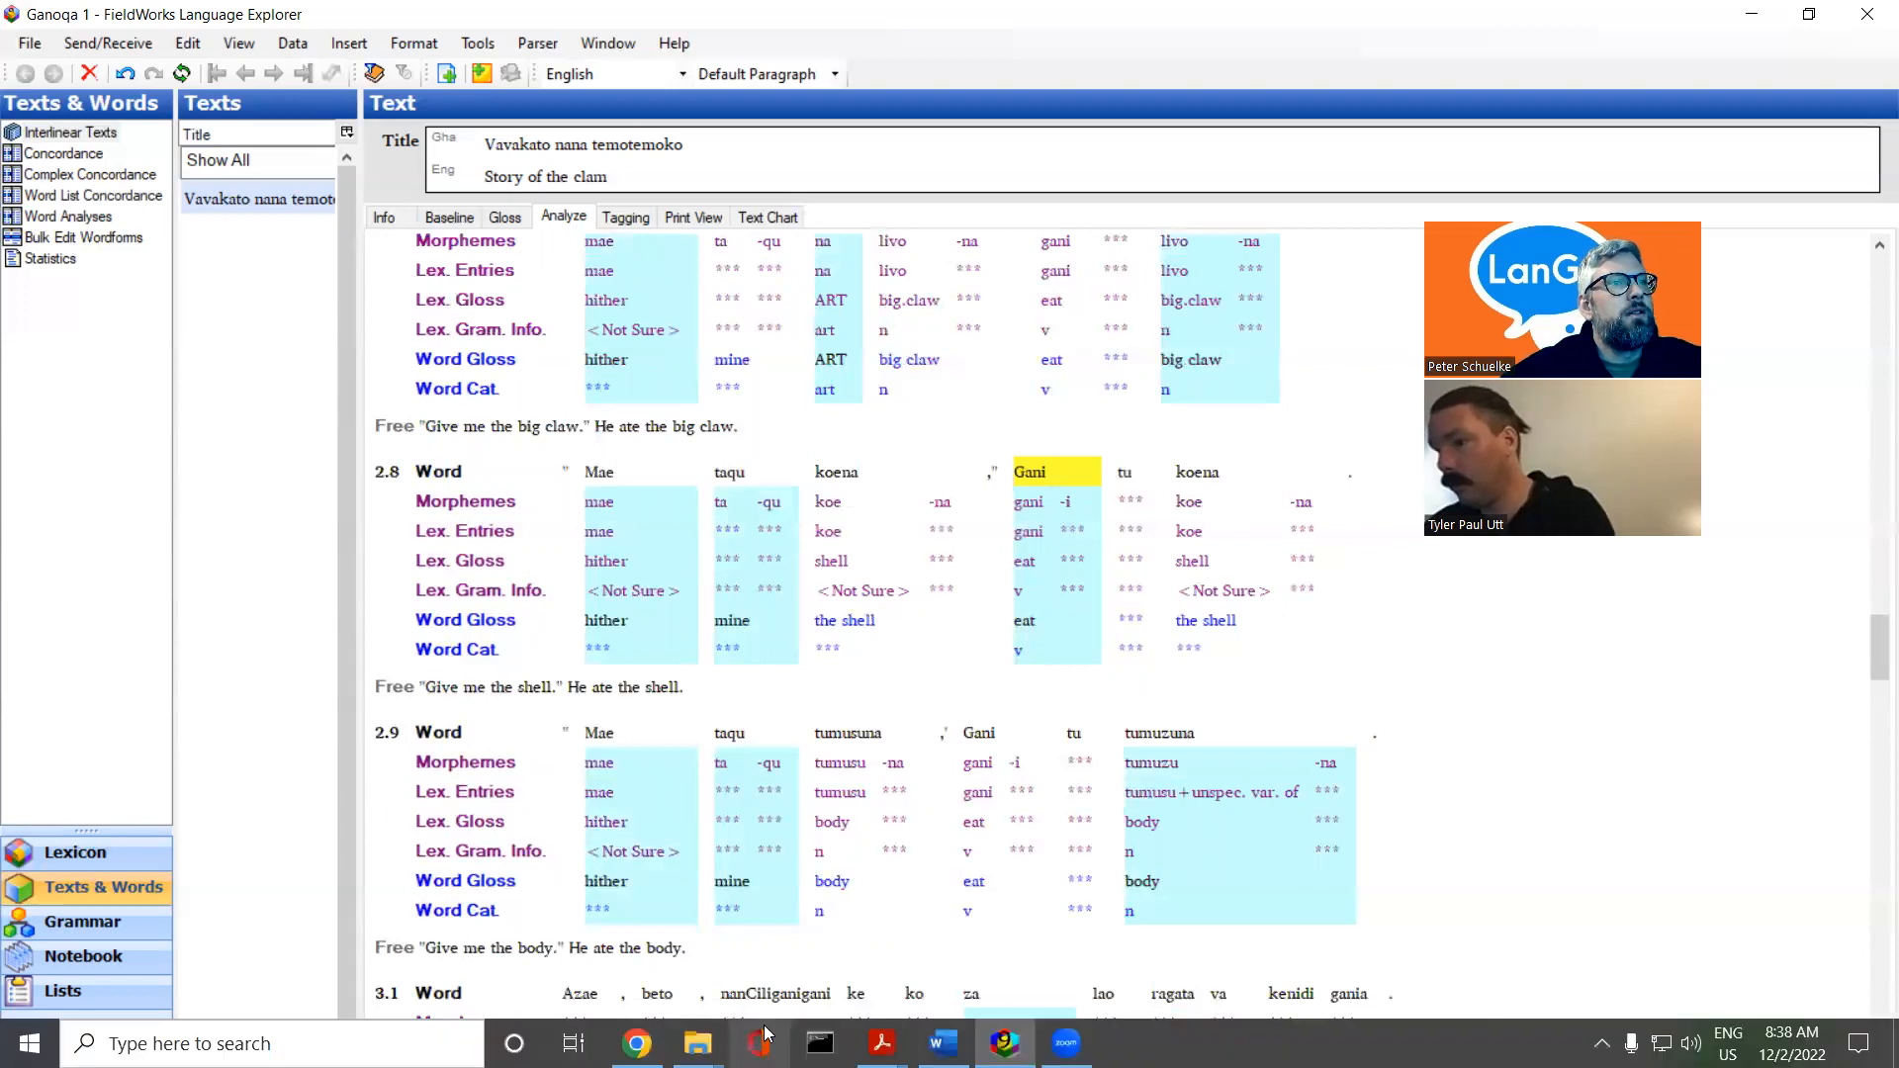
pyautogui.click(636, 1043)
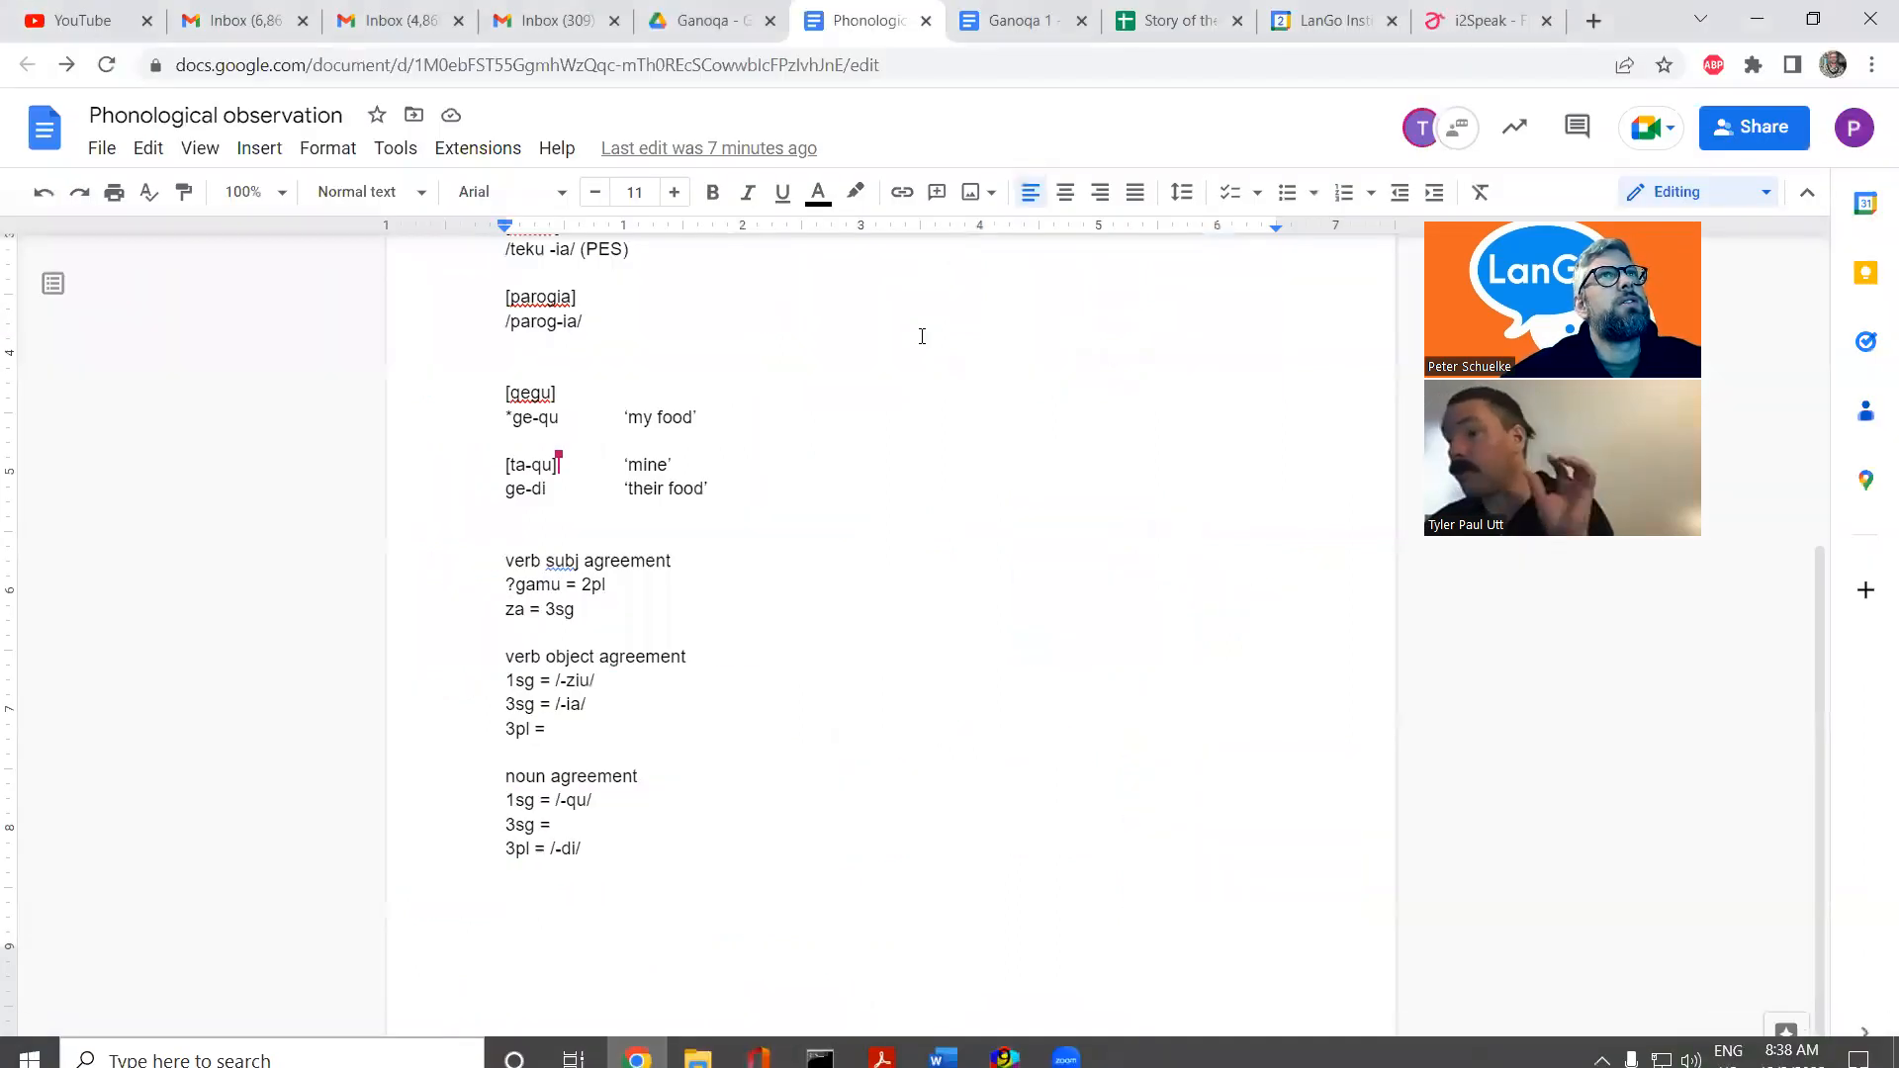
pyautogui.click(1171, 29)
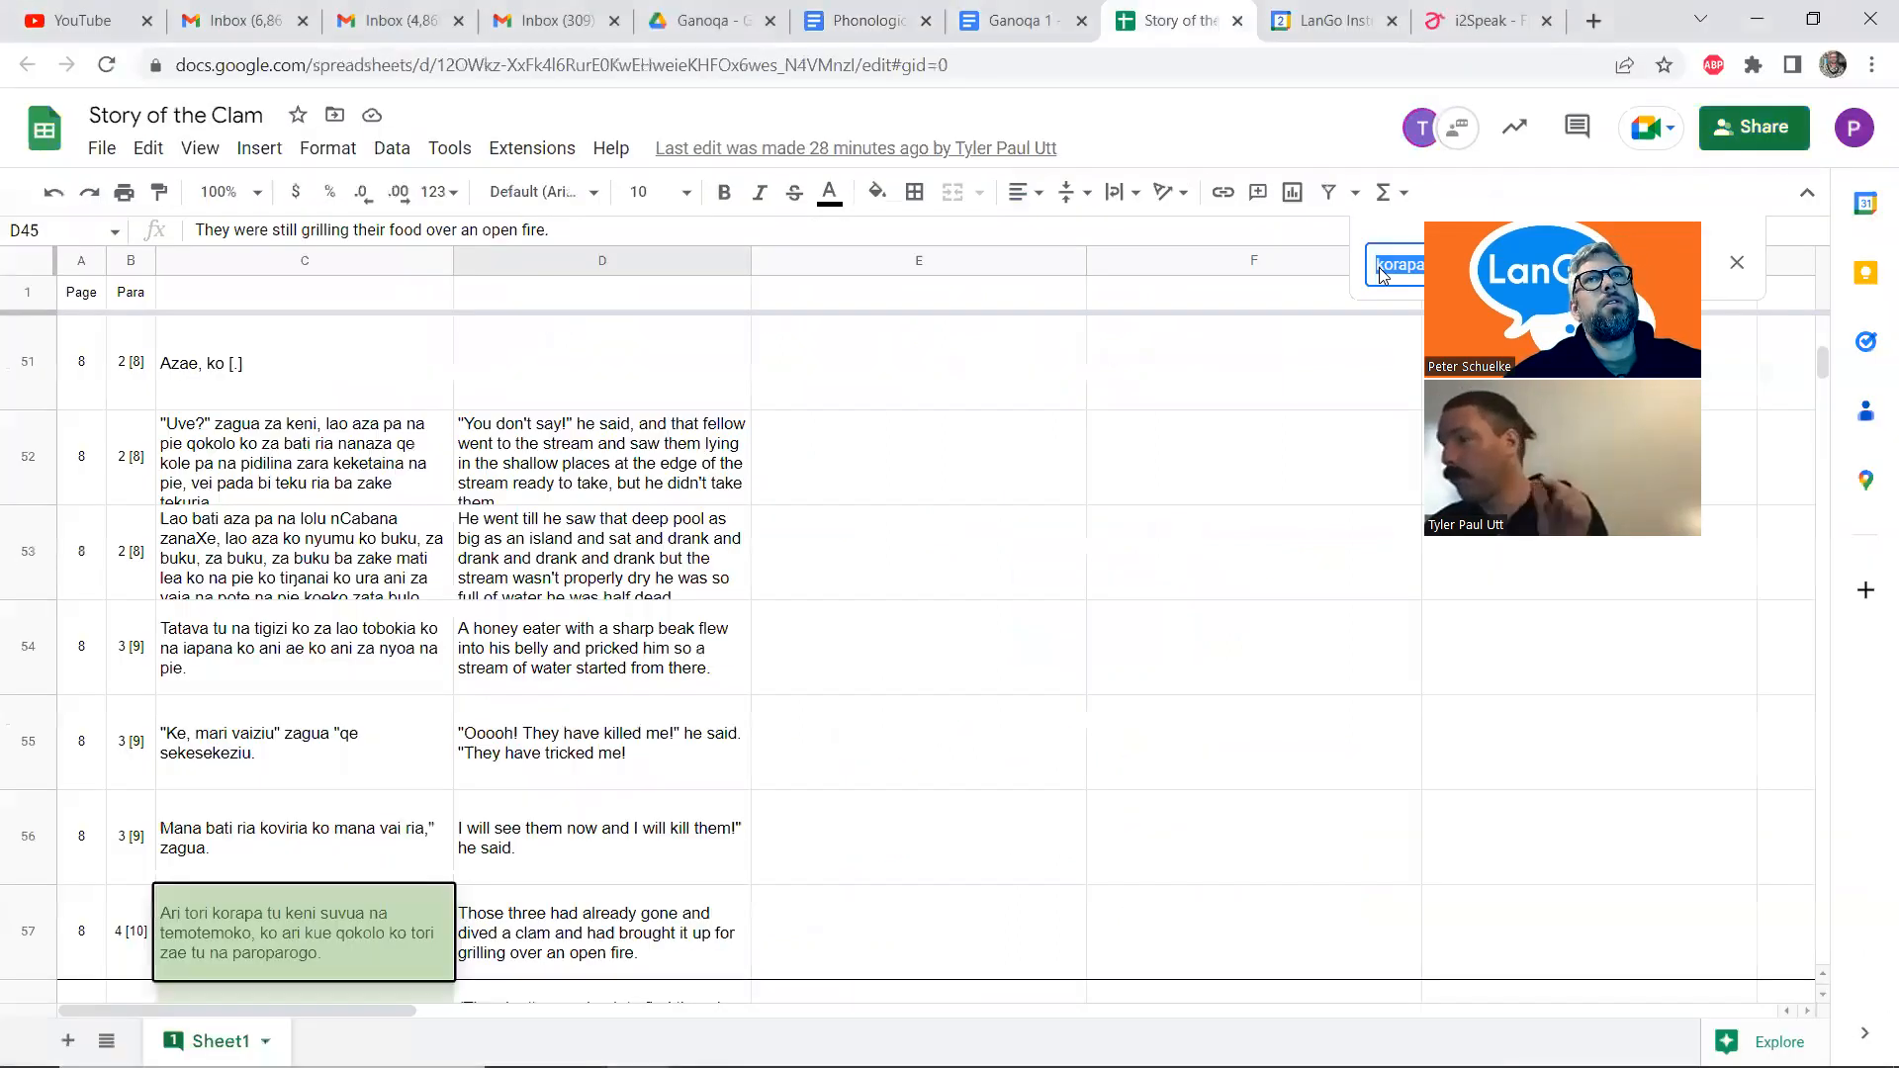
pyautogui.press('BackSpace')
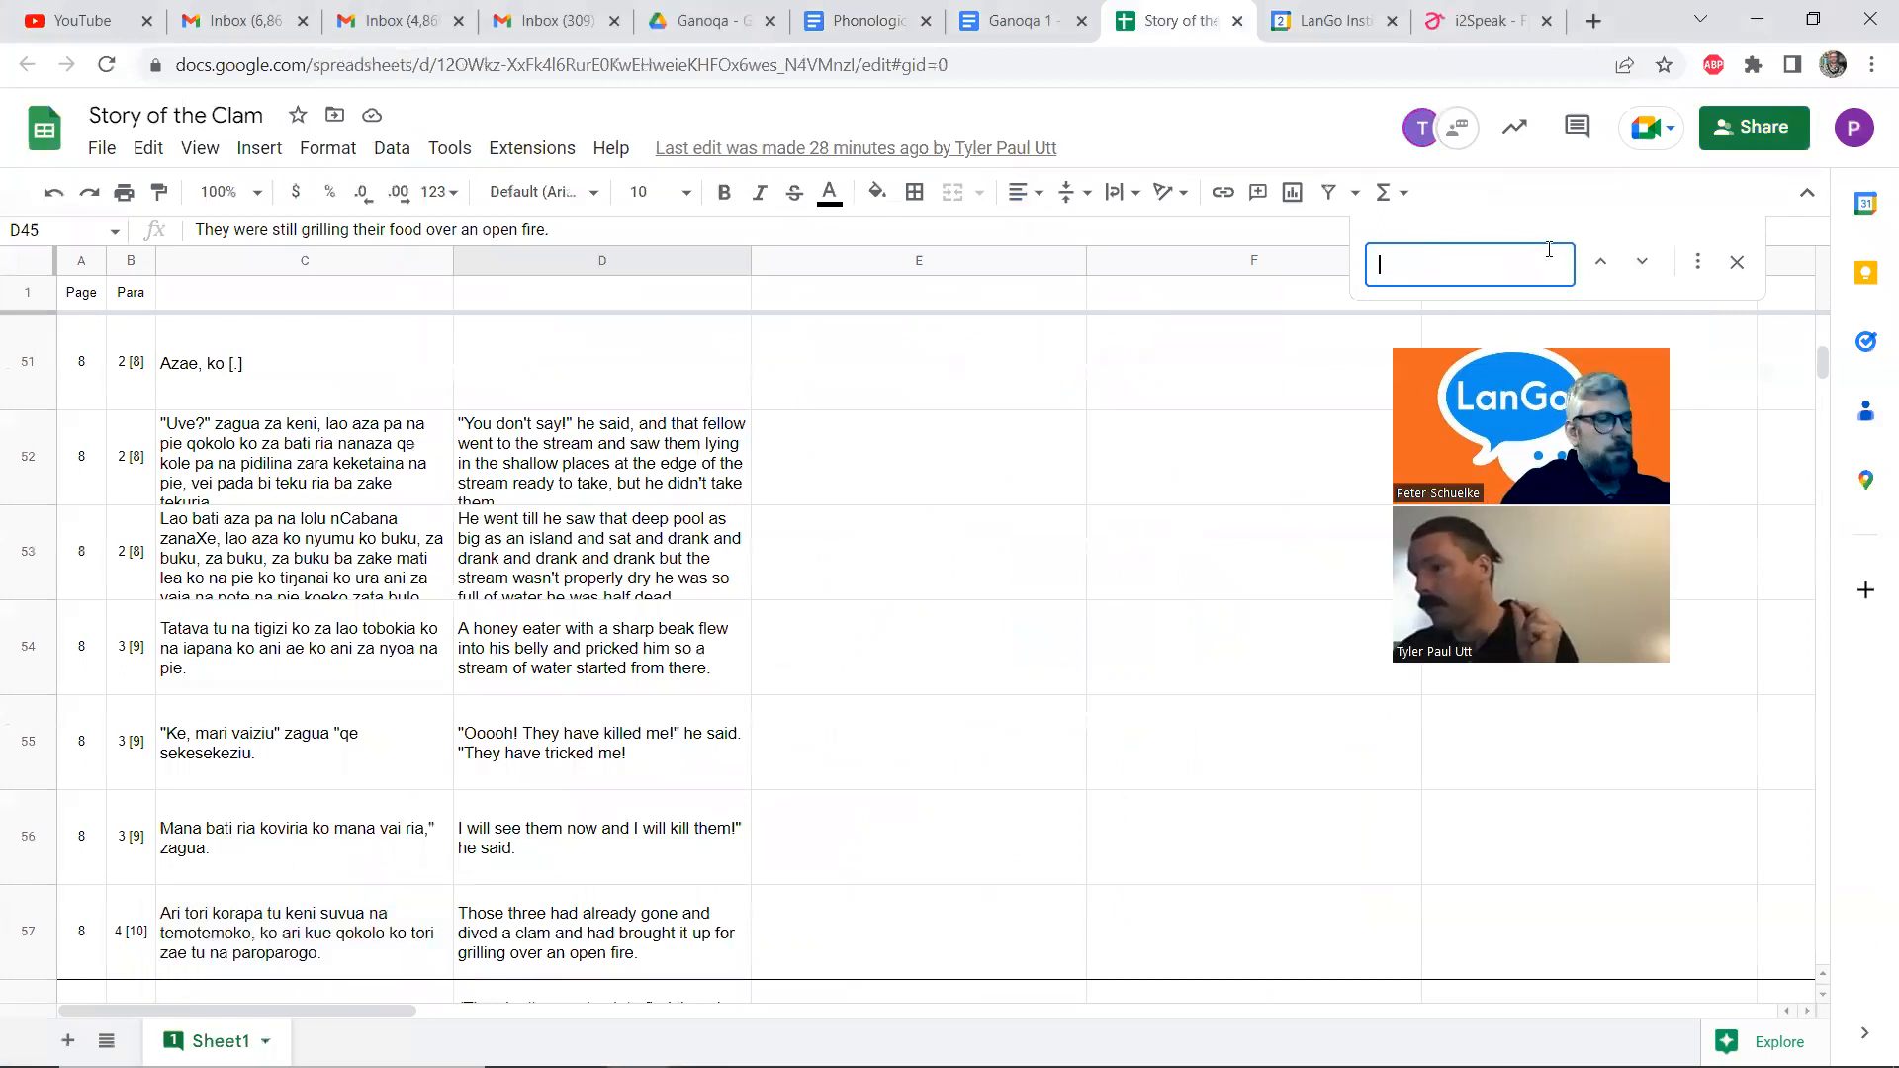
pyautogui.write('tu')
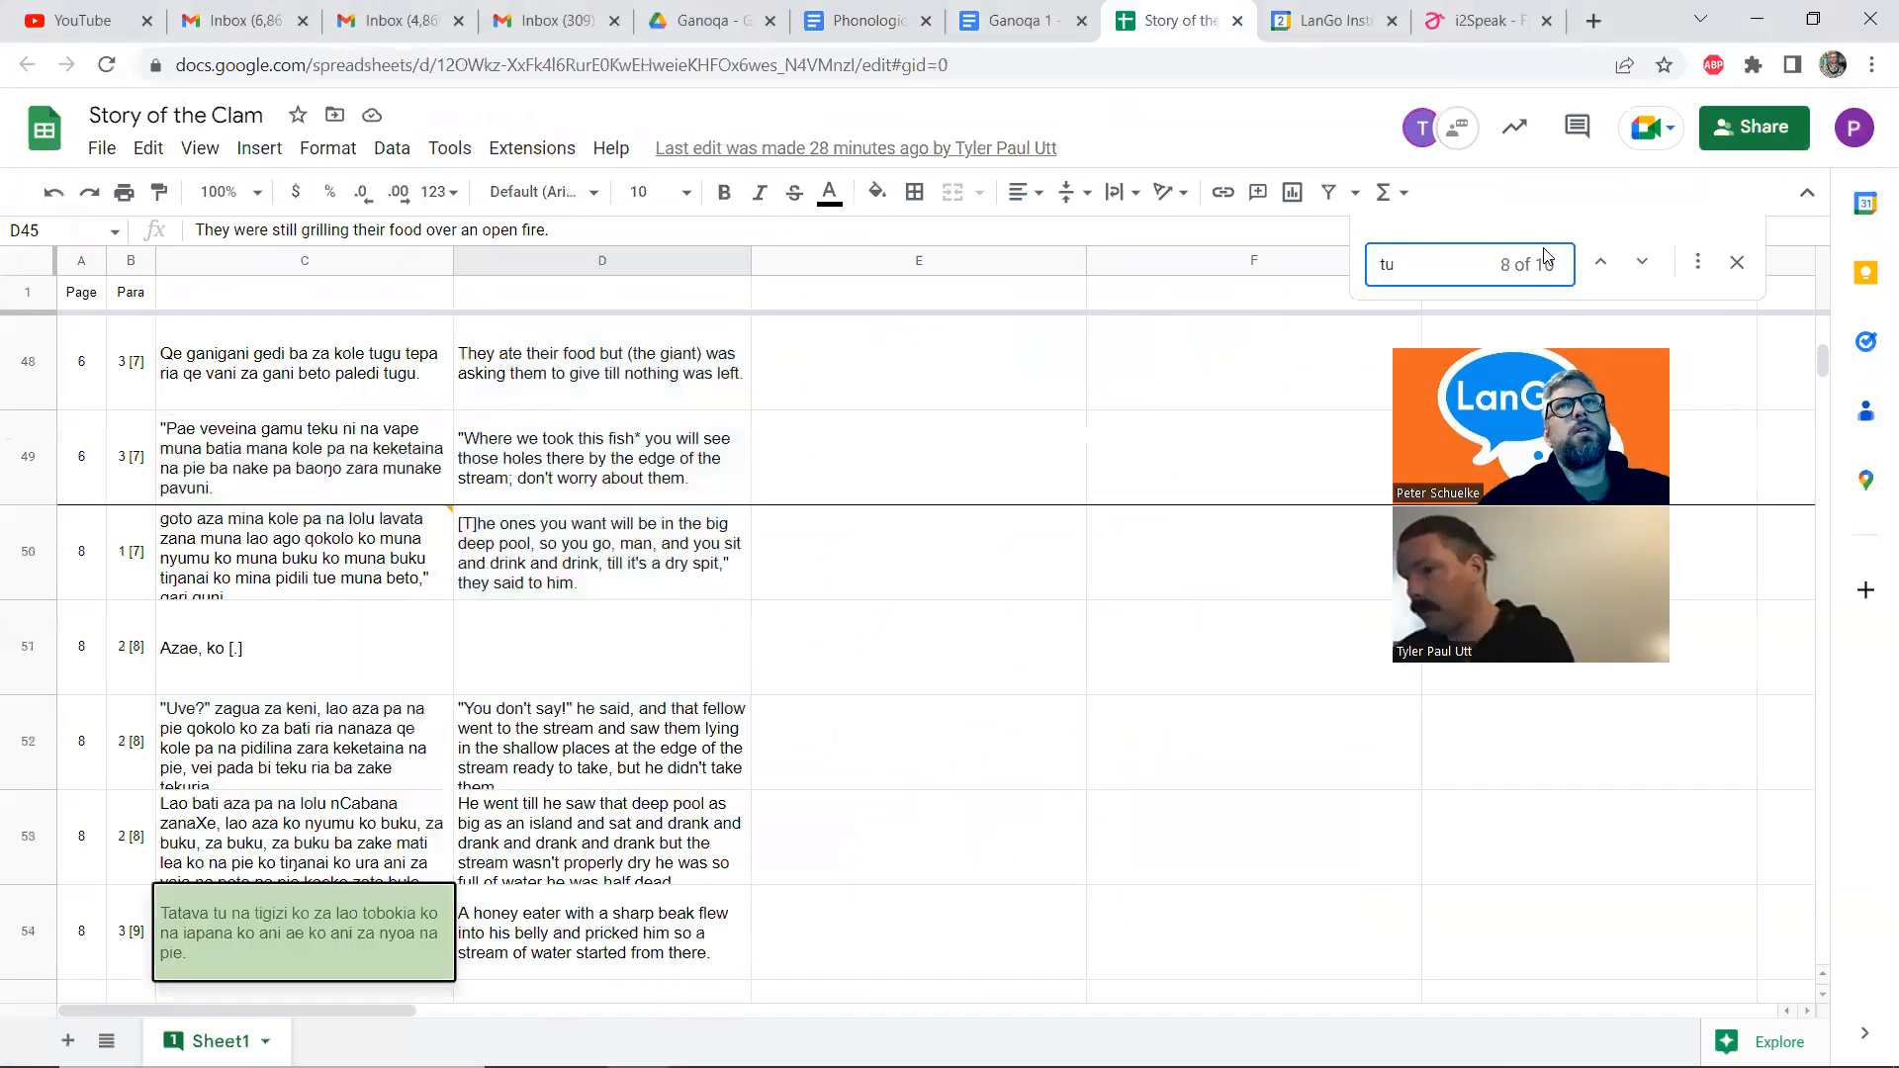
# Go back through the matches for tu to its first occurrence in the story
pyautogui.click(1612, 265)
pyautogui.click(1612, 265)
pyautogui.click(1612, 265)
pyautogui.click(1612, 265)
pyautogui.click(1613, 266)
pyautogui.click(1612, 265)
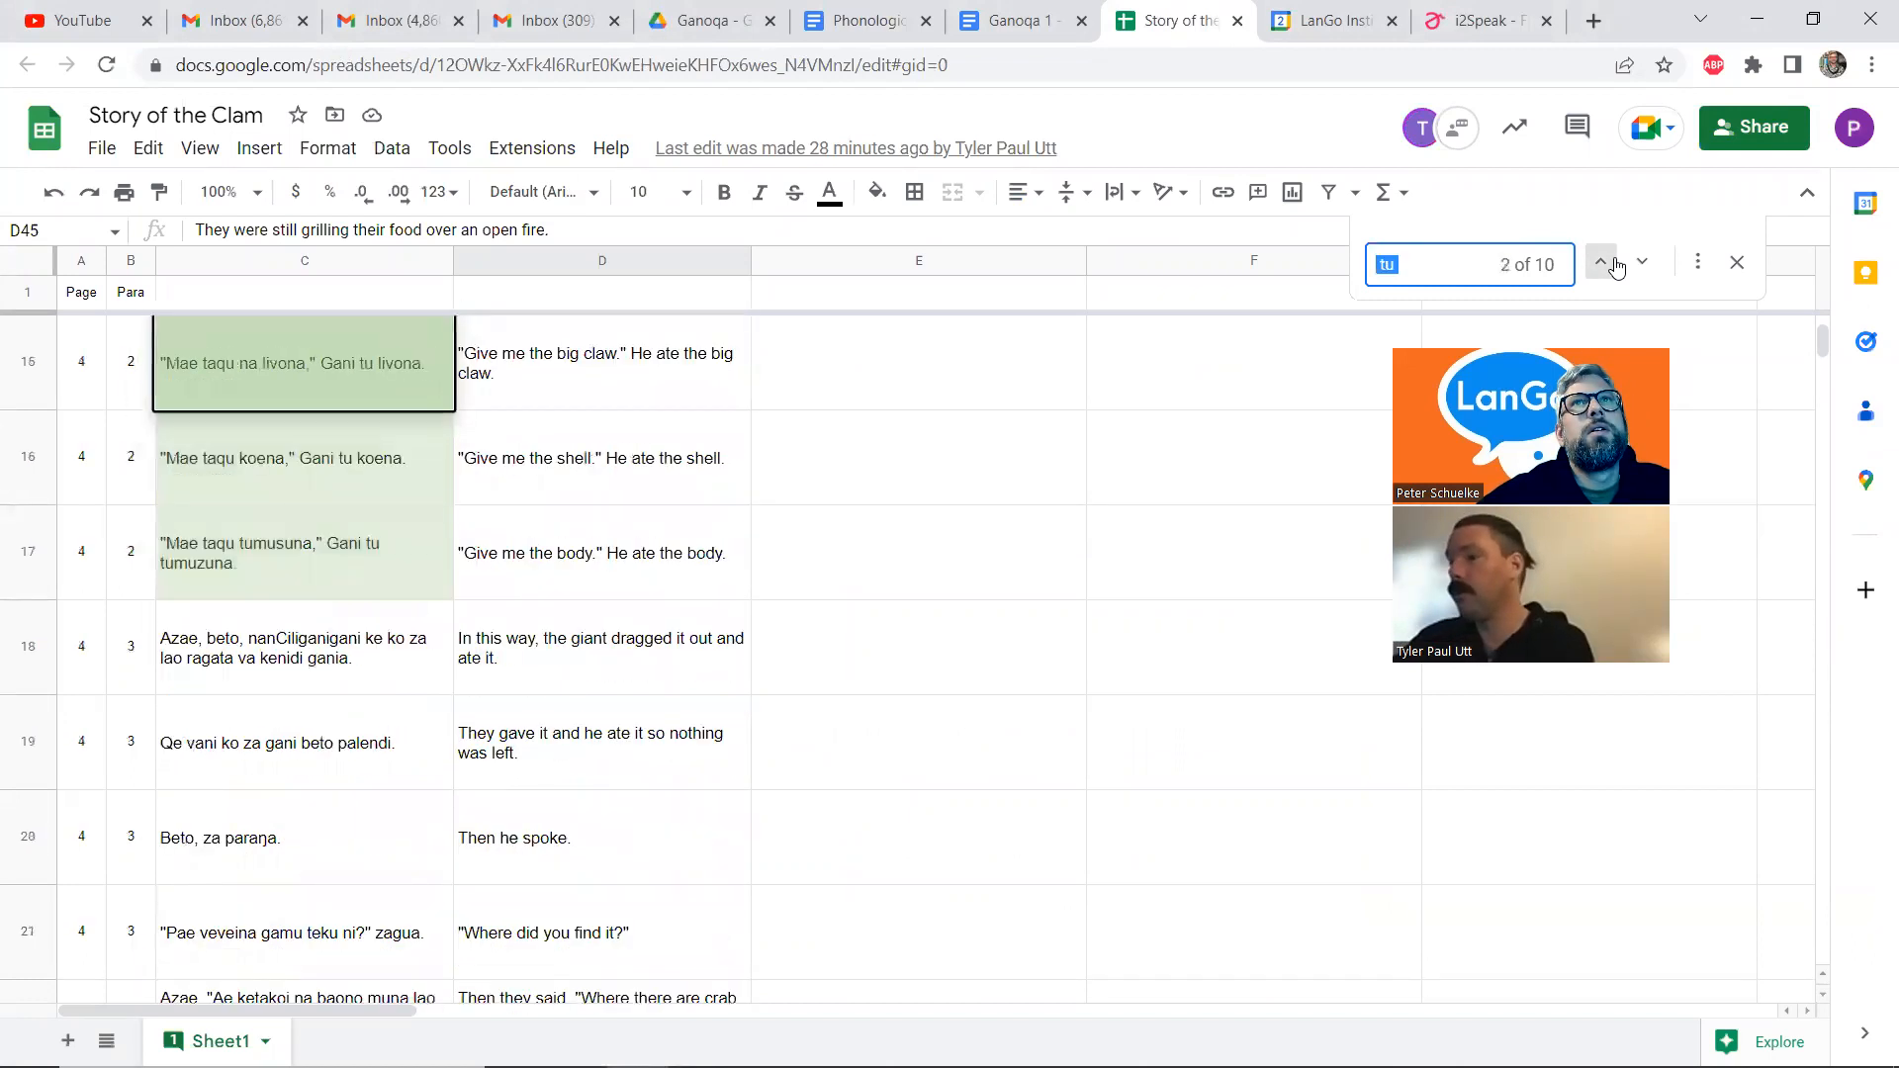
pyautogui.click(1612, 265)
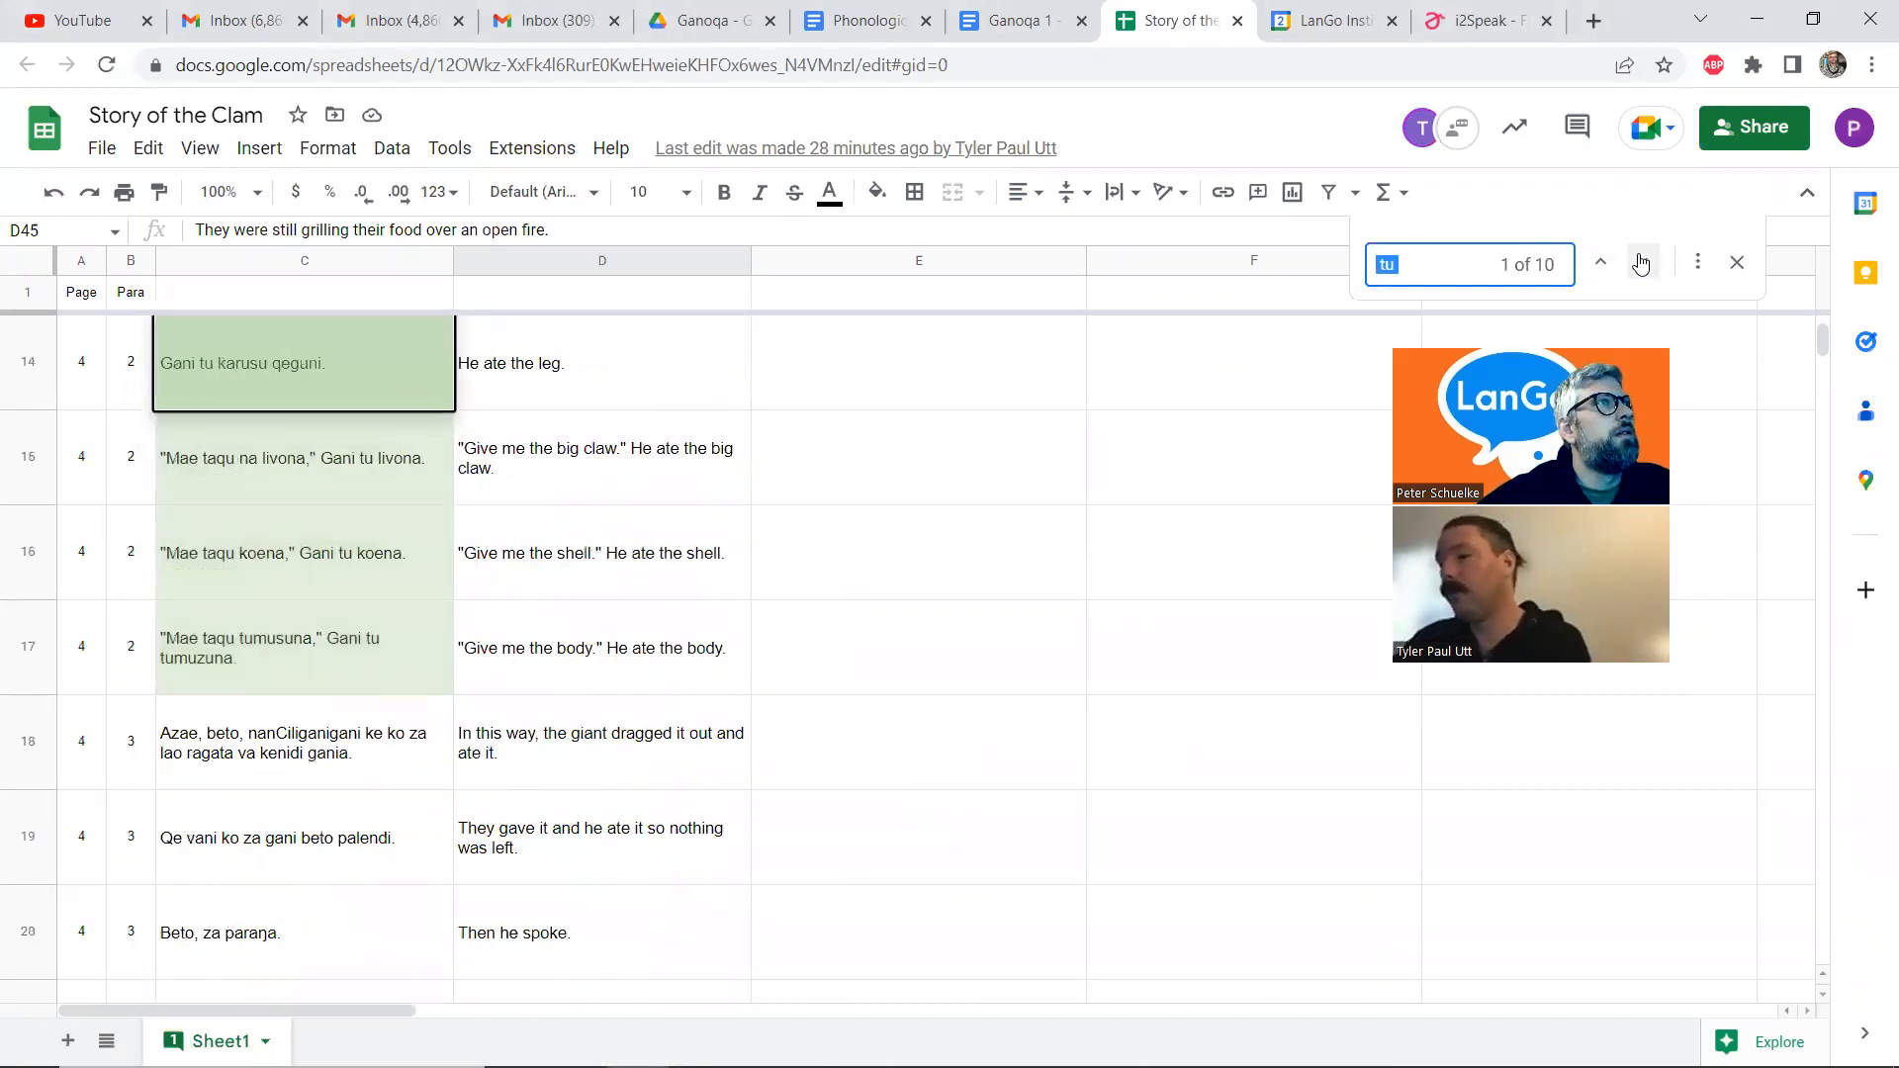
# Review the occurrences of tu from row 14 through row 37, returning to the one in row 24
pyautogui.click(1641, 263)
pyautogui.click(1641, 263)
pyautogui.click(1641, 264)
pyautogui.click(1641, 263)
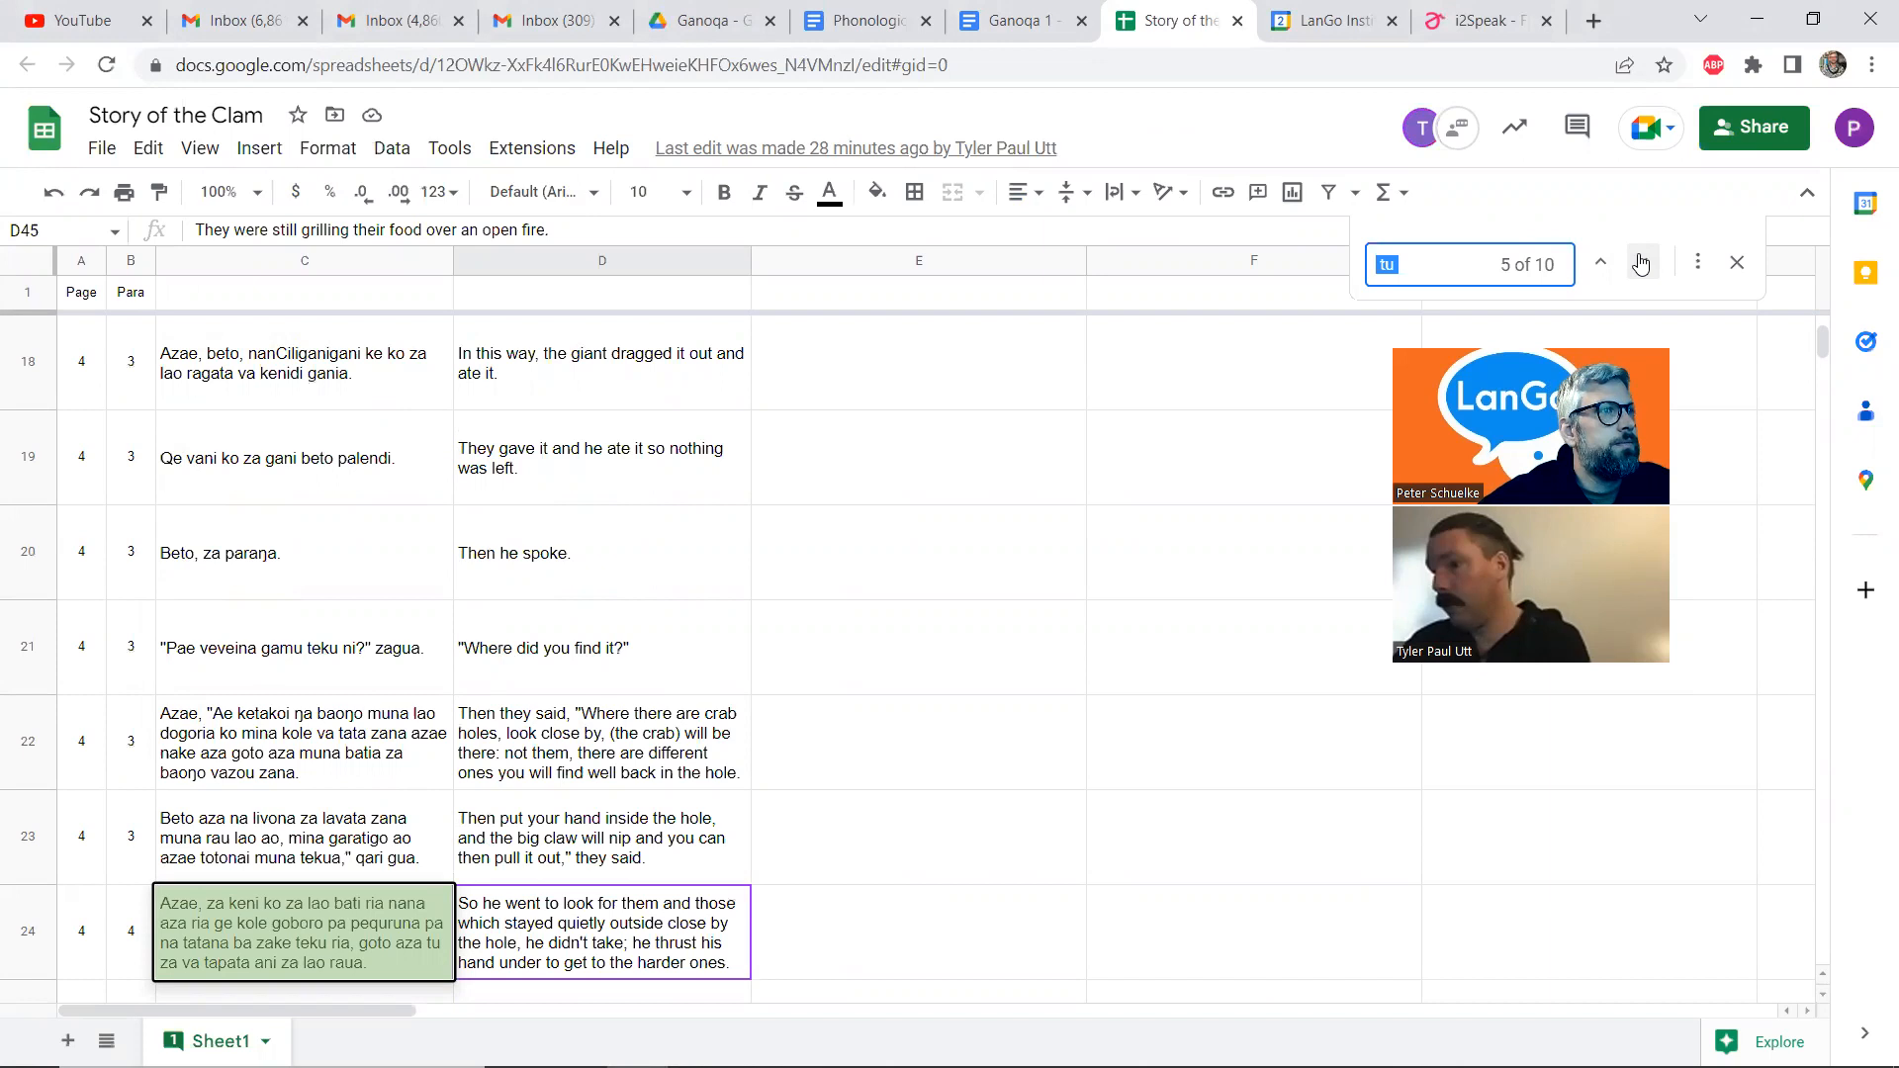
pyautogui.click(1641, 263)
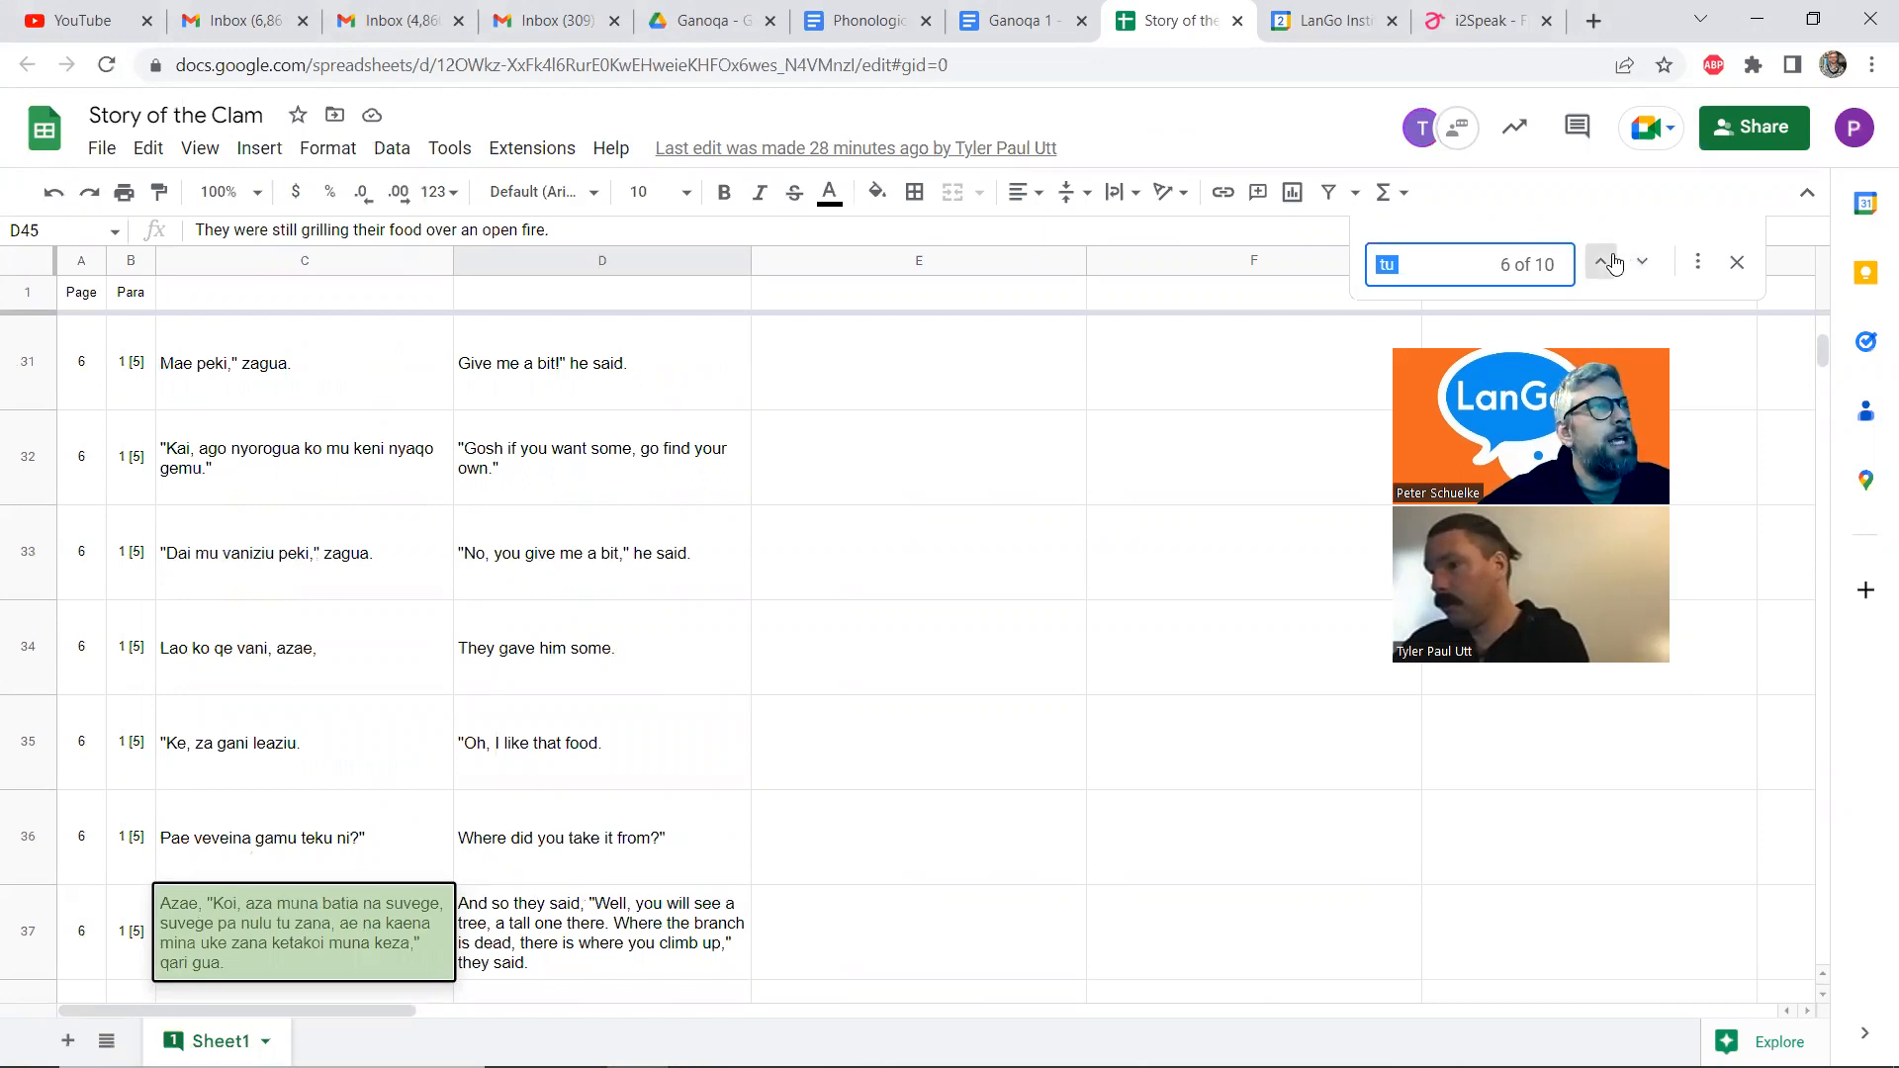
pyautogui.click(1603, 262)
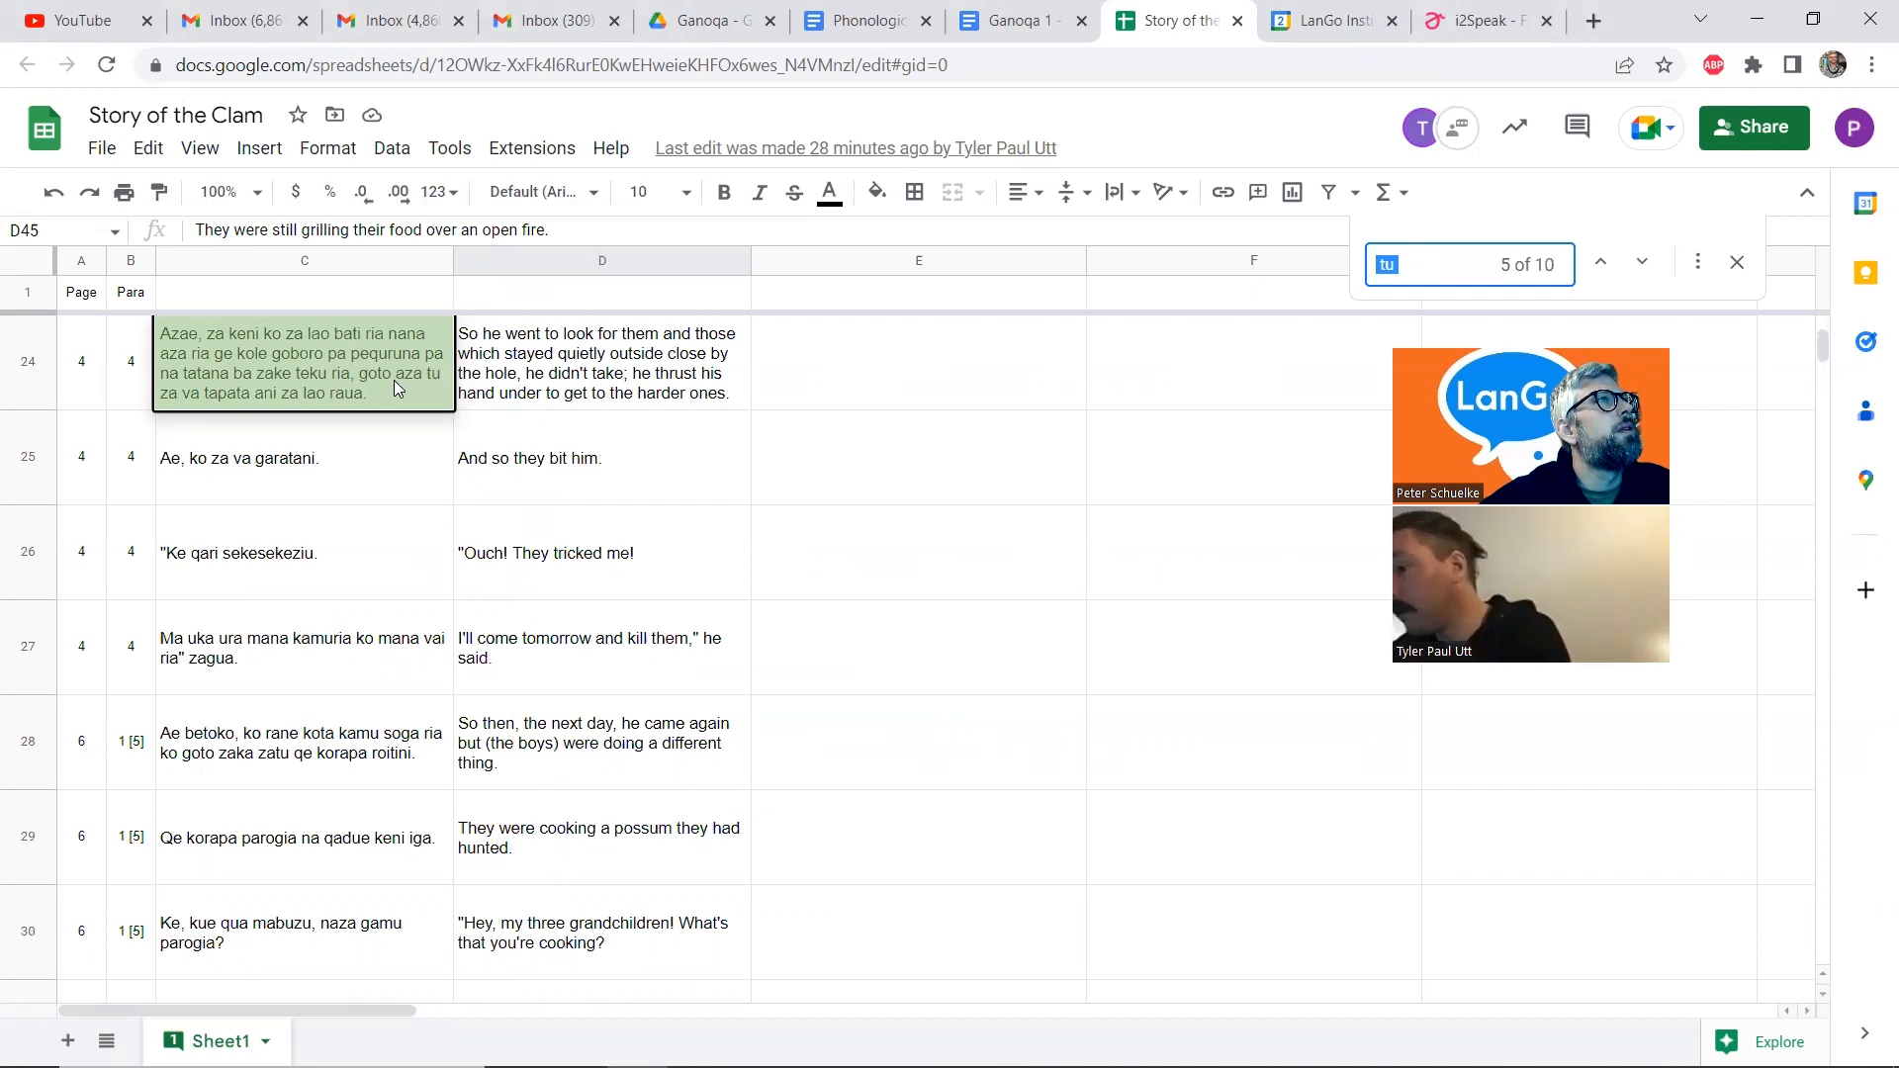
# Compare the occurrences of tu in rows 43, 54 and 57 with their English translations
pyautogui.click(1638, 273)
pyautogui.click(1638, 273)
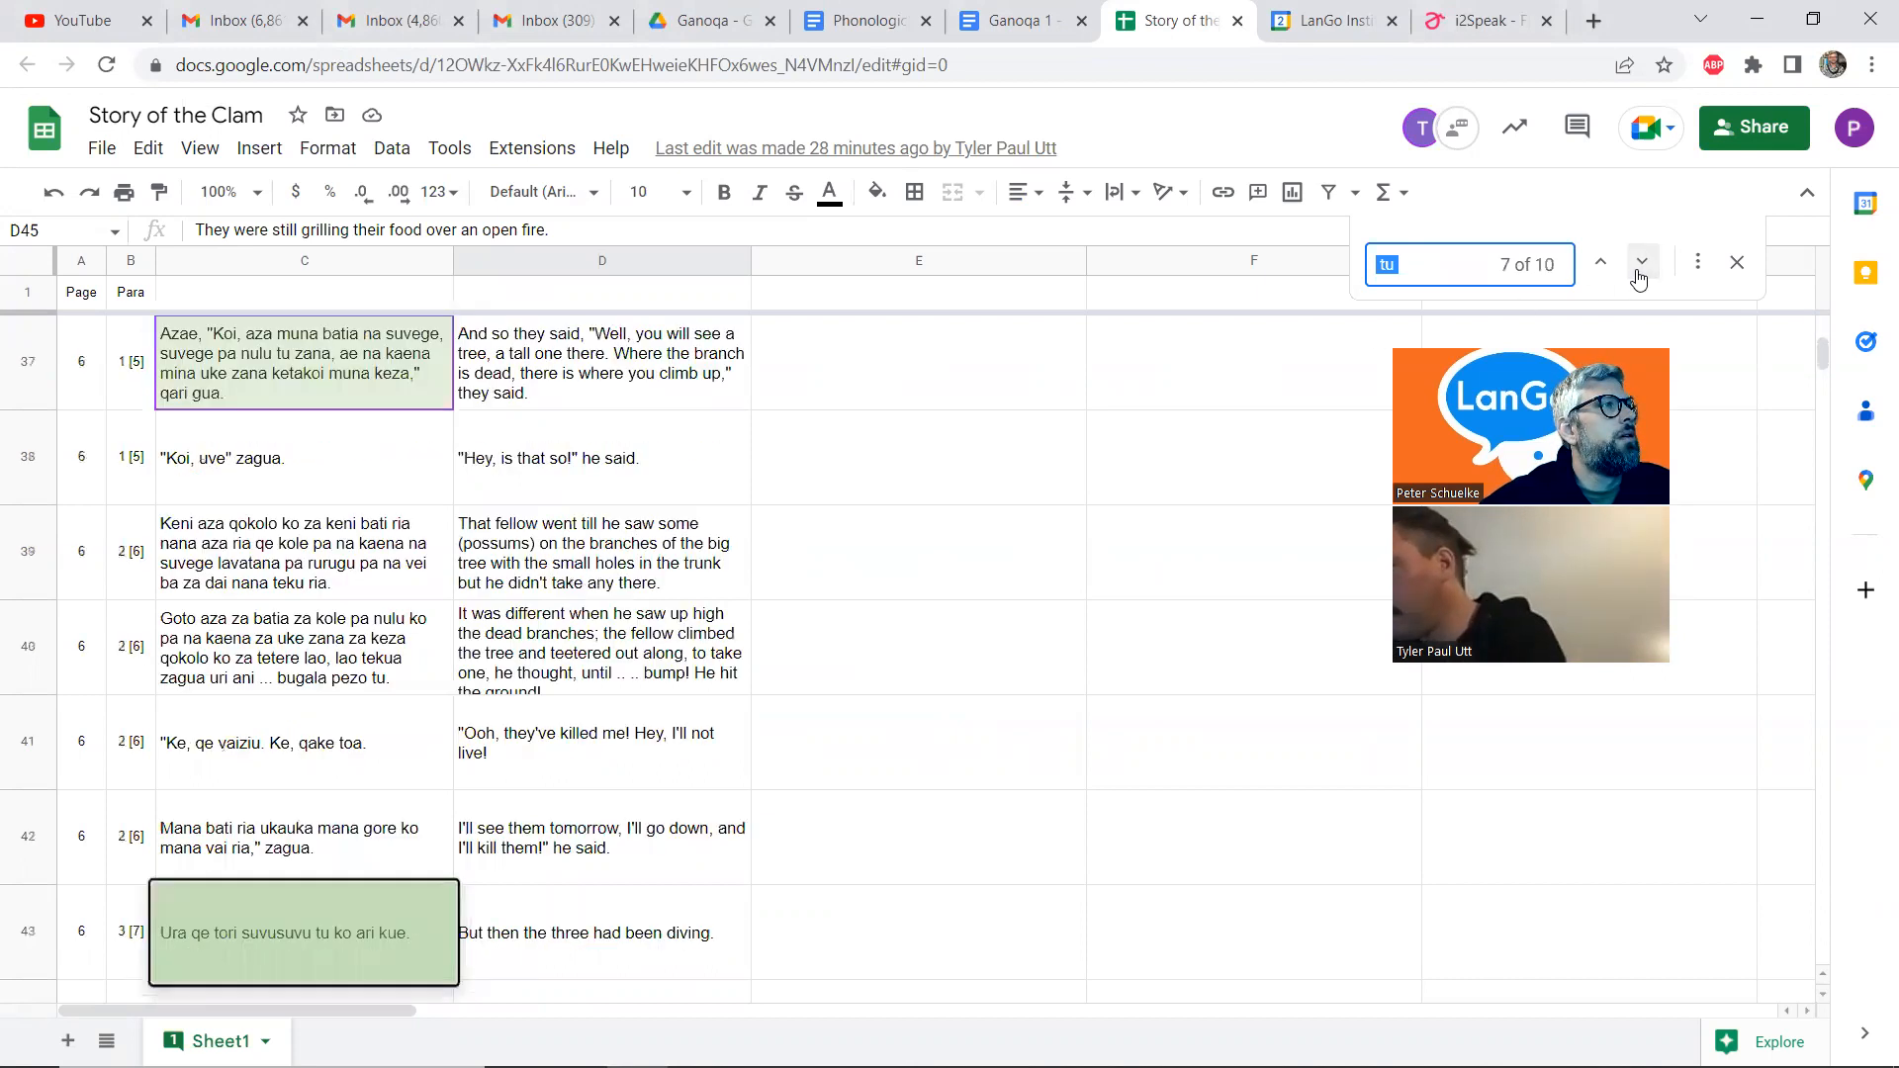
pyautogui.click(1638, 273)
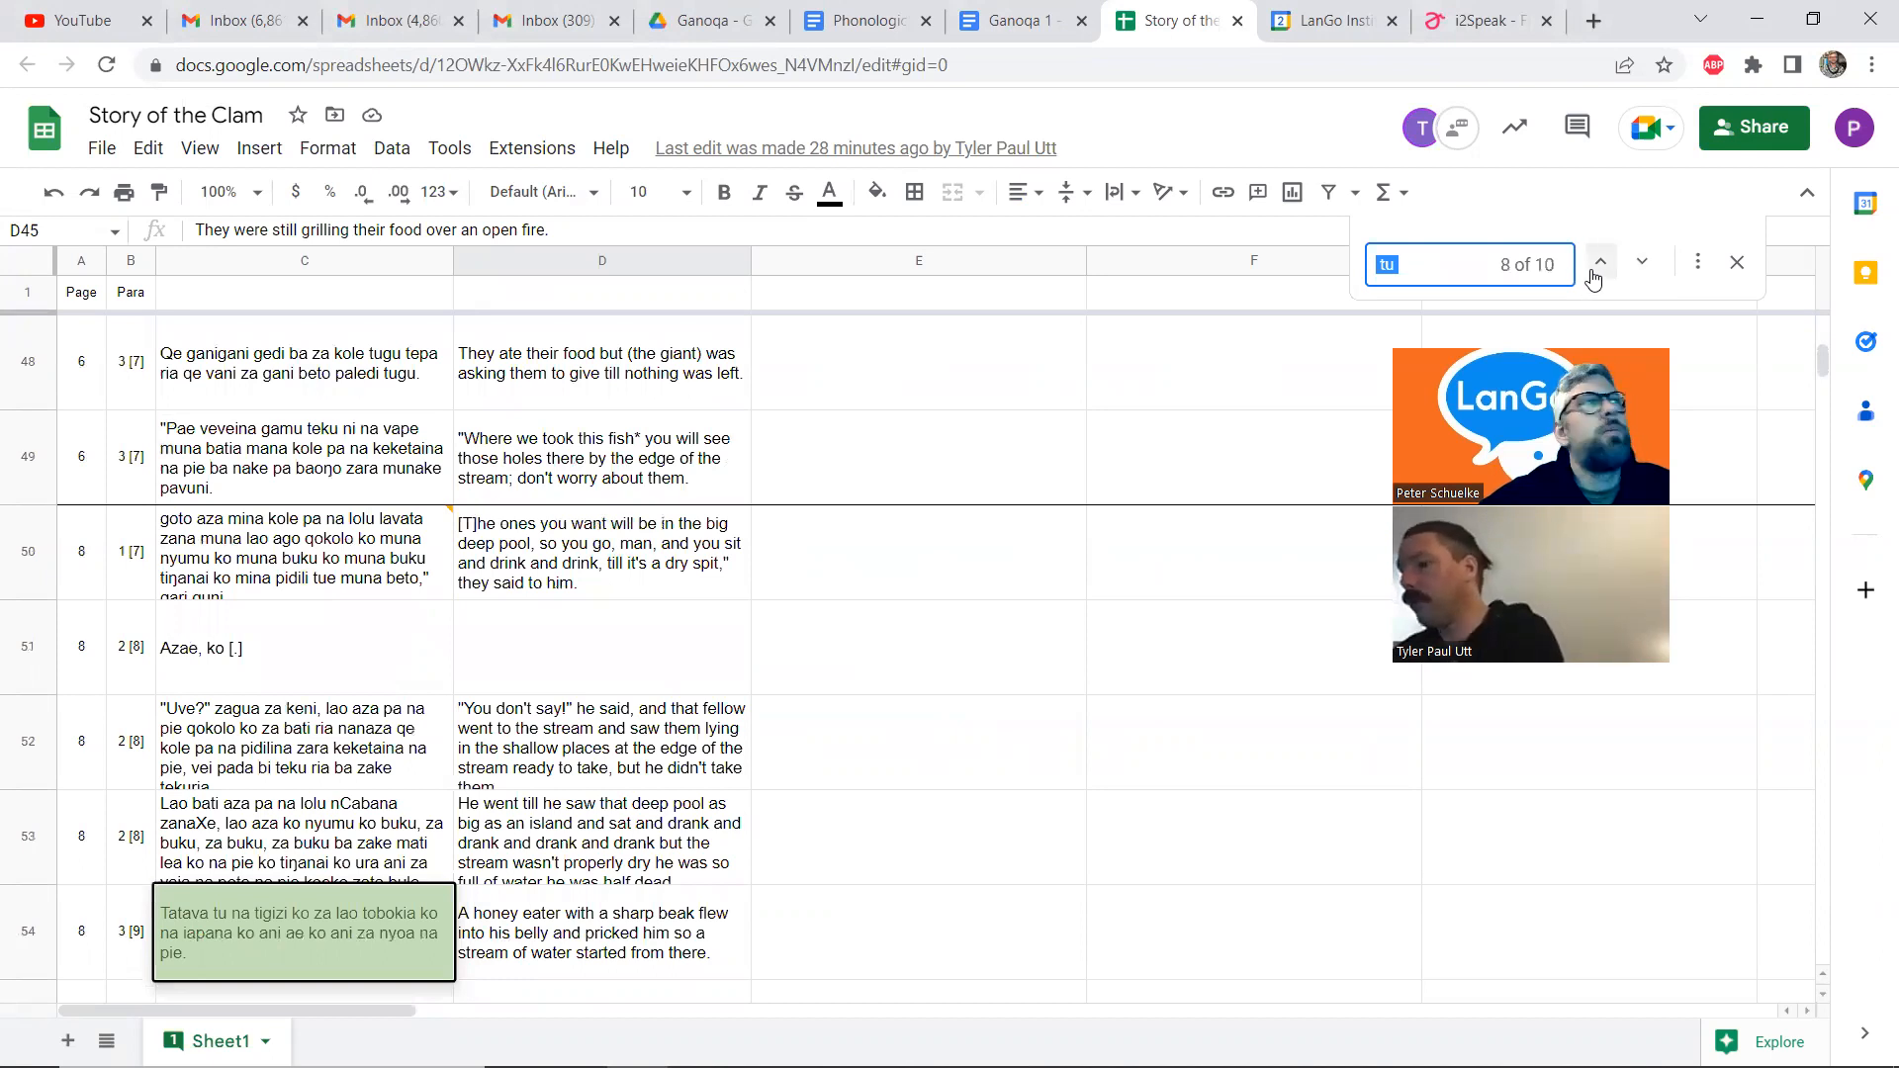
pyautogui.click(1594, 273)
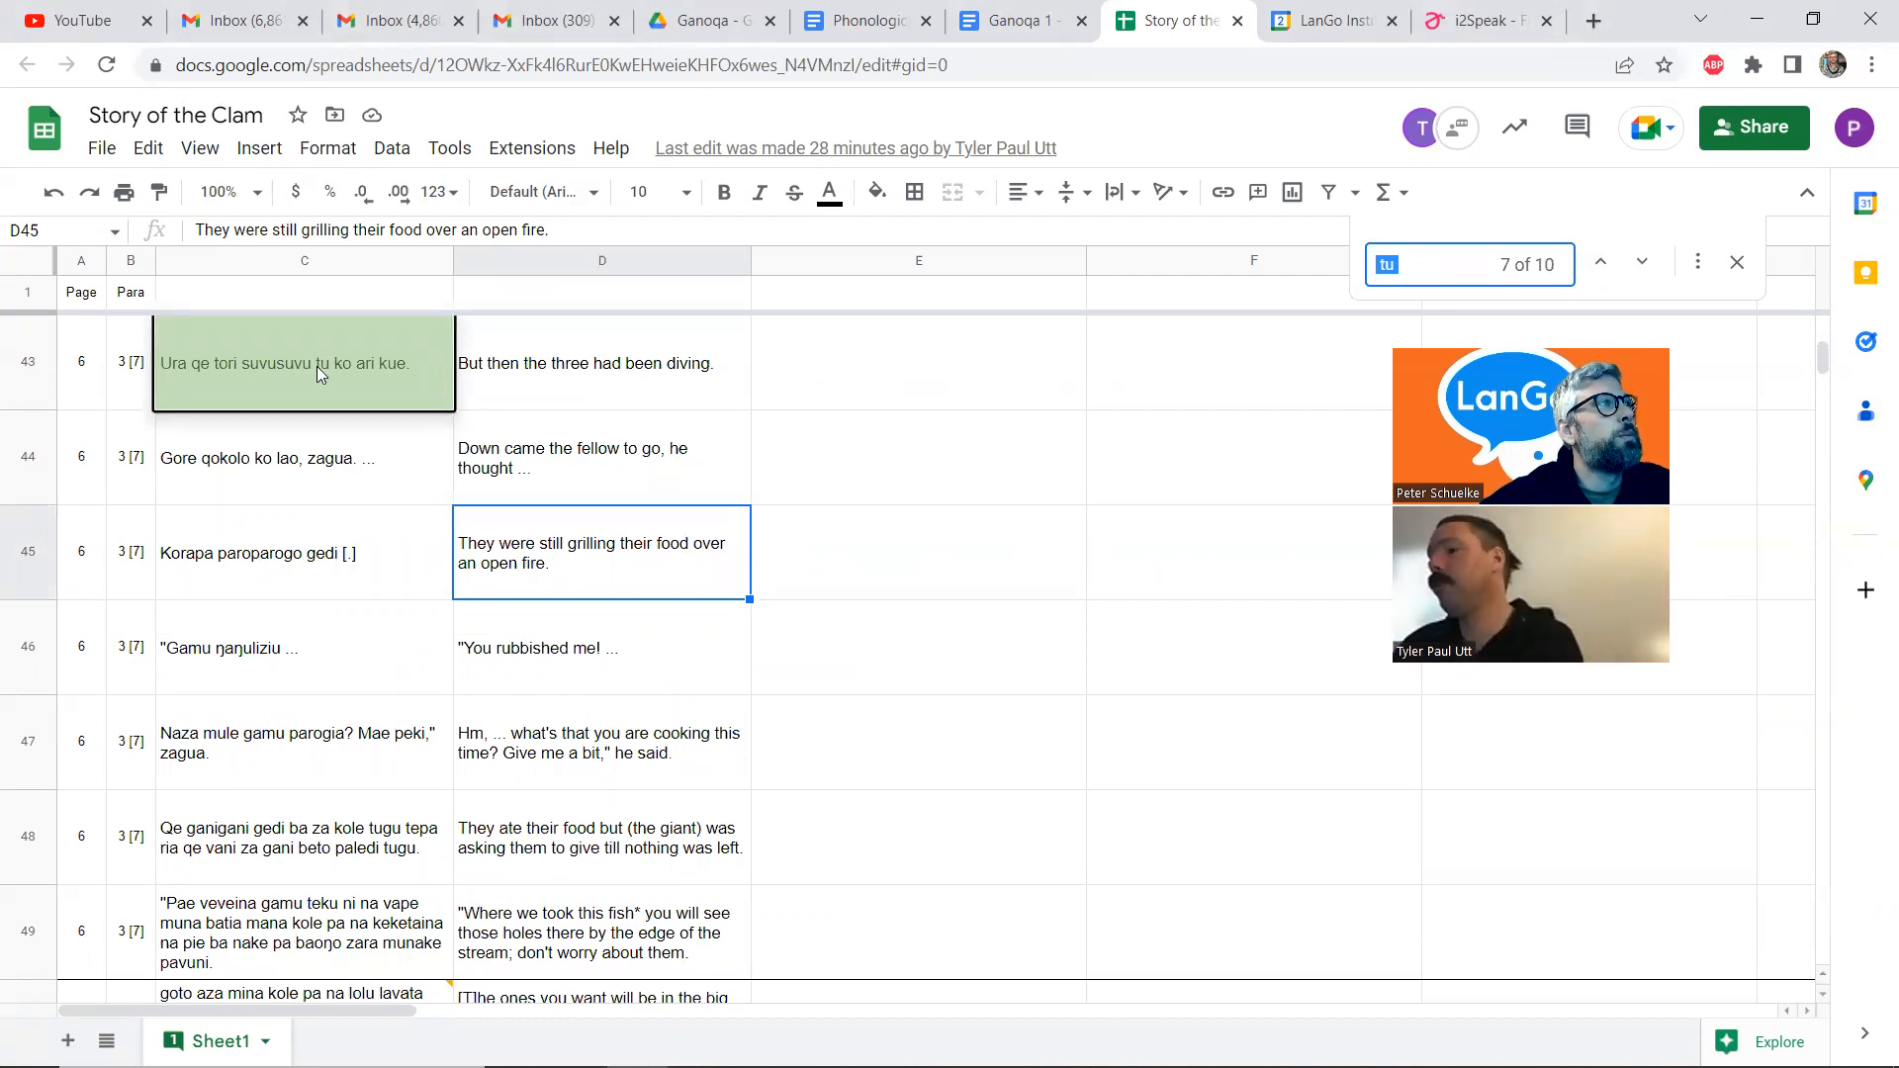
pyautogui.click(1644, 264)
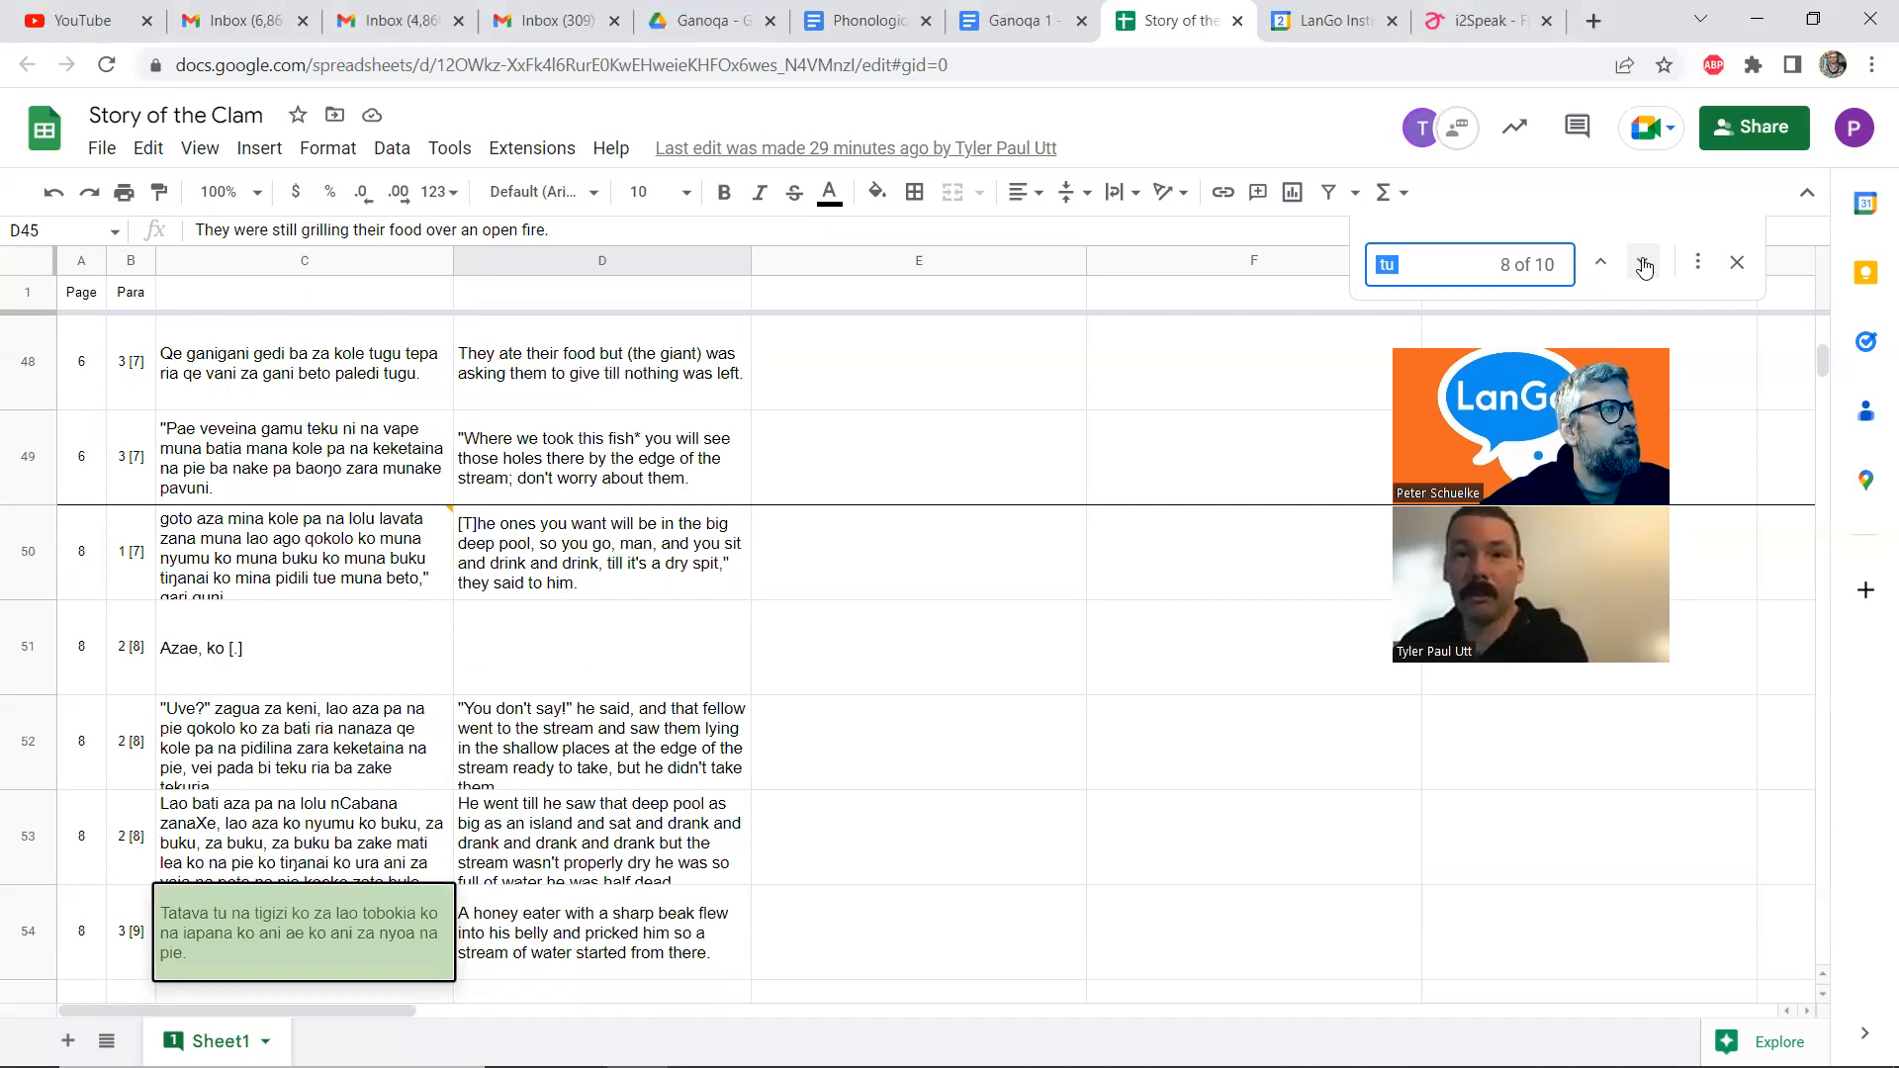
pyautogui.click(1644, 264)
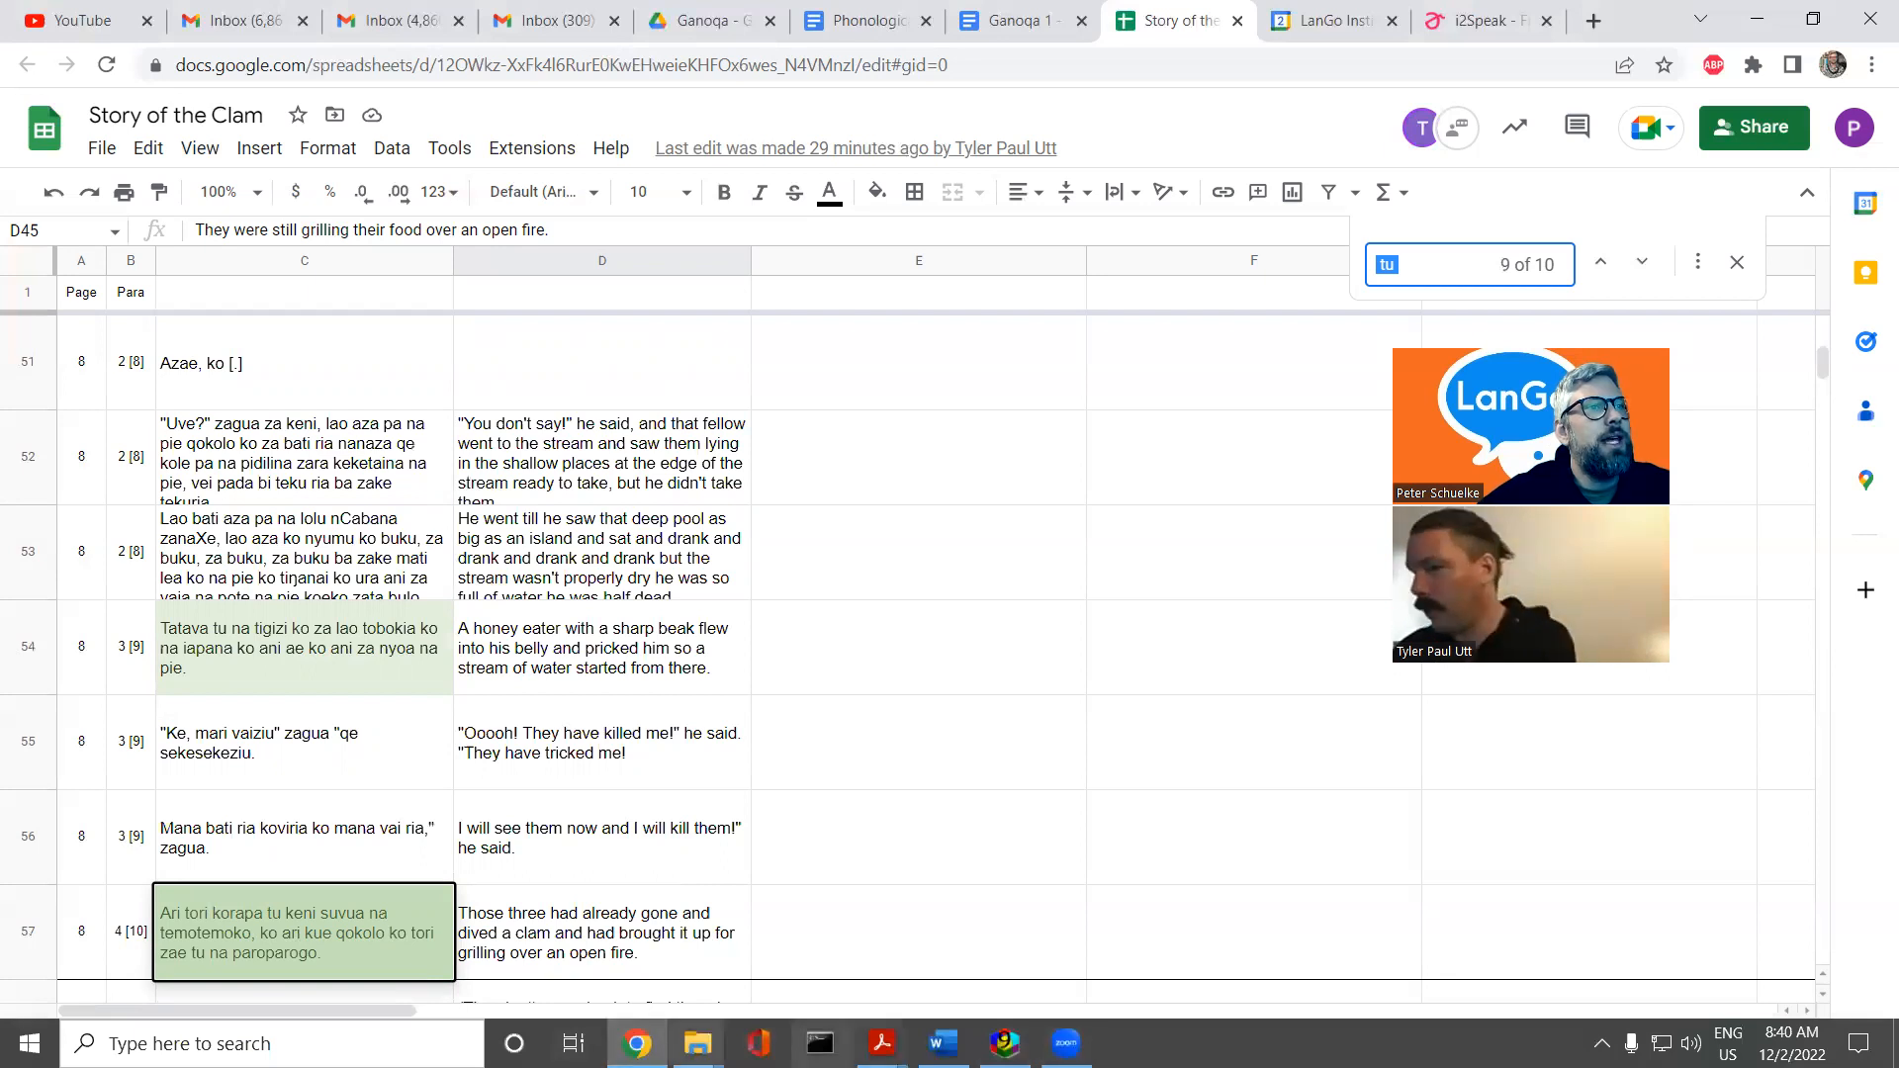
# Switch to the Phonological observation document and insert blank lines beneath the [parog-ia] (vb) entry
pyautogui.click(870, 20)
pyautogui.scroll(1, 693, 485)
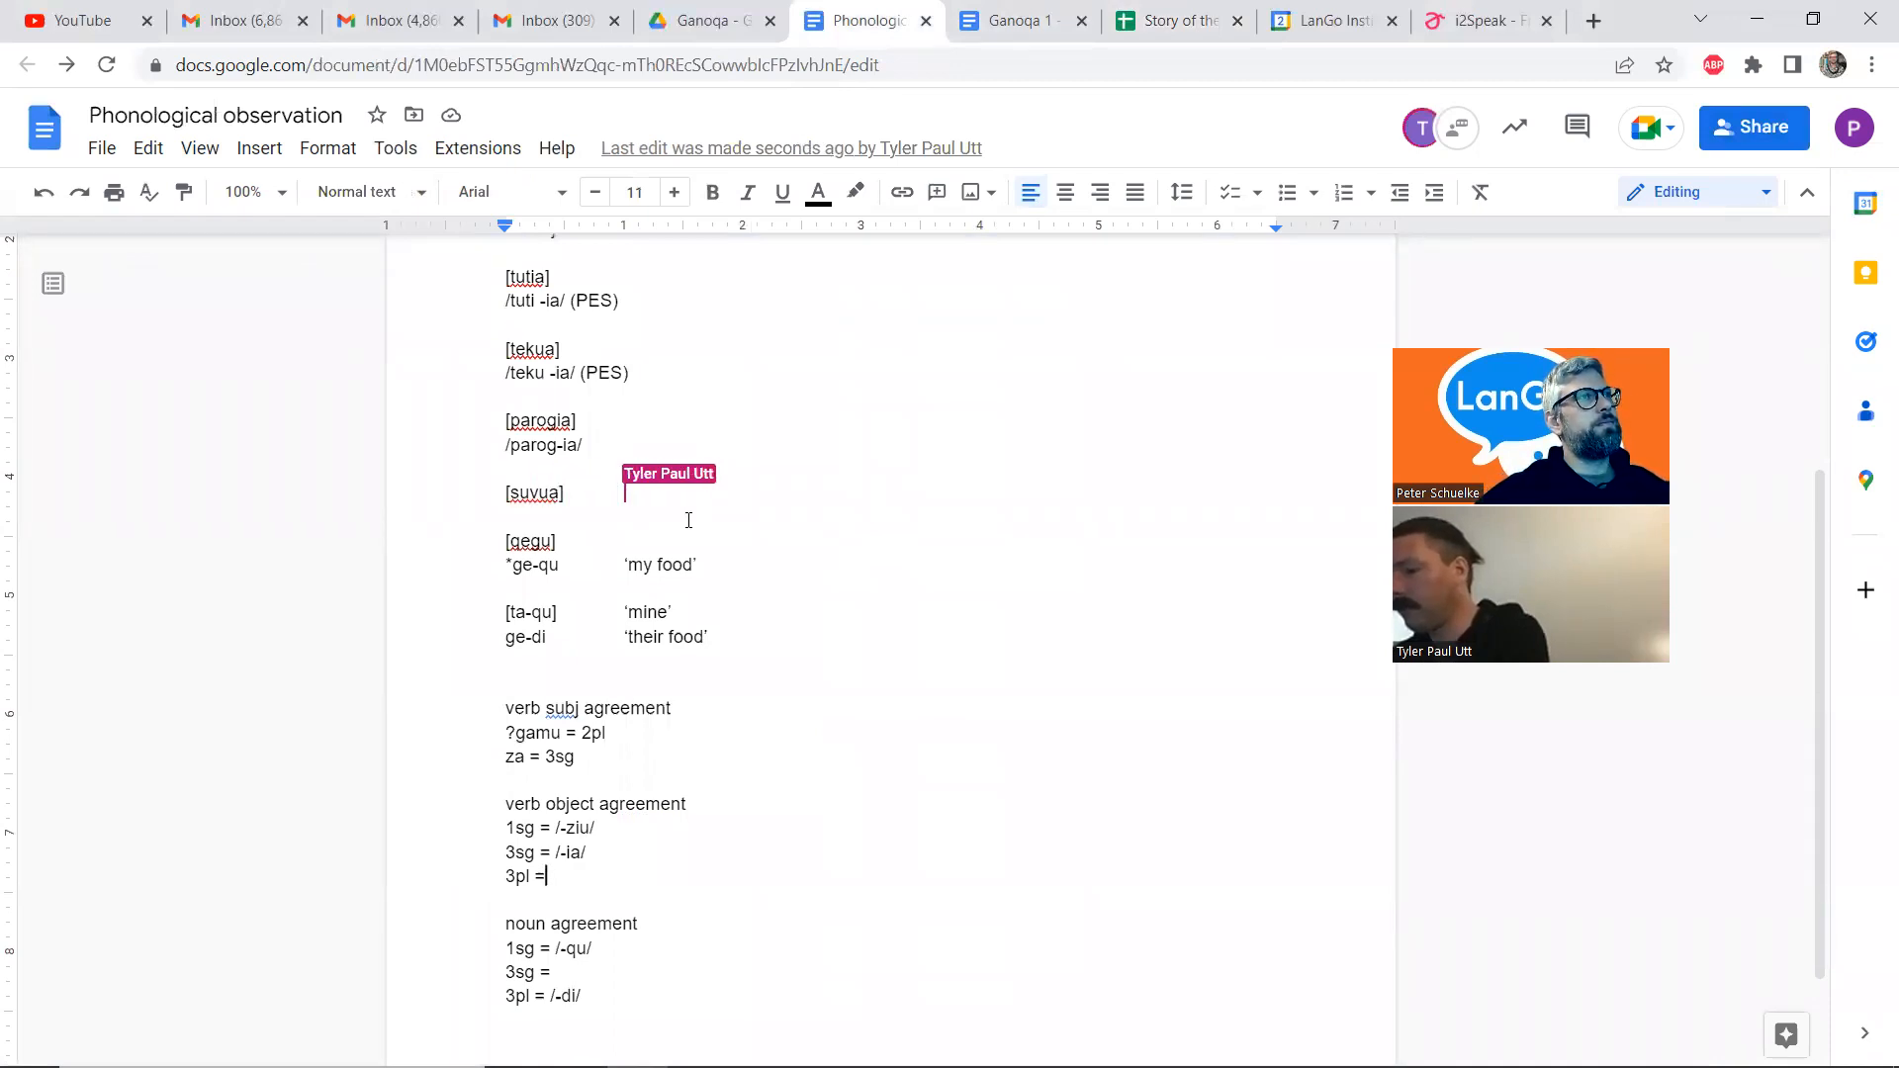
pyautogui.scroll(2, 689, 521)
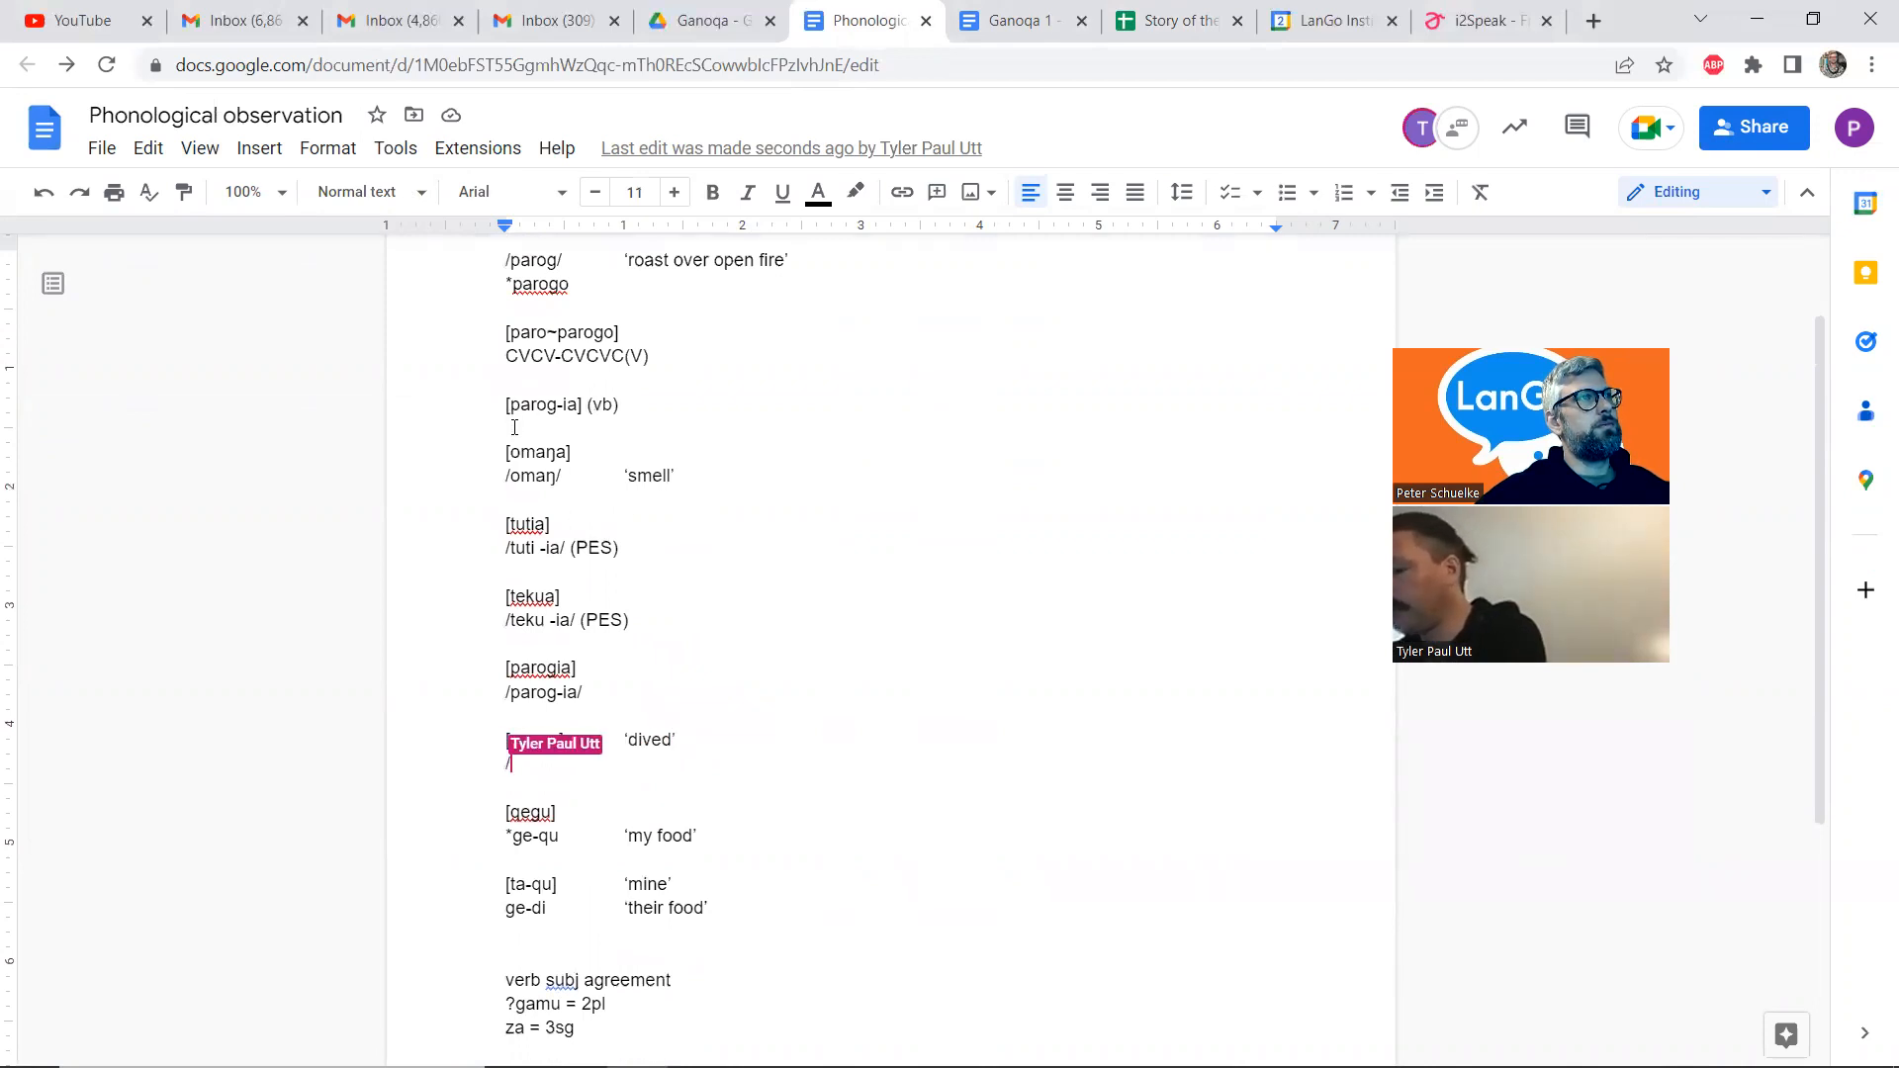
pyautogui.click(515, 431)
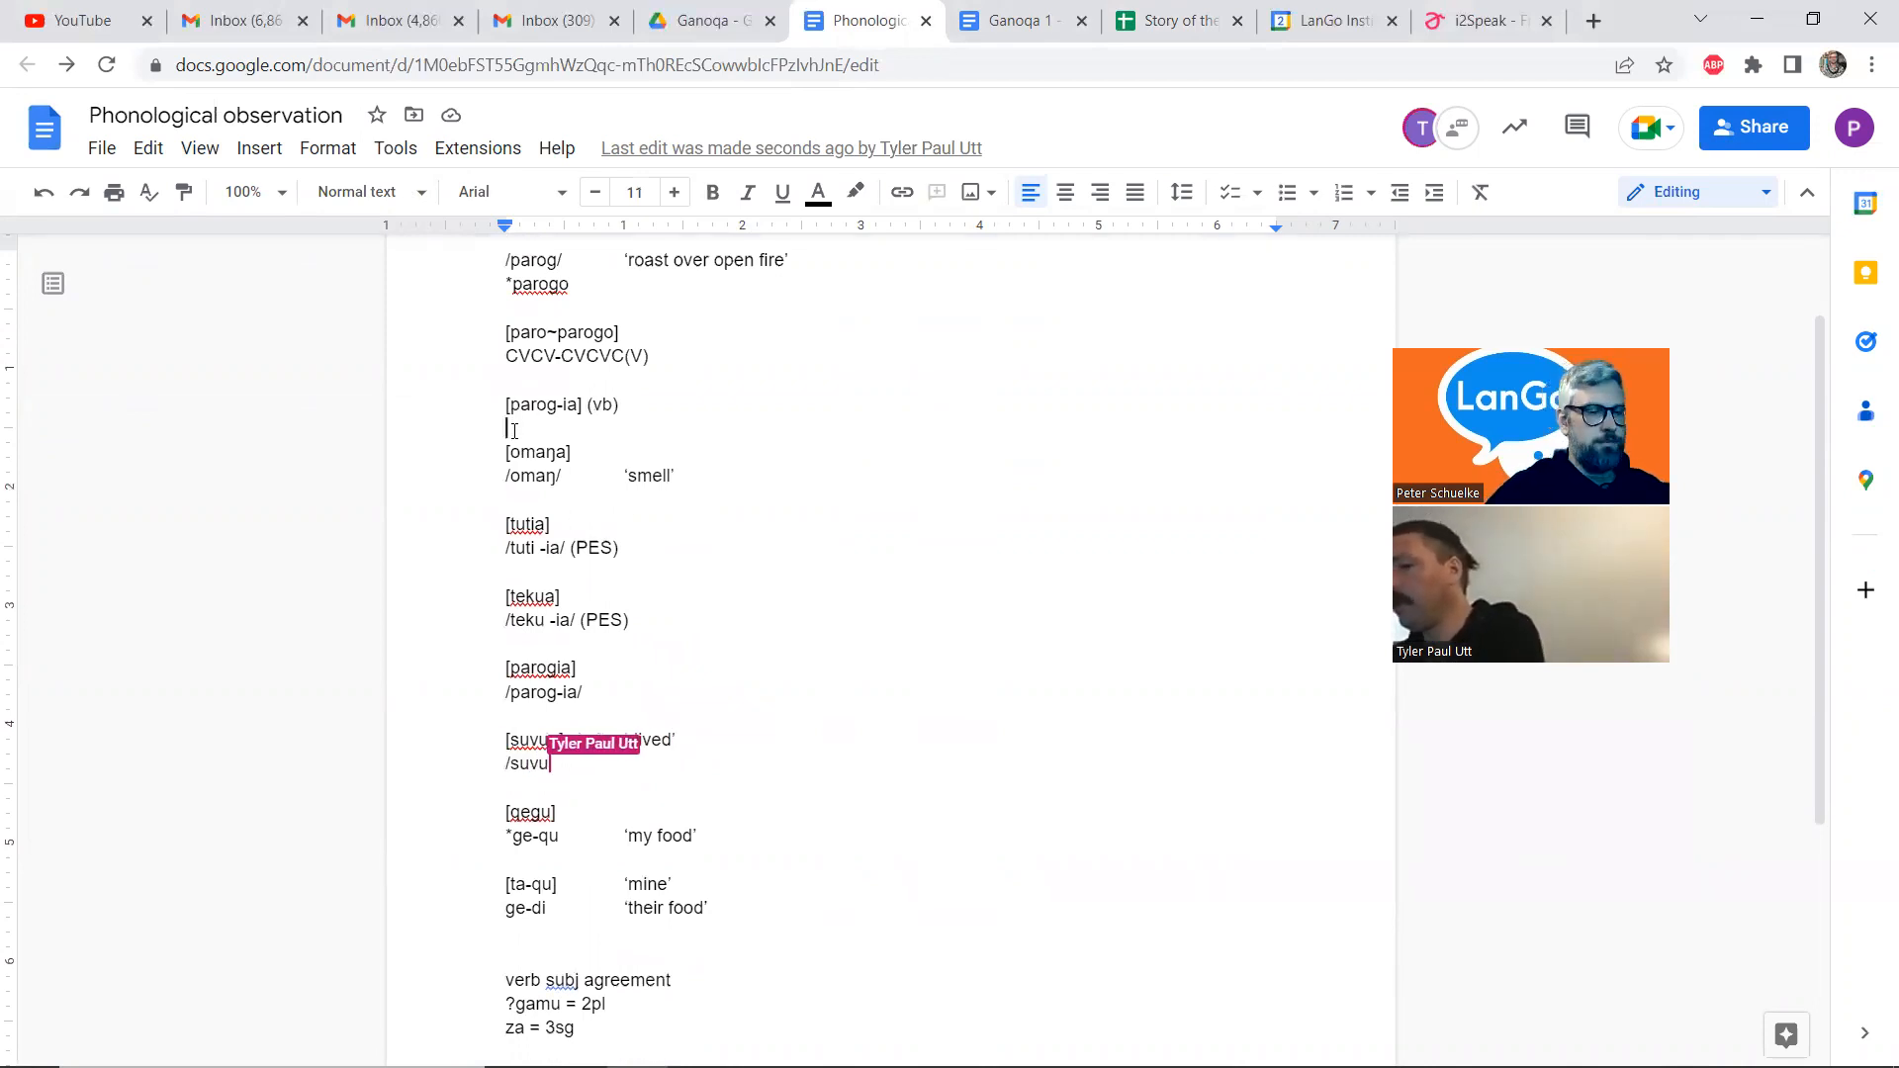
pyautogui.press('Return')
pyautogui.press('Return')
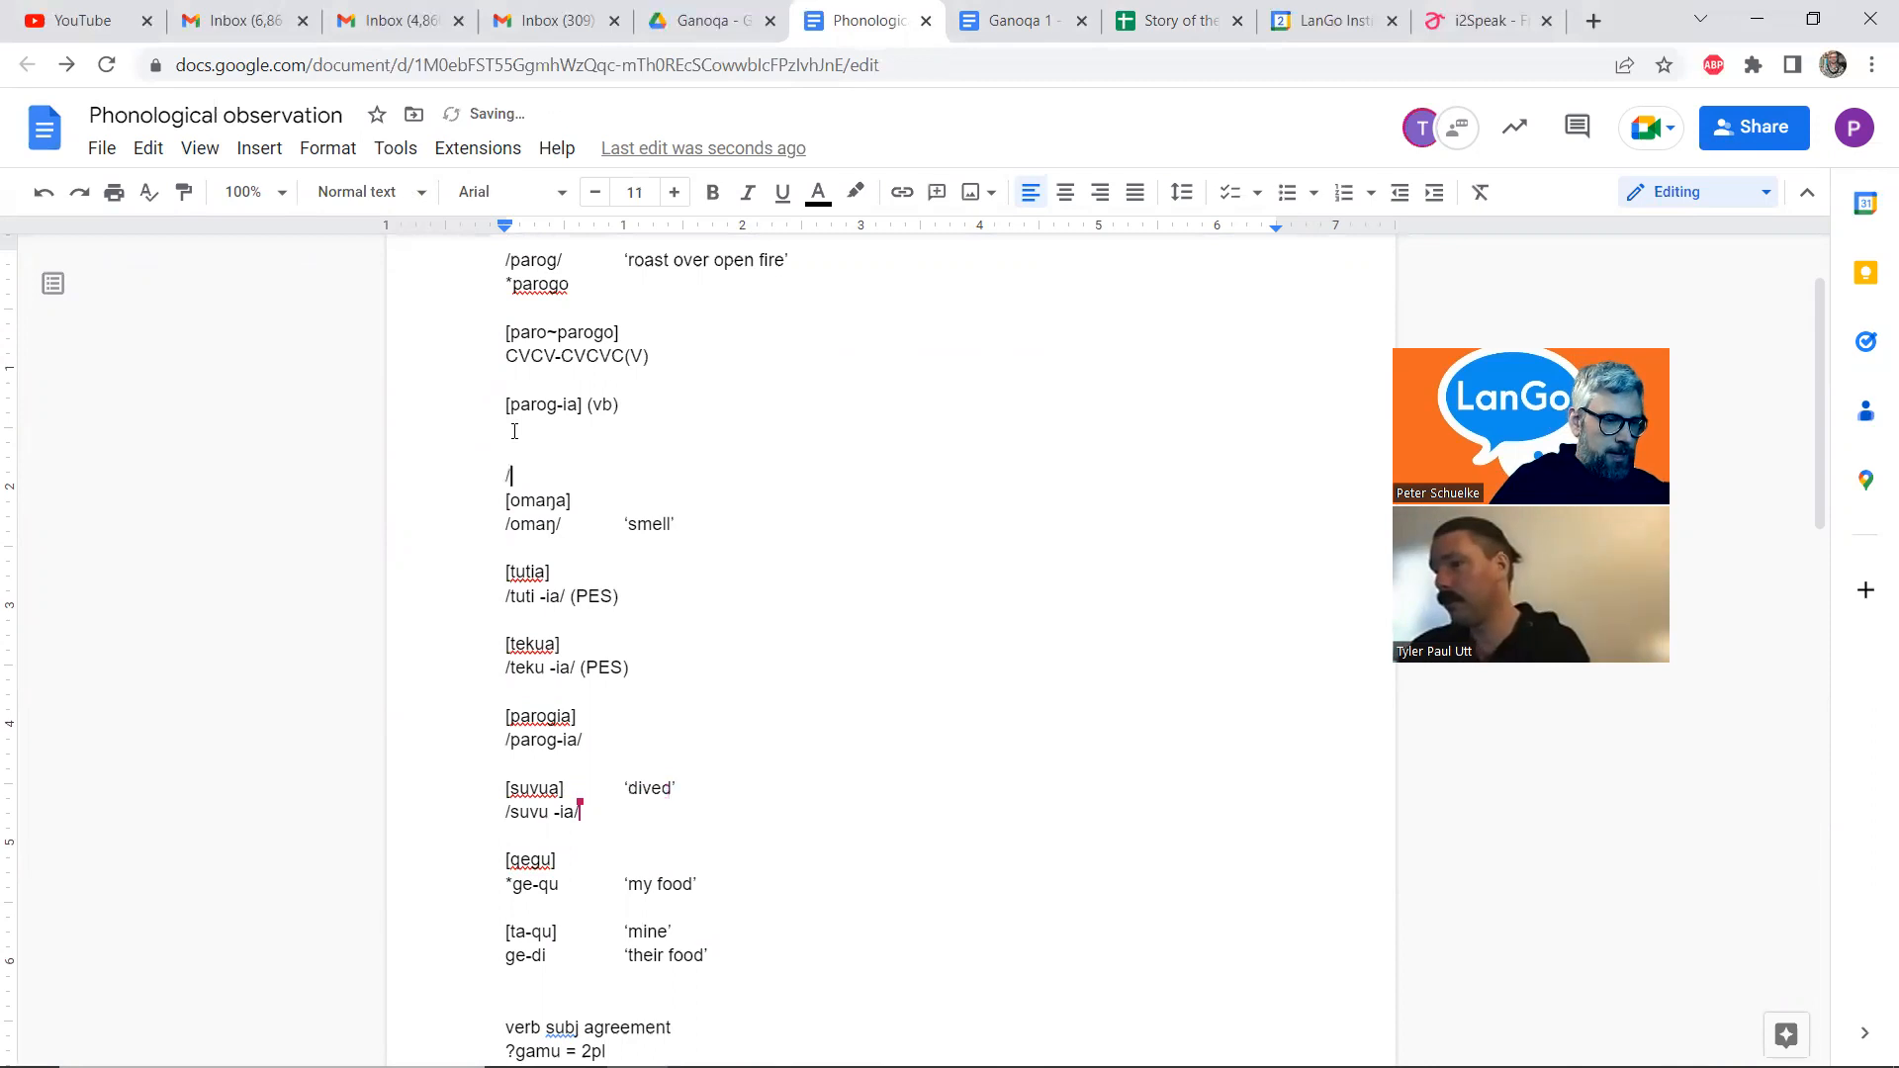
# Write the start of the suffix rule, /-ia/ → [-a], on the line above the [omaŋa] entry
pyautogui.write('/-ia')
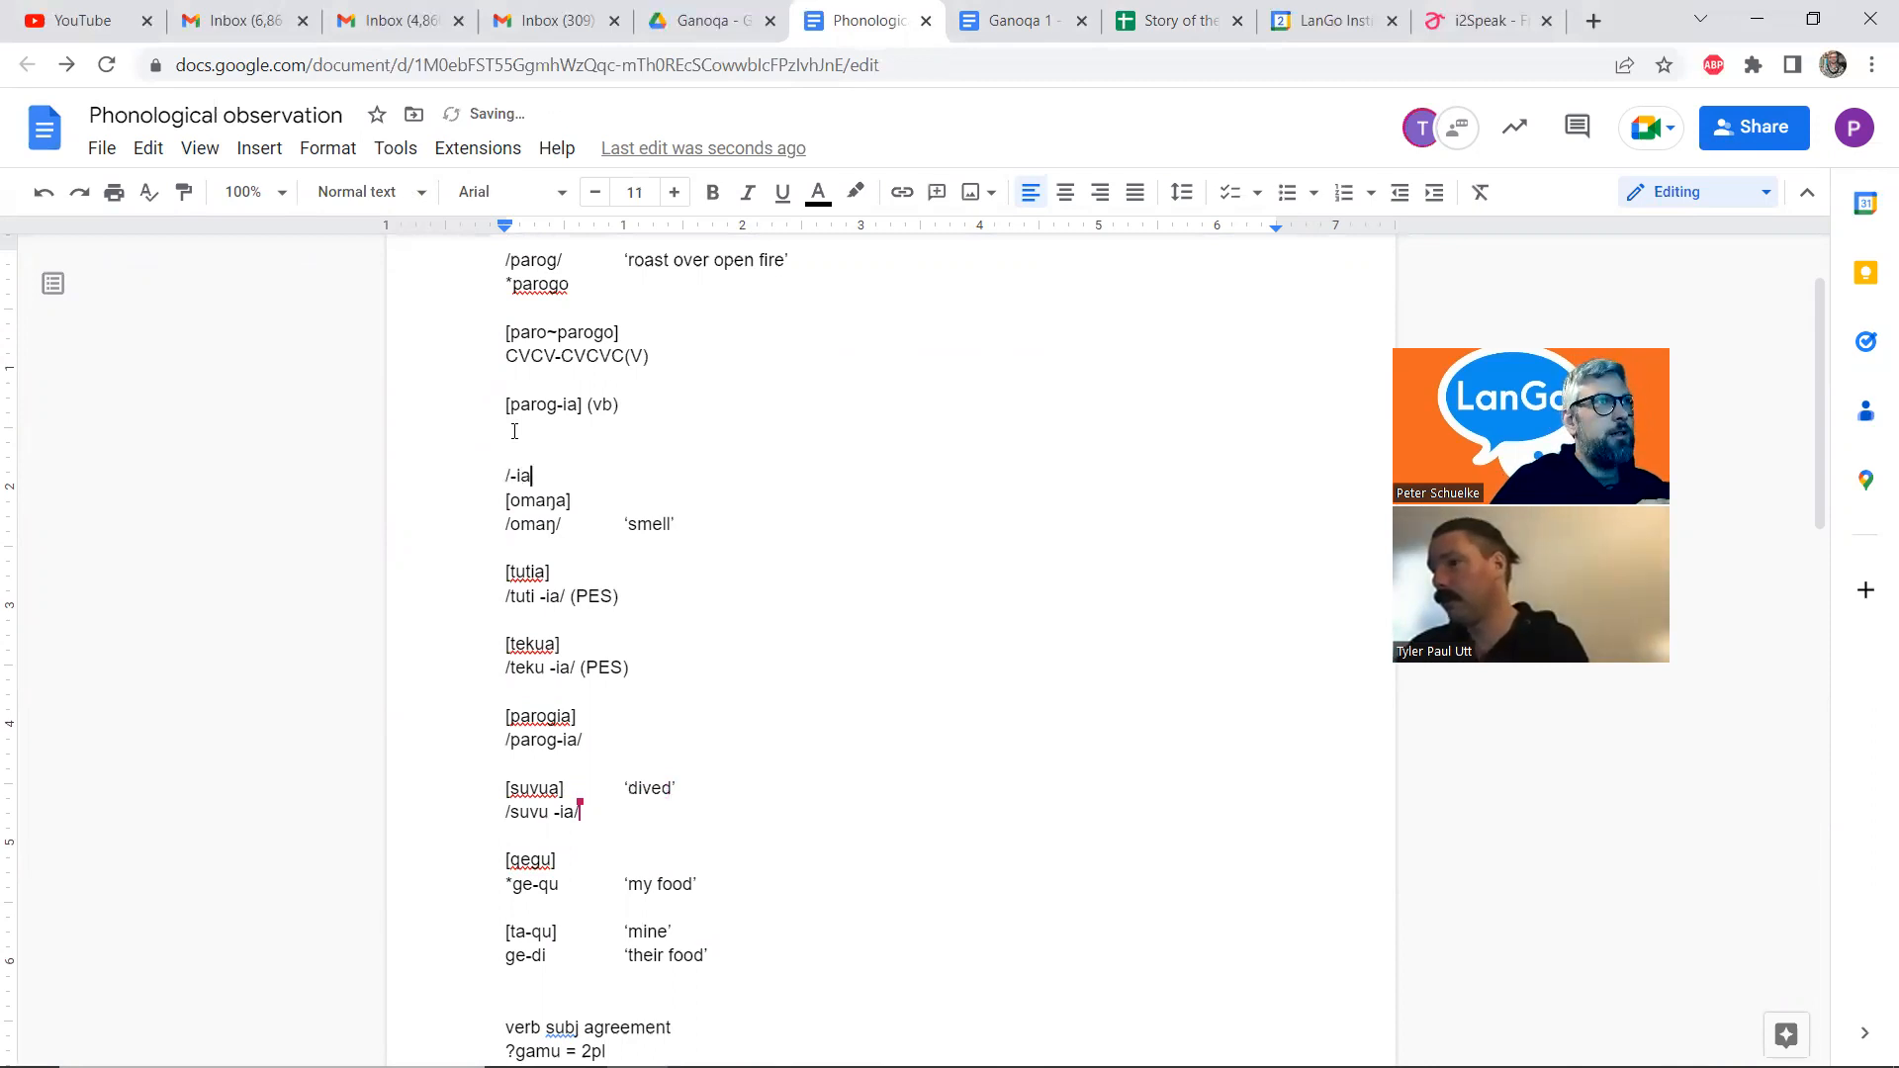
pyautogui.write('/-')
pyautogui.write('{-a')
pyautogui.press('BackSpace')
pyautogui.press('BackSpace')
pyautogui.write('[')
pyautogui.press('BackSpace')
pyautogui.press('BackSpace')
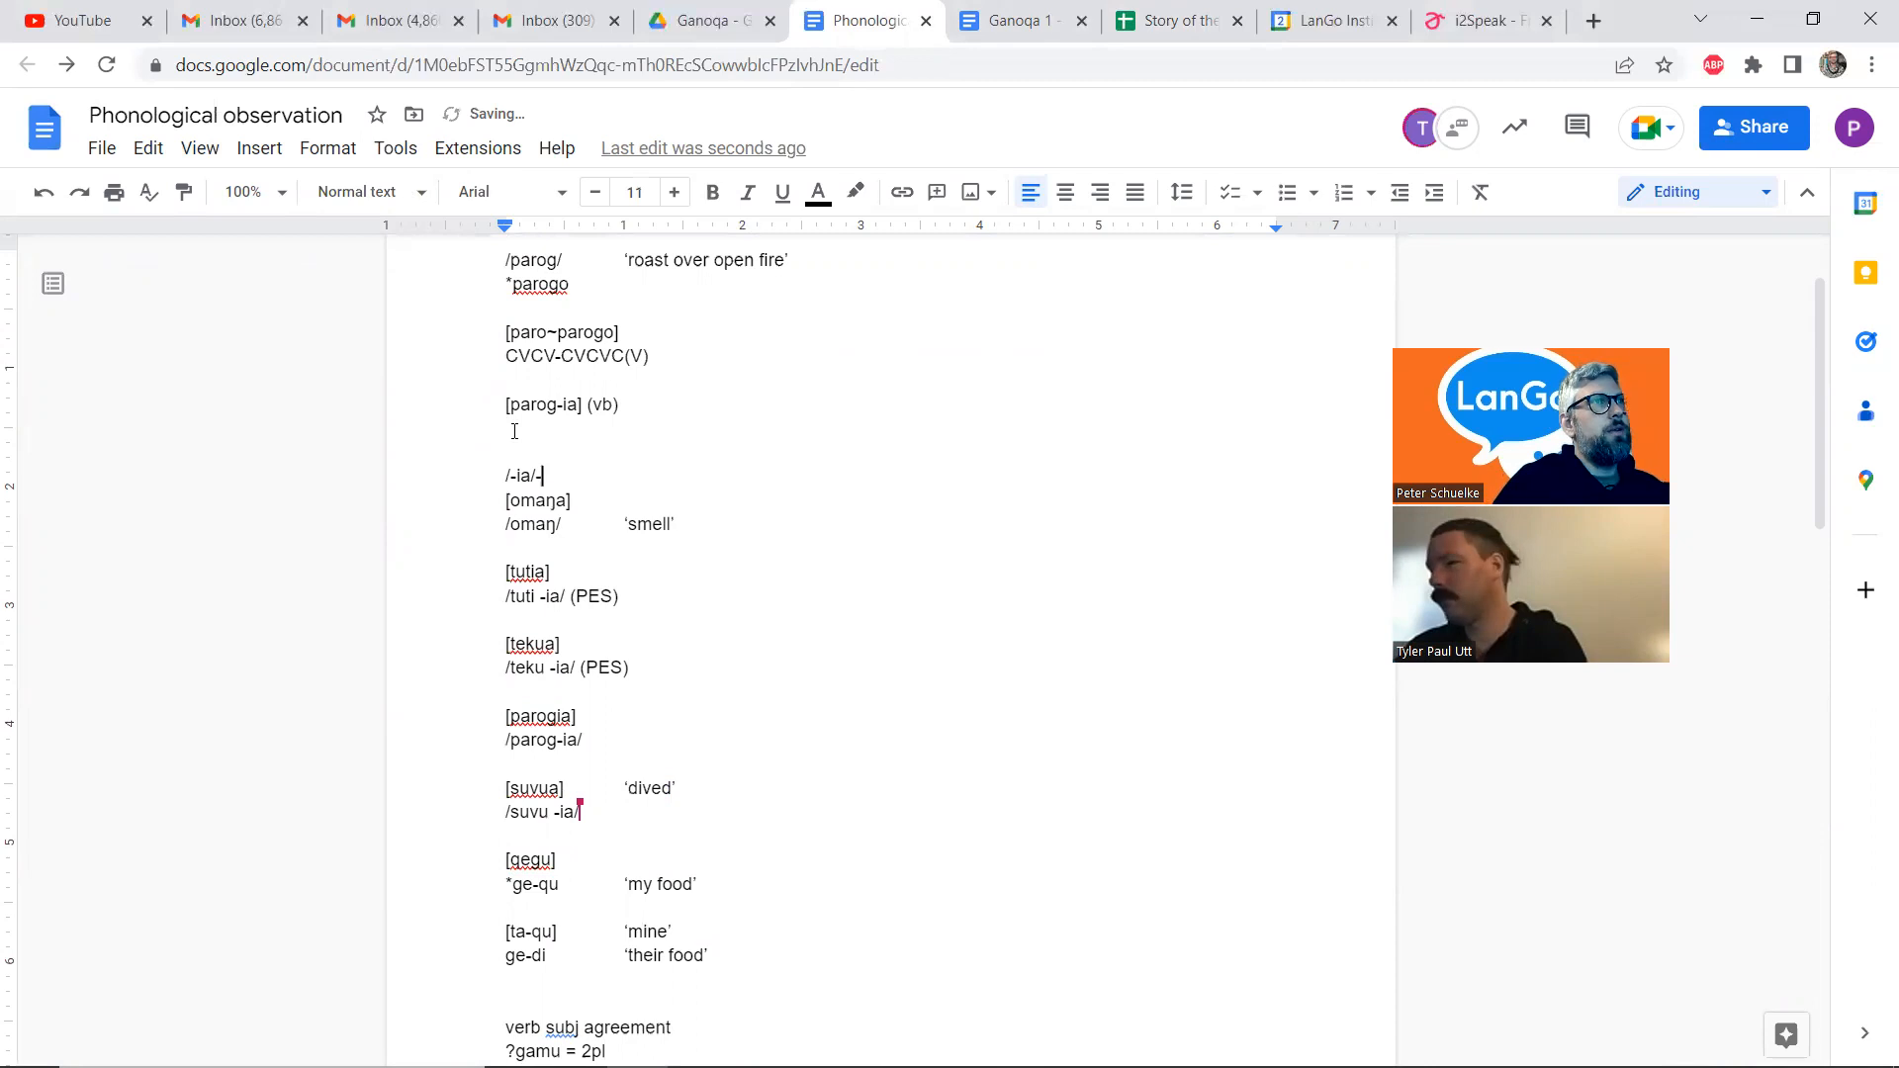
pyautogui.write('> ')
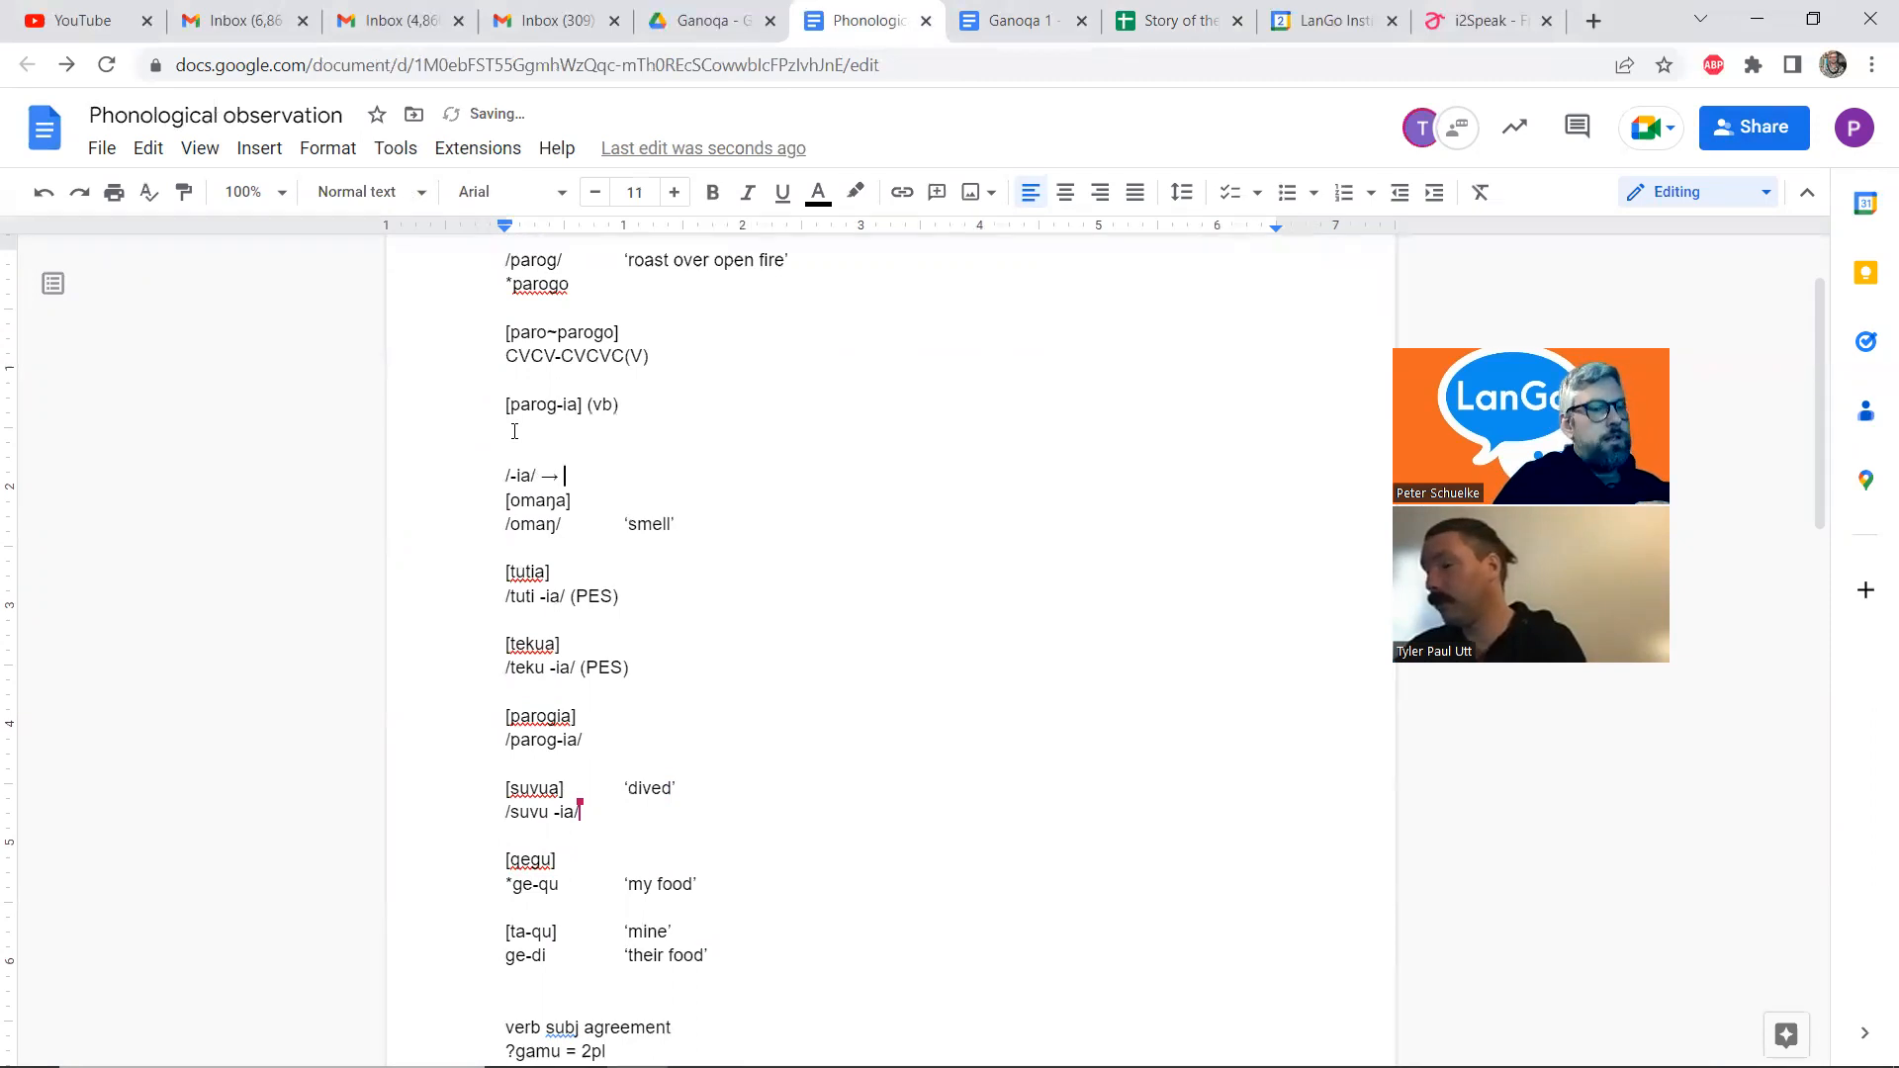
pyautogui.write('[-a')
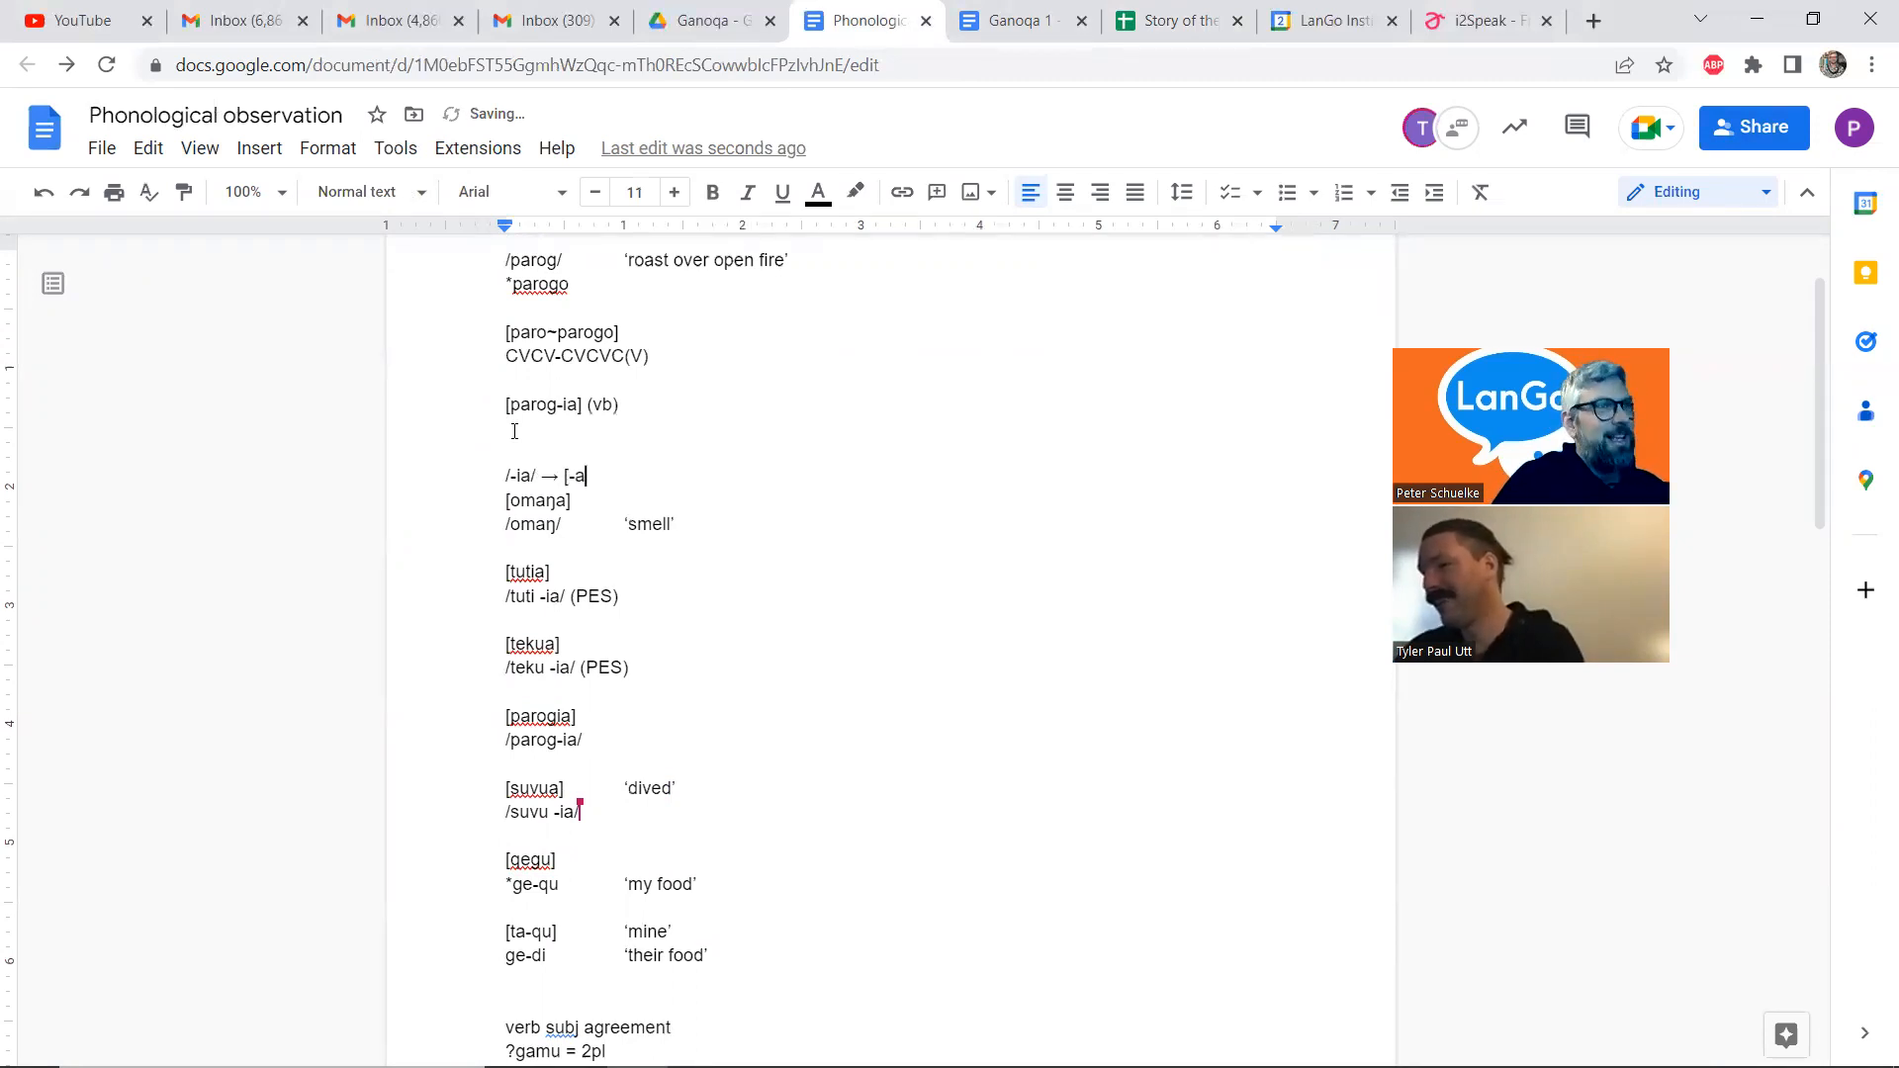
pyautogui.write(']')
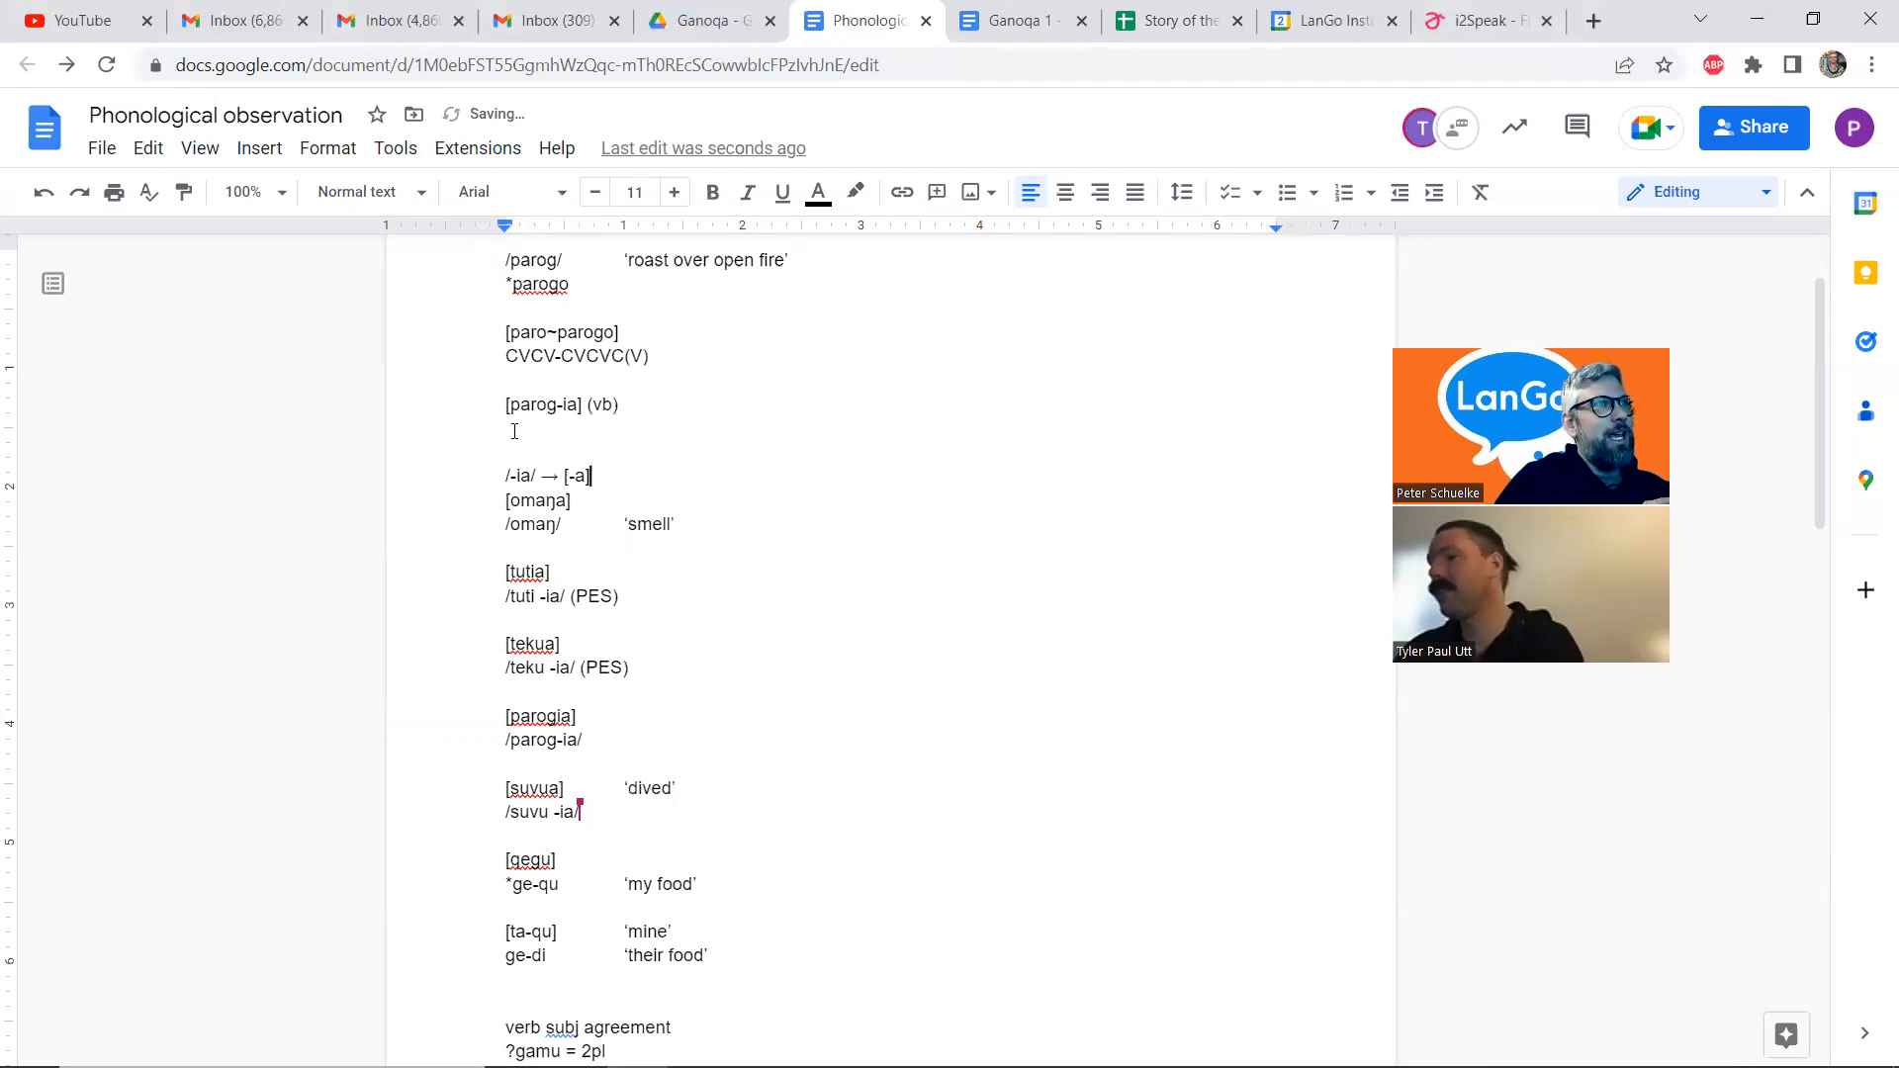
# Add the conditioning environment /[+high]___ to the end of the /-ia/ rule
pyautogui.write('/')
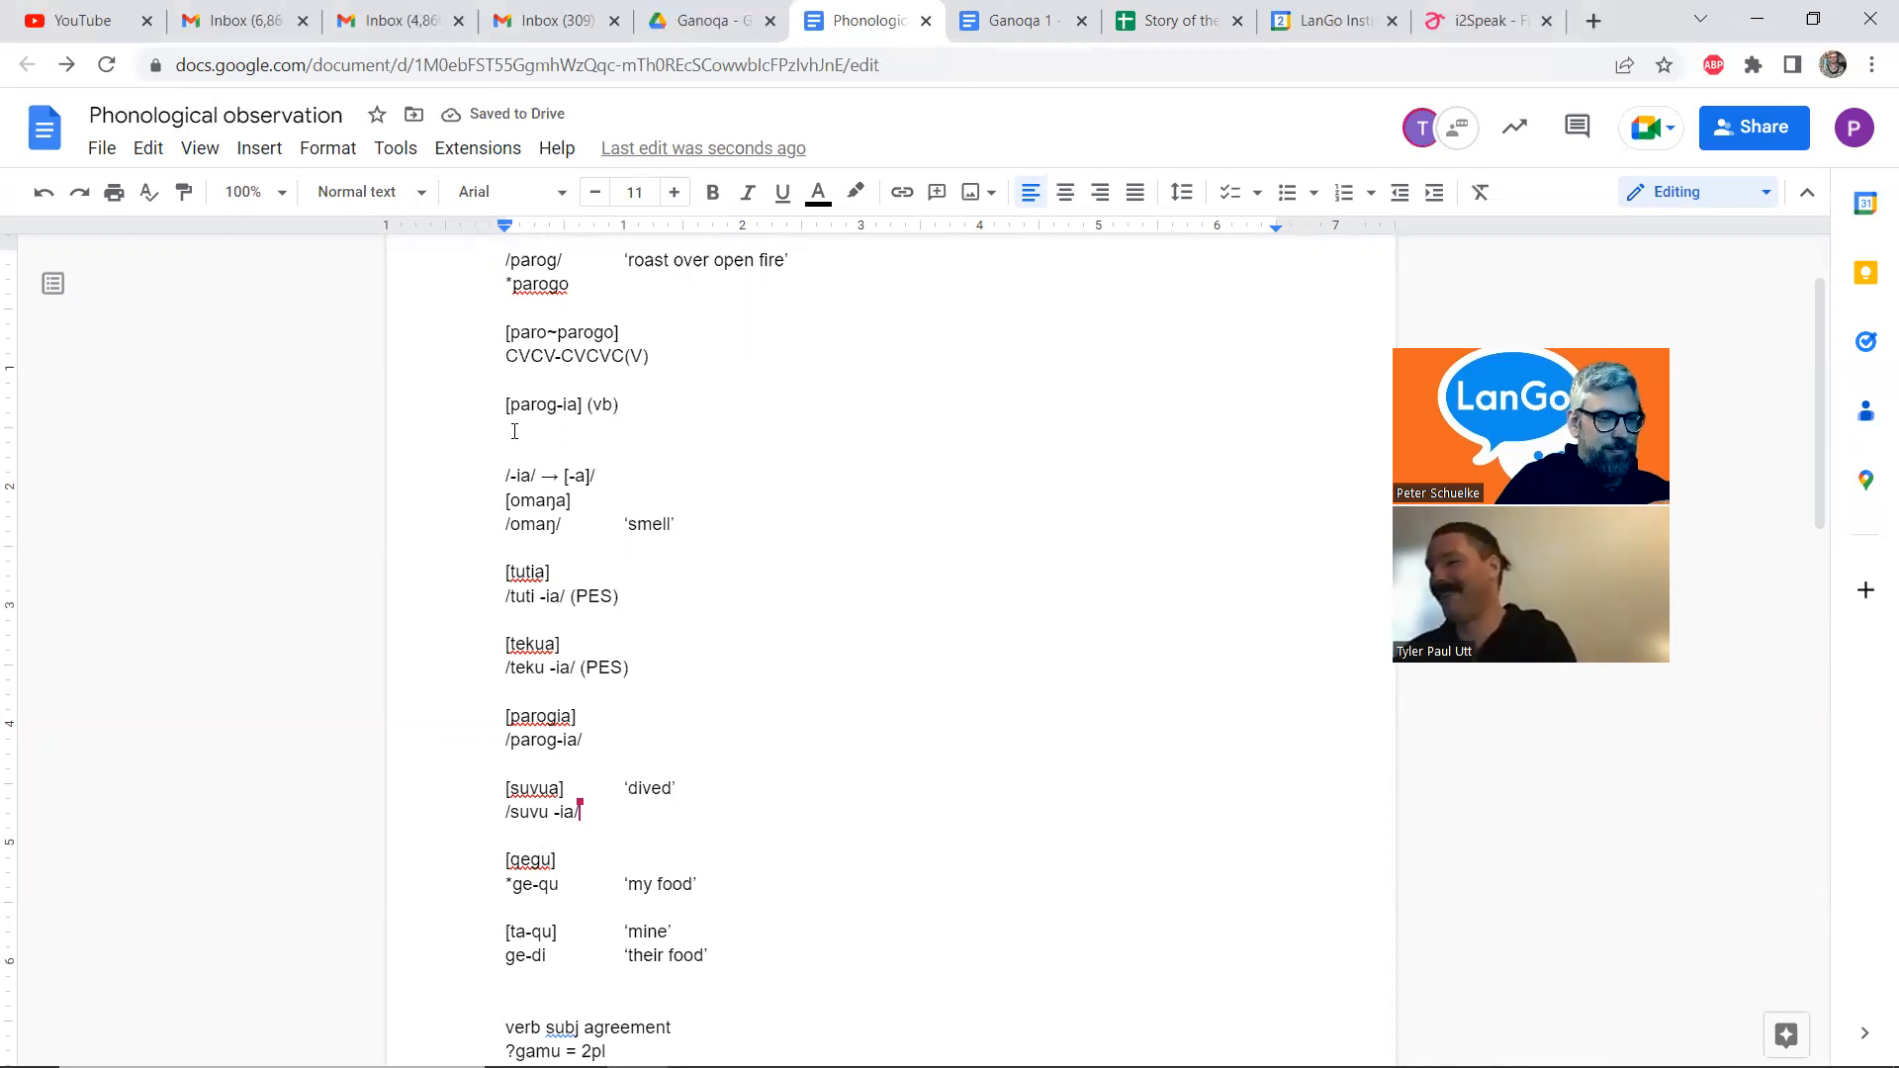
pyautogui.write('[+h')
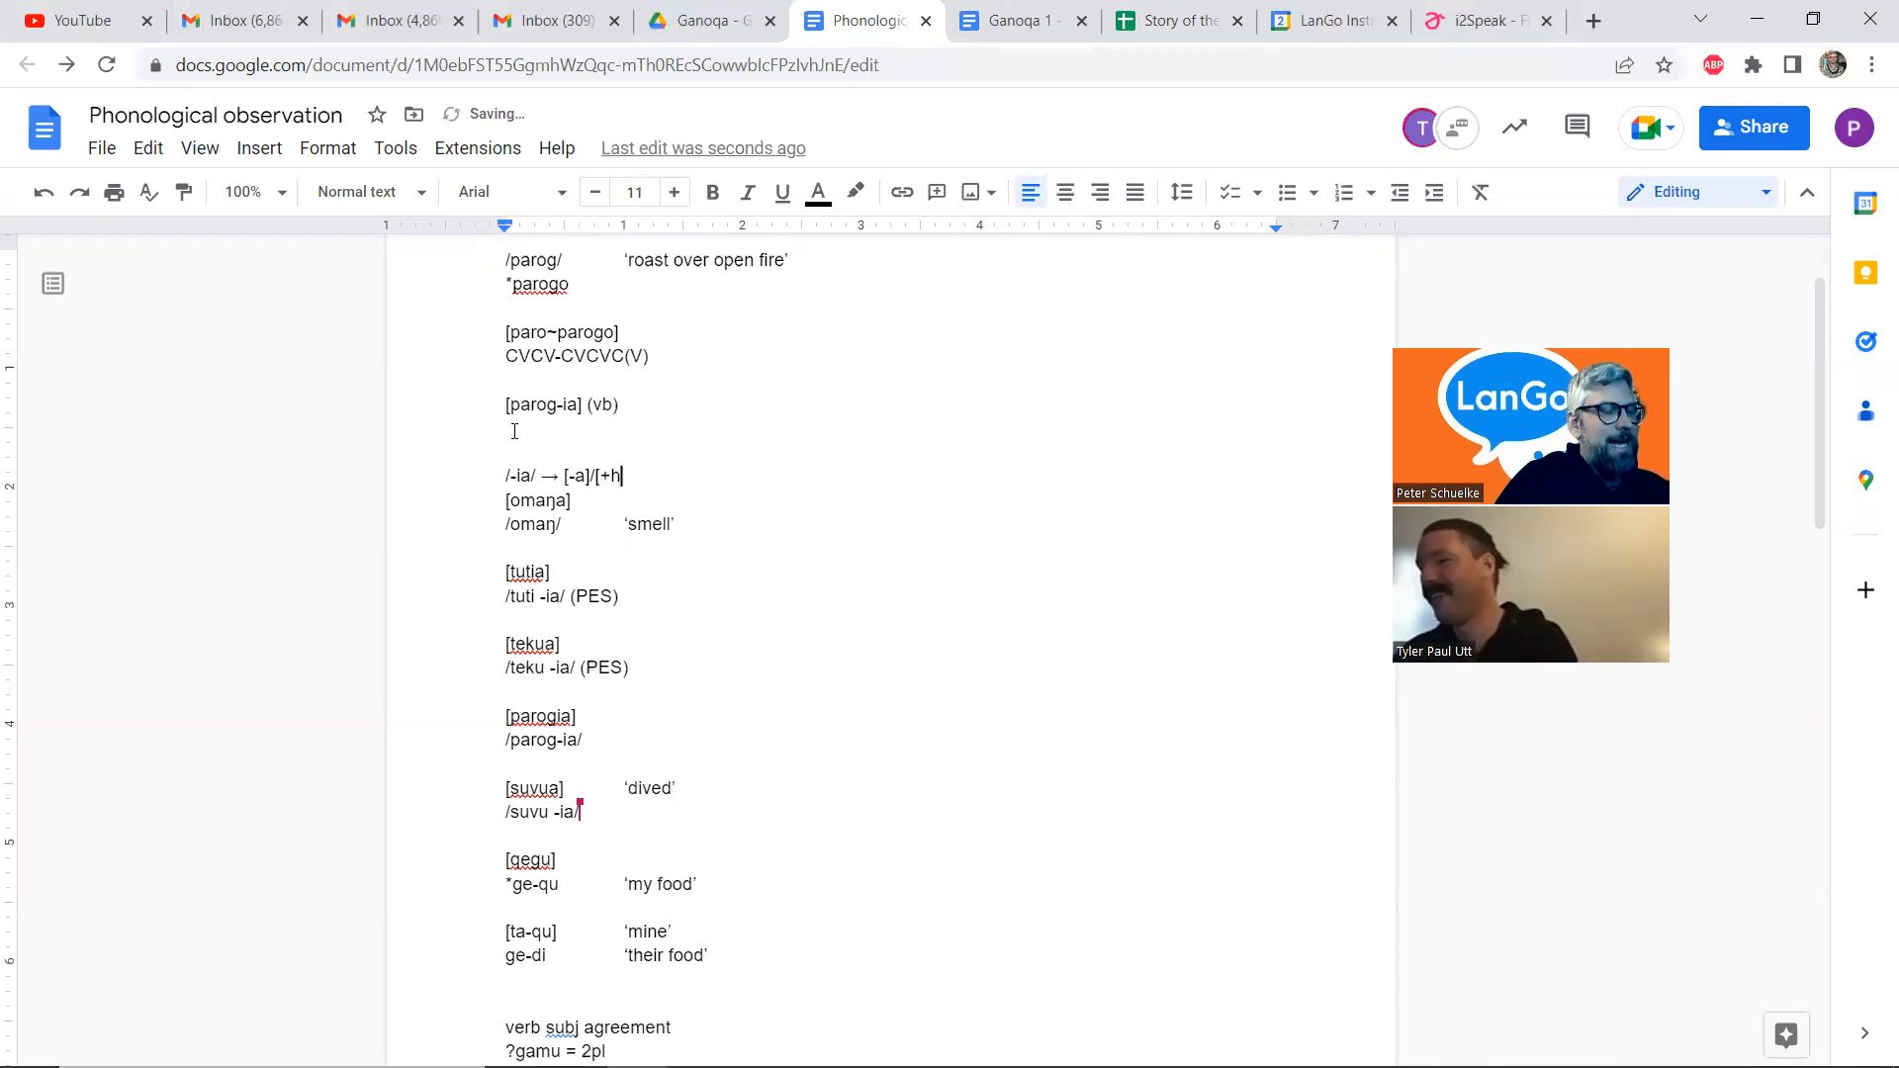
pyautogui.write('igh]___')
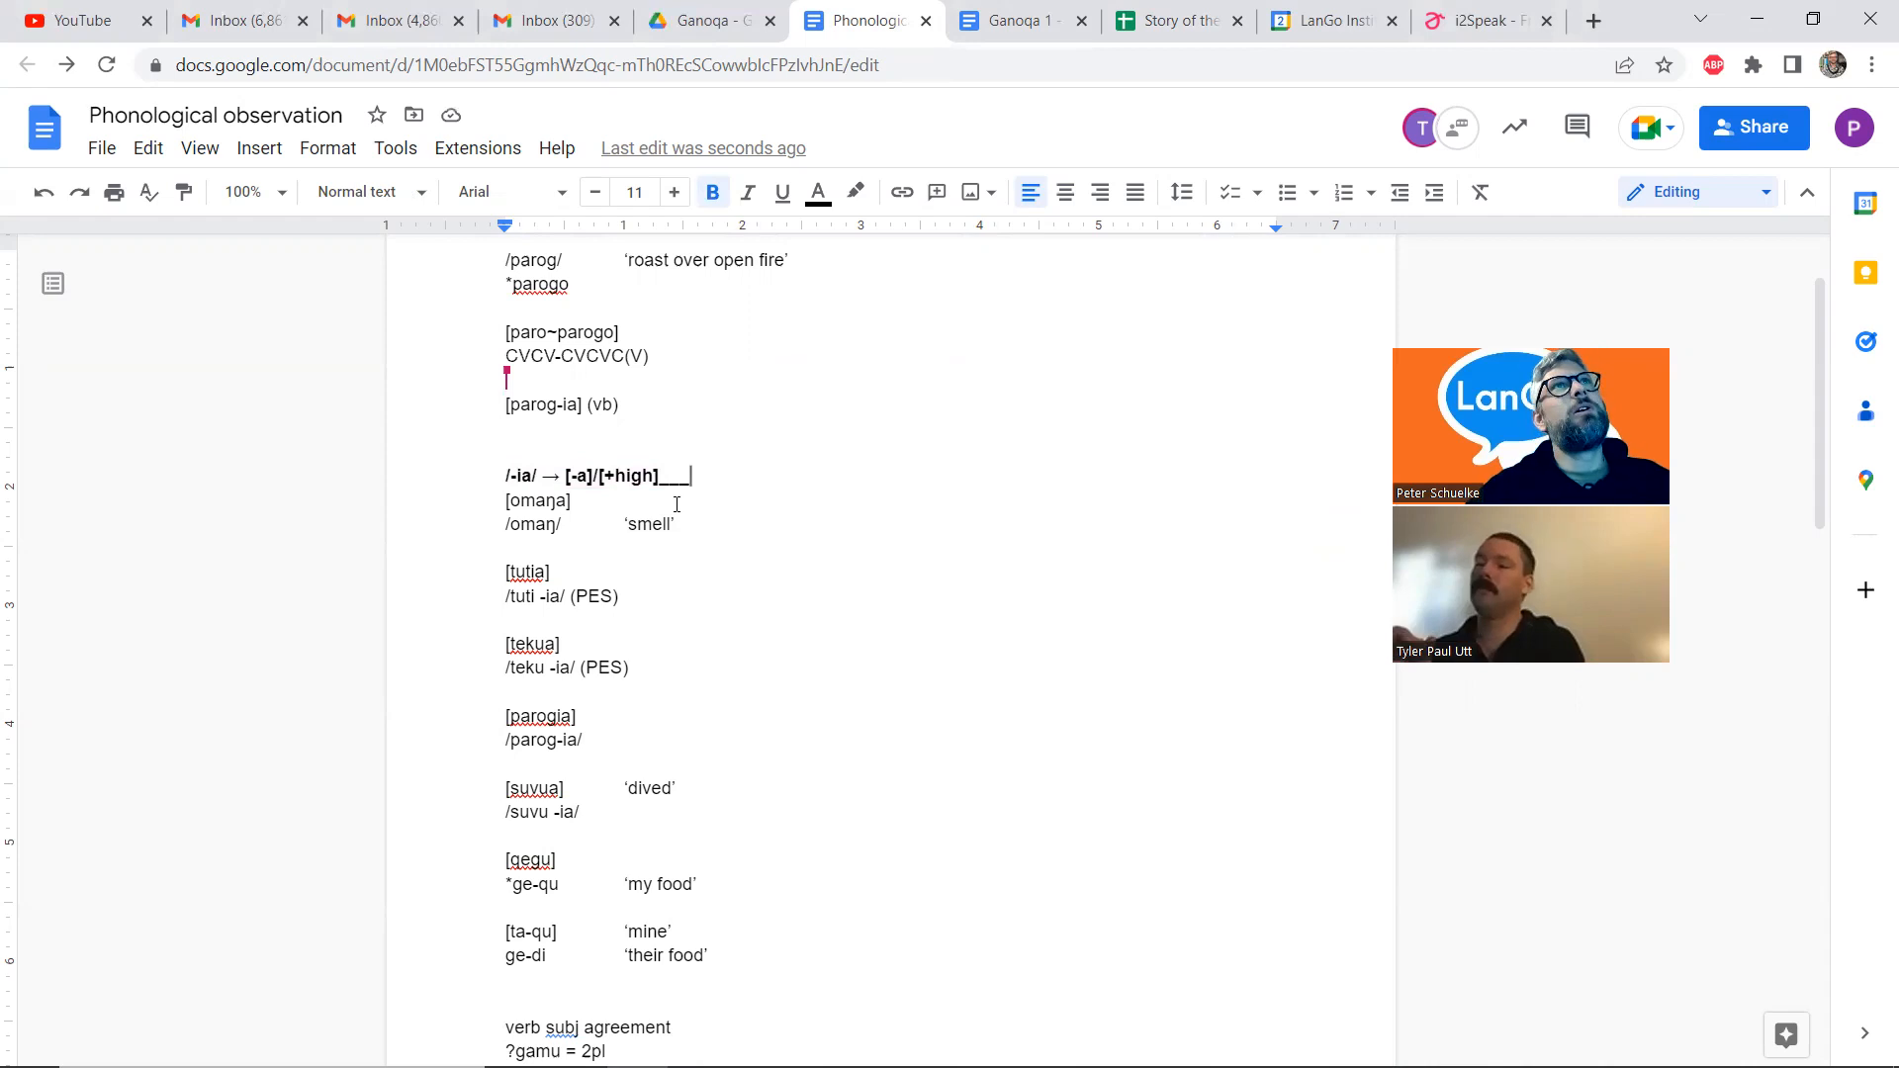
# Search the web for "sound features lango" in a new browser tab and open the LanGo Institute's Sound Features article
pyautogui.click(1593, 21)
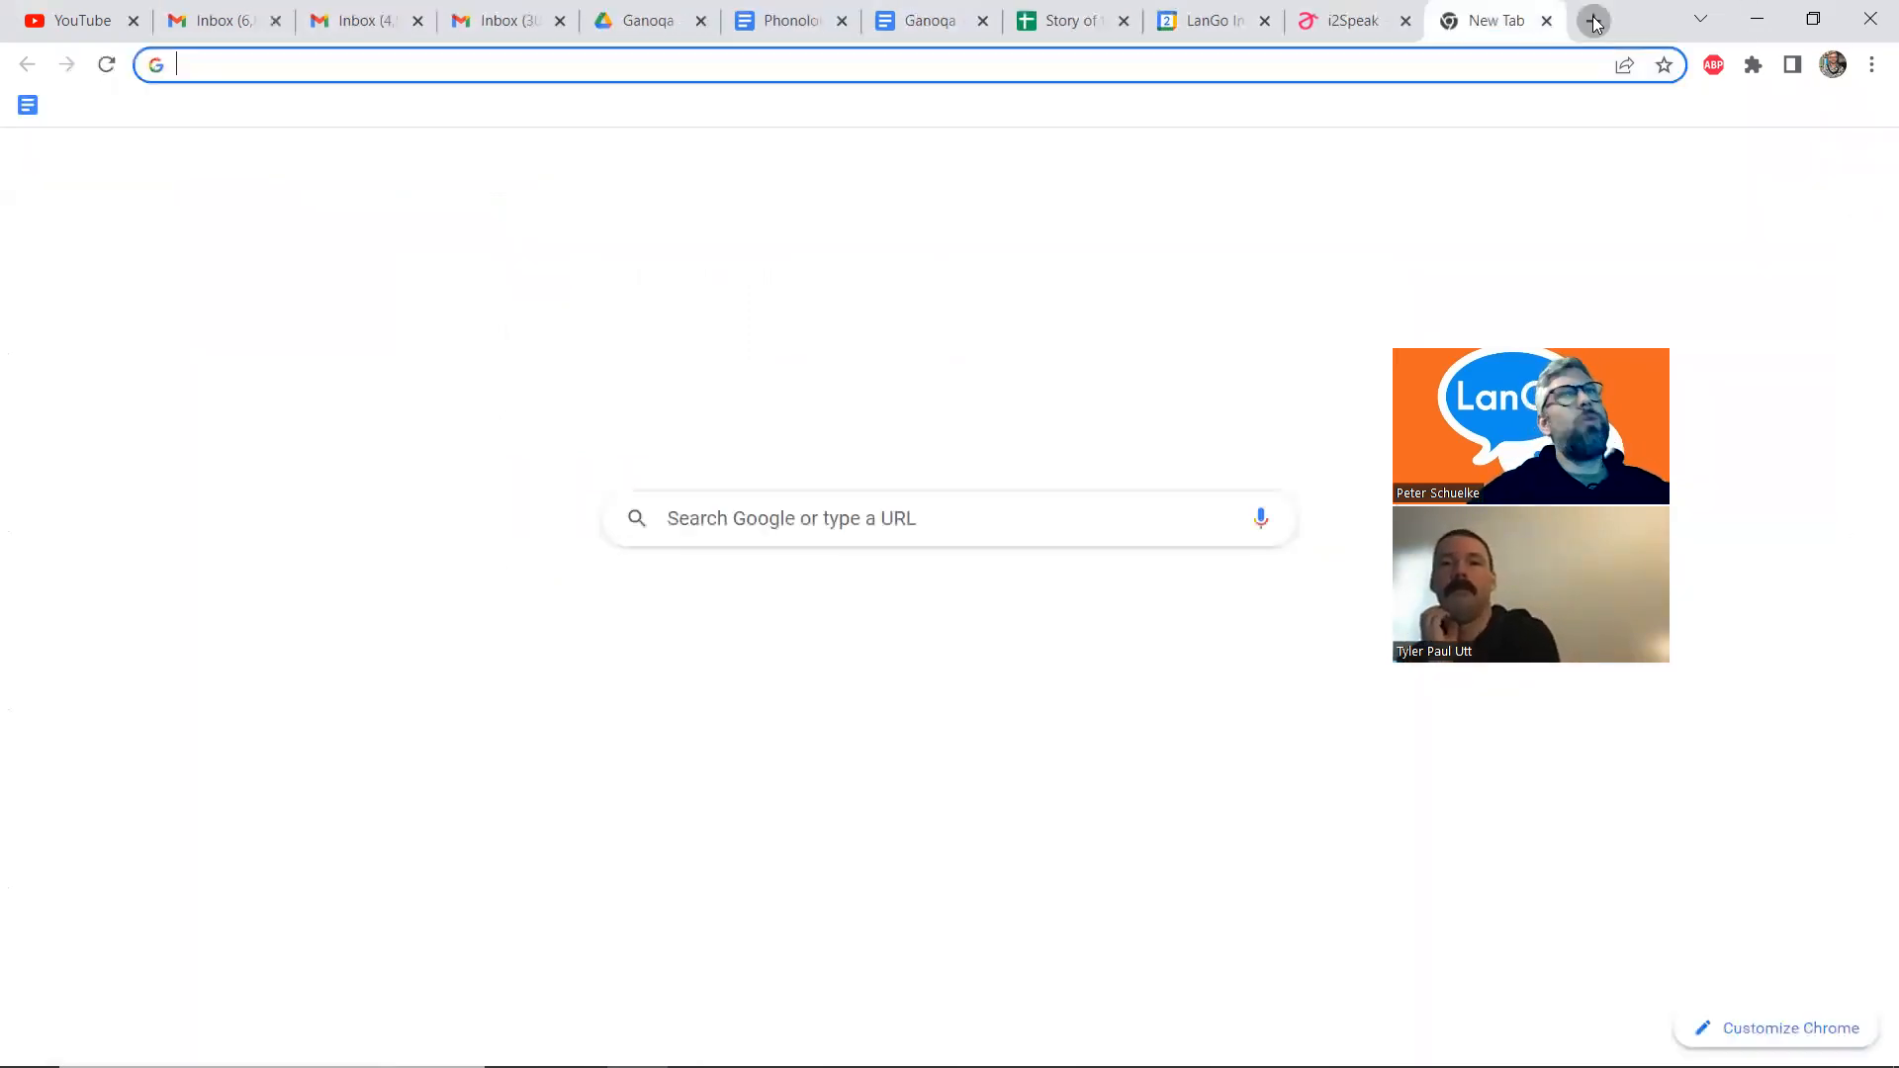
pyautogui.write('sou')
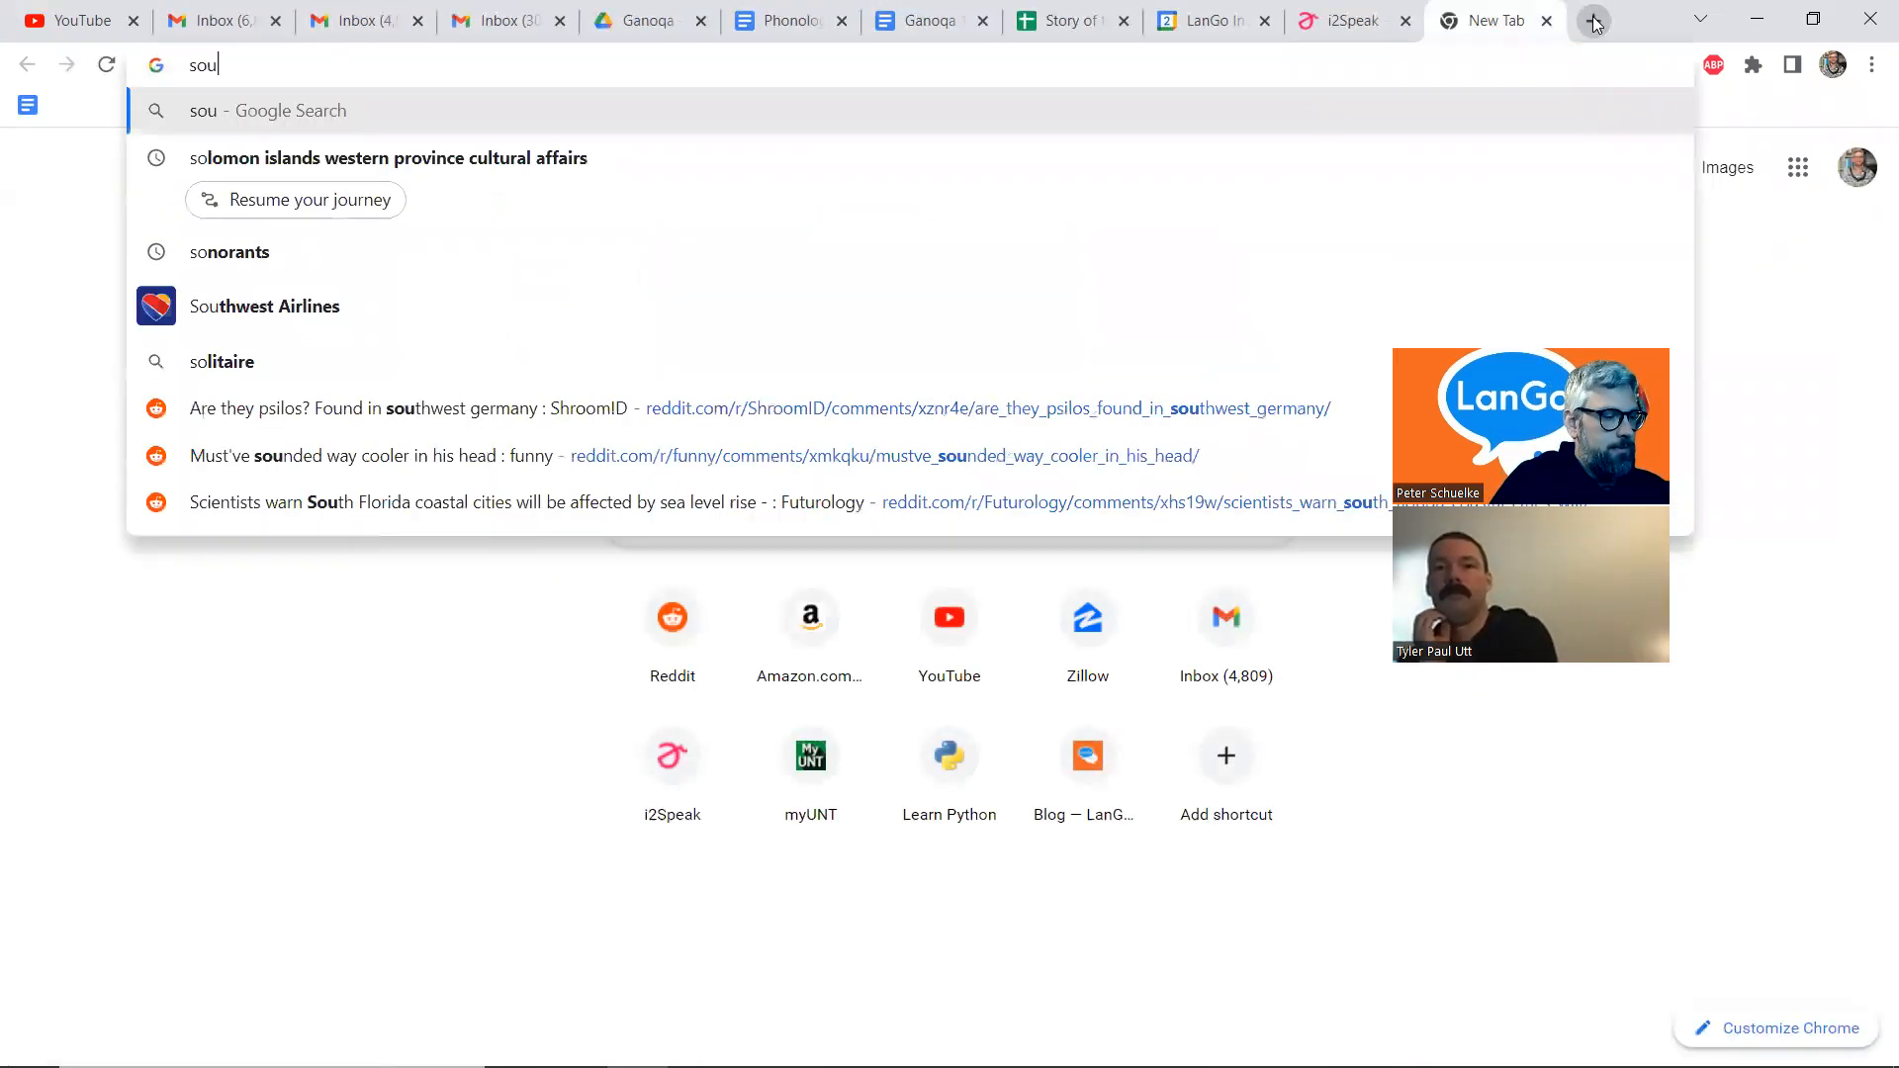
pyautogui.write('nd features ')
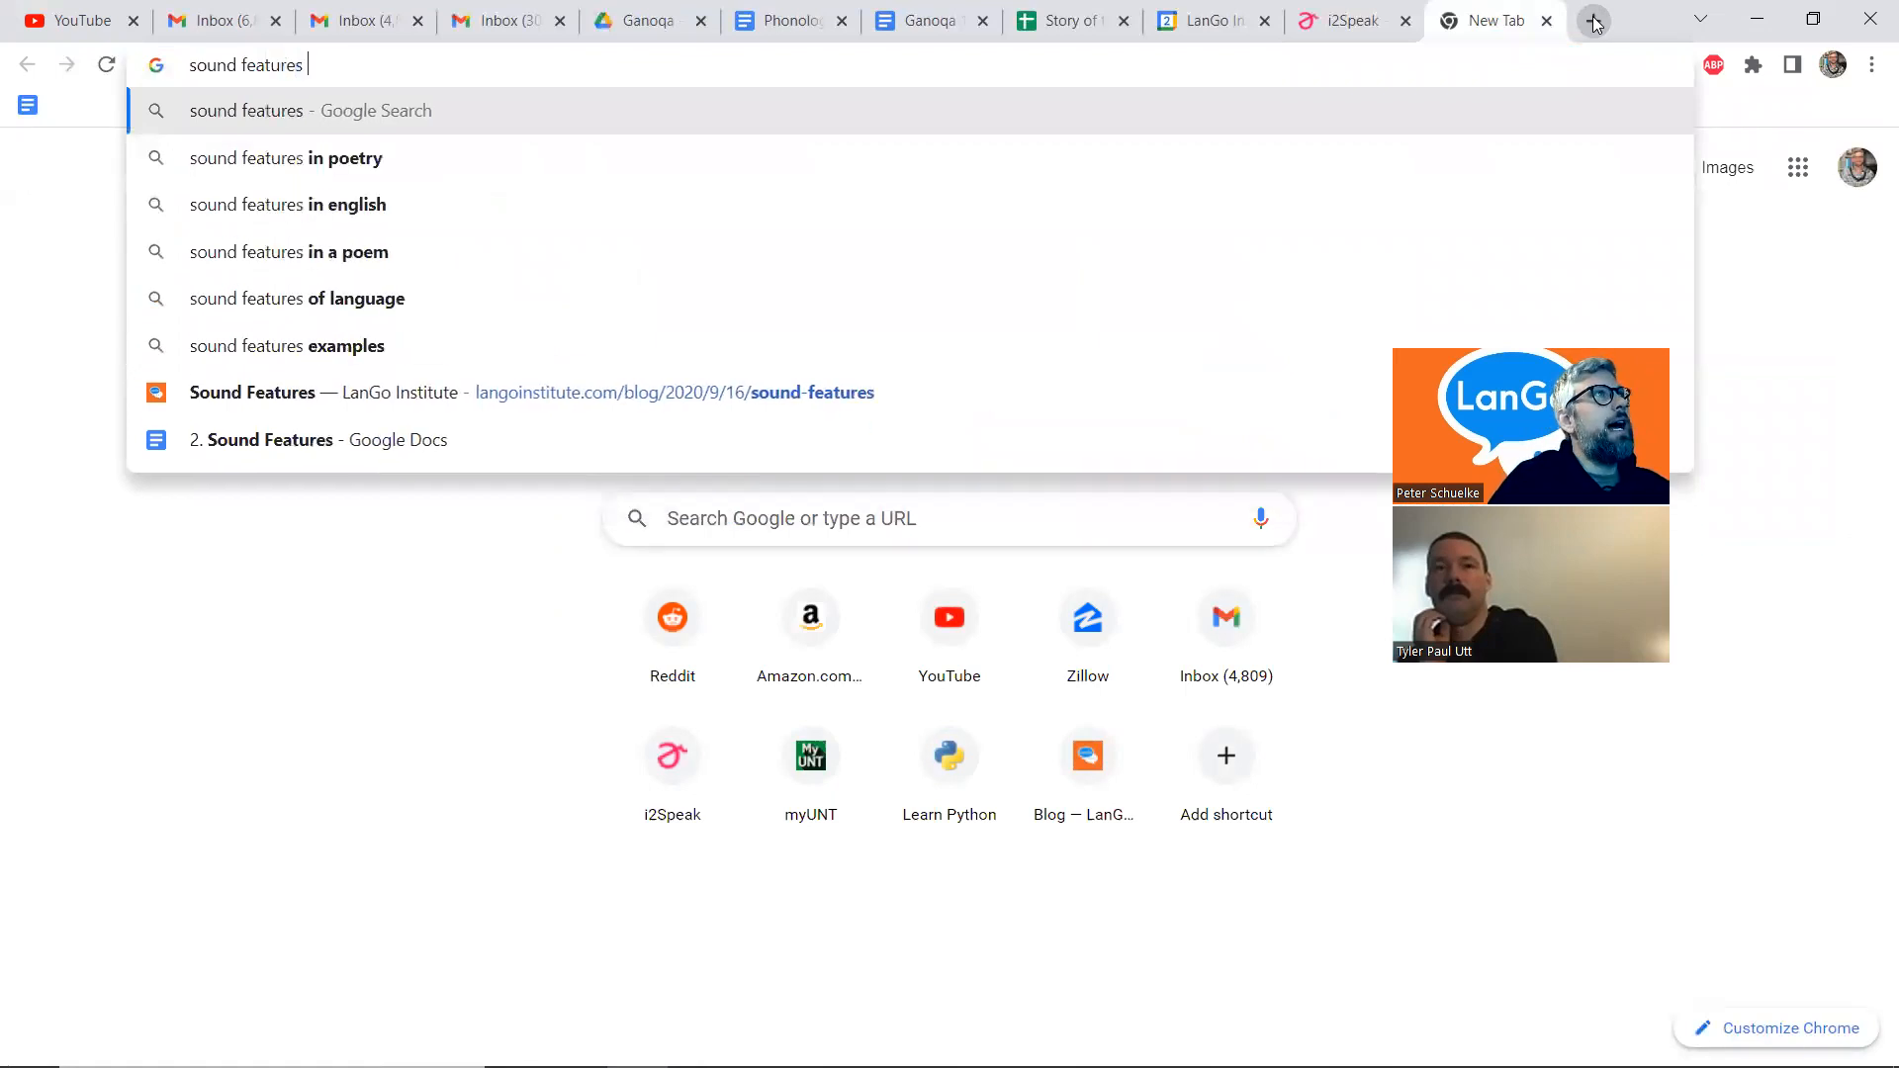
pyautogui.write('langoi')
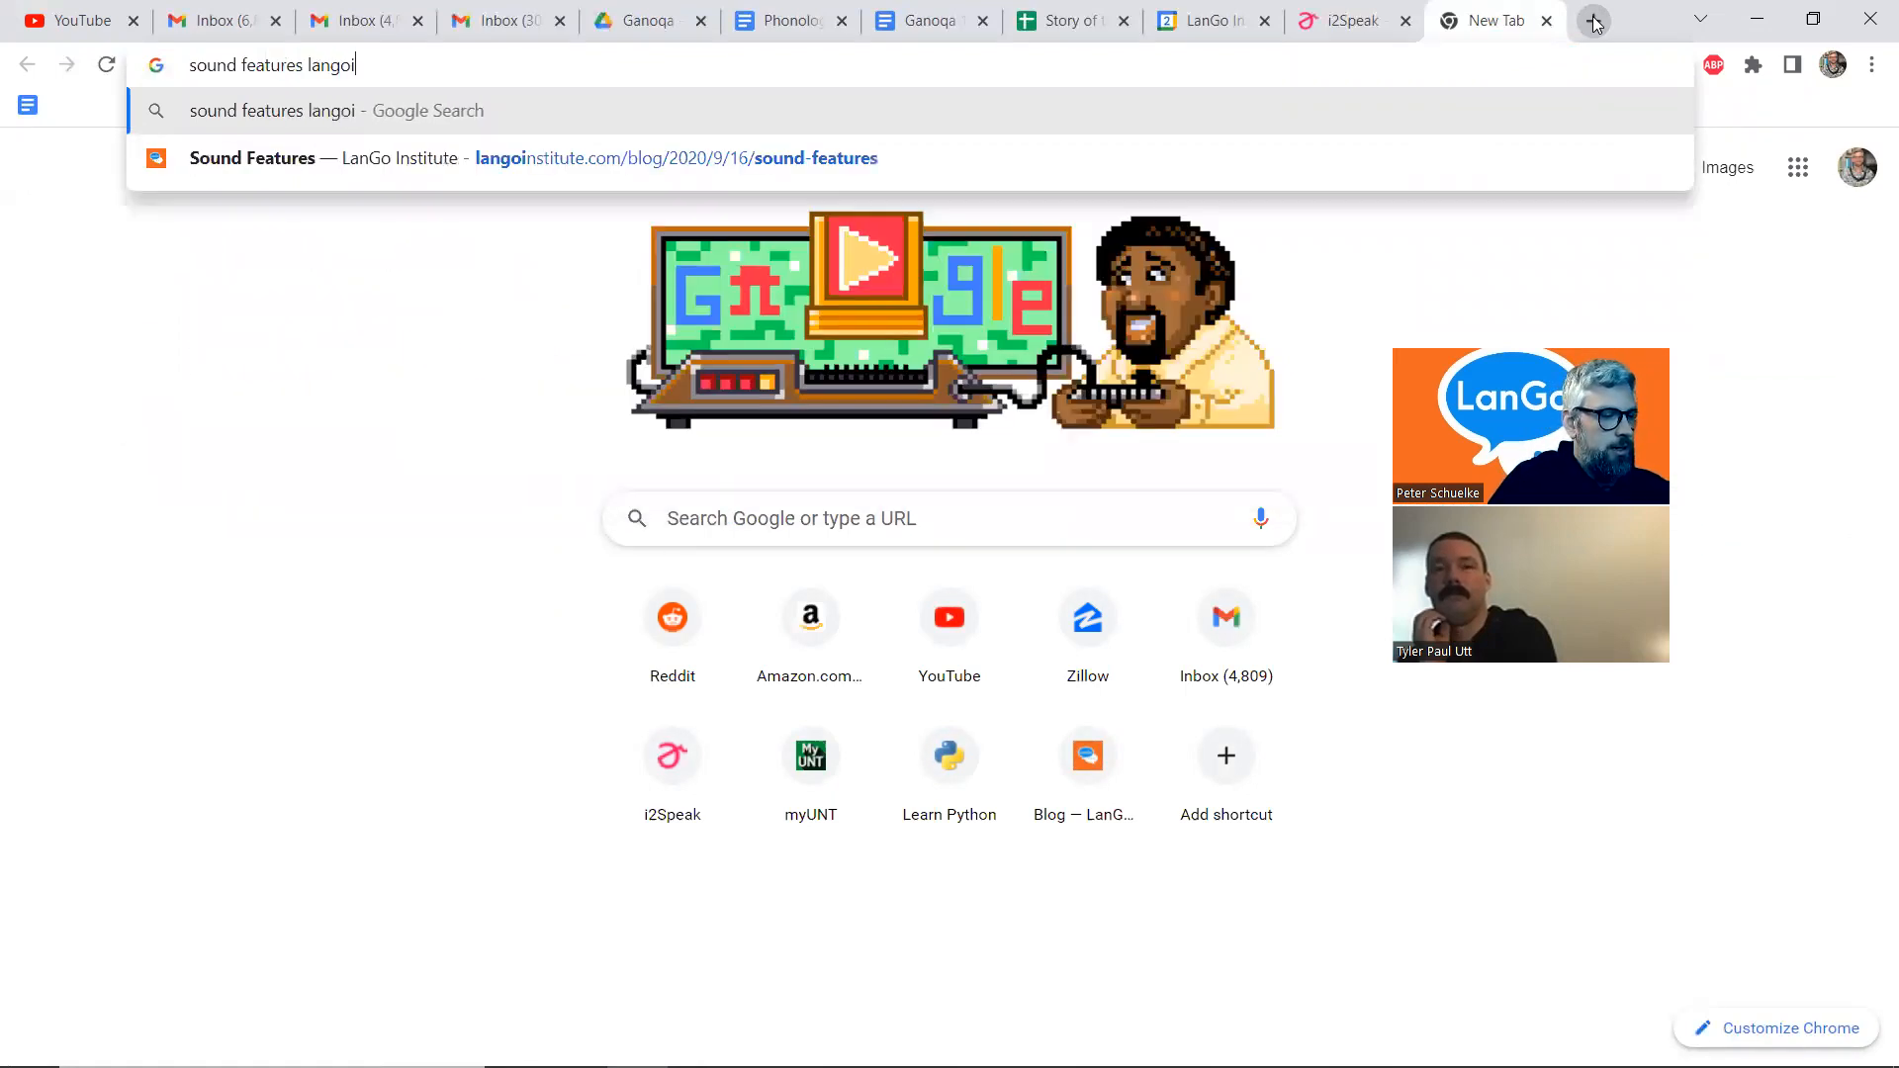
pyautogui.press('BackSpace')
pyautogui.press('Return')
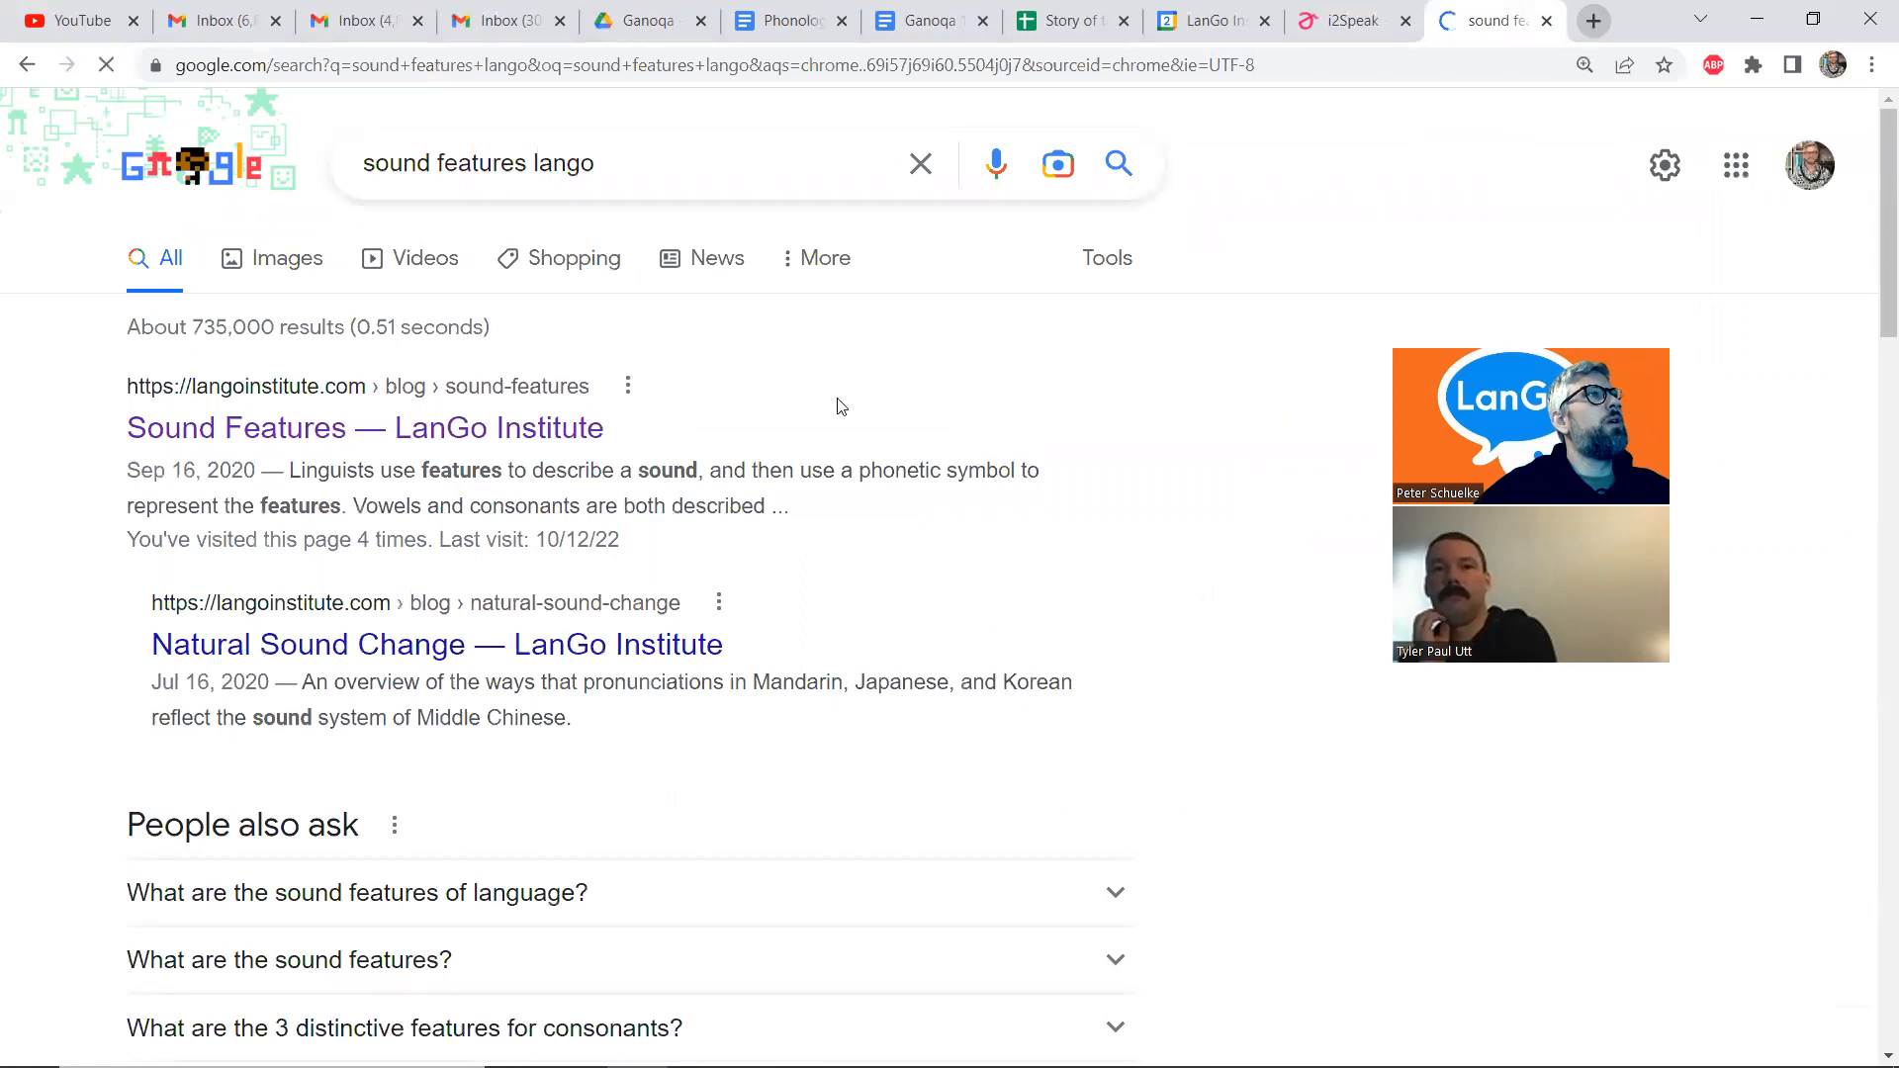
pyautogui.click(413, 451)
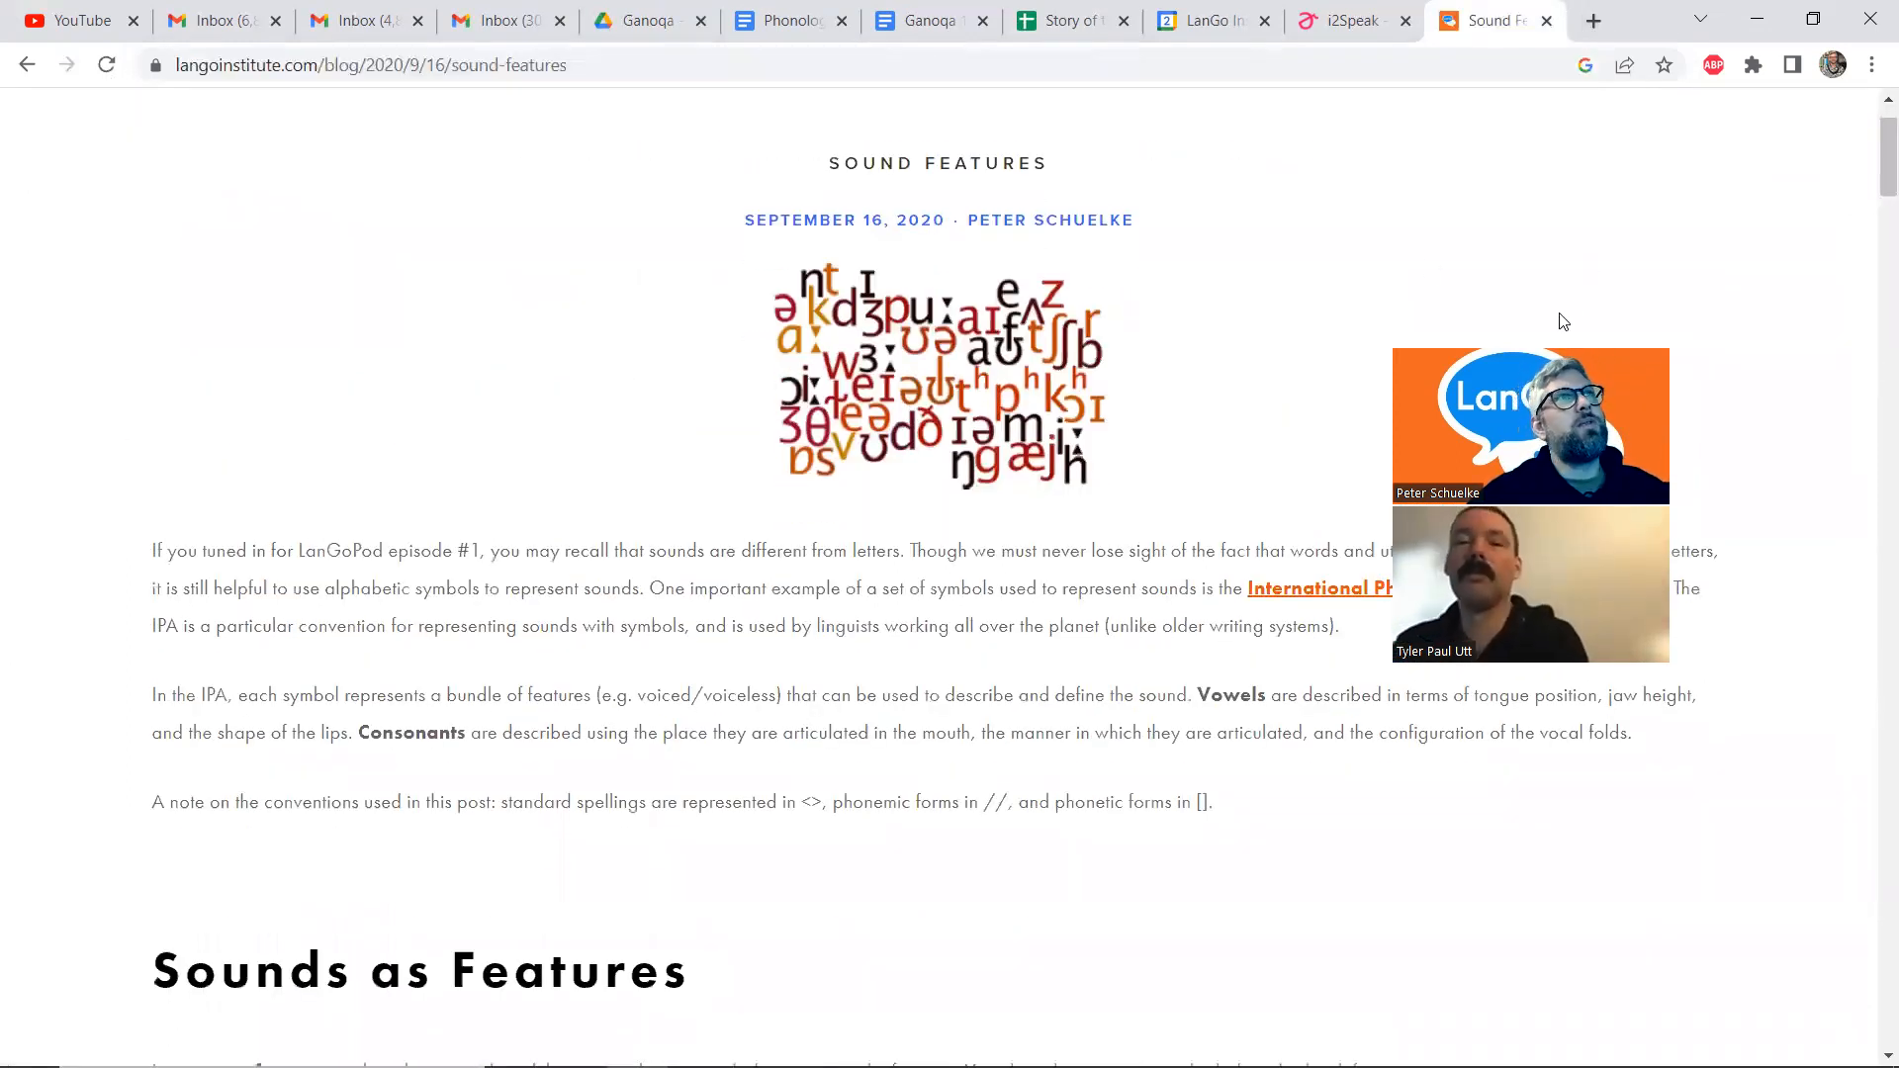
# Examine the article's vowel chart, vowel feature descriptions and vocal tract figure, and return to the Phonological observation document
pyautogui.scroll(-10, 655, 587)
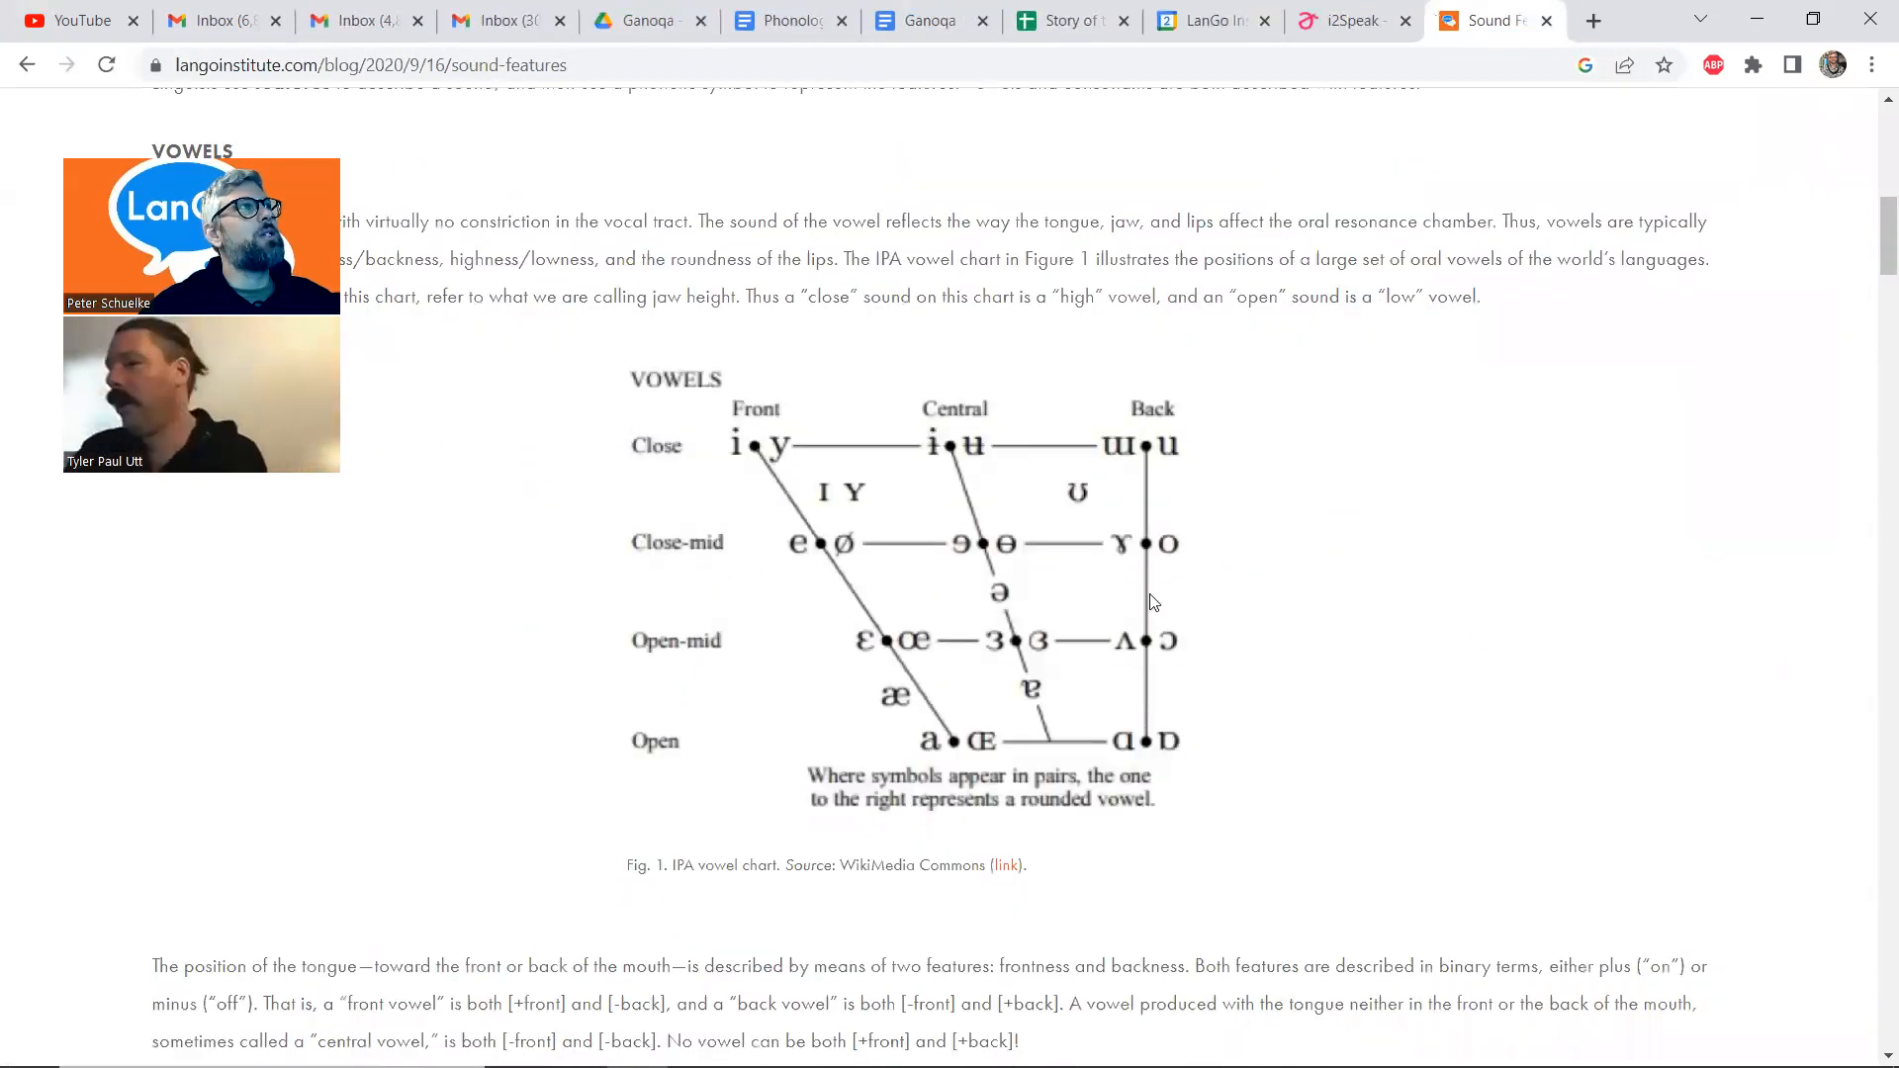
pyautogui.scroll(-2, 1072, 593)
pyautogui.scroll(-9, 1073, 594)
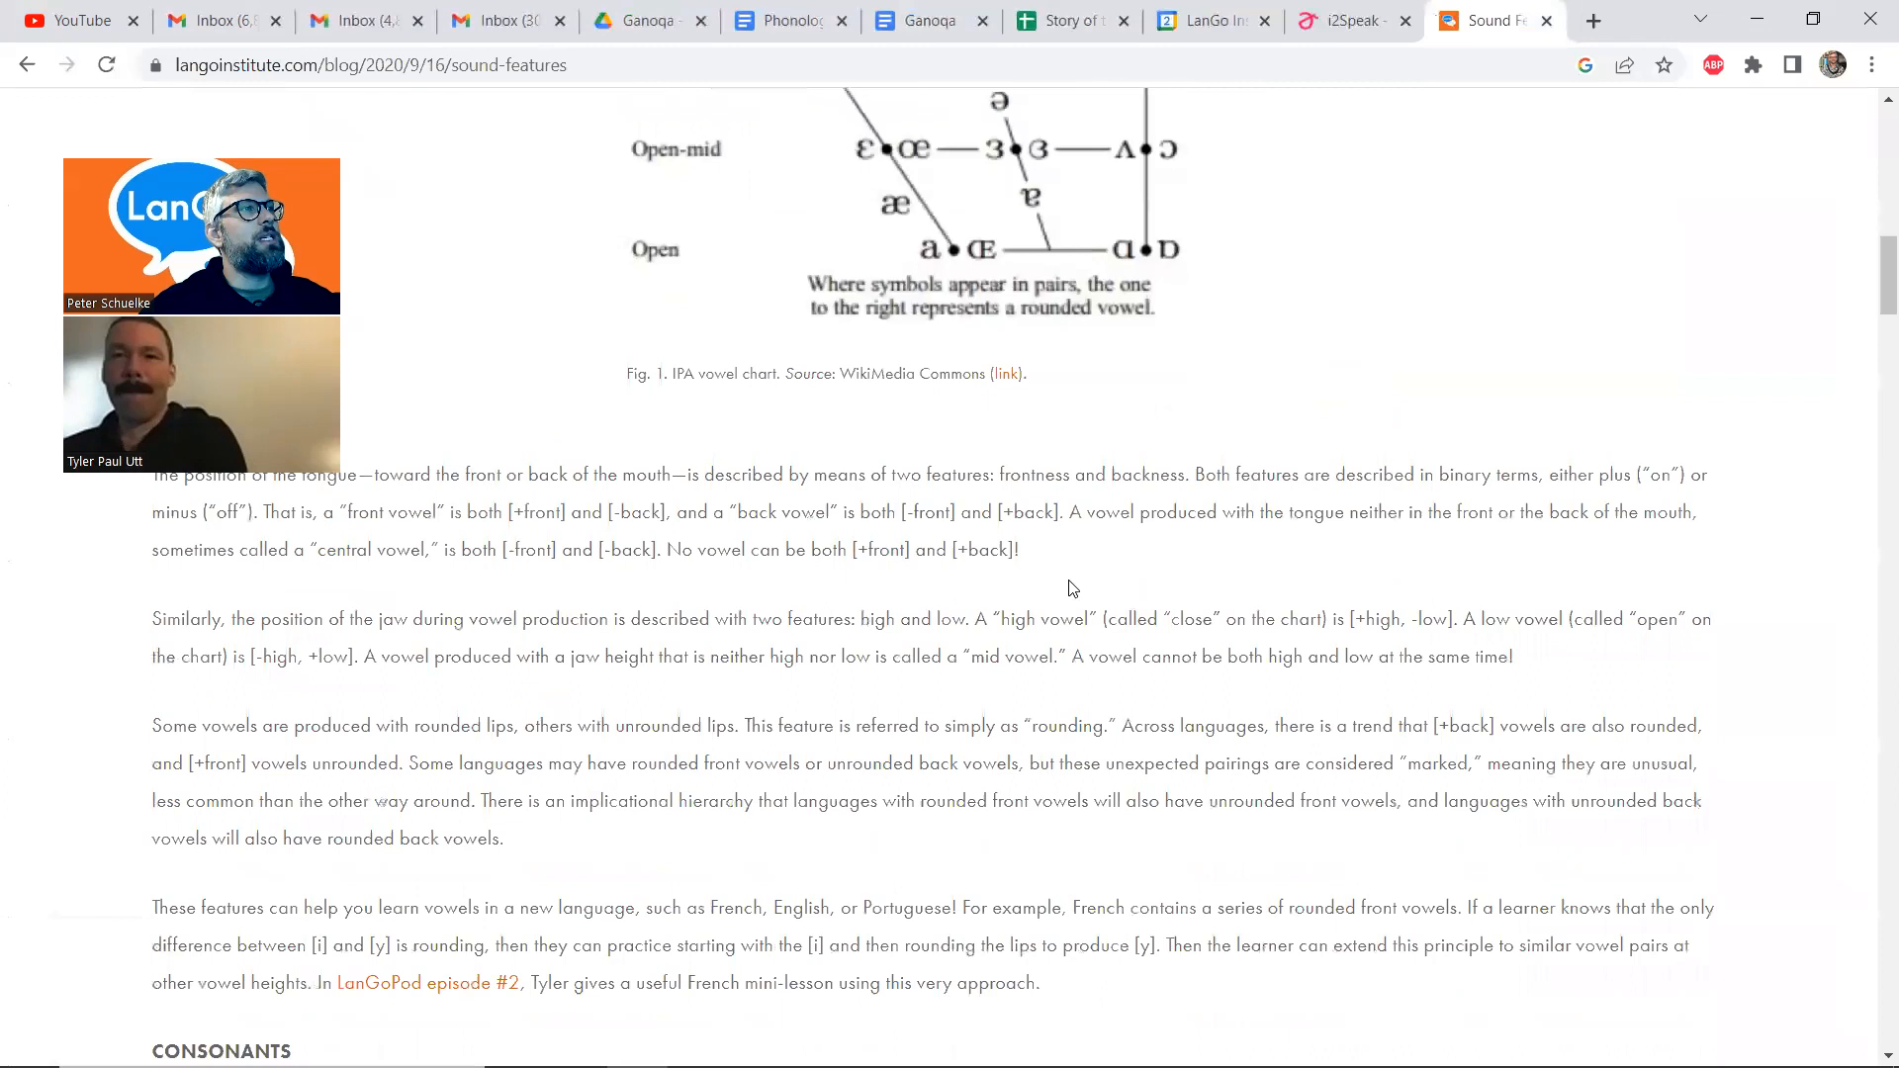
pyautogui.scroll(-14, 1070, 589)
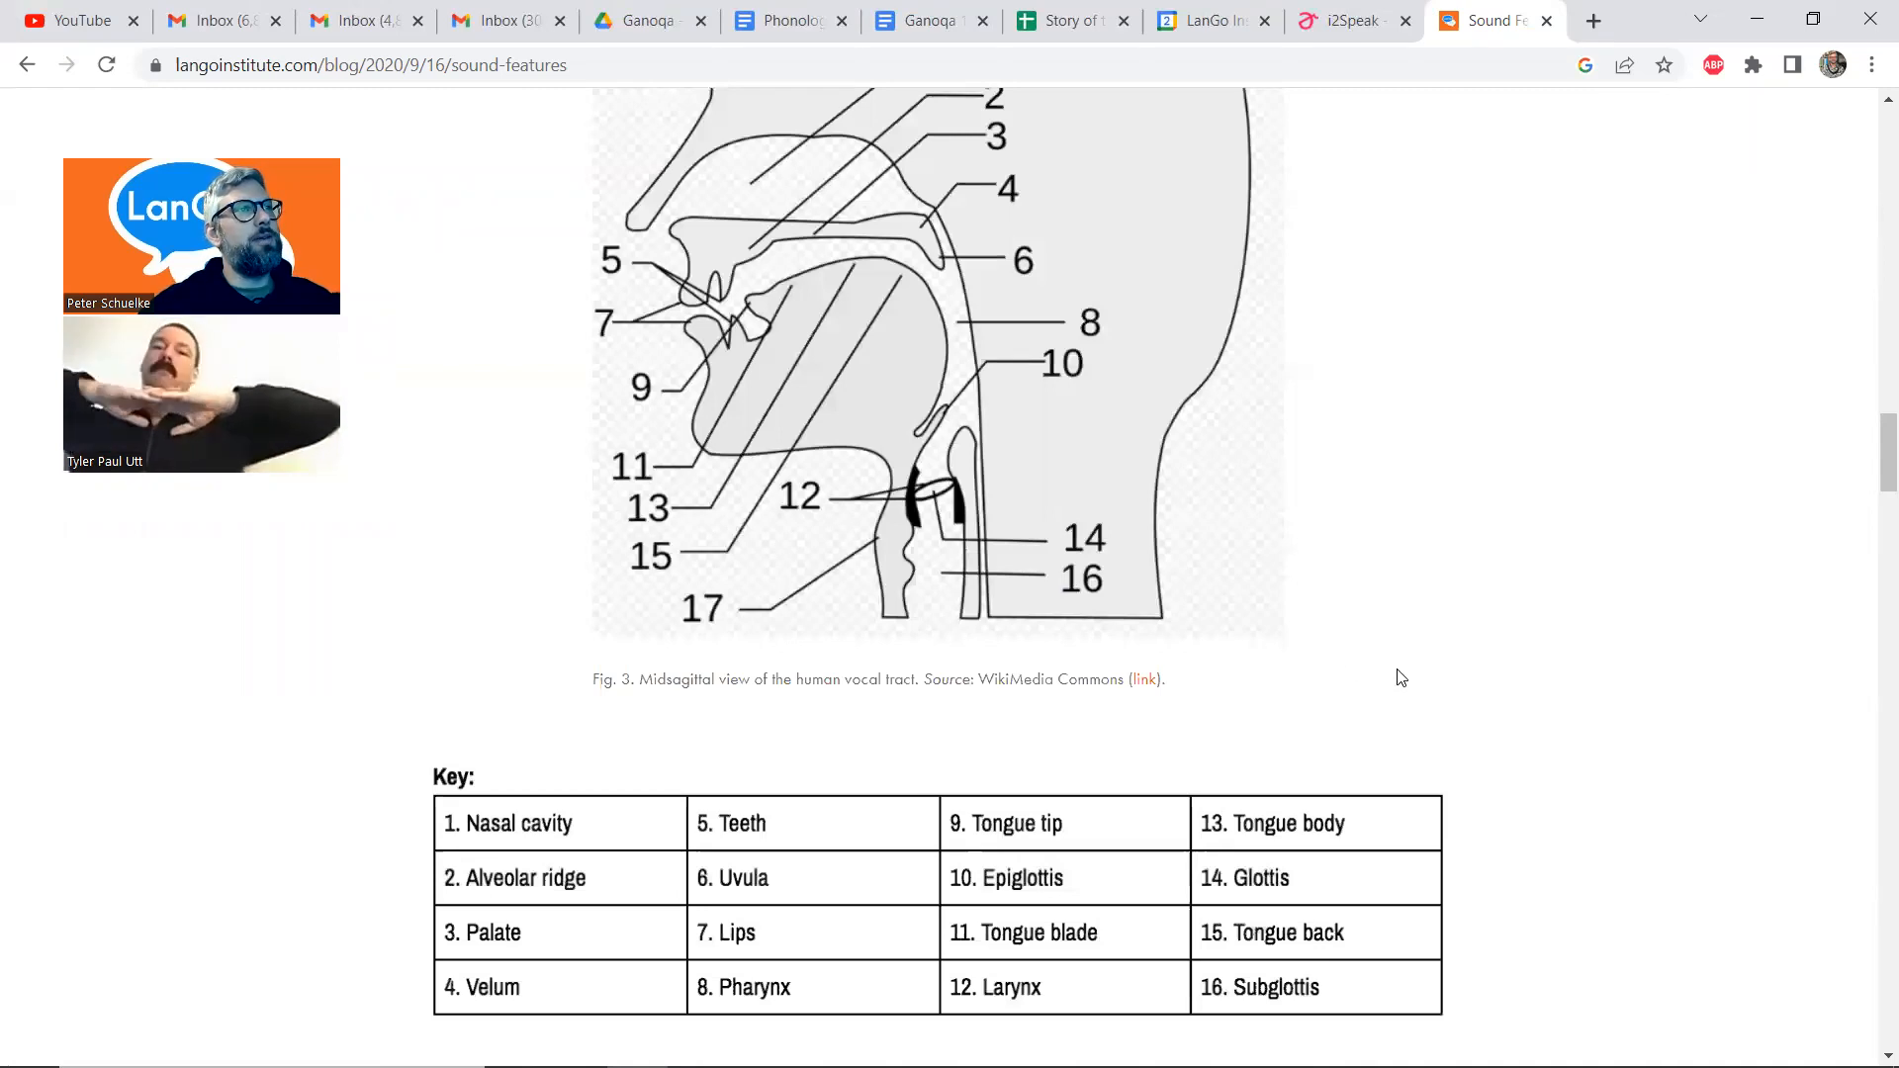
pyautogui.scroll(-3, 1400, 678)
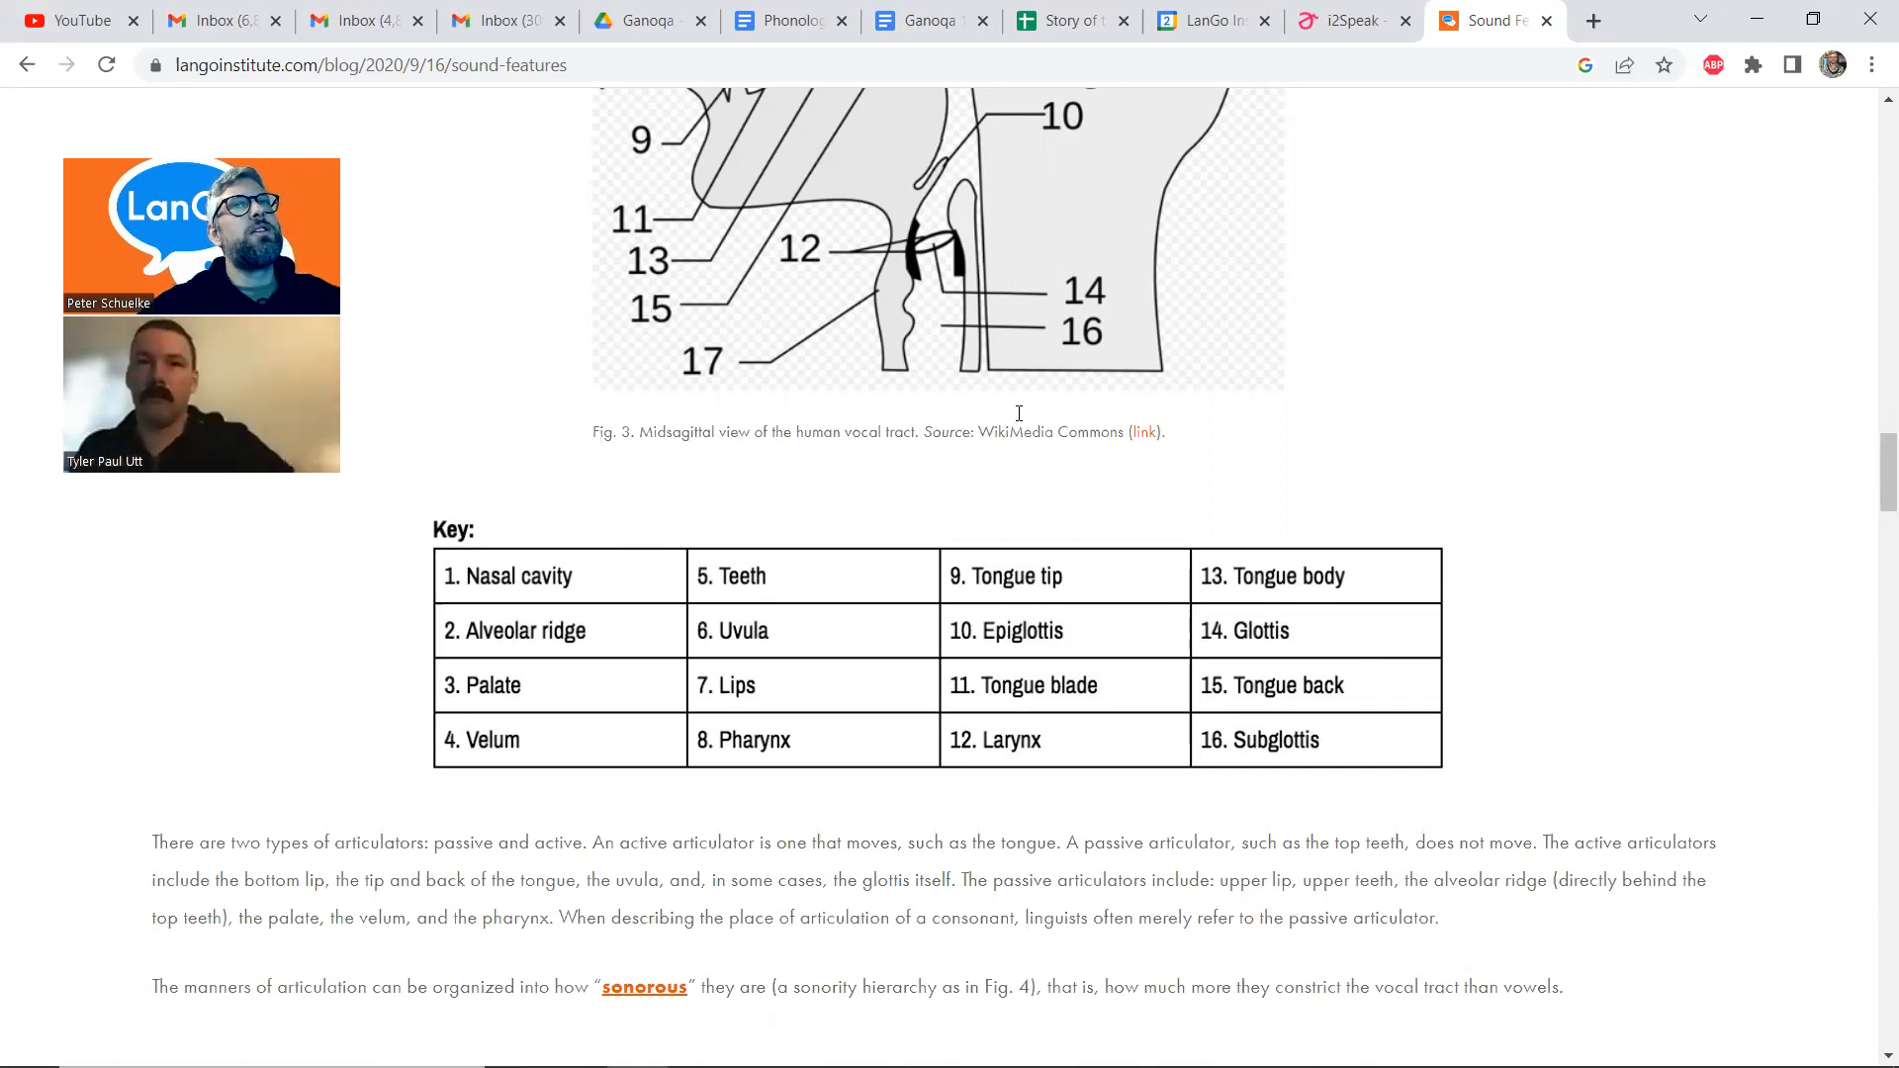
pyautogui.click(925, 20)
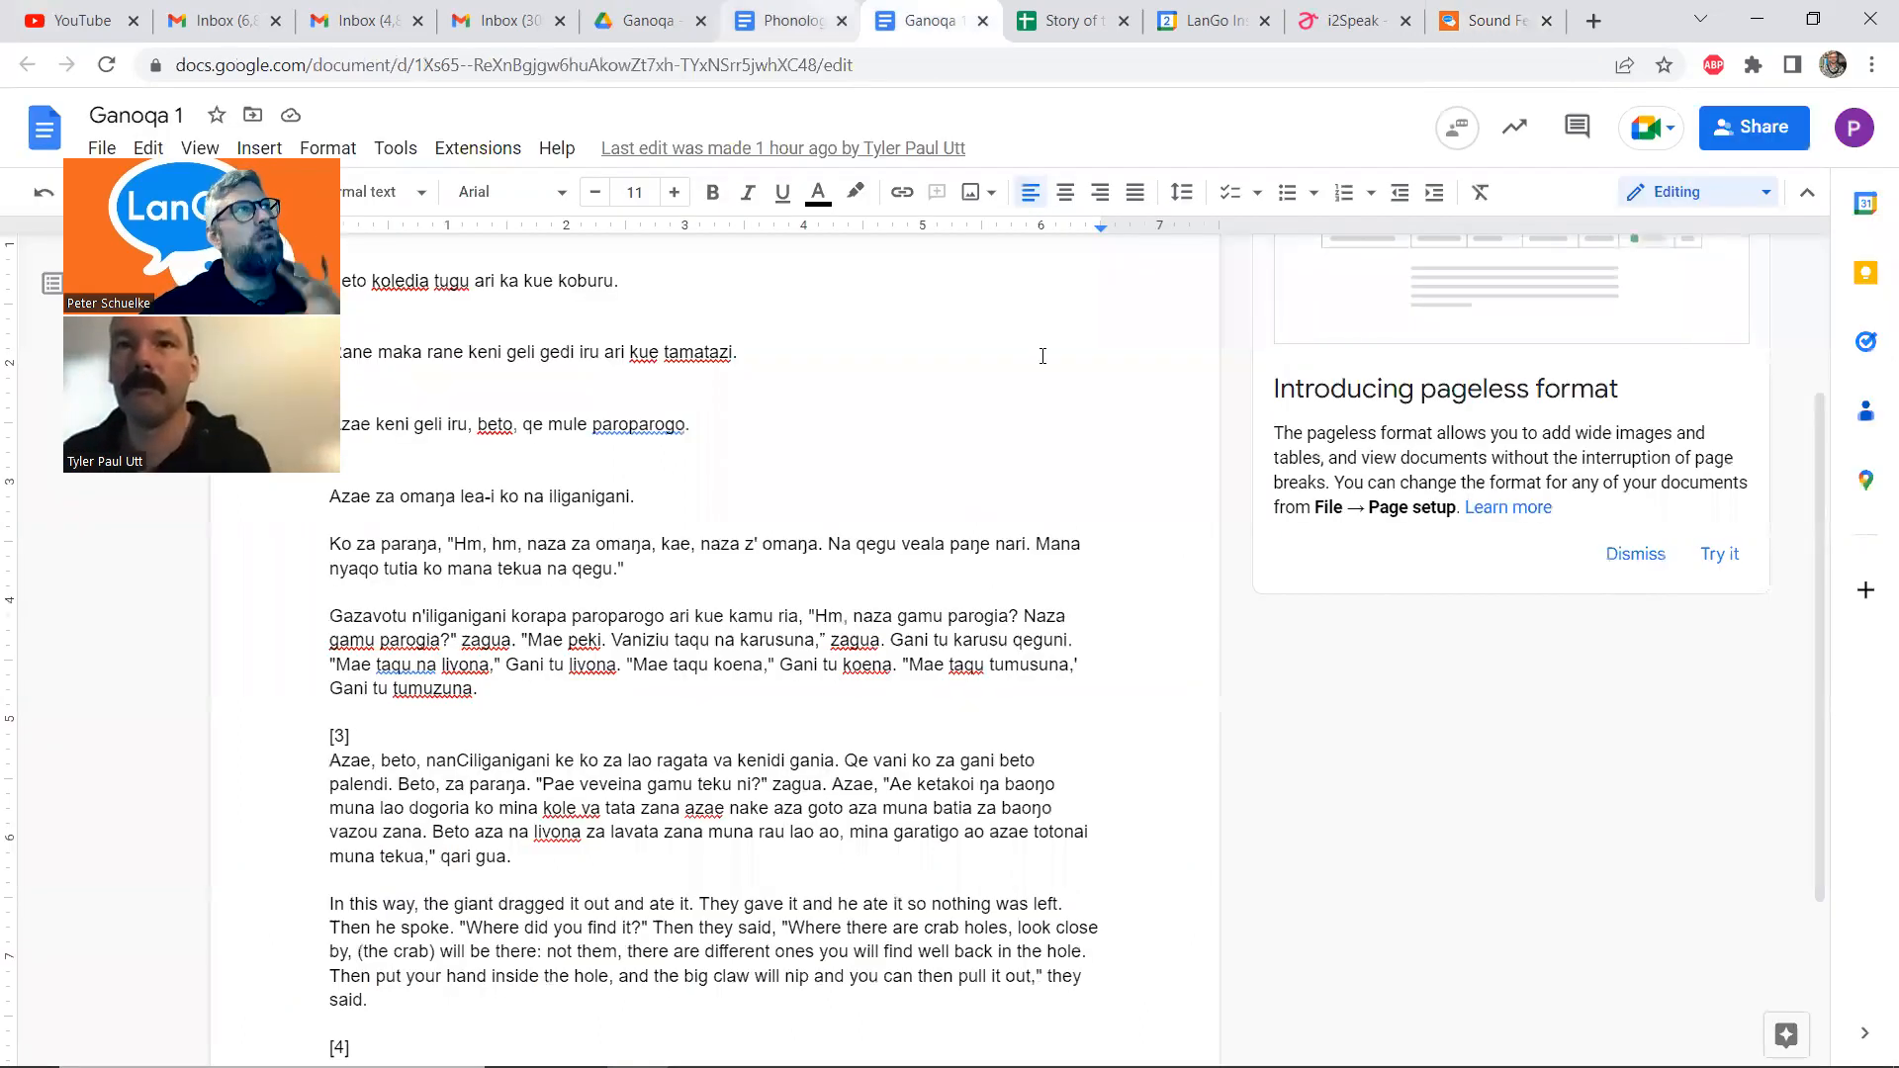
pyautogui.hotkey('ctrl', 'shift', 'Tab')
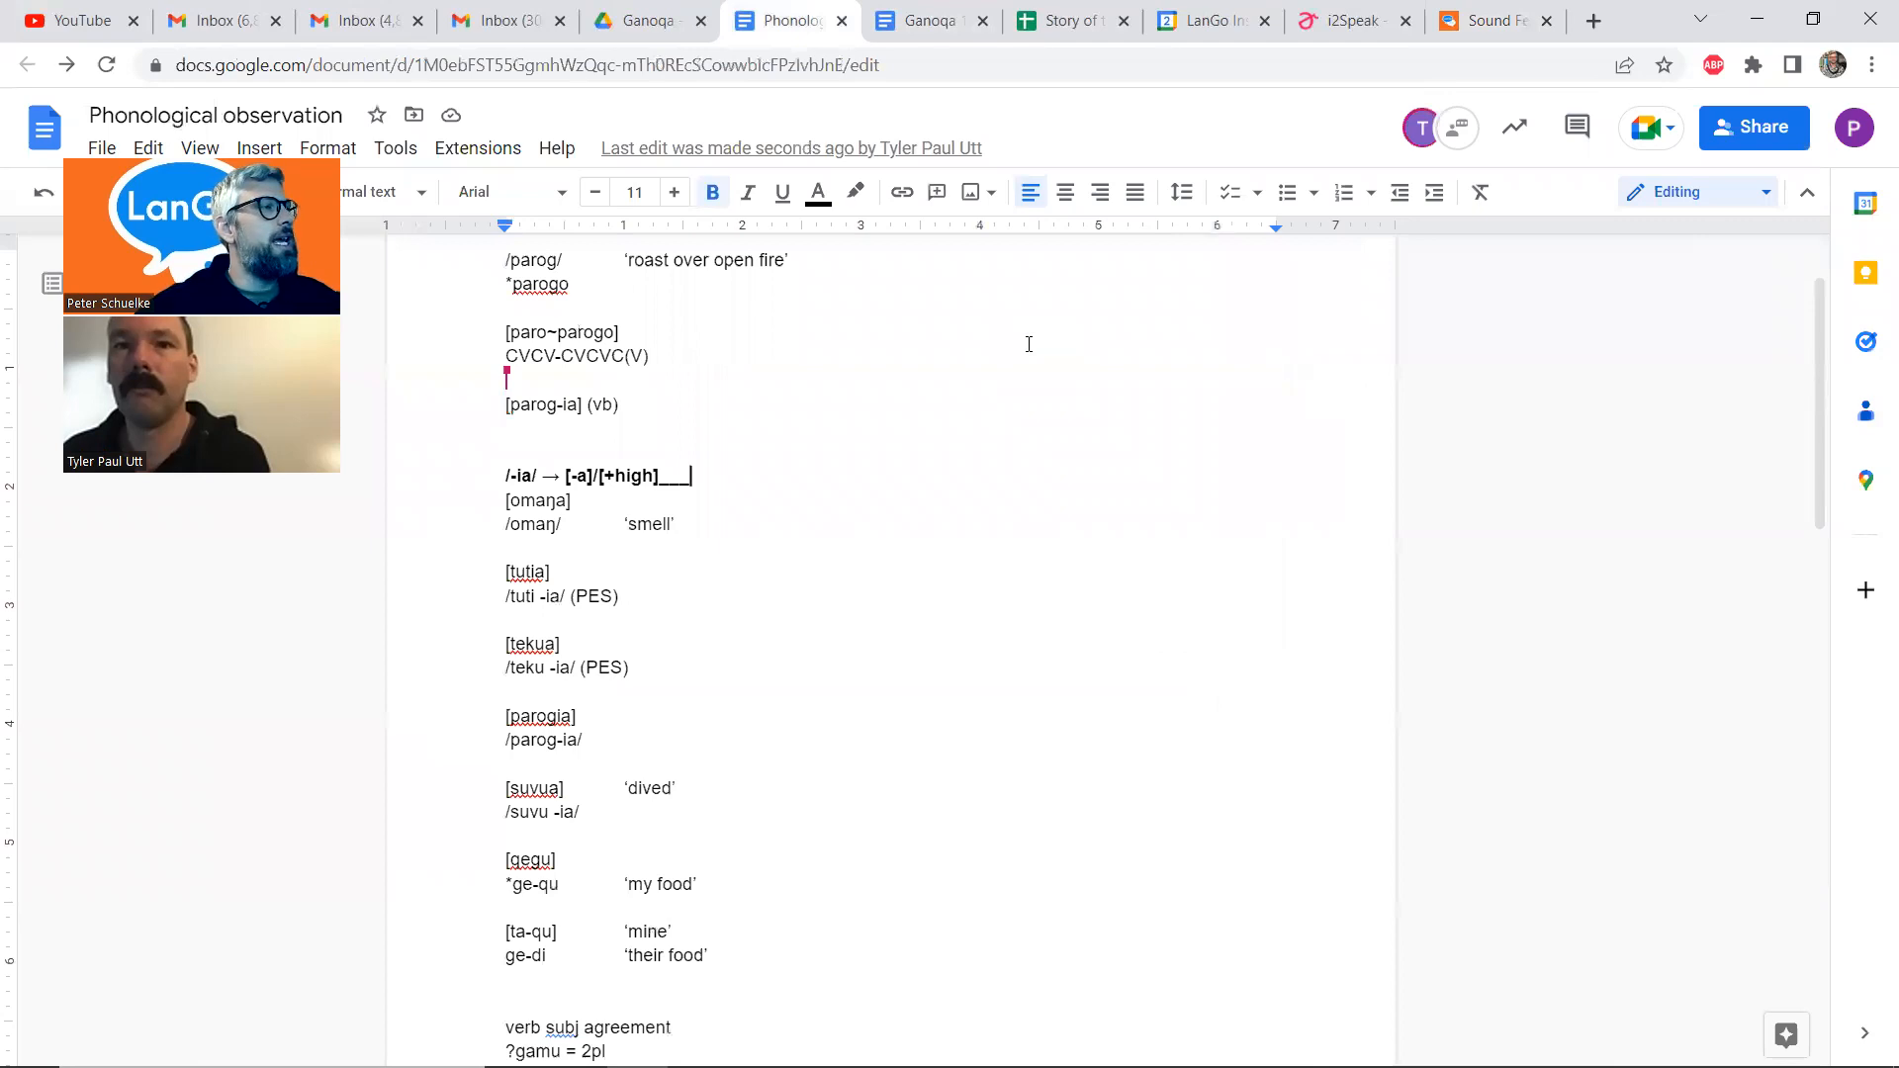